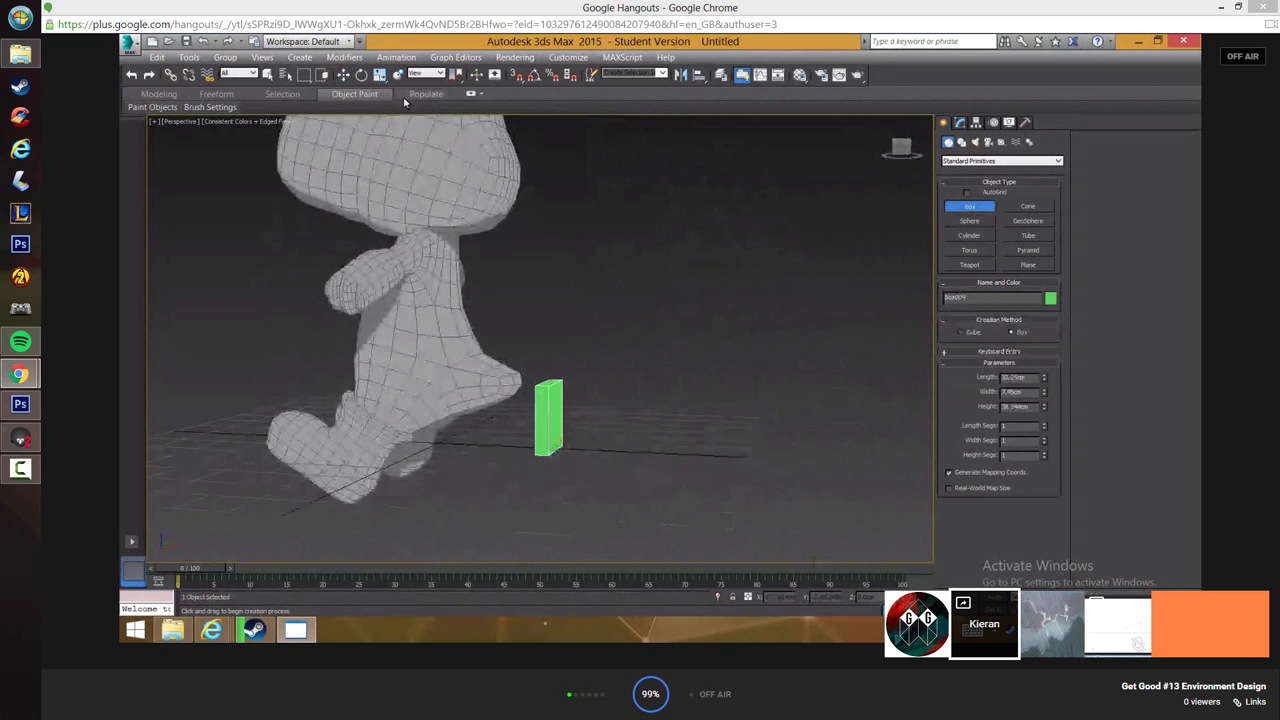
# - Switch the hangout to the other participant's shared browser and look over the ArtStation community artworks
pyautogui.moveTo(101, 294)
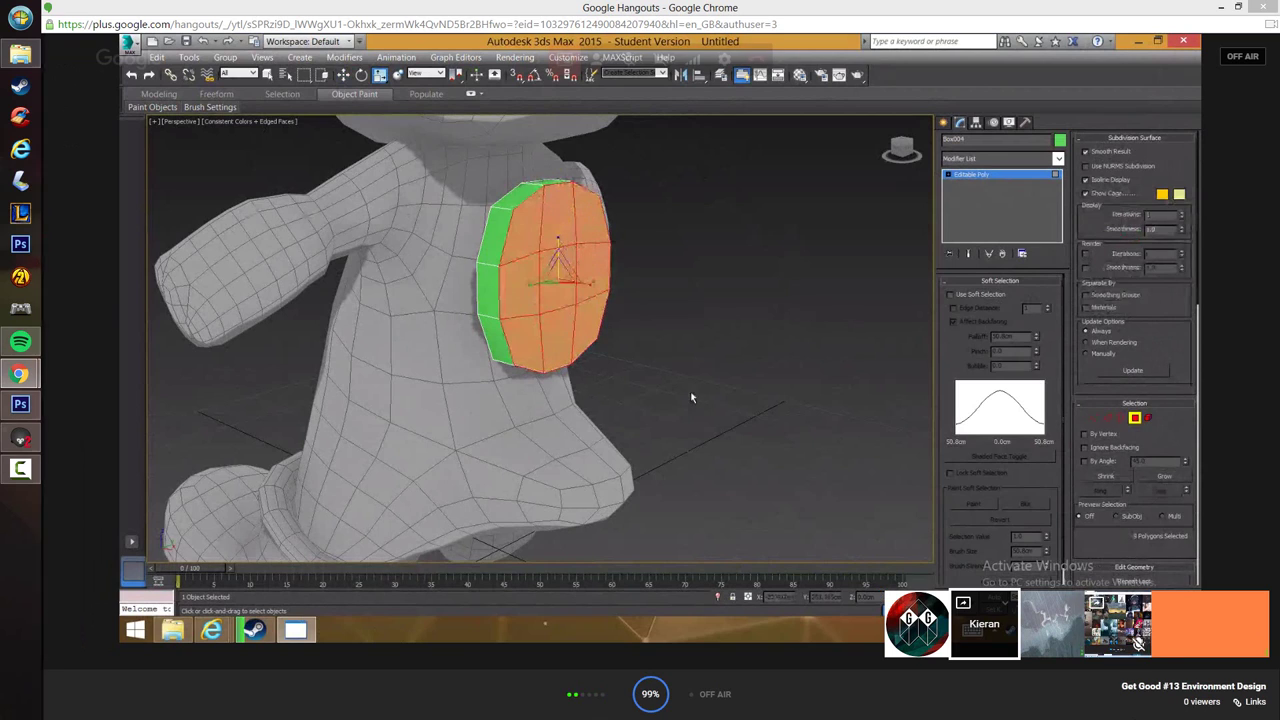
pyautogui.click(1125, 637)
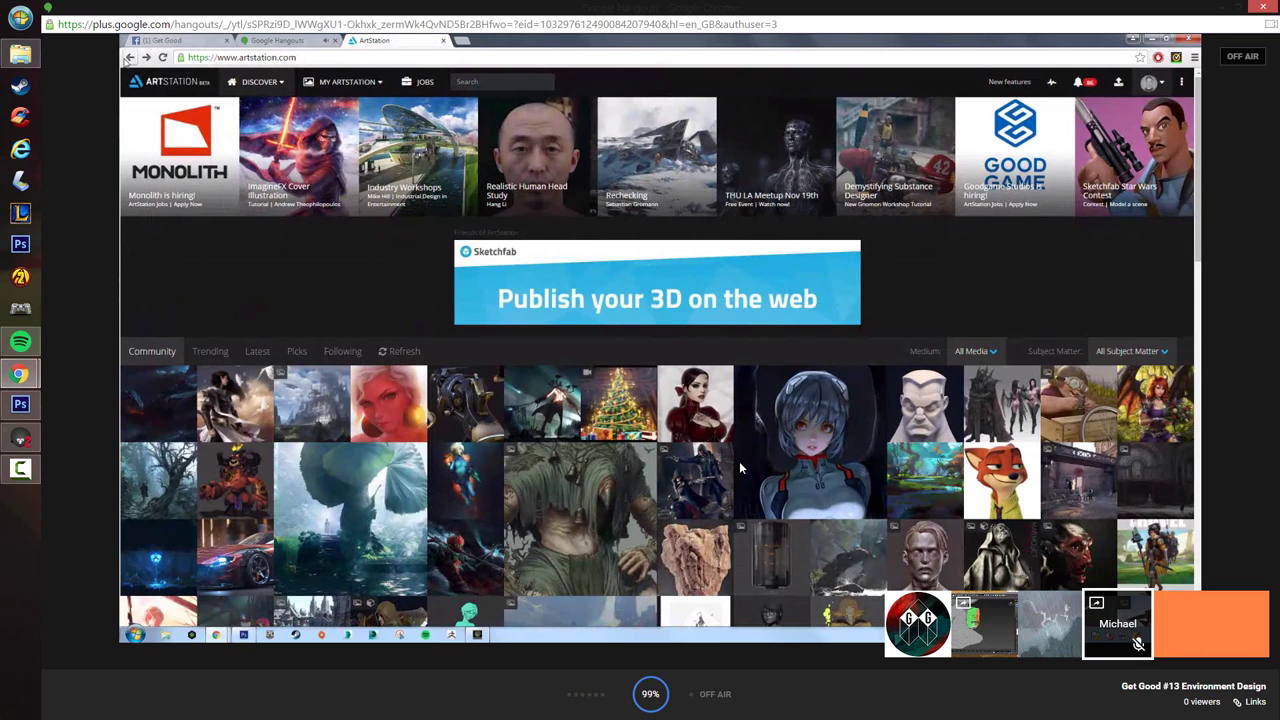
pyautogui.scroll(-5, 740, 467)
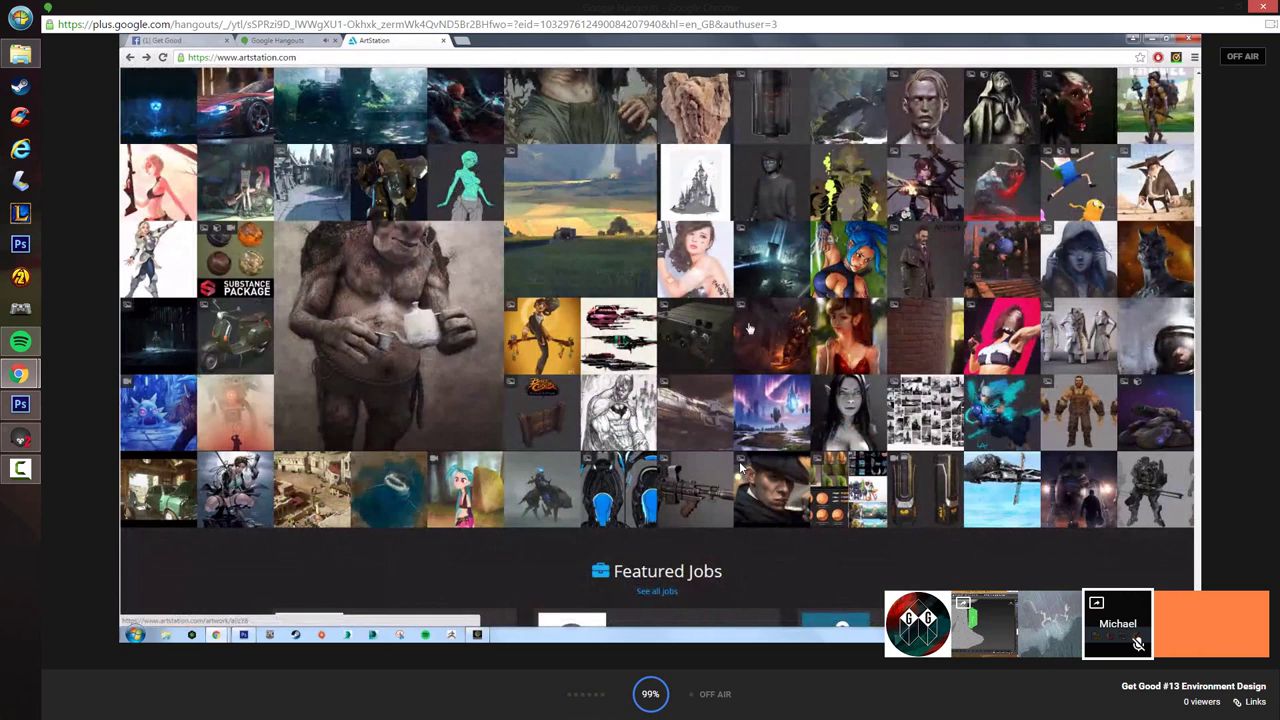
pyautogui.scroll(8, 748, 328)
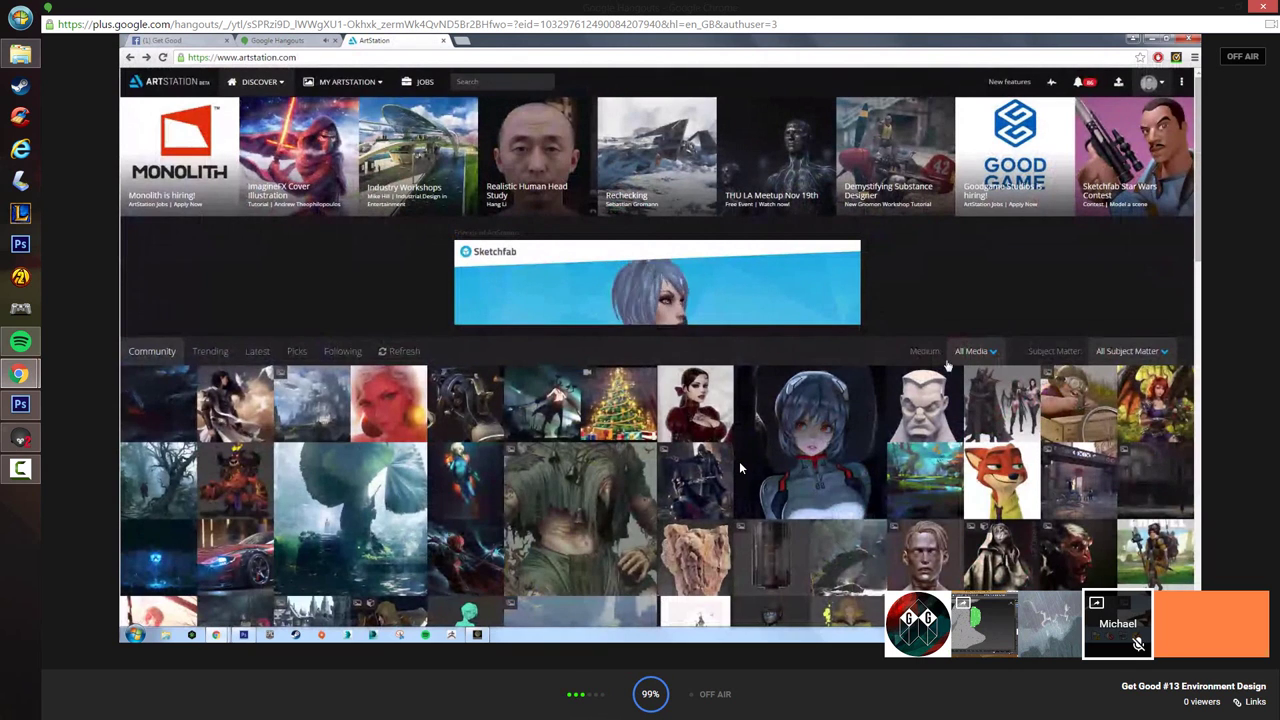
# - Go to the signed-in artist's ArtStation profile and open the artwork "Blizzard Art Contest Entry 2016: Draenei Monk"
pyautogui.click(1148, 84)
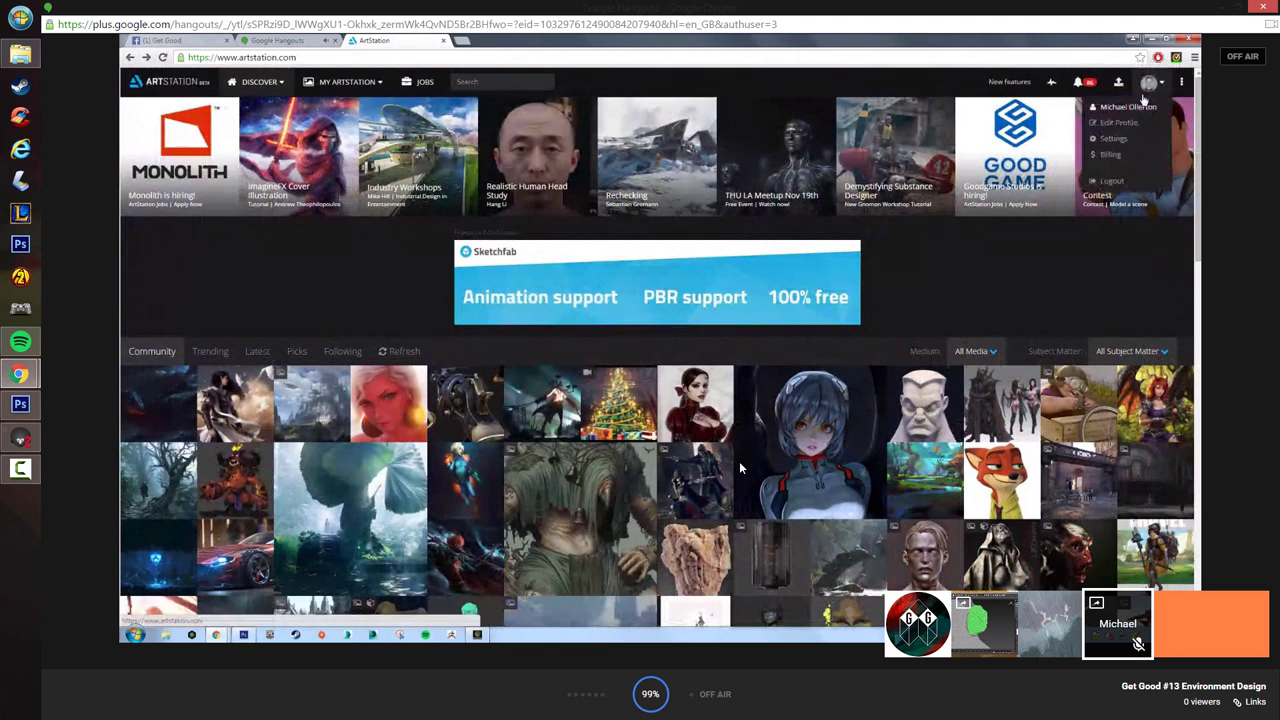
pyautogui.click(1130, 107)
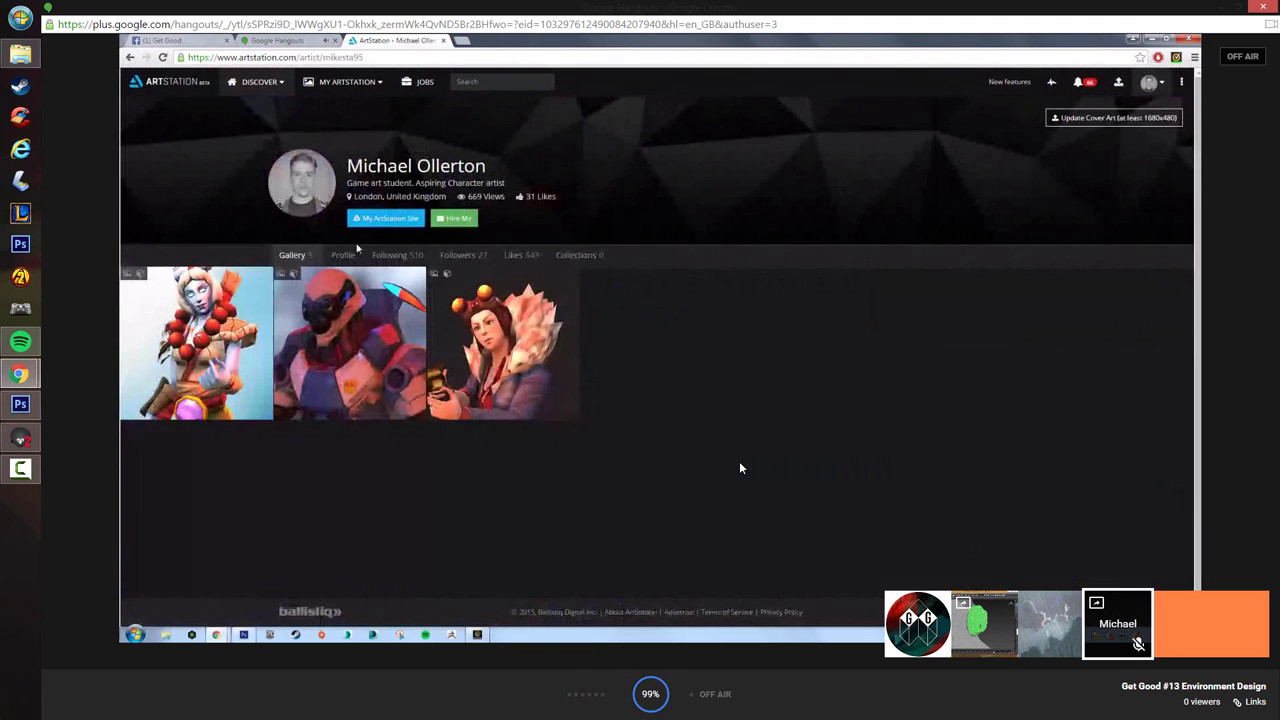
pyautogui.click(220, 356)
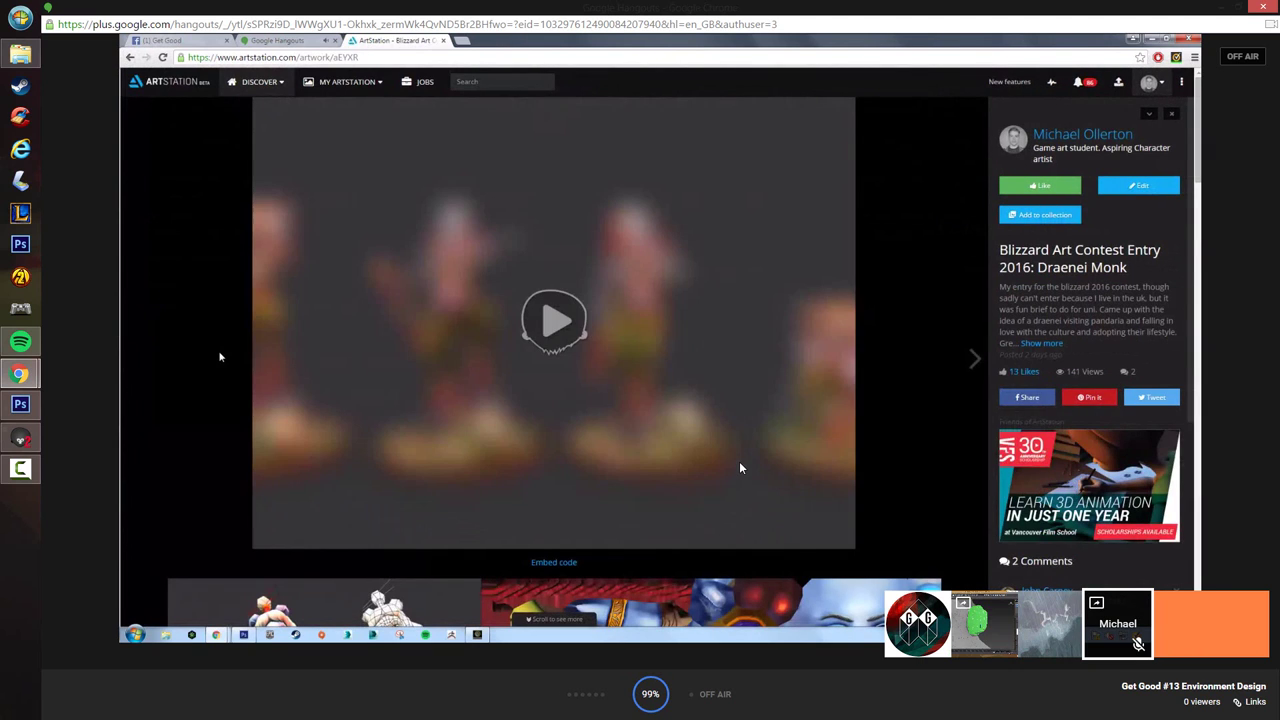
# - Examine the Draenei Monk's wireframe, texture sheet, poses and close-up renders
pyautogui.scroll(-5, 552, 320)
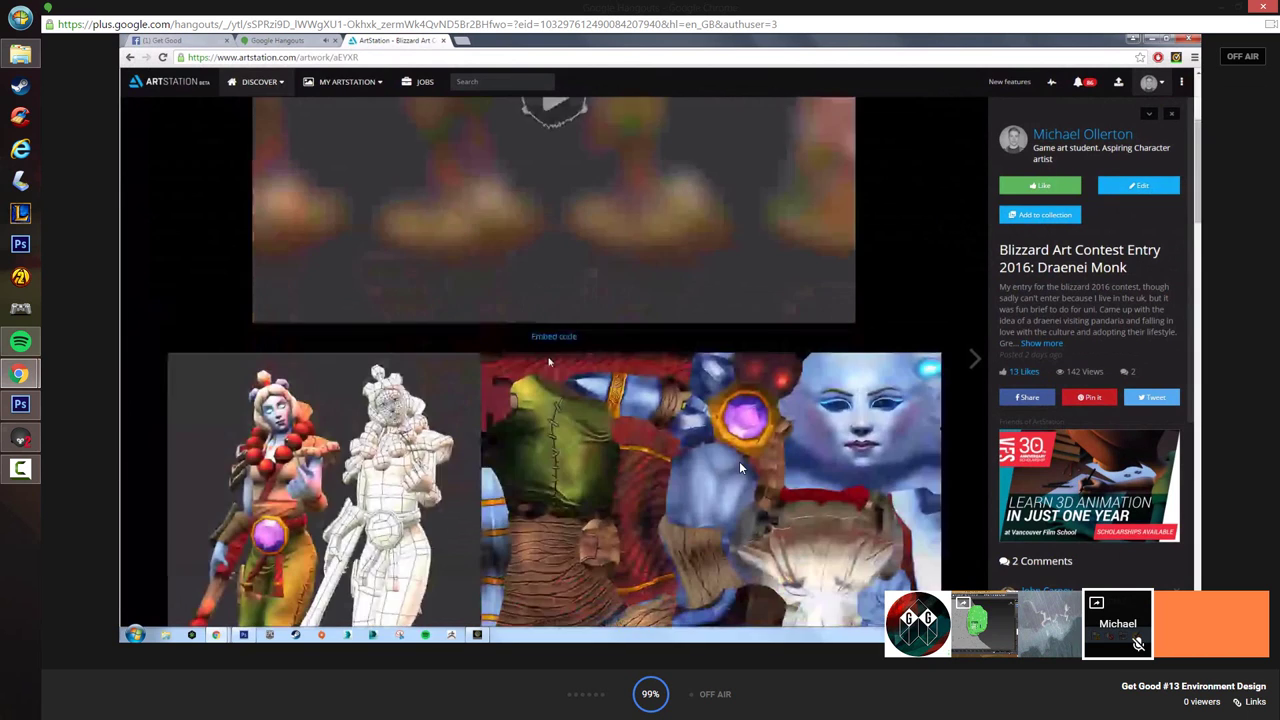
pyautogui.scroll(-5, 548, 357)
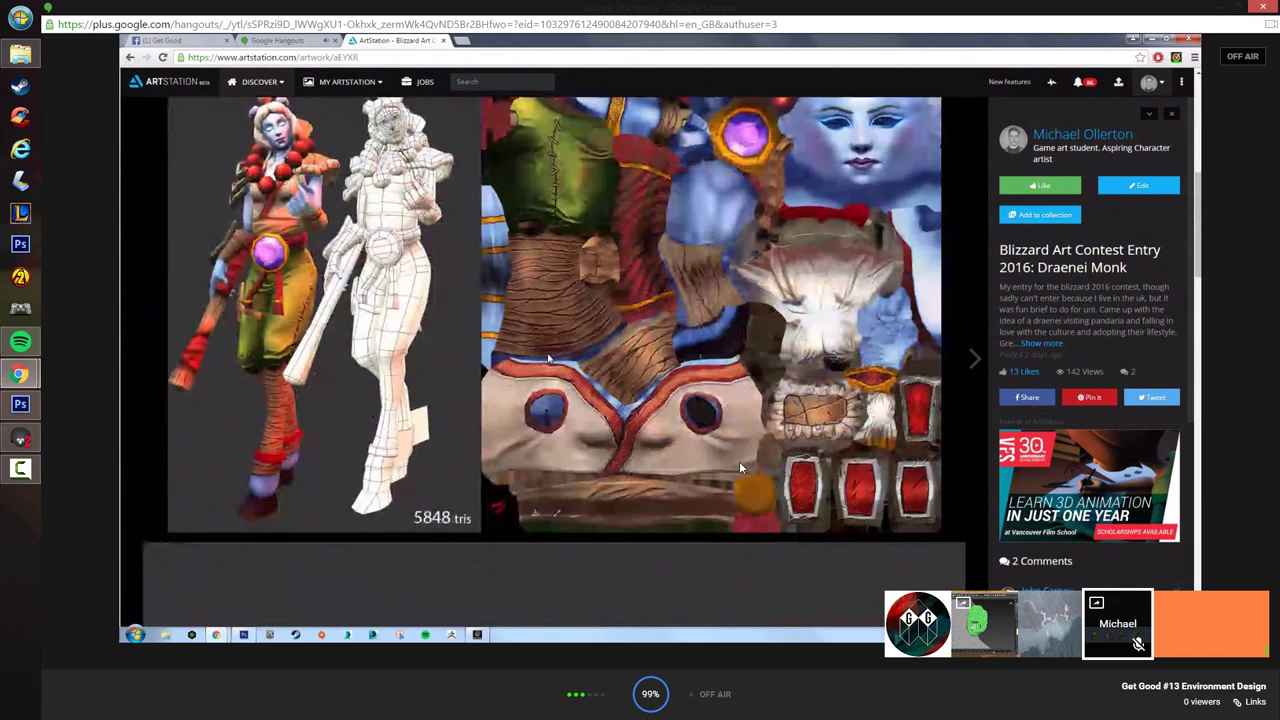
pyautogui.scroll(-3, 549, 355)
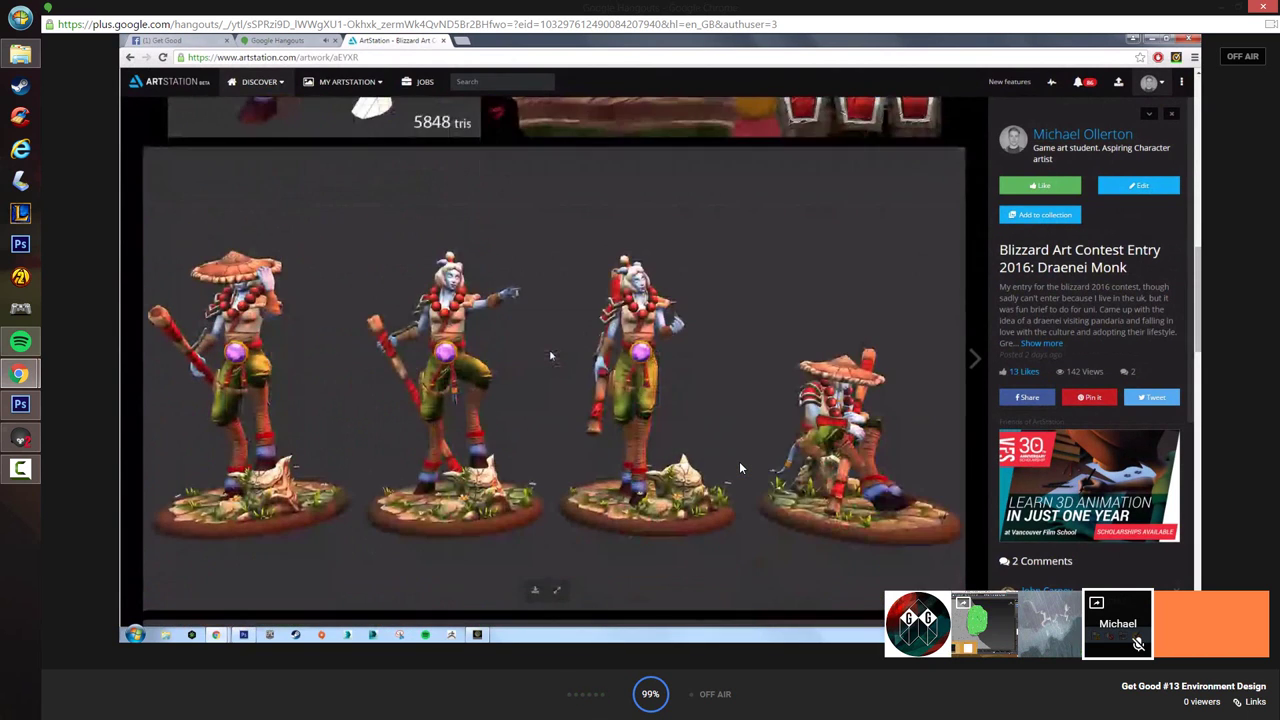
pyautogui.scroll(-5, 549, 355)
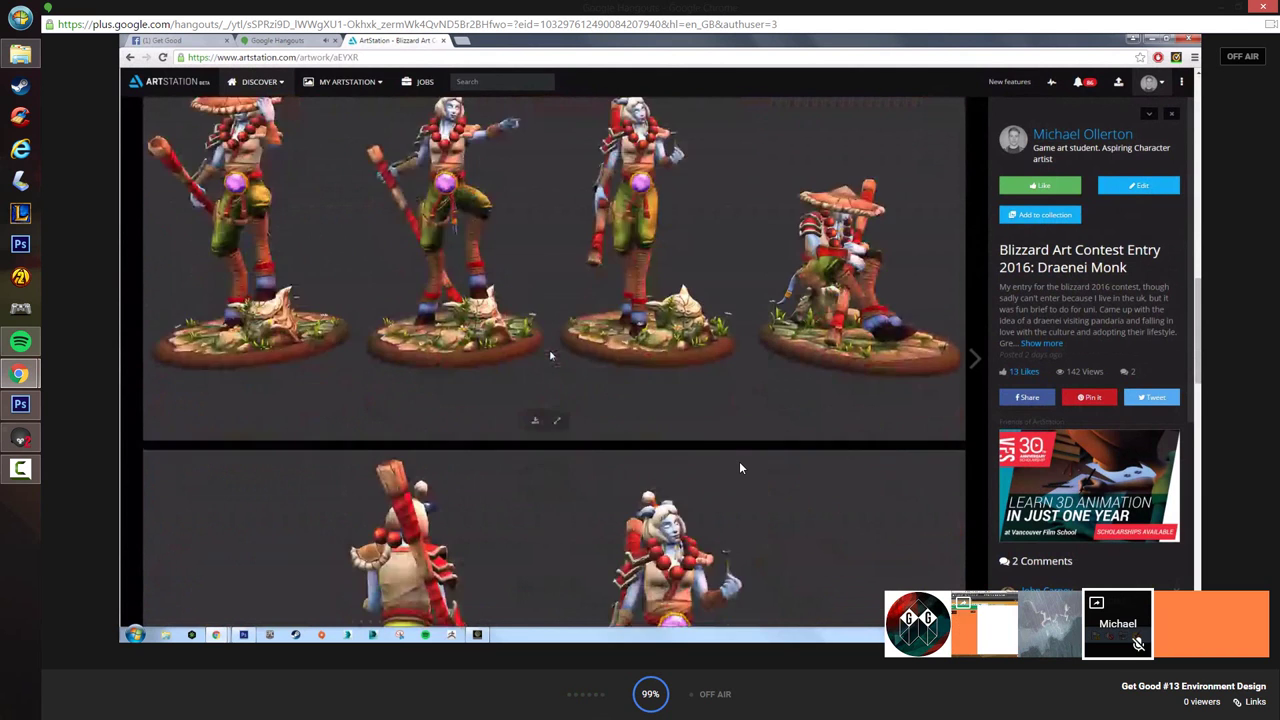
pyautogui.scroll(-8, 546, 355)
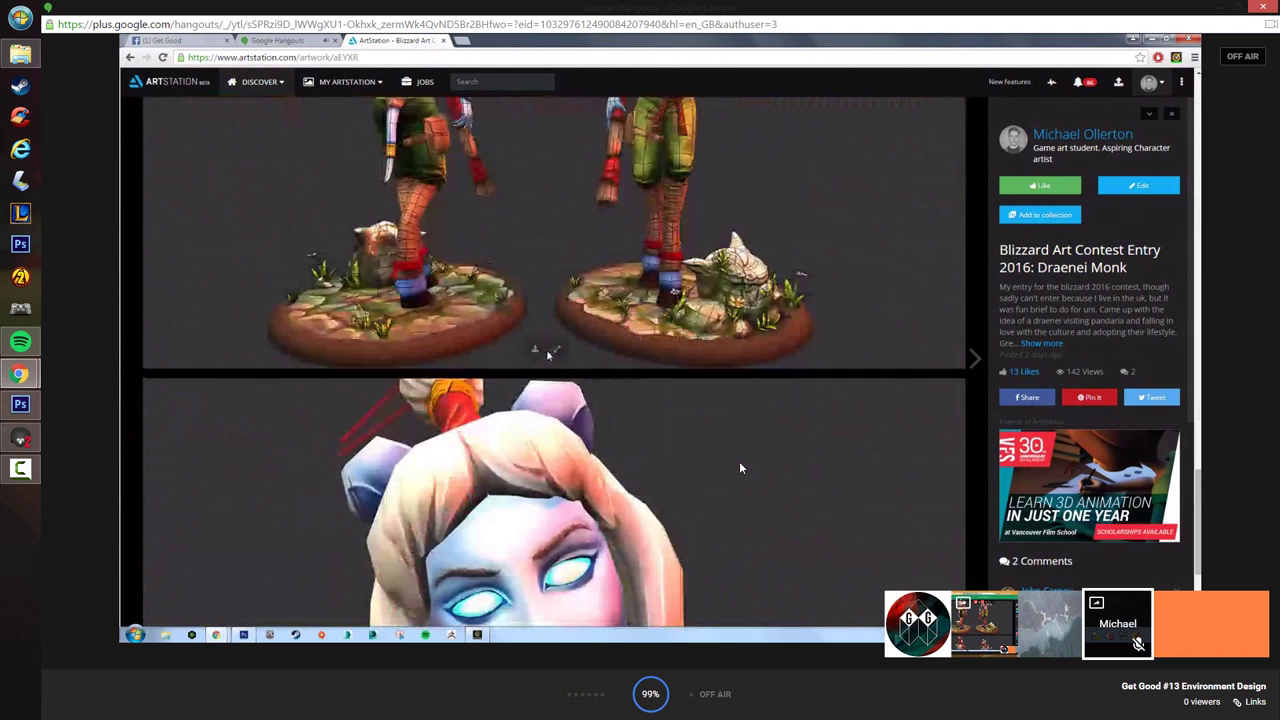
pyautogui.scroll(5, 546, 355)
pyautogui.scroll(-2, 545, 355)
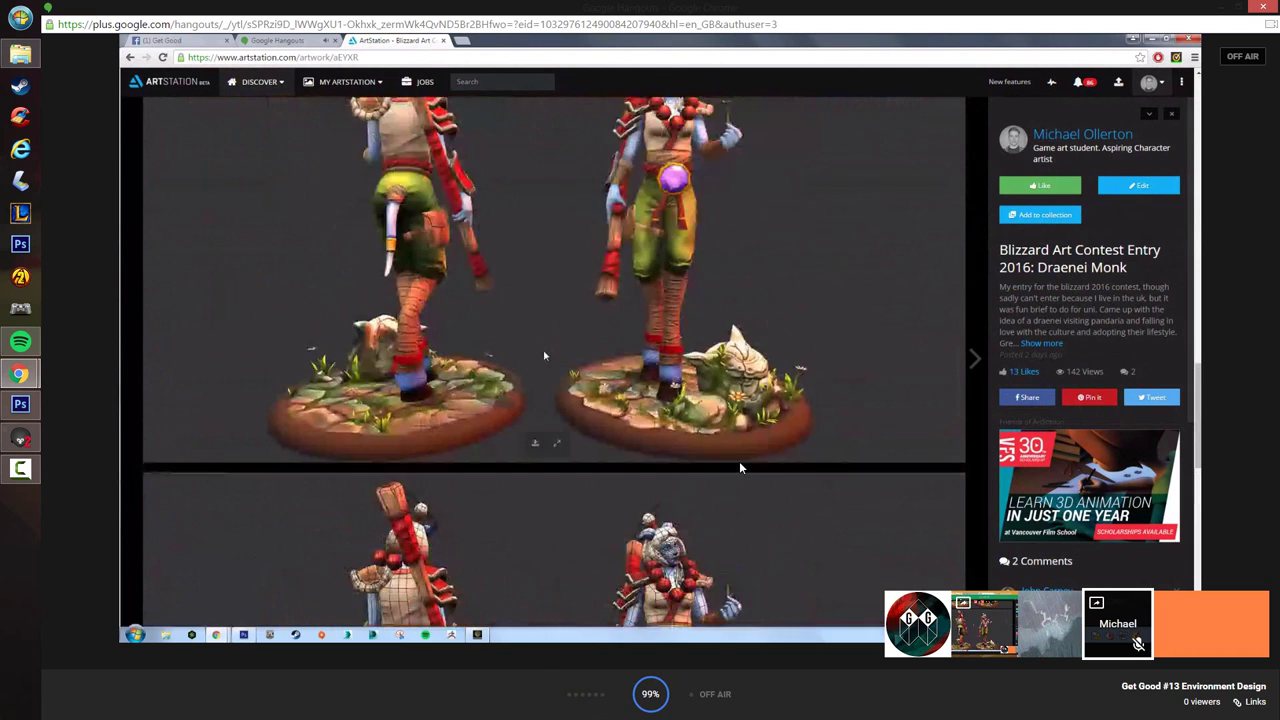
pyautogui.scroll(5, 545, 355)
# - Expand the full Draenei Monk description and view the models in the embedded 3D viewer
pyautogui.click(1040, 343)
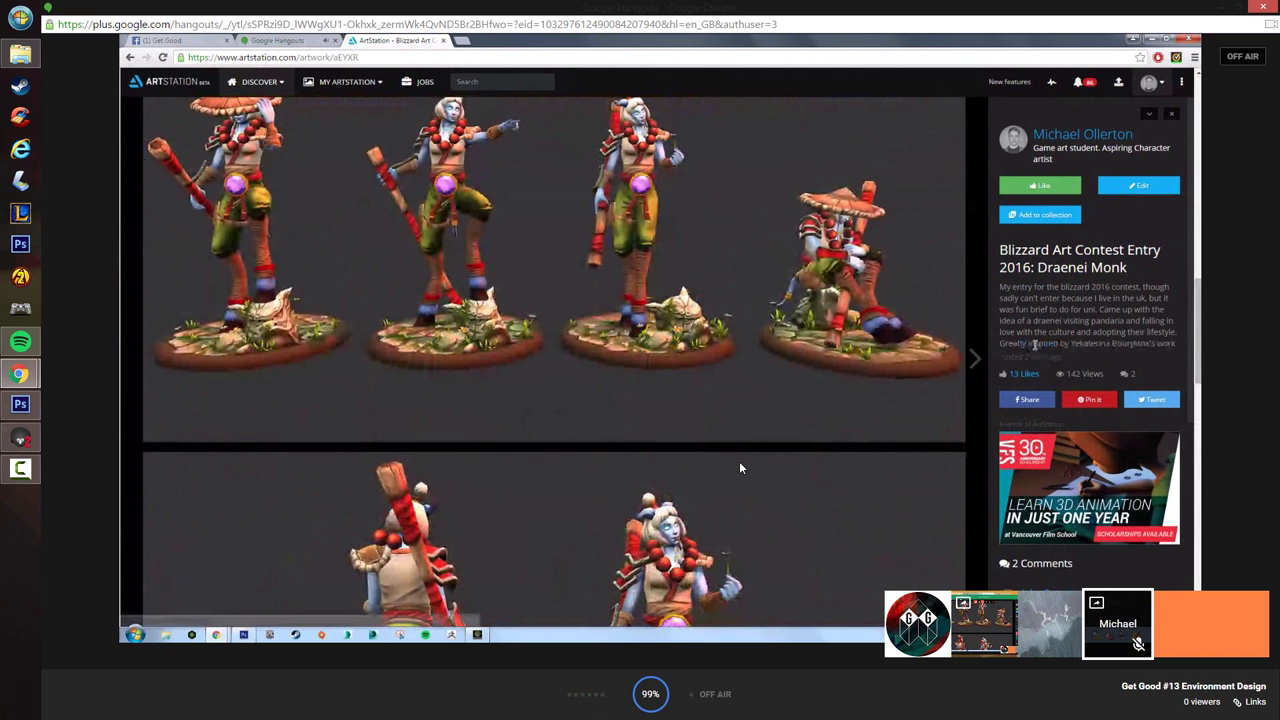
pyautogui.scroll(1, 630, 355)
pyautogui.scroll(-4, 630, 354)
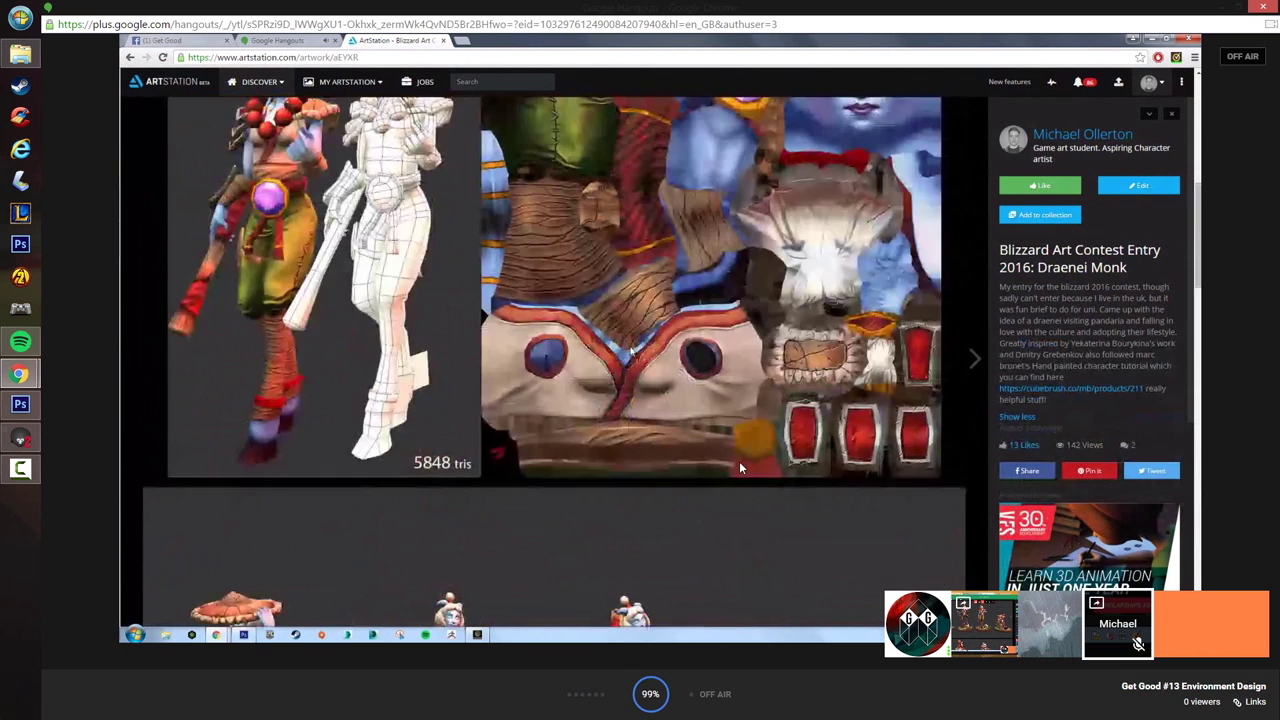
pyautogui.scroll(6, 602, 257)
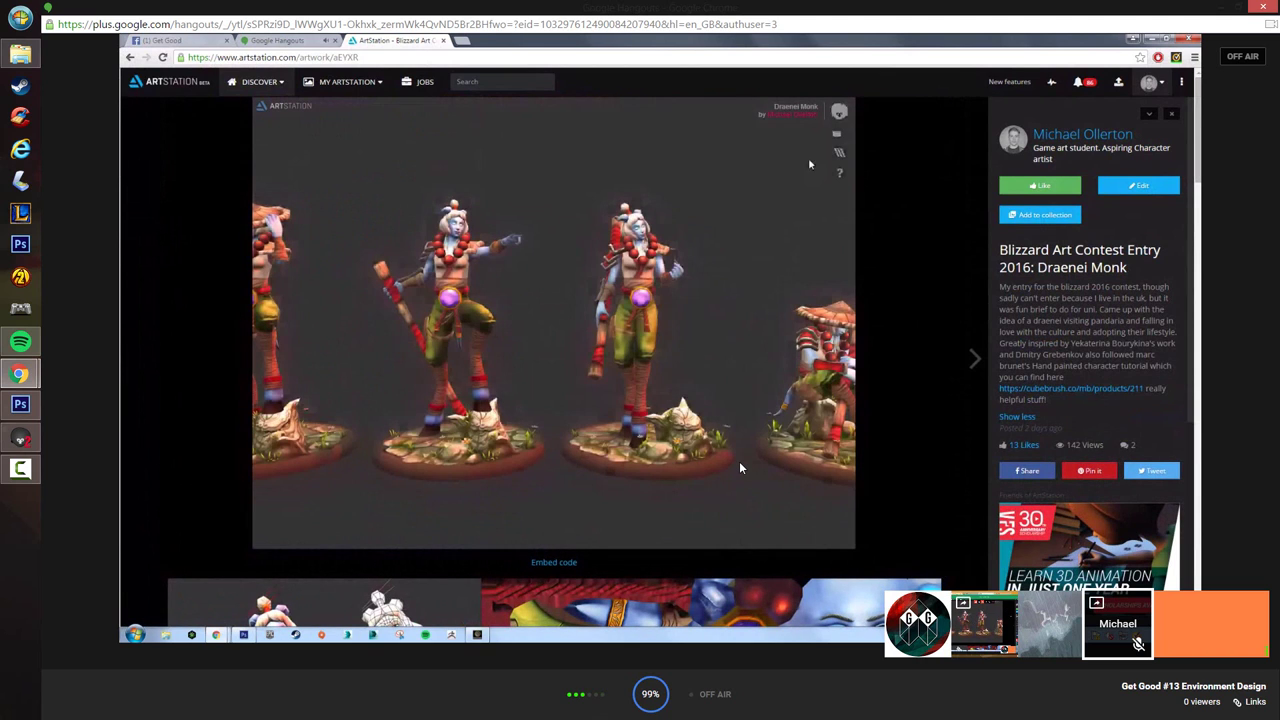
pyautogui.click(838, 137)
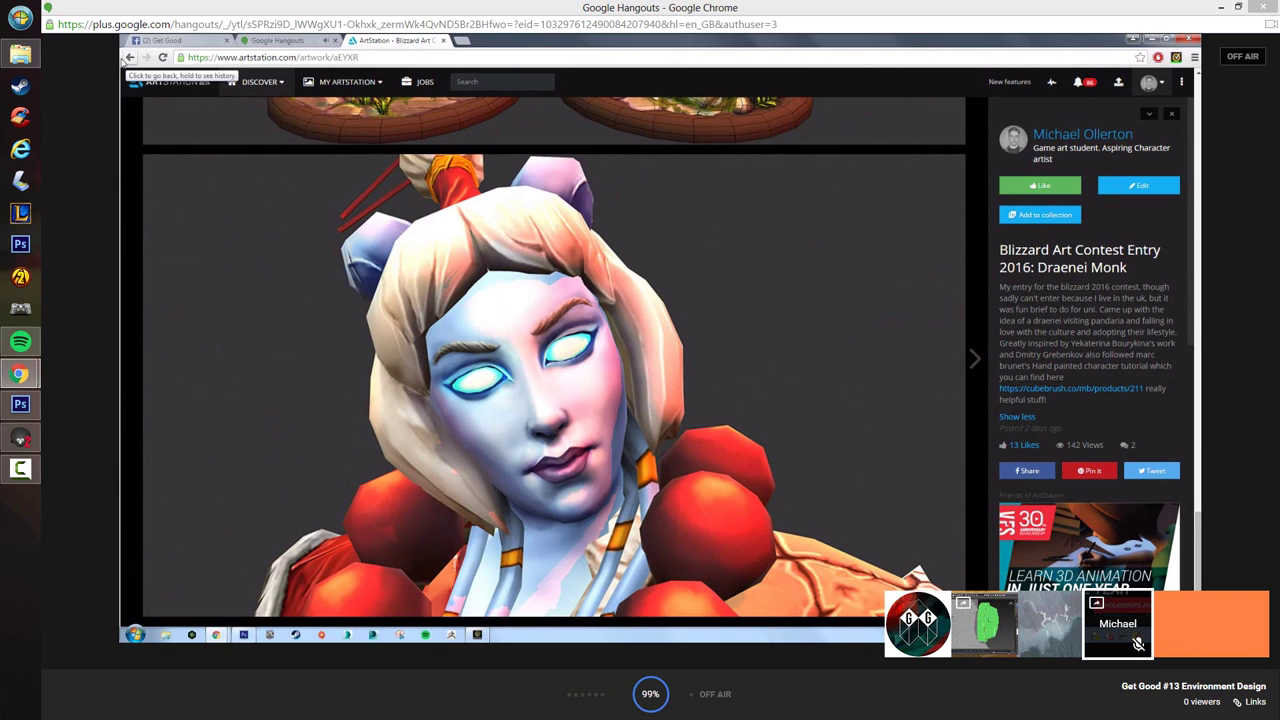
# - Open the cubebrush.co/mb/products/211 tutorial link from the description, close it, and return to the Draenei Monk 3D viewer
pyautogui.click(1044, 388)
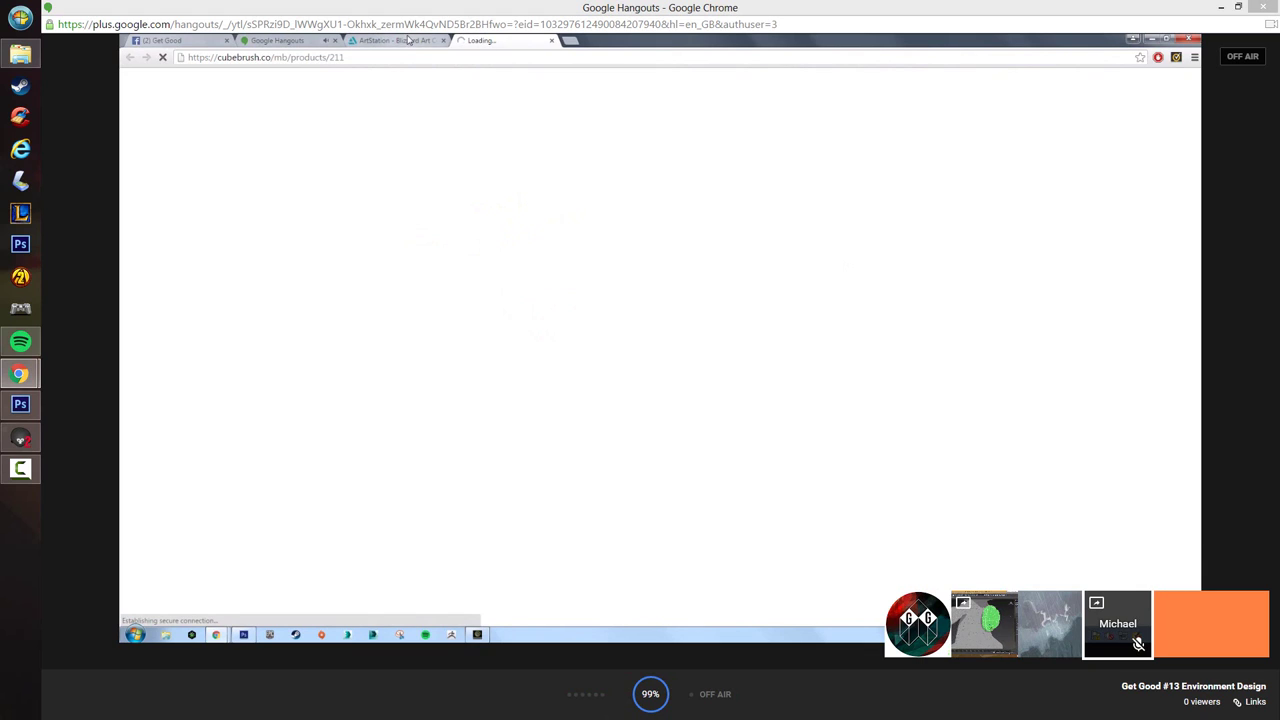
pyautogui.middleClick(488, 40)
pyautogui.scroll(15, 677, 354)
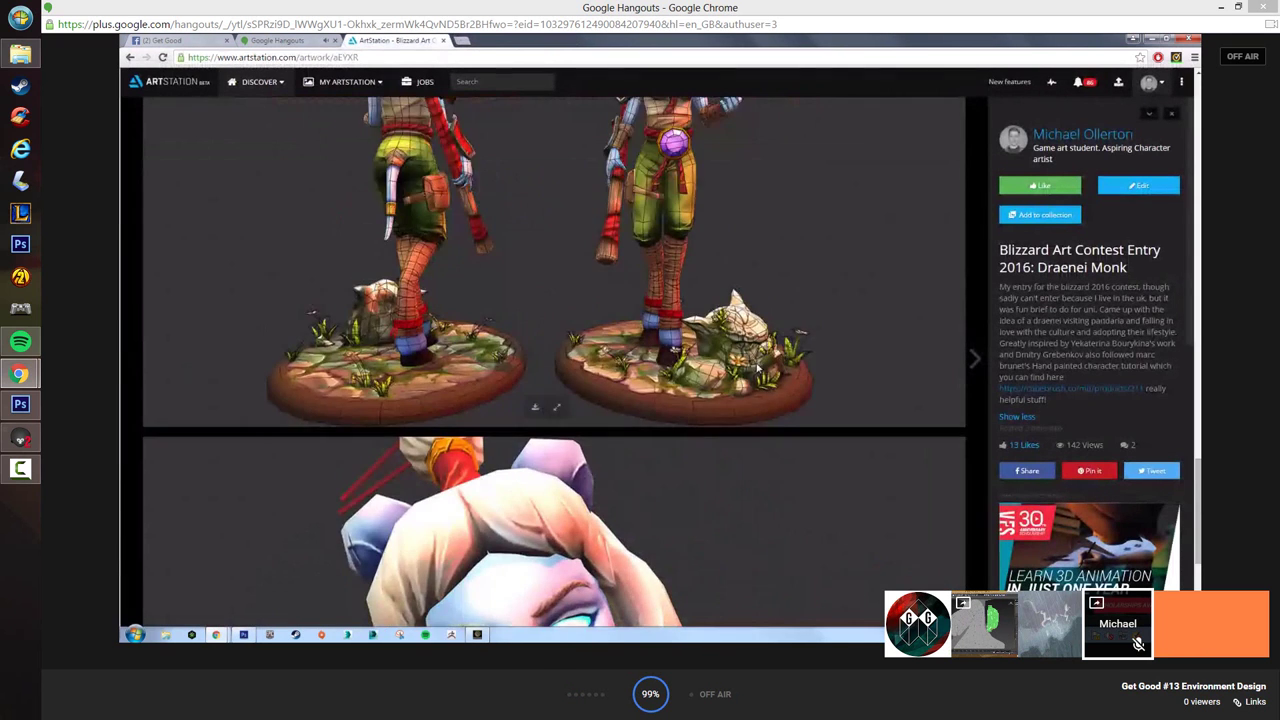
pyautogui.scroll(5, 788, 365)
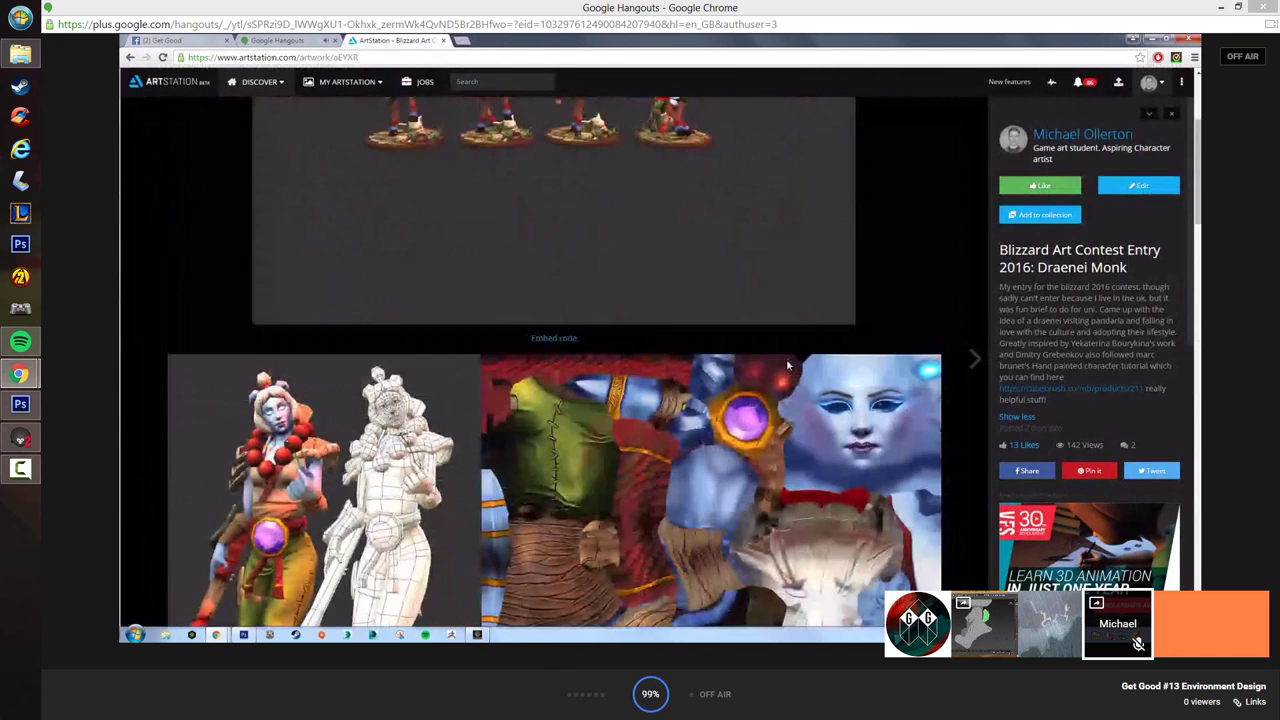
pyautogui.scroll(3, 870, 375)
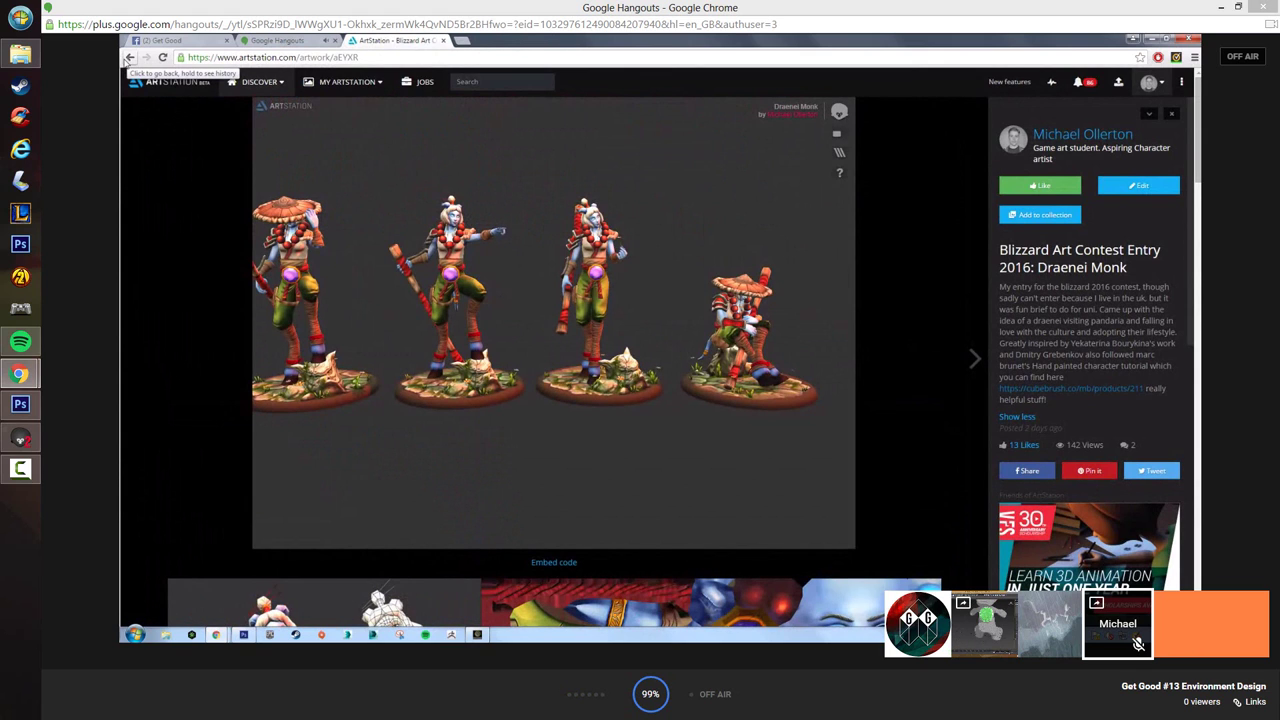
# - Switch the hangout to the 3D modeller's shared screen and search ArtStation for "banjo kazooie"
pyautogui.click(992, 630)
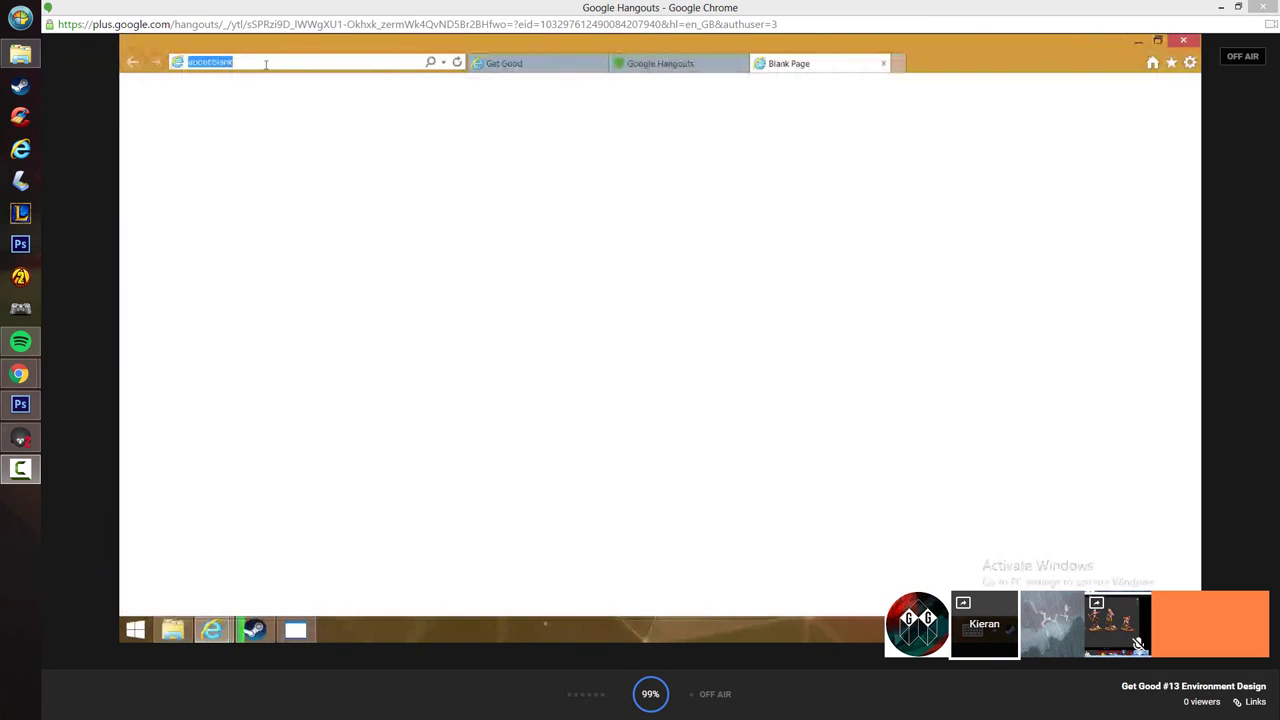
pyautogui.moveTo(460, 383)
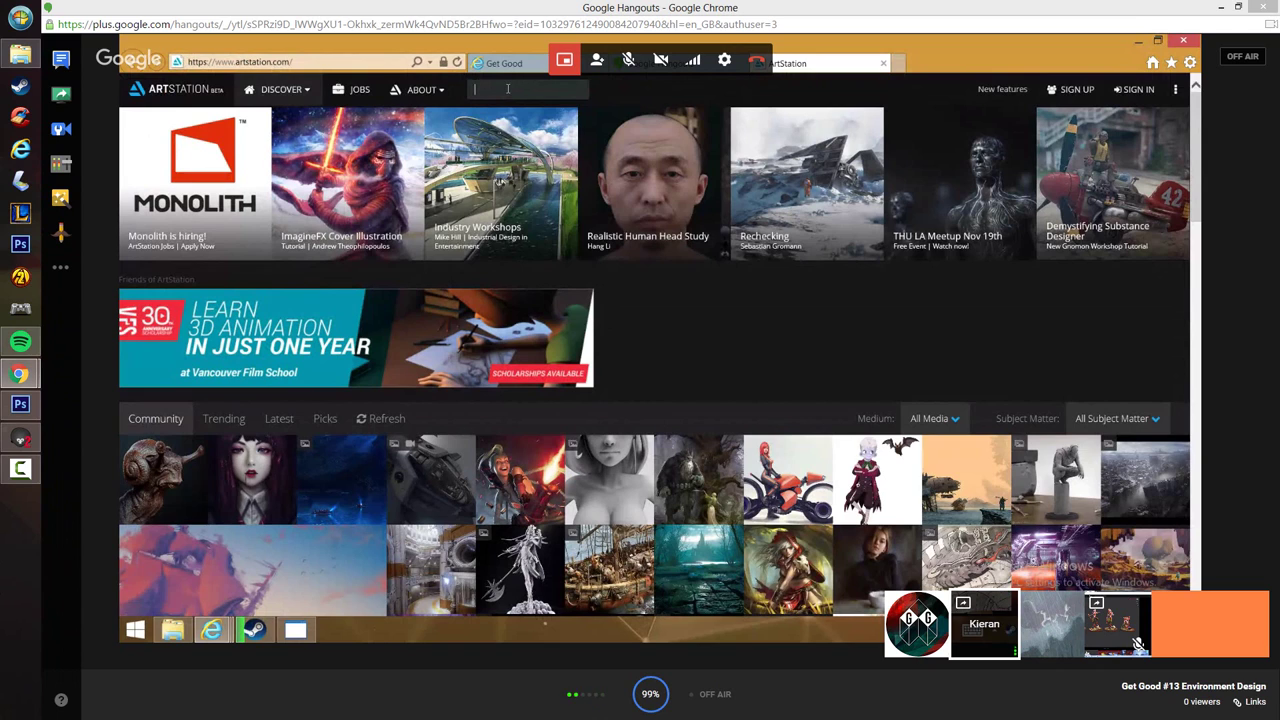
pyautogui.write('banjo kazooie')
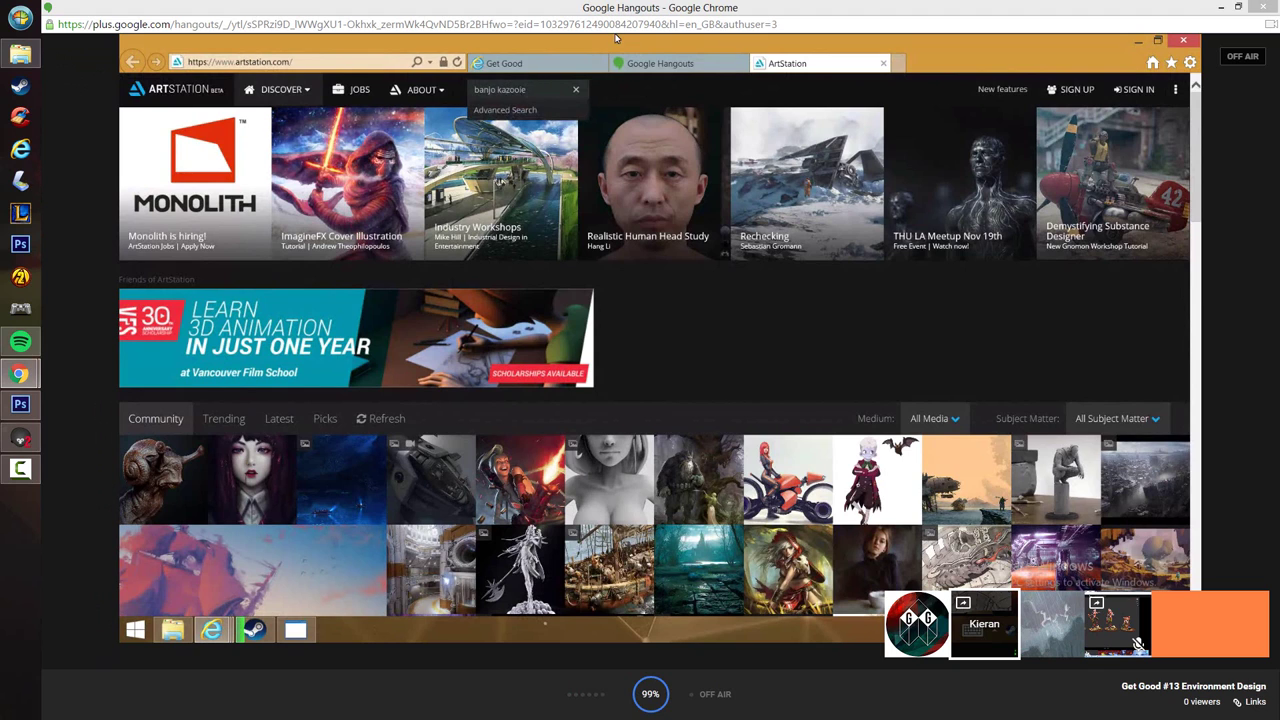
pyautogui.press('Return')
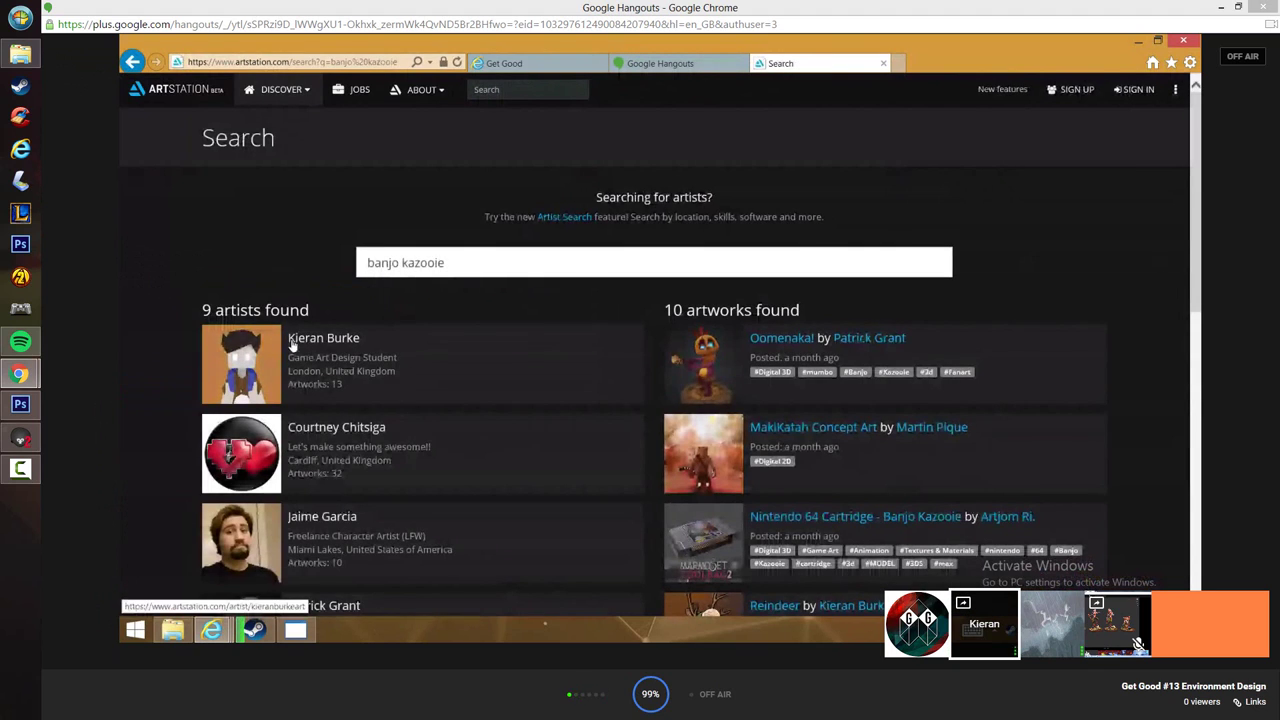
# - Open the first artist found and bring up the "Apocalyptic Rooftop" artwork from the gallery
pyautogui.click(324, 340)
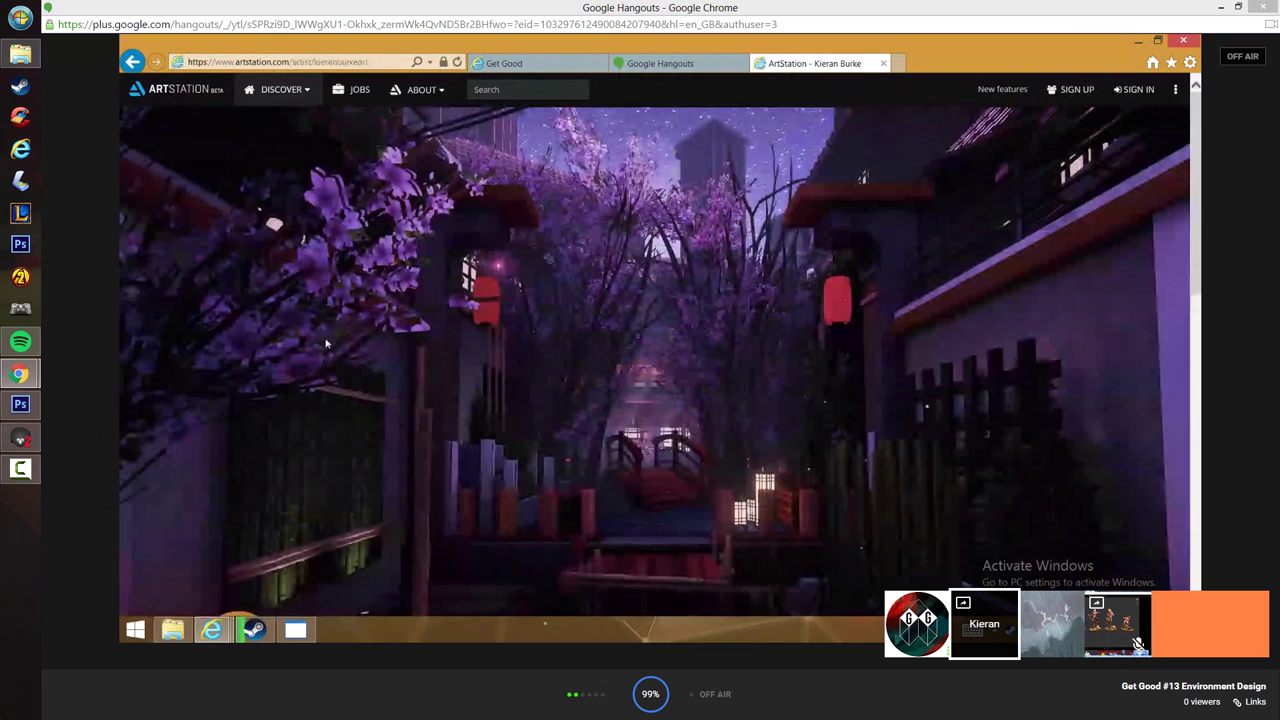
pyautogui.scroll(-5, 484, 340)
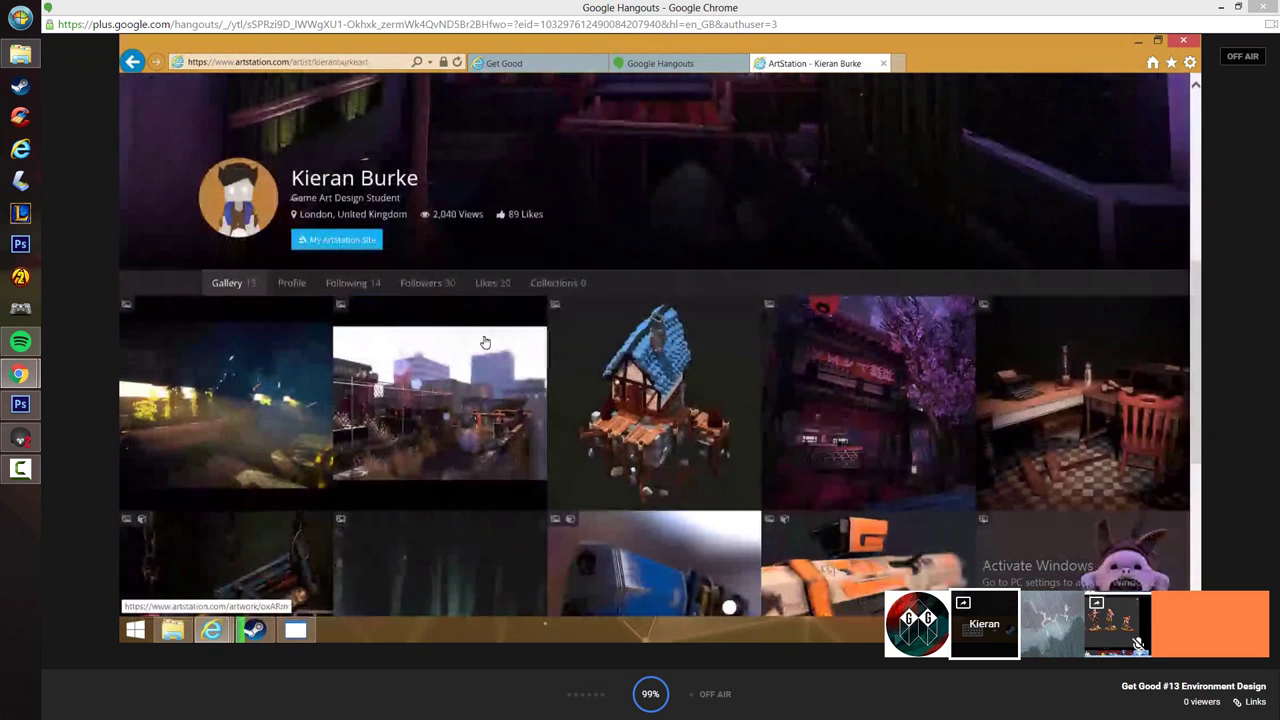
pyautogui.click(453, 344)
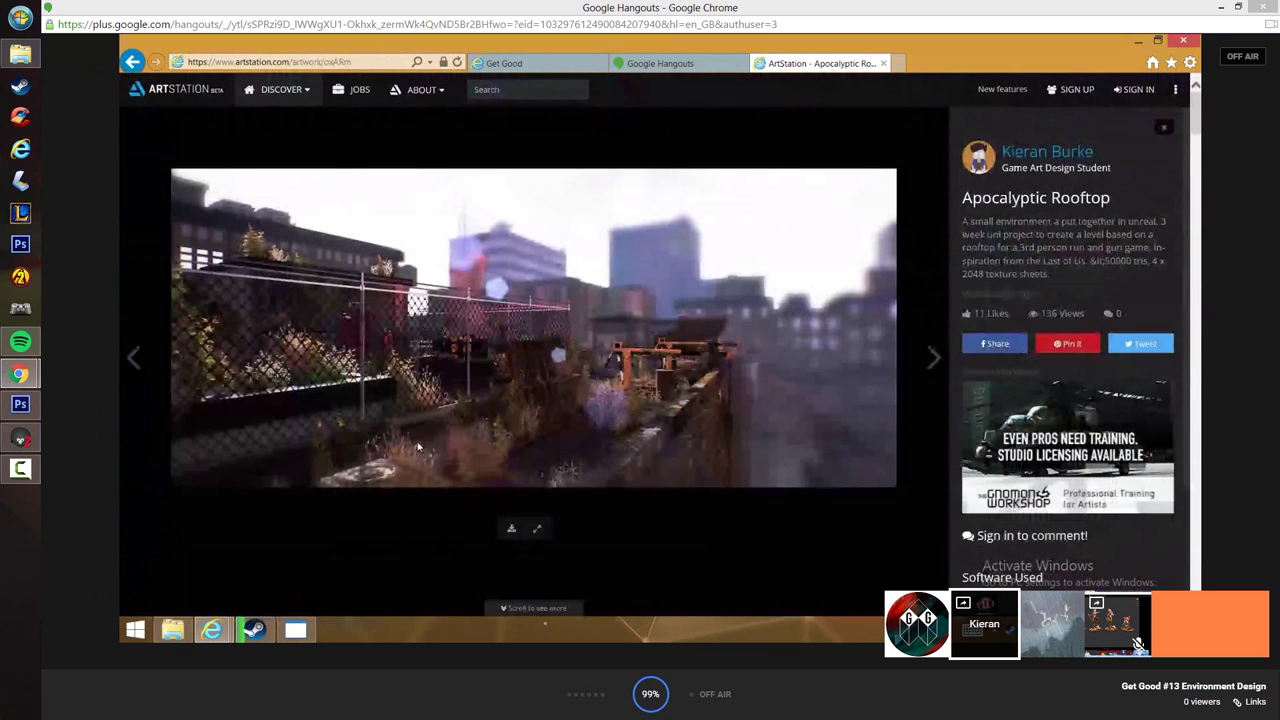
# - Examine the Apocalyptic Rooftop environment renders, from the daylight rooftop shots down to the dark interiors
pyautogui.scroll(-1, 591, 360)
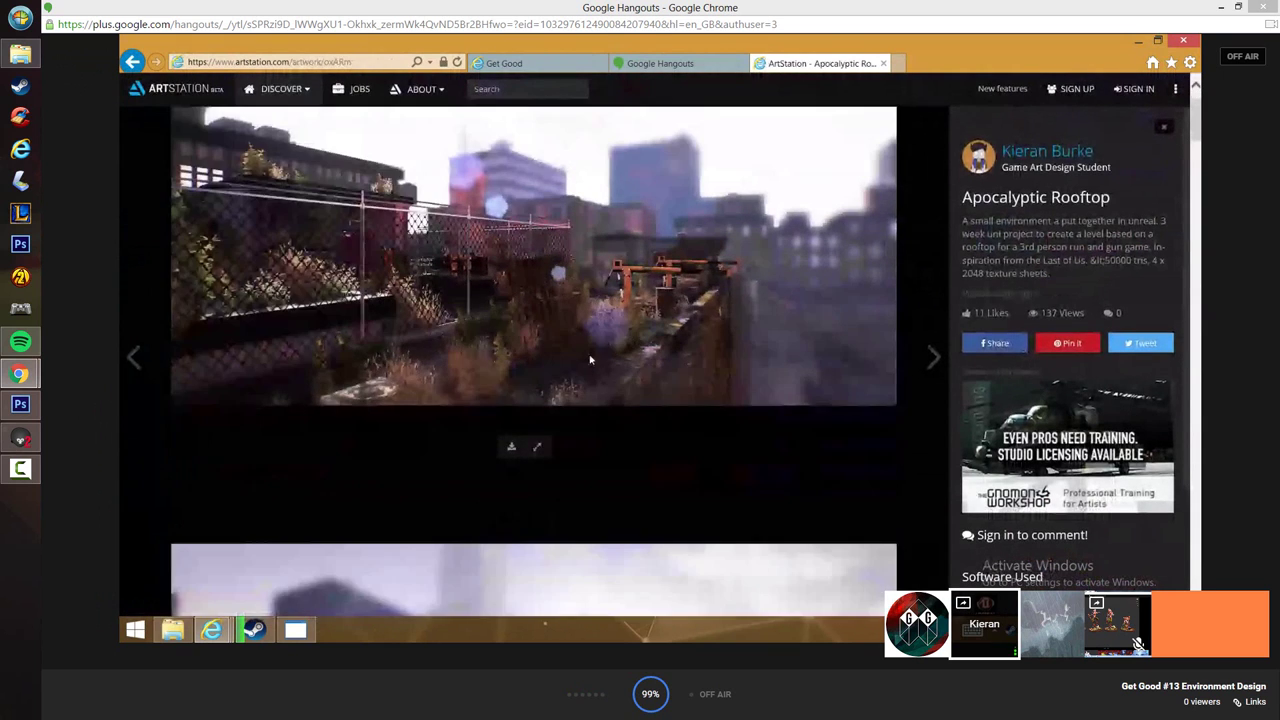
pyautogui.scroll(1, 590, 360)
pyautogui.scroll(-3, 646, 375)
pyautogui.scroll(3, 640, 372)
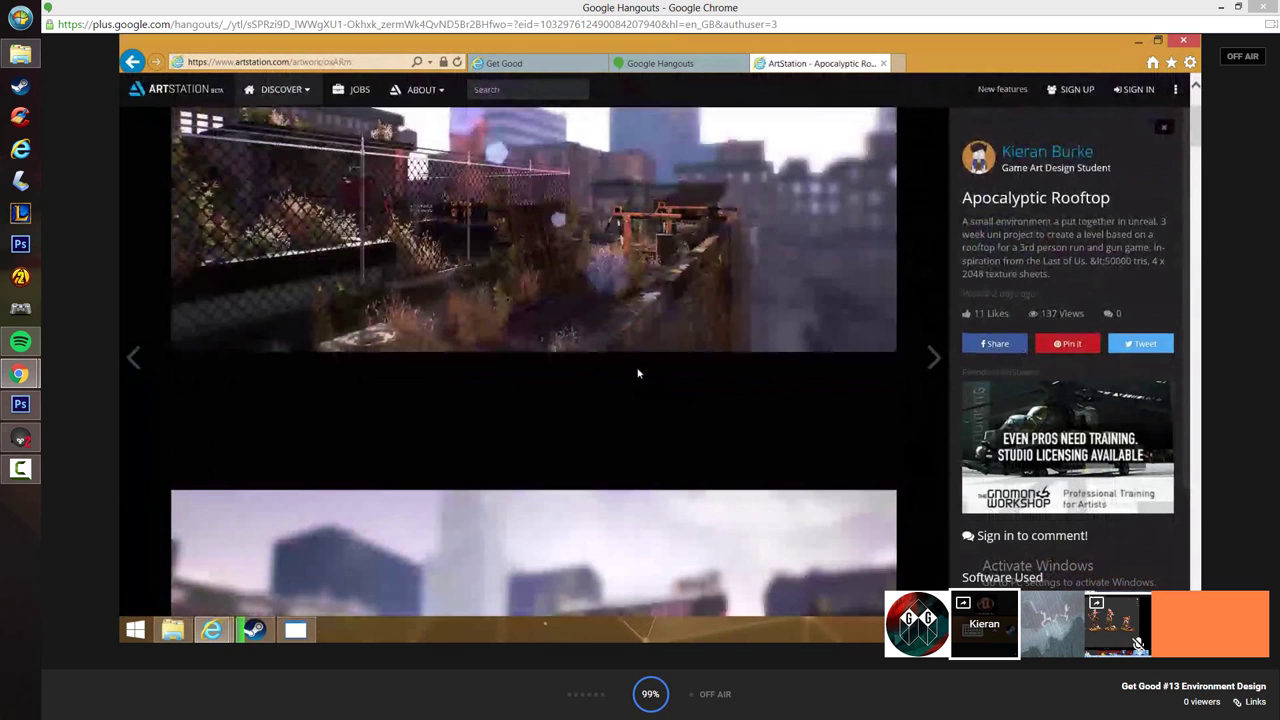
pyautogui.scroll(-5, 651, 360)
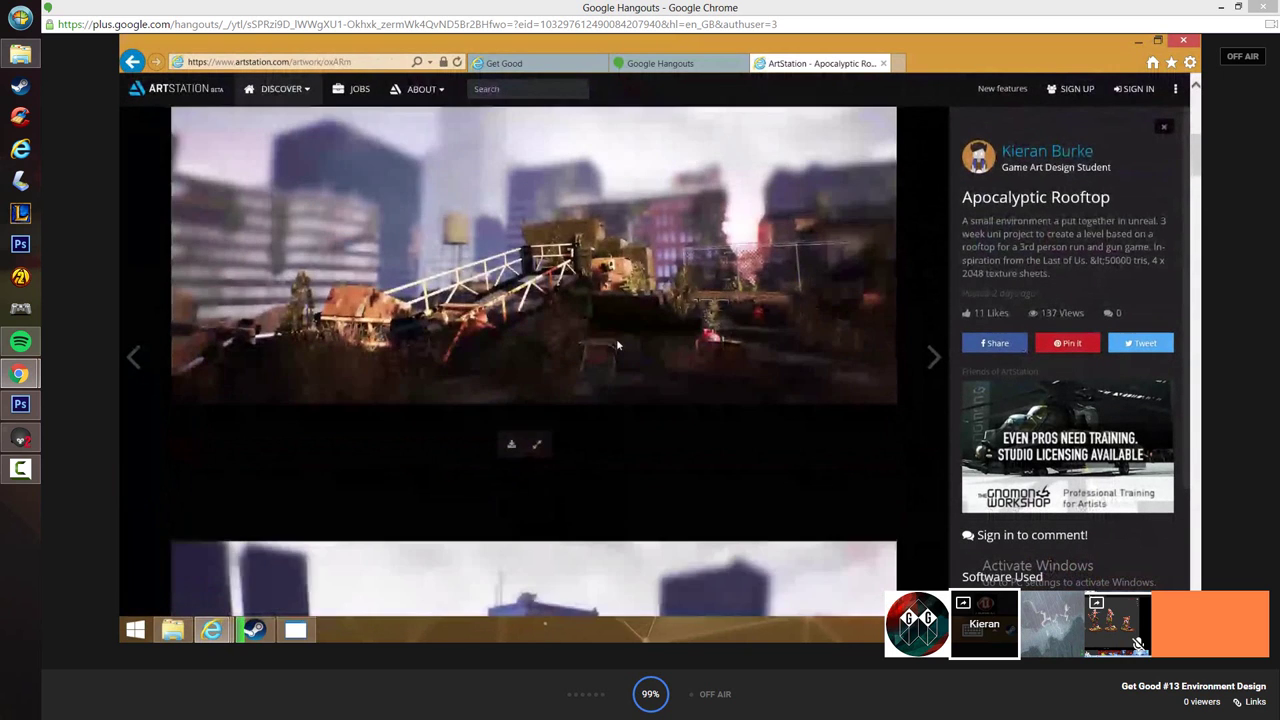
pyautogui.scroll(-6, 613, 352)
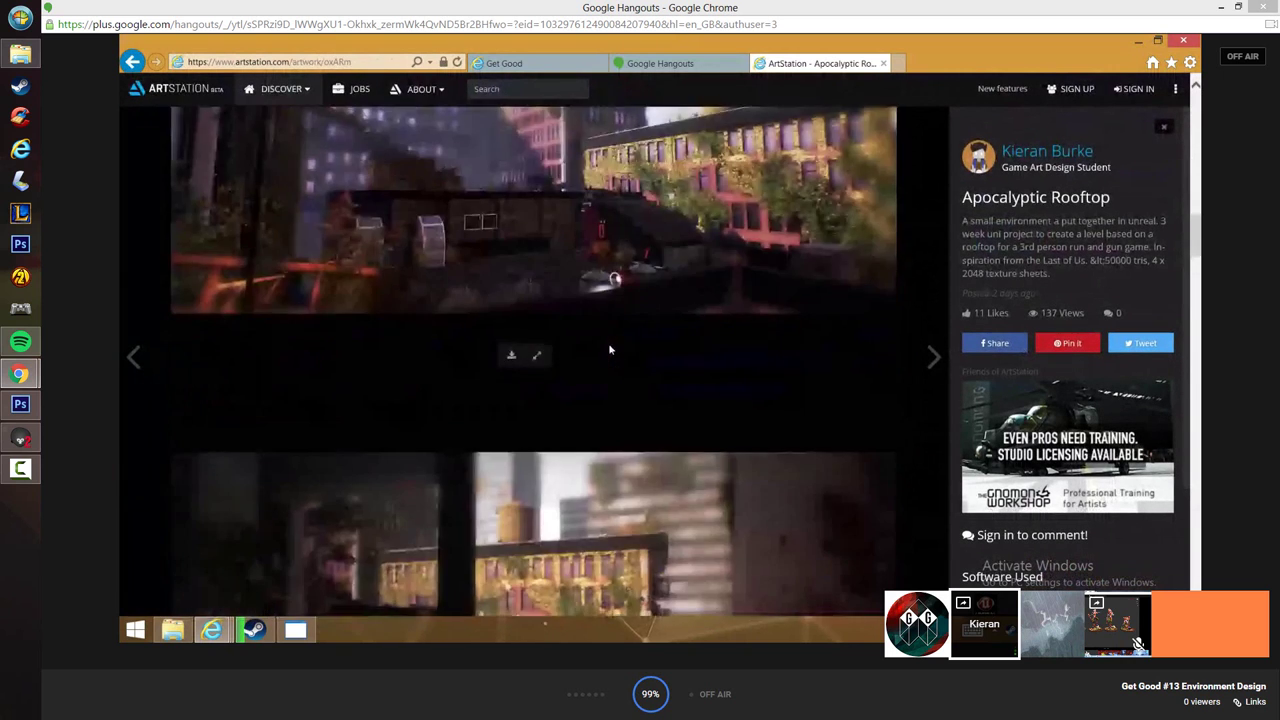
pyautogui.scroll(-5, 608, 348)
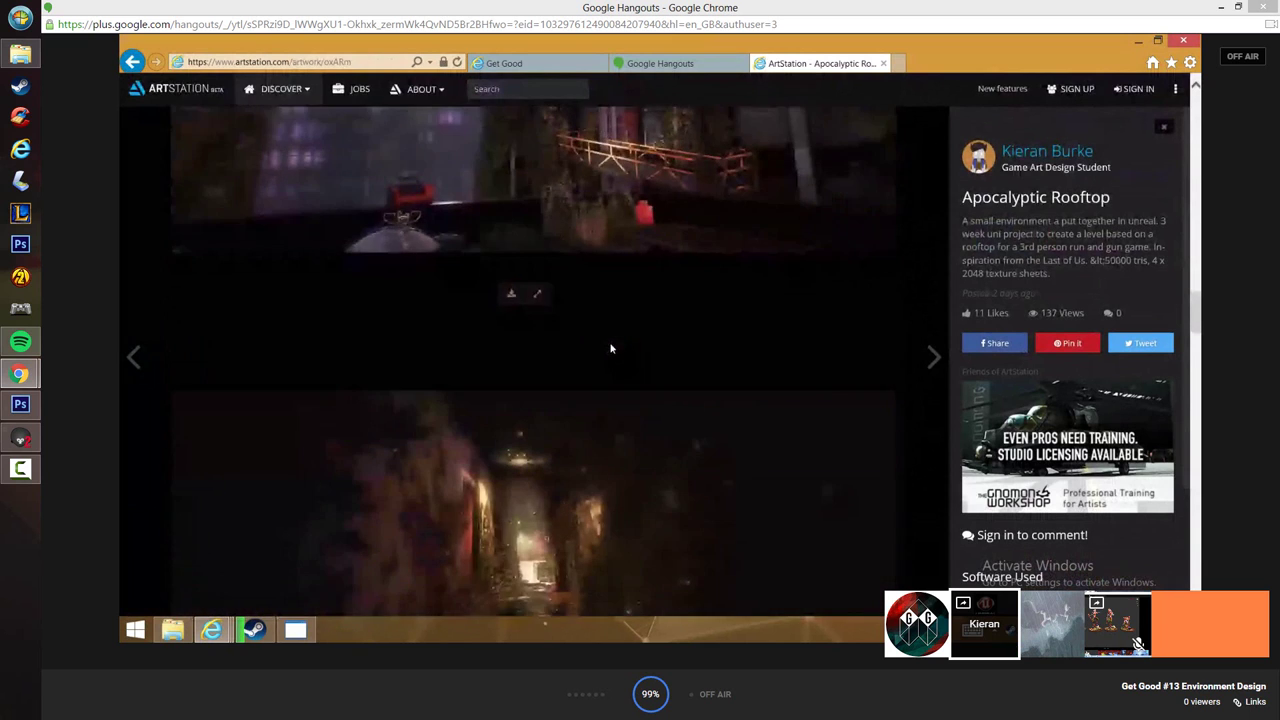
pyautogui.scroll(-1, 610, 348)
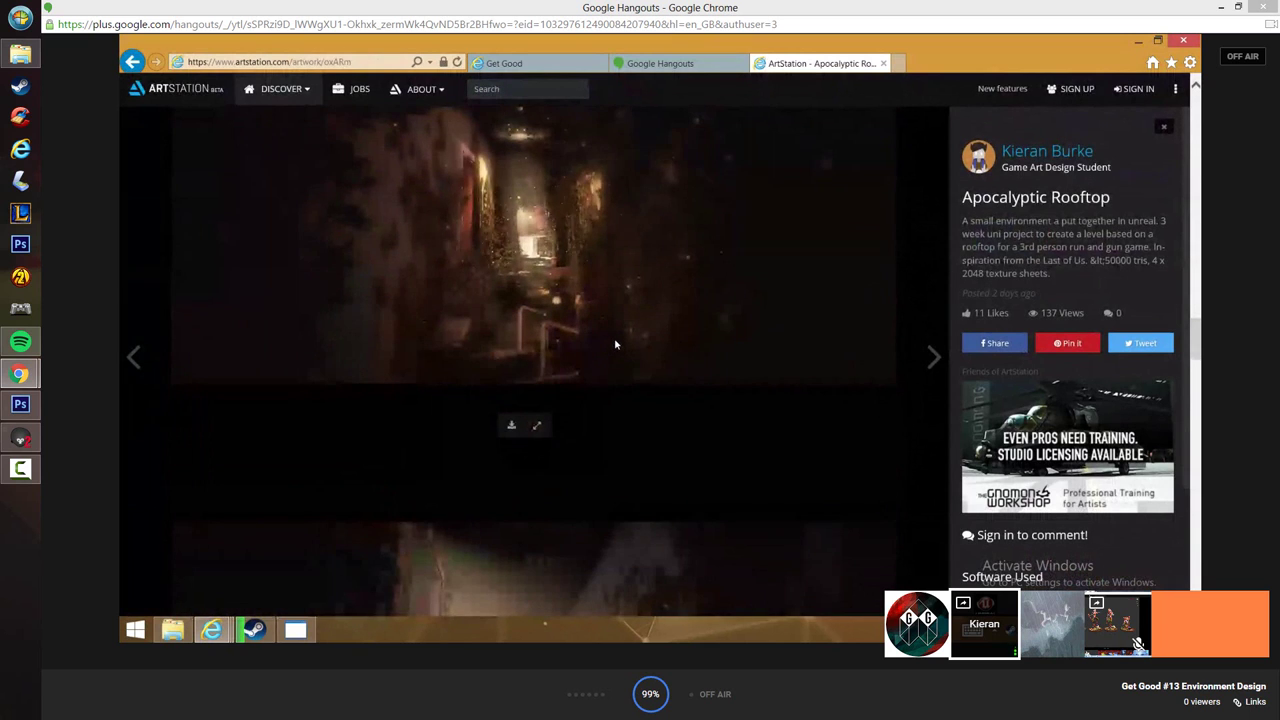
pyautogui.scroll(-2, 615, 344)
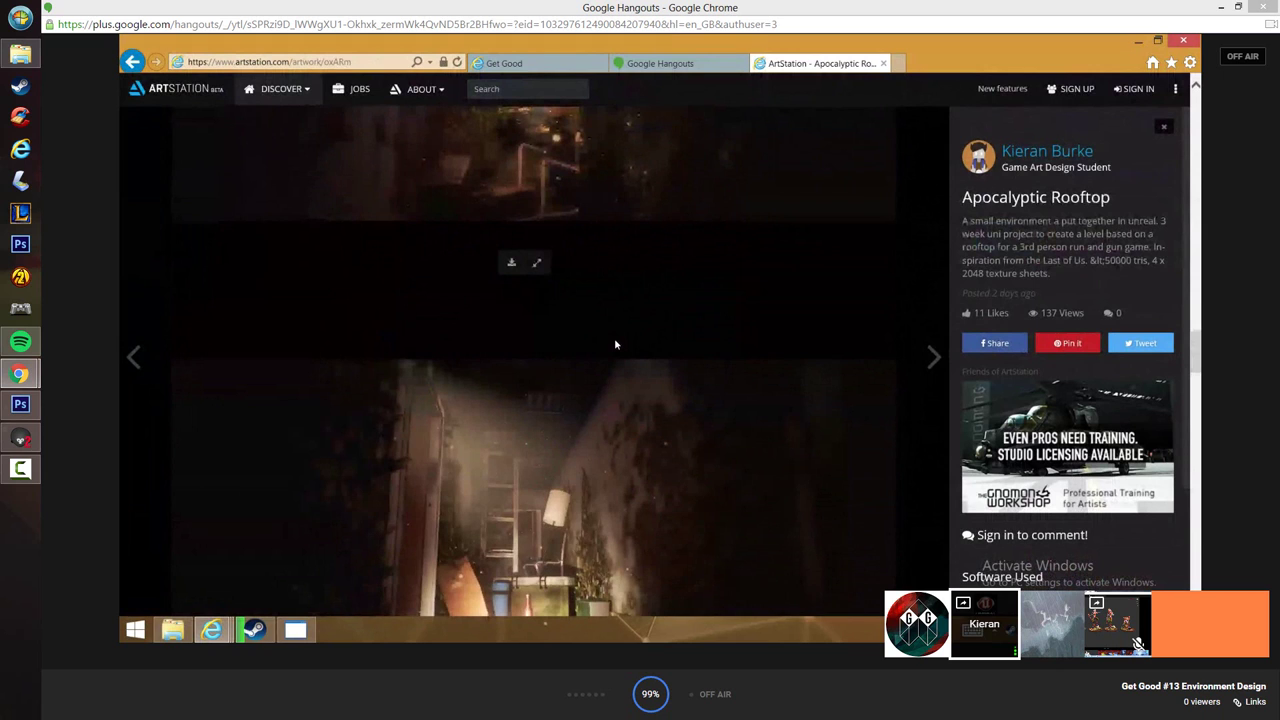
# - Examine the dark interior renders of Apocalyptic Rooftop and the two prop sheets at the end of the artwork
pyautogui.scroll(1, 615, 344)
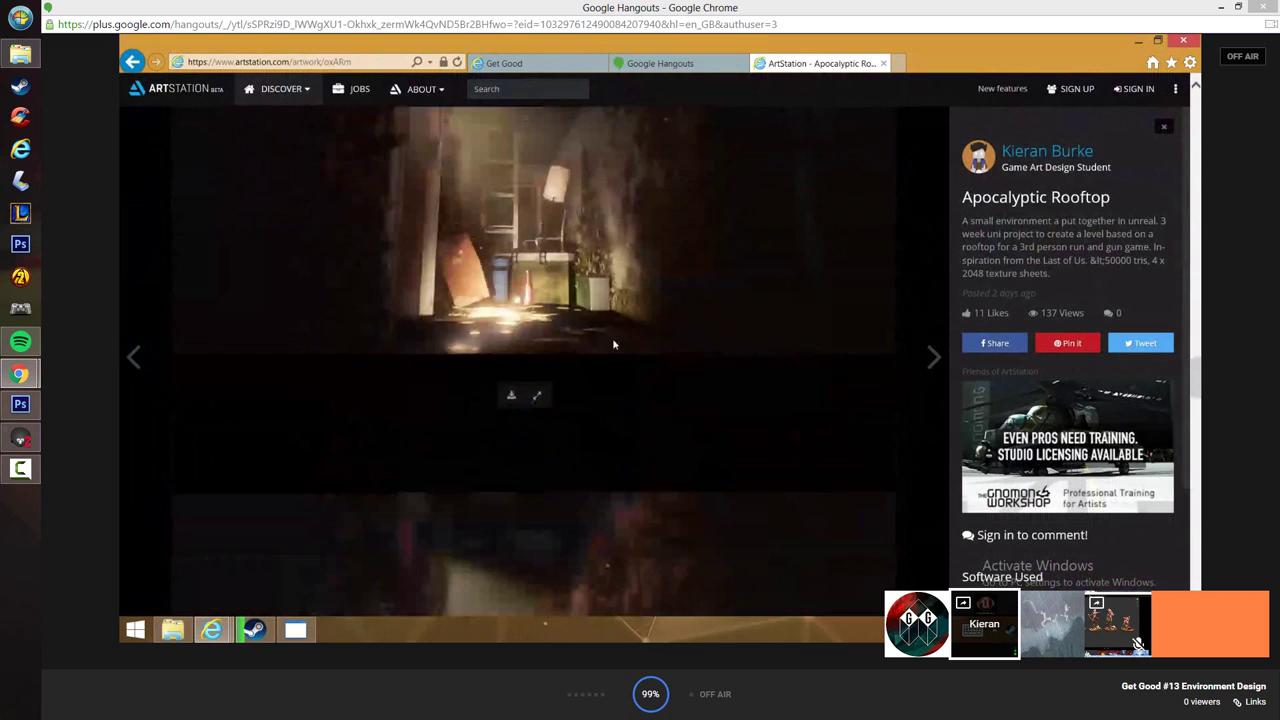
pyautogui.scroll(-2, 612, 338)
pyautogui.scroll(3, 612, 338)
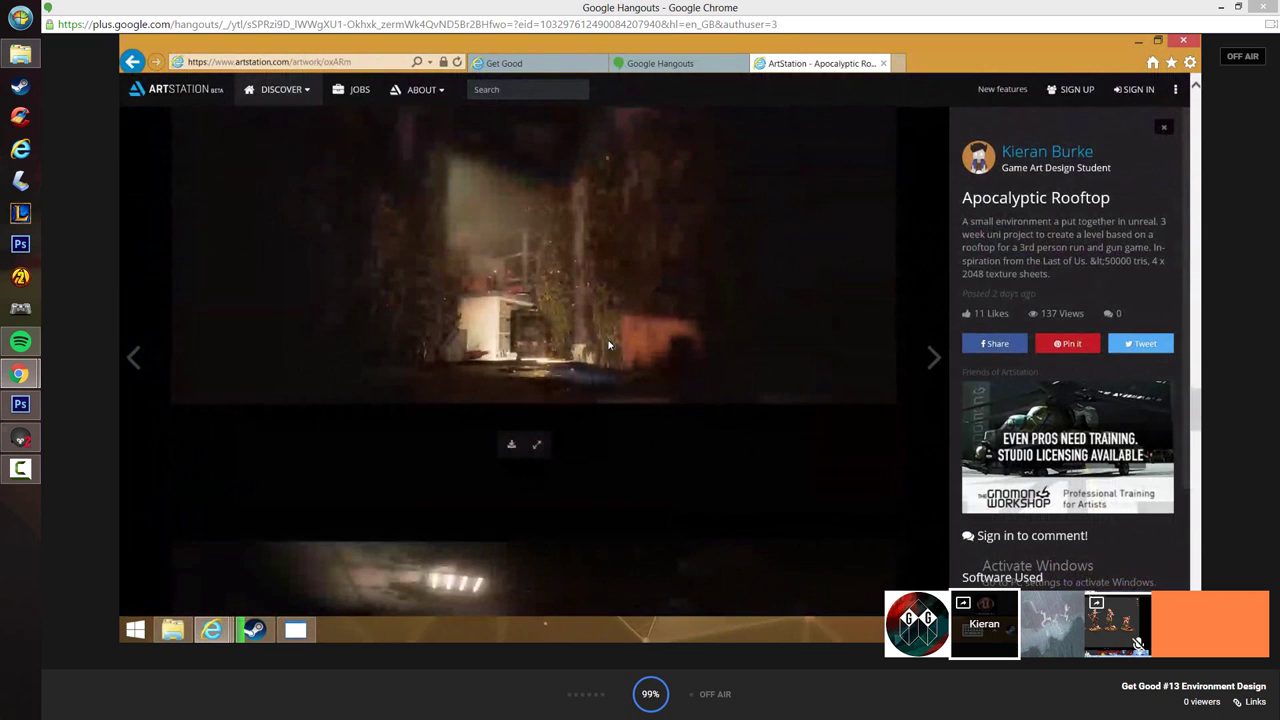
pyautogui.scroll(-10, 608, 345)
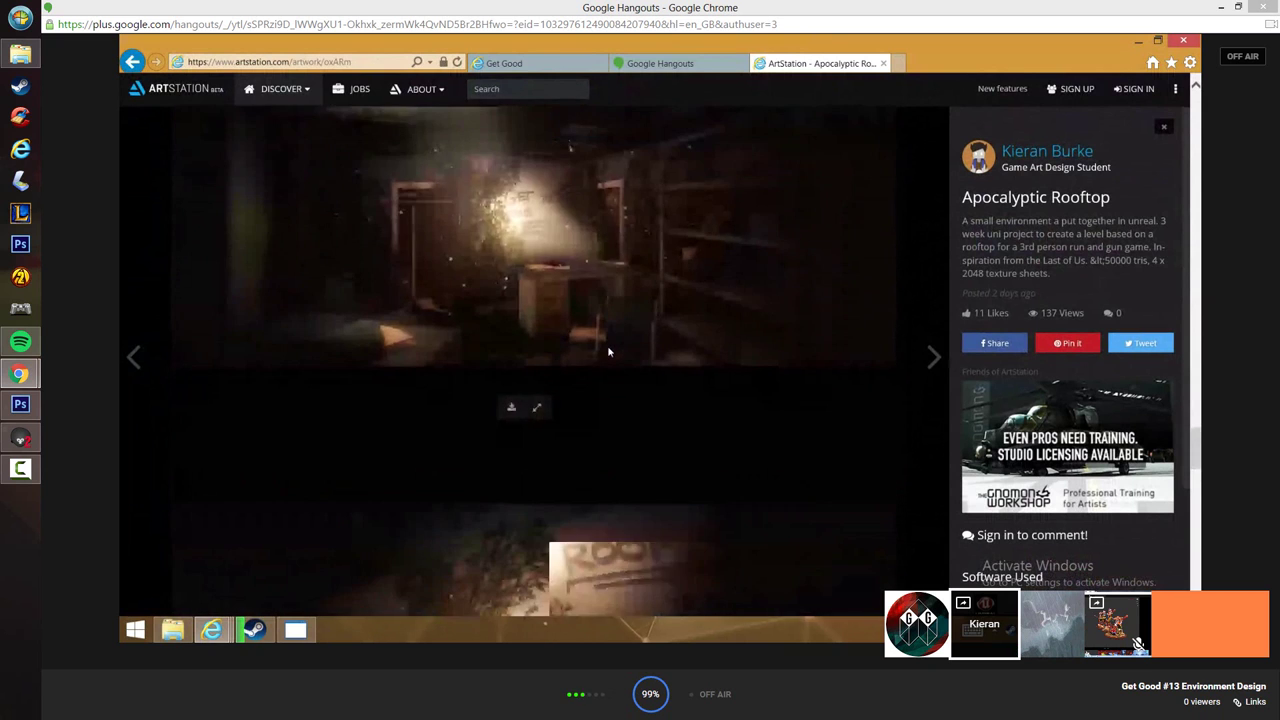
pyautogui.scroll(-10, 608, 353)
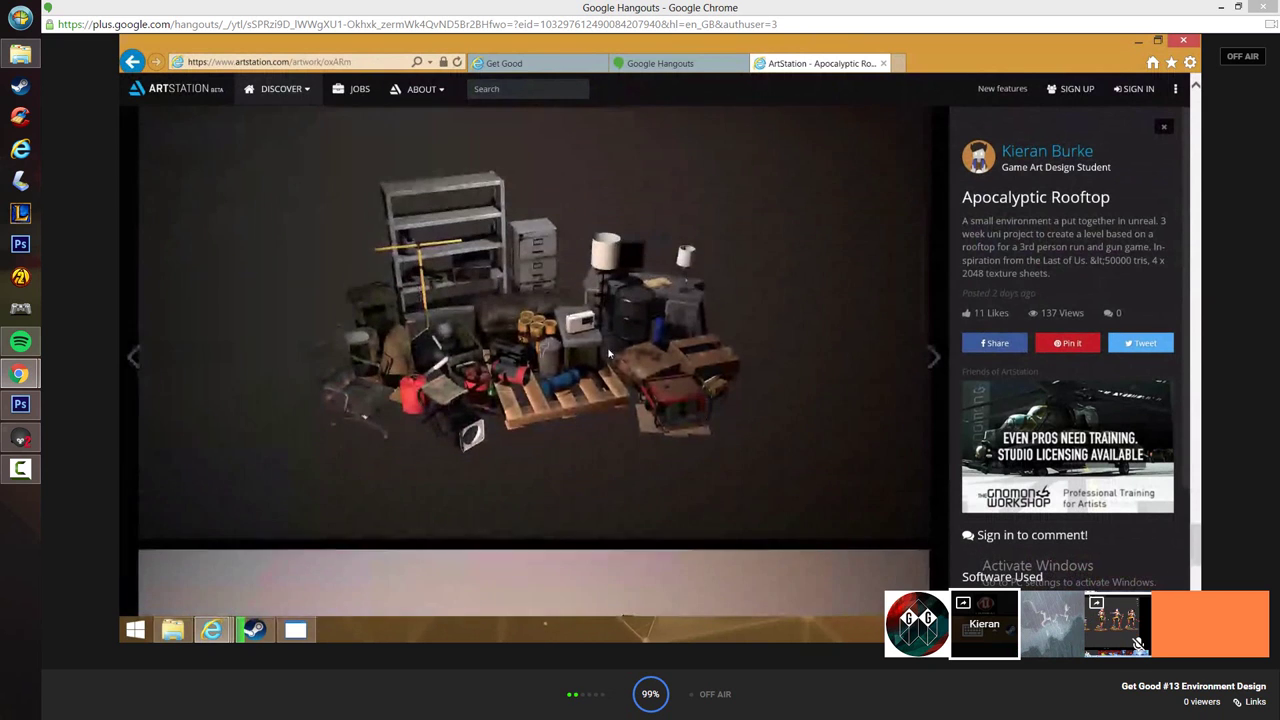
pyautogui.scroll(-2, 608, 352)
pyautogui.scroll(1, 648, 368)
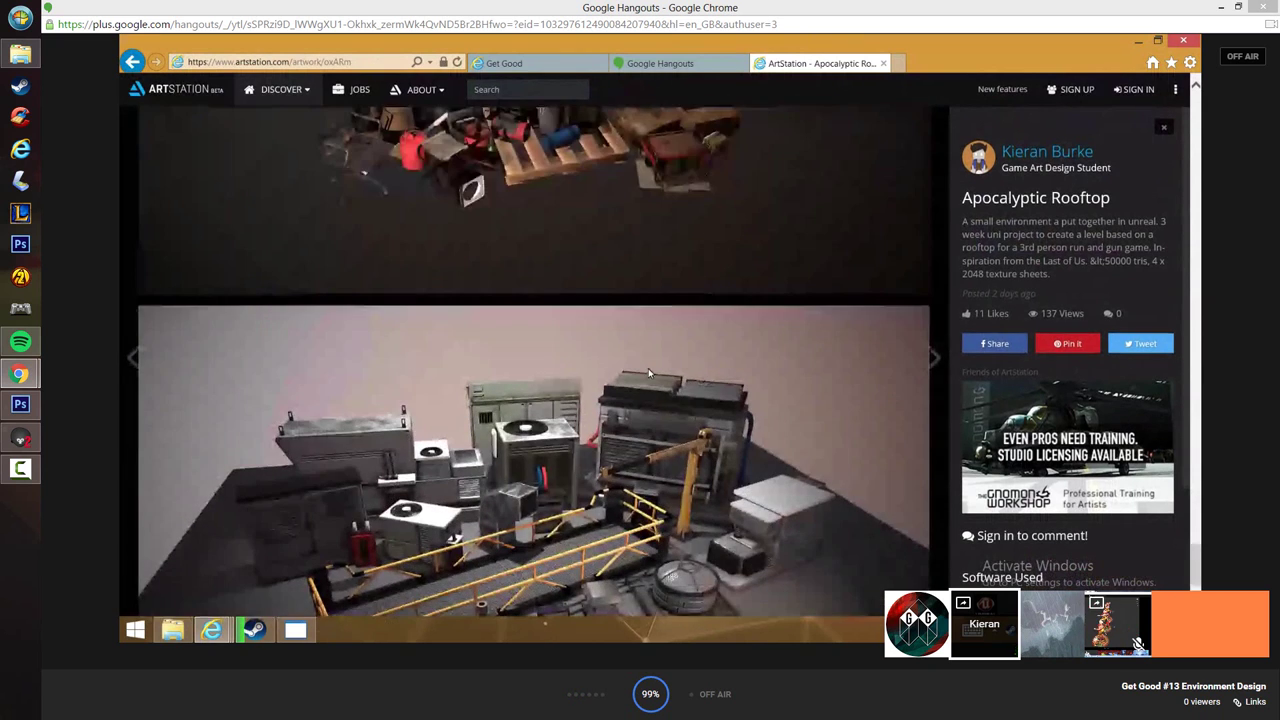
pyautogui.scroll(-1, 648, 368)
pyautogui.scroll(2, 661, 349)
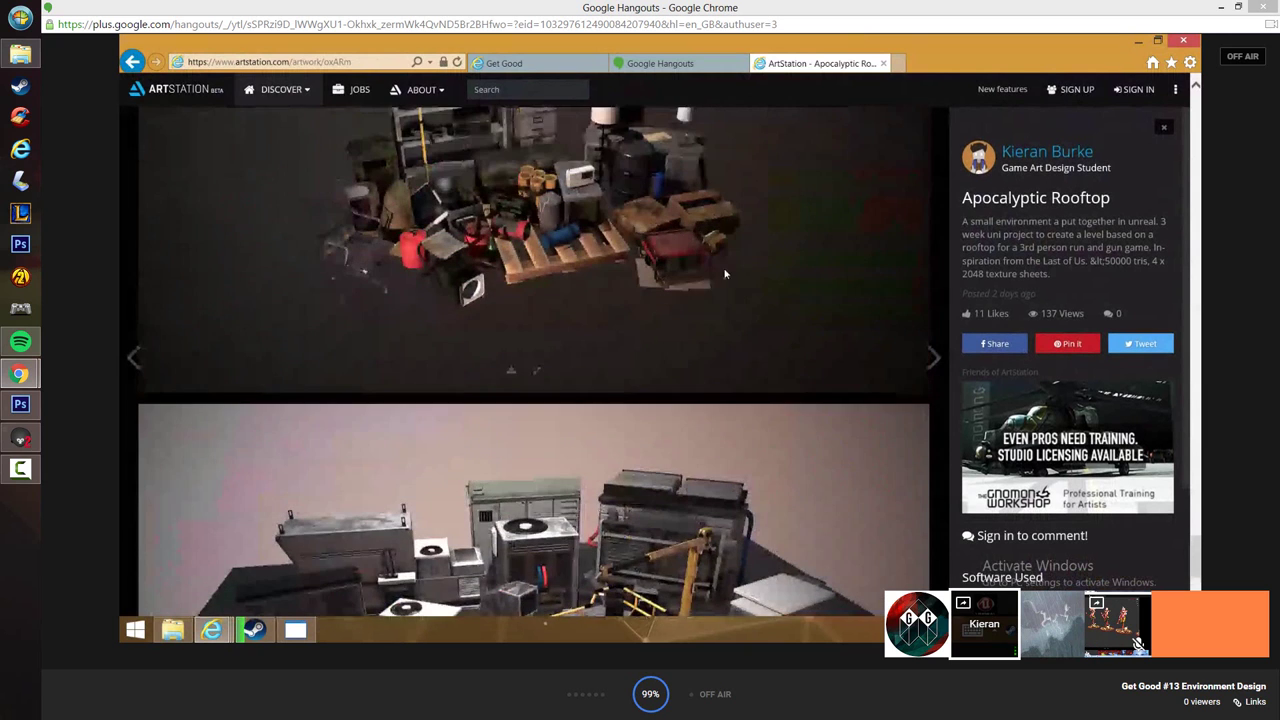
pyautogui.scroll(2, 560, 360)
pyautogui.scroll(-1, 517, 371)
pyautogui.scroll(-4, 517, 371)
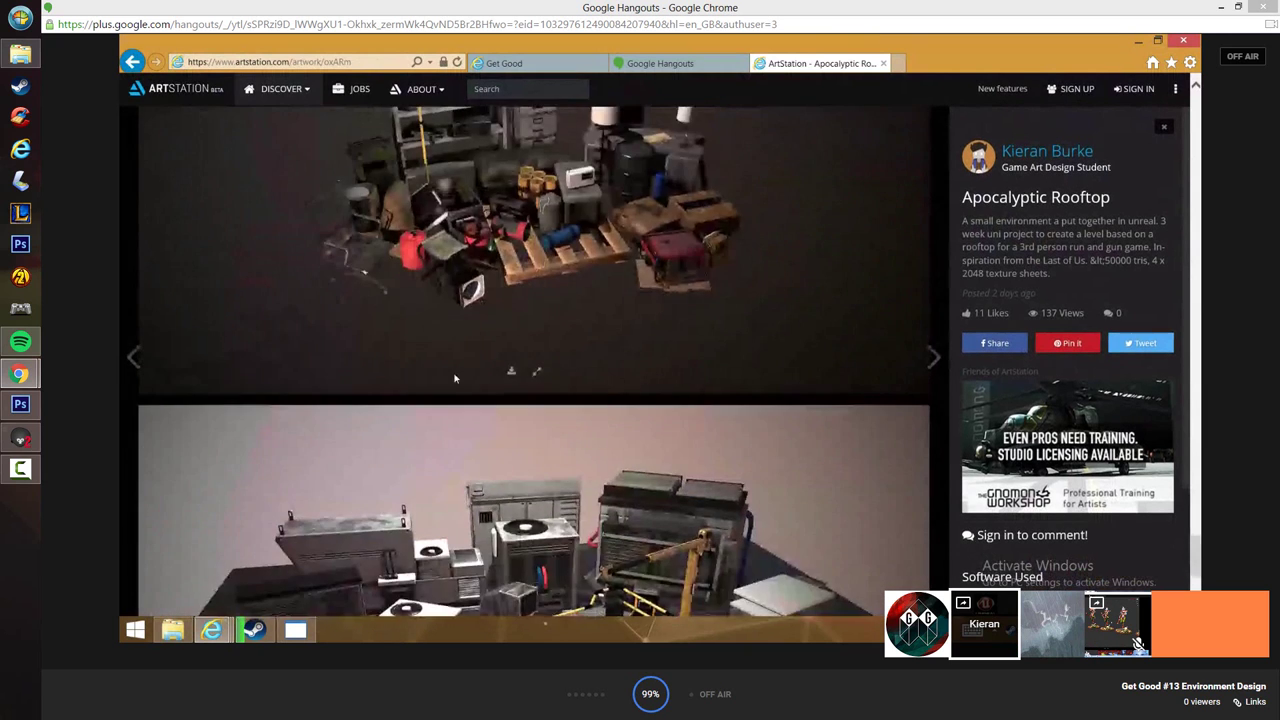
# - Go back to the artist's gallery and open the "Space Corridor" artwork
pyautogui.scroll(7, 480, 385)
pyautogui.scroll(2, 457, 395)
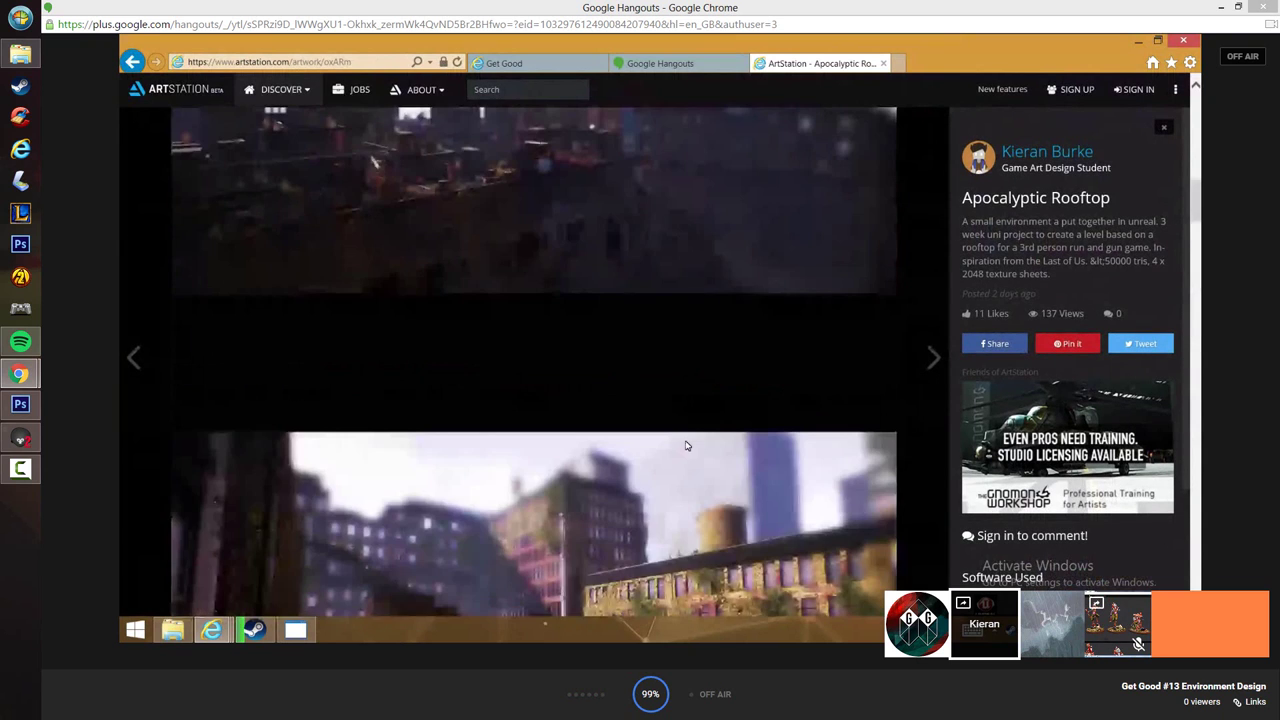
pyautogui.scroll(1, 686, 445)
pyautogui.scroll(-4, 686, 445)
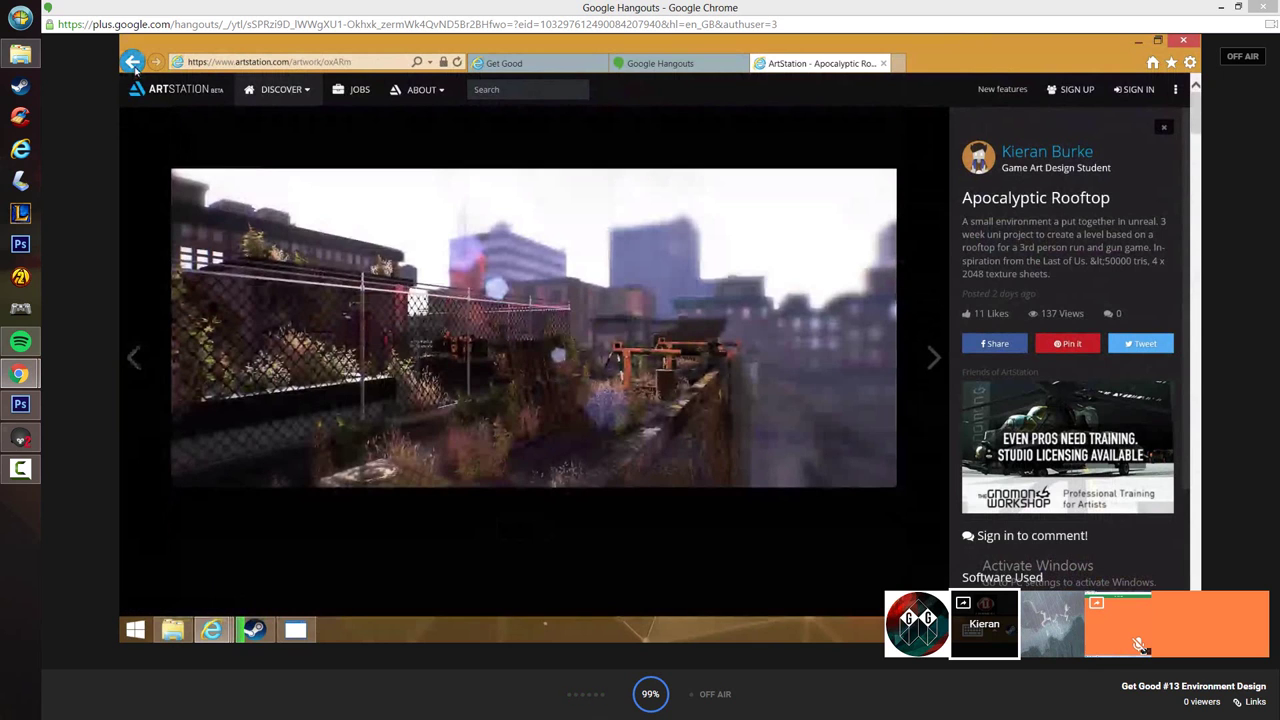
pyautogui.scroll(-3, 540, 308)
pyautogui.scroll(3, 540, 308)
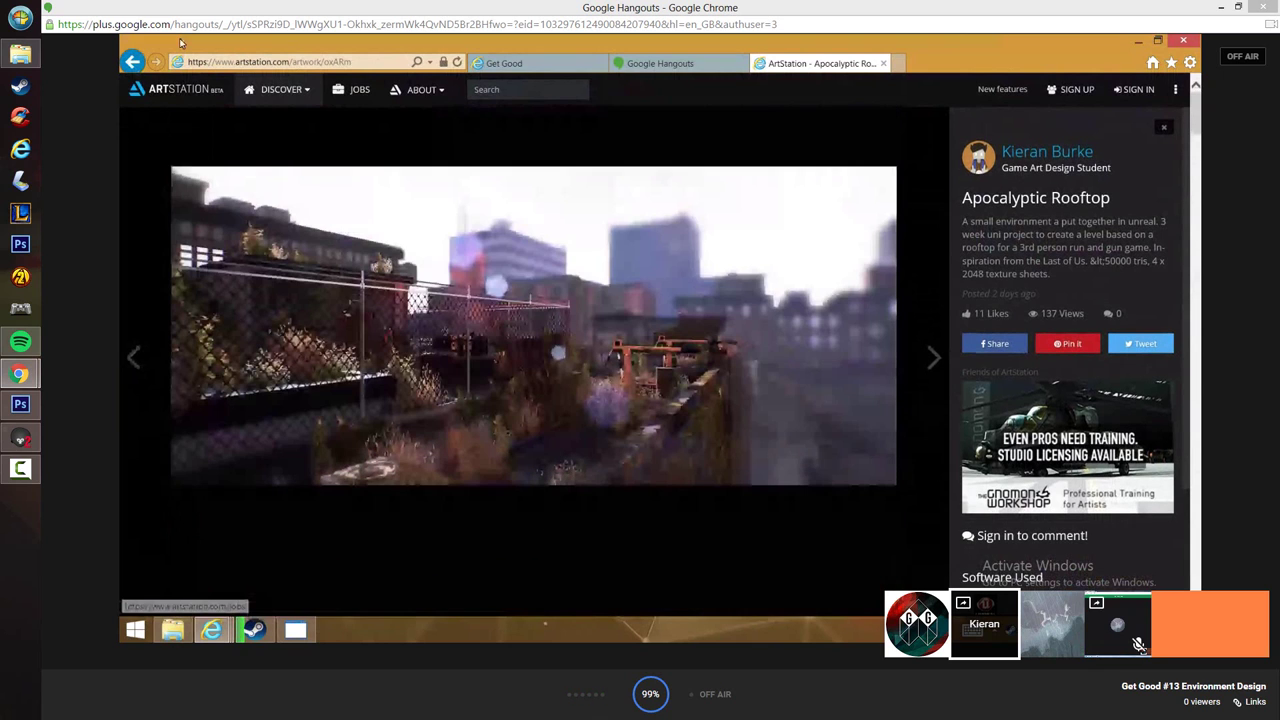
pyautogui.click(132, 62)
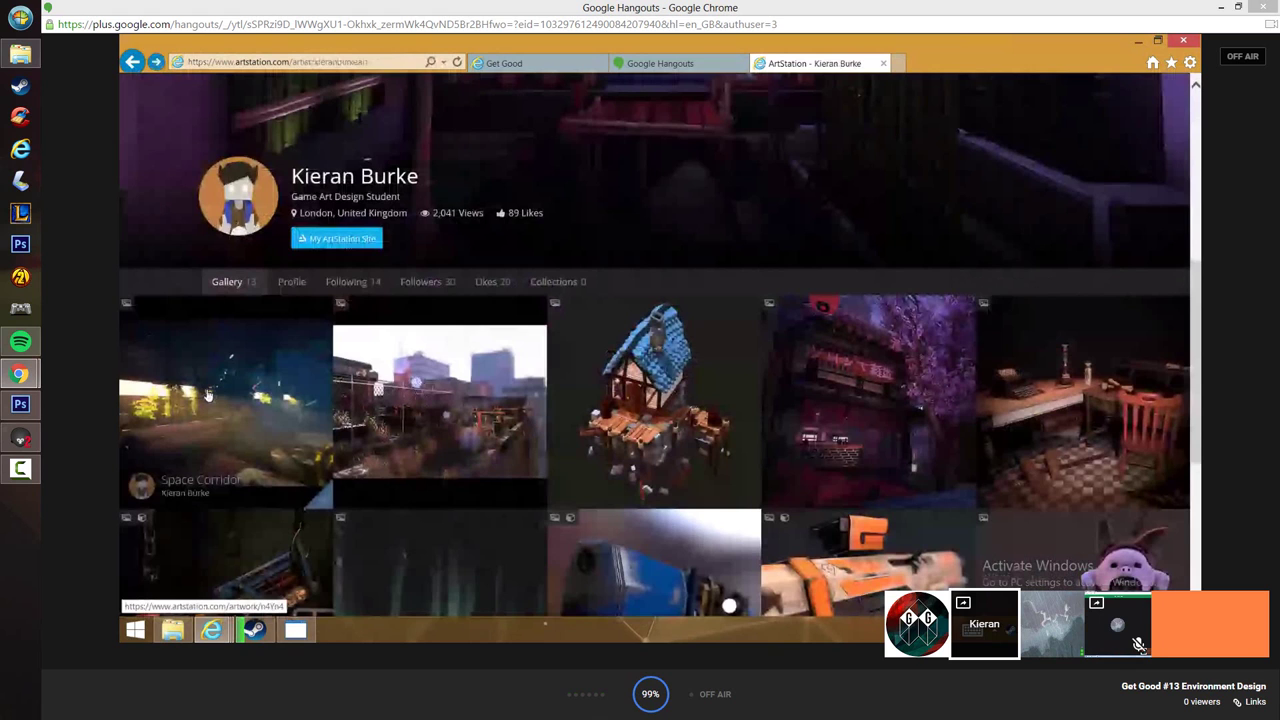
pyautogui.click(207, 395)
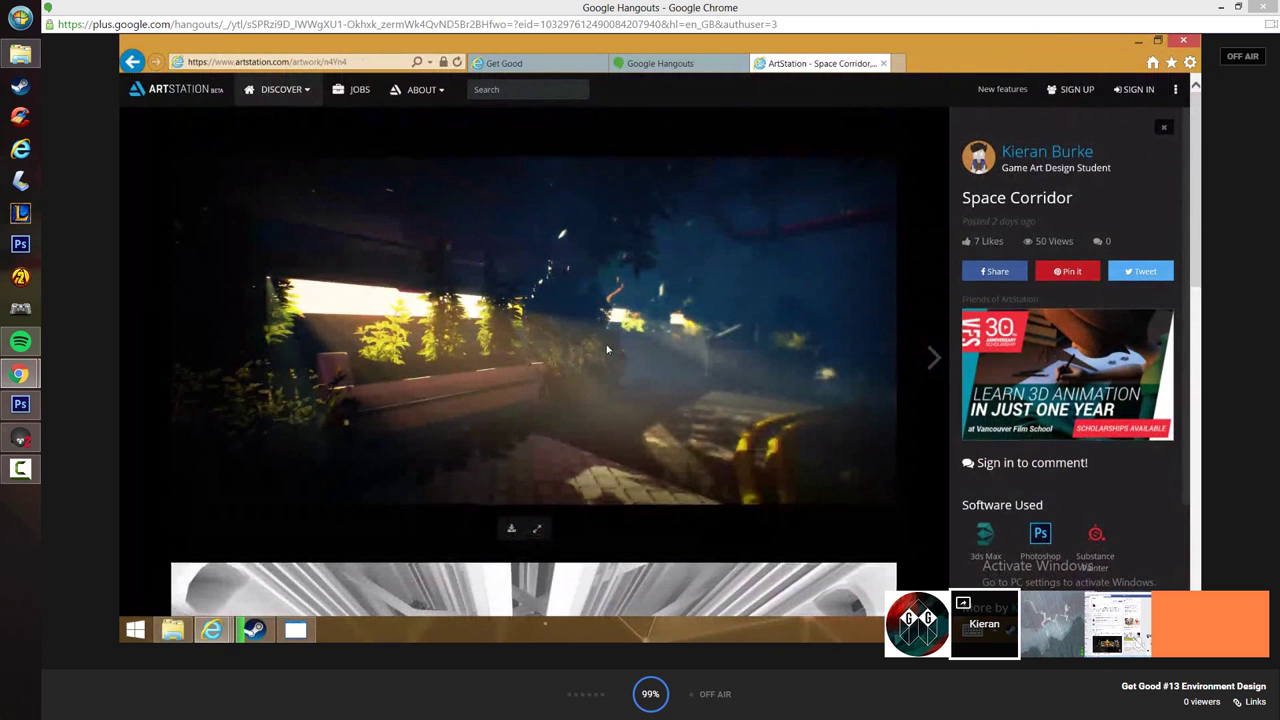
# - Examine the Space Corridor images, comparing the final dark render with the white lighting view and the unlit colour view
pyautogui.scroll(-5, 606, 344)
pyautogui.scroll(-4, 602, 352)
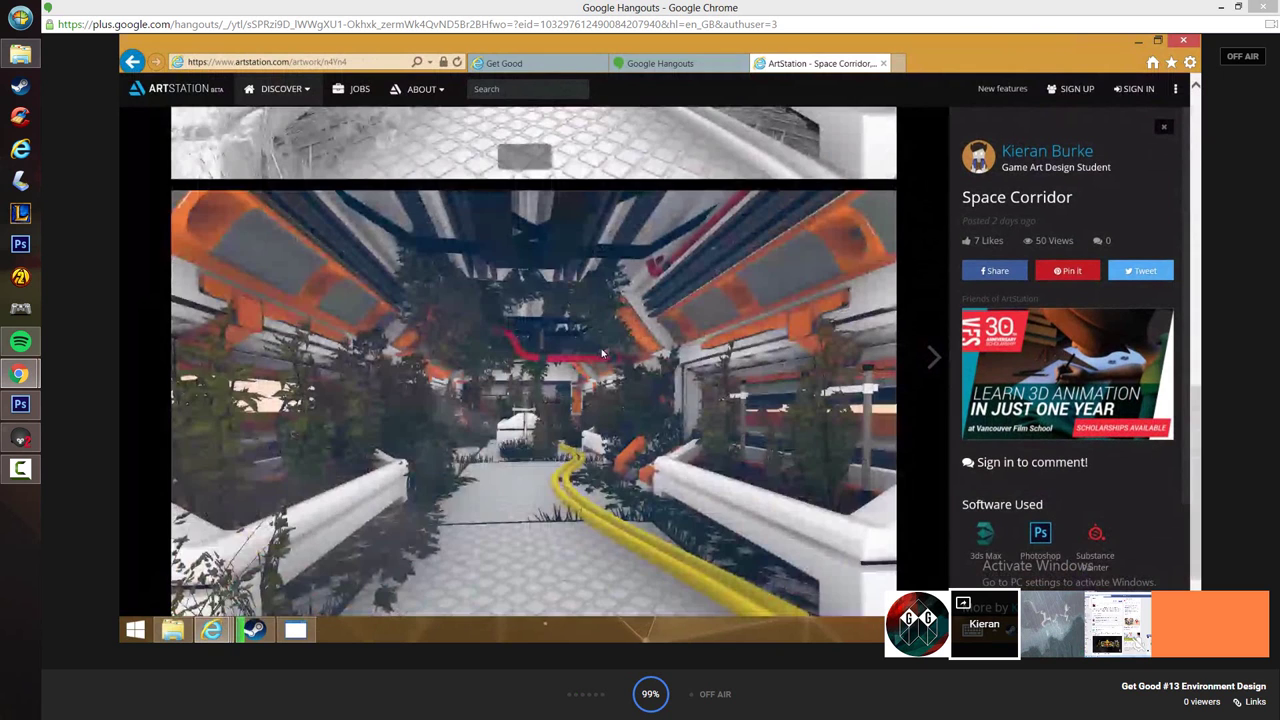
pyautogui.scroll(-1, 230, 270)
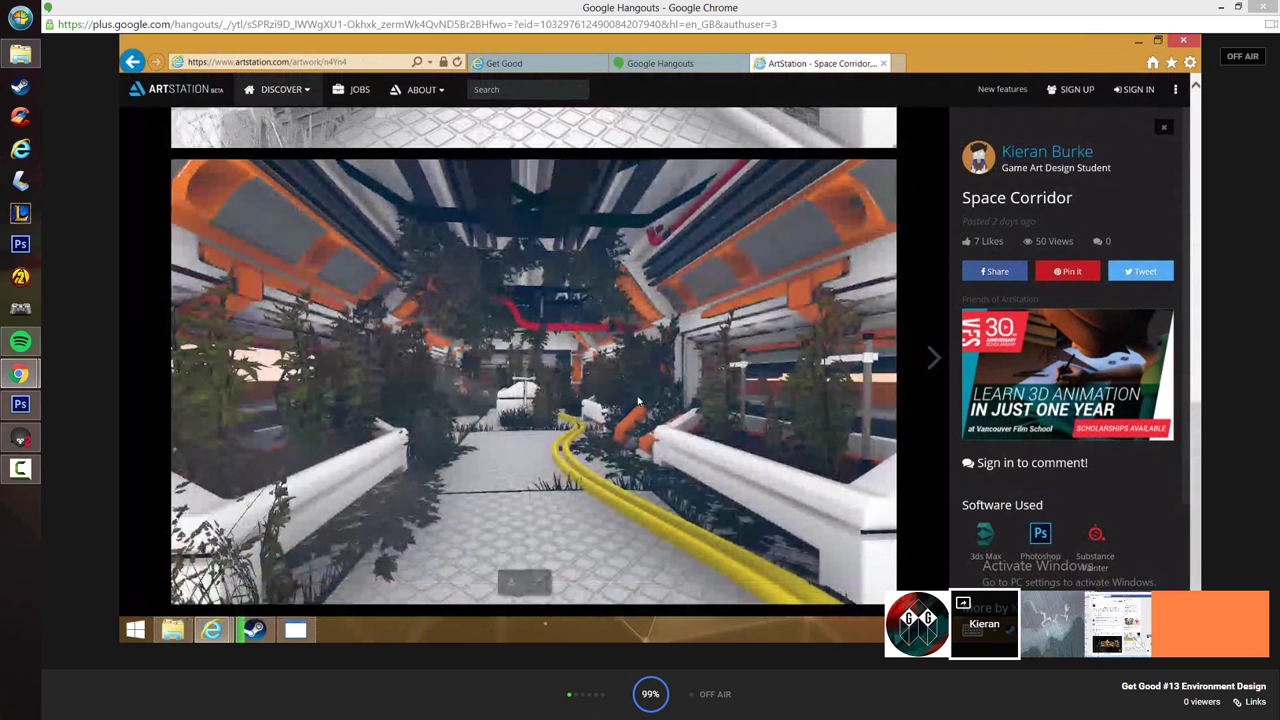
pyautogui.scroll(3, 638, 400)
pyautogui.scroll(4, 638, 400)
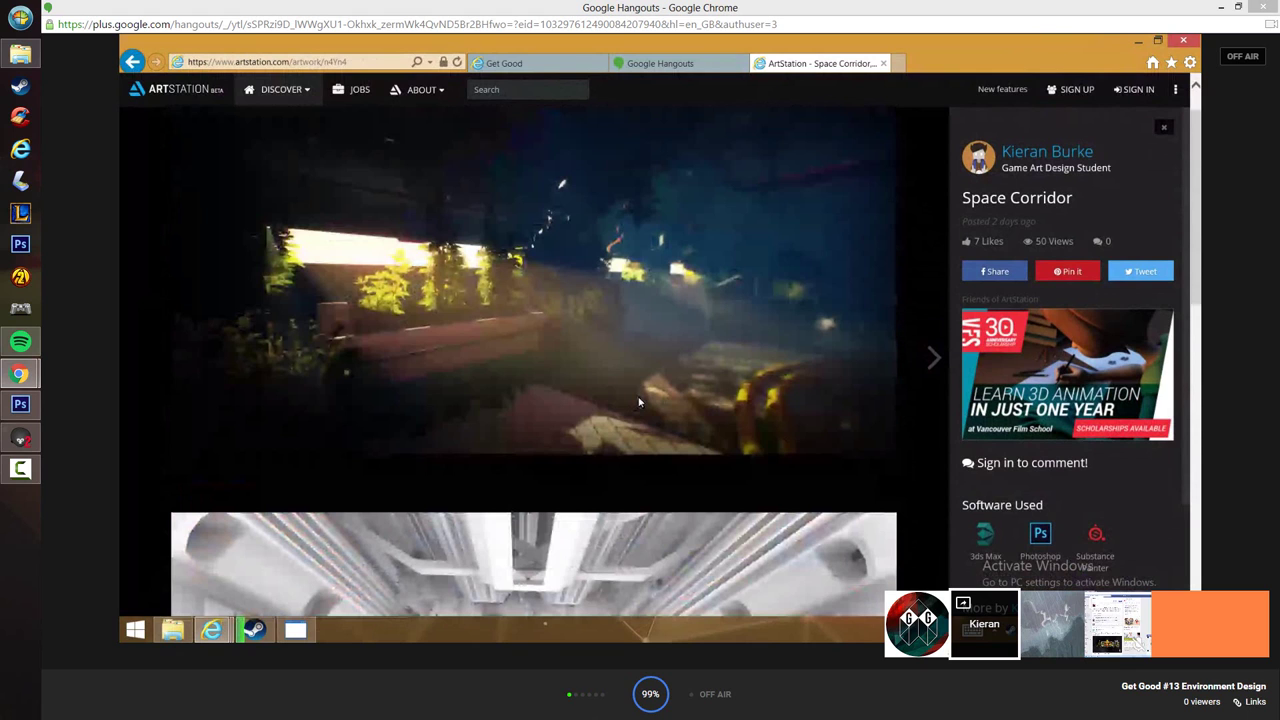
pyautogui.scroll(-8, 638, 402)
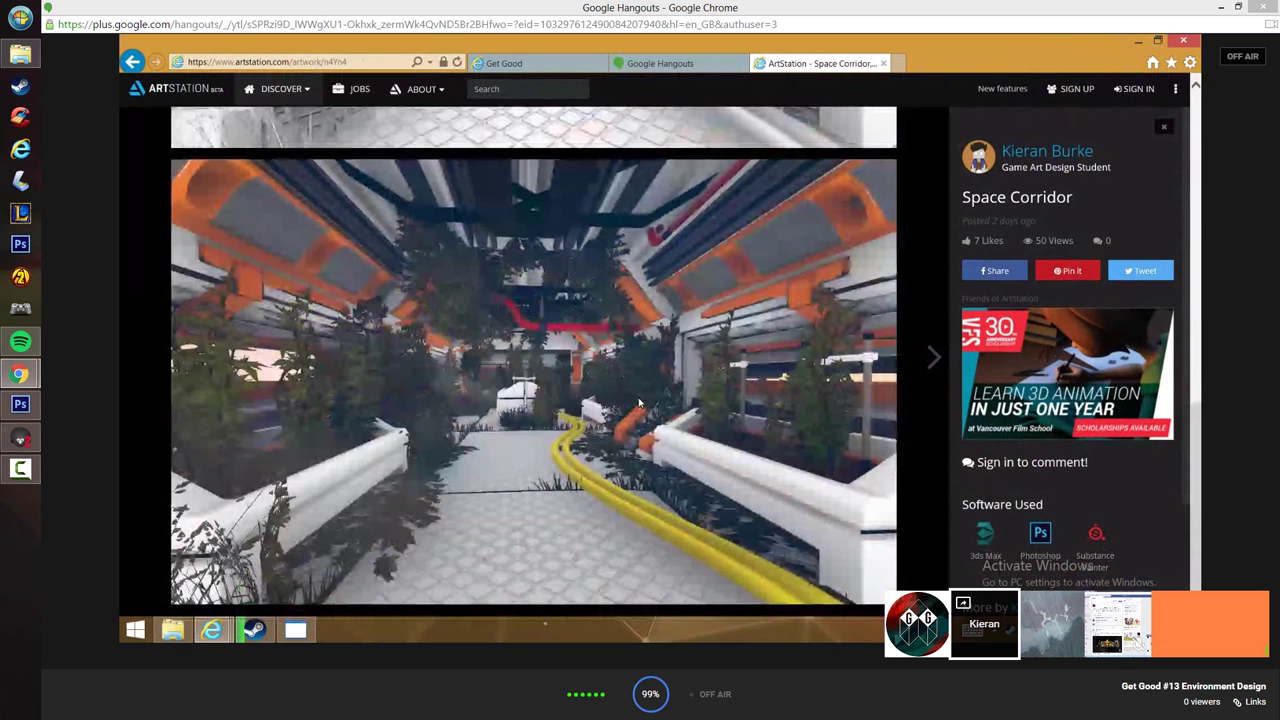
pyautogui.scroll(8, 639, 402)
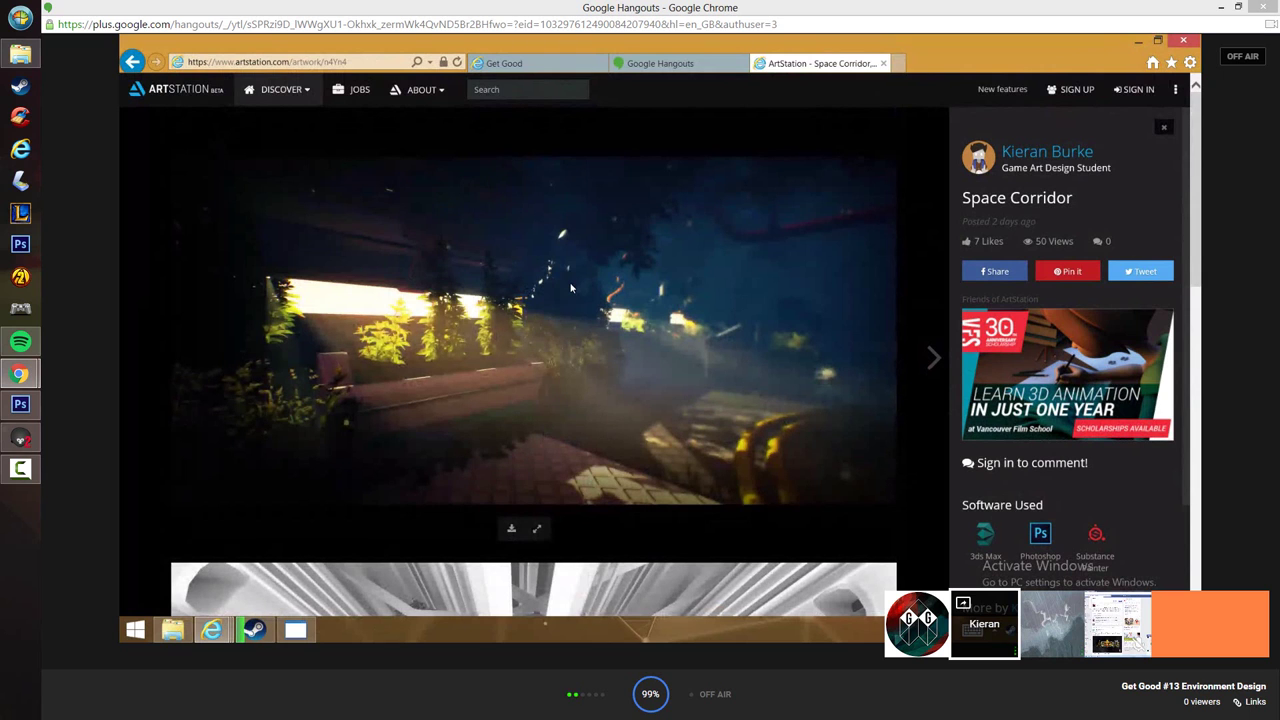
pyautogui.scroll(-3, 571, 288)
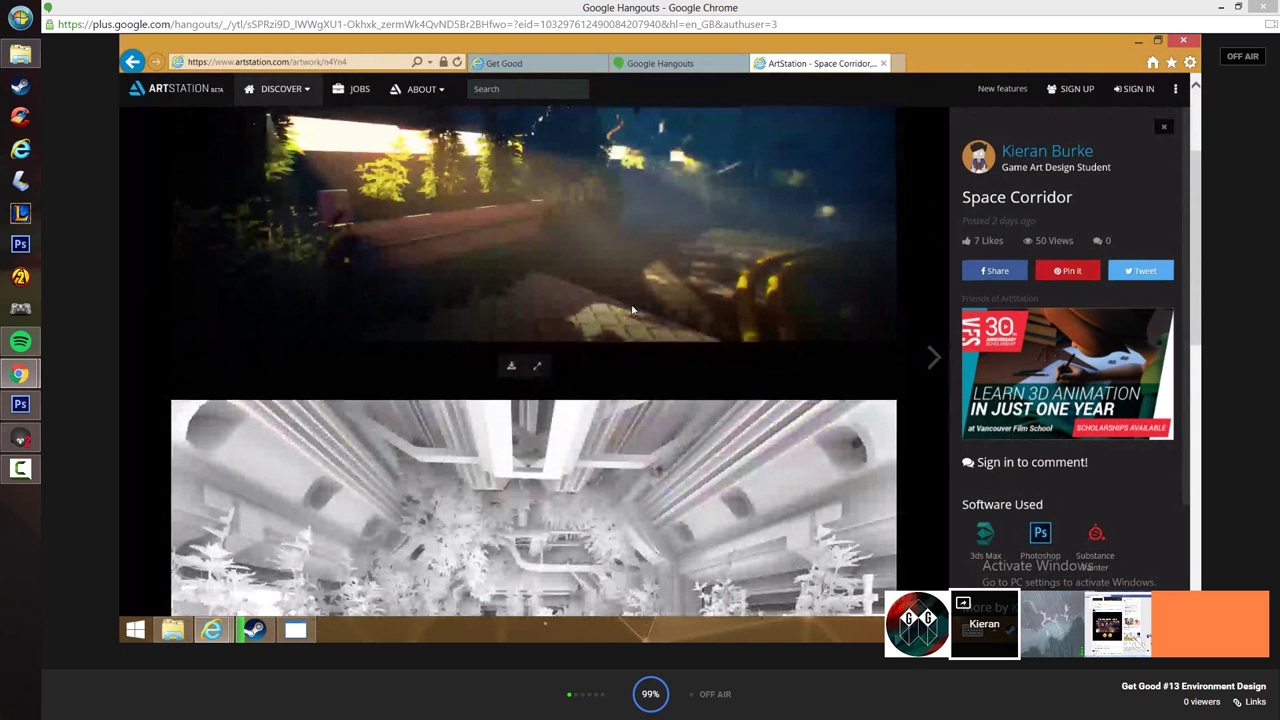
pyautogui.scroll(3, 615, 305)
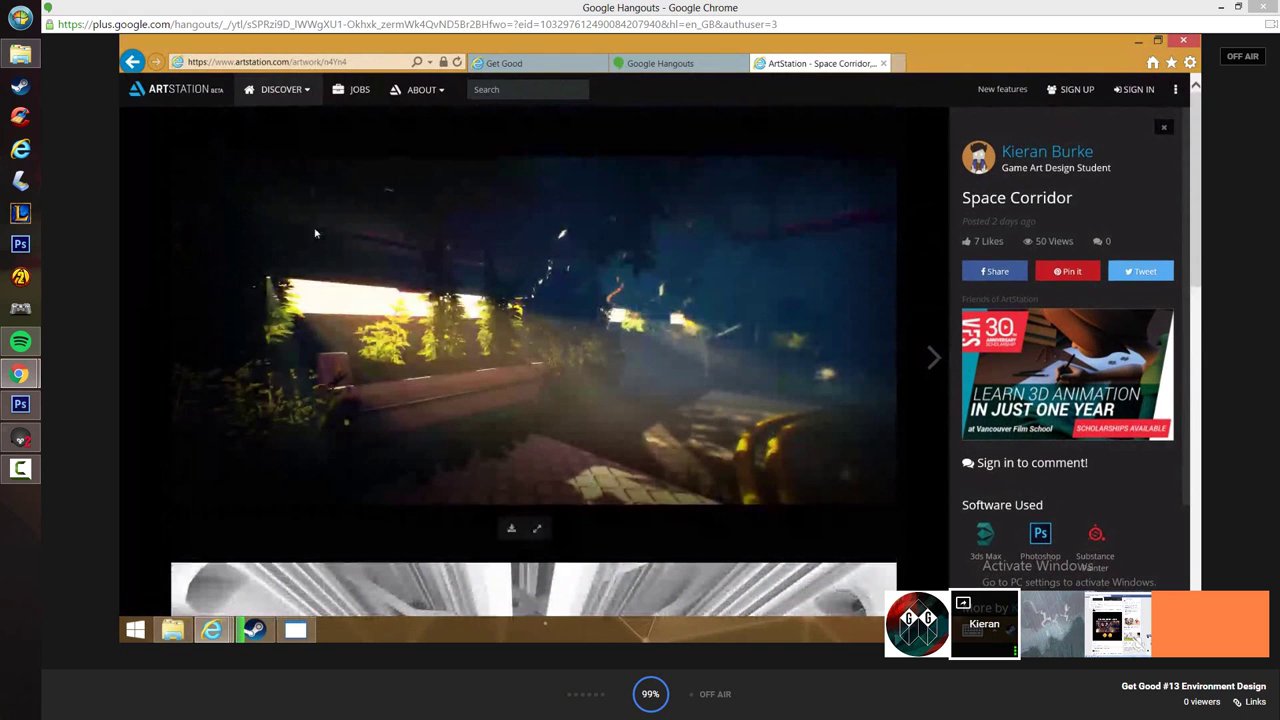
# - View the "Stylised Shopfront" artwork from the artist's gallery and return to the gallery
pyautogui.click(131, 62)
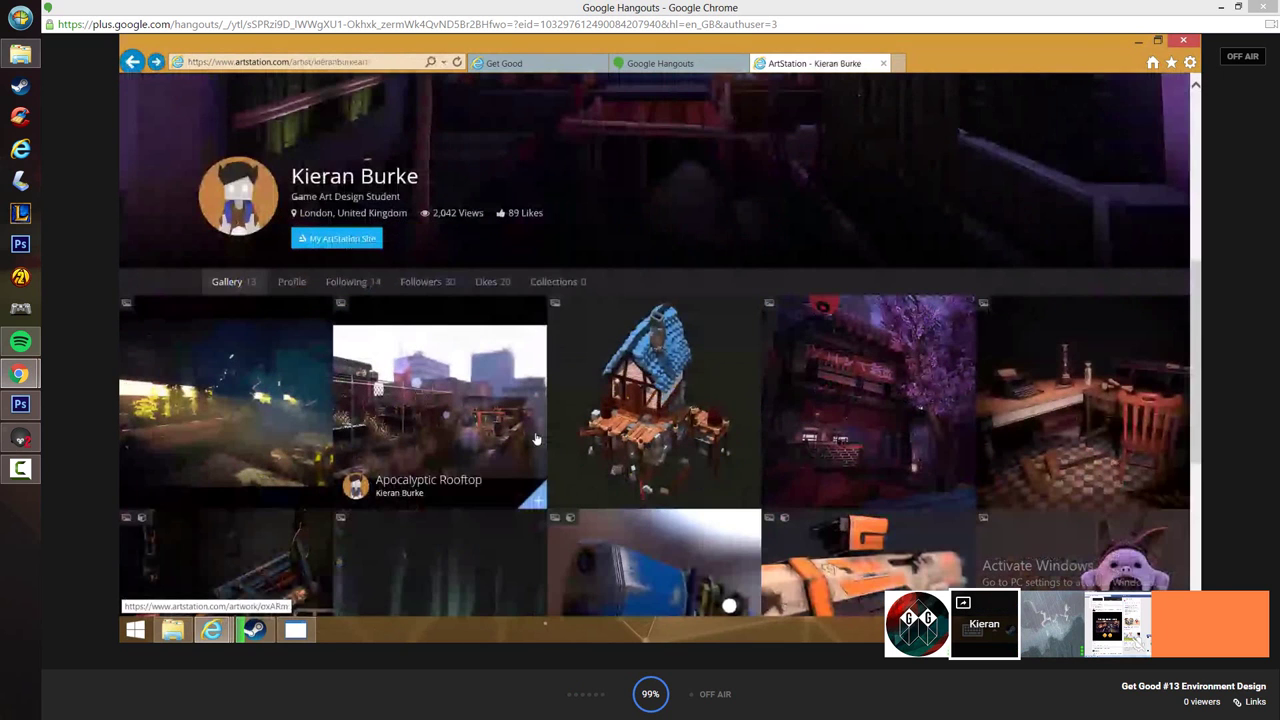
pyautogui.click(582, 418)
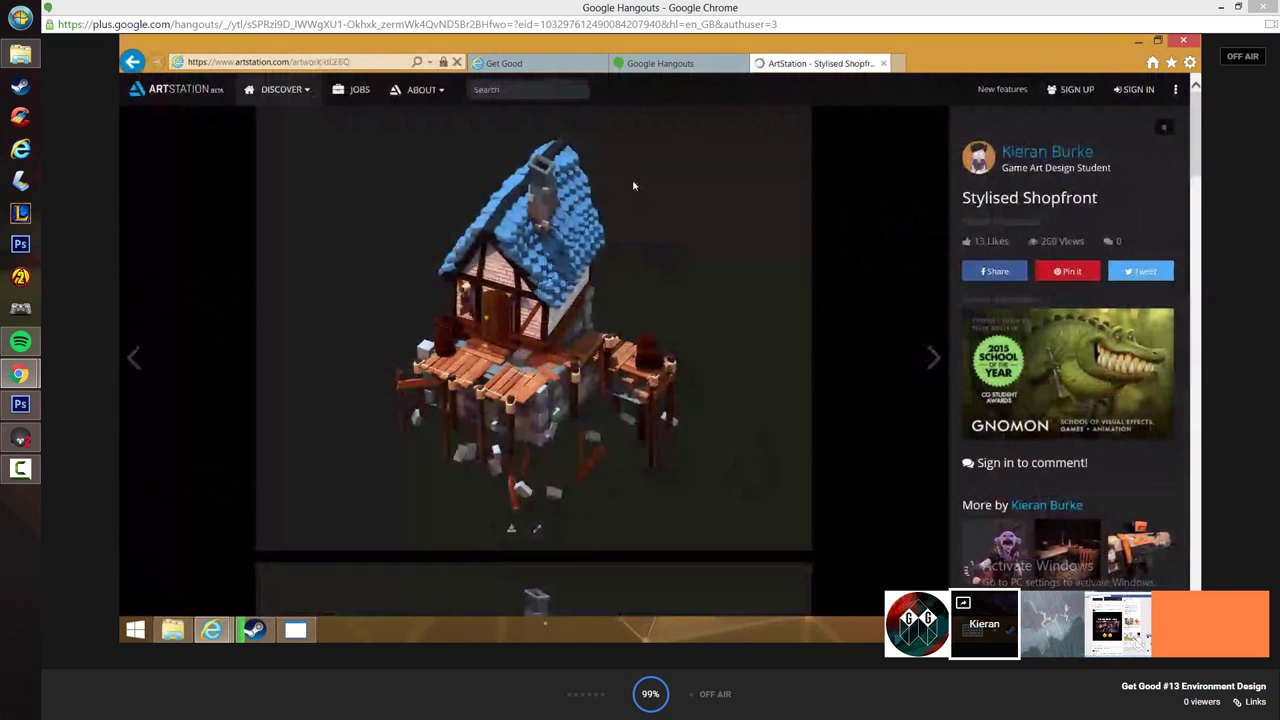
pyautogui.click(131, 61)
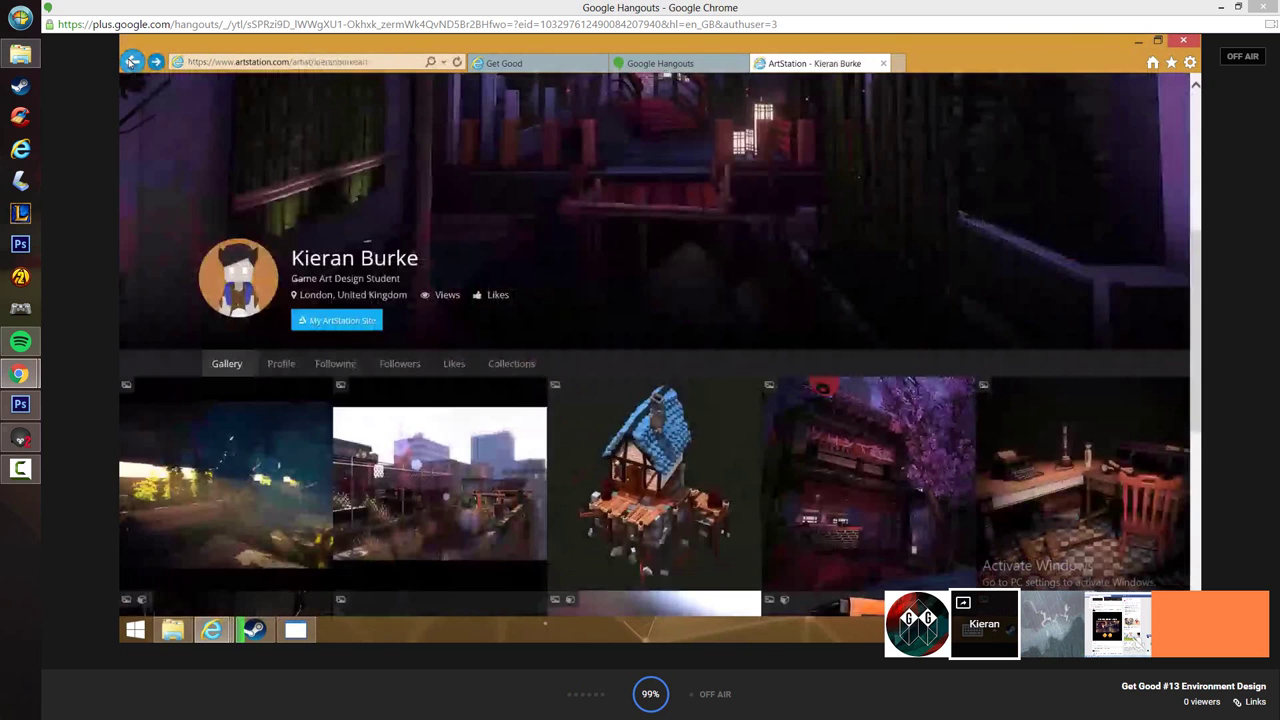
# - Open the "Apocalyptic Weapon" artwork from the gallery and look through its weapon renders
pyautogui.scroll(-2, 680, 391)
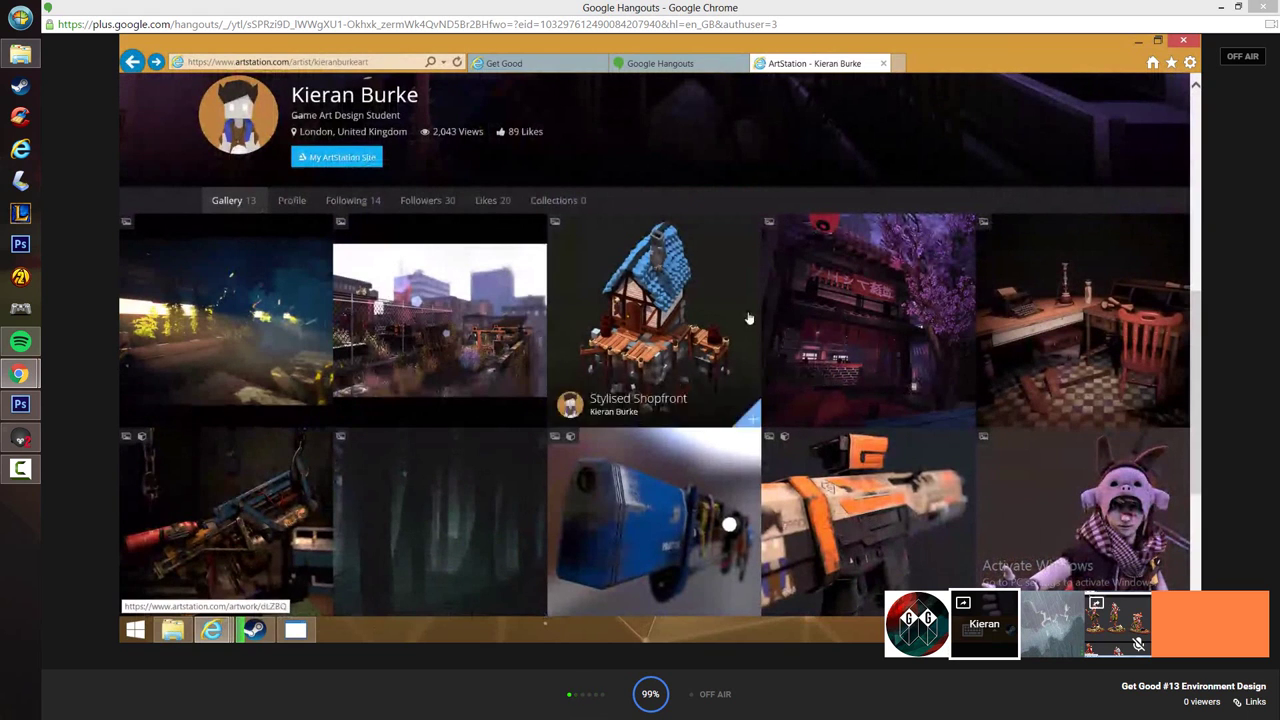
pyautogui.scroll(-2, 228, 314)
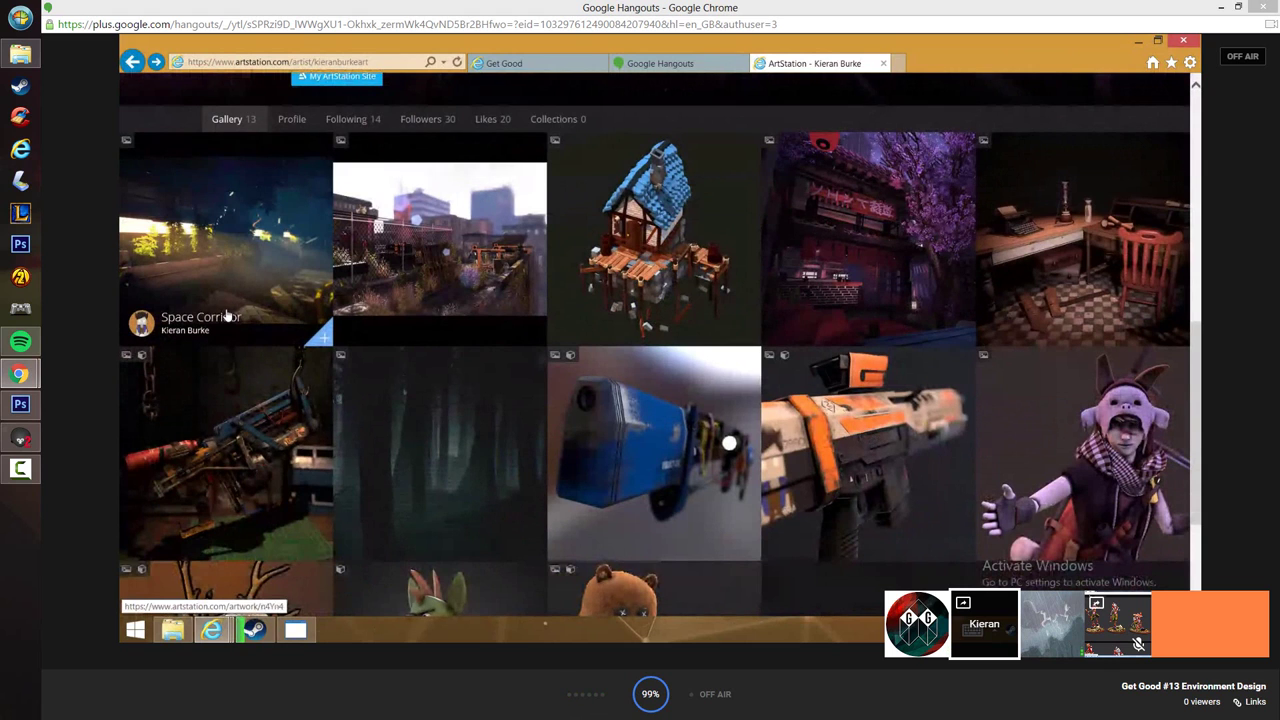
pyautogui.click(272, 485)
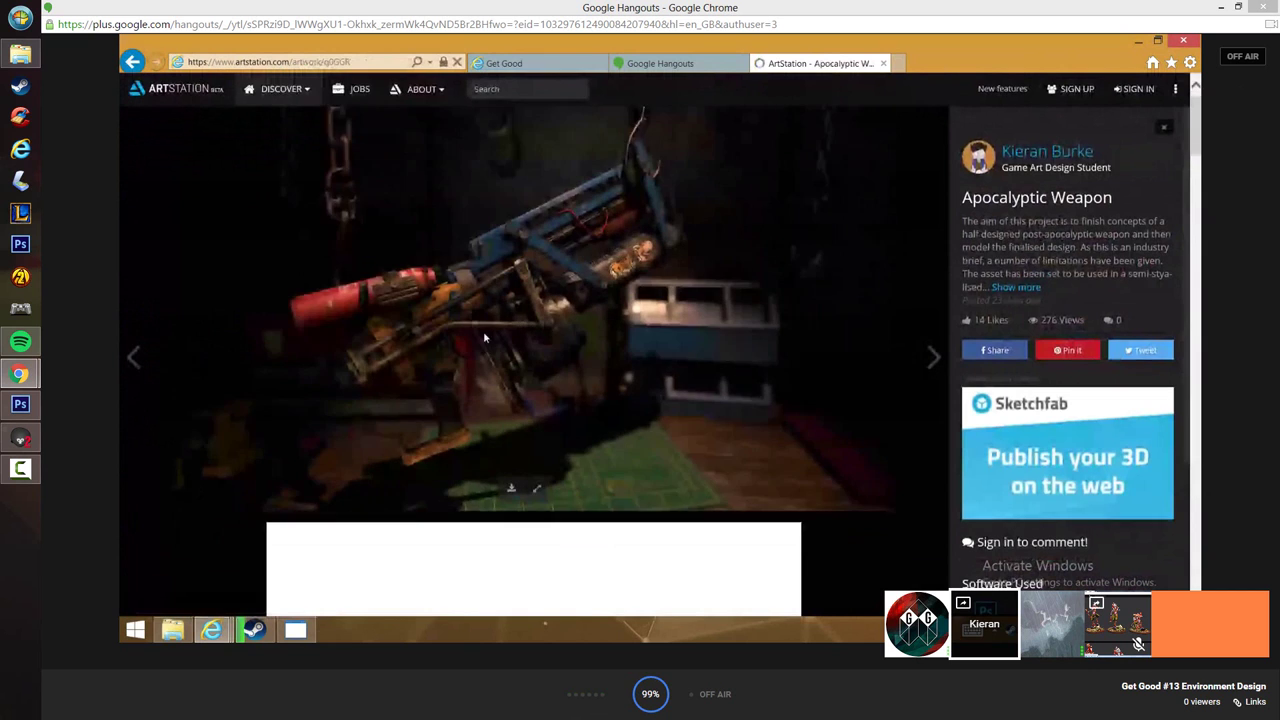
pyautogui.scroll(-2, 580, 370)
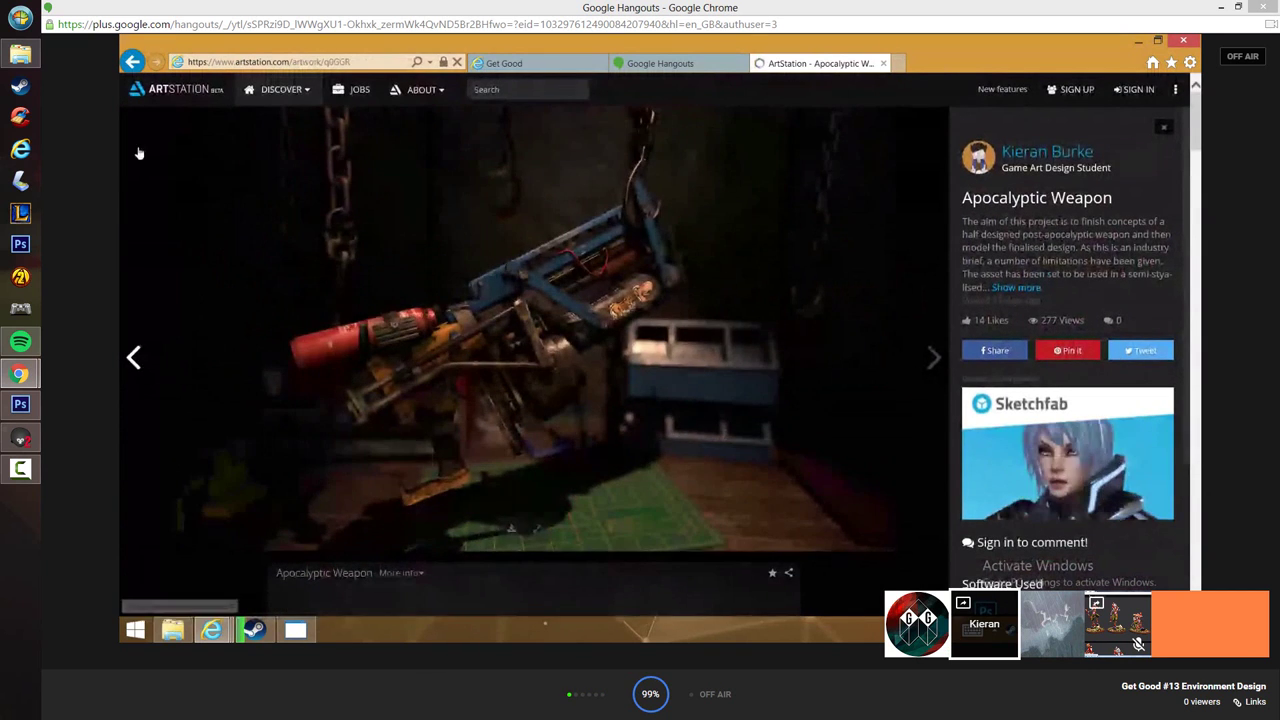
pyautogui.scroll(-5, 582, 383)
pyautogui.scroll(-6, 584, 387)
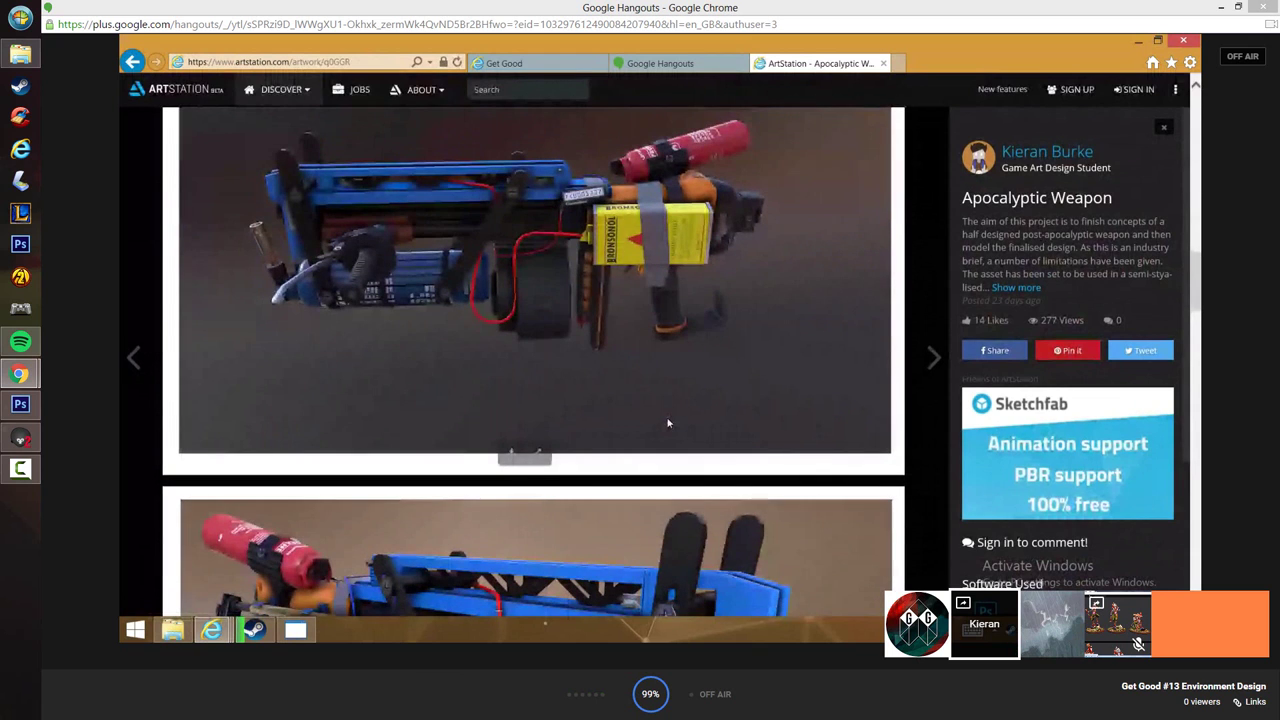
# - Leave the Apocalyptic Weapon artwork and return to the artist's gallery
pyautogui.click(132, 62)
pyautogui.scroll(6, 480, 362)
pyautogui.scroll(-3, 480, 362)
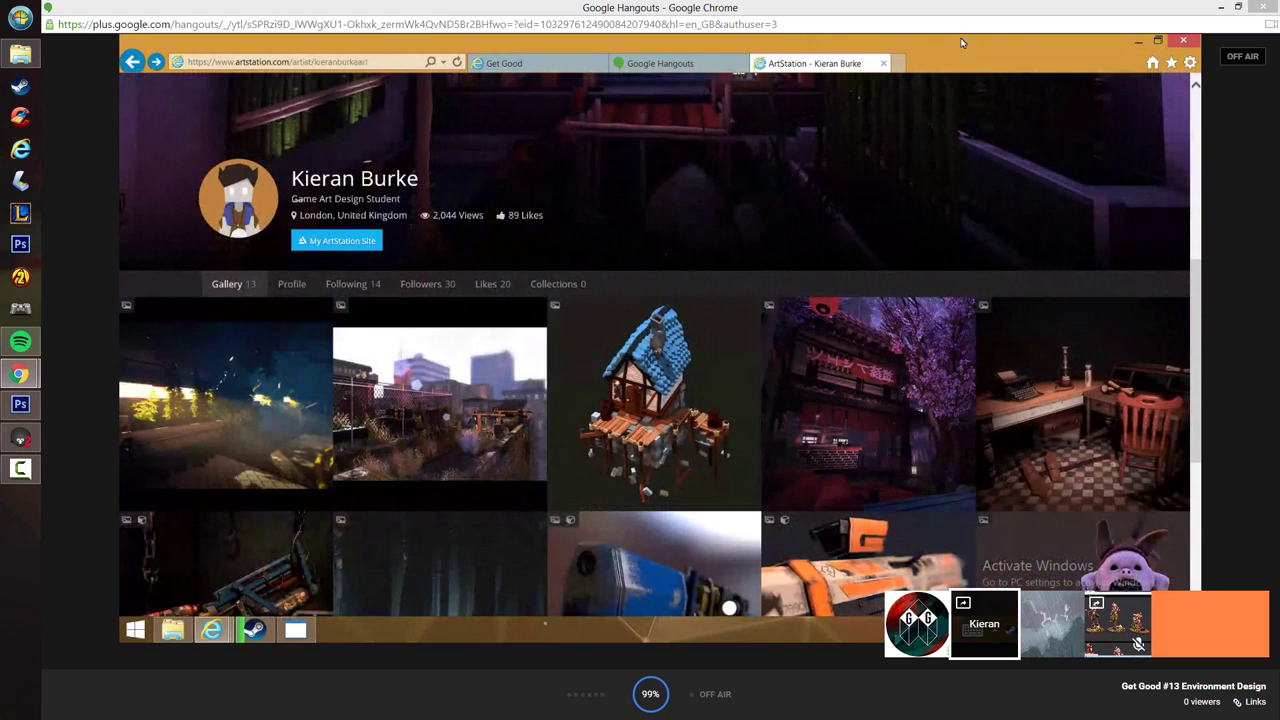
pyautogui.click(135, 629)
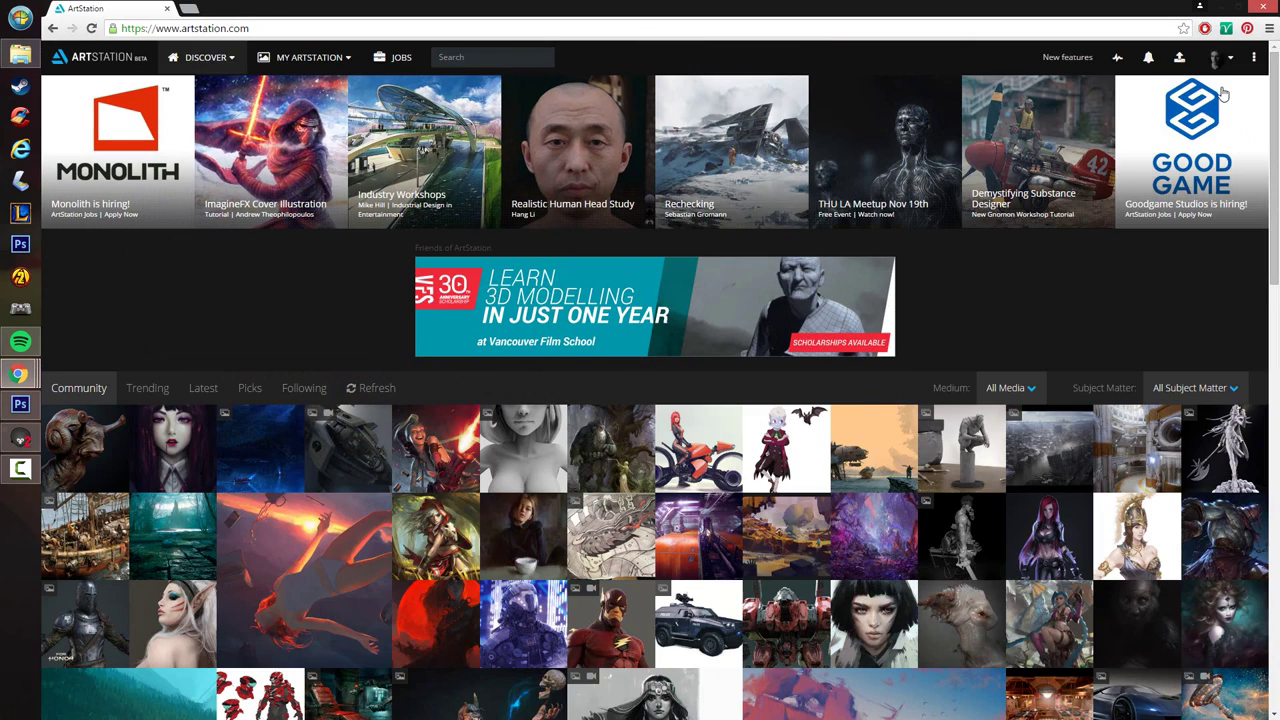
# - Open the signed-in account's own ArtStation profile, check the hangout's shared 3D modelling screen, and return to the profile
pyautogui.moveTo(1216, 60)
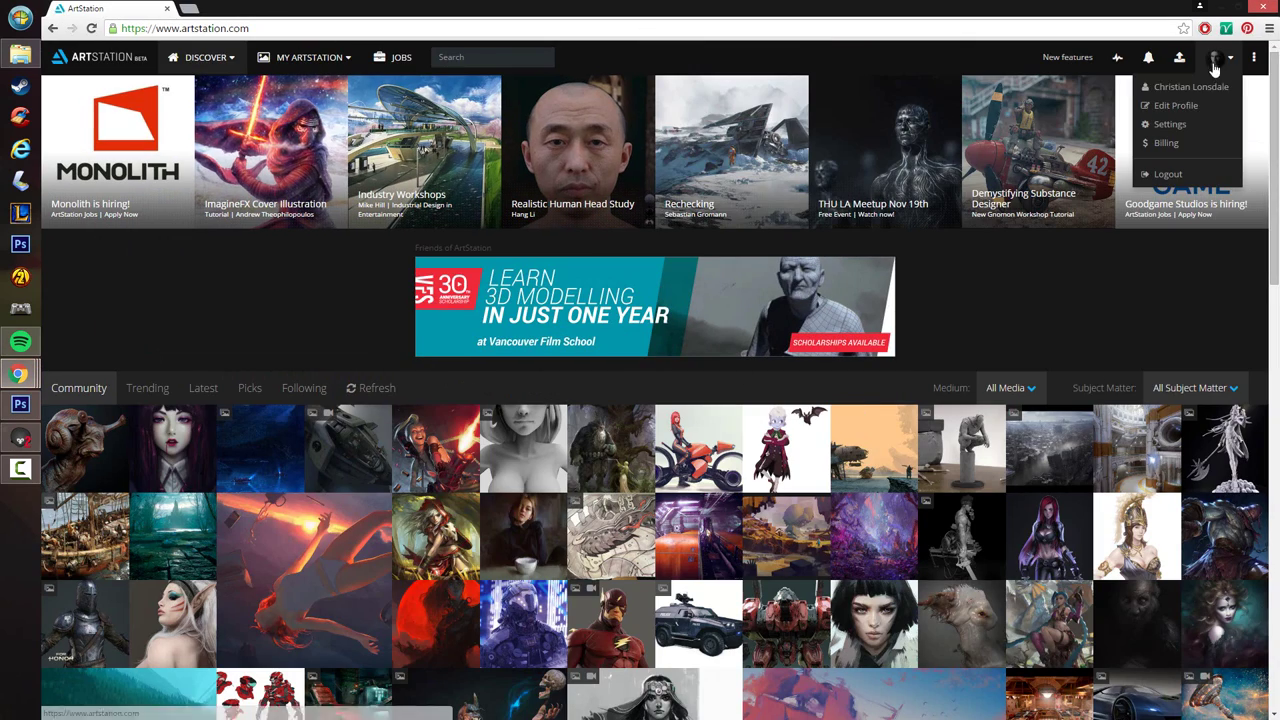
pyautogui.click(1190, 93)
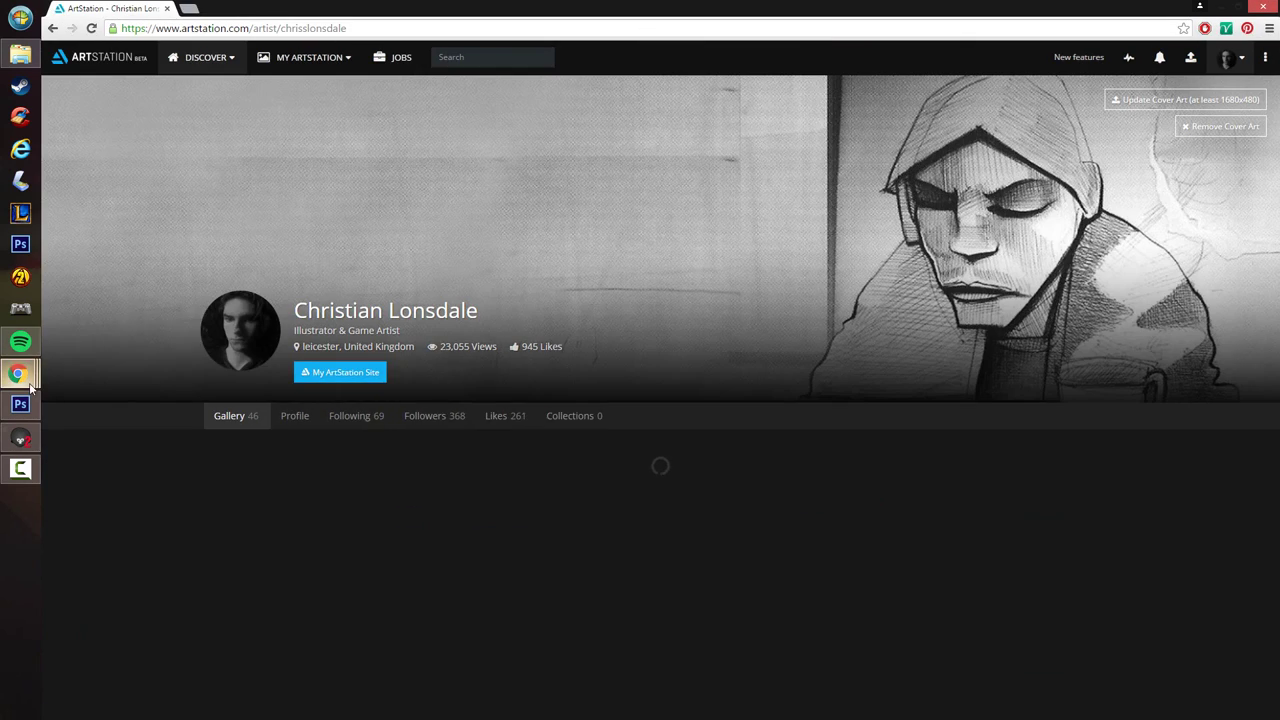
pyautogui.moveTo(20, 374)
pyautogui.click(109, 376)
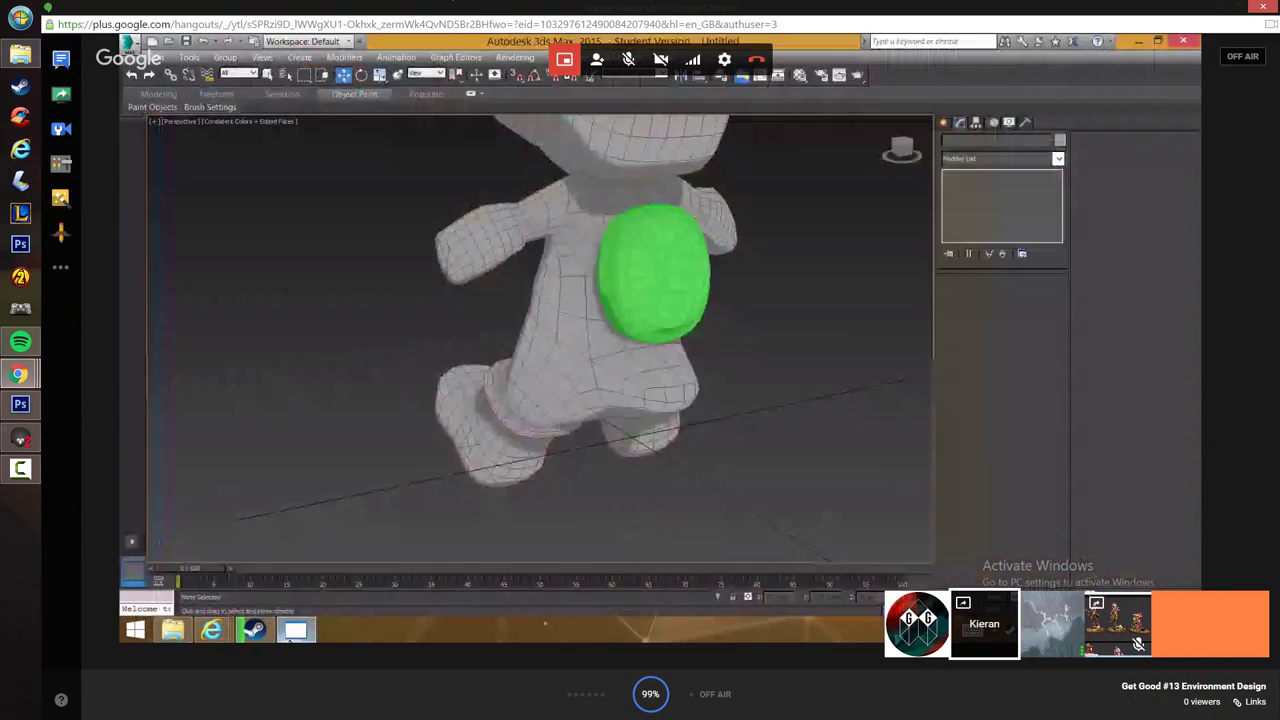
pyautogui.click(1221, 6)
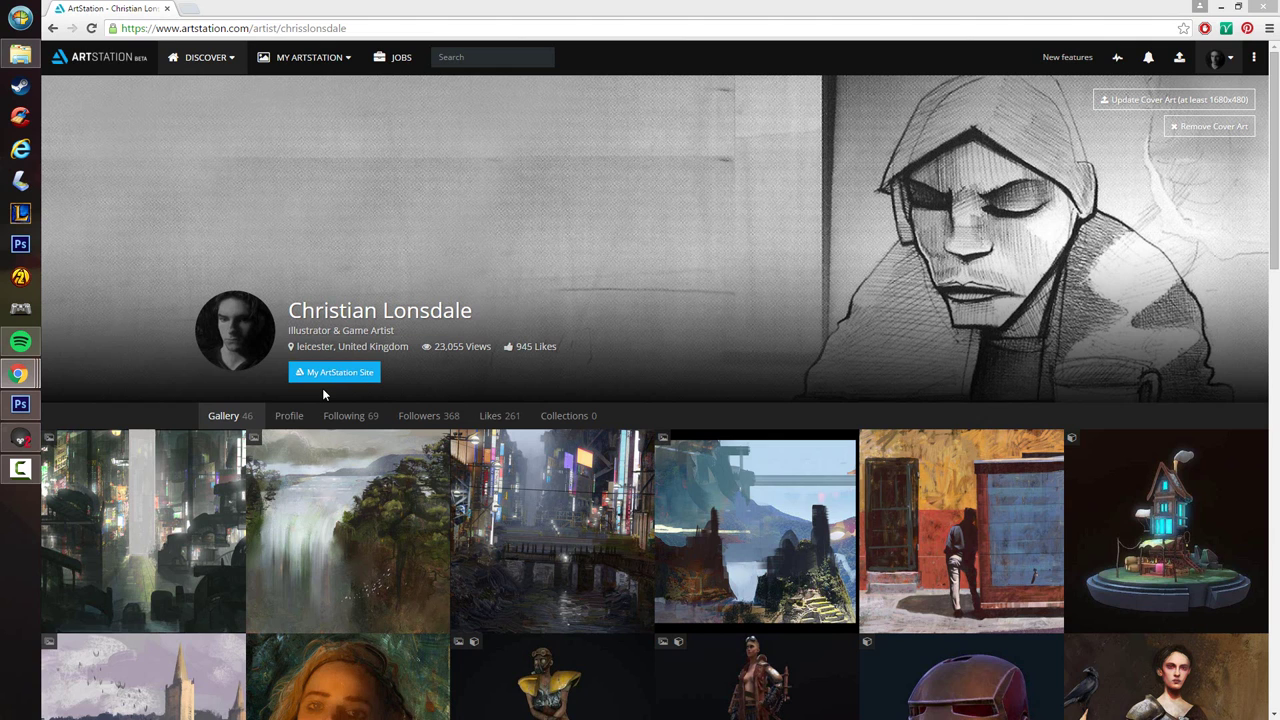
# - Open the "Thumbnails" artwork from the profile's gallery
pyautogui.scroll(-3, 322, 393)
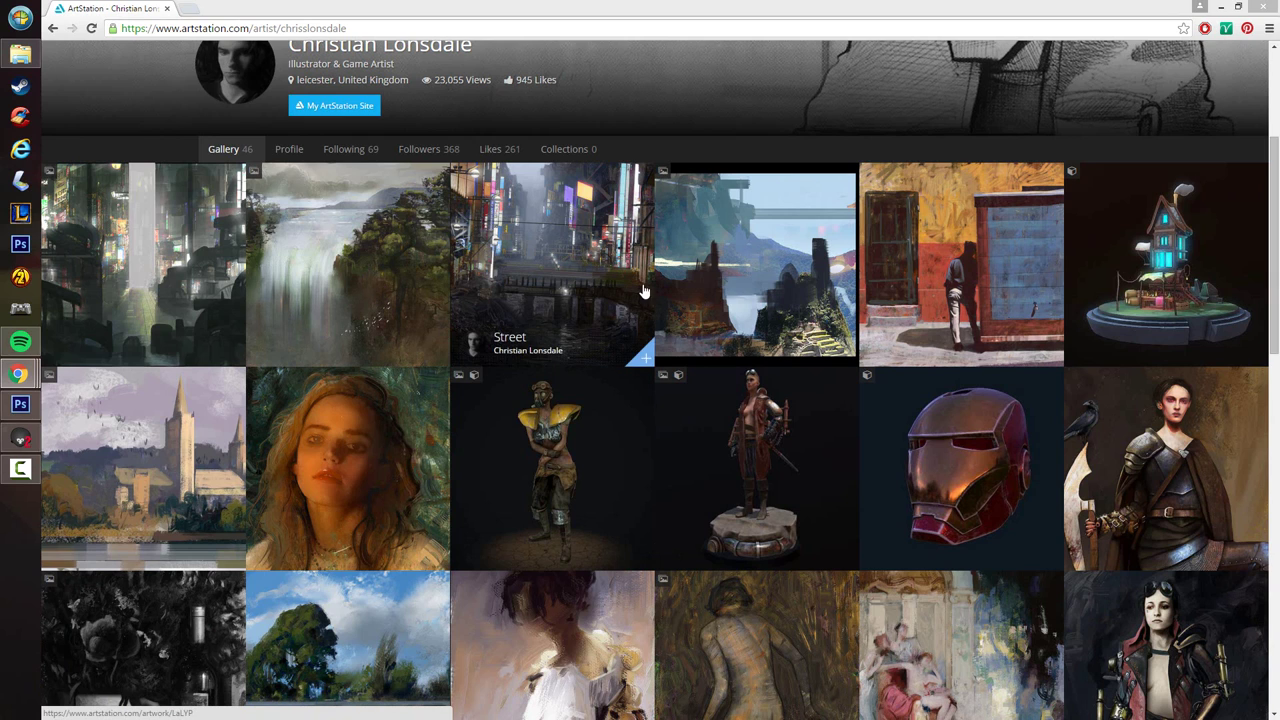
pyautogui.click(648, 384)
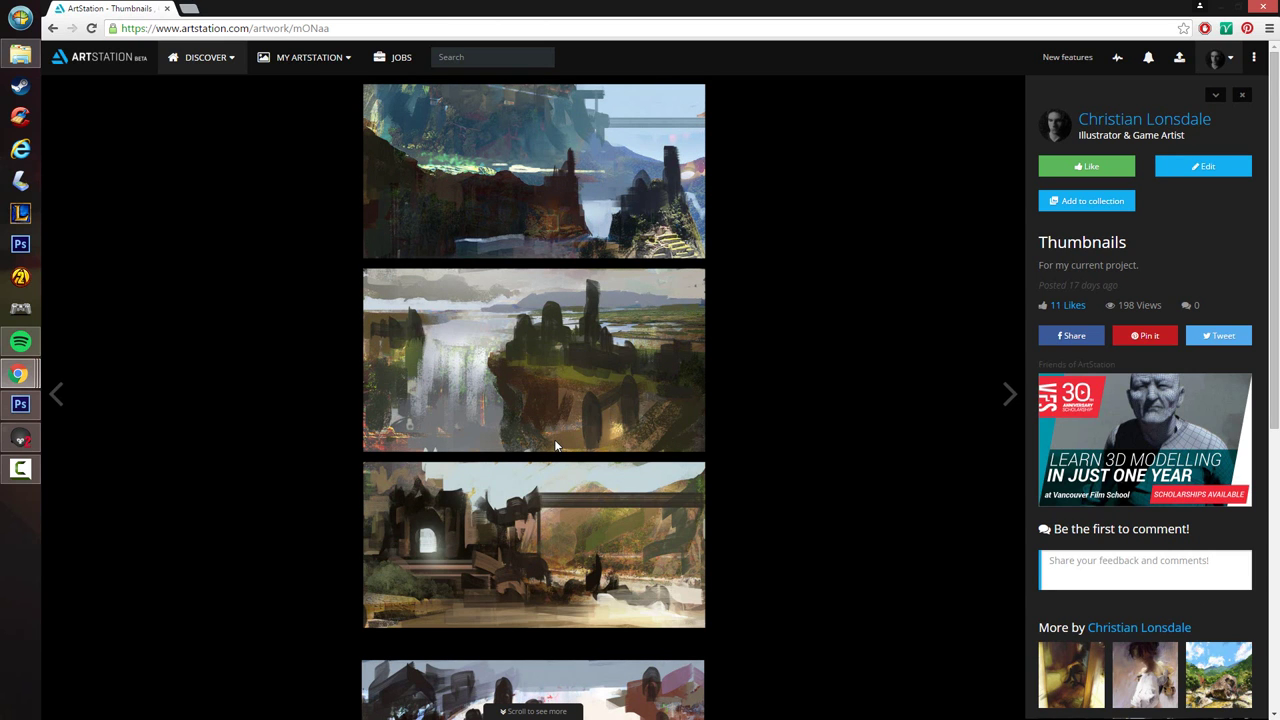
# - Look through the landscape sketches in the Thumbnails artwork and return to the profile's gallery
pyautogui.scroll(-5, 614, 440)
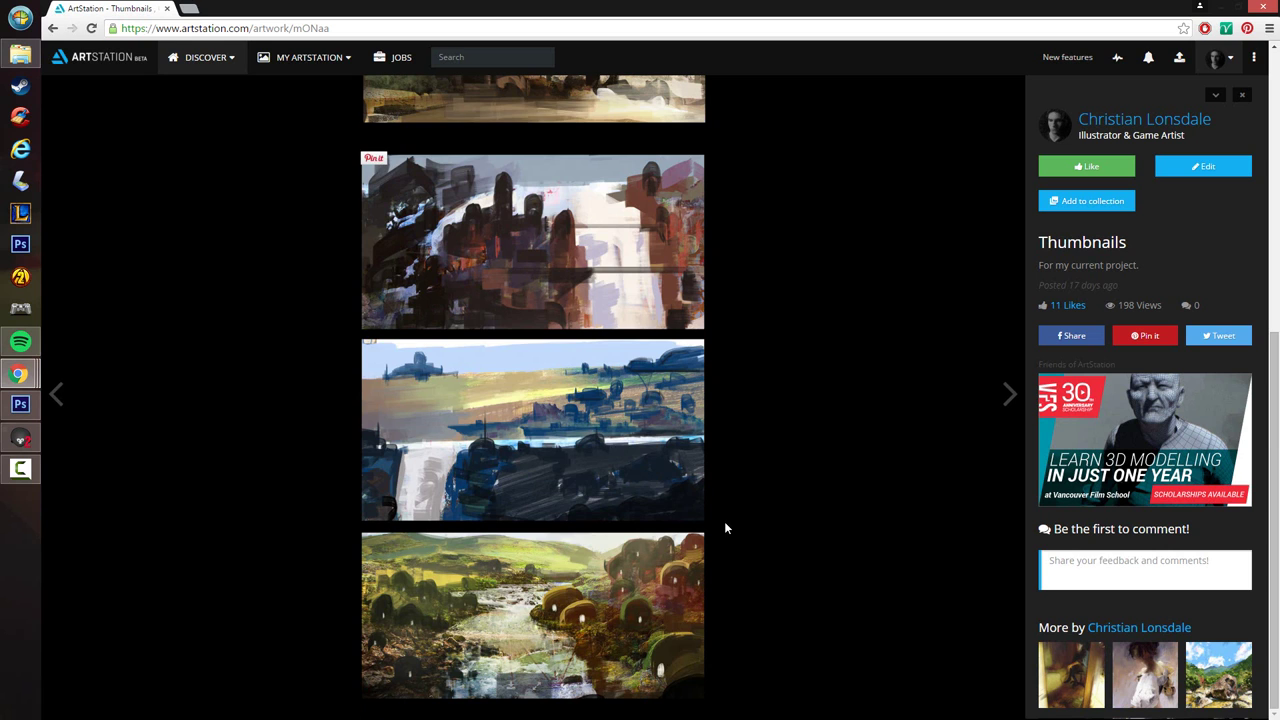
pyautogui.scroll(3, 726, 525)
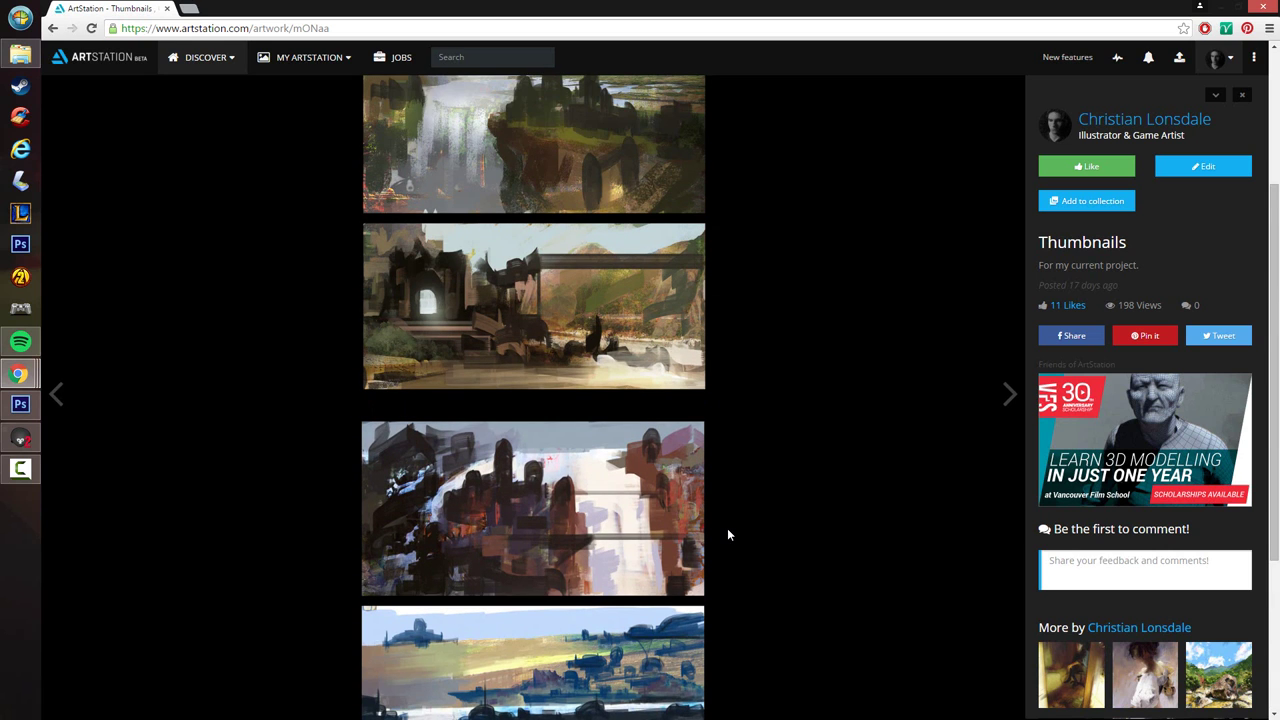
pyautogui.scroll(2, 727, 535)
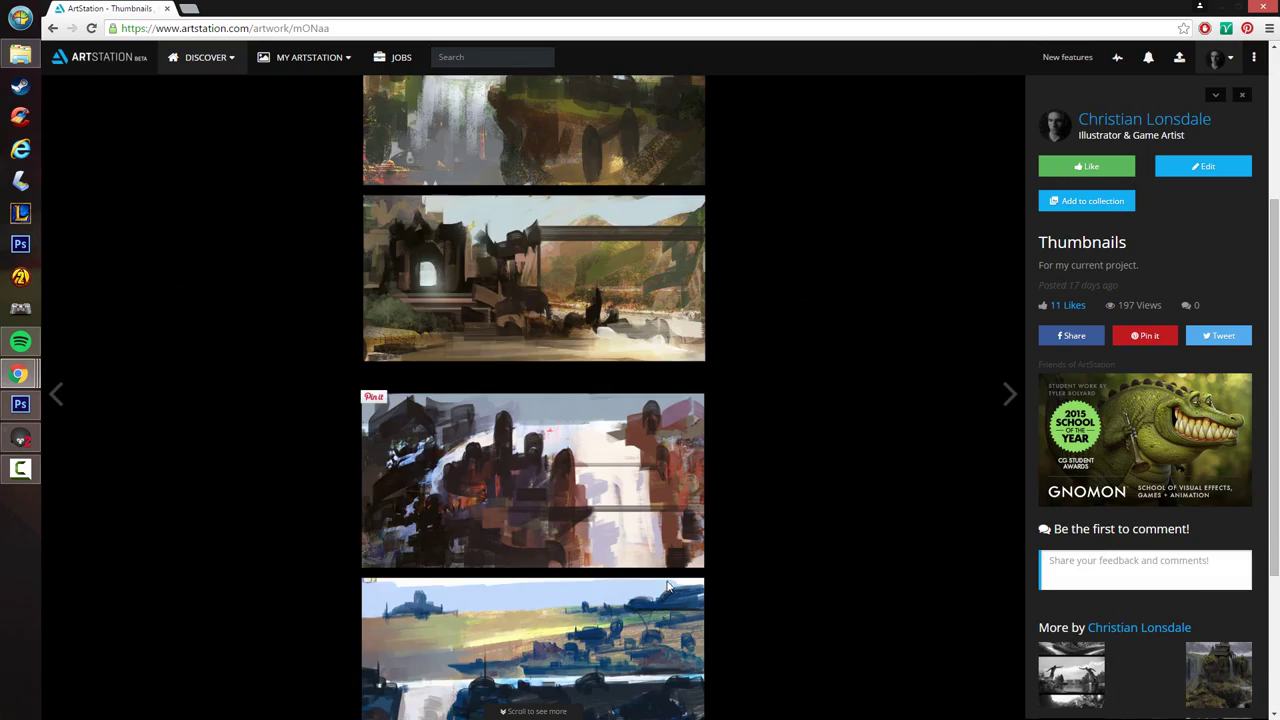
pyautogui.scroll(4, 668, 587)
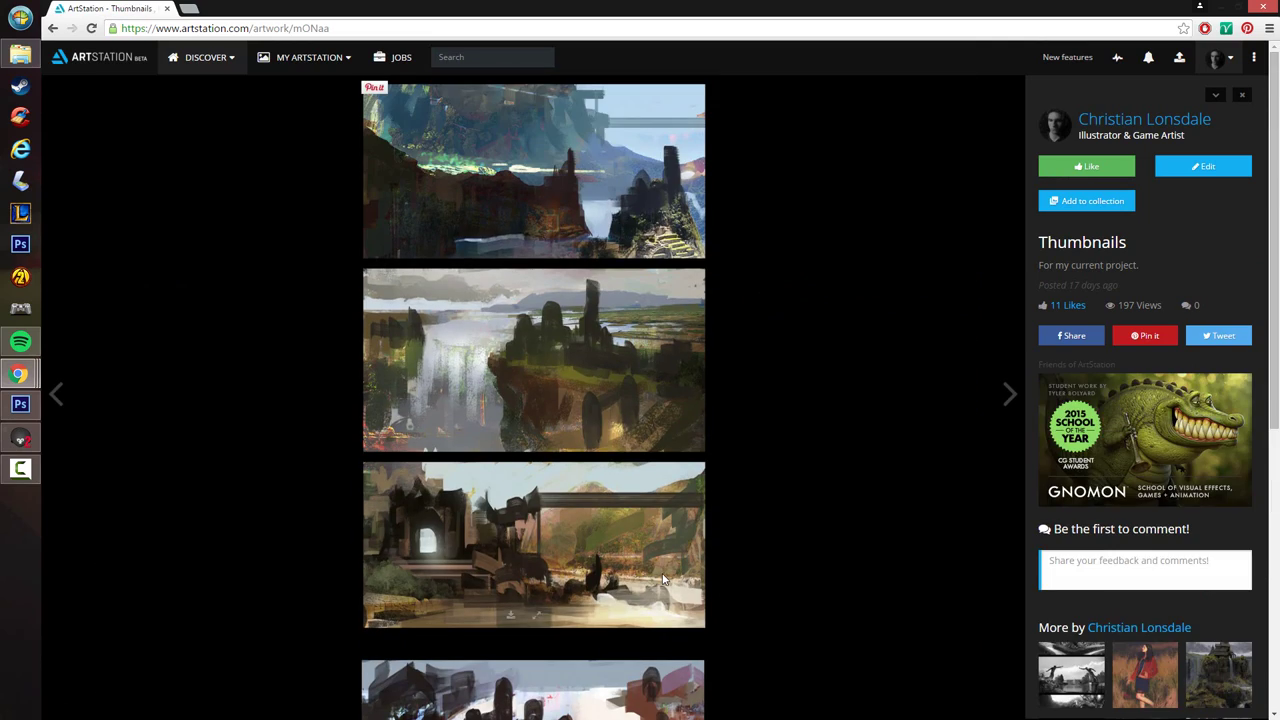
pyautogui.scroll(-7, 586, 347)
pyautogui.hotkey('alt', 'Left')
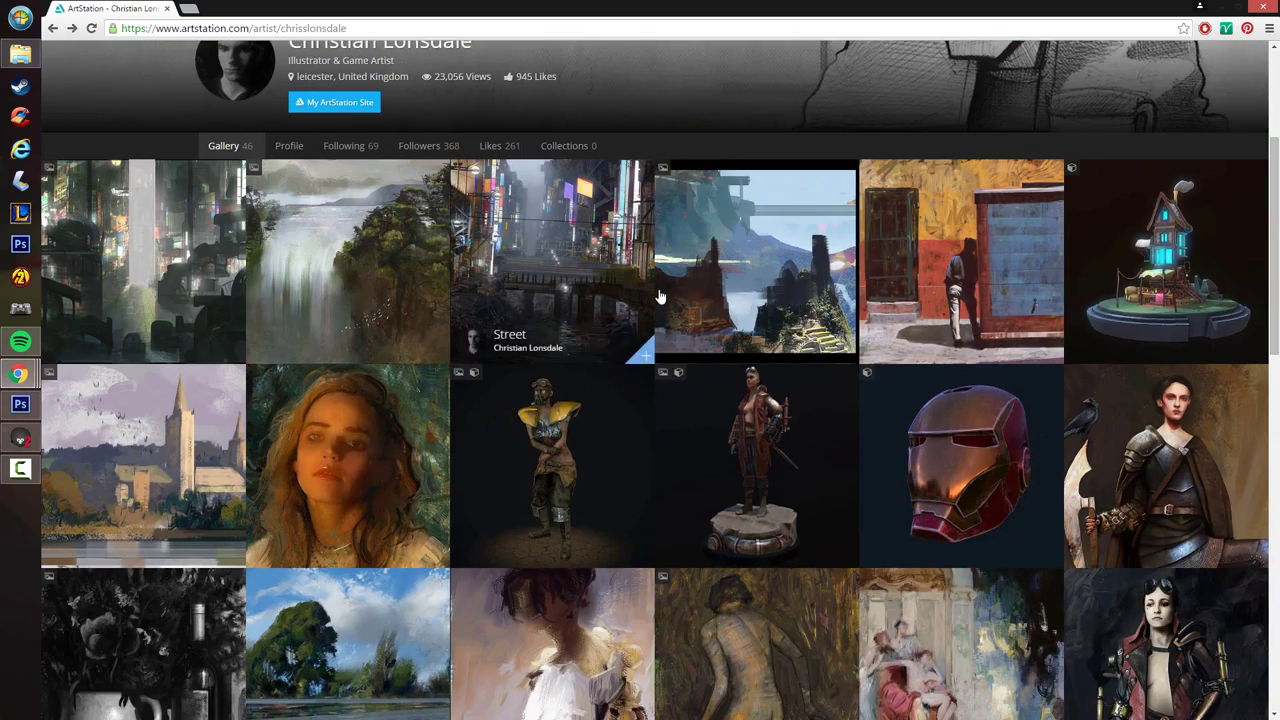
# - Open the "Epic City Project 1" artwork from the gallery and examine its waterfall and forest city paintings
pyautogui.scroll(2, 630, 440)
pyautogui.scroll(-2, 600, 450)
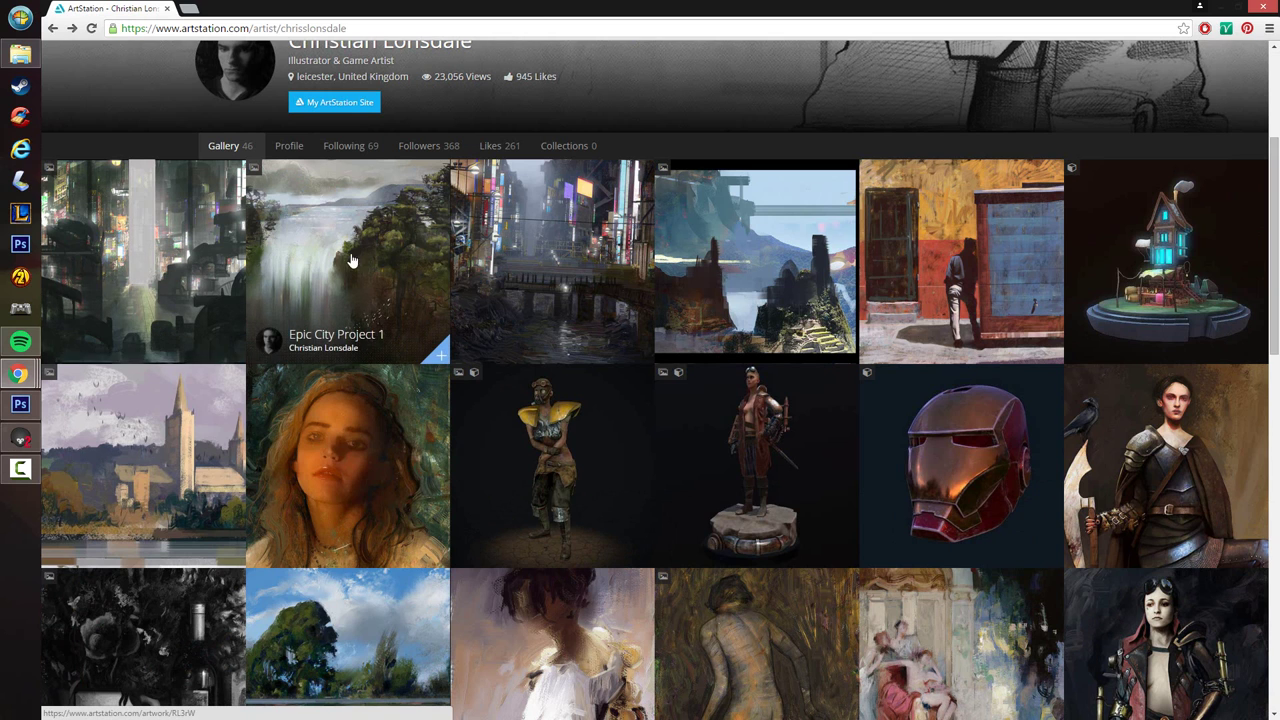
pyautogui.click(407, 270)
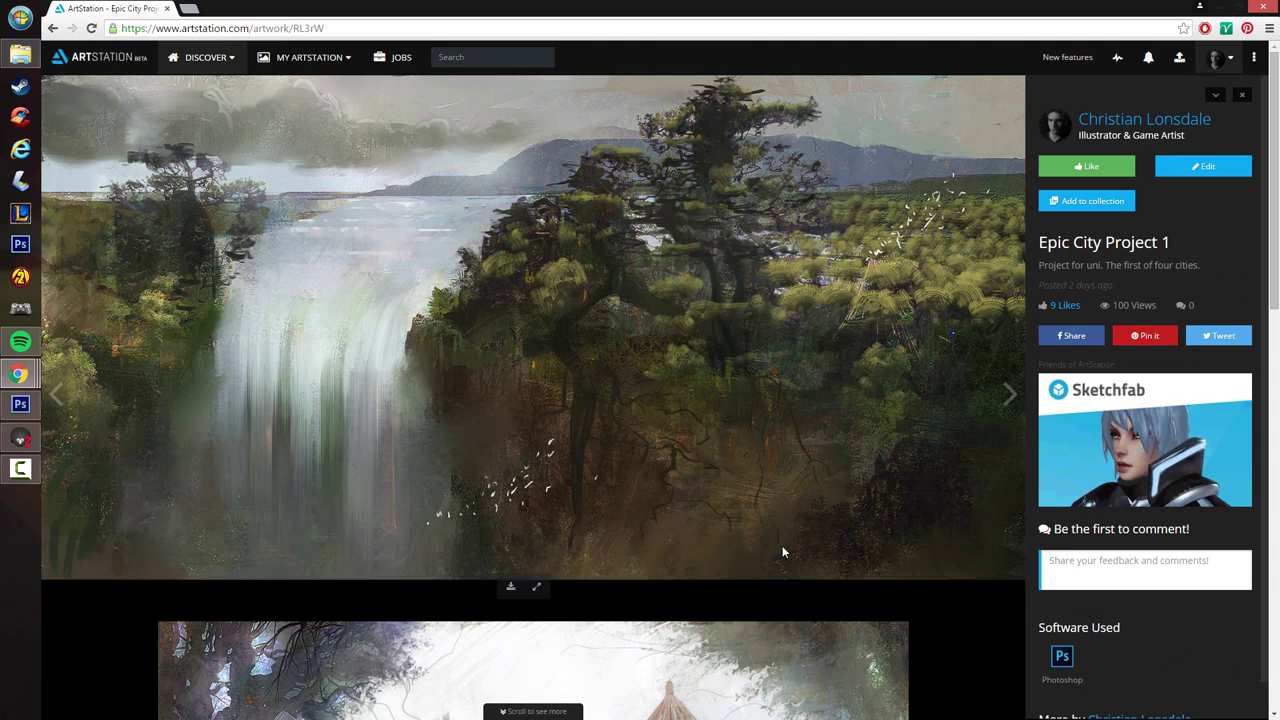
pyautogui.scroll(-8, 690, 394)
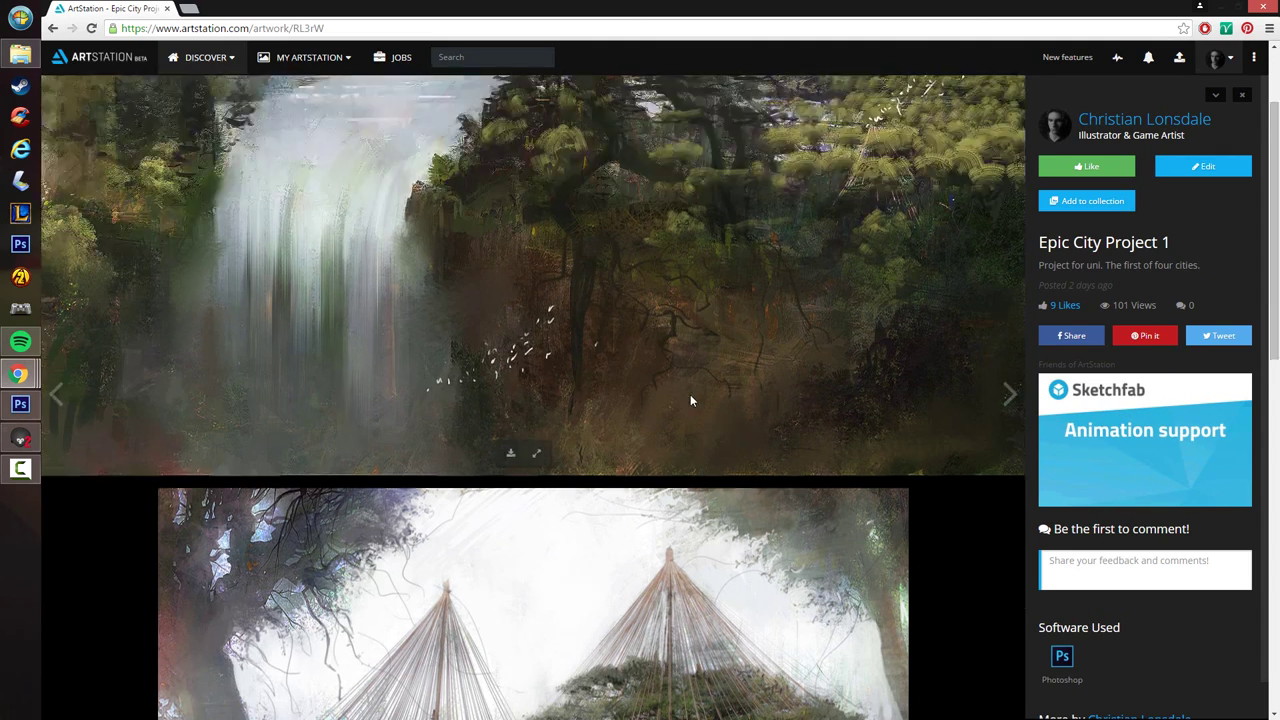
pyautogui.scroll(-1, 697, 385)
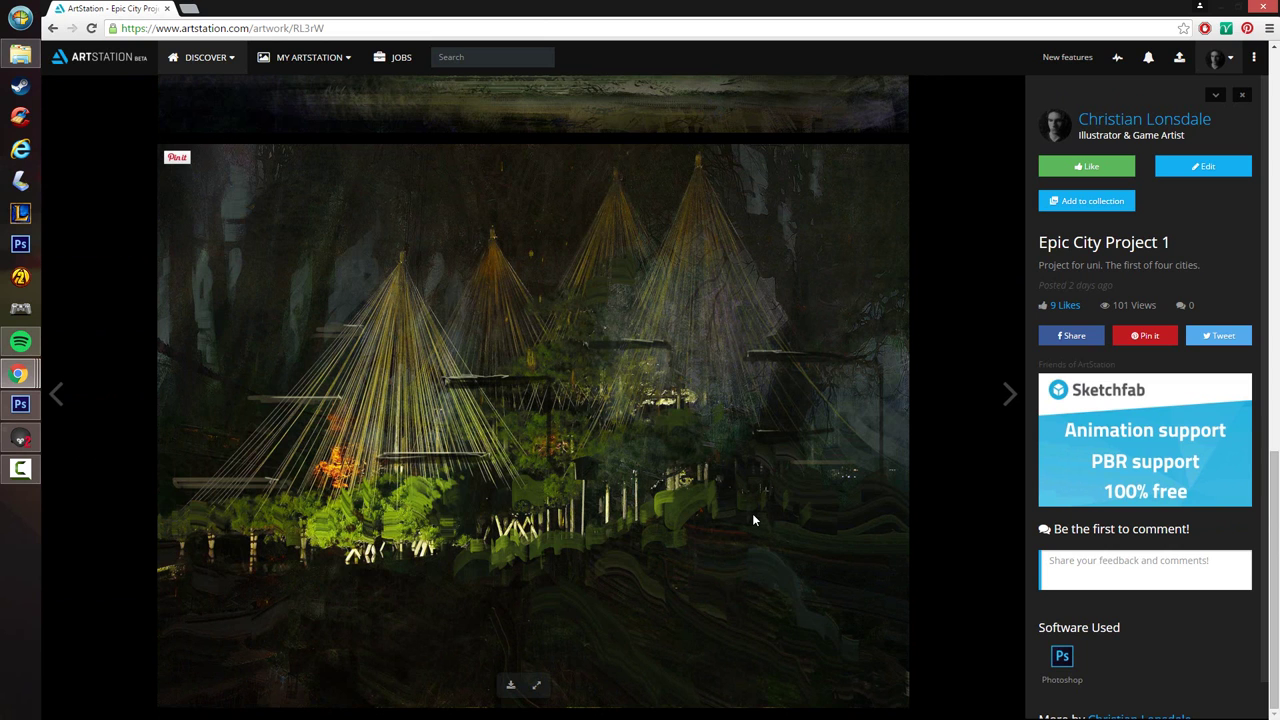
pyautogui.scroll(5, 753, 518)
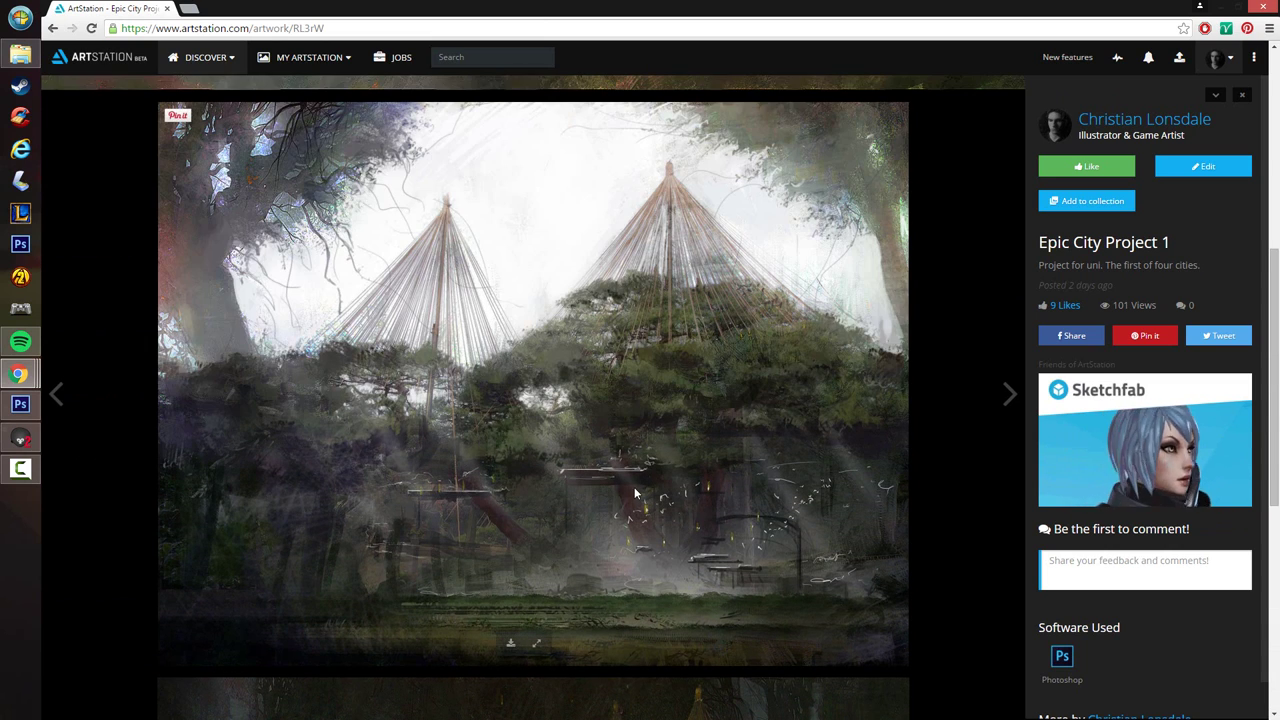
pyautogui.scroll(5, 634, 487)
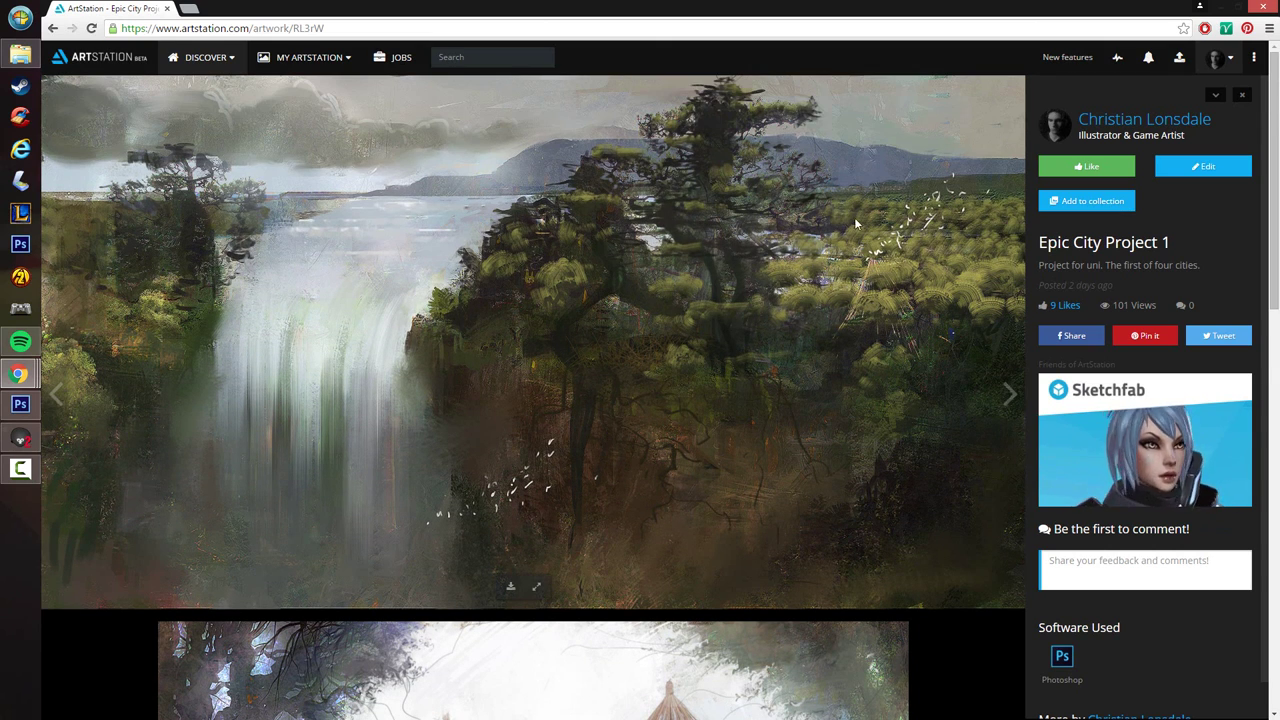
pyautogui.scroll(-5, 470, 430)
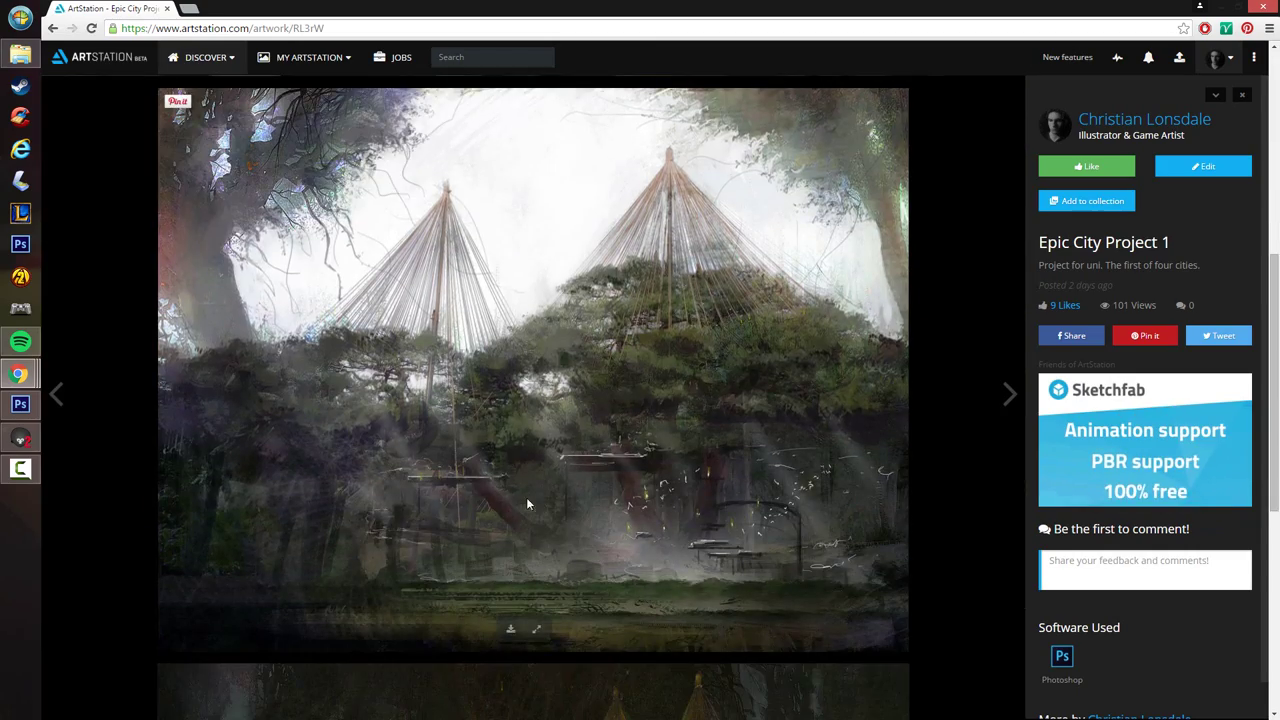
pyautogui.scroll(-1, 545, 395)
pyautogui.scroll(6, 545, 395)
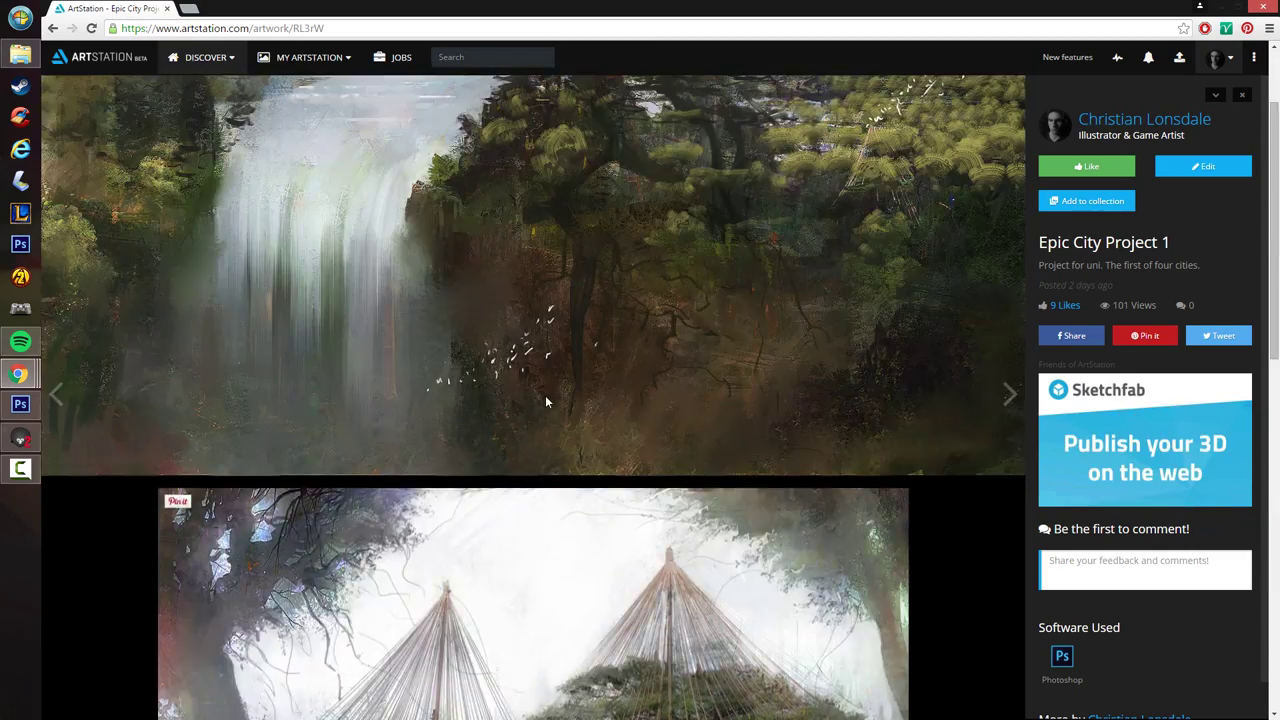
# - Go back to the gallery, open the "Epic City Project 2" artwork and look through its neon city paintings
pyautogui.hotkey('alt', 'Left')
pyautogui.click(233, 350)
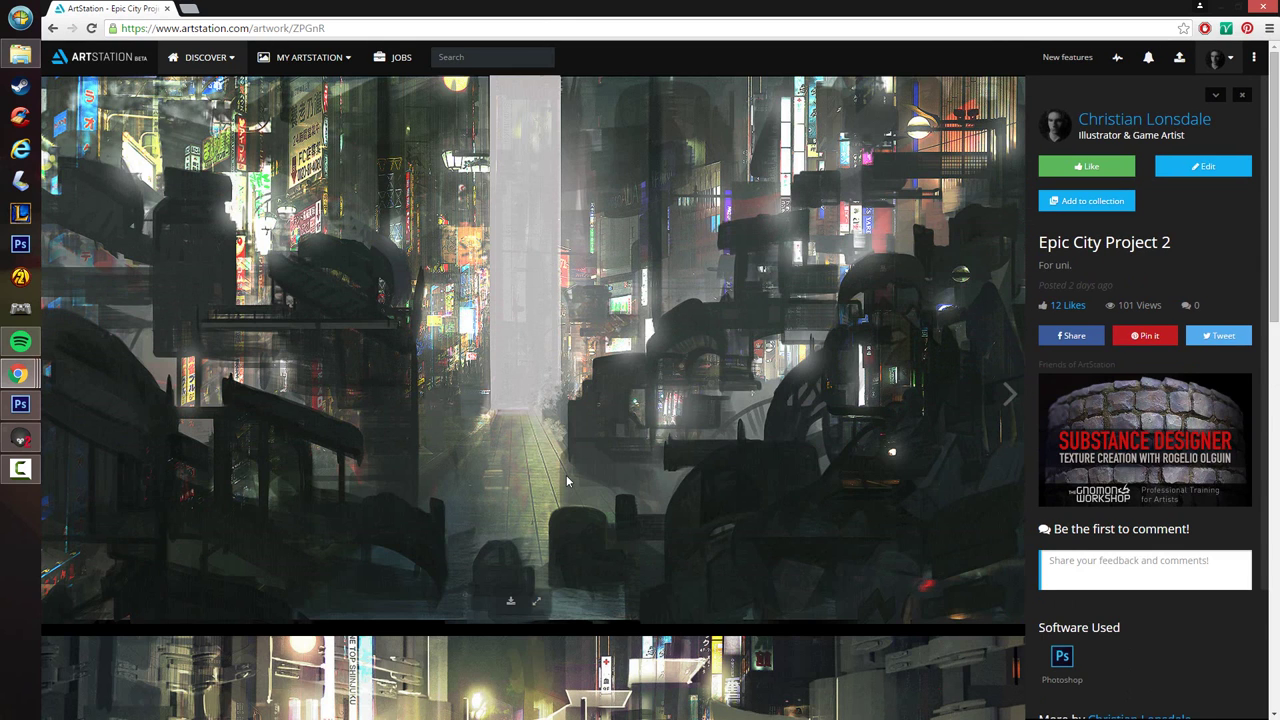
pyautogui.scroll(-5, 560, 475)
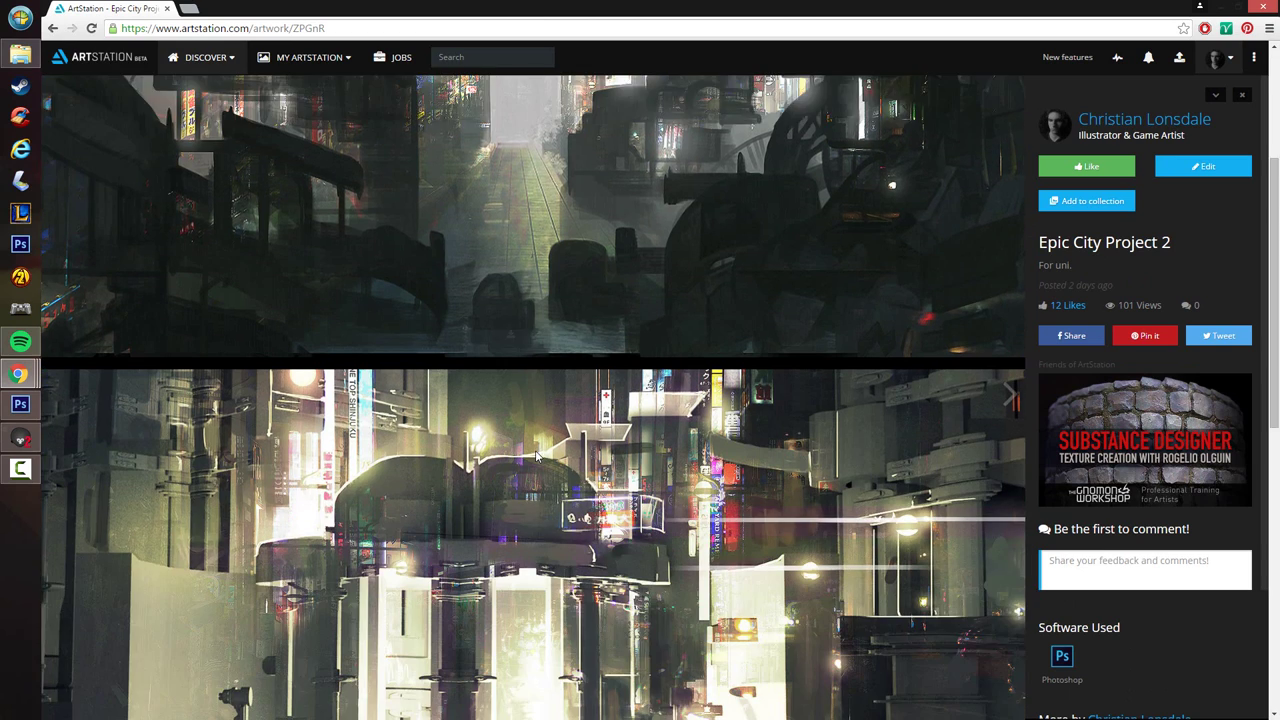
pyautogui.scroll(-4, 530, 458)
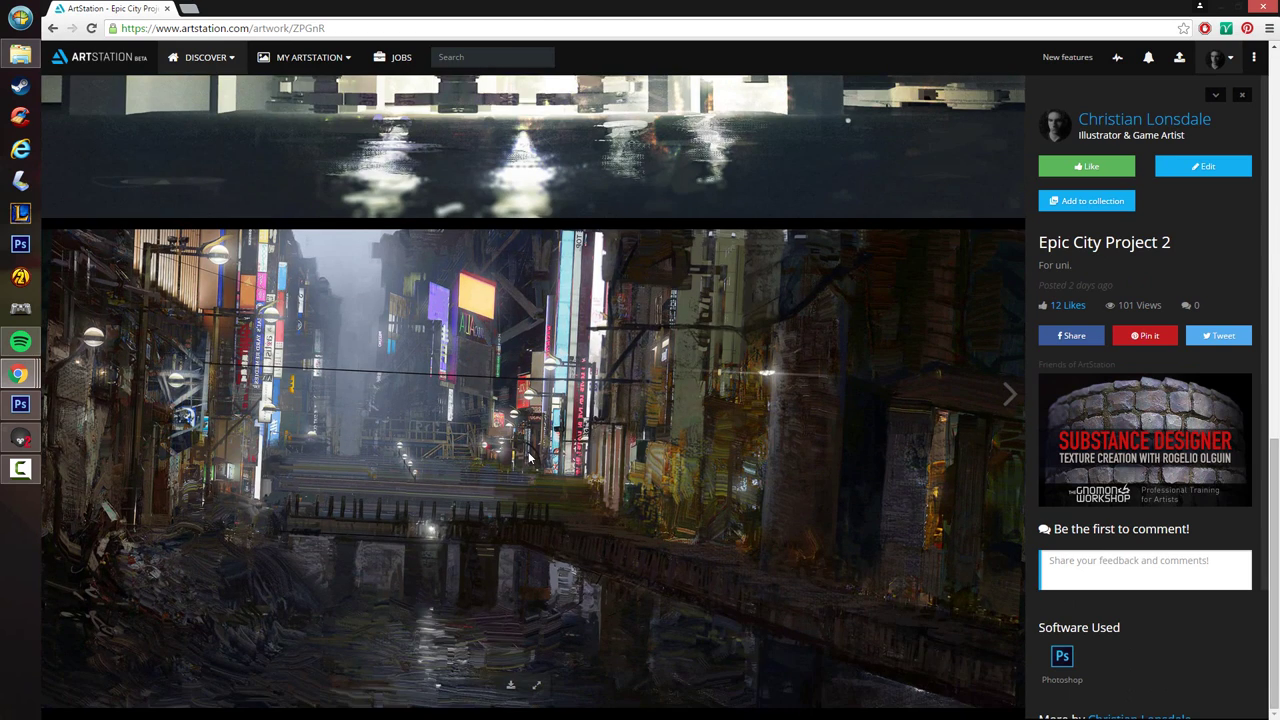
pyautogui.scroll(1, 600, 557)
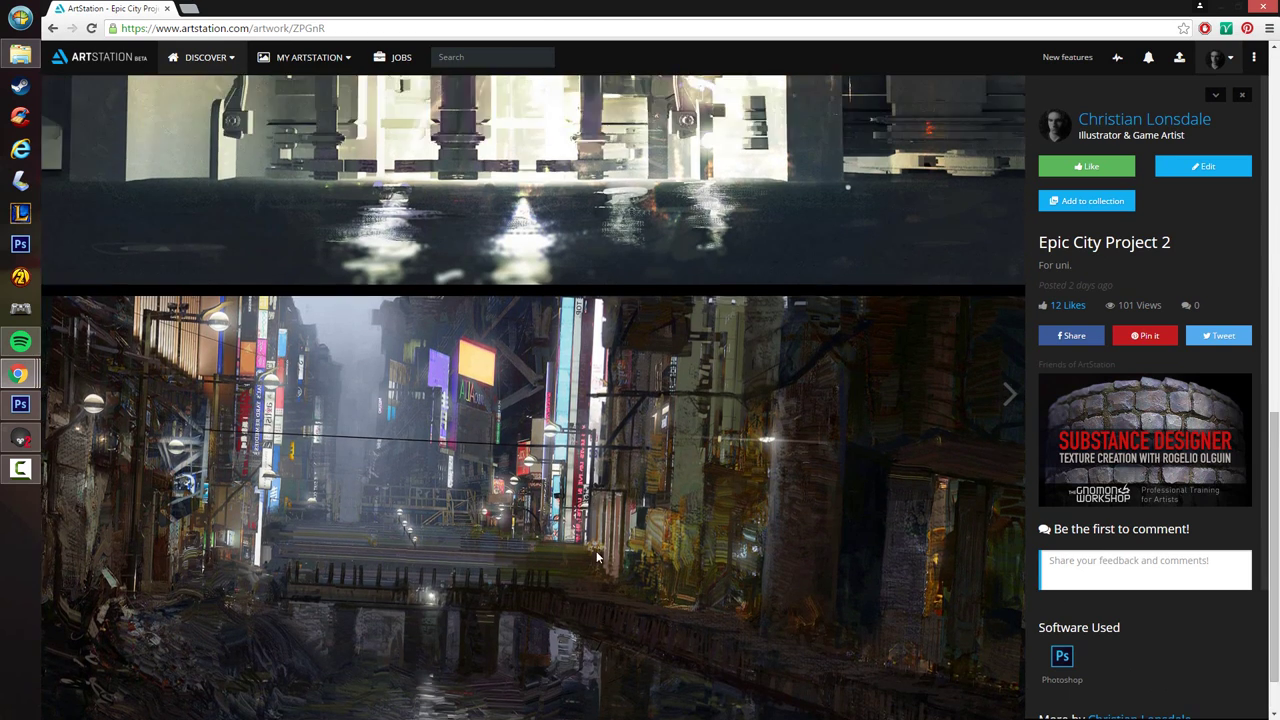
pyautogui.scroll(-1, 596, 555)
pyautogui.scroll(10, 596, 551)
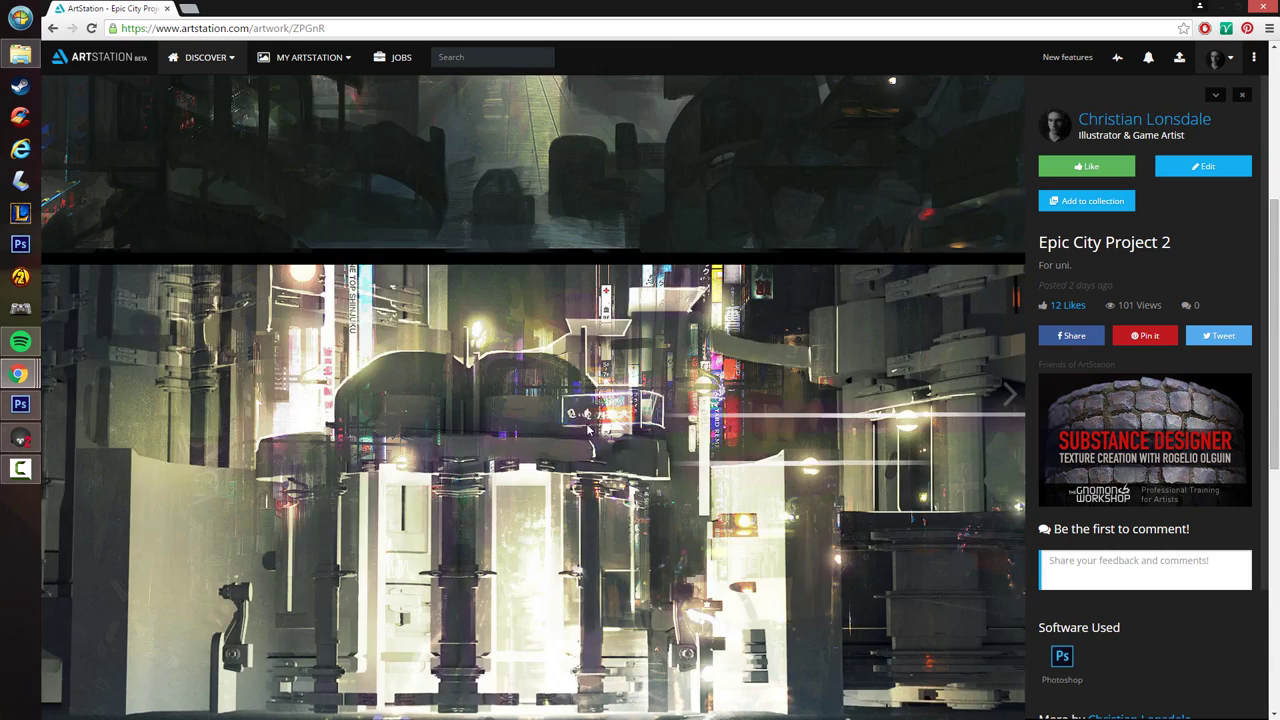
pyautogui.scroll(-10, 496, 409)
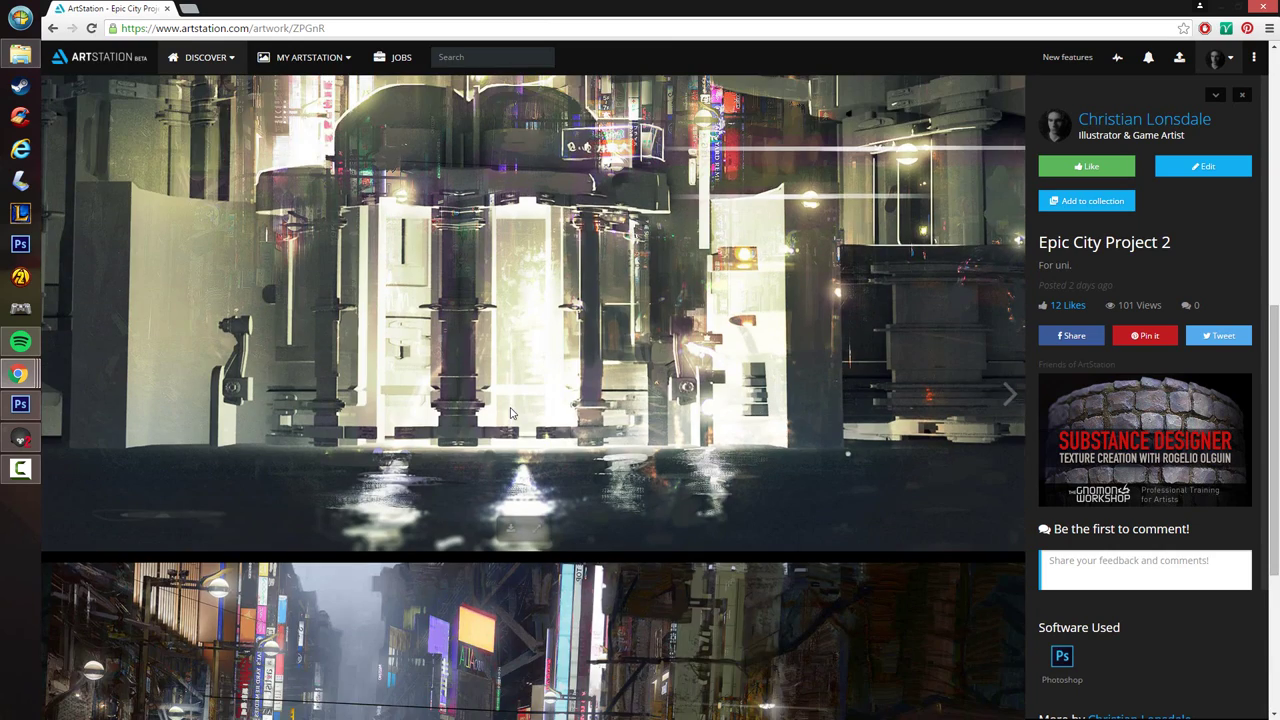
pyautogui.scroll(6, 512, 410)
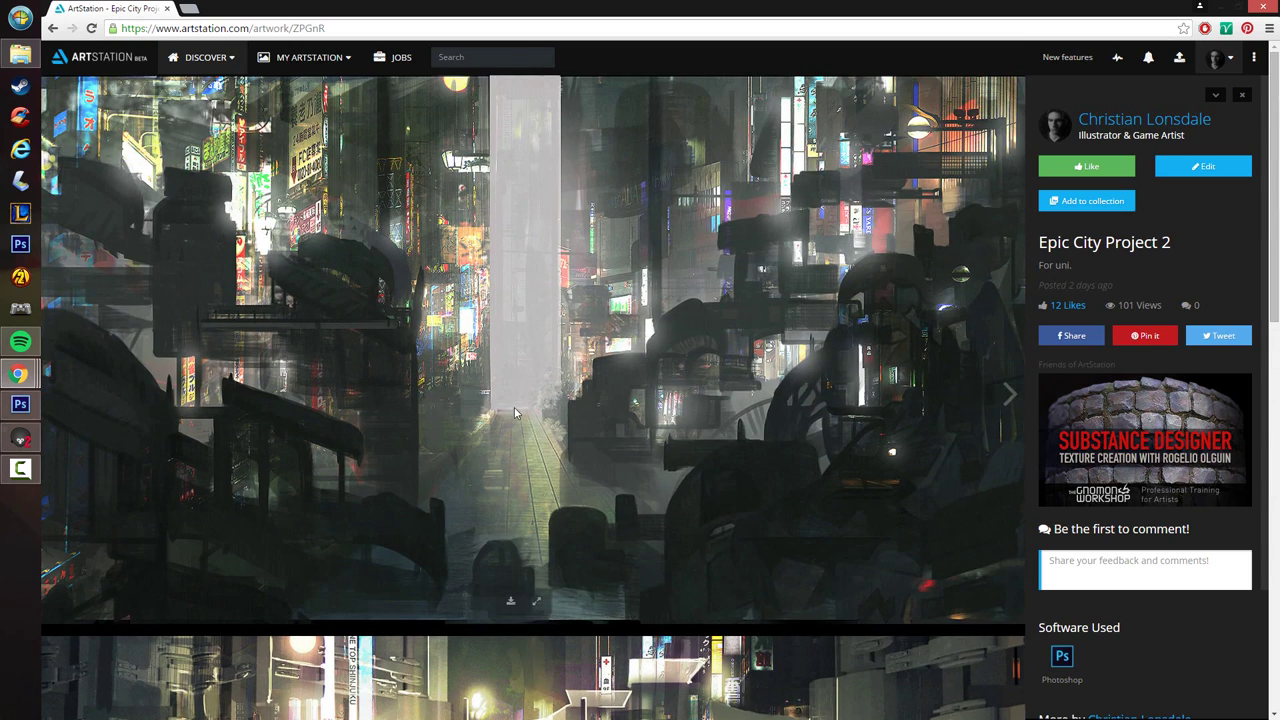
pyautogui.scroll(-5, 514, 413)
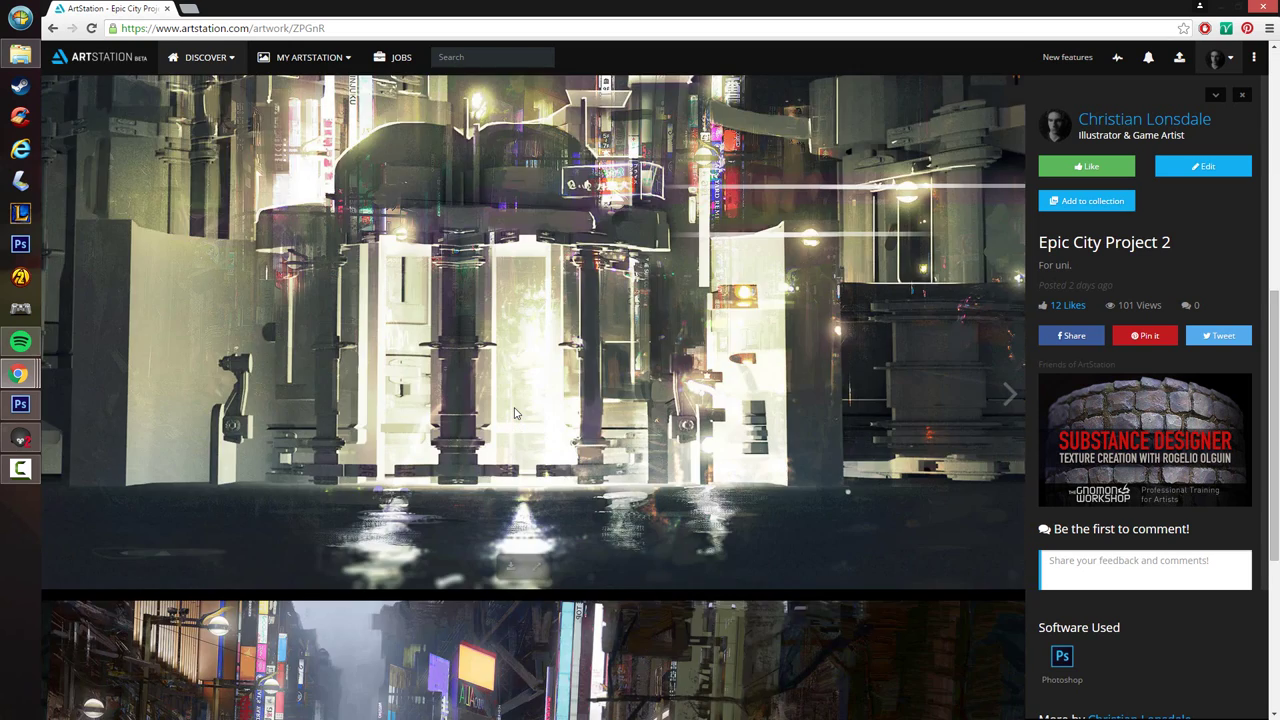
pyautogui.scroll(-4, 514, 412)
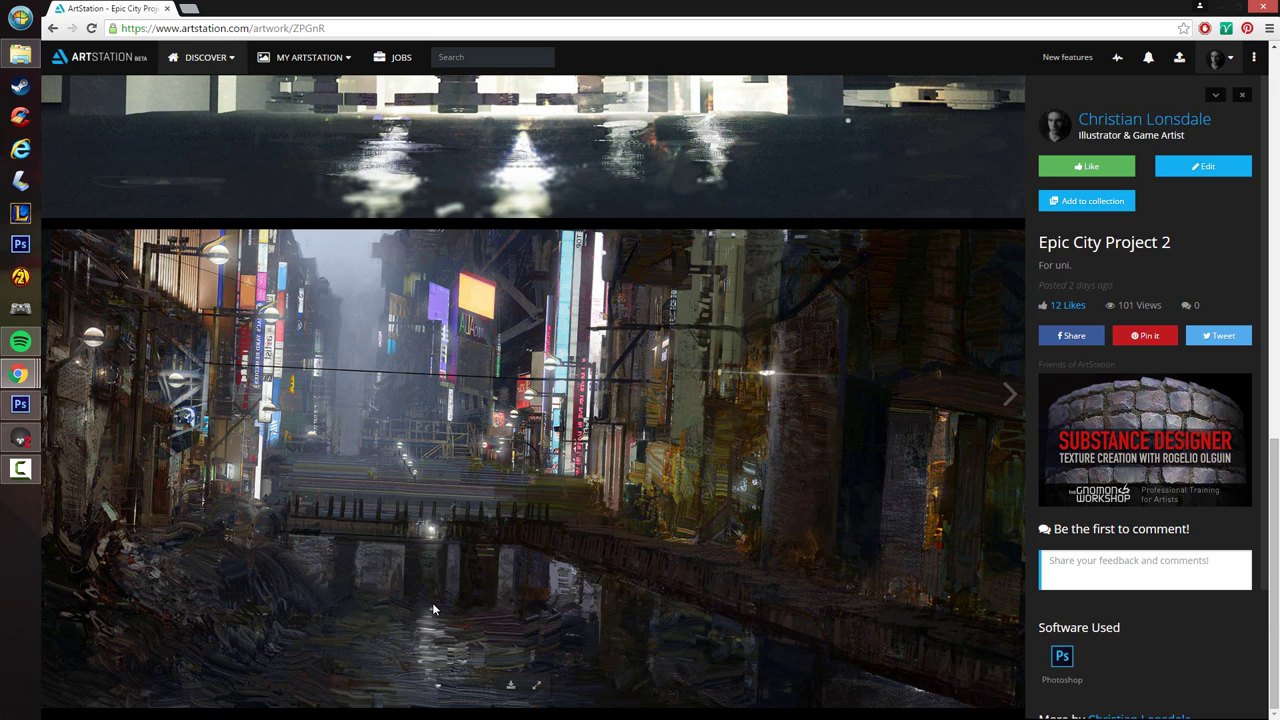
# - Compare the street, lit building and canal paintings of Epic City Project 2 with one another
pyautogui.scroll(15, 433, 608)
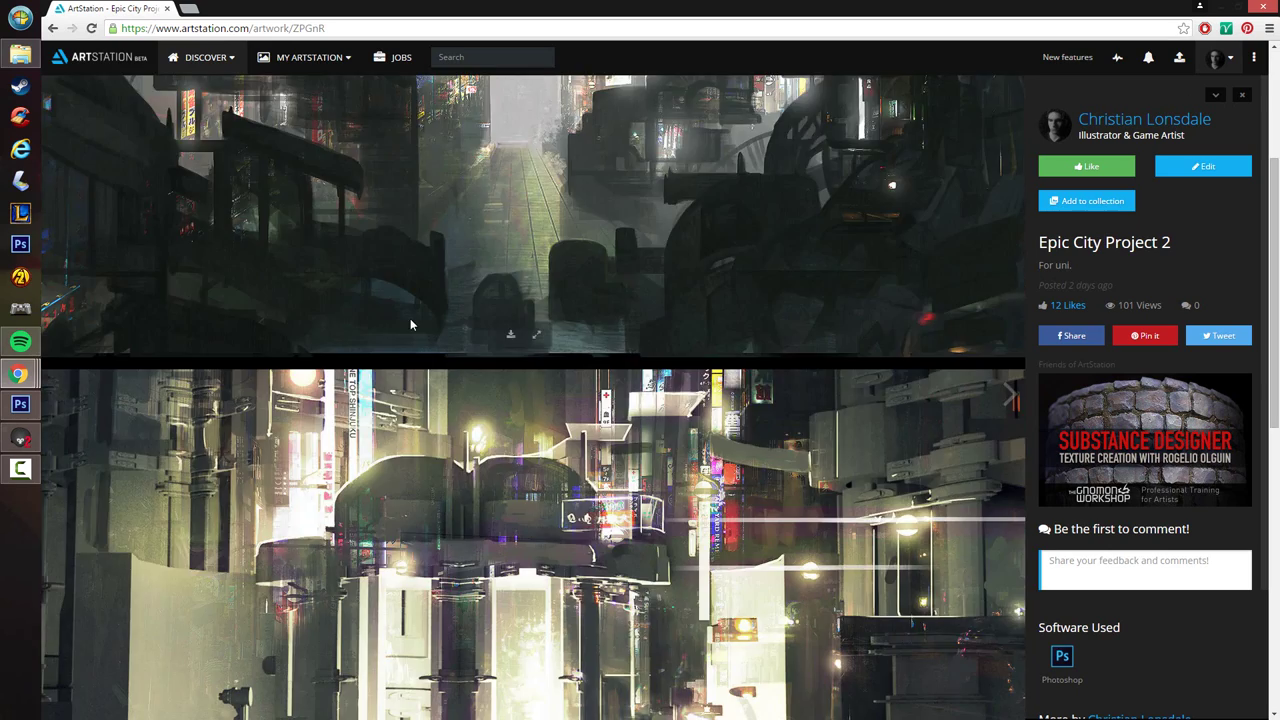
pyautogui.scroll(-10, 410, 323)
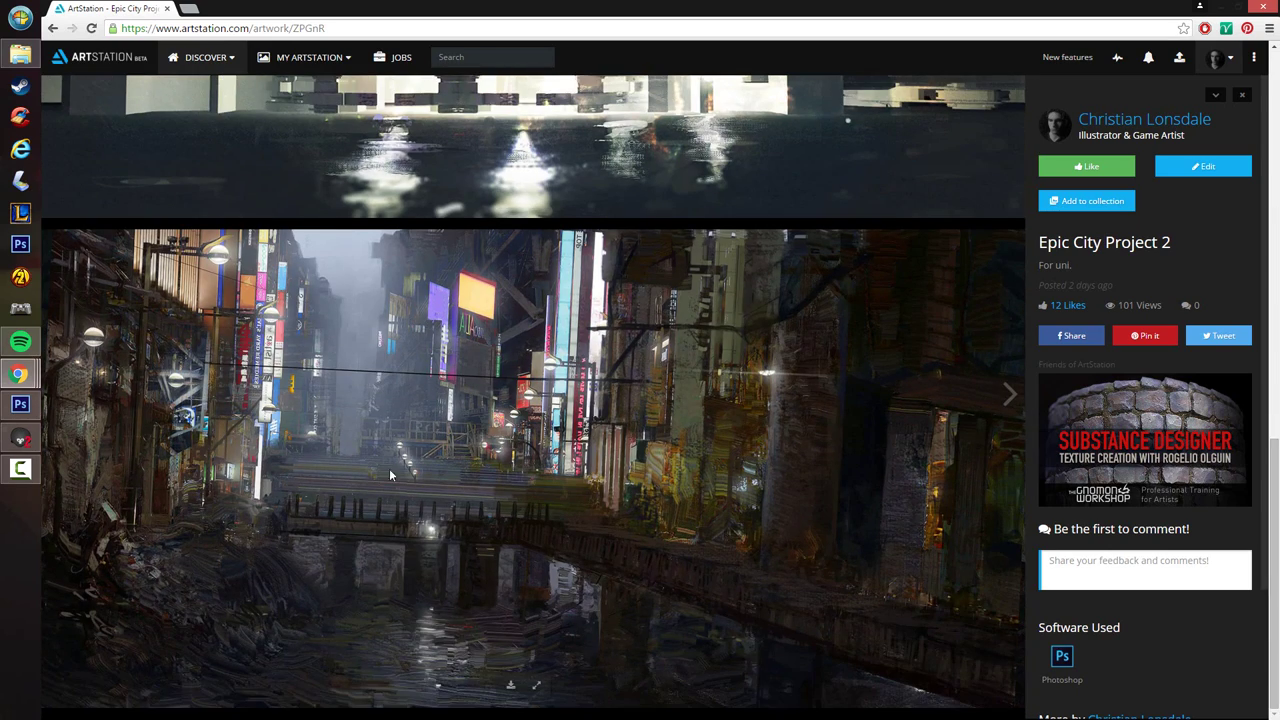
pyautogui.scroll(10, 389, 468)
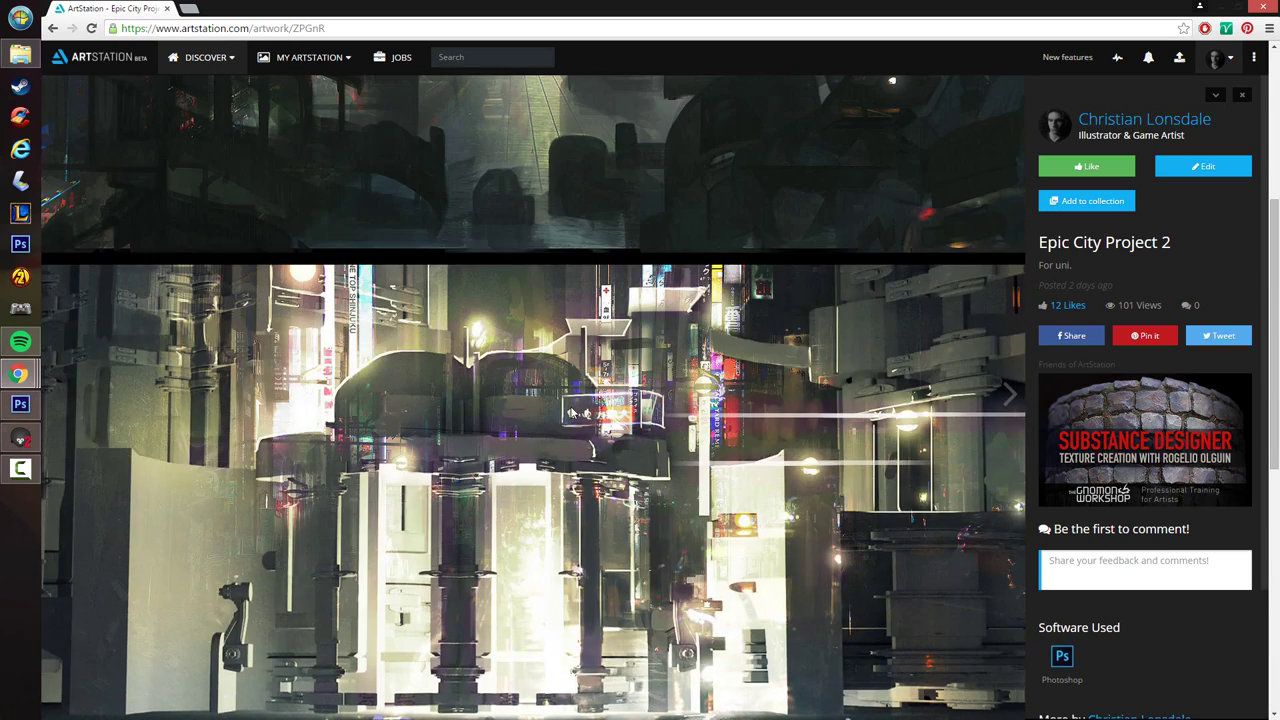
pyautogui.scroll(3, 176, 342)
pyautogui.scroll(-5, 176, 342)
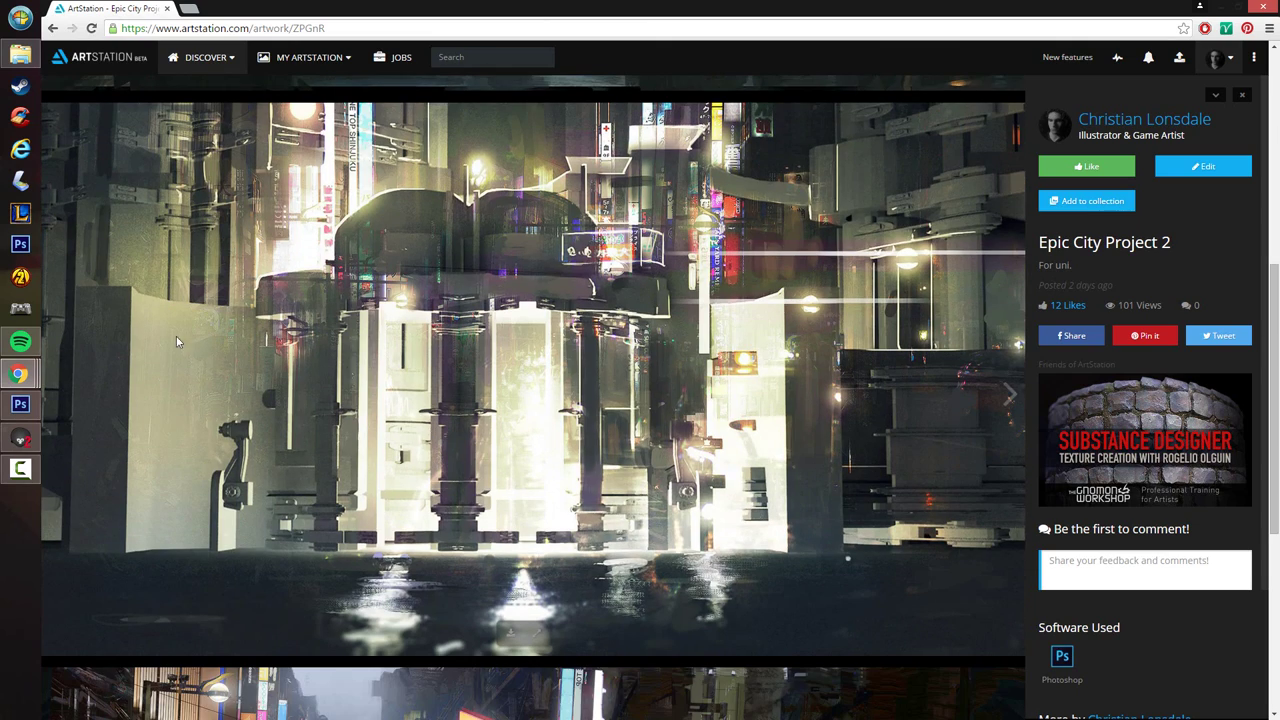
pyautogui.scroll(2, 469, 360)
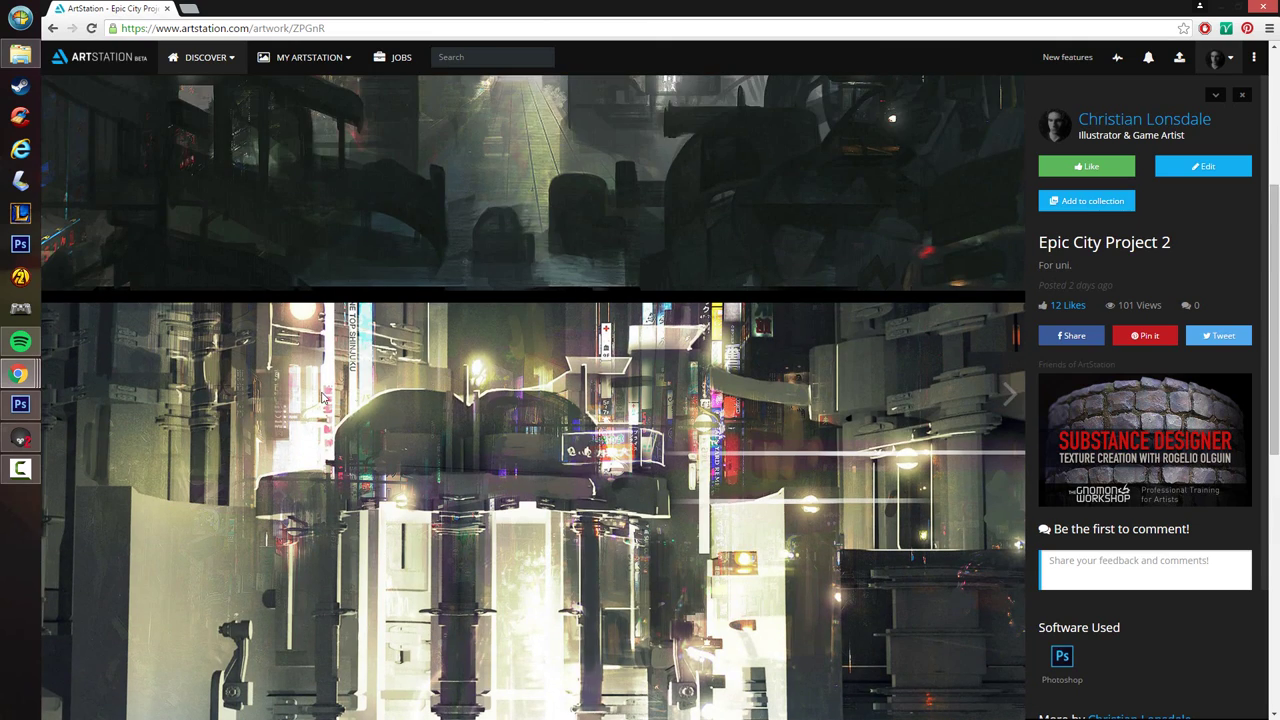
pyautogui.scroll(3, 324, 399)
pyautogui.scroll(-3, 315, 536)
pyautogui.scroll(-2, 276, 575)
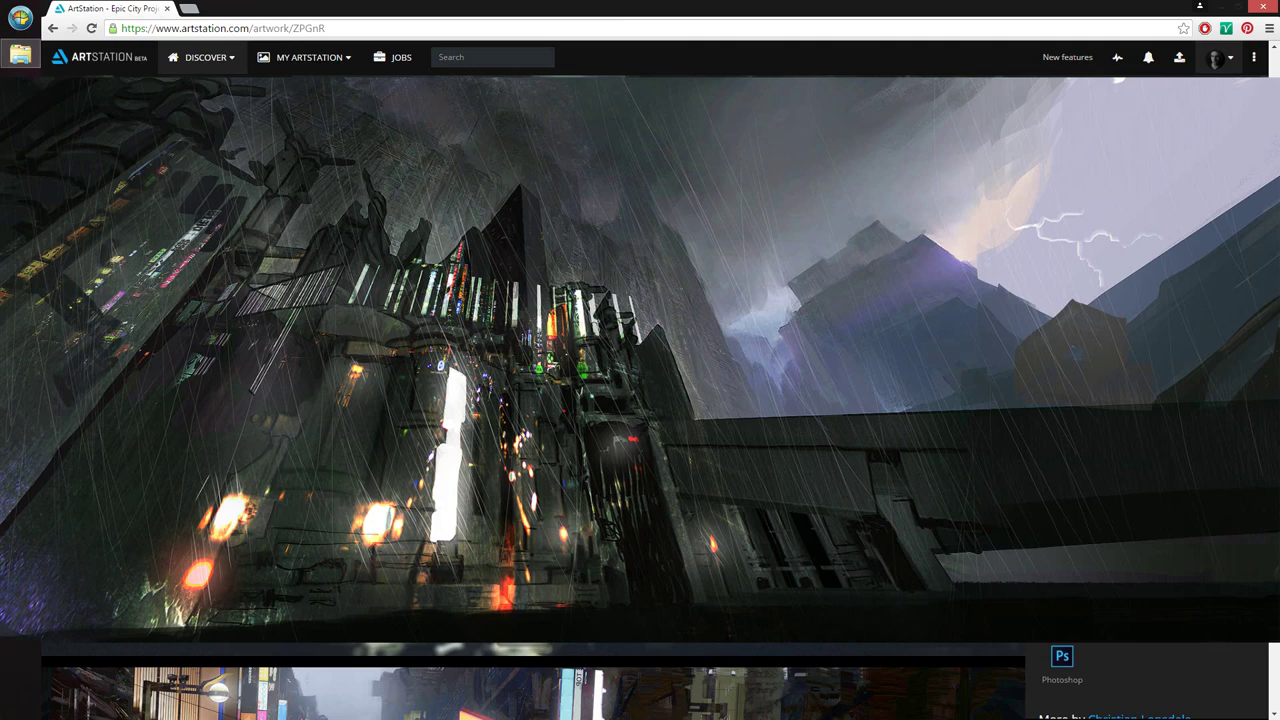
pyautogui.scroll(2, 543, 306)
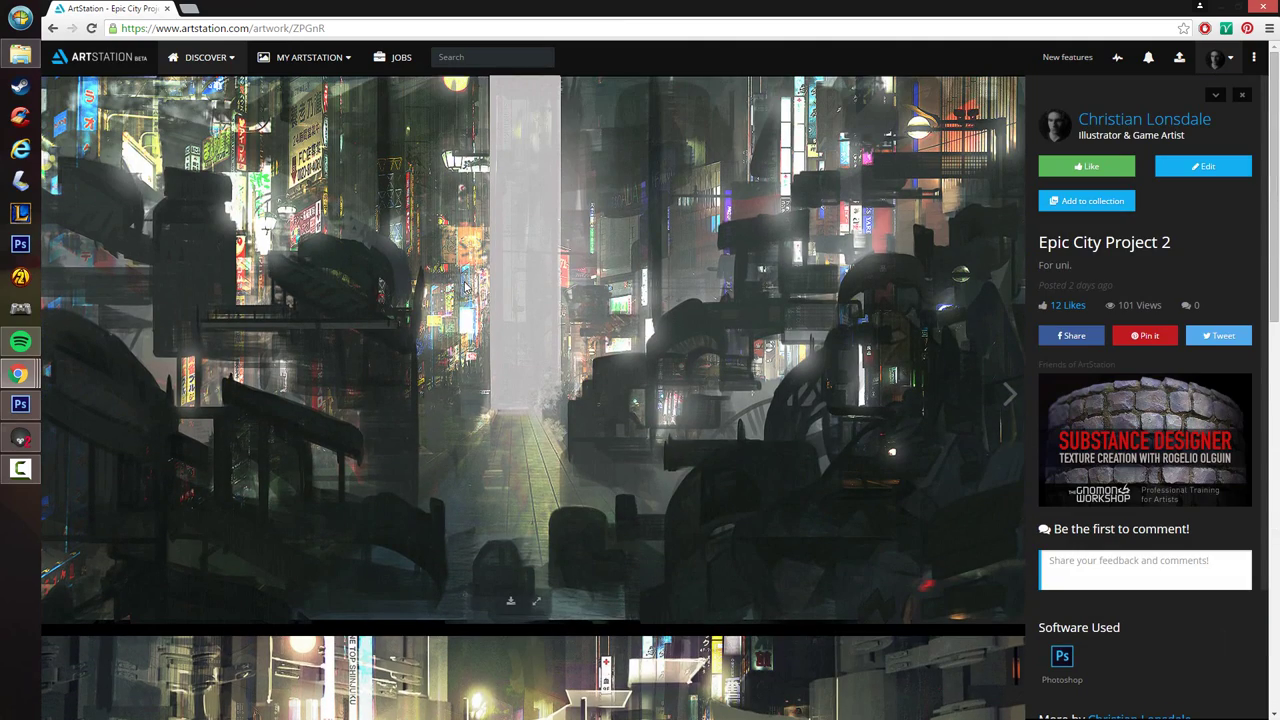
# - Return to the gallery and reopen "Epic City Project 2" to view its first two paintings again
pyautogui.hotkey('alt', 'Left')
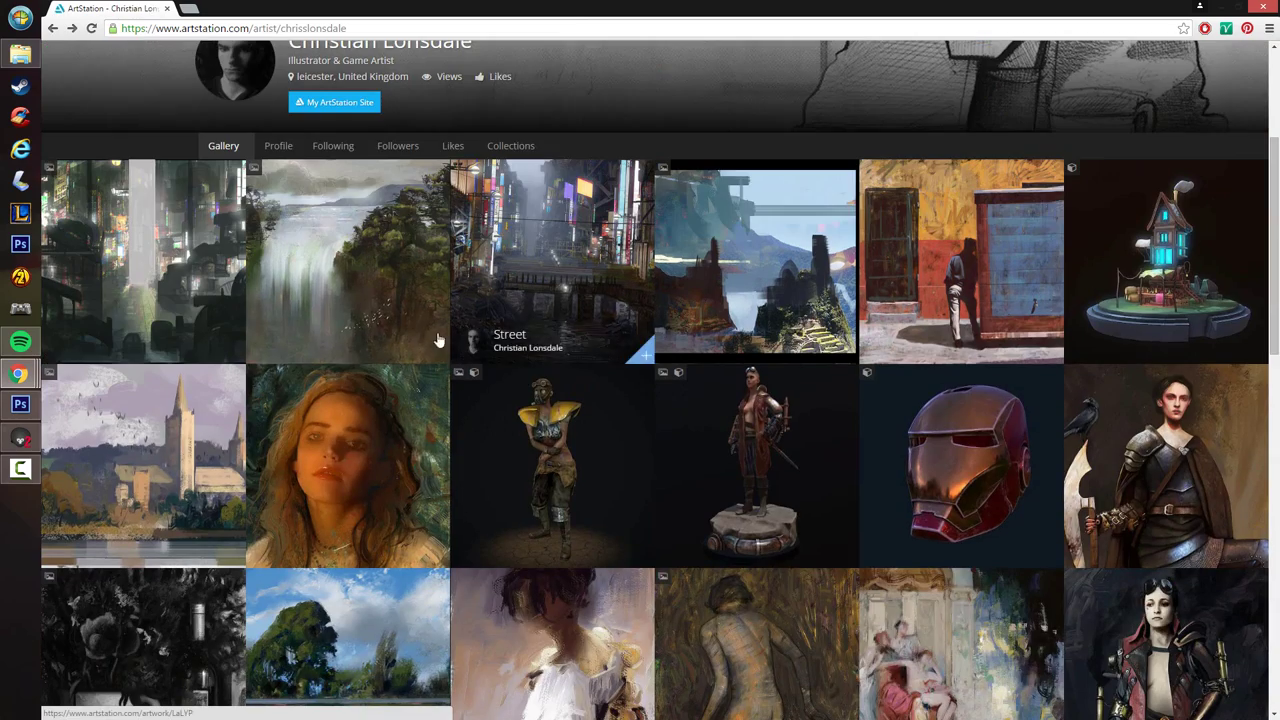
pyautogui.scroll(2, 213, 341)
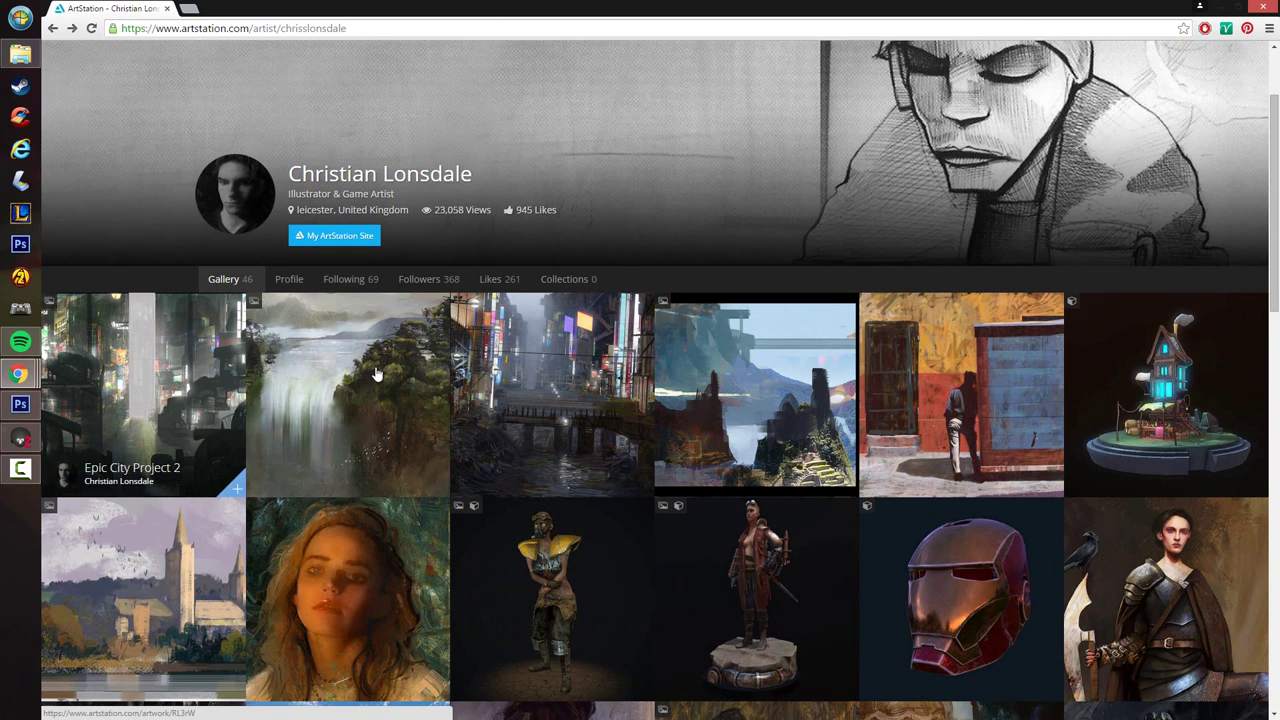
pyautogui.click(247, 358)
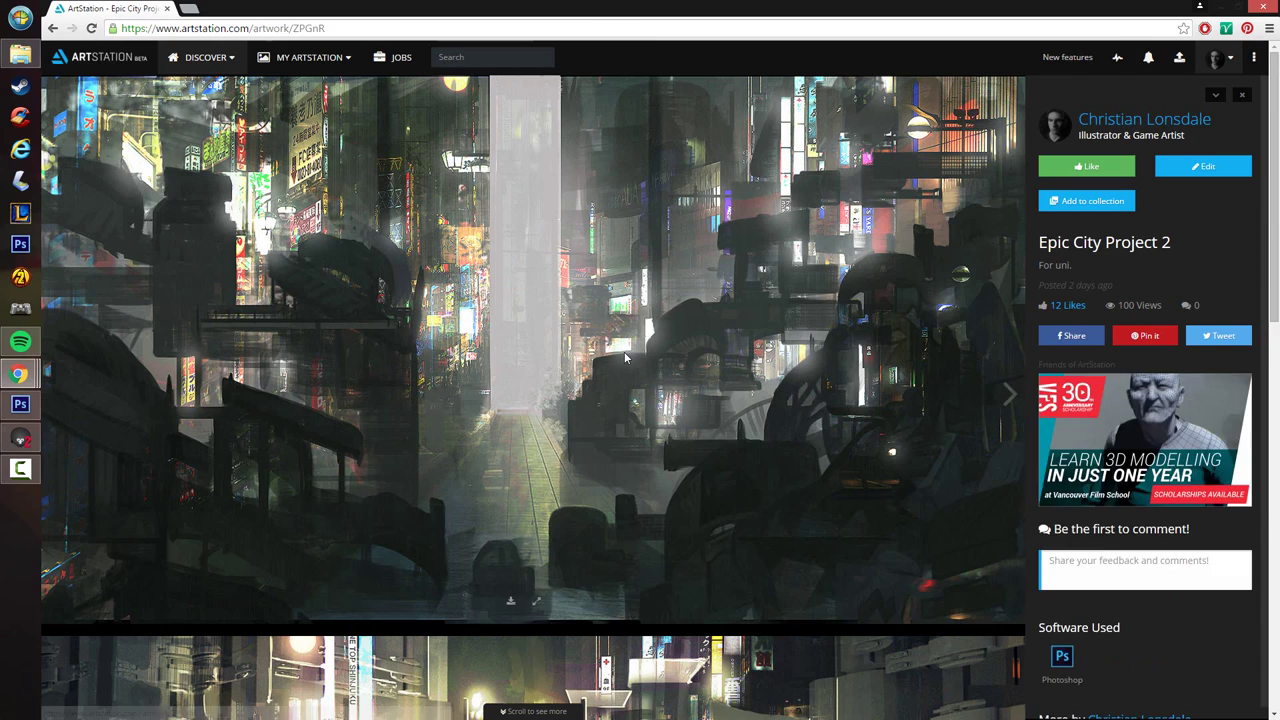
pyautogui.scroll(-5, 559, 353)
pyautogui.scroll(-10, 455, 432)
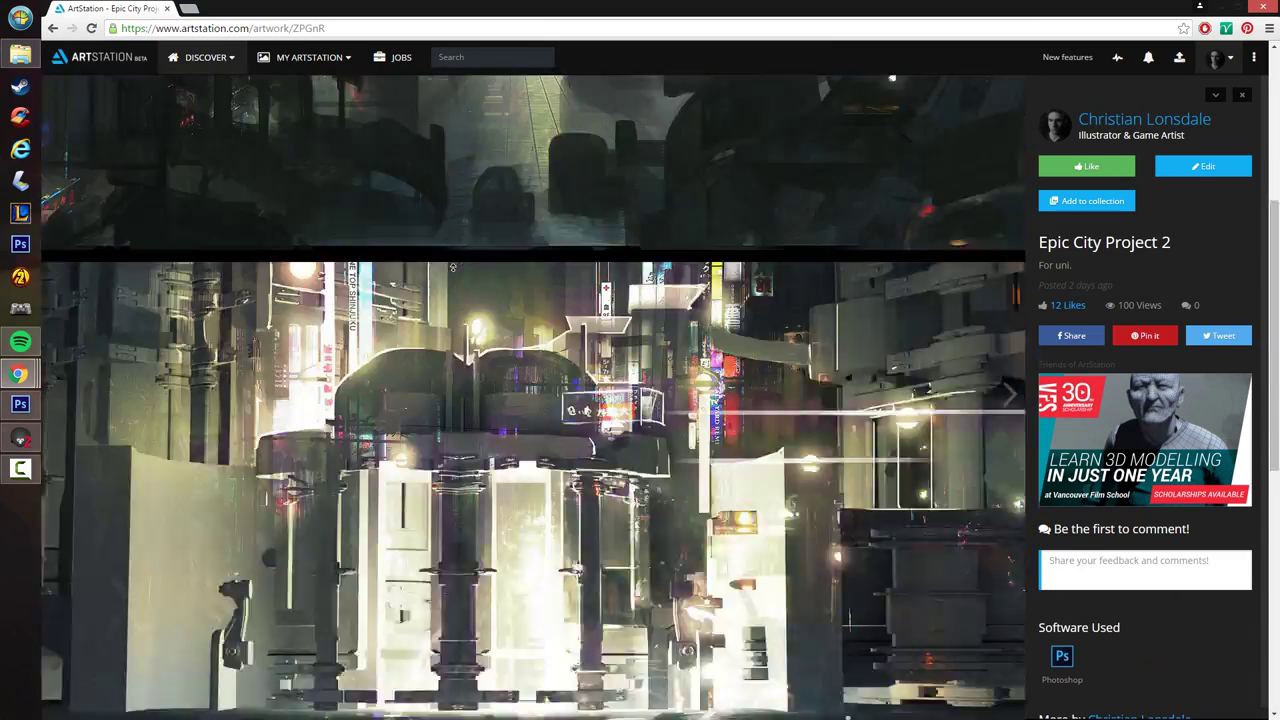
# - Leave Epic City Project 2 and reopen the "Thumbnails" artwork from the gallery
pyautogui.hotkey('alt', 'Left')
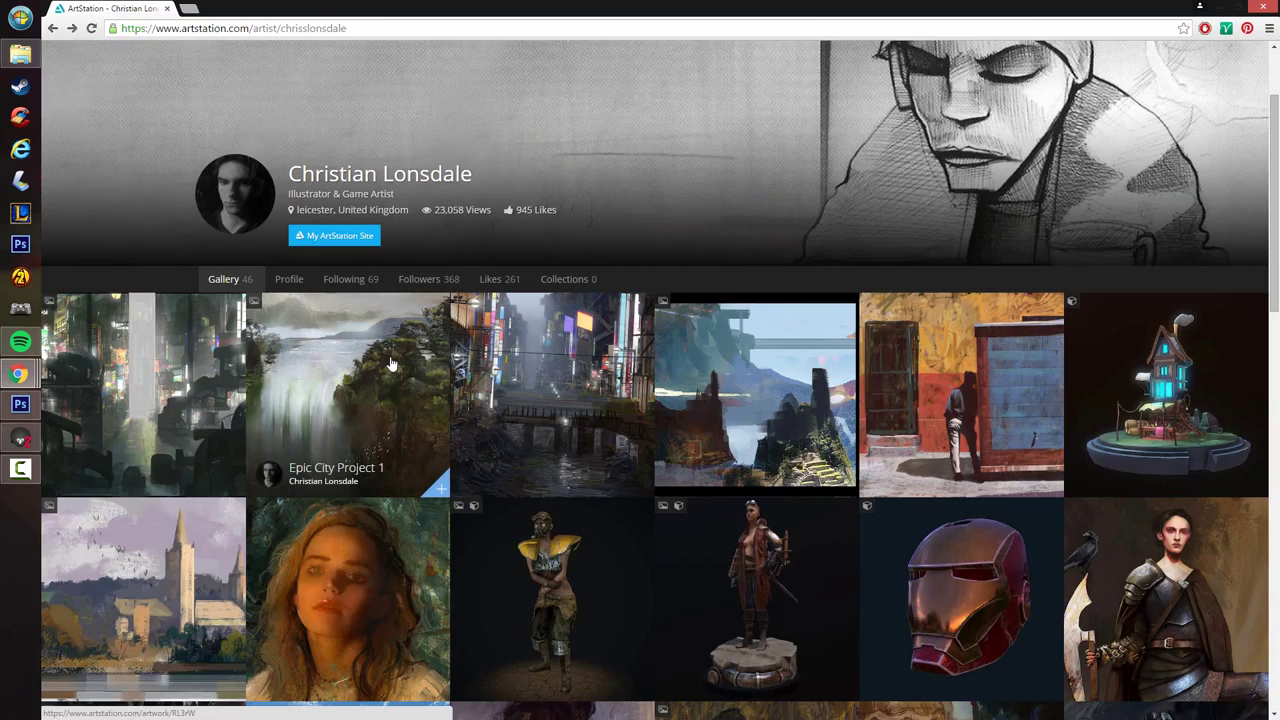
pyautogui.click(713, 369)
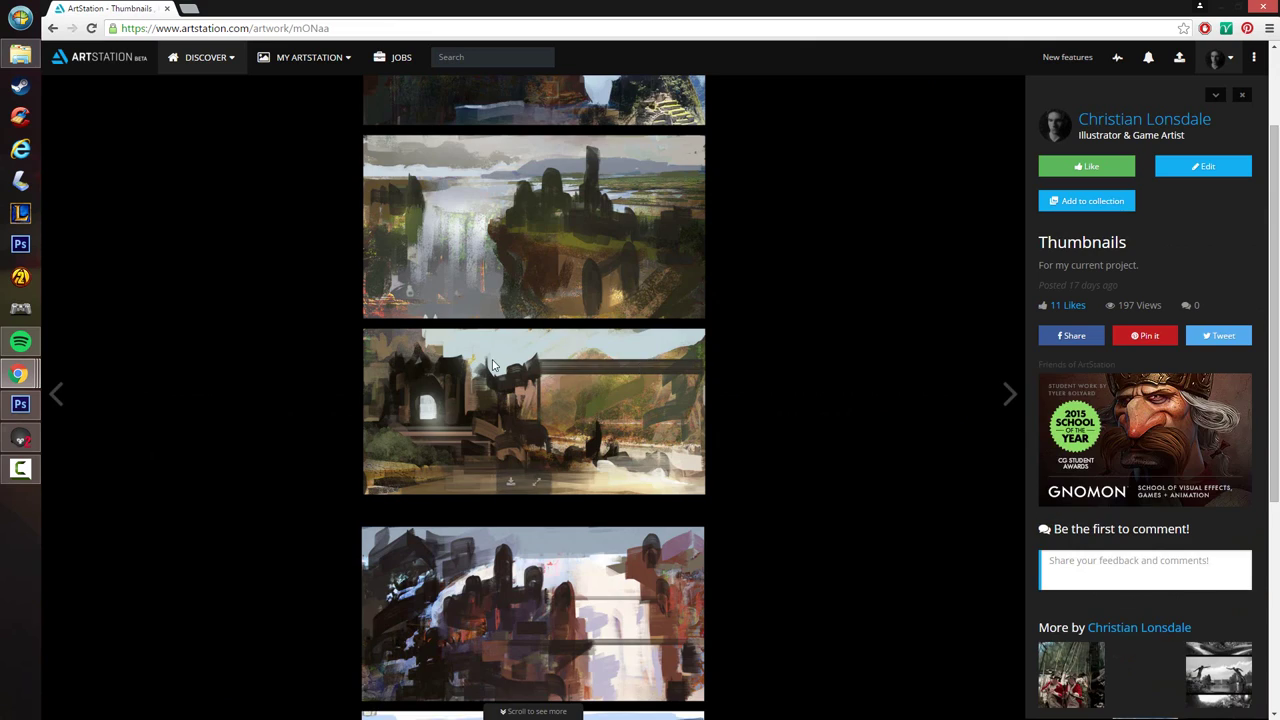
# - Look over the Thumbnails landscape paintings, then open "Epic City Project 1" from the gallery and view its waterfall painting
pyautogui.scroll(1, 492, 377)
pyautogui.scroll(-1, 477, 362)
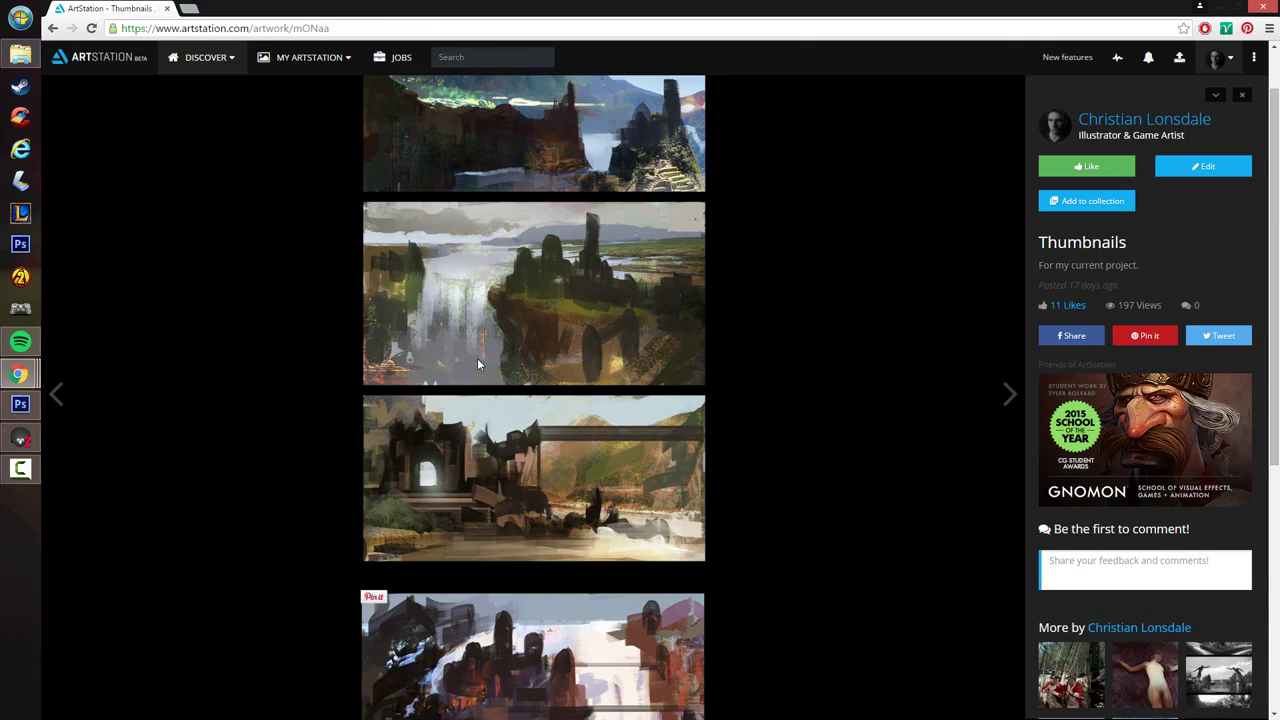
pyautogui.hotkey('alt', 'Left')
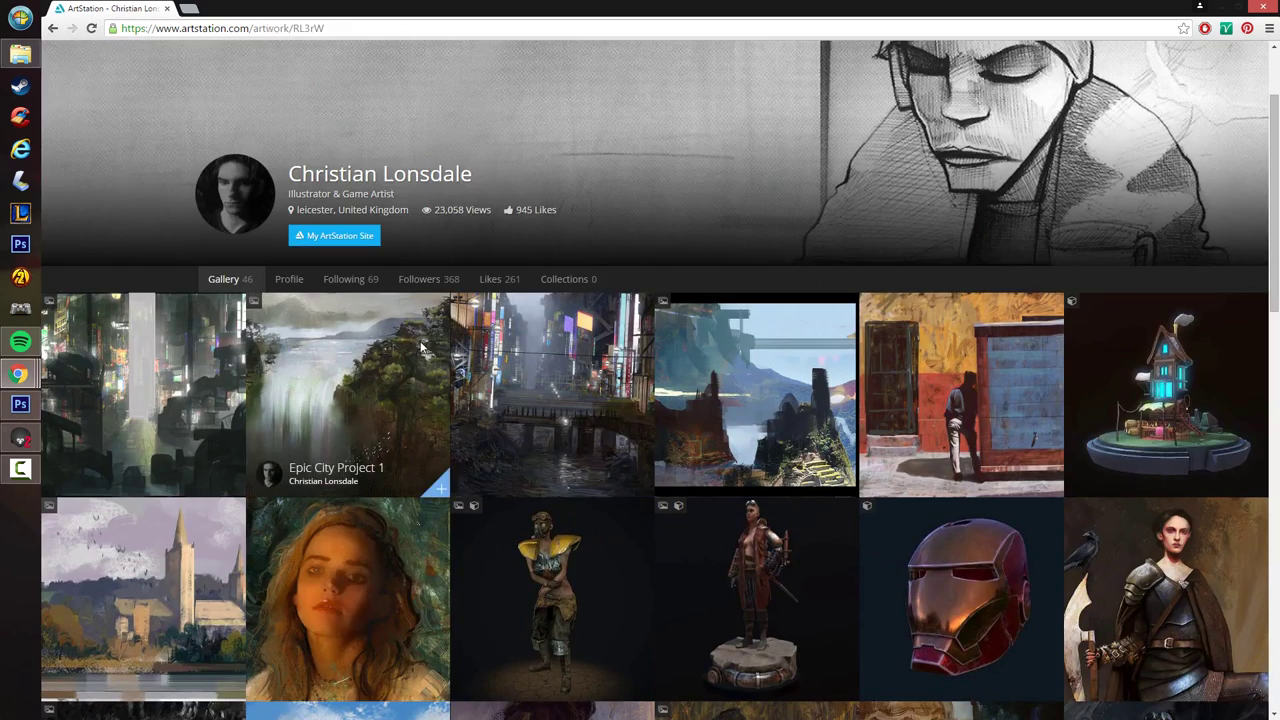
pyautogui.click(350, 400)
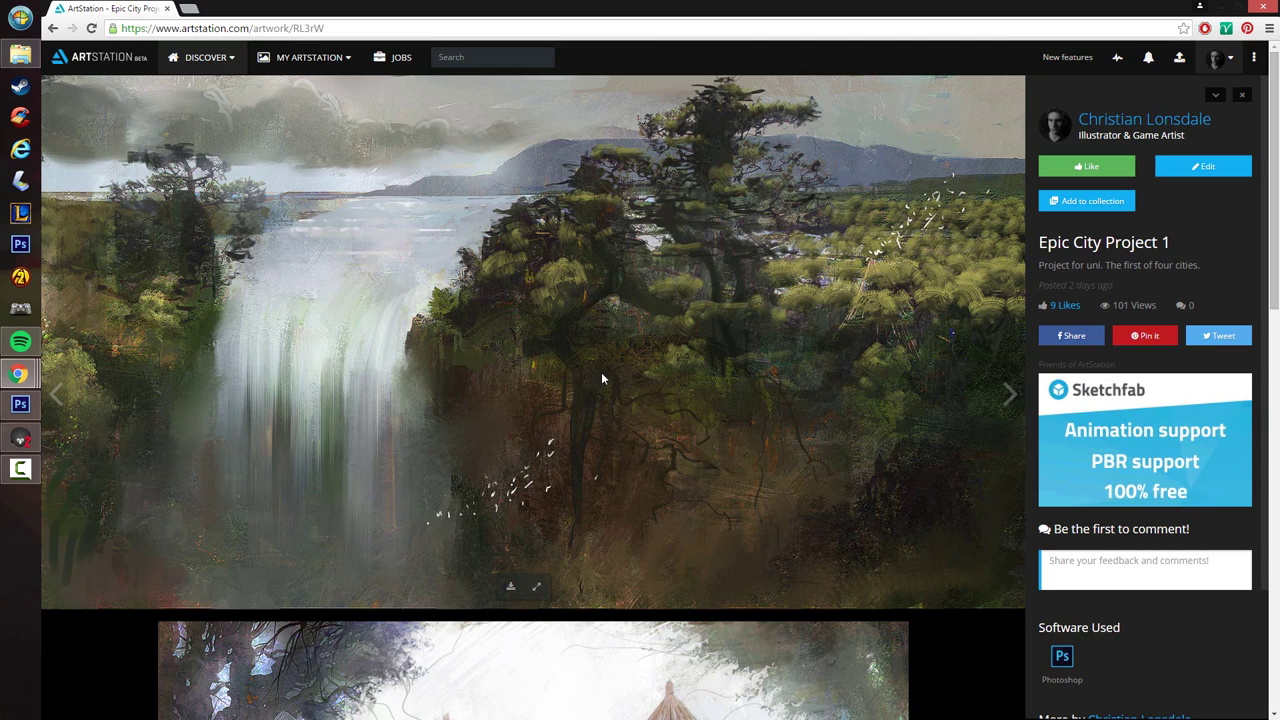
pyautogui.scroll(-5, 601, 372)
# - Go back to the gallery and reopen "Epic City Project 1" for another brief look at the waterfall painting
pyautogui.hotkey('alt', 'Left')
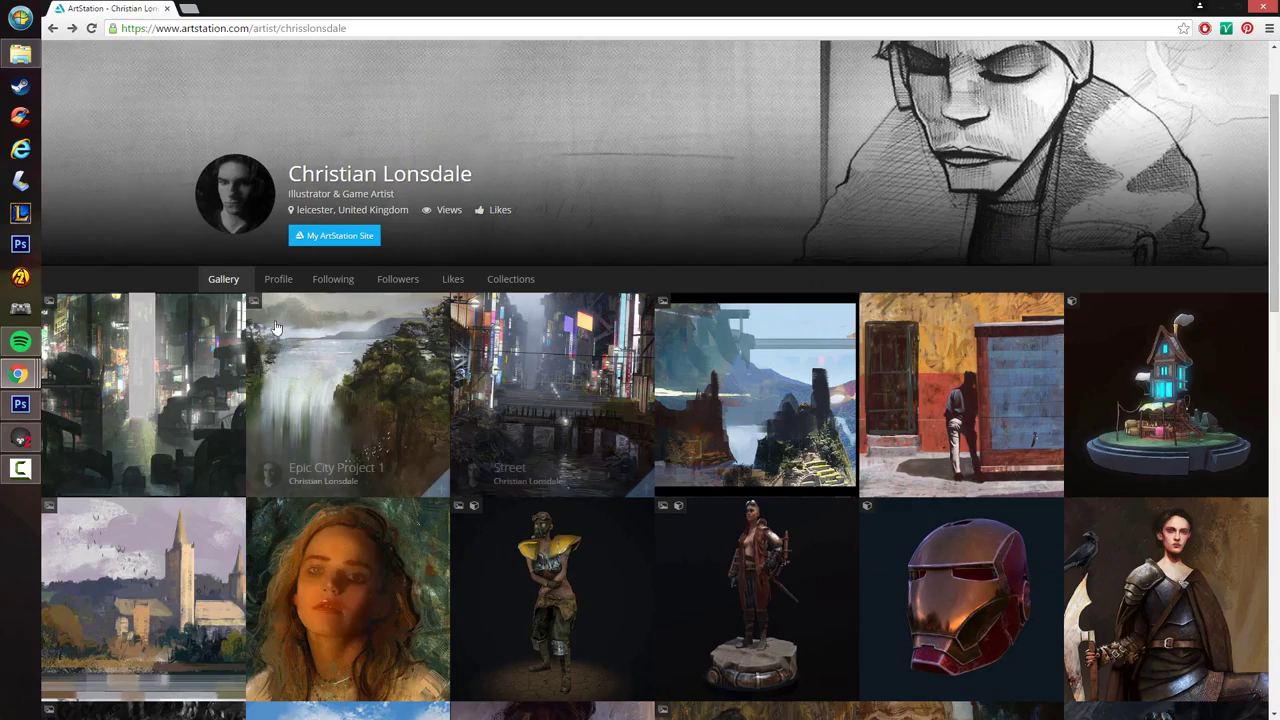
pyautogui.click(341, 357)
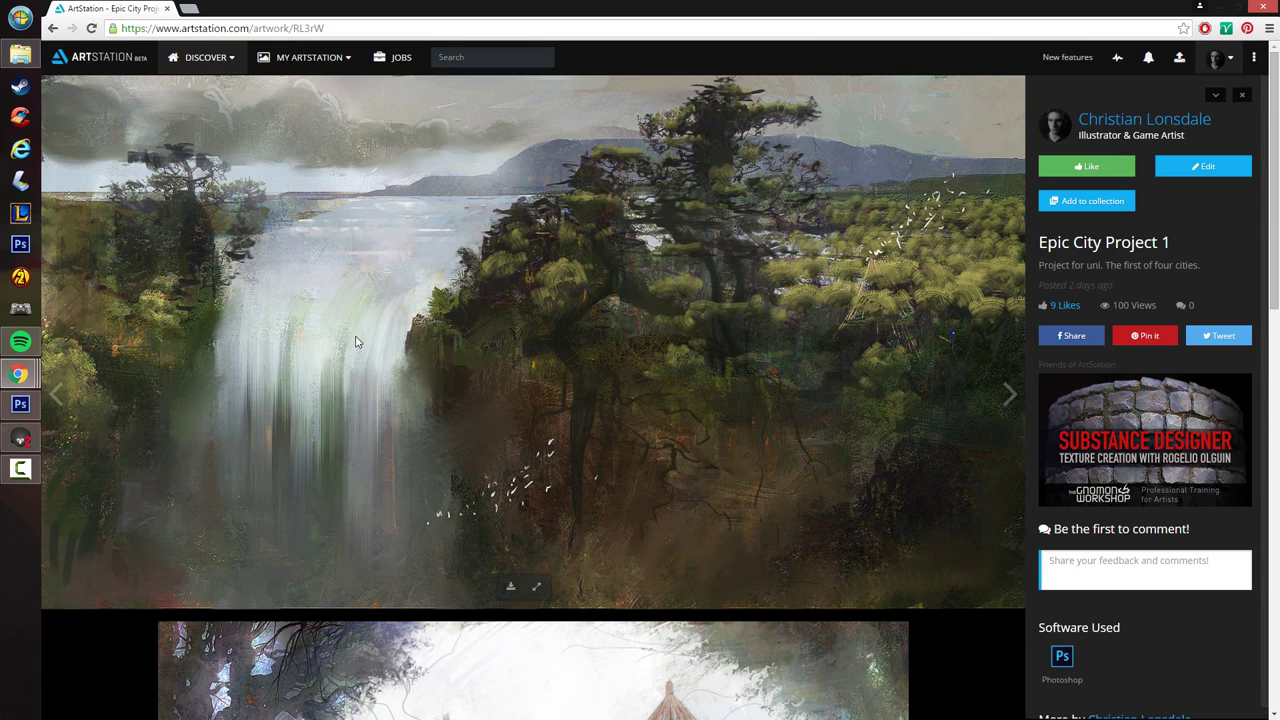
pyautogui.hotkey('alt', 'Left')
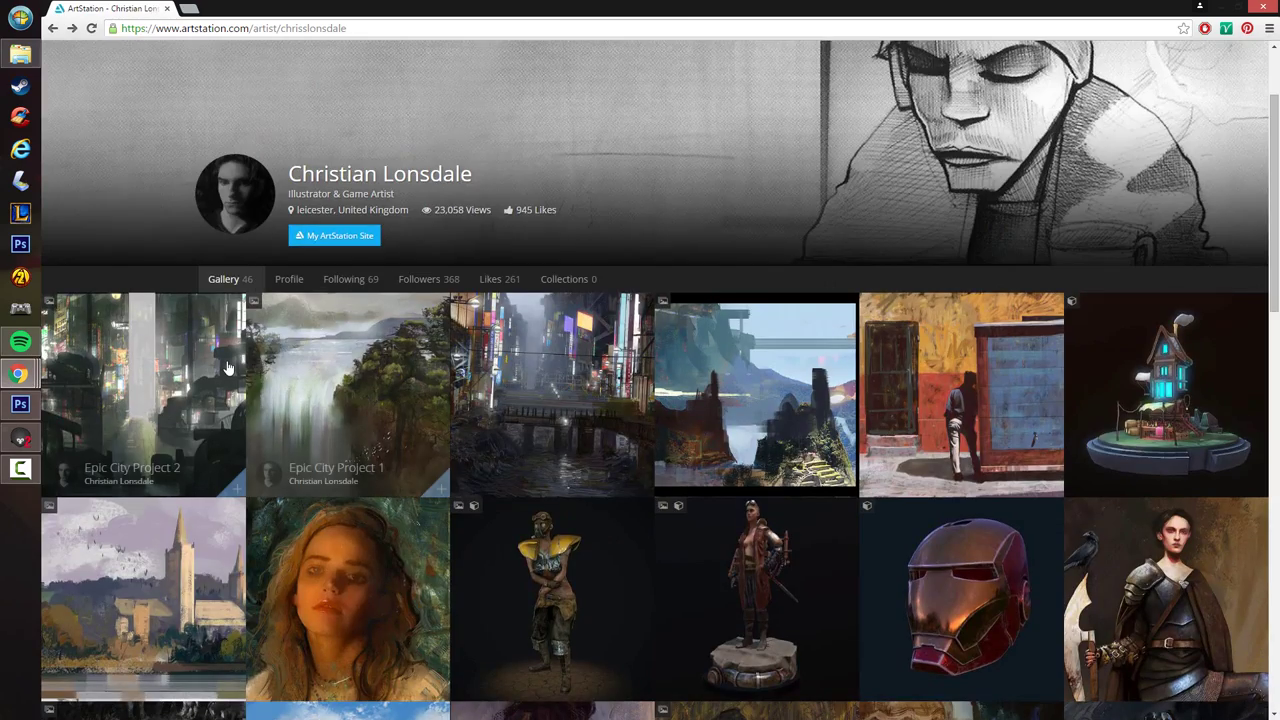
# - Open "Epic City Project 2" from the gallery, view its dark street and lit building paintings, and leave the artwork
pyautogui.click(228, 369)
pyautogui.scroll(-5, 255, 320)
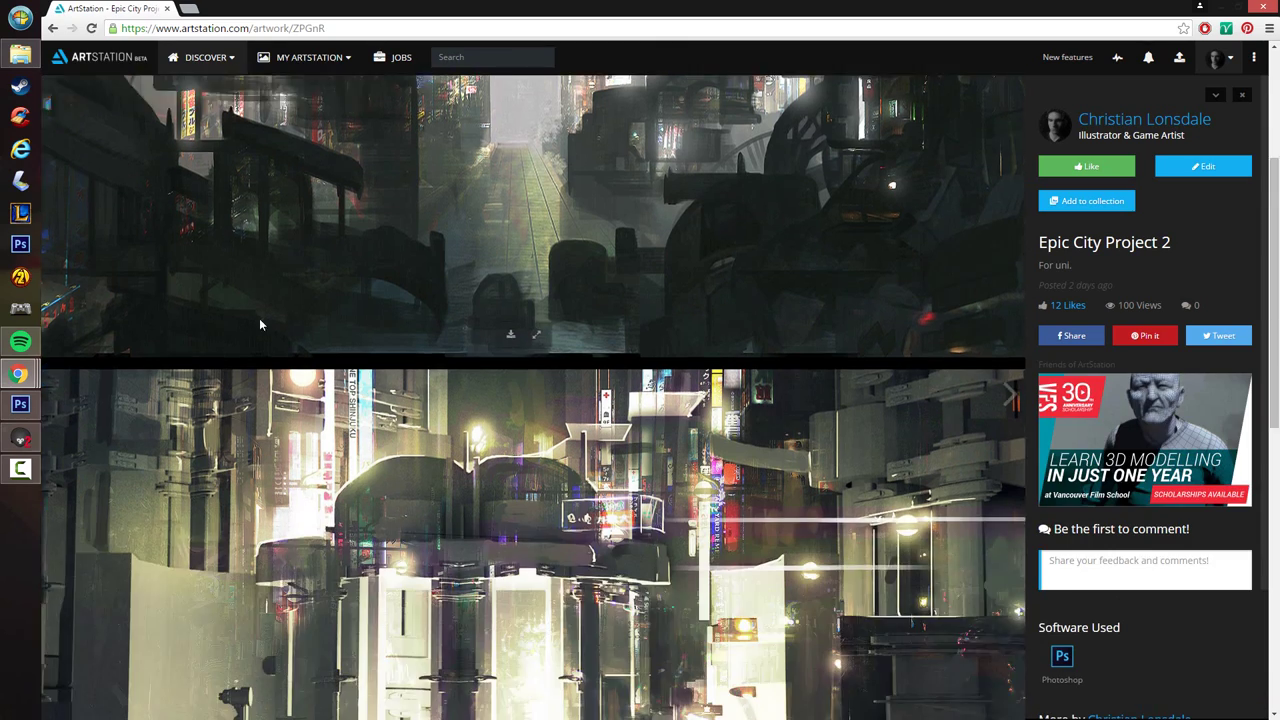
pyautogui.scroll(2, 470, 312)
pyautogui.scroll(5, 470, 312)
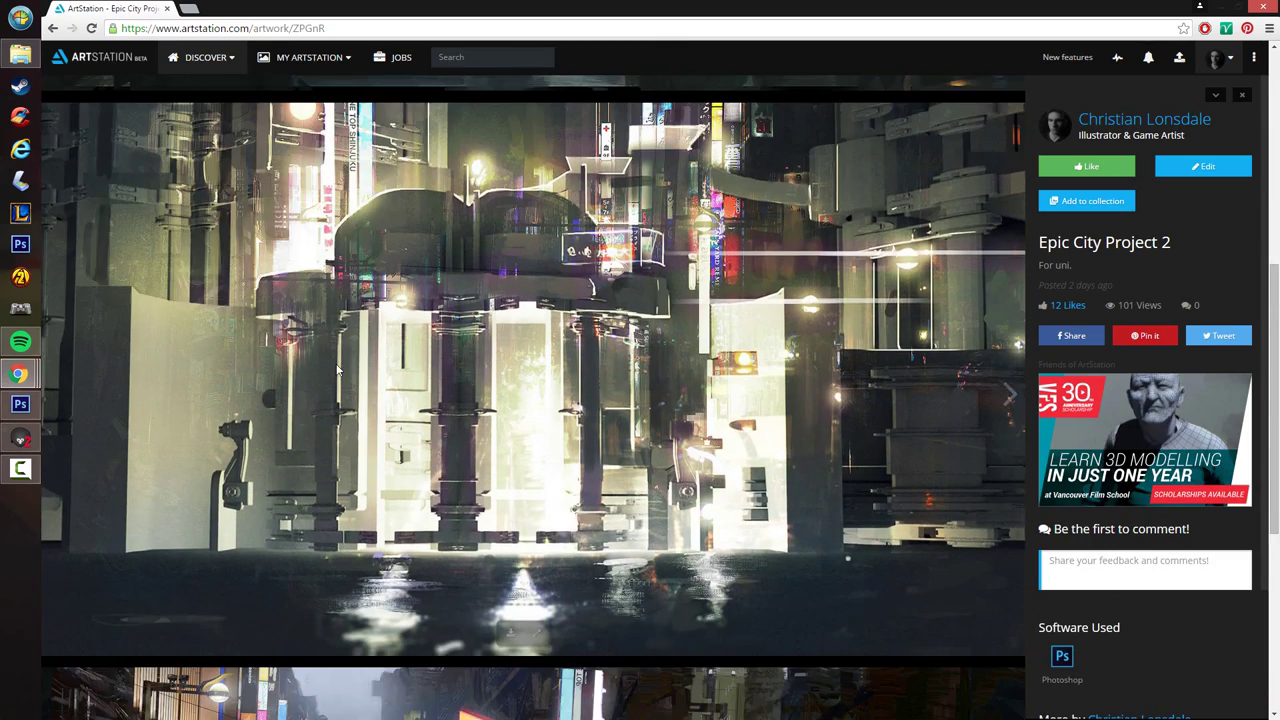
pyautogui.hotkey('alt', 'Left')
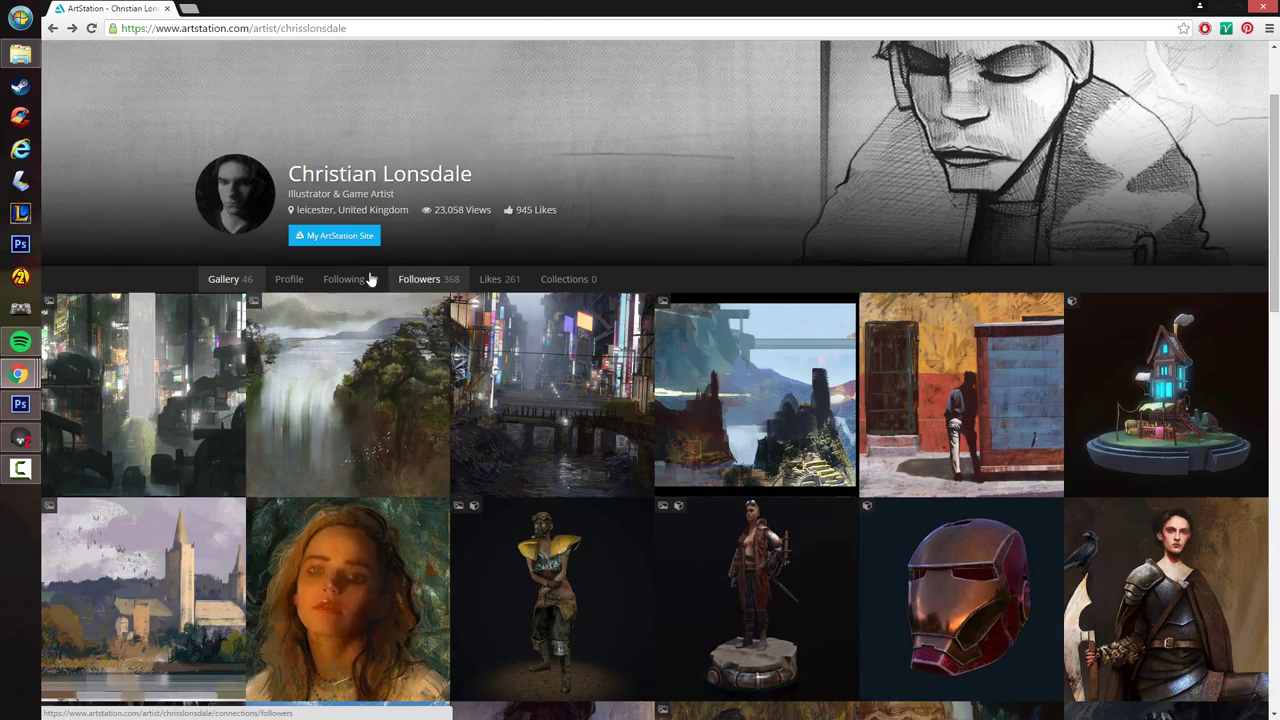
# - Browse the gallery, then reopen "Epic City Project 2" to examine the lit building painting before returning to the gallery
pyautogui.scroll(-1, 643, 405)
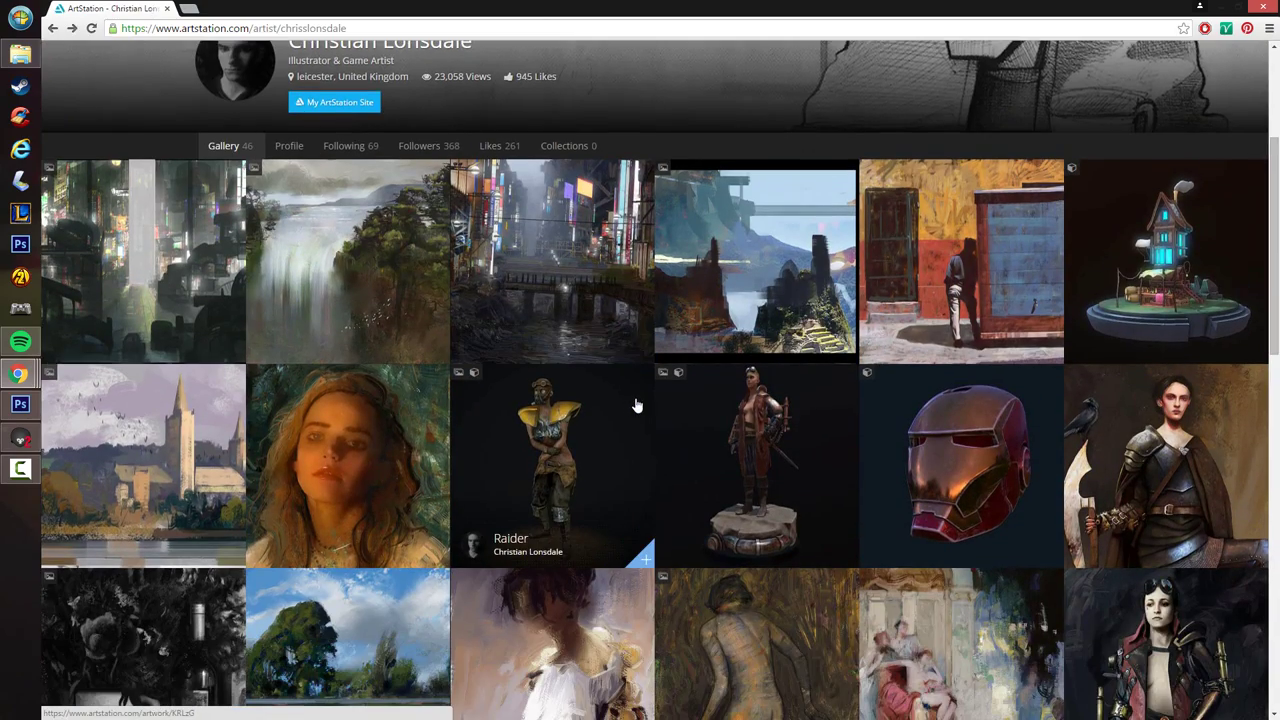
pyautogui.scroll(-3, 634, 403)
pyautogui.scroll(4, 632, 400)
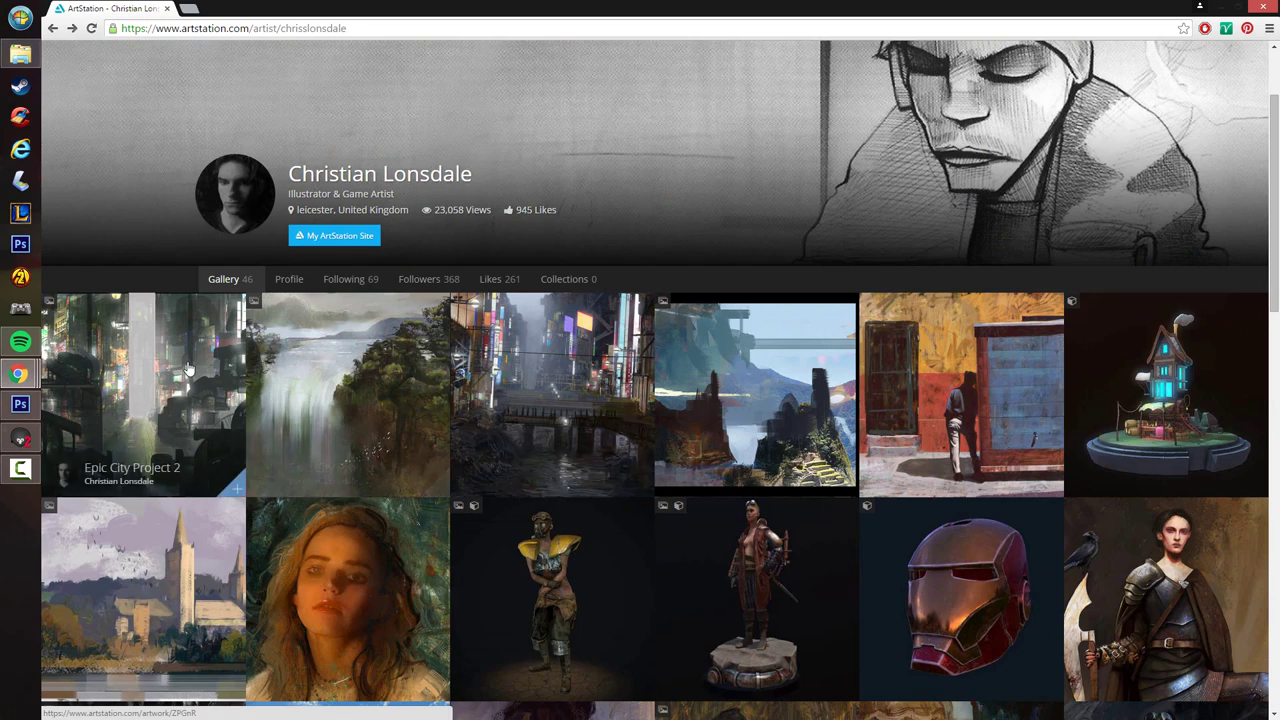
pyautogui.click(200, 410)
pyautogui.scroll(-5, 445, 432)
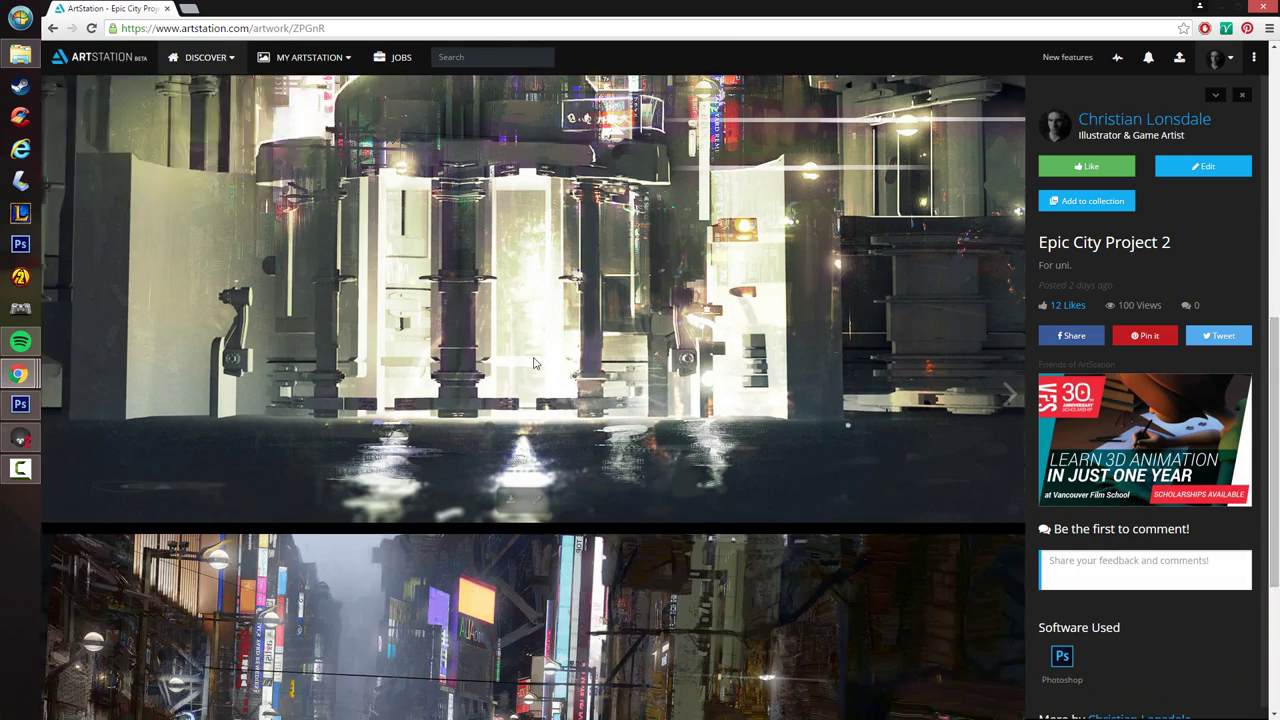
pyautogui.scroll(1, 565, 400)
pyautogui.scroll(2, 565, 400)
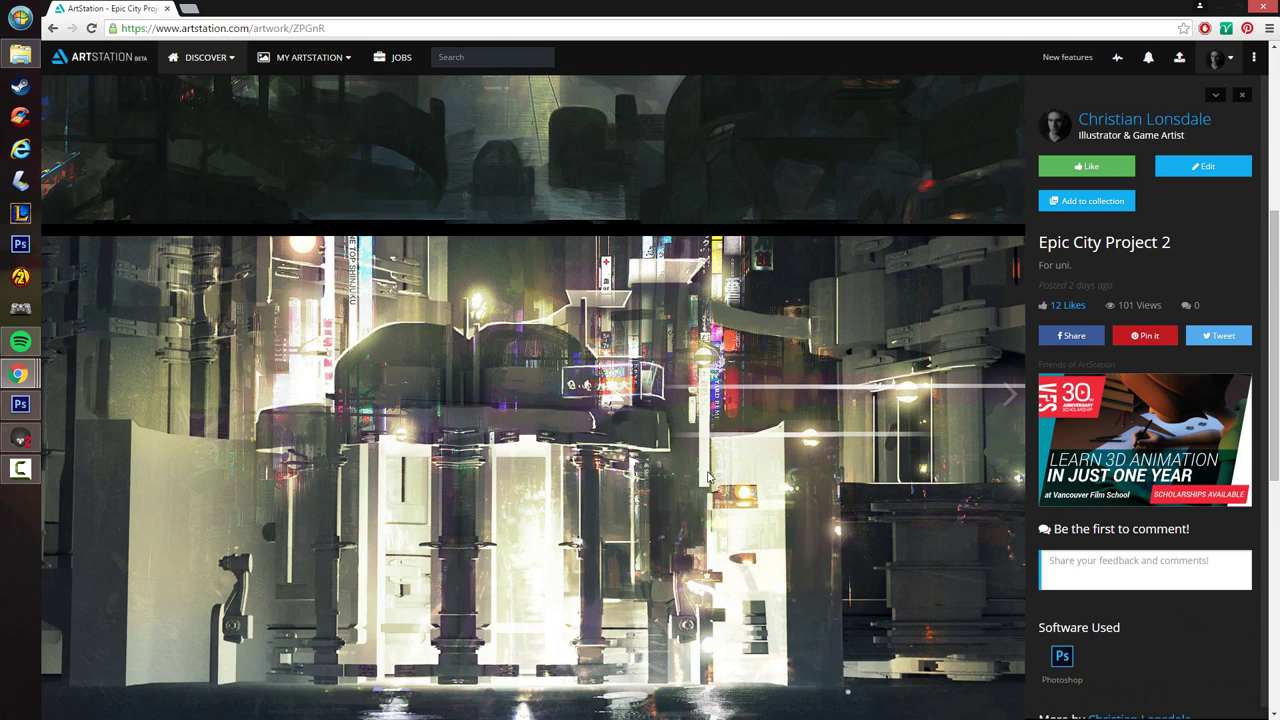
pyautogui.press('Escape')
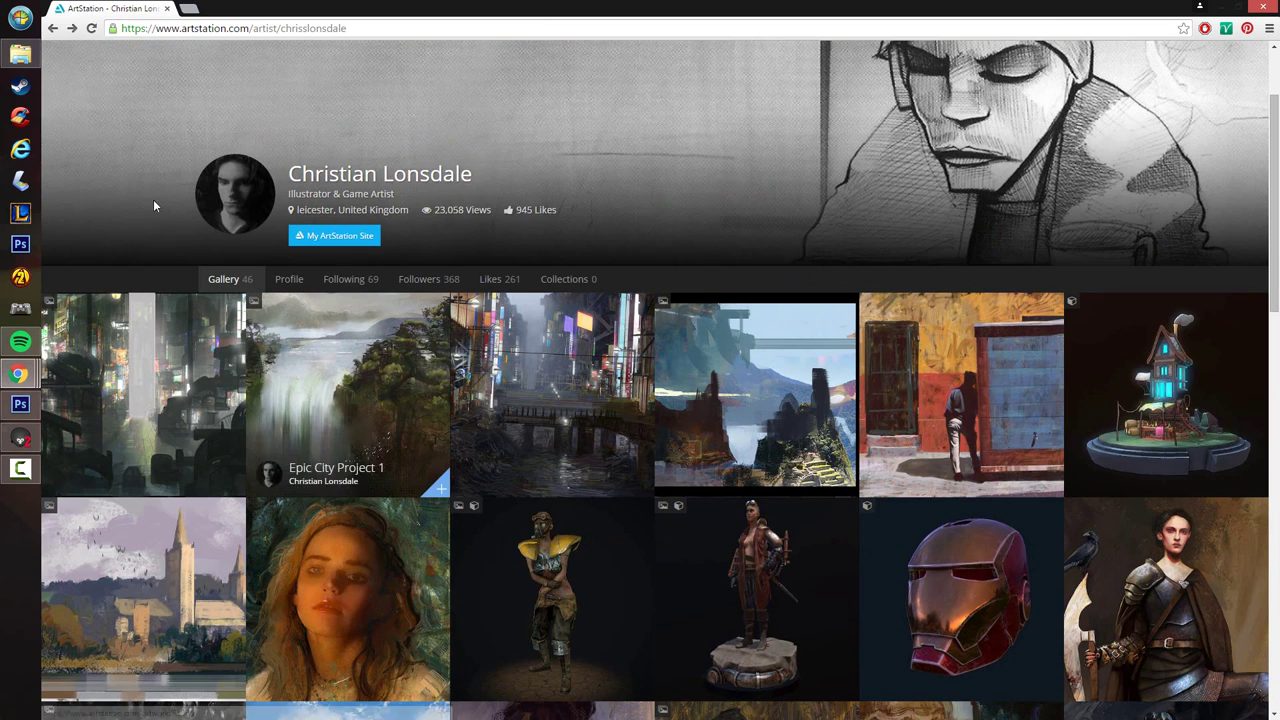
# - Find the project's 3D render images in the file browser and show one full size in the photo viewer on the main screen
pyautogui.click(9, 61)
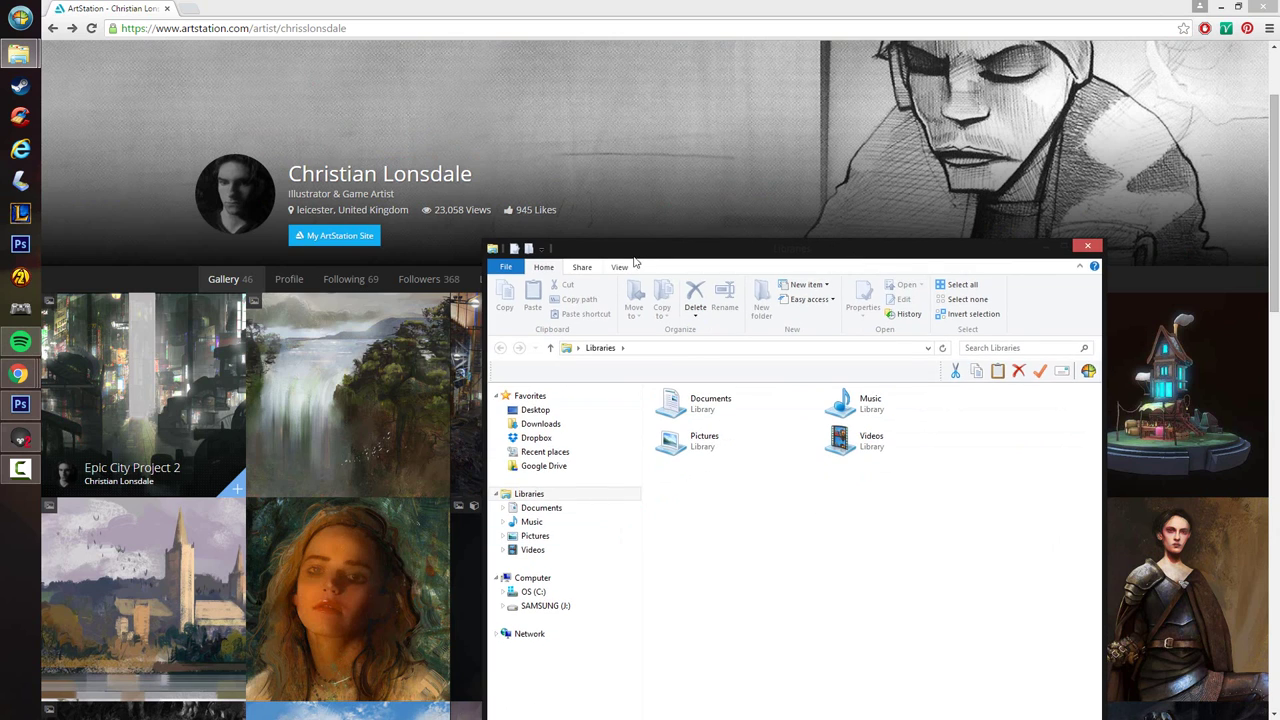
pyautogui.moveTo(641, 258); pyautogui.dragTo(0, 158)
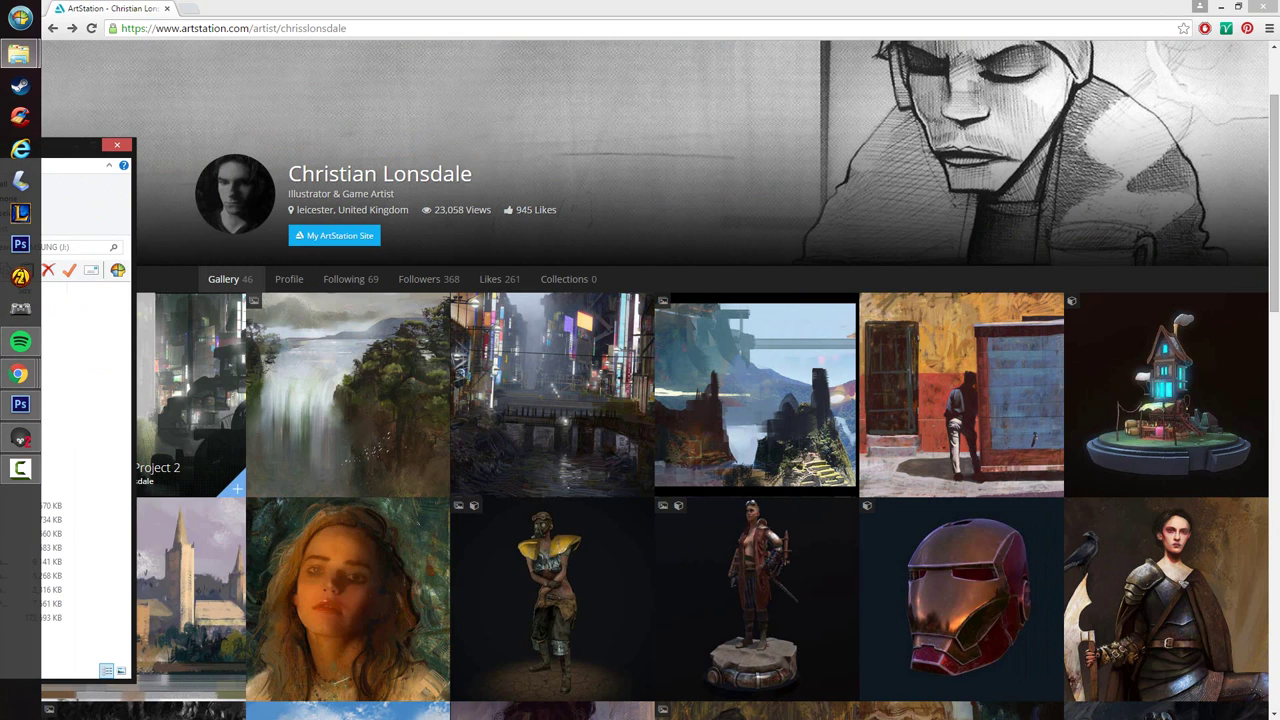
pyautogui.press('super+Down')
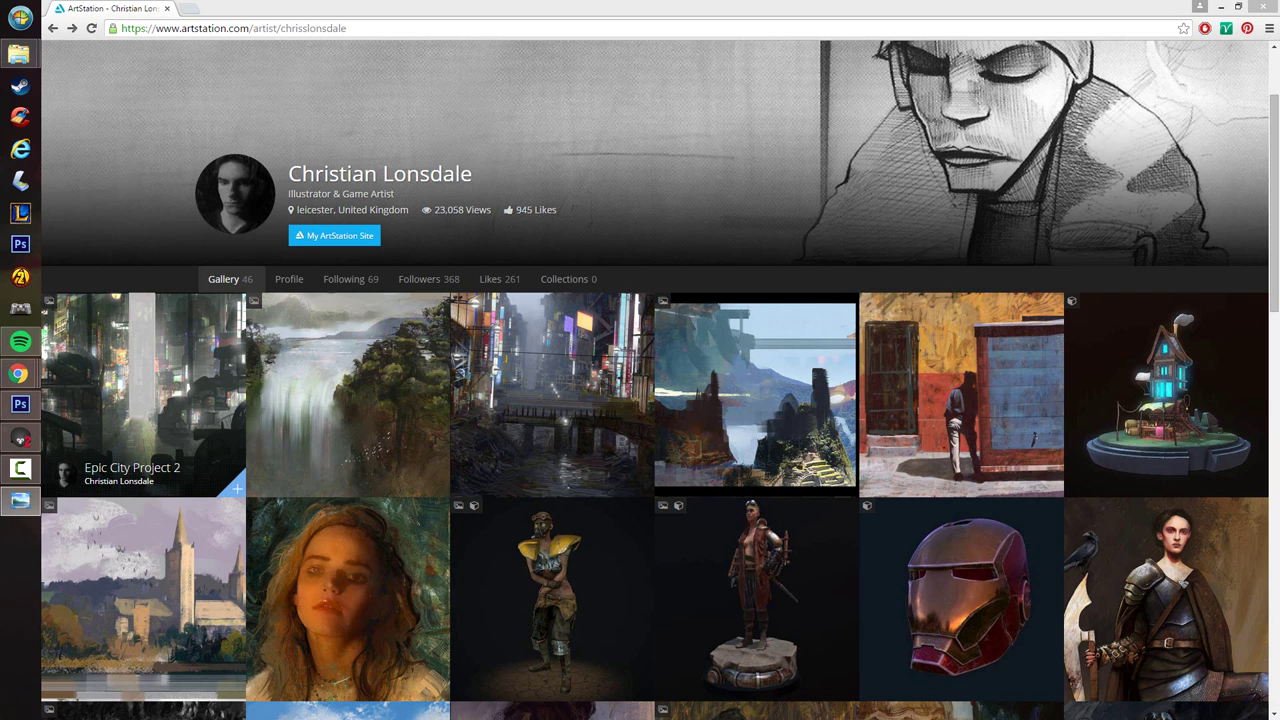
pyautogui.moveTo(0, 168); pyautogui.dragTo(897, 0)
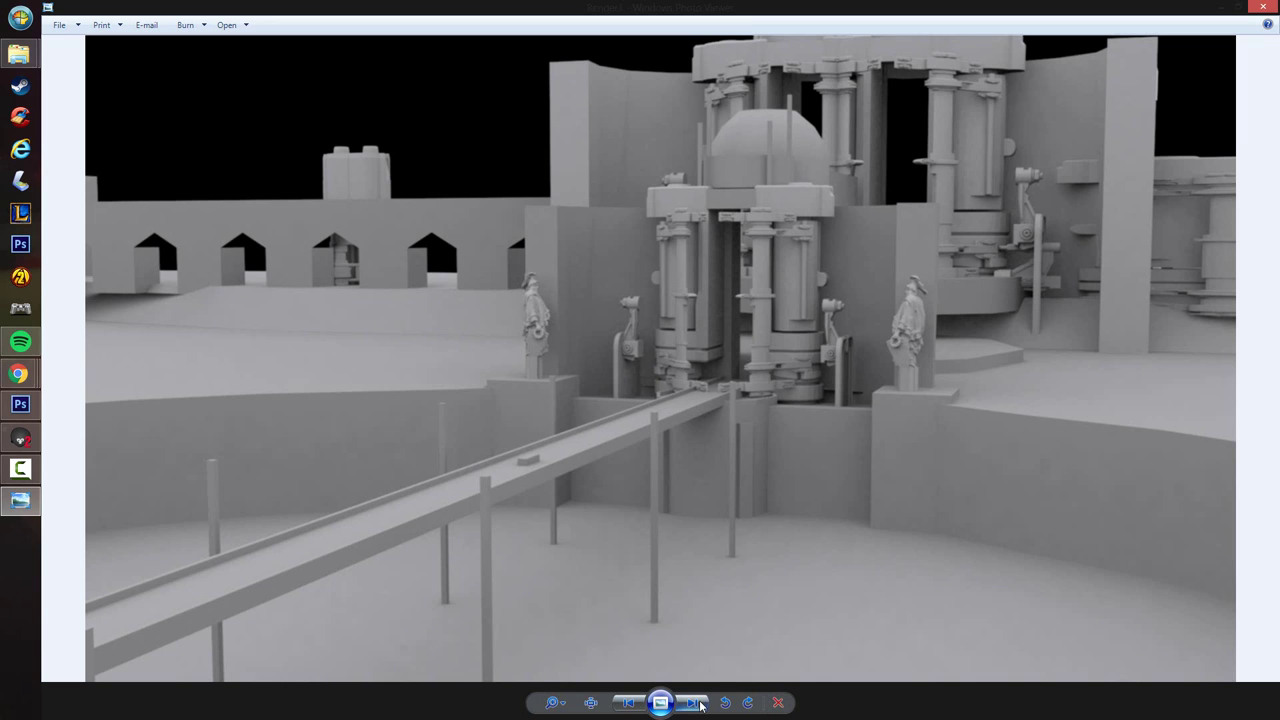
# - Look through all the grey 3D city renders from their various camera angles and close the image set
pyautogui.click(704, 706)
pyautogui.click(704, 706)
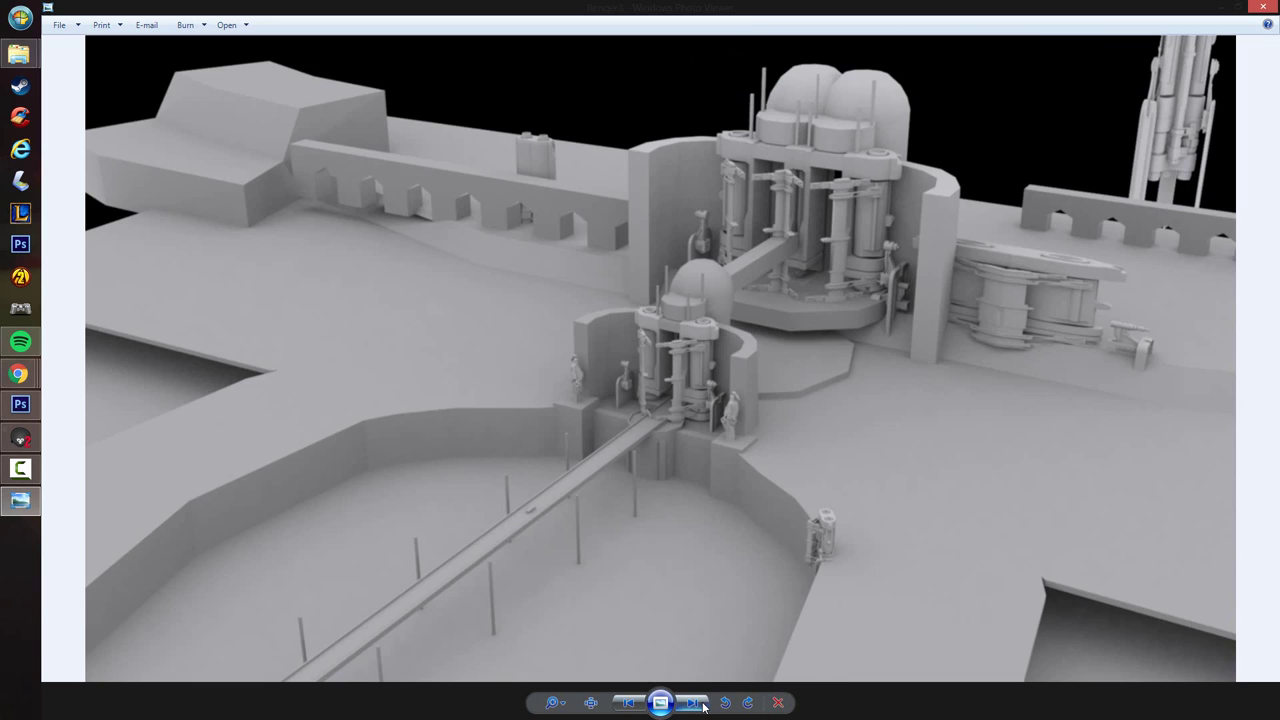
pyautogui.click(704, 706)
pyautogui.click(704, 706)
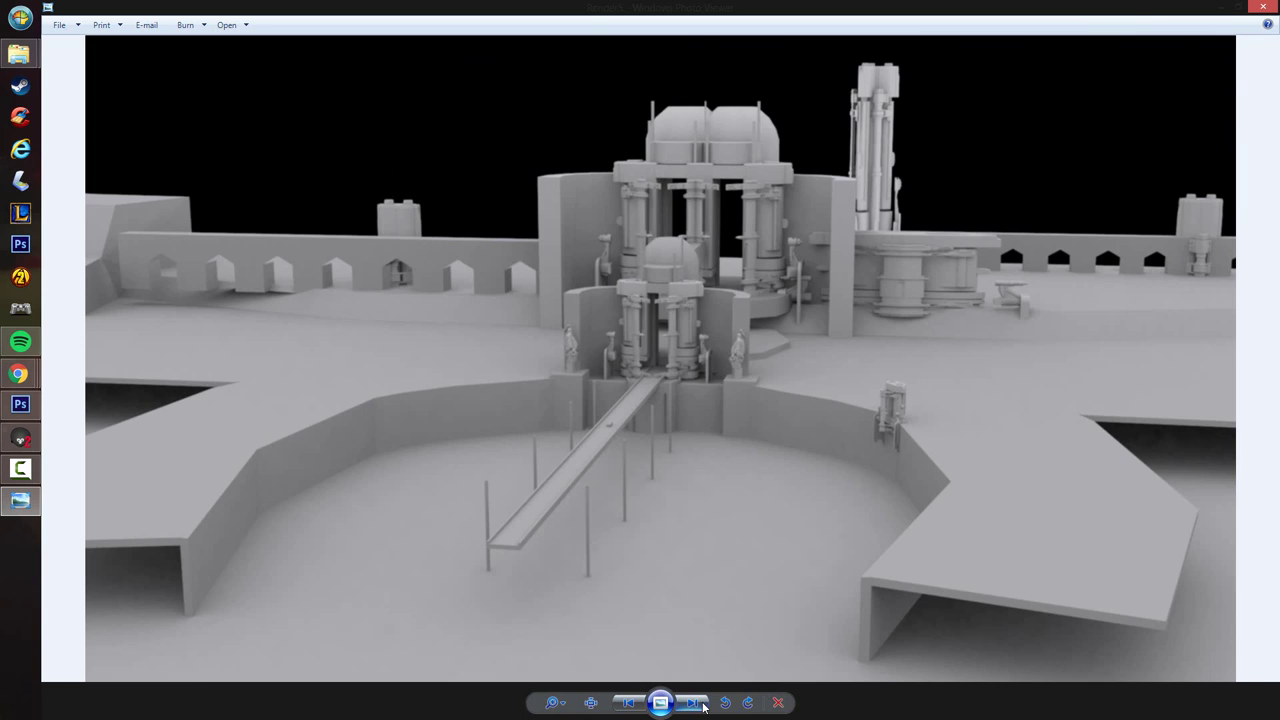
pyautogui.click(704, 706)
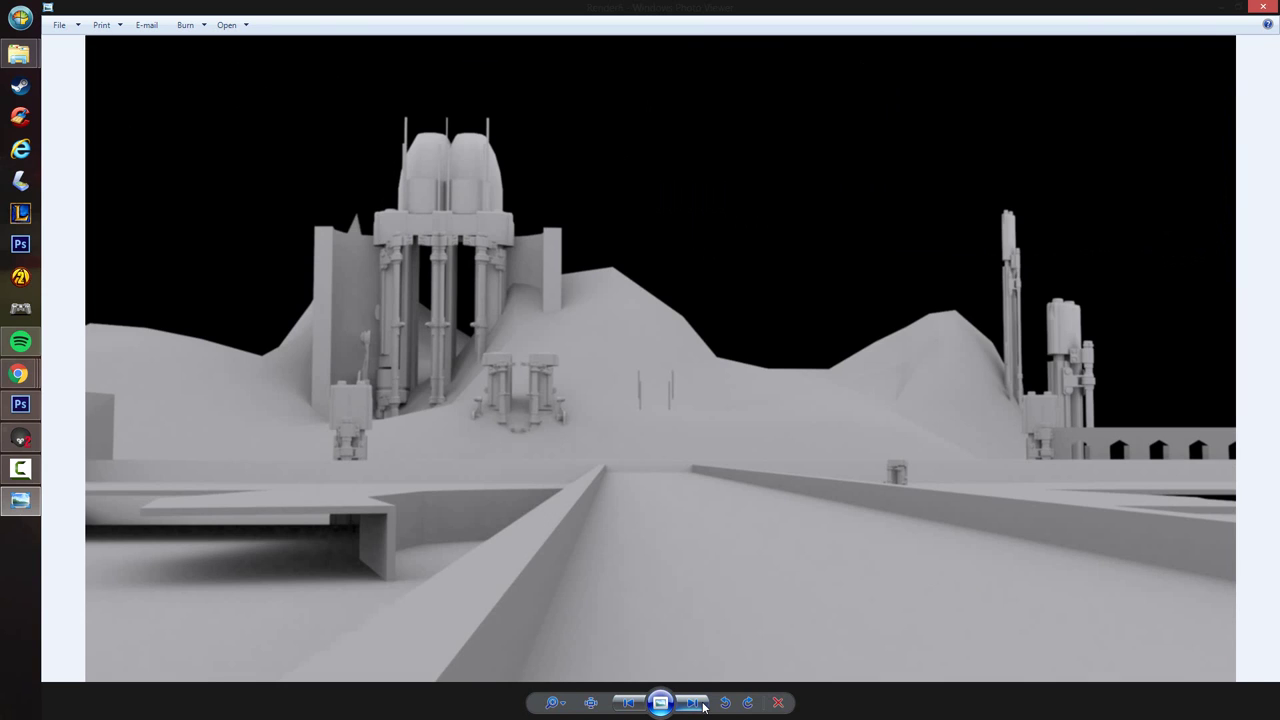
pyautogui.click(704, 706)
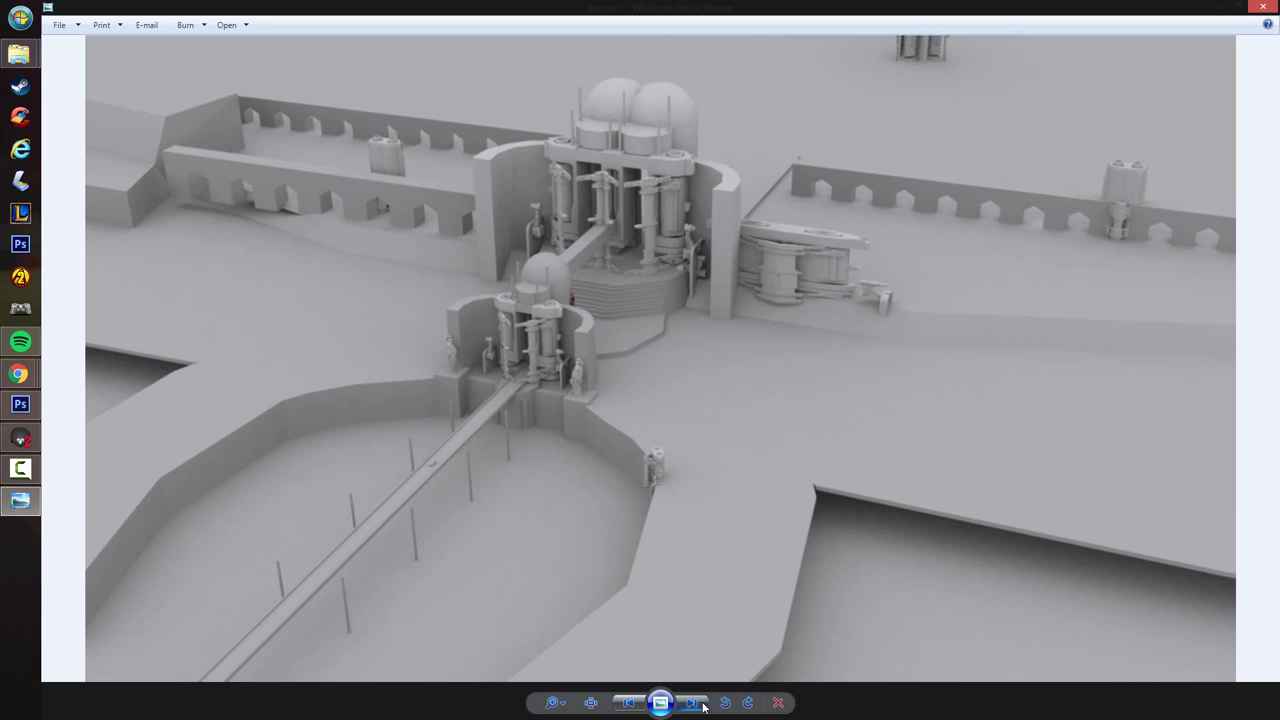
pyautogui.click(704, 706)
pyautogui.click(704, 706)
pyautogui.click(704, 706)
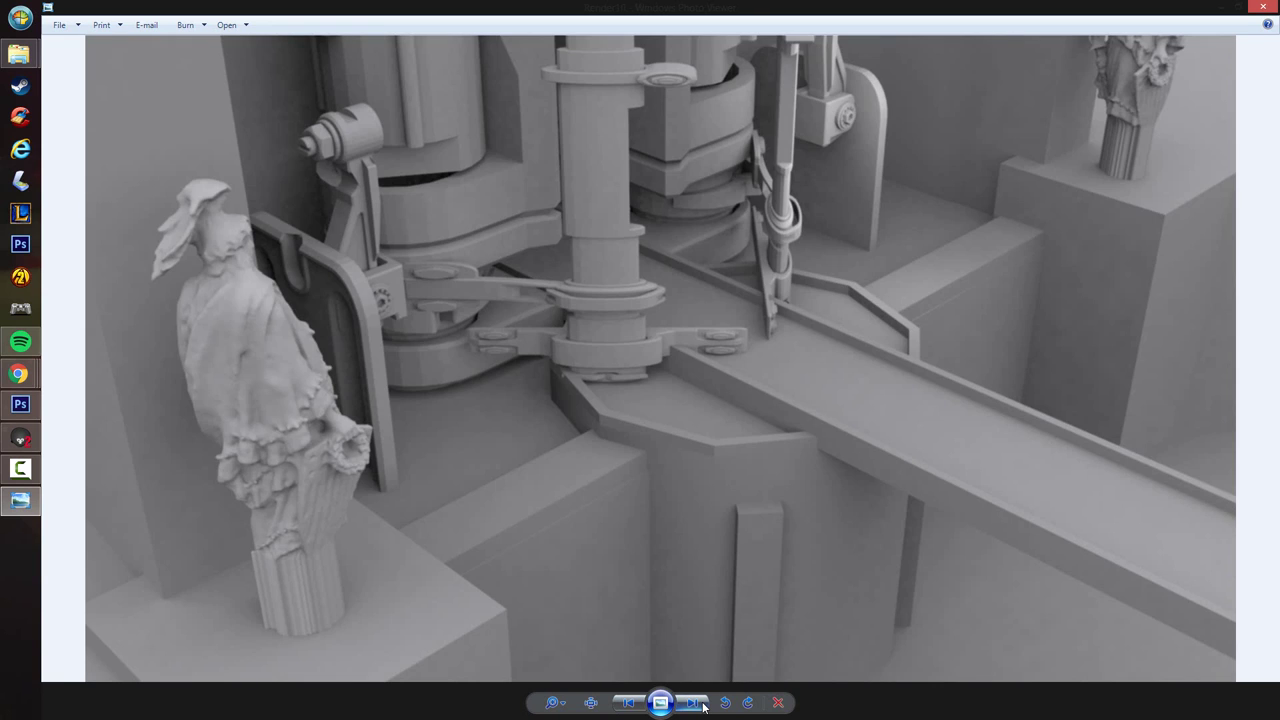
pyautogui.click(704, 706)
pyautogui.click(704, 706)
pyautogui.click(704, 706)
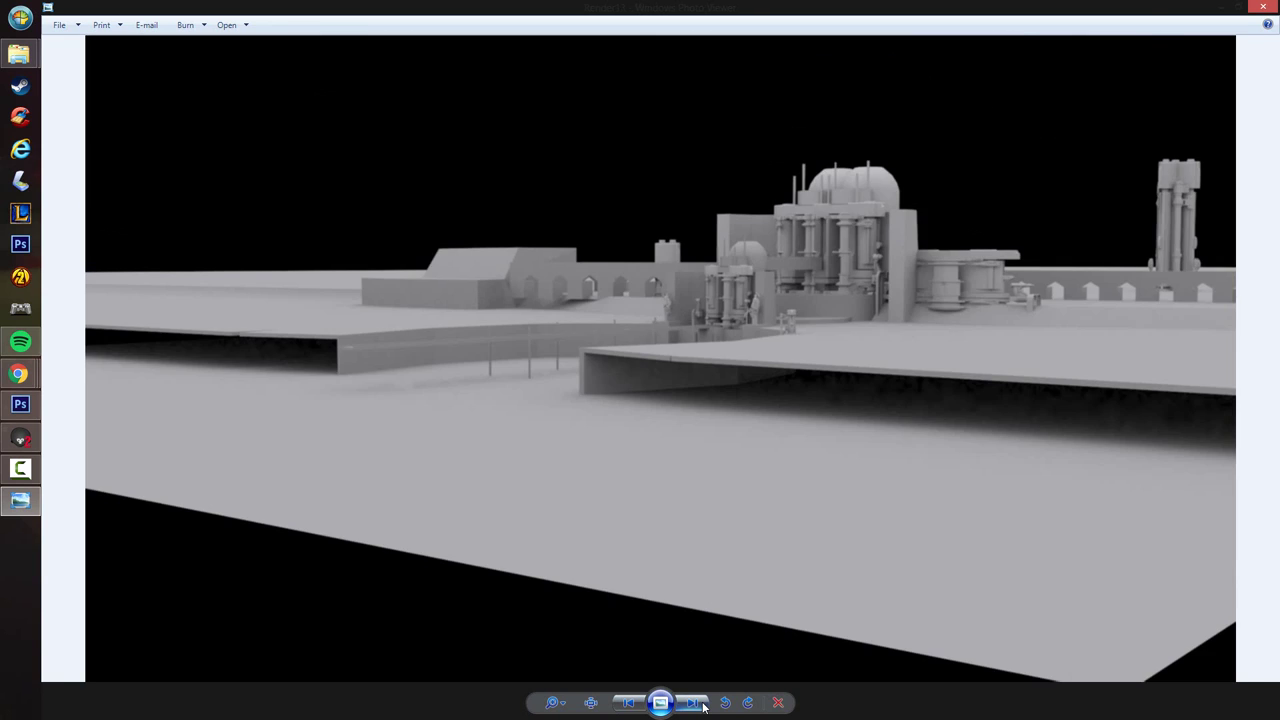
pyautogui.click(704, 706)
pyautogui.click(704, 706)
pyautogui.click(704, 706)
pyautogui.click(704, 706)
pyautogui.click(704, 706)
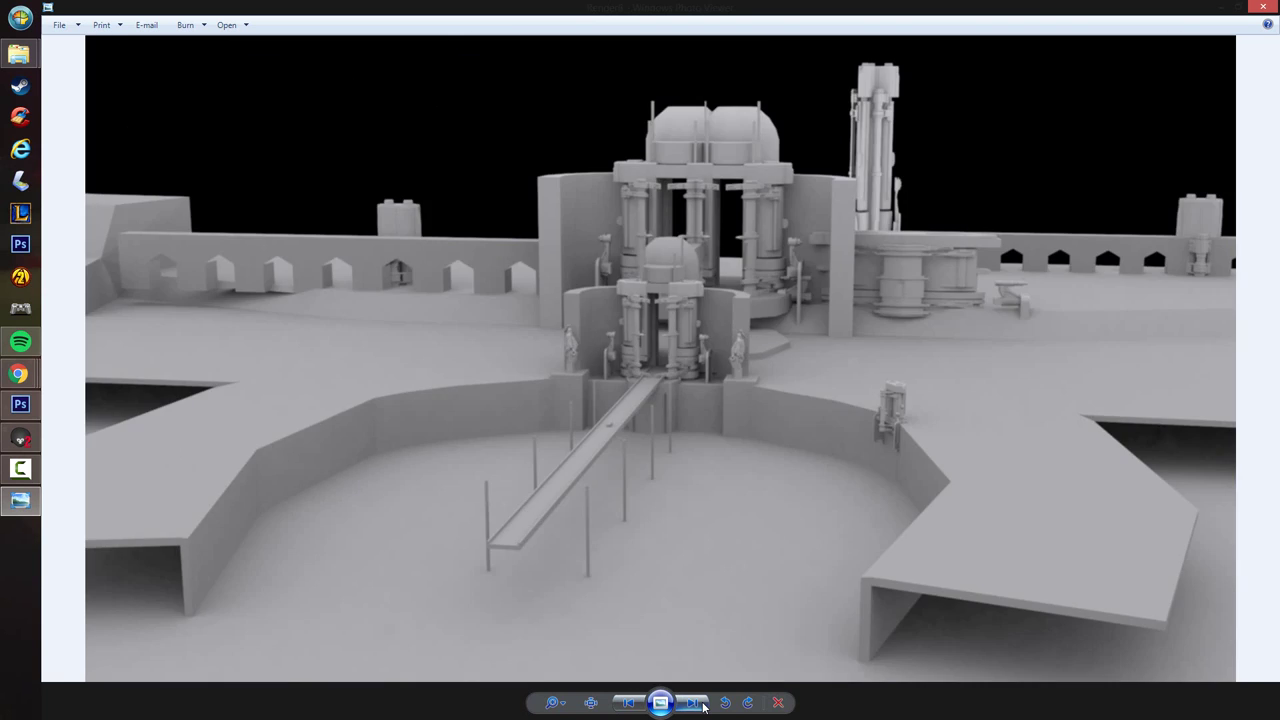
pyautogui.click(704, 706)
pyautogui.click(704, 706)
pyautogui.click(1263, 6)
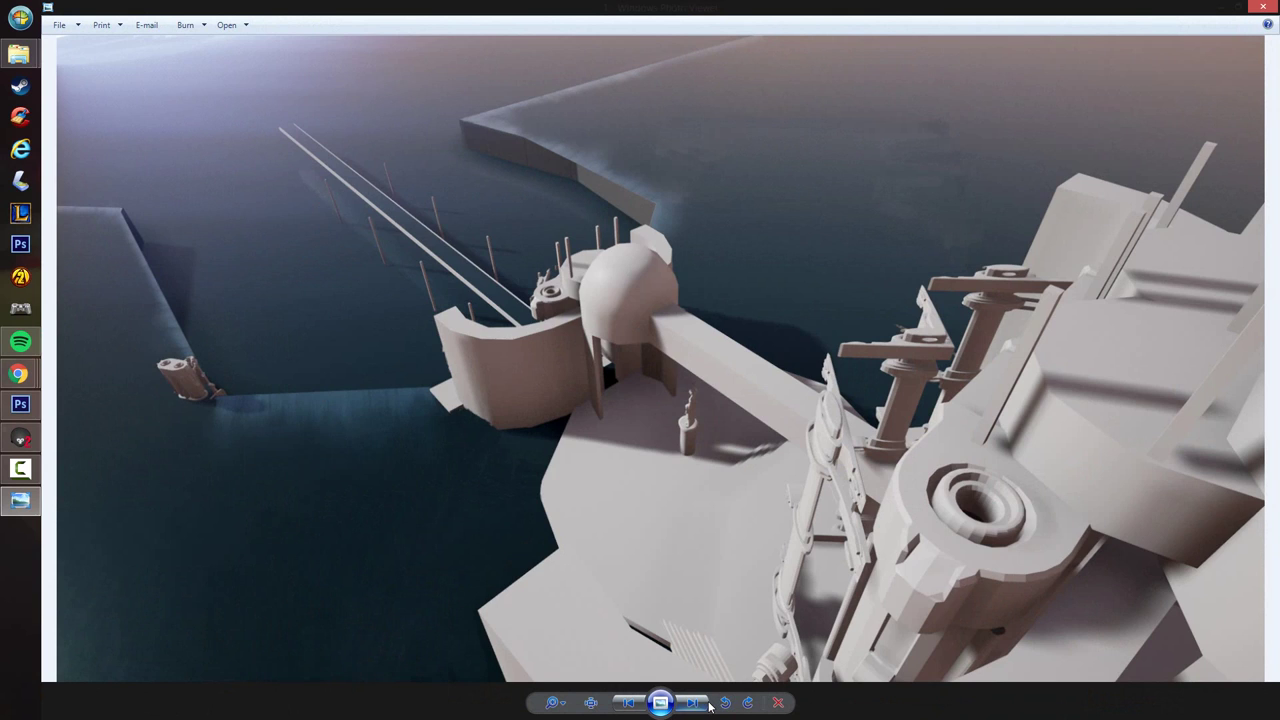
# - Look through the lit renders of the city on the water, up to the sheet of nine painted thumbnails
pyautogui.click(708, 703)
pyautogui.click(708, 703)
pyautogui.click(708, 703)
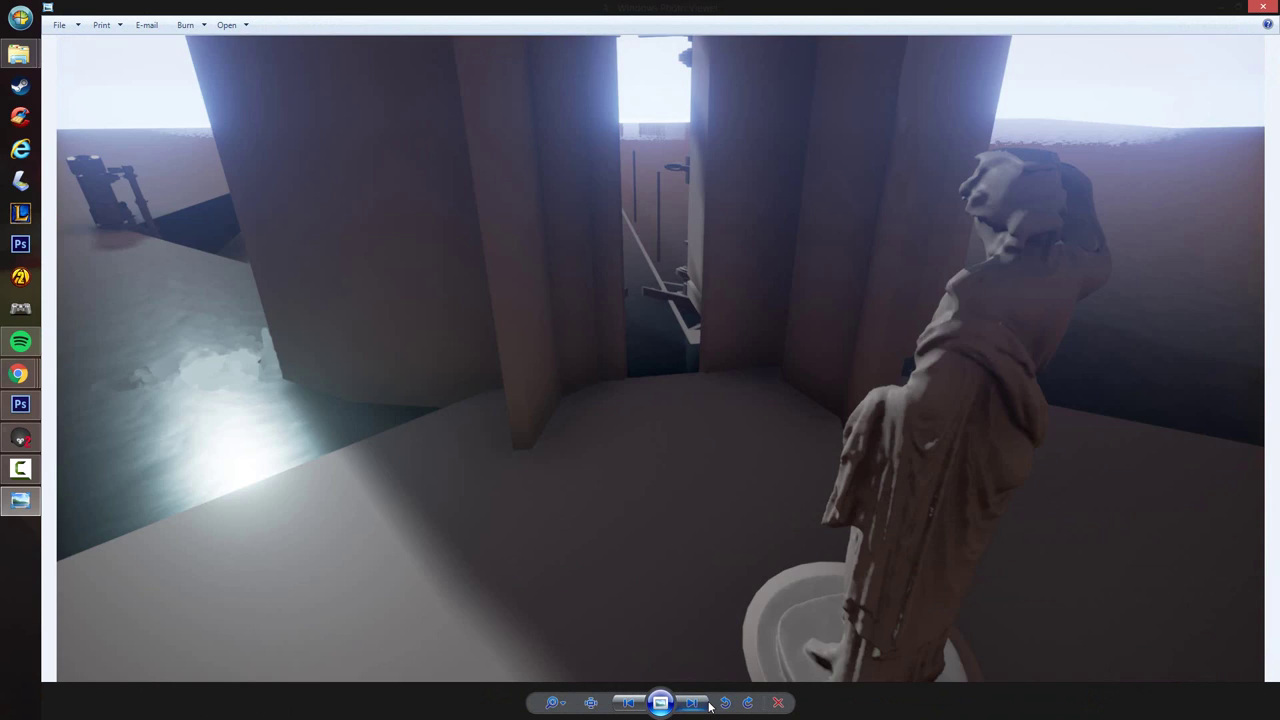
pyautogui.click(708, 703)
pyautogui.click(708, 703)
pyautogui.click(708, 703)
pyautogui.click(708, 703)
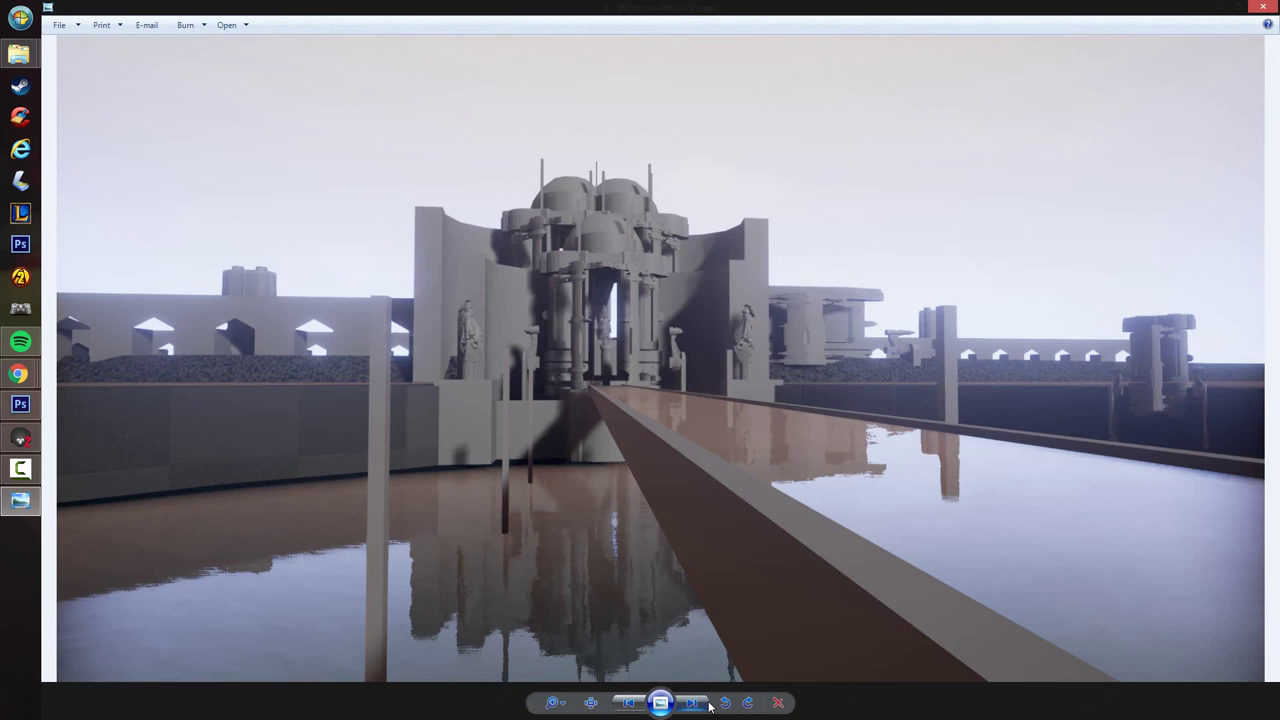
pyautogui.click(708, 703)
pyautogui.click(708, 703)
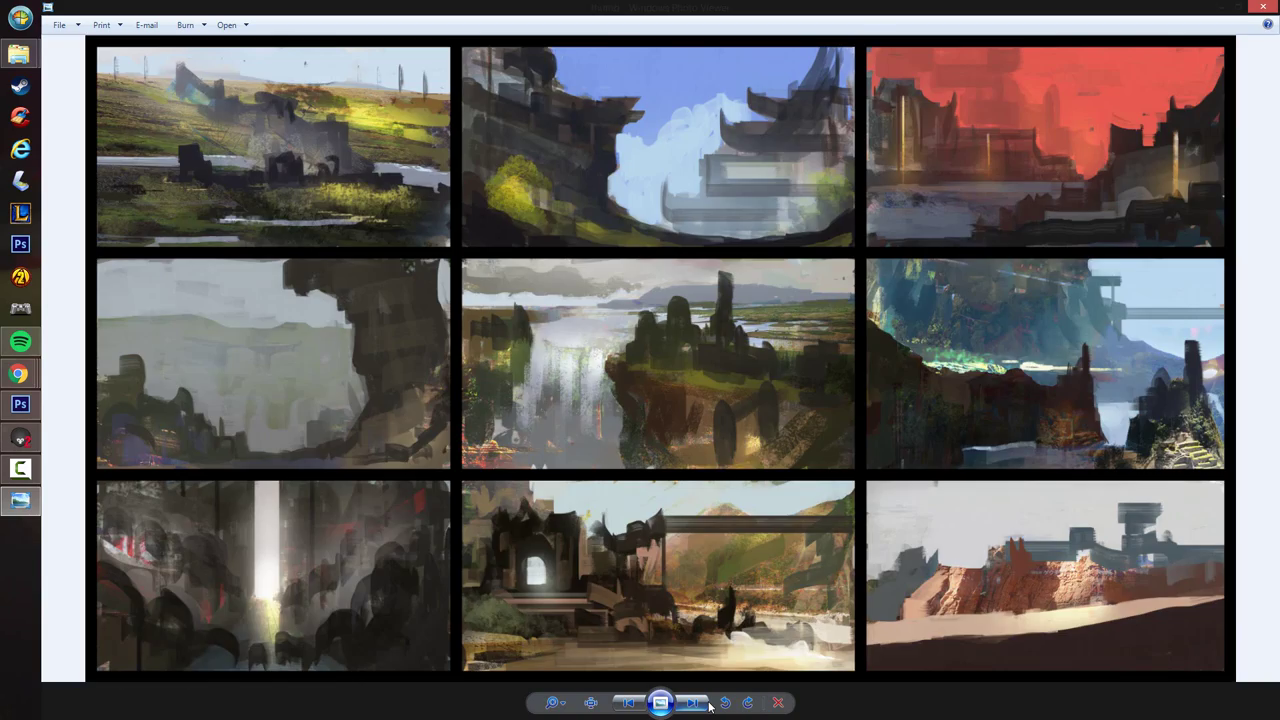
# - Continue through the images to examine the statue-flanked entrance in its daylight and dark, spotlit renders
pyautogui.click(708, 703)
pyautogui.click(708, 703)
pyautogui.click(708, 703)
pyautogui.click(708, 703)
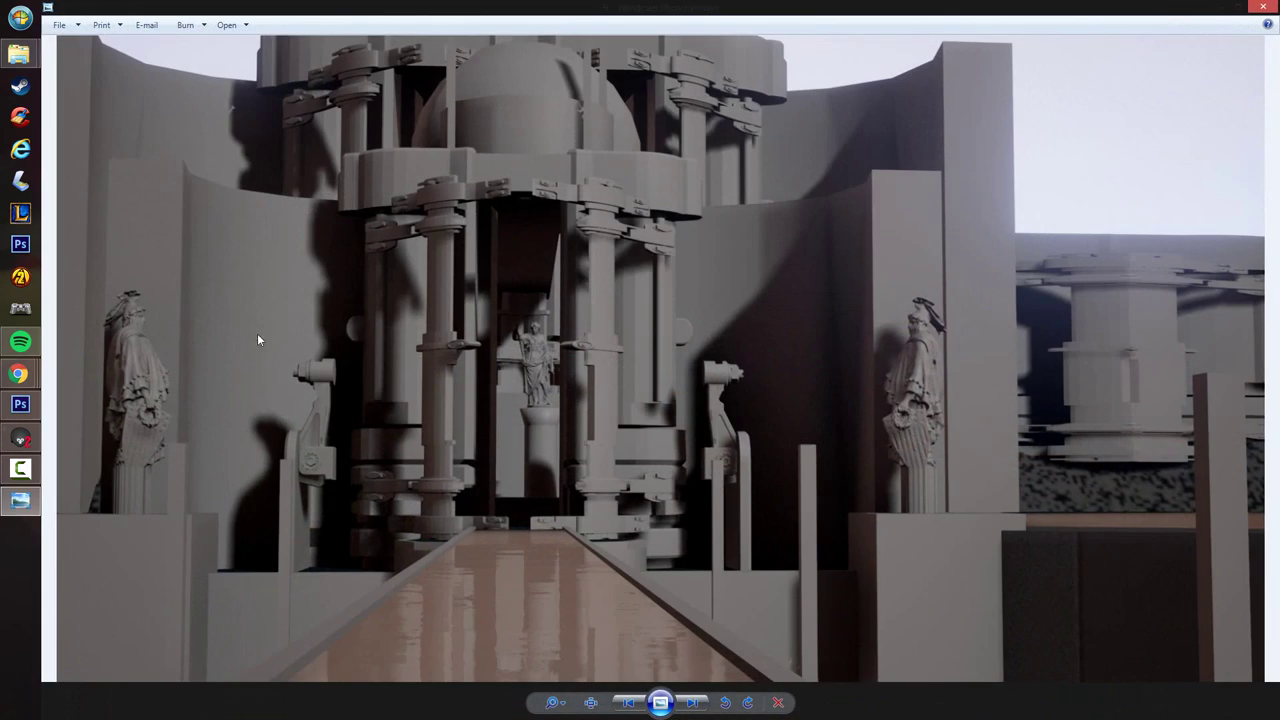
pyautogui.click(693, 709)
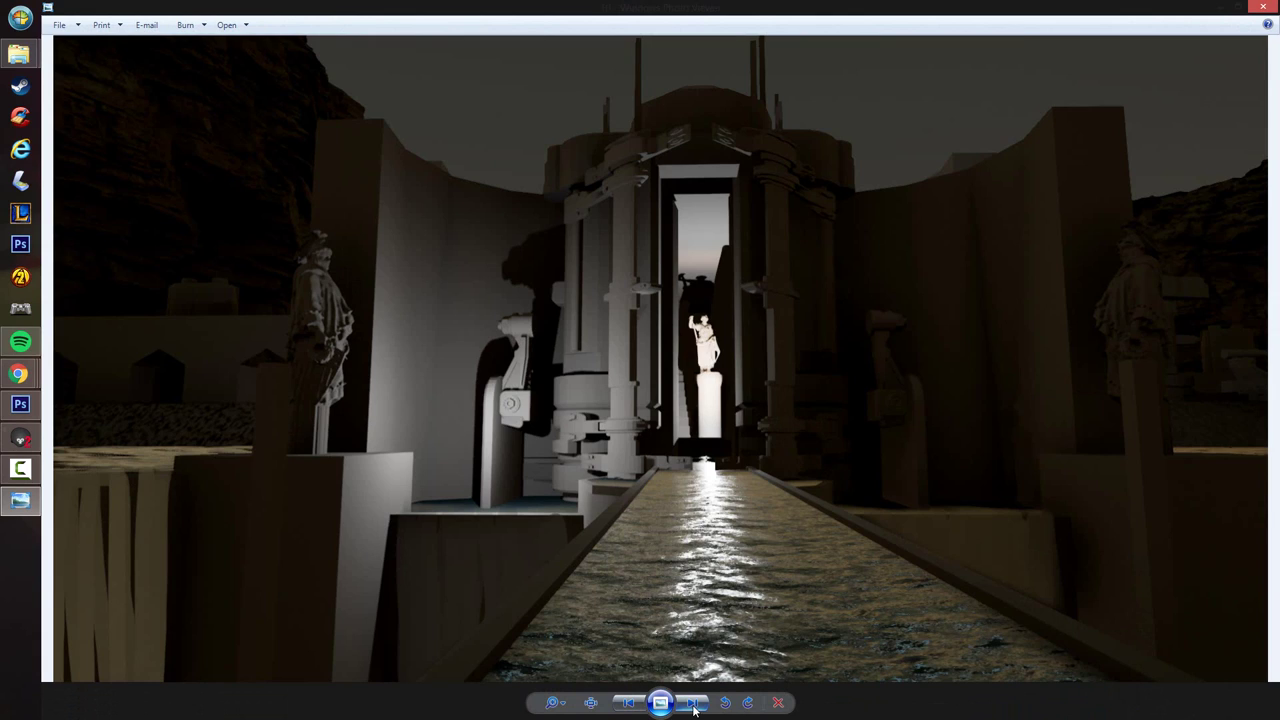
pyautogui.click(693, 709)
# - Step back through the previous images, then revisit the grey renders from the overhead city view to the pillars with the red statue
pyautogui.click(618, 710)
pyautogui.click(618, 708)
pyautogui.scroll(5, 420, 466)
pyautogui.scroll(-5, 352, 229)
pyautogui.click(703, 707)
pyautogui.click(703, 707)
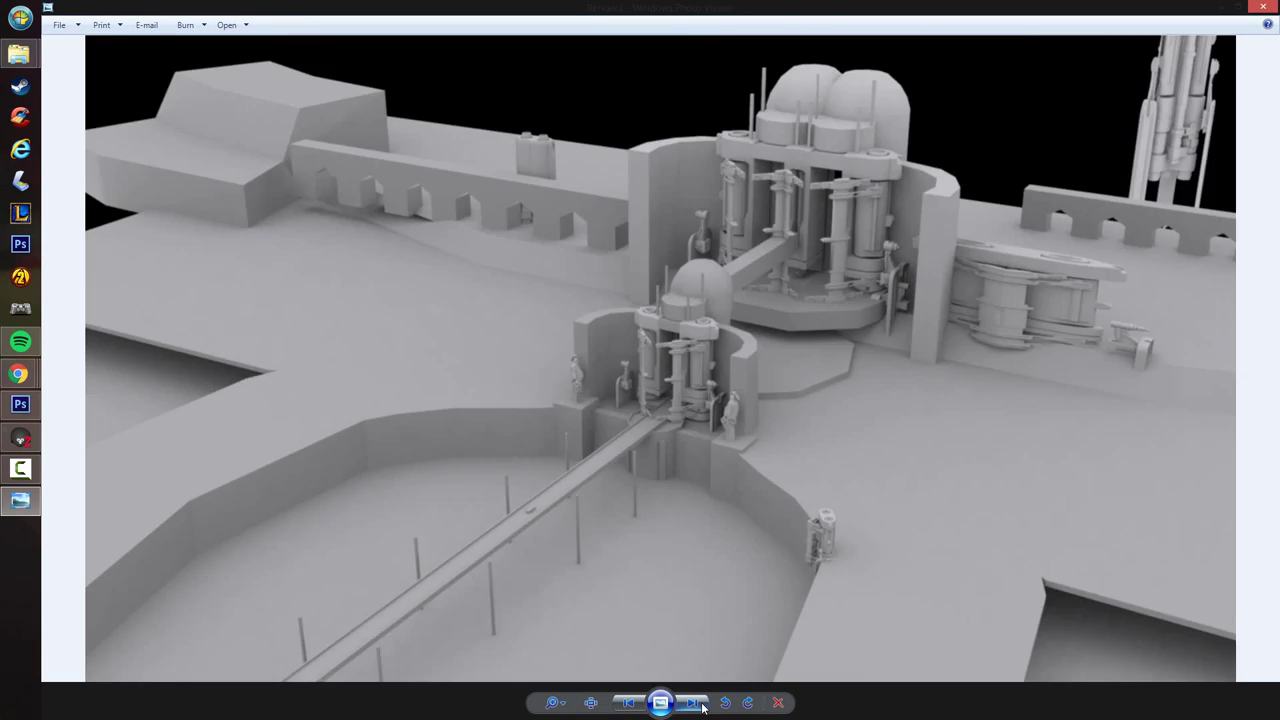
pyautogui.click(703, 707)
pyautogui.click(703, 707)
pyautogui.click(703, 707)
pyautogui.click(703, 707)
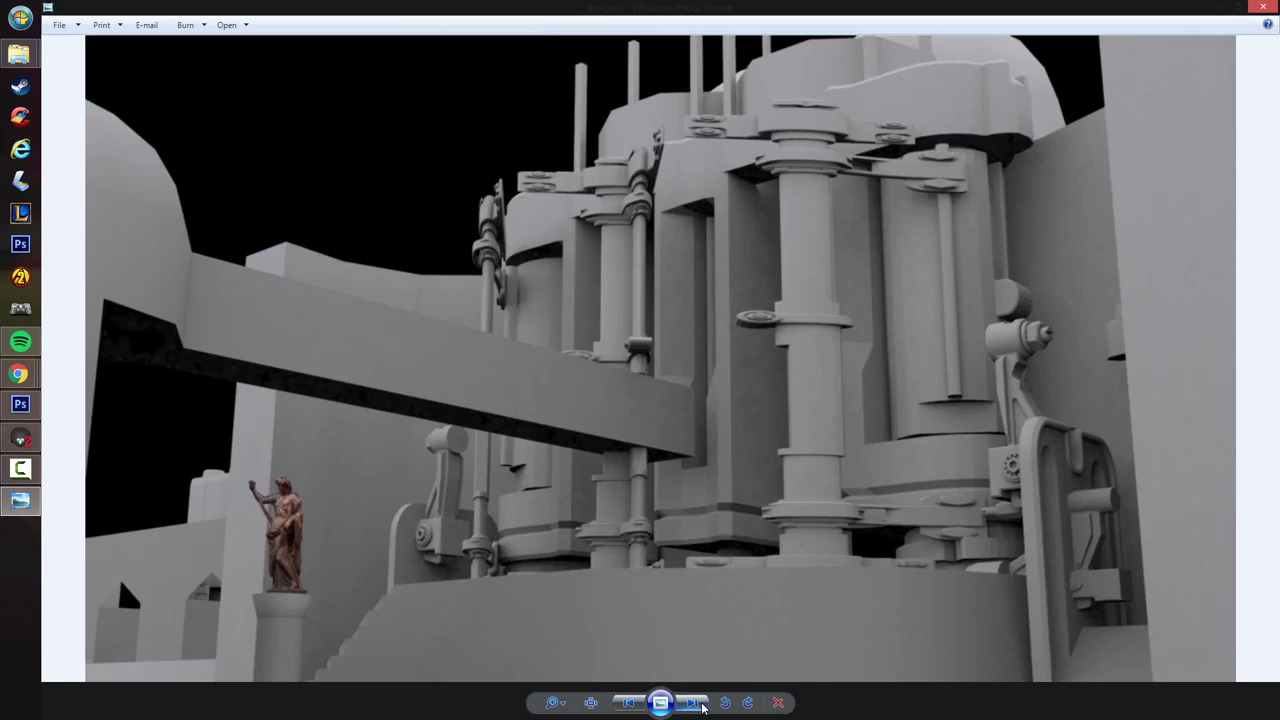
# - Move past the remaining grey renders to the painted concepts and view the painting of the cliffside castle and sailing ship
pyautogui.click(703, 707)
pyautogui.click(703, 707)
pyautogui.click(703, 707)
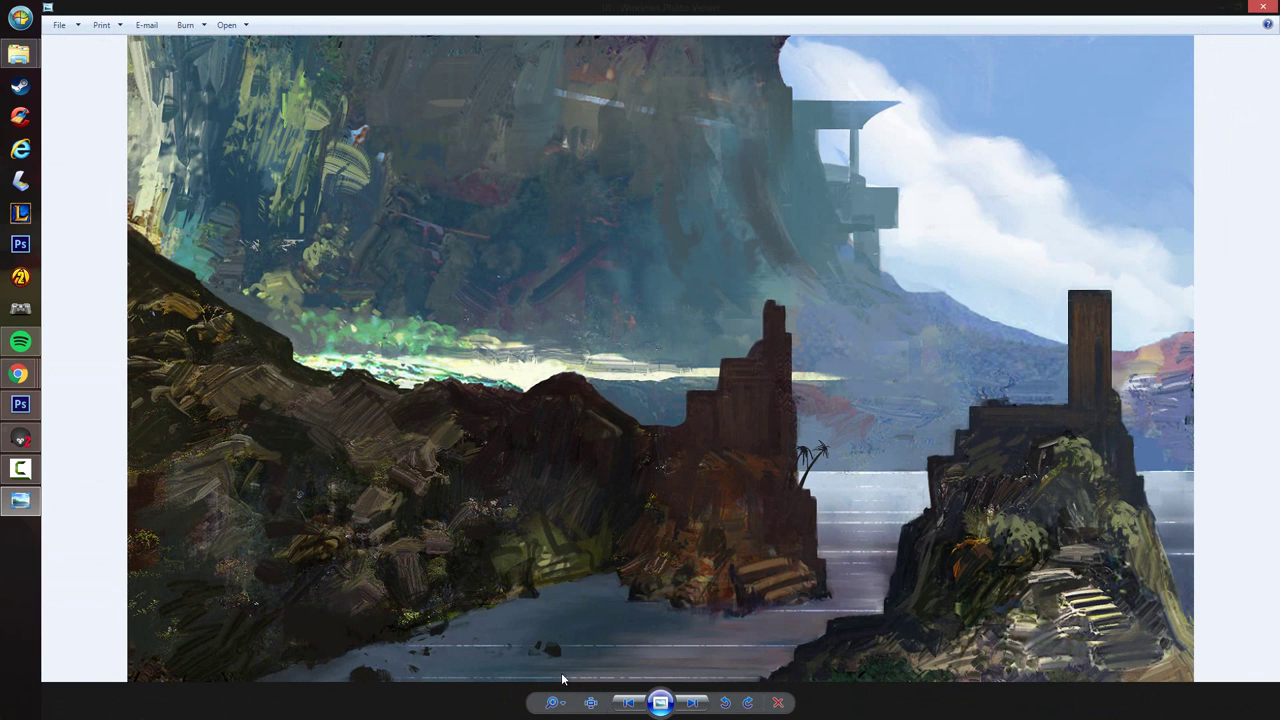
pyautogui.click(620, 705)
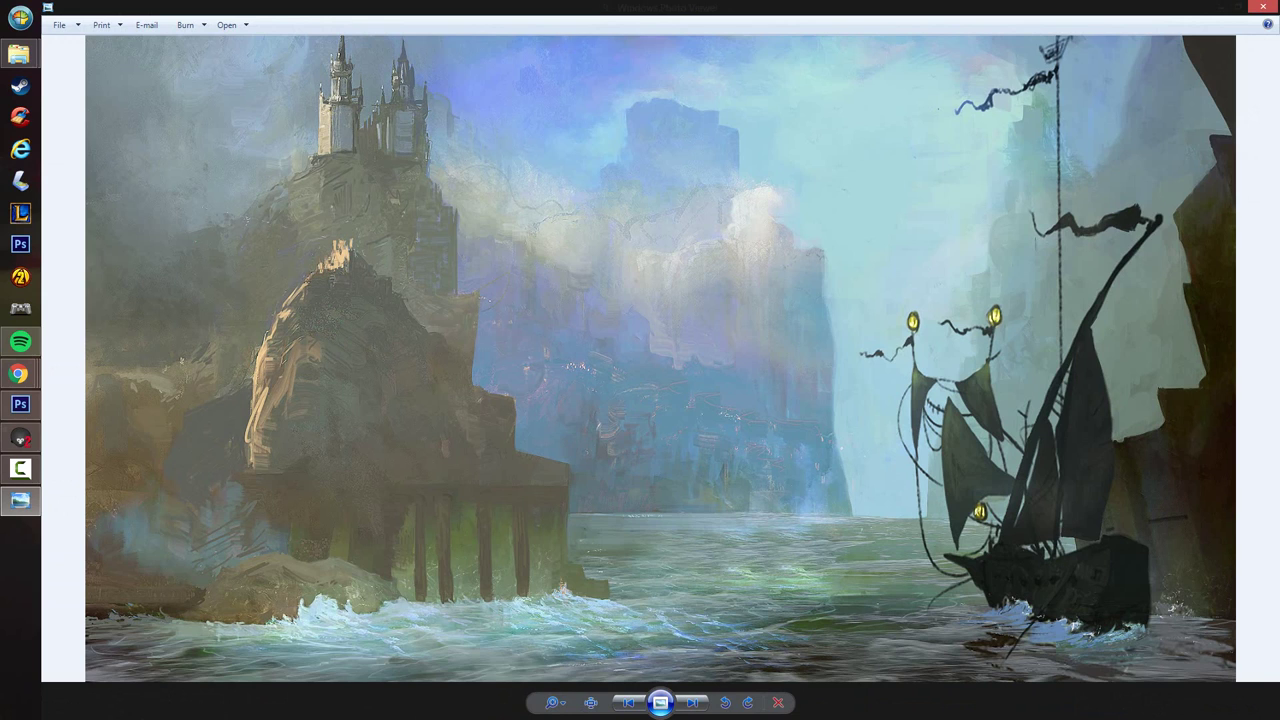
pyautogui.hotkey('alt', 'Tab')
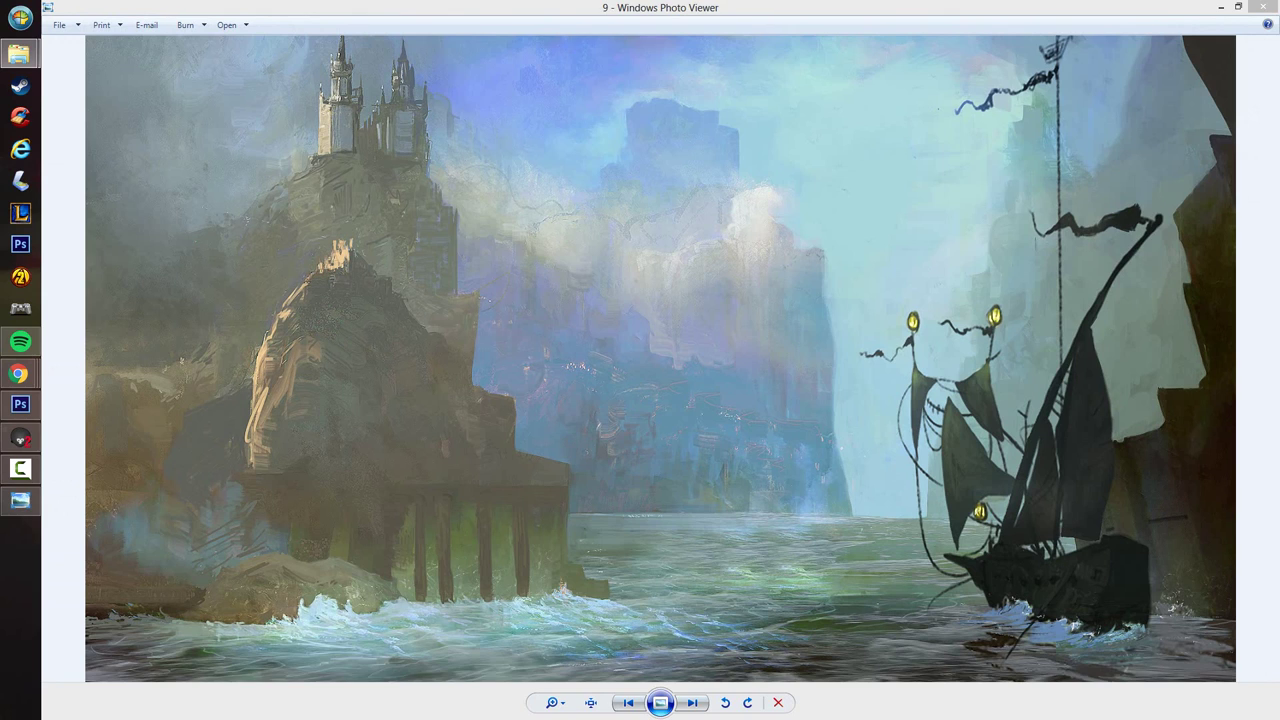
pyautogui.click(705, 346)
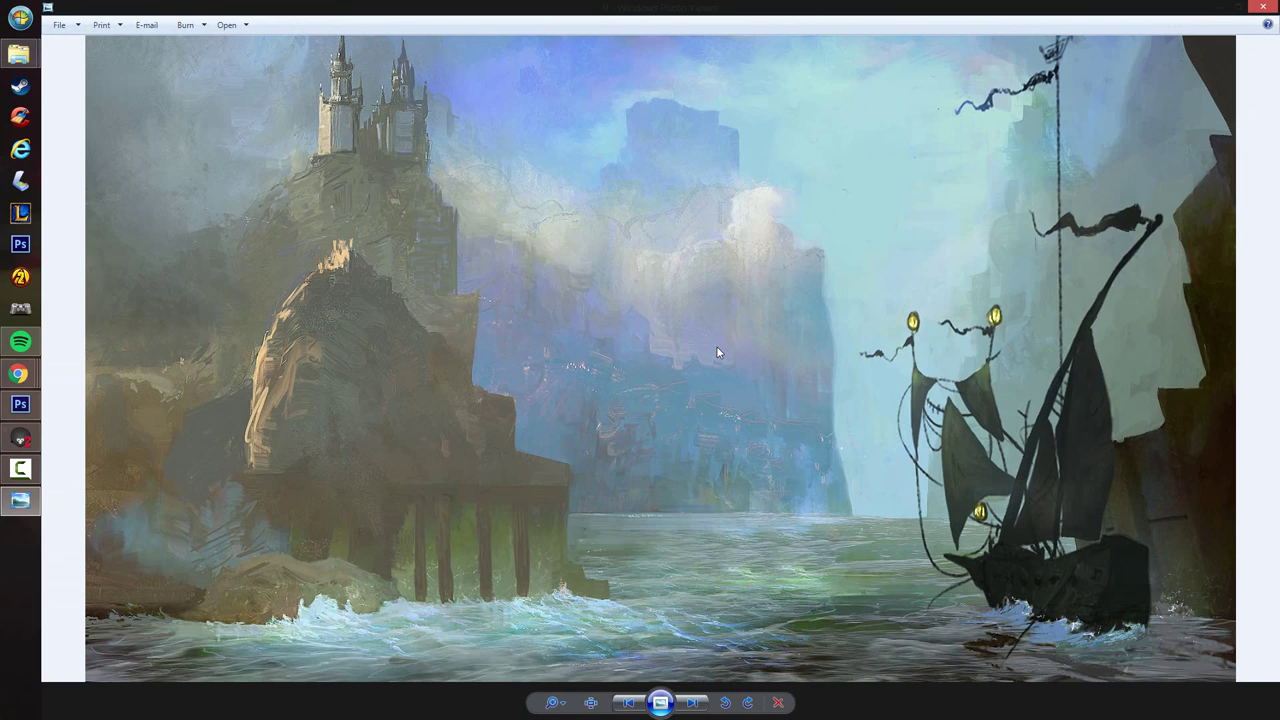
pyautogui.moveTo(1261, 8)
pyautogui.hotkey('alt', 'Tab')
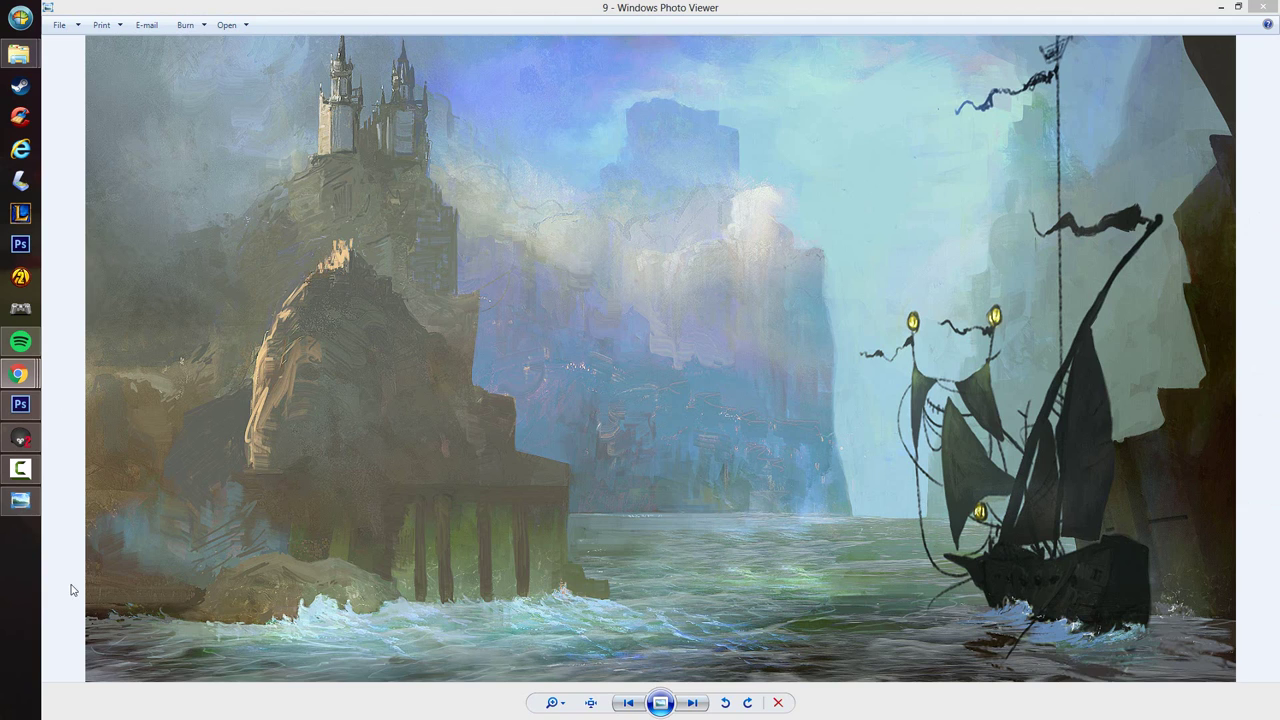
pyautogui.click(632, 383)
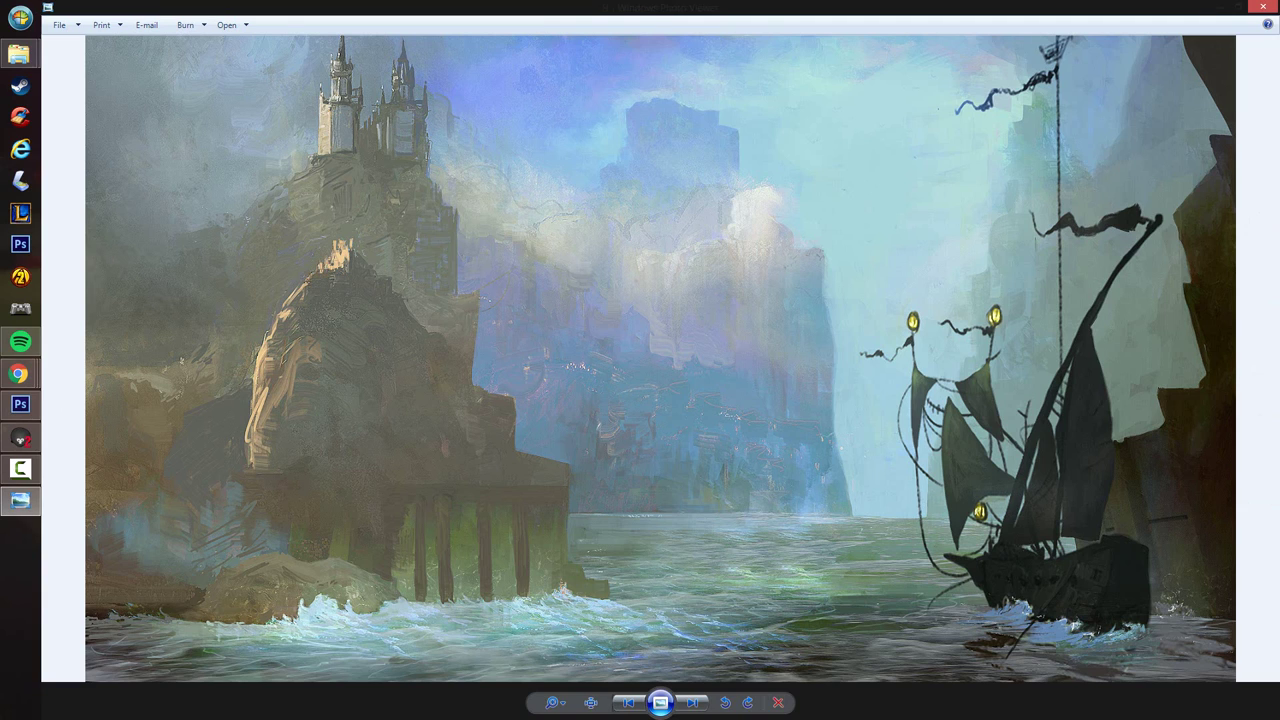
# - Switch to the ArtStation portfolio in Chrome, try loading the Potion Shop artwork's 3D viewer, and return to the gallery
pyautogui.hotkey('alt', 'Tab')
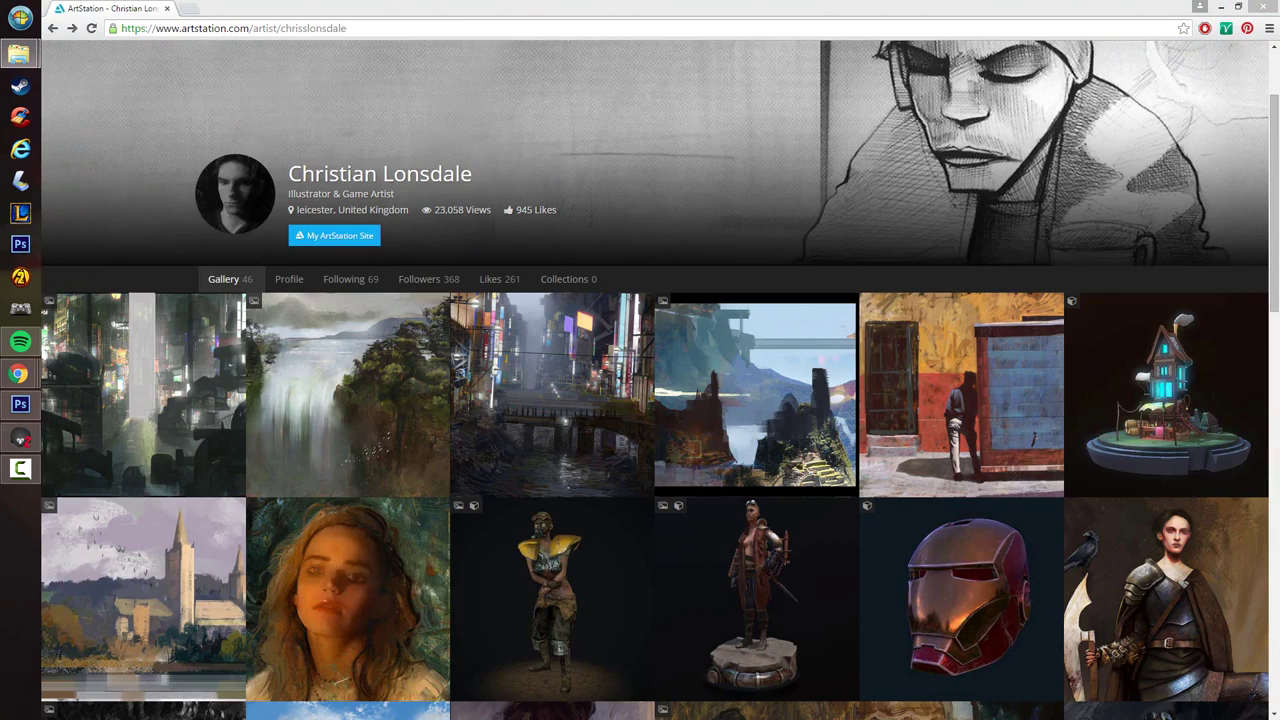
pyautogui.scroll(2, 471, 390)
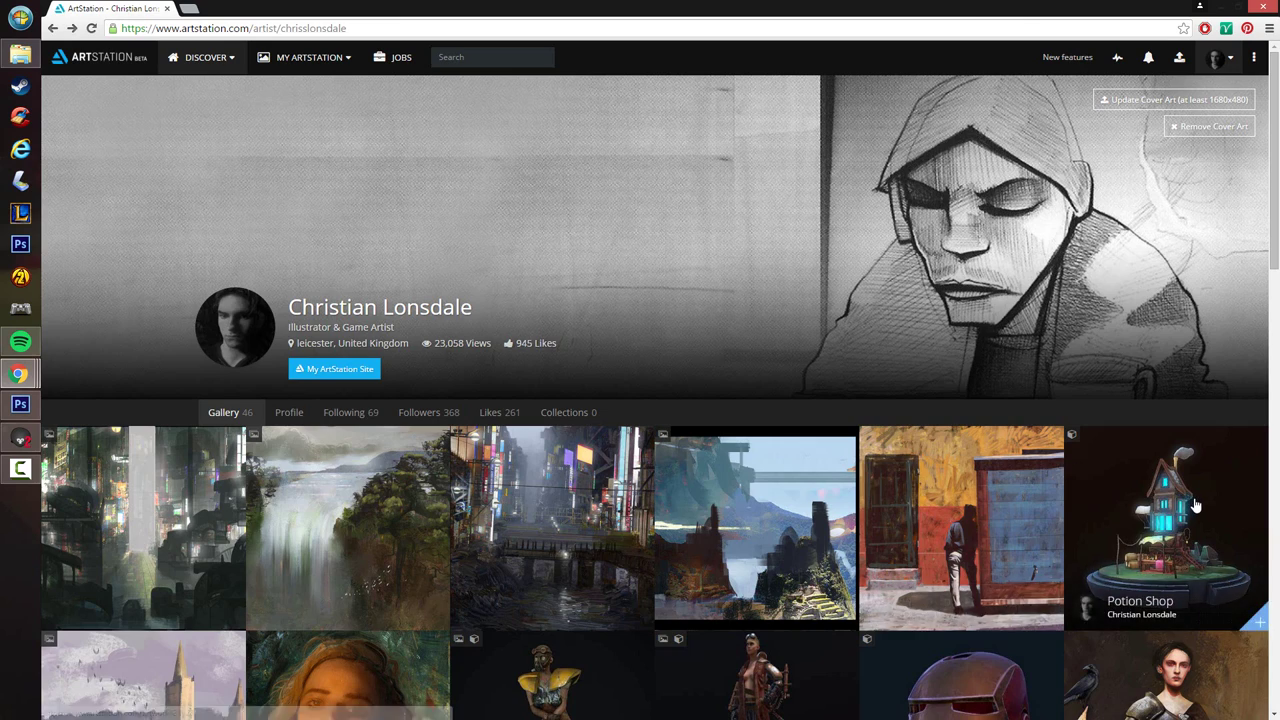
pyautogui.click(1165, 530)
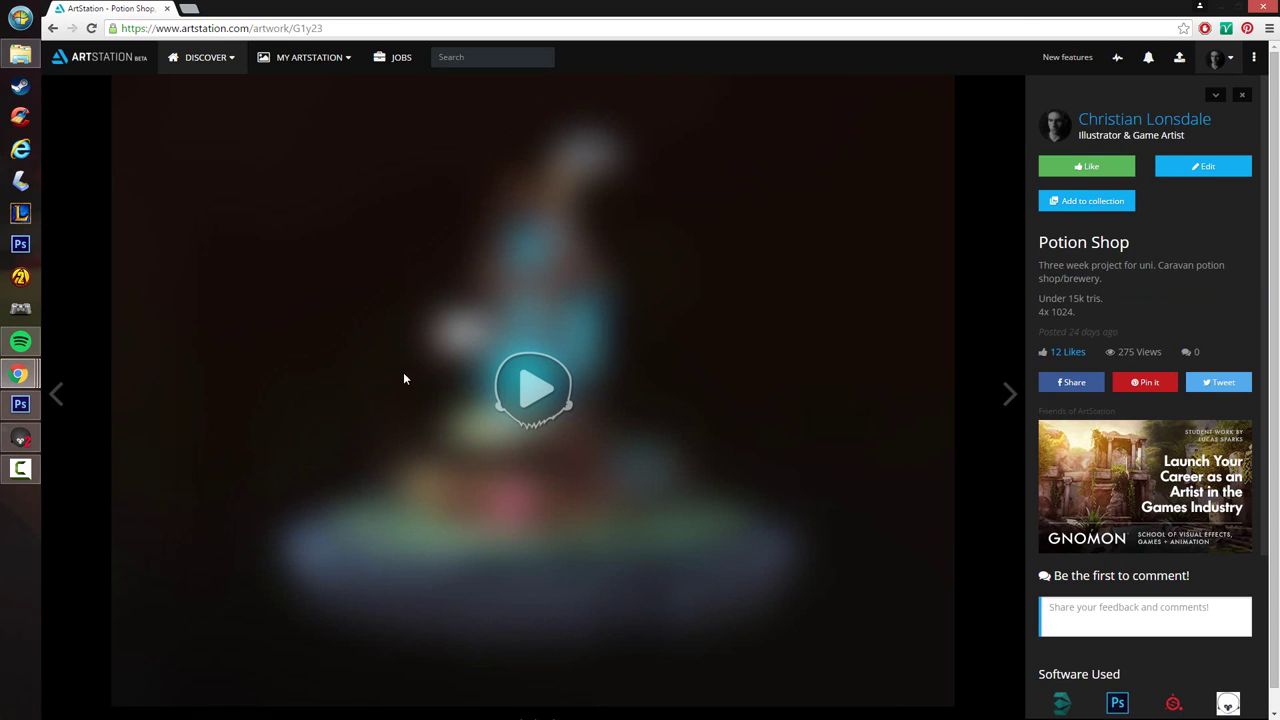
pyautogui.click(518, 388)
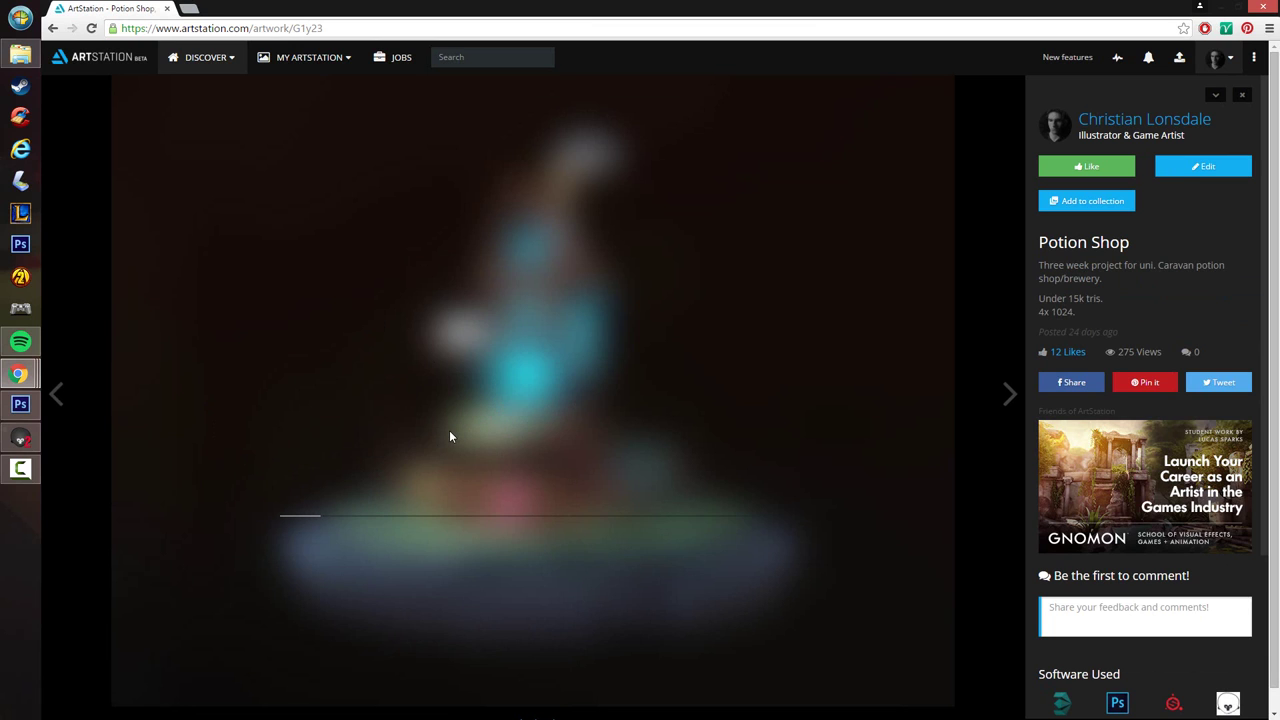
pyautogui.hotkey('alt', 'Left')
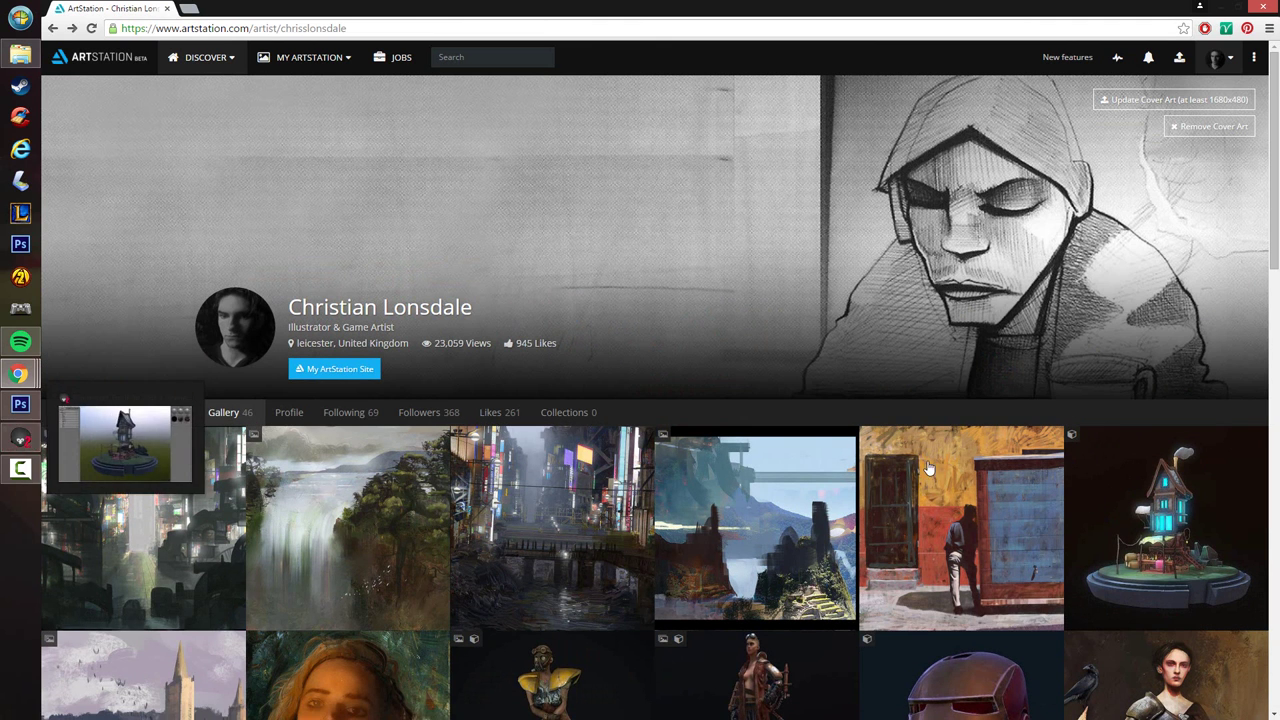
pyautogui.click(34, 443)
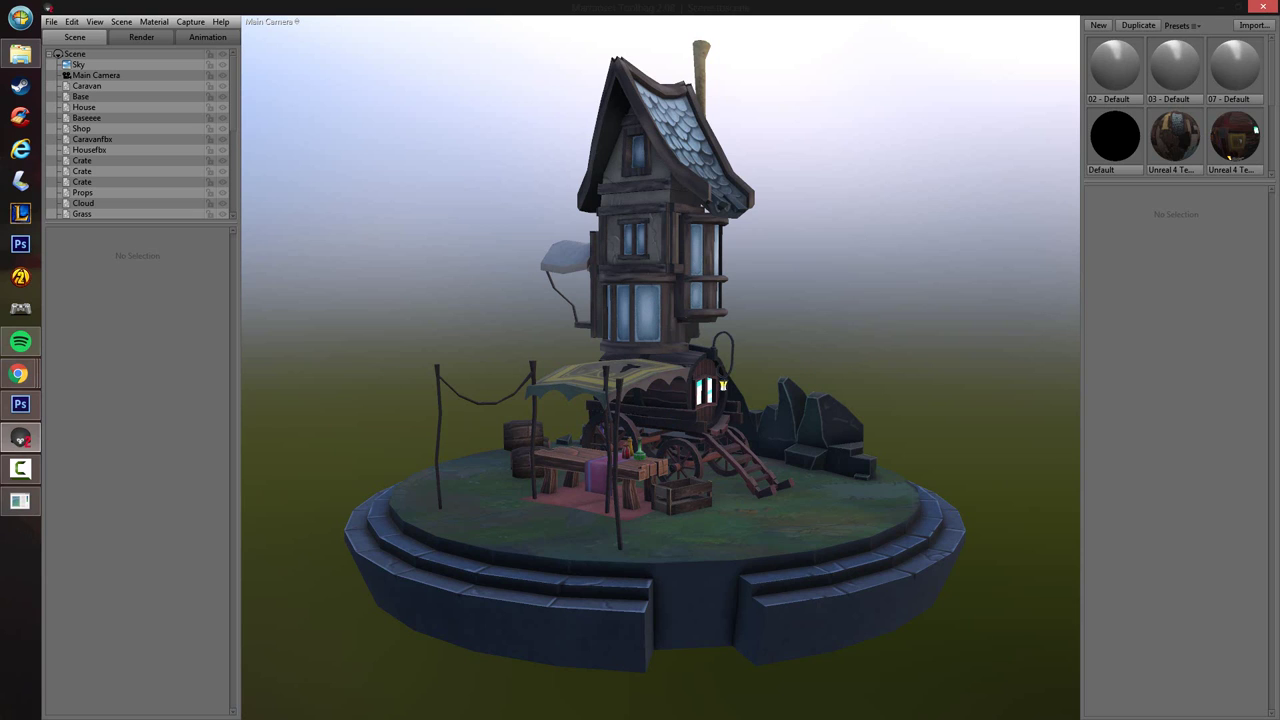
pyautogui.click(602, 428)
pyautogui.click(391, 291)
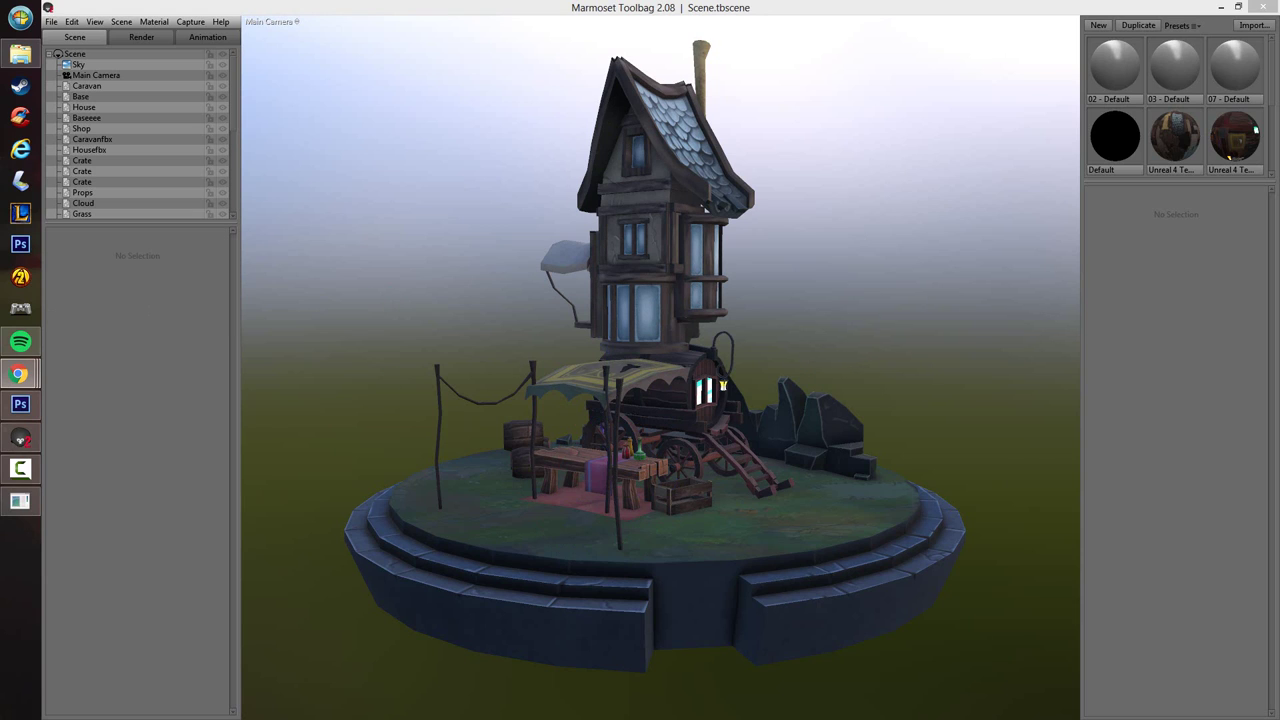
pyautogui.click(20, 374)
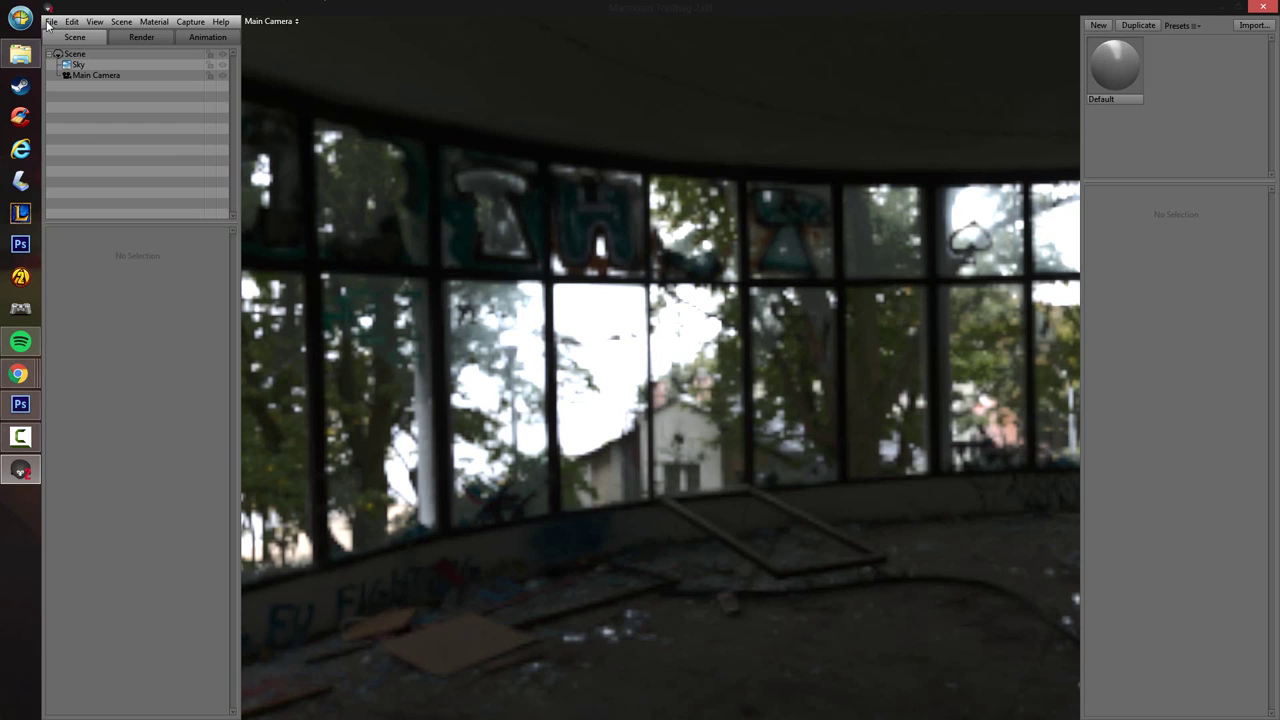
# - Open the recent potion shop scene in Marmoset Toolbag and examine the house's tiled roof up close from behind
pyautogui.click(50, 21)
pyautogui.moveTo(130, 60)
pyautogui.click(209, 59)
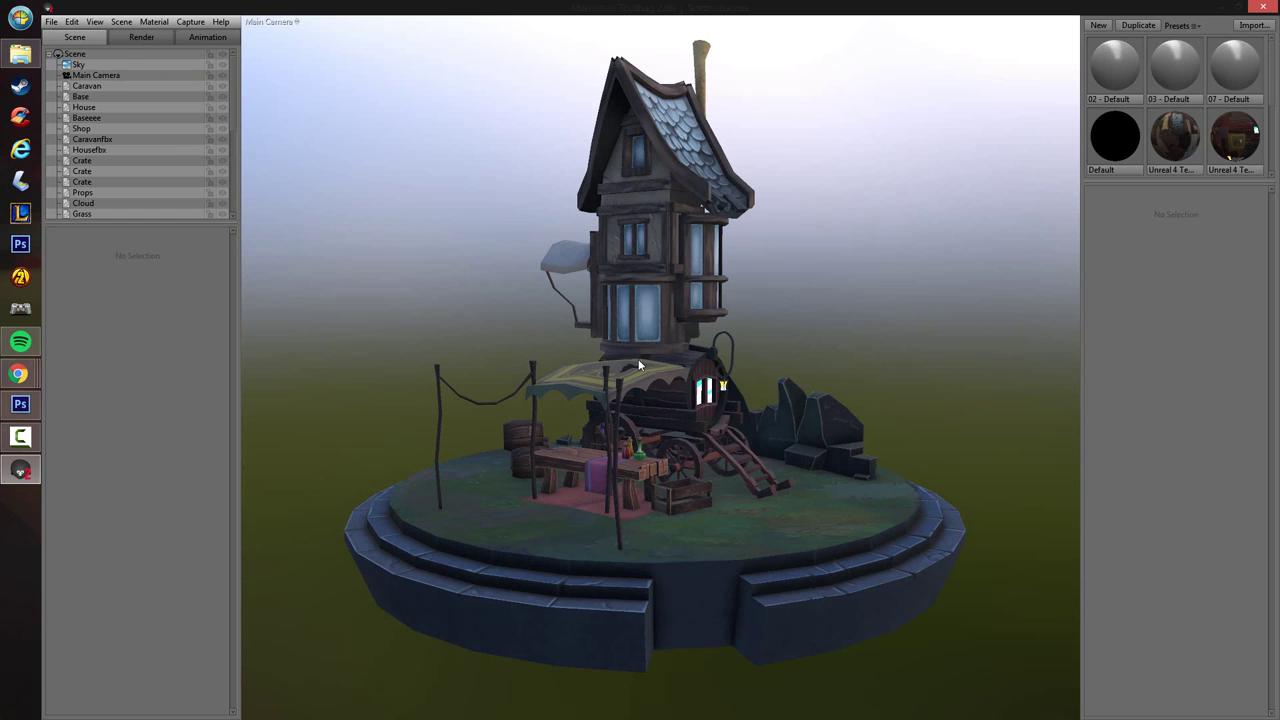
pyautogui.scroll(5, 660, 430)
pyautogui.moveTo(675, 484); pyautogui.dragTo(690, 367)
pyautogui.scroll(-3, 670, 345)
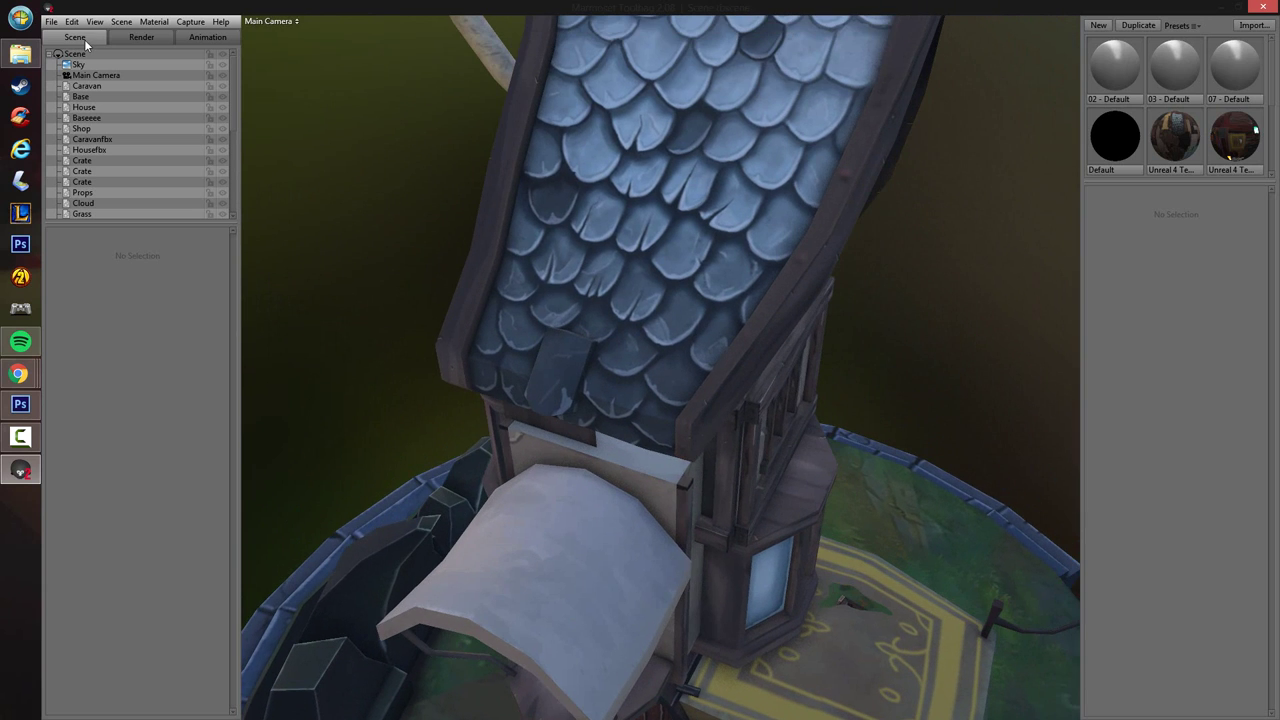
# - Change the scene's sky light to the Canada Glacier preset
pyautogui.click(80, 64)
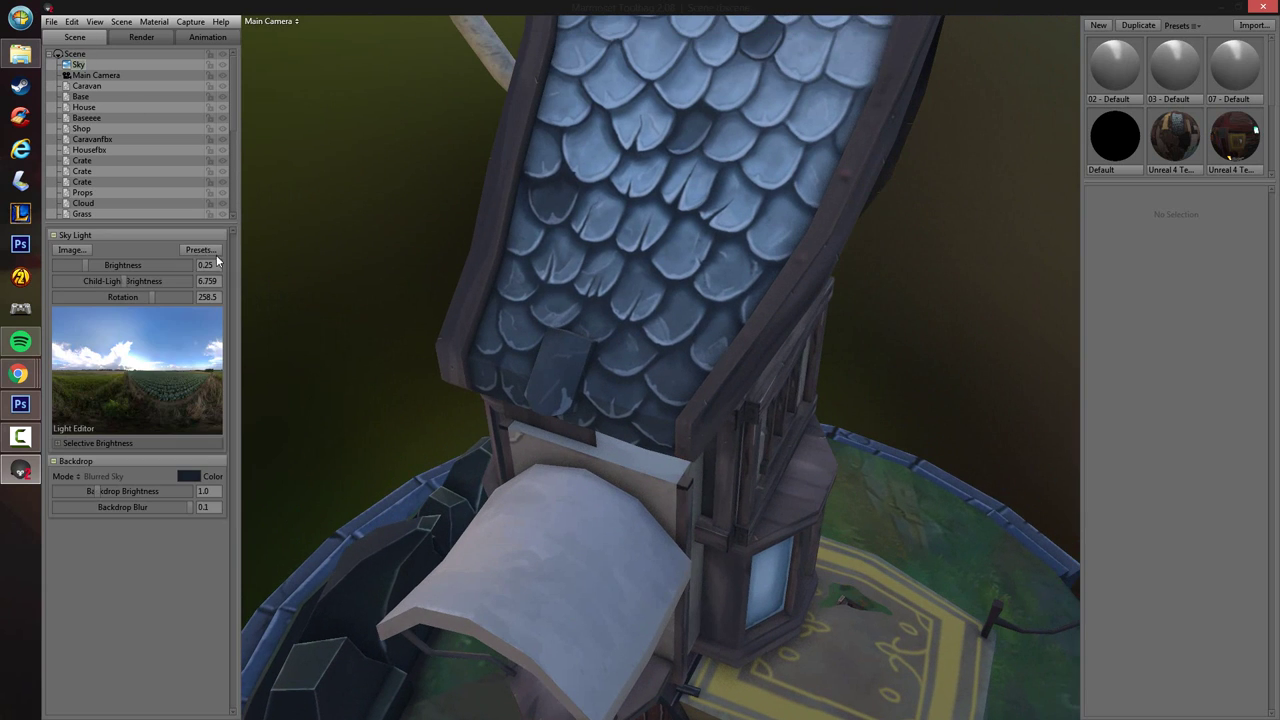
pyautogui.click(200, 249)
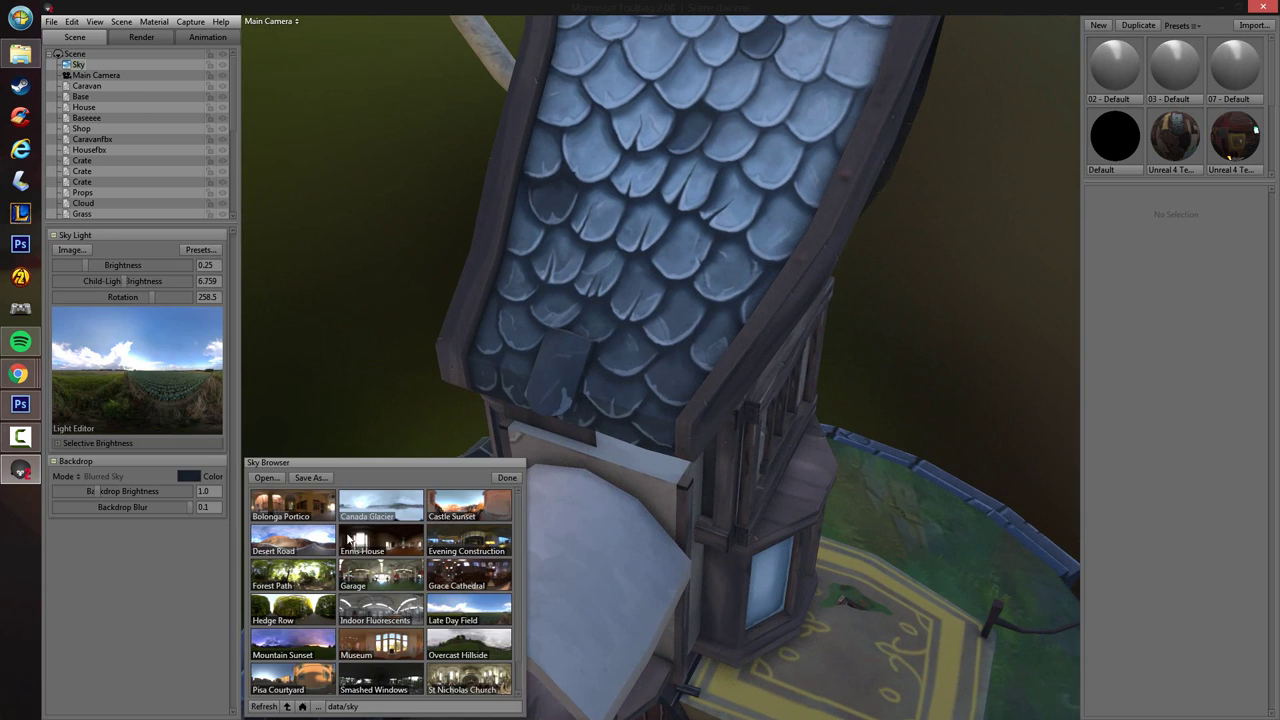
pyautogui.click(376, 502)
pyautogui.click(507, 477)
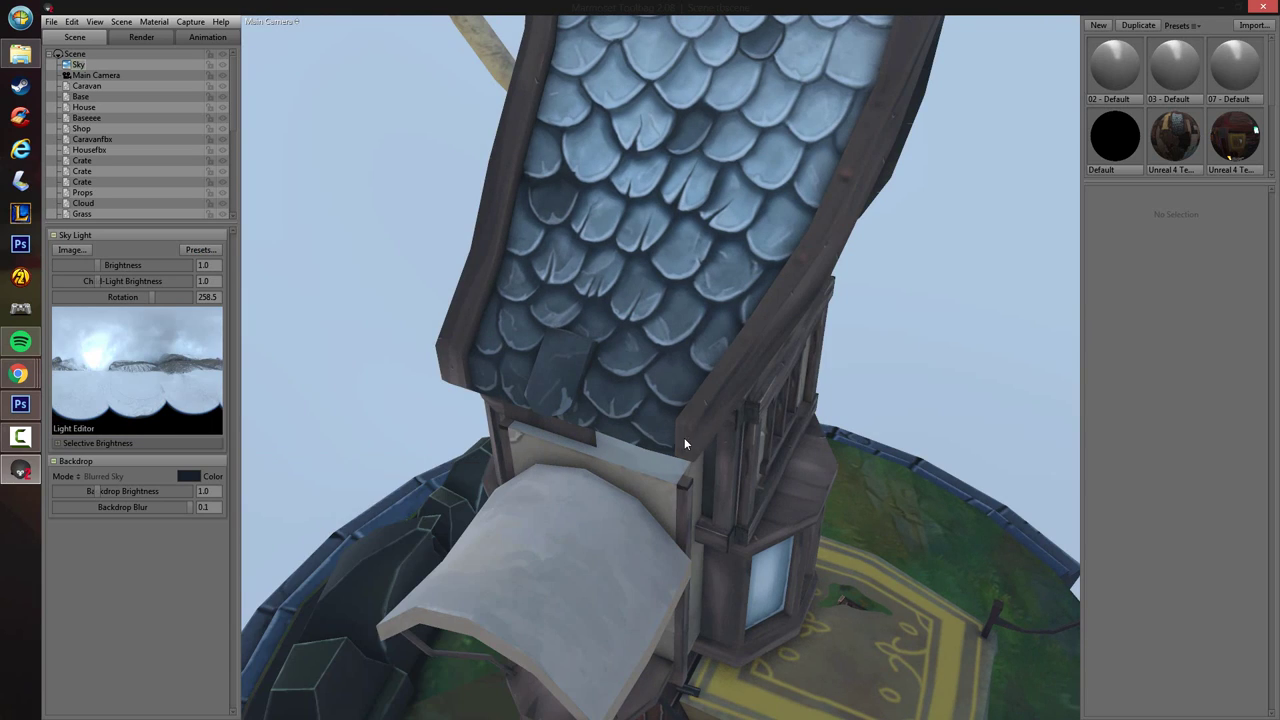
# - Examine the potion shop's barrels, caravan, stall and house front under the new lighting, and close Marmoset Toolbag
pyautogui.moveTo(684, 437); pyautogui.dragTo(867, 463)
pyautogui.scroll(-5, 662, 440)
pyautogui.moveTo(739, 368); pyautogui.dragTo(795, 356)
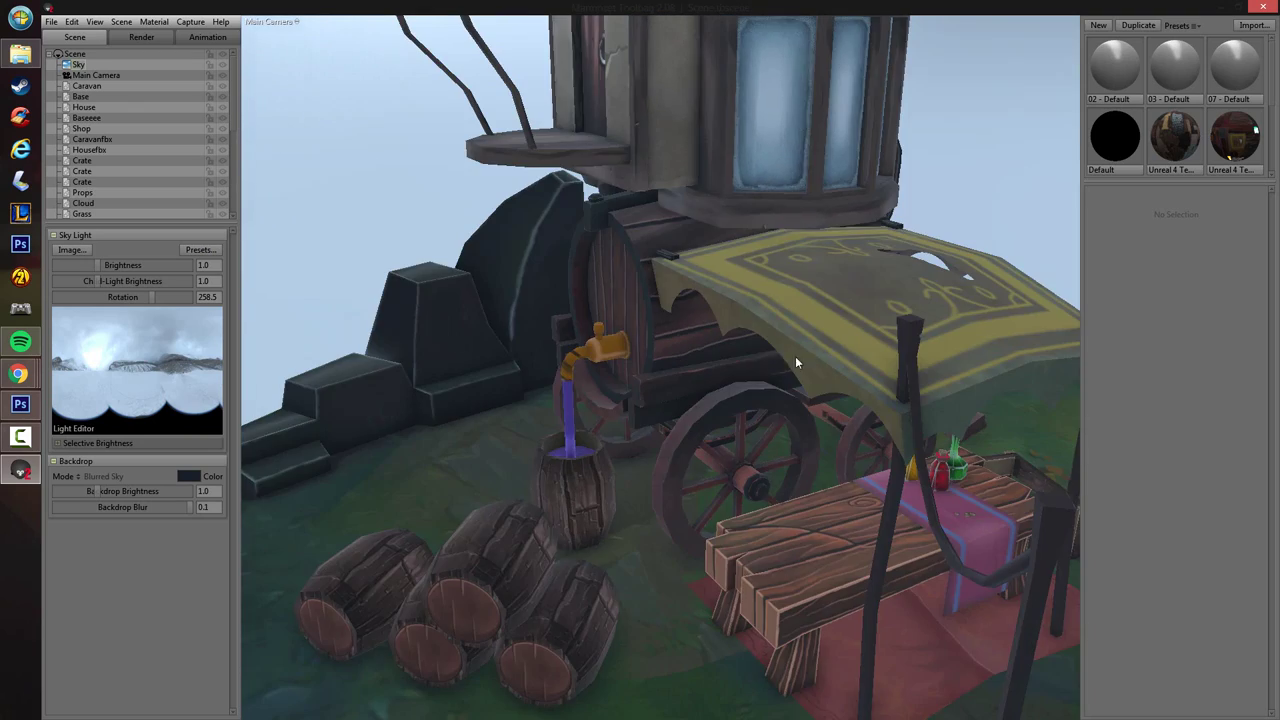
pyautogui.moveTo(680, 303); pyautogui.dragTo(592, 352)
pyautogui.scroll(3, 600, 380)
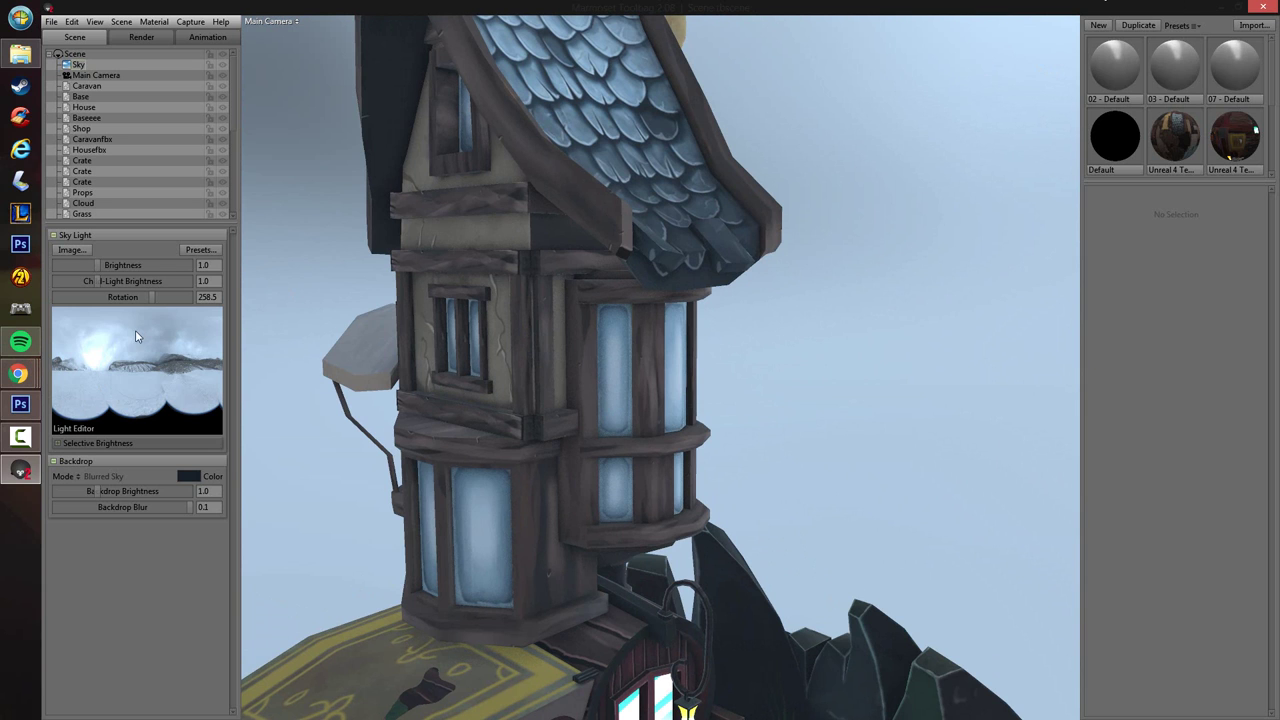
pyautogui.click(1263, 6)
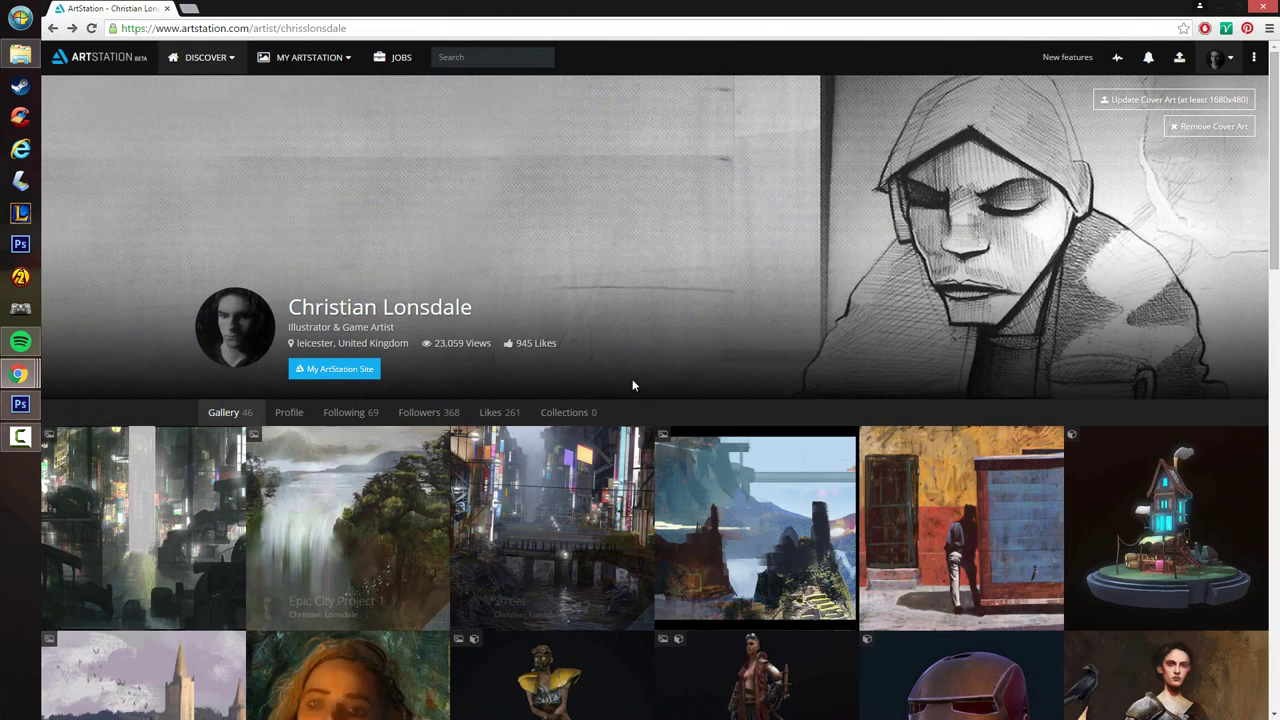
# - Load the Potion Shop artwork's 3D viewer on ArtStation and examine the canopy, barrels and lit windows up close
pyautogui.click(1118, 543)
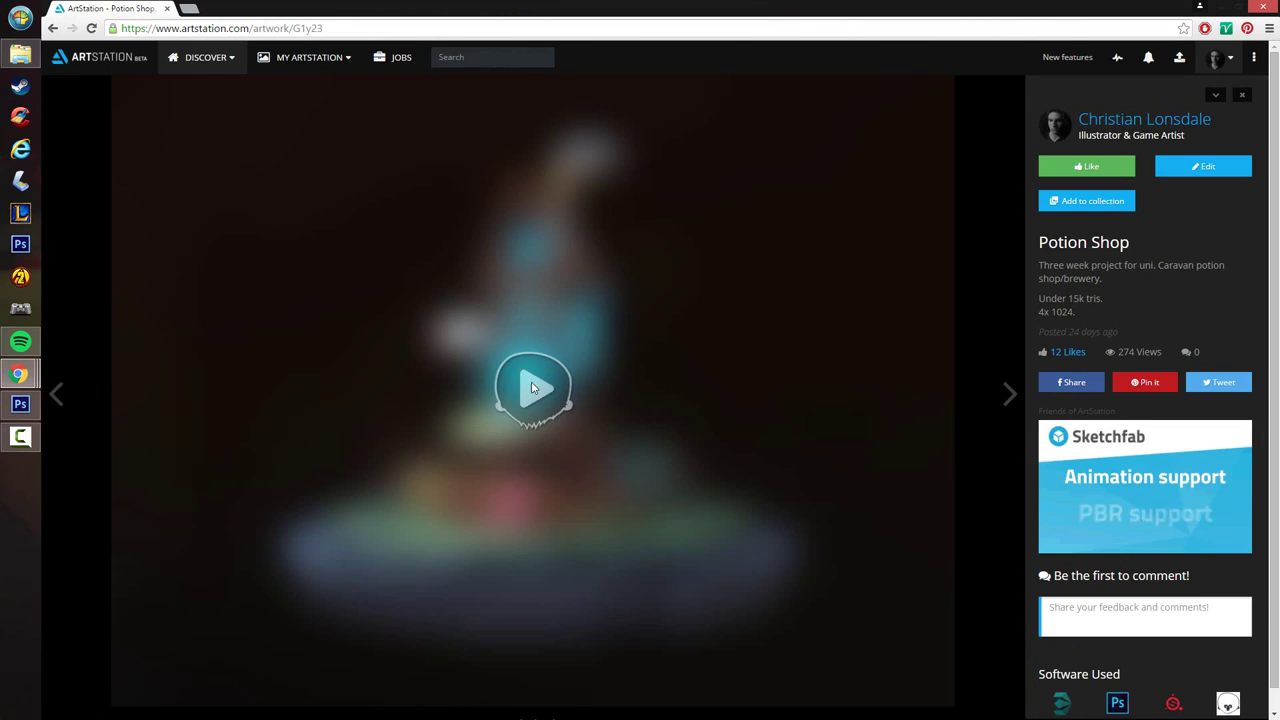
pyautogui.click(534, 388)
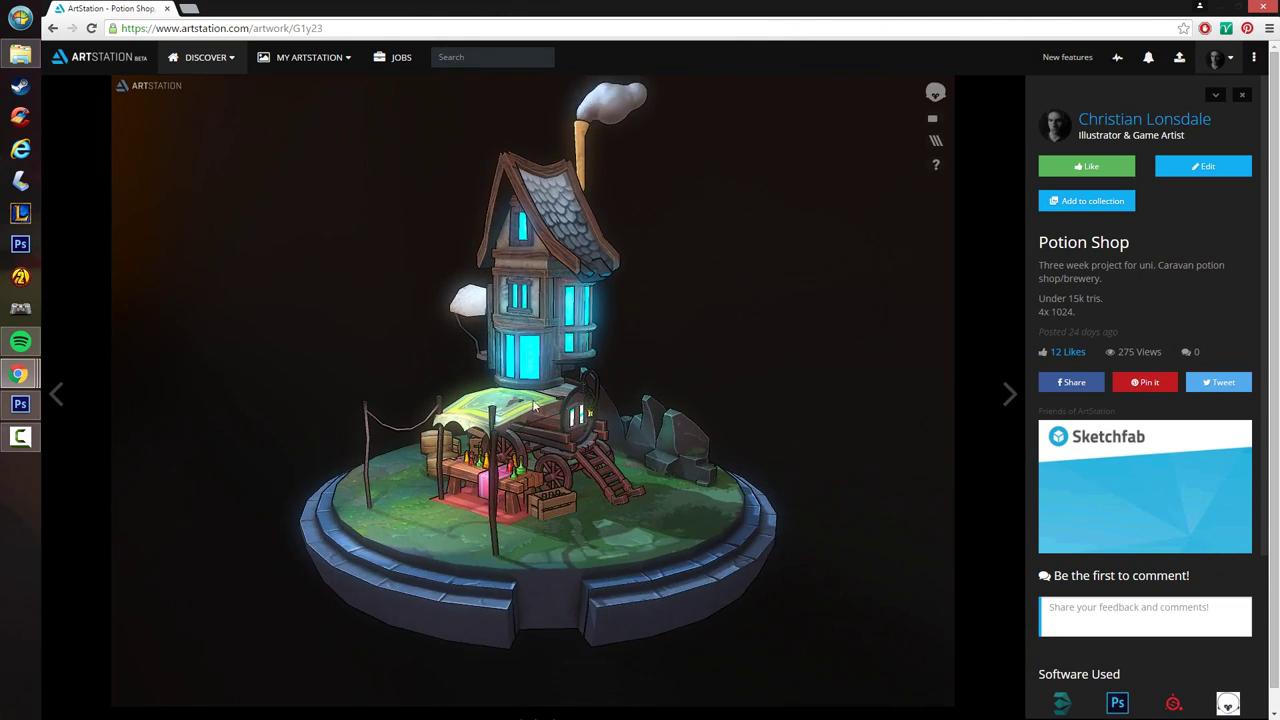
pyautogui.moveTo(520, 441); pyautogui.dragTo(756, 415)
pyautogui.scroll(5, 530, 300)
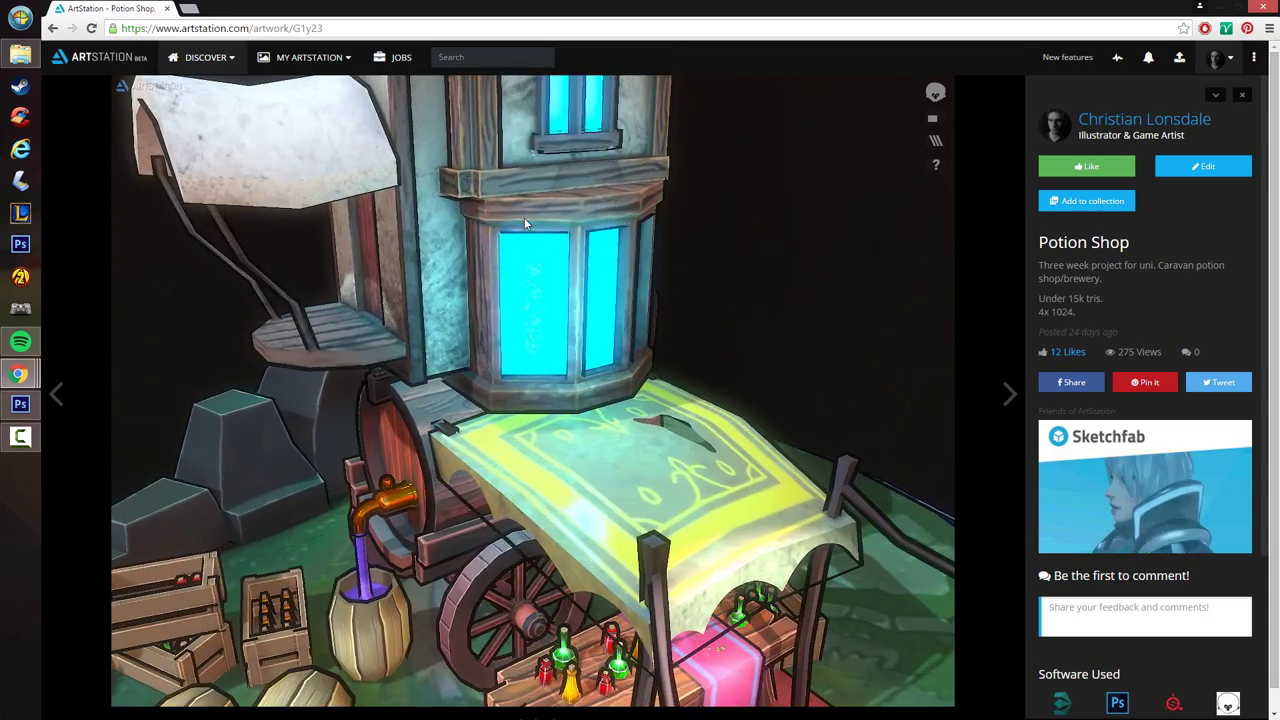
pyautogui.moveTo(525, 219)
pyautogui.mouseDown()
pyautogui.moveTo(564, 504)
pyautogui.moveTo(511, 424)
pyautogui.moveTo(590, 295)
pyautogui.moveTo(469, 505)
pyautogui.mouseUp()
pyautogui.scroll(5, 509, 422)
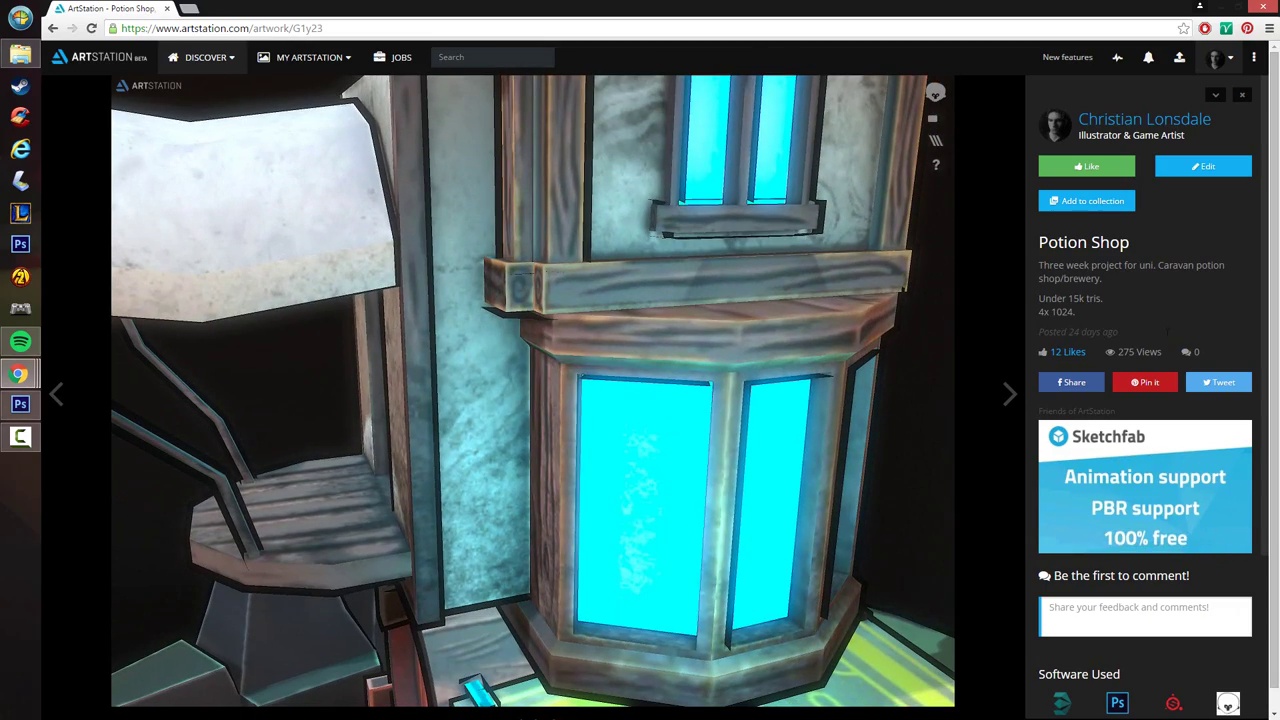
# - View the potion shop model full screen, examining its albedo pass and the sliced breakdown of normals, reflectivity, gloss and topology
pyautogui.click(932, 118)
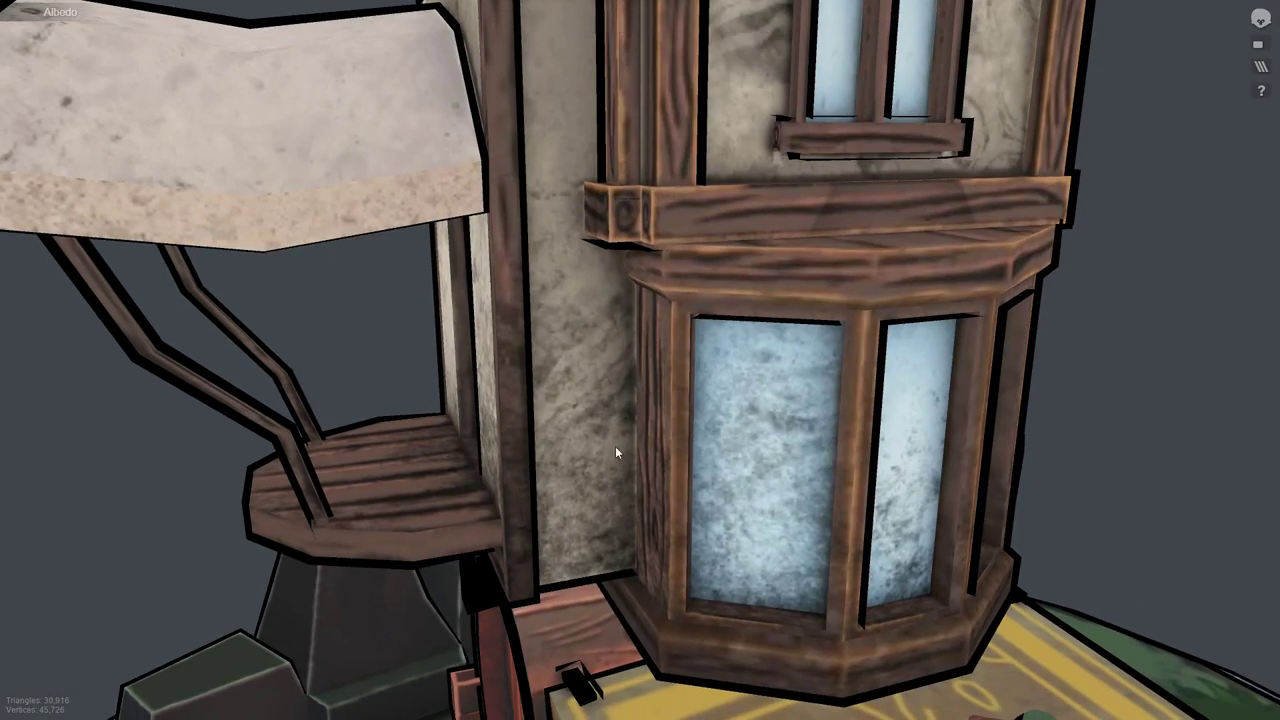
pyautogui.moveTo(615, 452); pyautogui.dragTo(728, 354)
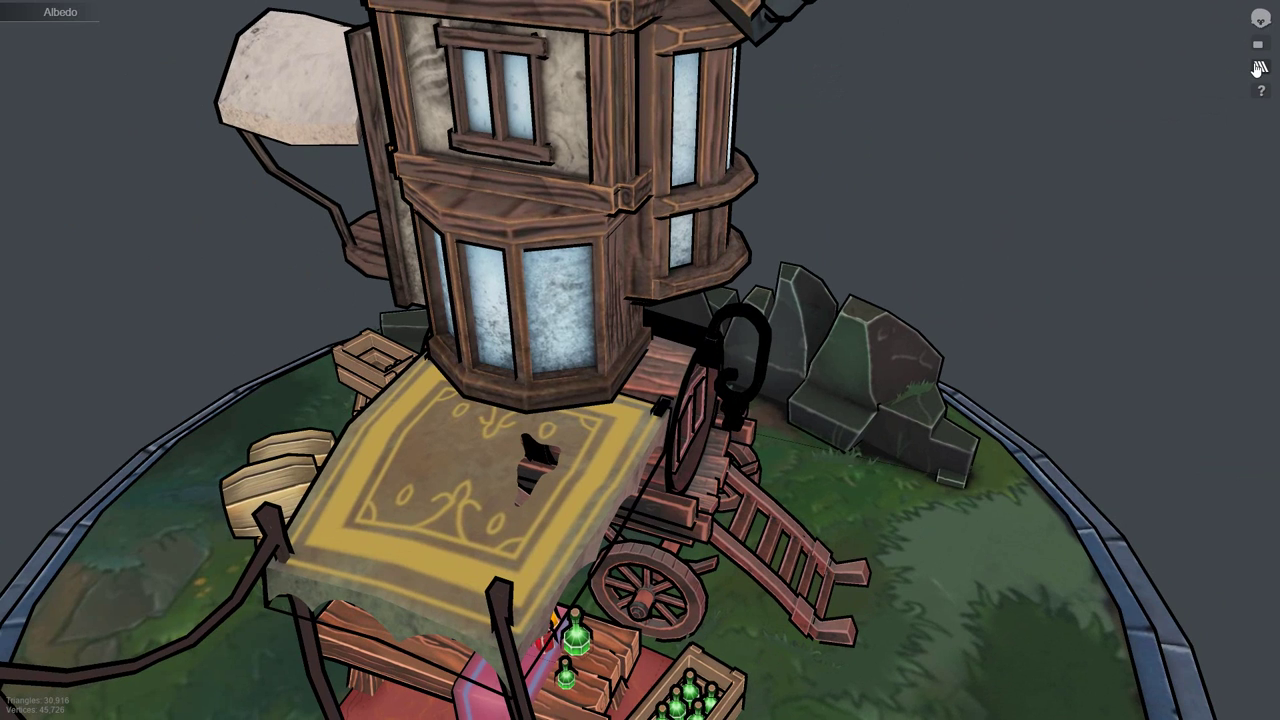
pyautogui.click(1261, 66)
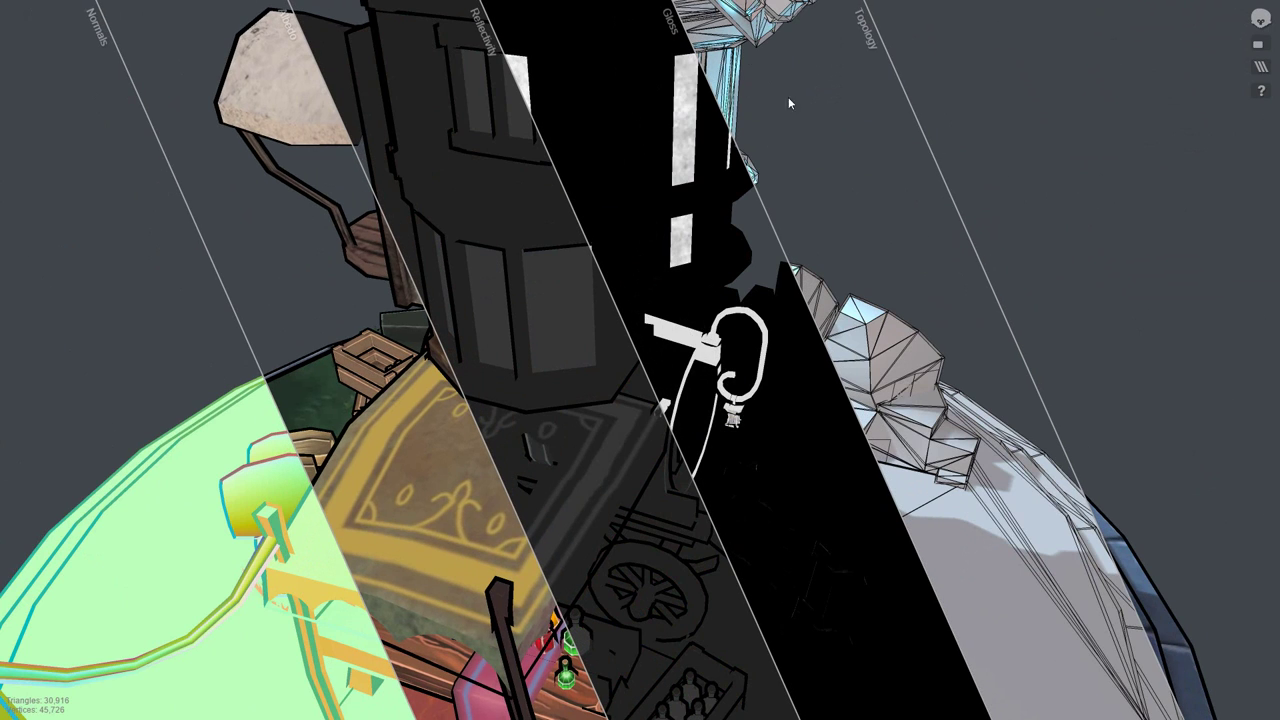
pyautogui.click(988, 193)
pyautogui.moveTo(698, 266); pyautogui.dragTo(690, 408)
pyautogui.scroll(-5, 690, 408)
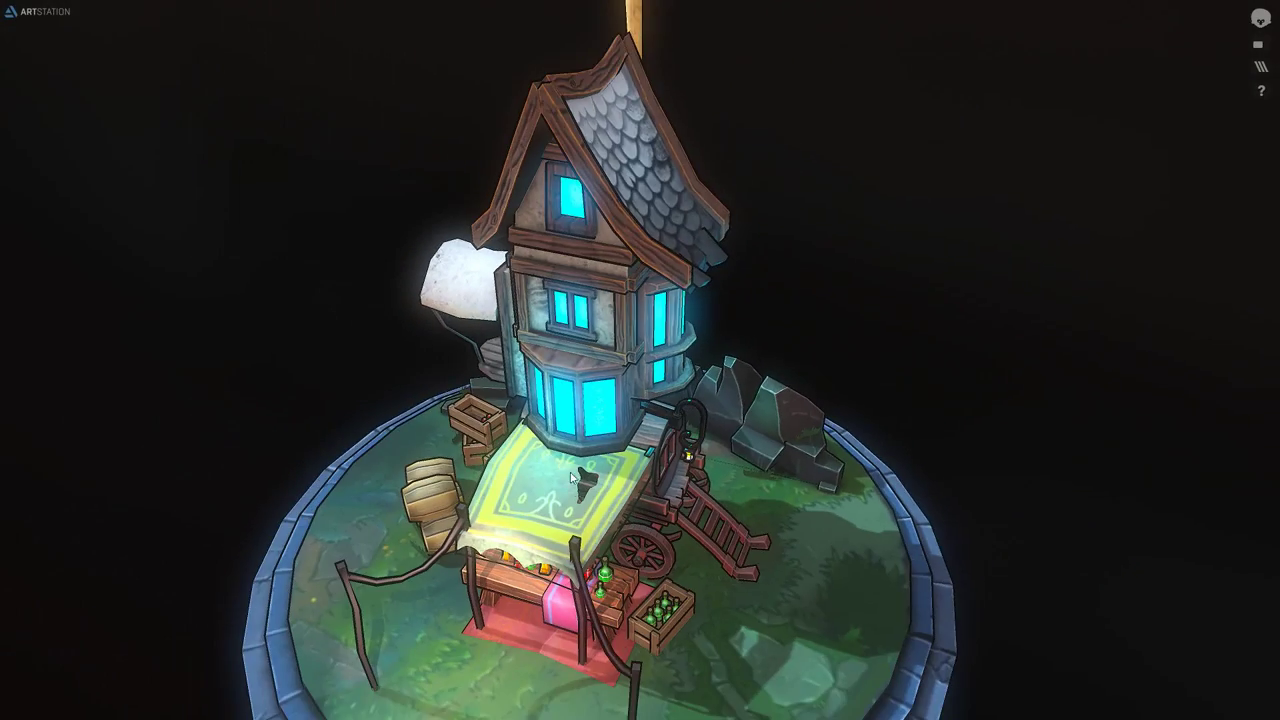
# - View the lit potion shop from a low front angle, leave full screen, and return to the portfolio gallery
pyautogui.moveTo(573, 478); pyautogui.dragTo(1050, 250)
pyautogui.click(1257, 45)
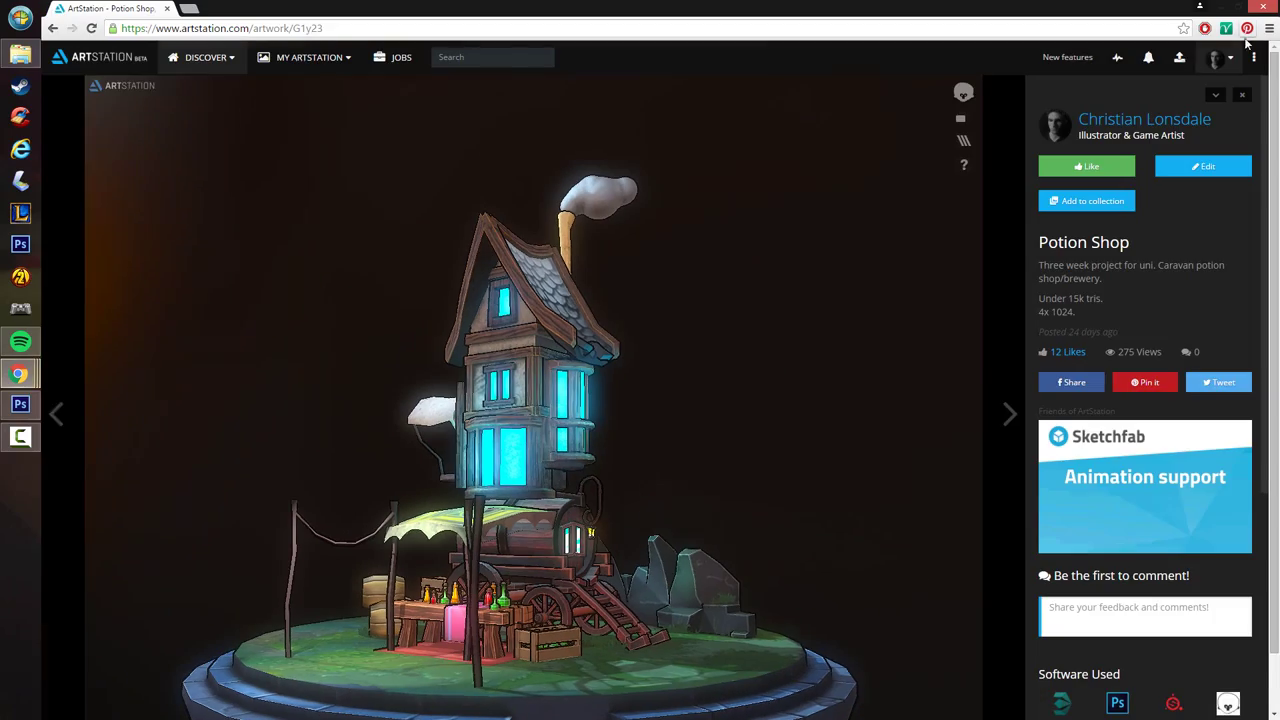
pyautogui.hotkey('alt', 'Left')
pyautogui.scroll(-4, 498, 385)
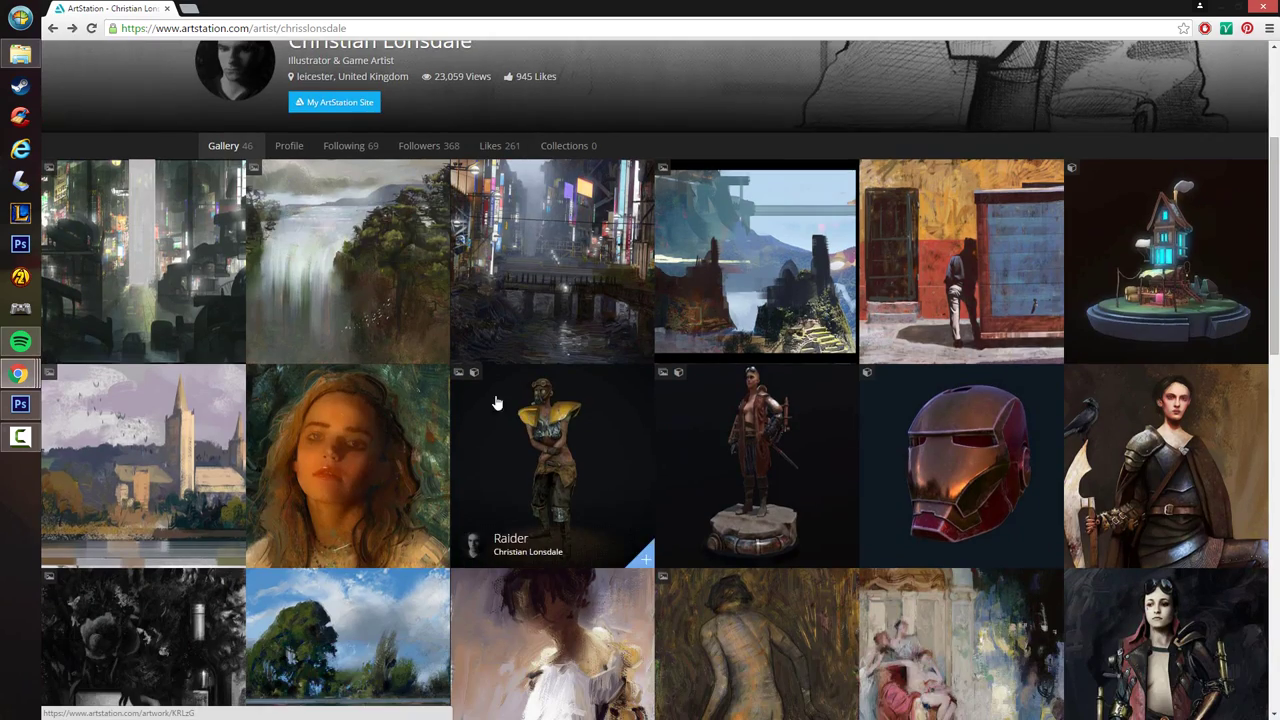
pyautogui.scroll(2, 330, 405)
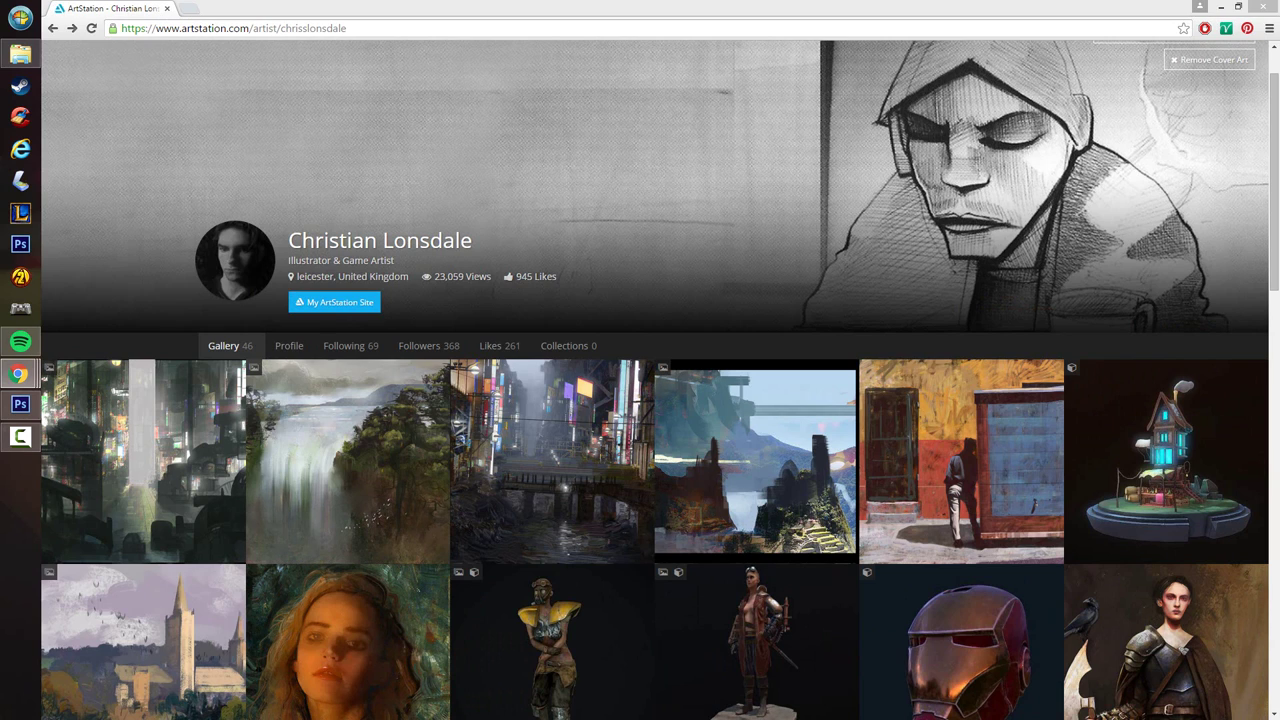
# - Switch to Photoshop with the blank nine-frame thumbnail sheet and activate the Brush tool
pyautogui.hotkey('alt', 'Tab')
pyautogui.hotkey('alt', 'Tab')
pyautogui.hotkey('alt', 'Tab')
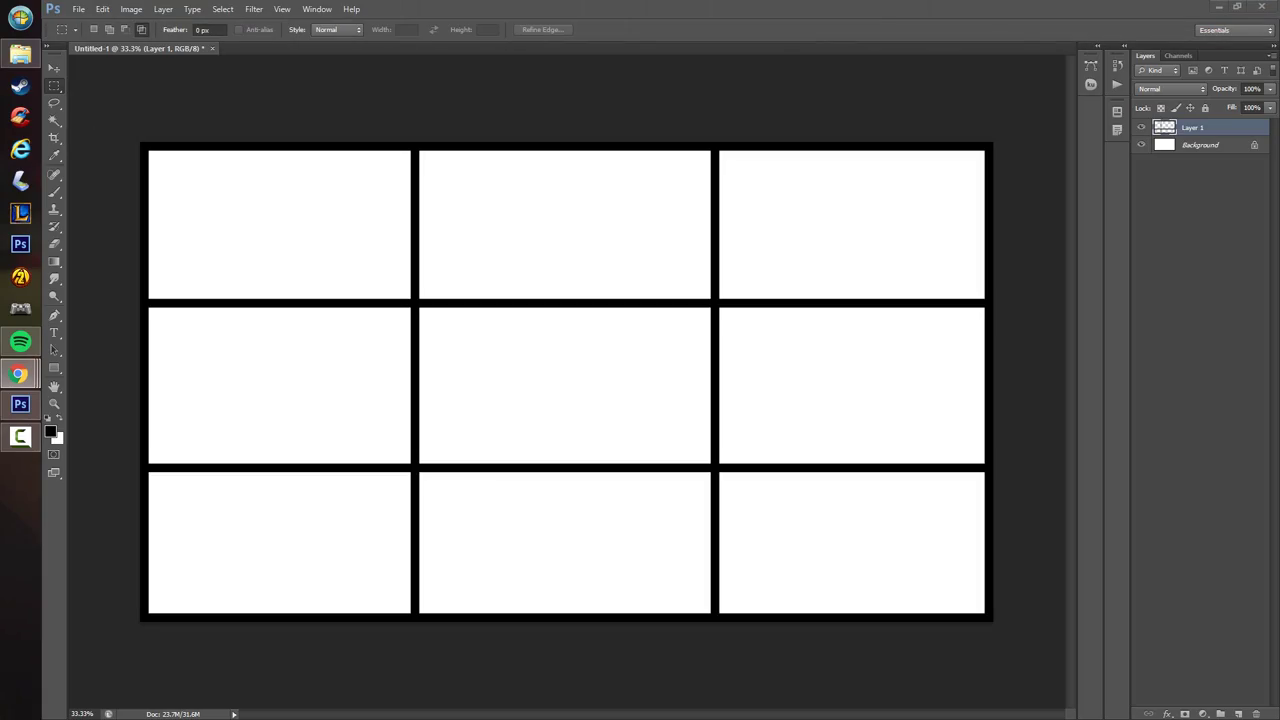
pyautogui.hotkey('alt', 'Tab')
pyautogui.hotkey('alt', 'Tab')
pyautogui.click(412, 121)
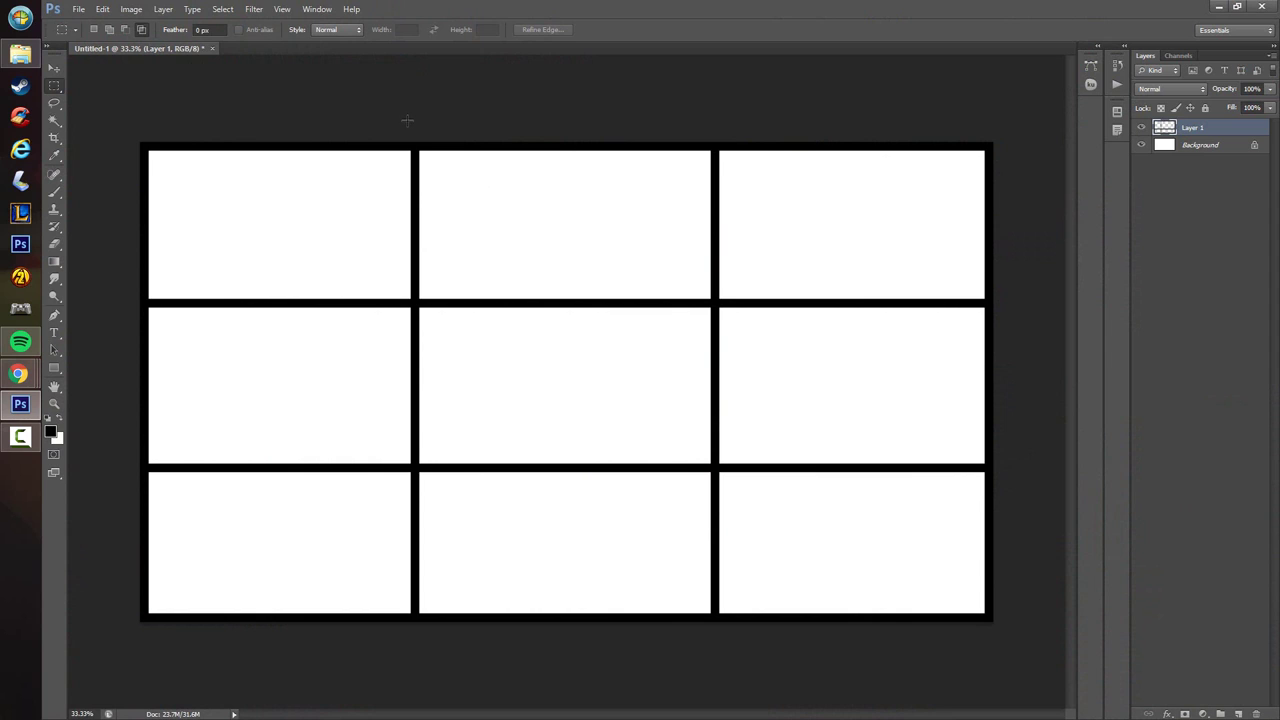
pyautogui.click(56, 192)
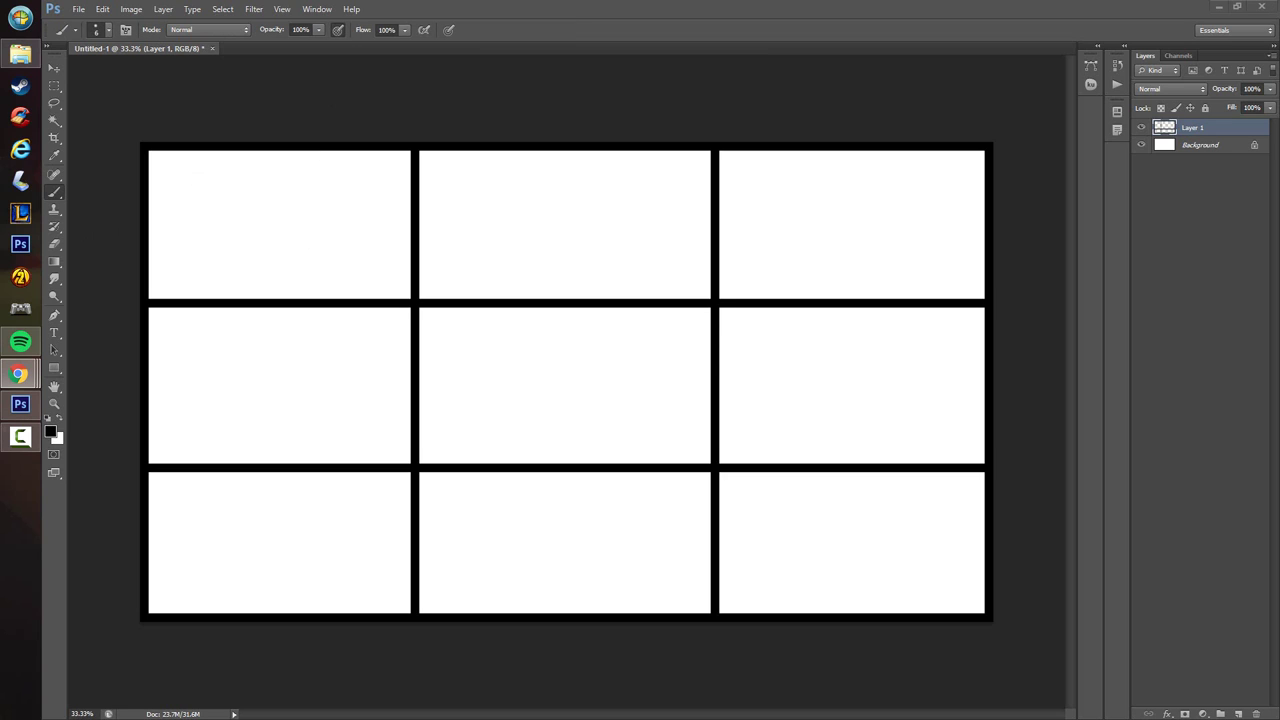
# - Bring up the Google Hangouts window to view the participant's shared 3ds Max character model
pyautogui.moveTo(754, 719); pyautogui.dragTo(756, 1)
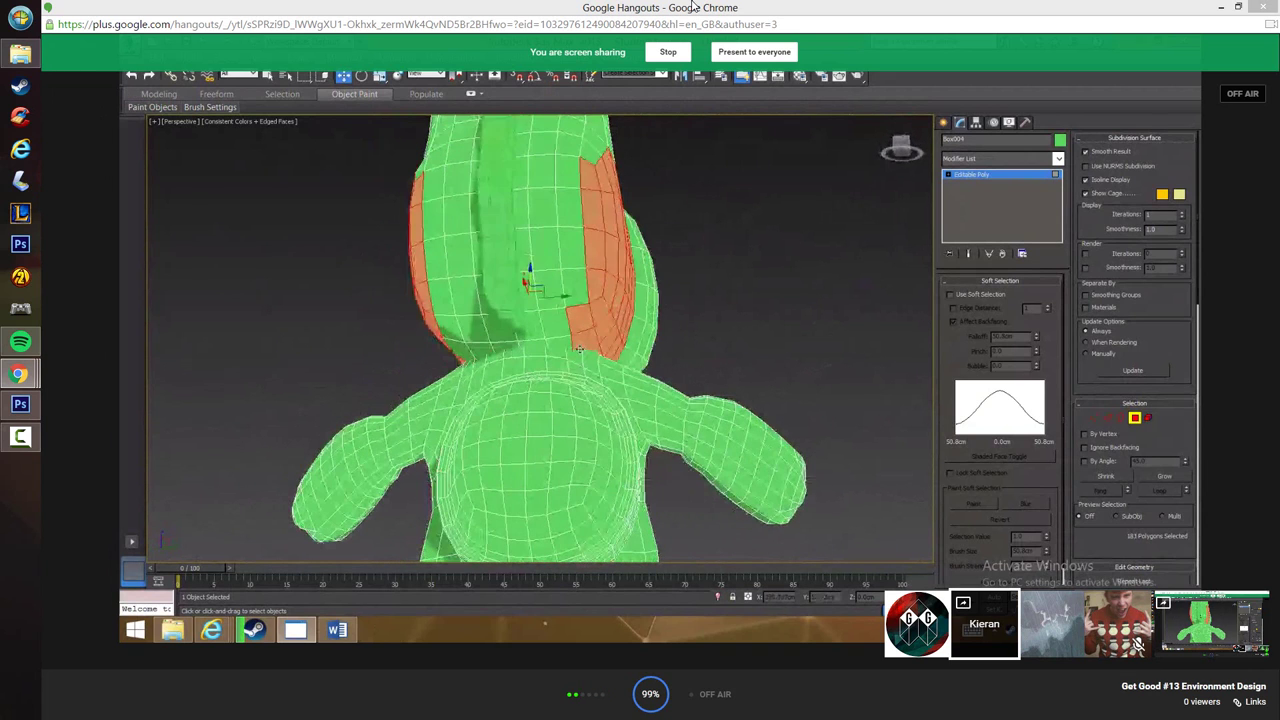
# - Switch back to Photoshop and place the clock tower photo fp052706-11 directly above the Background layer
pyautogui.moveTo(867, 6); pyautogui.dragTo(1010, 719)
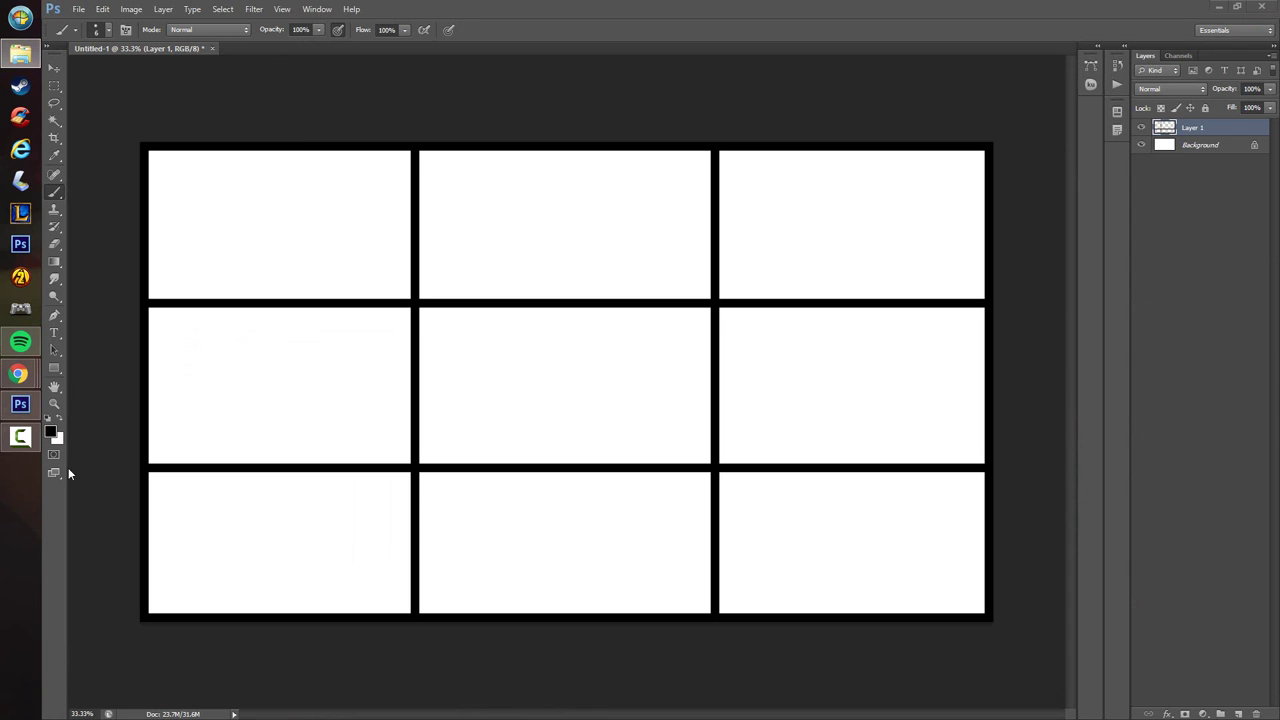
pyautogui.click(1206, 149)
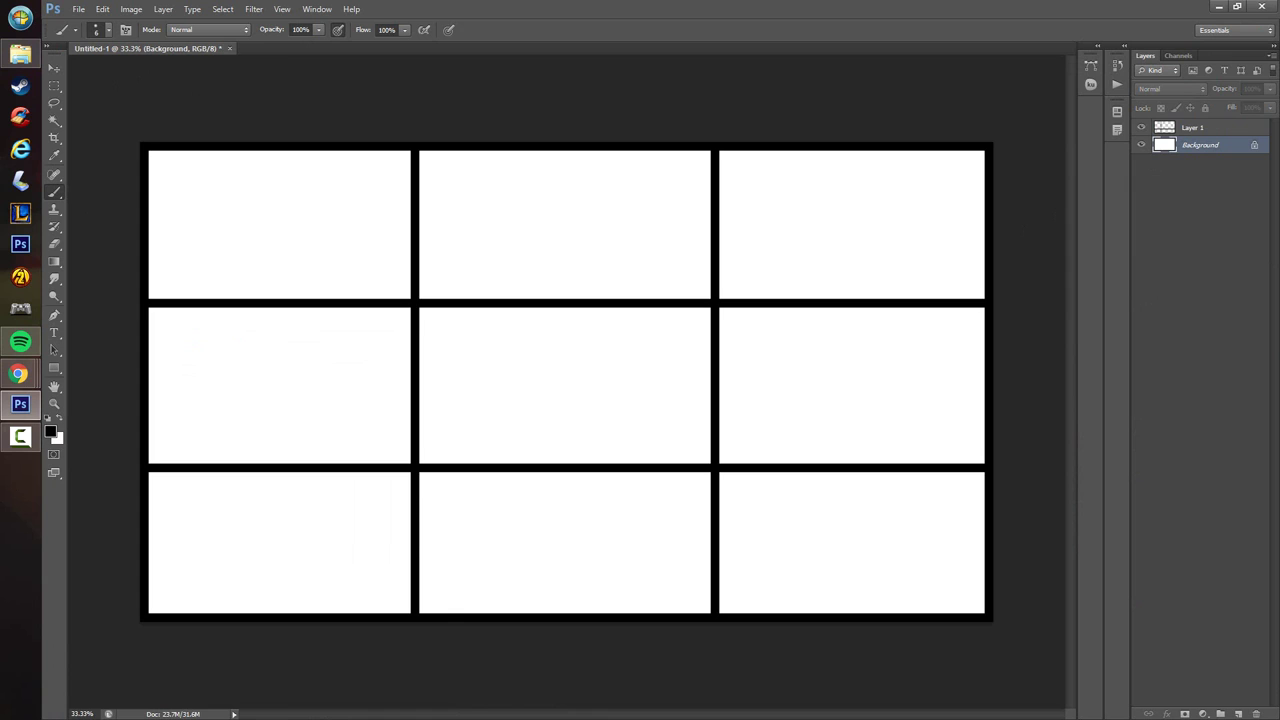
pyautogui.moveTo(0, 412); pyautogui.dragTo(556, 413)
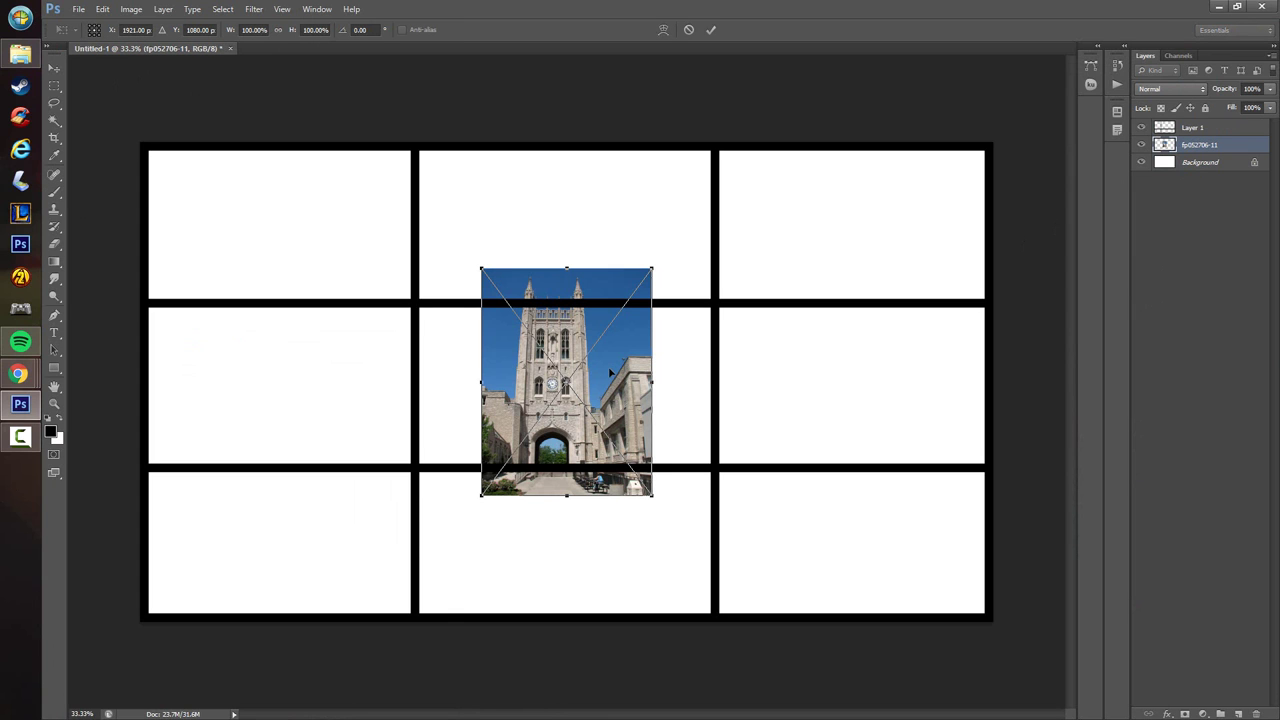
pyautogui.press('Return')
# - Place the domed building photo fp122406-21 and move it up and left across the first two columns of frames
pyautogui.moveTo(0, 388); pyautogui.dragTo(483, 388)
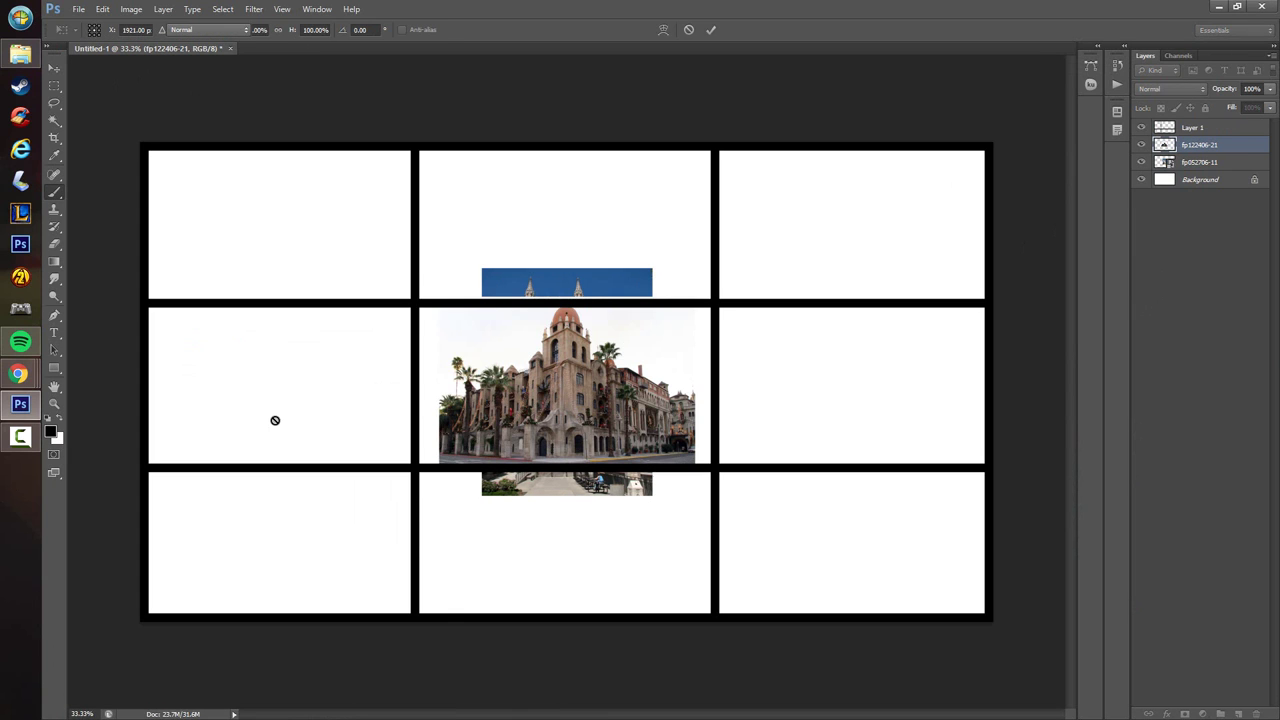
pyautogui.press('Return')
pyautogui.click(54, 67)
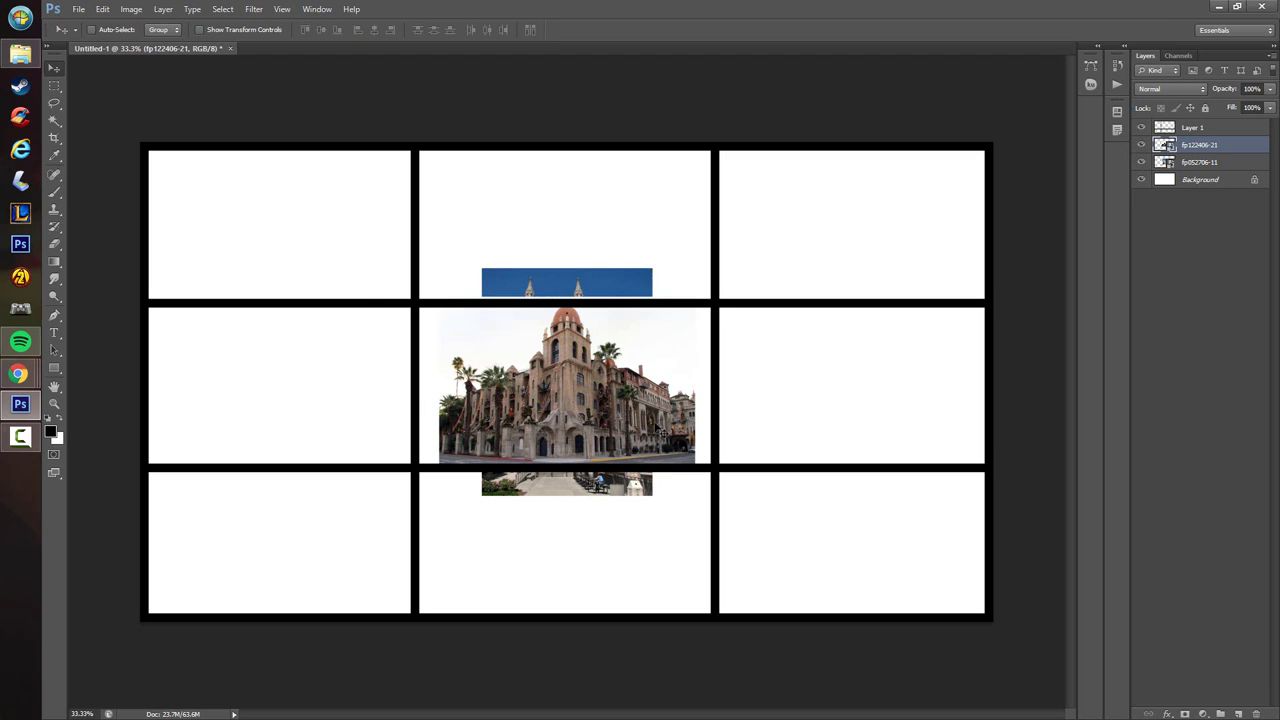
pyautogui.moveTo(657, 428); pyautogui.dragTo(552, 321)
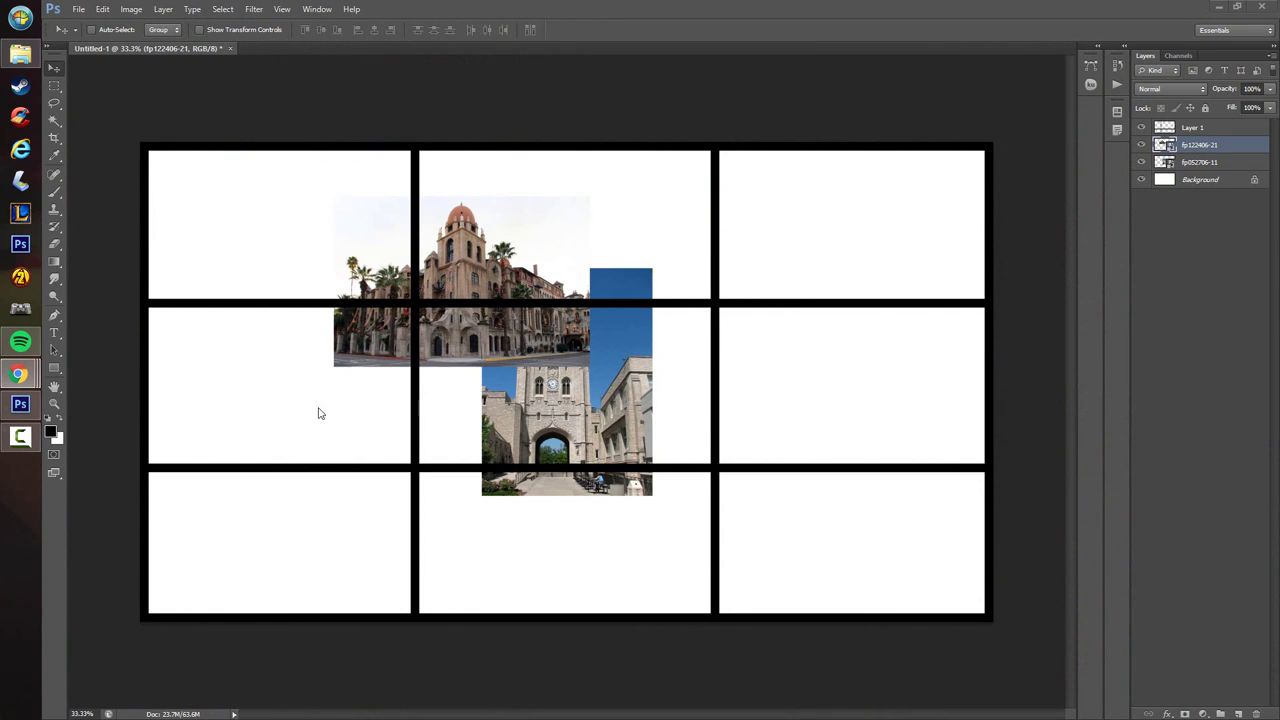
# - Paste the black-and-white portrait, enlarge and distort it into a skewed shape, and position it over the right-hand frames
pyautogui.click(533, 346)
pyautogui.hotkey('ctrl', 'v')
pyautogui.hotkey('ctrl', 't')
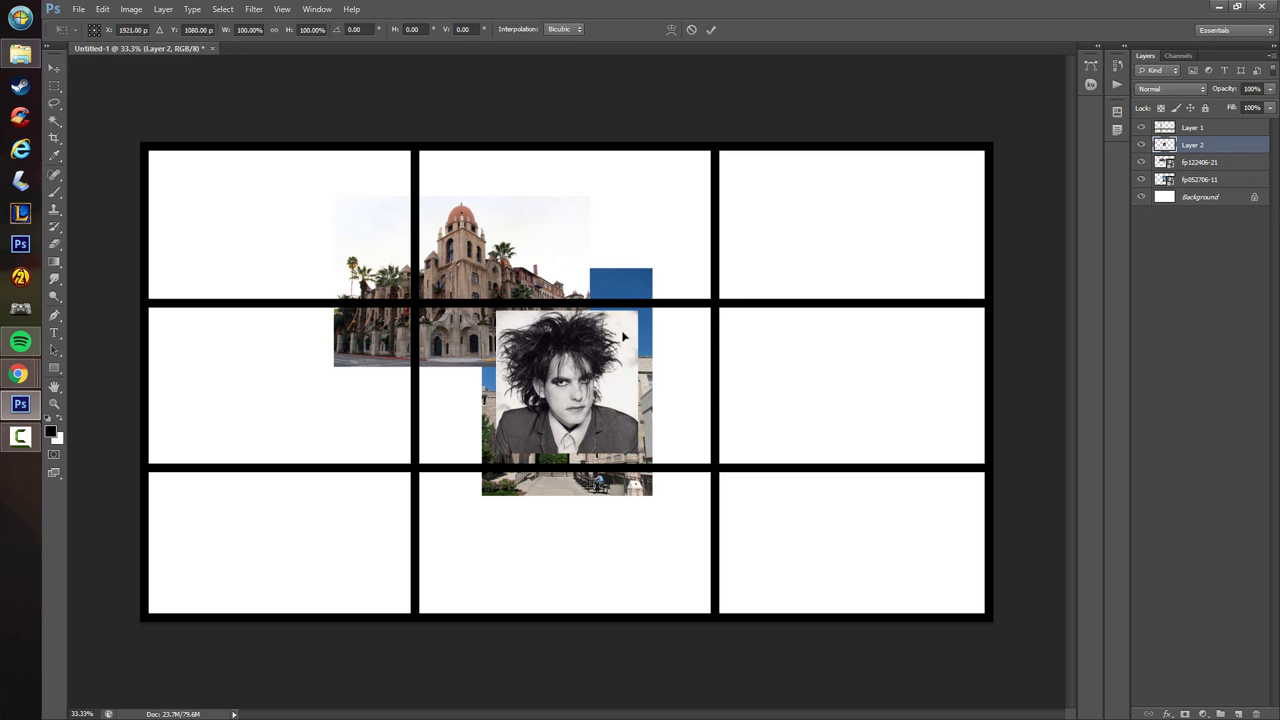
pyautogui.moveTo(637, 311); pyautogui.dragTo(758, 207)
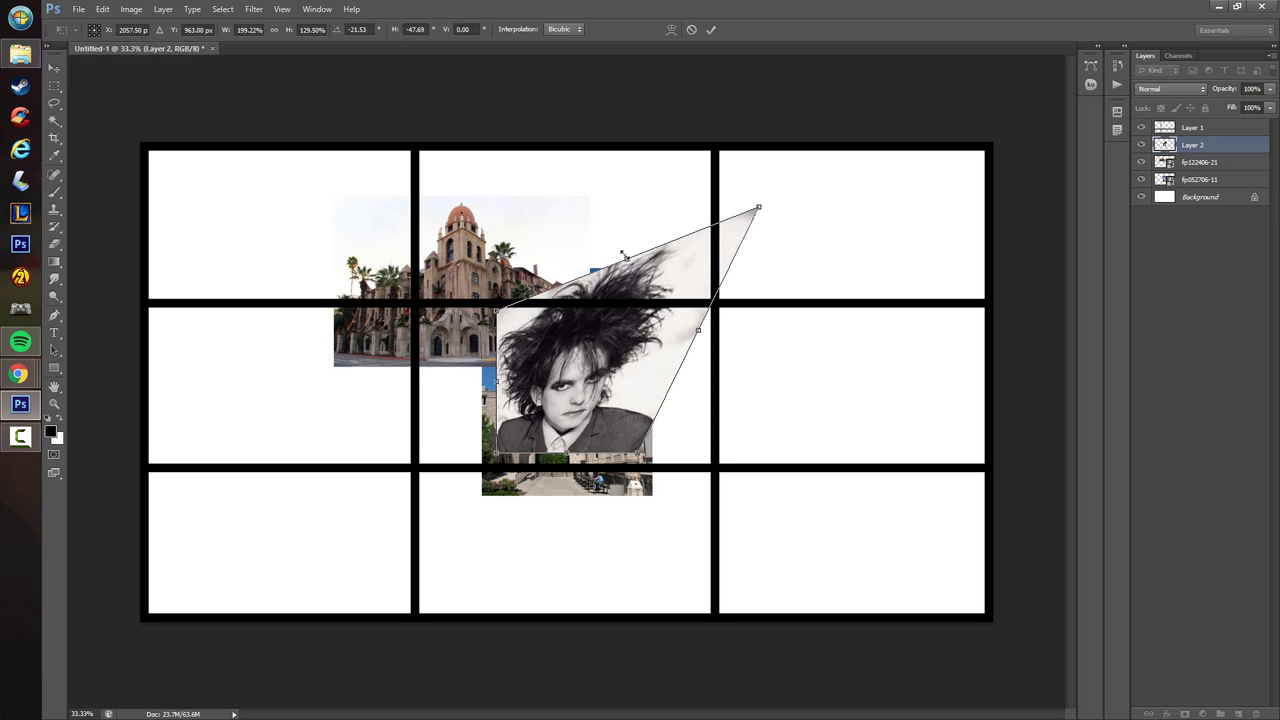
pyautogui.moveTo(625, 257); pyautogui.dragTo(527, 112)
pyautogui.moveTo(628, 285); pyautogui.dragTo(760, 405)
pyautogui.press('Return')
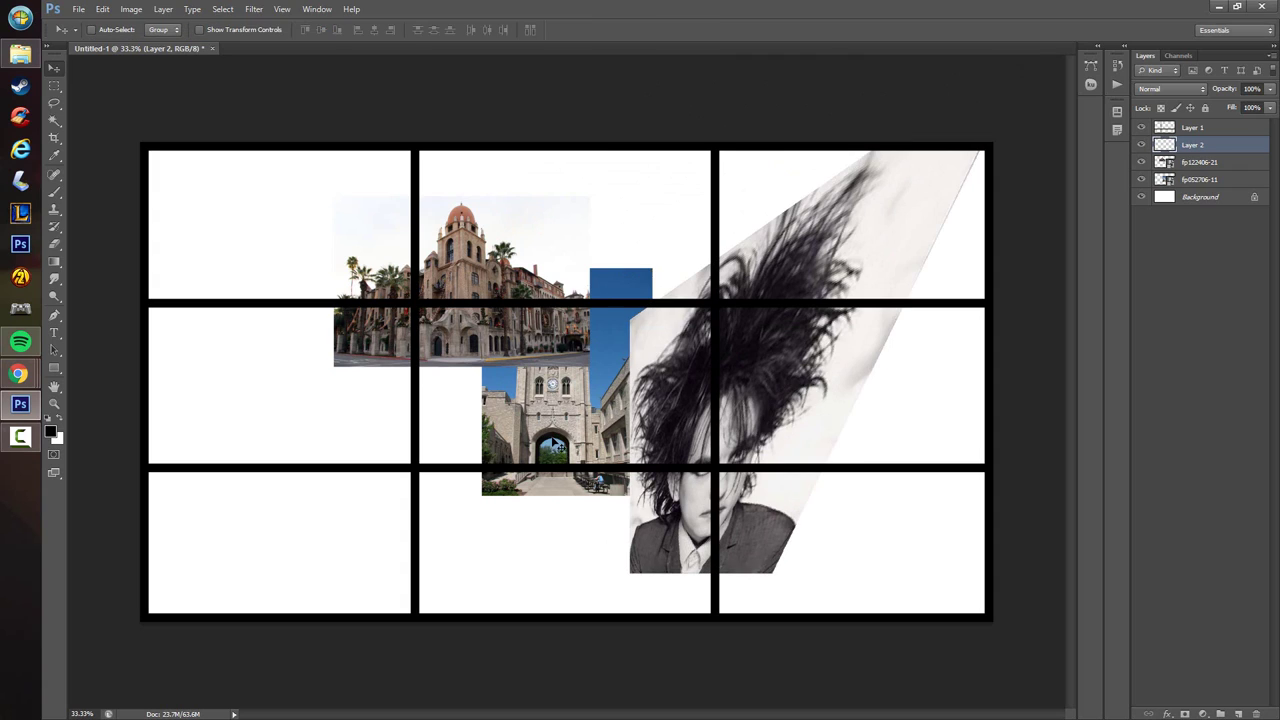
# - Paste the purple-lit singer portrait copied from the browser, scale it to about 312%, and place it over the lower-left frames
pyautogui.hotkey('alt', 'Tab')
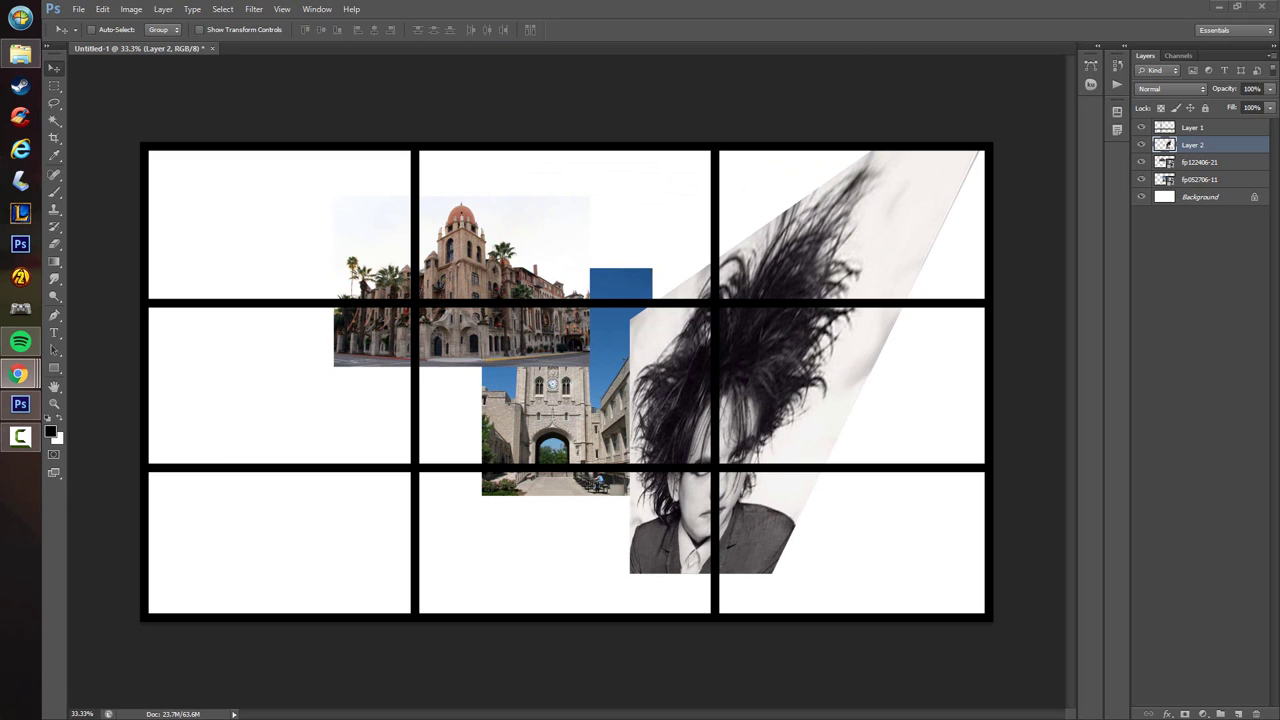
pyautogui.click(477, 430)
pyautogui.hotkey('ctrl', 'v')
pyautogui.hotkey('ctrl', 't')
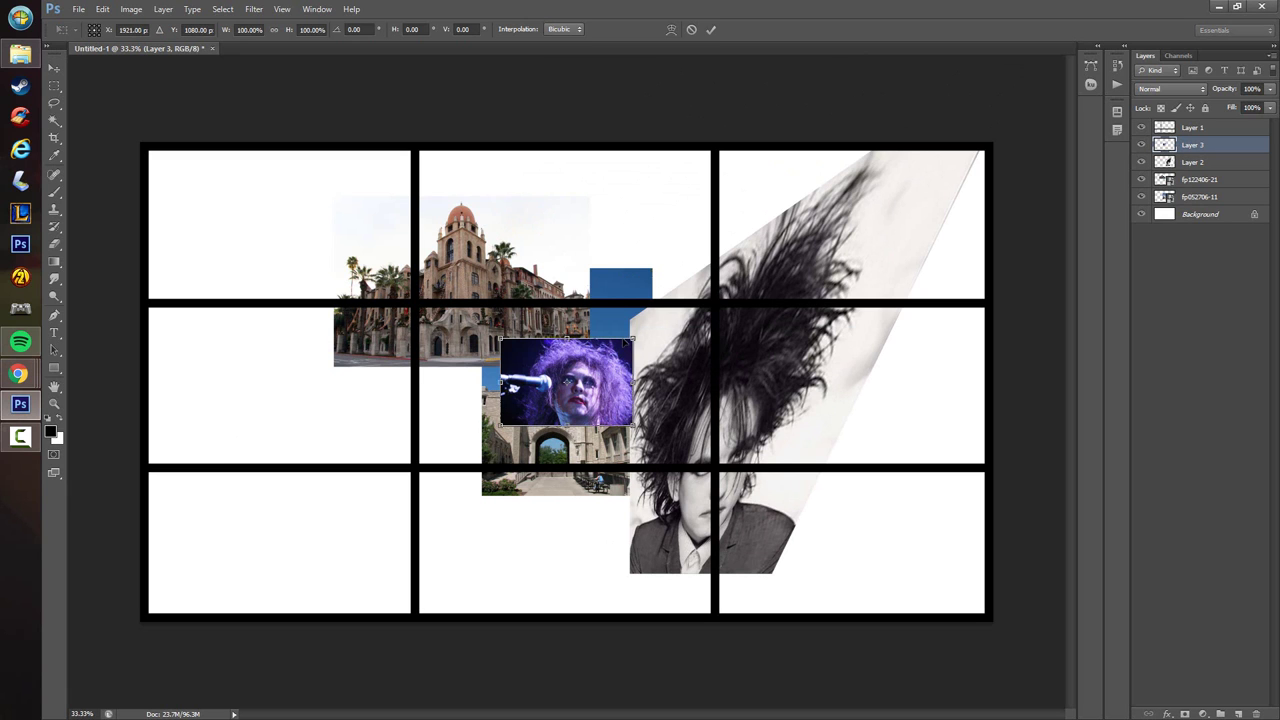
pyautogui.moveTo(633, 338); pyautogui.dragTo(914, 151)
pyautogui.moveTo(836, 288); pyautogui.dragTo(463, 457)
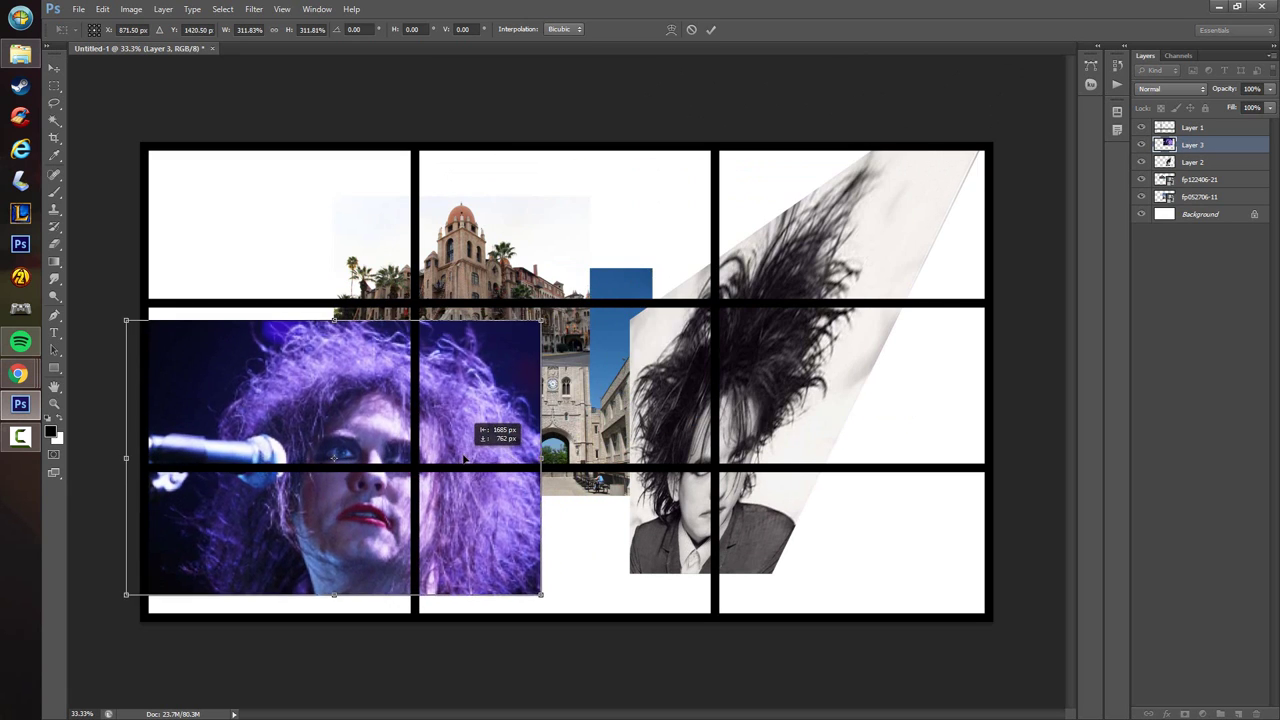
pyautogui.press('Return')
# - Paste the colourful-shirt portrait from the browser, scale it to about 253%, rotate it about 174°, and place it over the middle column
pyautogui.click(20, 374)
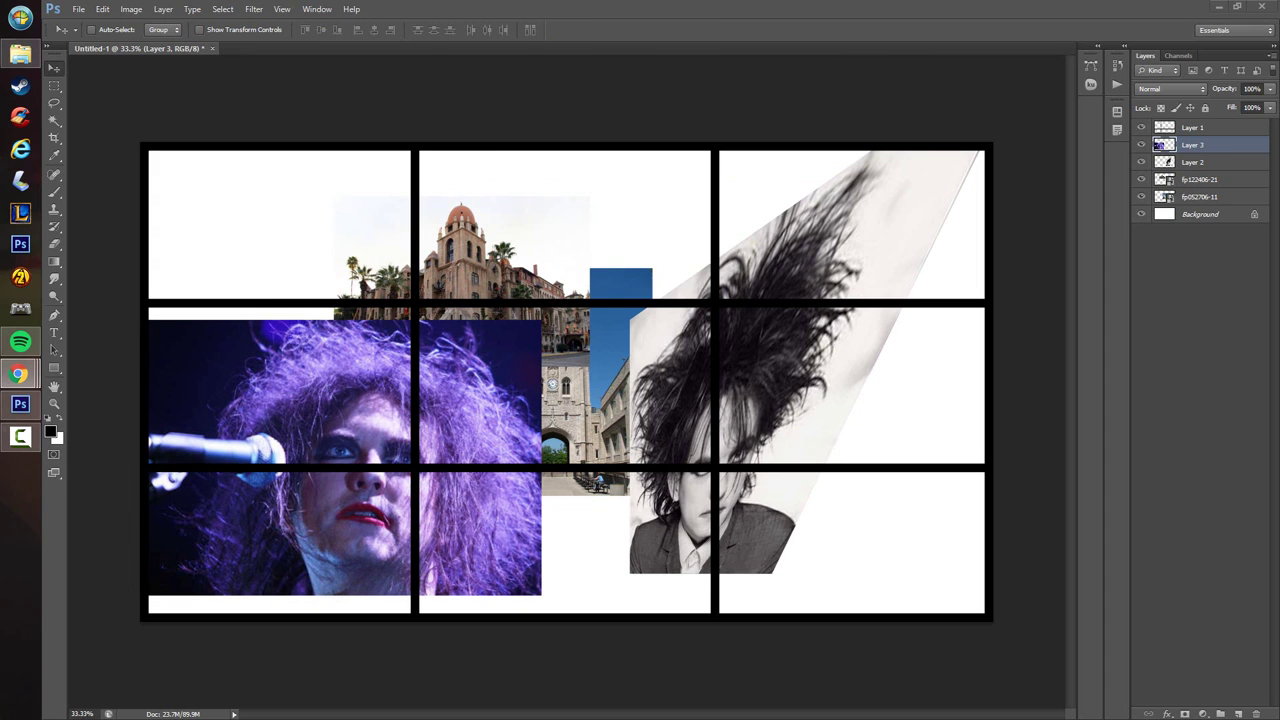
pyautogui.click(400, 390)
pyautogui.hotkey('ctrl', 'v')
pyautogui.hotkey('ctrl', 't')
pyautogui.moveTo(500, 330); pyautogui.dragTo(643, 430)
pyautogui.moveTo(605, 323); pyautogui.dragTo(723, 138)
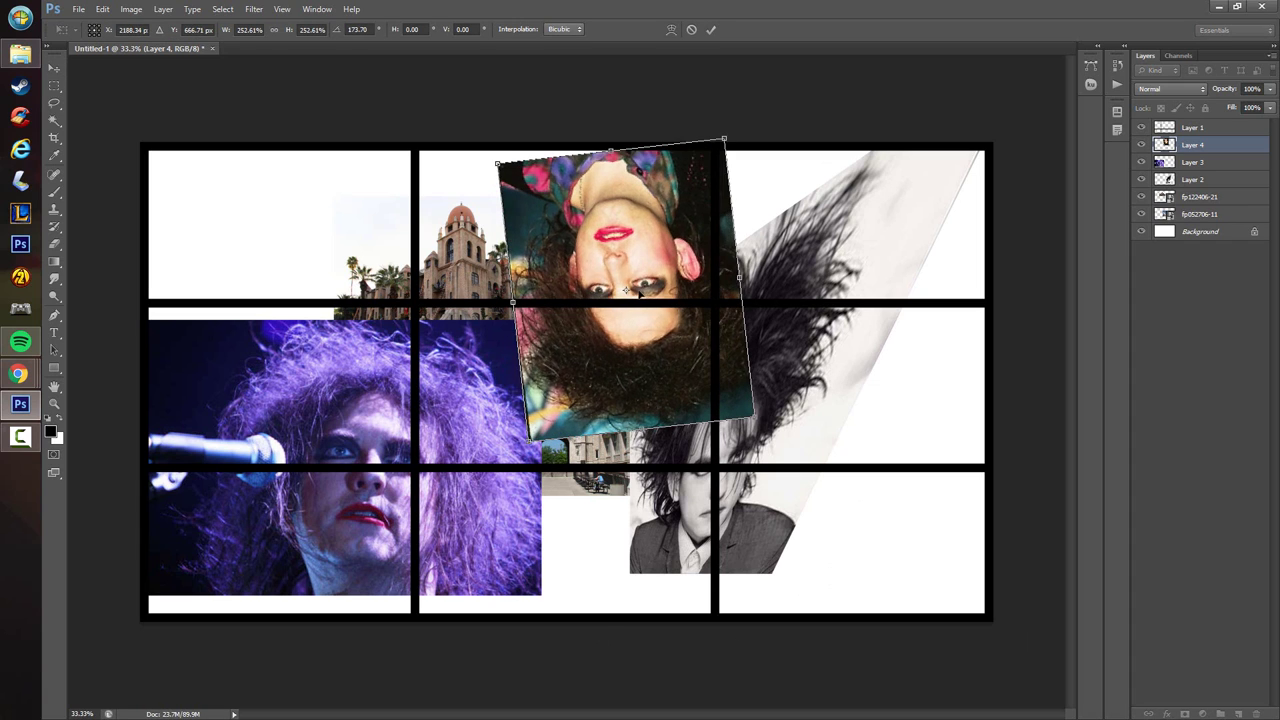
pyautogui.moveTo(627, 293); pyautogui.dragTo(527, 360)
pyautogui.press('Return')
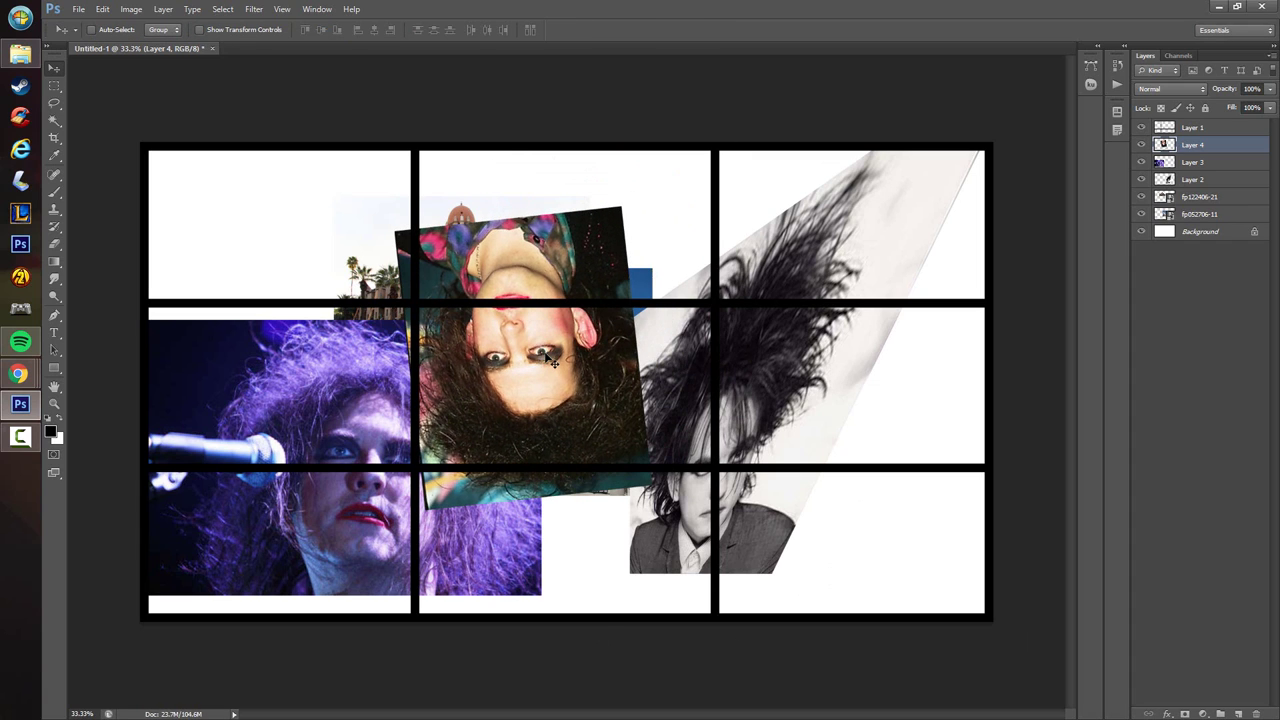
# - Paste the orange stage portrait, scale it to about 322%, flip it horizontally, distort its upper-left corner inward, and move it down and left
pyautogui.hotkey('alt', 'Tab')
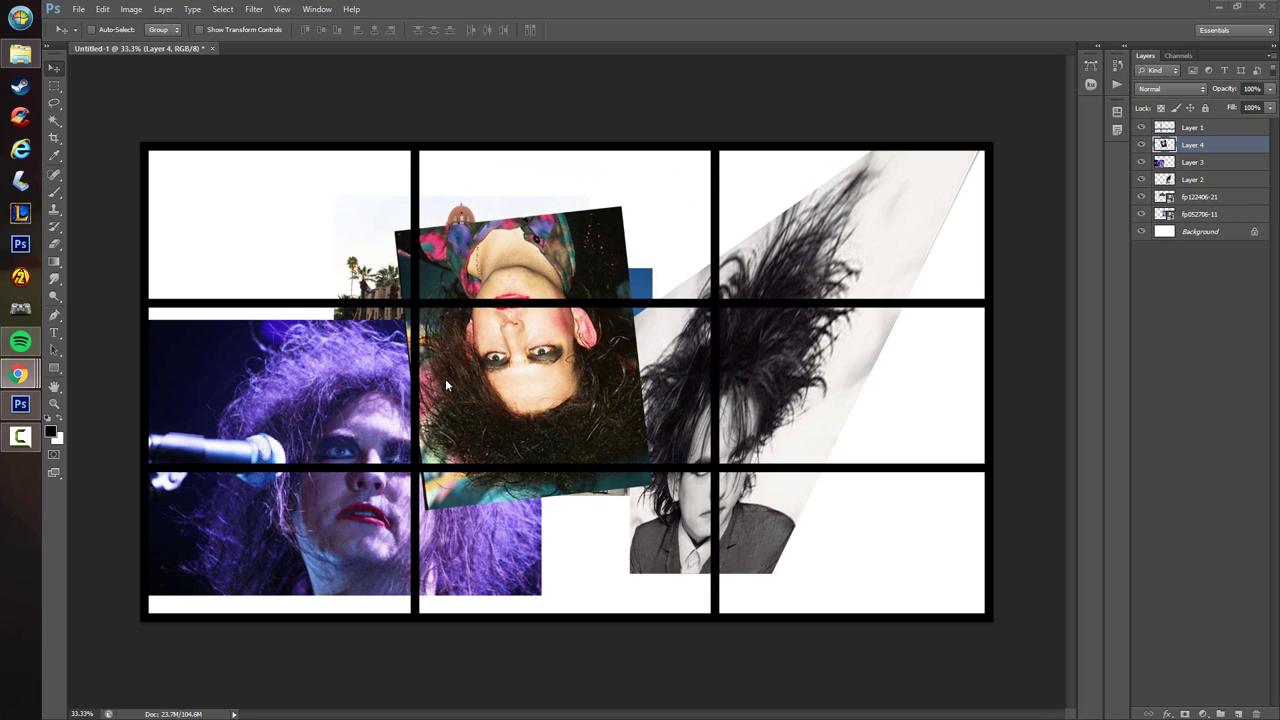
pyautogui.hotkey('ctrl', 'v')
pyautogui.hotkey('ctrl', 't')
pyautogui.moveTo(636, 348); pyautogui.dragTo(940, 200)
pyautogui.moveTo(815, 318); pyautogui.dragTo(839, 415)
pyautogui.rightClick(768, 359)
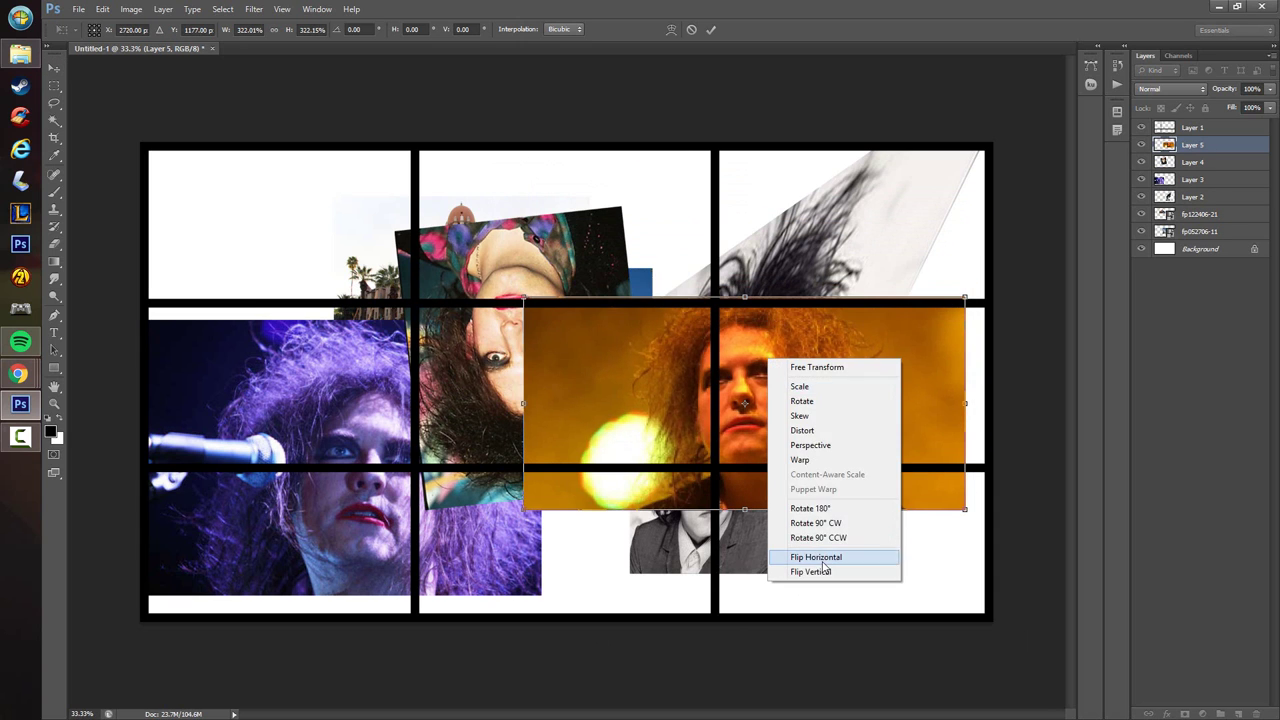
pyautogui.click(822, 562)
pyautogui.moveTo(525, 300); pyautogui.dragTo(594, 370)
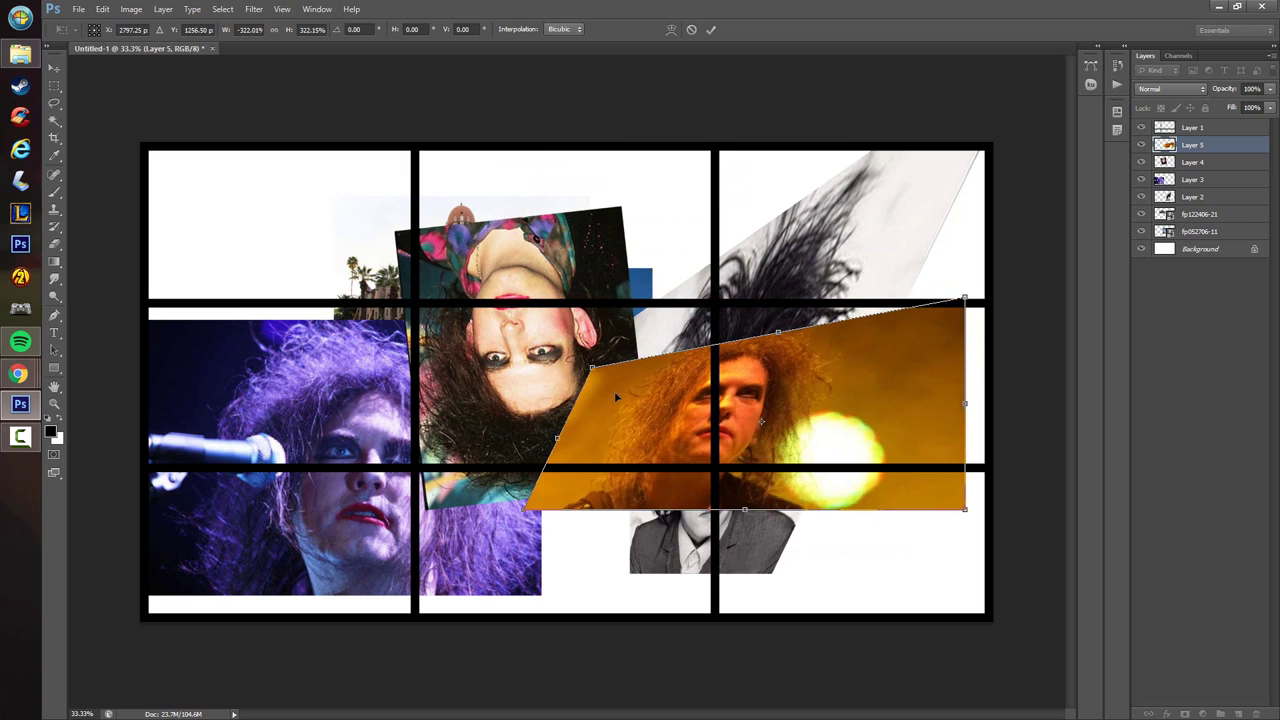
pyautogui.moveTo(706, 415); pyautogui.dragTo(664, 452)
pyautogui.press('Return')
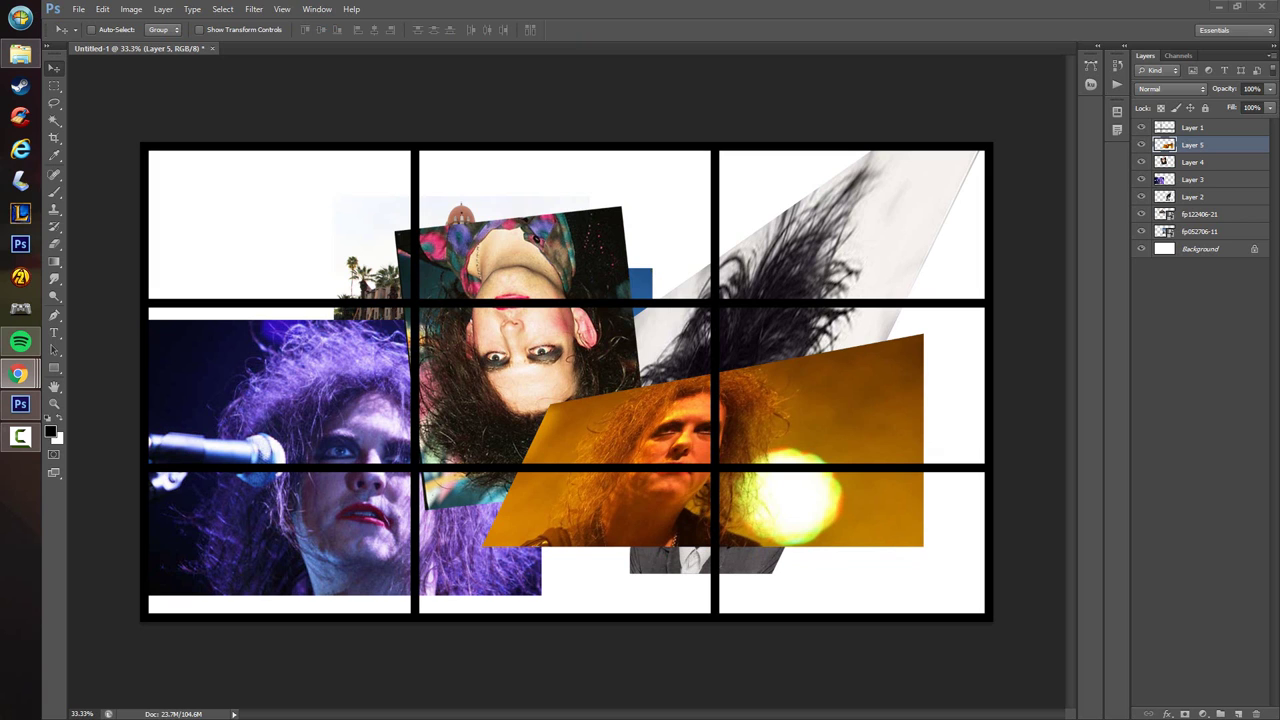
# - Paste another image copied from the browser and move it up and left over the top-left frame
pyautogui.click(327, 377)
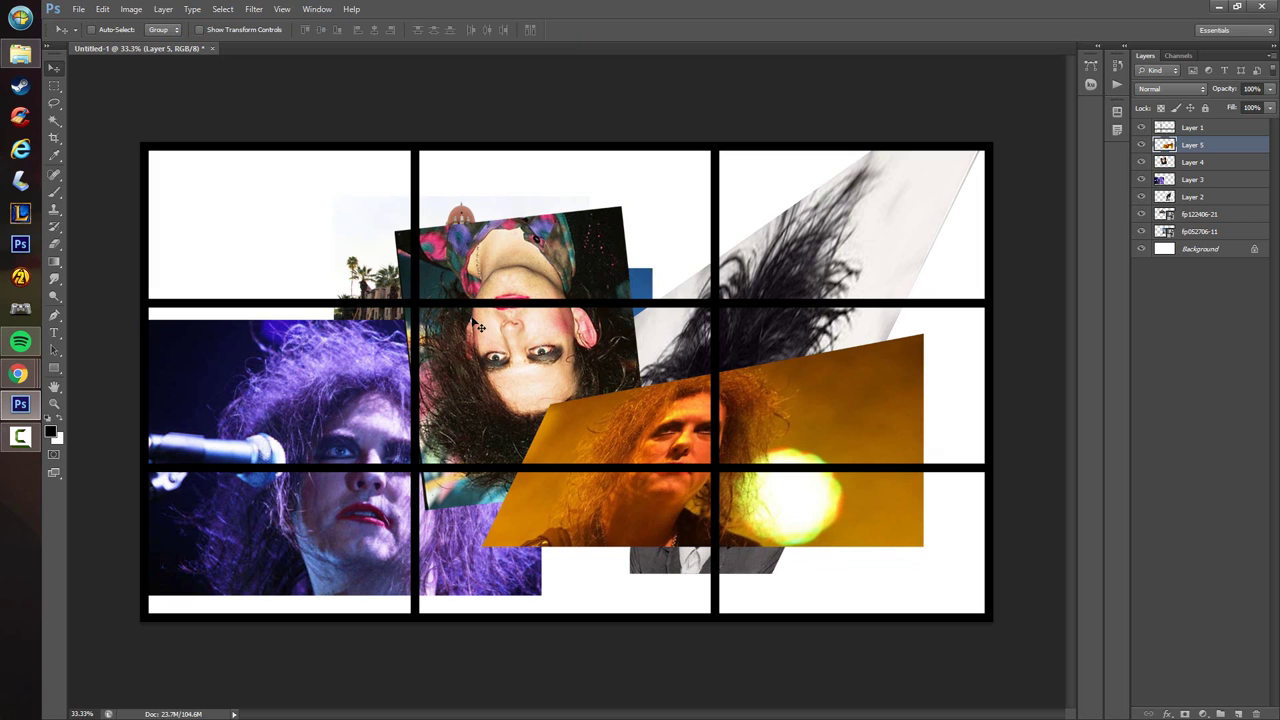
pyautogui.hotkey('ctrl', 'v')
pyautogui.hotkey('ctrl', 't')
pyautogui.moveTo(590, 375); pyautogui.dragTo(348, 276)
pyautogui.press('Return')
# - Hide Layers 2 to 6 and rasterize the clock tower layer fp052706-11 for use with the Eraser tool
pyautogui.moveTo(1141, 145); pyautogui.dragTo(1143, 235)
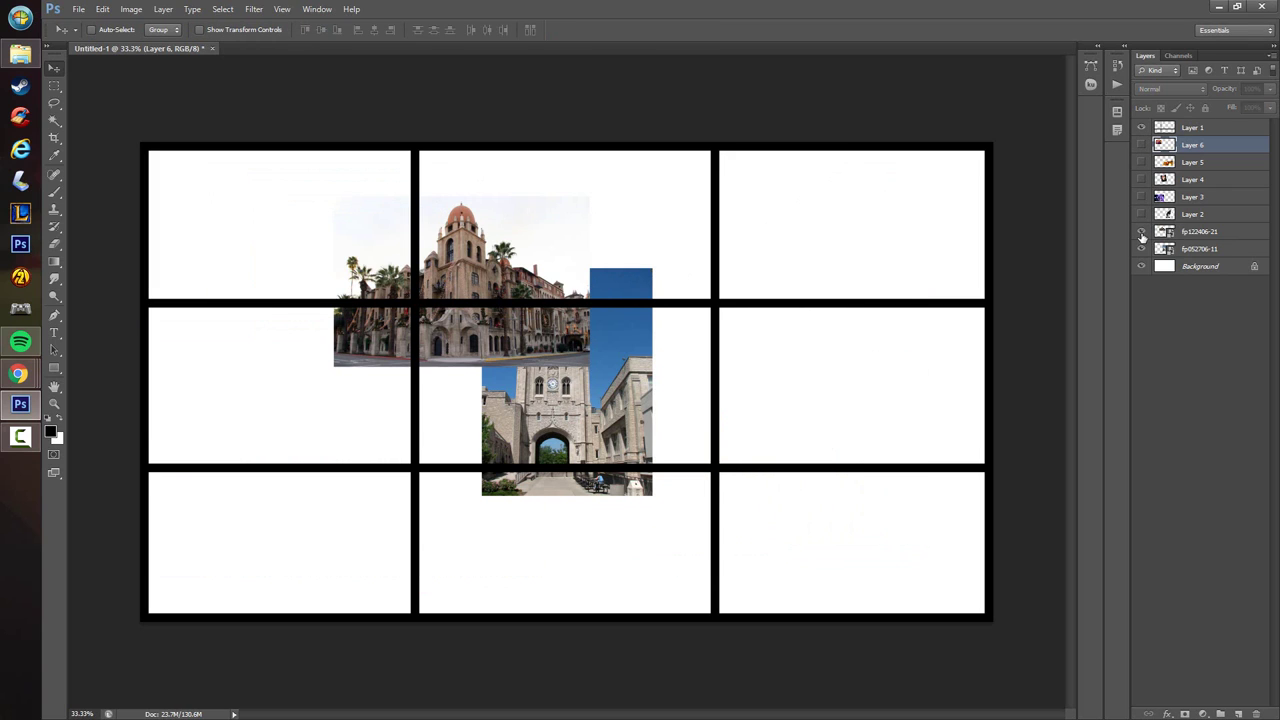
pyautogui.click(1200, 249)
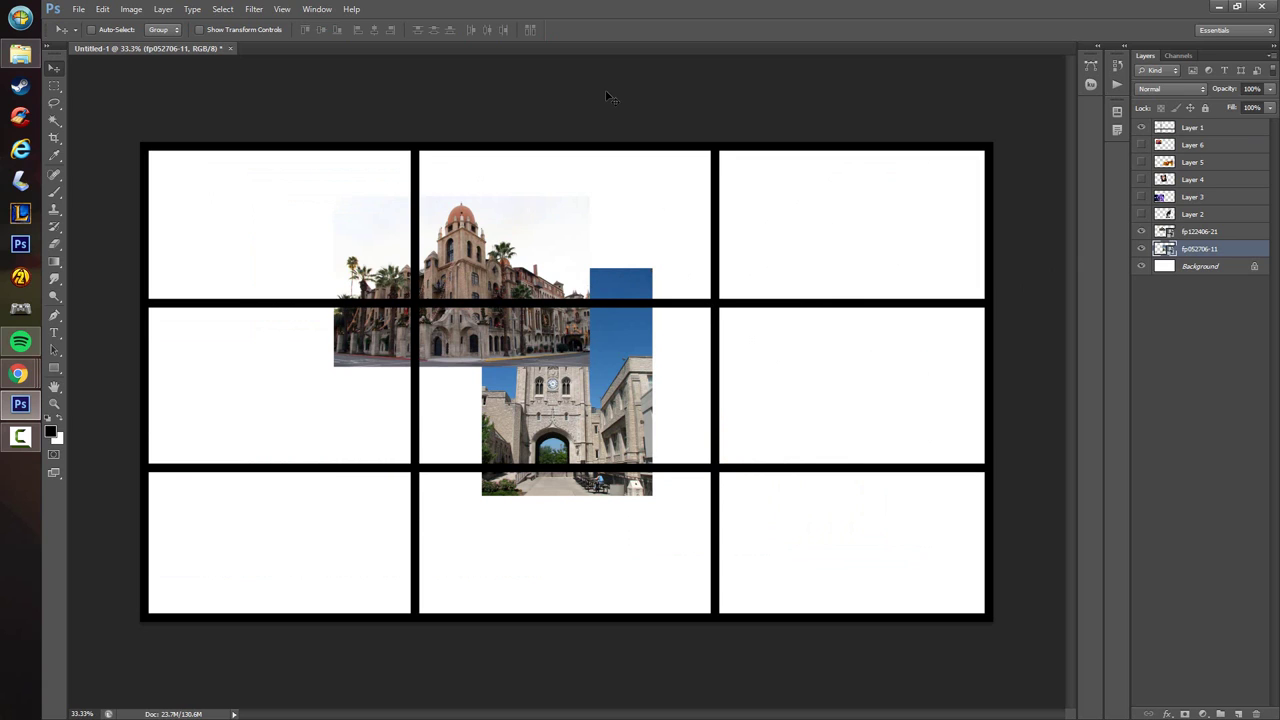
pyautogui.click(55, 244)
pyautogui.click(644, 370)
pyautogui.click(643, 280)
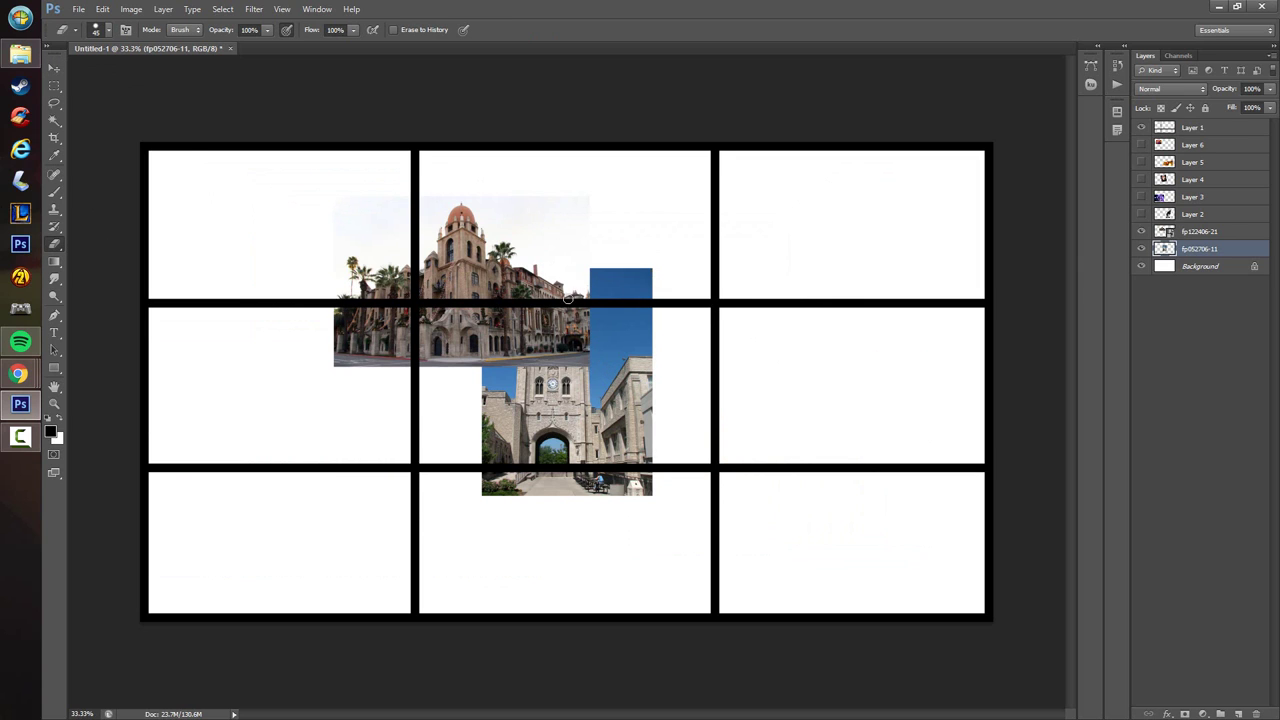
# - Enlarge the Eraser to 300 px and choose a soft round brush tip for it
pyautogui.press(']')
pyautogui.press(']')
pyautogui.press(']')
pyautogui.press(']')
pyautogui.press(']')
pyautogui.press(']')
pyautogui.press(']')
pyautogui.press(']')
pyautogui.press(']')
pyautogui.press(']')
pyautogui.press(']')
pyautogui.press(']')
pyautogui.click(109, 30)
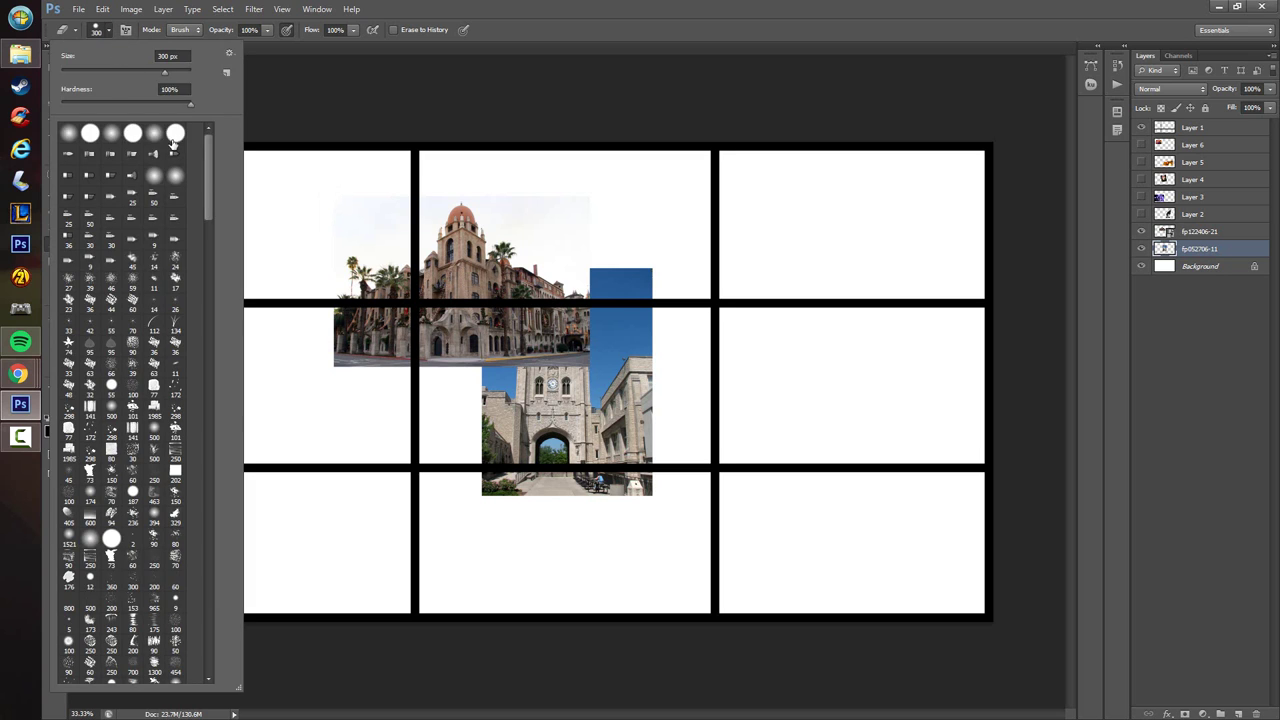
pyautogui.doubleClick(154, 134)
# - Erase softly along the lower, right and upper edges of the clock tower photo with the Eraser at about 300 px
pyautogui.press(']')
pyautogui.press(']')
pyautogui.moveTo(560, 534)
pyautogui.mouseDown()
pyautogui.moveTo(471, 486)
pyautogui.moveTo(714, 457)
pyautogui.moveTo(655, 470)
pyautogui.mouseUp()
pyautogui.press('[')
pyautogui.press('[')
pyautogui.moveTo(663, 254); pyautogui.dragTo(591, 243)
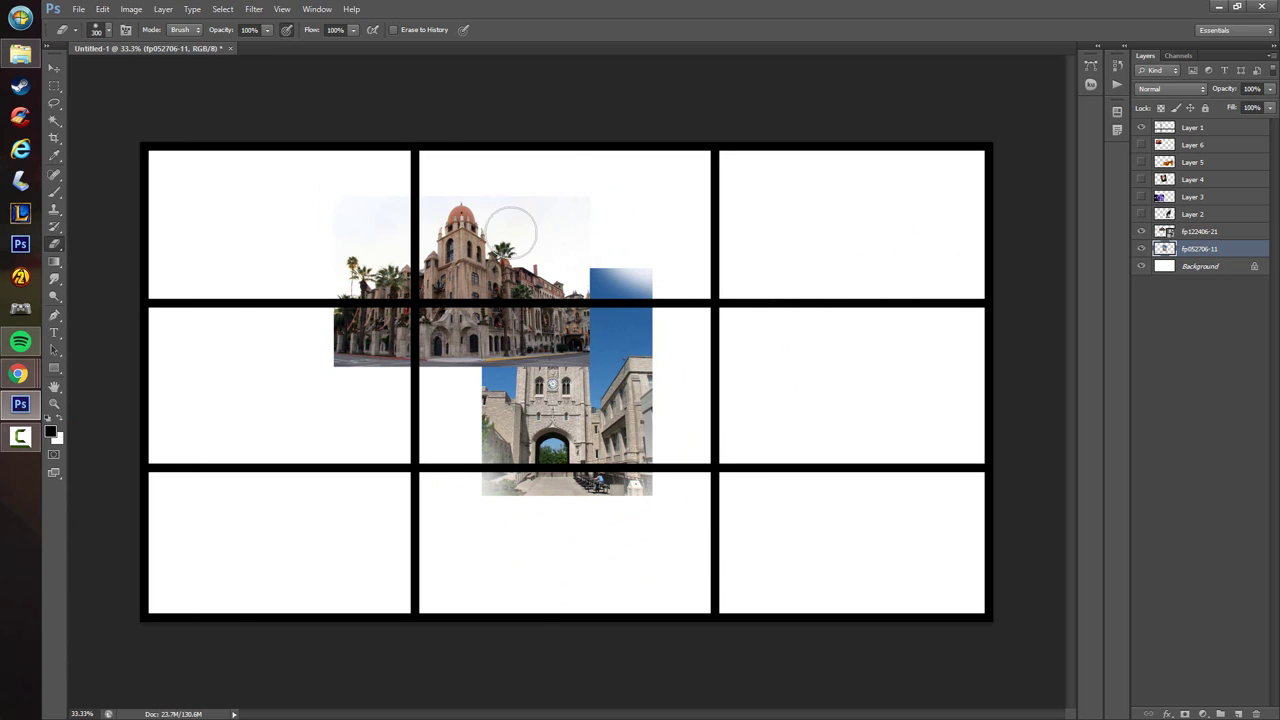
pyautogui.moveTo(686, 535)
pyautogui.mouseDown()
pyautogui.moveTo(663, 315)
pyautogui.moveTo(570, 532)
pyautogui.moveTo(456, 371)
pyautogui.moveTo(475, 520)
pyautogui.moveTo(477, 474)
pyautogui.mouseUp()
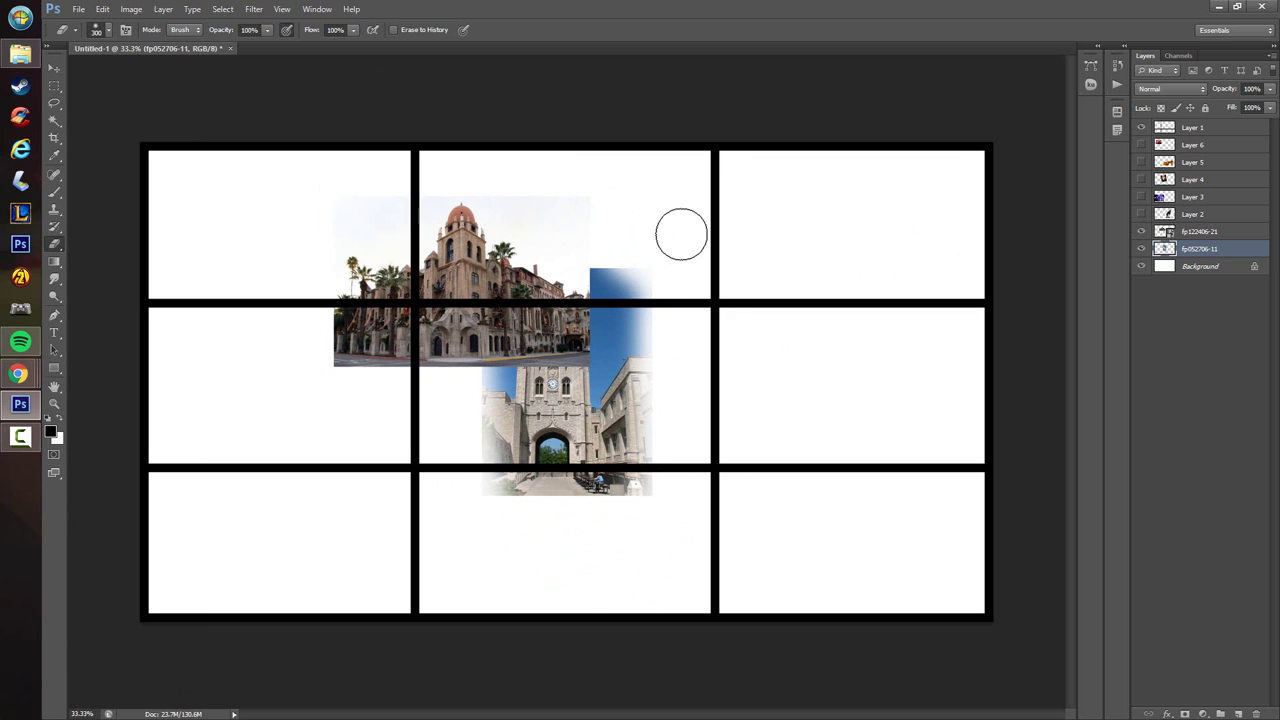
# - Rasterize layer fp122406-21 and softly erase its lower edge and the area overlapping the clock tower
pyautogui.click(1187, 231)
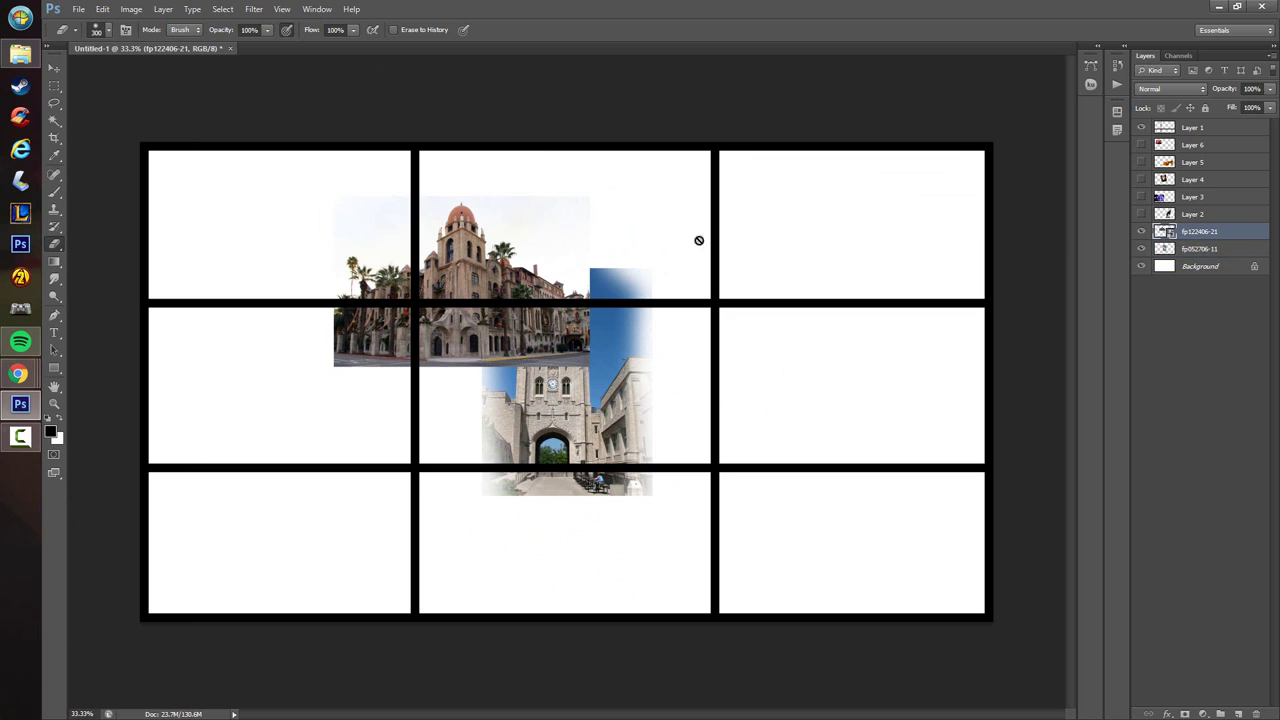
pyautogui.click(457, 377)
pyautogui.press('Return')
pyautogui.moveTo(383, 391)
pyautogui.mouseDown()
pyautogui.moveTo(367, 385)
pyautogui.moveTo(572, 372)
pyautogui.moveTo(623, 237)
pyautogui.moveTo(509, 492)
pyautogui.moveTo(481, 418)
pyautogui.moveTo(565, 292)
pyautogui.mouseUp()
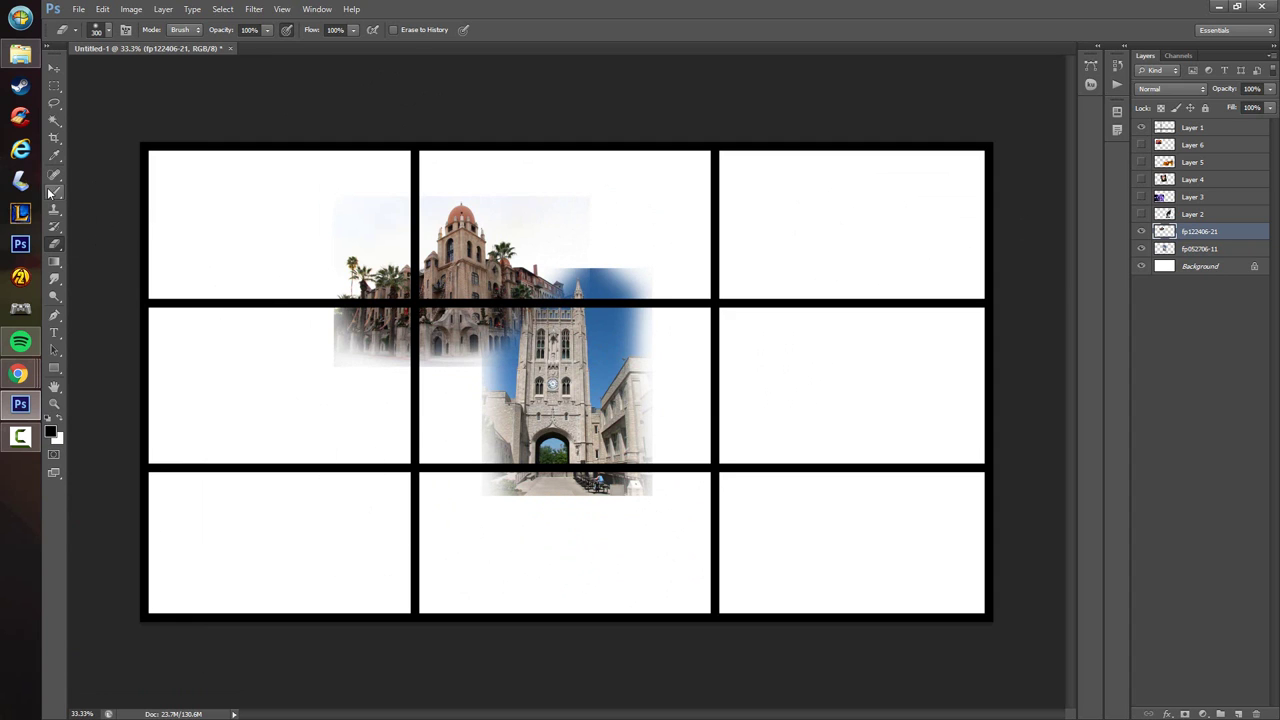
# - Try freehand black brush strokes in the middle-left frame and undo them
pyautogui.click(53, 192)
pyautogui.hotkey('ctrl', 'z')
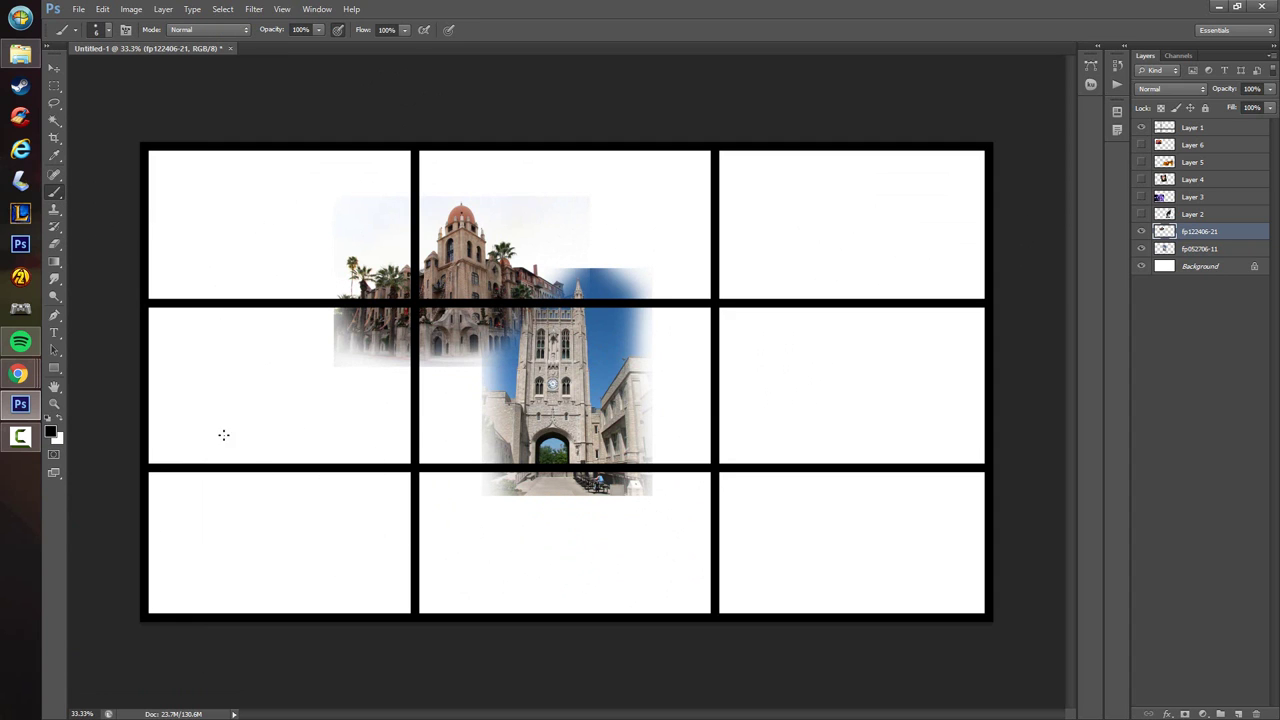
pyautogui.moveTo(236, 392)
pyautogui.mouseDown()
pyautogui.moveTo(288, 425)
pyautogui.moveTo(363, 442)
pyautogui.mouseUp()
pyautogui.hotkey('ctrl', 'z')
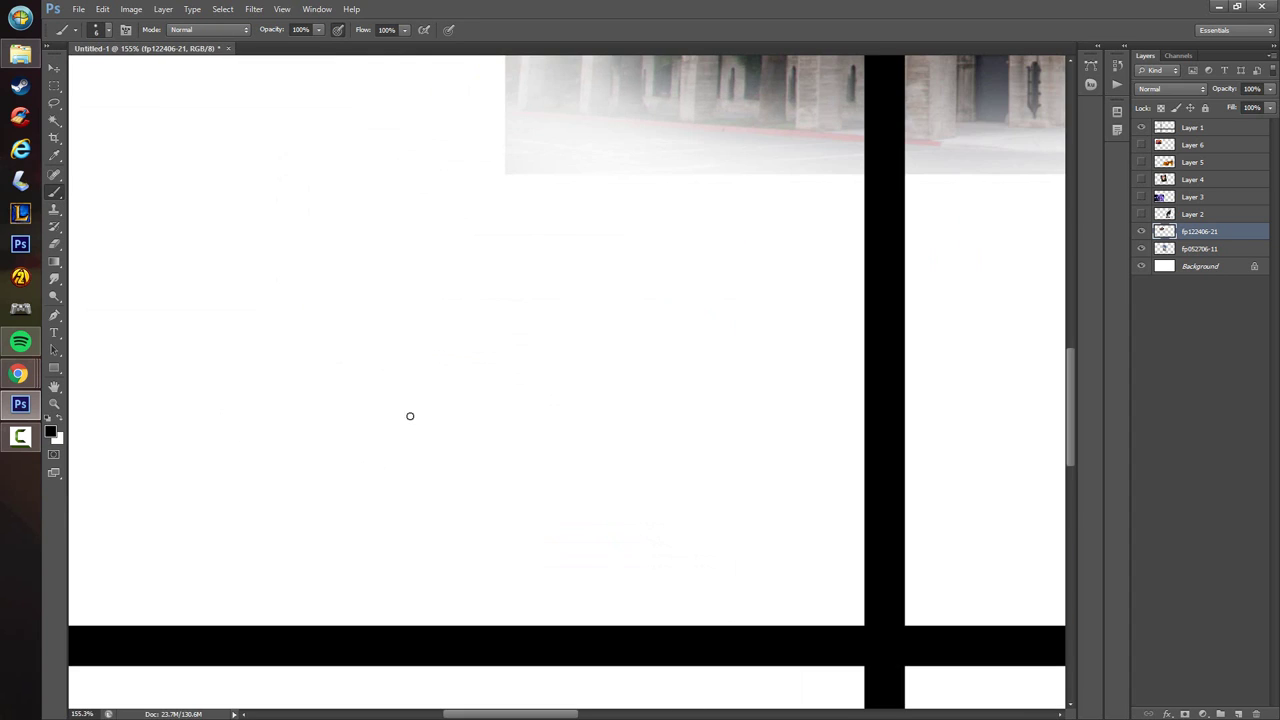
pyautogui.moveTo(382, 275)
pyautogui.mouseDown()
pyautogui.moveTo(406, 492)
pyautogui.moveTo(290, 280)
pyautogui.mouseUp()
pyautogui.hotkey('ctrl', 'z')
# - Return to the Eraser tool and reduce its size to 250 px
pyautogui.scroll(-5, 529, 414)
pyautogui.scroll(1, 545, 405)
pyautogui.click(54, 246)
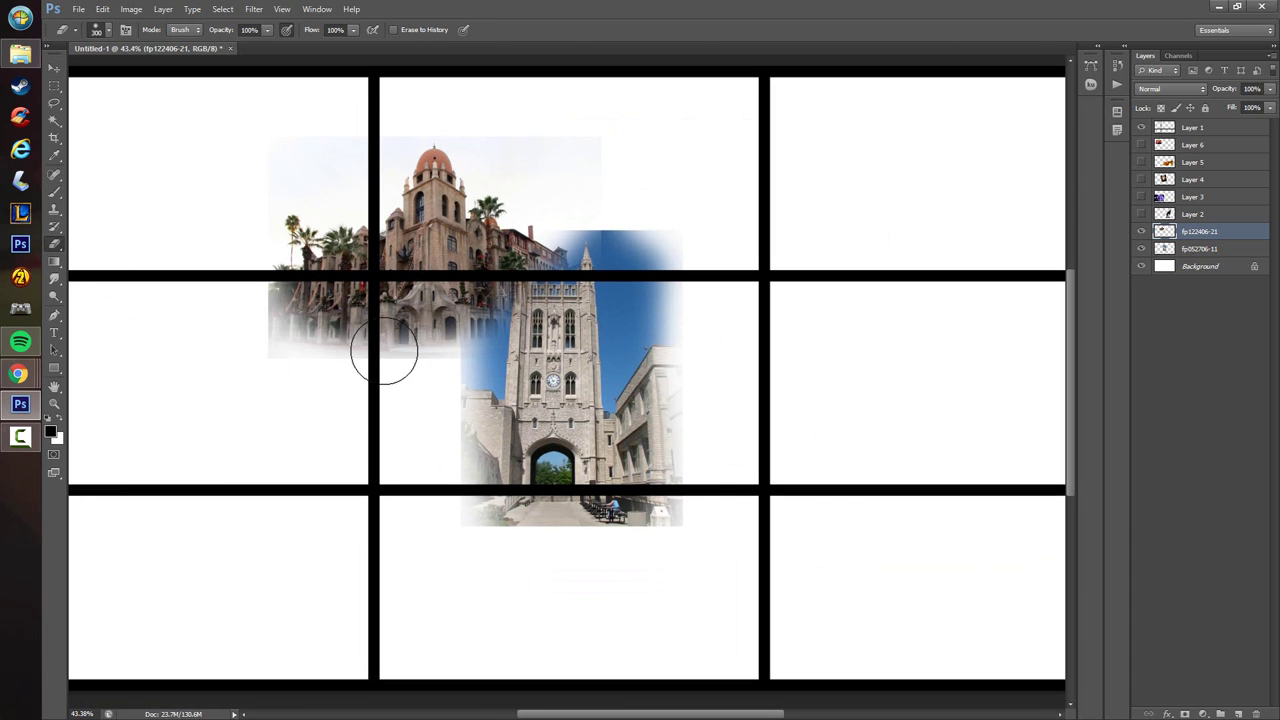
pyautogui.press('[')
pyautogui.press('[')
pyautogui.press('[')
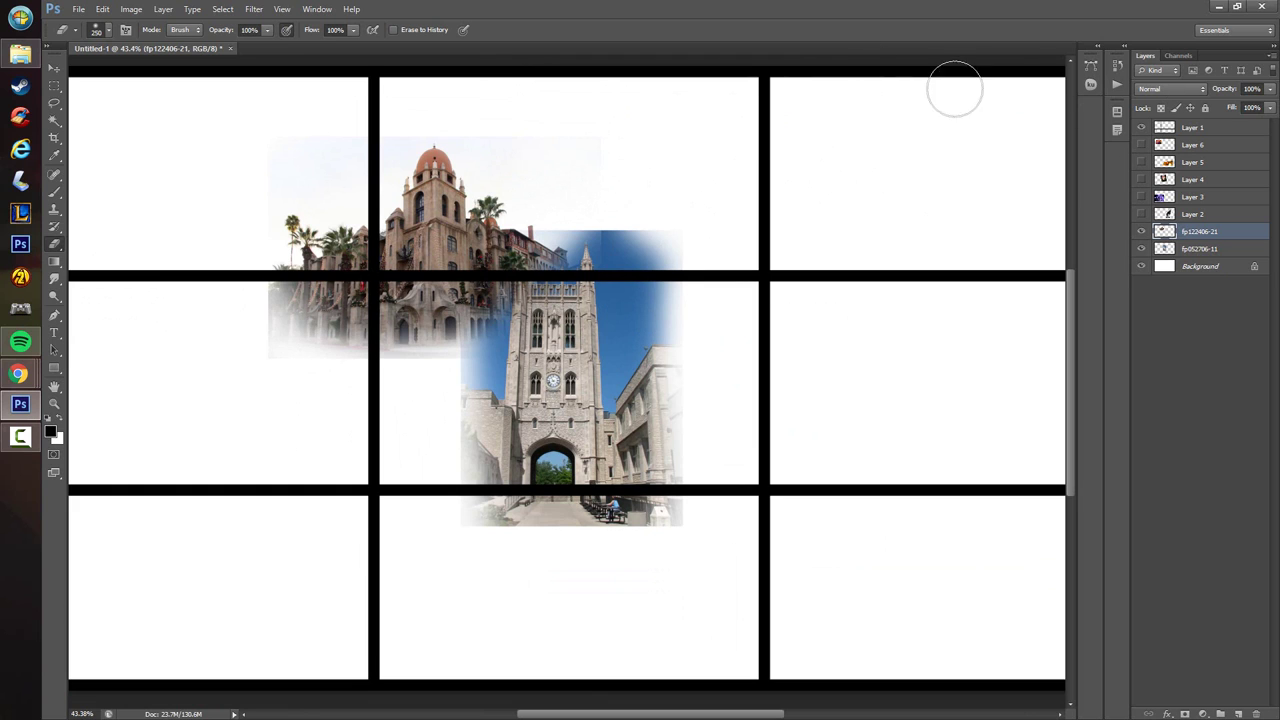
# - Try successive blend modes on layer fp122406-21, including Darker Color and Soft Light, and settle on a high-contrast blend
pyautogui.click(1156, 90)
pyautogui.click(1157, 146)
pyautogui.press('Down')
pyautogui.press('Down')
pyautogui.press('Down')
pyautogui.press('Down')
pyautogui.press('Down')
pyautogui.press('Down')
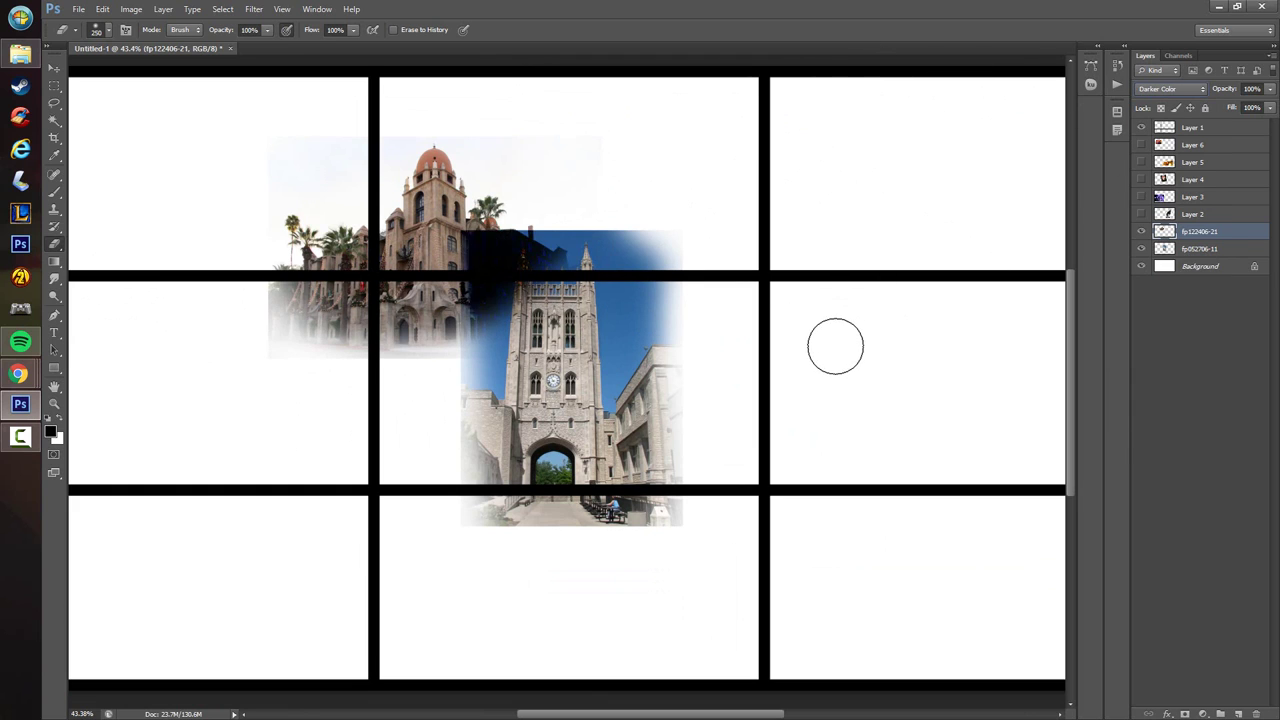
pyautogui.press('Down')
pyautogui.press('Down')
pyautogui.press('Down')
pyautogui.press('Down')
pyautogui.press('Down')
pyautogui.press('Down')
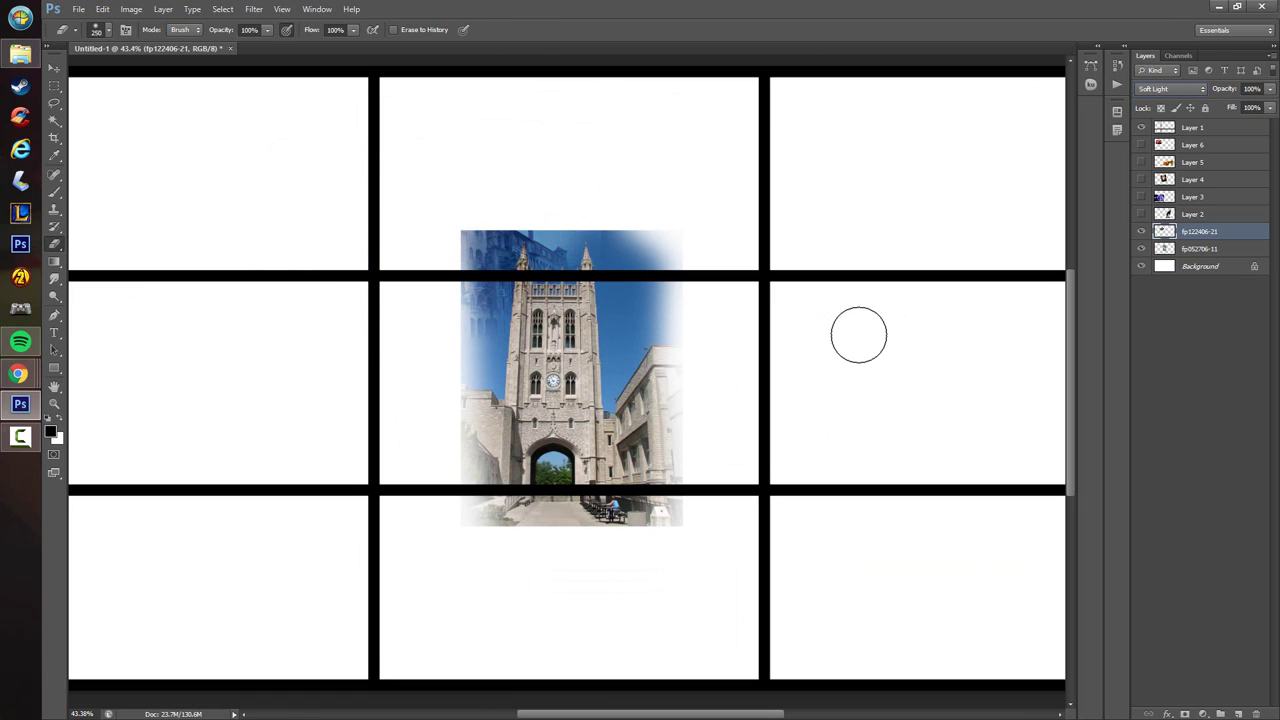
pyautogui.press('Up')
# - Show Layer 2, cycle its blend modes to settle on Hard Light, and softly erase its edge beside the clock tower
pyautogui.click(1184, 214)
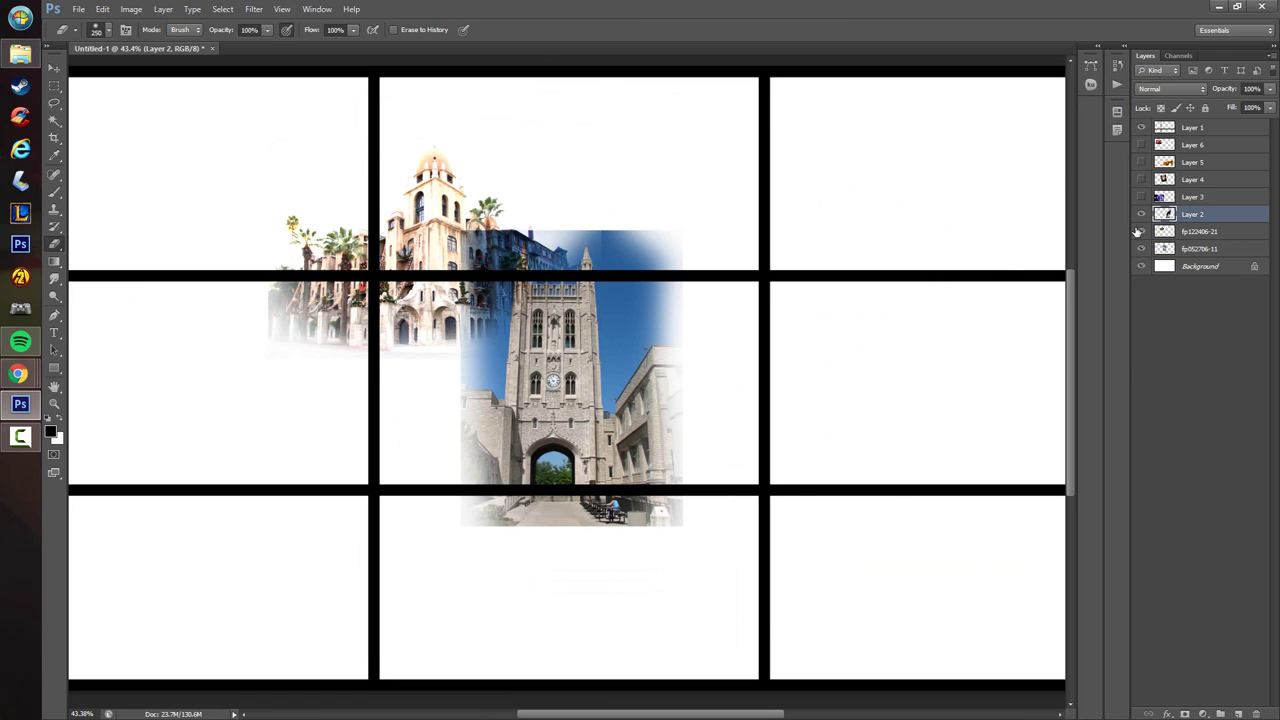
pyautogui.click(1141, 215)
pyautogui.moveTo(718, 336); pyautogui.dragTo(578, 300)
pyautogui.click(1162, 89)
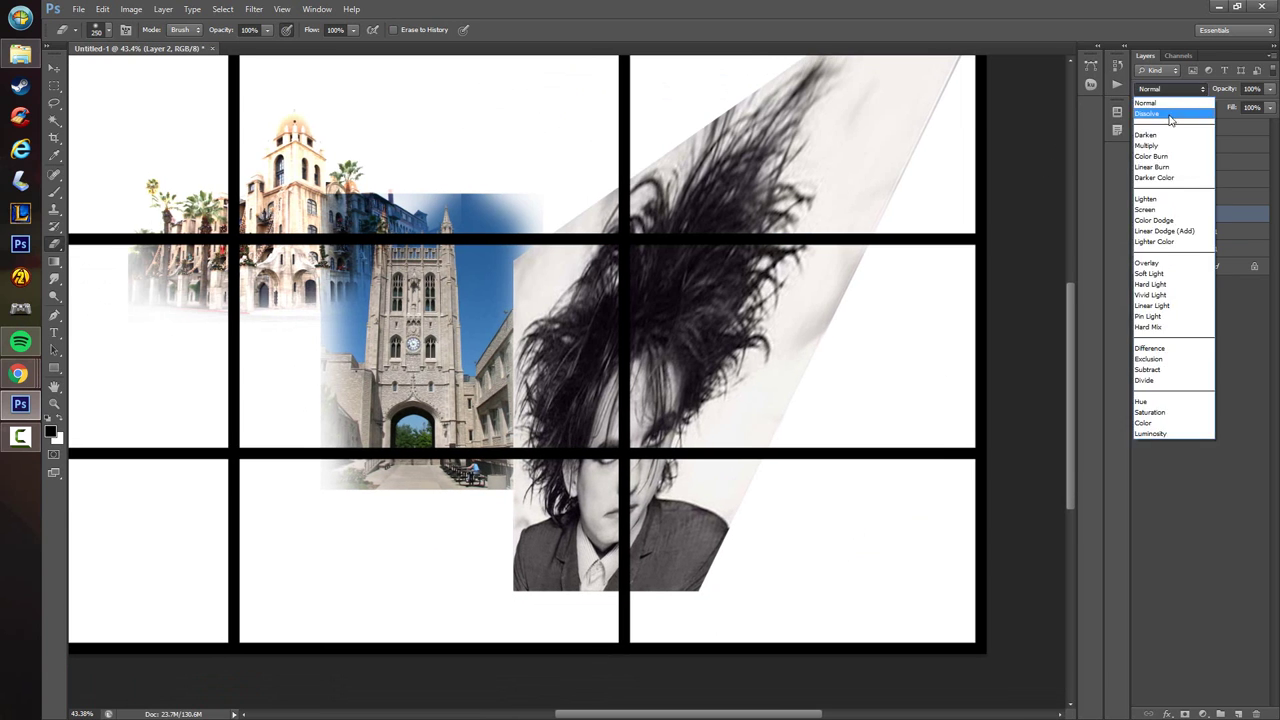
pyautogui.click(1160, 187)
pyautogui.press('Down')
pyautogui.press('Down')
pyautogui.press('Down')
pyautogui.press('Down')
pyautogui.press('Down')
pyautogui.press('Down')
pyautogui.press('Down')
pyautogui.press('Down')
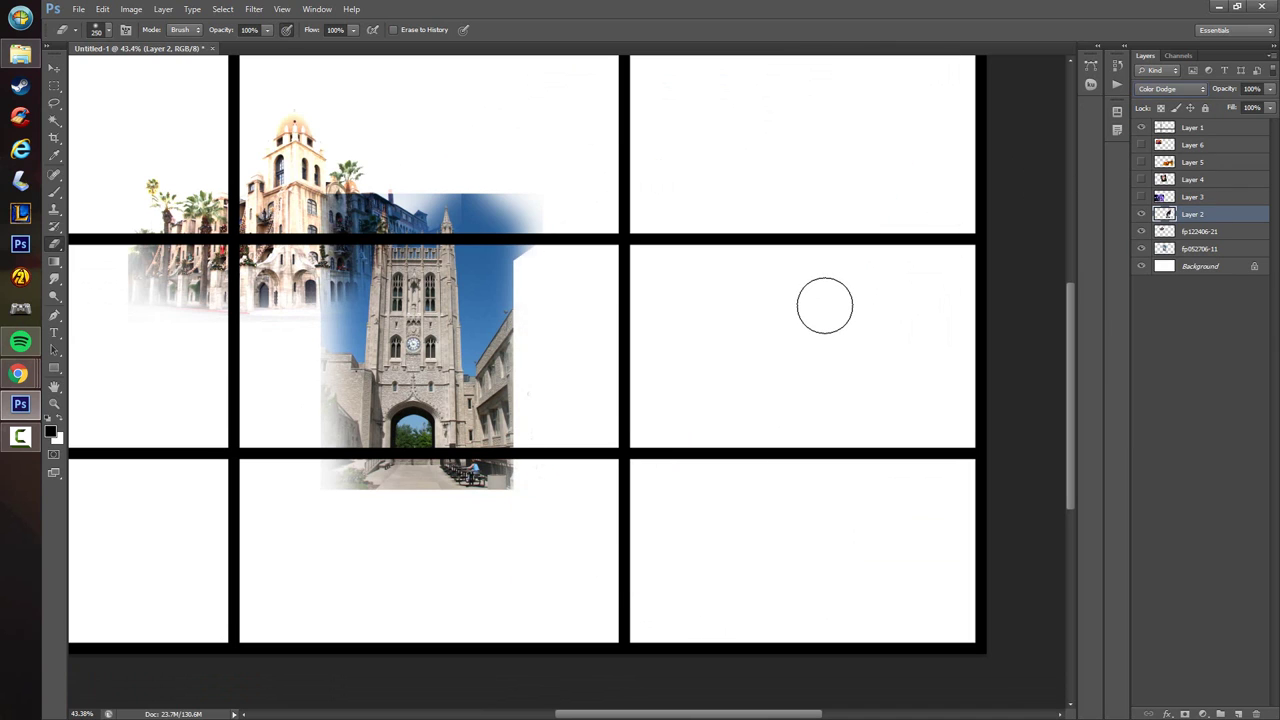
pyautogui.press('Down')
pyautogui.press('Down')
pyautogui.press('Down')
pyautogui.press('Down')
pyautogui.press('Down')
pyautogui.press('Down')
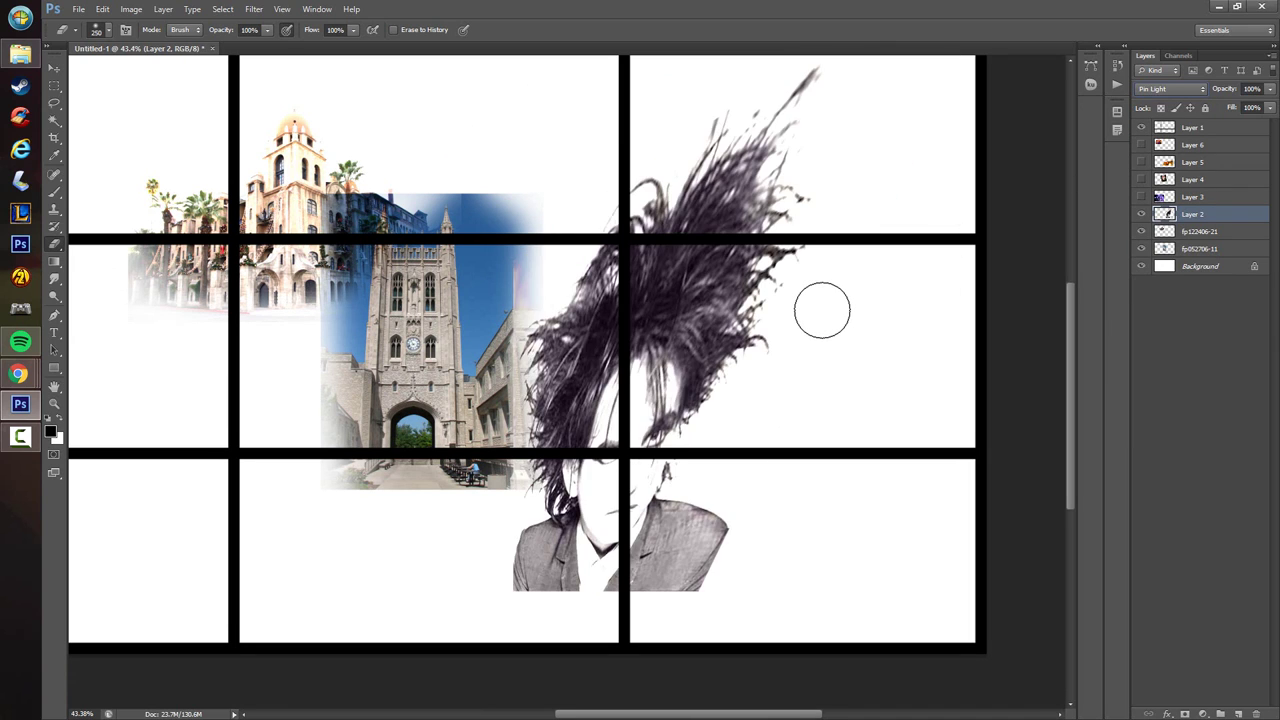
pyautogui.press('Up')
pyautogui.press('Up')
pyautogui.press('Up')
pyautogui.press('Up')
pyautogui.press('Up')
pyautogui.press('Up')
pyautogui.press('Up')
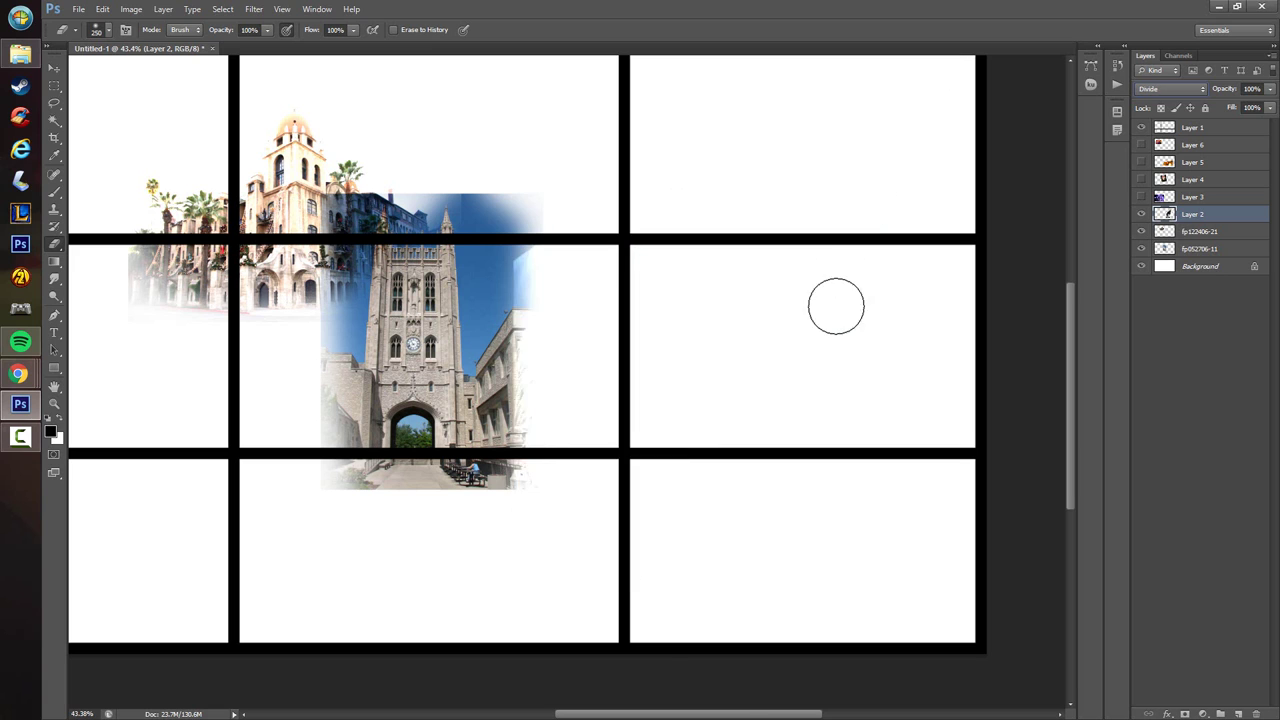
pyautogui.press('Up')
pyautogui.press('Down')
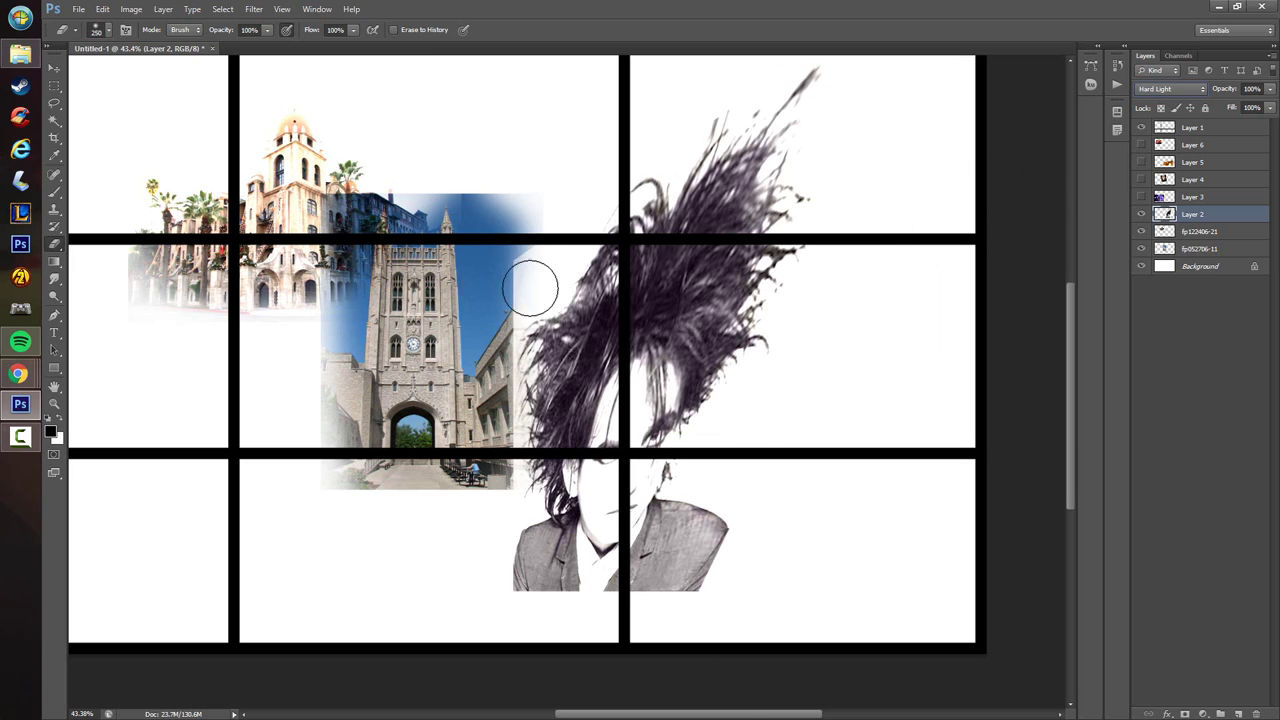
pyautogui.moveTo(531, 289)
pyautogui.mouseDown()
pyautogui.moveTo(507, 374)
pyautogui.moveTo(570, 272)
pyautogui.mouseUp()
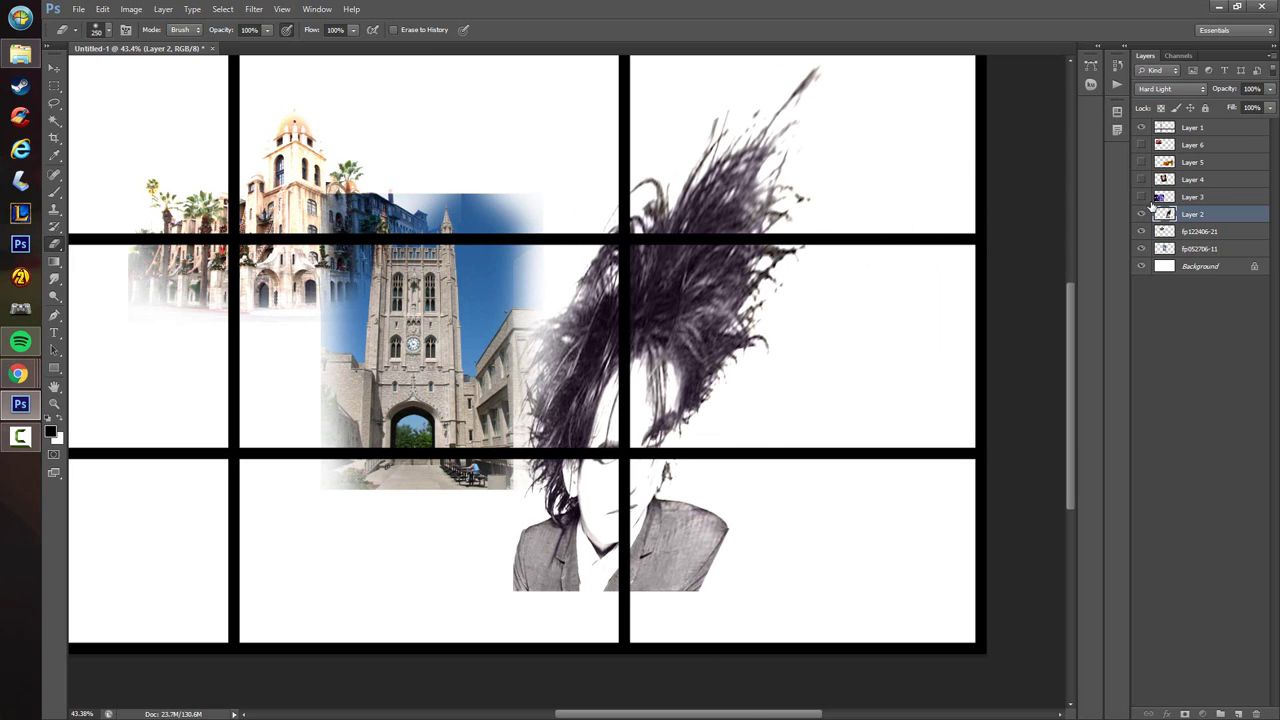
# - Show Layer 3 and try successive blend modes, including Linear Burn, Difference and Darker Color, settling on a bright high-contrast blend
pyautogui.click(1190, 197)
pyautogui.click(1141, 197)
pyautogui.click(1170, 88)
pyautogui.click(1165, 154)
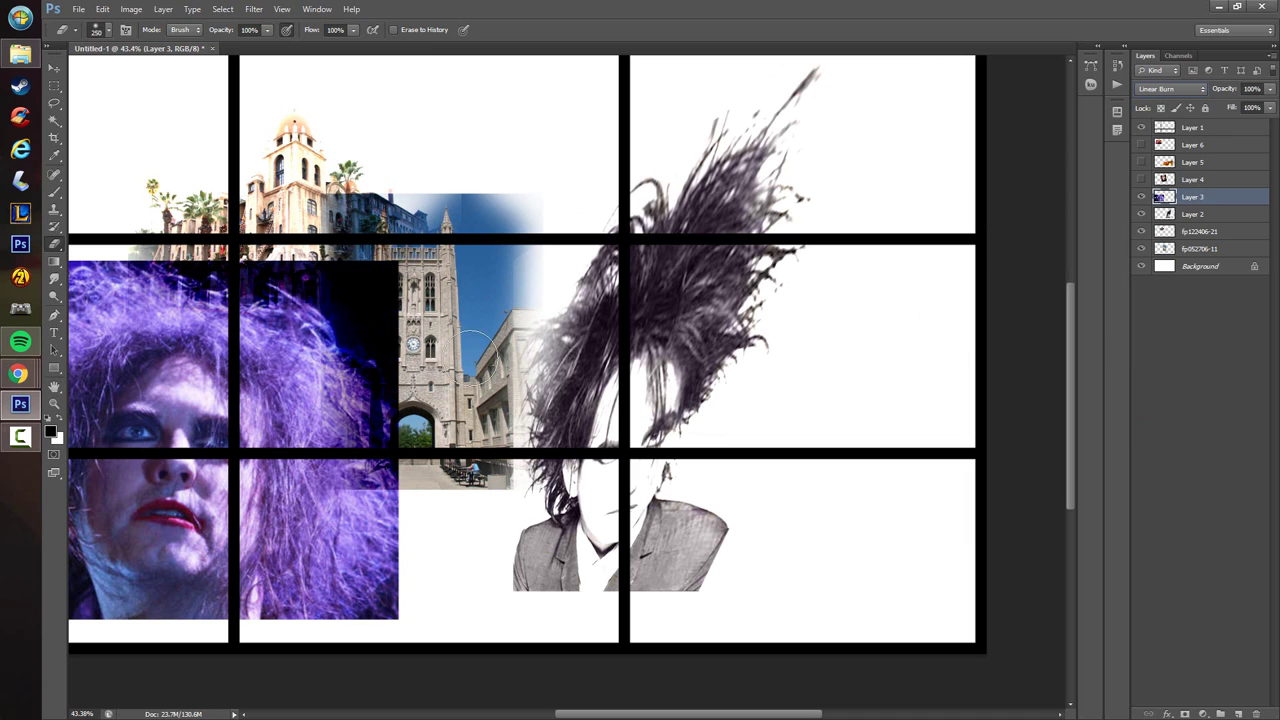
pyautogui.press('Down')
pyautogui.press('Down')
pyautogui.press('Down')
pyautogui.press('Down')
pyautogui.press('Down')
pyautogui.press('Down')
pyautogui.press('Down')
pyautogui.press('Down')
pyautogui.press('Down')
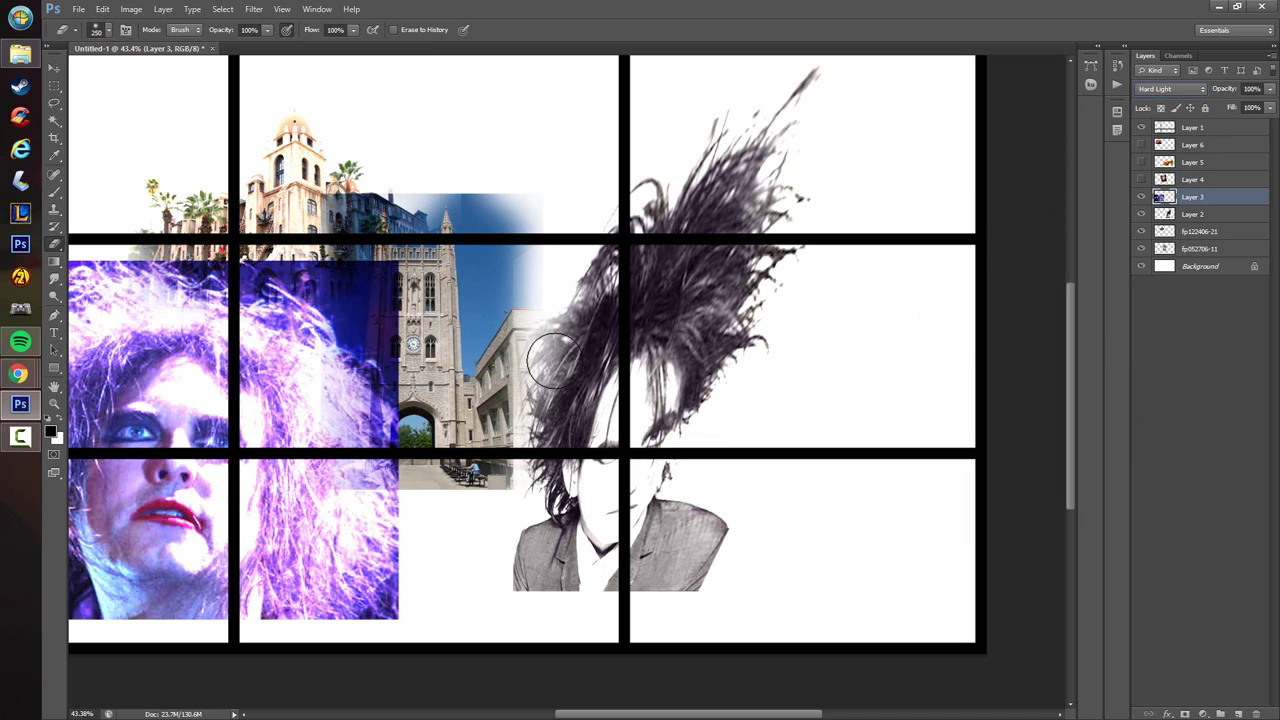
pyautogui.press('Down')
pyautogui.press('Down')
pyautogui.press('Down')
pyautogui.press('Down')
pyautogui.press('Down')
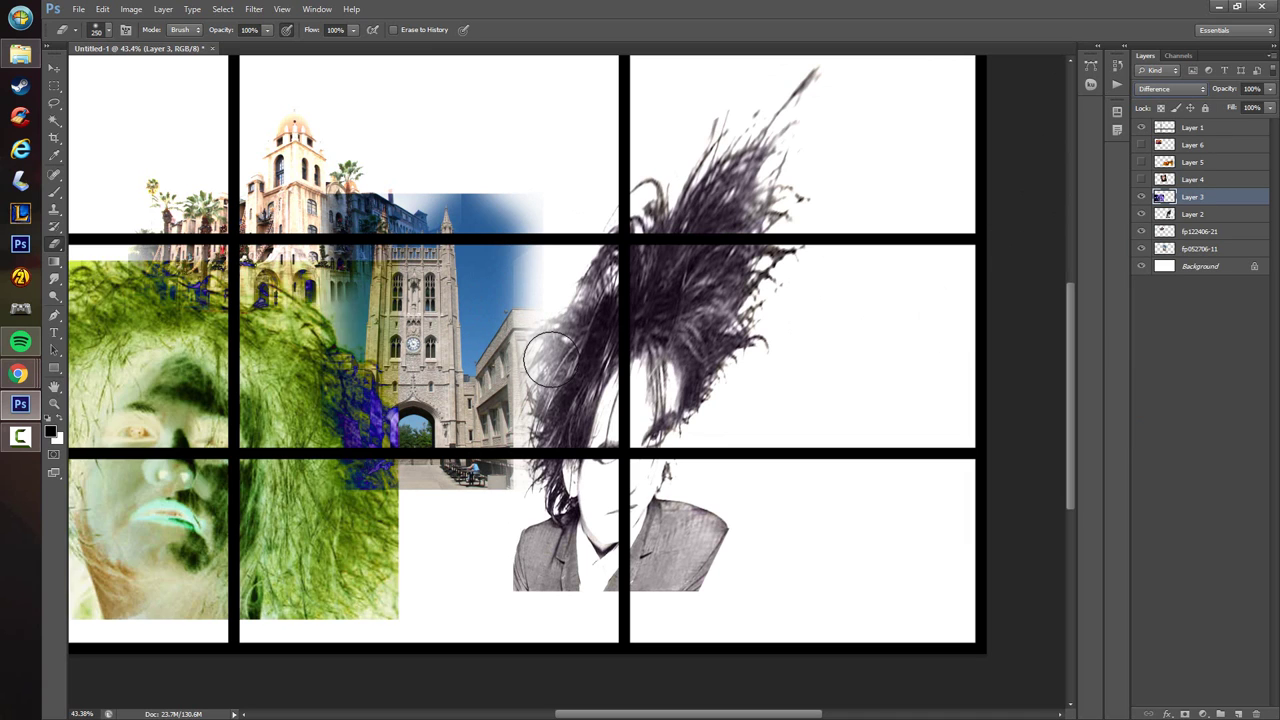
pyautogui.press('Down')
pyautogui.press('Up')
pyautogui.press('Up')
pyautogui.press('Up')
pyautogui.press('Up')
pyautogui.press('Up')
pyautogui.press('Up')
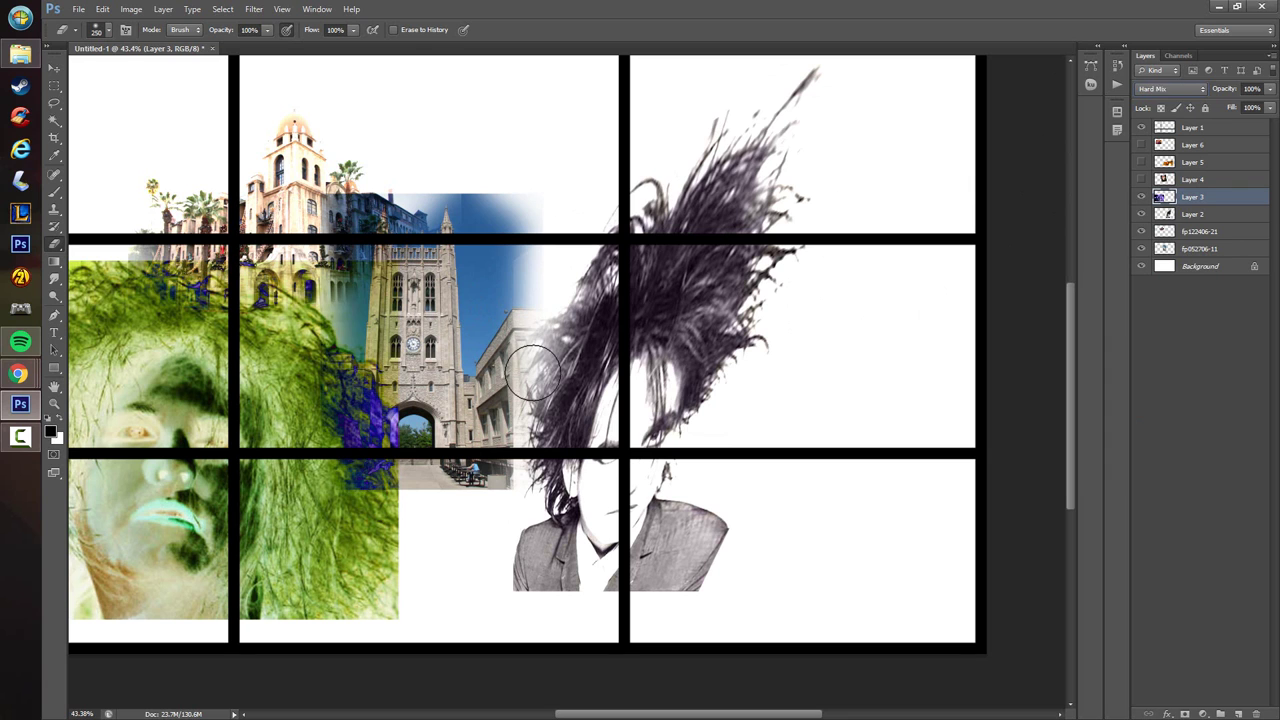
pyautogui.press('Down')
pyautogui.press('Up')
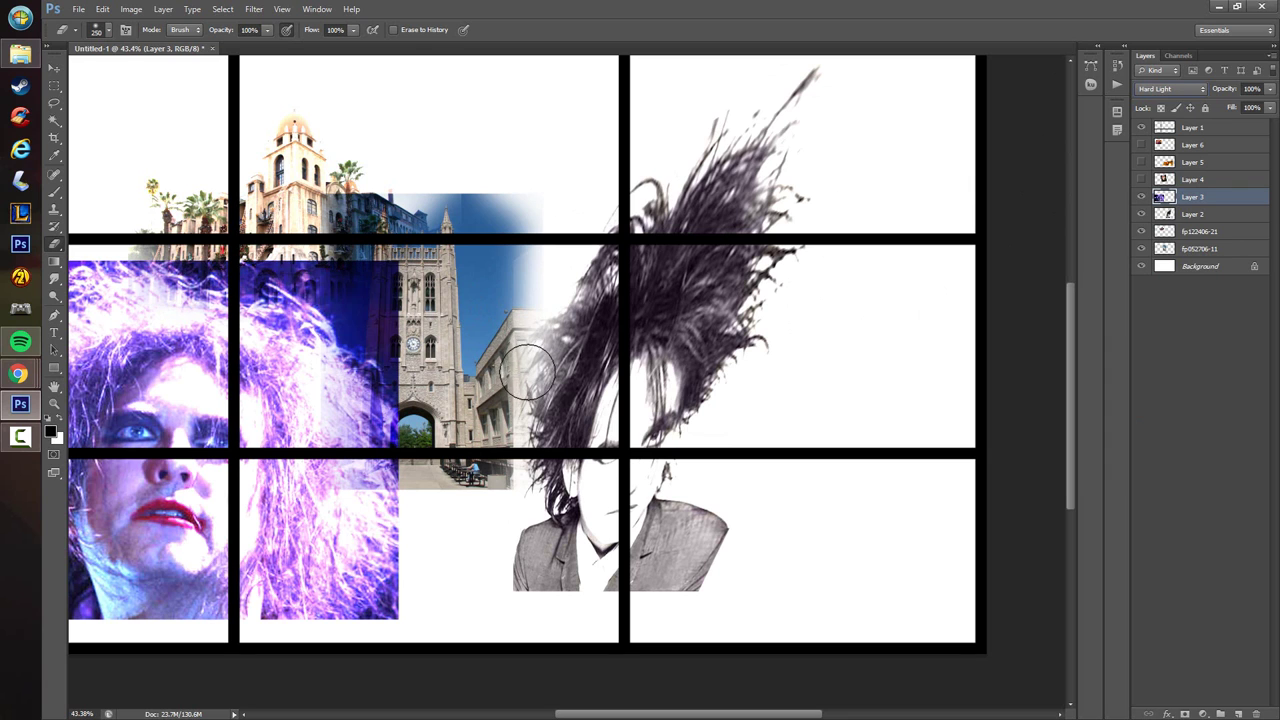
pyautogui.press('Up')
pyautogui.press('Up')
pyautogui.press('Up')
pyautogui.press('Up')
pyautogui.press('Up')
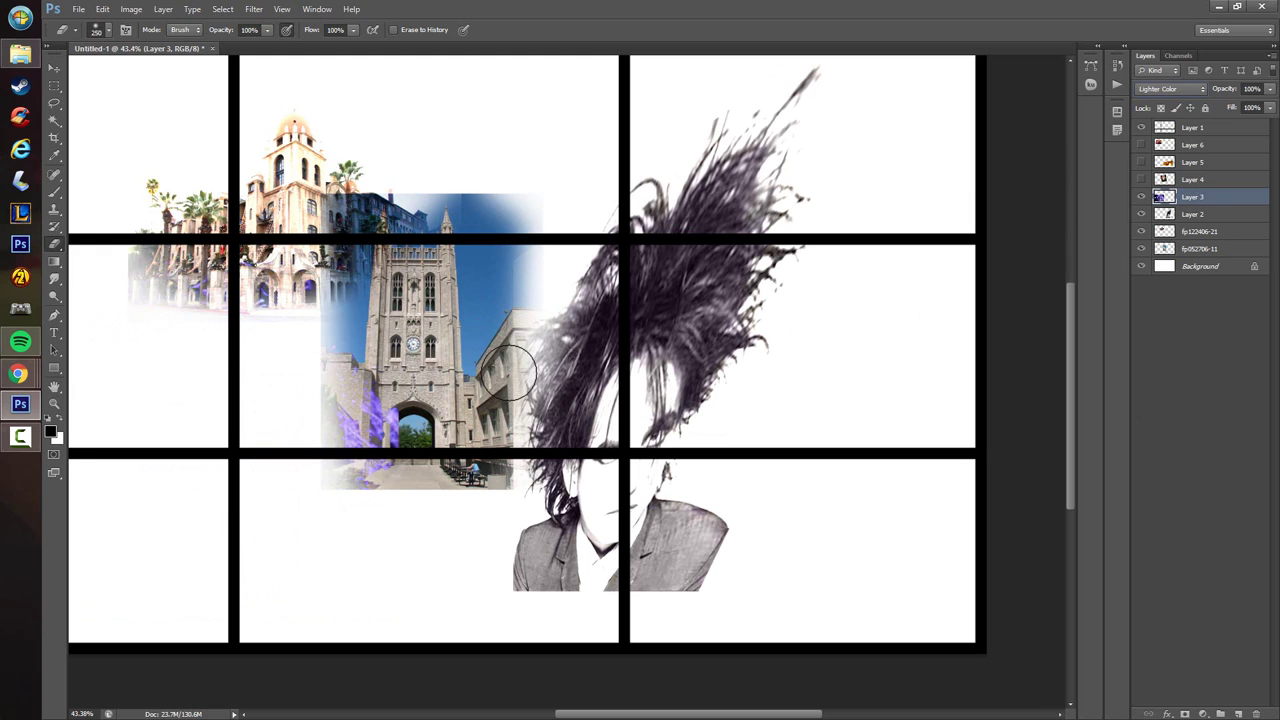
pyautogui.press('Up')
pyautogui.press('Up')
pyautogui.press('Up')
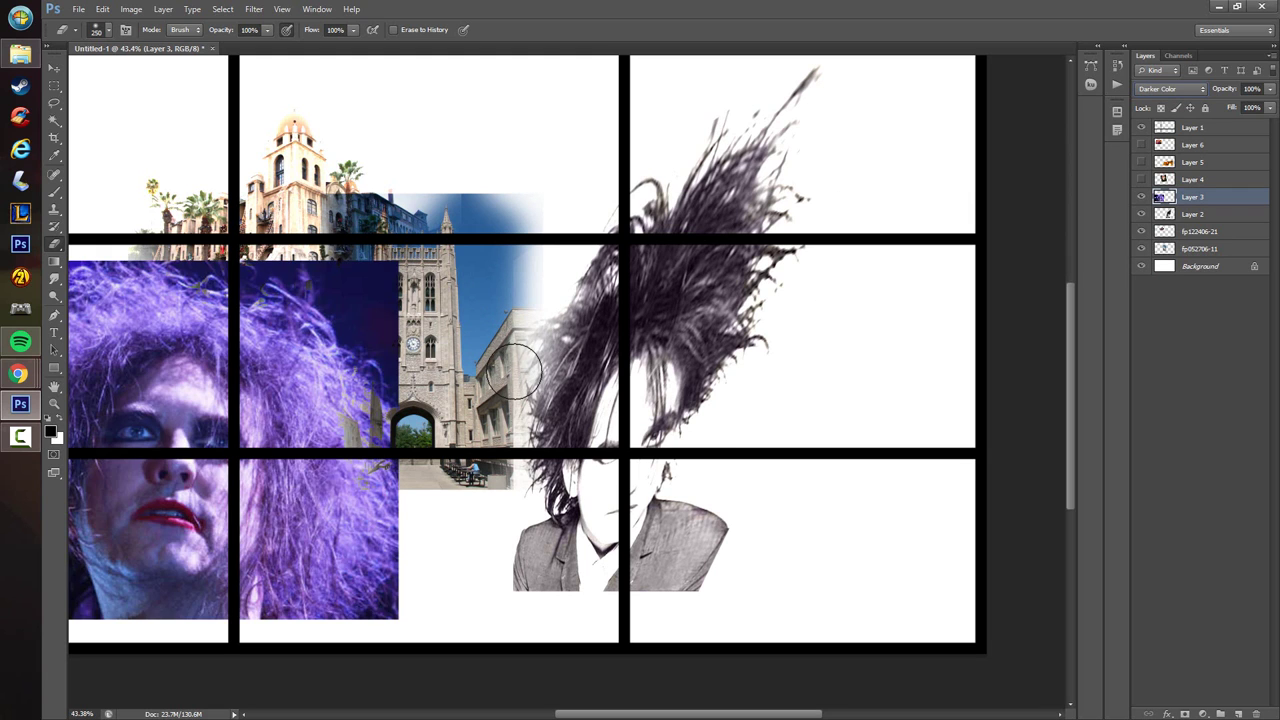
pyautogui.press('Down')
pyautogui.press('Down')
pyautogui.press('Down')
pyautogui.press('Down')
pyautogui.press('Down')
pyautogui.press('Down')
pyautogui.press('Down')
# - Show Layer 4 and try successive blend modes, including Color Burn and Color Dodge, settling on Linear Dodge (Add)
pyautogui.click(1185, 179)
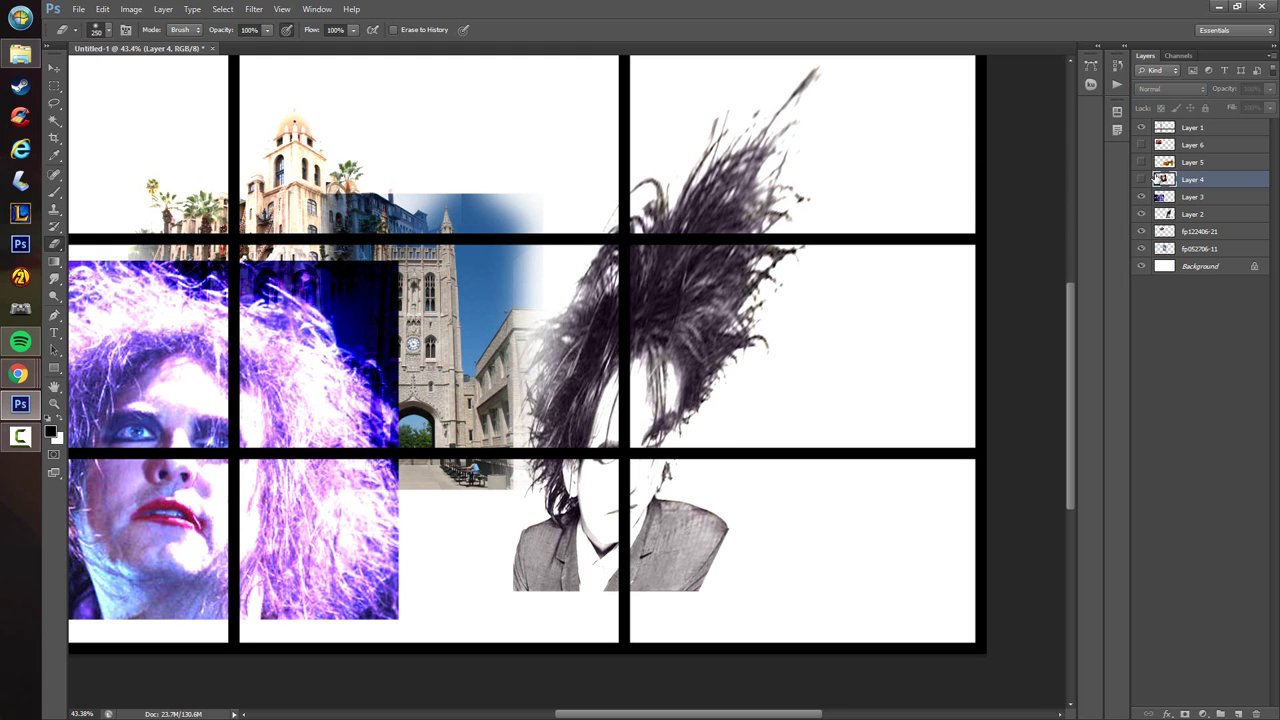
pyautogui.click(1141, 179)
pyautogui.click(1164, 89)
pyautogui.click(1167, 137)
pyautogui.press('Down')
pyautogui.press('Down')
pyautogui.press('Down')
pyautogui.press('Down')
pyautogui.press('Down')
pyautogui.press('Down')
pyautogui.press('Down')
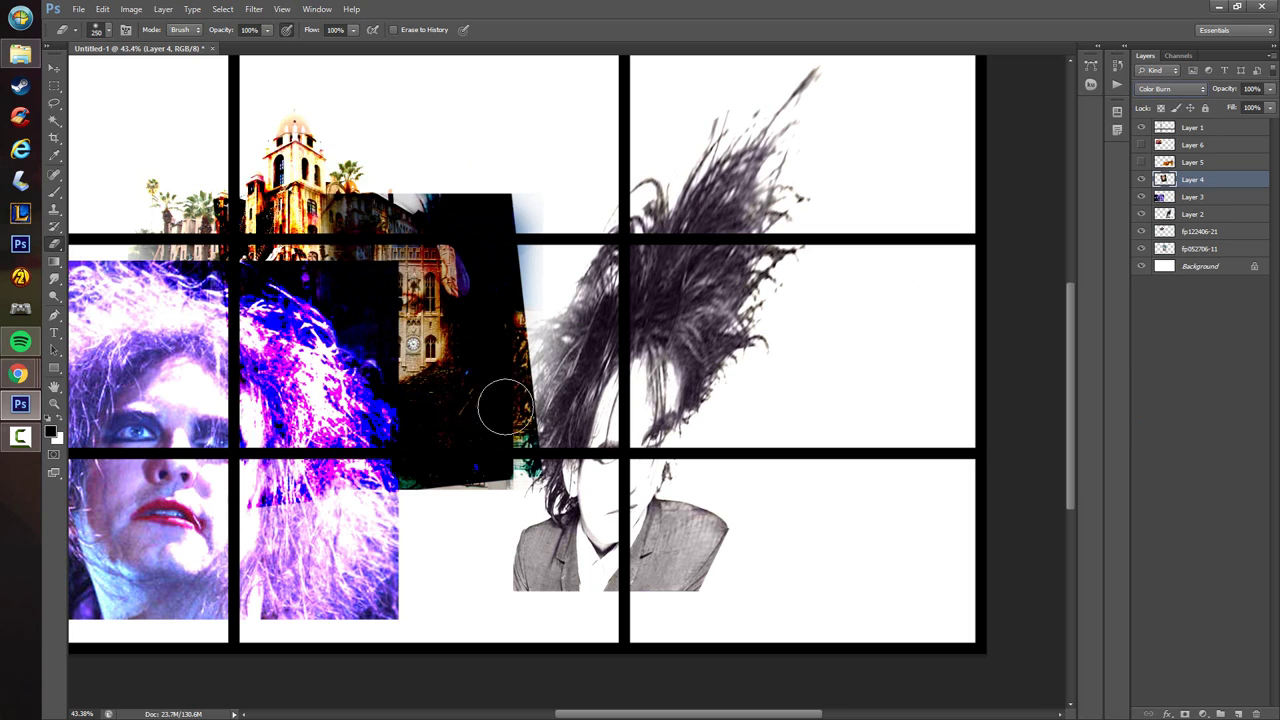
pyautogui.moveTo(699, 391); pyautogui.dragTo(926, 408)
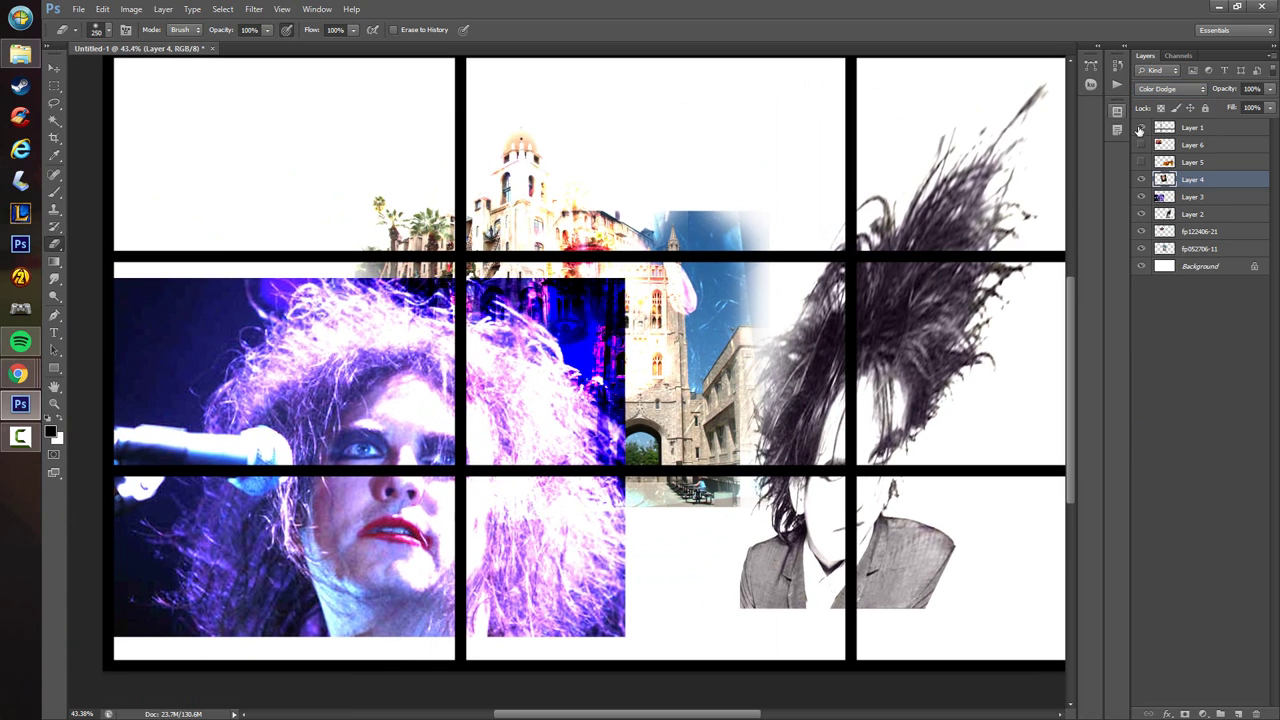
pyautogui.click(1170, 89)
pyautogui.click(1172, 132)
pyautogui.press('Down')
pyautogui.press('Down')
pyautogui.press('Down')
pyautogui.press('Down')
pyautogui.press('Down')
pyautogui.press('Up')
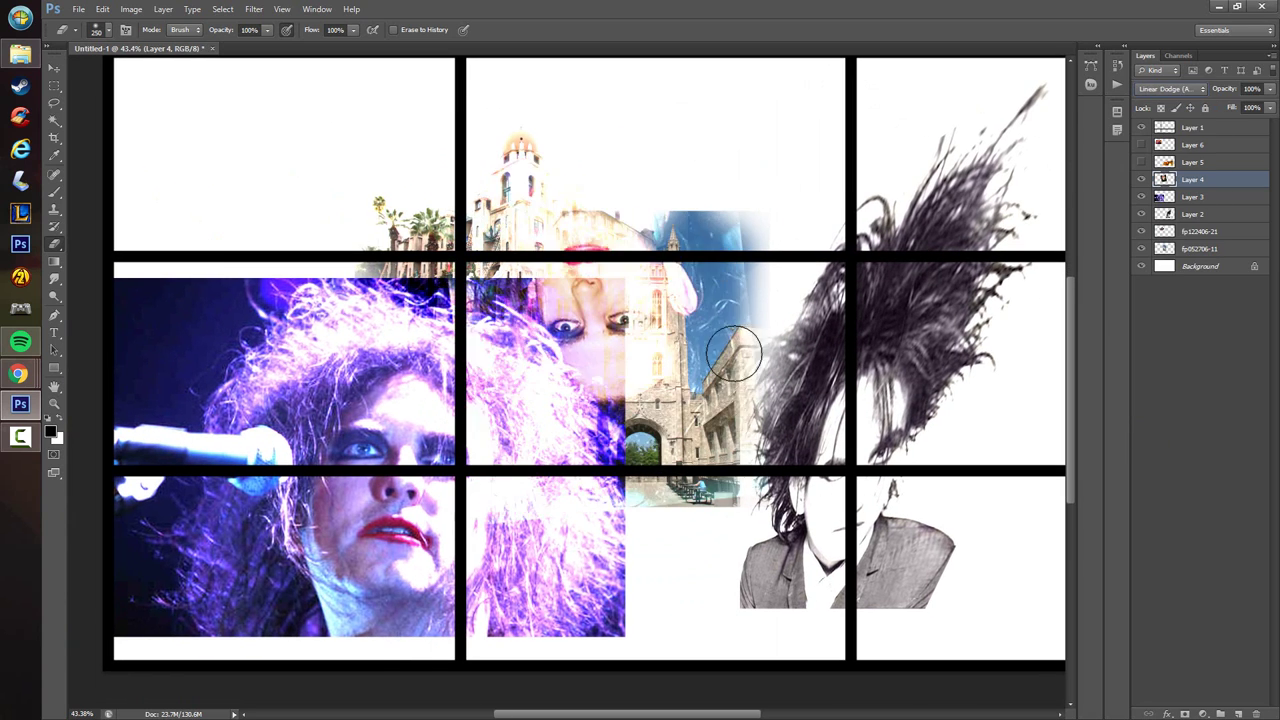
# - Show Layer 5 and try successive blend modes, including Screen and Hard Light, settling on a saturated high-contrast blend
pyautogui.click(1188, 162)
pyautogui.click(1141, 162)
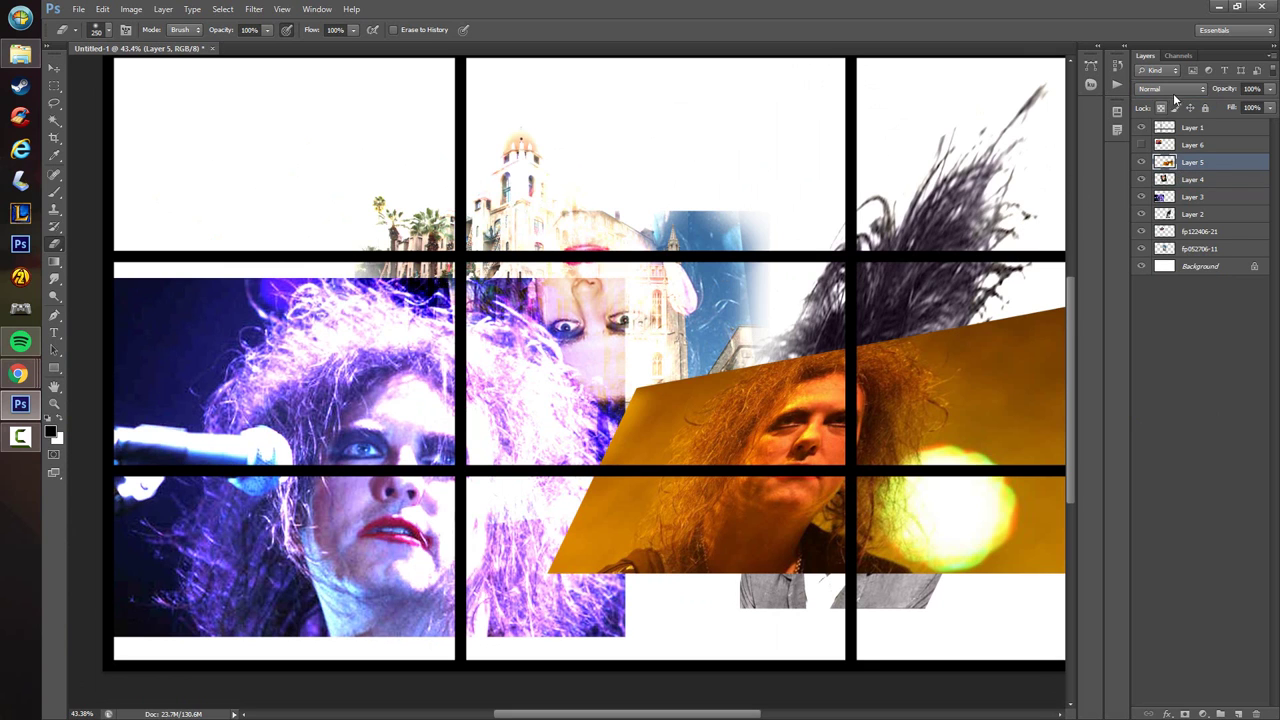
pyautogui.click(1173, 90)
pyautogui.click(1173, 134)
pyautogui.press('Down')
pyautogui.press('Down')
pyautogui.press('Down')
pyautogui.press('Down')
pyautogui.press('Down')
pyautogui.press('Down')
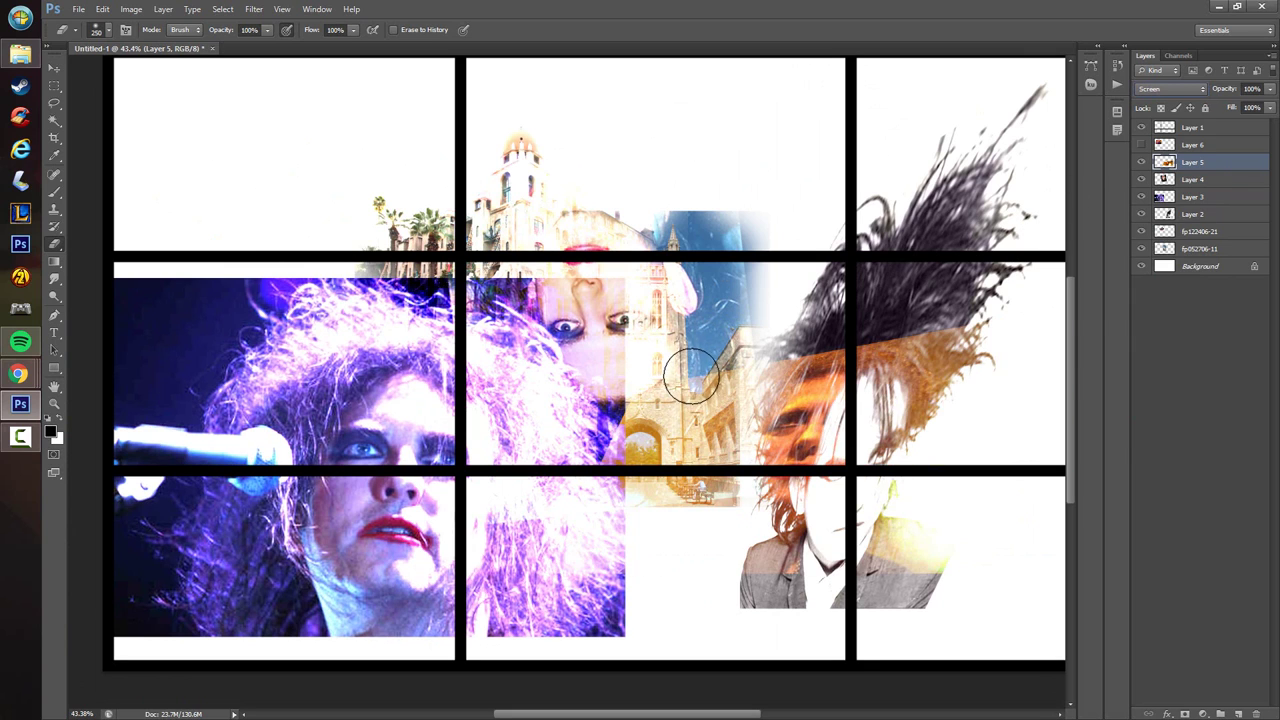
pyautogui.press('Down')
pyautogui.press('Down')
pyautogui.press('Down')
pyautogui.press('Down')
pyautogui.press('Down')
pyautogui.press('Down')
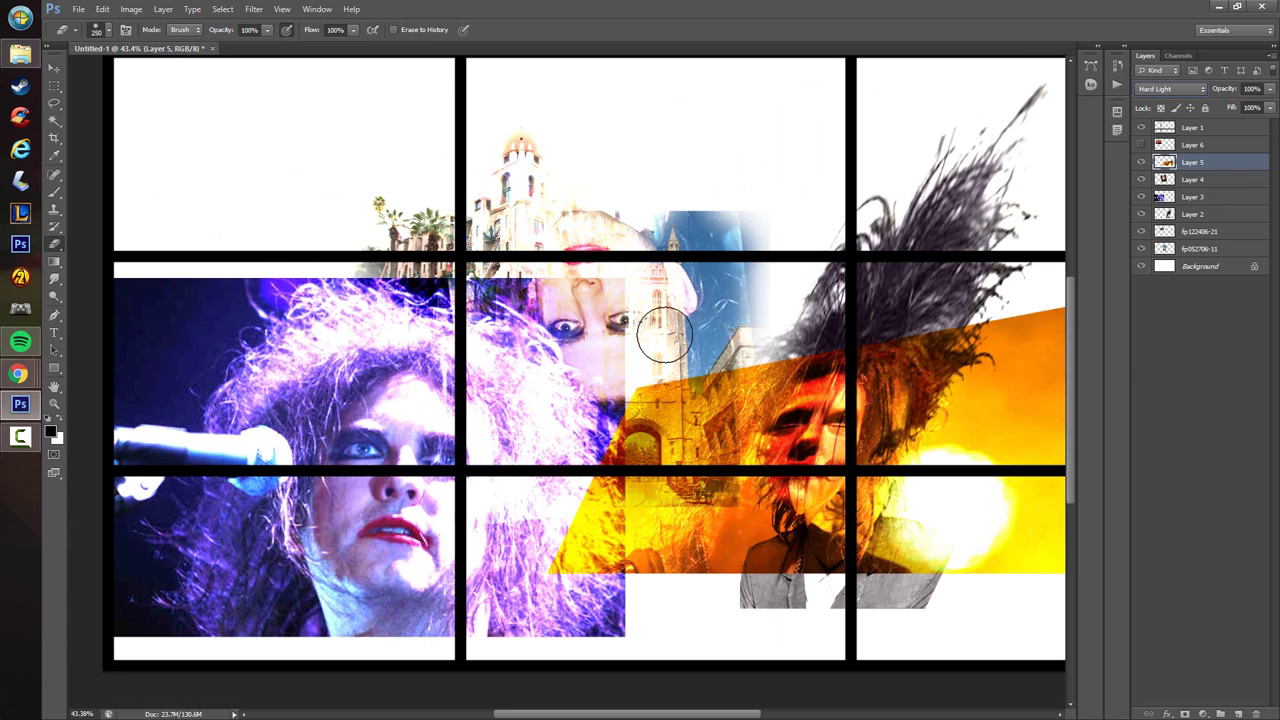
pyautogui.press('Down')
pyautogui.press('Down')
# - Show Layer 6 and try successive blend modes, including Color Burn, Color Dodge and Hard Light, settling on Pin Light
pyautogui.click(1192, 145)
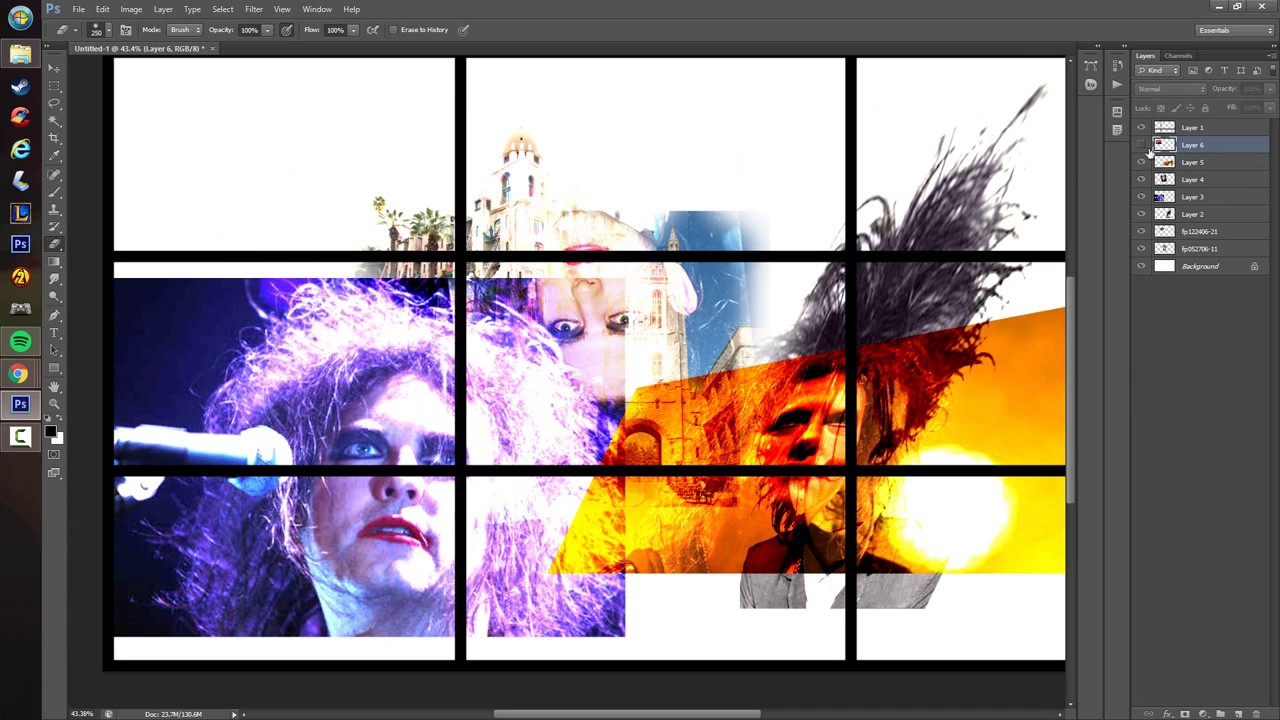
pyautogui.click(1141, 145)
pyautogui.click(1170, 89)
pyautogui.click(1168, 124)
pyautogui.press('Down')
pyautogui.press('Down')
pyautogui.press('Down')
pyautogui.press('Down')
pyautogui.press('Down')
pyautogui.press('Down')
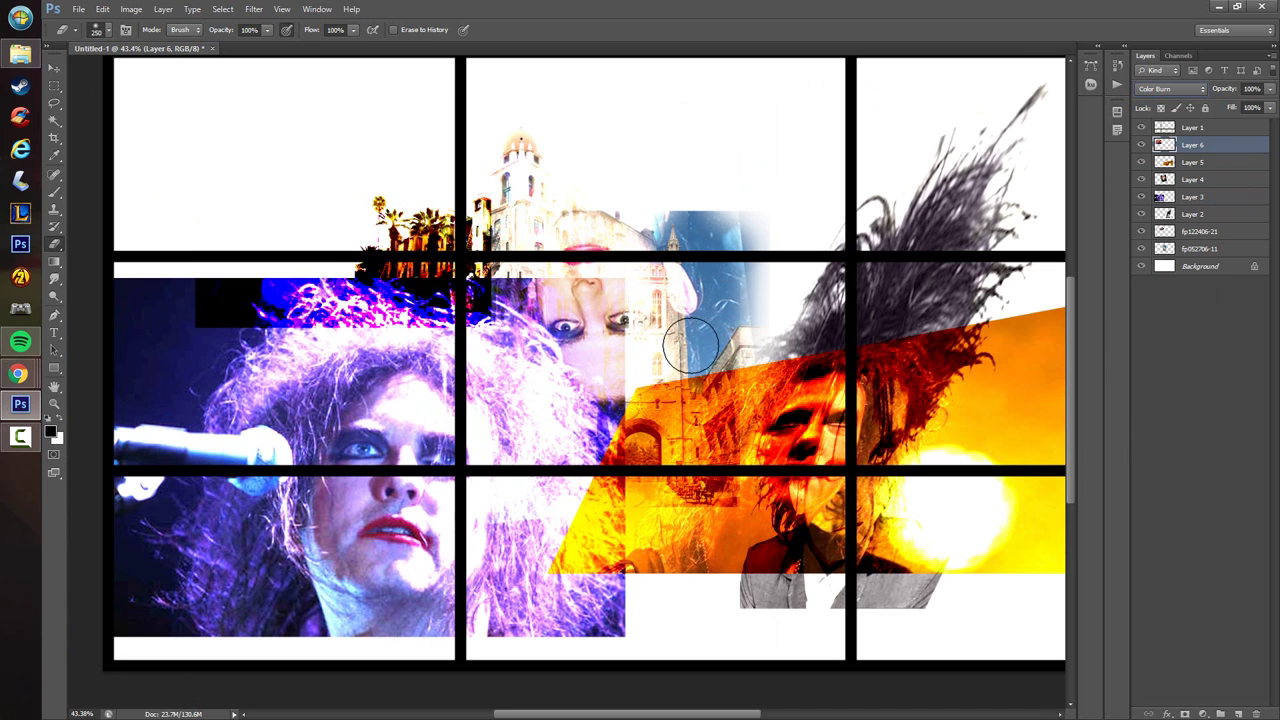
pyautogui.press('Down')
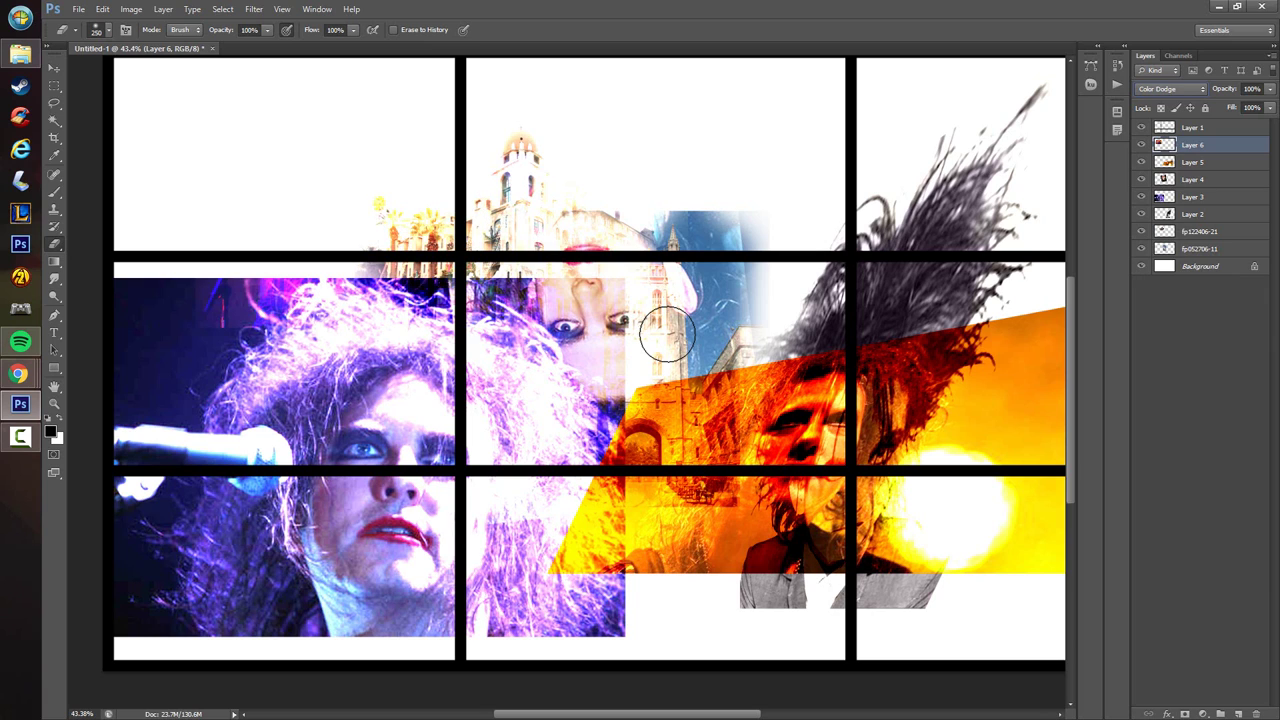
pyautogui.press('Down')
pyautogui.press('Down')
pyautogui.press('Down')
pyautogui.press('Down')
pyautogui.press('Down')
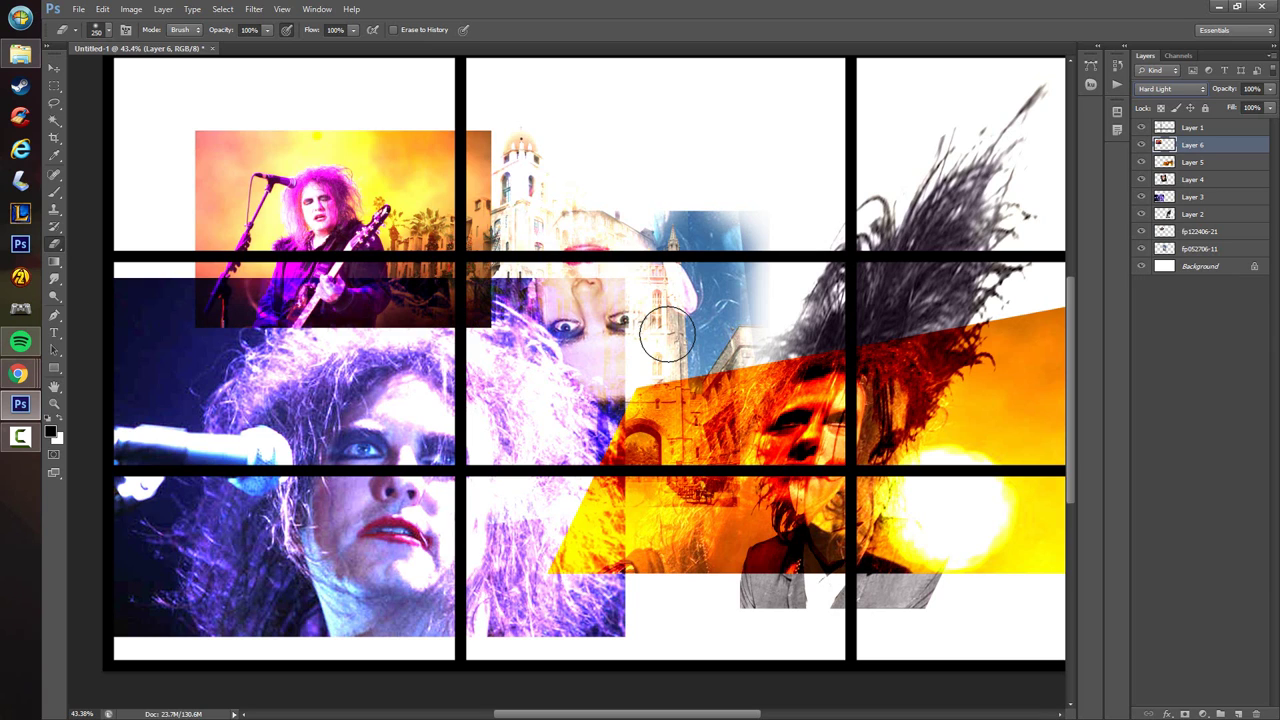
pyautogui.press('Down')
pyautogui.press('Down')
pyautogui.press('Down')
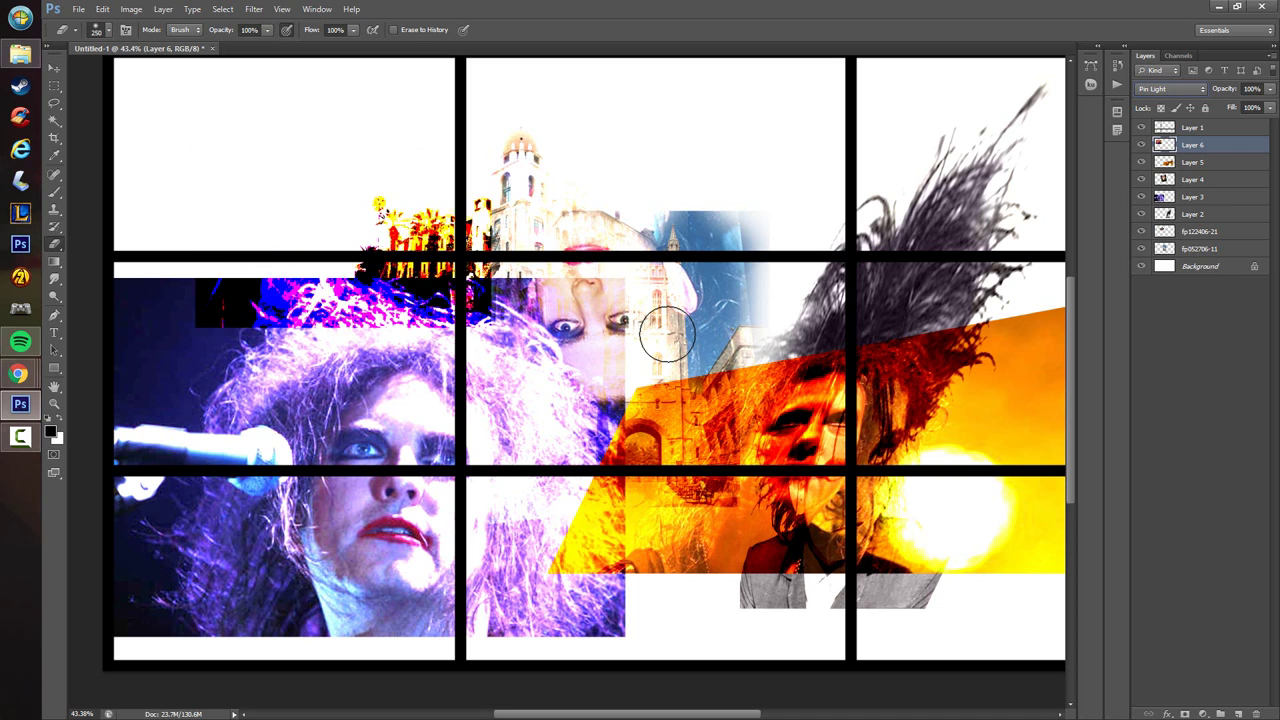
# - Place the Parks and Gardens (11) tree photo and position it over the upper-right and middle-right frames
pyautogui.scroll(-2, 435, 345)
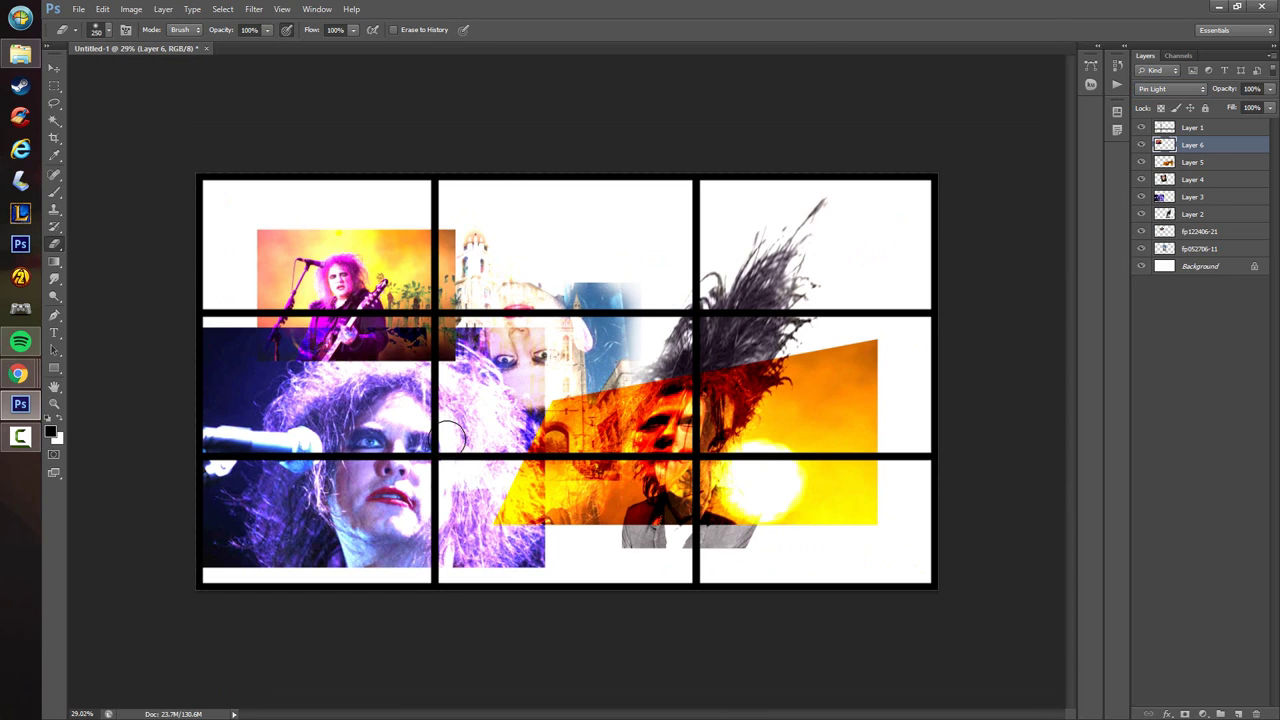
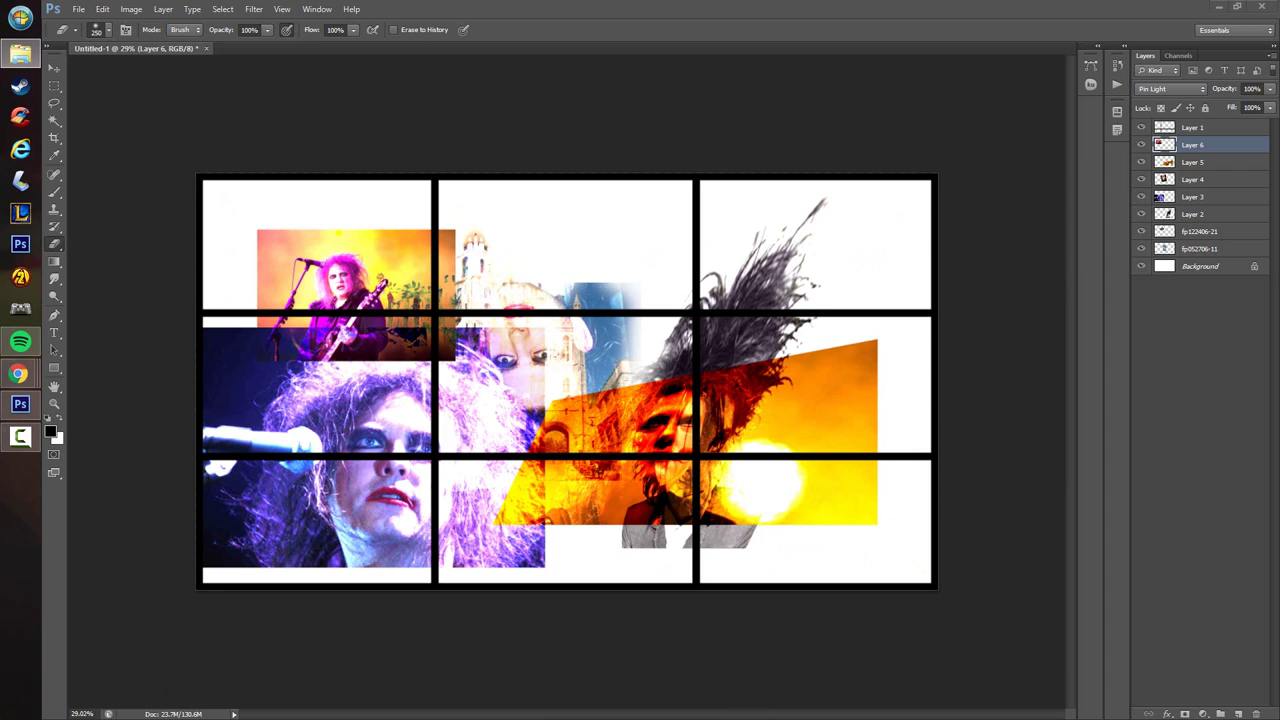
pyautogui.moveTo(870, 540); pyautogui.dragTo(755, 415)
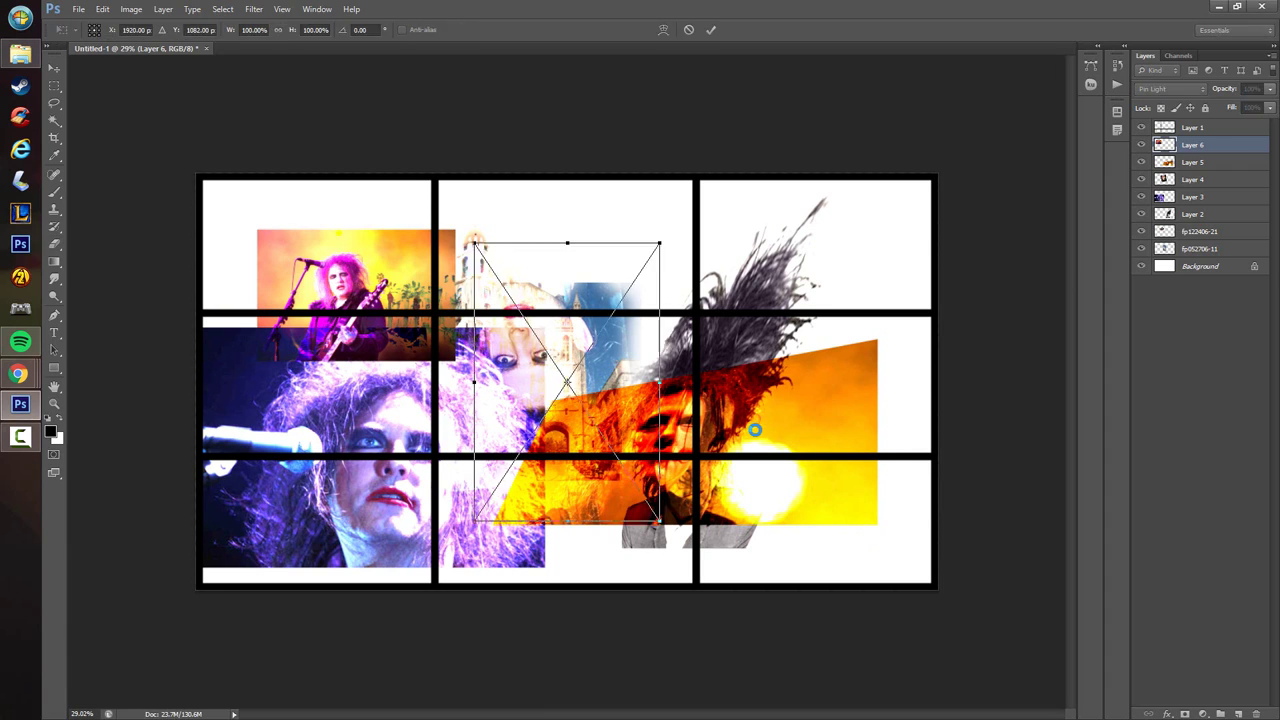
pyautogui.moveTo(566, 382); pyautogui.dragTo(773, 341)
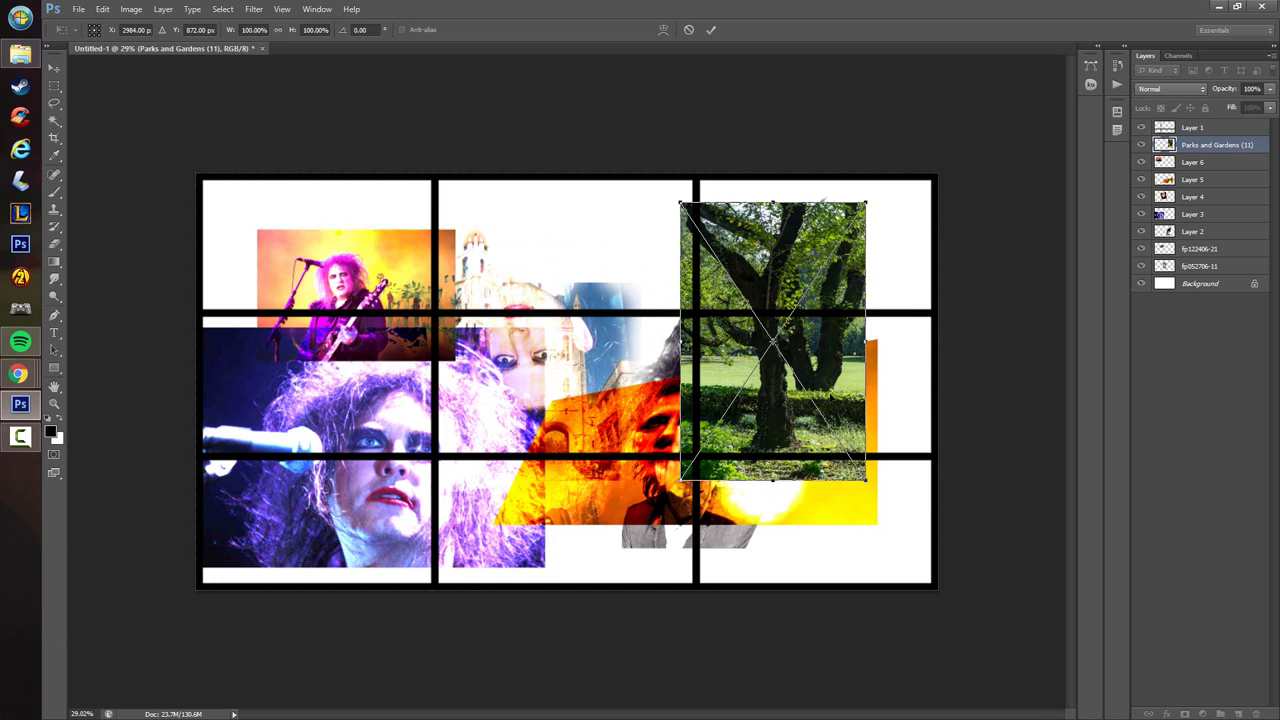
pyautogui.press('Escape')
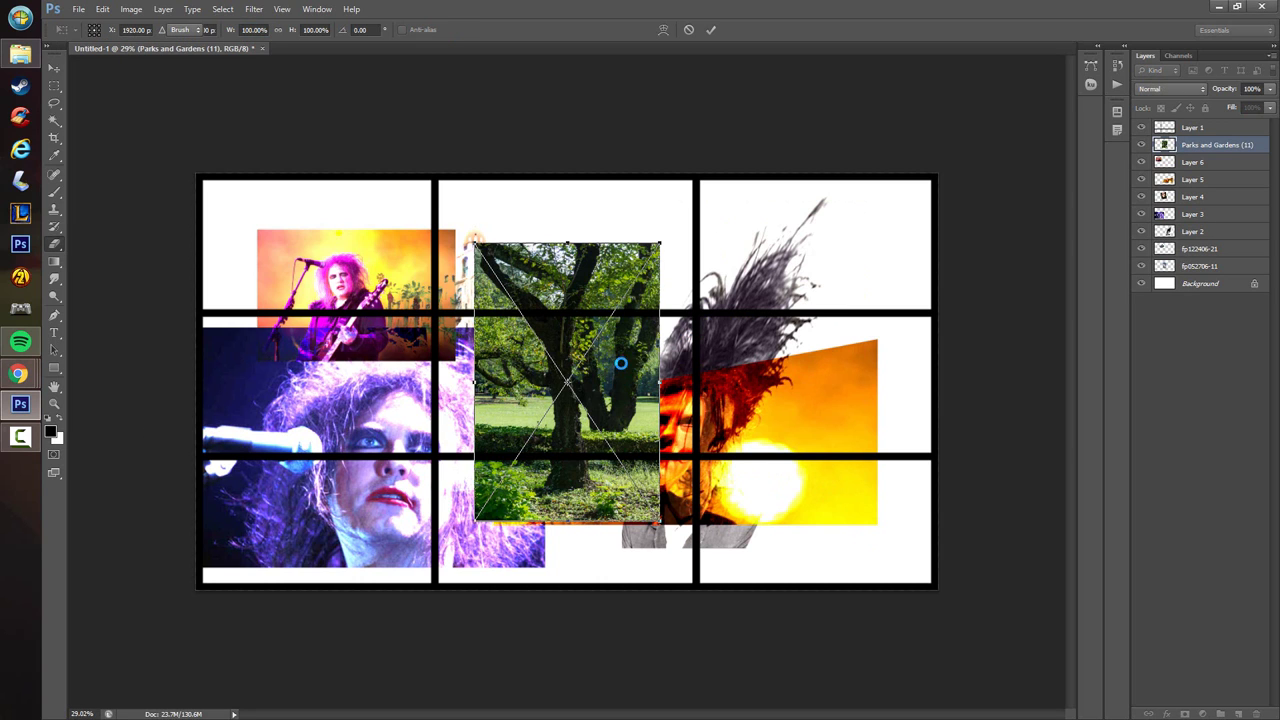
pyautogui.moveTo(621, 363); pyautogui.dragTo(832, 314)
pyautogui.press('Return')
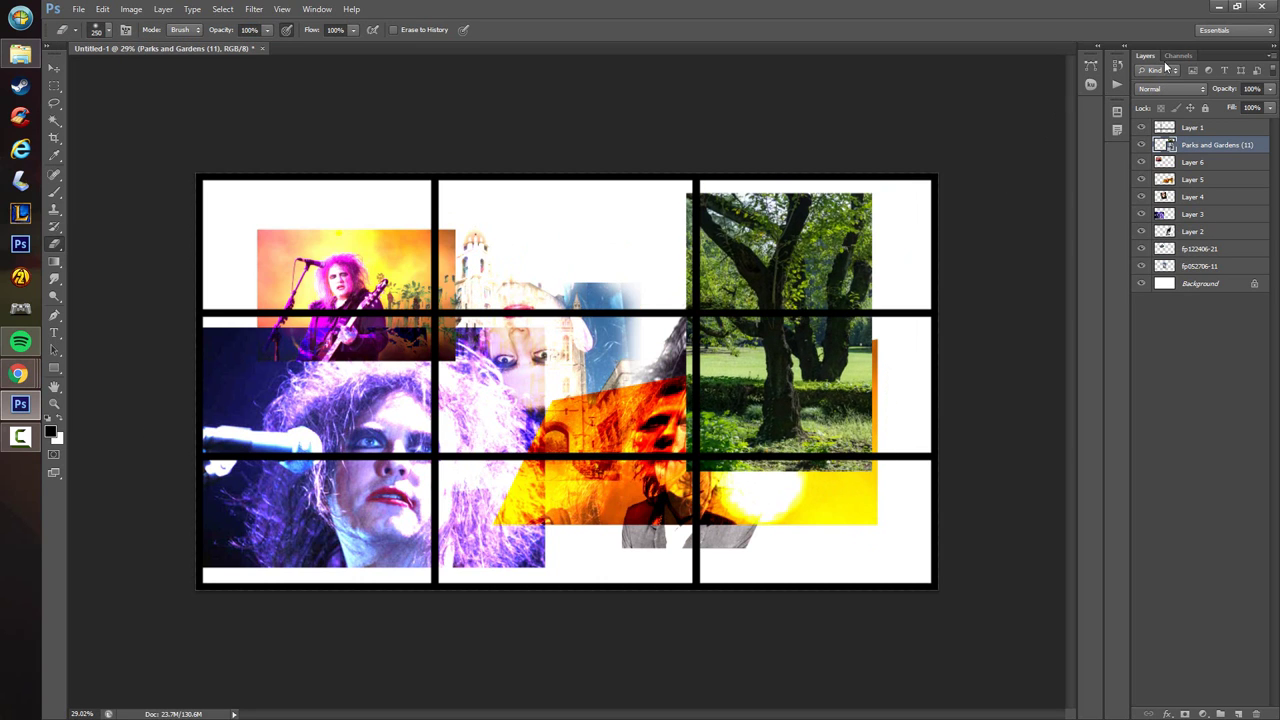
# - Try successive blend modes on the Parks and Gardens (11) layer, including Overlay, and settle on Pin Light
pyautogui.click(1170, 88)
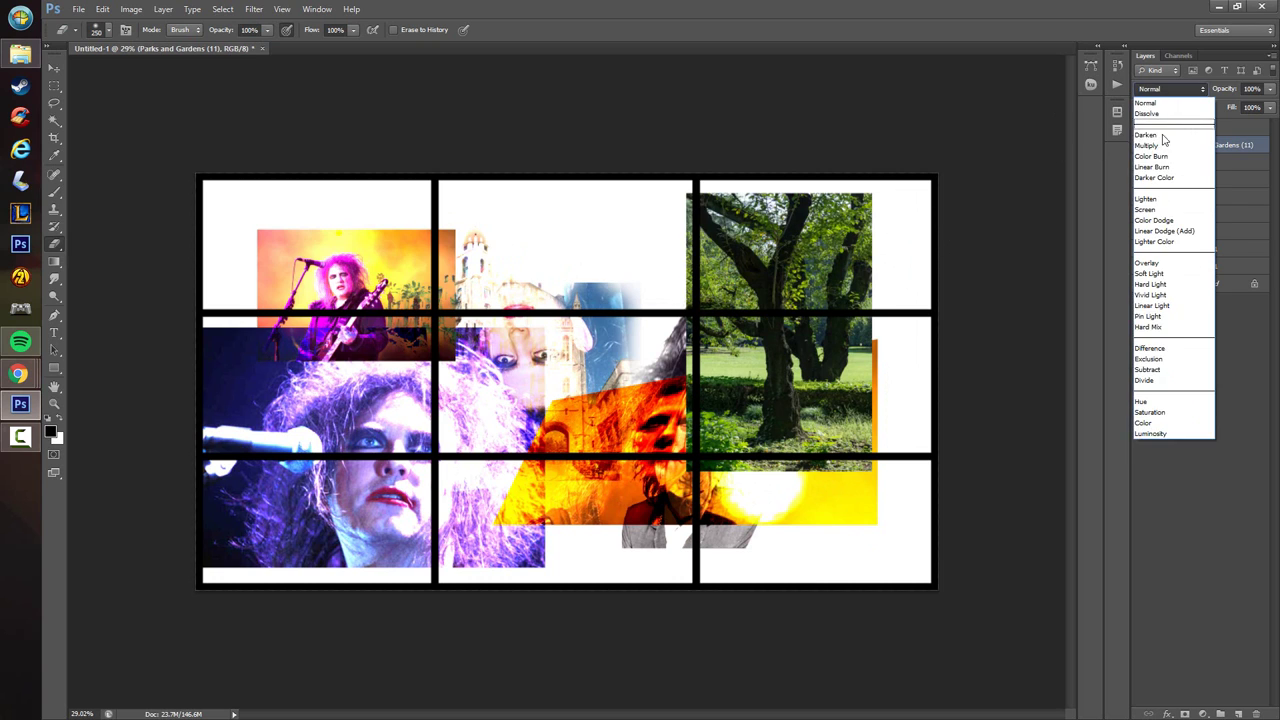
pyautogui.click(1165, 197)
pyautogui.press('Down')
pyautogui.press('Down')
pyautogui.press('Down')
pyautogui.press('Down')
pyautogui.press('Down')
pyautogui.press('Down')
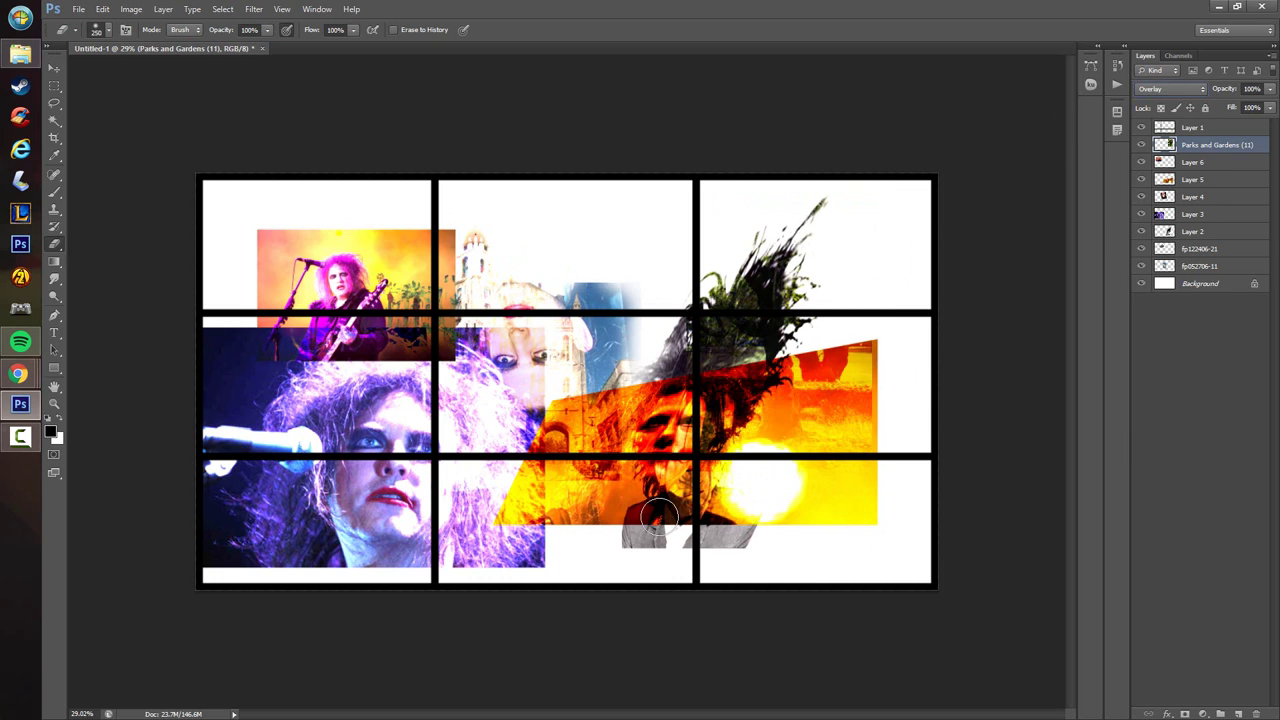
pyautogui.press('Down')
pyautogui.press('Down')
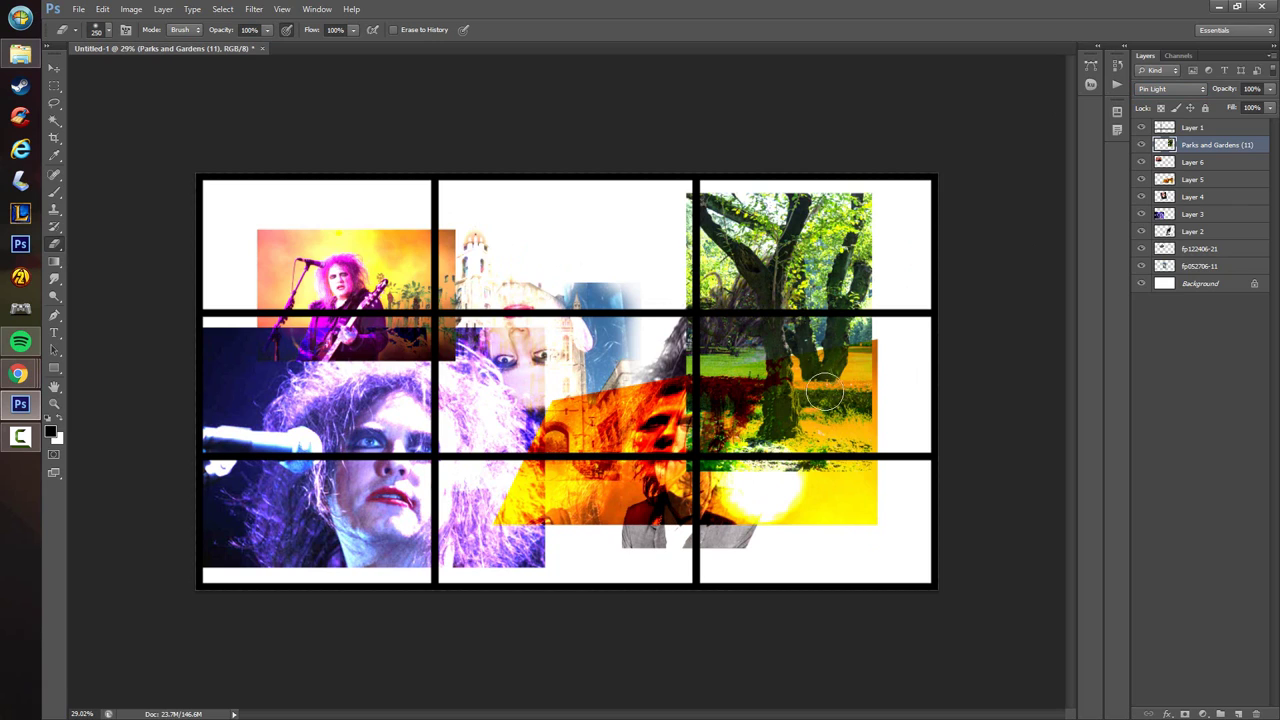
# - Place the DSC_0475 mountain photo, enlarge it and position it across the upper-middle frame and part of the centre frame
pyautogui.click(20, 54)
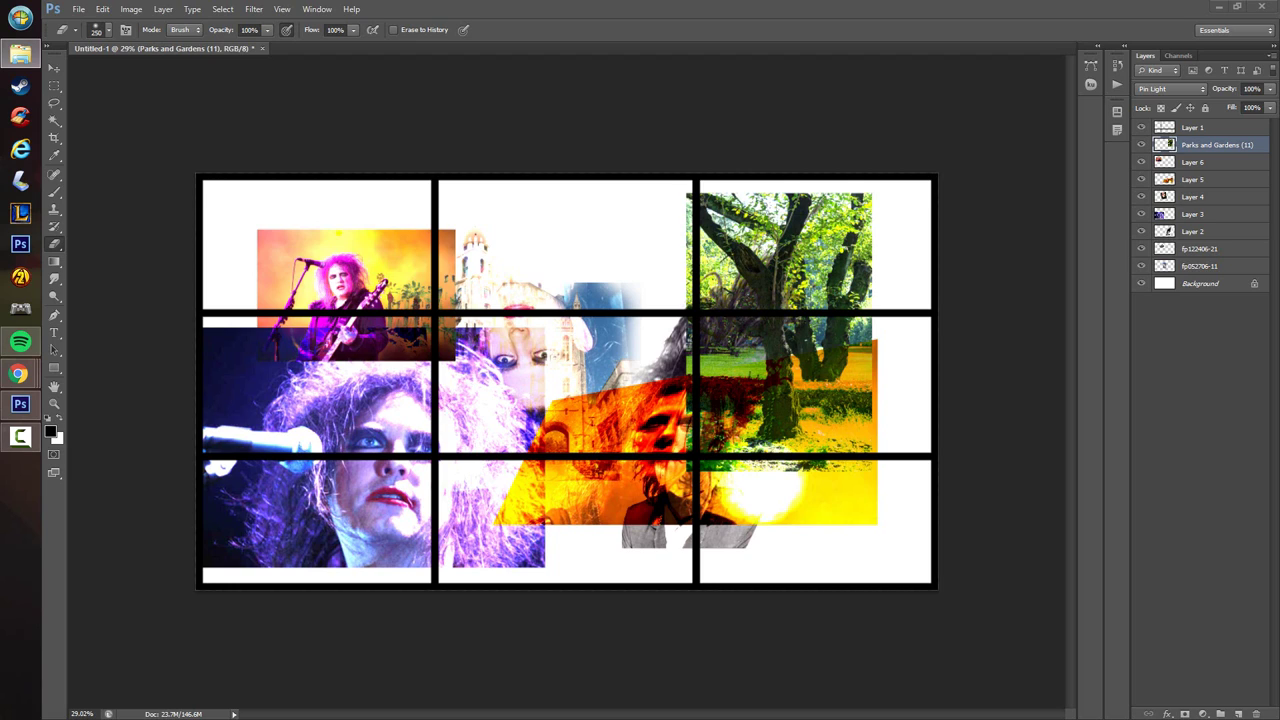
pyautogui.moveTo(507, 440); pyautogui.dragTo(602, 415)
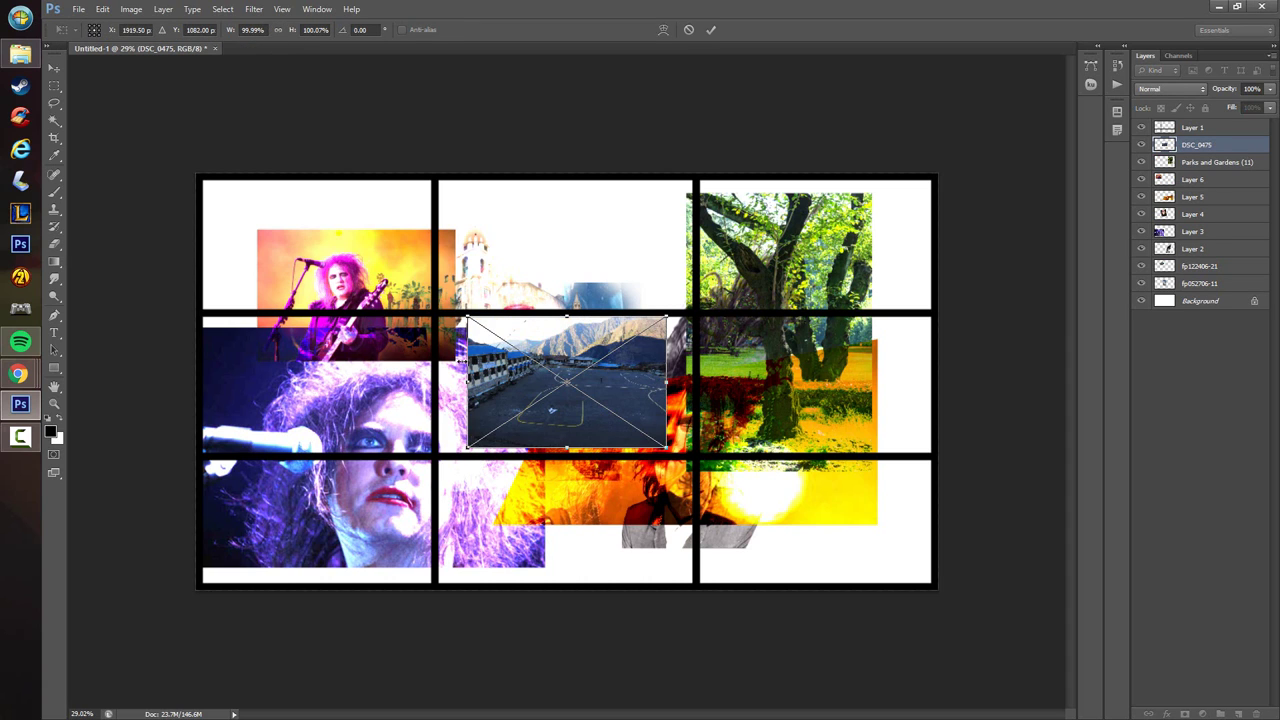
pyautogui.moveTo(669, 315); pyautogui.dragTo(634, 266)
pyautogui.press('Return')
pyautogui.press('e')
# - Try successive blend modes on the DSC_0475 layer, including Screen, Vivid Light and Exclusion, and settle on Linear Light
pyautogui.click(1170, 88)
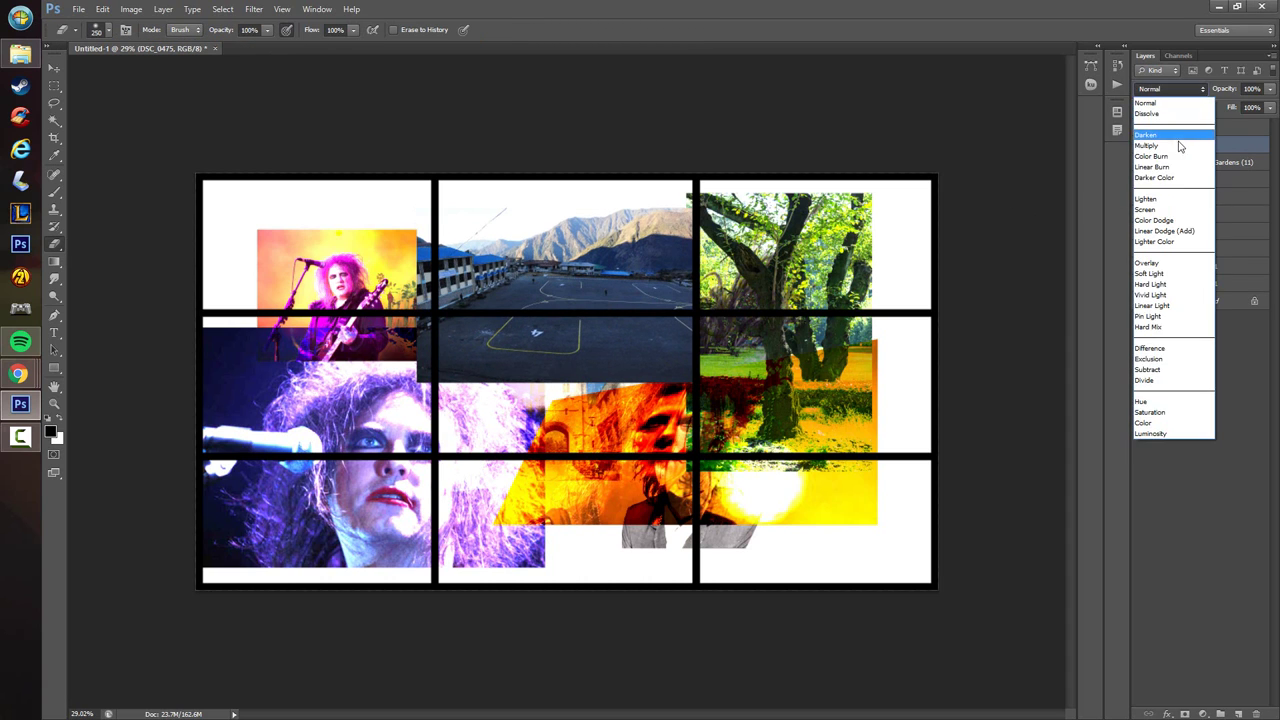
pyautogui.click(1180, 140)
pyautogui.press('Down')
pyautogui.press('Down')
pyautogui.press('Down')
pyautogui.press('Down')
pyautogui.press('Down')
pyautogui.press('Down')
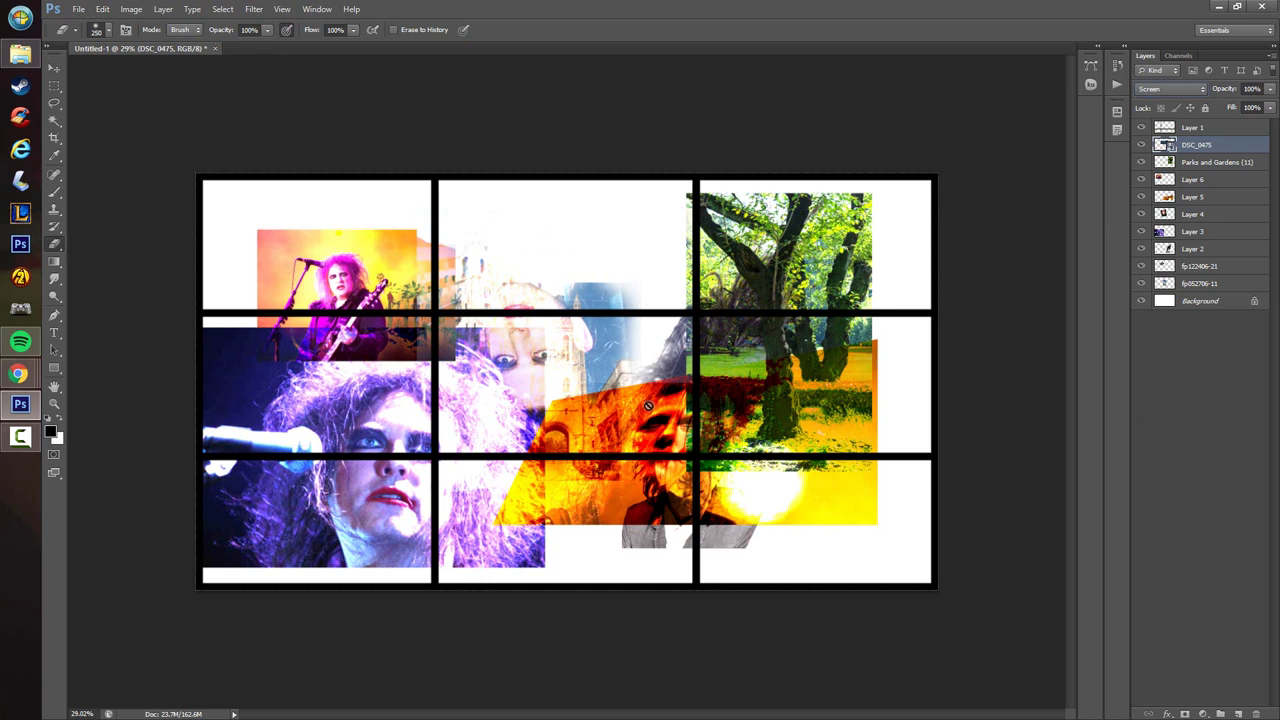
pyautogui.press('Down')
pyautogui.press('Down')
pyautogui.press('Down')
pyautogui.press('Down')
pyautogui.press('Down')
pyautogui.press('Down')
pyautogui.press('Down')
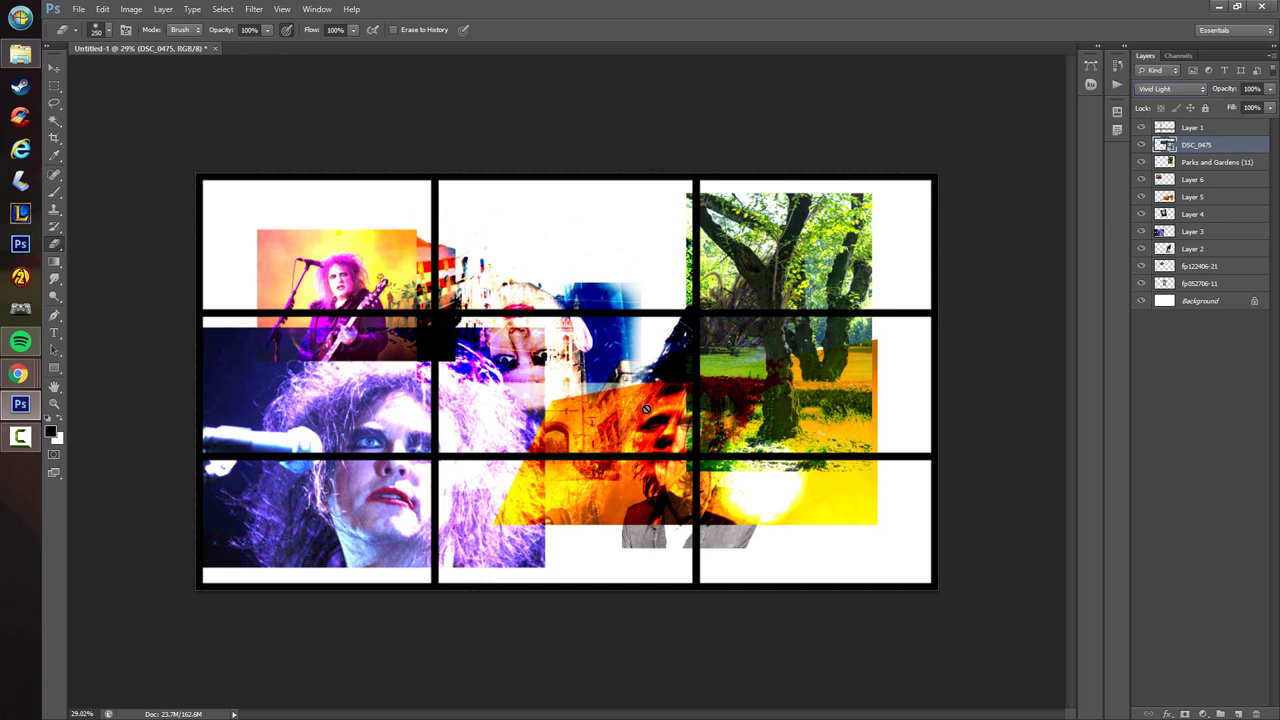
pyautogui.press('Down')
pyautogui.press('Down')
pyautogui.press('Down')
pyautogui.press('Down')
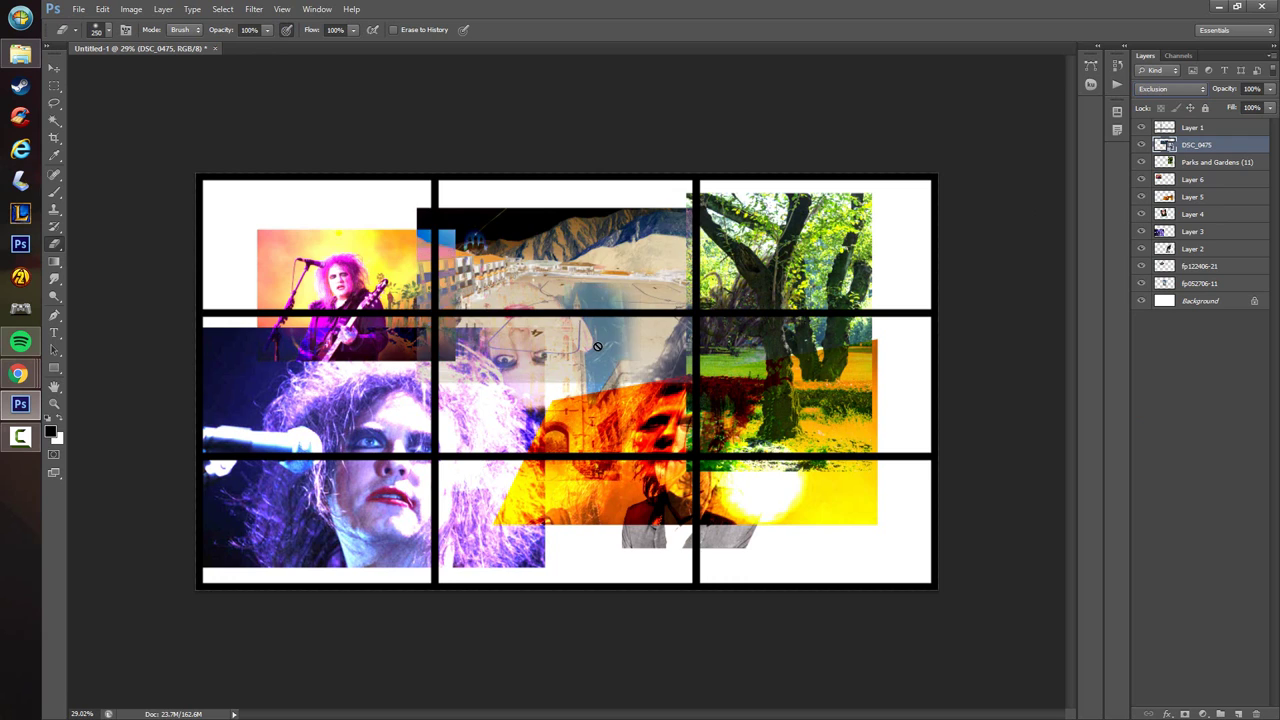
pyautogui.press('Up')
pyautogui.press('Up')
pyautogui.press('Up')
pyautogui.press('Up')
pyautogui.press('Up')
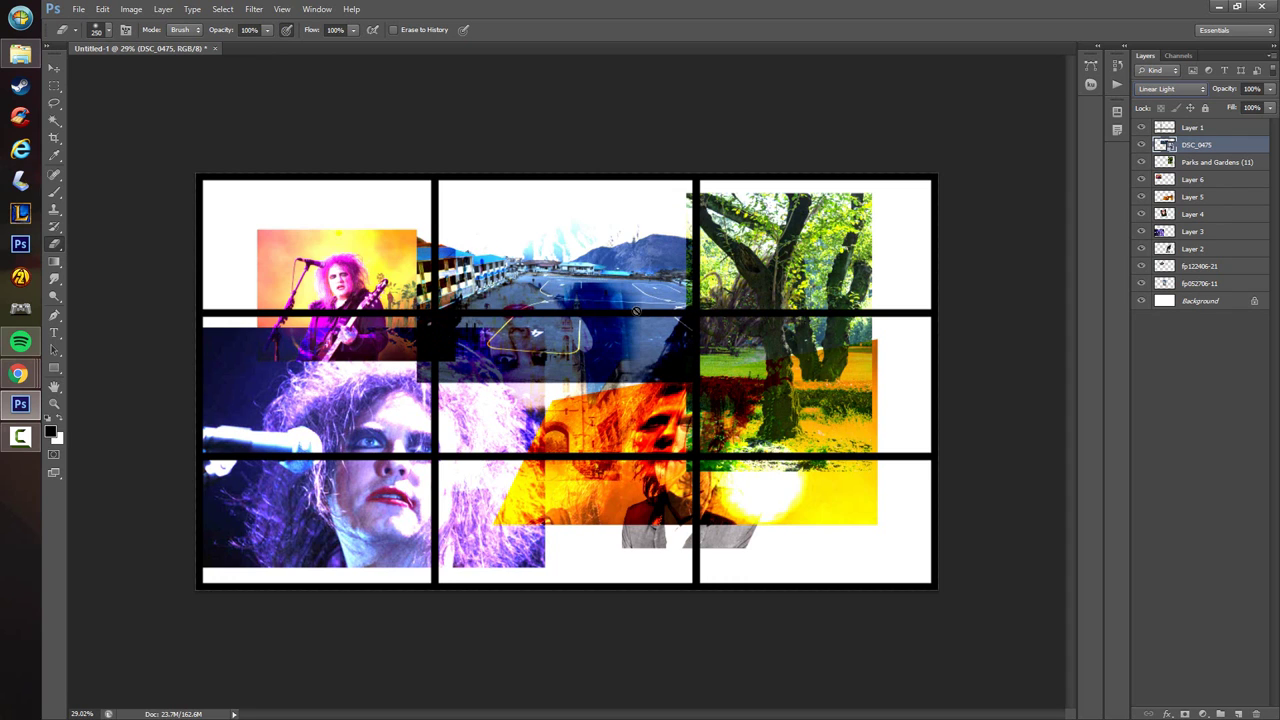
# - Rasterize the DSC_0475 layer and erase its lower part over the centre frame
pyautogui.click(622, 344)
pyautogui.press('Return')
pyautogui.moveTo(436, 380)
pyautogui.mouseDown()
pyautogui.moveTo(656, 367)
pyautogui.moveTo(667, 422)
pyautogui.moveTo(693, 290)
pyautogui.moveTo(407, 402)
pyautogui.moveTo(655, 359)
pyautogui.moveTo(576, 563)
pyautogui.mouseUp()
# - Place the DSC_0702 temple photo, enlarge it to about 123%, flip it horizontally and position it over the upper-left frame
pyautogui.click(20, 54)
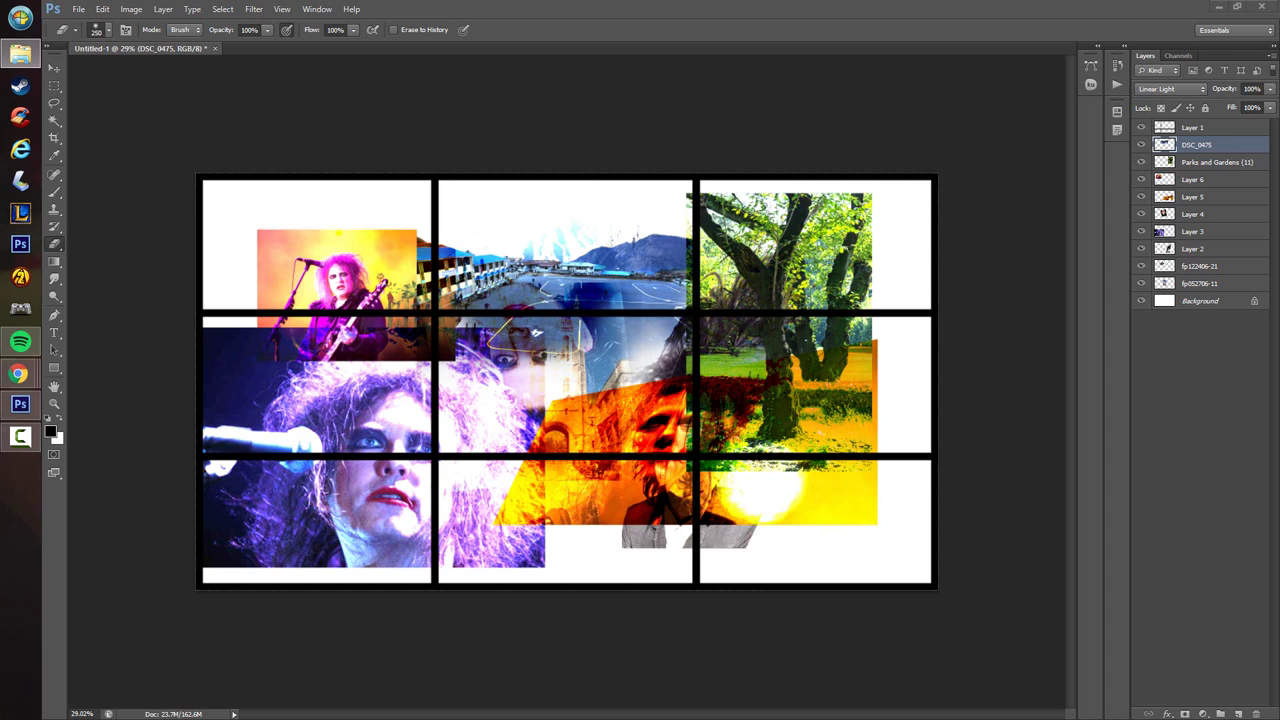
pyautogui.moveTo(1279, 427); pyautogui.dragTo(565, 428)
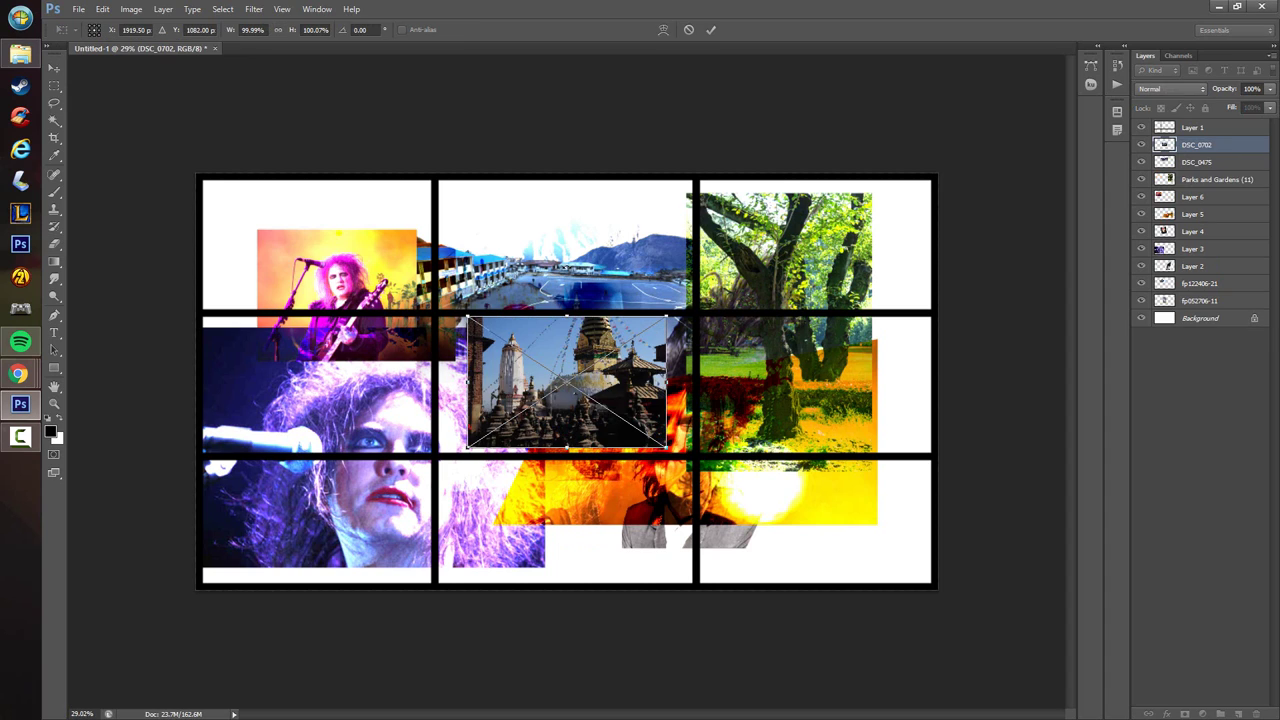
pyautogui.moveTo(662, 314); pyautogui.dragTo(714, 283)
pyautogui.rightClick(630, 334)
pyautogui.click(685, 521)
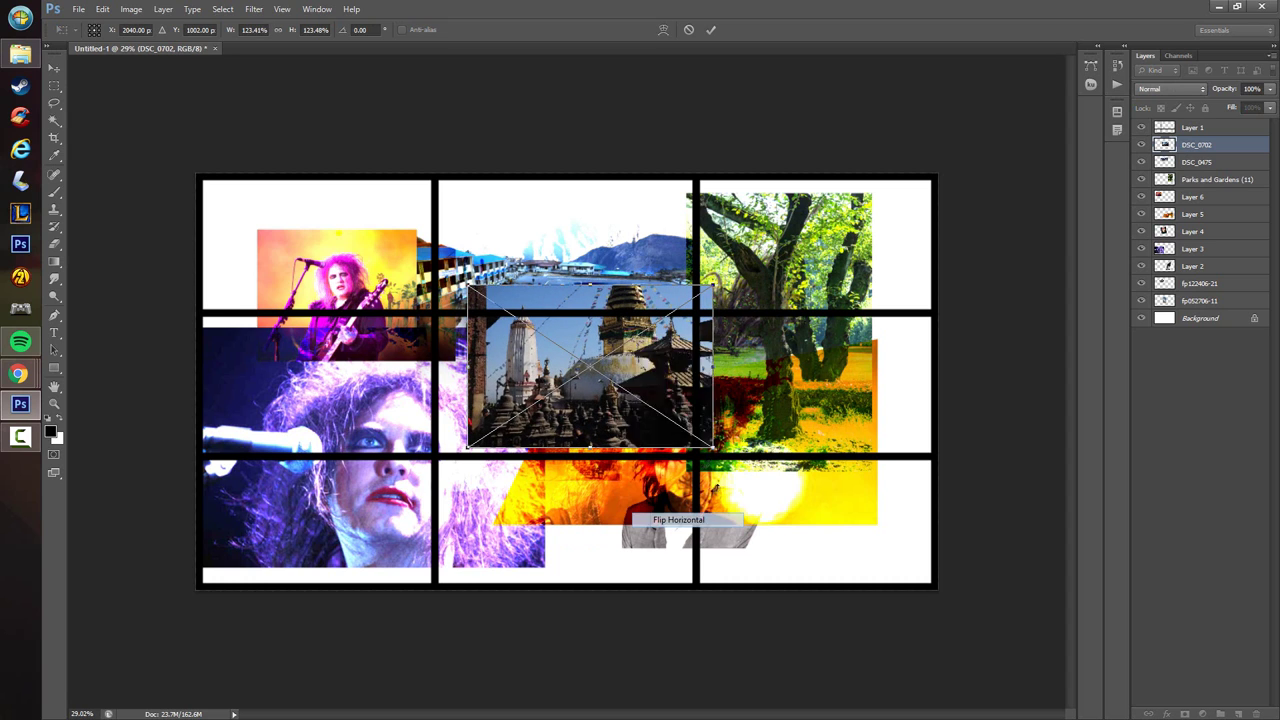
pyautogui.moveTo(640, 332); pyautogui.dragTo(346, 217)
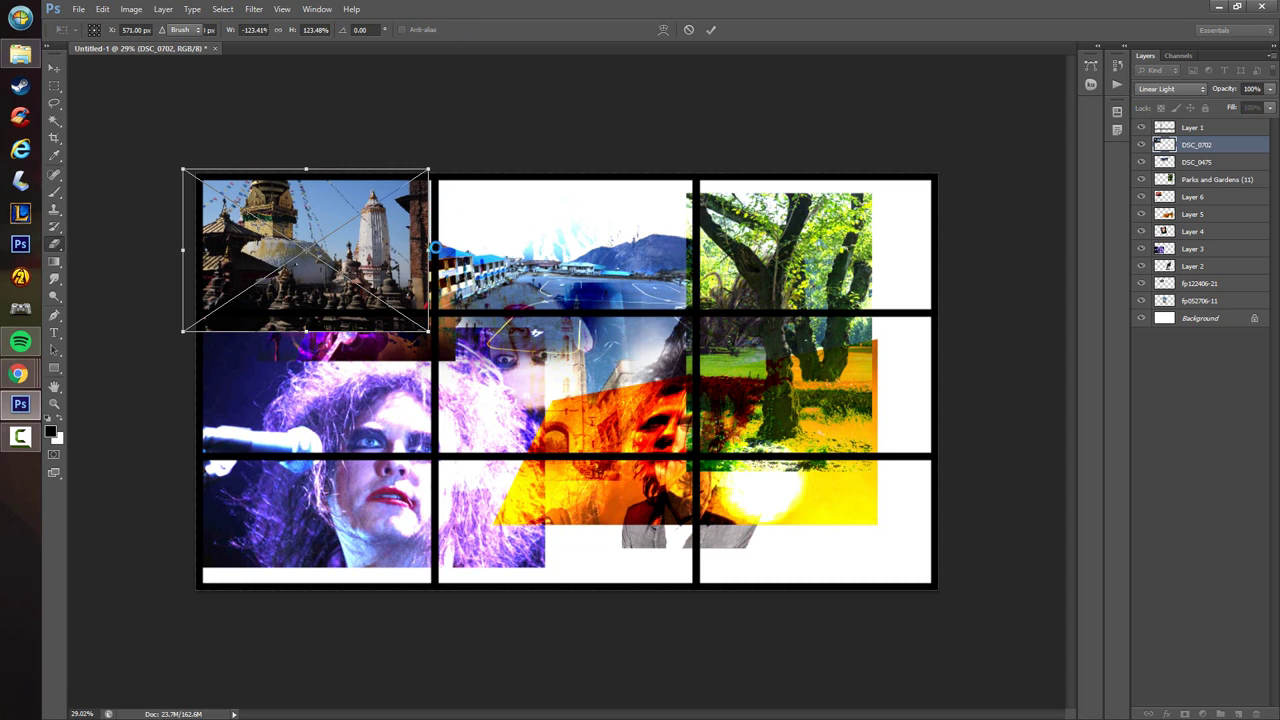
pyautogui.press('Return')
# - Try successive blend modes on the DSC_0702 layer, starting from the darkening modes, and settle on Hard Light
pyautogui.click(1160, 90)
pyautogui.click(1163, 132)
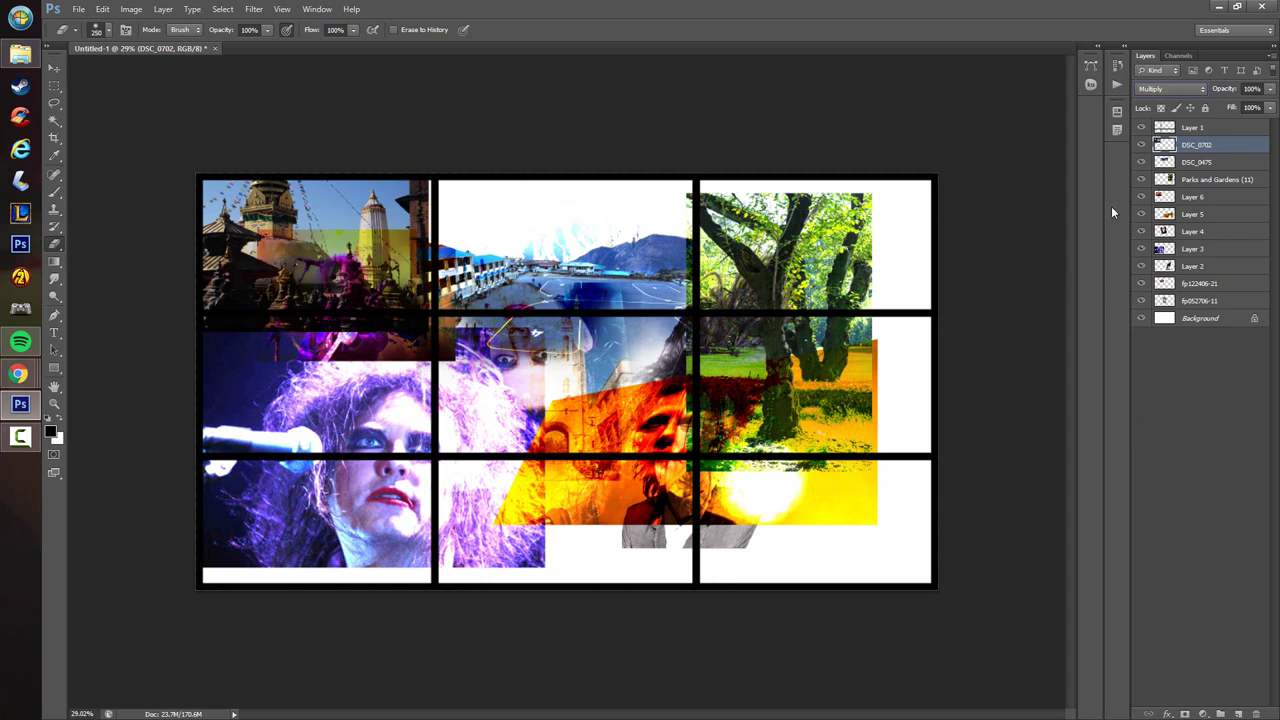
pyautogui.press('Down')
pyautogui.press('Down')
pyautogui.press('Down')
pyautogui.press('Down')
pyautogui.press('Down')
pyautogui.press('Down')
pyautogui.press('Down')
pyautogui.press('Down')
pyautogui.press('Down')
pyautogui.press('Down')
pyautogui.press('Down')
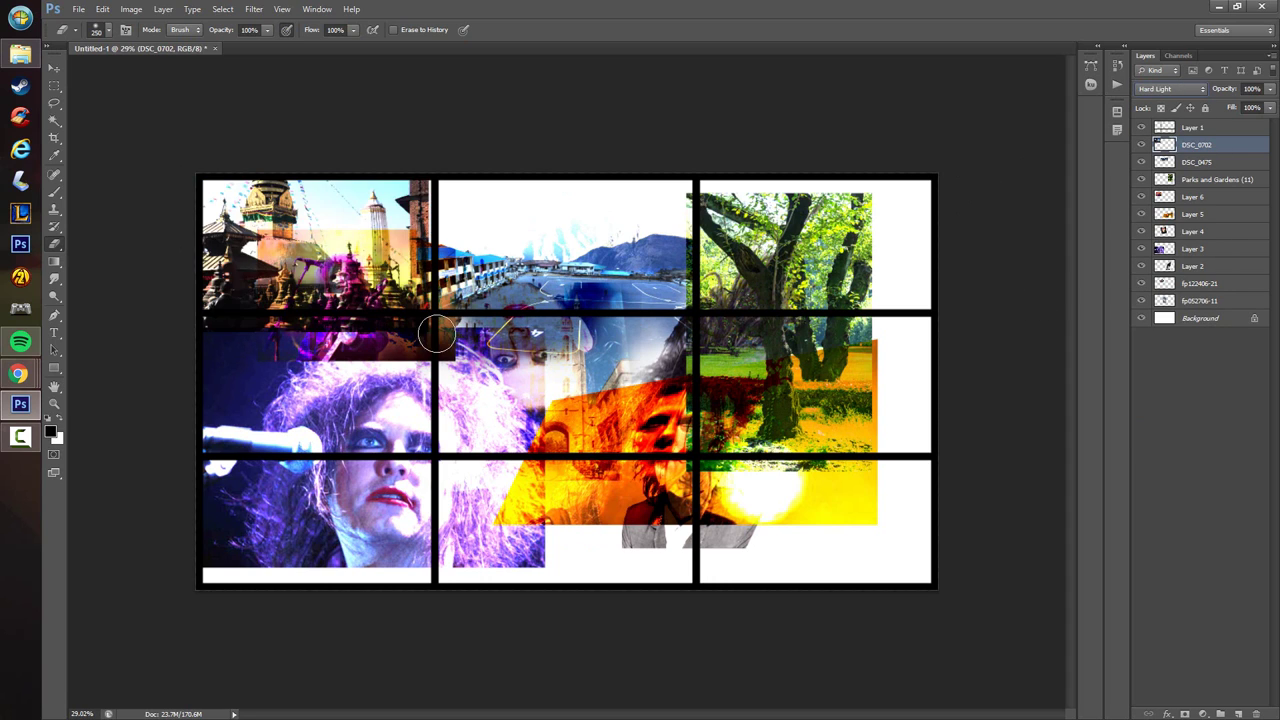
pyautogui.press('Down')
pyautogui.press('Up')
# - Erase the lower part and right edge of the DSC_0702 temple photo to soften its border
pyautogui.moveTo(214, 306)
pyautogui.mouseDown()
pyautogui.moveTo(285, 324)
pyautogui.moveTo(222, 303)
pyautogui.mouseUp()
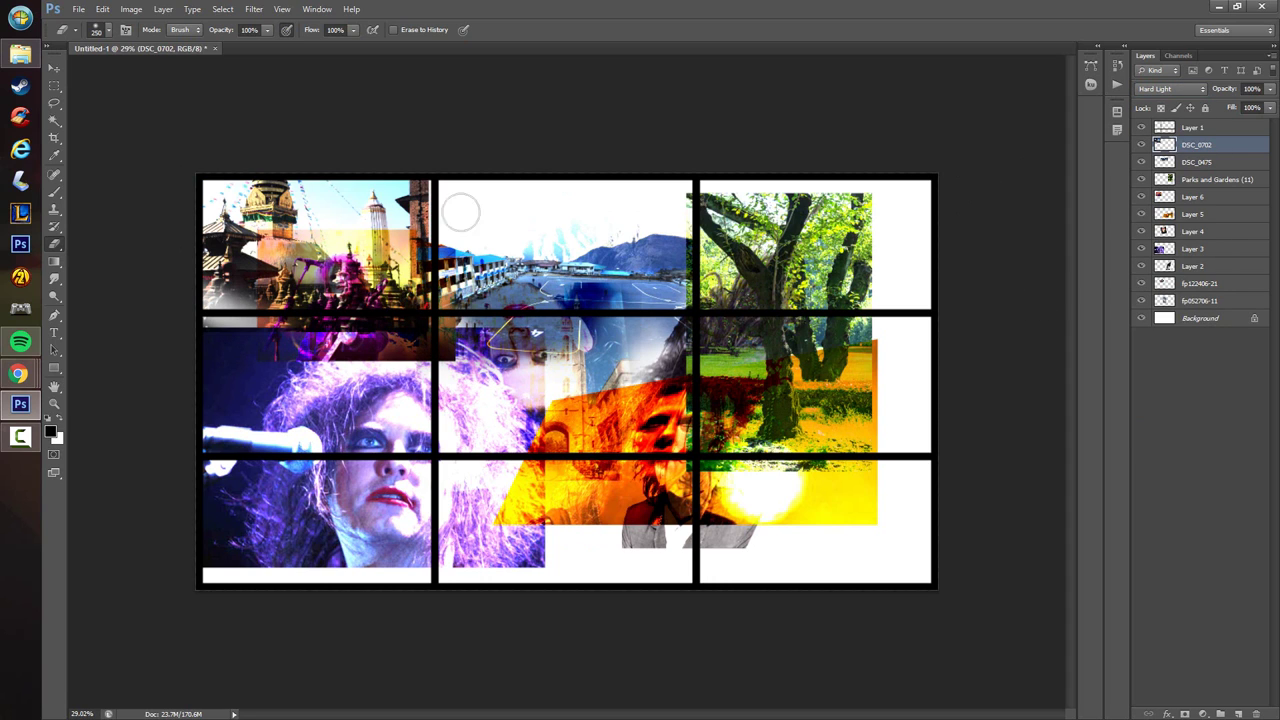
pyautogui.moveTo(450, 252)
pyautogui.mouseDown()
pyautogui.moveTo(388, 377)
pyautogui.moveTo(383, 349)
pyautogui.moveTo(340, 369)
pyautogui.mouseUp()
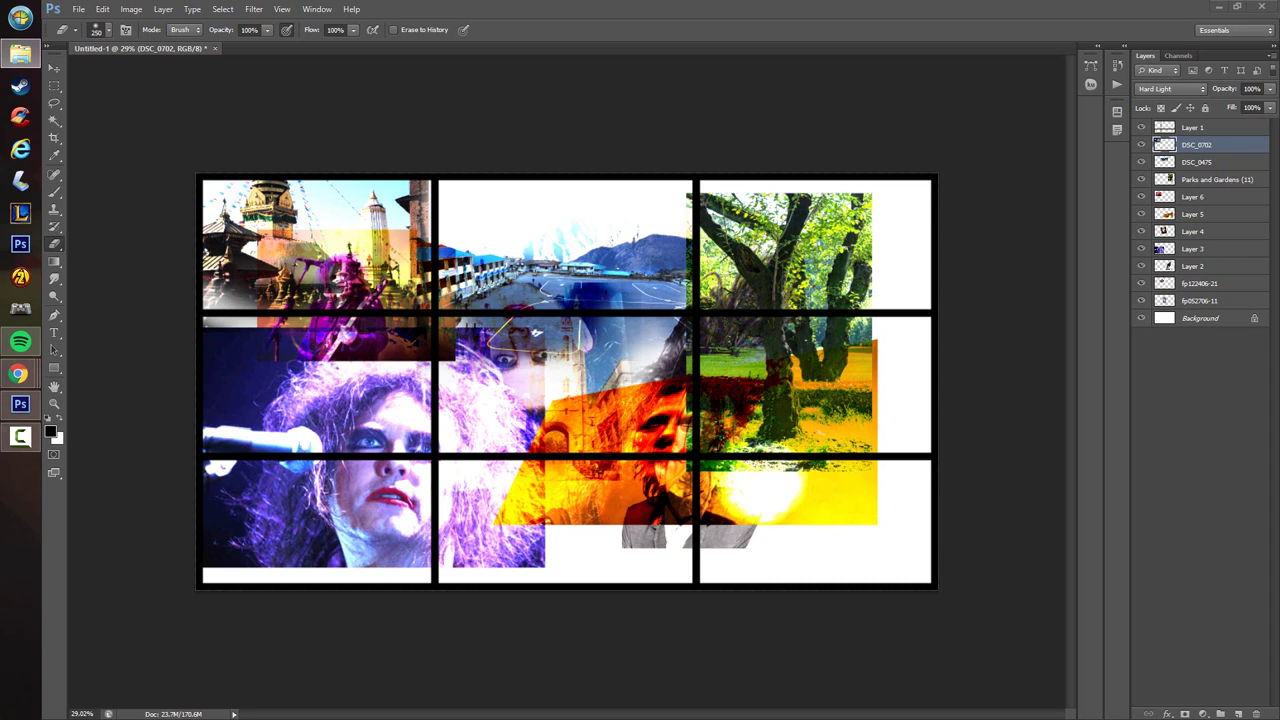
# - Place the DSC_0728 village photo, enlarge it to about 133%, flip it horizontally and position it over the lower-right frame
pyautogui.moveTo(1279, 400); pyautogui.dragTo(505, 417)
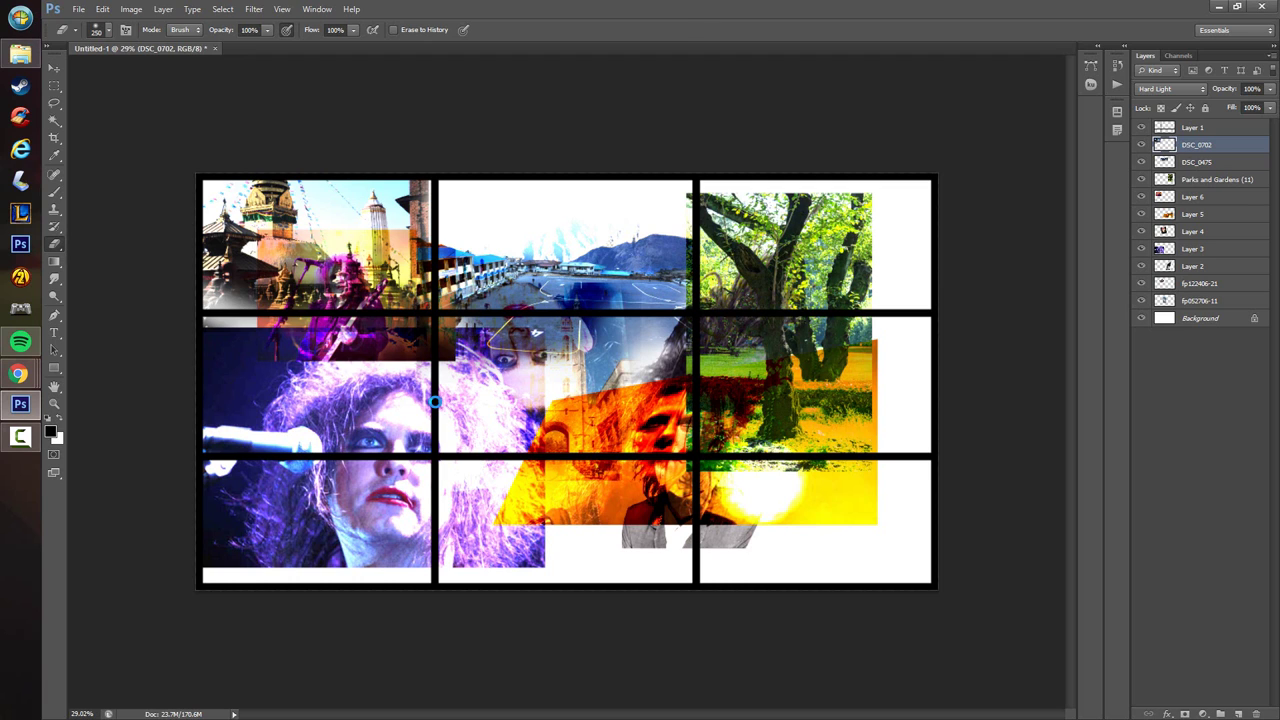
pyautogui.moveTo(668, 317); pyautogui.dragTo(733, 272)
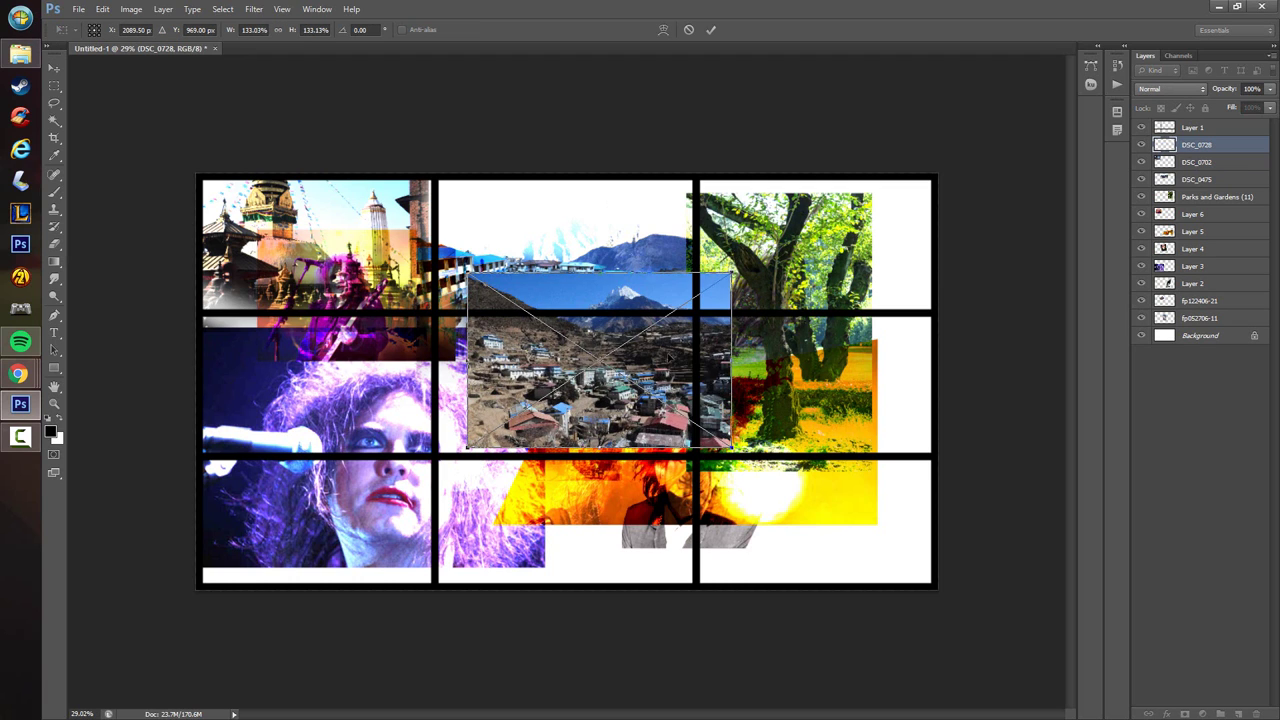
pyautogui.rightClick(673, 361)
pyautogui.click(759, 544)
pyautogui.moveTo(717, 377)
pyautogui.mouseDown()
pyautogui.moveTo(940, 492)
pyautogui.moveTo(928, 515)
pyautogui.mouseUp()
pyautogui.press('Return')
# - Try successive blend modes on the DSC_0728 layer, including Linear Light, Divide, Saturation and Lighter Color, and settle on Hard Light
pyautogui.click(1172, 89)
pyautogui.click(1150, 200)
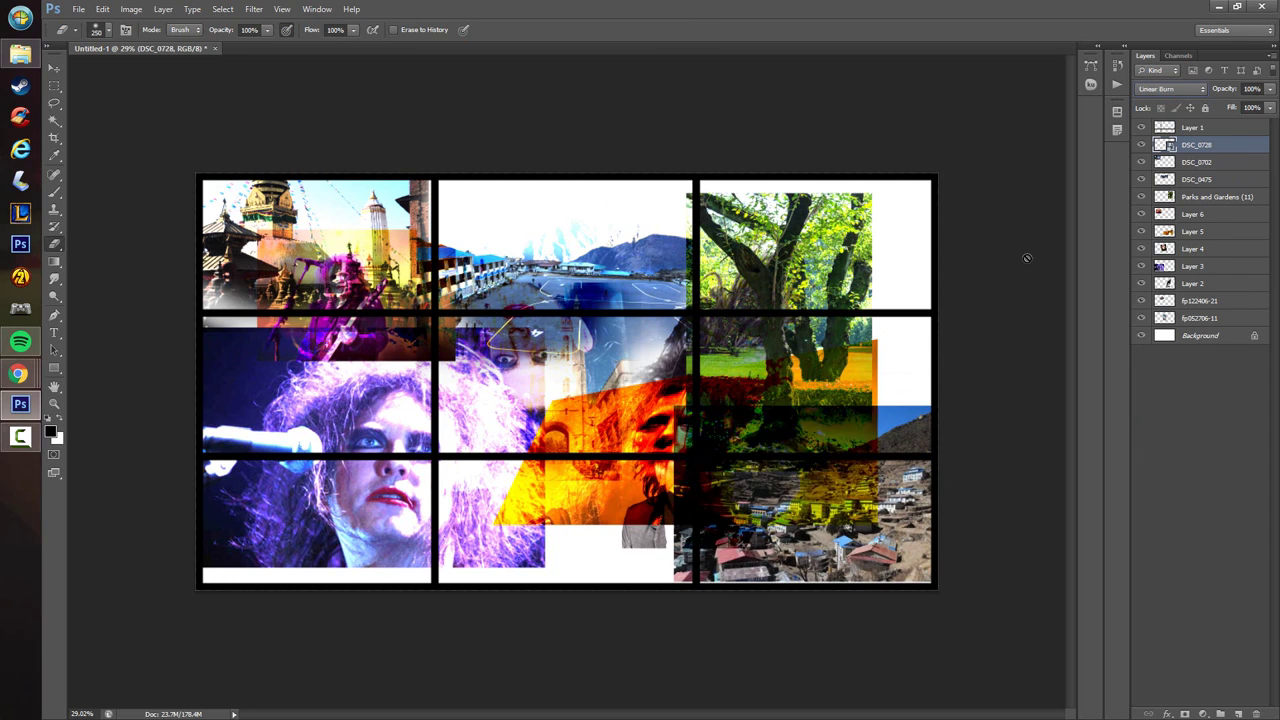
pyautogui.press('Down')
pyautogui.press('Down')
pyautogui.press('Down')
pyautogui.press('Down')
pyautogui.press('Down')
pyautogui.press('Down')
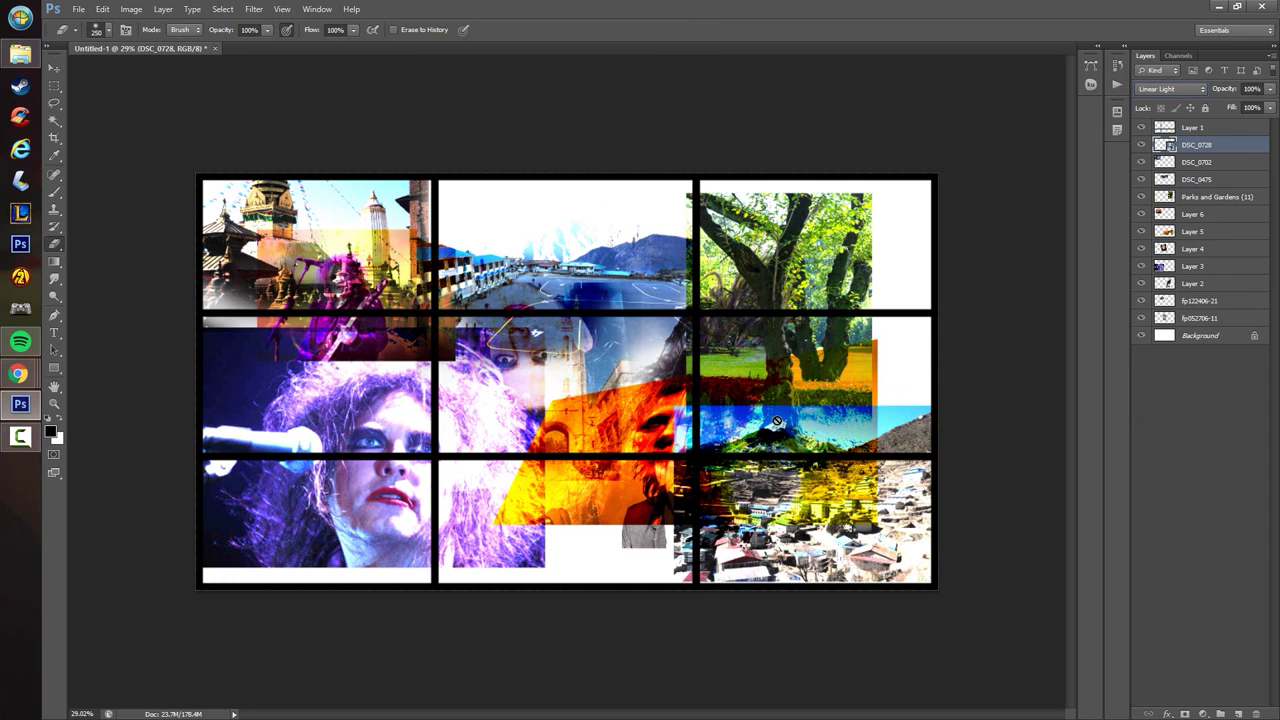
pyautogui.press('Down')
pyautogui.press('Down')
pyautogui.press('Down')
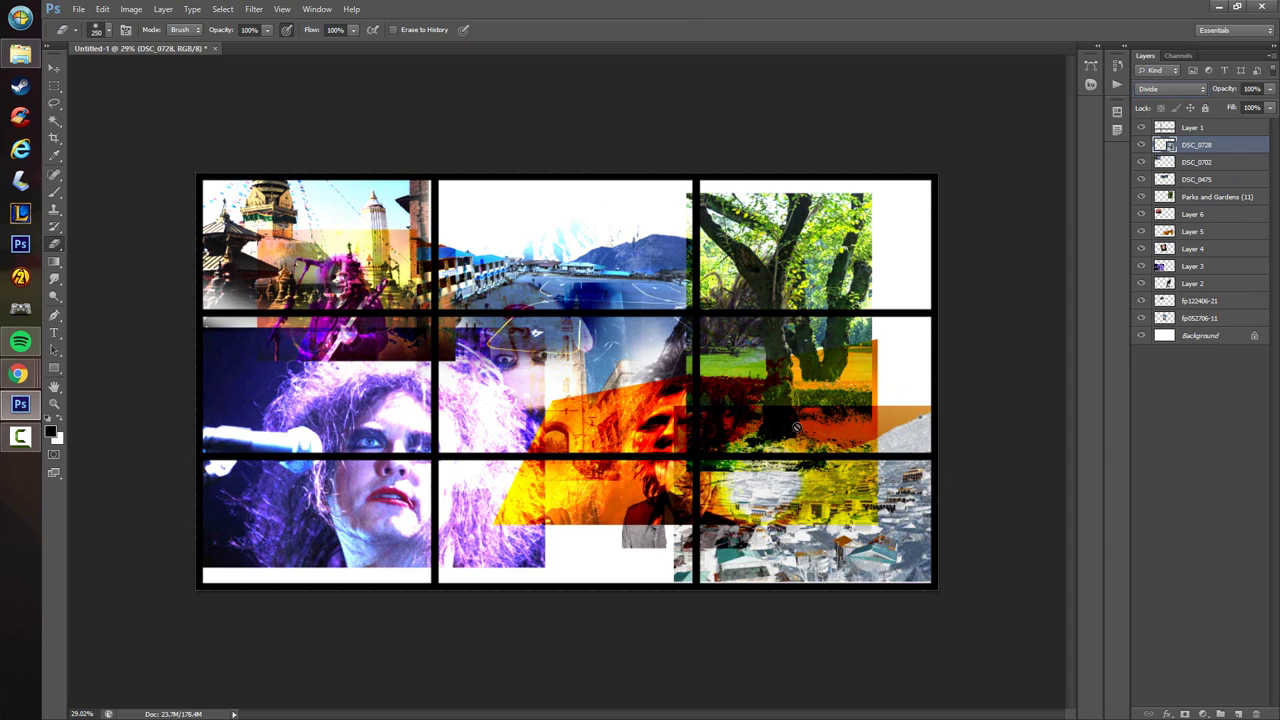
pyautogui.press('Down')
pyautogui.press('Up')
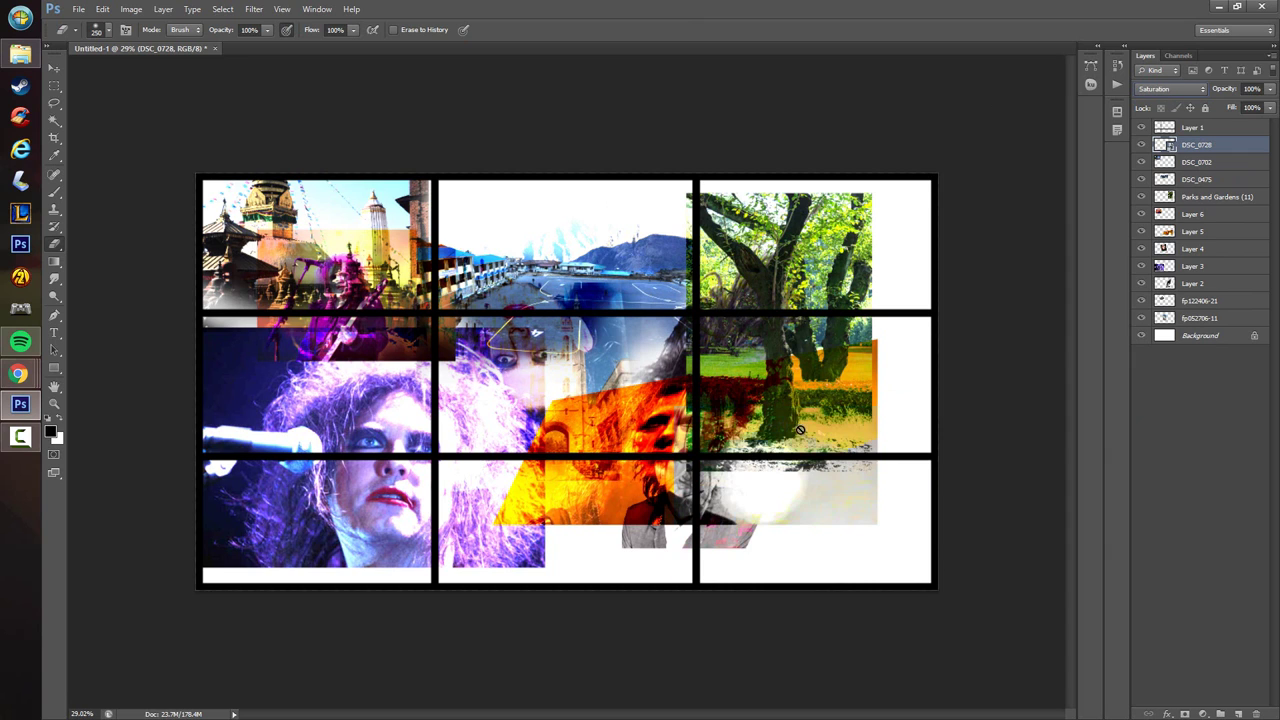
pyautogui.press('Down')
pyautogui.press('Up')
pyautogui.press('Up')
pyautogui.press('Up')
pyautogui.press('Up')
pyautogui.press('Up')
pyautogui.press('Up')
pyautogui.press('Up')
pyautogui.press('Up')
pyautogui.press('Up')
pyautogui.press('Up')
pyautogui.press('Up')
pyautogui.press('Up')
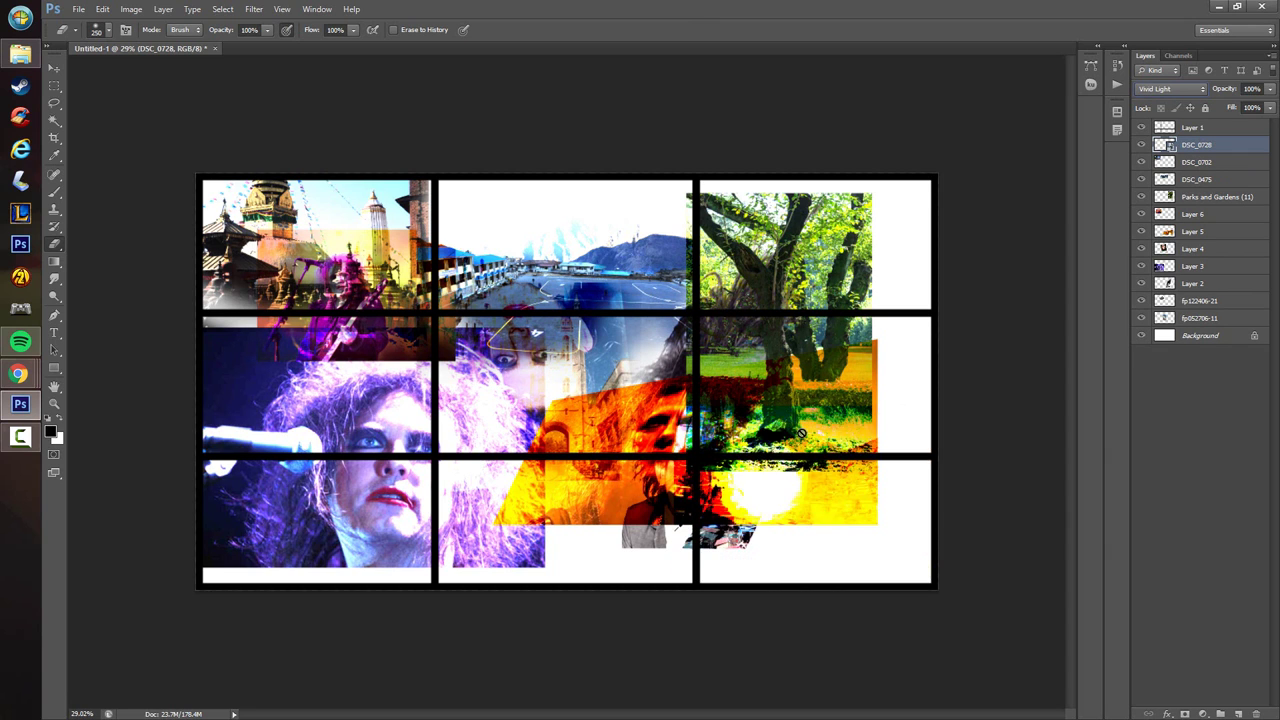
pyautogui.press('Up')
pyautogui.press('Up')
pyautogui.press('Up')
pyautogui.press('Up')
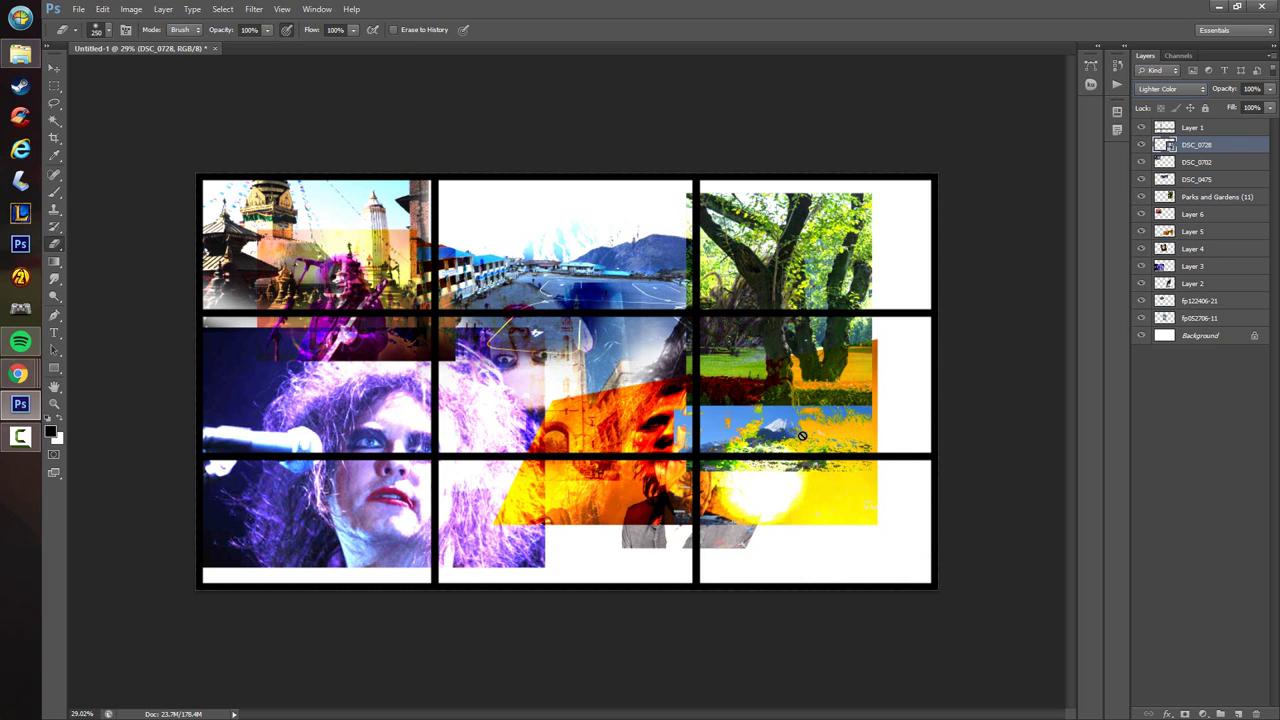
pyautogui.press('Down')
pyautogui.press('Down')
pyautogui.press('Down')
pyautogui.press('Down')
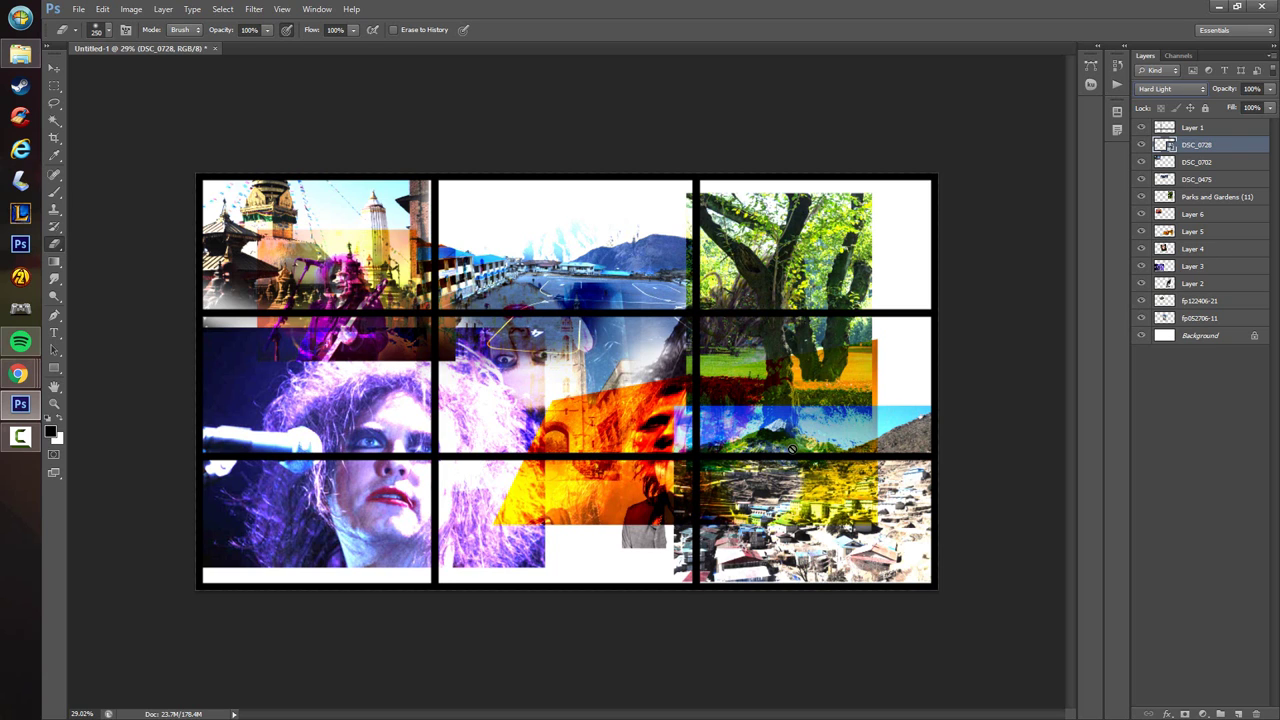
# - Rasterize the DSC_0728 layer and soften the village photo's outer edges with the eraser
pyautogui.click(787, 454)
pyautogui.press('Return')
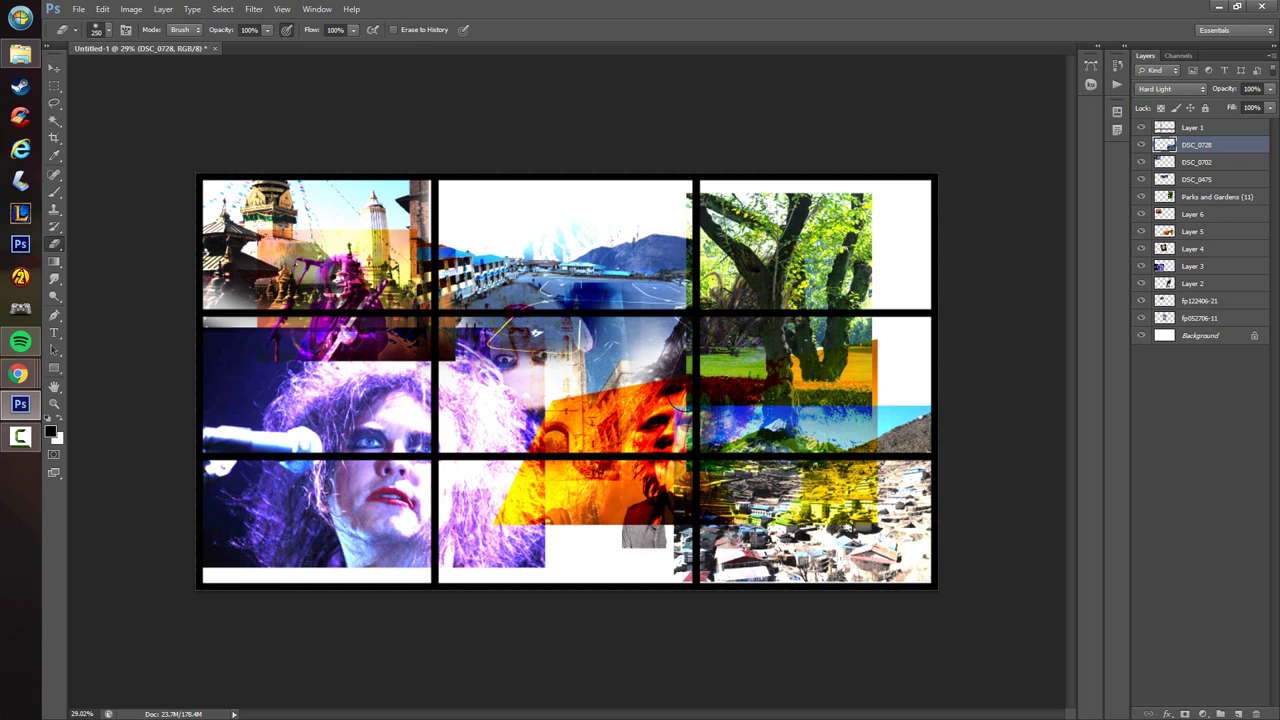
pyautogui.moveTo(907, 395)
pyautogui.mouseDown()
pyautogui.moveTo(949, 434)
pyautogui.moveTo(914, 568)
pyautogui.moveTo(840, 591)
pyautogui.moveTo(652, 542)
pyautogui.moveTo(738, 583)
pyautogui.moveTo(818, 560)
pyautogui.moveTo(940, 571)
pyautogui.moveTo(713, 610)
pyautogui.mouseUp()
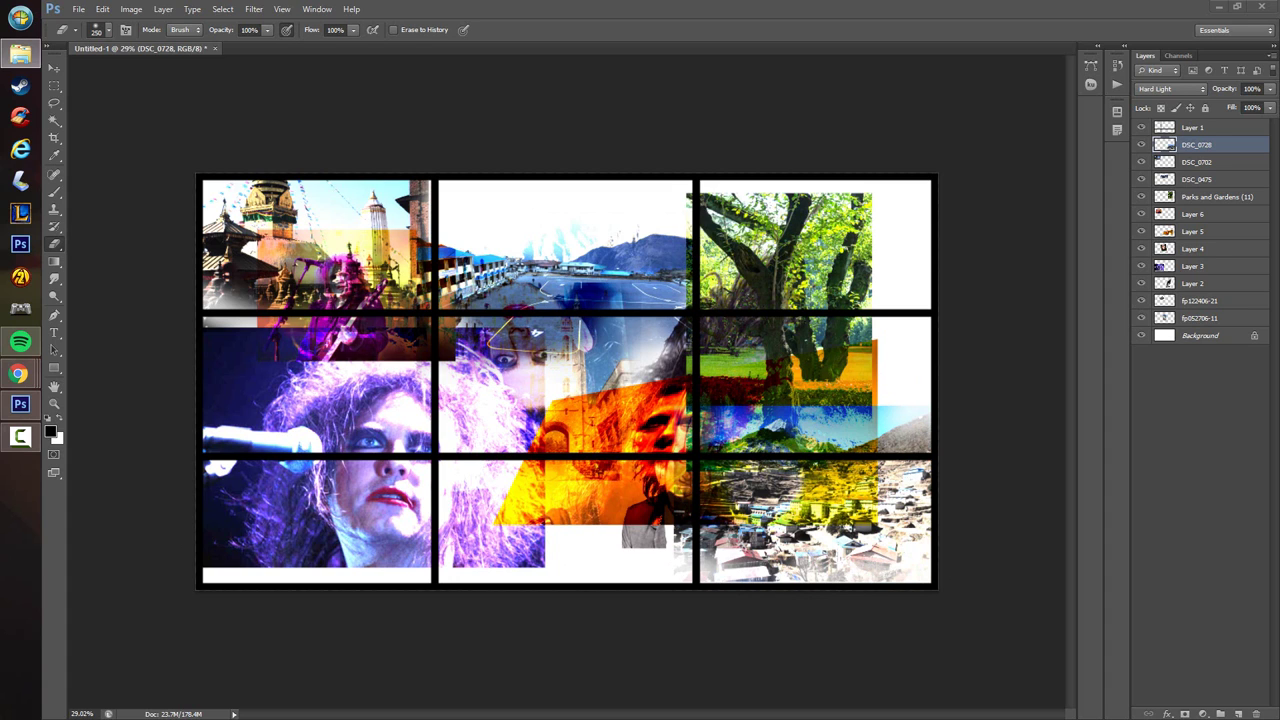
# - Place the Screen Shot 2015-08-09 street photo over the centre and lower-middle frames and rasterize it
pyautogui.moveTo(20, 404); pyautogui.dragTo(539, 473)
pyautogui.press('Return')
pyautogui.click(567, 468)
pyautogui.click(643, 281)
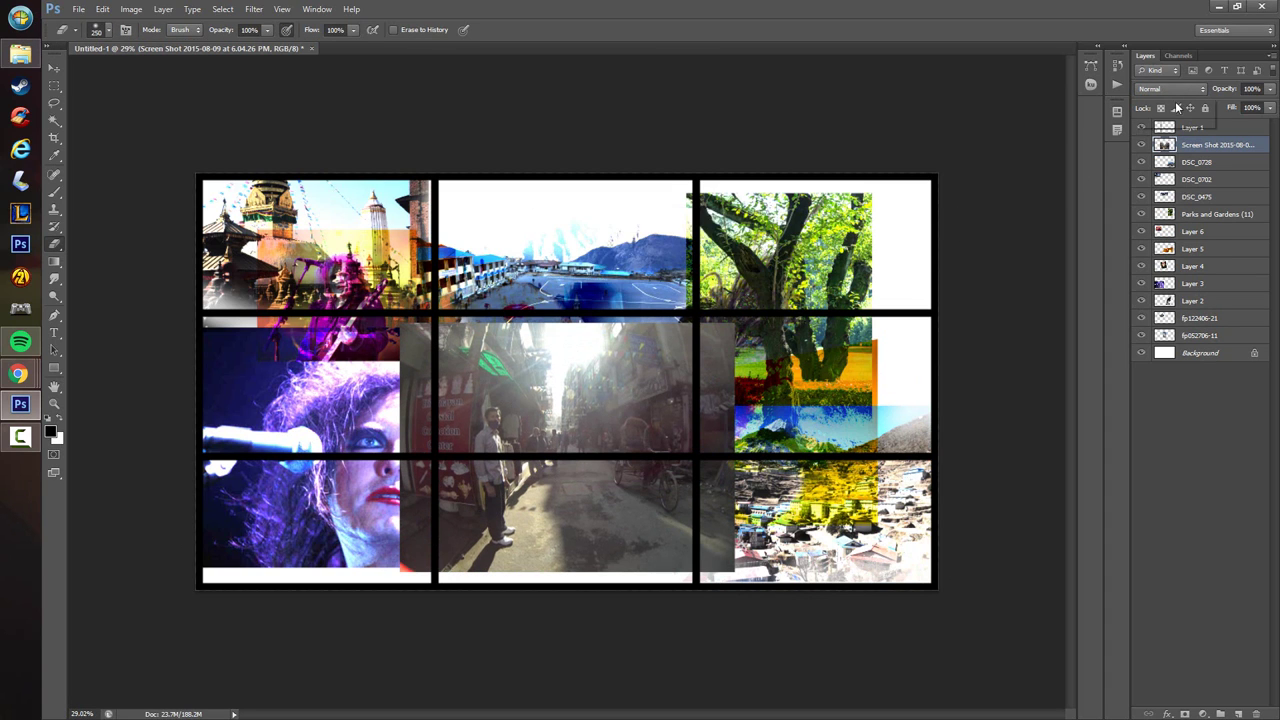
# - Try successive blend modes on the street photo layer, including Overlay, Hard Light and Difference, and settle on Pin Light
pyautogui.click(1170, 89)
pyautogui.click(1160, 155)
pyautogui.press('Down')
pyautogui.press('Down')
pyautogui.press('Down')
pyautogui.press('Down')
pyautogui.press('Down')
pyautogui.press('Down')
pyautogui.press('Down')
pyautogui.press('Down')
pyautogui.press('Down')
pyautogui.press('Down')
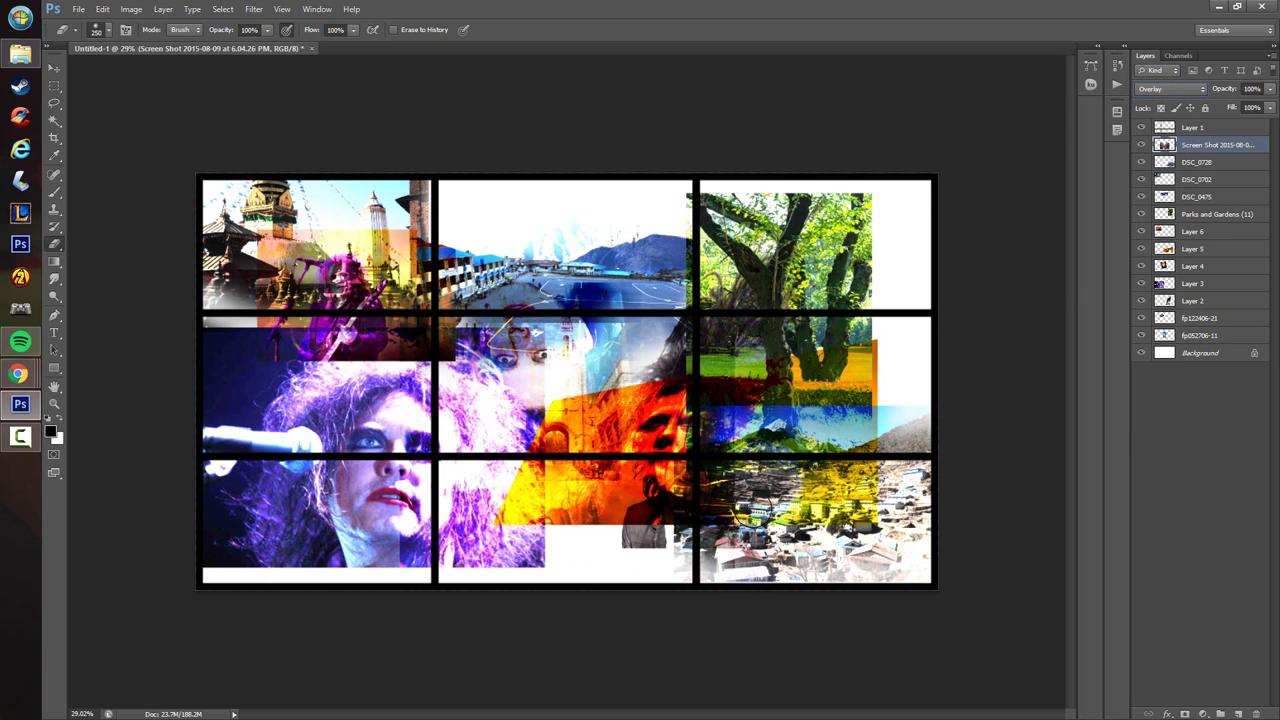
pyautogui.press('Up')
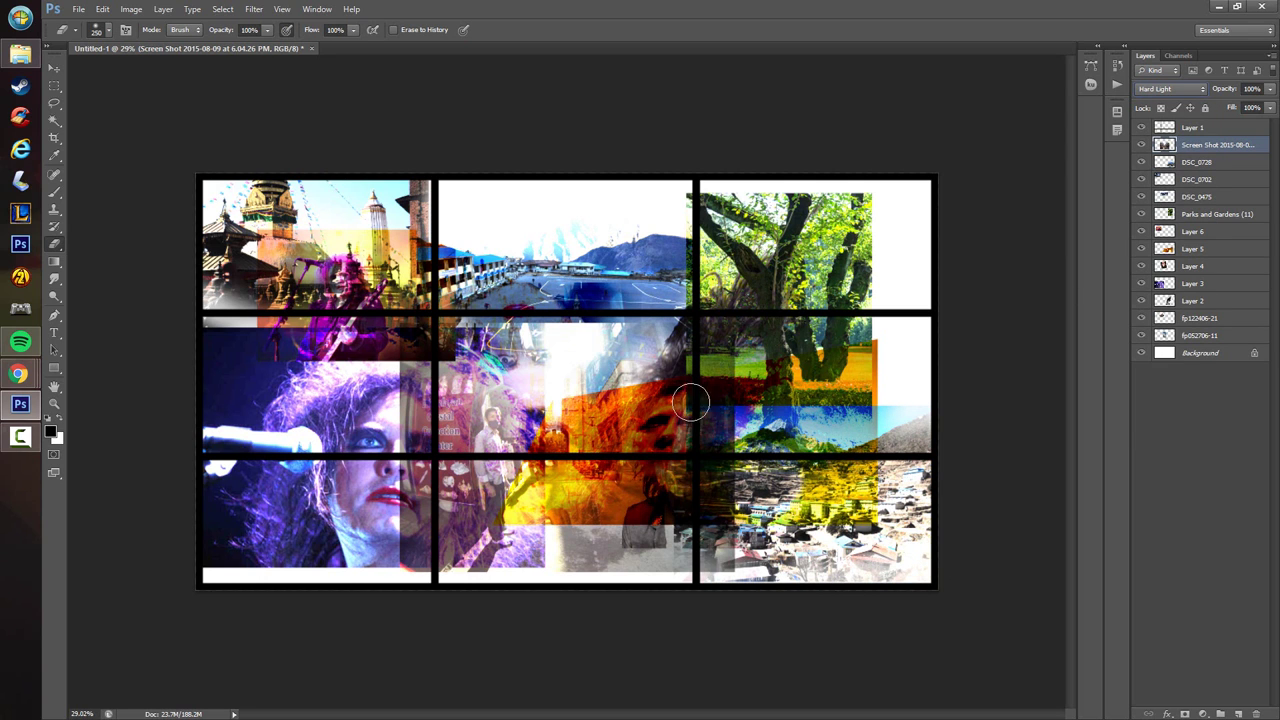
pyautogui.press('Down')
pyautogui.press('Down')
pyautogui.press('Down')
pyautogui.press('Down')
pyautogui.press('Down')
pyautogui.press('Down')
pyautogui.press('Down')
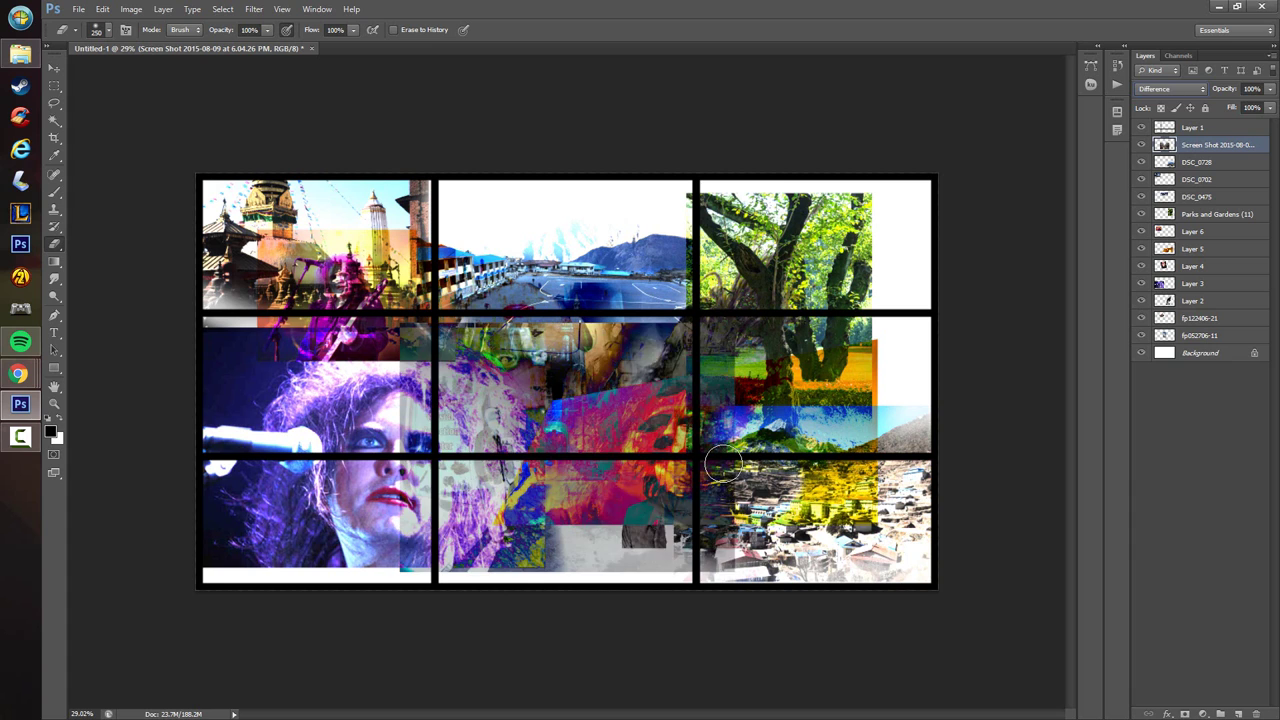
pyautogui.press('Up')
pyautogui.press('Up')
pyautogui.press('Up')
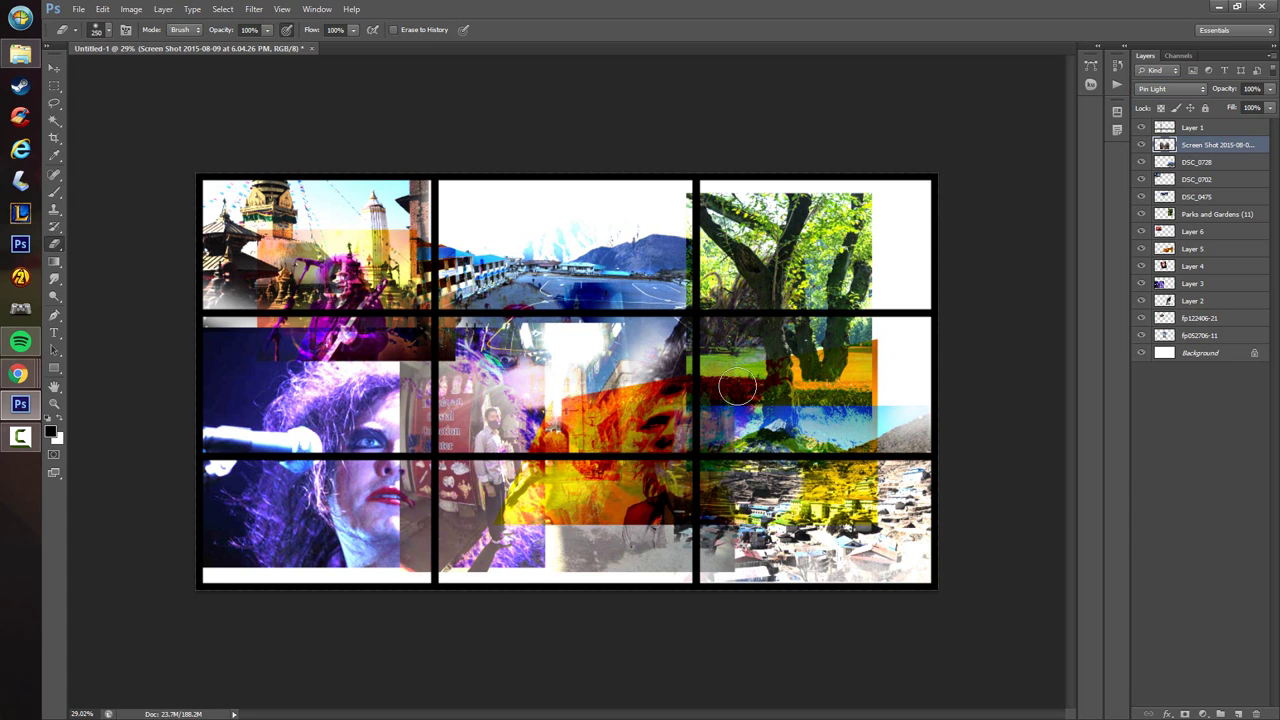
# - Place the DSC_0886 town photo, enlarge it and position it over the upper-right frame
pyautogui.click(316, 9)
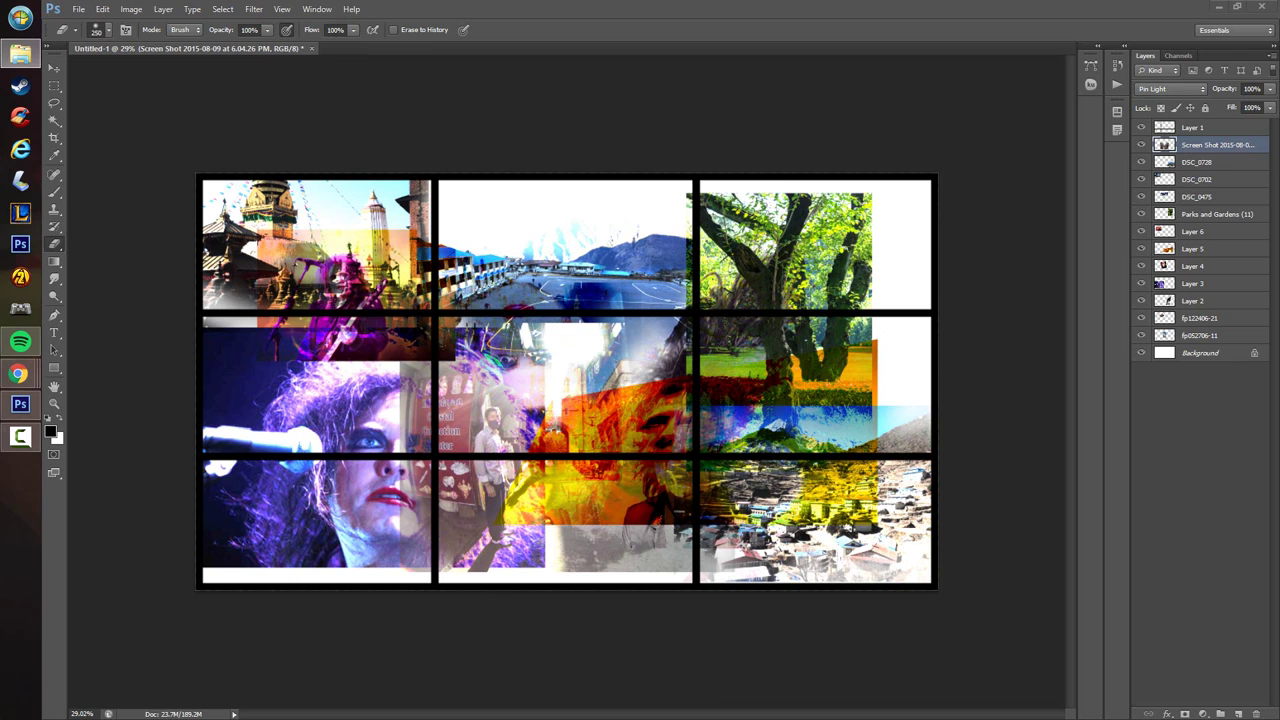
pyautogui.moveTo(1279, 370); pyautogui.dragTo(672, 367)
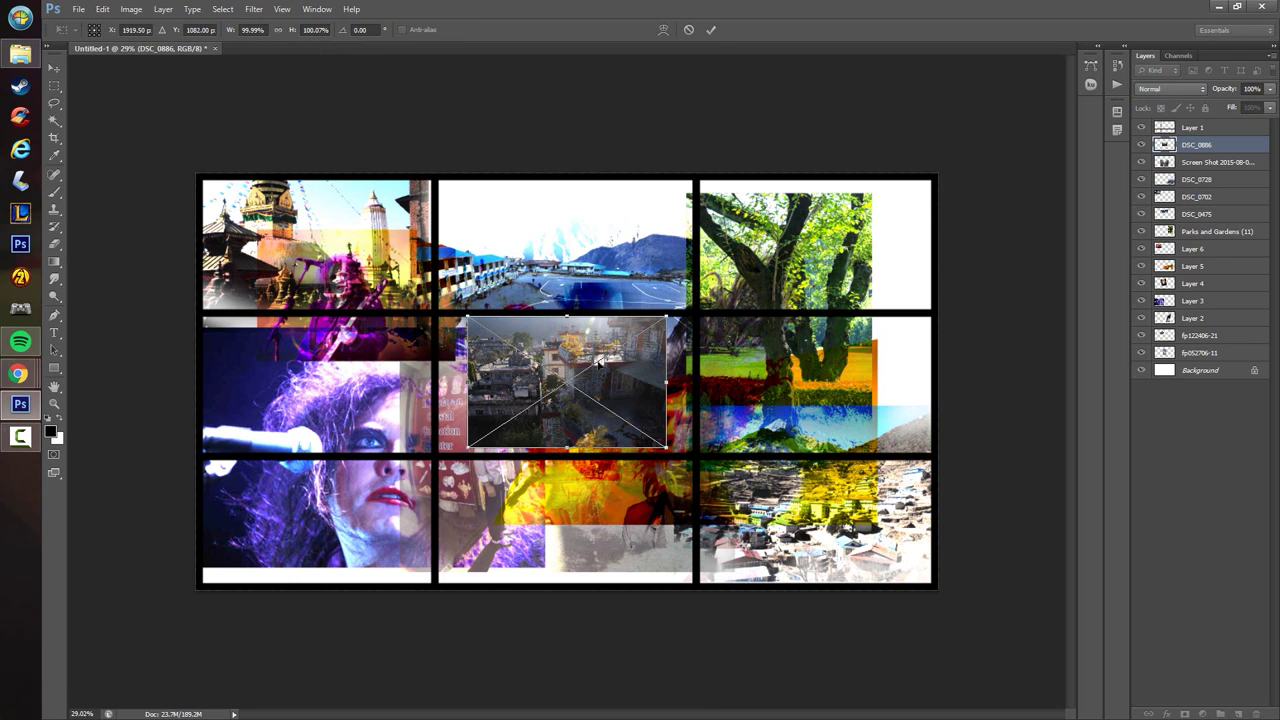
pyautogui.moveTo(666, 317); pyautogui.dragTo(756, 257)
pyautogui.moveTo(643, 353); pyautogui.dragTo(850, 283)
pyautogui.press('Return')
# - Try blend modes such as Screen and Vivid Light on the DSC_0886 layer and settle on Pin Light
pyautogui.click(1172, 88)
pyautogui.click(1165, 215)
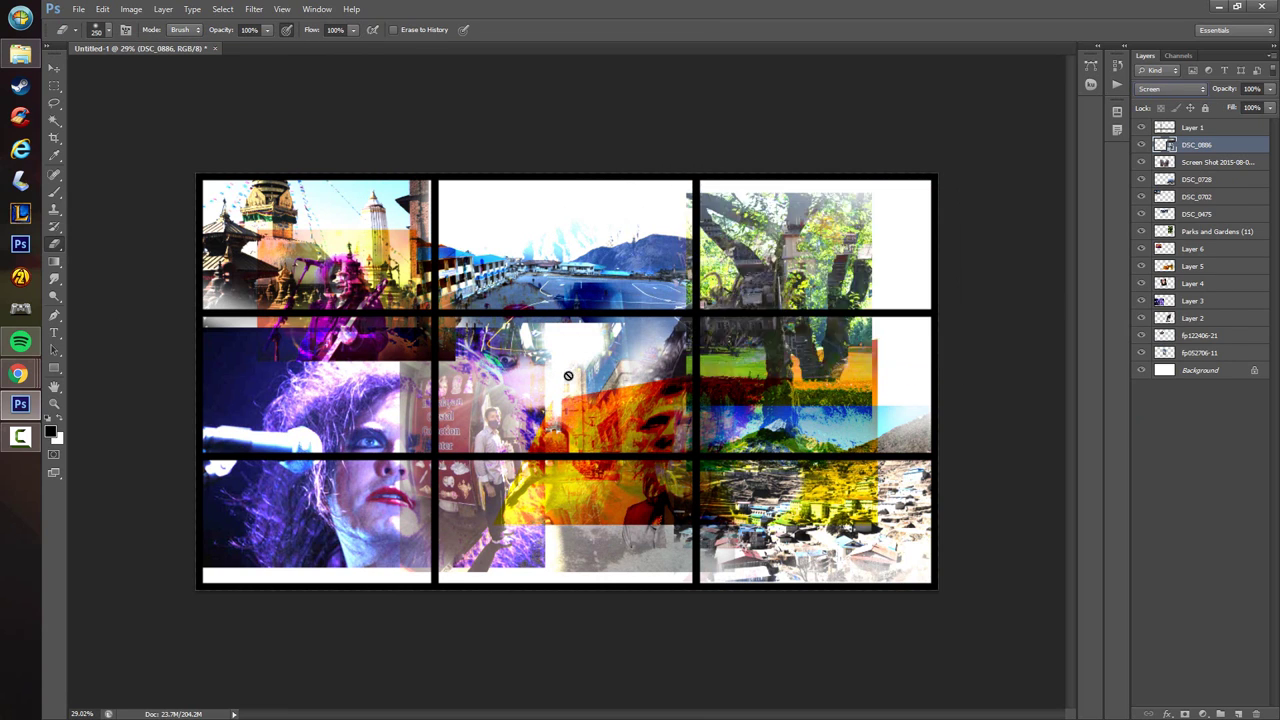
pyautogui.press('Down')
pyautogui.press('Down')
pyautogui.press('Down')
pyautogui.press('Down')
pyautogui.press('Down')
pyautogui.press('Down')
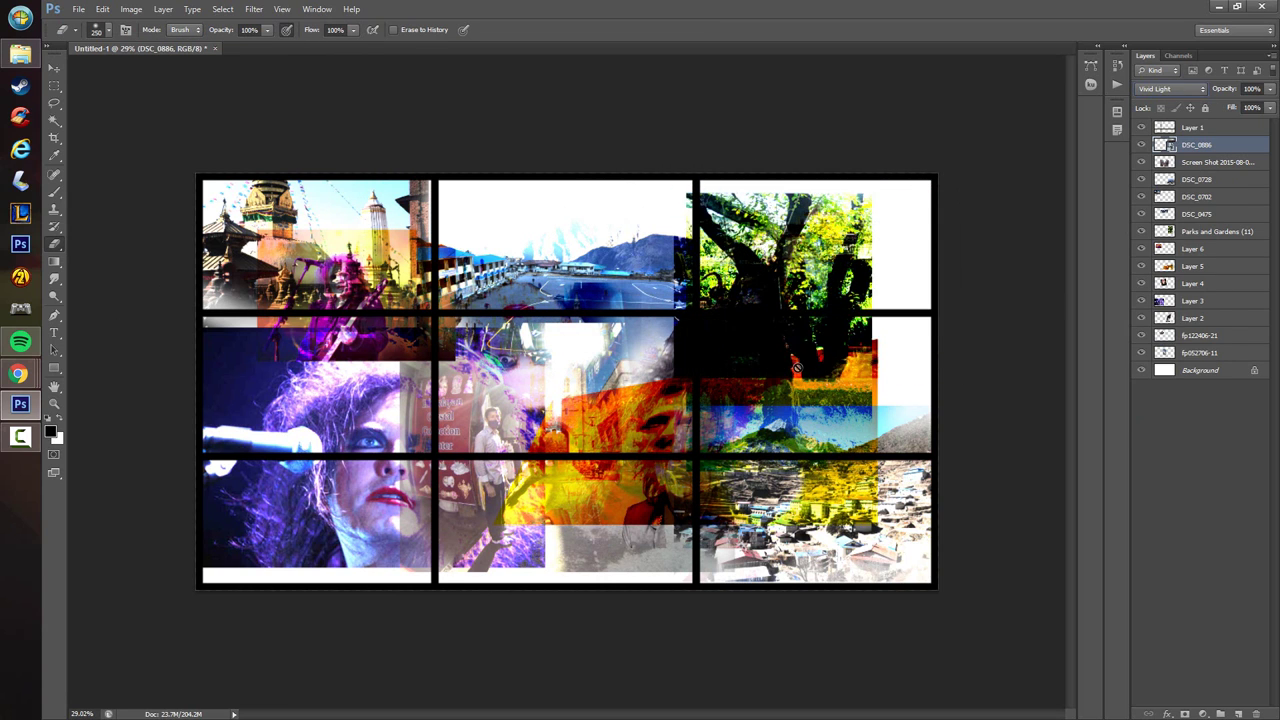
pyautogui.press('Down')
# - Rasterize the DSC_0886 layer and erase the town photo's lower-left edge over the middle-right frame
pyautogui.click(807, 363)
pyautogui.press('Return')
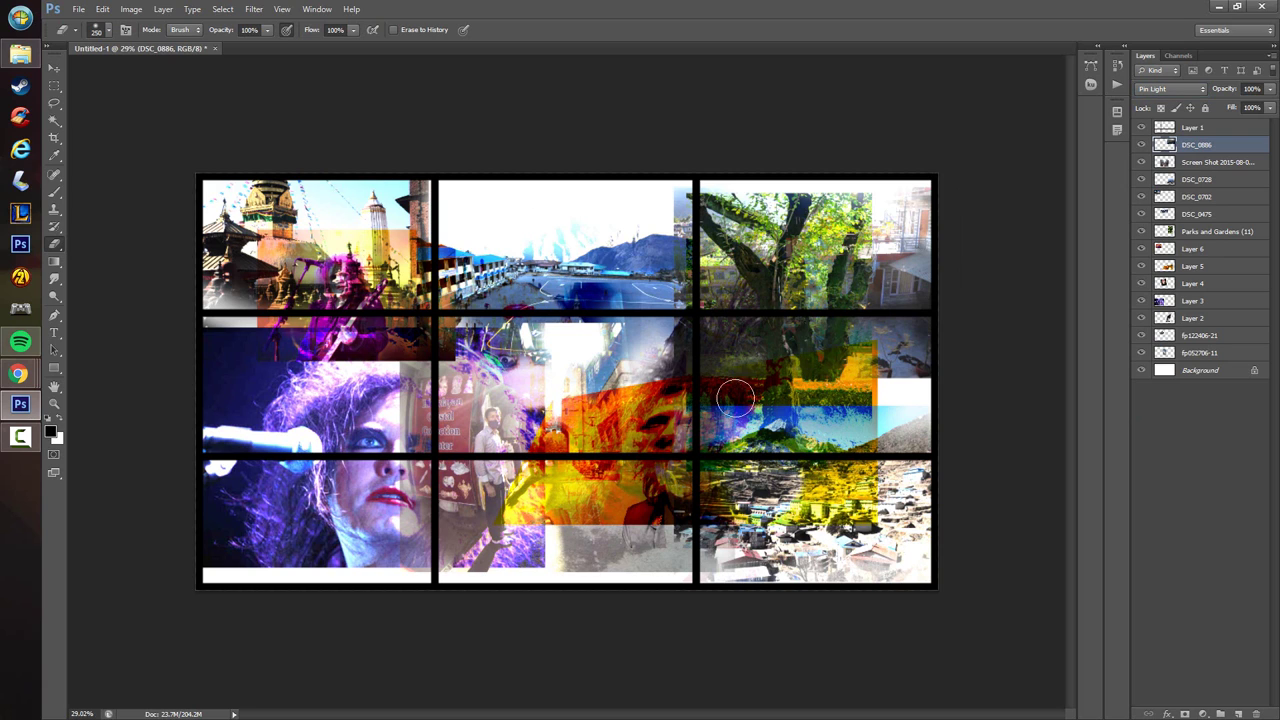
pyautogui.moveTo(736, 399)
pyautogui.mouseDown()
pyautogui.moveTo(790, 358)
pyautogui.moveTo(690, 358)
pyautogui.mouseUp()
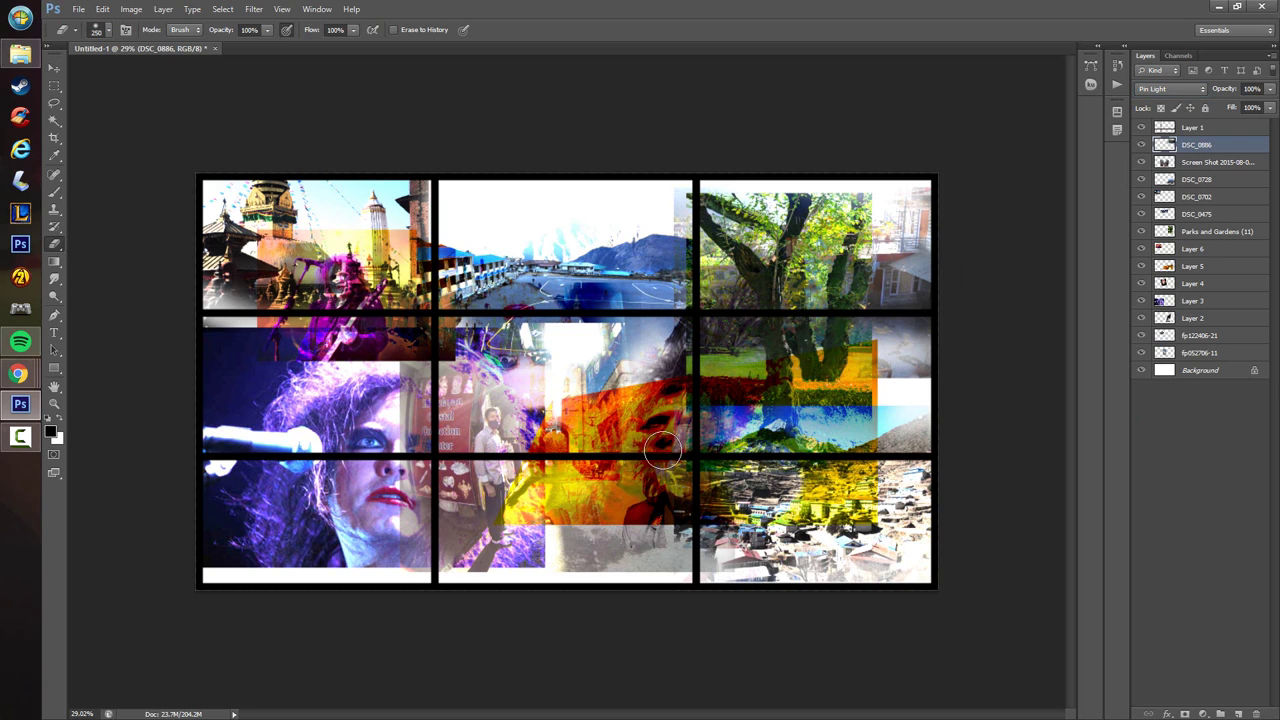
# - Place the Red Canyon Pack (162) photo, flip it horizontally, position it over the lower-left frames and rasterize it
pyautogui.click(20, 54)
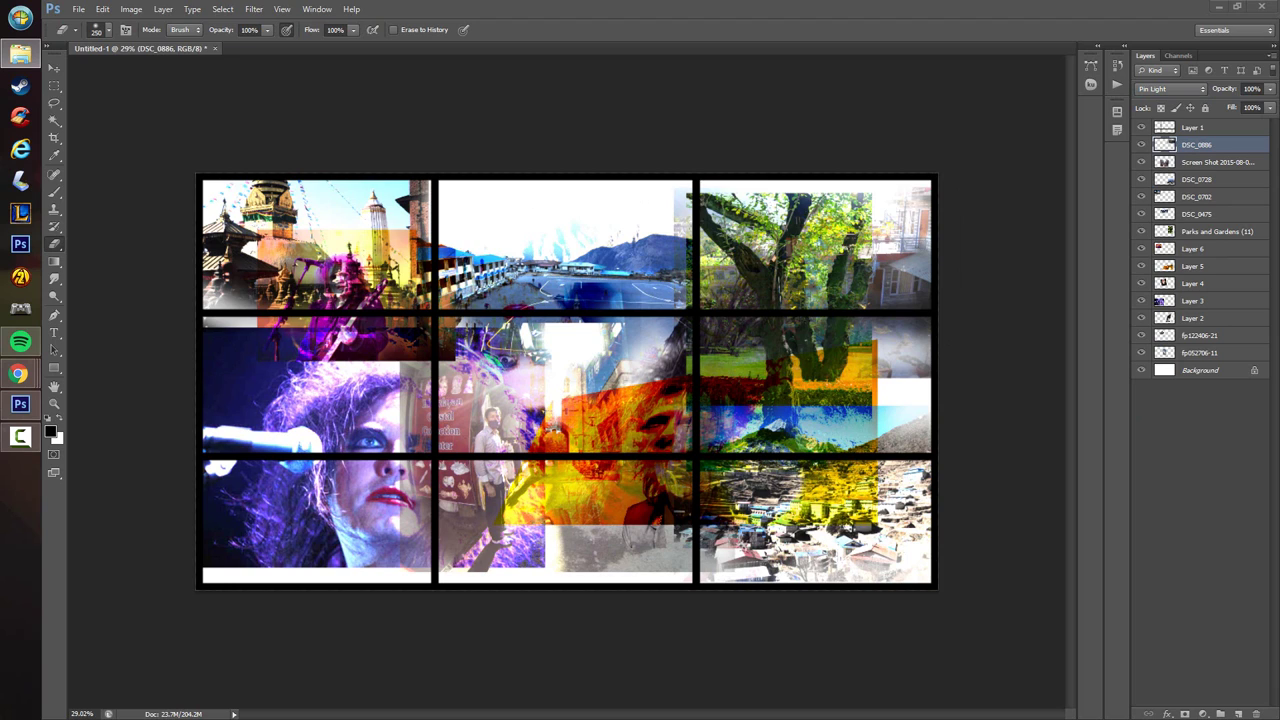
pyautogui.moveTo(20, 404); pyautogui.dragTo(531, 470)
pyautogui.rightClick(655, 372)
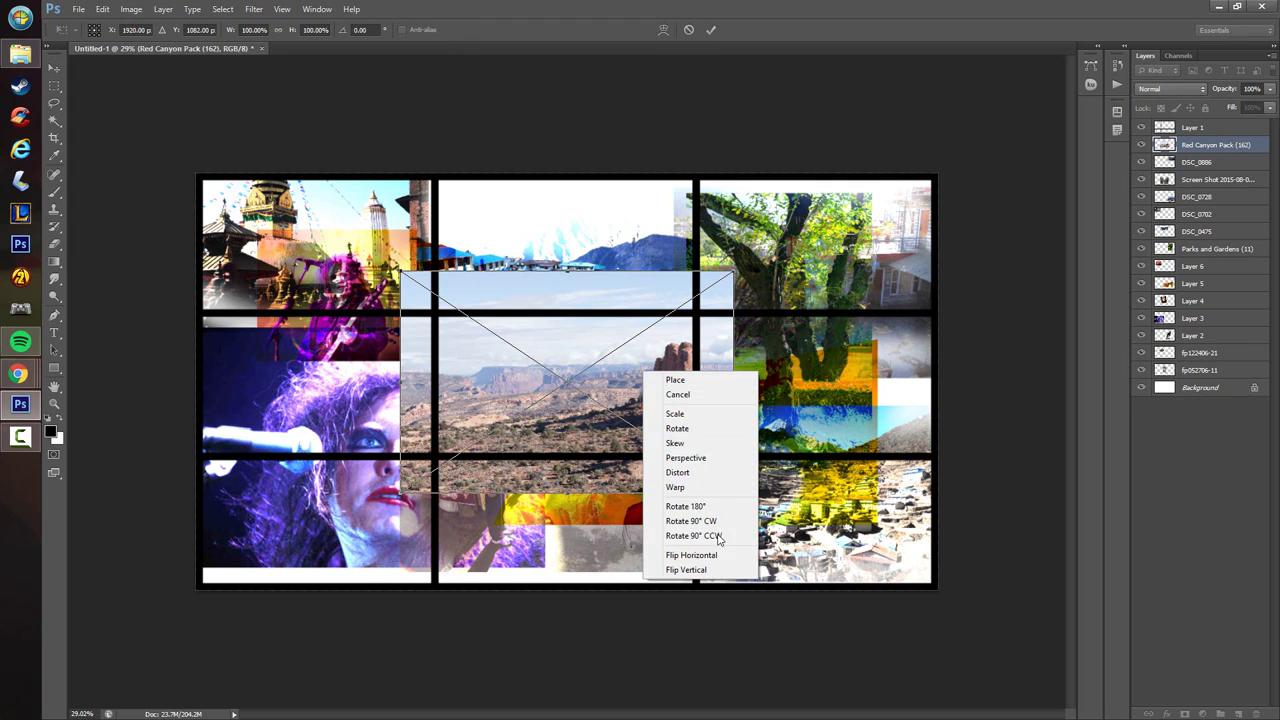
pyautogui.click(700, 550)
pyautogui.moveTo(639, 432); pyautogui.dragTo(428, 543)
pyautogui.press('Return')
pyautogui.click(904, 55)
pyautogui.press('Escape')
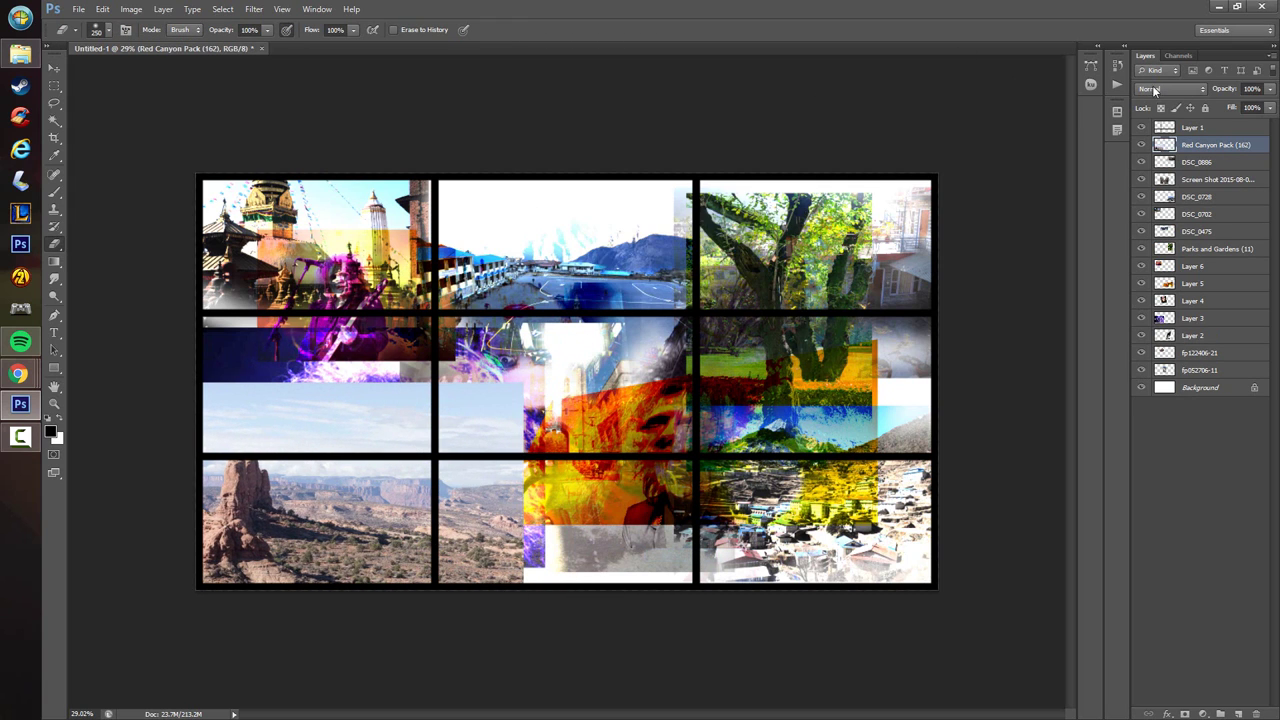
# - Try Color Dodge, Vivid Light and Difference on the Red Canyon layer, settle on Linear Light and erase parts of its sky
pyautogui.click(1171, 88)
pyautogui.click(1160, 200)
pyautogui.press('Down')
pyautogui.press('Down')
pyautogui.press('Down')
pyautogui.press('Down')
pyautogui.press('Down')
pyautogui.press('Down')
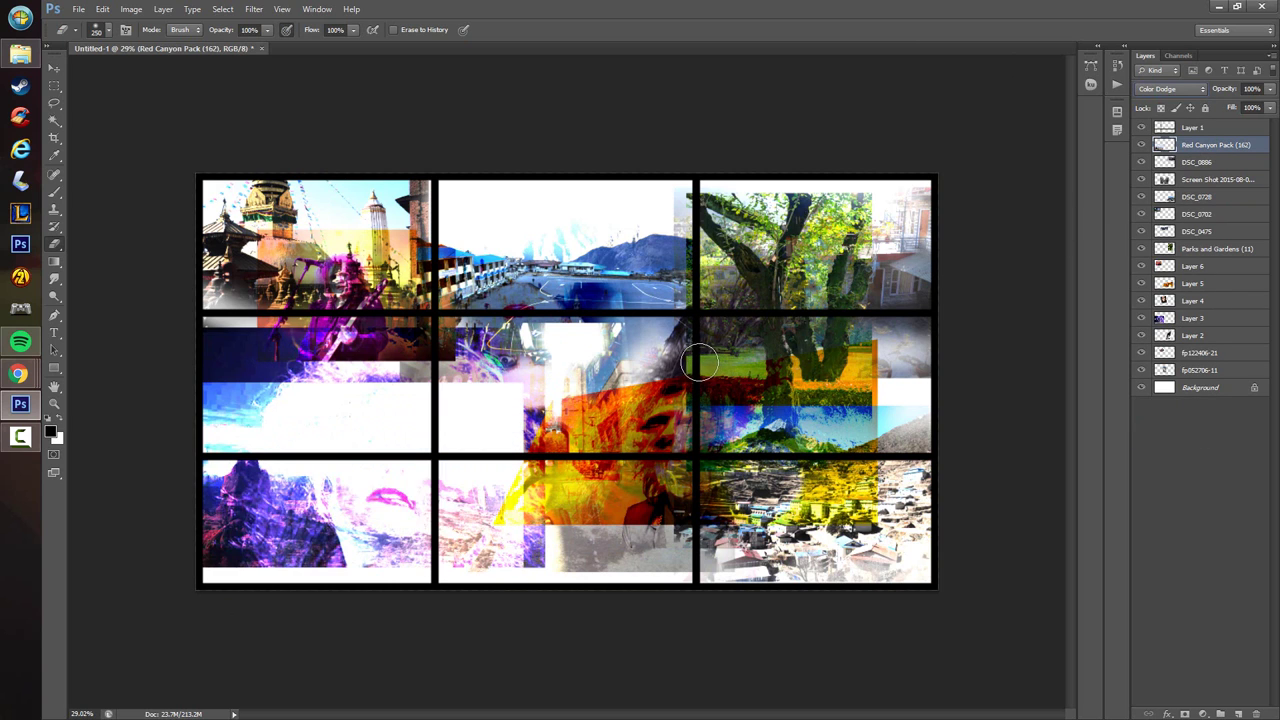
pyautogui.press('Down')
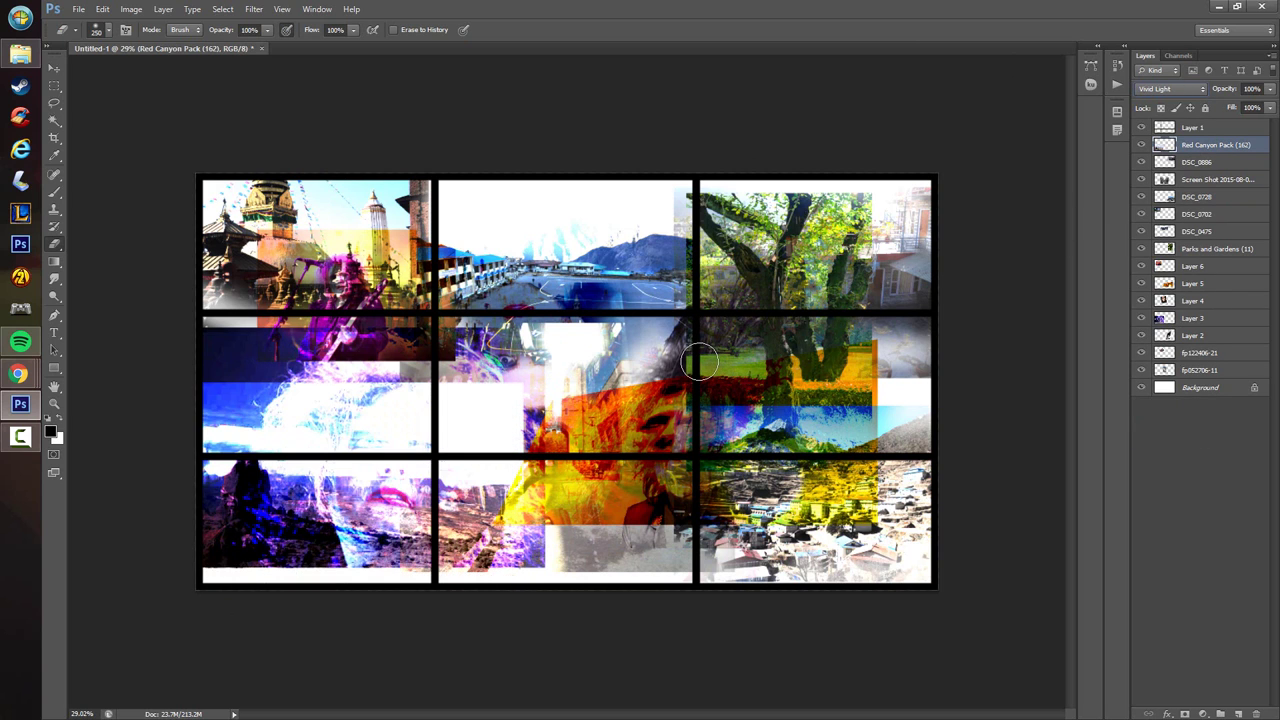
pyautogui.press('Down')
pyautogui.press('Down')
pyautogui.press('Up')
pyautogui.press('Up')
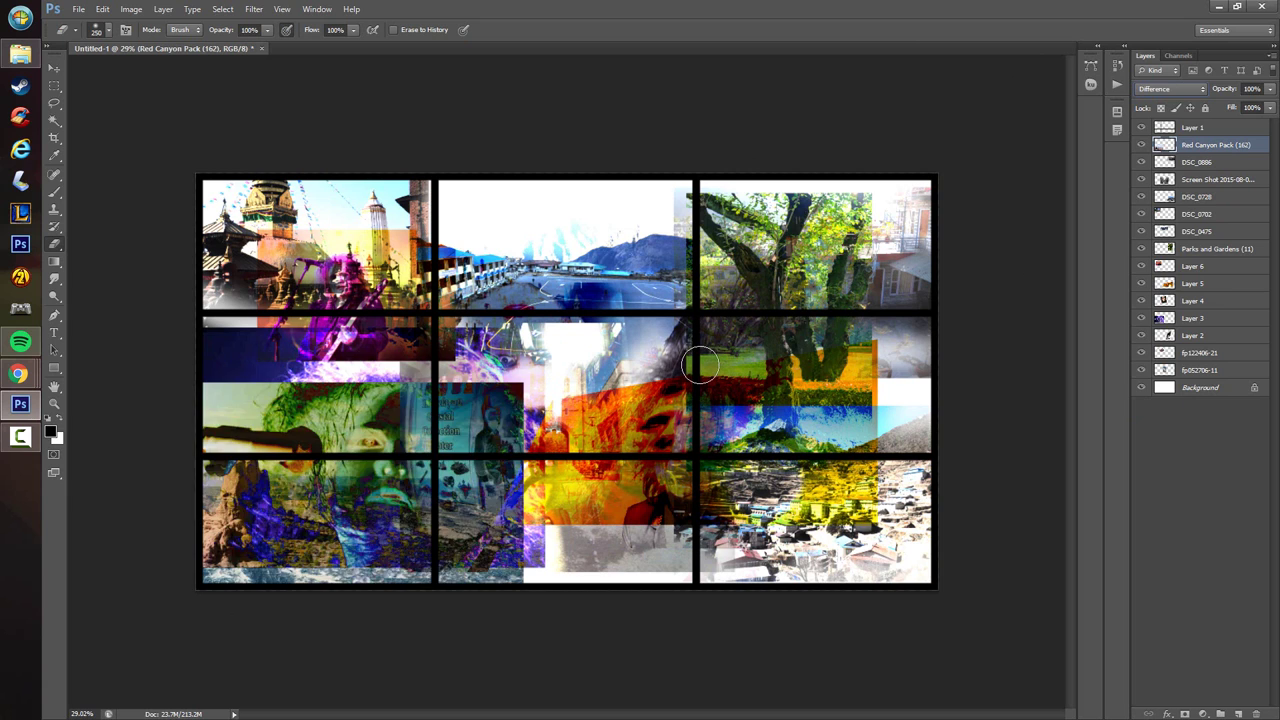
pyautogui.press('Up')
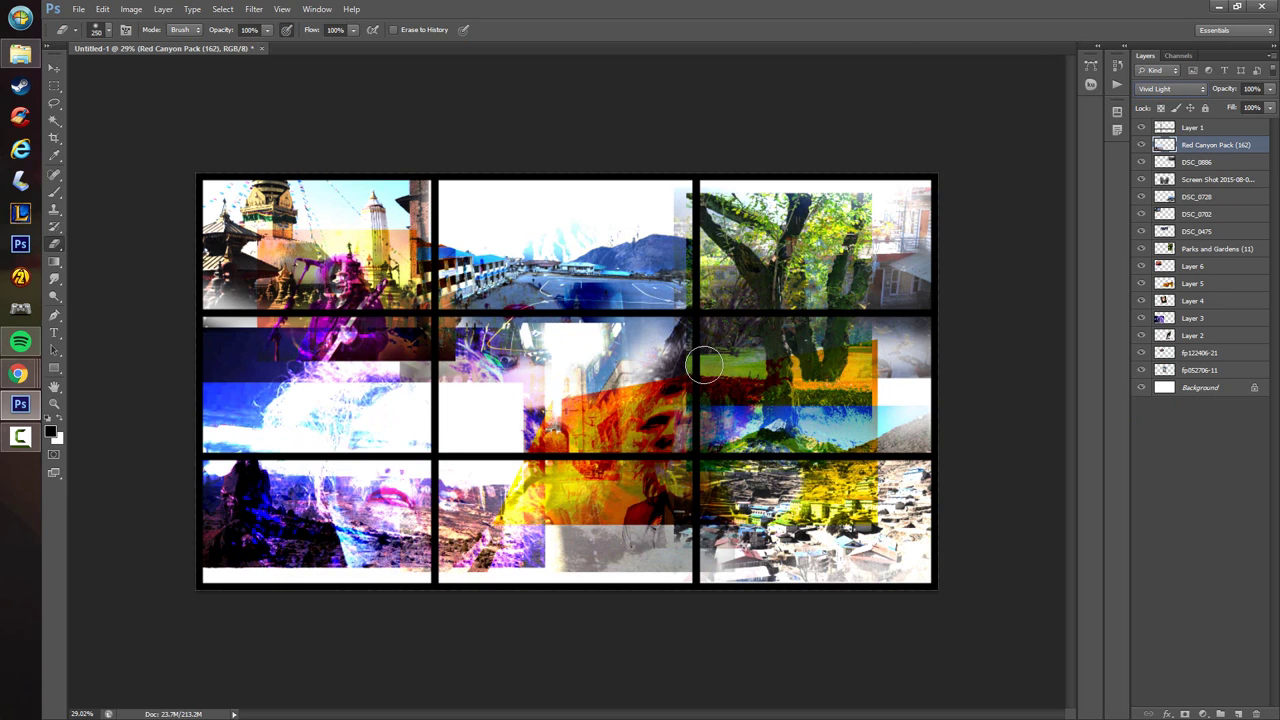
pyautogui.press('Down')
pyautogui.moveTo(385, 370)
pyautogui.mouseDown()
pyautogui.moveTo(523, 377)
pyautogui.moveTo(414, 414)
pyautogui.moveTo(234, 414)
pyautogui.moveTo(245, 426)
pyautogui.moveTo(505, 440)
pyautogui.mouseUp()
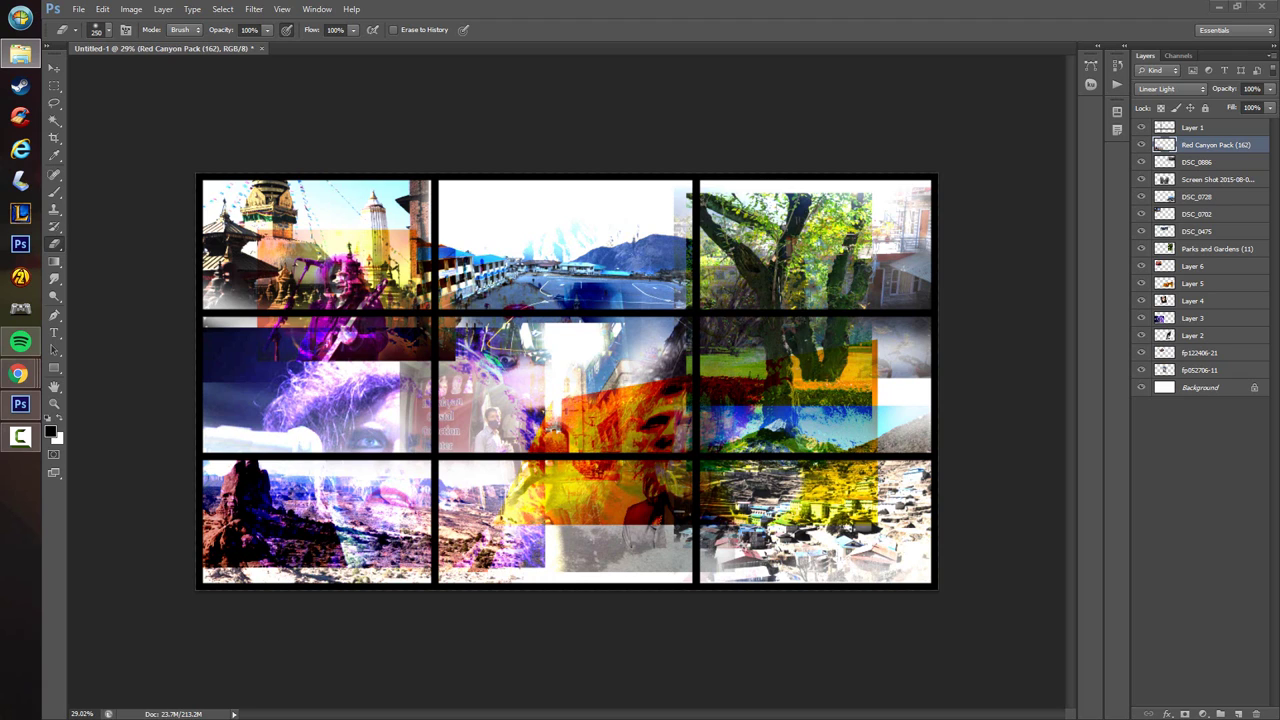
# - Place the Argentina Mtn Road photo, enlarge it to about 126% and position it over the upper-middle and upper-right frames
pyautogui.moveTo(616, 498); pyautogui.dragTo(652, 416)
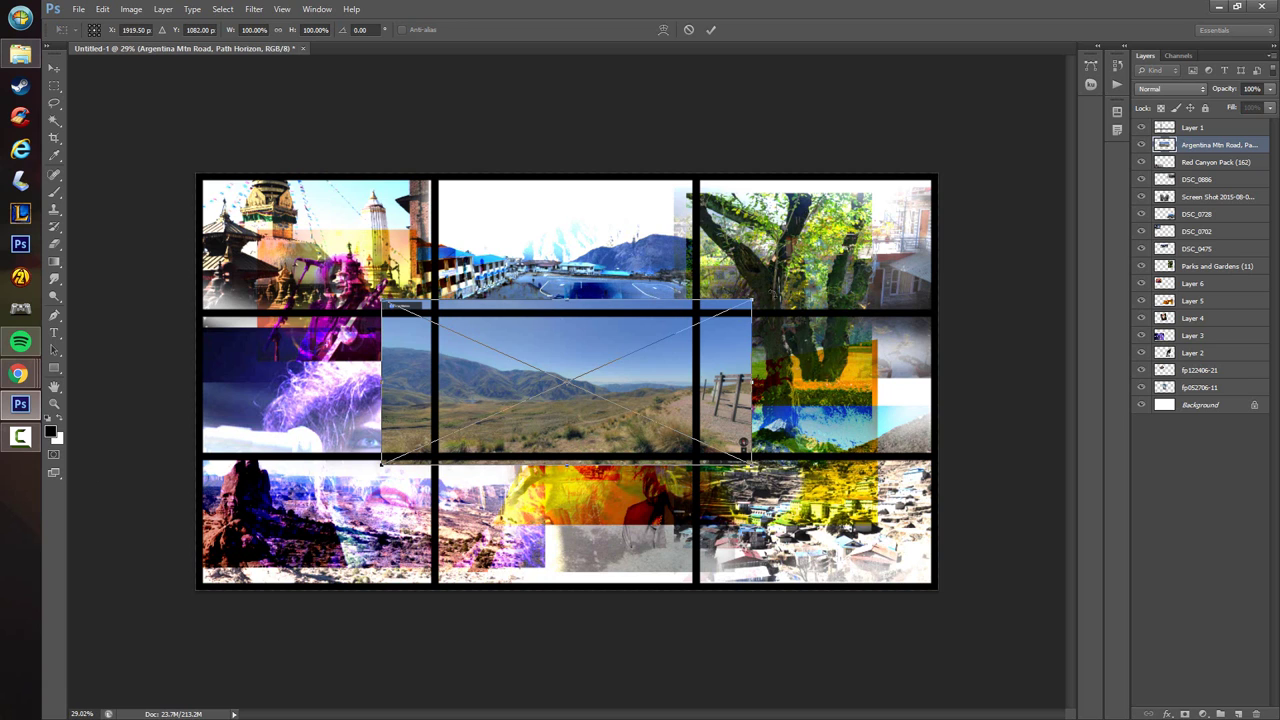
pyautogui.moveTo(752, 300); pyautogui.dragTo(847, 256)
pyautogui.moveTo(768, 325); pyautogui.dragTo(793, 243)
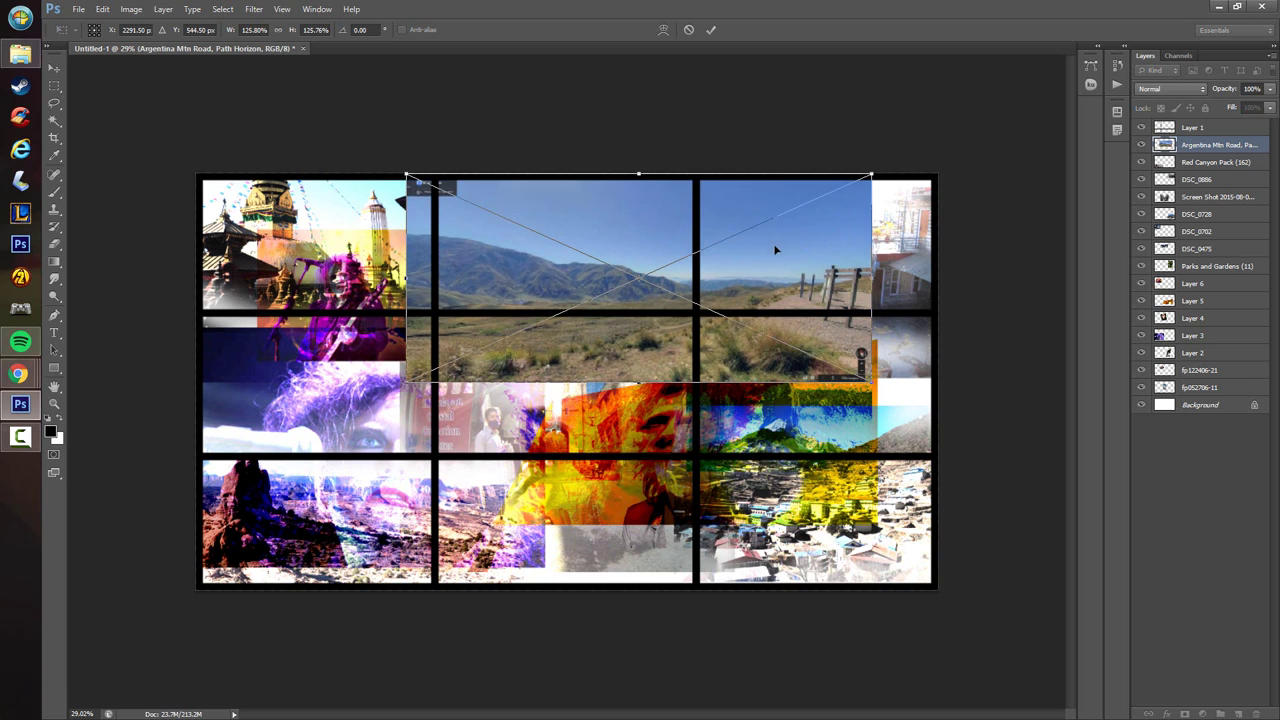
pyautogui.press('Return')
pyautogui.press('e')
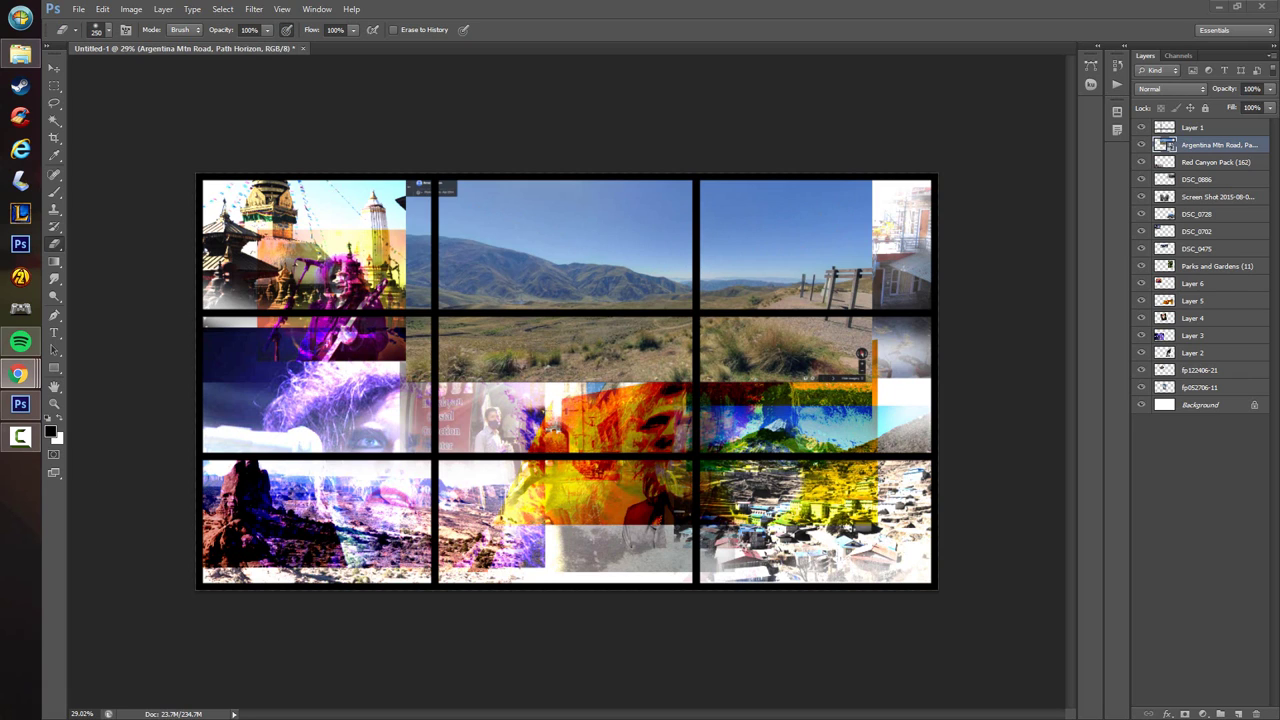
# - Try Linear Dodge on the Argentina Mtn Road layer, settle on Lighter Color and erase the photo over the tree frames
pyautogui.click(1170, 88)
pyautogui.click(1165, 209)
pyautogui.hotkey('shift', '+')
pyautogui.hotkey('shift', '+')
pyautogui.hotkey('shift', '+')
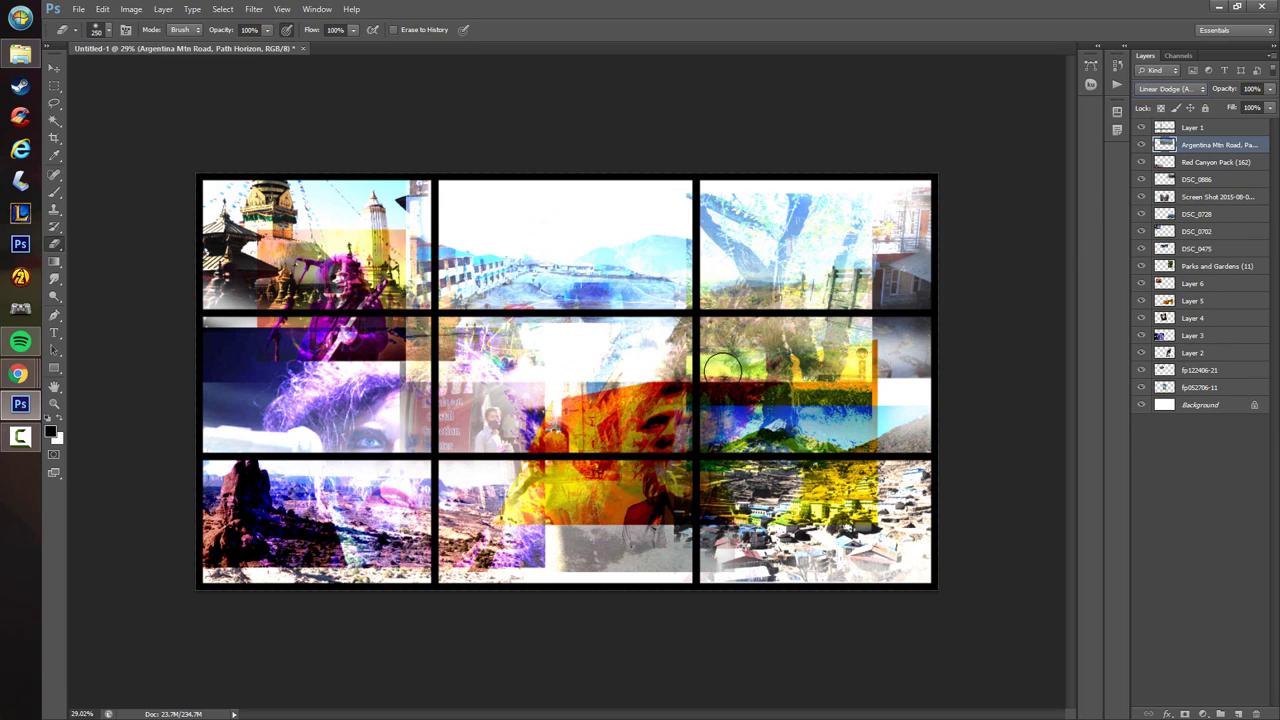
pyautogui.hotkey('shift', '-')
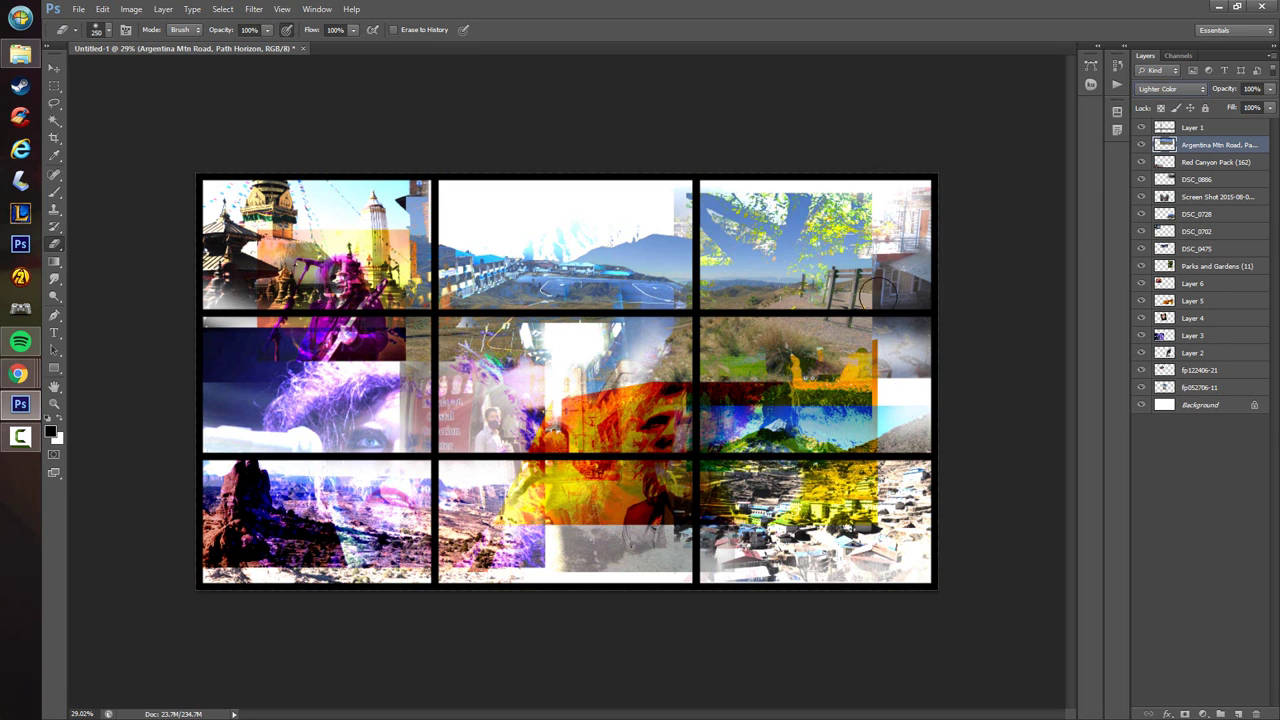
pyautogui.moveTo(591, 368)
pyautogui.mouseDown()
pyautogui.moveTo(785, 335)
pyautogui.moveTo(766, 302)
pyautogui.moveTo(842, 268)
pyautogui.moveTo(752, 403)
pyautogui.moveTo(752, 242)
pyautogui.moveTo(715, 285)
pyautogui.moveTo(838, 487)
pyautogui.moveTo(714, 420)
pyautogui.mouseUp()
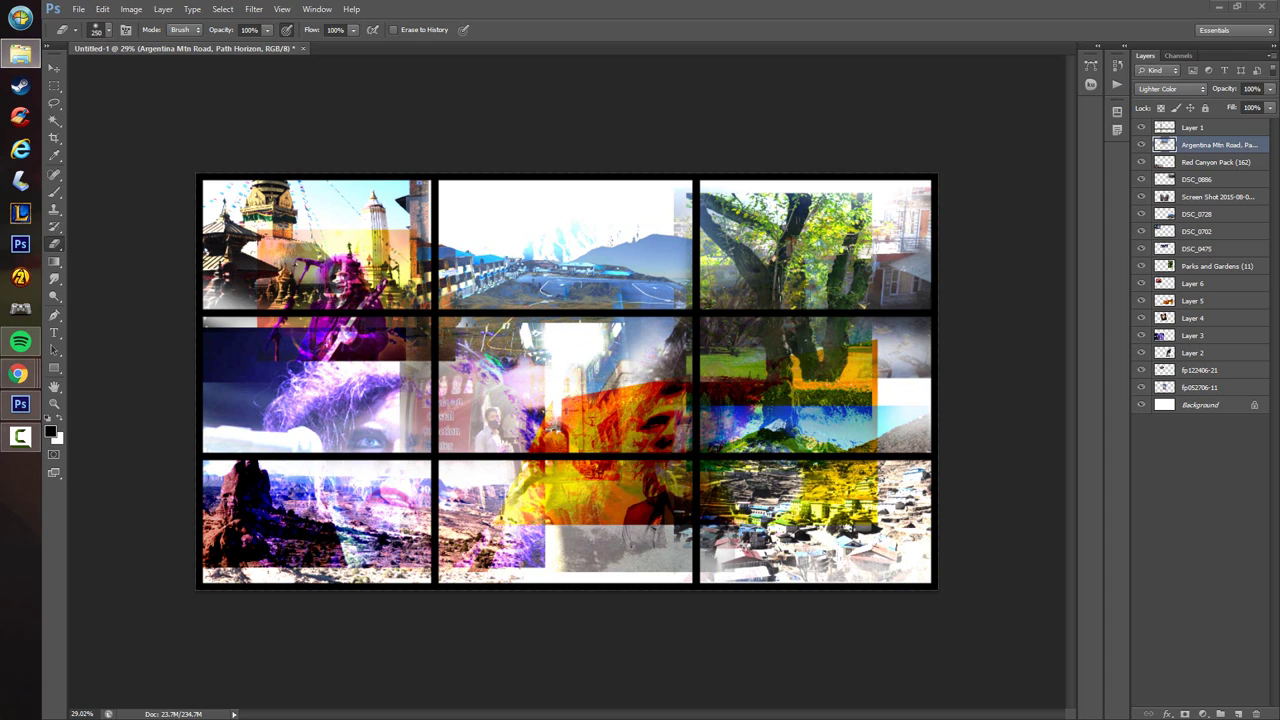
# - Place the Volcano Snow photo and position it over the lower-right frame
pyautogui.moveTo(546, 457); pyautogui.dragTo(547, 458)
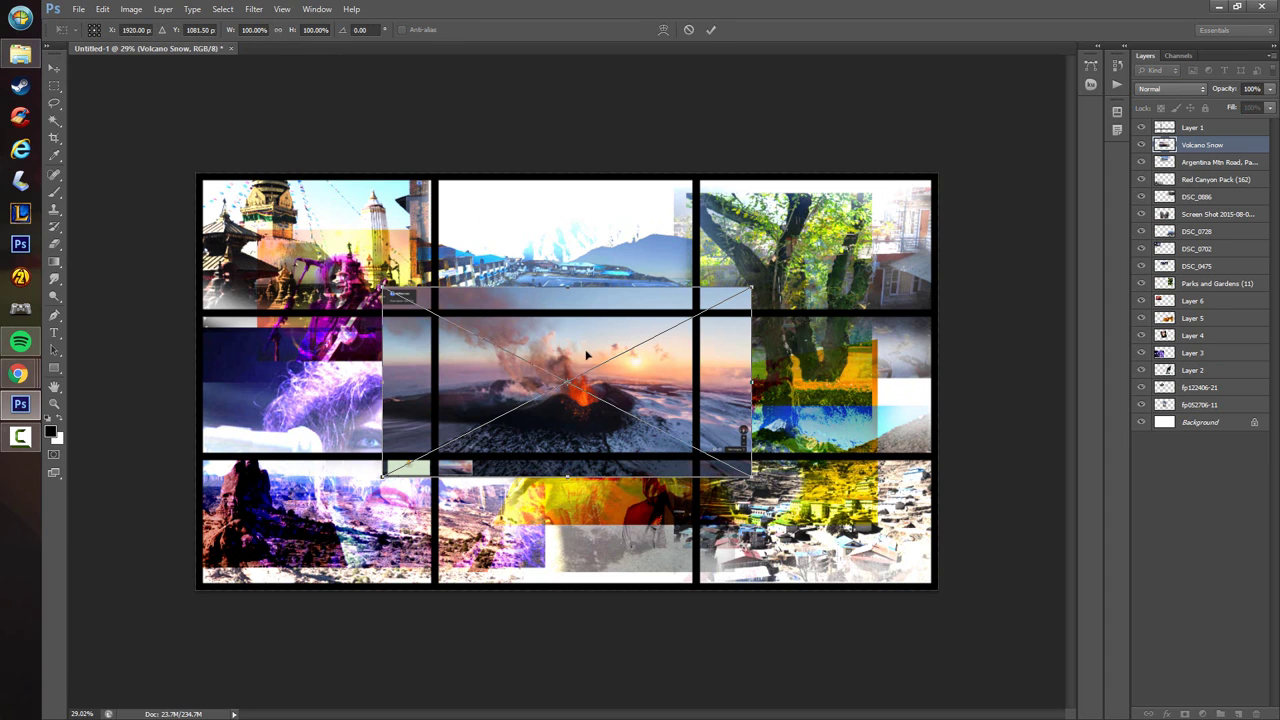
pyautogui.moveTo(586, 357)
pyautogui.mouseDown()
pyautogui.moveTo(847, 434)
pyautogui.moveTo(879, 489)
pyautogui.mouseUp()
pyautogui.press('Return')
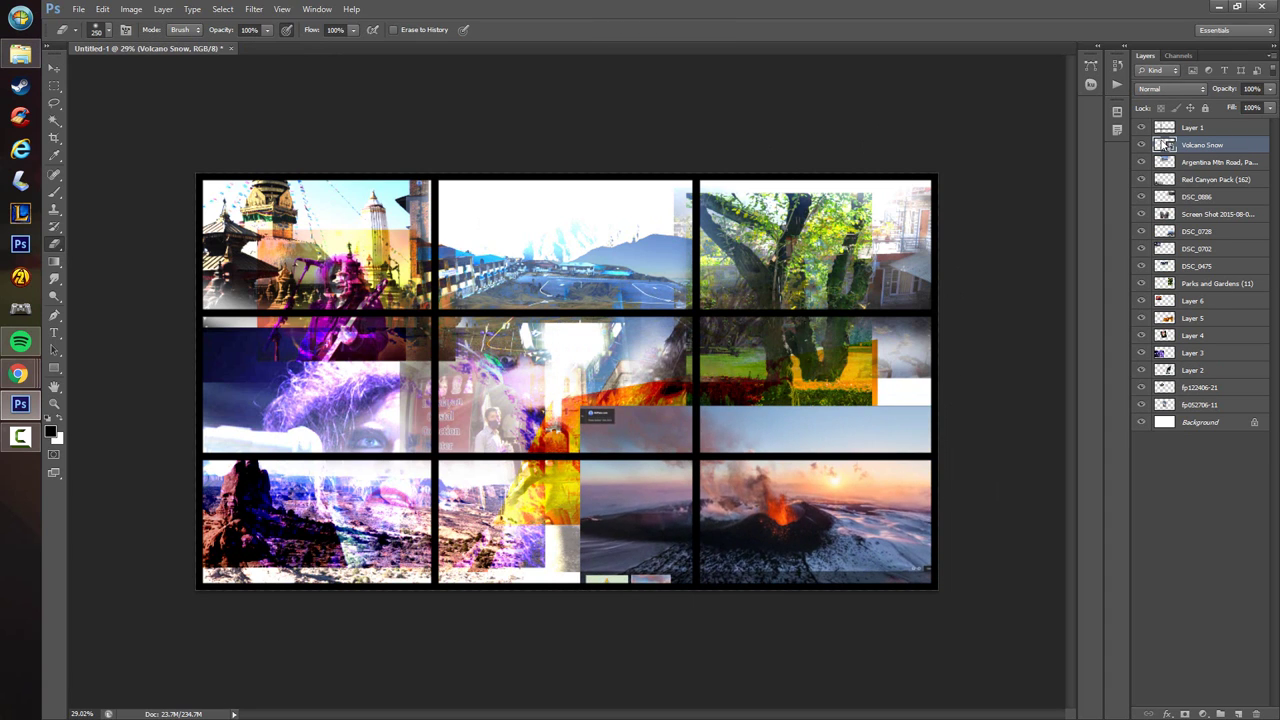
# - Cycle the Volcano Snow layer through blend modes such as Vivid Light, Divide, Luminosity, Linear Light and Lighten, and settle on Multiply
pyautogui.click(1168, 89)
pyautogui.click(1168, 136)
pyautogui.press('Down')
pyautogui.press('Down')
pyautogui.press('Down')
pyautogui.press('Down')
pyautogui.press('Down')
pyautogui.press('Down')
pyautogui.press('Down')
pyautogui.press('Down')
pyautogui.press('Down')
pyautogui.press('Down')
pyautogui.press('Down')
pyautogui.press('Down')
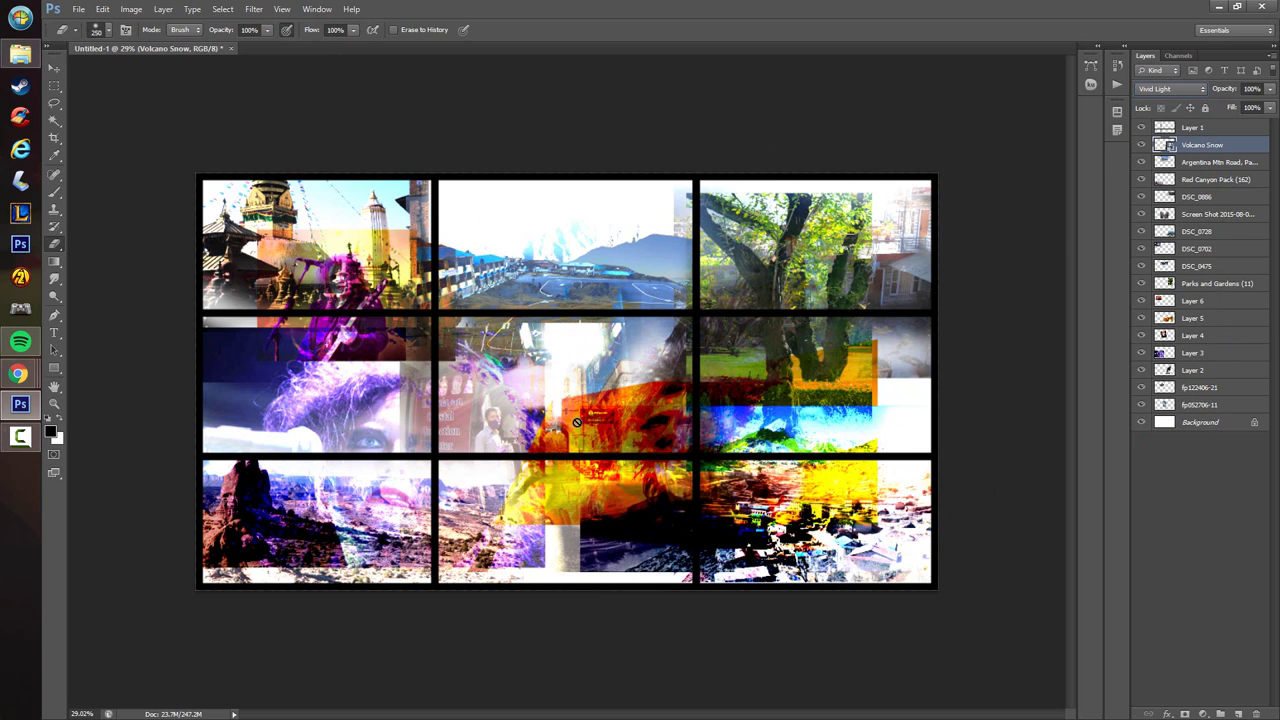
pyautogui.hotkey('shift', '+')
pyautogui.hotkey('shift', '+')
pyautogui.hotkey('shift', '+')
pyautogui.hotkey('shift', '+')
pyautogui.hotkey('shift', '+')
pyautogui.hotkey('shift', '+')
pyautogui.hotkey('shift', '+')
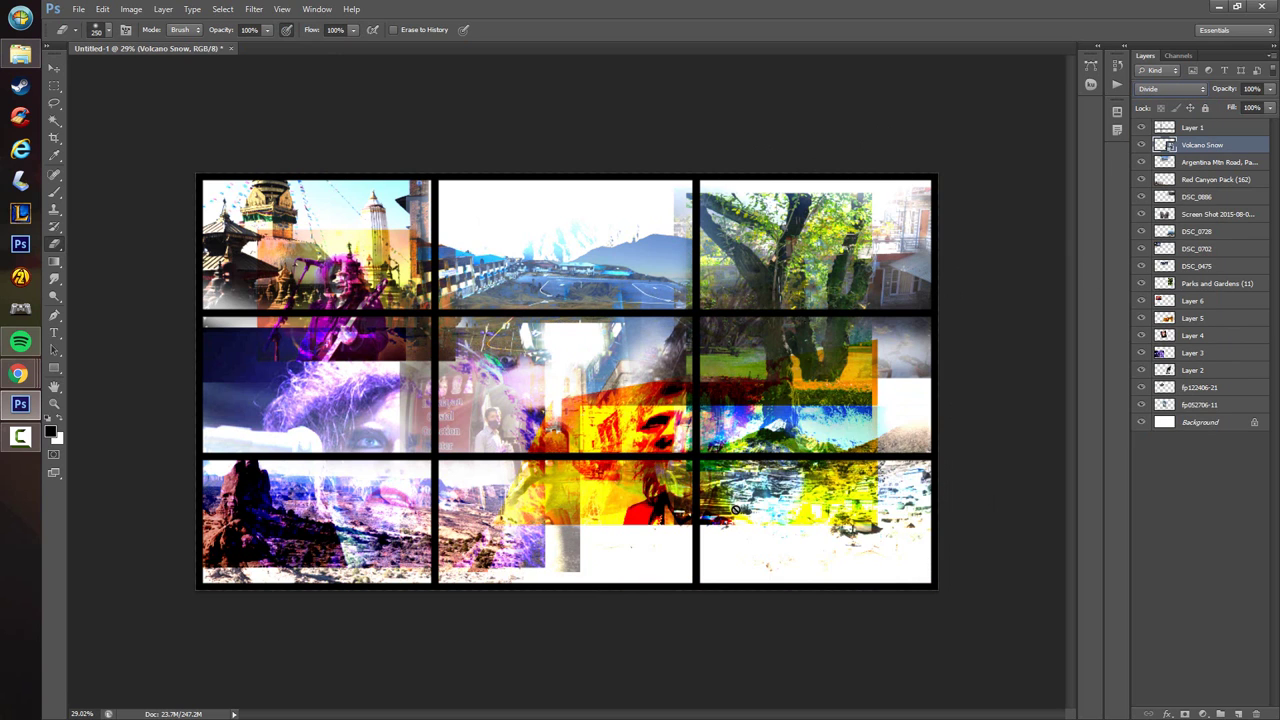
pyautogui.hotkey('shift', '+')
pyautogui.hotkey('shift', '+')
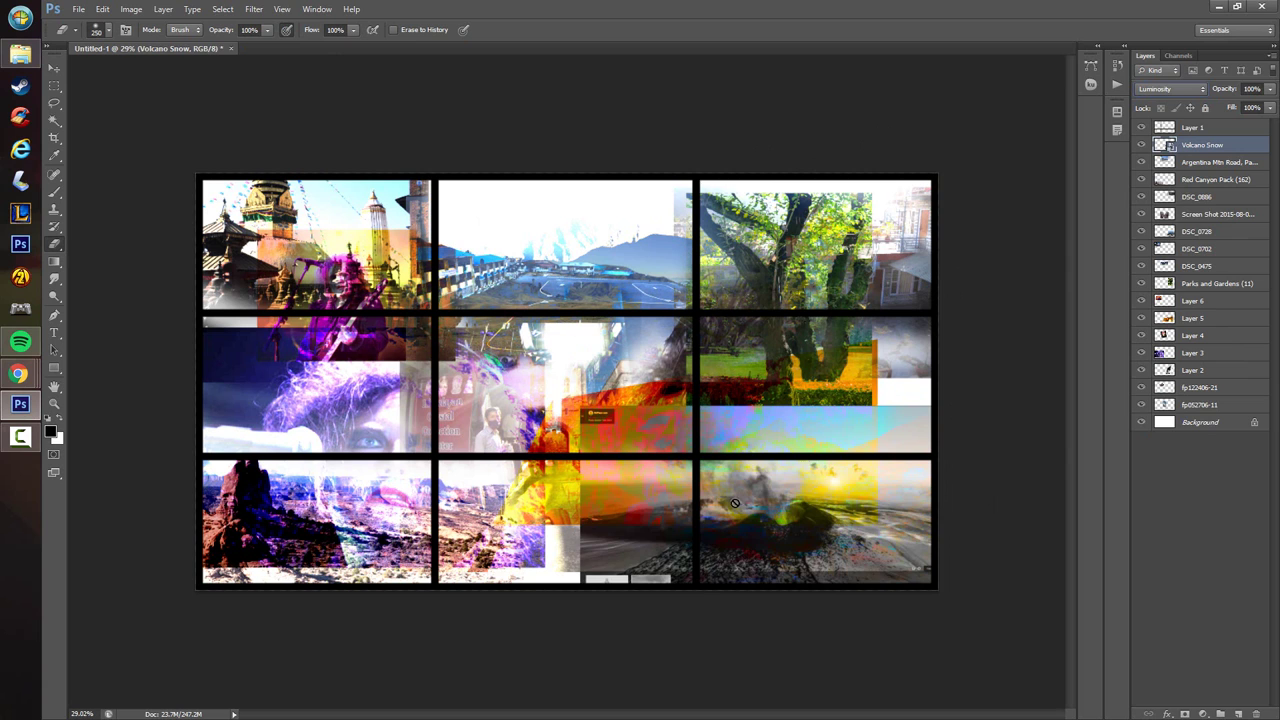
pyautogui.hotkey('shift', '-')
pyautogui.hotkey('shift', '-')
pyautogui.hotkey('shift', '-')
pyautogui.hotkey('shift', '-')
pyautogui.hotkey('shift', '-')
pyautogui.hotkey('shift', '-')
pyautogui.hotkey('shift', '-')
pyautogui.hotkey('shift', '-')
pyautogui.hotkey('shift', '-')
pyautogui.hotkey('shift', '-')
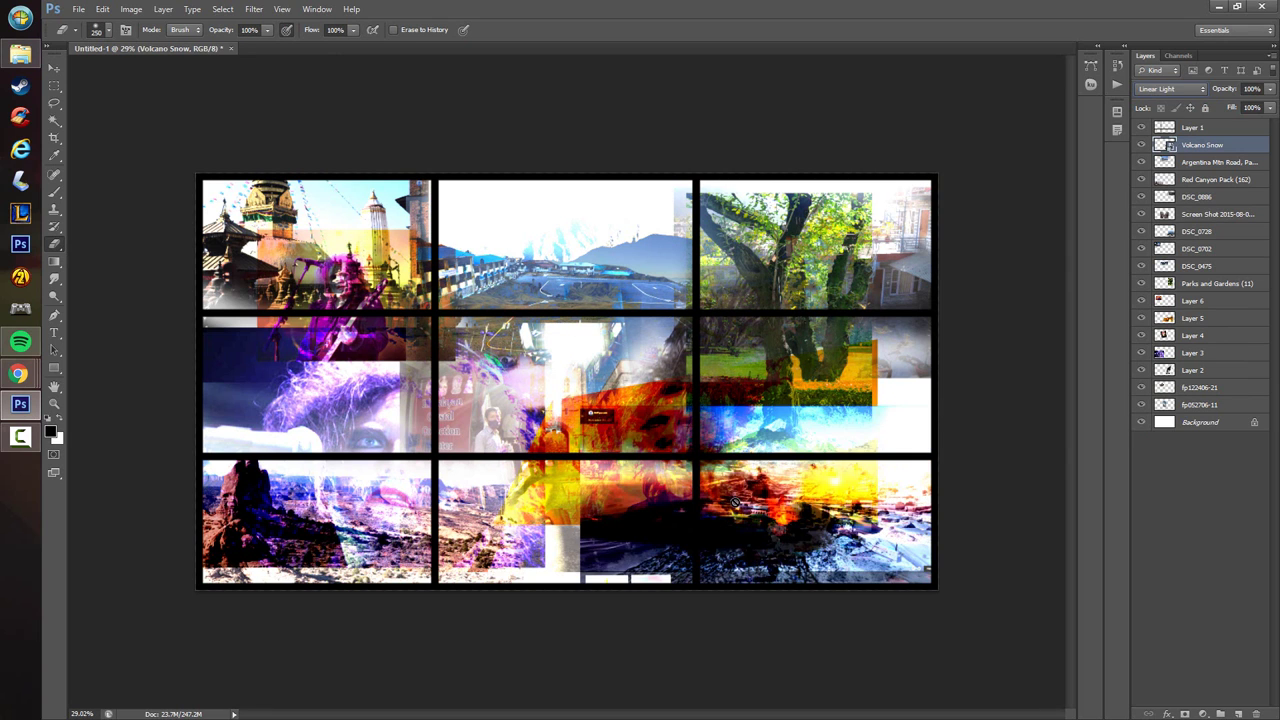
pyautogui.hotkey('shift', '-')
pyautogui.hotkey('shift', '-')
pyautogui.hotkey('shift', '-')
pyautogui.hotkey('shift', '-')
pyautogui.hotkey('shift', '-')
pyautogui.hotkey('shift', '-')
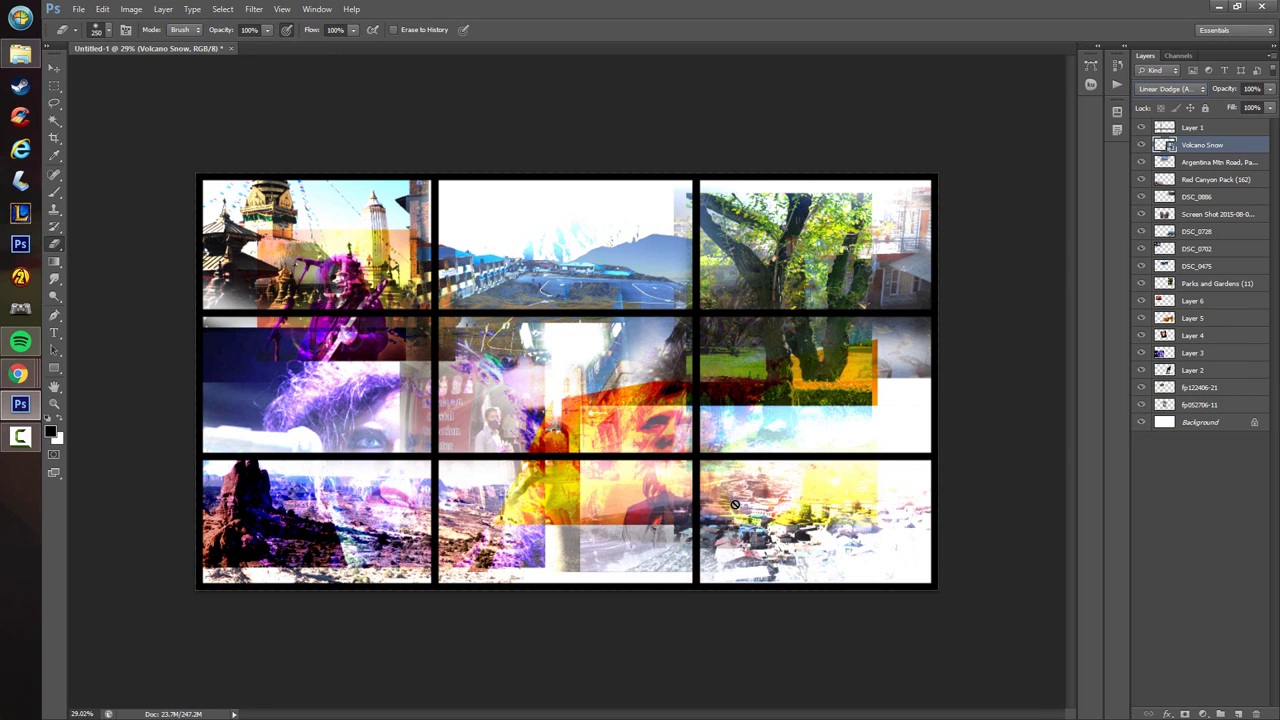
pyautogui.hotkey('shift', '-')
pyautogui.hotkey('shift', '-')
pyautogui.hotkey('shift', '-')
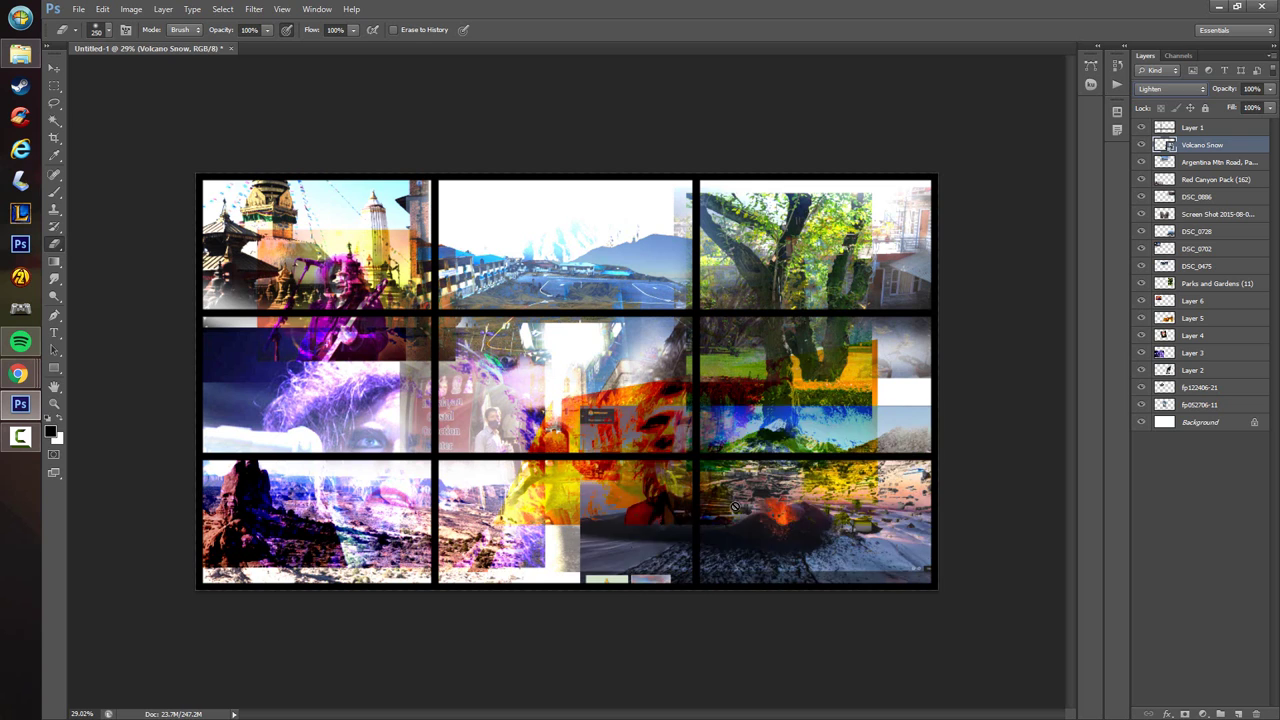
pyautogui.hotkey('shift', '-')
pyautogui.hotkey('shift', '-')
pyautogui.hotkey('shift', '-')
pyautogui.hotkey('shift', '-')
pyautogui.hotkey('shift', '-')
pyautogui.hotkey('shift', '-')
pyautogui.hotkey('shift', '-')
pyautogui.hotkey('shift', '+')
pyautogui.hotkey('shift', '+')
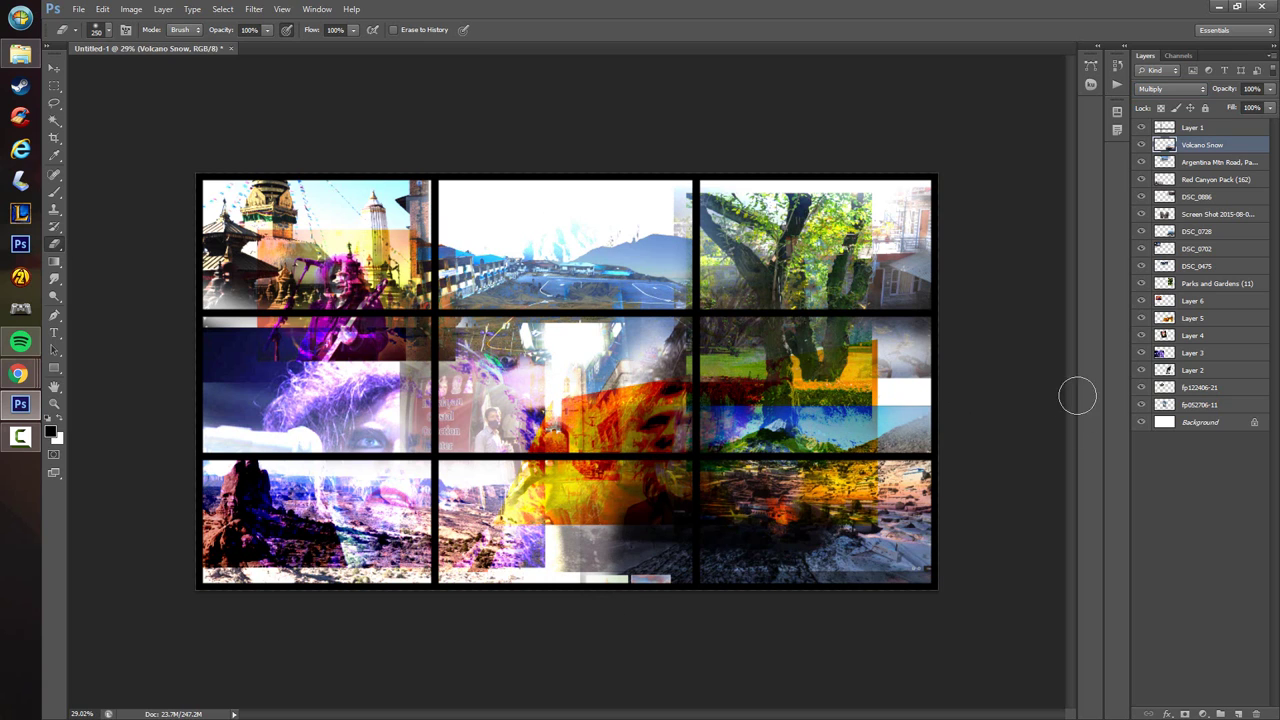
# - Erase the volcano photo's left part over the centre and lower-middle frames
pyautogui.moveTo(1077, 396)
pyautogui.mouseDown()
pyautogui.moveTo(647, 432)
pyautogui.moveTo(612, 574)
pyautogui.moveTo(628, 594)
pyautogui.moveTo(637, 527)
pyautogui.moveTo(740, 639)
pyautogui.moveTo(628, 654)
pyautogui.moveTo(759, 342)
pyautogui.mouseUp()
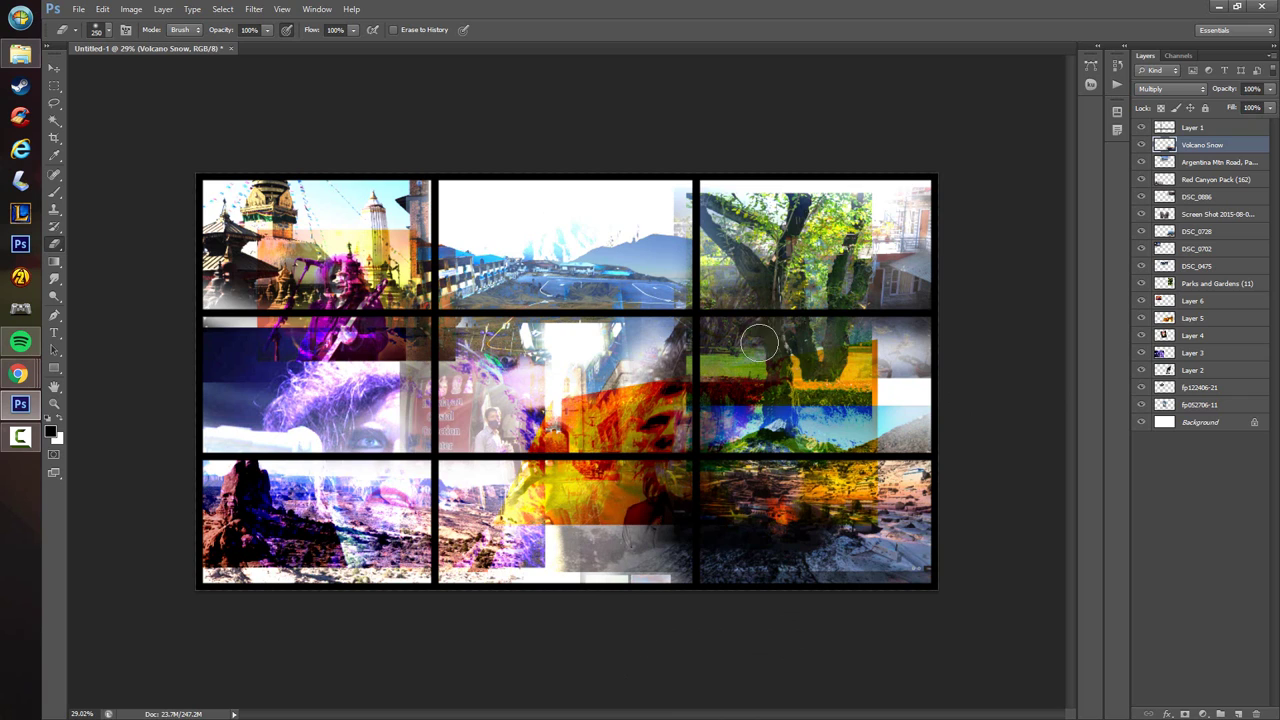
pyautogui.moveTo(674, 476)
pyautogui.mouseDown()
pyautogui.moveTo(664, 622)
pyautogui.moveTo(640, 414)
pyautogui.mouseUp()
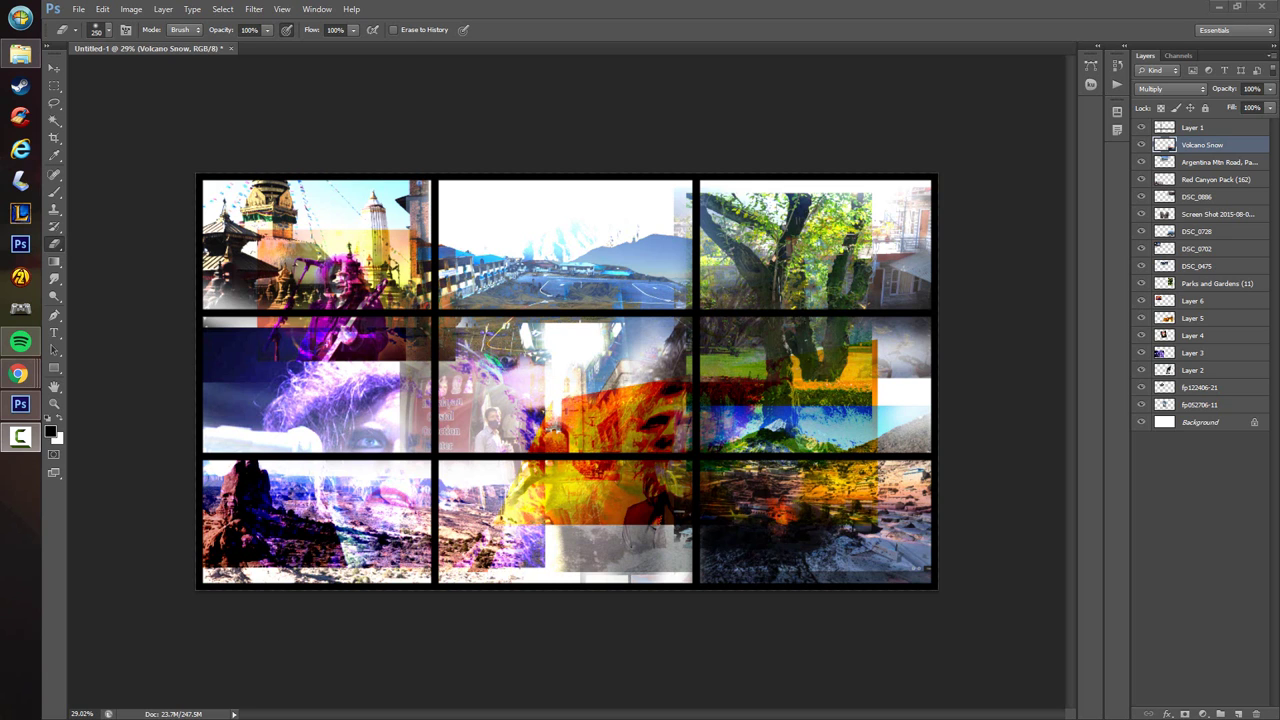
# - Place the Peru Mtn photo, position it across the lower-middle frame and rasterize it
pyautogui.moveTo(0, 430); pyautogui.dragTo(655, 430)
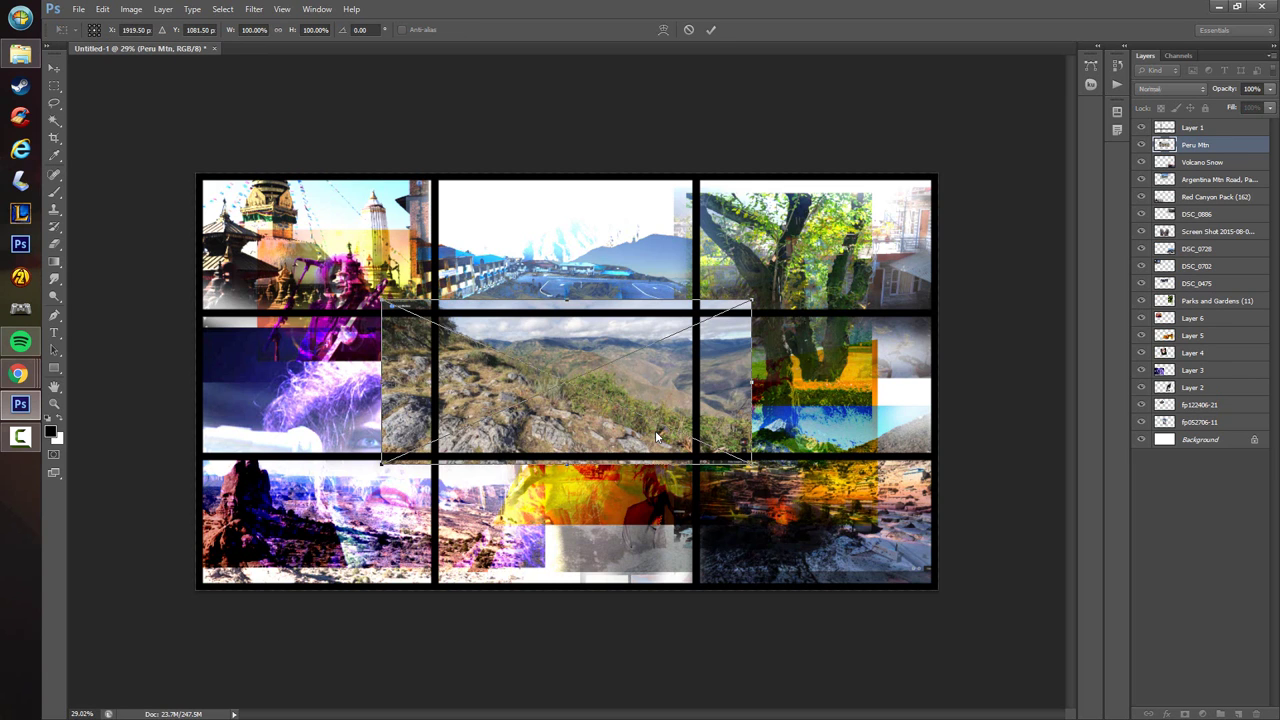
pyautogui.moveTo(705, 367); pyautogui.dragTo(663, 495)
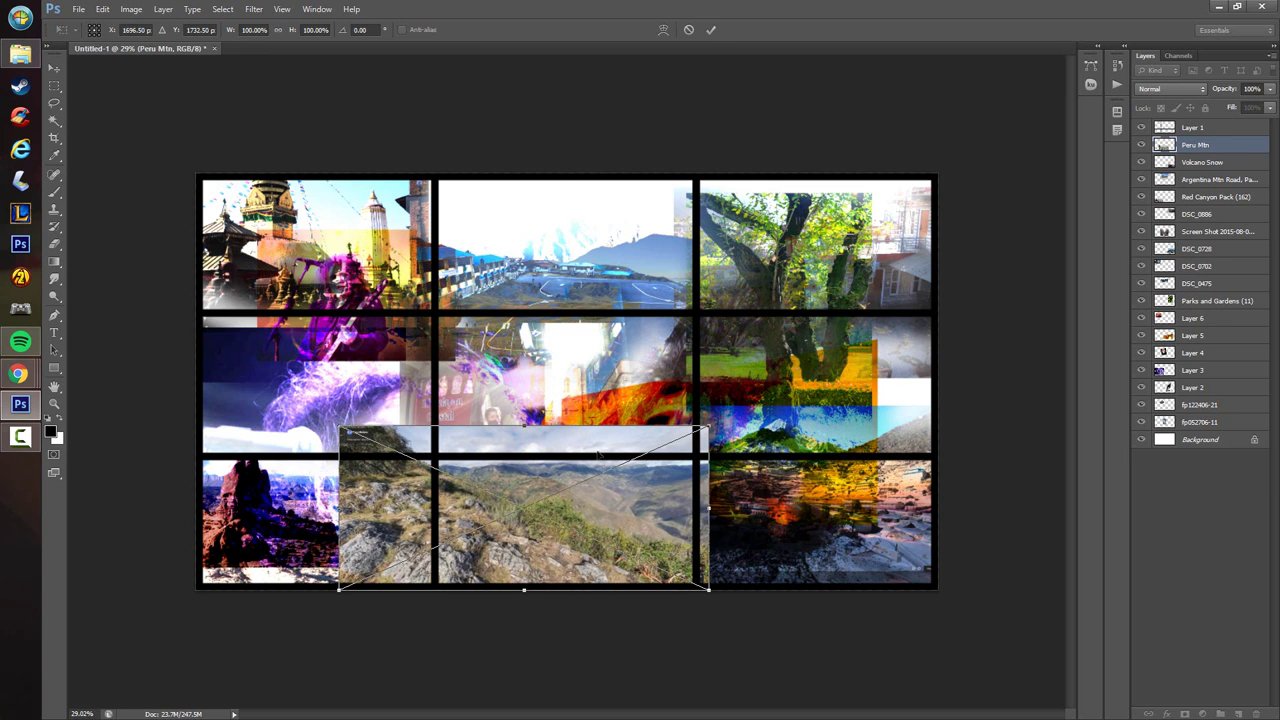
pyautogui.press('Return')
pyautogui.press('e')
pyautogui.click(666, 461)
pyautogui.click(646, 280)
# - Try blend modes such as Soft Light, Difference and Subtract on Peru Mtn, settle on Exclusion, and erase the photo outside the lower-middle frame
pyautogui.click(1170, 88)
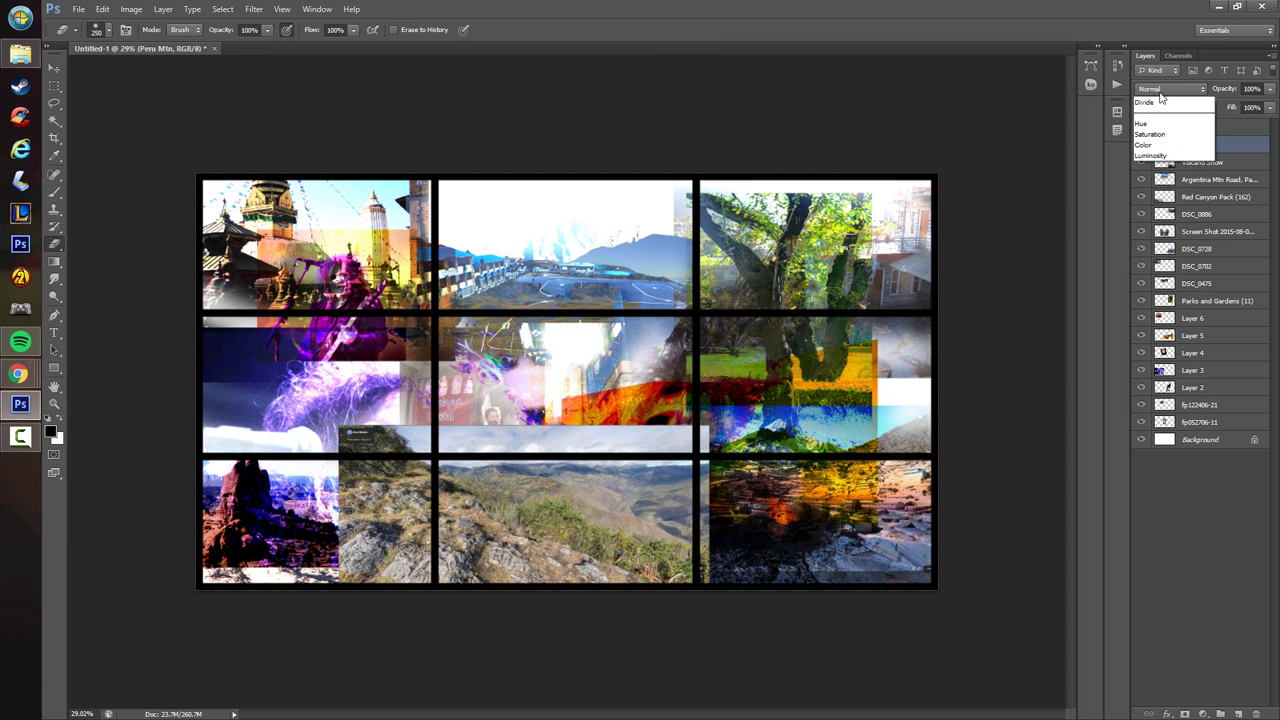
pyautogui.click(1165, 192)
pyautogui.press('Down')
pyautogui.press('Down')
pyautogui.press('Down')
pyautogui.press('Down')
pyautogui.press('Down')
pyautogui.press('Down')
pyautogui.press('Down')
pyautogui.press('Down')
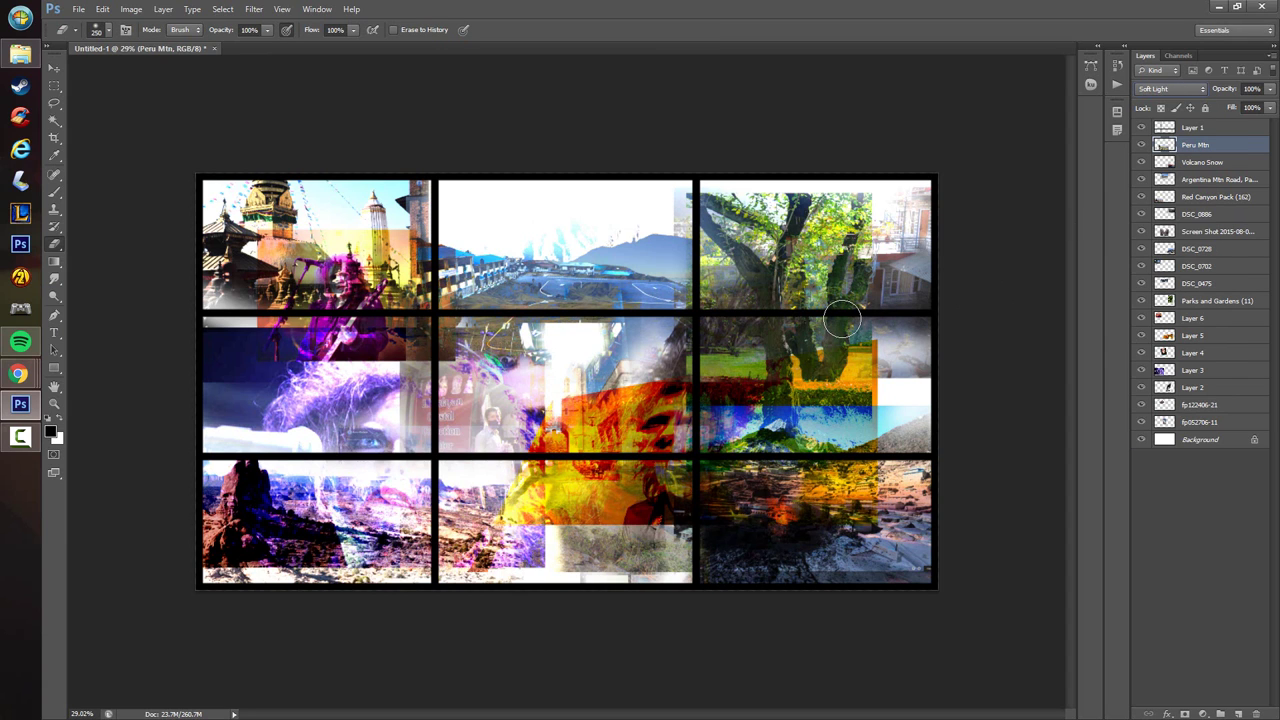
pyautogui.press('Down')
pyautogui.press('Down')
pyautogui.press('Down')
pyautogui.press('Down')
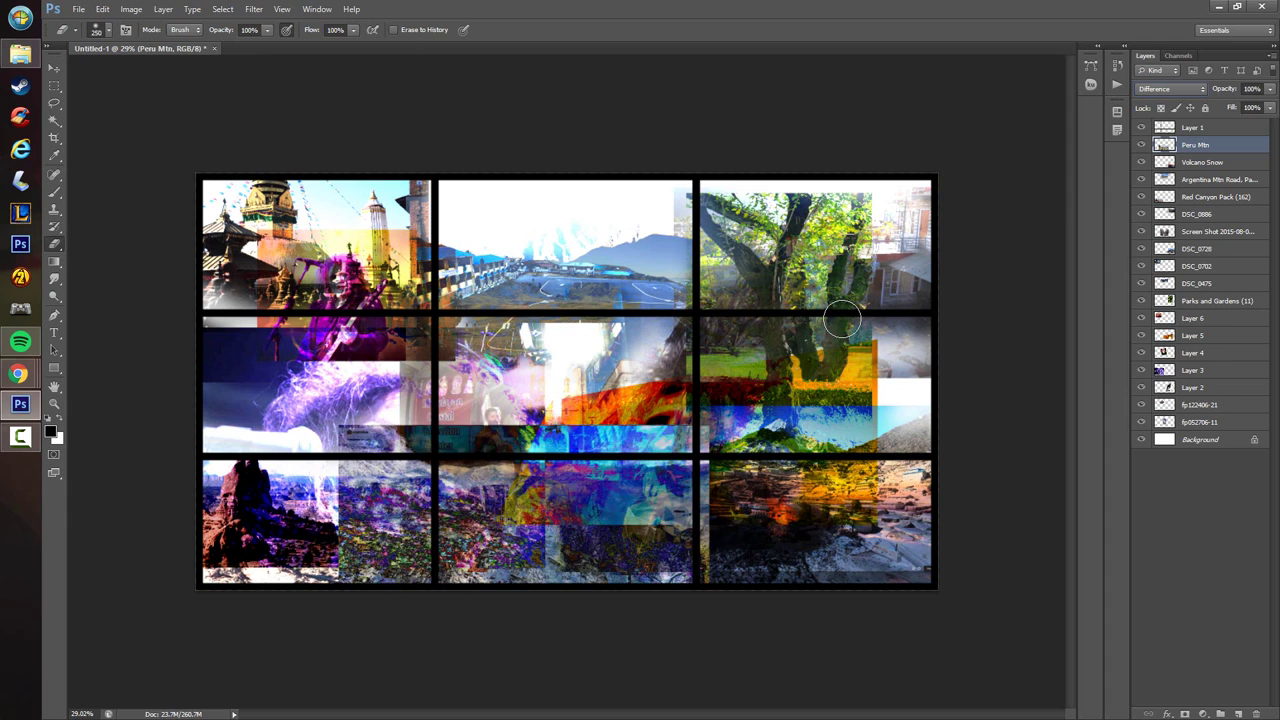
pyautogui.press('Down')
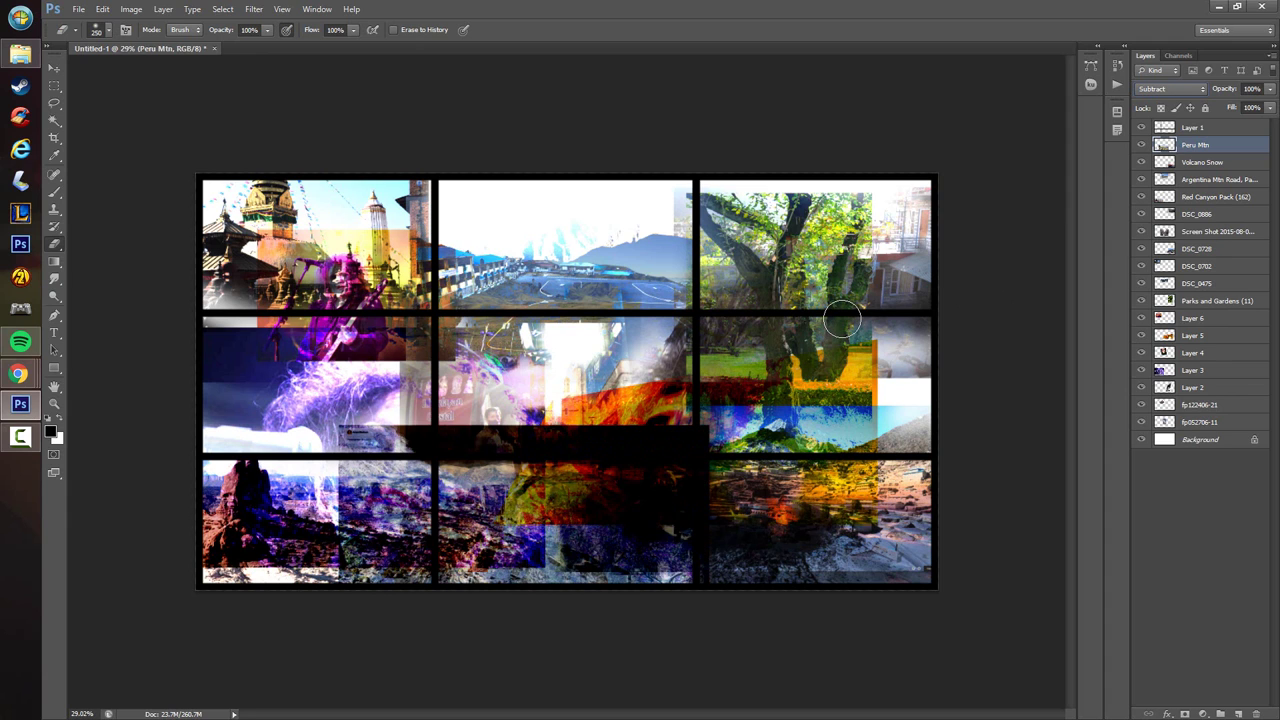
pyautogui.press('Up')
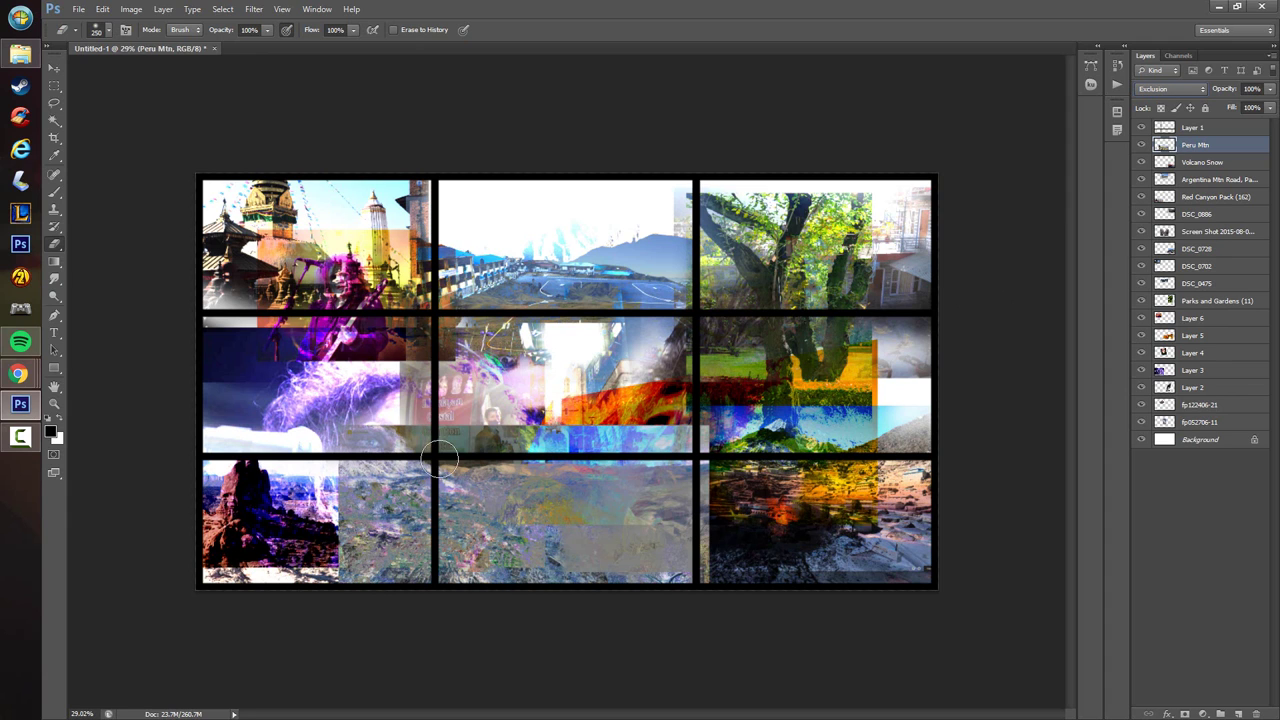
pyautogui.moveTo(344, 596)
pyautogui.mouseDown()
pyautogui.moveTo(401, 498)
pyautogui.moveTo(393, 457)
pyautogui.moveTo(542, 408)
pyautogui.moveTo(733, 439)
pyautogui.moveTo(590, 429)
pyautogui.moveTo(743, 507)
pyautogui.moveTo(721, 542)
pyautogui.moveTo(721, 523)
pyautogui.moveTo(585, 430)
pyautogui.moveTo(699, 564)
pyautogui.moveTo(709, 606)
pyautogui.mouseUp()
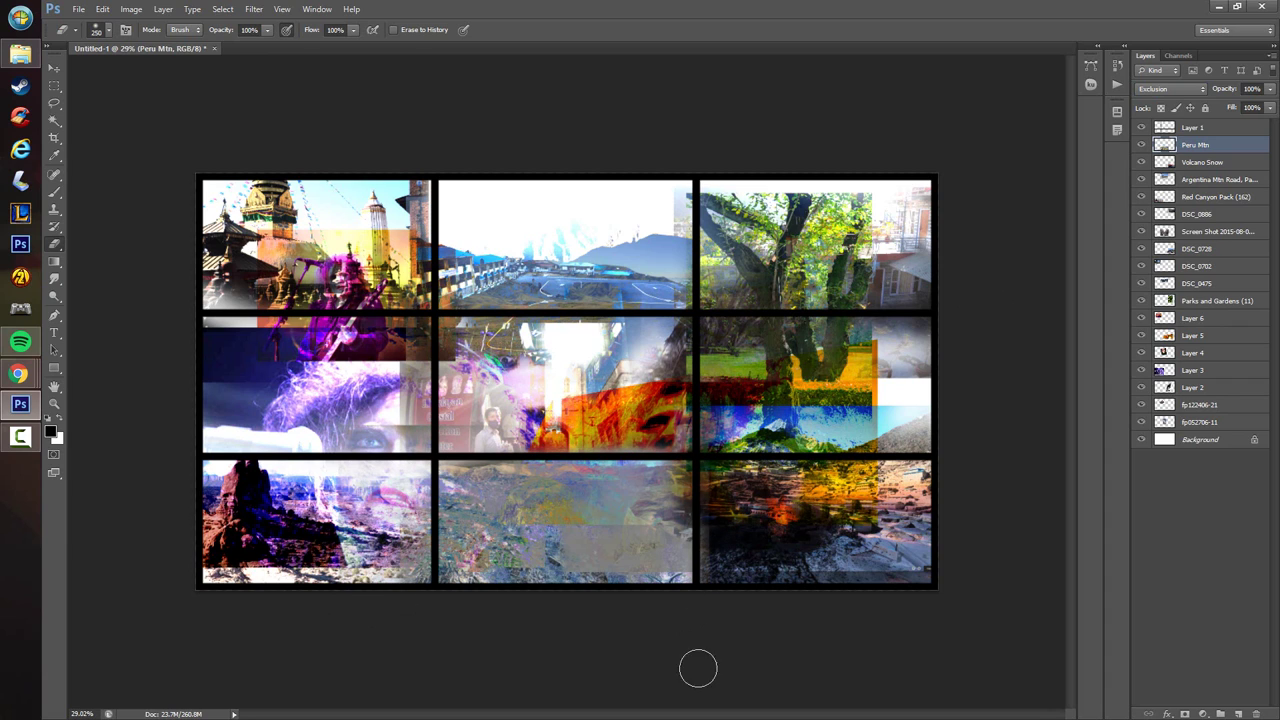
# - Place the JP14-PB280031 temple photo, scaled to about 46.77%, over the upper-right part of the frame grid
pyautogui.press('space')
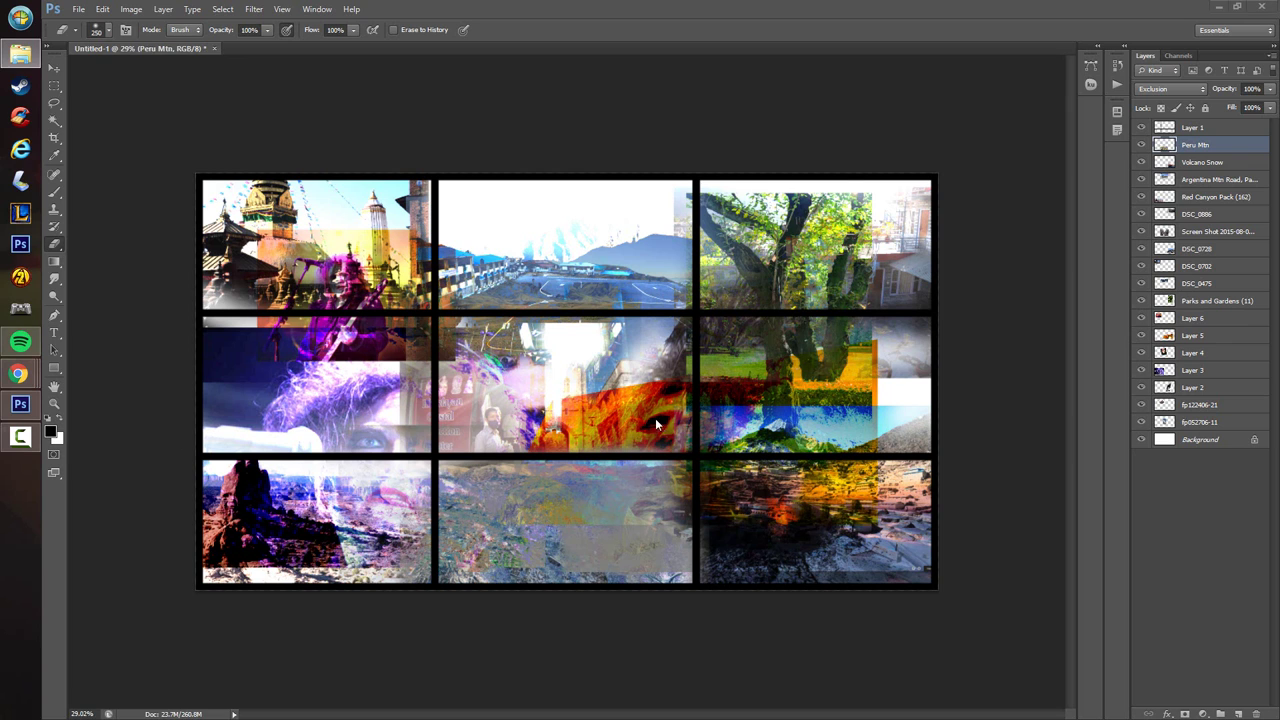
pyautogui.moveTo(846, 174); pyautogui.dragTo(705, 278)
pyautogui.moveTo(673, 381); pyautogui.dragTo(915, 270)
pyautogui.press('e')
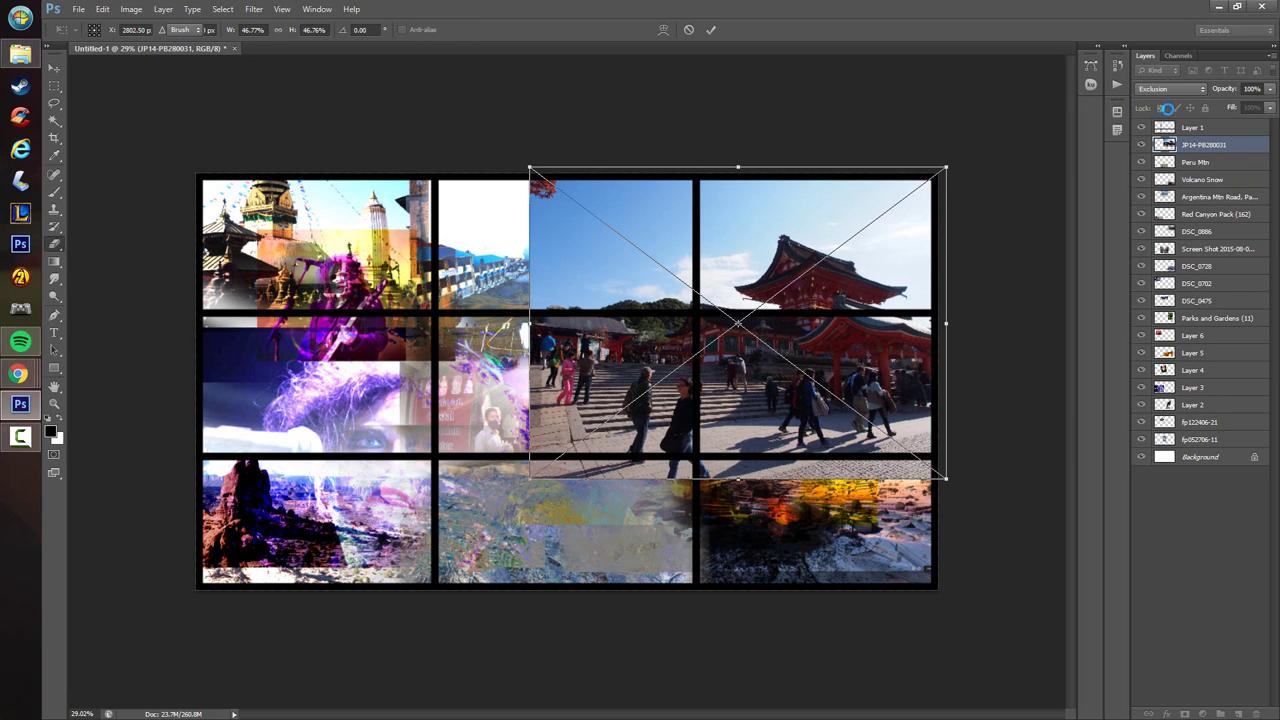
pyautogui.press('Return')
# - Try blend modes such as Darker Color on the temple photo, settle on Screen, and erase most of it outside the upper-right frame
pyautogui.click(1170, 88)
pyautogui.click(1160, 110)
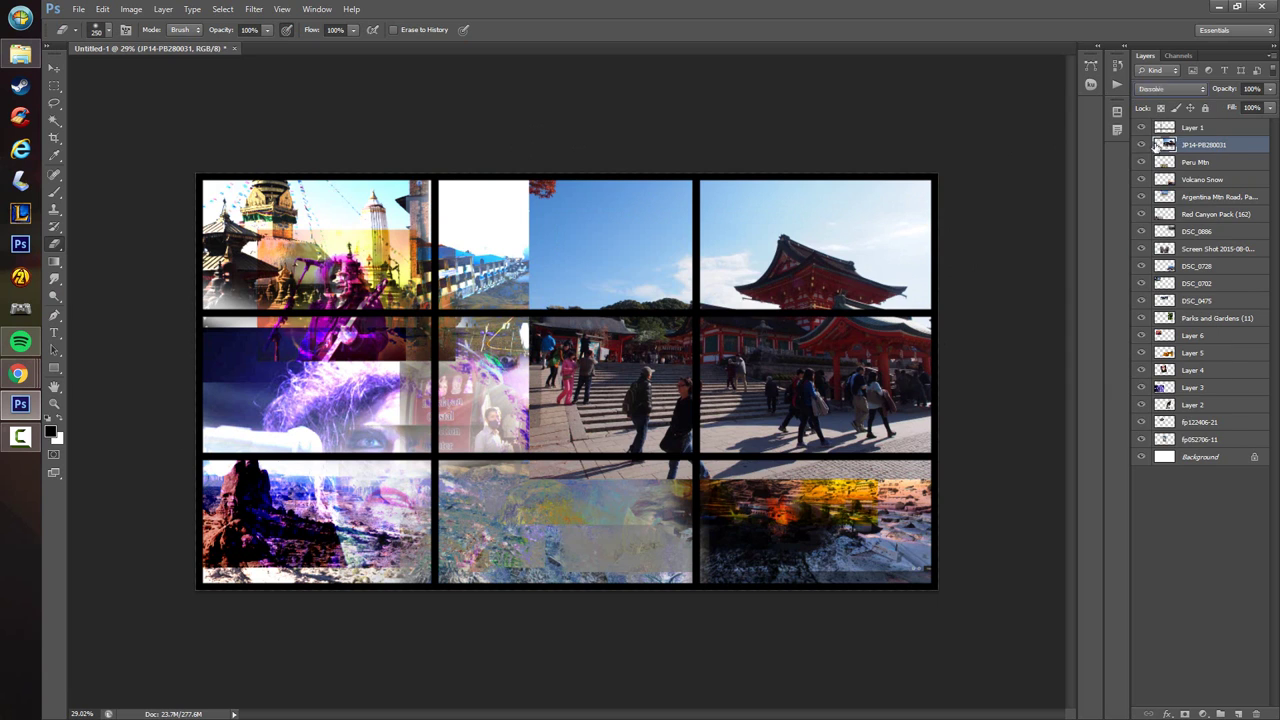
pyautogui.press('Down')
pyautogui.press('Down')
pyautogui.press('Down')
pyautogui.press('Down')
pyautogui.press('Down')
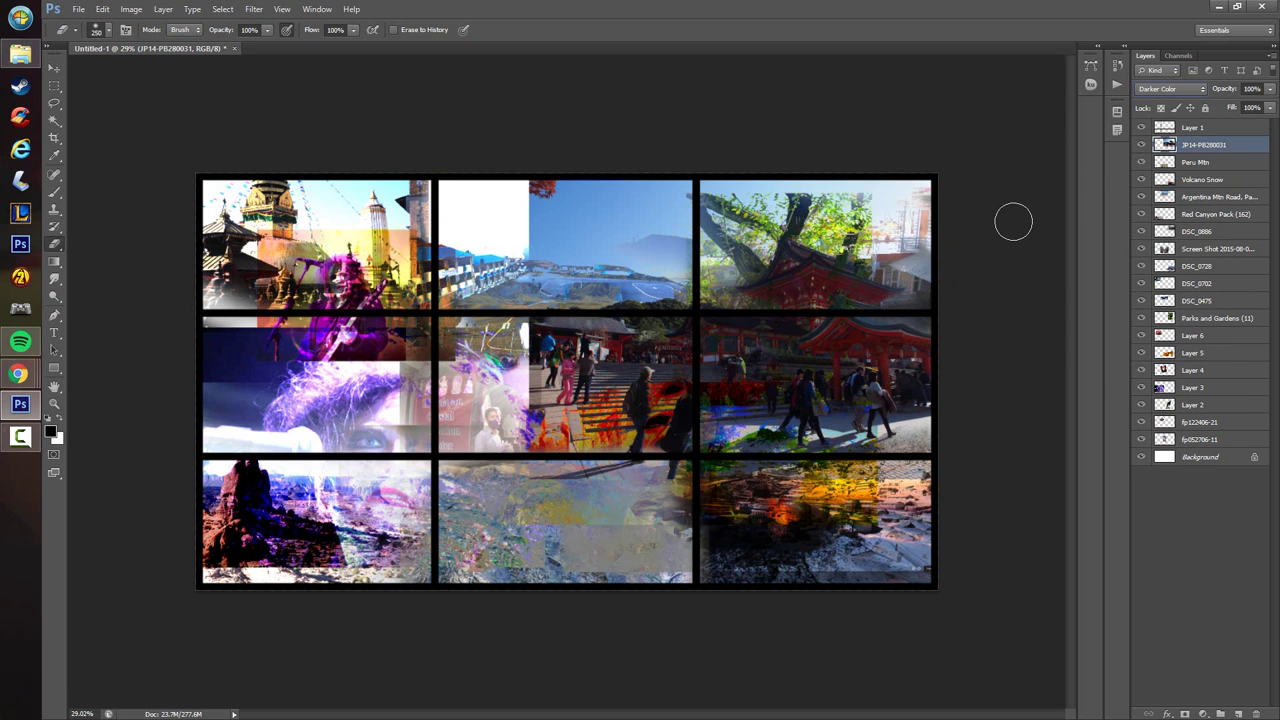
pyautogui.press('Down')
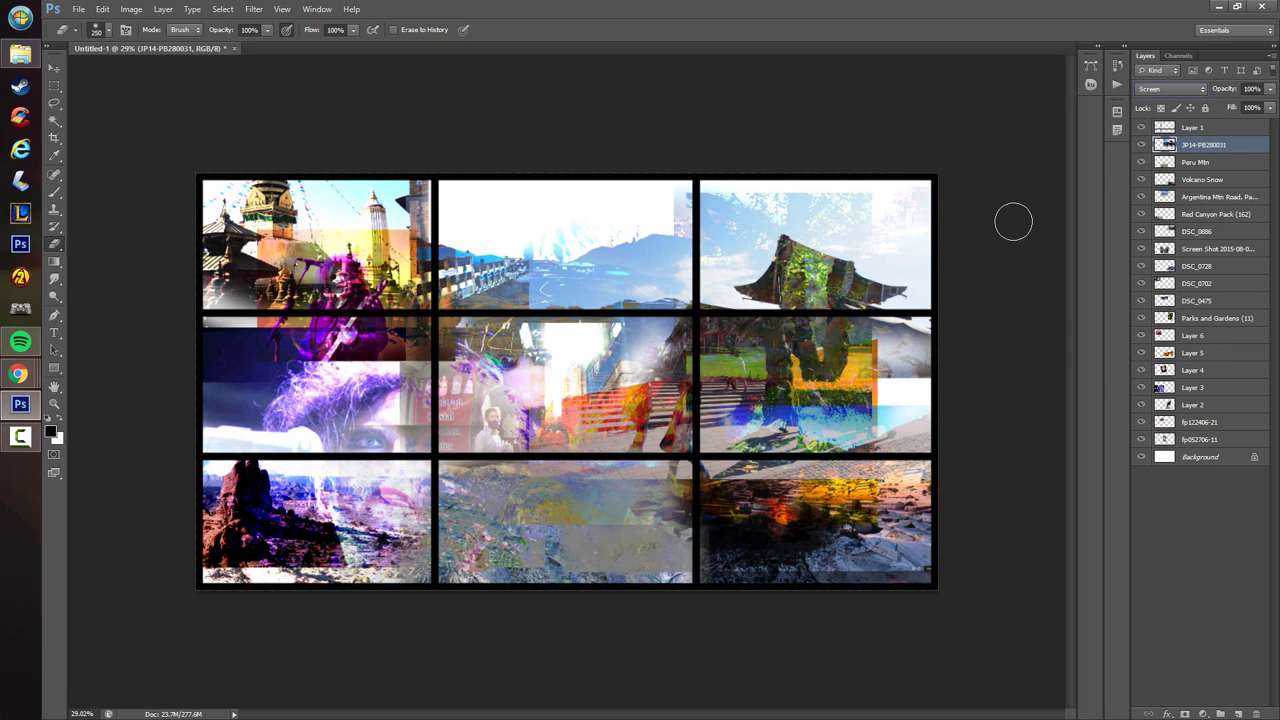
pyautogui.press('Down')
pyautogui.press('Up')
pyautogui.press('Up')
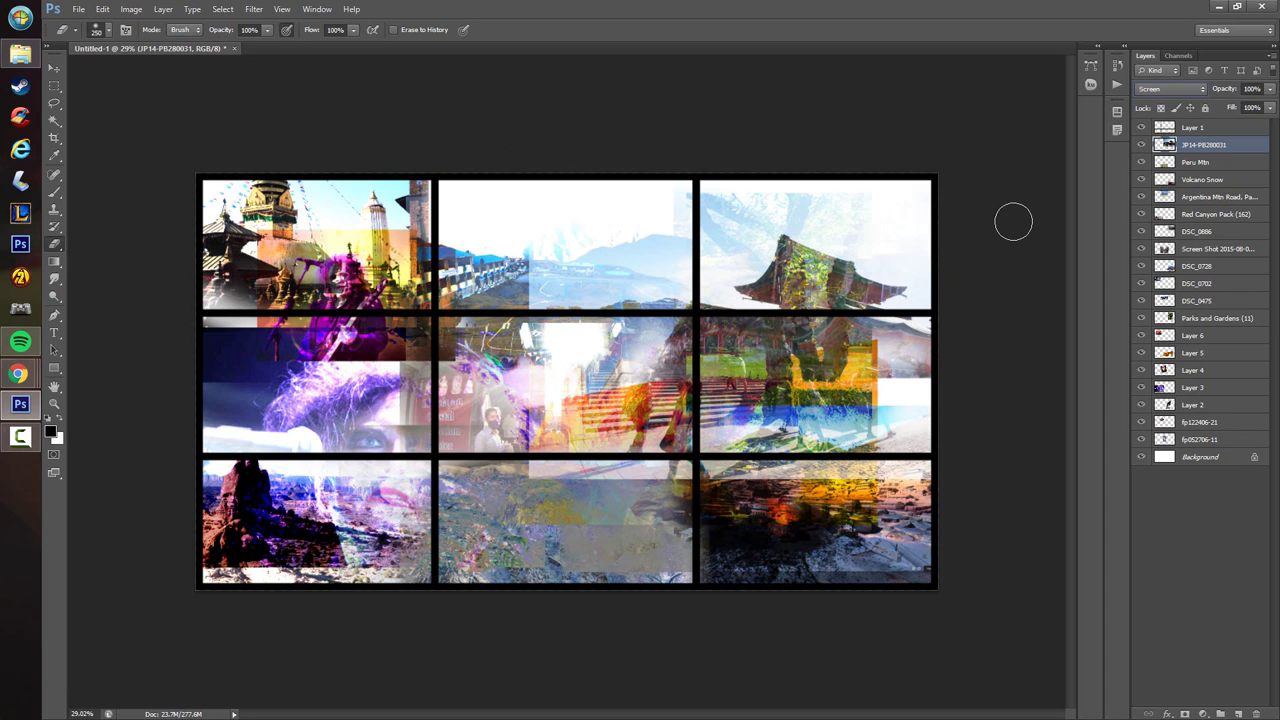
pyautogui.moveTo(571, 448)
pyautogui.mouseDown()
pyautogui.moveTo(562, 478)
pyautogui.moveTo(535, 325)
pyautogui.moveTo(559, 181)
pyautogui.moveTo(626, 317)
pyautogui.moveTo(666, 321)
pyautogui.moveTo(654, 469)
pyautogui.moveTo(933, 422)
pyautogui.moveTo(964, 377)
pyautogui.moveTo(819, 394)
pyautogui.moveTo(871, 357)
pyautogui.moveTo(691, 414)
pyautogui.moveTo(581, 484)
pyautogui.moveTo(615, 502)
pyautogui.moveTo(915, 437)
pyautogui.moveTo(632, 485)
pyautogui.moveTo(712, 455)
pyautogui.moveTo(697, 414)
pyautogui.moveTo(456, 441)
pyautogui.moveTo(422, 472)
pyautogui.mouseUp()
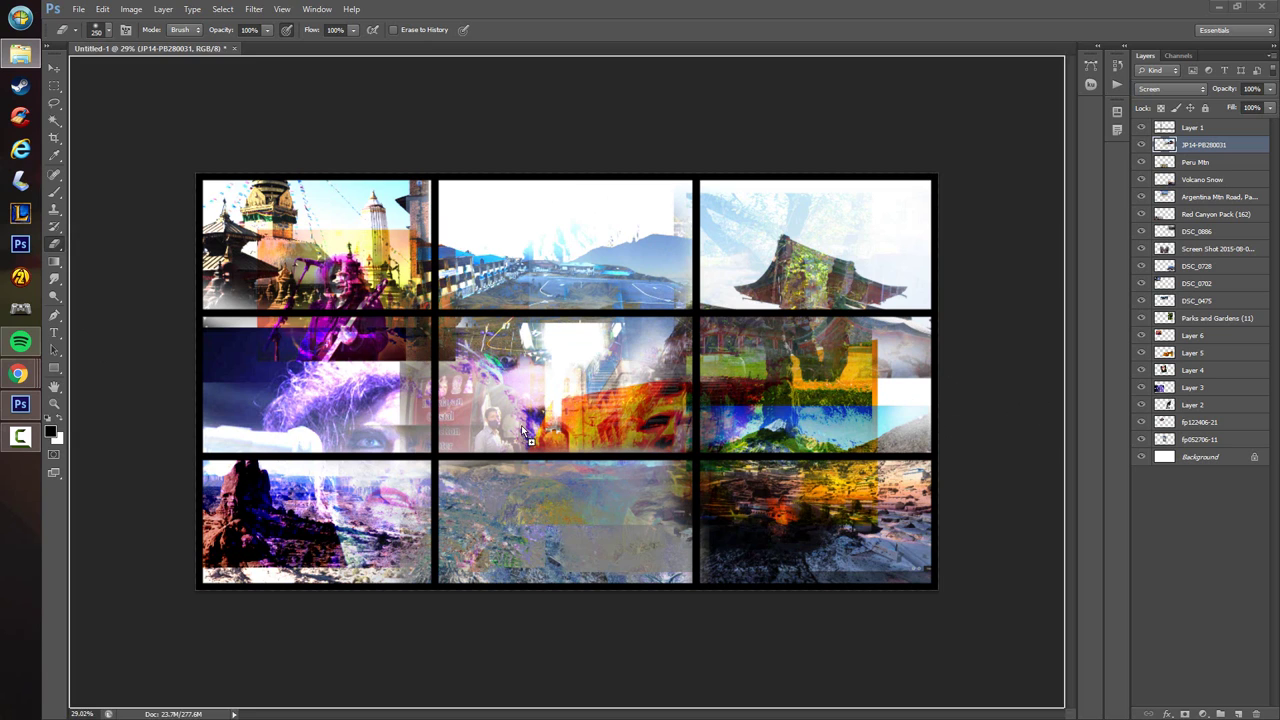
# - Place the JP14-PB261164 town and mountain photo at 62.50% scale across the middle and right columns
pyautogui.moveTo(682, 320); pyautogui.dragTo(763, 352)
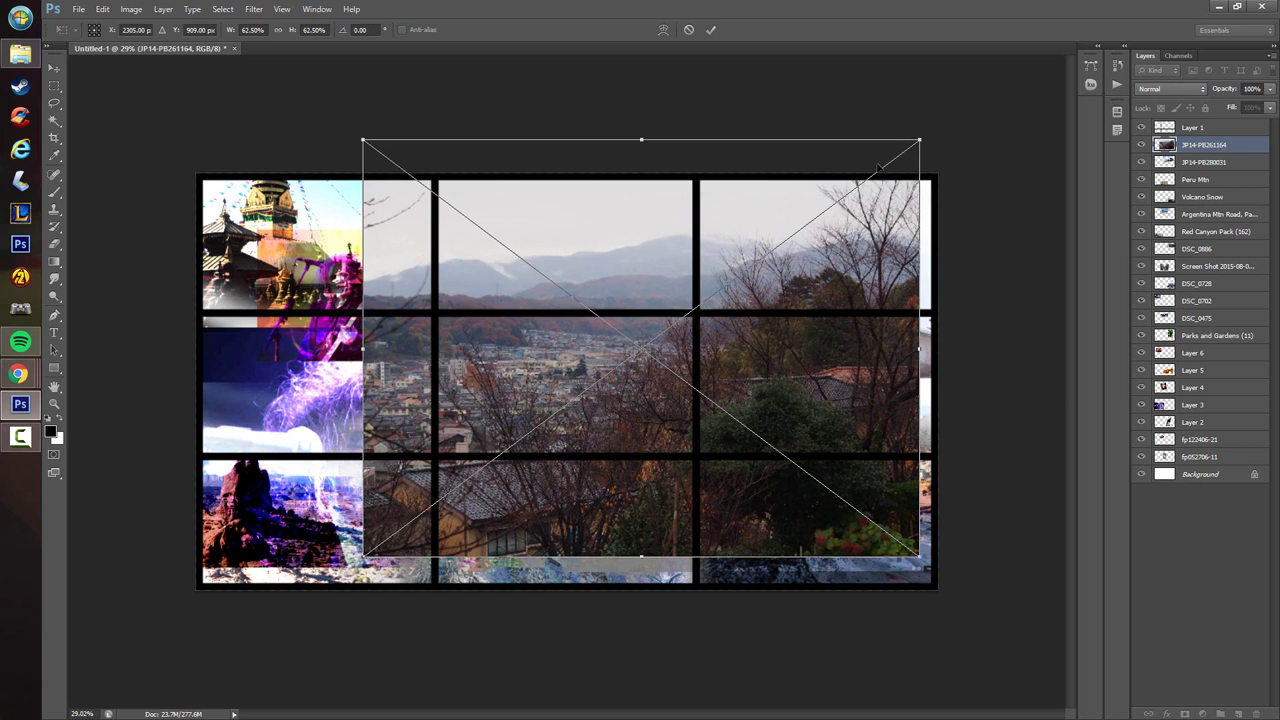
pyautogui.press('Return')
pyautogui.click(788, 370)
pyautogui.press('Return')
# - Try modes such as Darker Color, Lighter Color and Vivid Light on JP14-PB261164, settle on Pin Light, and erase parts over the upper-middle and lower frames
pyautogui.click(1165, 90)
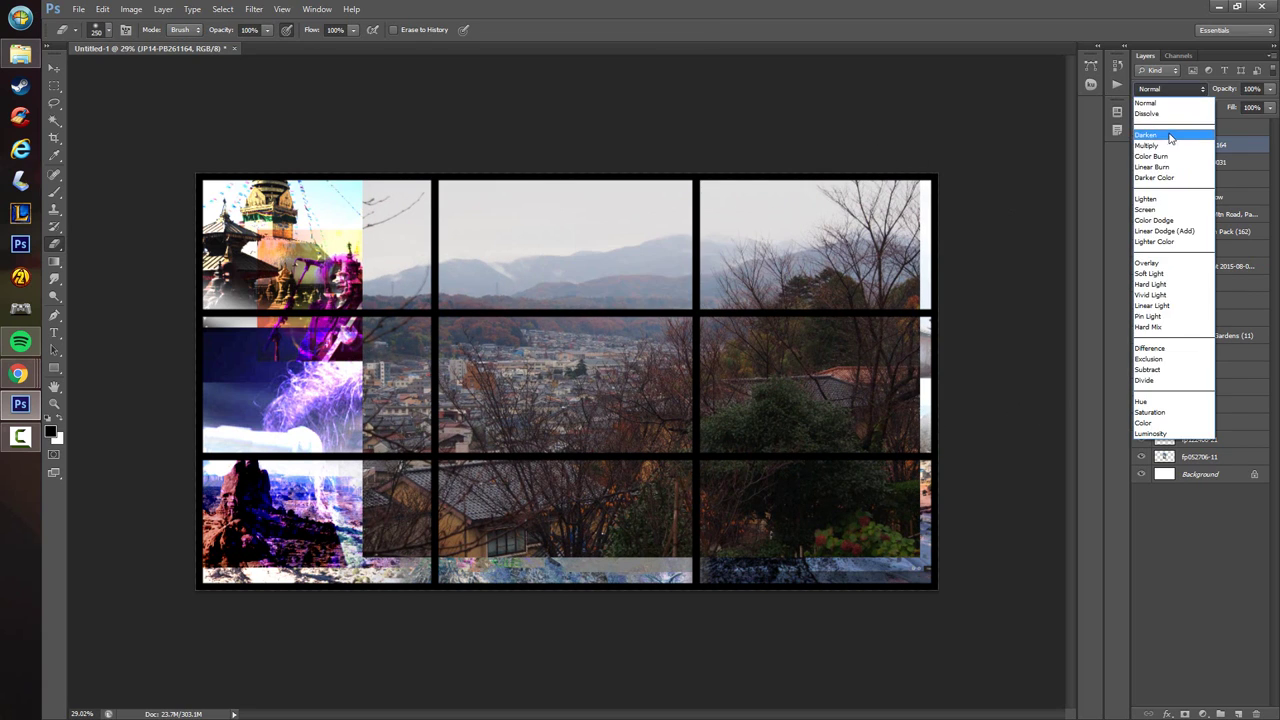
pyautogui.click(1171, 136)
pyautogui.press('Down')
pyautogui.press('Down')
pyautogui.press('Down')
pyautogui.press('Down')
pyautogui.press('Down')
pyautogui.press('Up')
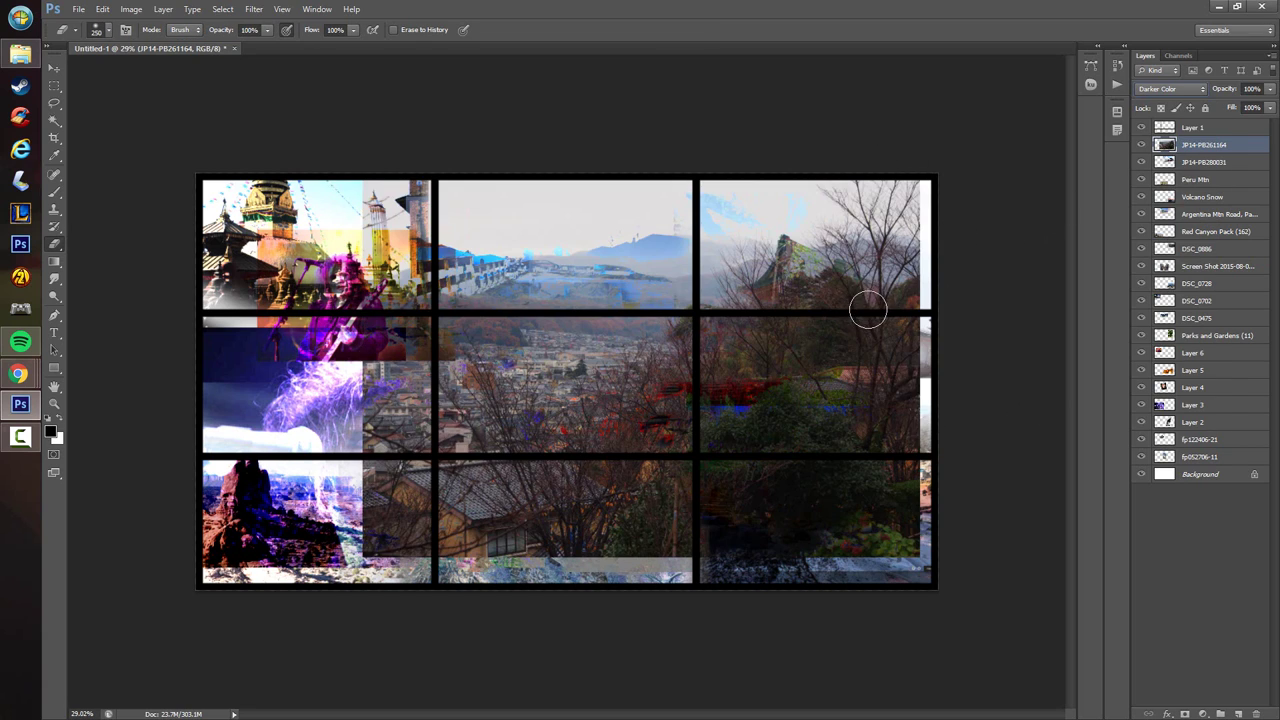
pyautogui.press('Down')
pyautogui.press('Down')
pyautogui.press('Down')
pyautogui.press('Down')
pyautogui.press('Down')
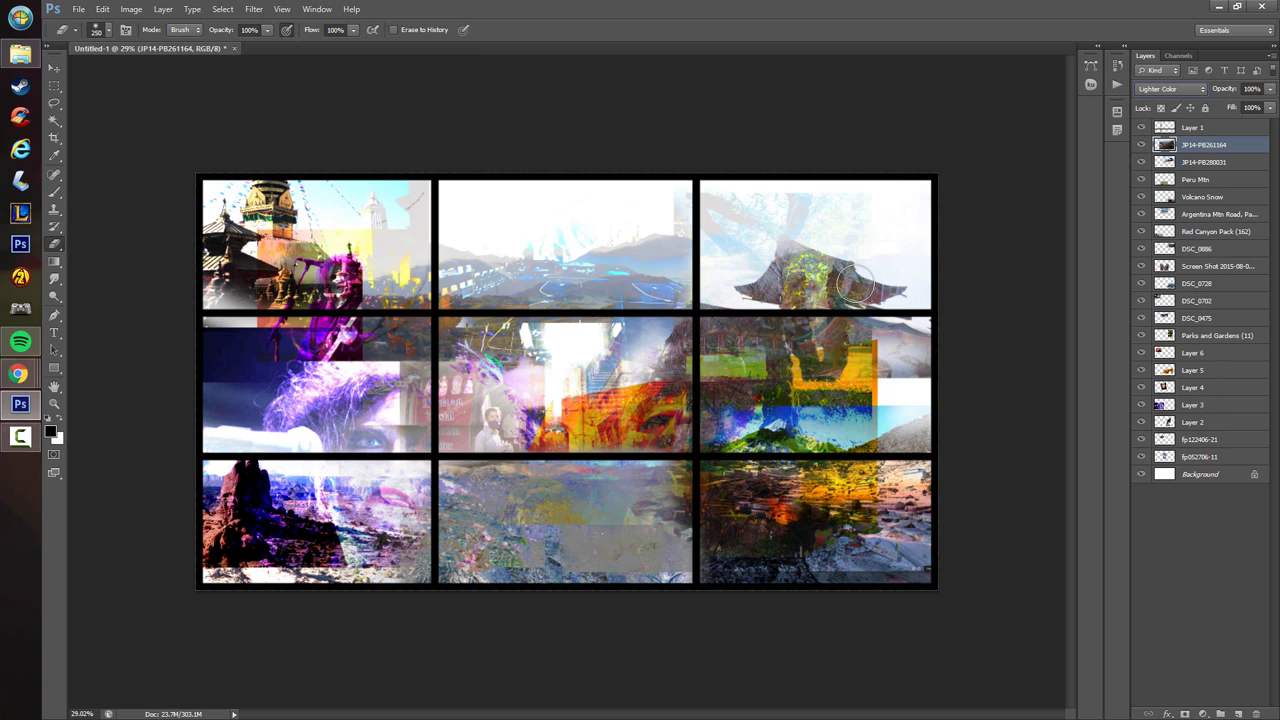
pyautogui.press('Down')
pyautogui.press('Down')
pyautogui.press('Down')
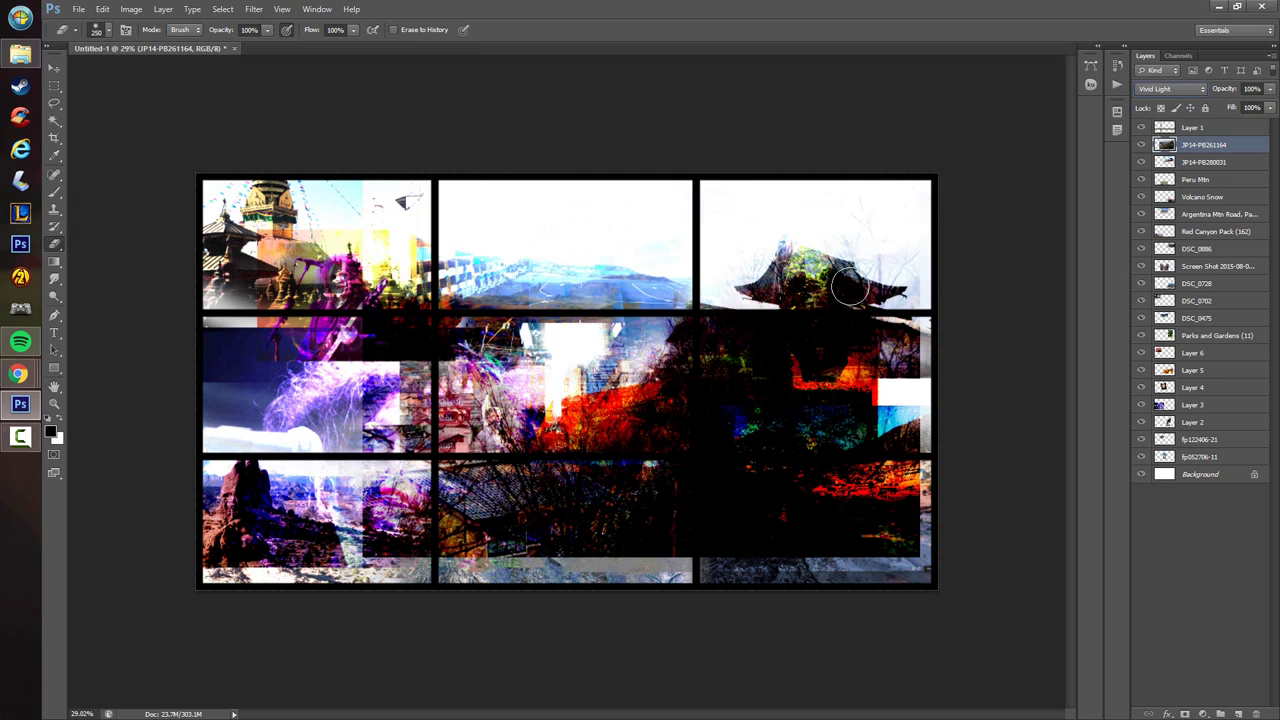
pyautogui.press('Down')
pyautogui.press('Down')
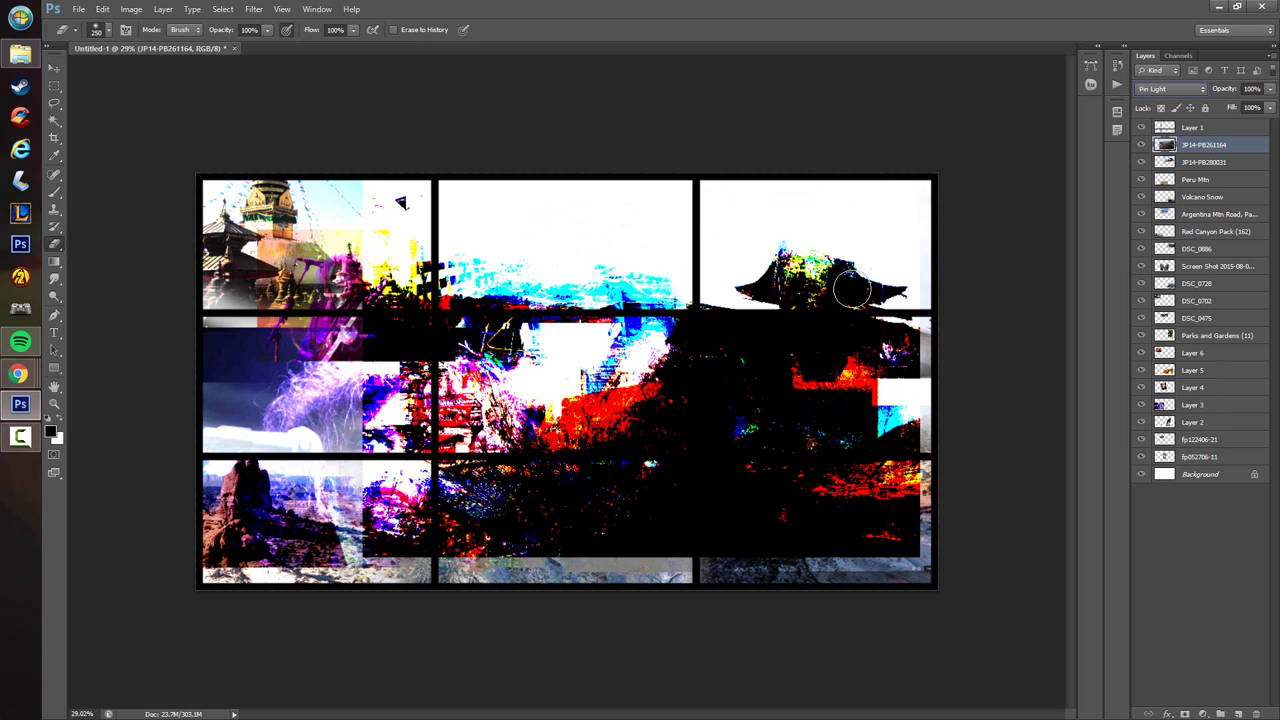
pyautogui.press('Up')
pyautogui.moveTo(650, 520)
pyautogui.mouseDown()
pyautogui.moveTo(457, 530)
pyautogui.moveTo(530, 545)
pyautogui.moveTo(847, 538)
pyautogui.moveTo(937, 515)
pyautogui.moveTo(853, 436)
pyautogui.moveTo(638, 447)
pyautogui.moveTo(907, 435)
pyautogui.moveTo(756, 398)
pyautogui.moveTo(730, 449)
pyautogui.moveTo(621, 418)
pyautogui.moveTo(864, 352)
pyautogui.moveTo(941, 403)
pyautogui.moveTo(766, 571)
pyautogui.mouseUp()
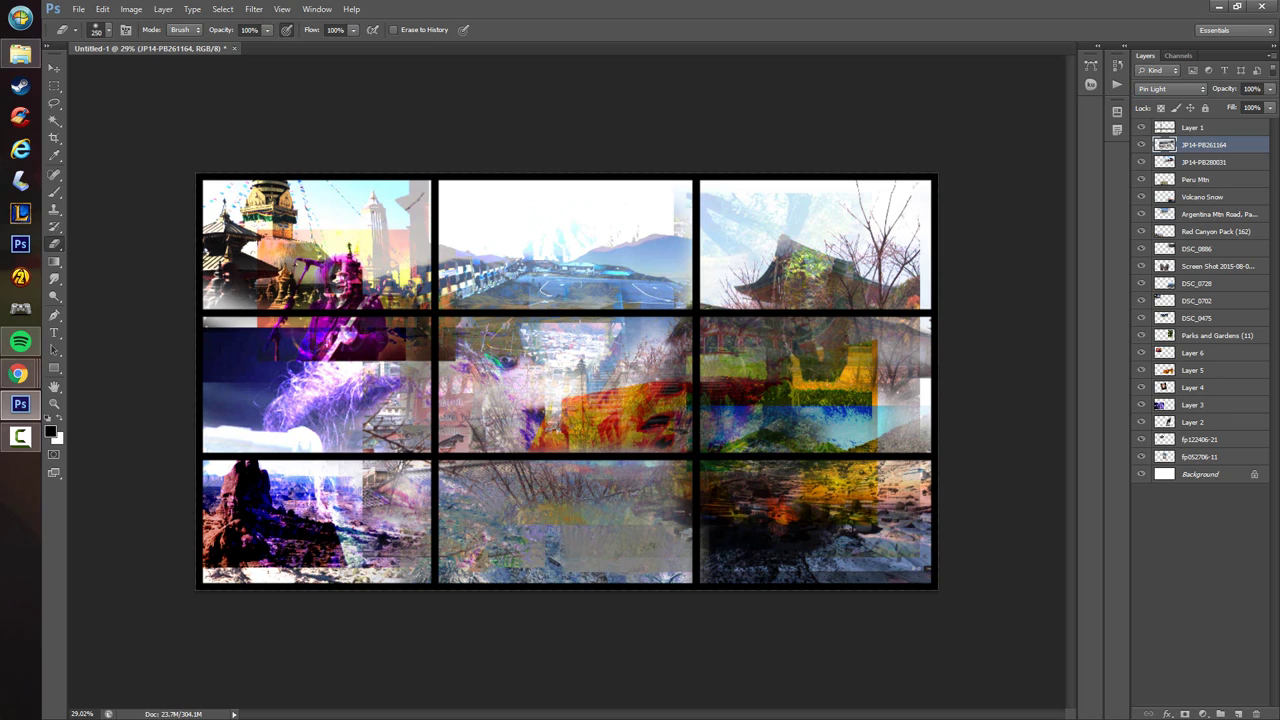
# - Place the coastal road photo and enlarge it over the upper-right frame
pyautogui.hotkey('alt', 'Tab')
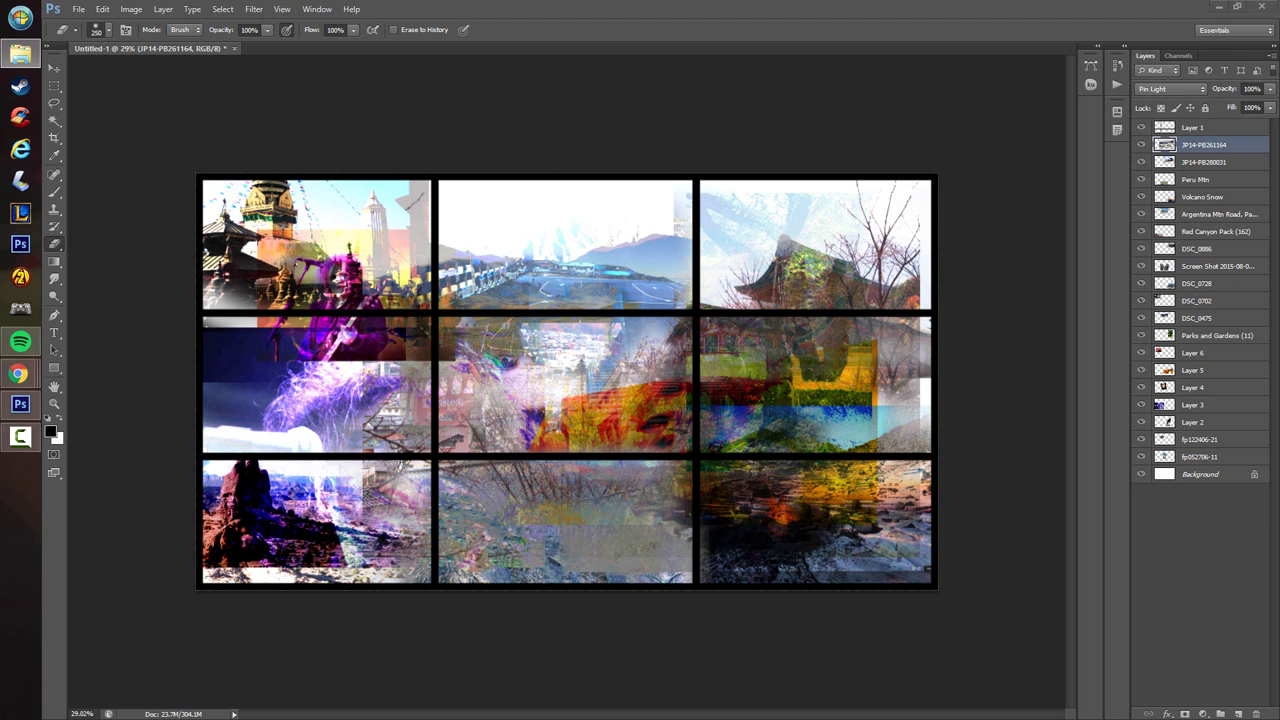
pyautogui.moveTo(165, 357); pyautogui.dragTo(567, 382)
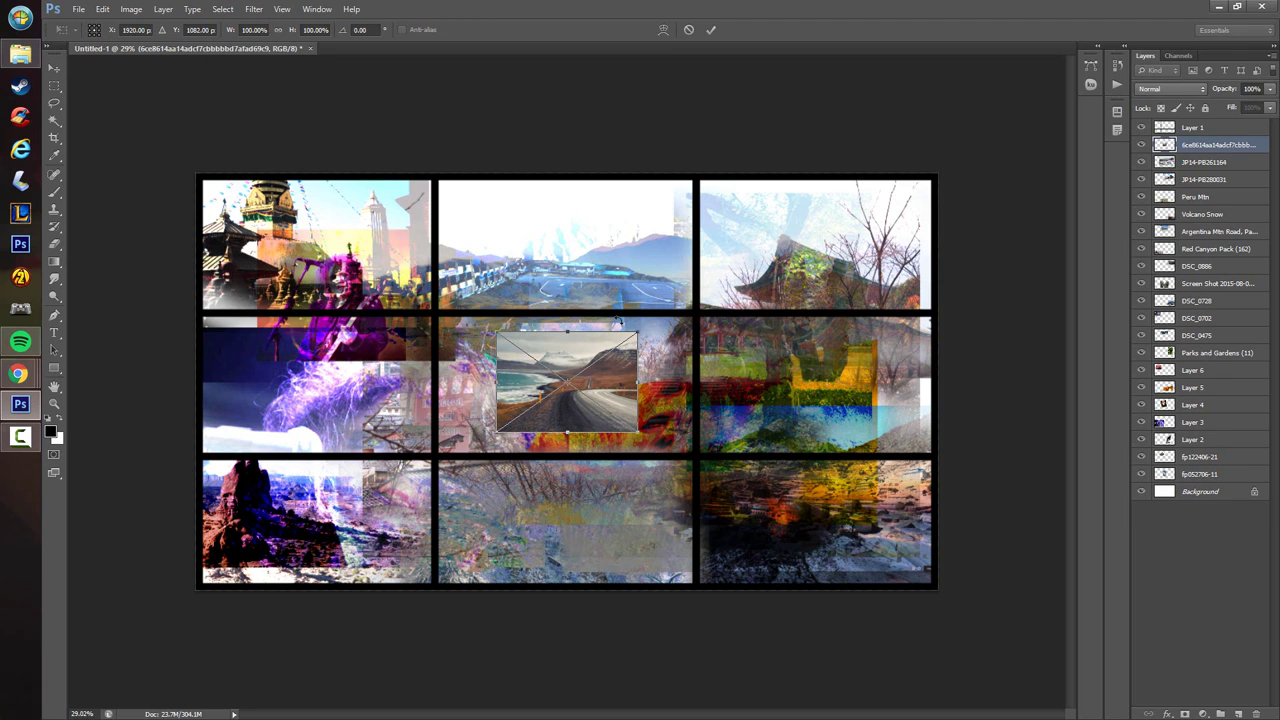
pyautogui.moveTo(639, 335)
pyautogui.mouseDown()
pyautogui.moveTo(720, 250)
pyautogui.moveTo(850, 215)
pyautogui.moveTo(902, 233)
pyautogui.mouseUp()
pyautogui.press('Return')
pyautogui.press('e')
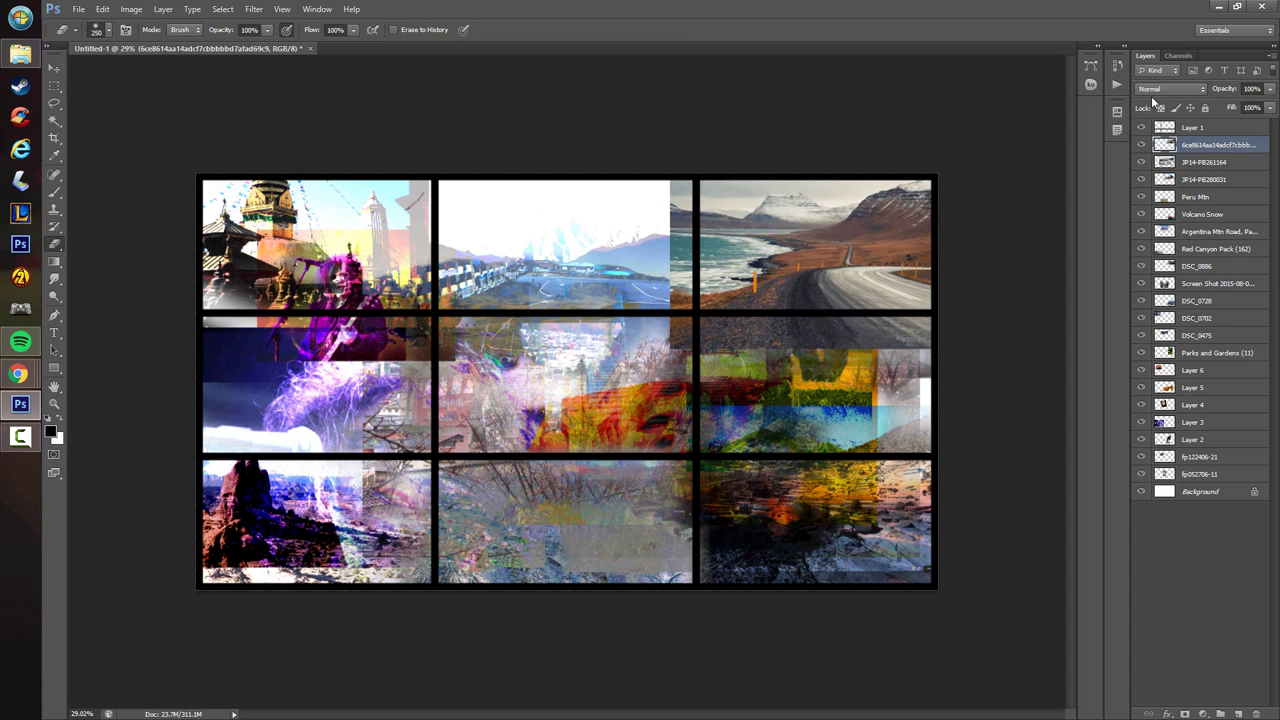
# - Cycle the coastal road layer through blend modes such as Color Burn, Darker Color and Linear Dodge (Add), and settle on Hard Light
pyautogui.click(1170, 89)
pyautogui.click(1147, 113)
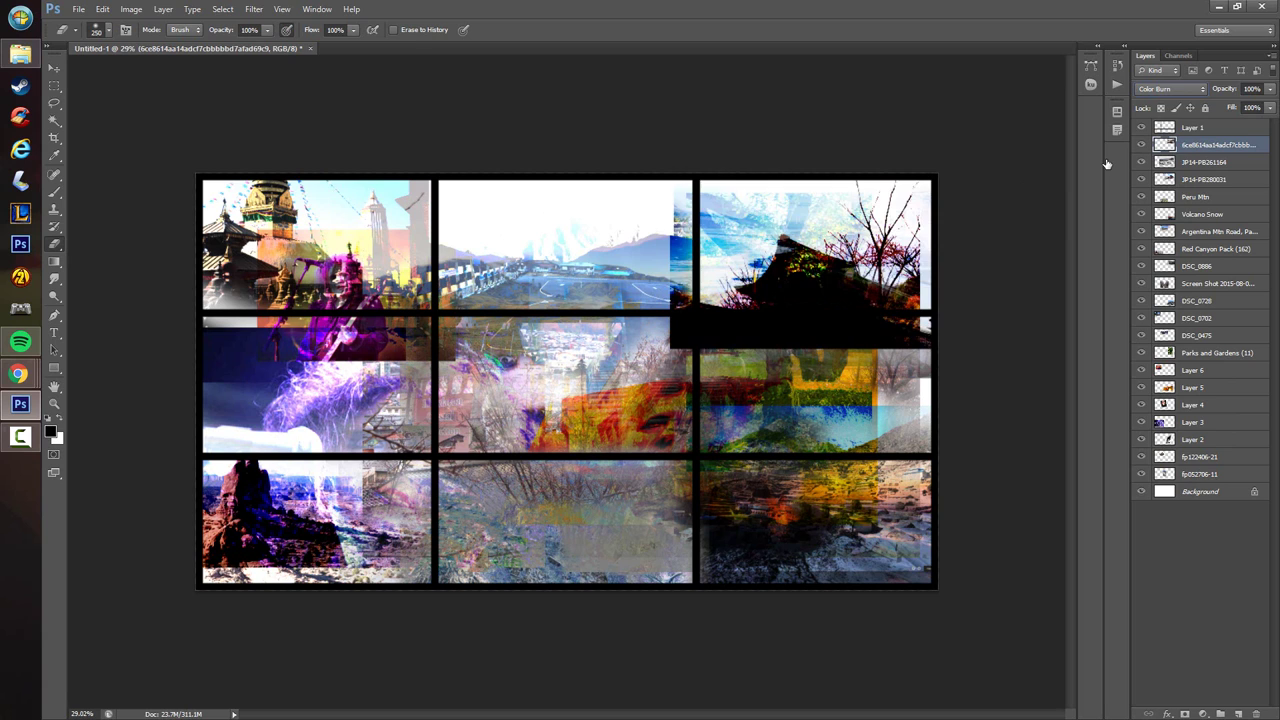
pyautogui.press('Down')
pyautogui.press('Down')
pyautogui.press('Down')
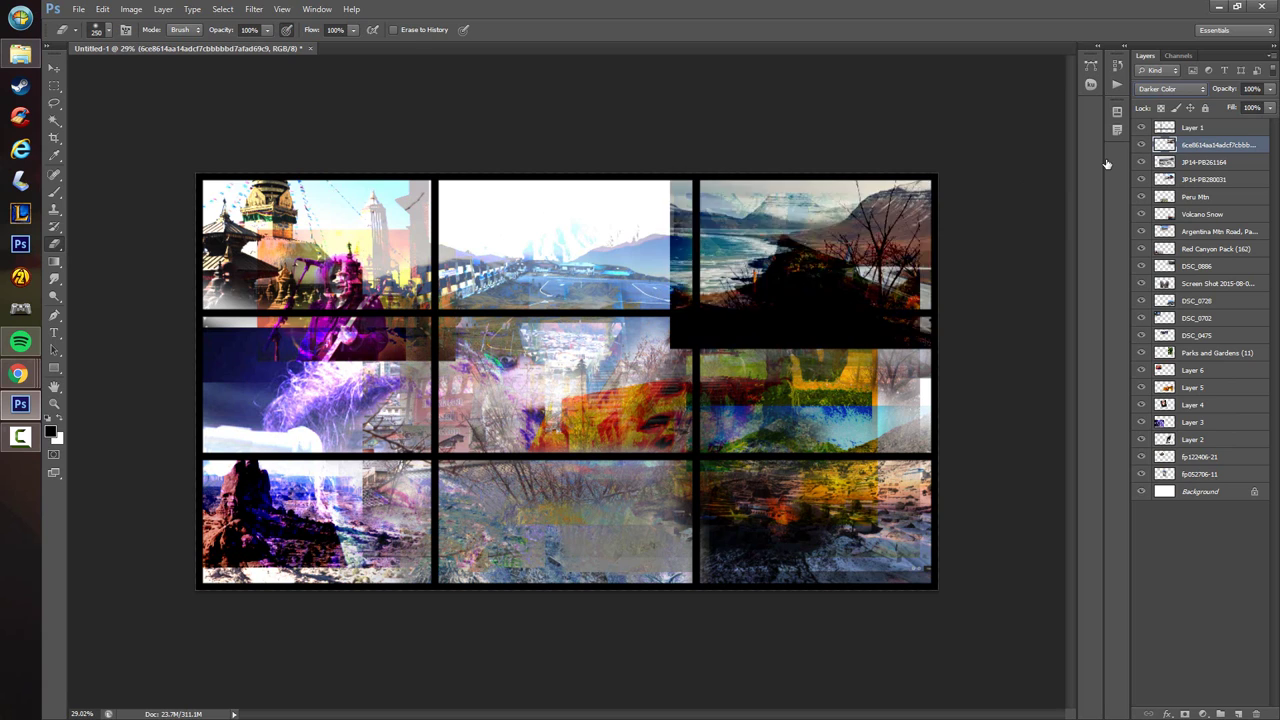
pyautogui.press('Up')
pyautogui.press('Down')
pyautogui.press('Down')
pyautogui.press('Down')
pyautogui.press('Down')
pyautogui.press('Down')
pyautogui.press('Down')
pyautogui.press('Down')
pyautogui.press('Down')
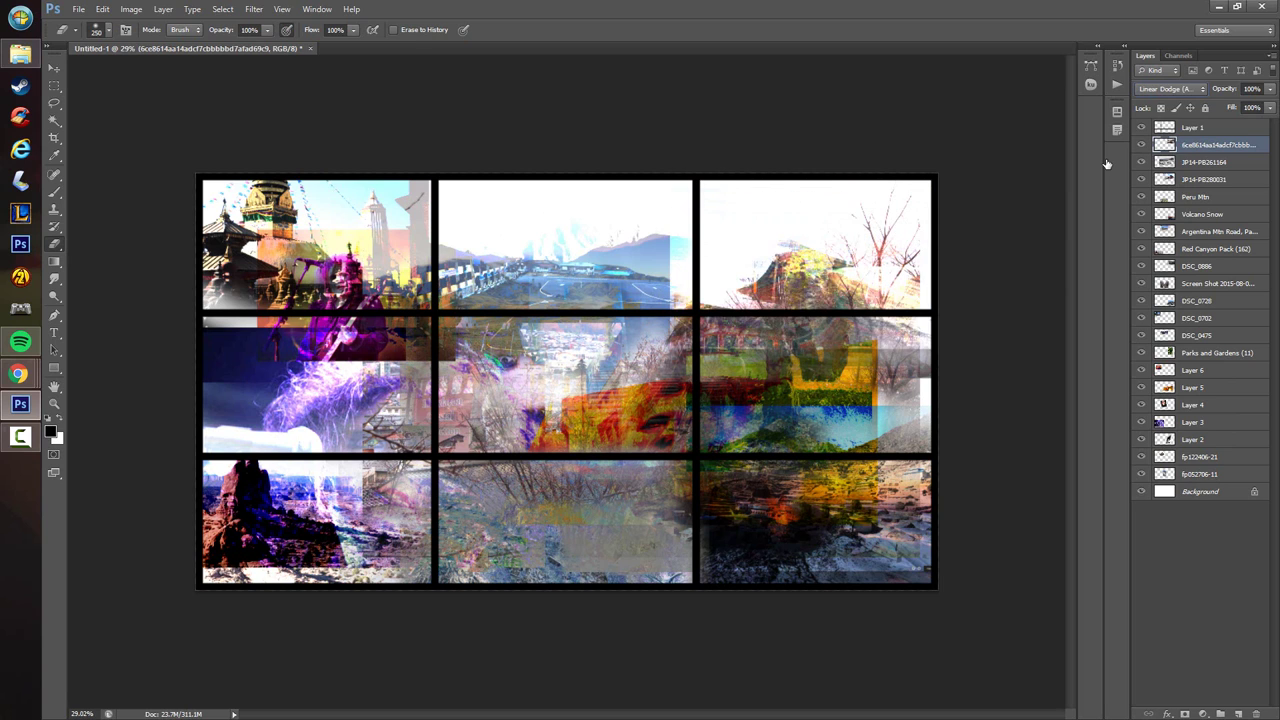
pyautogui.press('Down')
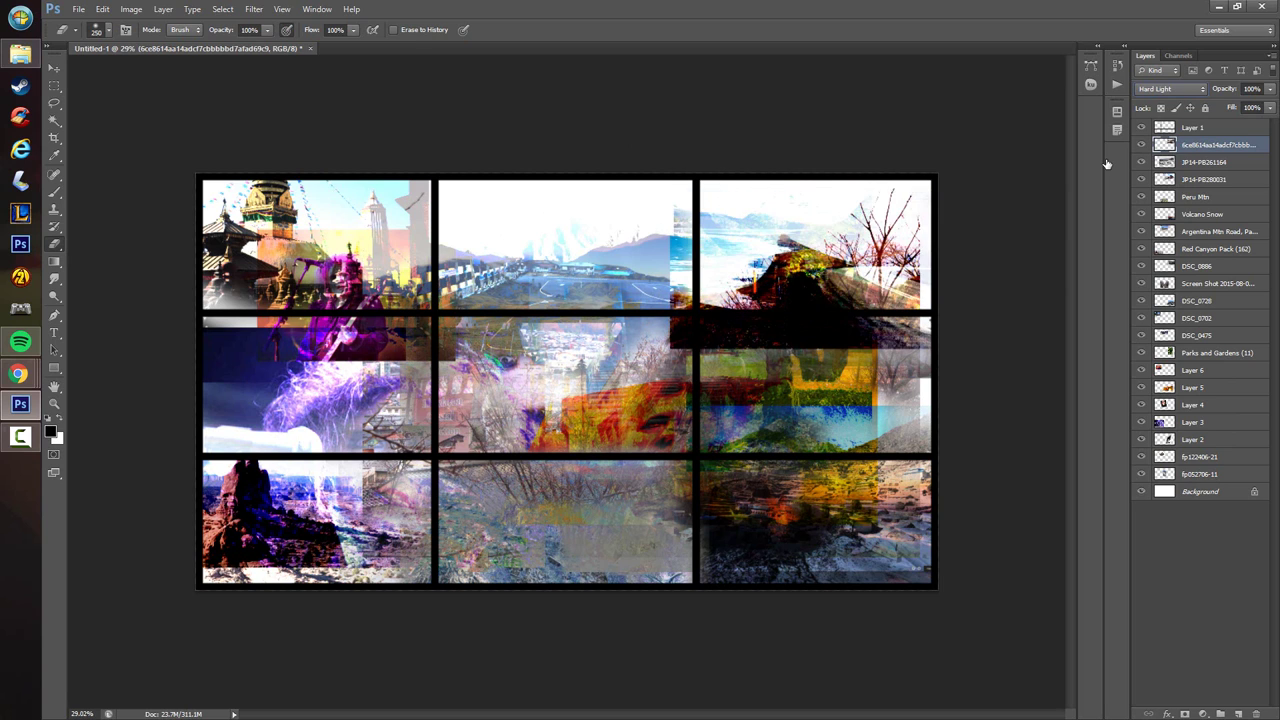
pyautogui.press('Up')
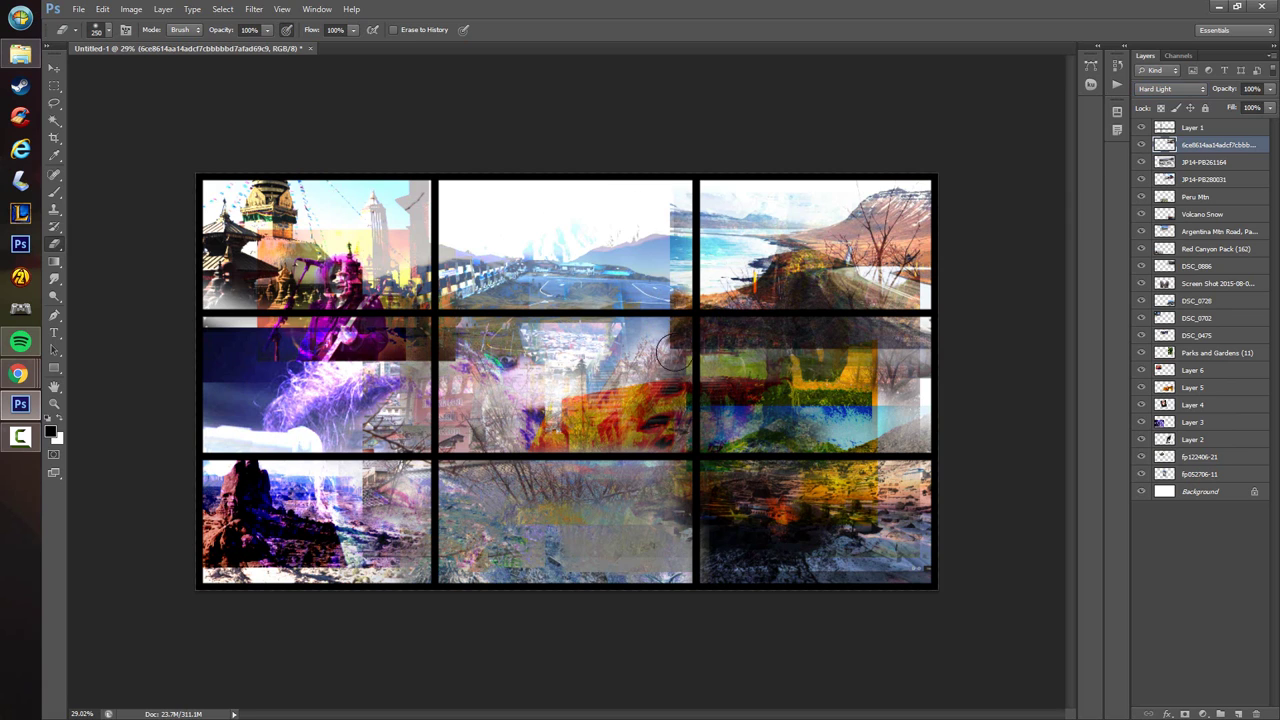
# - Erase the current photo layer's overlap along the upper part of the centre and right middle panels
pyautogui.moveTo(672, 353)
pyautogui.mouseDown()
pyautogui.moveTo(751, 334)
pyautogui.moveTo(960, 329)
pyautogui.mouseUp()
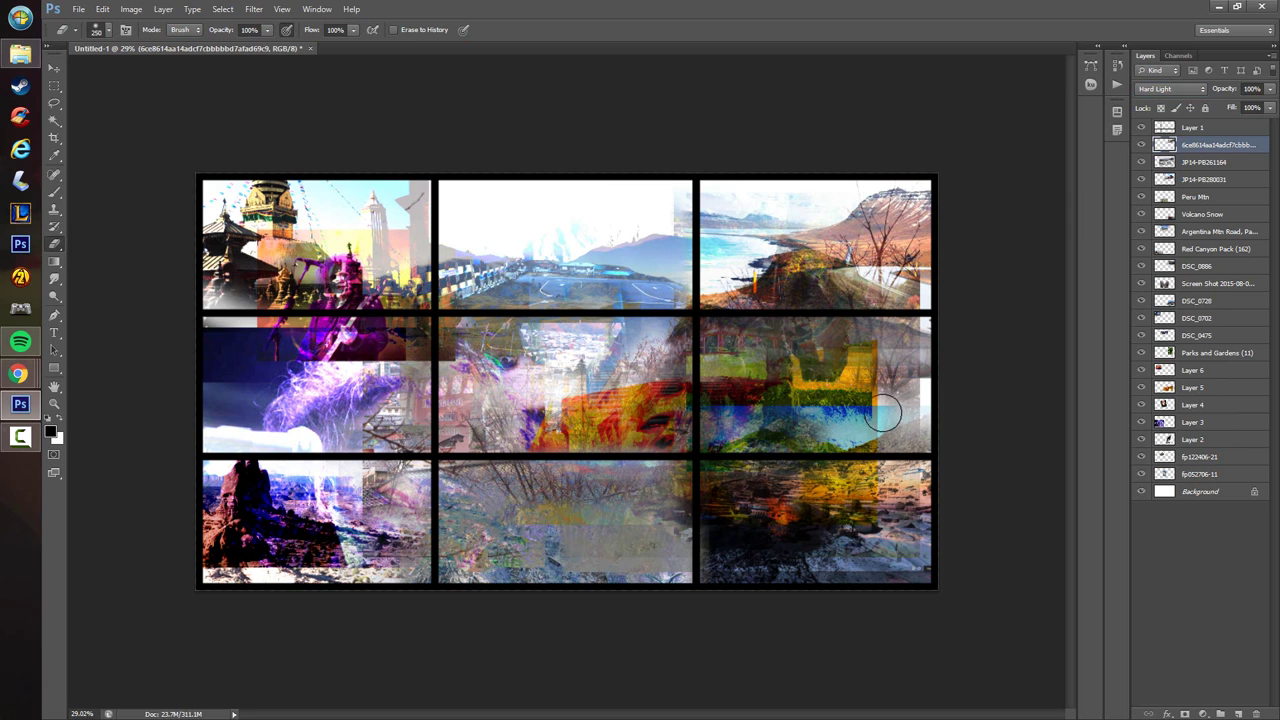
# - Place the green coastline photo over the right half of the centre panel and commit the placement
pyautogui.moveTo(2, 336); pyautogui.dragTo(484, 347)
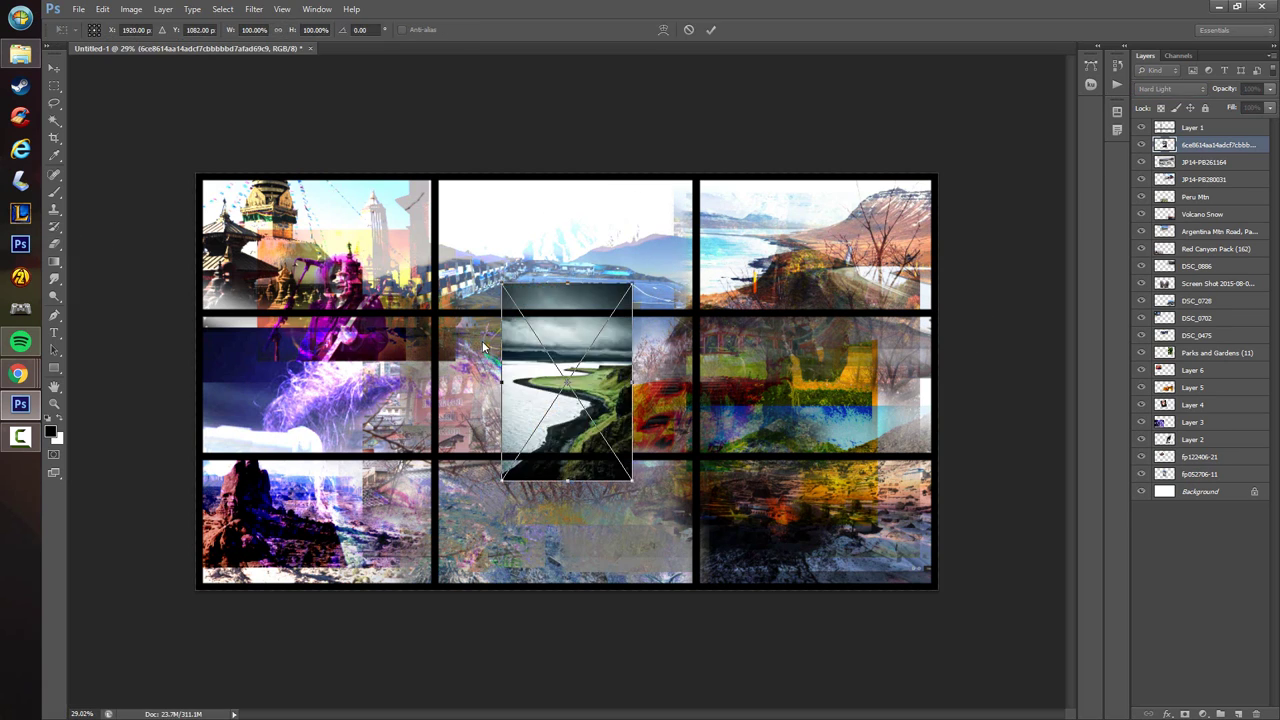
pyautogui.moveTo(617, 377)
pyautogui.mouseDown()
pyautogui.moveTo(687, 280)
pyautogui.moveTo(682, 351)
pyautogui.mouseUp()
pyautogui.press('Return')
pyautogui.press('e')
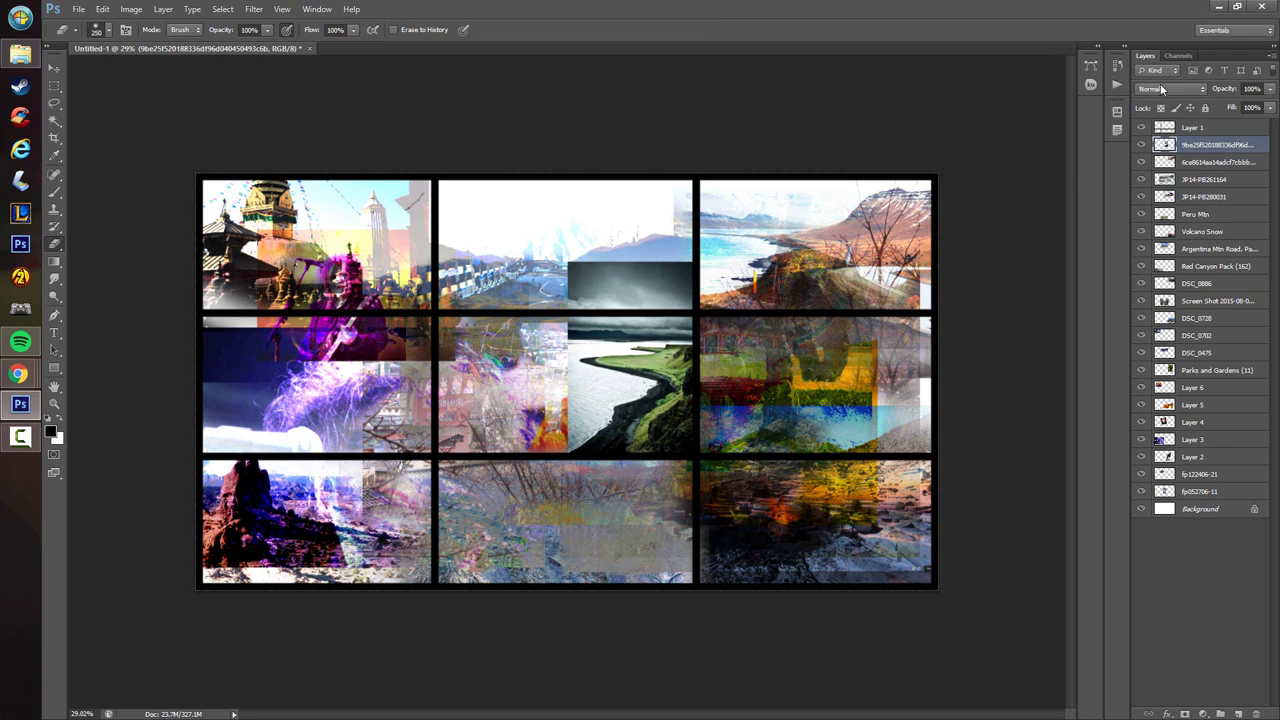
# - Set the coastline layer's blend mode to Pin Light and erase its part that overlaps the top centre panel
pyautogui.click(1160, 88)
pyautogui.click(1155, 143)
pyautogui.press('Down')
pyautogui.press('Down')
pyautogui.press('Down')
pyautogui.press('Down')
pyautogui.press('Down')
pyautogui.press('Down')
pyautogui.press('Down')
pyautogui.press('Down')
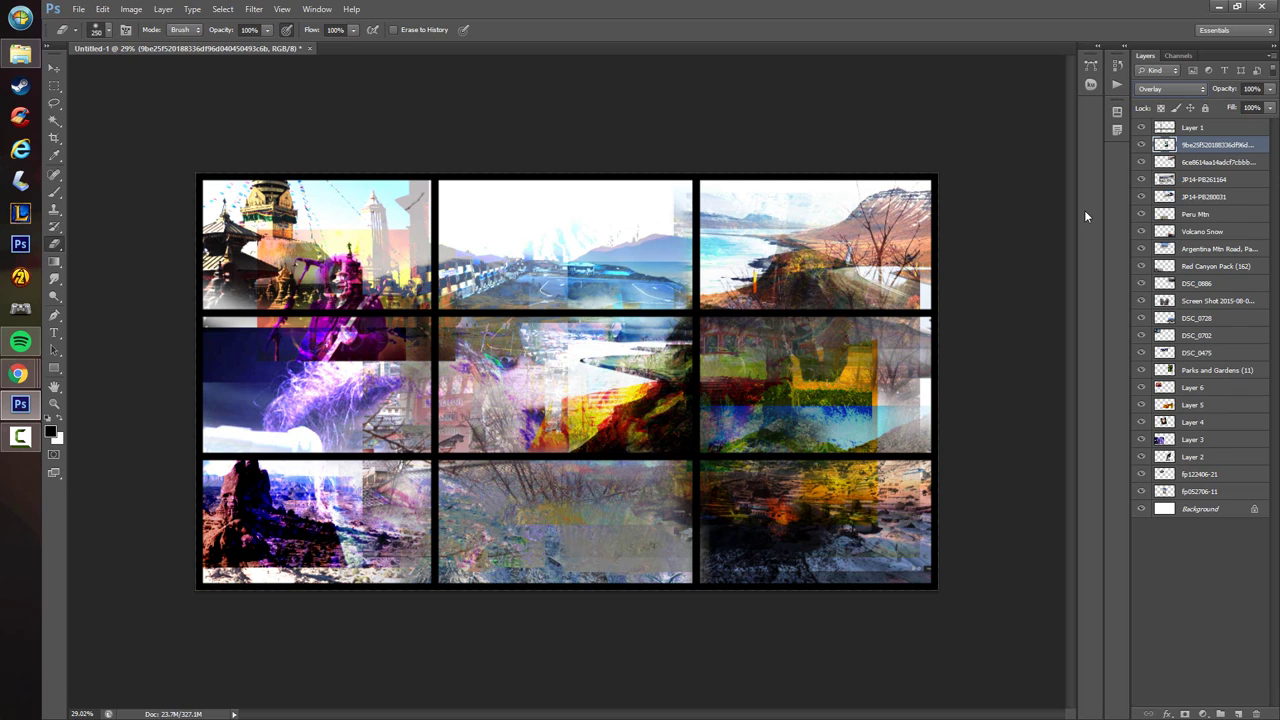
pyautogui.press('Down')
pyautogui.press('Down')
pyautogui.press('Down')
pyautogui.press('Down')
pyautogui.press('Down')
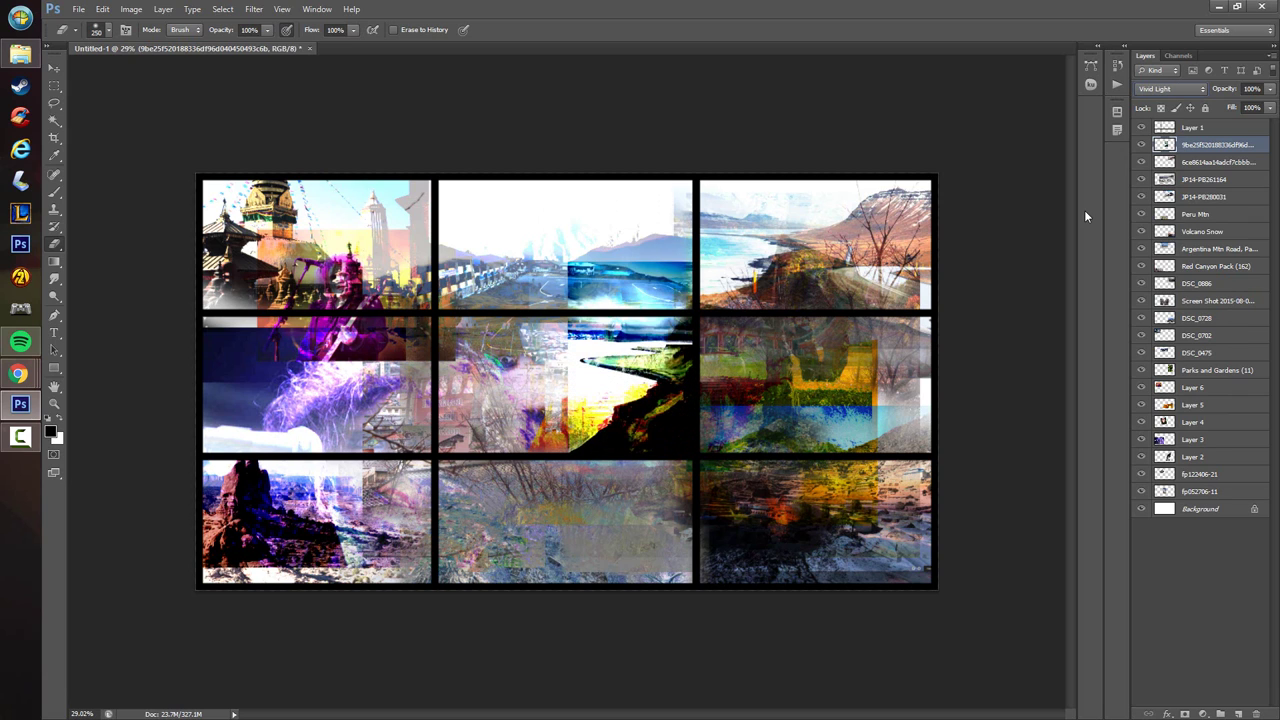
pyautogui.press('Down')
pyautogui.press('Up')
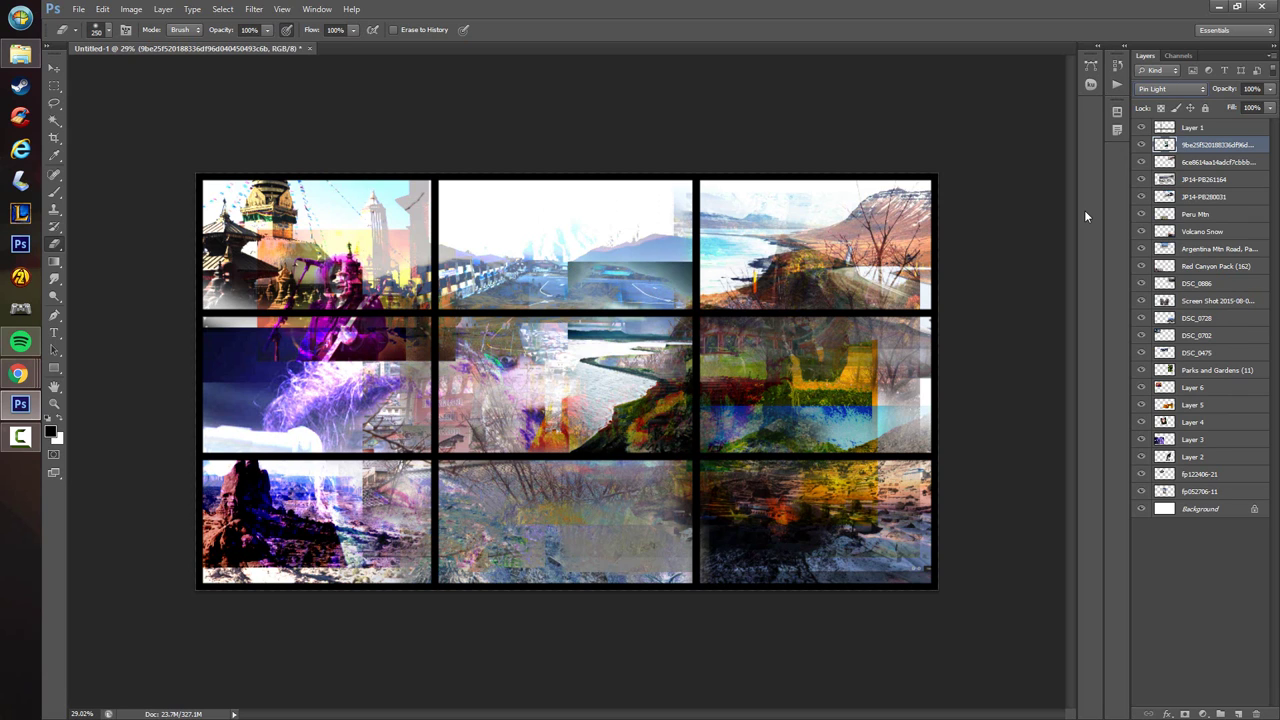
pyautogui.moveTo(684, 288)
pyautogui.mouseDown()
pyautogui.moveTo(726, 264)
pyautogui.moveTo(784, 270)
pyautogui.mouseUp()
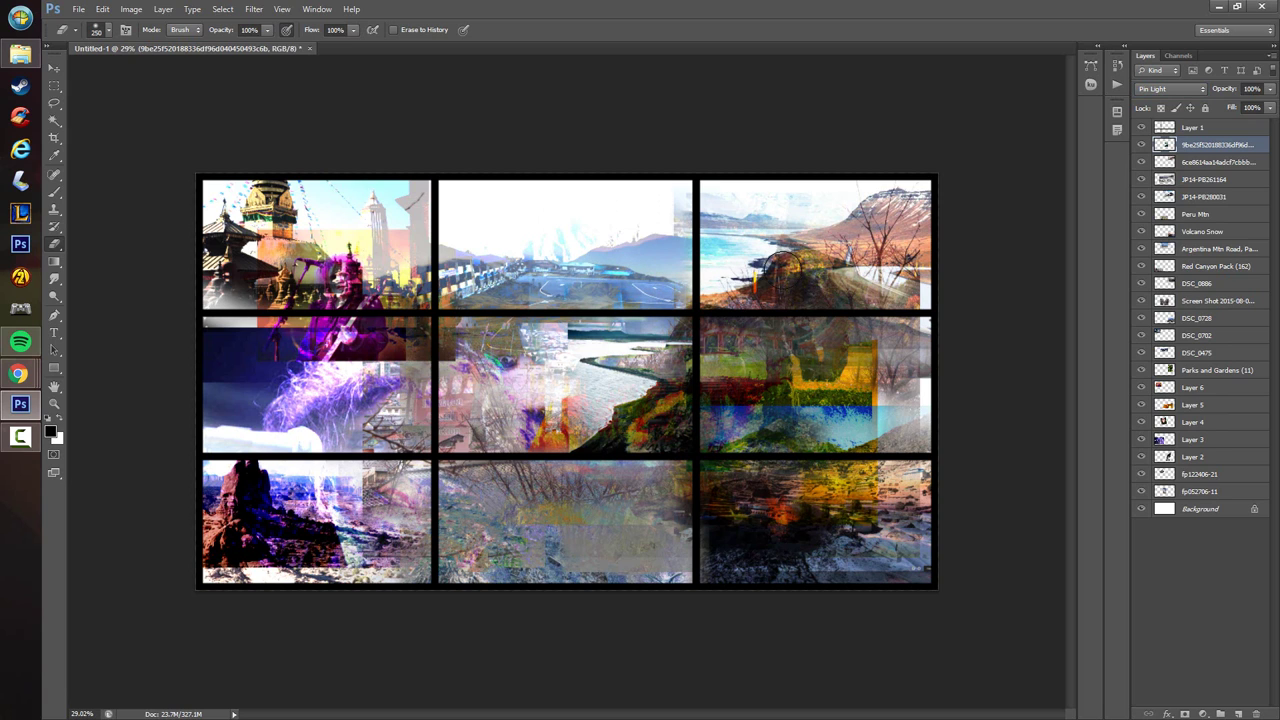
# - Place the wooden fence and mountain photo over the left middle panel, flipped horizontally
pyautogui.moveTo(20, 404); pyautogui.dragTo(686, 194)
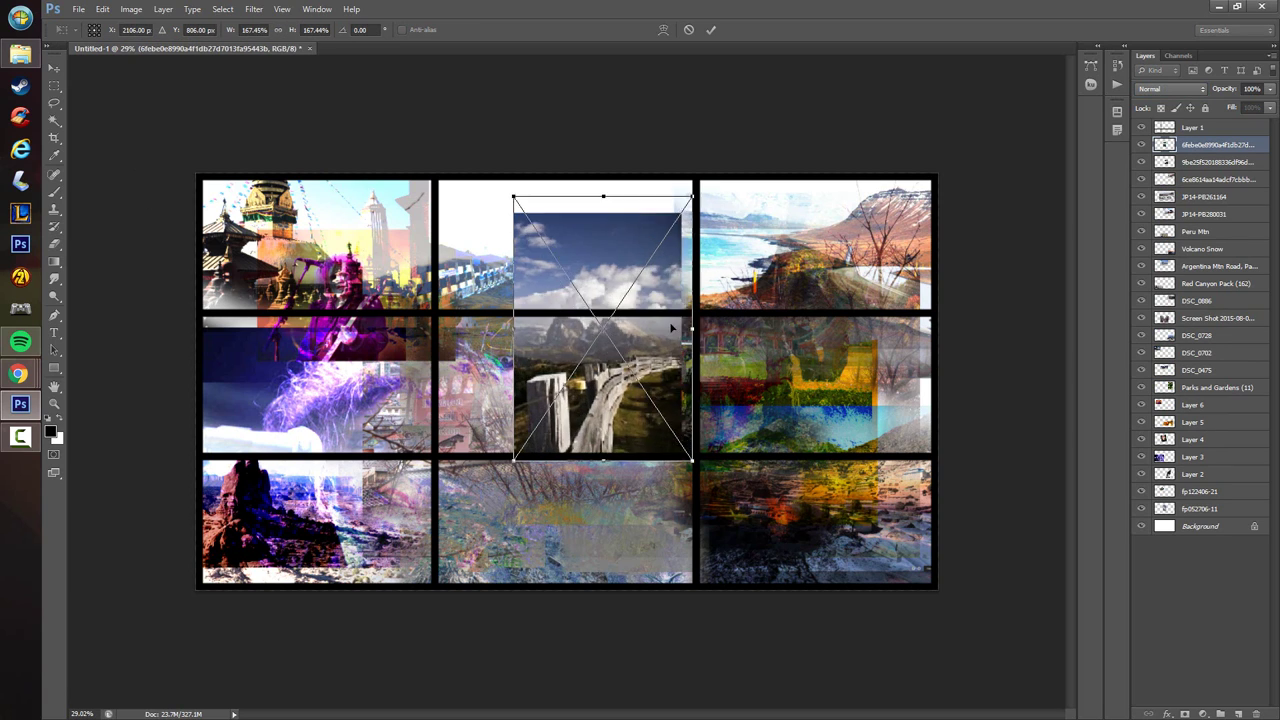
pyautogui.moveTo(635, 330); pyautogui.dragTo(371, 344)
pyautogui.rightClick(457, 391)
pyautogui.click(525, 578)
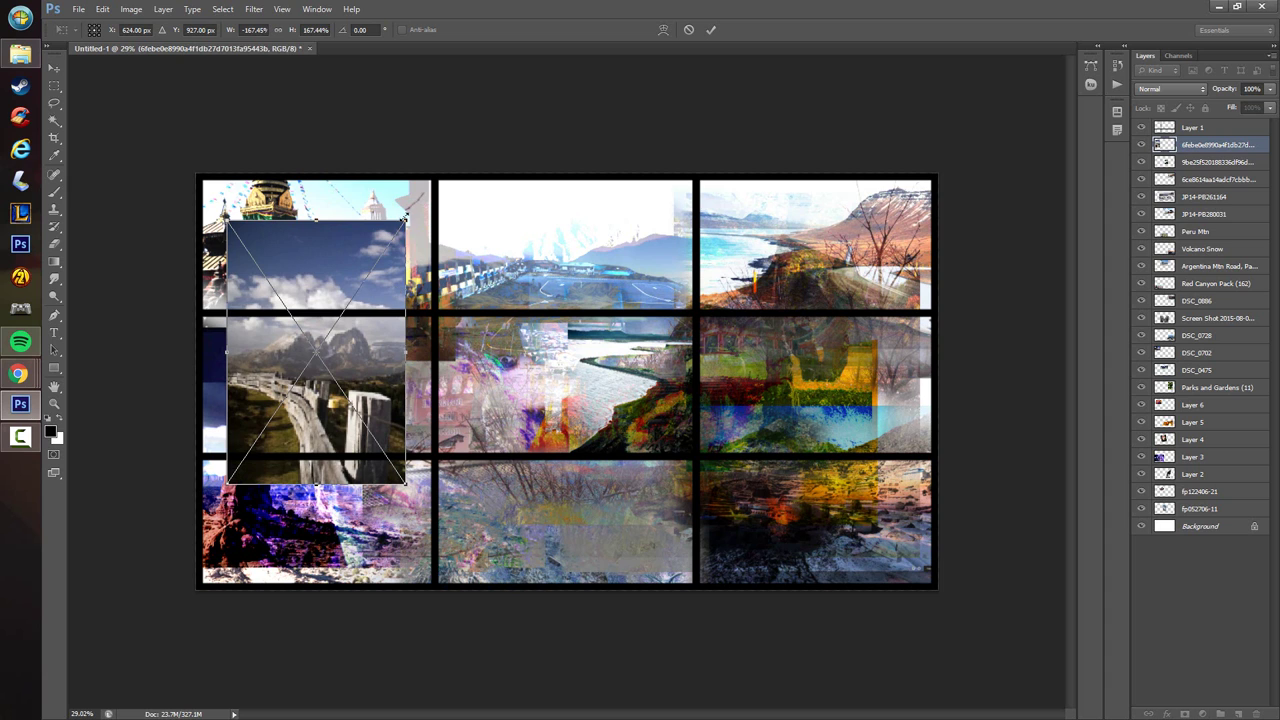
pyautogui.press('Return')
pyautogui.press('e')
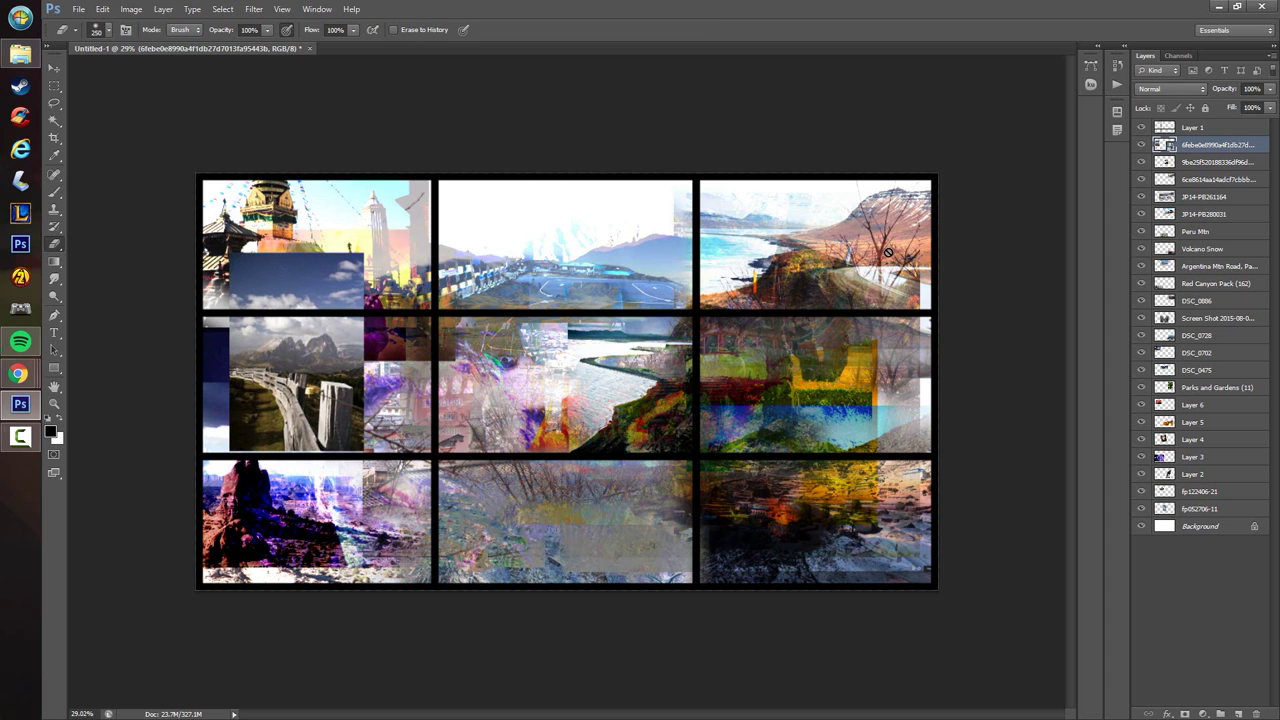
# - Try several blend modes on the fence photo layer and settle on Hard Light
pyautogui.click(1170, 88)
pyautogui.click(1162, 160)
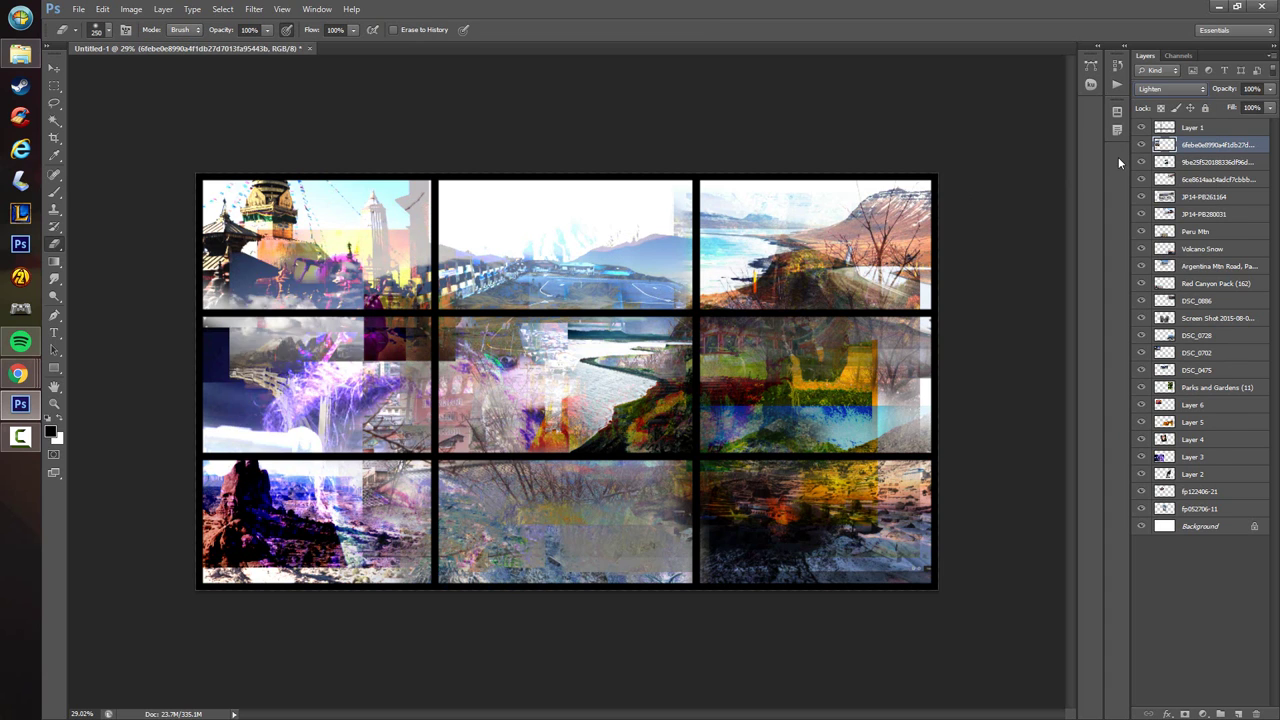
pyautogui.press('Down')
pyautogui.press('Down')
pyautogui.press('Down')
pyautogui.press('Down')
pyautogui.press('Down')
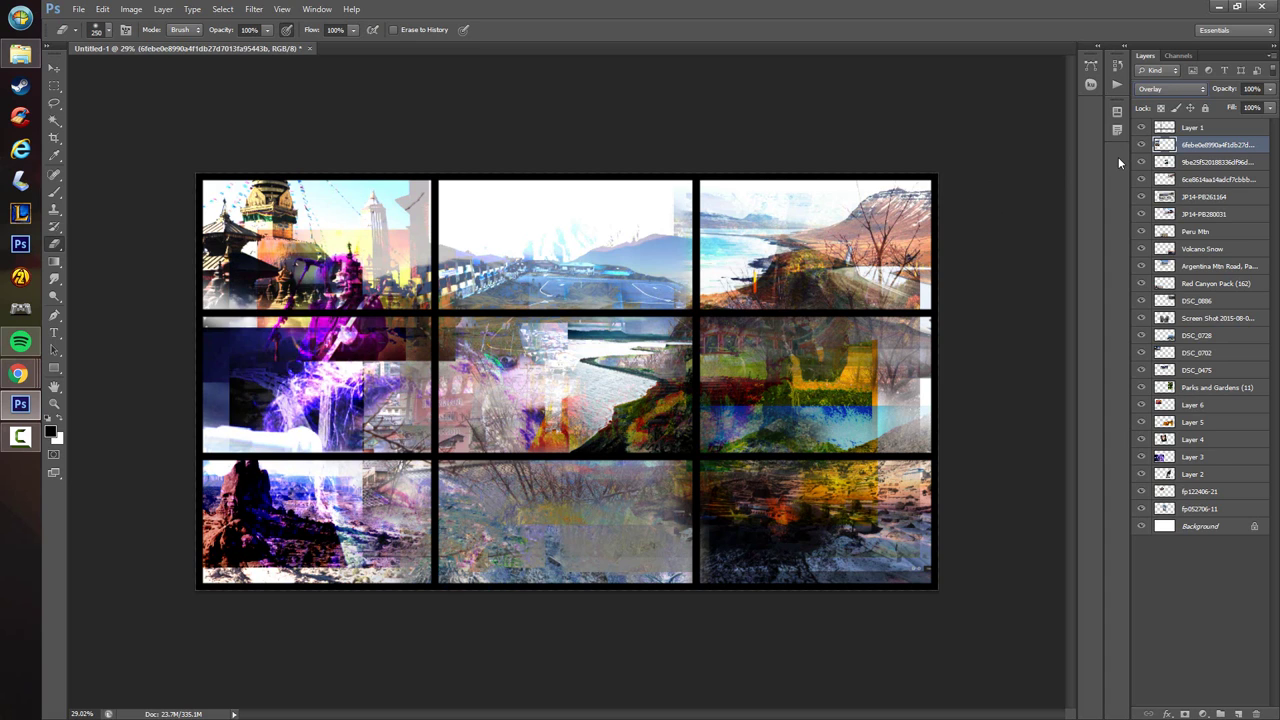
pyautogui.press('Down')
pyautogui.press('Down')
pyautogui.press('Down')
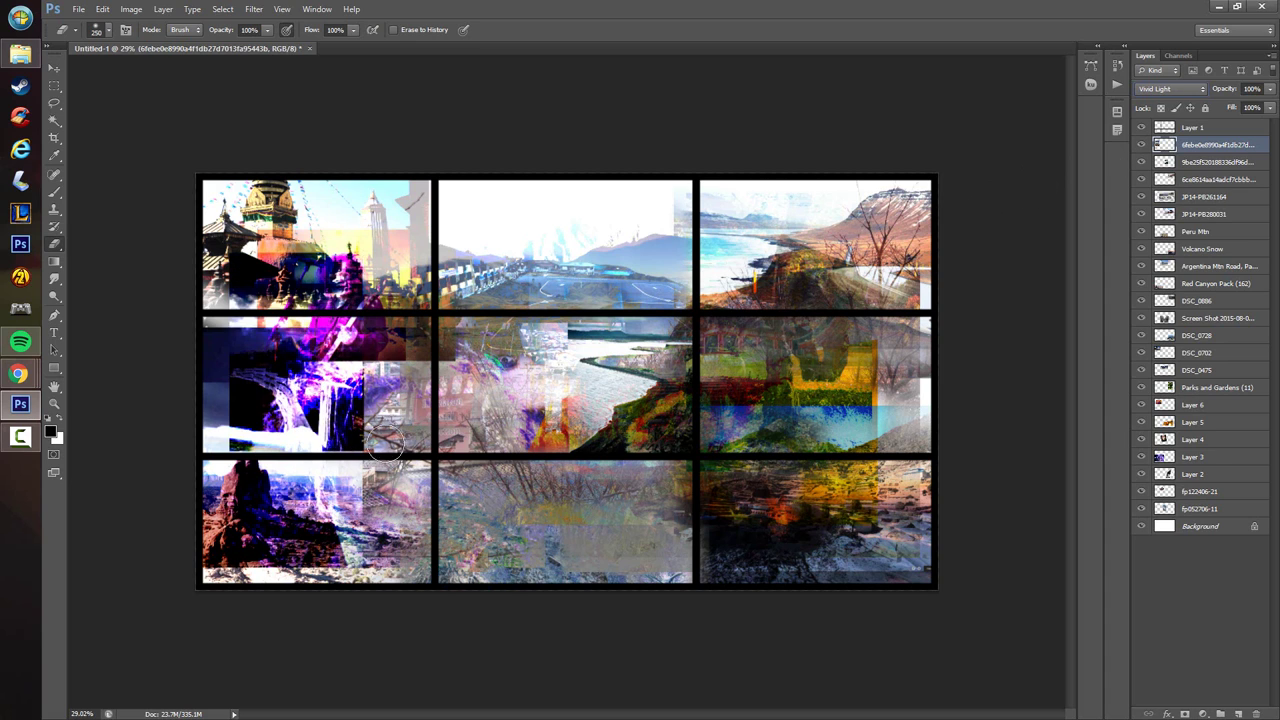
pyautogui.press('Up')
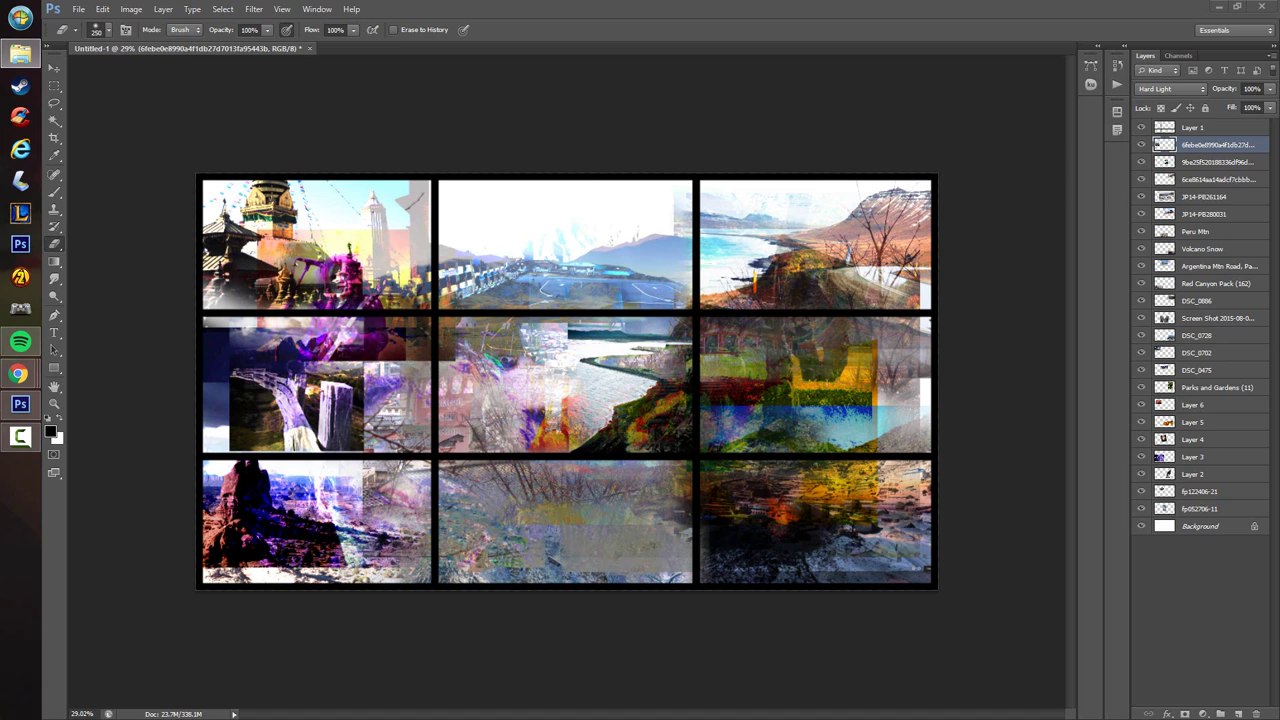
# - Place the blue bay and cliffs photo over the left part of the right middle panel
pyautogui.moveTo(0, 436); pyautogui.dragTo(420, 440)
pyautogui.moveTo(619, 390)
pyautogui.mouseDown()
pyautogui.moveTo(786, 313)
pyautogui.moveTo(818, 360)
pyautogui.mouseUp()
pyautogui.press('Return')
pyautogui.press('e')
pyautogui.click(826, 360)
pyautogui.press('Return')
# - Set the bay photo layer's blend mode to Lighter Color and erase its part that overlaps the top right panel
pyautogui.click(1171, 89)
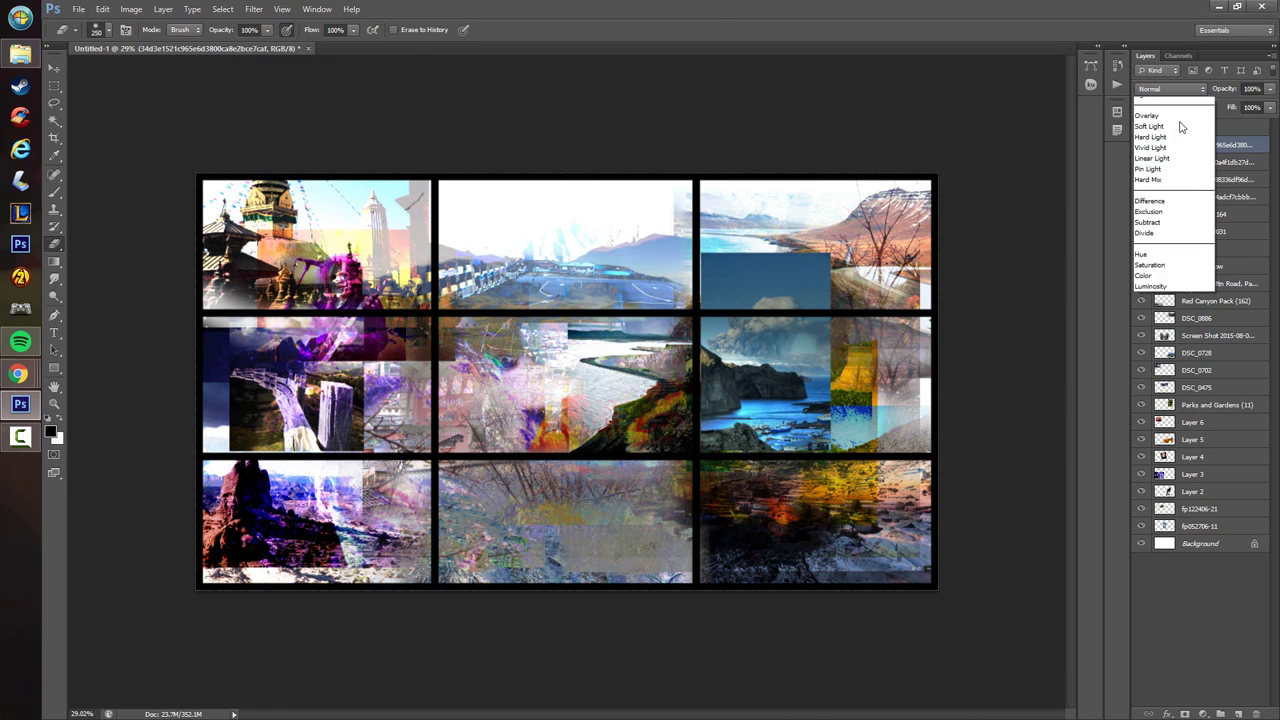
pyautogui.click(1110, 199)
pyautogui.press('Down')
pyautogui.press('Down')
pyautogui.press('Down')
pyautogui.press('Down')
pyautogui.press('Down')
pyautogui.press('Down')
pyautogui.press('Down')
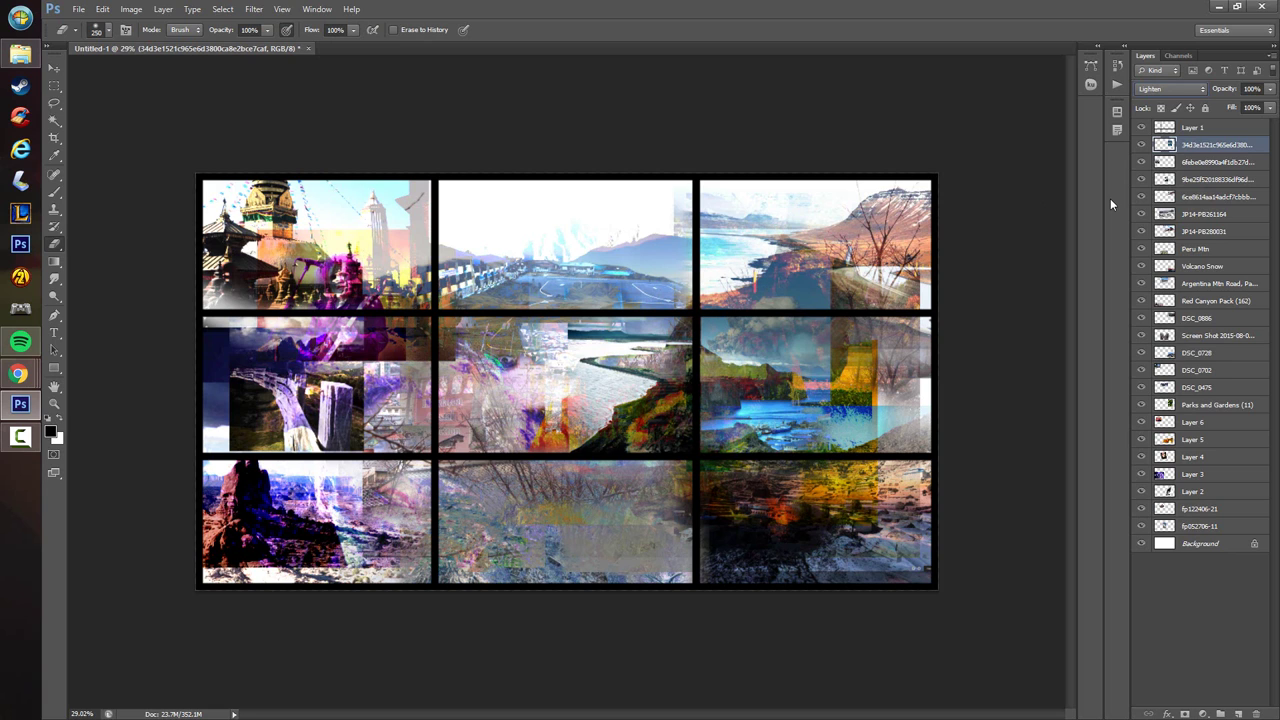
pyautogui.press('Down')
pyautogui.press('Down')
pyautogui.press('Down')
pyautogui.press('Down')
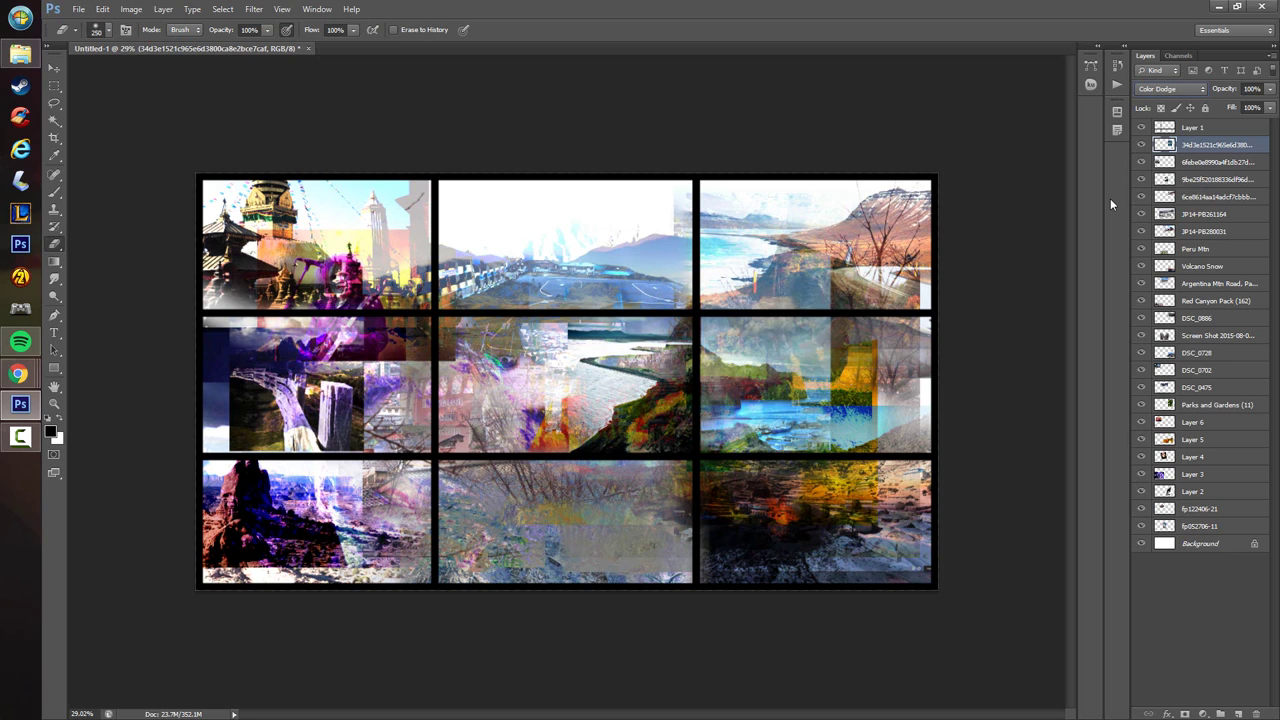
pyautogui.press('Down')
pyautogui.press('Up')
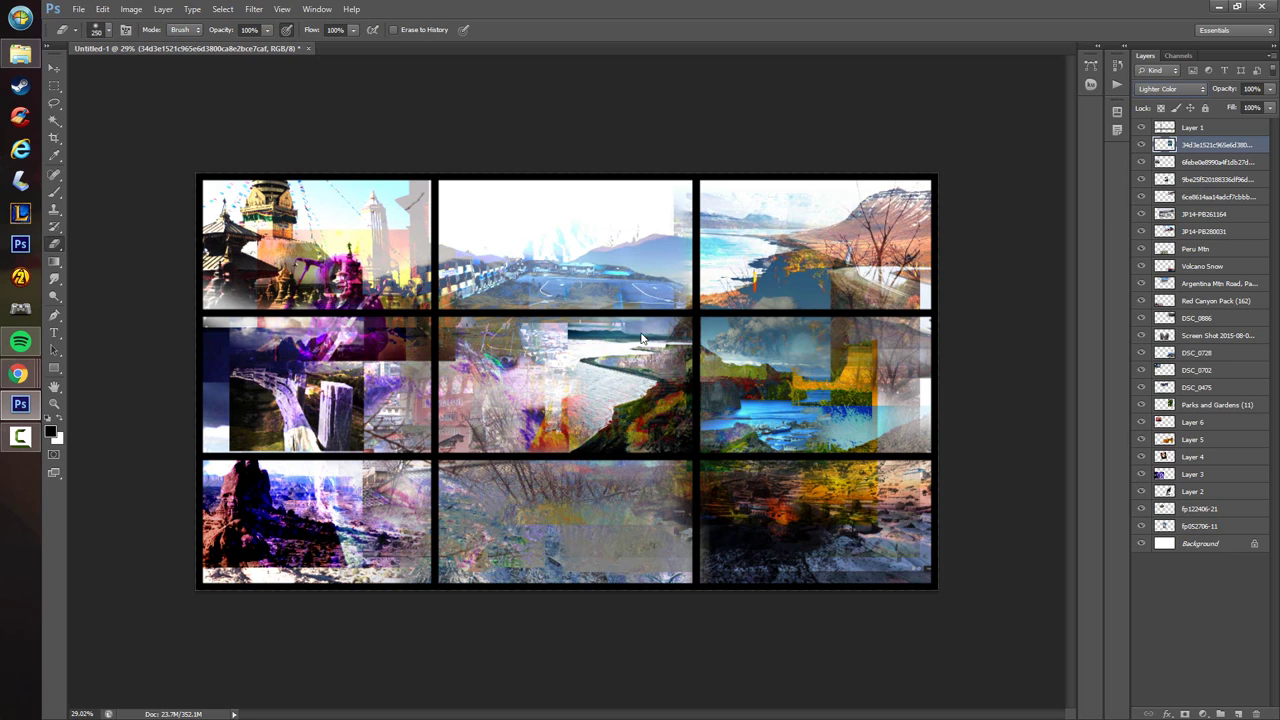
pyautogui.moveTo(777, 293)
pyautogui.mouseDown()
pyautogui.moveTo(825, 285)
pyautogui.moveTo(818, 362)
pyautogui.mouseUp()
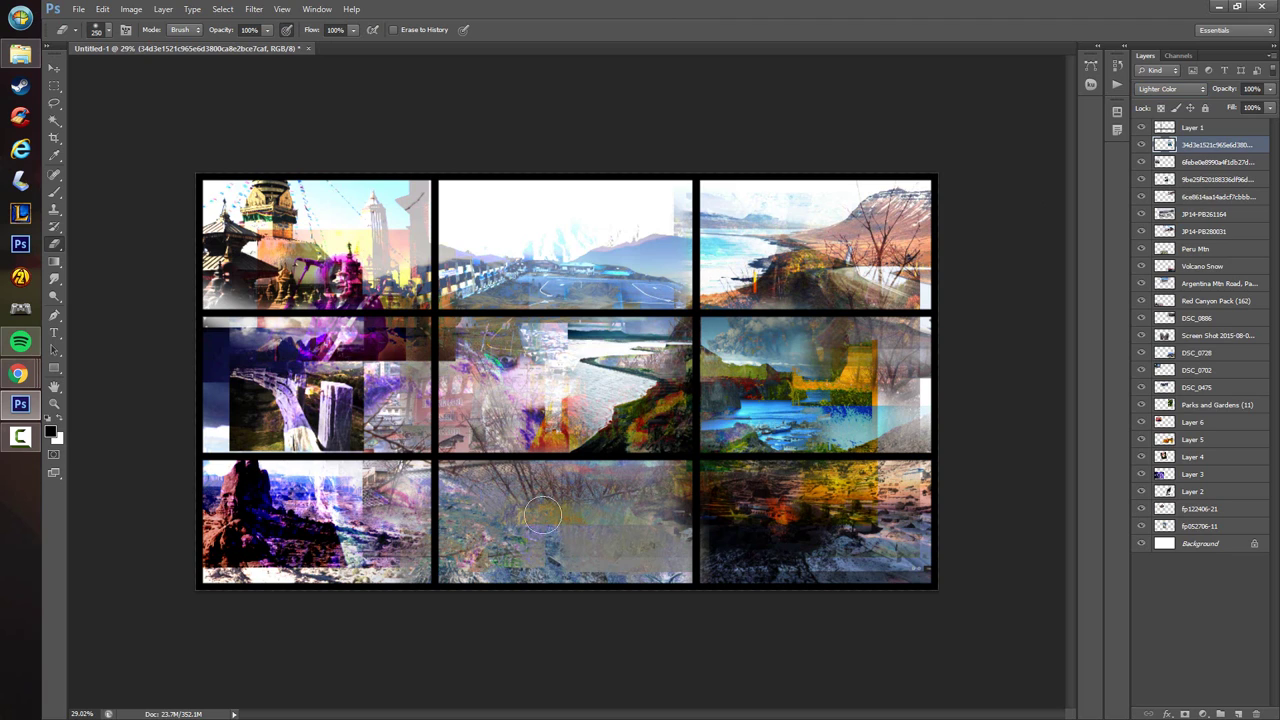
# - Place the misty green valley photo in the middle of the bottom centre panel and commit it
pyautogui.click(20, 54)
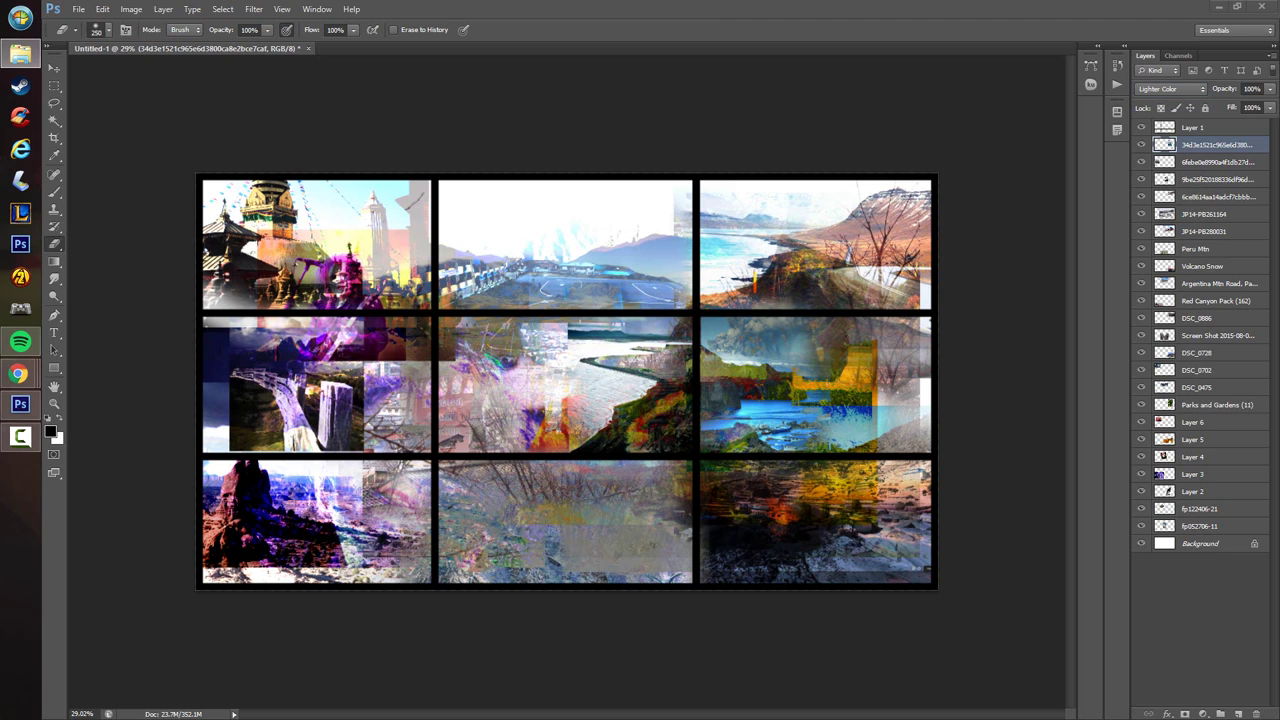
pyautogui.moveTo(0, 520); pyautogui.dragTo(585, 522)
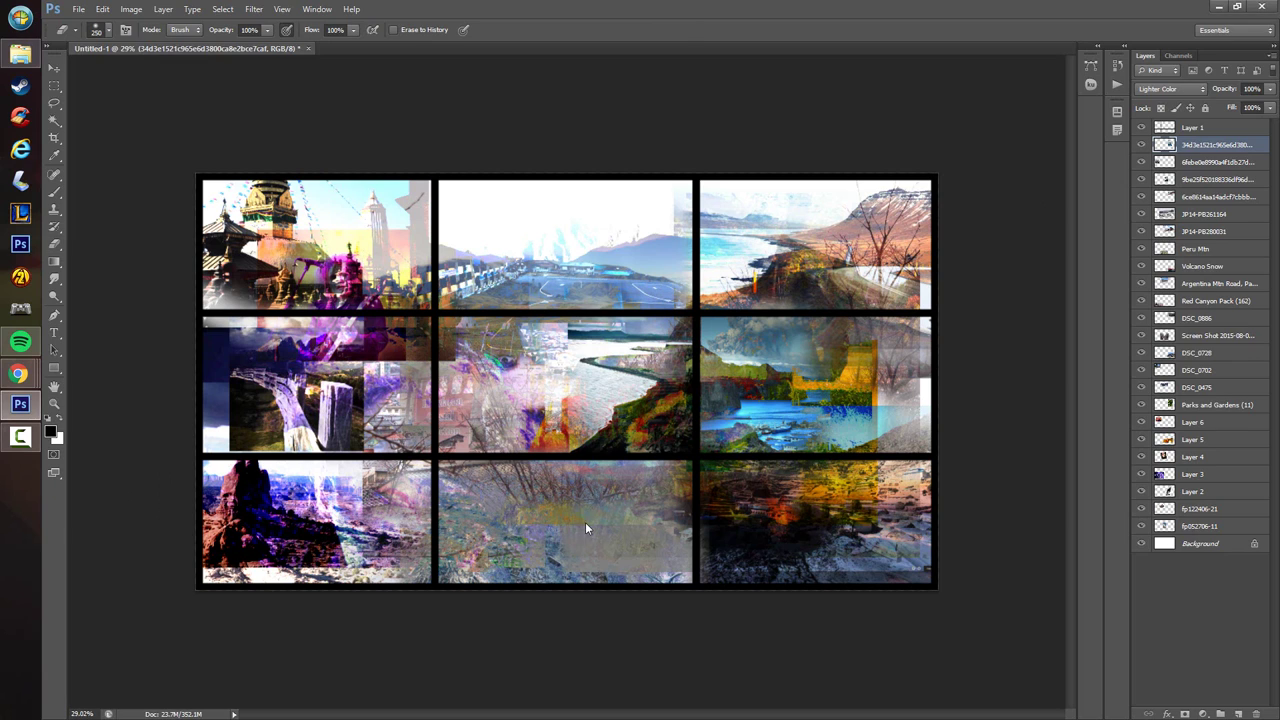
pyautogui.moveTo(590, 367)
pyautogui.mouseDown()
pyautogui.moveTo(609, 528)
pyautogui.moveTo(600, 517)
pyautogui.mouseUp()
pyautogui.press('Return')
pyautogui.click(650, 486)
pyautogui.press('Return')
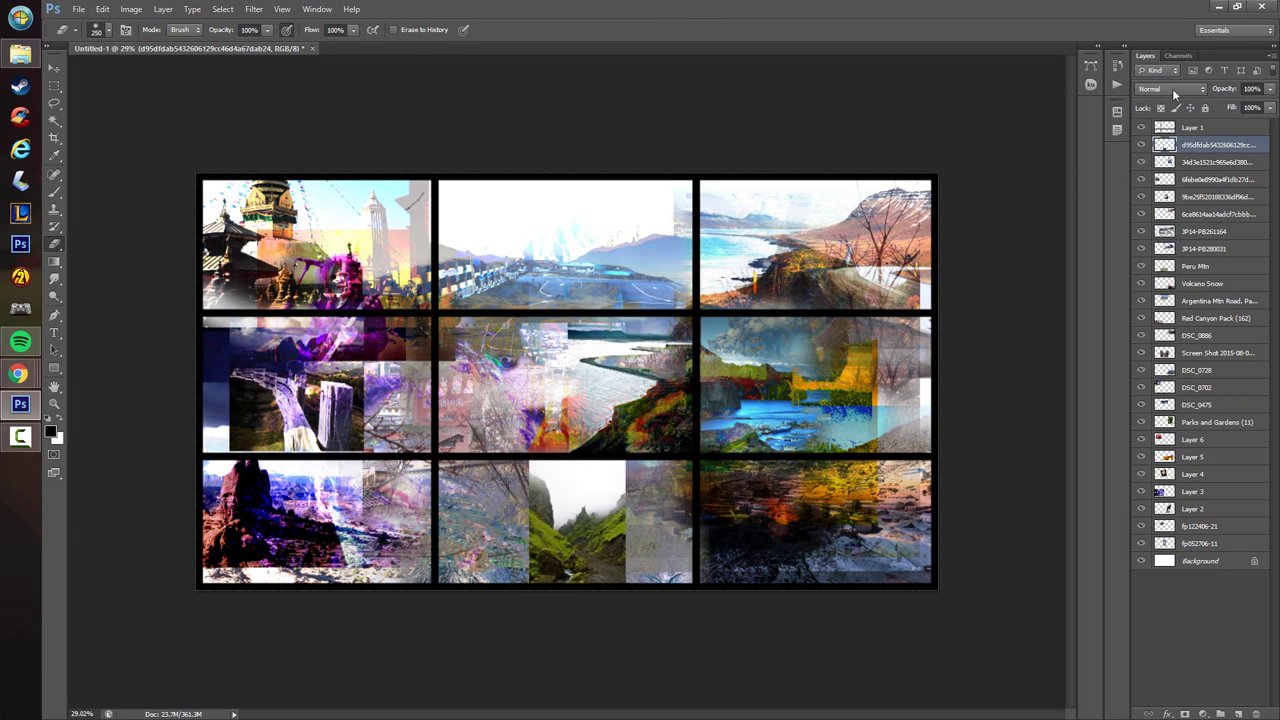
# - Compare darkening and lightening blend modes on the valley photo layer and settle on Darker Color
pyautogui.click(1172, 89)
pyautogui.click(1138, 168)
pyautogui.press('Down')
pyautogui.press('Down')
pyautogui.press('Down')
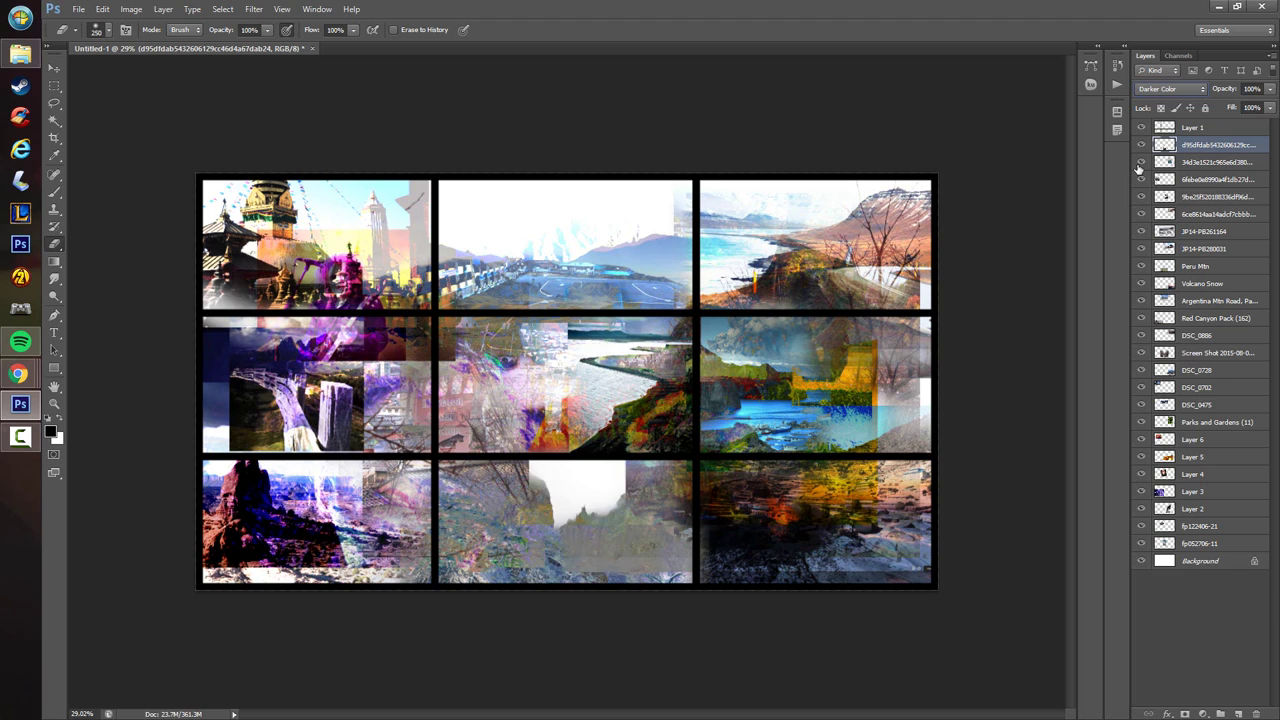
pyautogui.press('Up')
pyautogui.press('Down')
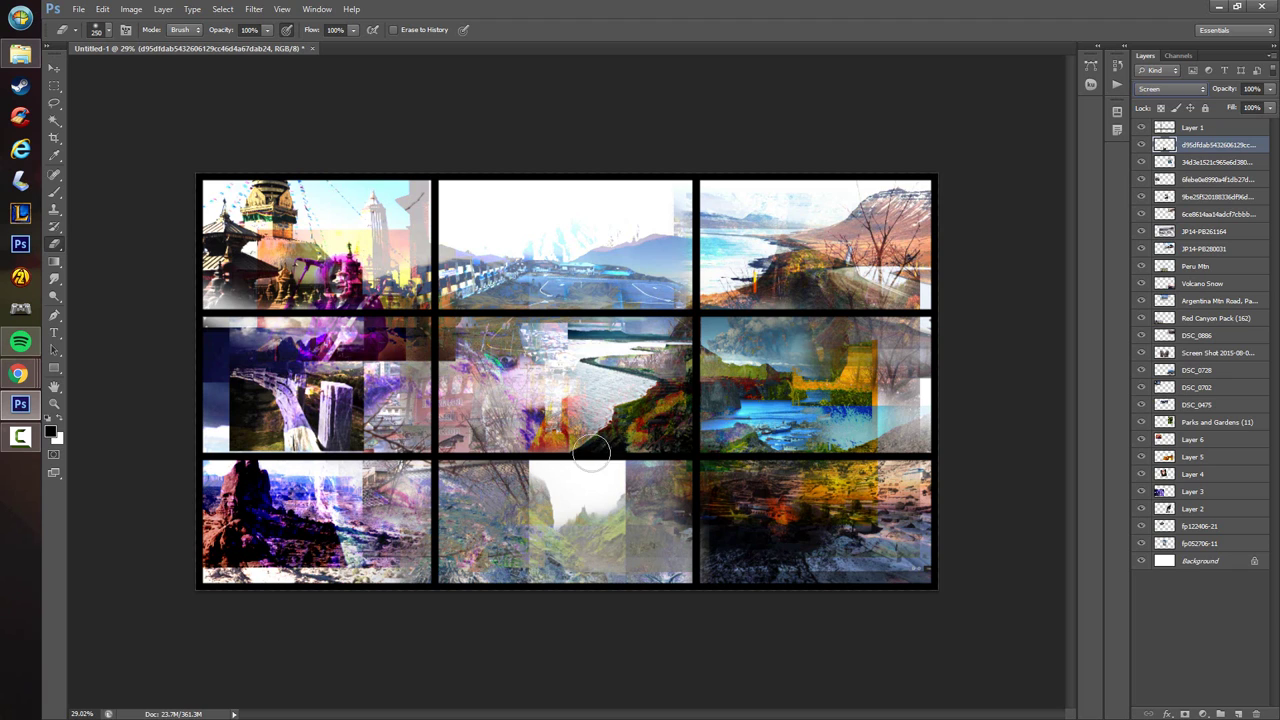
pyautogui.press('Up')
pyautogui.press('Down')
pyautogui.press('Down')
pyautogui.press('Up')
pyautogui.press('Up')
pyautogui.press('Up')
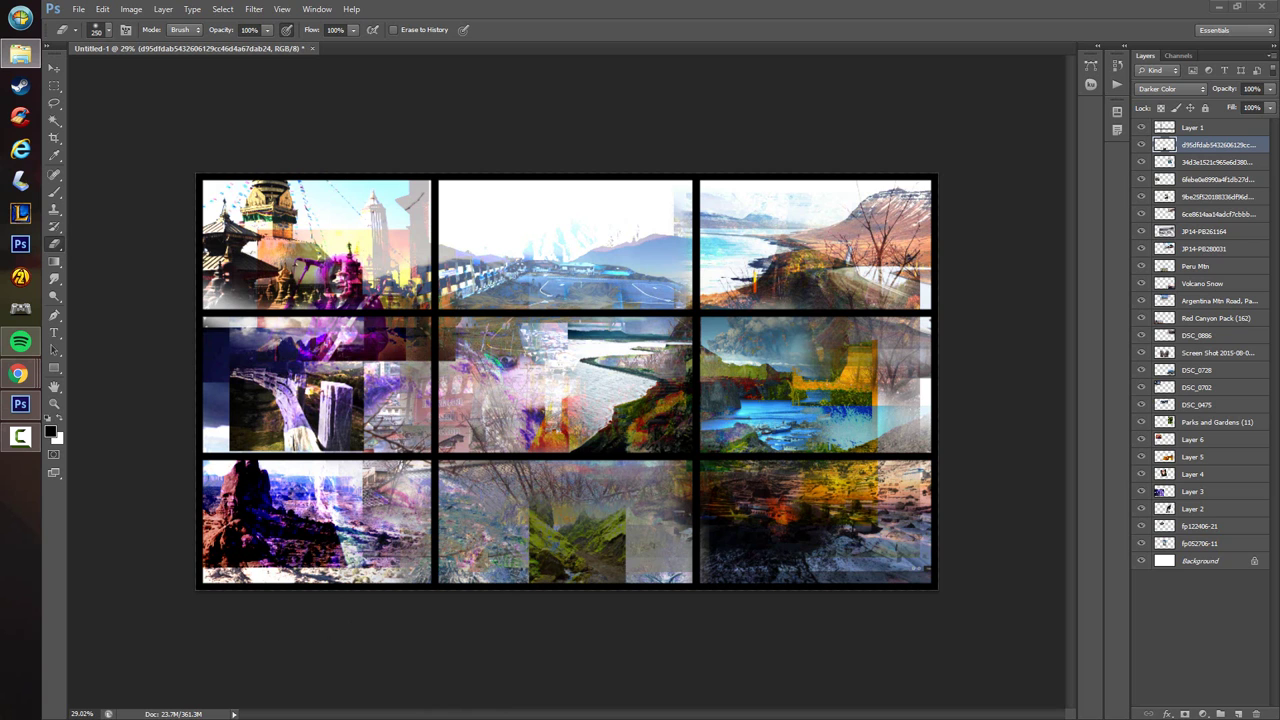
# - Place the day3_tetons photo, scaled down to 25.58%, over the top centre panel
pyautogui.moveTo(466, 516); pyautogui.dragTo(430, 350)
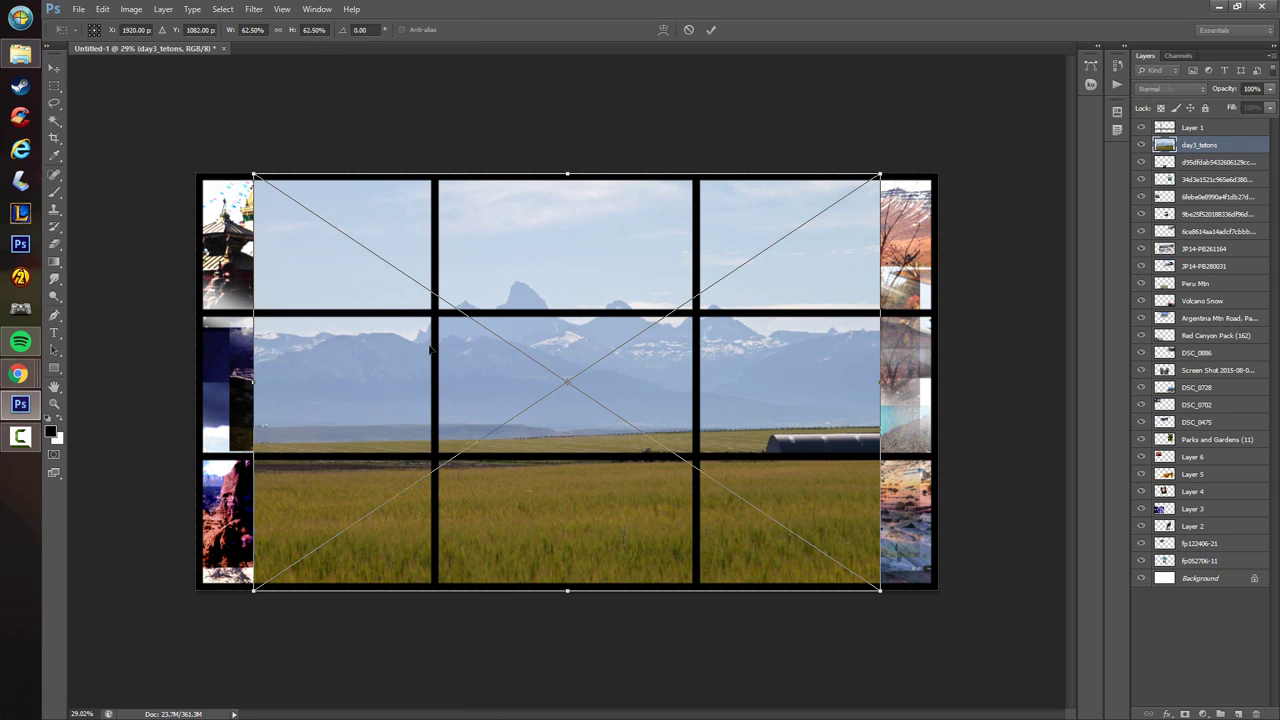
pyautogui.moveTo(877, 173); pyautogui.dragTo(514, 400)
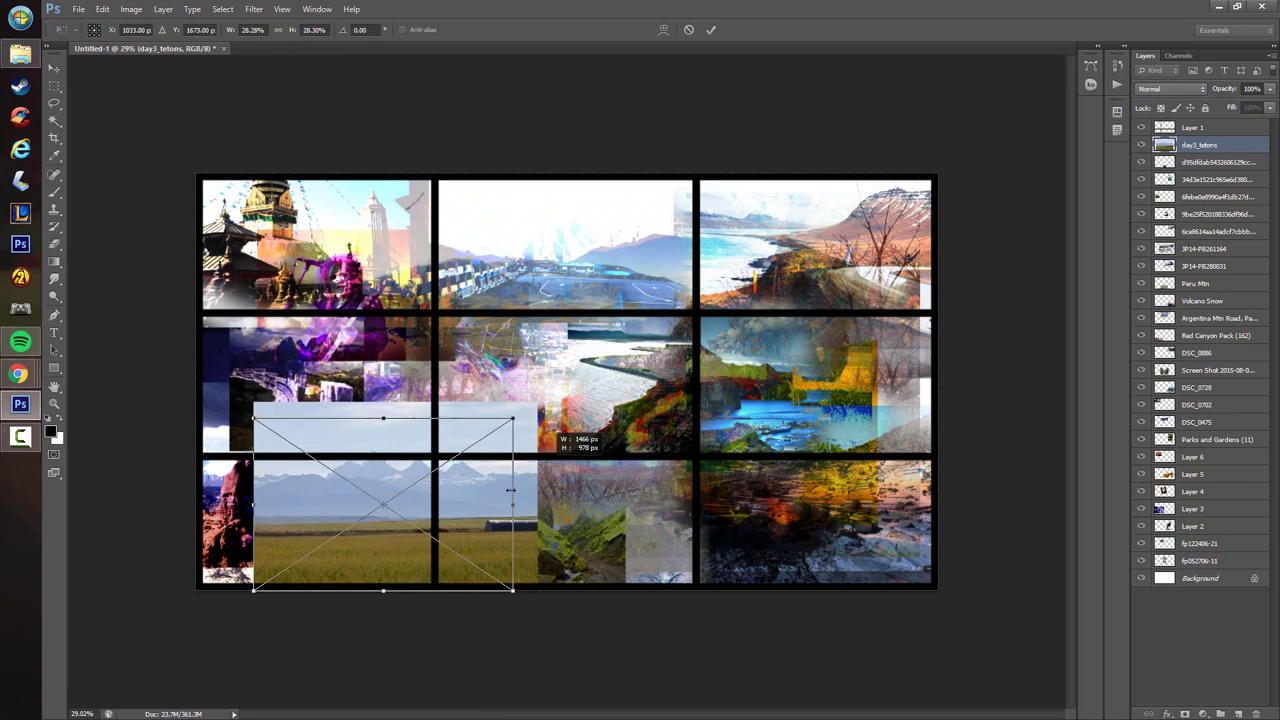
pyautogui.moveTo(463, 489)
pyautogui.mouseDown()
pyautogui.moveTo(668, 259)
pyautogui.moveTo(657, 212)
pyautogui.mouseUp()
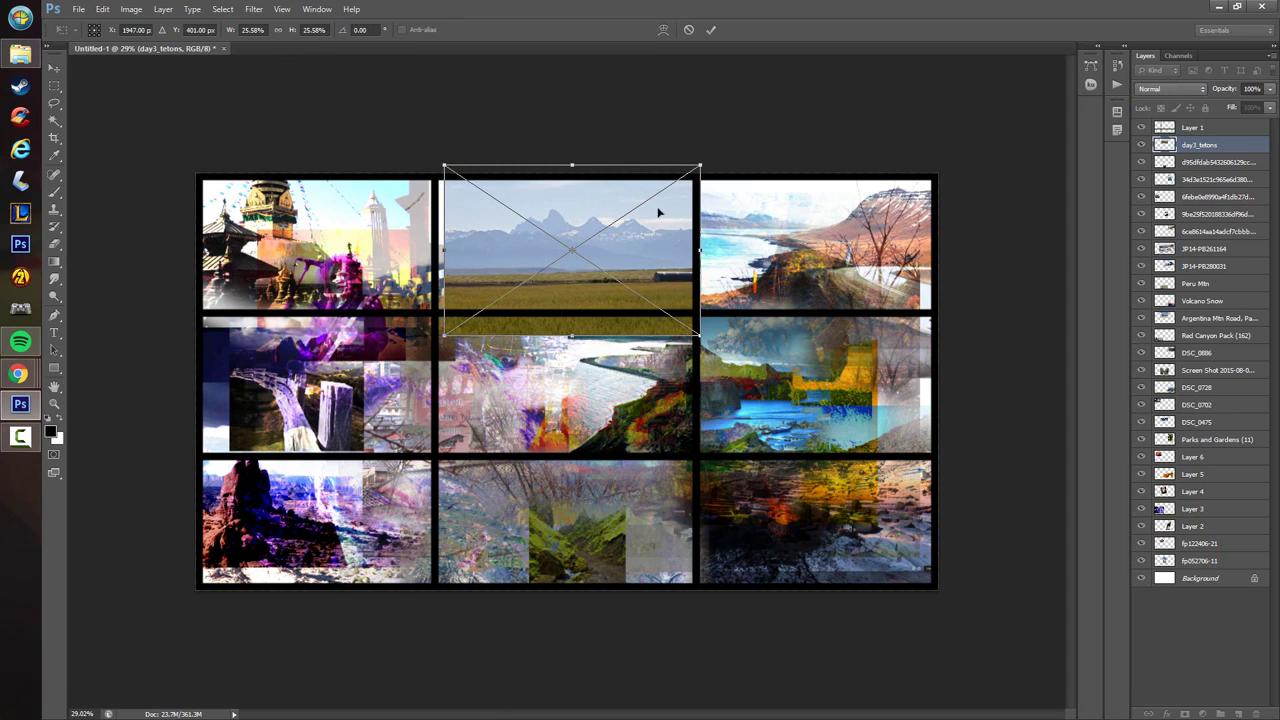
pyautogui.press('Return')
pyautogui.press('e')
# - Try out blend modes on the day3_tetons layer and set it to Lighter Color
pyautogui.click(1165, 88)
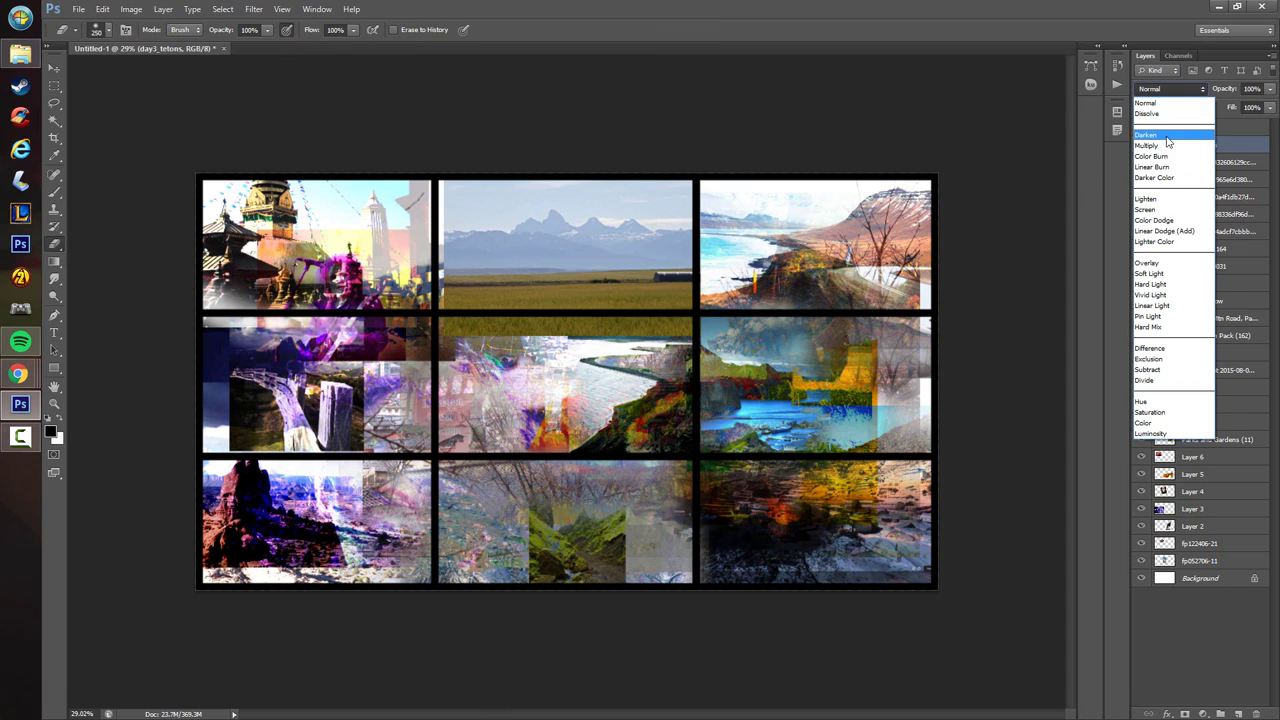
pyautogui.click(1162, 146)
pyautogui.press('Down')
pyautogui.press('Down')
pyautogui.press('Down')
pyautogui.press('Down')
pyautogui.press('Down')
pyautogui.press('Down')
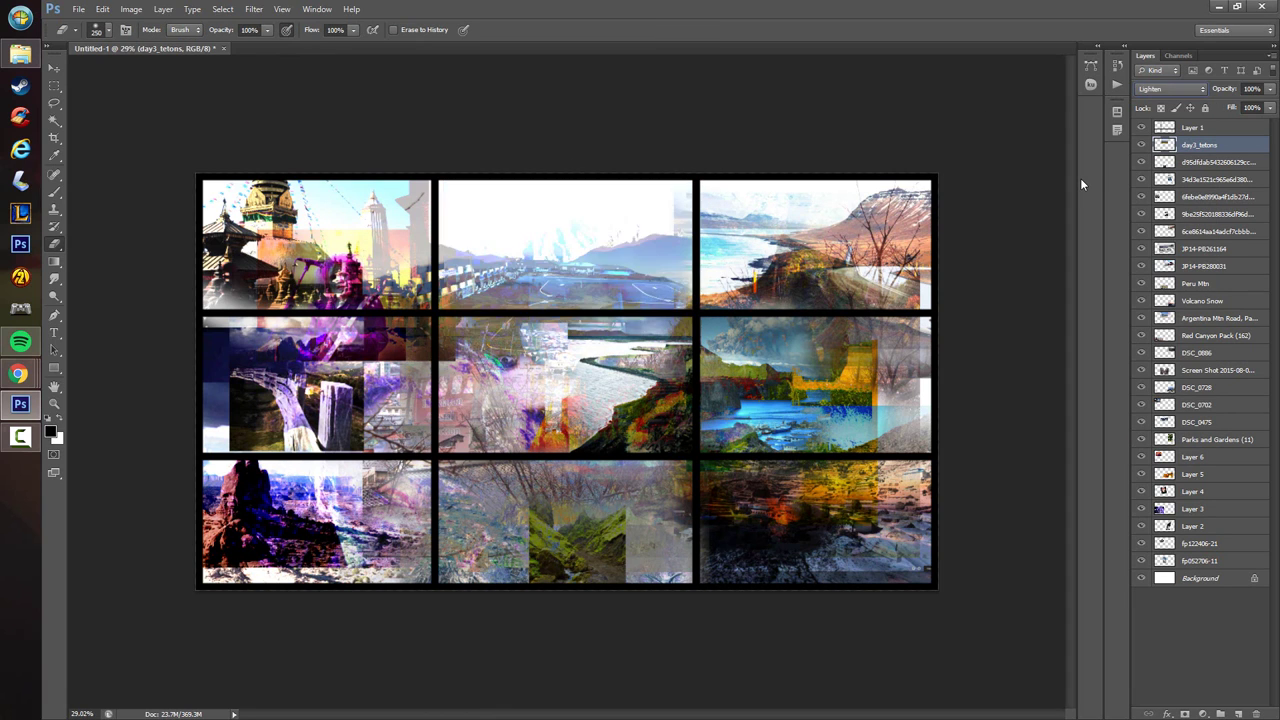
pyautogui.press('Down')
pyautogui.press('Down')
pyautogui.press('Down')
pyautogui.press('Down')
pyautogui.press('Down')
pyautogui.press('Down')
pyautogui.press('Down')
pyautogui.press('Down')
pyautogui.press('Down')
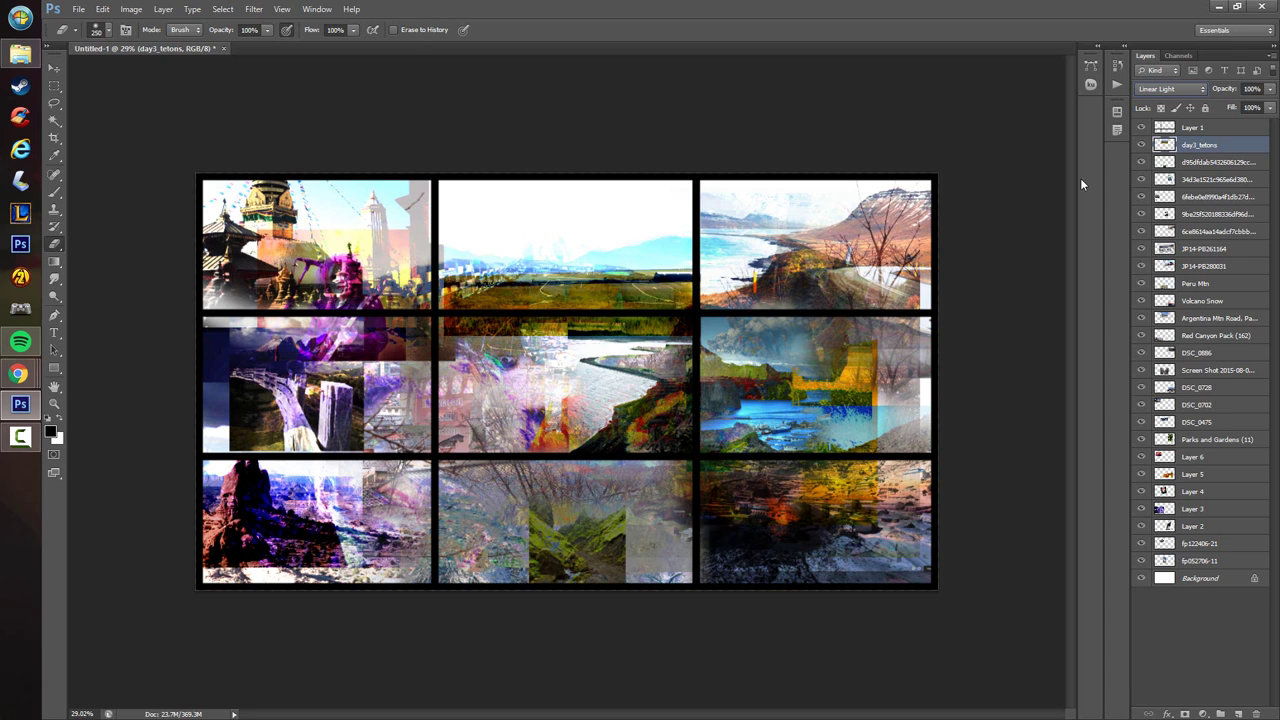
pyautogui.press('Down')
pyautogui.press('Down')
pyautogui.press('Down')
pyautogui.press('Down')
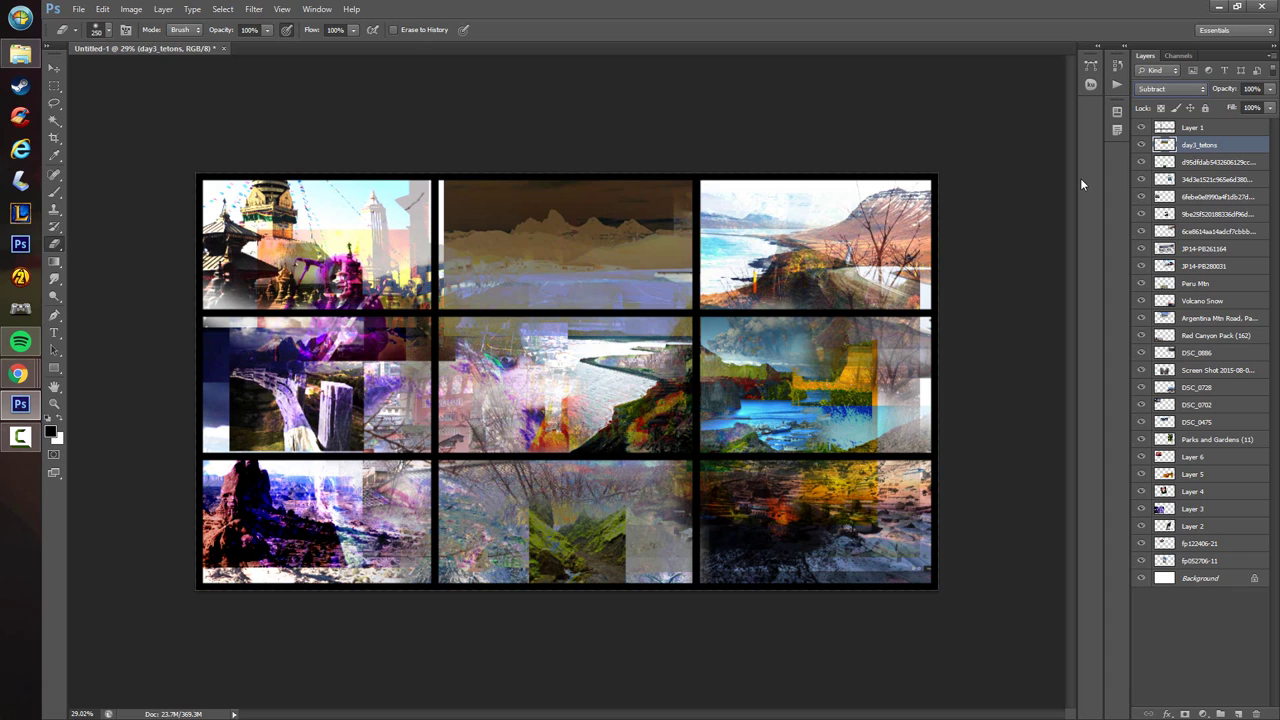
pyautogui.press('Up')
pyautogui.press('Up')
pyautogui.press('Up')
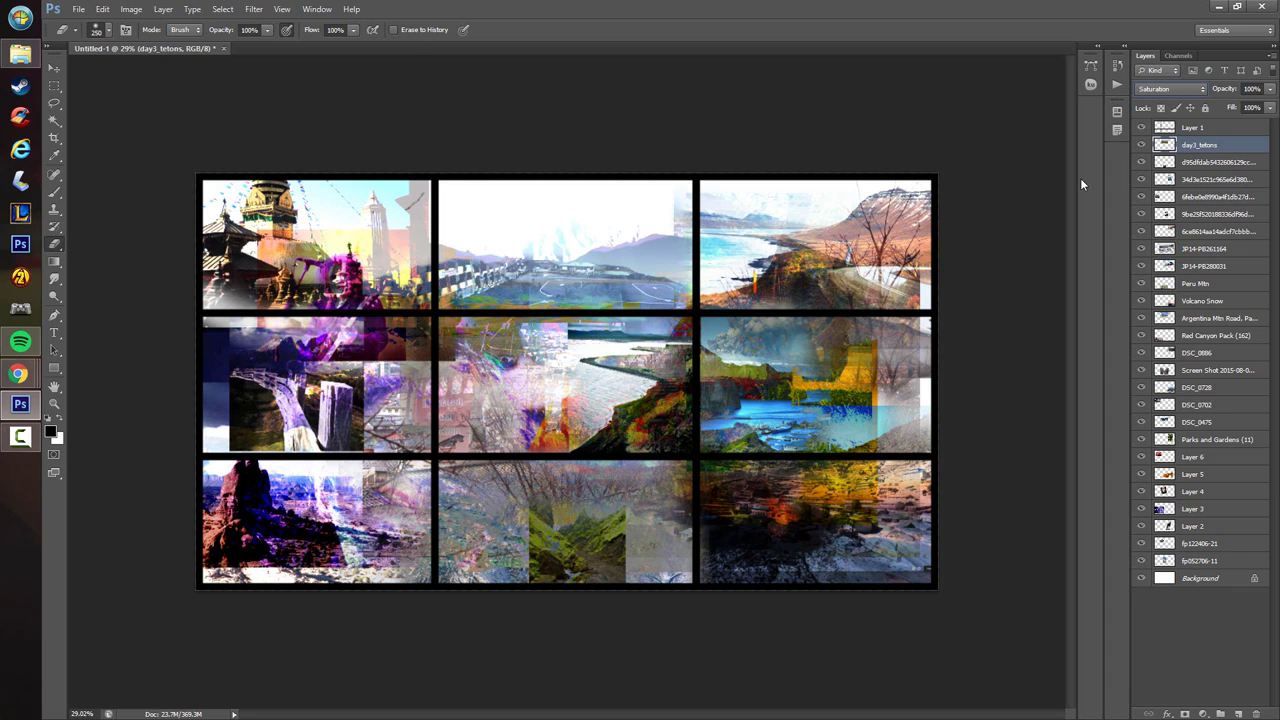
pyautogui.press('Up')
pyautogui.press('Up')
pyautogui.press('Up')
pyautogui.press('Up')
pyautogui.press('Up')
pyautogui.press('Up')
pyautogui.press('Up')
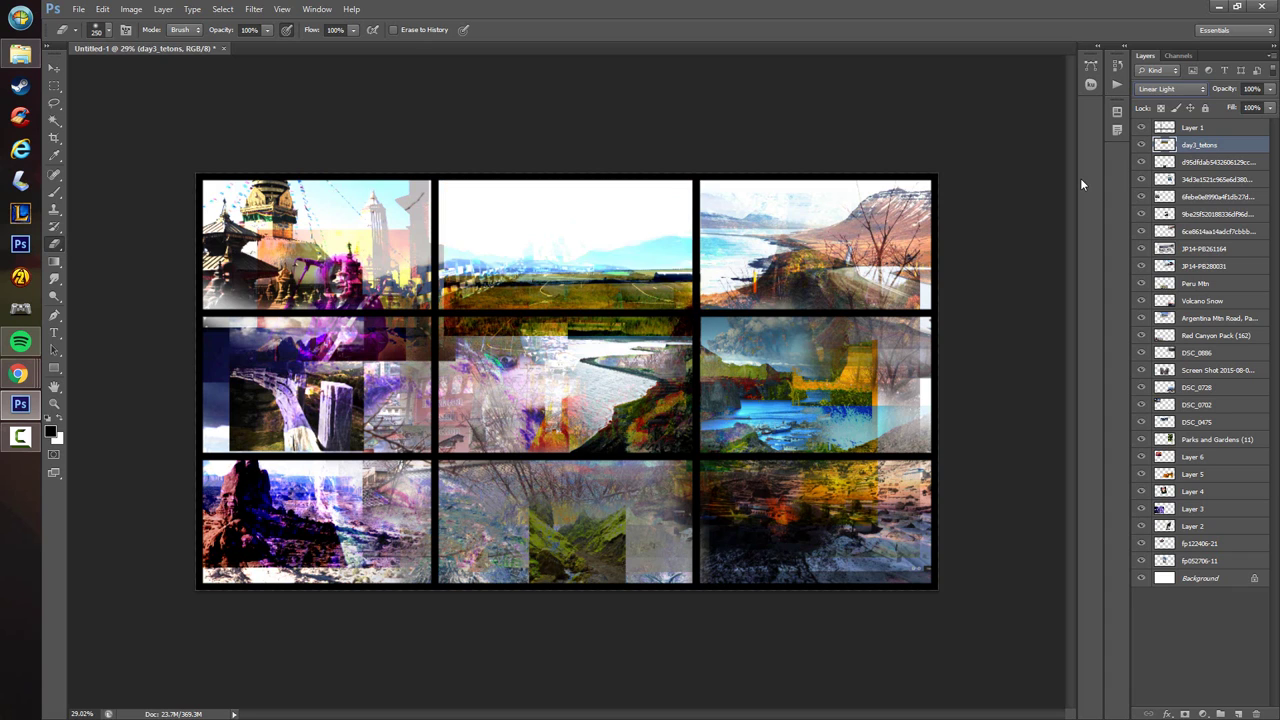
pyautogui.press('Up')
pyautogui.press('Up')
pyautogui.press('Up')
pyautogui.press('Up')
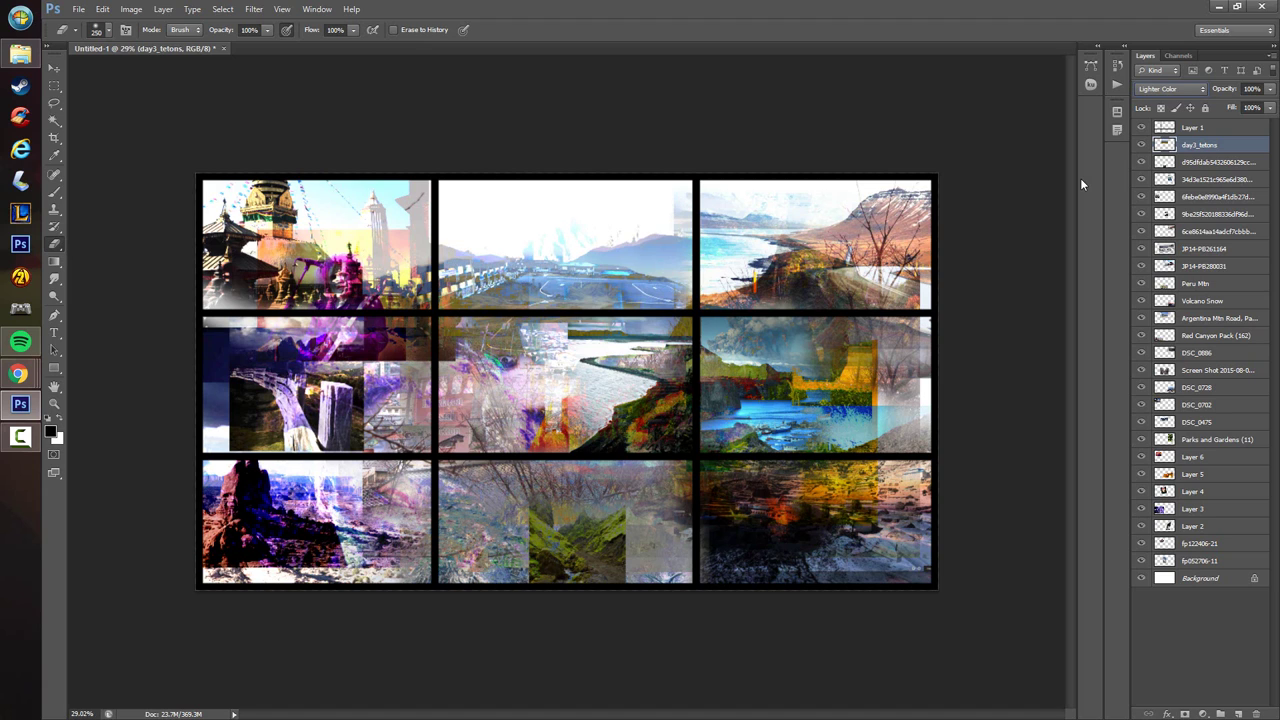
# - Compare further blend modes on the day3_tetons layer and set it to Darker Color
pyautogui.press('Up')
pyautogui.press('Up')
pyautogui.press('Up')
pyautogui.press('Down')
pyautogui.press('Up')
pyautogui.press('Up')
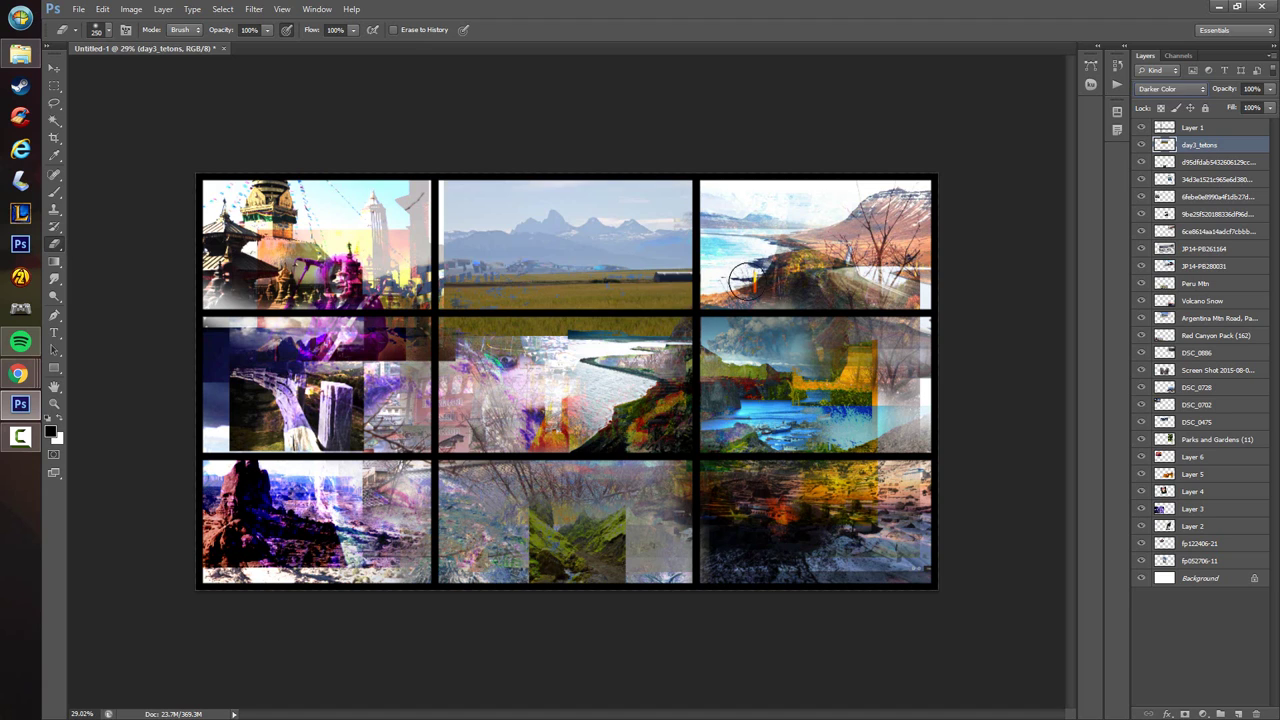
pyautogui.press('Down')
# - Erase the parts of the Tetons photo that spill outside the top centre panel and lower its layer opacity to 65%
pyautogui.moveTo(738, 332)
pyautogui.mouseDown()
pyautogui.moveTo(459, 352)
pyautogui.moveTo(447, 200)
pyautogui.moveTo(465, 345)
pyautogui.moveTo(537, 324)
pyautogui.moveTo(704, 207)
pyautogui.moveTo(684, 156)
pyautogui.mouseUp()
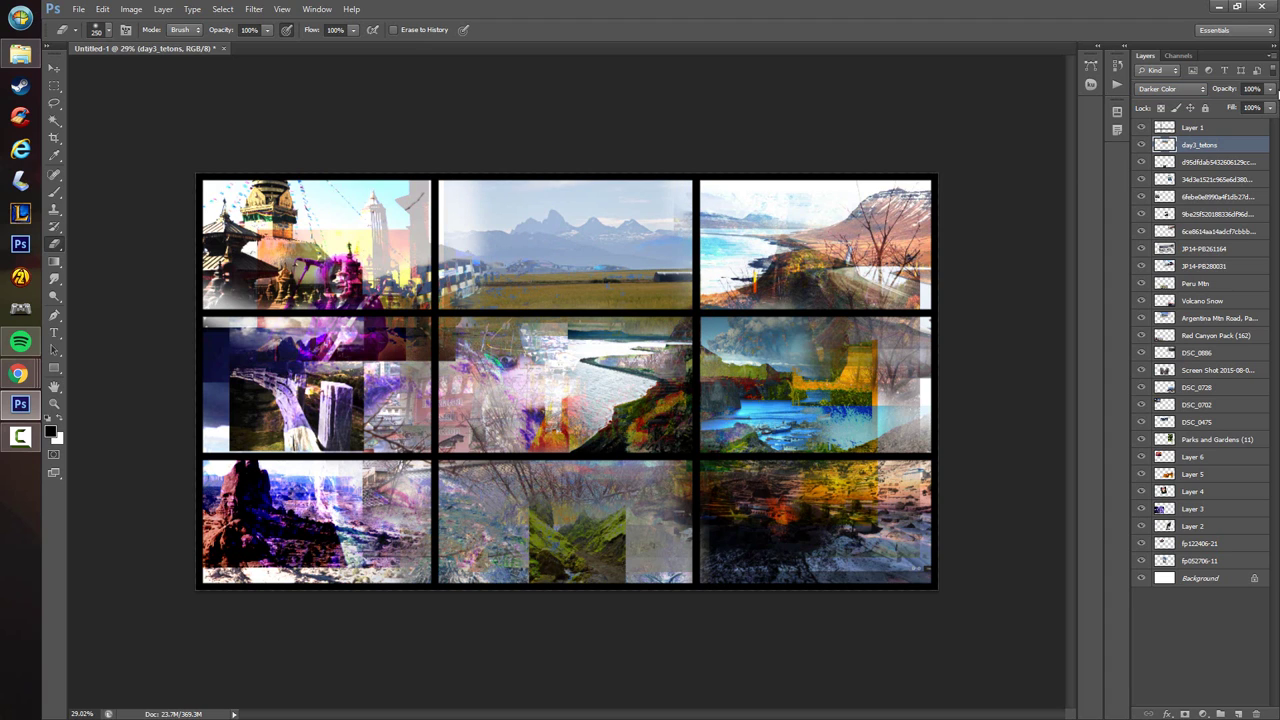
pyautogui.moveTo(1272, 91); pyautogui.dragTo(1244, 108)
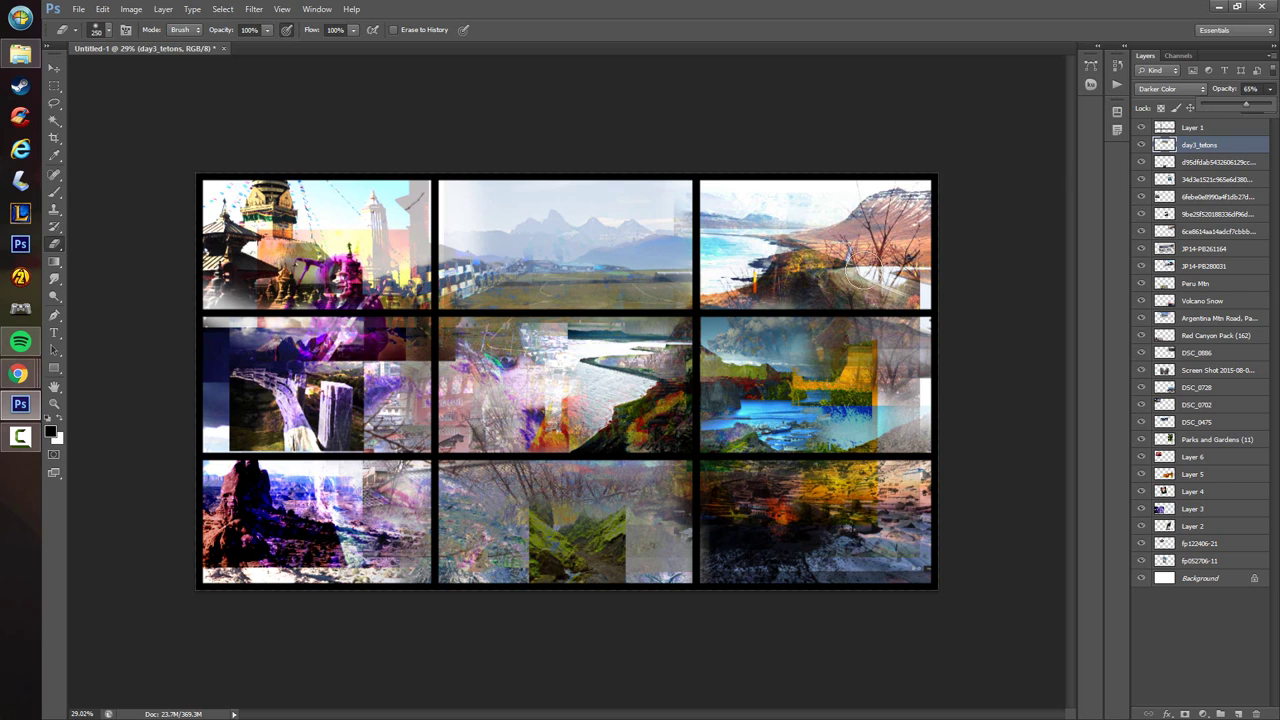
pyautogui.click(920, 251)
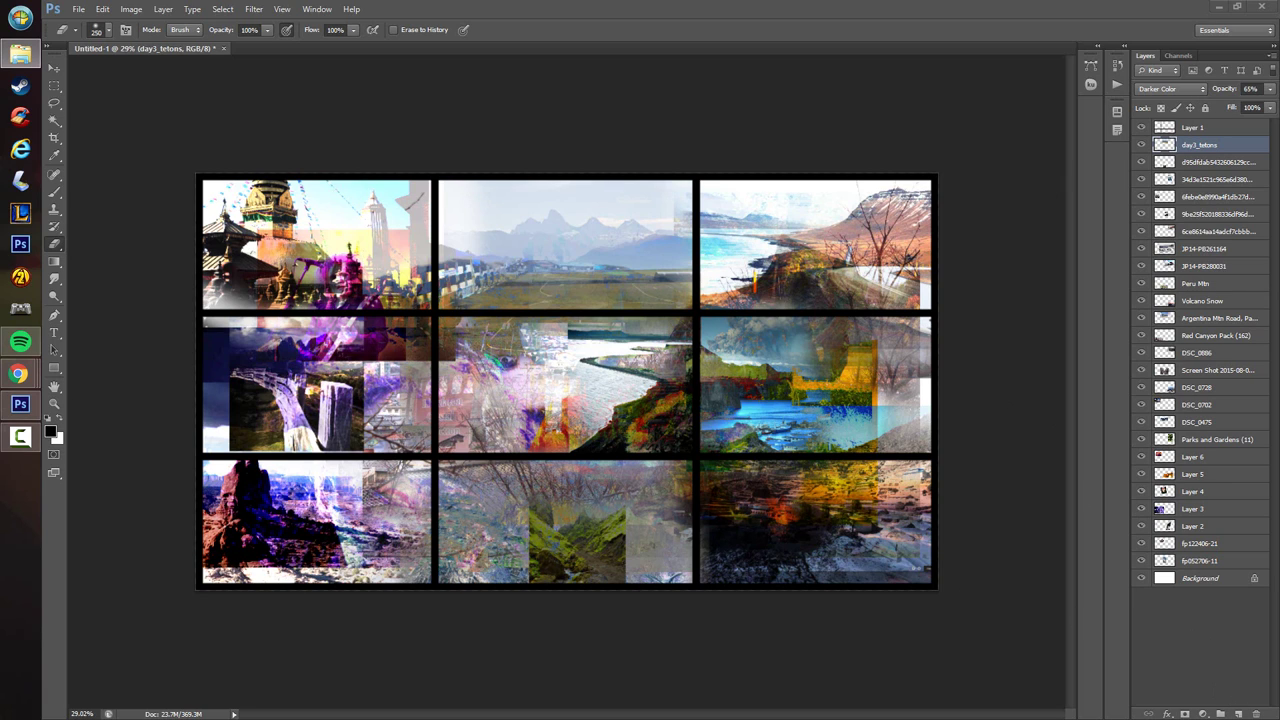
# - Place the rocky coast sunset photo, scaled up, over the middle right panel and commit it
pyautogui.moveTo(457, 489); pyautogui.dragTo(679, 484)
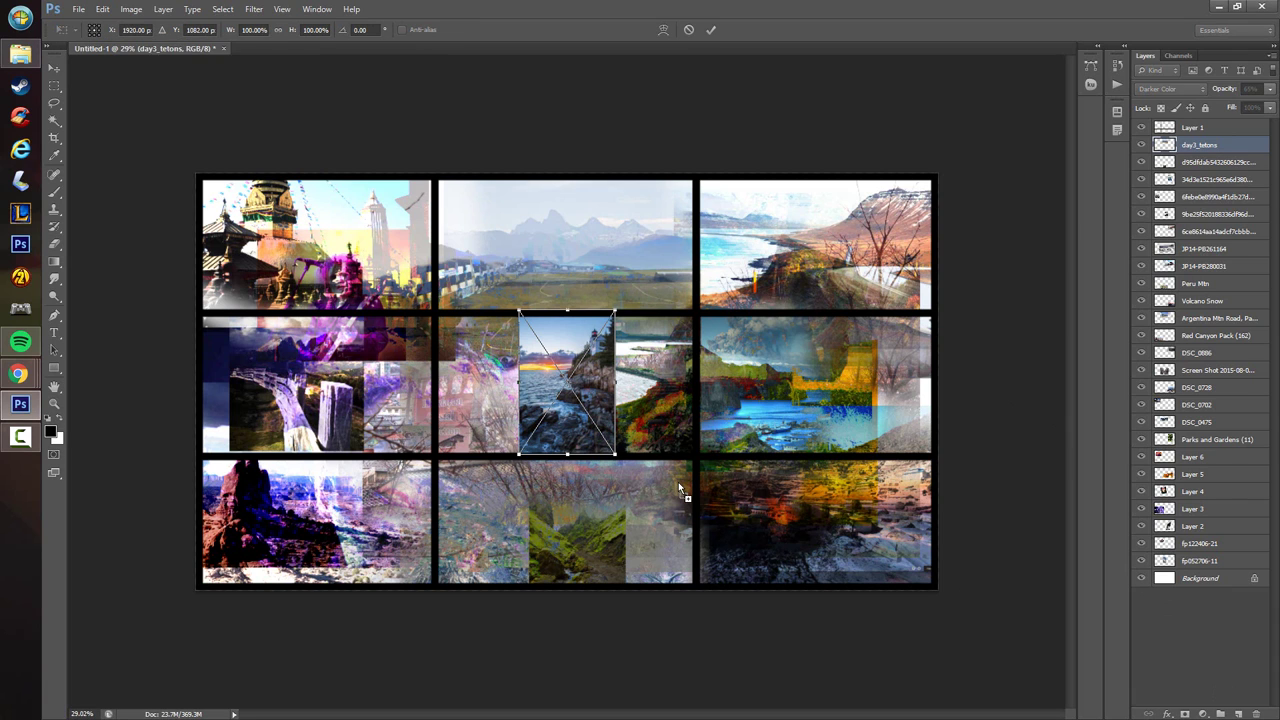
pyautogui.moveTo(617, 310); pyautogui.dragTo(656, 250)
pyautogui.moveTo(600, 335)
pyautogui.mouseDown()
pyautogui.moveTo(892, 345)
pyautogui.moveTo(890, 360)
pyautogui.moveTo(868, 363)
pyautogui.mouseUp()
pyautogui.press('Return')
# - Compare darkening, lightening and contrast blend modes on the coast sunset layer and settle on Hard Light
pyautogui.click(1158, 89)
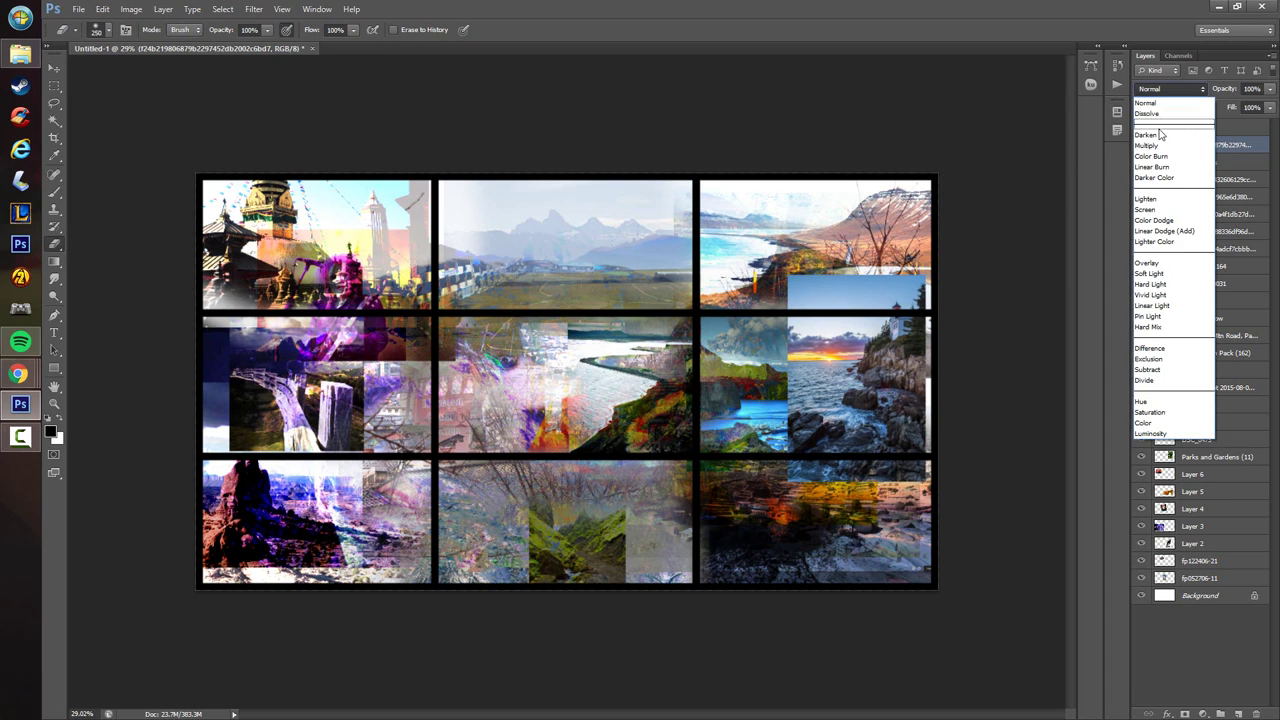
pyautogui.click(1161, 134)
pyautogui.press('Down')
pyautogui.press('Down')
pyautogui.press('Down')
pyautogui.press('Down')
pyautogui.press('Down')
pyautogui.press('Down')
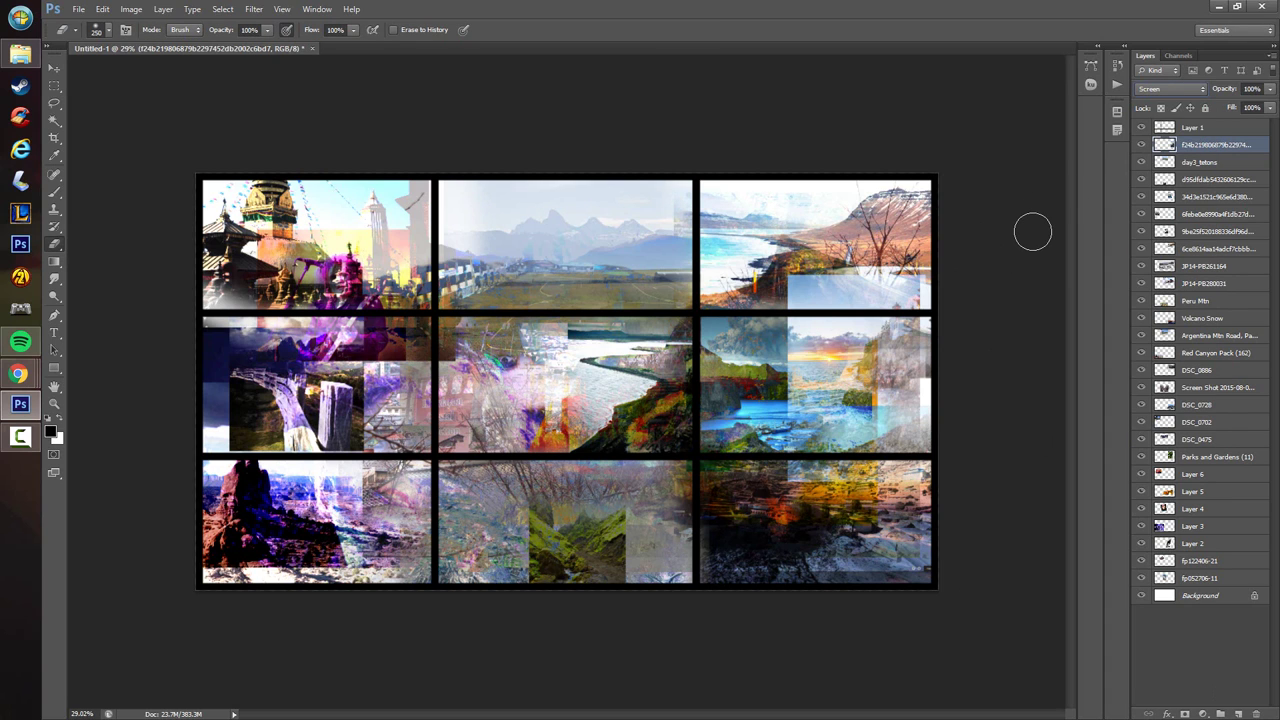
pyautogui.press('Down')
pyautogui.press('Down')
pyautogui.press('Down')
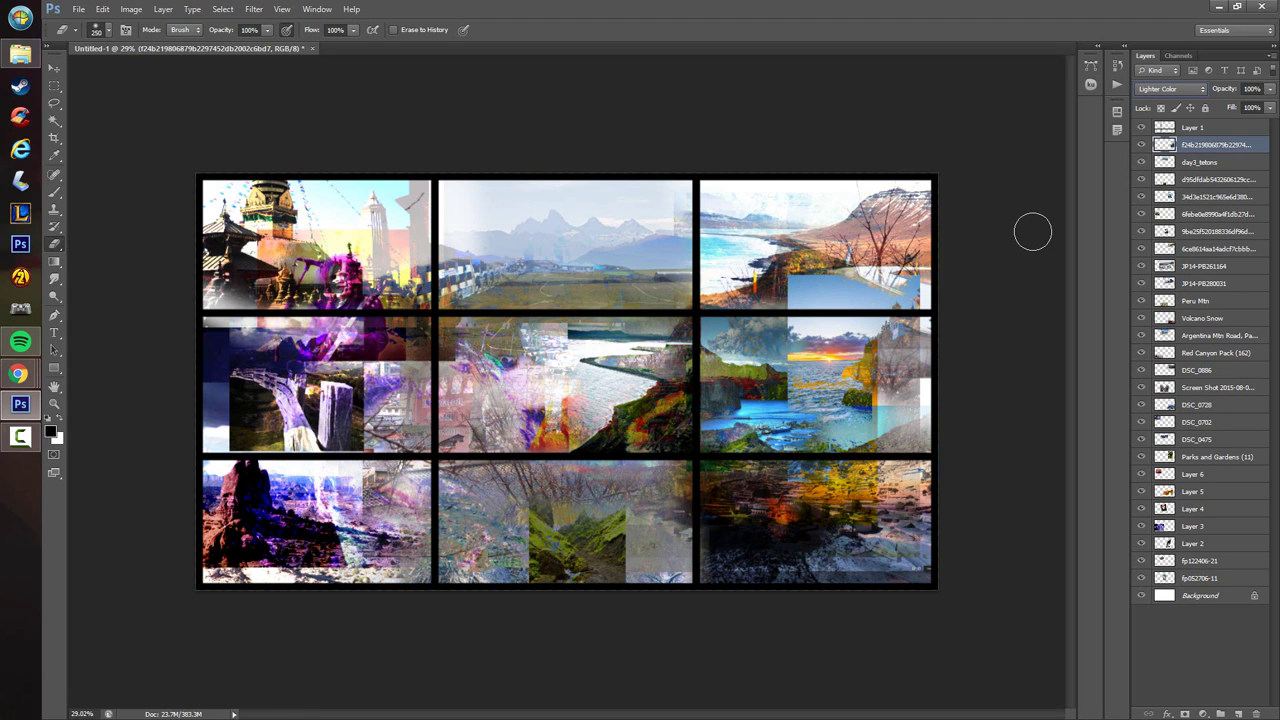
pyautogui.press('Down')
pyautogui.press('Down')
pyautogui.press('Down')
pyautogui.press('Down')
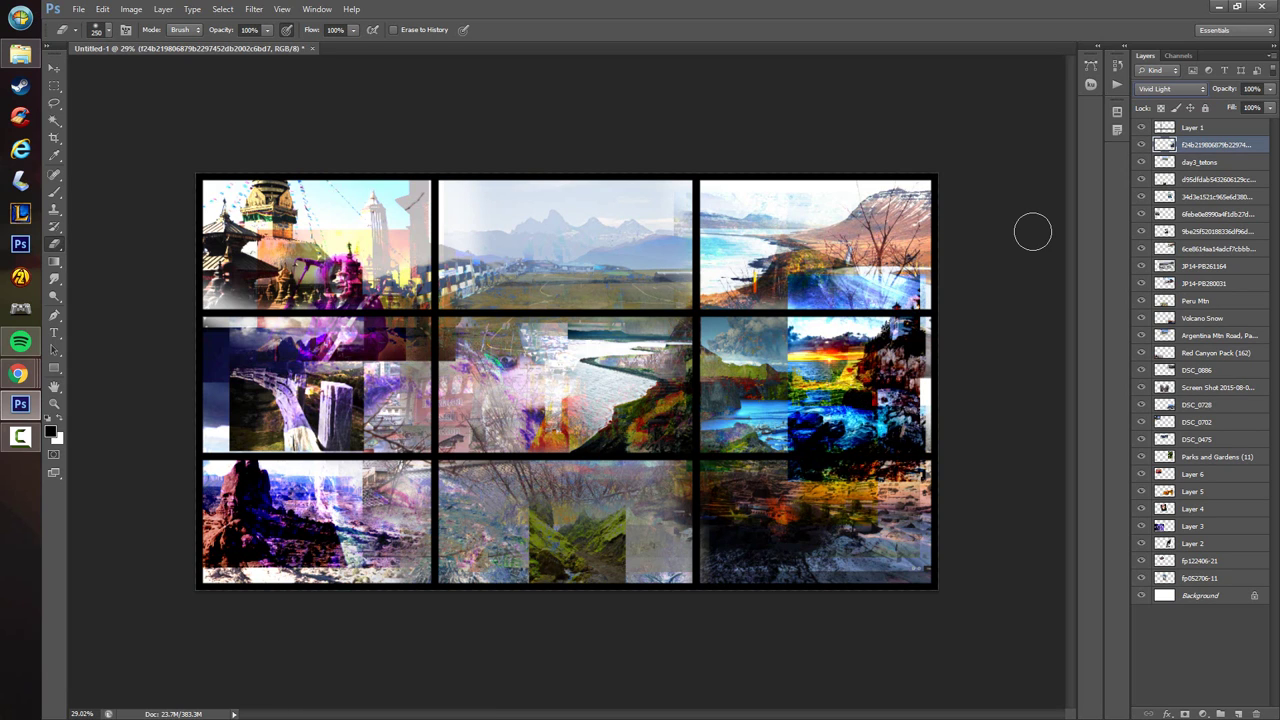
pyautogui.press('Down')
pyautogui.press('Down')
pyautogui.press('Down')
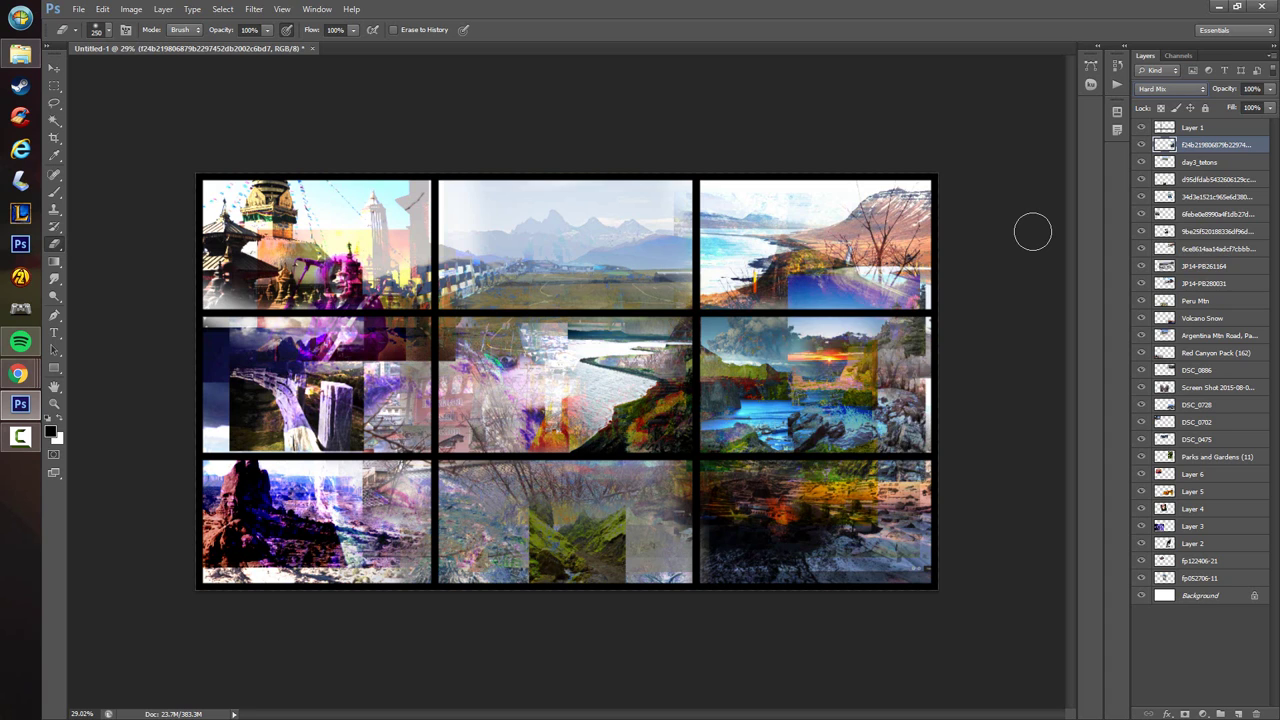
pyautogui.press('Up')
pyautogui.press('Up')
pyautogui.press('Up')
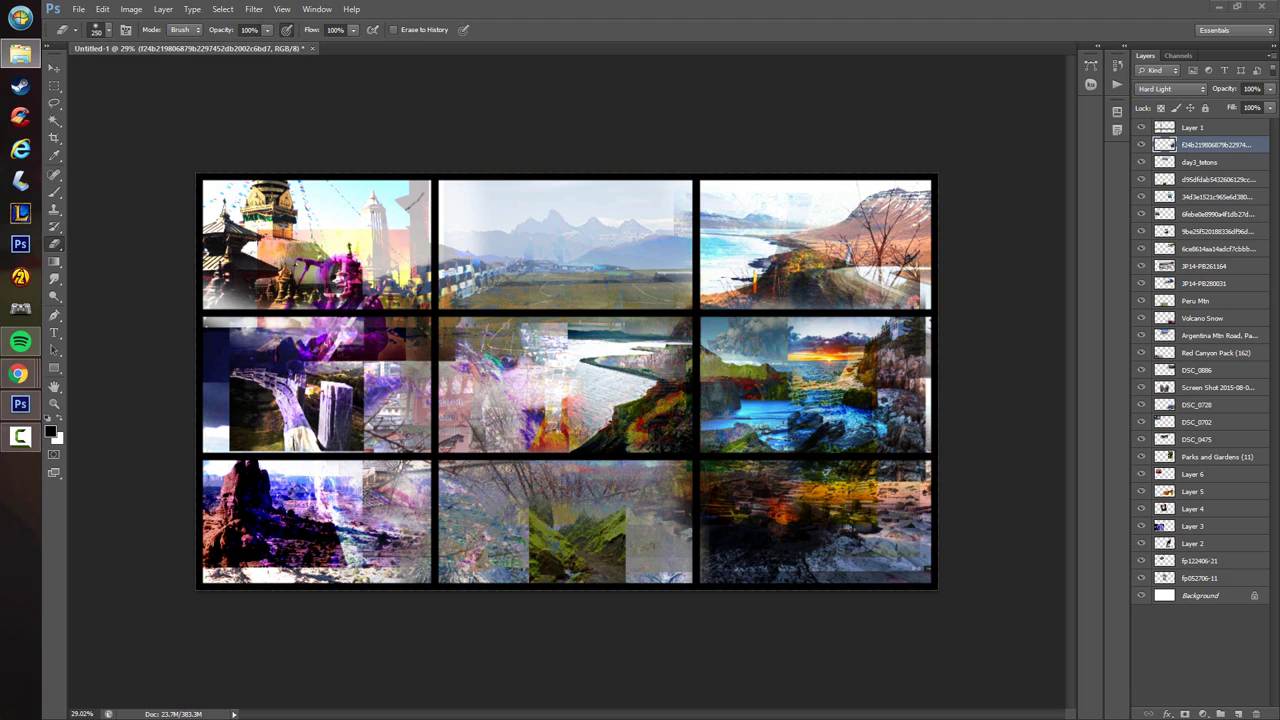
# - Place the fp060108-01 photo of the abandoned car over the bottom centre panel, commit it and rasterize it for erasing
pyautogui.moveTo(0, 450); pyautogui.dragTo(690, 478)
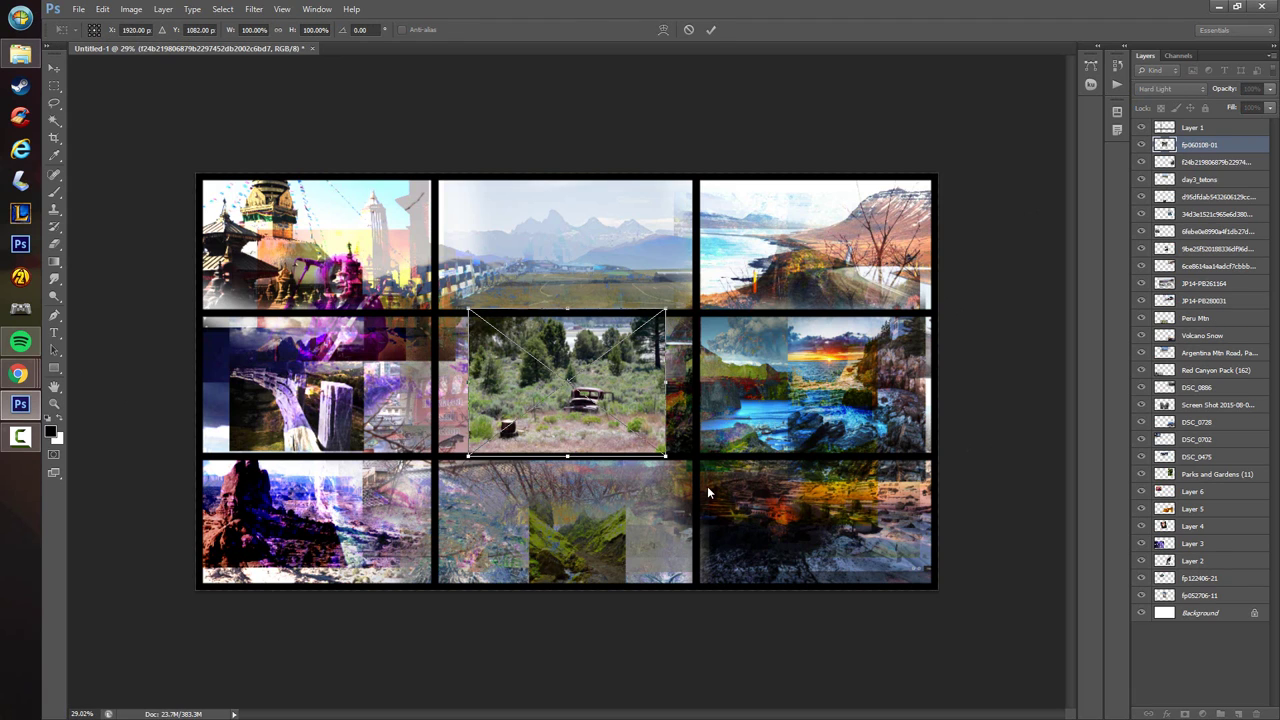
pyautogui.moveTo(627, 378); pyautogui.dragTo(599, 521)
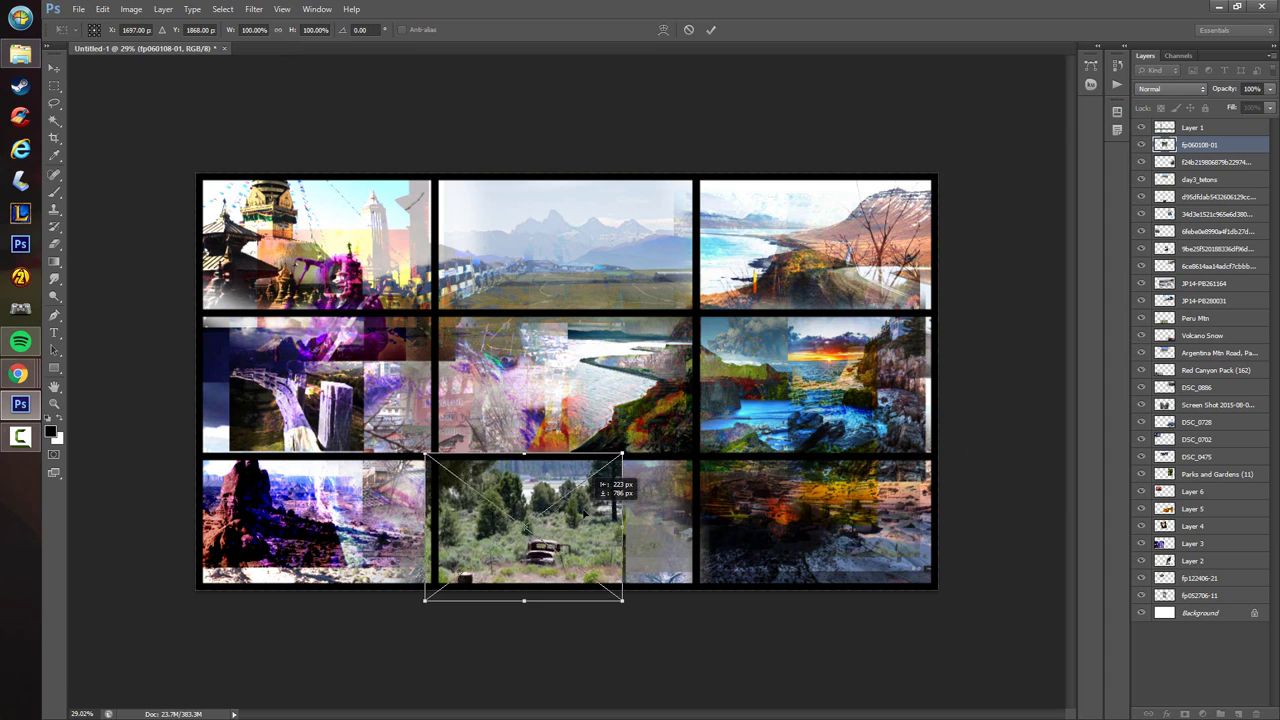
pyautogui.press('Return')
pyautogui.press('e')
pyautogui.click(991, 218)
pyautogui.press('Escape')
# - Try out blend modes on the fp060108-01 layer, set it to Overlay and erase the photo's right part
pyautogui.click(1146, 89)
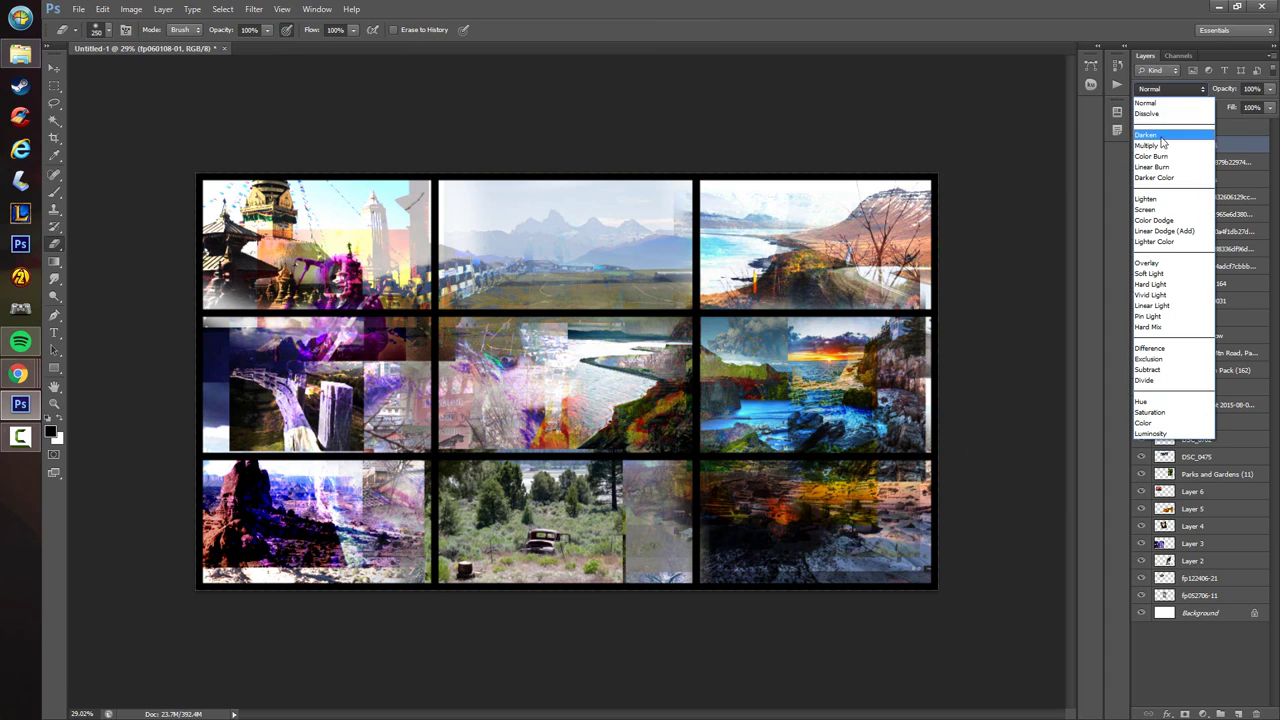
pyautogui.click(1155, 159)
pyautogui.press('Down')
pyautogui.press('Down')
pyautogui.press('Down')
pyautogui.press('Down')
pyautogui.press('Down')
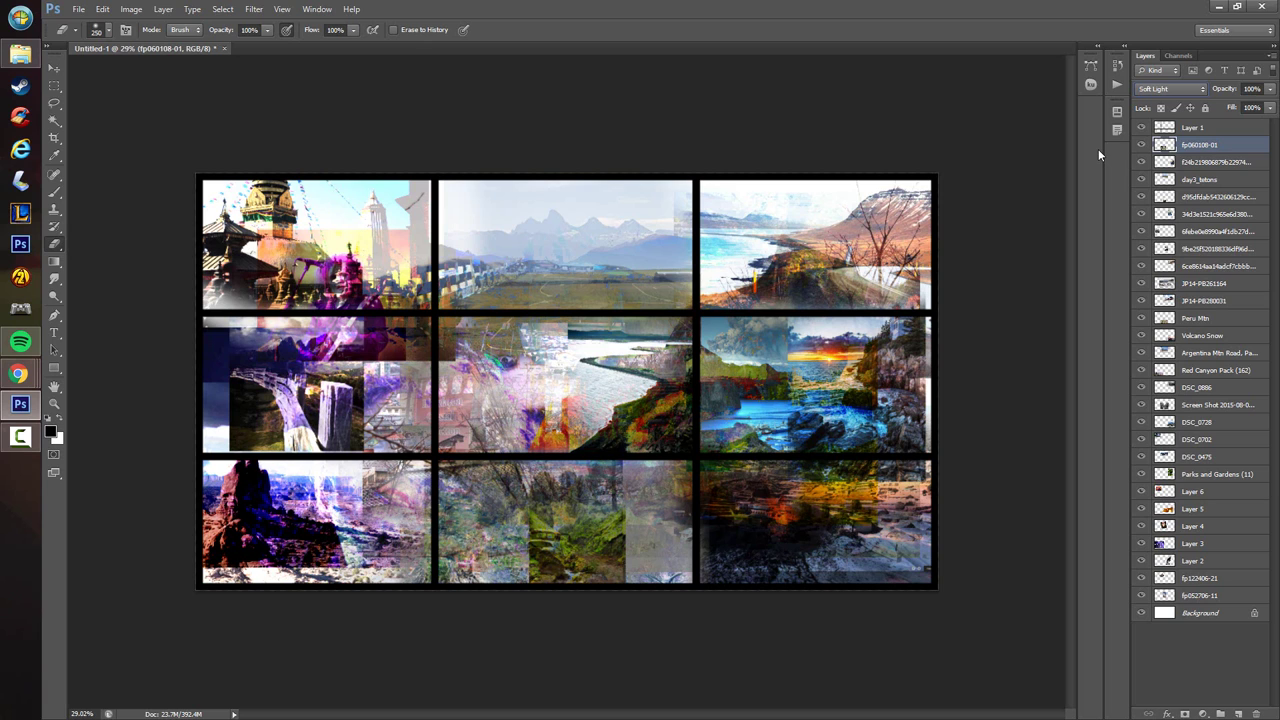
pyautogui.press('Down')
pyautogui.moveTo(534, 484)
pyautogui.mouseDown()
pyautogui.moveTo(545, 613)
pyautogui.moveTo(545, 482)
pyautogui.moveTo(613, 523)
pyautogui.moveTo(612, 480)
pyautogui.moveTo(571, 519)
pyautogui.moveTo(545, 617)
pyautogui.moveTo(627, 529)
pyautogui.moveTo(581, 573)
pyautogui.moveTo(533, 474)
pyautogui.moveTo(497, 435)
pyautogui.moveTo(438, 450)
pyautogui.moveTo(461, 682)
pyautogui.mouseUp()
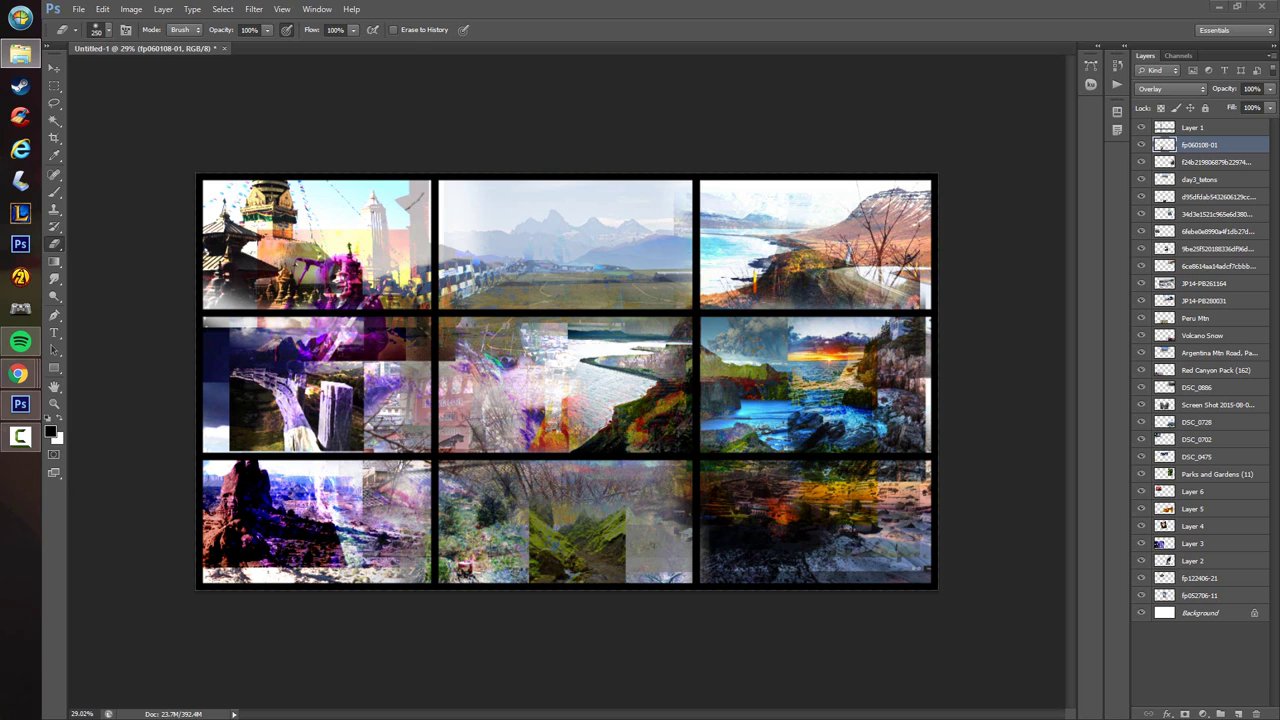
# - Place the IMG_7408_09_10_tonemapped photo, scaled down to 22.70%, over the bottom centre panel and commit it
pyautogui.moveTo(133, 480); pyautogui.dragTo(651, 528)
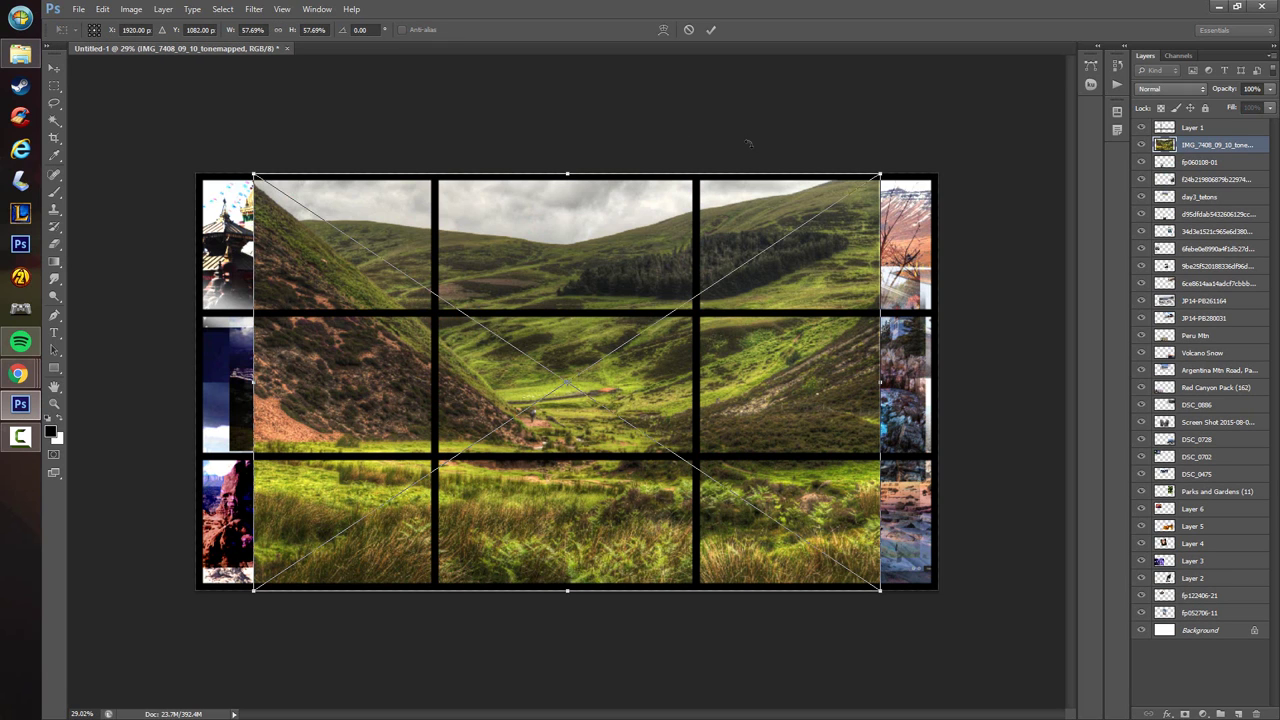
pyautogui.moveTo(890, 171)
pyautogui.mouseDown()
pyautogui.moveTo(744, 324)
pyautogui.moveTo(614, 410)
pyautogui.moveTo(532, 508)
pyautogui.moveTo(409, 411)
pyautogui.moveTo(630, 485)
pyautogui.moveTo(666, 527)
pyautogui.moveTo(658, 536)
pyautogui.mouseUp()
pyautogui.press('Return')
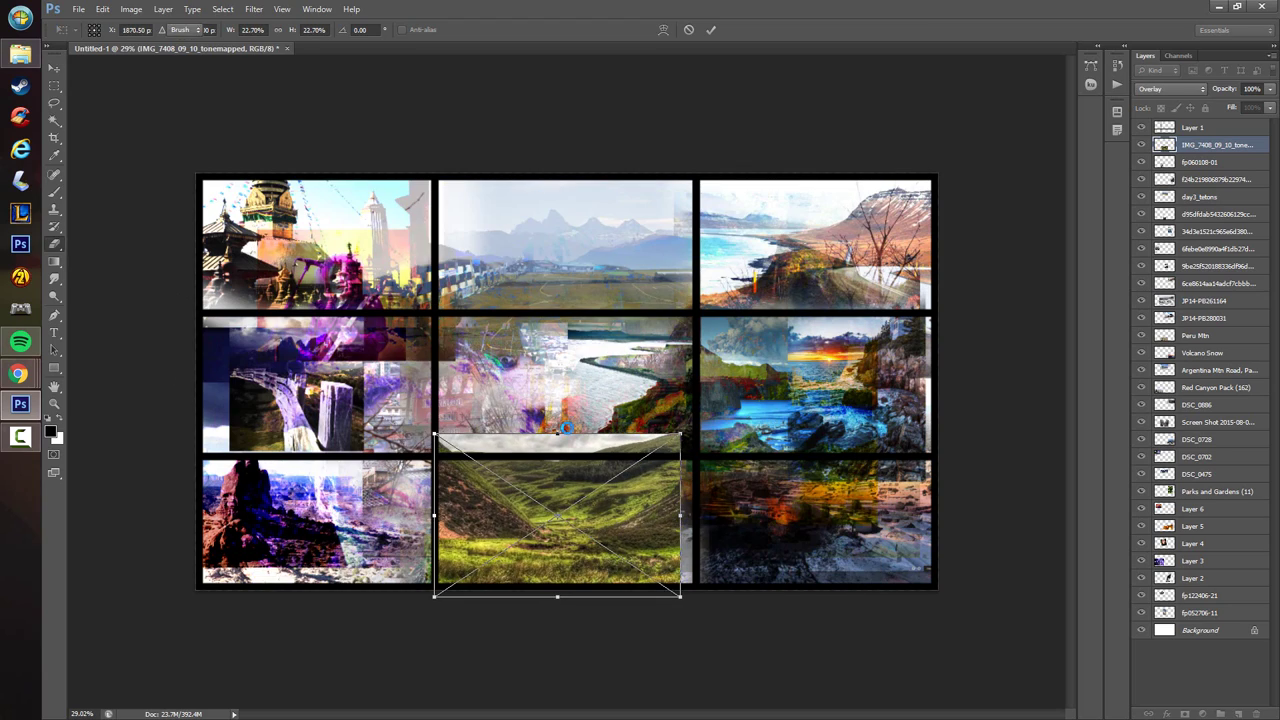
# - Set the green hills layer to the Lighten blend mode and erase its strip overlapping the centre panel
pyautogui.click(1152, 89)
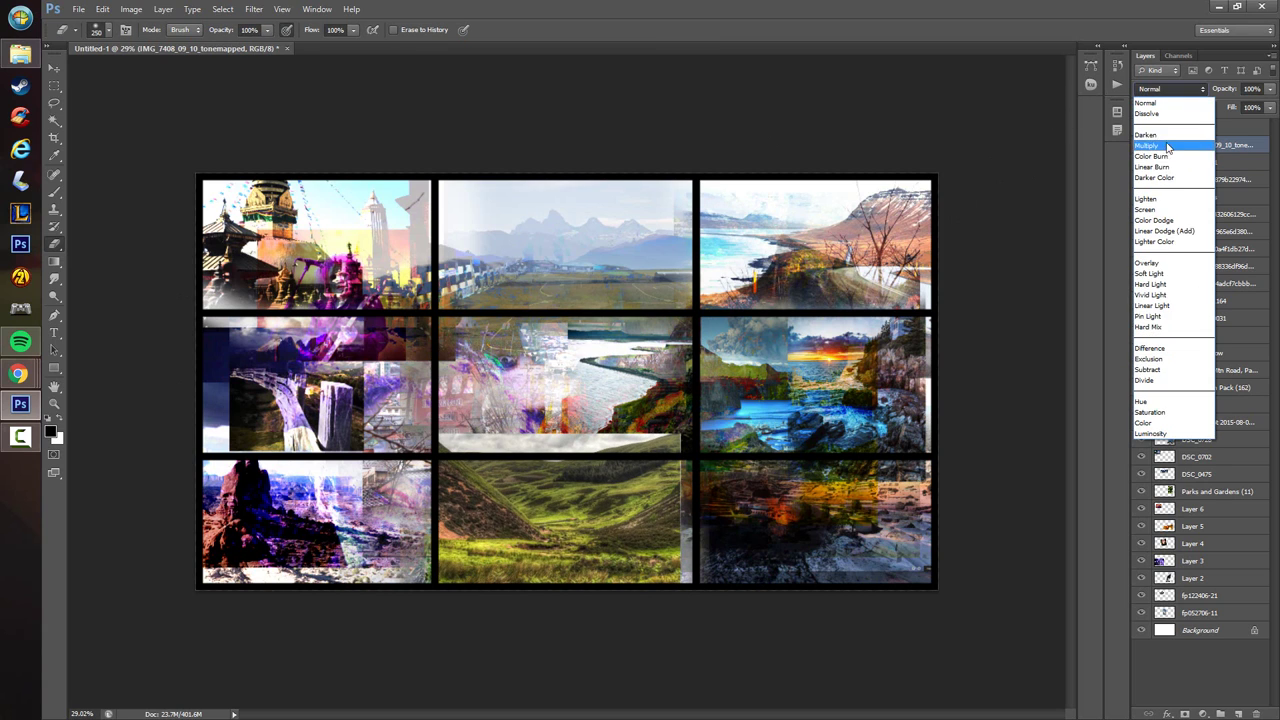
pyautogui.click(1165, 155)
pyautogui.press('Down')
pyautogui.press('Down')
pyautogui.press('Down')
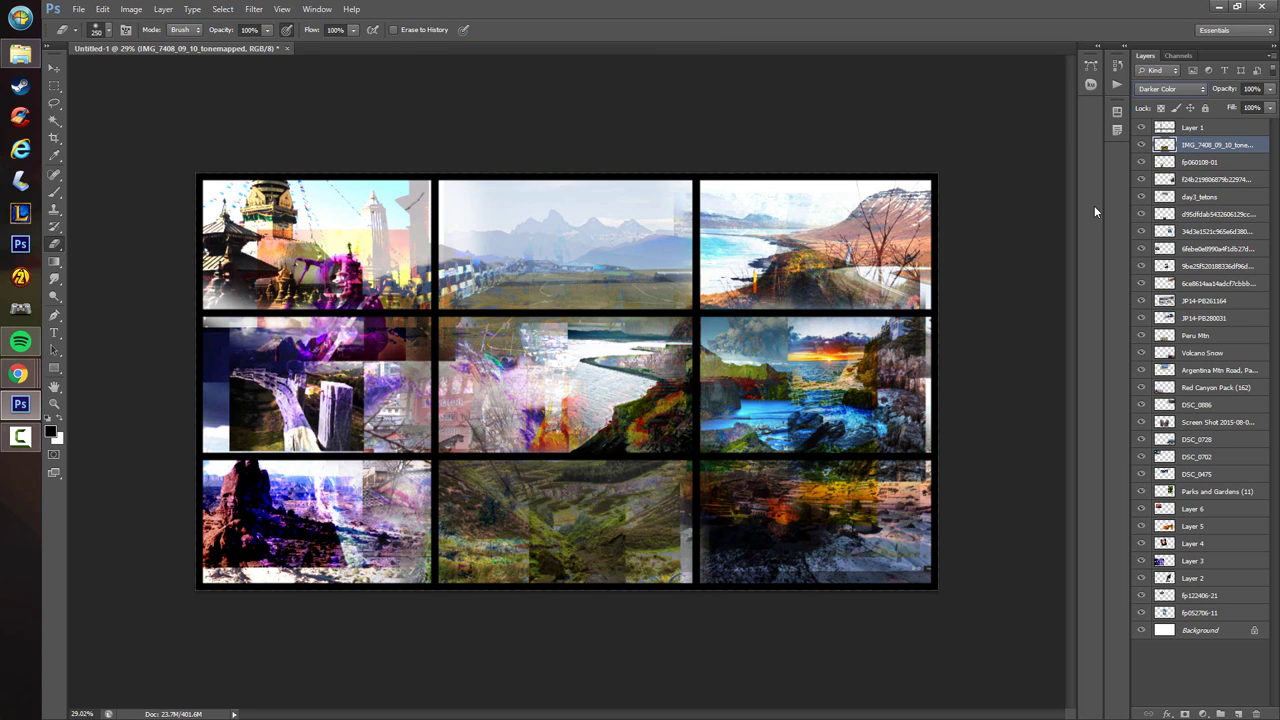
pyautogui.press('Up')
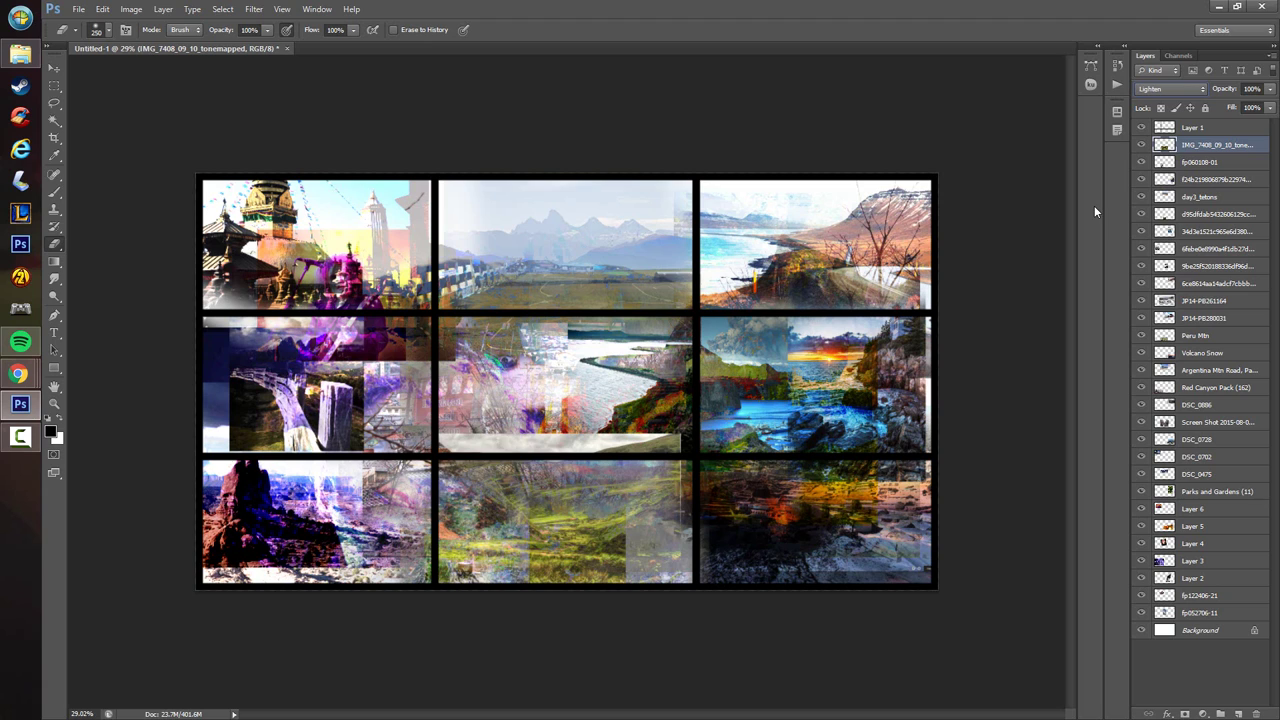
pyautogui.moveTo(432, 428)
pyautogui.mouseDown()
pyautogui.moveTo(642, 400)
pyautogui.moveTo(630, 433)
pyautogui.moveTo(660, 422)
pyautogui.mouseUp()
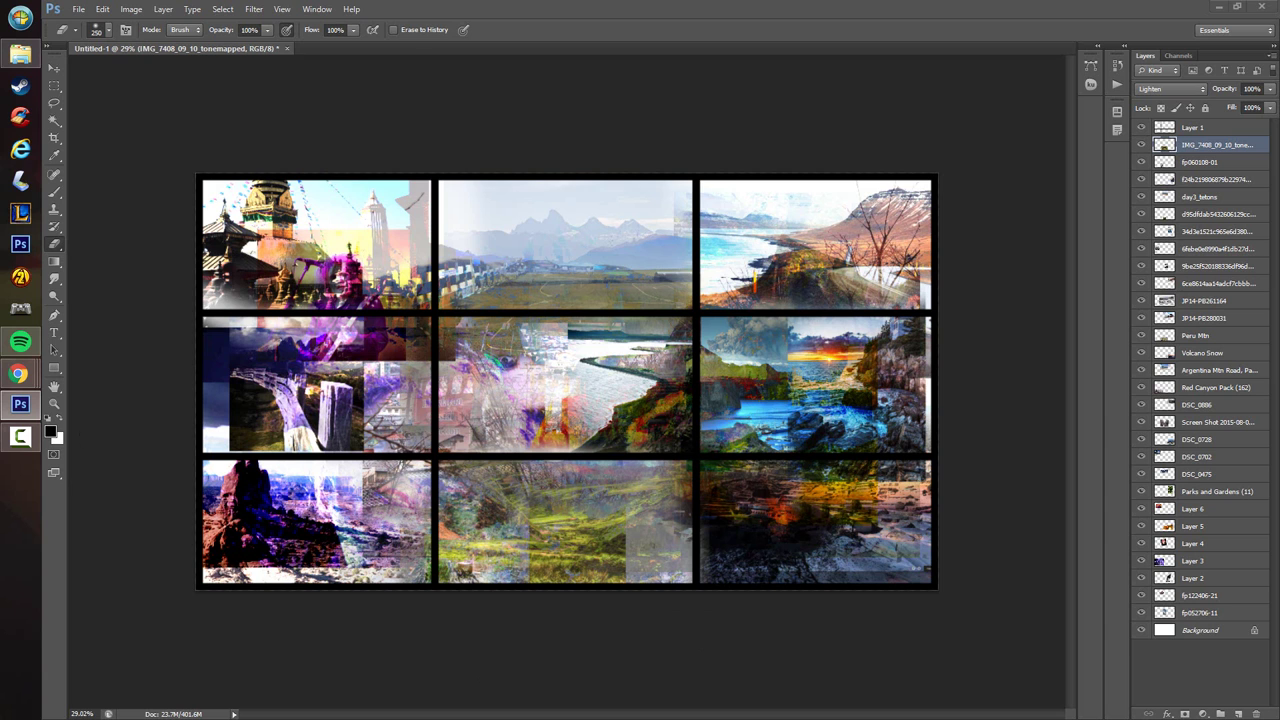
# - Place the IMG_1983 photo, scaled down, over the bottom right panel, commit it and rasterize the layer
pyautogui.moveTo(1279, 511); pyautogui.dragTo(640, 515)
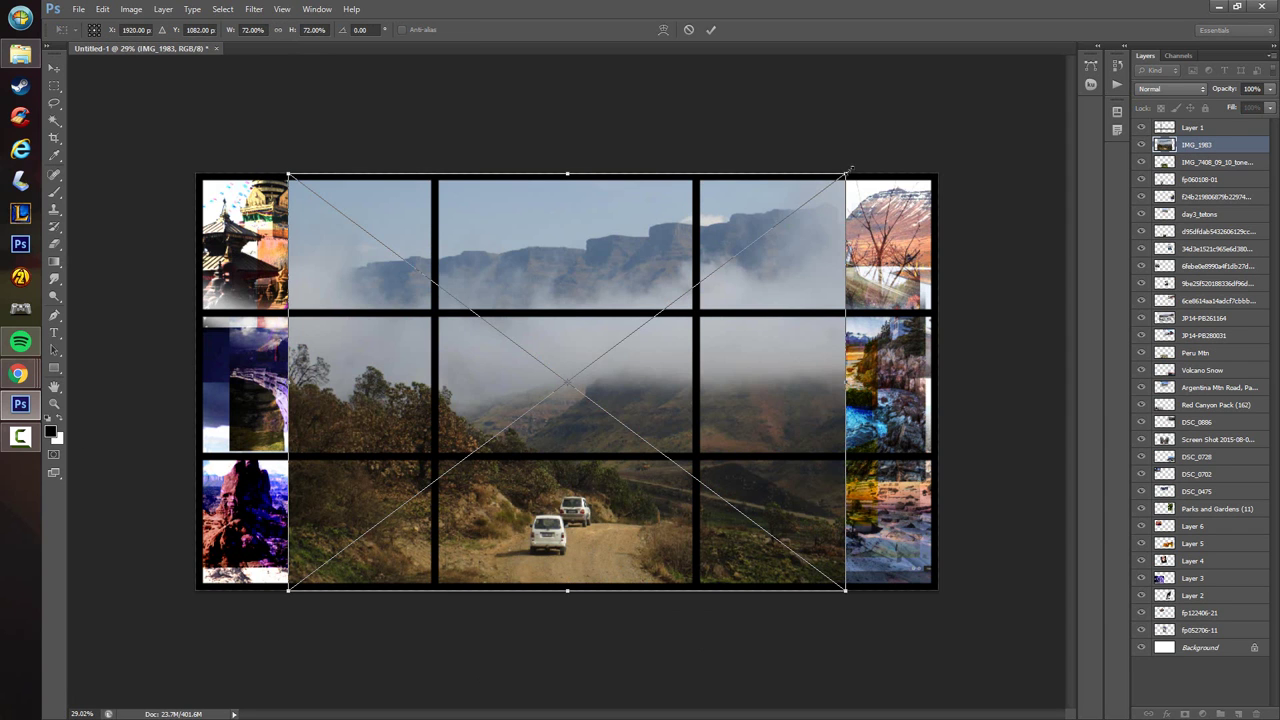
pyautogui.moveTo(848, 170); pyautogui.dragTo(514, 414)
pyautogui.moveTo(499, 507)
pyautogui.mouseDown()
pyautogui.moveTo(692, 487)
pyautogui.moveTo(615, 525)
pyautogui.moveTo(552, 580)
pyautogui.moveTo(848, 490)
pyautogui.moveTo(909, 505)
pyautogui.mouseUp()
pyautogui.press('Return')
pyautogui.click(1031, 287)
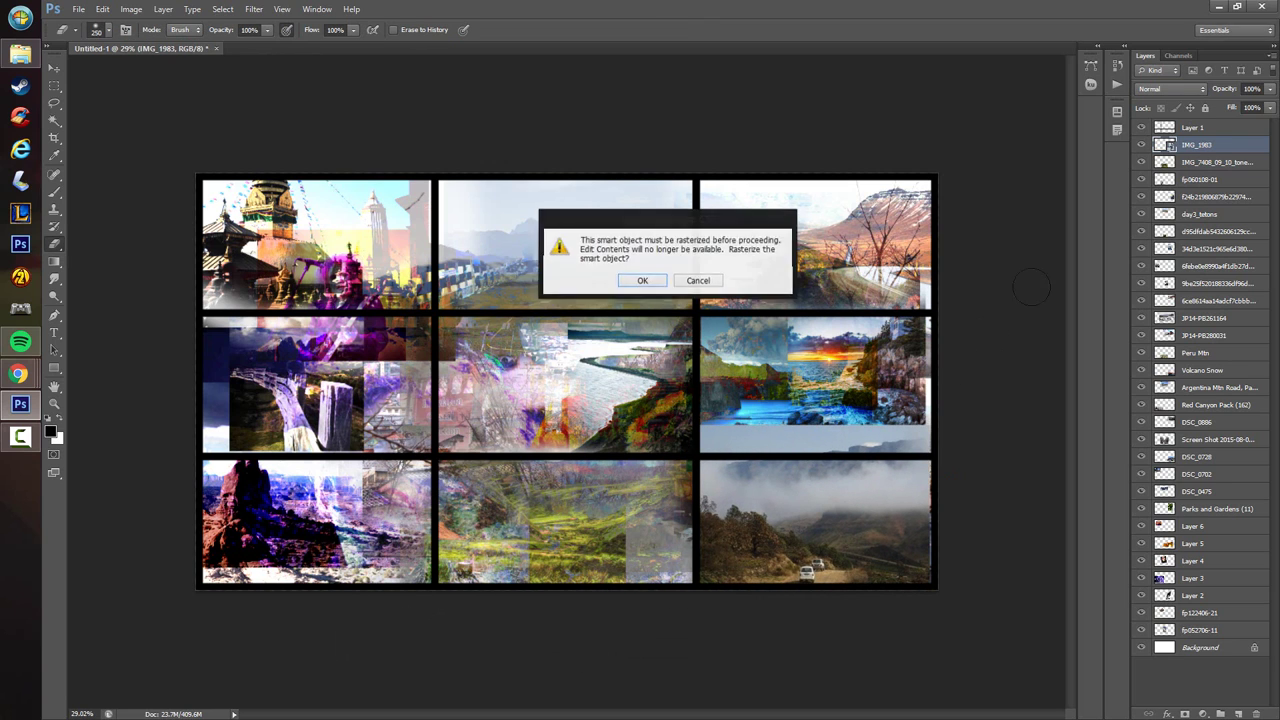
pyautogui.press('Return')
# - Compare blend modes on the IMG_1983 layer, settle on Screen and erase its strip overlapping the middle right panel
pyautogui.click(1170, 88)
pyautogui.click(1160, 134)
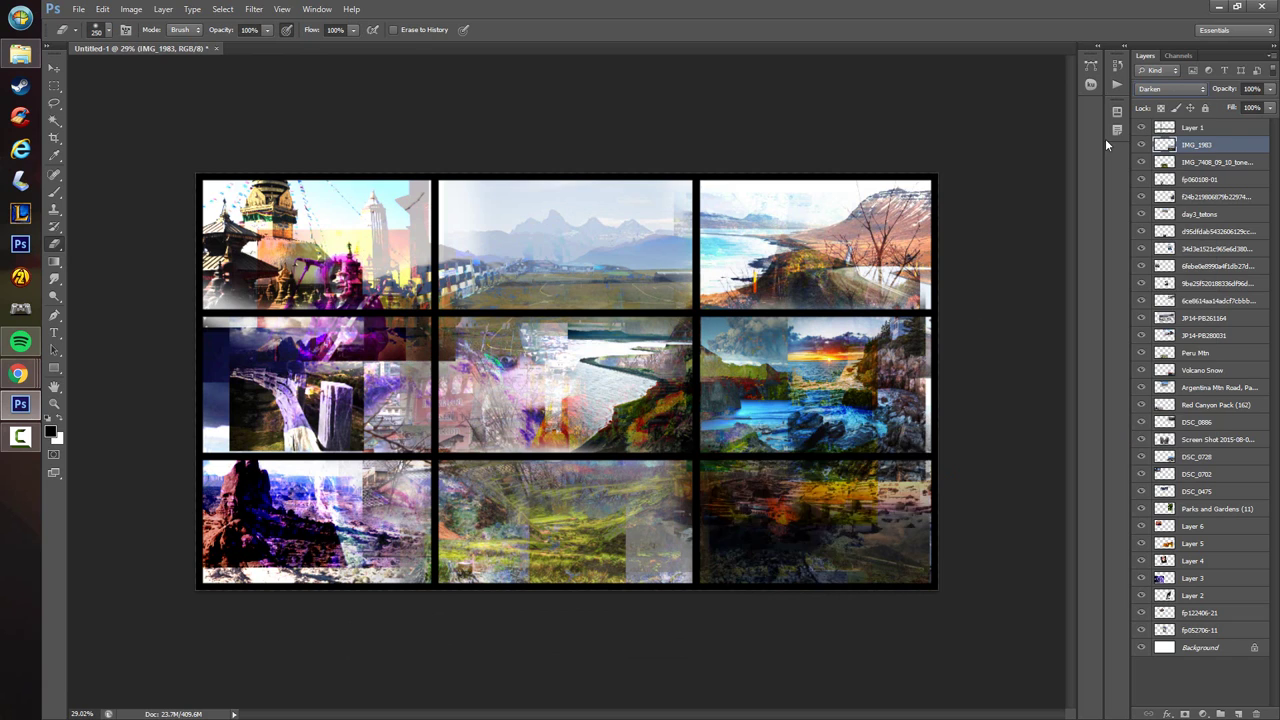
pyautogui.press('Down')
pyautogui.press('Down')
pyautogui.press('Down')
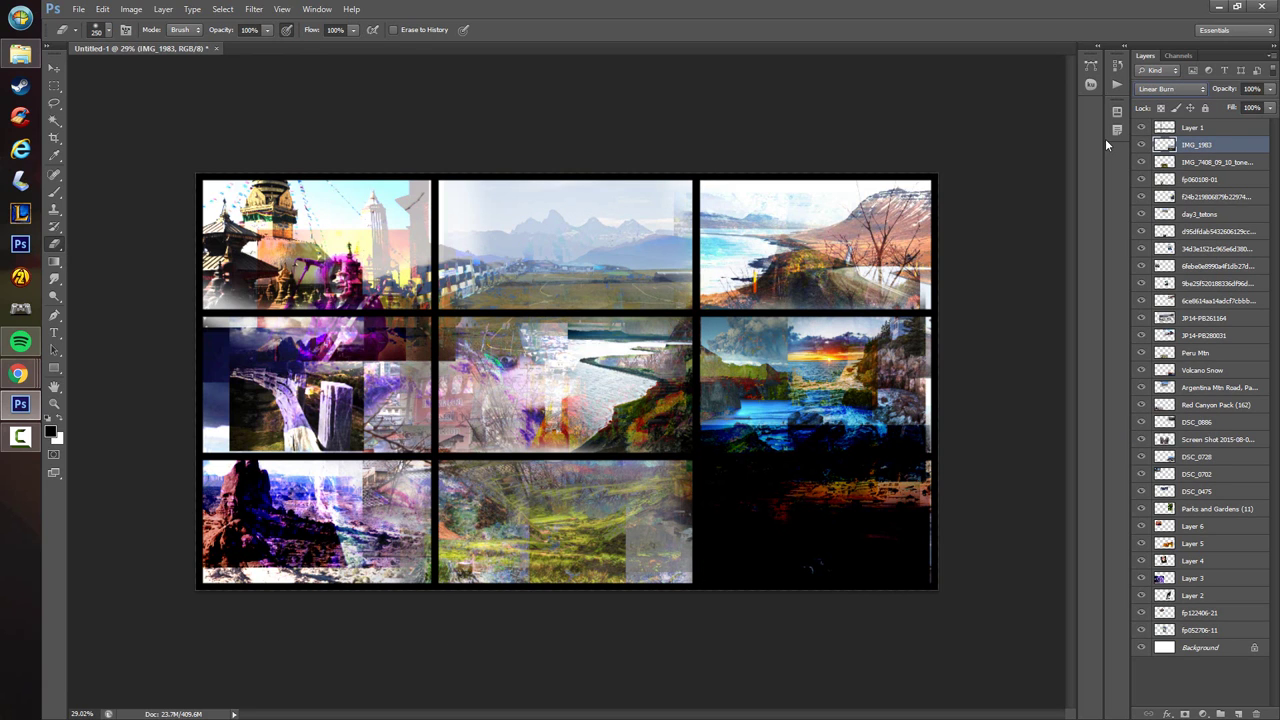
pyautogui.press('Down')
pyautogui.press('Down')
pyautogui.press('Down')
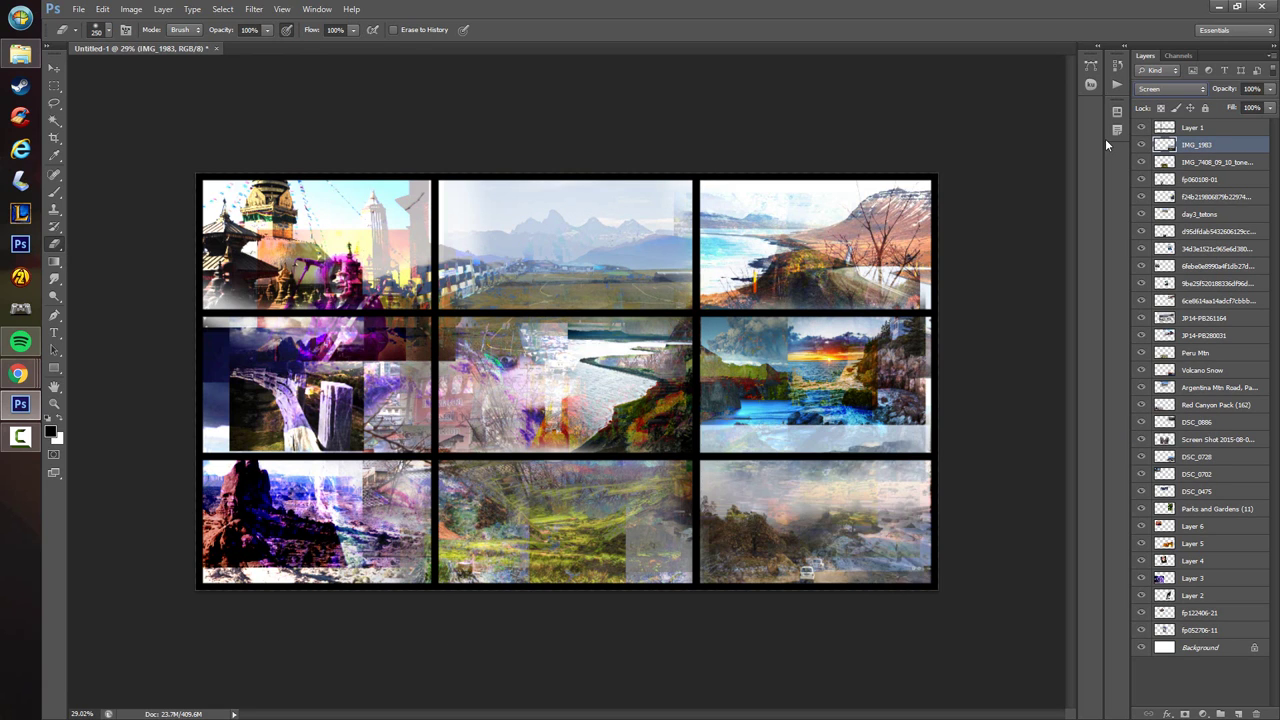
pyautogui.press('Up')
pyautogui.press('Down')
pyautogui.press('Down')
pyautogui.press('Up')
pyautogui.moveTo(808, 421)
pyautogui.mouseDown()
pyautogui.moveTo(918, 418)
pyautogui.moveTo(937, 471)
pyautogui.mouseUp()
pyautogui.moveTo(822, 466); pyautogui.dragTo(786, 474)
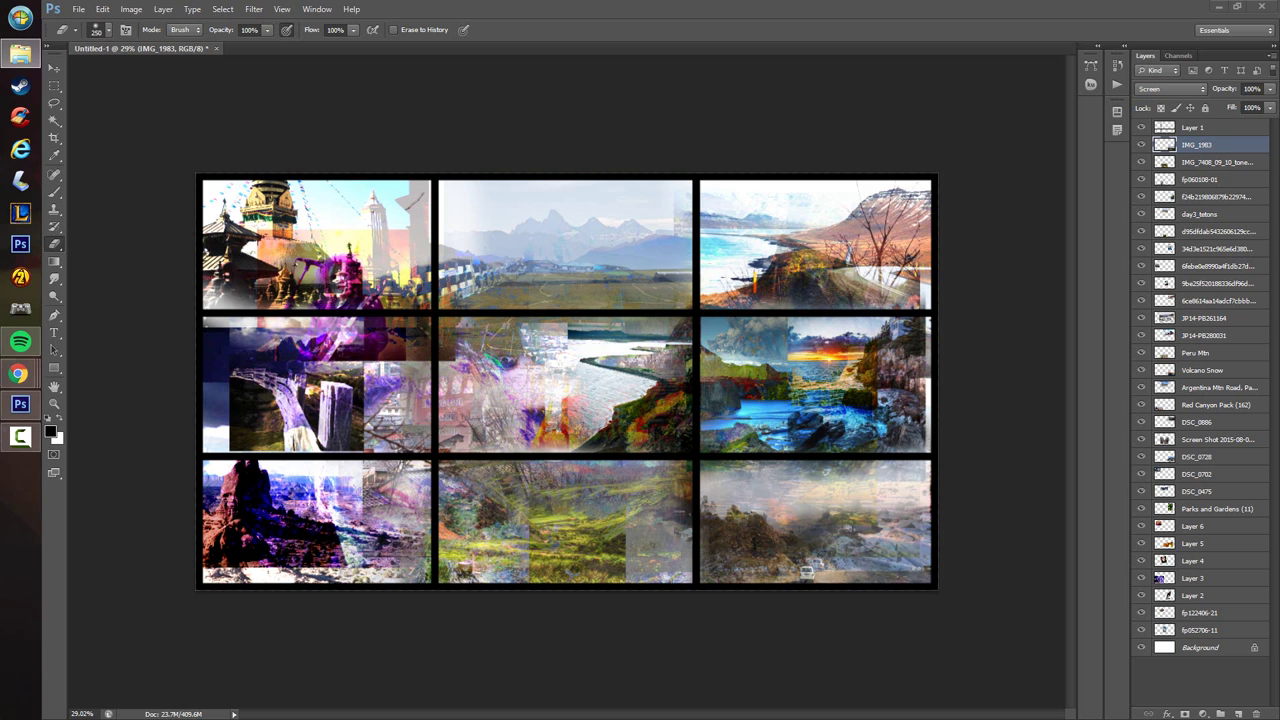
# - Place the Straw bales on Mendip-047 photo, scaled down to 32.16%, over the middle left panel, commit it and rasterize it
pyautogui.moveTo(0, 455); pyautogui.dragTo(675, 446)
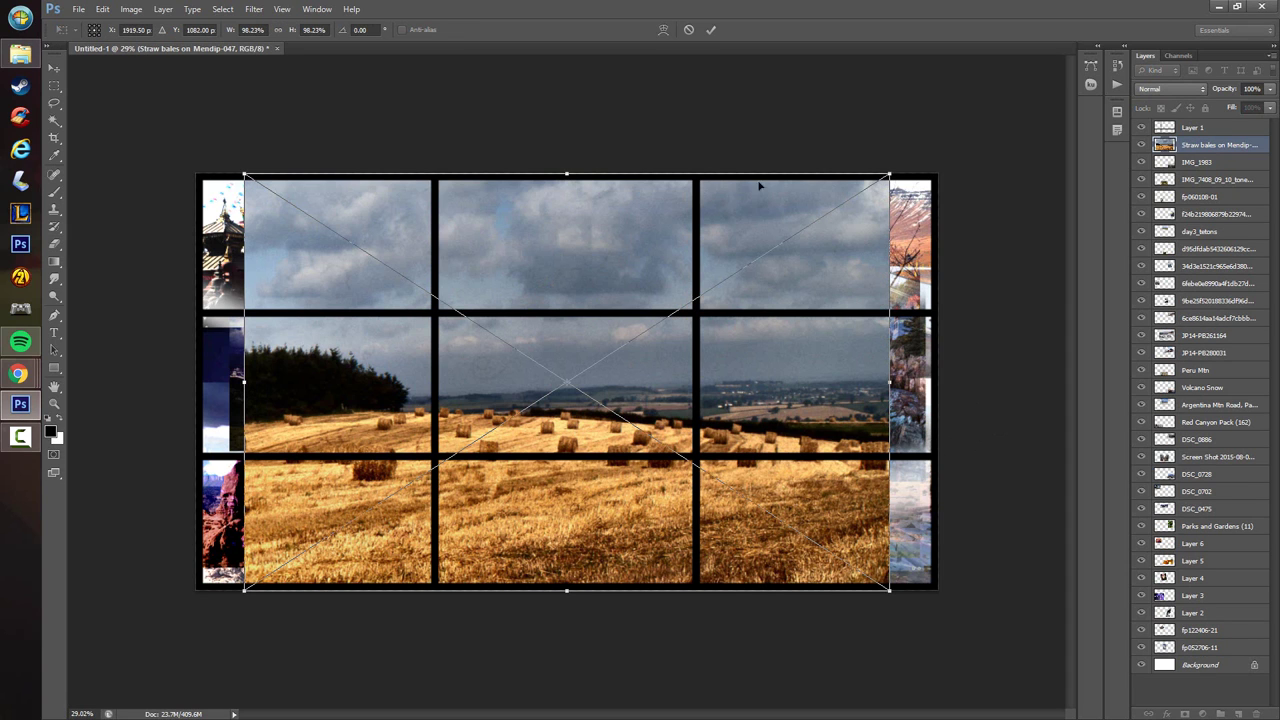
pyautogui.moveTo(850, 201); pyautogui.dragTo(460, 457)
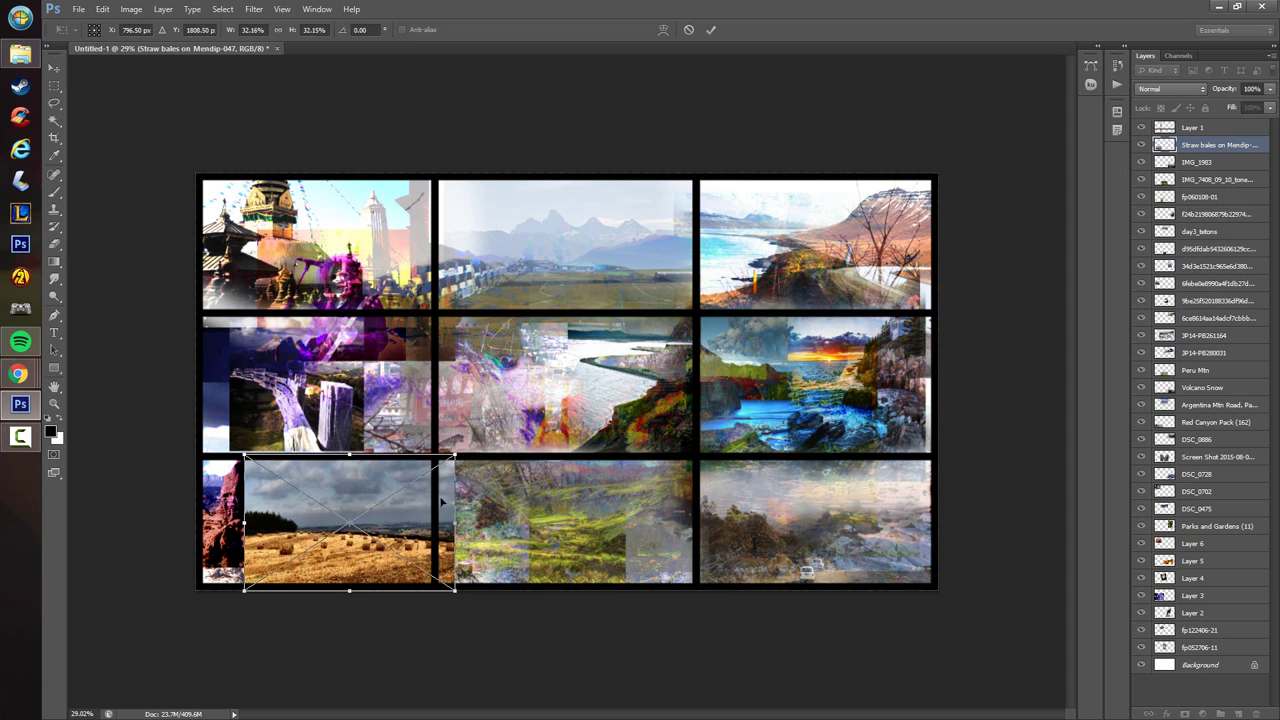
pyautogui.moveTo(401, 510)
pyautogui.mouseDown()
pyautogui.moveTo(598, 418)
pyautogui.moveTo(668, 228)
pyautogui.moveTo(886, 371)
pyautogui.moveTo(500, 443)
pyautogui.moveTo(356, 388)
pyautogui.mouseUp()
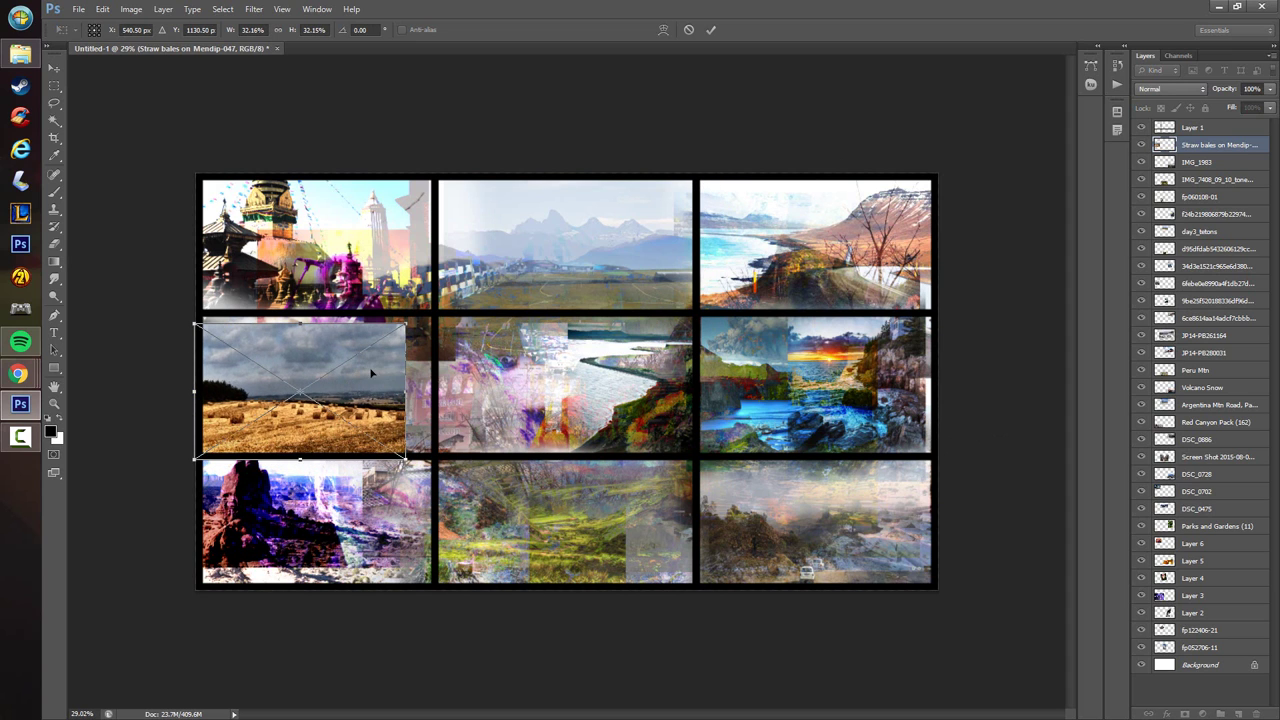
pyautogui.press('Return')
pyautogui.click(741, 190)
pyautogui.press('Escape')
# - Compare lightening blend modes such as Lighter Color on the straw bales layer and set it to Screen
pyautogui.click(1170, 88)
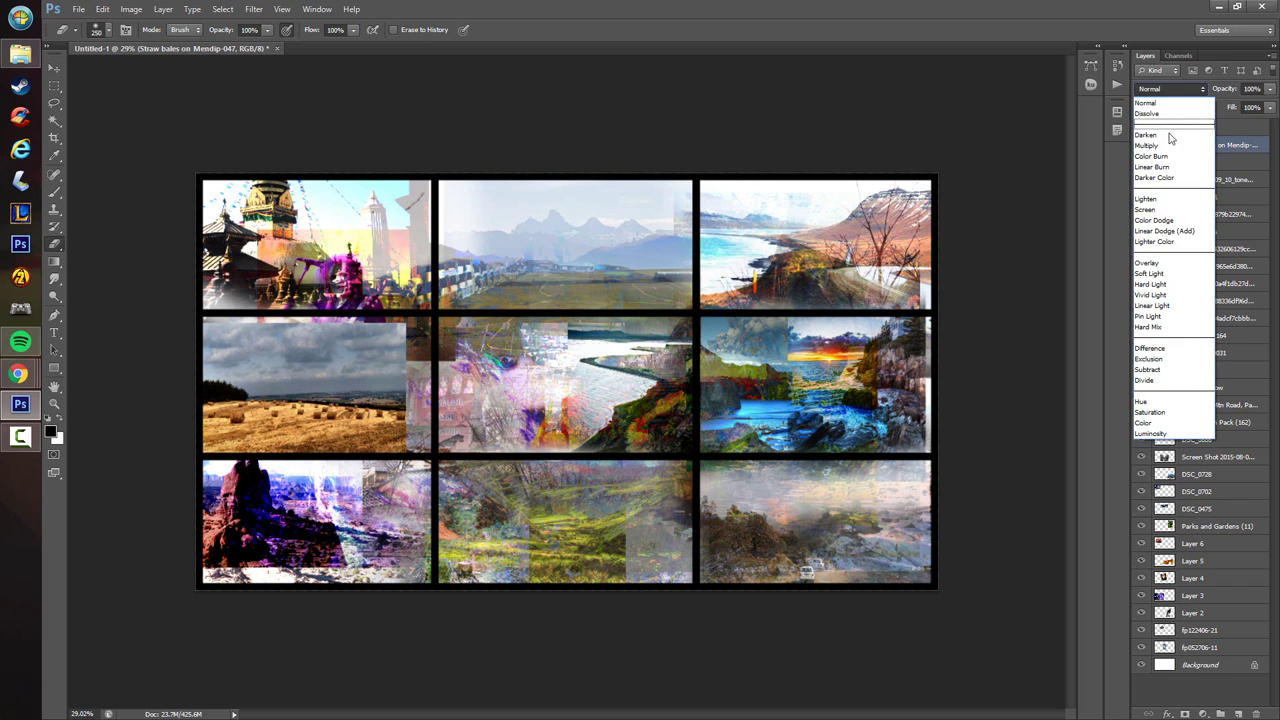
pyautogui.click(1165, 164)
pyautogui.hotkey('shift', '+')
pyautogui.hotkey('shift', '+')
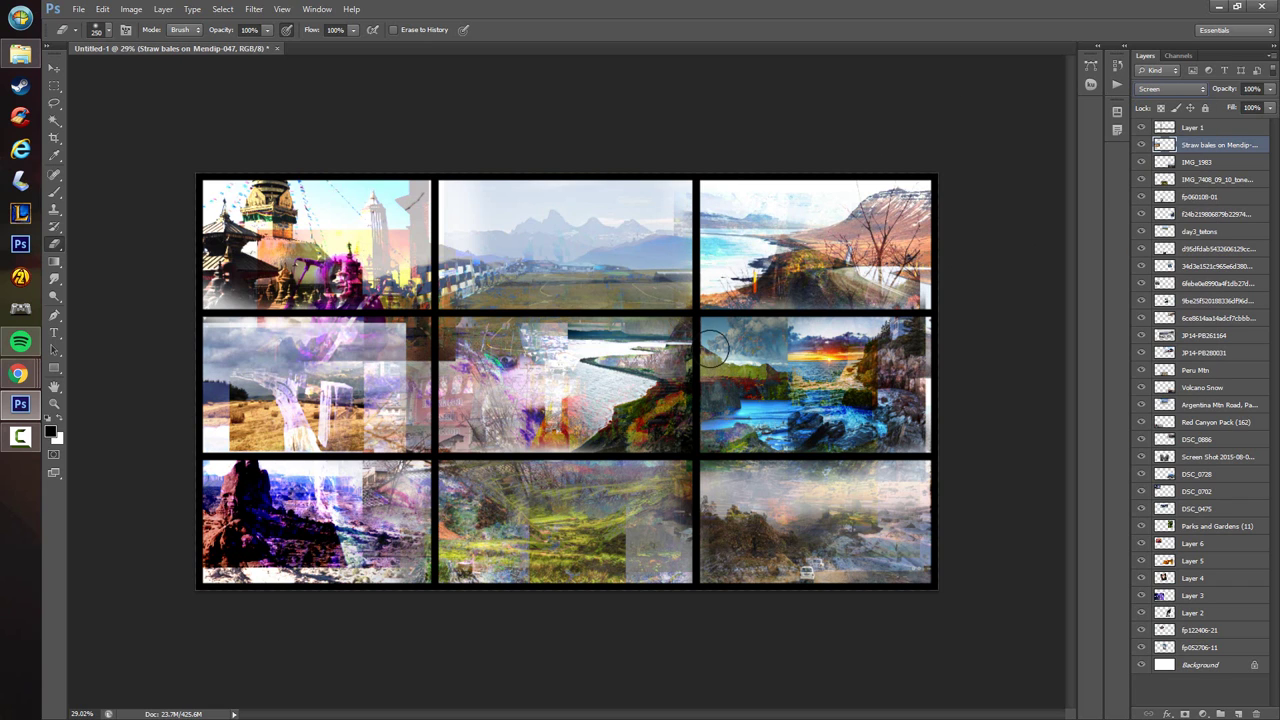
pyautogui.press('Down')
pyautogui.press('Up')
pyautogui.press('Down')
pyautogui.press('Down')
pyautogui.press('Down')
pyautogui.press('Down')
pyautogui.press('Up')
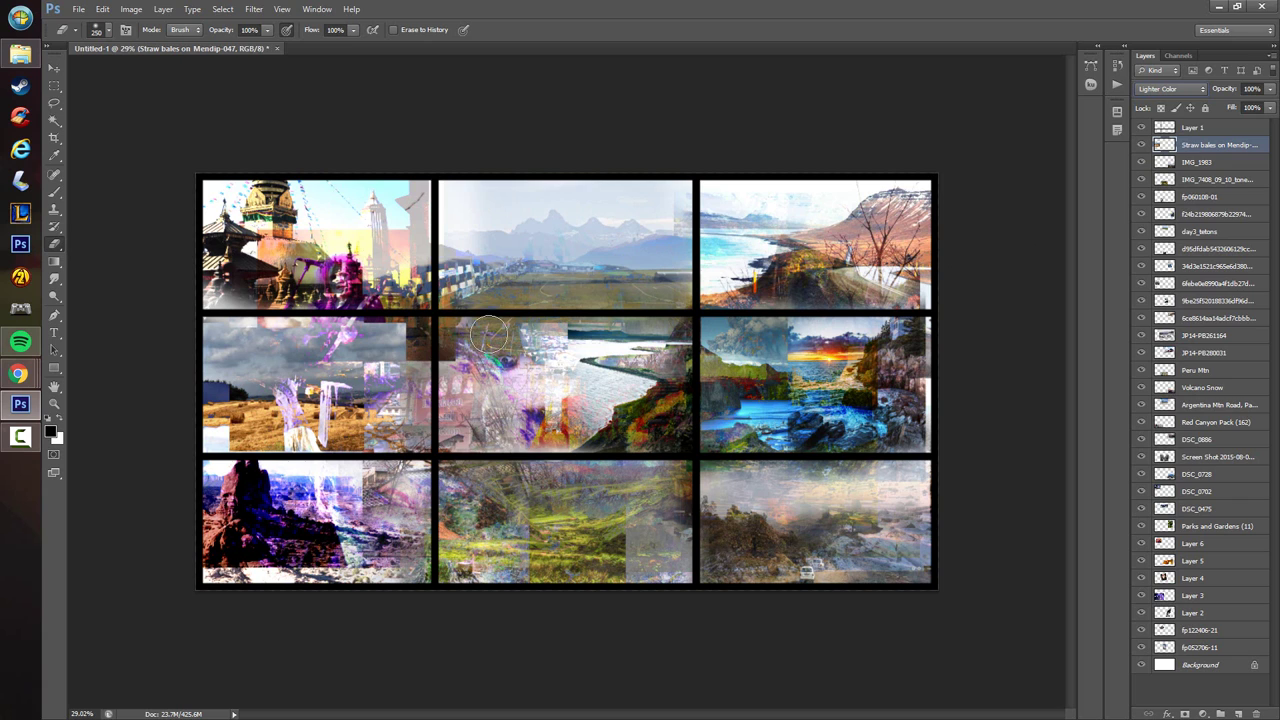
pyautogui.hotkey('shift', '-')
pyautogui.hotkey('shift', '-')
pyautogui.hotkey('shift', '-')
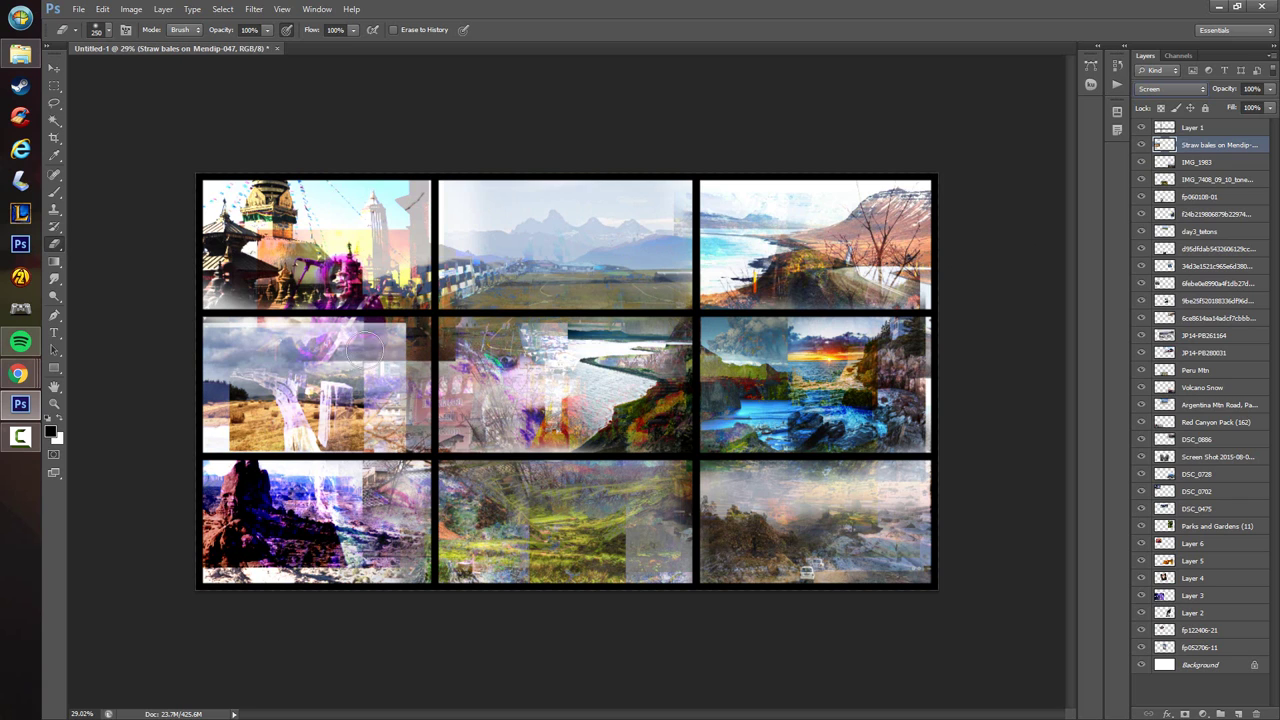
# - Erase the upper strip of the straw bales layer across the middle left panel
pyautogui.moveTo(198, 359)
pyautogui.mouseDown()
pyautogui.moveTo(345, 319)
pyautogui.moveTo(455, 340)
pyautogui.mouseUp()
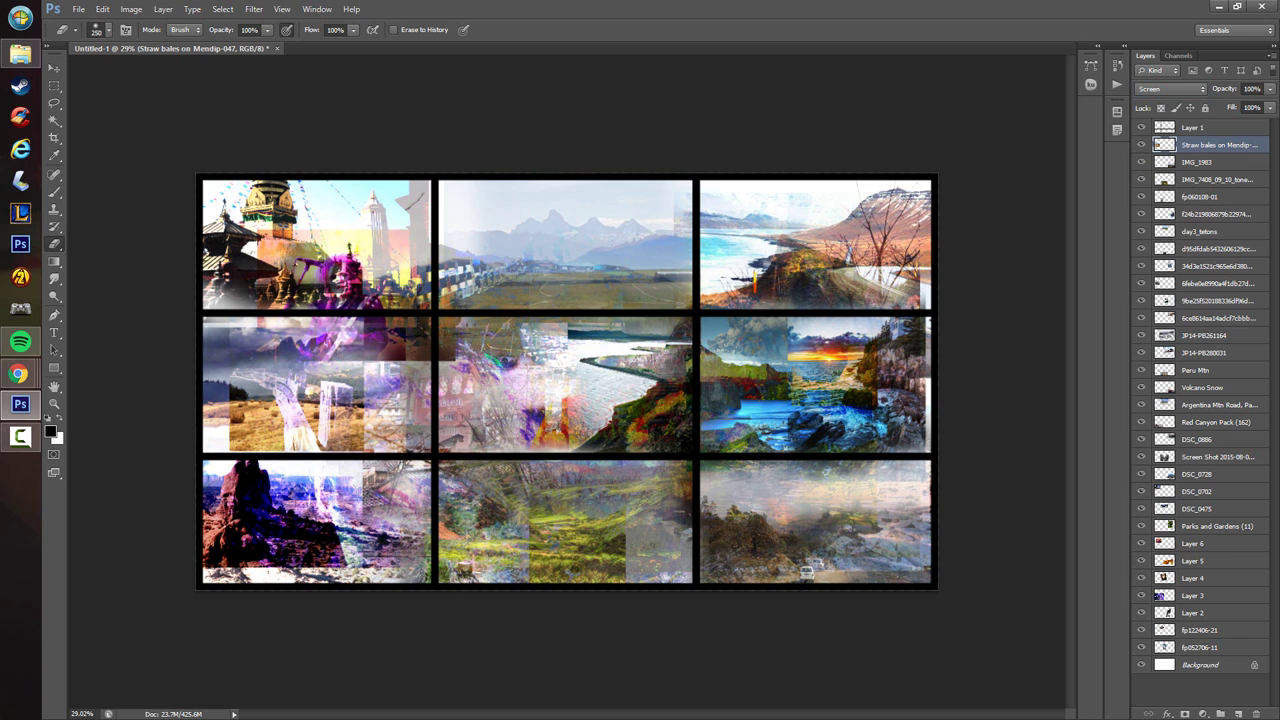
# - Place the mont-saint-michel photo over the middle left panel, scaled to 20.22% and flipped horizontally, commit it and rasterize the layer
pyautogui.moveTo(0, 449); pyautogui.dragTo(400, 449)
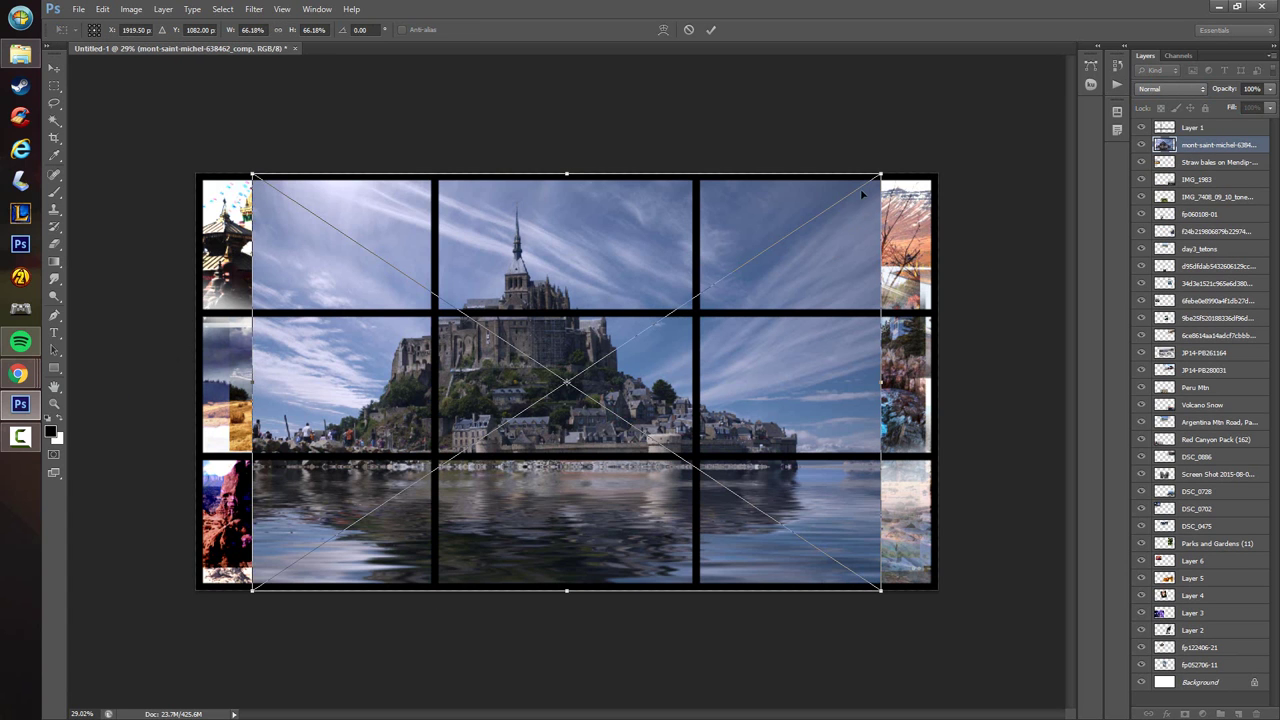
pyautogui.moveTo(862, 188); pyautogui.dragTo(475, 452)
pyautogui.moveTo(433, 540); pyautogui.dragTo(383, 381)
pyautogui.moveTo(431, 301); pyautogui.dragTo(390, 330)
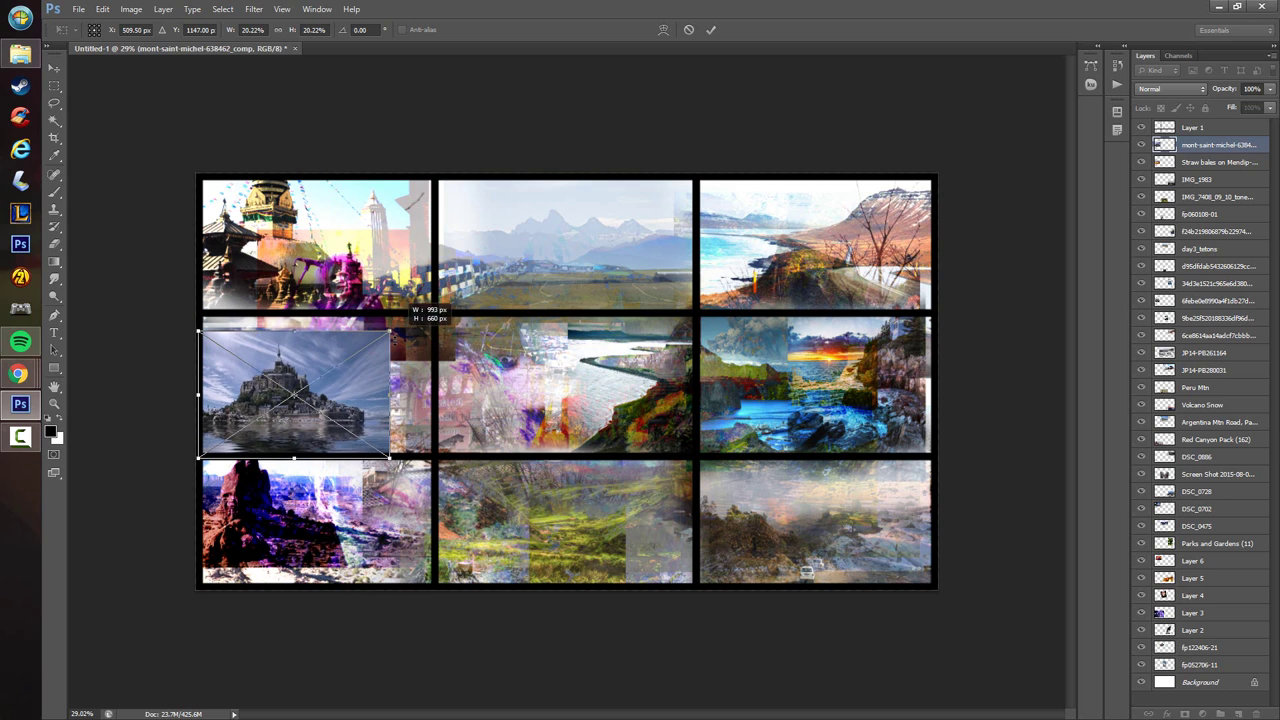
pyautogui.rightClick(357, 388)
pyautogui.click(420, 572)
pyautogui.moveTo(371, 410); pyautogui.dragTo(400, 404)
pyautogui.press('Return')
pyautogui.press('e')
pyautogui.click(424, 340)
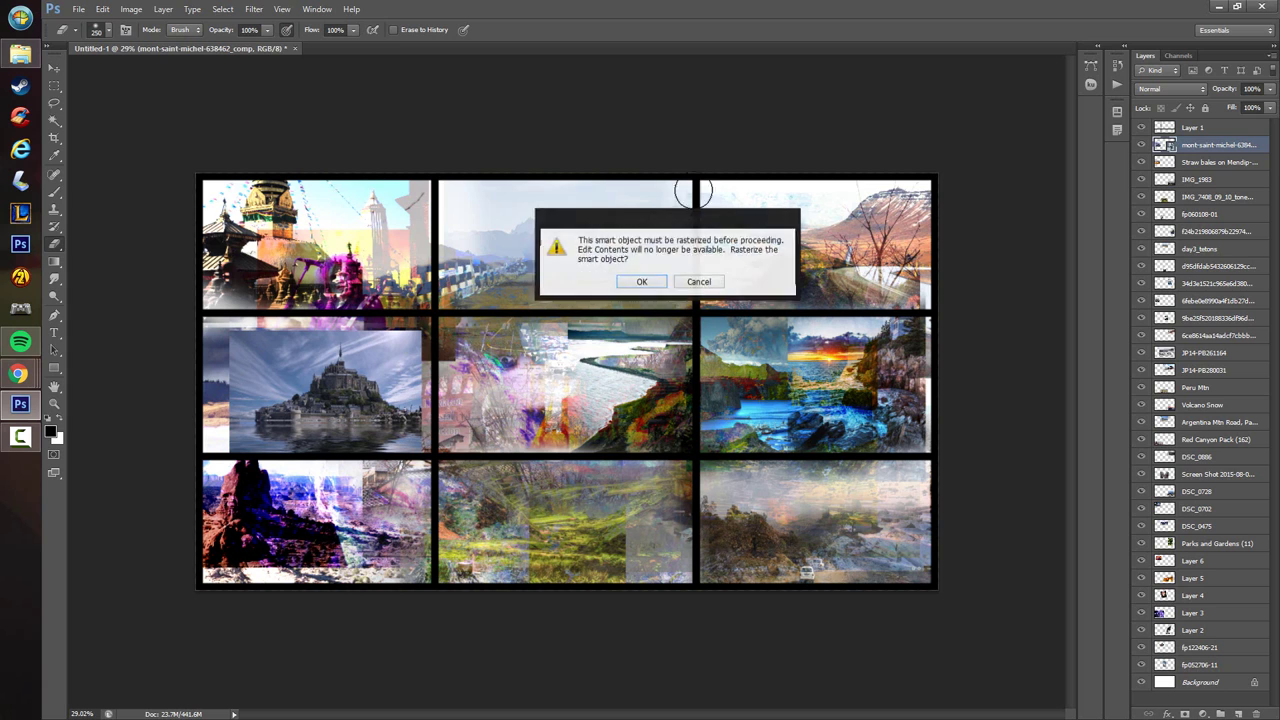
pyautogui.press('Return')
# - Compare blend modes on the mont-saint-michel layer, settle on Hard Light and erase its hard edges in the middle left panel
pyautogui.click(1174, 89)
pyautogui.click(1168, 134)
pyautogui.press('Down')
pyautogui.press('Down')
pyautogui.press('Down')
pyautogui.press('Down')
pyautogui.press('Down')
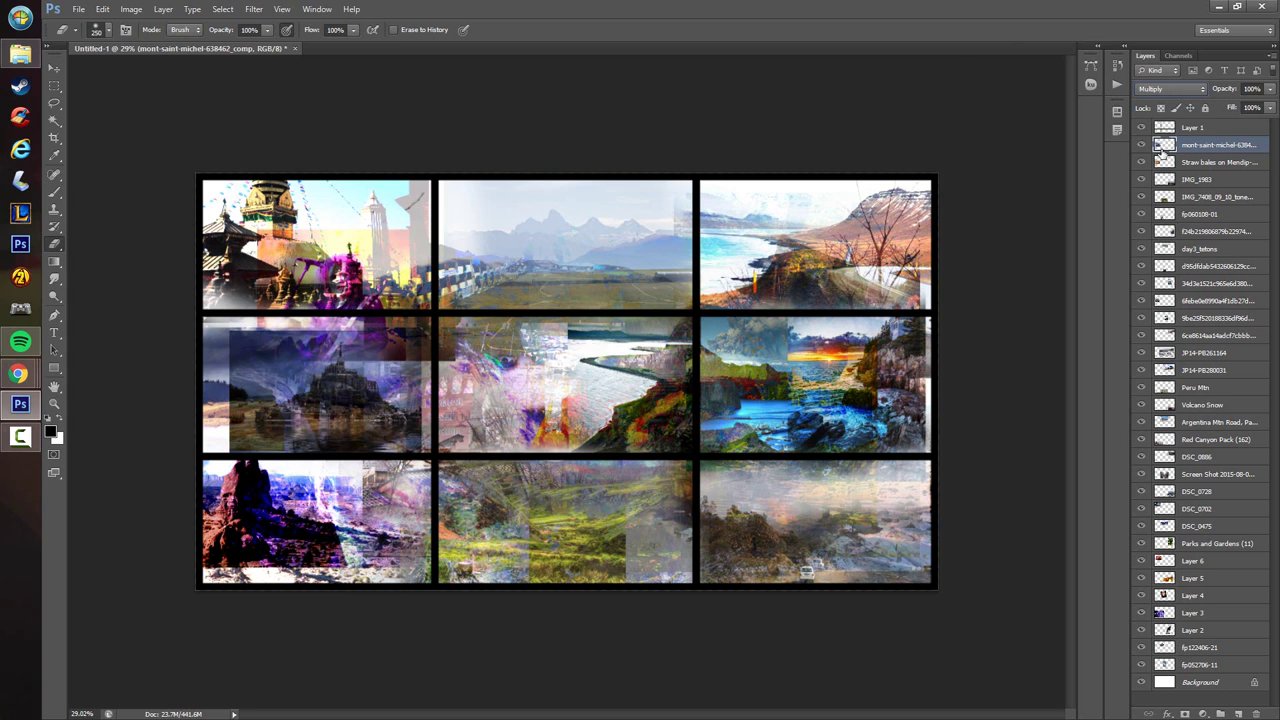
pyautogui.press('Up')
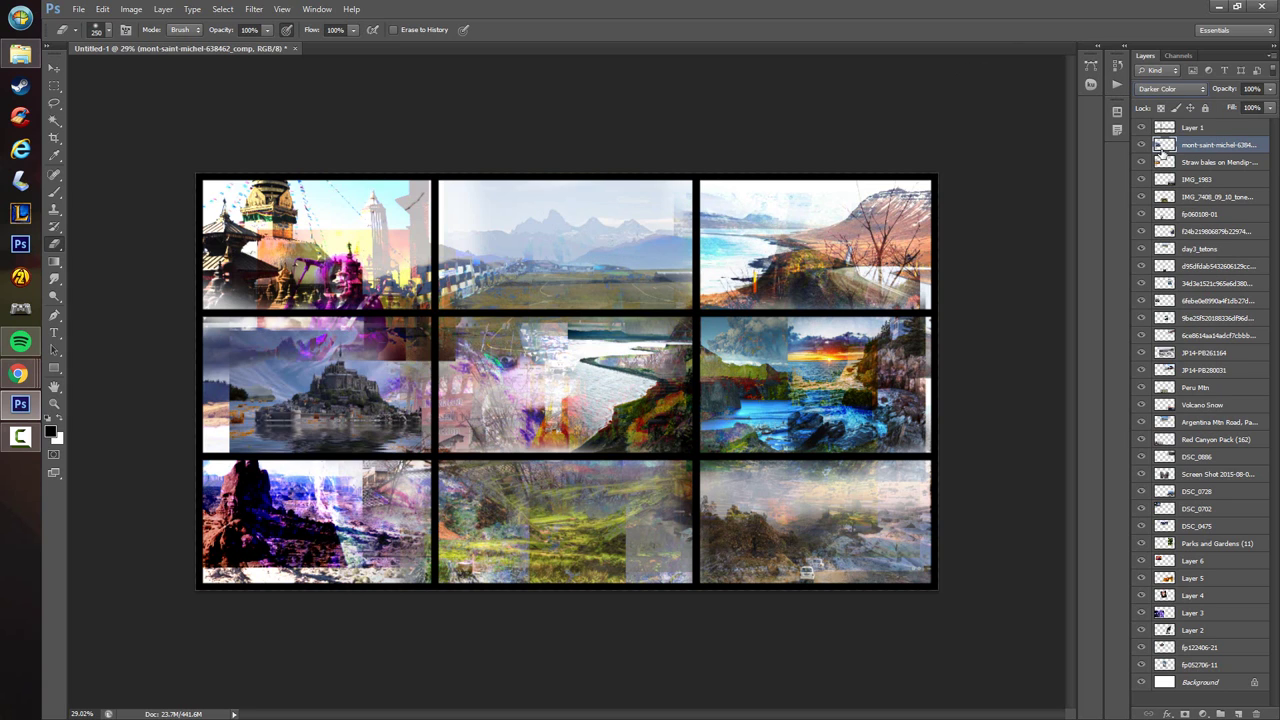
pyautogui.press('Down')
pyautogui.press('Down')
pyautogui.press('Down')
pyautogui.press('Down')
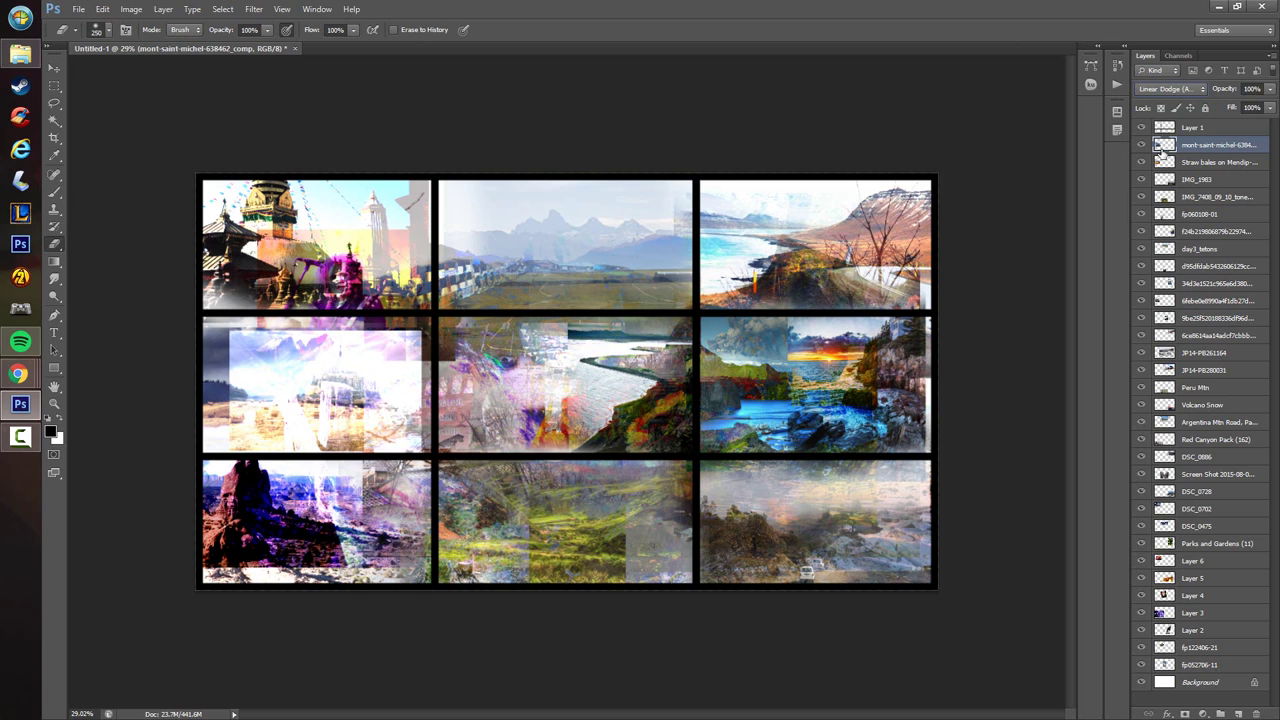
pyautogui.press('Down')
pyautogui.press('Down')
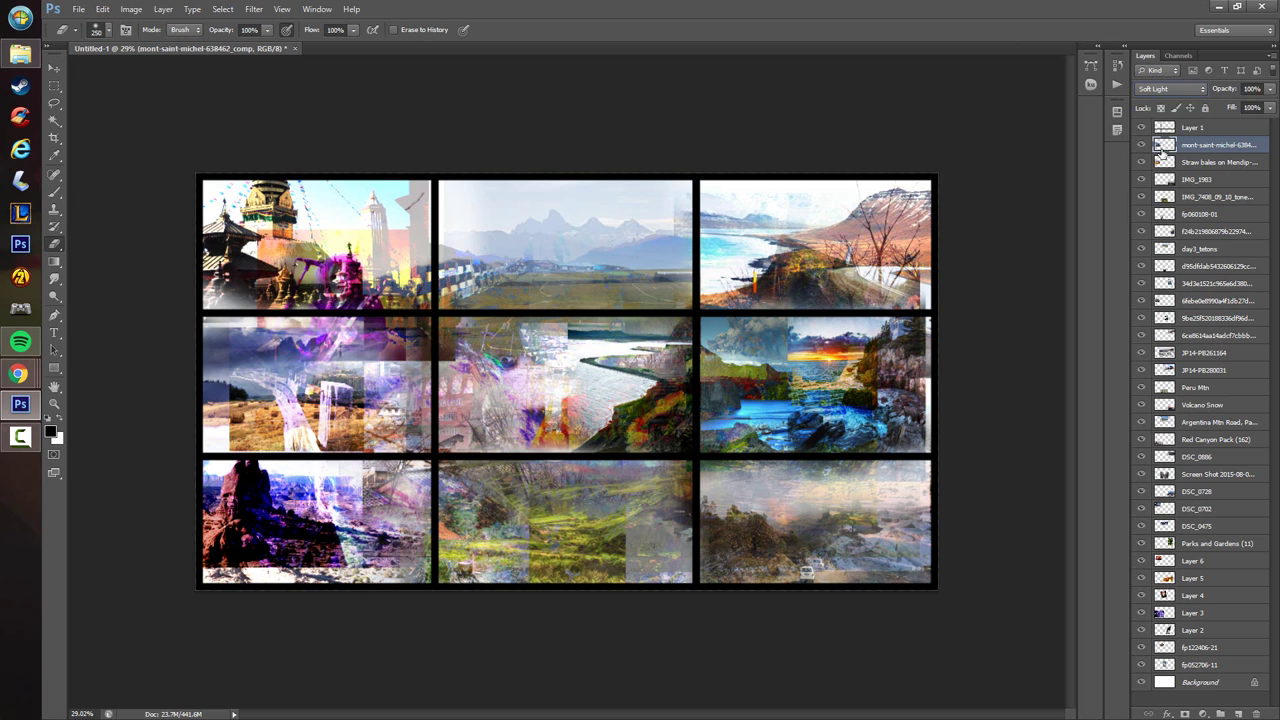
pyautogui.press('Down')
pyautogui.press('Down')
pyautogui.press('Up')
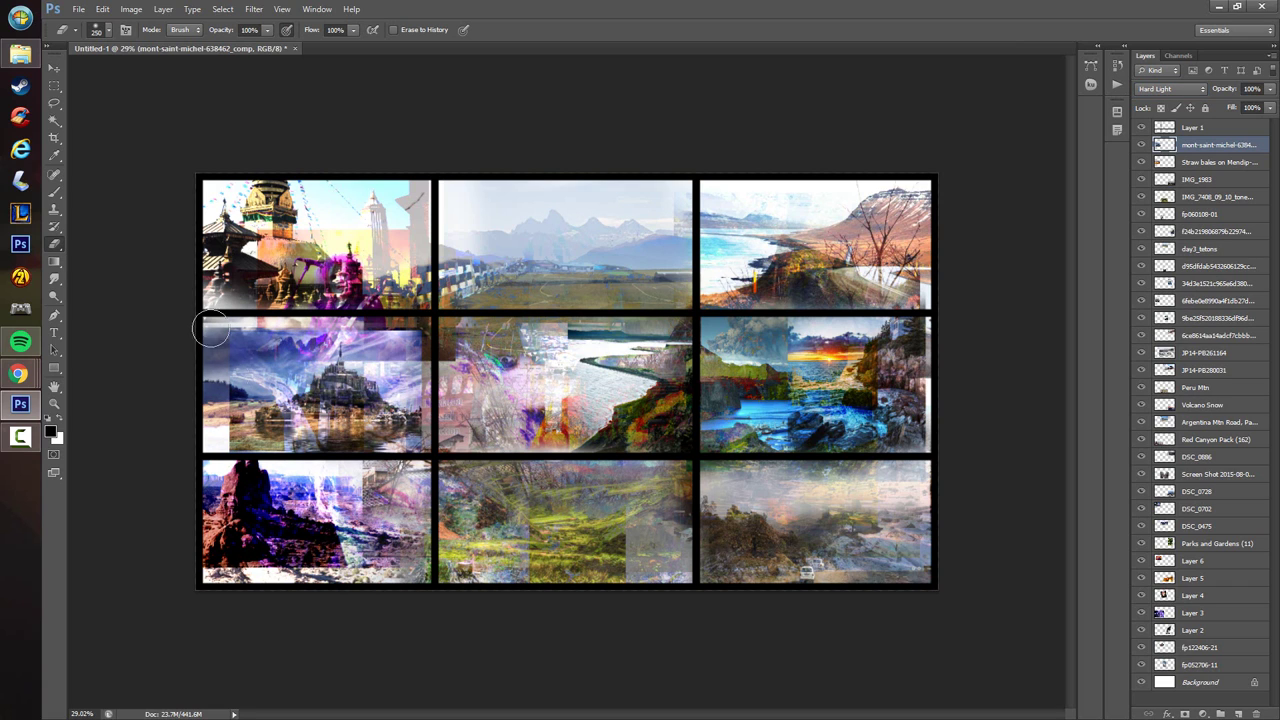
pyautogui.moveTo(211, 328)
pyautogui.mouseDown()
pyautogui.moveTo(229, 361)
pyautogui.moveTo(231, 434)
pyautogui.moveTo(250, 351)
pyautogui.moveTo(337, 328)
pyautogui.moveTo(394, 337)
pyautogui.moveTo(447, 387)
pyautogui.mouseUp()
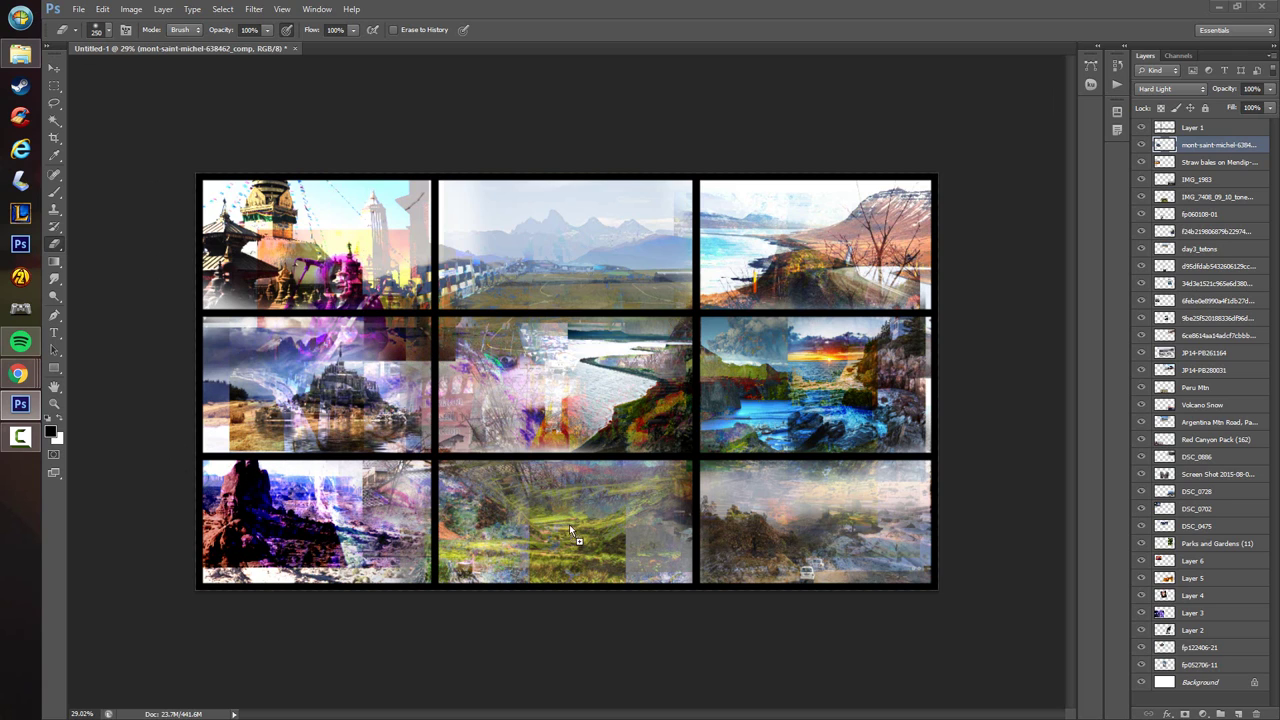
# - Place the Mountain Landscape Photography photo, scaled down to fill the bottom left panel, commit it and rasterize the layer
pyautogui.moveTo(1279, 390); pyautogui.dragTo(710, 386)
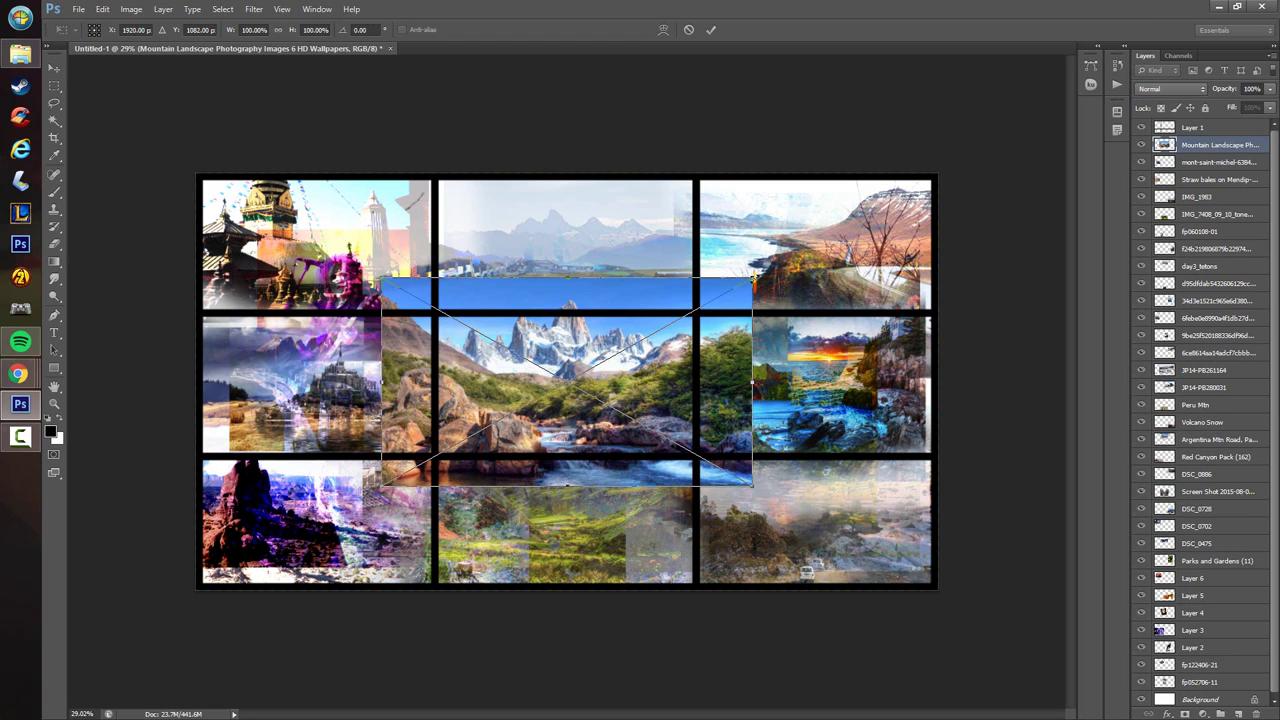
pyautogui.moveTo(753, 278); pyautogui.dragTo(375, 486)
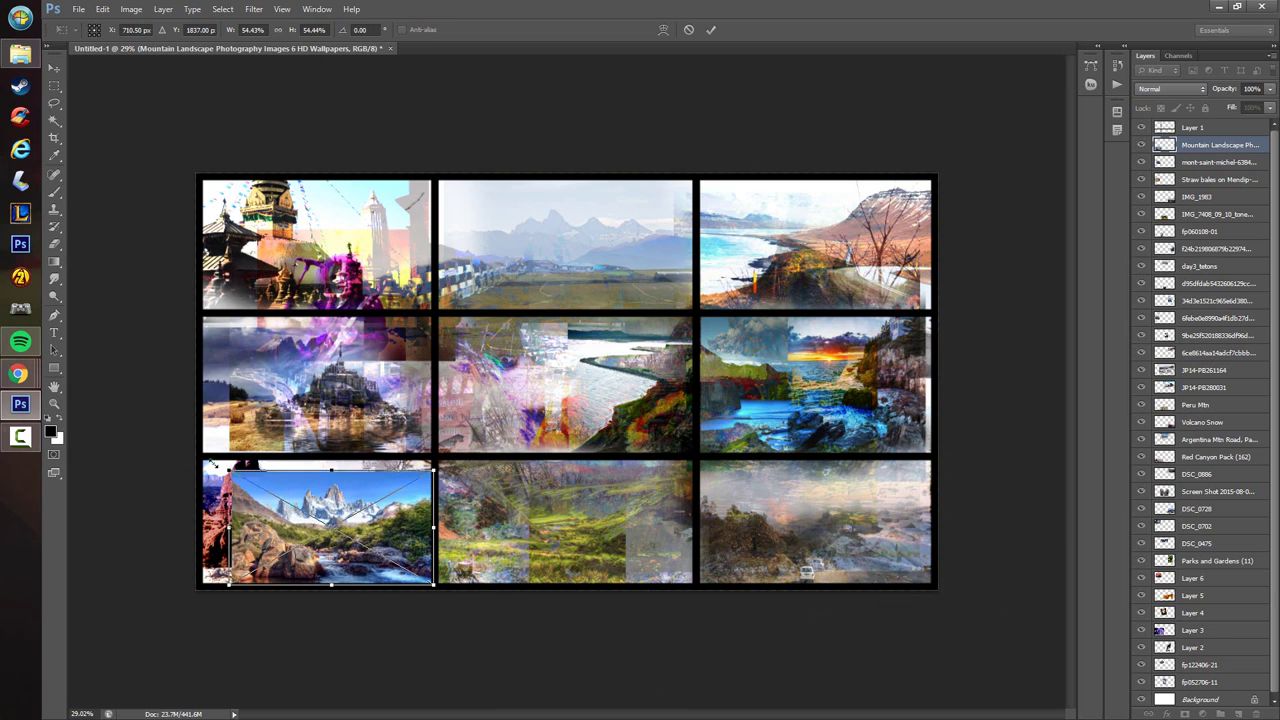
pyautogui.moveTo(234, 472); pyautogui.dragTo(218, 451)
pyautogui.press('Return')
pyautogui.press('e')
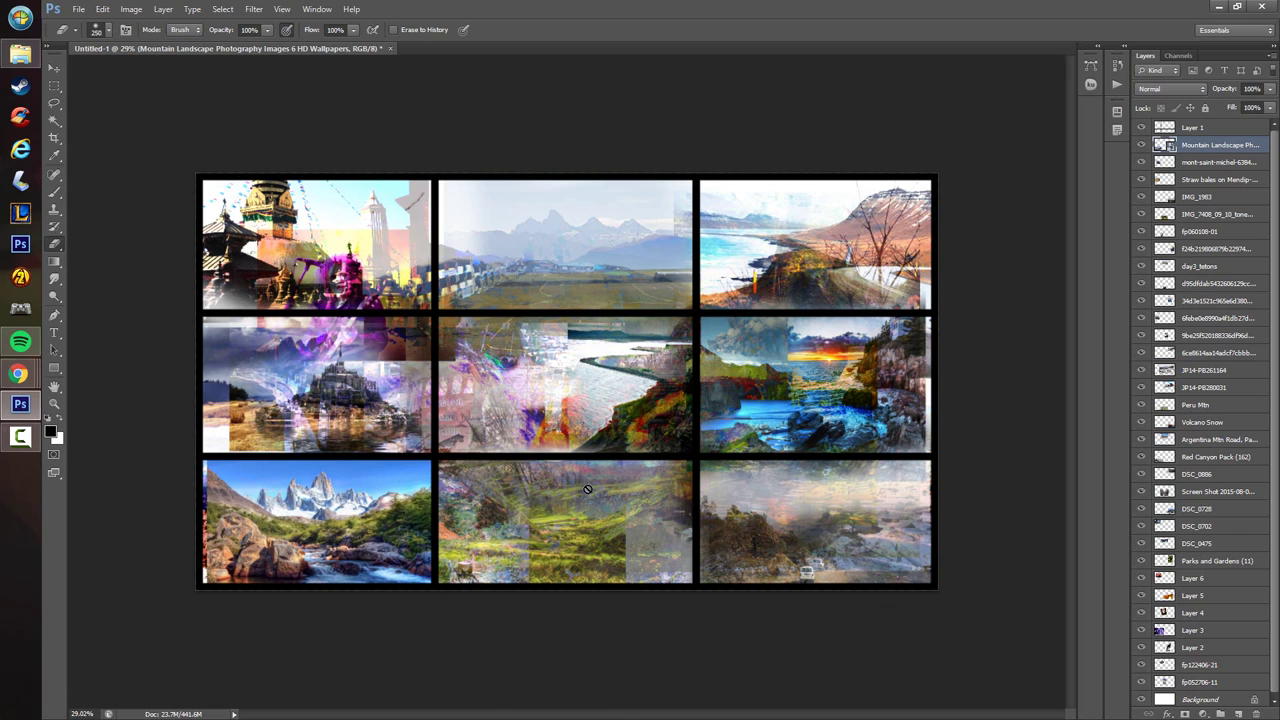
pyautogui.click(592, 519)
pyautogui.press('Return')
# - Compare blend modes on the mountain landscape layer, settle on Lighter Color and erase part of its sky and peaks
pyautogui.click(1172, 90)
pyautogui.click(1160, 141)
pyautogui.press('Down')
pyautogui.press('Down')
pyautogui.press('Down')
pyautogui.press('Down')
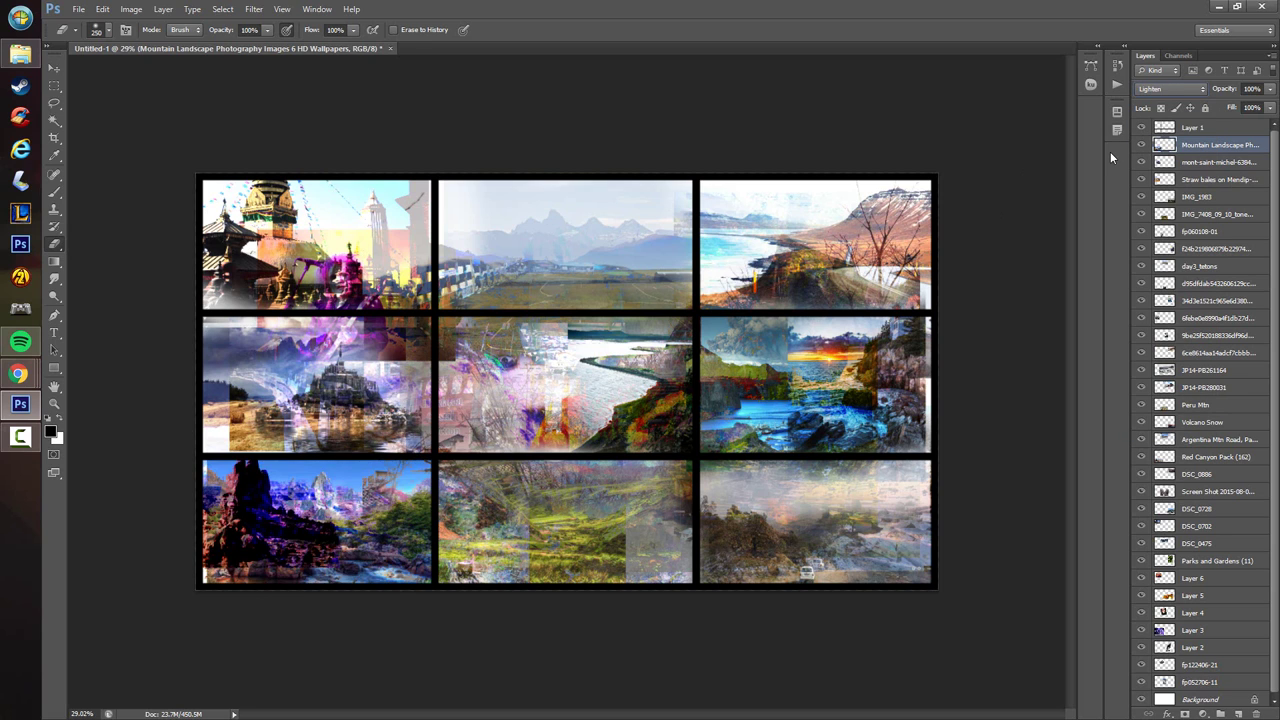
pyautogui.press('Up')
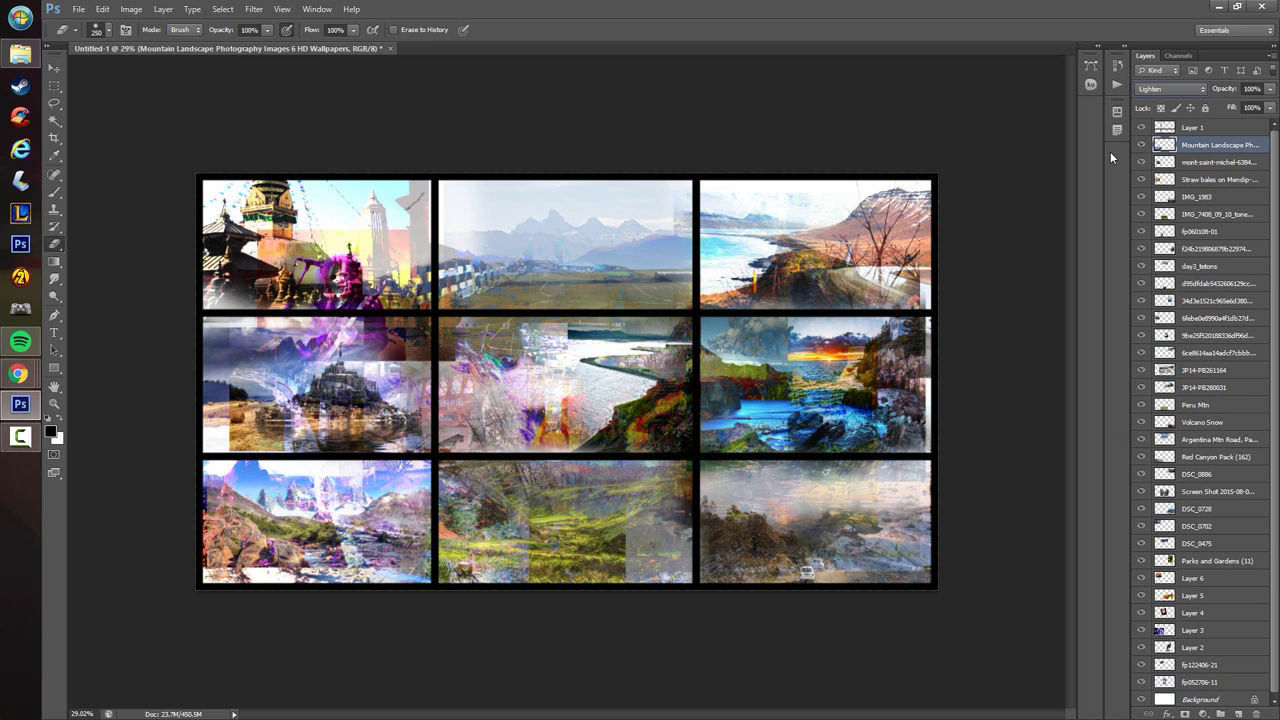
pyautogui.press('Down')
pyautogui.press('Down')
pyautogui.press('Down')
pyautogui.press('Down')
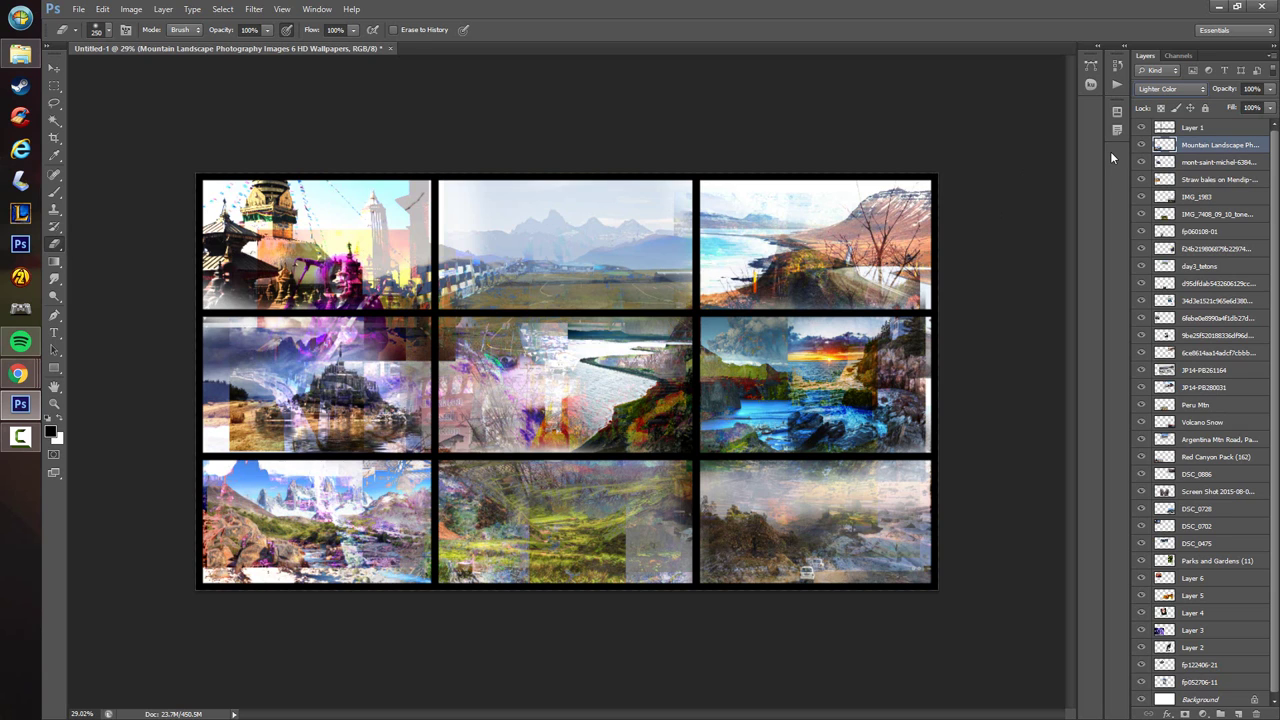
pyautogui.press('Up')
pyautogui.press('Down')
pyautogui.press('Down')
pyautogui.press('Down')
pyautogui.press('Down')
pyautogui.press('Down')
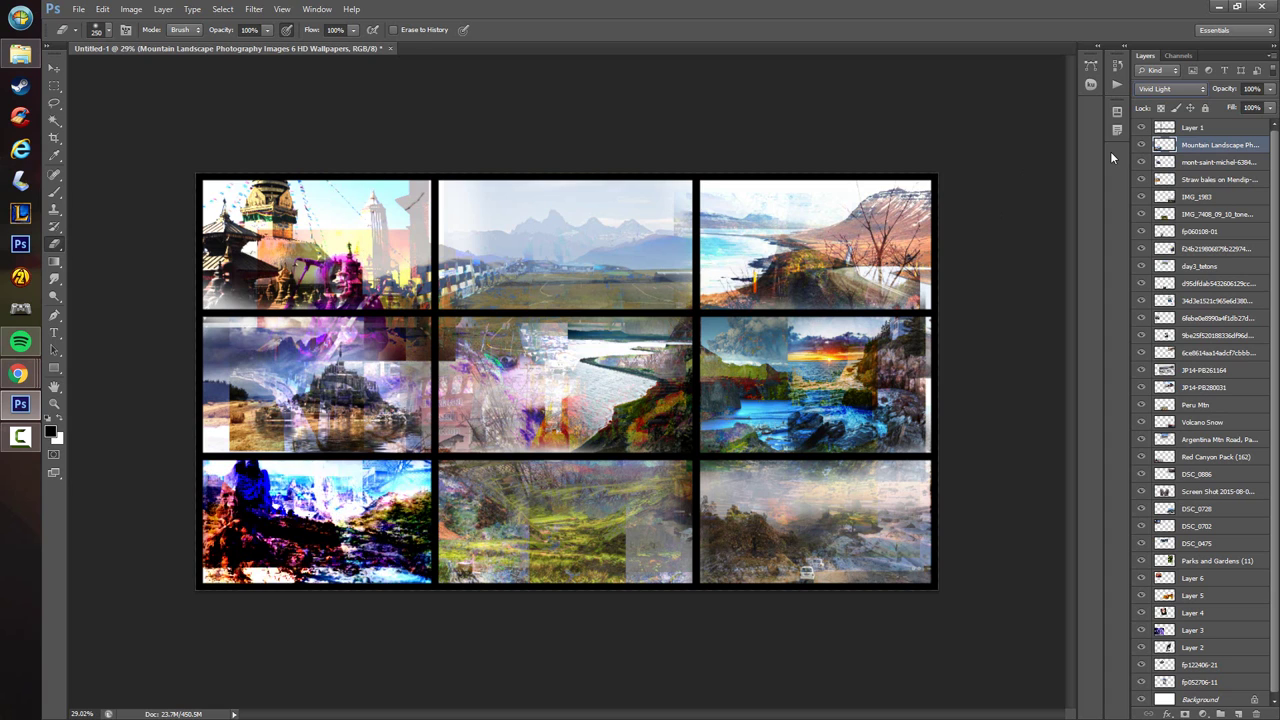
pyautogui.press('Down')
pyautogui.press('Down')
pyautogui.press('Down')
pyautogui.press('Down')
pyautogui.press('Down')
pyautogui.press('Down')
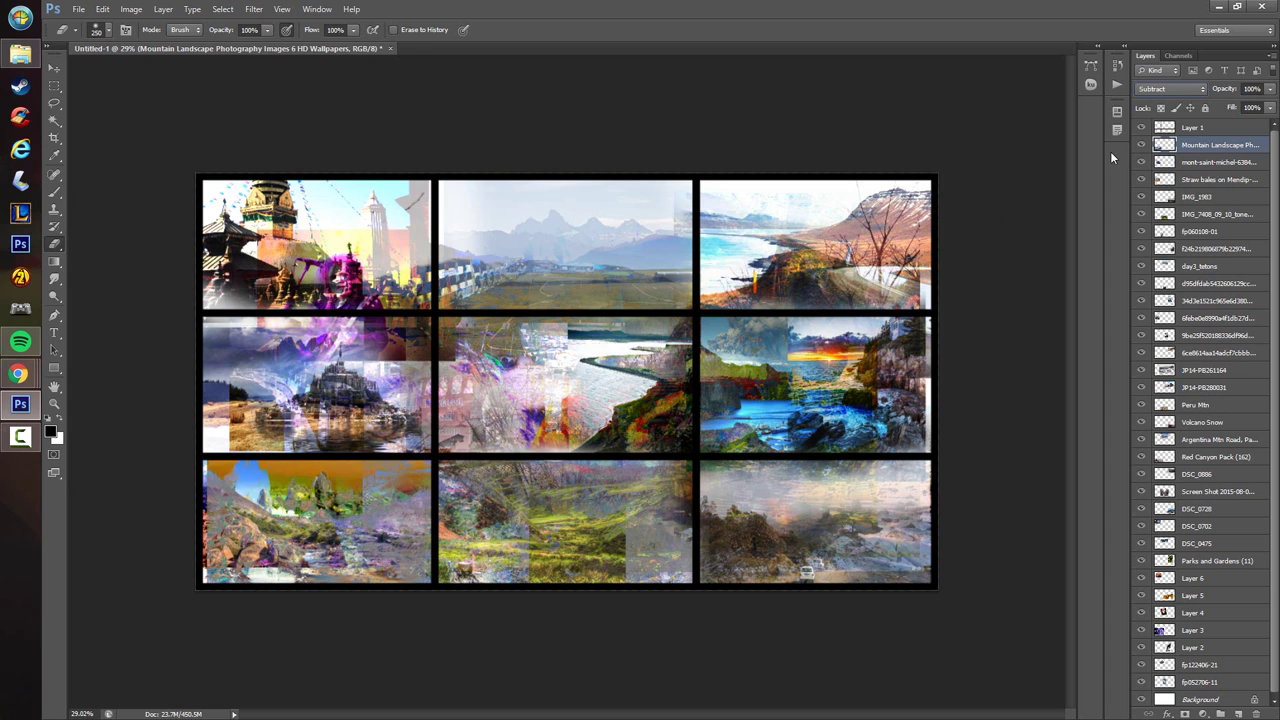
pyautogui.press('Down')
pyautogui.press('Down')
pyautogui.press('Down')
pyautogui.press('Down')
pyautogui.press('Down')
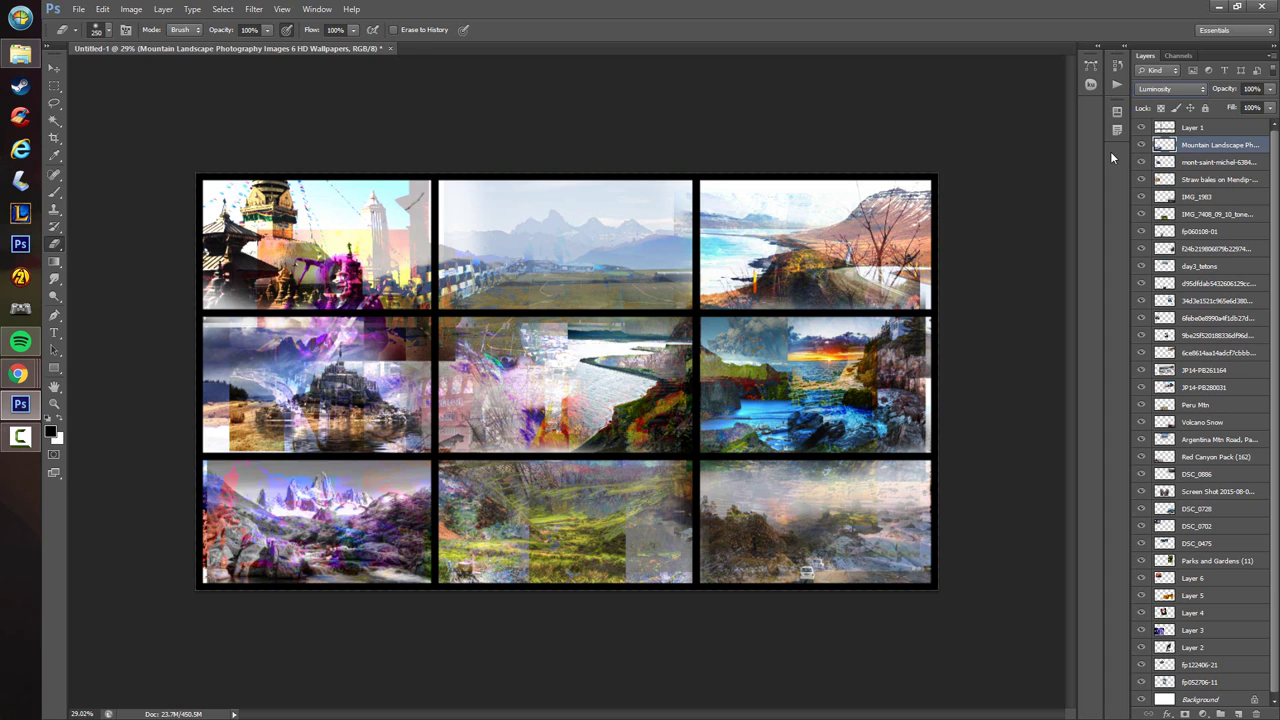
pyautogui.press('Up')
pyautogui.press('Down')
pyautogui.press('Up')
pyautogui.press('Up')
pyautogui.press('Up')
pyautogui.press('Up')
pyautogui.press('Up')
pyautogui.press('Up')
pyautogui.press('Up')
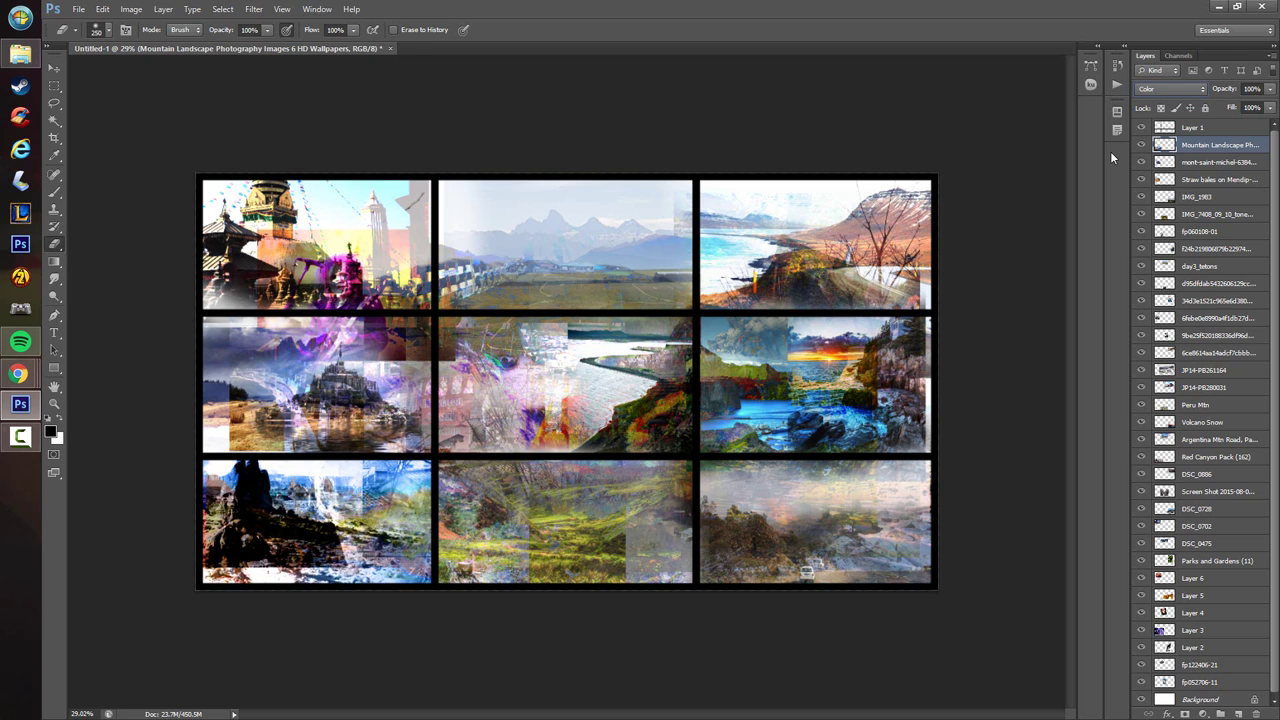
pyautogui.press('Up')
pyautogui.press('Up')
pyautogui.press('Up')
pyautogui.press('Up')
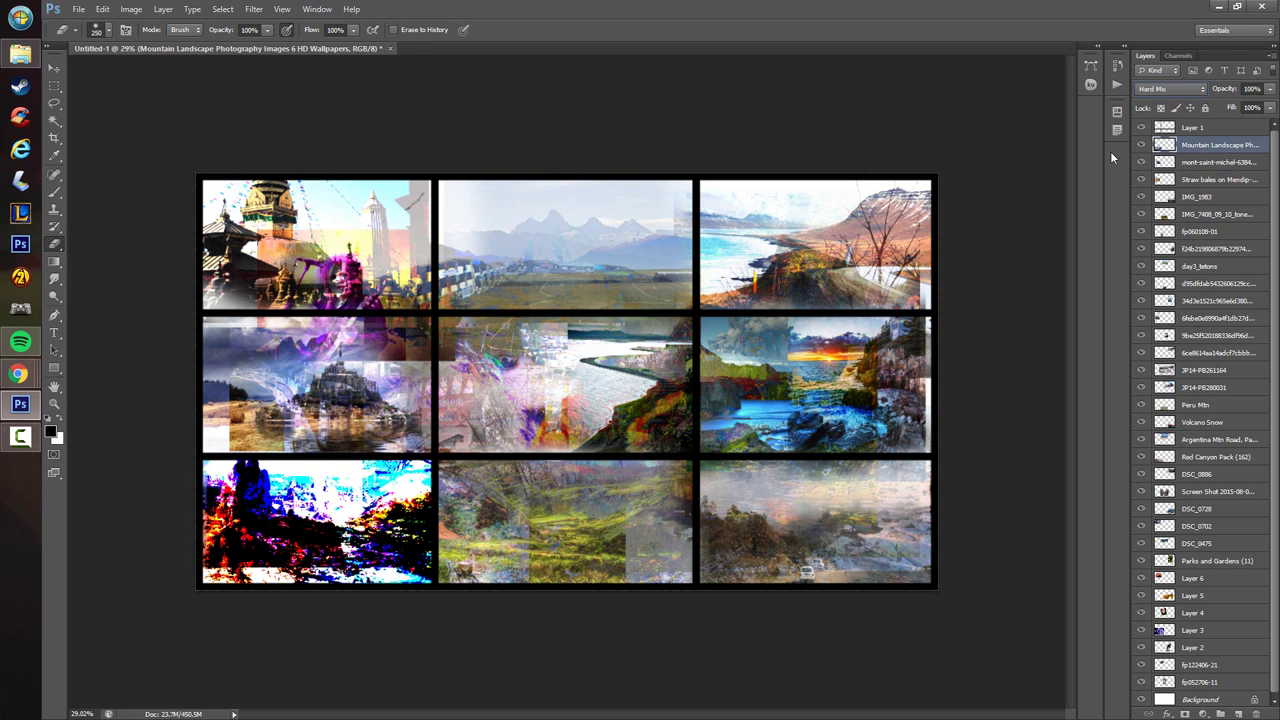
pyautogui.press('Up')
pyautogui.press('Up')
pyautogui.press('Up')
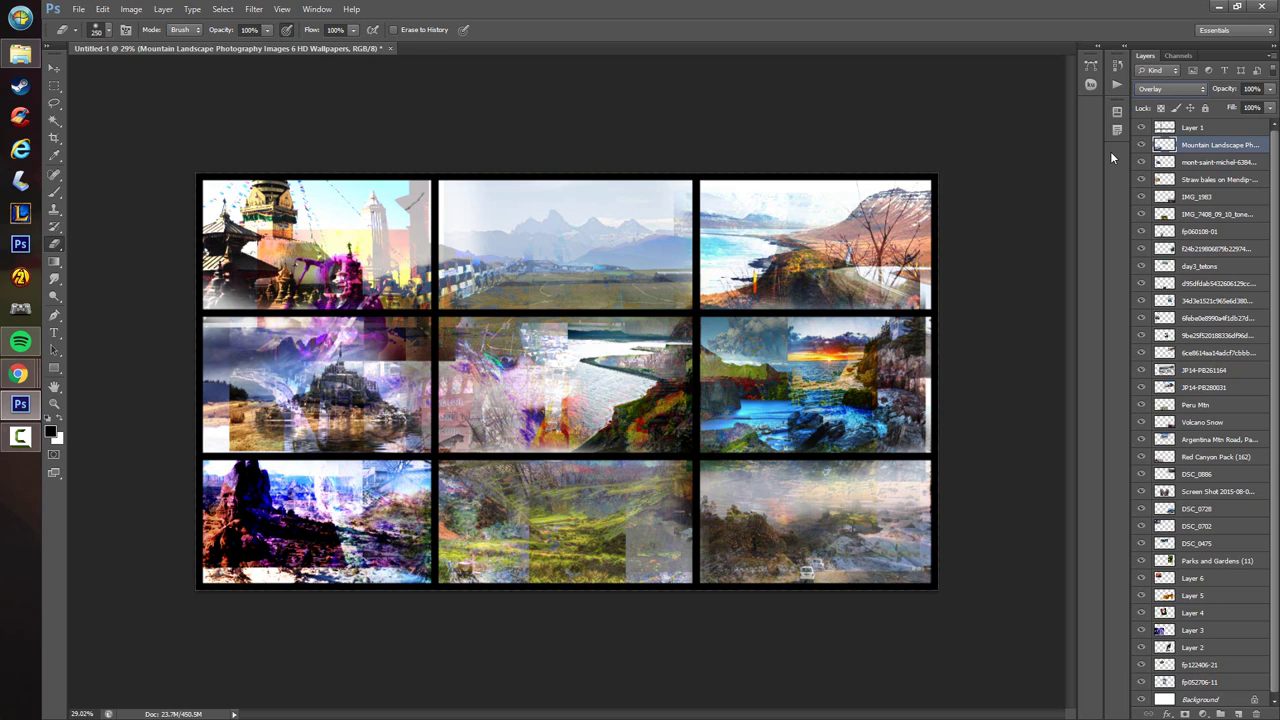
pyautogui.press('Up')
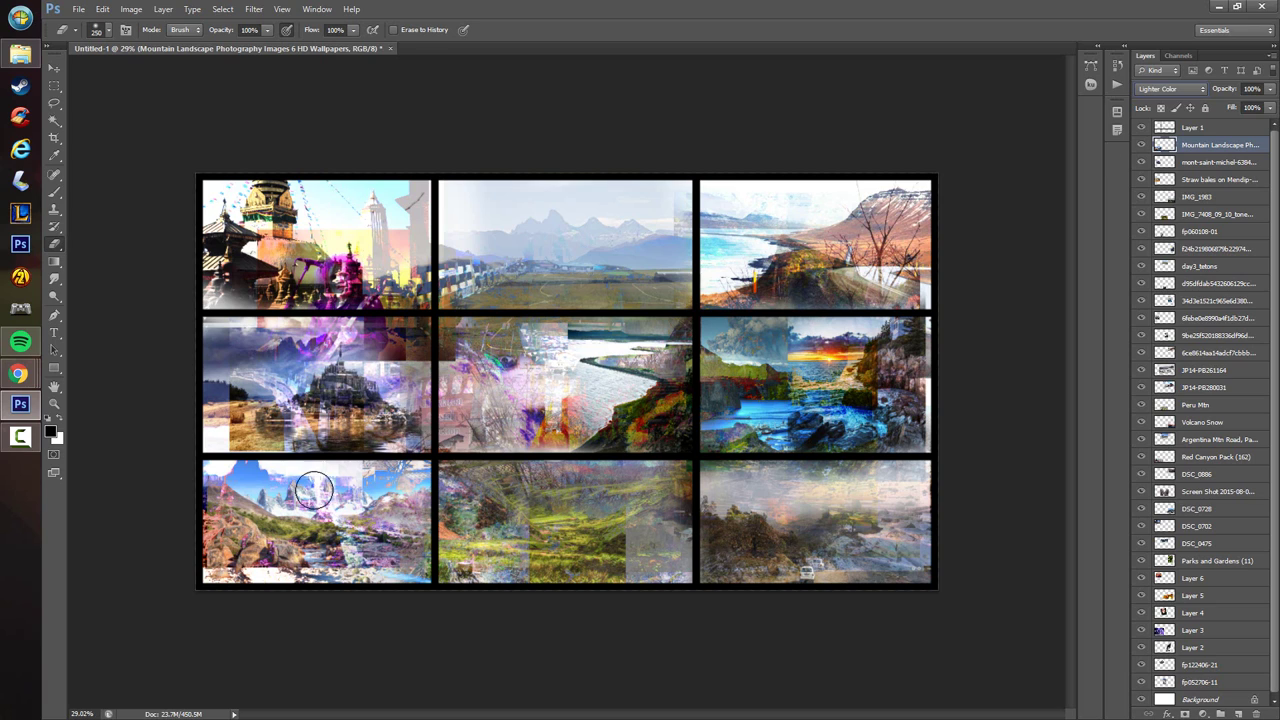
pyautogui.moveTo(269, 478)
pyautogui.mouseDown()
pyautogui.moveTo(405, 456)
pyautogui.moveTo(273, 474)
pyautogui.moveTo(417, 460)
pyautogui.mouseUp()
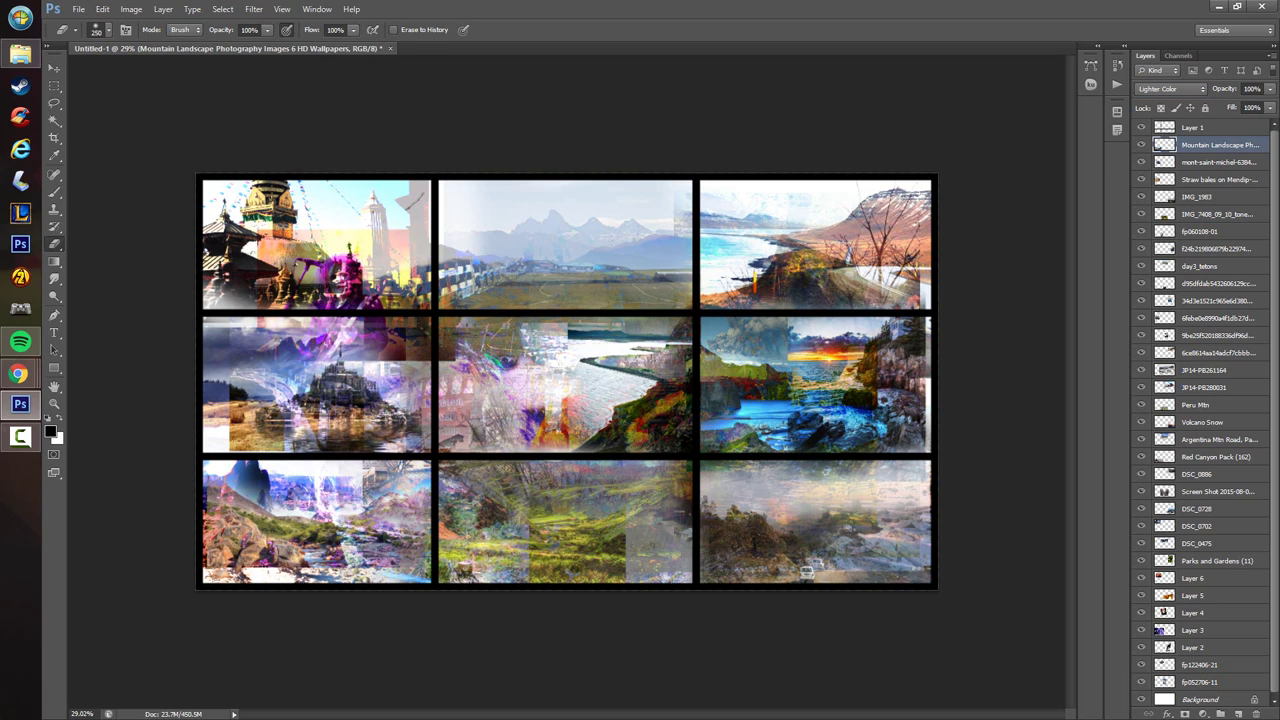
# - Place the Salto-Angel_5393 photo, scaled down to 32.81%, over the bottom middle panel, commit it and rasterize the layer
pyautogui.moveTo(1279, 500); pyautogui.dragTo(722, 490)
pyautogui.moveTo(845, 172); pyautogui.dragTo(496, 431)
pyautogui.moveTo(447, 458); pyautogui.dragTo(652, 488)
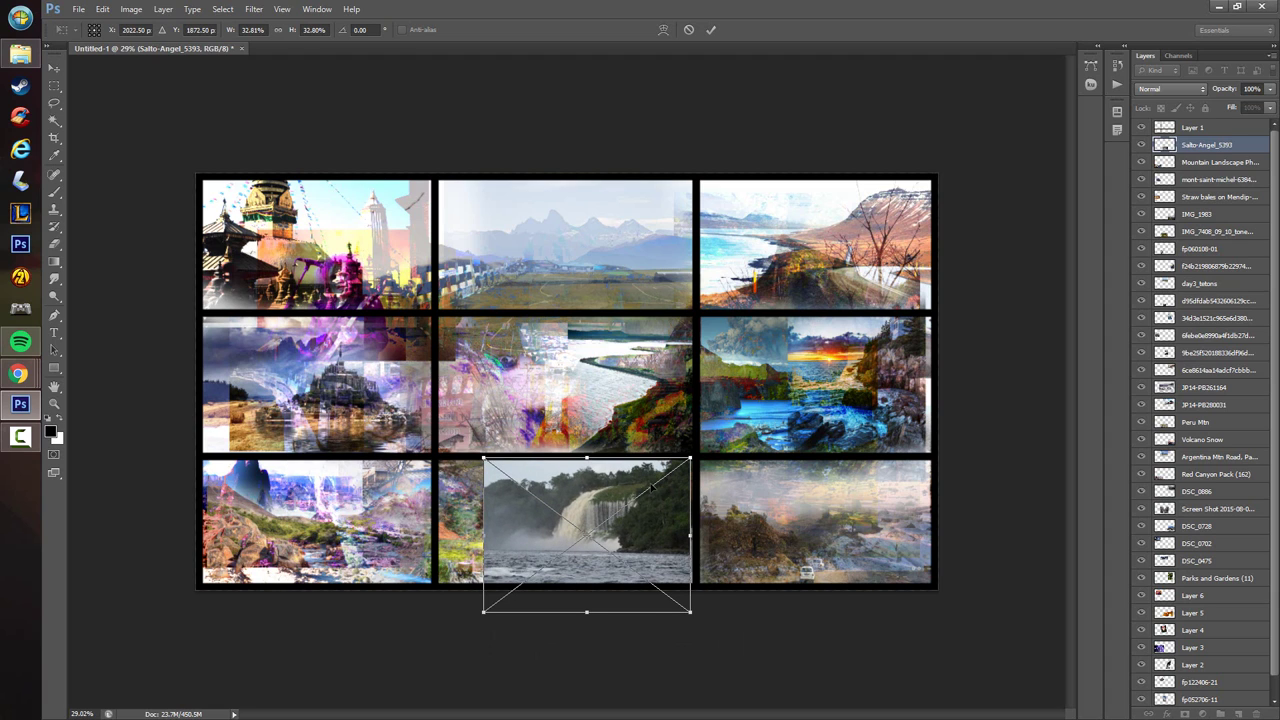
pyautogui.press('Return')
pyautogui.click(742, 416)
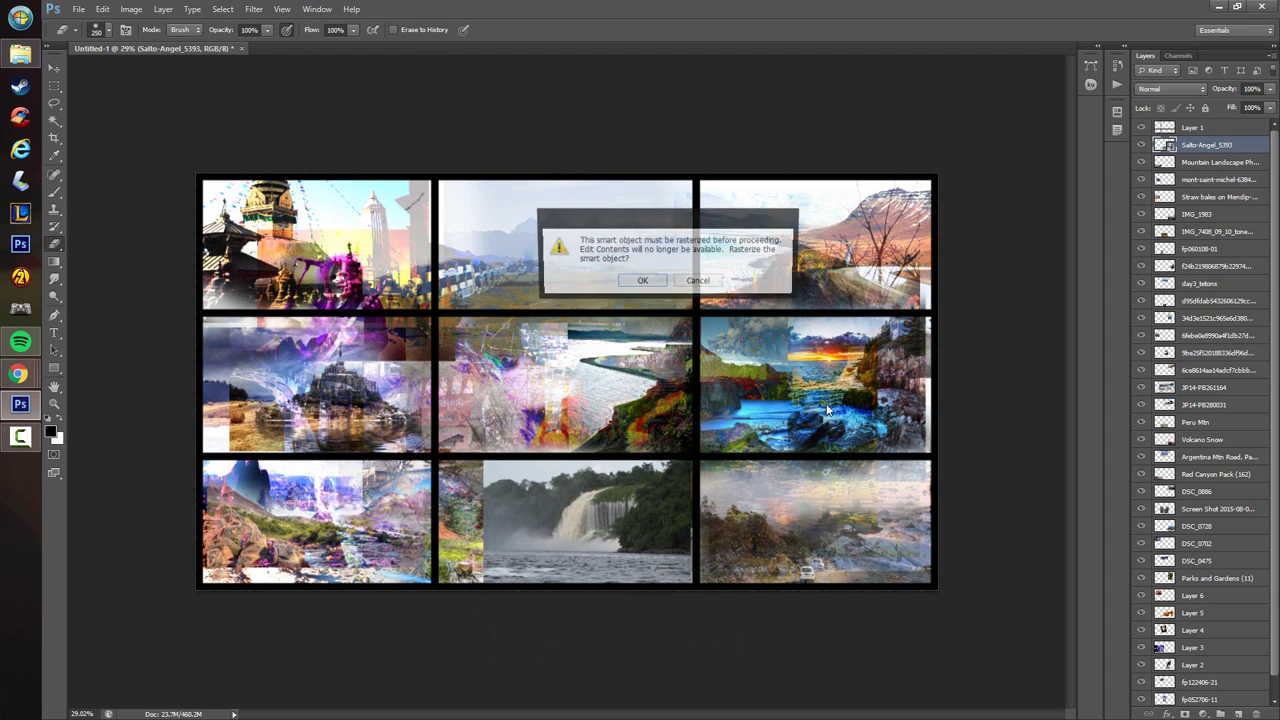
pyautogui.press('Return')
# - Compare blend modes such as Multiply and Darker Color on the Salto-Angel_5393 layer and set it to Lighten
pyautogui.click(1168, 91)
pyautogui.click(1154, 177)
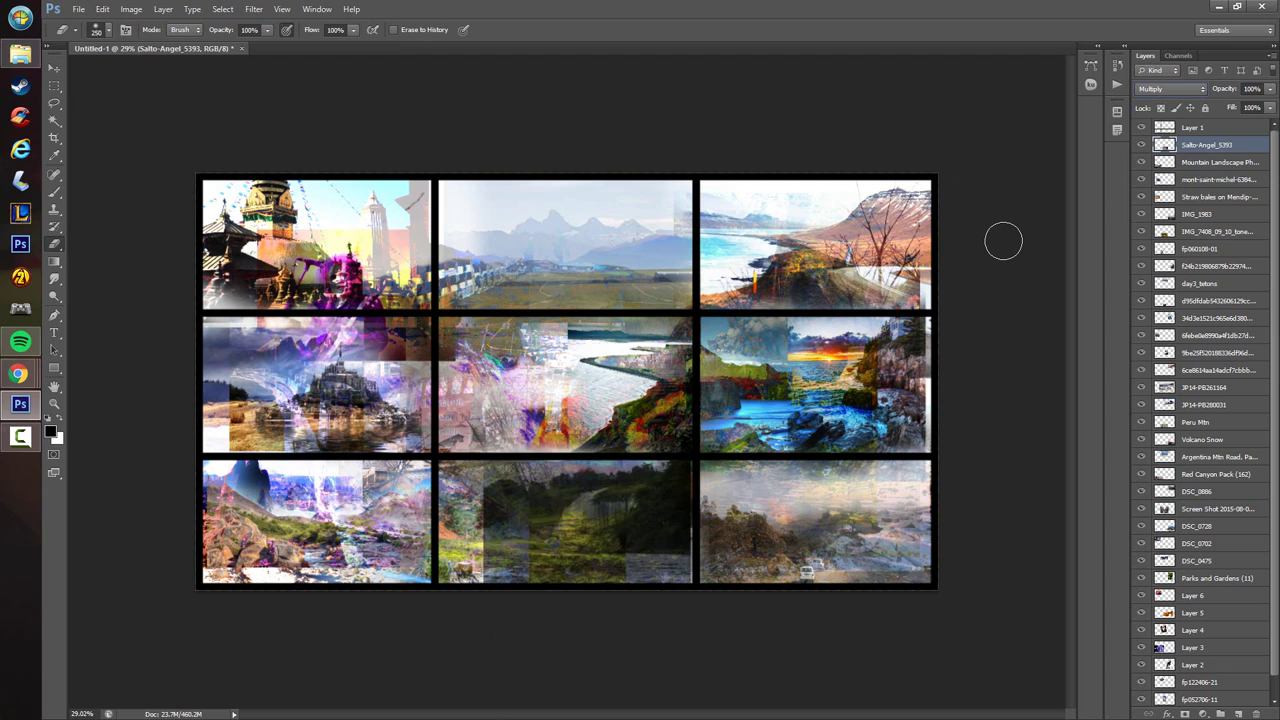
pyautogui.press('Down')
pyautogui.press('Up')
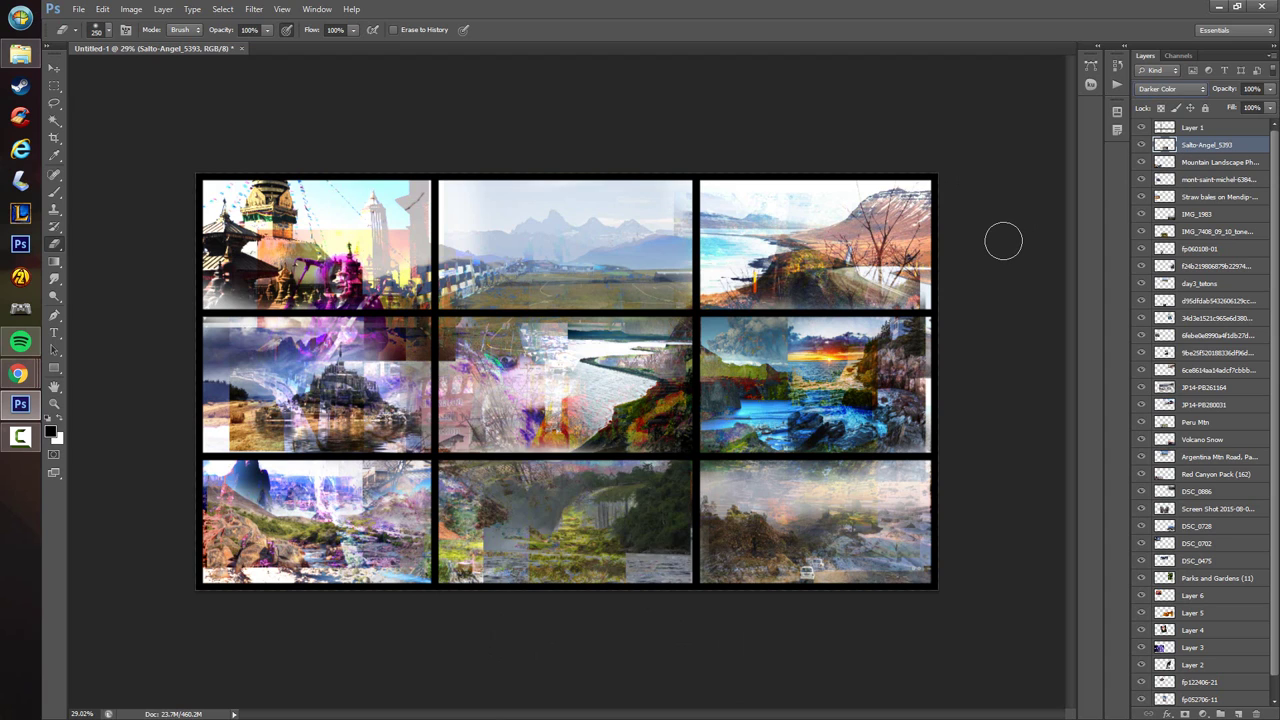
pyautogui.press('Down')
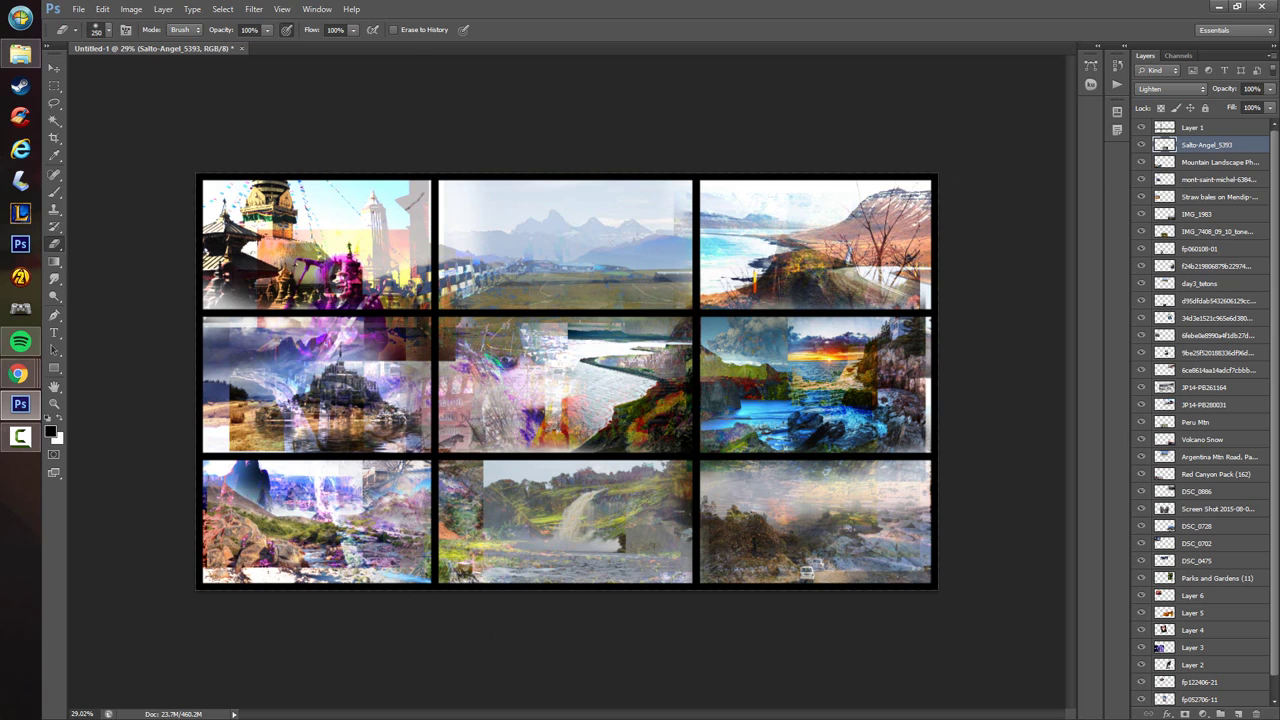
# - Place the West Somerset steam007 photo, scaled down, over the top middle panel, commit it and rasterize the layer
pyautogui.hotkey('alt', 'Tab')
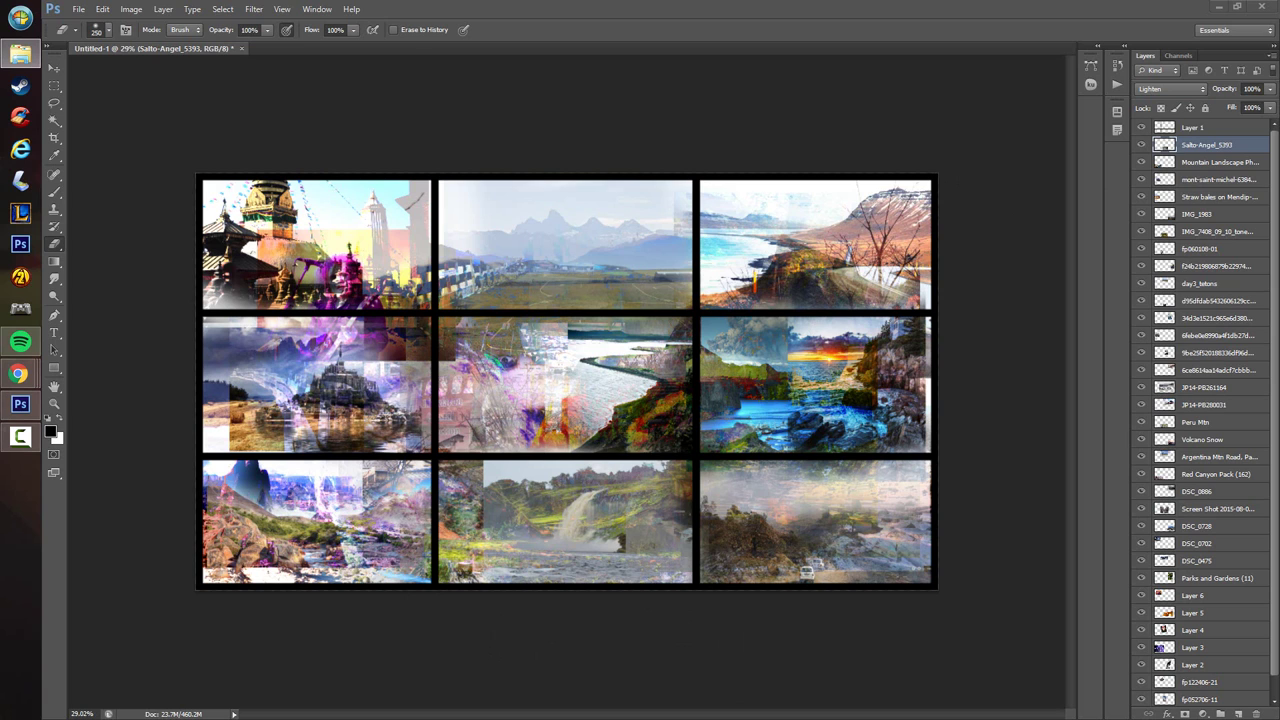
pyautogui.moveTo(0, 455); pyautogui.dragTo(408, 456)
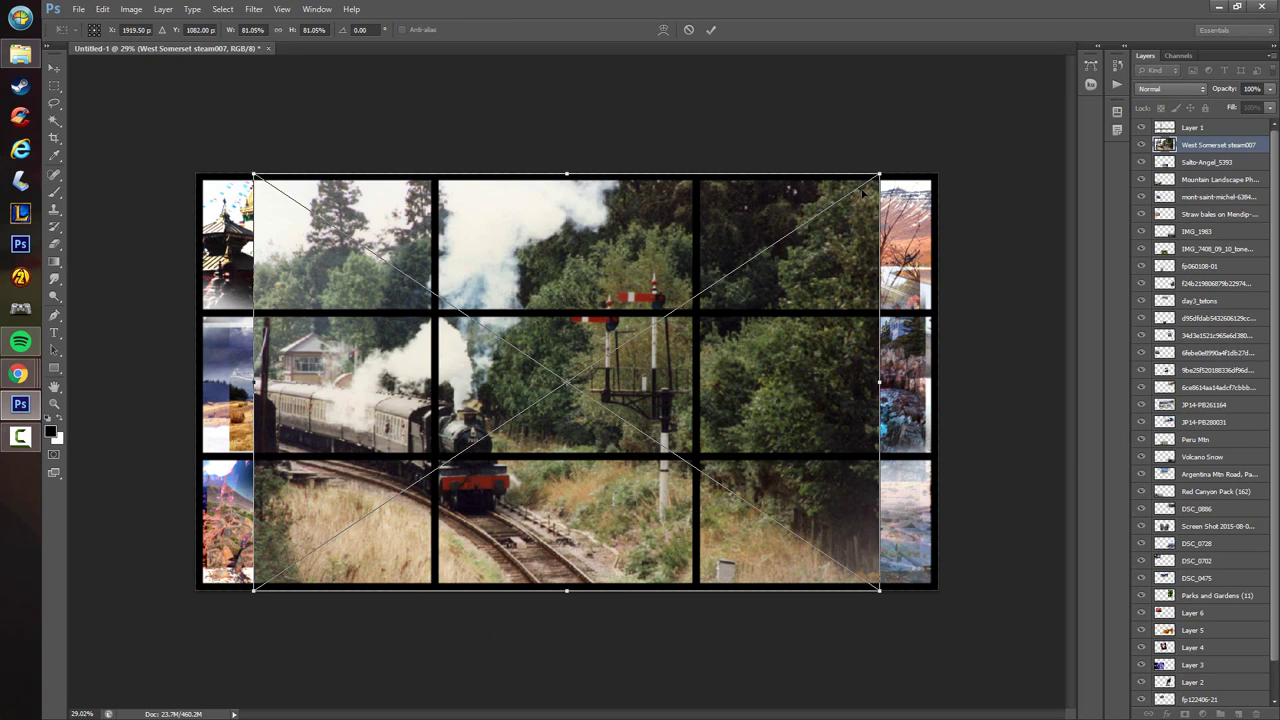
pyautogui.moveTo(880, 174); pyautogui.dragTo(459, 454)
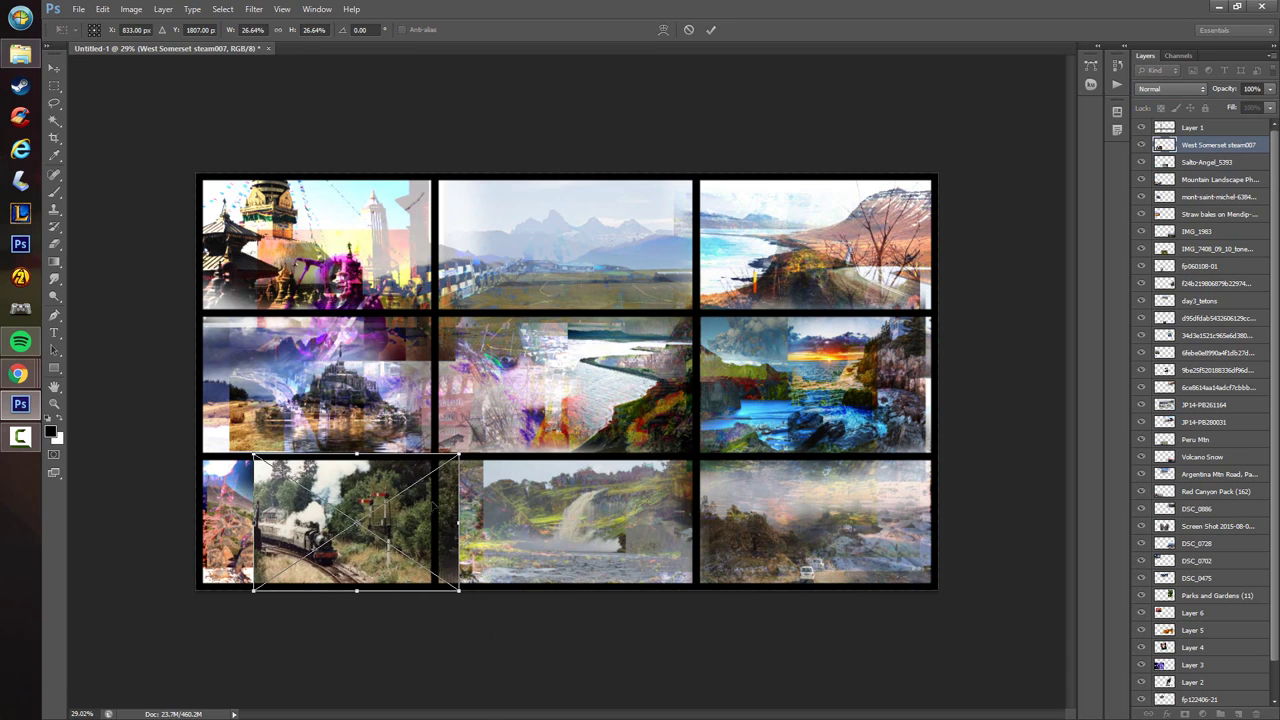
pyautogui.moveTo(430, 502); pyautogui.dragTo(671, 235)
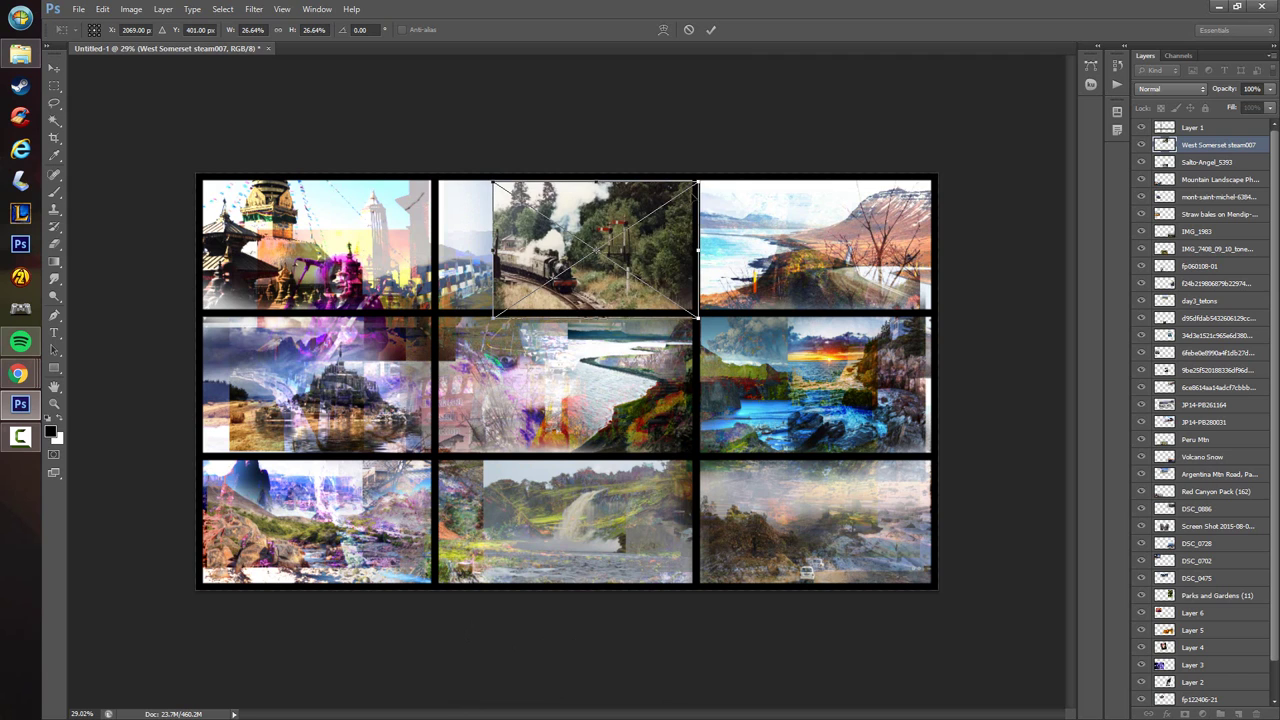
pyautogui.moveTo(697, 181)
pyautogui.mouseDown()
pyautogui.moveTo(669, 219)
pyautogui.moveTo(692, 221)
pyautogui.mouseUp()
pyautogui.press('Return')
pyautogui.click(815, 224)
pyautogui.press('Return')
# - Compare blend modes on the West Somerset steam007 layer, settle on Overlay and erase its train and hard edges in the top middle panel
pyautogui.click(1168, 88)
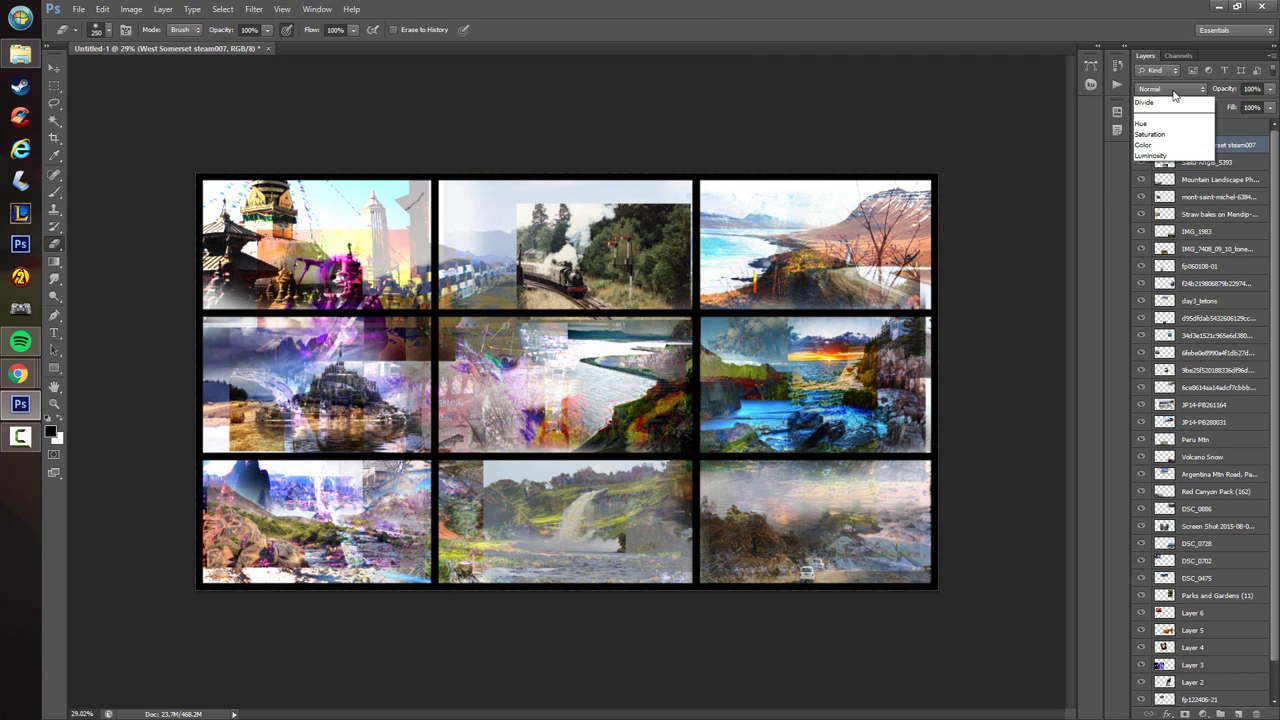
pyautogui.click(1186, 150)
pyautogui.press('Down')
pyautogui.press('Down')
pyautogui.press('Down')
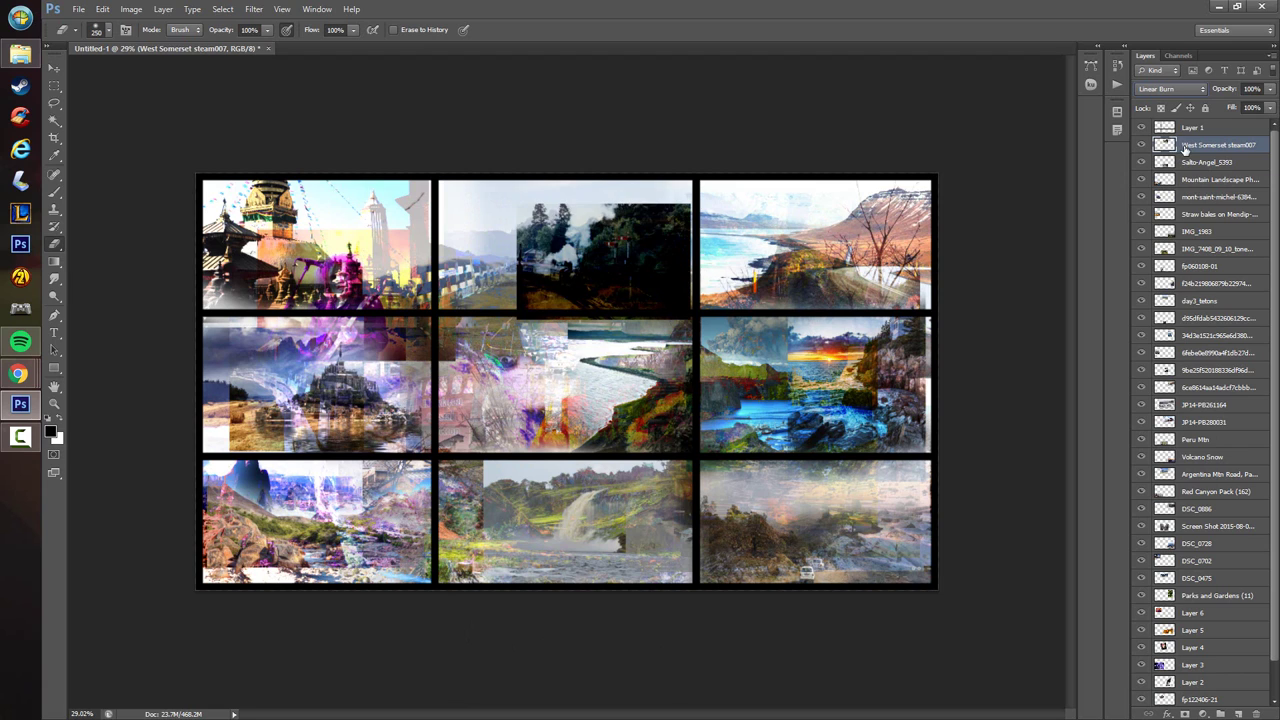
pyautogui.press('Down')
pyautogui.press('Down')
pyautogui.press('Down')
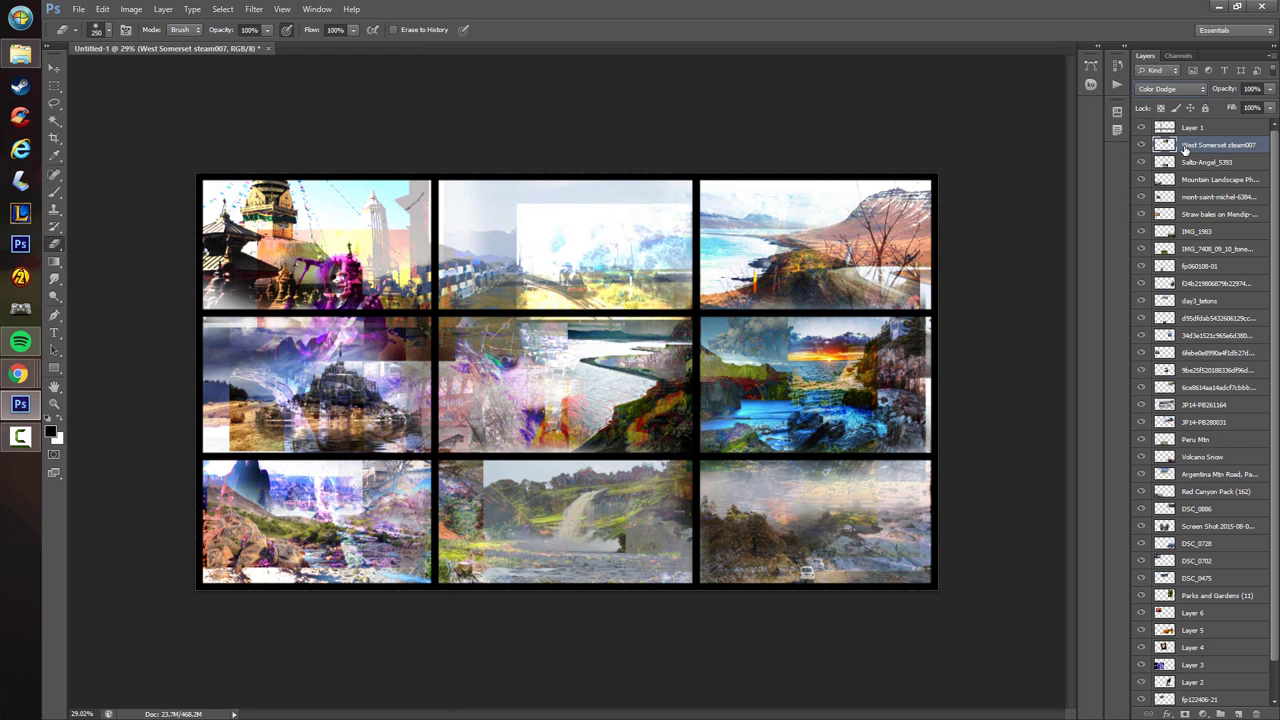
pyautogui.press('Down')
pyautogui.press('Down')
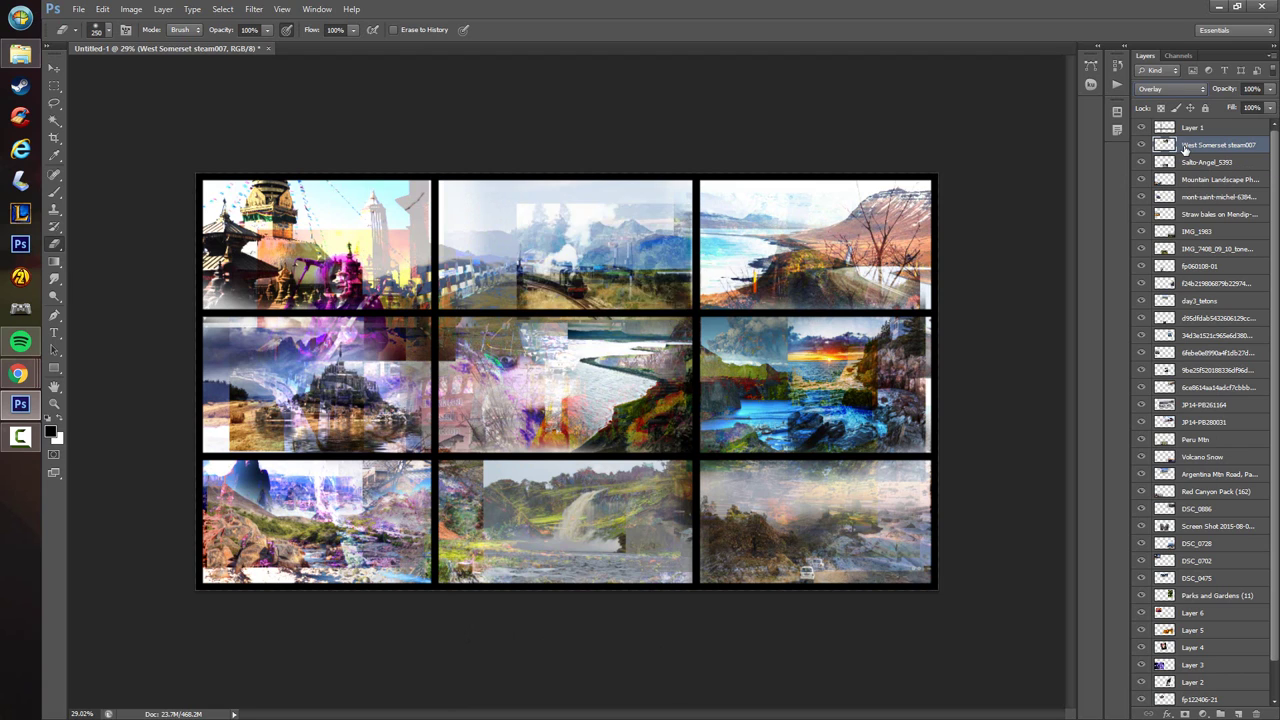
pyautogui.press('Up')
pyautogui.moveTo(598, 332)
pyautogui.mouseDown()
pyautogui.moveTo(560, 330)
pyautogui.moveTo(522, 285)
pyautogui.moveTo(563, 276)
pyautogui.mouseUp()
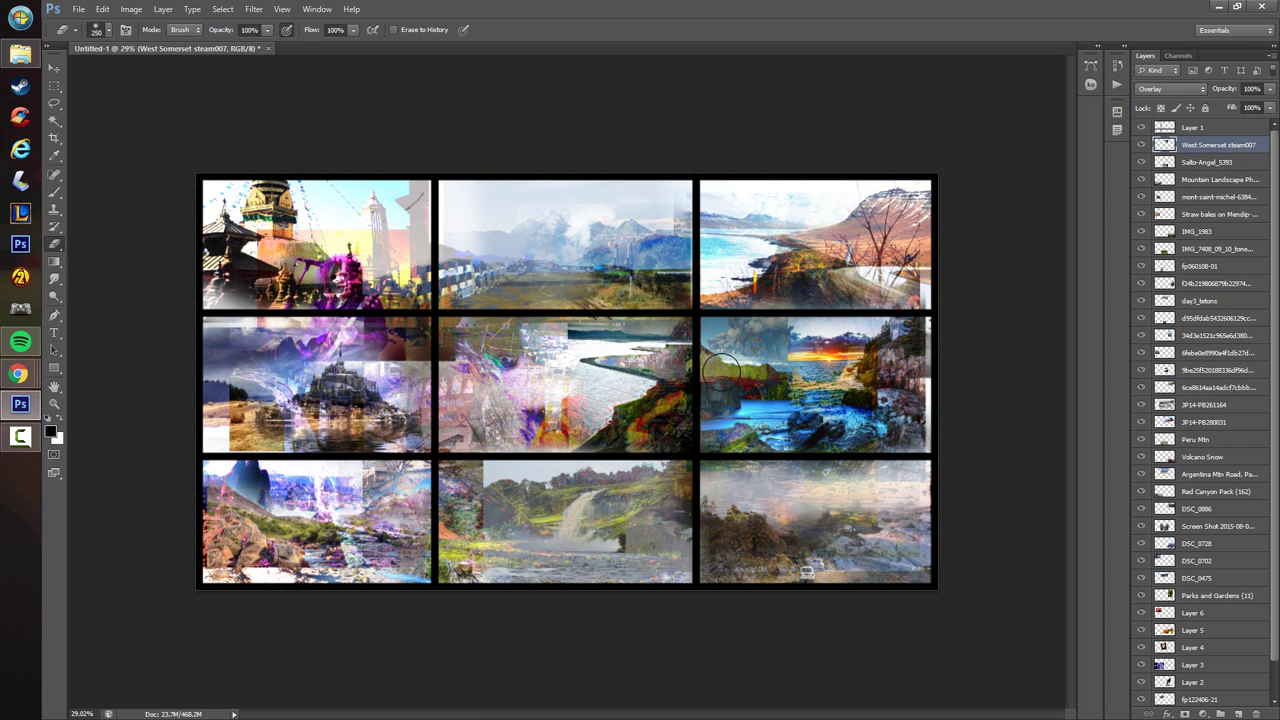
# - Place the Panorama Vysehrad photo over the middle right panel, scaled down to 16.96% and flipped horizontally, and commit it
pyautogui.click(20, 54)
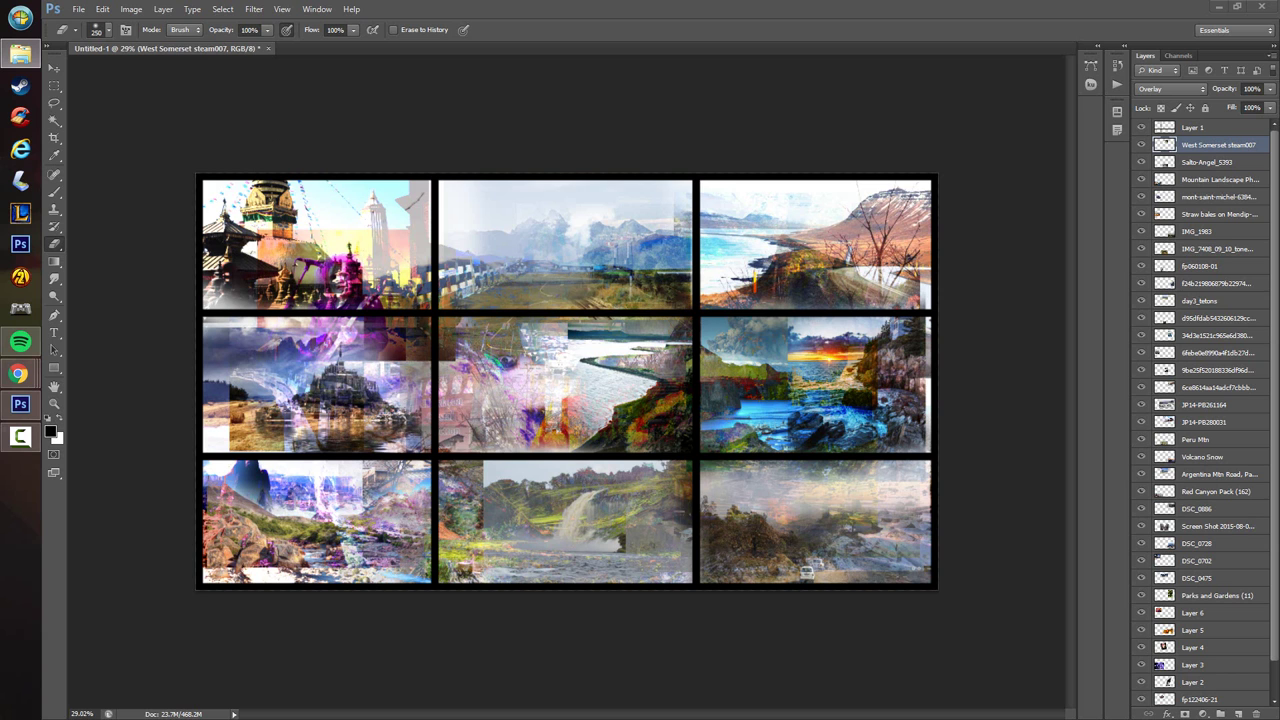
pyautogui.moveTo(1279, 405); pyautogui.dragTo(885, 398)
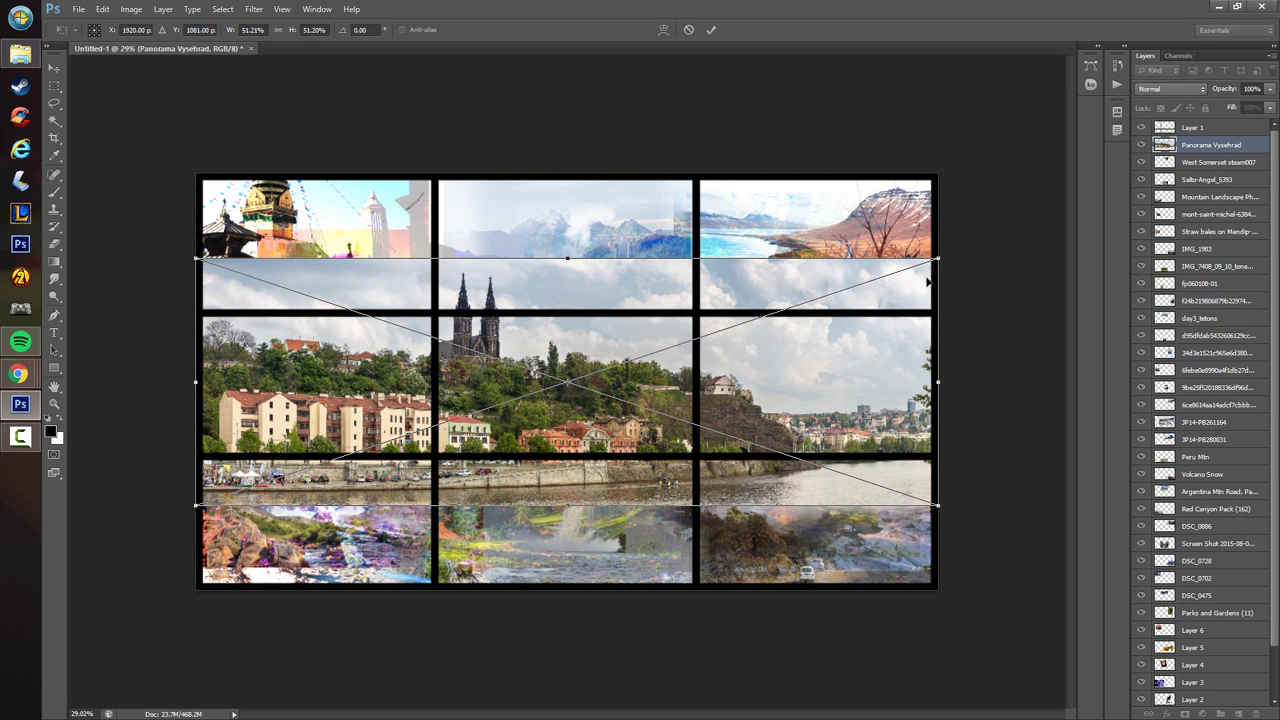
pyautogui.moveTo(938, 257)
pyautogui.mouseDown()
pyautogui.moveTo(437, 424)
pyautogui.moveTo(950, 395)
pyautogui.moveTo(922, 360)
pyautogui.moveTo(903, 394)
pyautogui.mouseUp()
pyautogui.rightClick(412, 474)
pyautogui.click(460, 656)
pyautogui.press('Return')
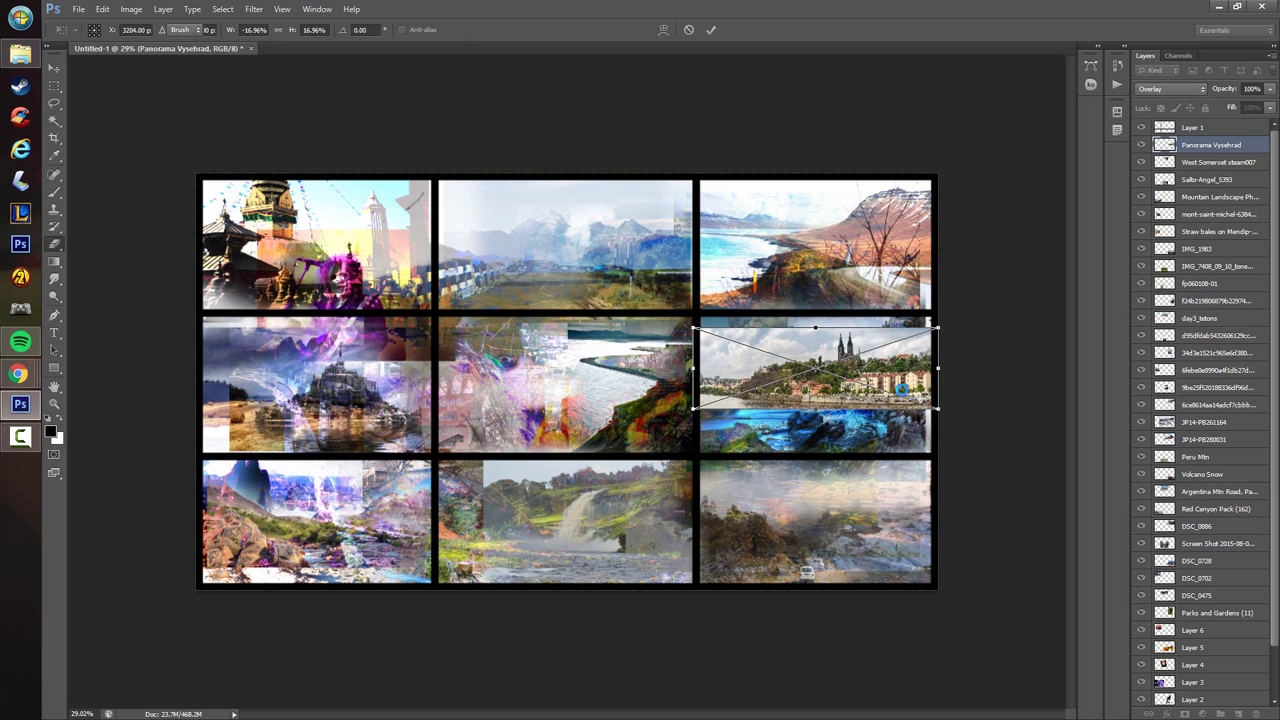
# - Try Color Burn on the Panorama Vysehrad layer, settle on Lighten and erase parts of its sky
pyautogui.click(1168, 88)
pyautogui.click(1165, 166)
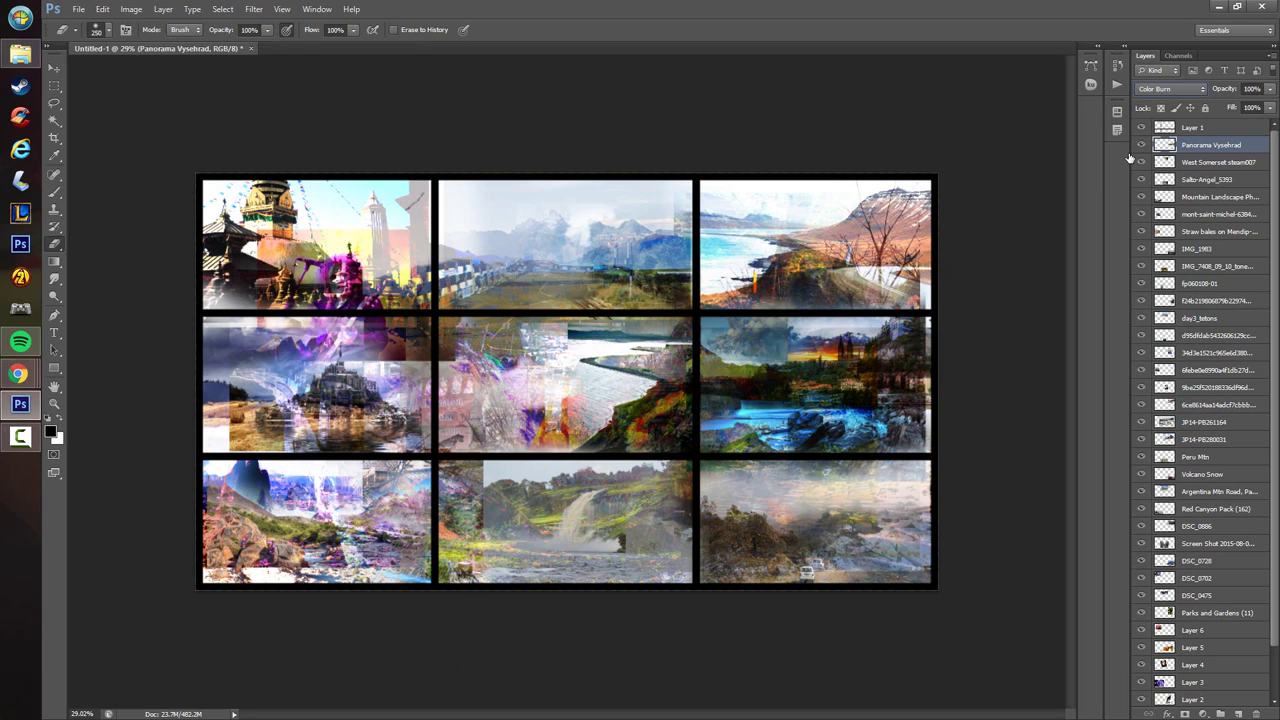
pyautogui.press('Down')
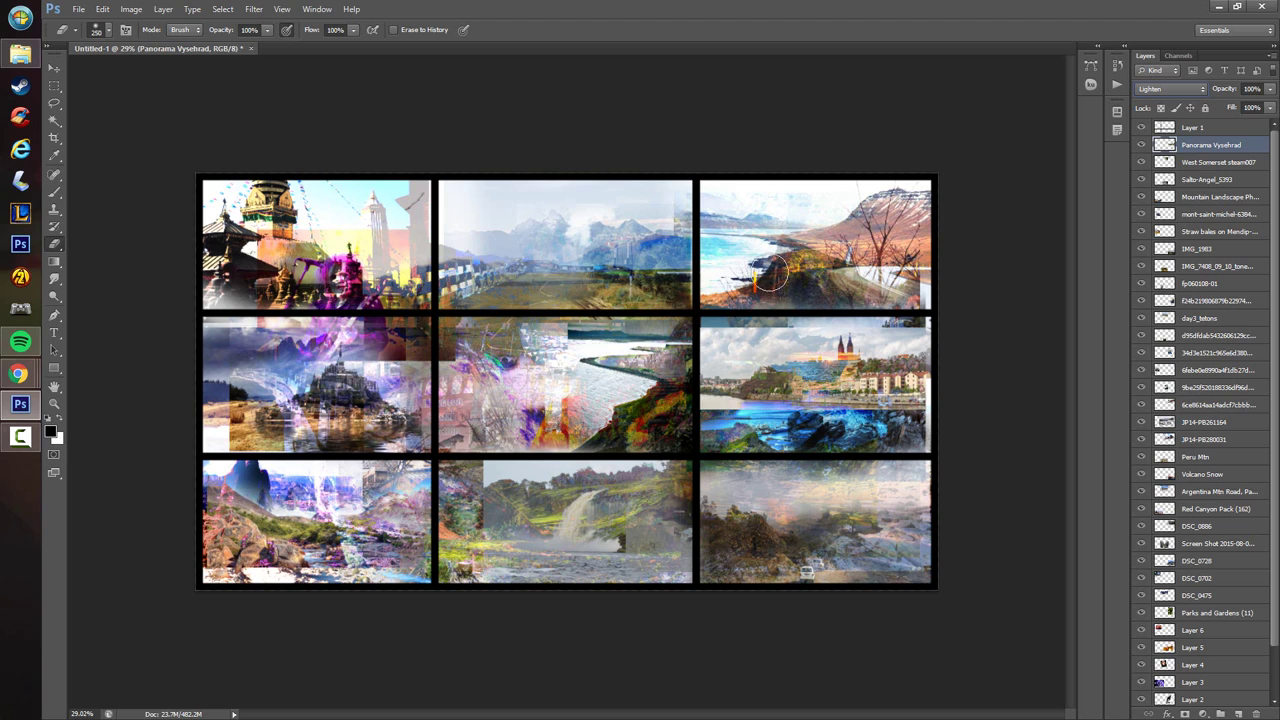
pyautogui.moveTo(690, 362)
pyautogui.mouseDown()
pyautogui.moveTo(803, 303)
pyautogui.moveTo(692, 350)
pyautogui.moveTo(915, 340)
pyautogui.mouseUp()
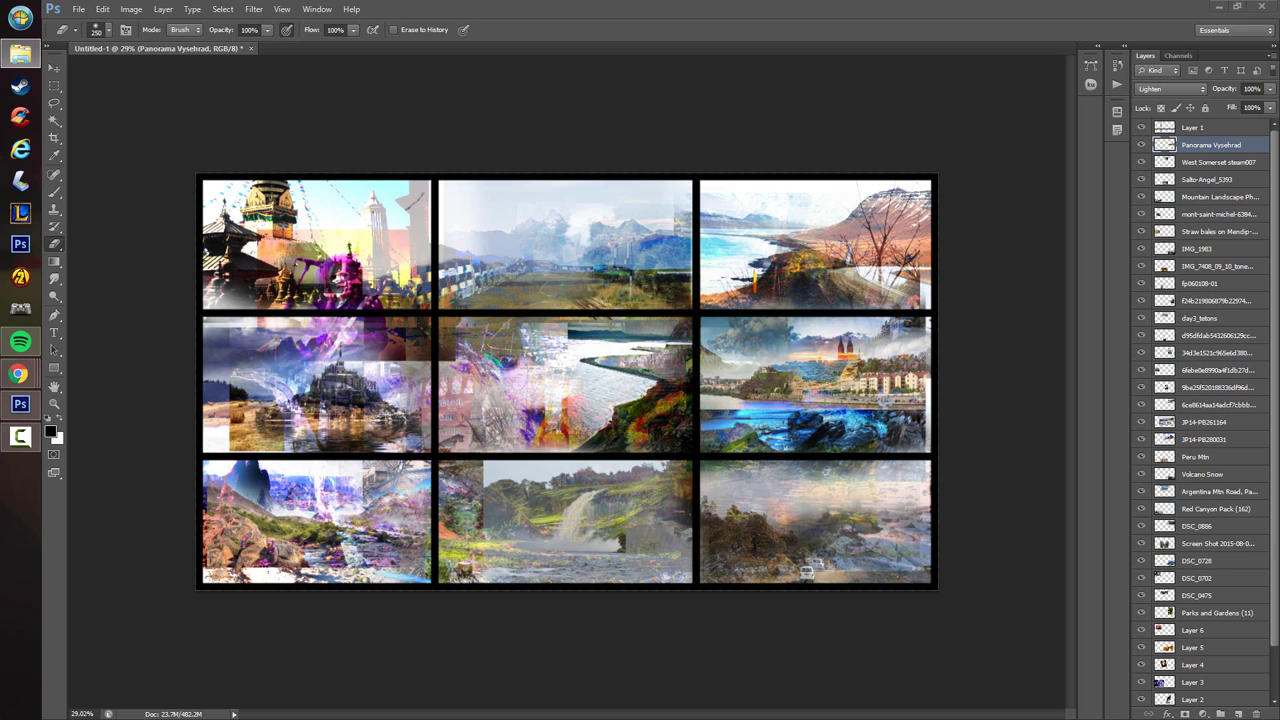
# - Place the cimg0532 photo, scaled down to about 52.56%, over the top right panel, commit it and rasterize the layer
pyautogui.moveTo(214, 354); pyautogui.dragTo(216, 356)
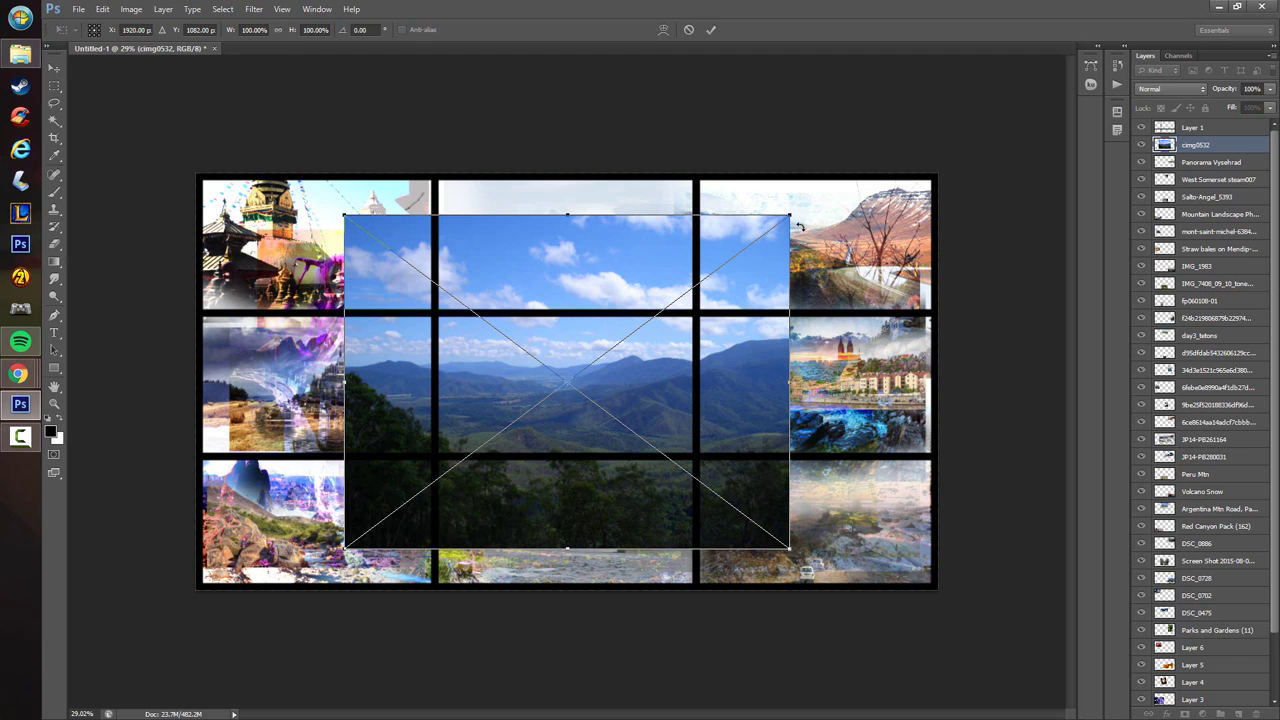
pyautogui.moveTo(790, 214); pyautogui.dragTo(580, 372)
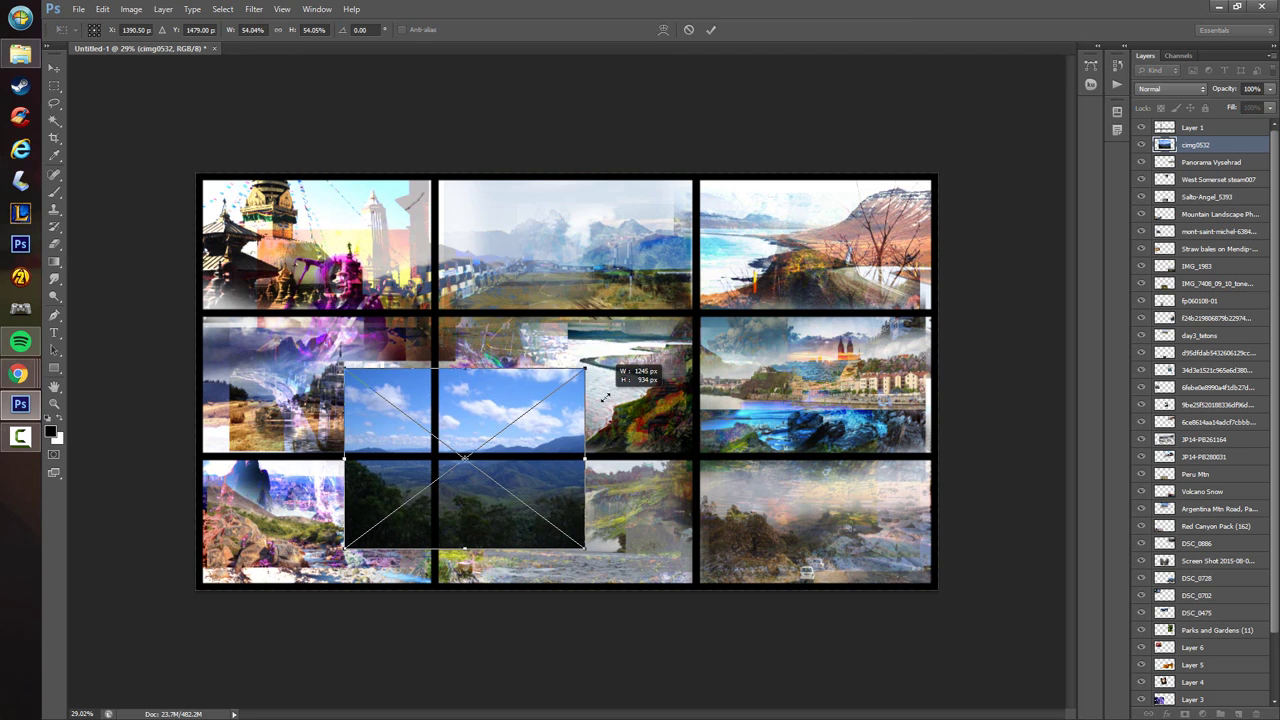
pyautogui.moveTo(561, 430); pyautogui.dragTo(898, 232)
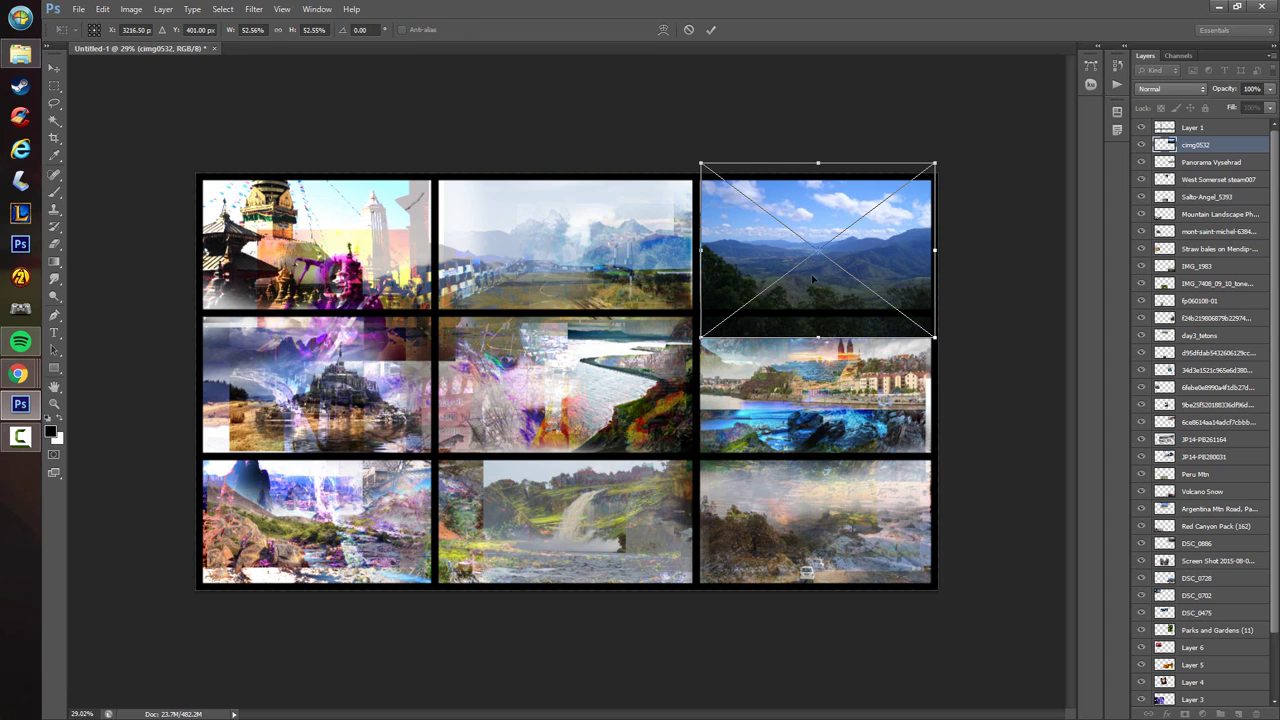
pyautogui.press('Return')
pyautogui.click(840, 223)
pyautogui.press('Return')
# - Compare blend modes such as Color Dodge and Overlay on the cimg0532 layer and set it to Hard Light
pyautogui.click(1180, 90)
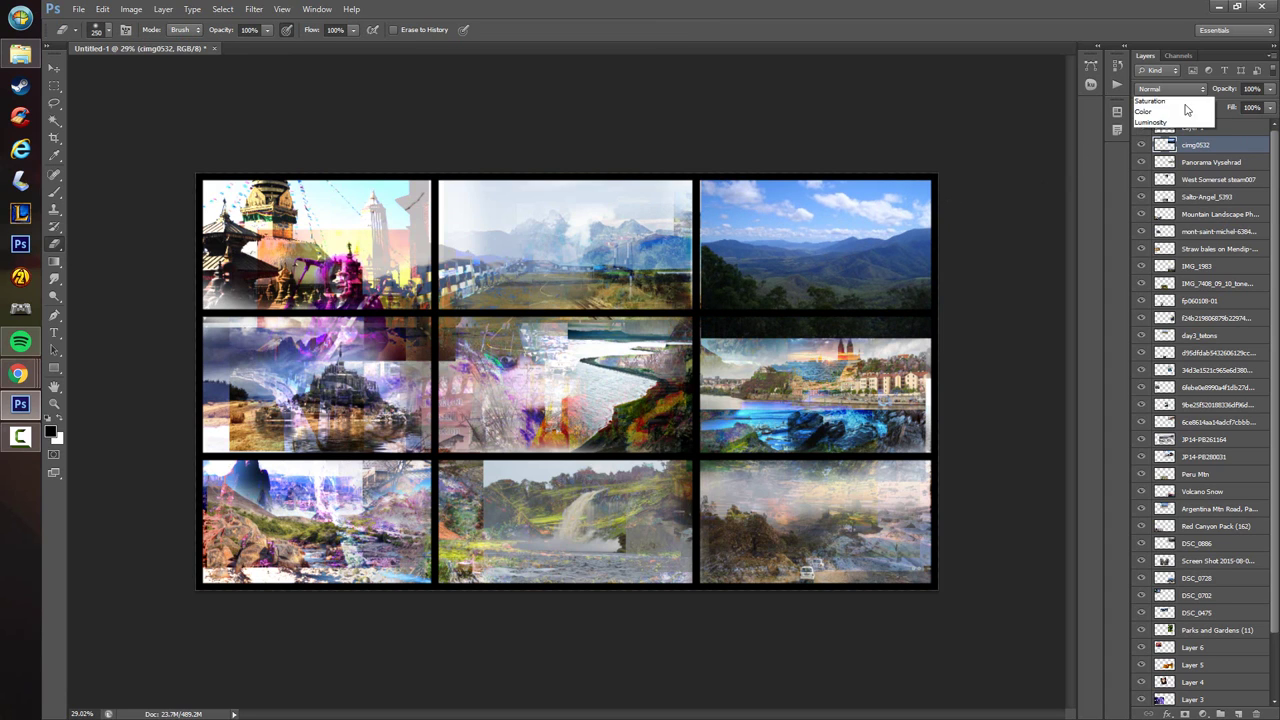
pyautogui.click(1178, 134)
pyautogui.press('Down')
pyautogui.press('Down')
pyautogui.press('Down')
pyautogui.press('Down')
pyautogui.press('Down')
pyautogui.press('Down')
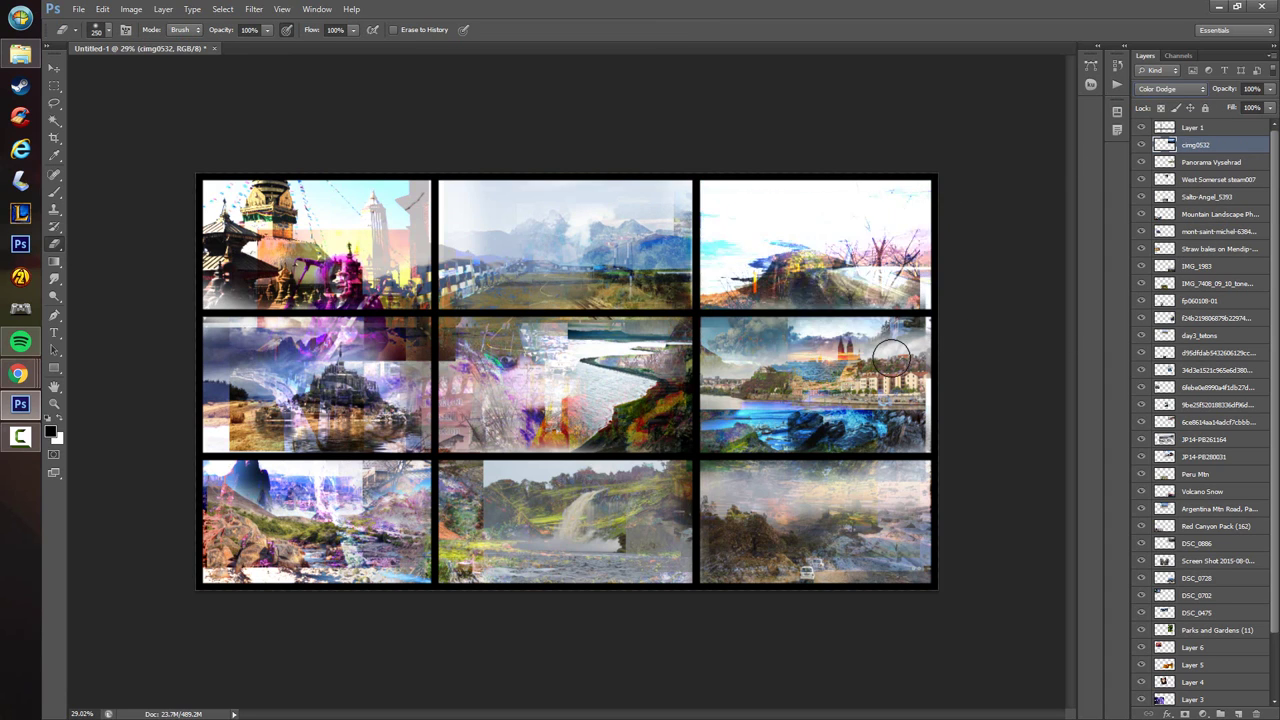
pyautogui.press('Down')
pyautogui.press('Down')
pyautogui.press('Down')
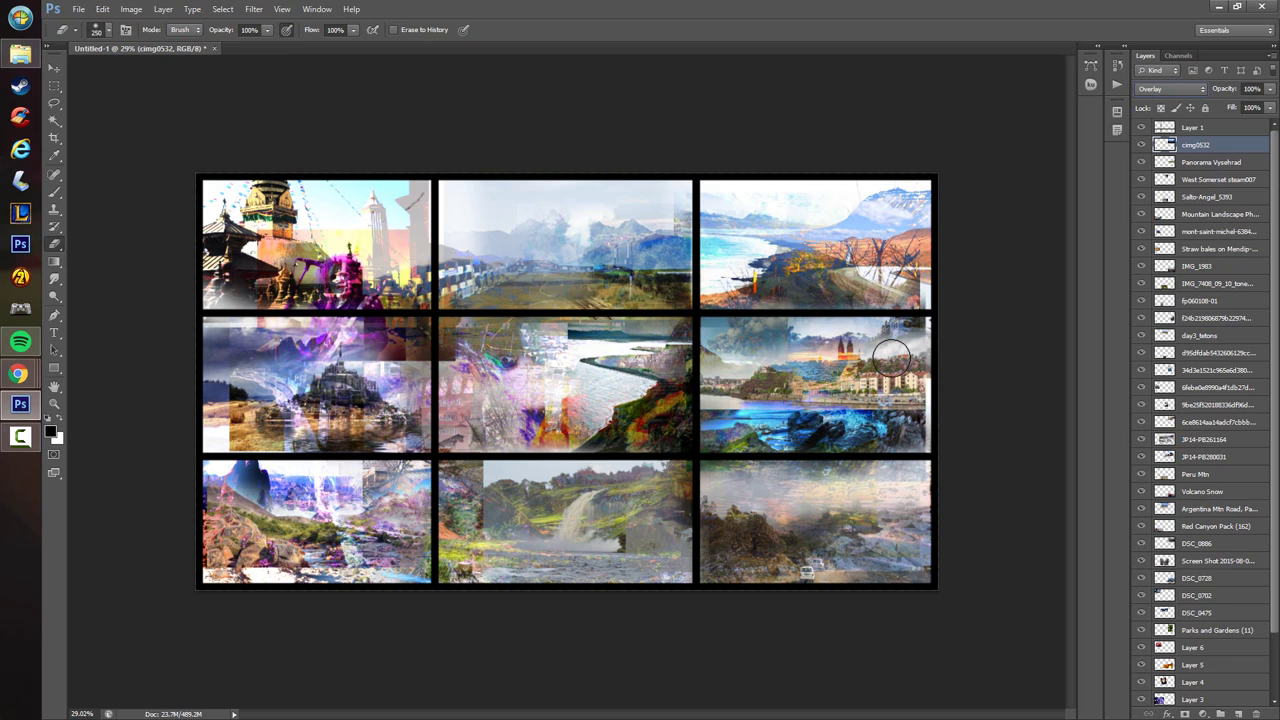
pyautogui.press('Down')
pyautogui.press('Down')
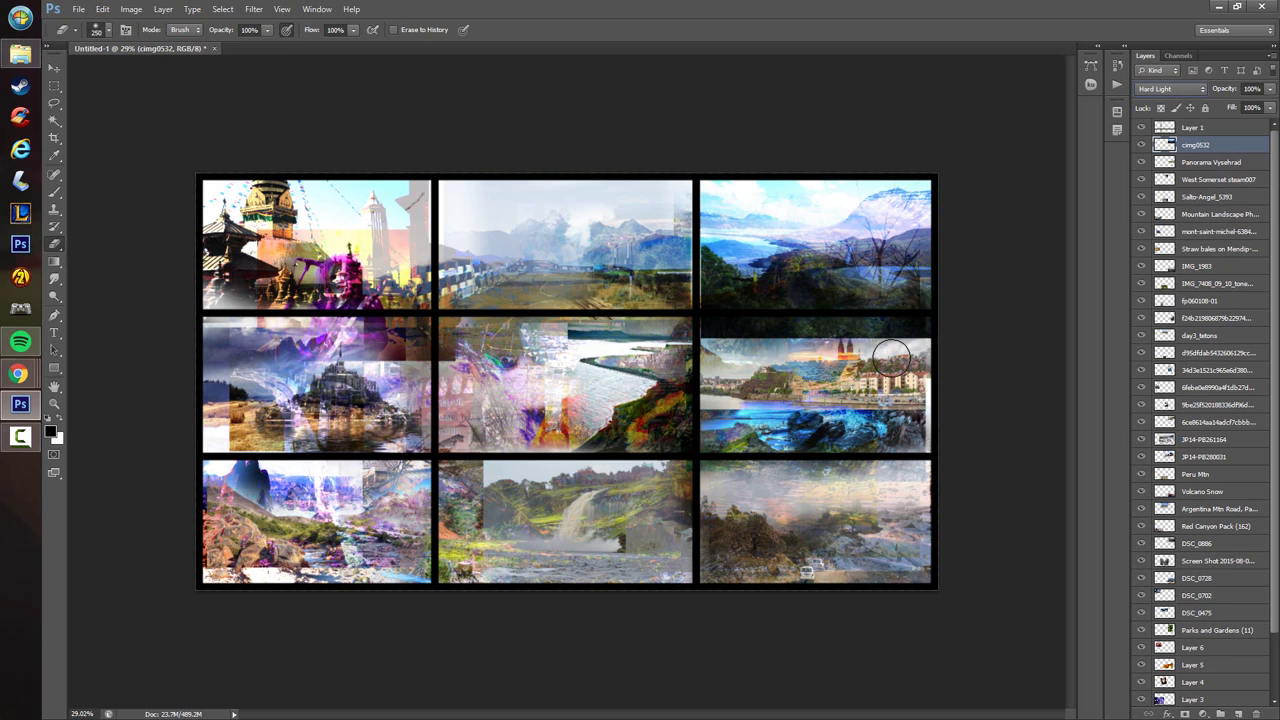
# - Erase the part of cimg0532 overlapping the middle right panel, and try erasing along its outer edge
pyautogui.moveTo(708, 342)
pyautogui.mouseDown()
pyautogui.moveTo(972, 334)
pyautogui.moveTo(632, 342)
pyautogui.mouseUp()
pyautogui.moveTo(946, 283)
pyautogui.mouseDown()
pyautogui.moveTo(929, 328)
pyautogui.moveTo(935, 242)
pyautogui.mouseUp()
pyautogui.hotkey('ctrl', 'z')
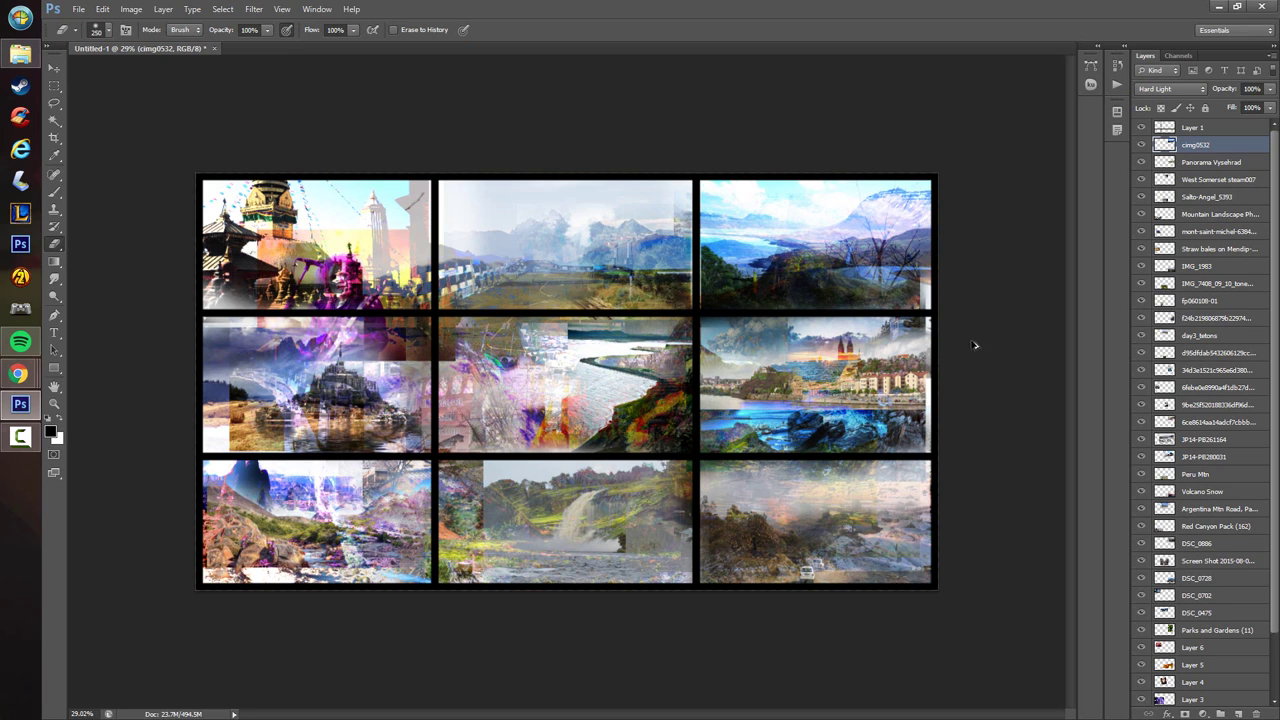
pyautogui.hotkey('ctrl', 's')
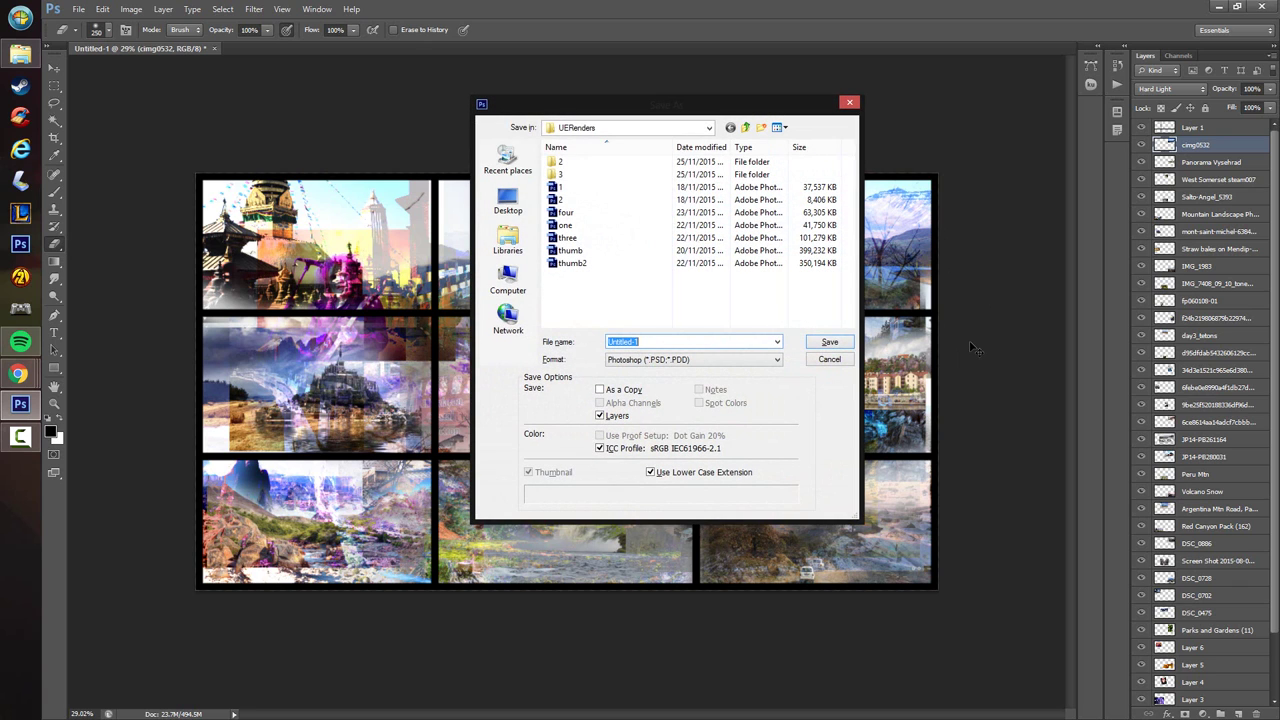
pyautogui.press('Escape')
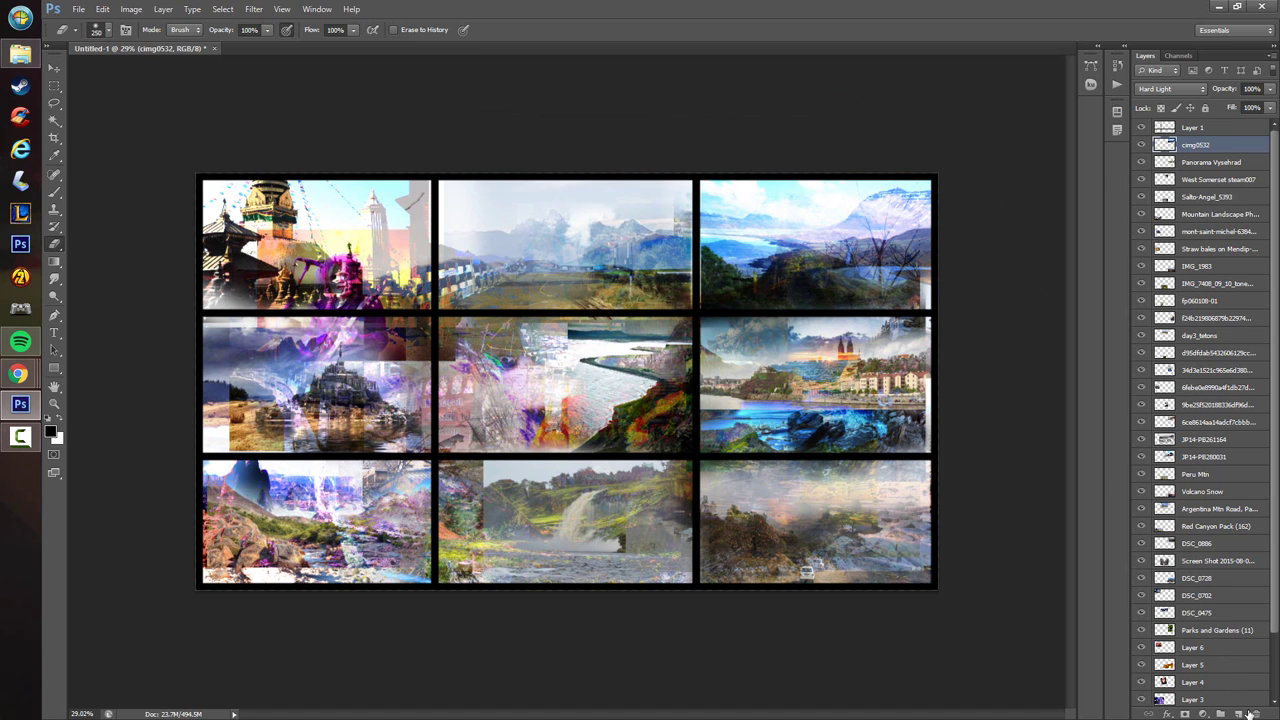
pyautogui.click(1237, 7)
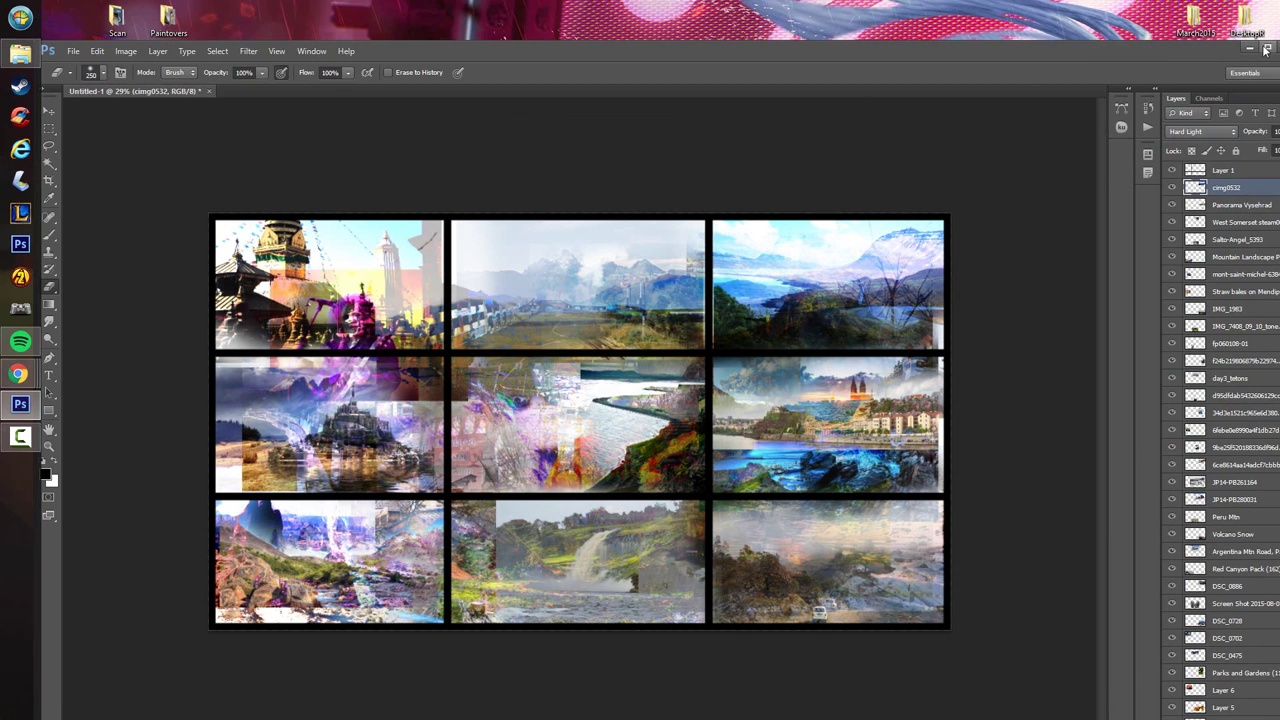
pyautogui.click(1265, 50)
# - Add a new layer above cimg0532 and set up a textured Brush at 70 px with white as the foreground colour
pyautogui.click(1239, 713)
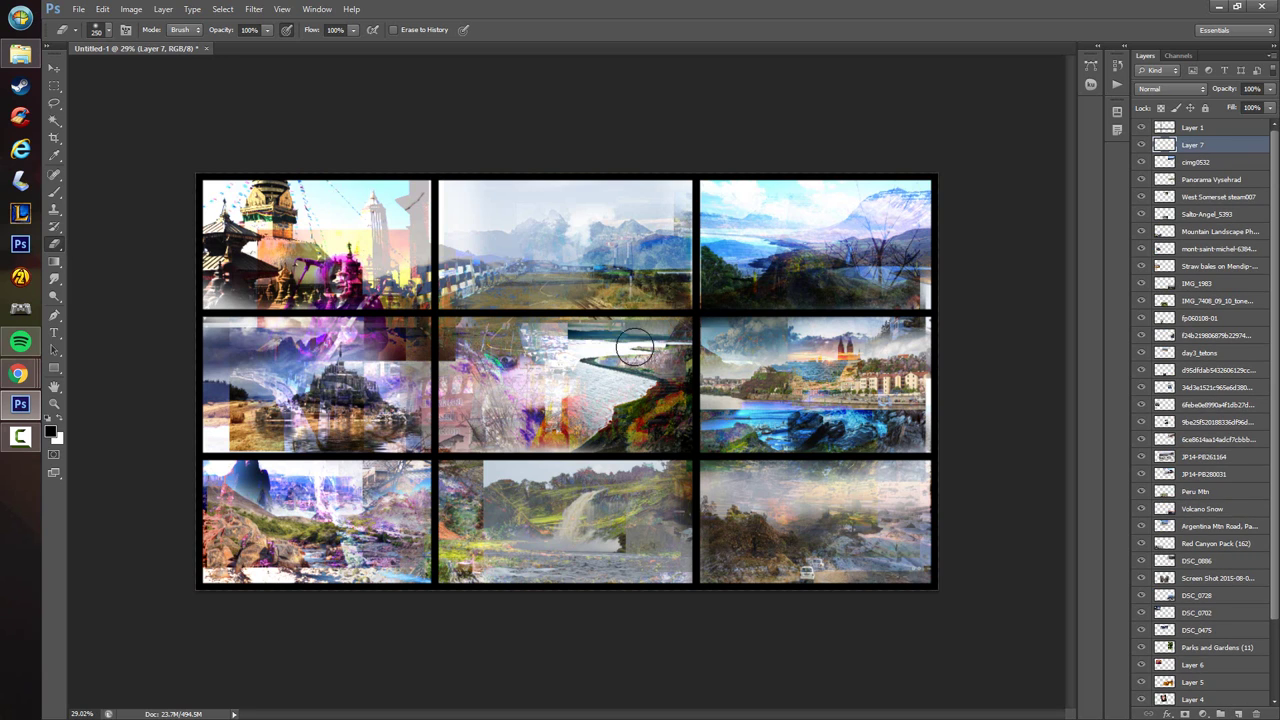
pyautogui.click(55, 191)
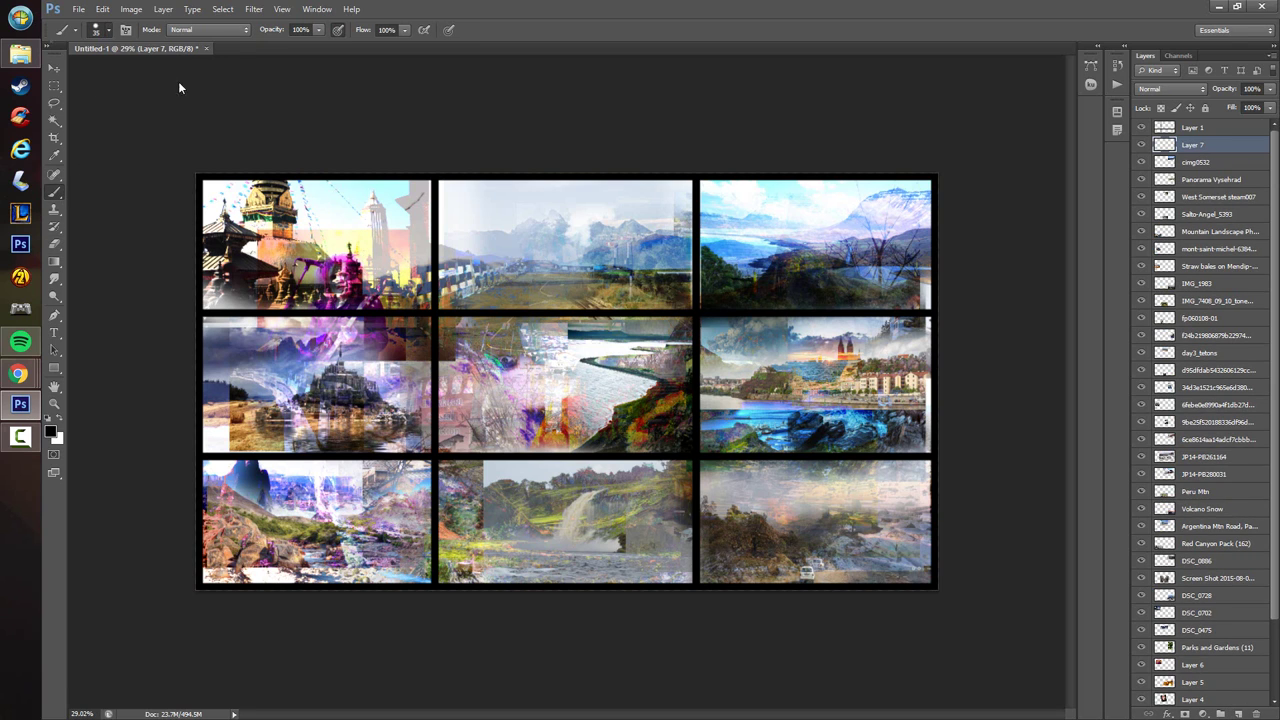
pyautogui.click(108, 30)
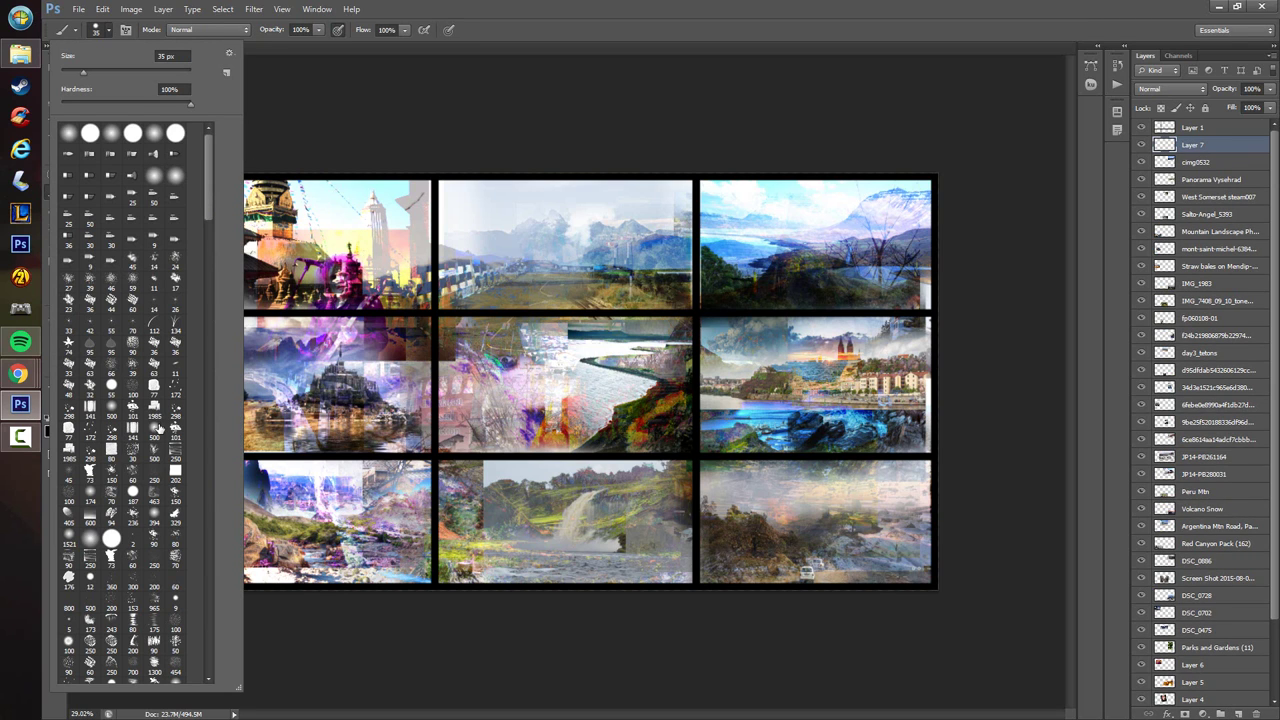
pyautogui.click(116, 627)
pyautogui.click(541, 446)
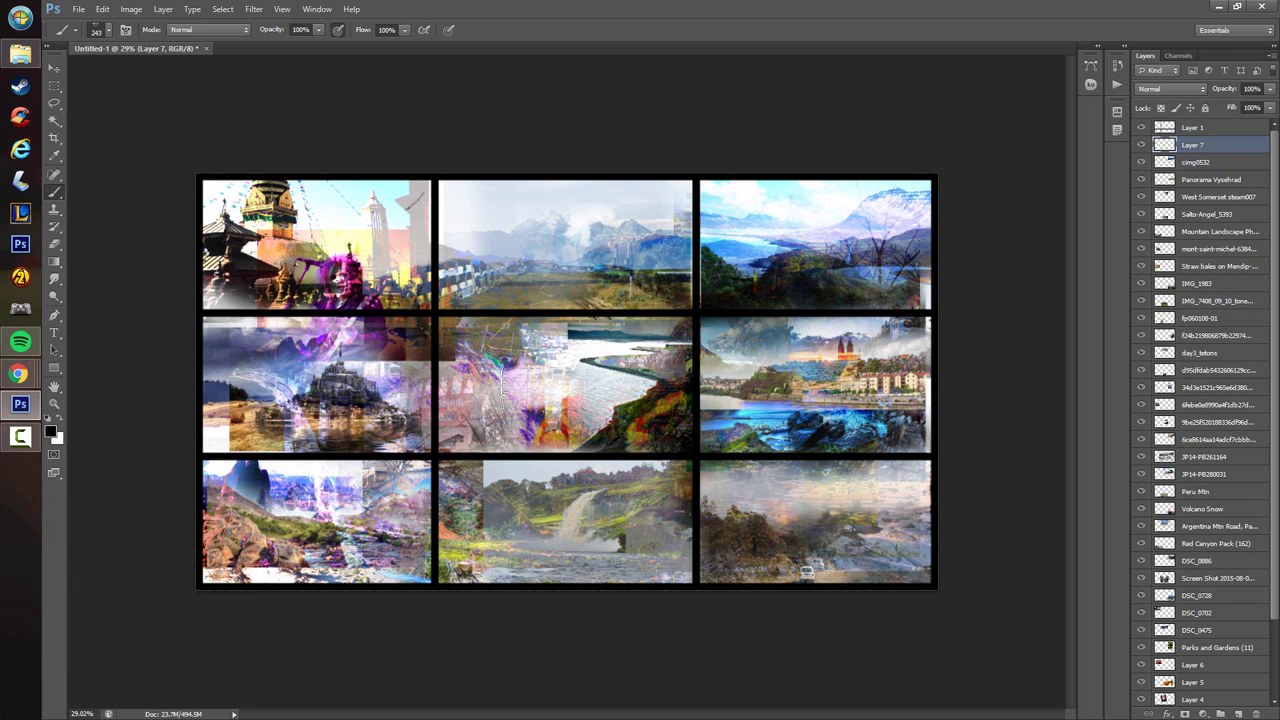
pyautogui.press('[')
pyautogui.press('[')
pyautogui.press('x')
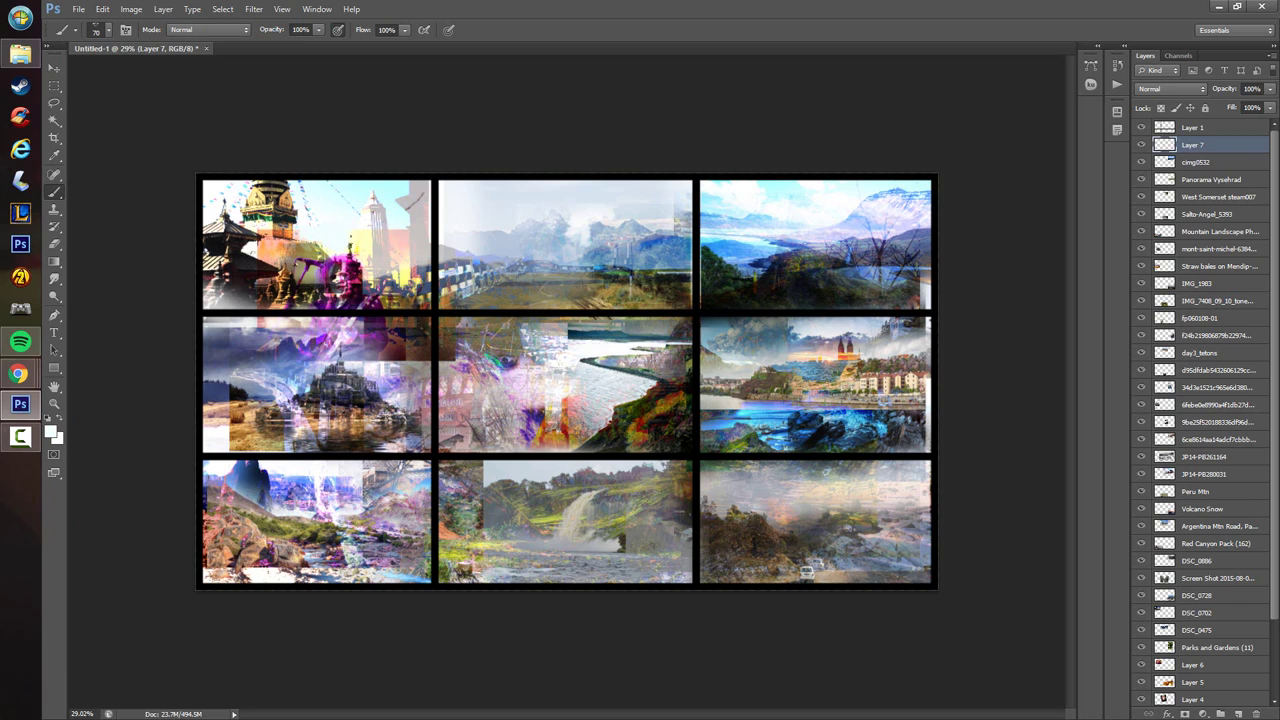
# - Paint white over the coloured patch around the tower in the top left panel and shade the tower in sampled light grey at 100 px
pyautogui.click(402, 219)
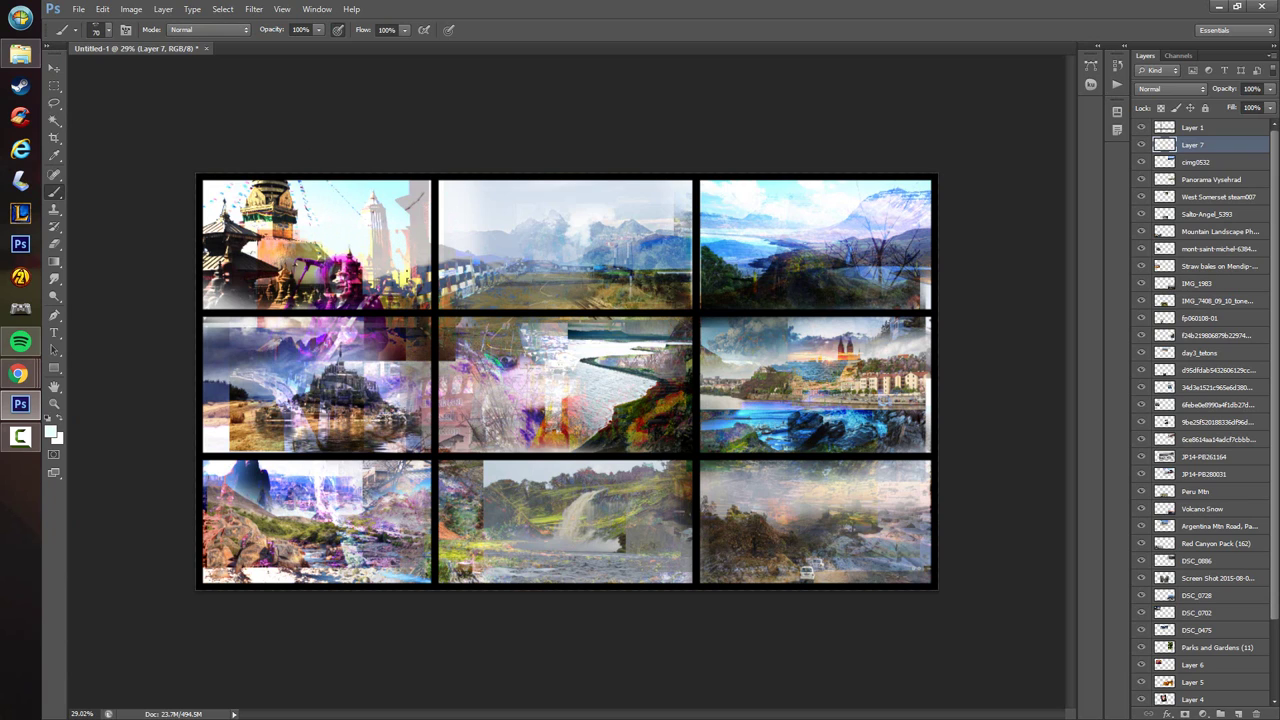
pyautogui.press(']')
pyautogui.press(']')
pyautogui.press(']')
pyautogui.keyDown('alt'); pyautogui.click(383, 251); pyautogui.keyUp('alt')
pyautogui.moveTo(373, 227); pyautogui.dragTo(378, 218)
pyautogui.click(418, 221)
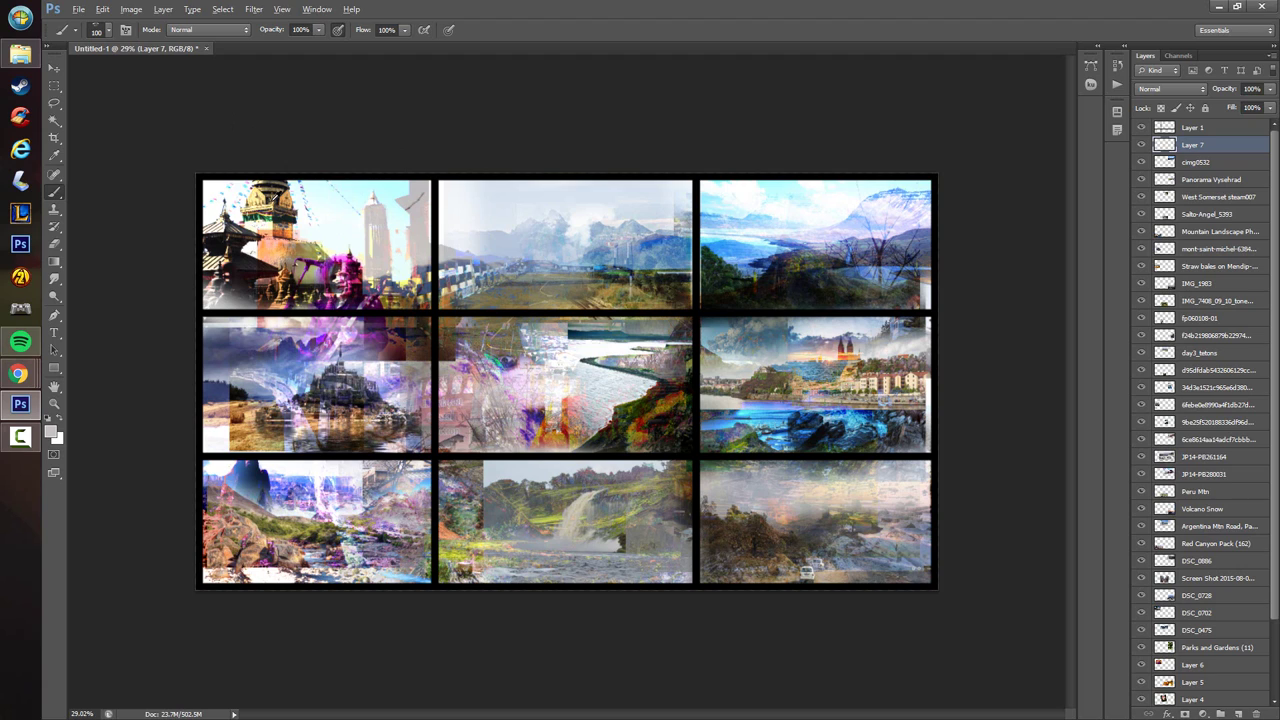
# - Paint over the temple base and lower roofs in the top left panel with colours sampled from the photo, using a 60 px brush
pyautogui.keyDown('alt'); pyautogui.click(281, 218); pyautogui.keyUp('alt')
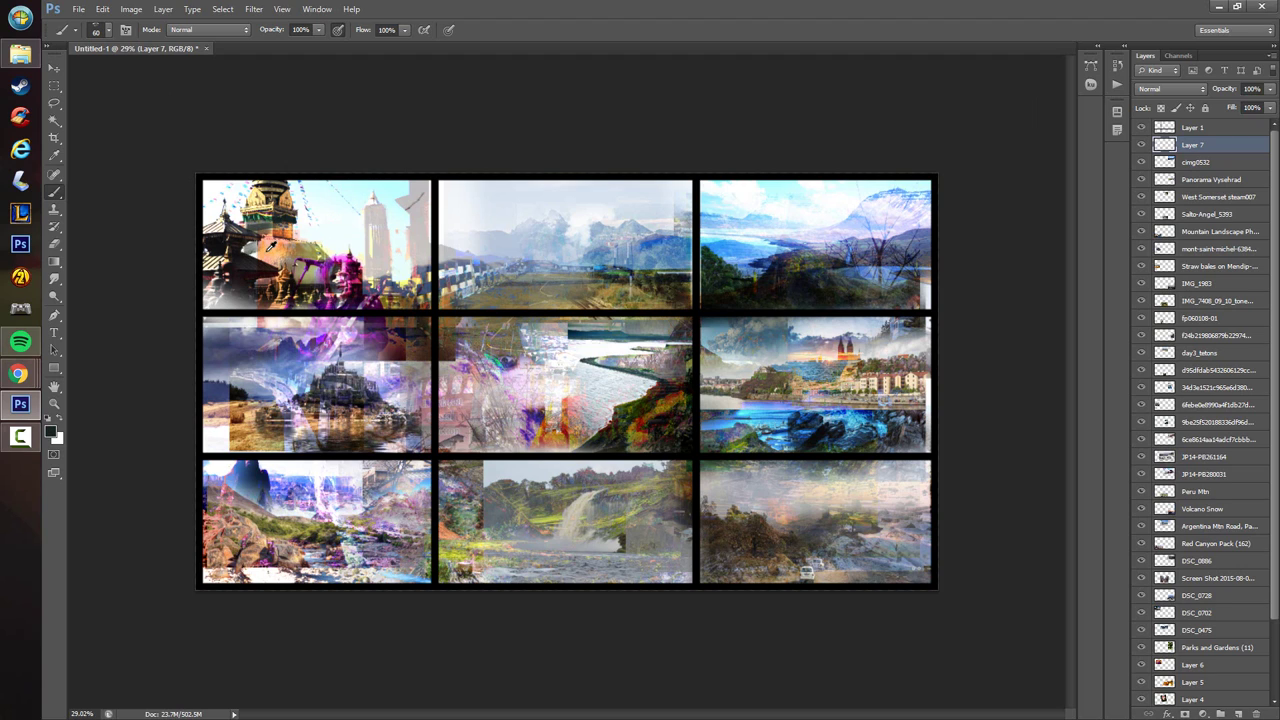
pyautogui.keyDown('alt'); pyautogui.click(262, 252); pyautogui.keyUp('alt')
pyautogui.keyDown('alt'); pyautogui.click(254, 258); pyautogui.keyUp('alt')
pyautogui.keyDown('alt'); pyautogui.click(264, 268); pyautogui.keyUp('alt')
pyautogui.keyDown('alt'); pyautogui.click(256, 278); pyautogui.keyUp('alt')
pyautogui.keyDown('alt'); pyautogui.click(256, 292); pyautogui.keyUp('alt')
pyautogui.keyDown('alt'); pyautogui.click(250, 290); pyautogui.keyUp('alt')
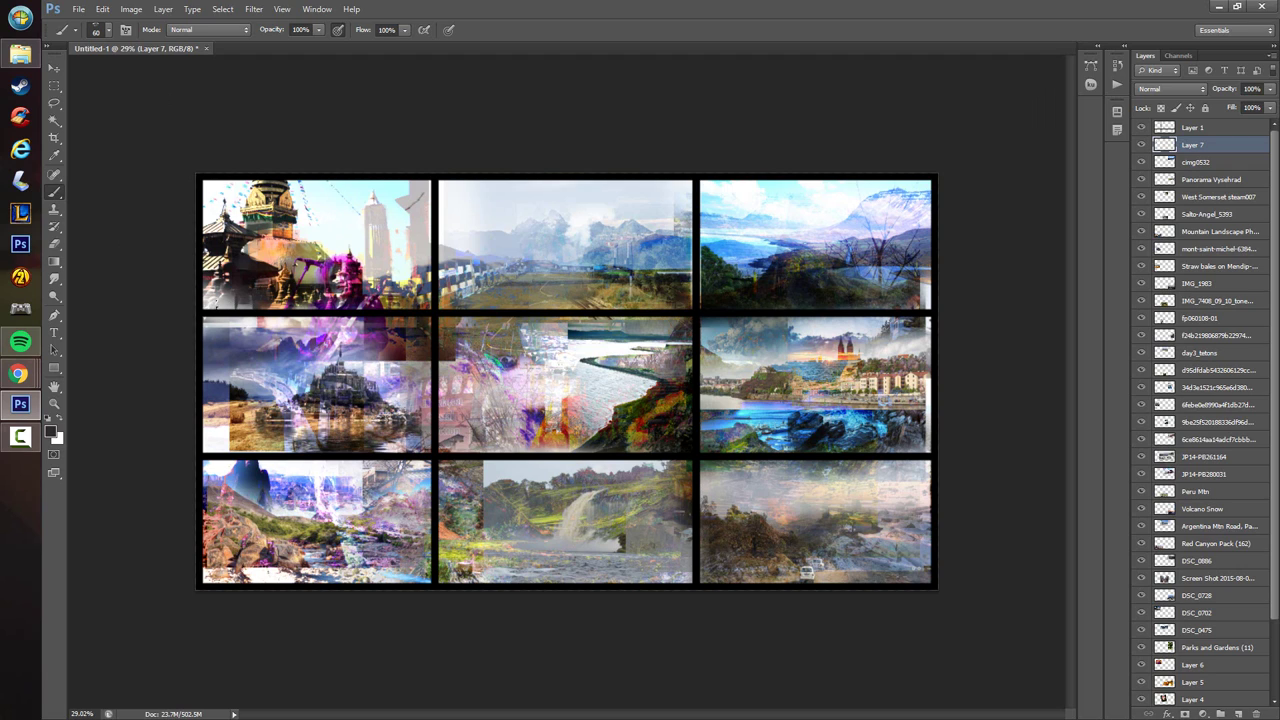
pyautogui.moveTo(218, 303)
pyautogui.mouseDown()
pyautogui.moveTo(209, 288)
pyautogui.moveTo(241, 304)
pyautogui.mouseUp()
# - Retouch the temple spire in the top left panel with brown and olive tones sampled from around it
pyautogui.press('x')
pyautogui.keyDown('alt'); pyautogui.click(247, 195); pyautogui.keyUp('alt')
pyautogui.keyDown('alt'); pyautogui.click(256, 195); pyautogui.keyUp('alt')
pyautogui.keyDown('alt'); pyautogui.click(265, 188); pyautogui.keyUp('alt')
pyautogui.keyDown('alt'); pyautogui.click(275, 189); pyautogui.keyUp('alt')
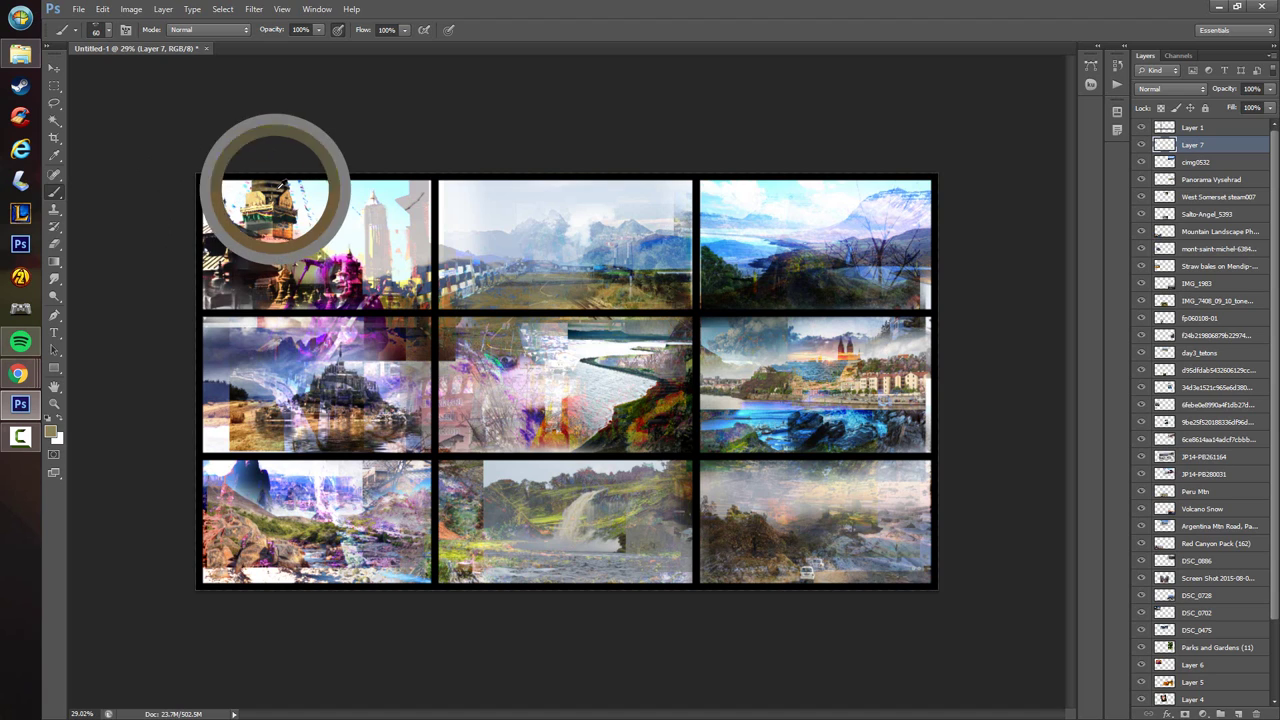
pyautogui.keyDown('alt'); pyautogui.click(276, 197); pyautogui.keyUp('alt')
pyautogui.keyDown('alt'); pyautogui.click(299, 199); pyautogui.keyUp('alt')
pyautogui.keyDown('alt'); pyautogui.click(285, 190); pyautogui.keyUp('alt')
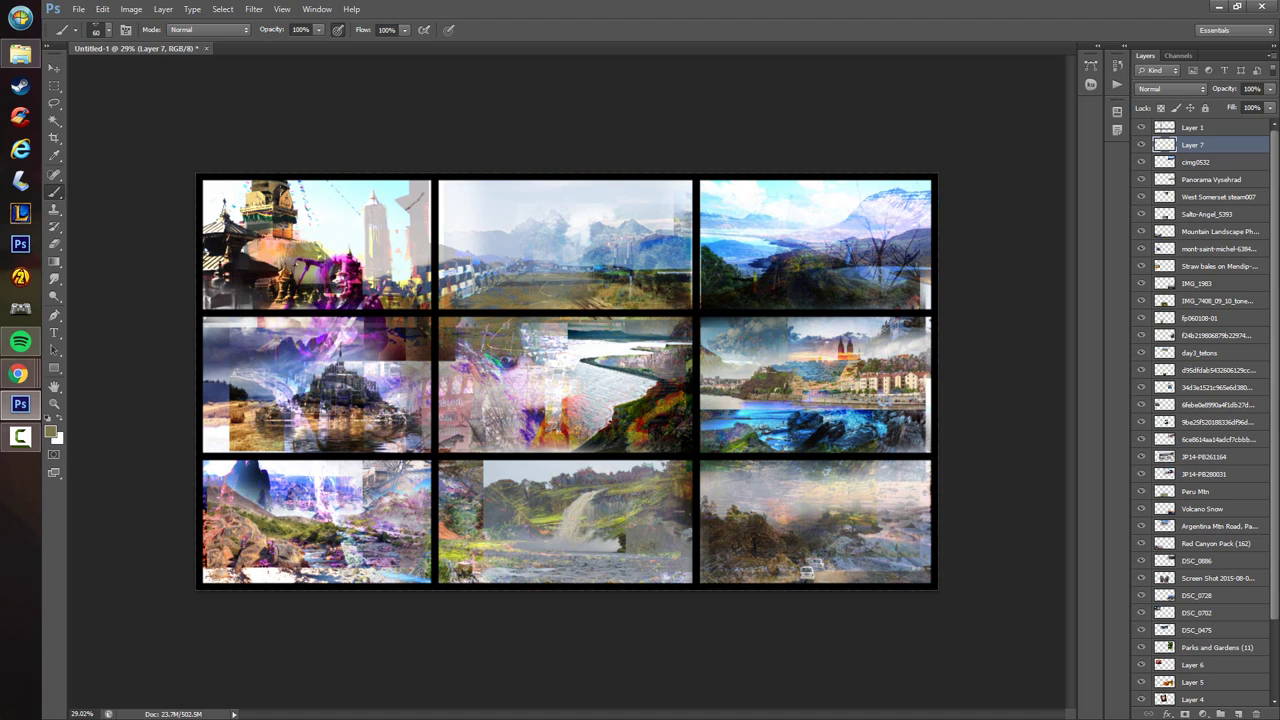
pyautogui.keyDown('alt'); pyautogui.click(276, 200); pyautogui.keyUp('alt')
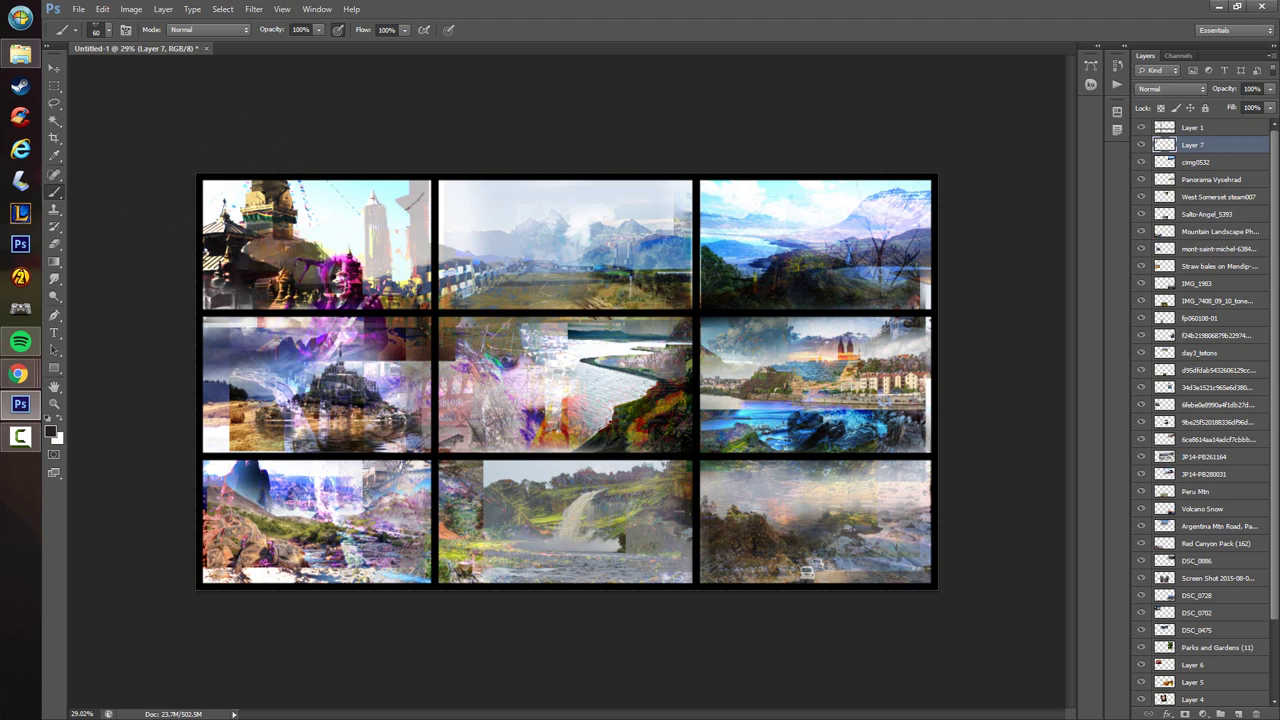
# - Paint over the purple figure in the top left panel with purple and dark tones sampled nearby, undoing the first stroke
pyautogui.moveTo(337, 275)
pyautogui.mouseDown()
pyautogui.moveTo(326, 266)
pyautogui.moveTo(355, 252)
pyautogui.mouseUp()
pyautogui.hotkey('ctrl', 'z')
pyautogui.keyDown('alt'); pyautogui.click(342, 248); pyautogui.keyUp('alt')
pyautogui.keyDown('alt'); pyautogui.click(391, 286); pyautogui.keyUp('alt')
pyautogui.moveTo(357, 278)
pyautogui.mouseDown()
pyautogui.moveTo(338, 289)
pyautogui.moveTo(343, 274)
pyautogui.mouseUp()
pyautogui.keyDown('alt'); pyautogui.click(361, 296); pyautogui.keyUp('alt')
pyautogui.keyDown('alt'); pyautogui.click(350, 275); pyautogui.keyUp('alt')
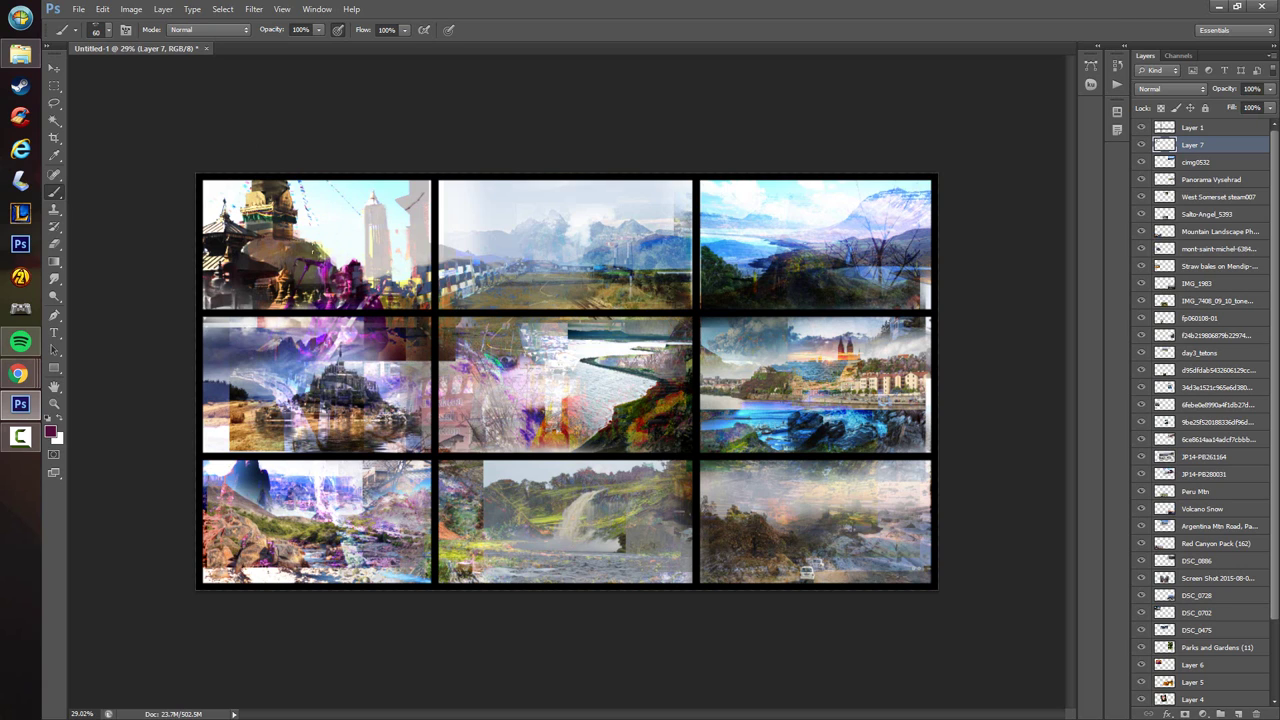
# - Fill in the dark mound beside the purple figure in the top left panel with brown tones sampled around it
pyautogui.keyDown('alt'); pyautogui.click(304, 279); pyautogui.keyUp('alt')
pyautogui.keyDown('alt'); pyautogui.click(320, 250); pyautogui.keyUp('alt')
pyautogui.keyDown('alt'); pyautogui.click(286, 288); pyautogui.keyUp('alt')
pyautogui.moveTo(280, 279); pyautogui.dragTo(281, 304)
# - Paint light strokes over the railing at the left of the top middle panel using colours sampled from it
pyautogui.keyDown('alt'); pyautogui.click(464, 267); pyautogui.keyUp('alt')
pyautogui.keyDown('alt'); pyautogui.click(456, 270); pyautogui.keyUp('alt')
pyautogui.moveTo(449, 275)
pyautogui.mouseDown()
pyautogui.moveTo(449, 301)
pyautogui.moveTo(478, 287)
pyautogui.mouseUp()
pyautogui.moveTo(485, 271)
pyautogui.mouseDown()
pyautogui.moveTo(485, 285)
pyautogui.moveTo(511, 275)
pyautogui.mouseUp()
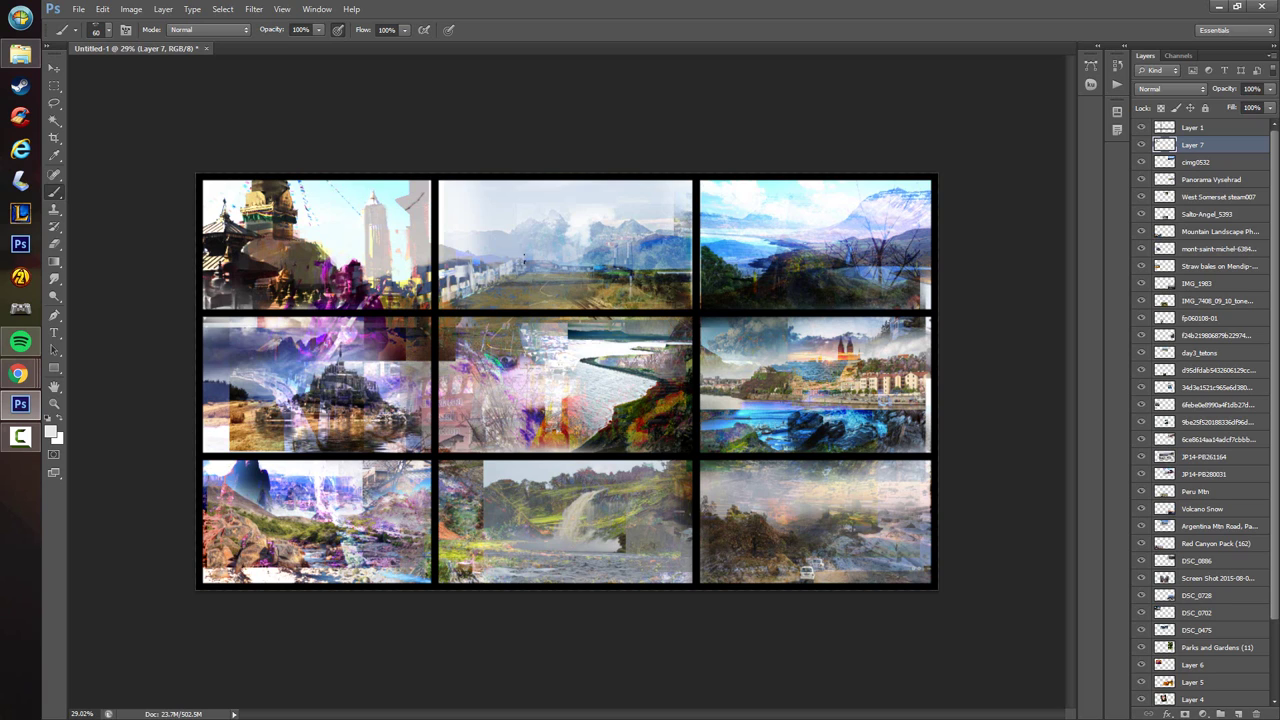
# - Repaint the distant mountains and the blue hill in the top middle panel with blue and grey tones sampled from them
pyautogui.keyDown('alt'); pyautogui.click(485, 263); pyautogui.keyUp('alt')
pyautogui.keyDown('alt'); pyautogui.click(496, 243); pyautogui.keyUp('alt')
pyautogui.keyDown('alt'); pyautogui.click(559, 233); pyautogui.keyUp('alt')
pyautogui.keyDown('alt'); pyautogui.click(604, 252); pyautogui.keyUp('alt')
pyautogui.moveTo(600, 263); pyautogui.dragTo(573, 261)
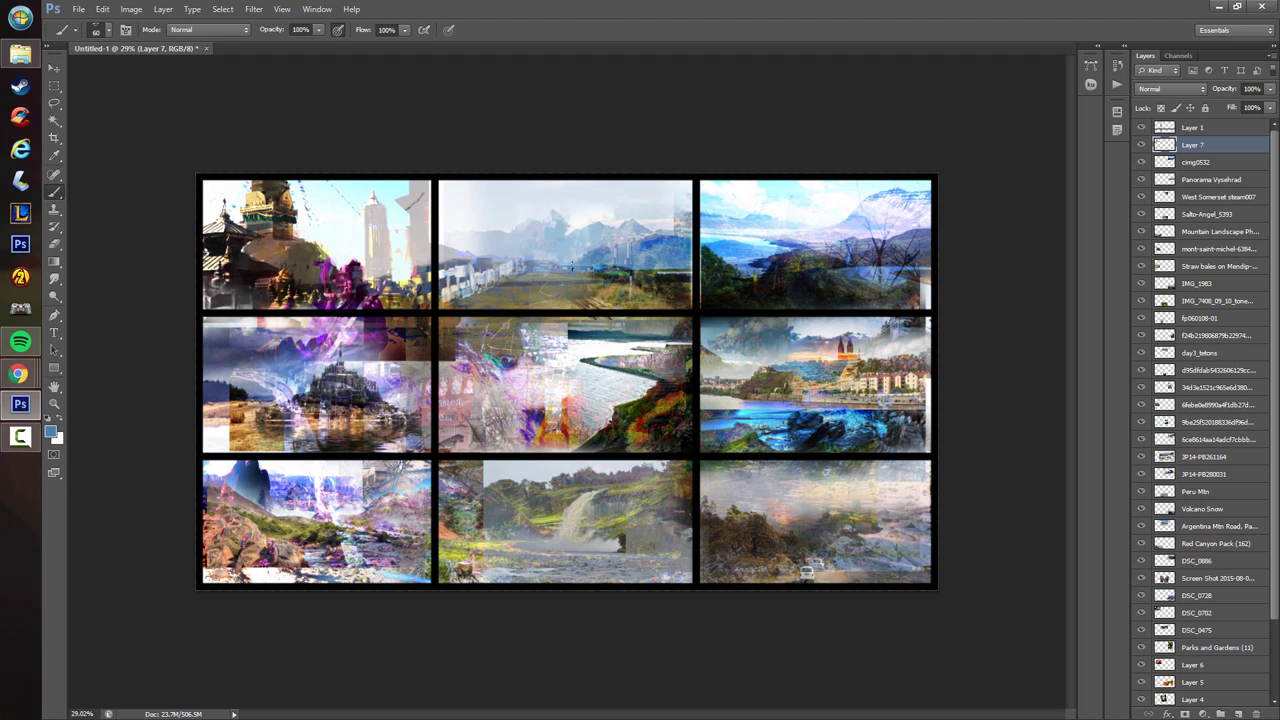
pyautogui.keyDown('alt'); pyautogui.click(650, 246); pyautogui.keyUp('alt')
pyautogui.moveTo(651, 241)
pyautogui.mouseDown()
pyautogui.moveTo(663, 240)
pyautogui.moveTo(620, 262)
pyautogui.moveTo(650, 262)
pyautogui.mouseUp()
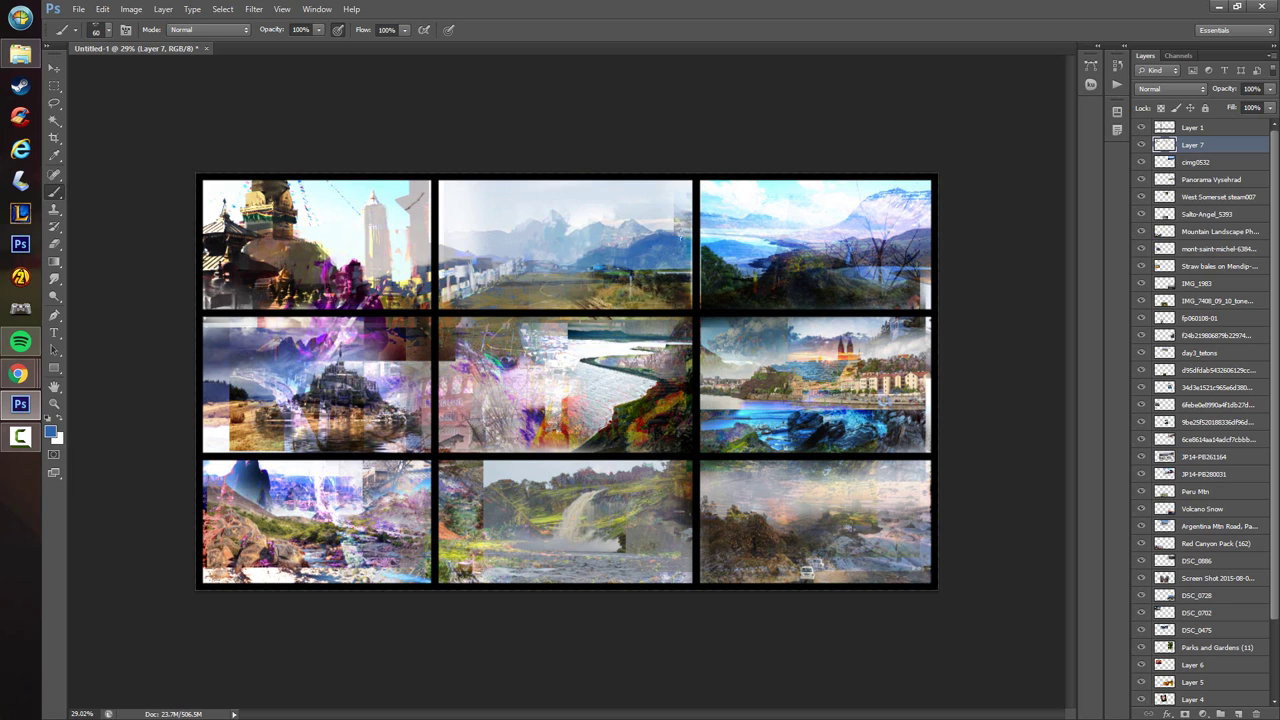
# - Smooth the sky above the right-hand hills in the top middle panel with sampled pale grey and white tones
pyautogui.keyDown('alt'); pyautogui.click(677, 219); pyautogui.keyUp('alt')
pyautogui.moveTo(684, 217); pyautogui.dragTo(676, 212)
pyautogui.keyDown('alt'); pyautogui.click(616, 212); pyautogui.keyUp('alt')
pyautogui.moveTo(616, 215); pyautogui.dragTo(658, 227)
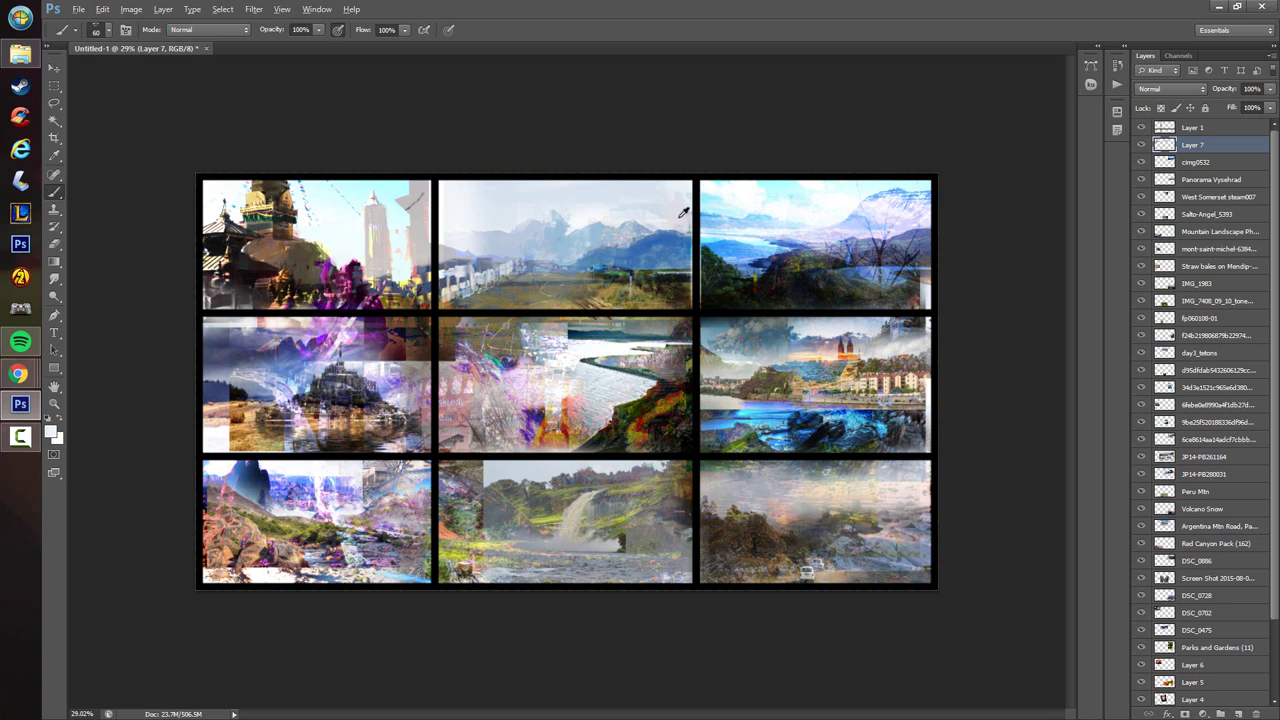
pyautogui.keyDown('alt'); pyautogui.click(682, 216); pyautogui.keyUp('alt')
pyautogui.keyDown('alt'); pyautogui.click(672, 236); pyautogui.keyUp('alt')
# - Paint over the grassy foreground of the top middle panel with dark and tan tones sampled from the photo
pyautogui.keyDown('alt'); pyautogui.click(616, 274); pyautogui.keyUp('alt')
pyautogui.keyDown('alt'); pyautogui.click(610, 292); pyautogui.keyUp('alt')
pyautogui.keyDown('alt'); pyautogui.click(675, 277); pyautogui.keyUp('alt')
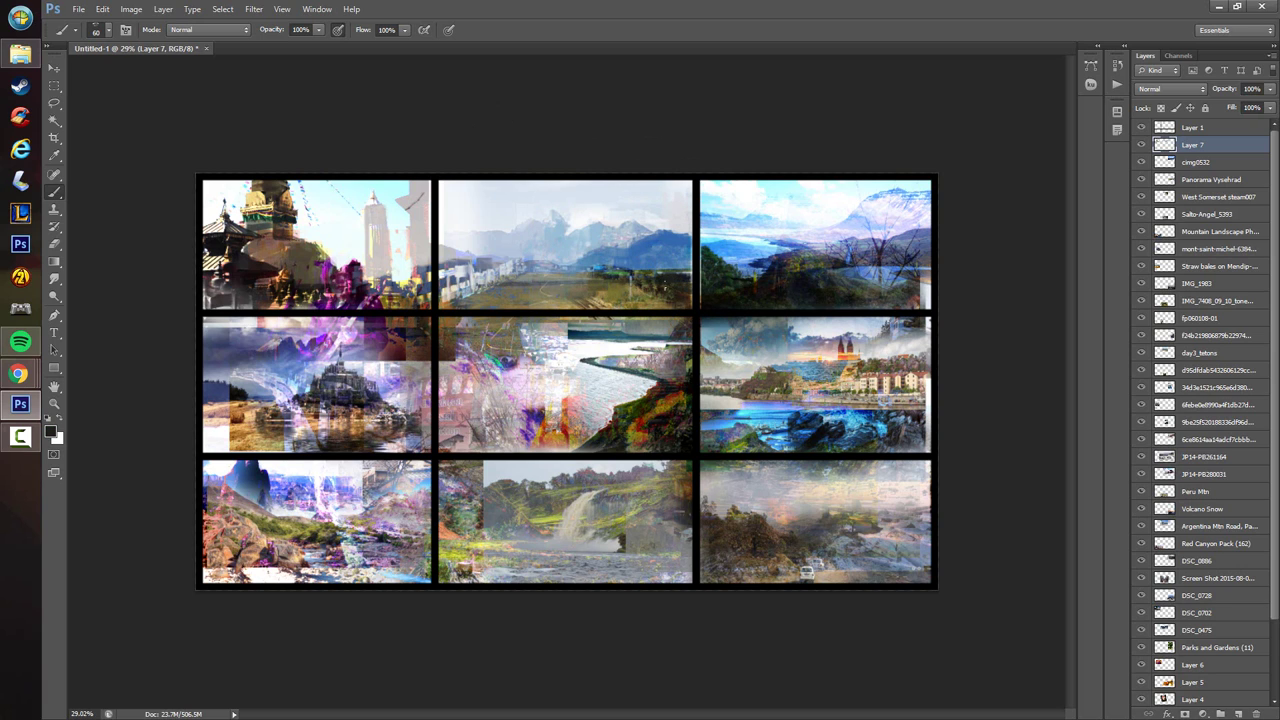
pyautogui.keyDown('alt'); pyautogui.click(562, 292); pyautogui.keyUp('alt')
pyautogui.moveTo(550, 303)
pyautogui.mouseDown()
pyautogui.moveTo(610, 306)
pyautogui.moveTo(596, 295)
pyautogui.moveTo(648, 290)
pyautogui.mouseUp()
pyautogui.keyDown('alt'); pyautogui.click(604, 301); pyautogui.keyUp('alt')
pyautogui.keyDown('alt'); pyautogui.click(613, 302); pyautogui.keyUp('alt')
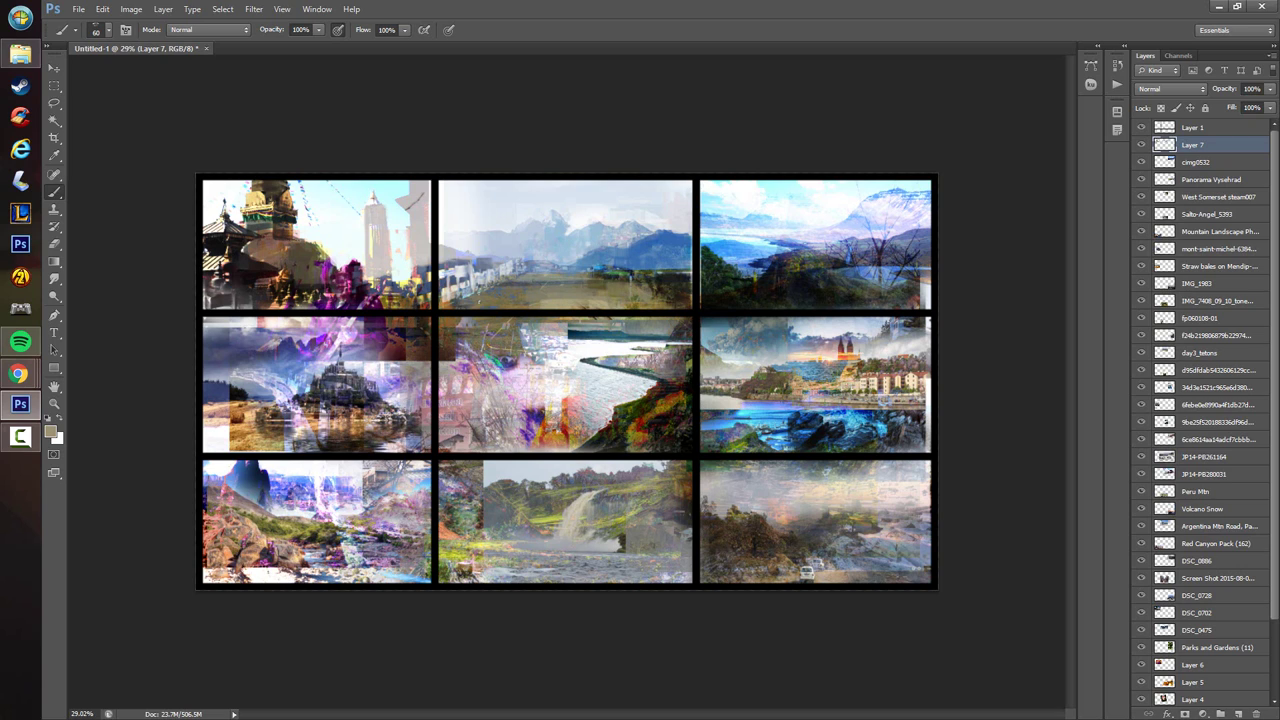
pyautogui.keyDown('alt'); pyautogui.click(478, 303); pyautogui.keyUp('alt')
# - Repaint the large mountain, clouds and far hills in the top right panel with sampled light blue and white tones
pyautogui.keyDown('alt'); pyautogui.click(876, 191); pyautogui.keyUp('alt')
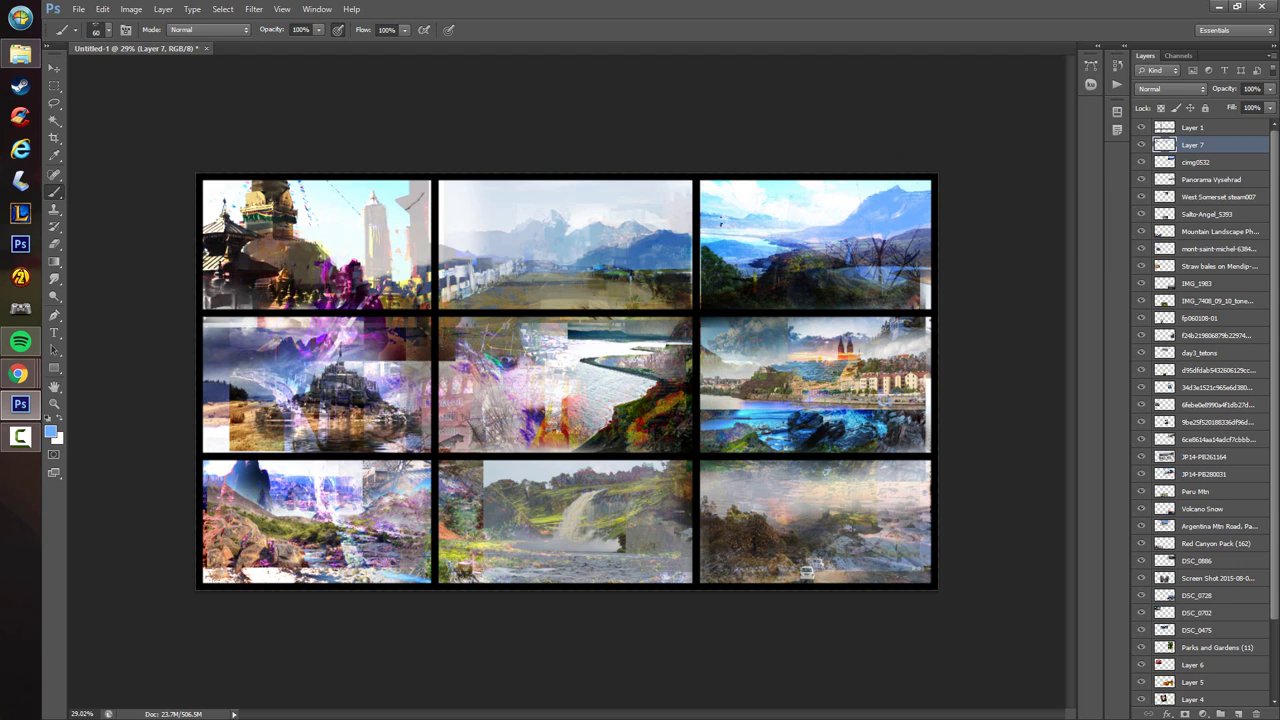
pyautogui.keyDown('alt'); pyautogui.click(757, 212); pyautogui.keyUp('alt')
pyautogui.keyDown('alt'); pyautogui.click(802, 210); pyautogui.keyUp('alt')
pyautogui.keyDown('alt'); pyautogui.click(766, 222); pyautogui.keyUp('alt')
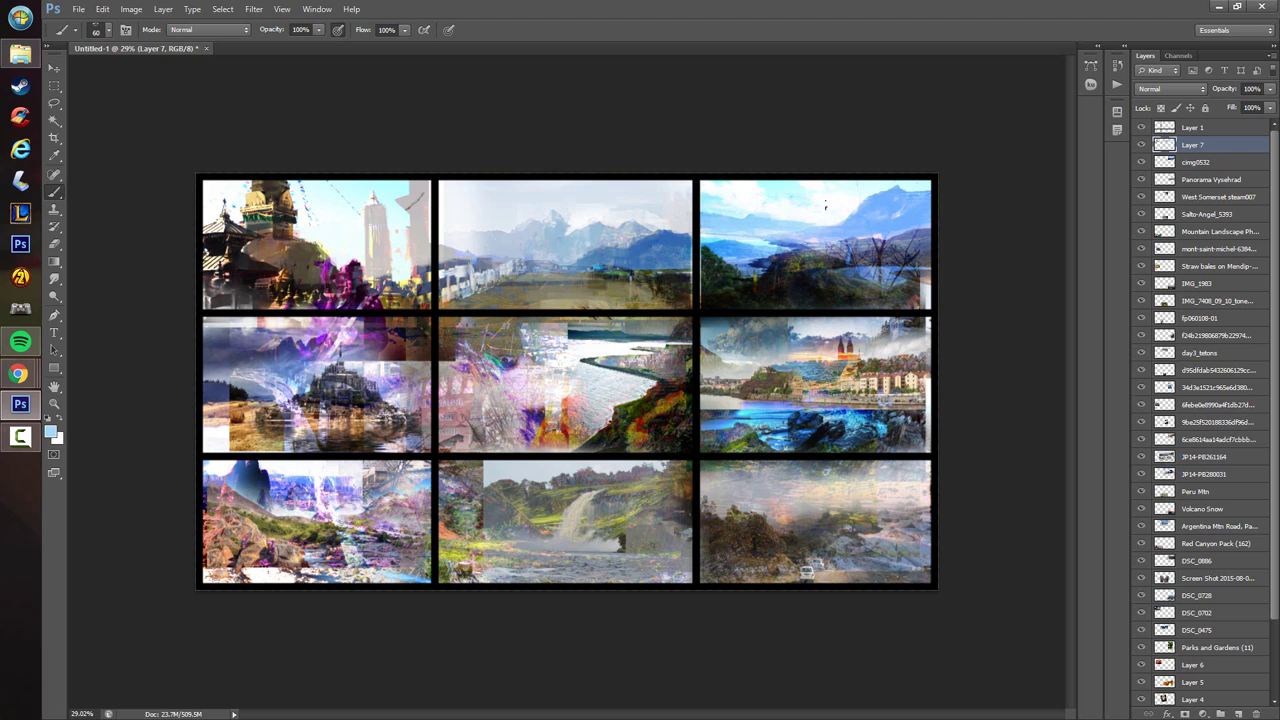
pyautogui.keyDown('alt'); pyautogui.click(810, 215); pyautogui.keyUp('alt')
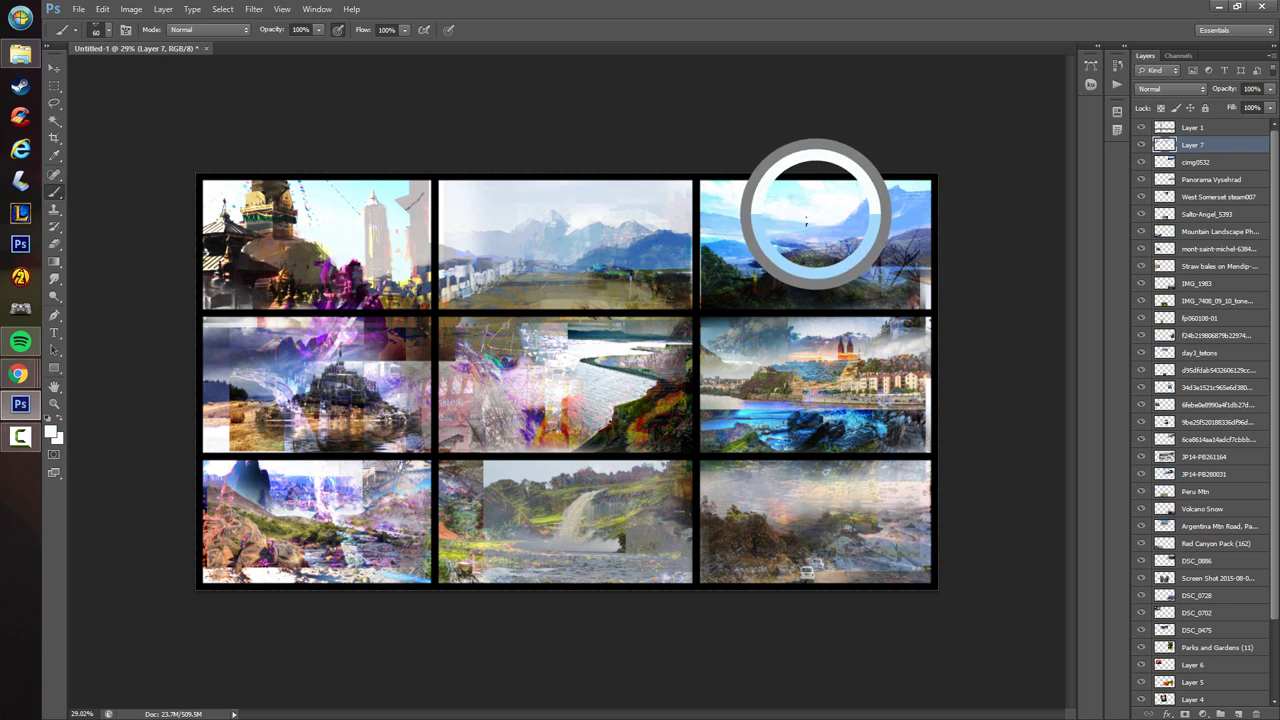
# - Paint a blue ridge over the upper bare tree branches in the top right panel with sampled blue tones
pyautogui.keyDown('alt'); pyautogui.click(915, 229); pyautogui.keyUp('alt')
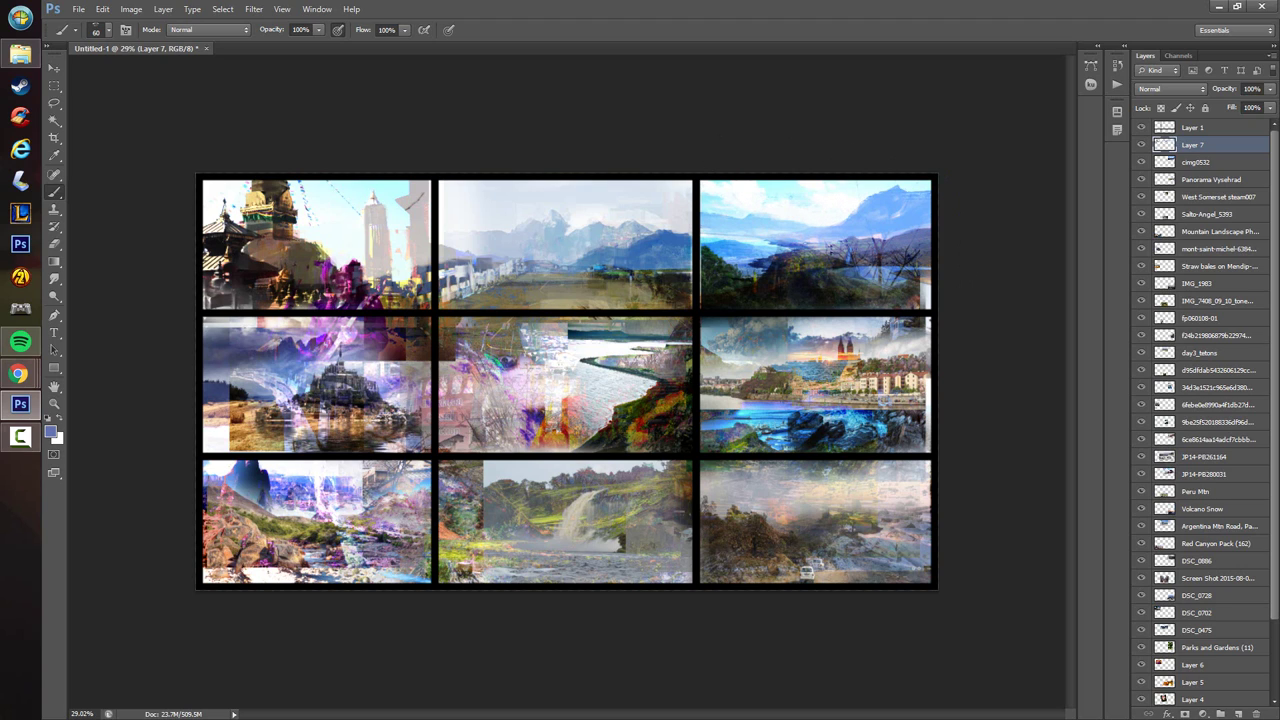
pyautogui.keyDown('alt'); pyautogui.click(796, 258); pyautogui.keyUp('alt')
pyautogui.moveTo(817, 257); pyautogui.dragTo(896, 250)
pyautogui.keyDown('alt'); pyautogui.click(850, 247); pyautogui.keyUp('alt')
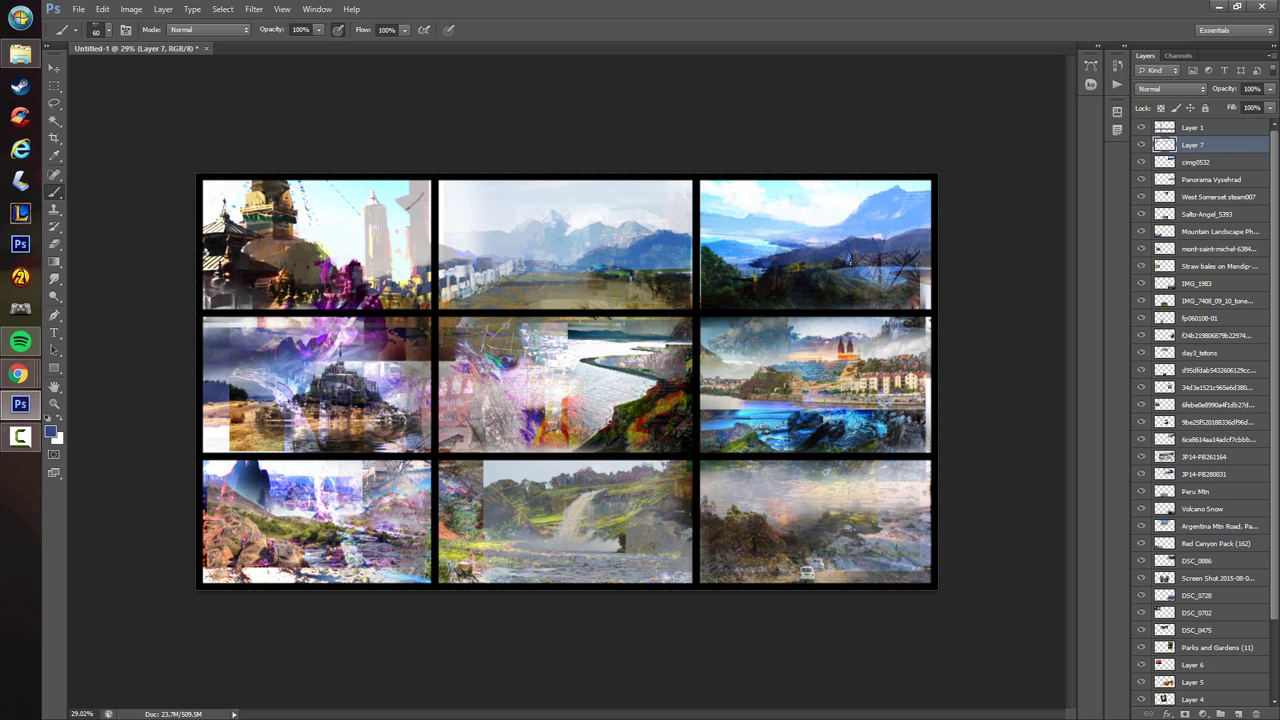
# - Paint over the central dark hills in the top right panel with slate and dark tones sampled nearby
pyautogui.keyDown('alt'); pyautogui.click(888, 257); pyautogui.keyUp('alt')
pyautogui.moveTo(787, 268)
pyautogui.mouseDown()
pyautogui.moveTo(775, 265)
pyautogui.moveTo(796, 269)
pyautogui.mouseUp()
pyautogui.keyDown('alt'); pyautogui.click(804, 262); pyautogui.keyUp('alt')
pyautogui.keyDown('alt'); pyautogui.click(811, 264); pyautogui.keyUp('alt')
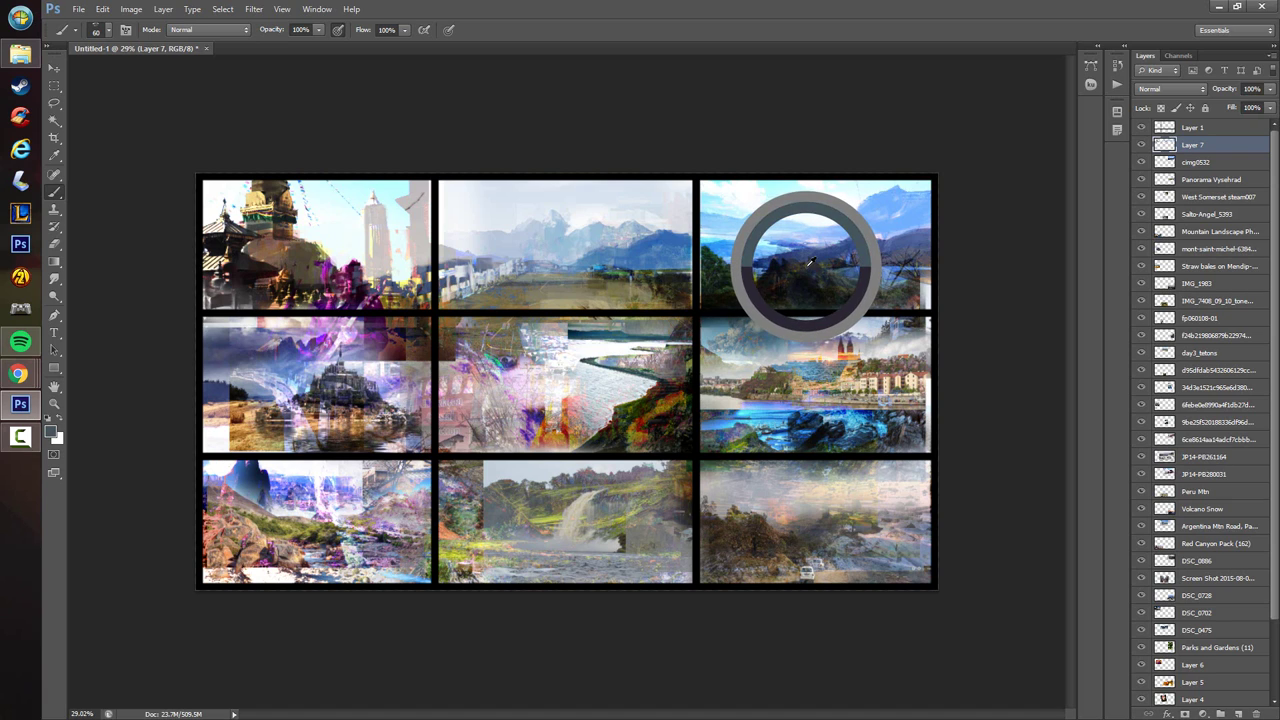
pyautogui.keyDown('alt'); pyautogui.click(826, 259); pyautogui.keyUp('alt')
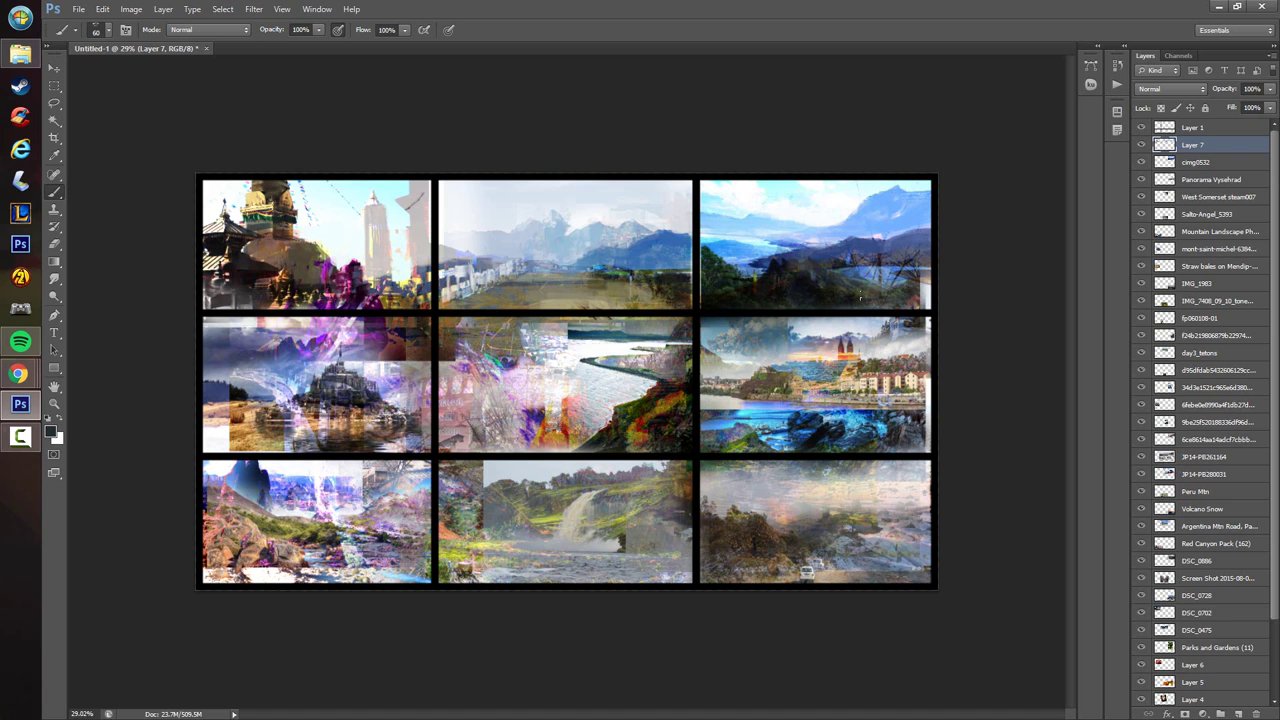
pyautogui.keyDown('alt'); pyautogui.click(850, 286); pyautogui.keyUp('alt')
pyautogui.moveTo(812, 282); pyautogui.dragTo(806, 275)
# - Retouch the left hillside and the water's edge in the top right panel with sampled green, dark and blue tones
pyautogui.keyDown('alt'); pyautogui.click(766, 282); pyautogui.keyUp('alt')
pyautogui.keyDown('alt'); pyautogui.click(752, 268); pyautogui.keyUp('alt')
pyautogui.keyDown('alt'); pyautogui.click(735, 270); pyautogui.keyUp('alt')
pyautogui.keyDown('alt'); pyautogui.click(737, 283); pyautogui.keyUp('alt')
pyautogui.keyDown('alt'); pyautogui.click(761, 268); pyautogui.keyUp('alt')
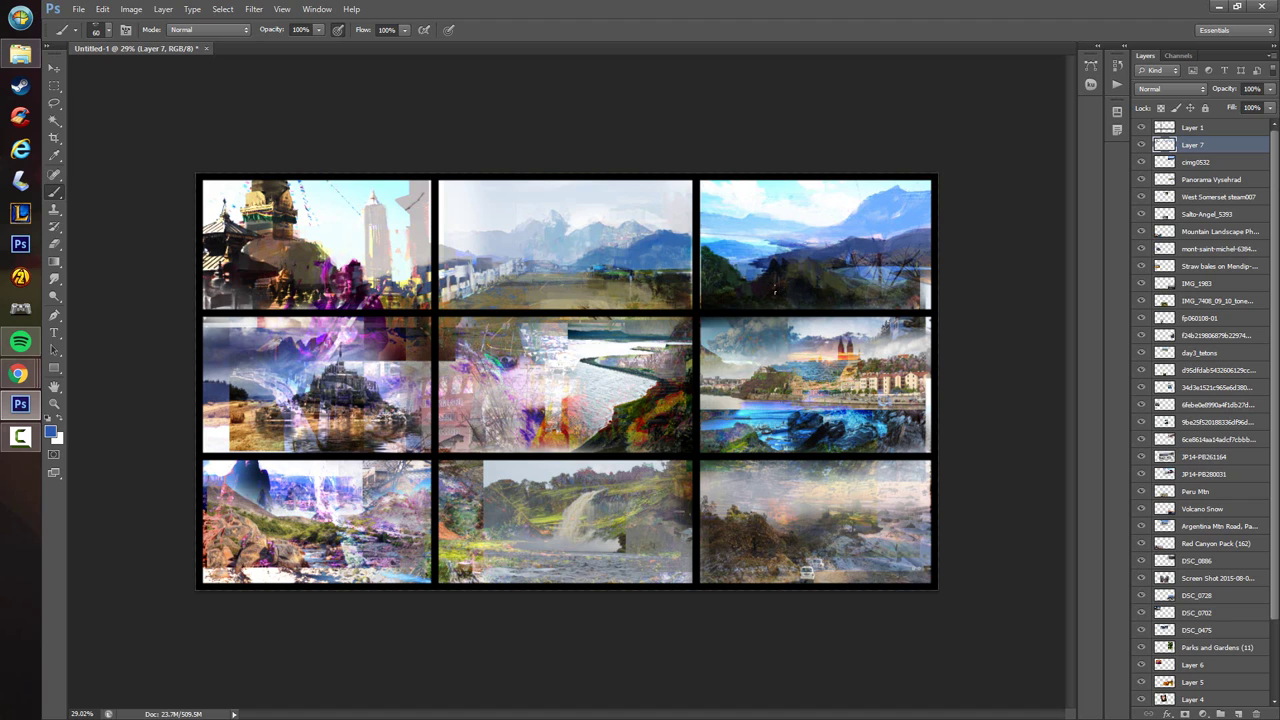
pyautogui.keyDown('alt'); pyautogui.click(745, 264); pyautogui.keyUp('alt')
# - Cover the lower foreground of the top right panel with dark tones sampled from the photo
pyautogui.keyDown('alt'); pyautogui.click(789, 299); pyautogui.keyUp('alt')
pyautogui.keyDown('alt'); pyautogui.click(780, 308); pyautogui.keyUp('alt')
pyautogui.keyDown('alt'); pyautogui.click(829, 305); pyautogui.keyUp('alt')
pyautogui.keyDown('alt'); pyautogui.click(875, 305); pyautogui.keyUp('alt')
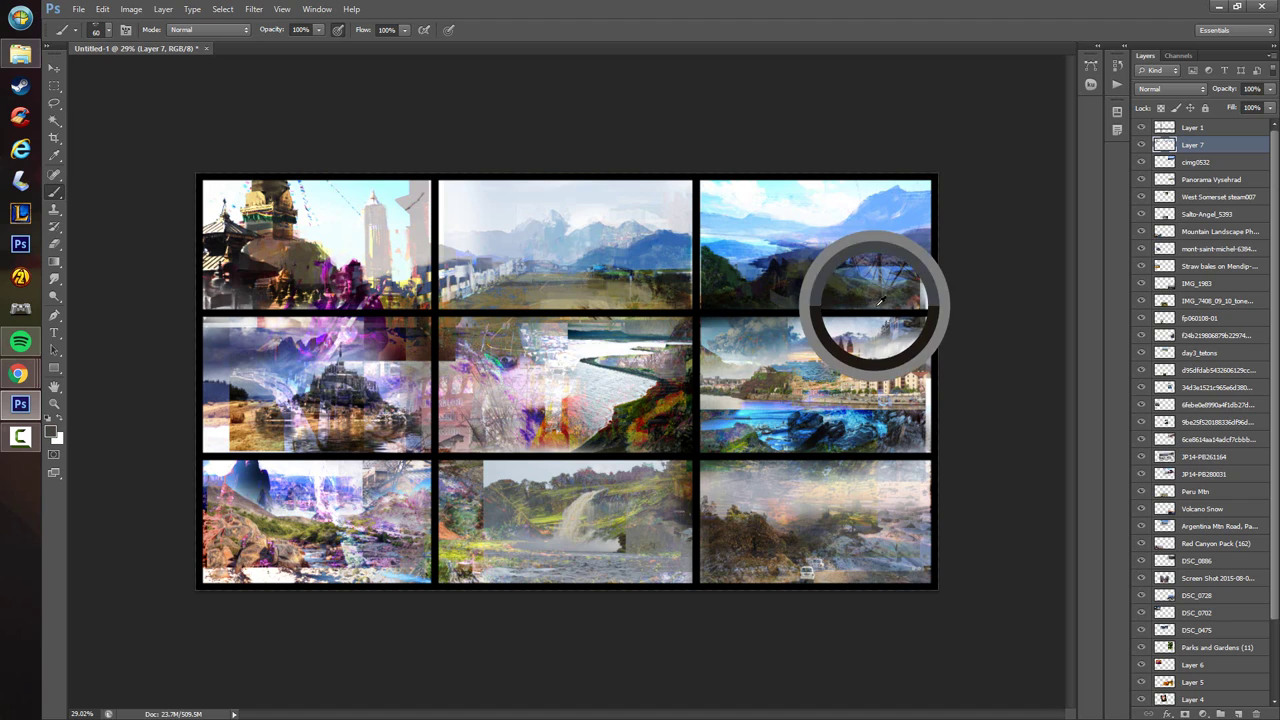
pyautogui.keyDown('alt'); pyautogui.click(876, 284); pyautogui.keyUp('alt')
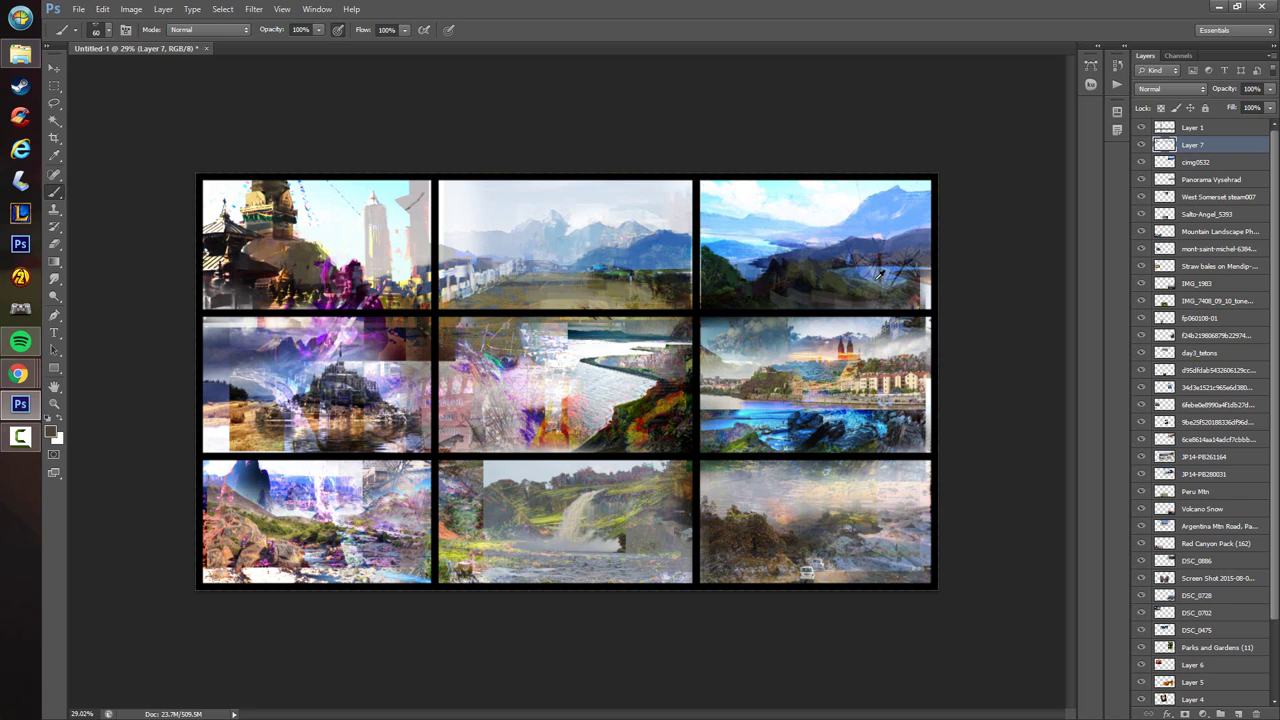
# - Paint over the lake and dark shore on the right of the top right panel and touch up the blue ridge
pyautogui.keyDown('alt'); pyautogui.click(862, 268); pyautogui.keyUp('alt')
pyautogui.moveTo(854, 279)
pyautogui.mouseDown()
pyautogui.moveTo(880, 278)
pyautogui.moveTo(886, 294)
pyautogui.mouseUp()
pyautogui.keyDown('alt'); pyautogui.click(888, 276); pyautogui.keyUp('alt')
pyautogui.keyDown('alt'); pyautogui.click(918, 286); pyautogui.keyUp('alt')
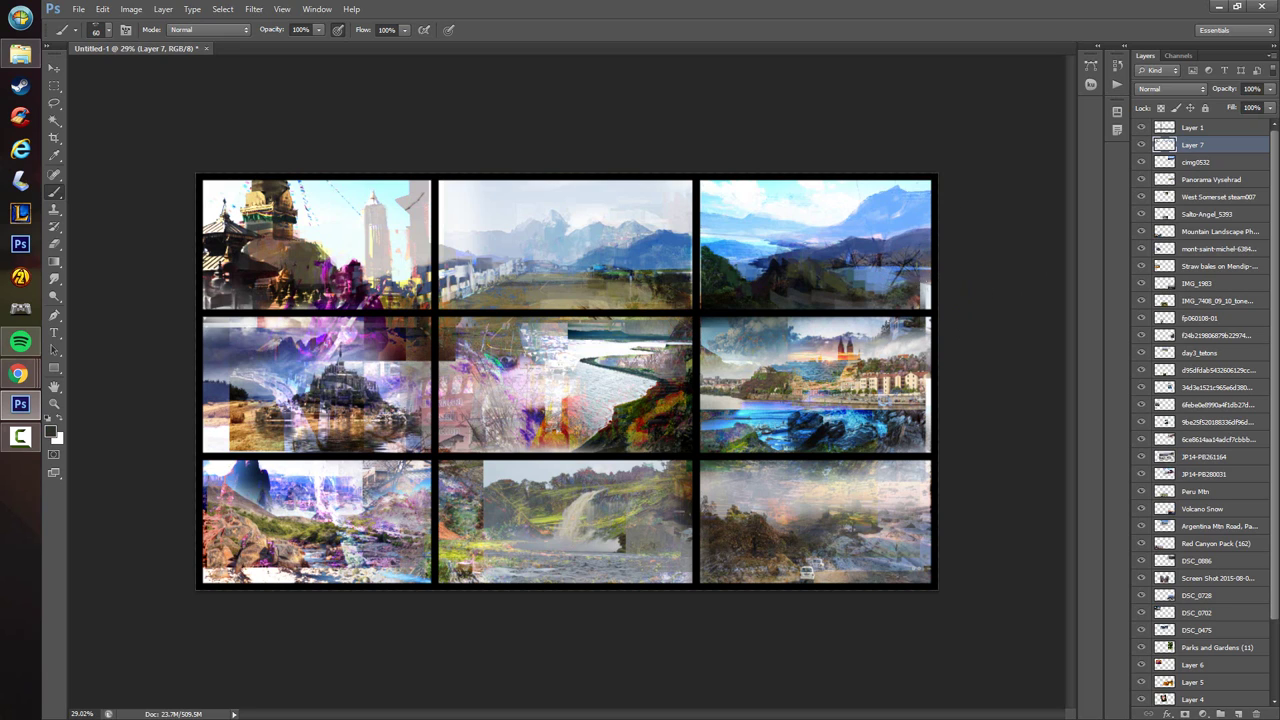
pyautogui.moveTo(919, 286)
pyautogui.mouseDown()
pyautogui.moveTo(924, 302)
pyautogui.moveTo(930, 292)
pyautogui.mouseUp()
pyautogui.keyDown('alt'); pyautogui.click(812, 256); pyautogui.keyUp('alt')
pyautogui.keyDown('alt'); pyautogui.click(840, 250); pyautogui.keyUp('alt')
pyautogui.moveTo(824, 259); pyautogui.dragTo(830, 264)
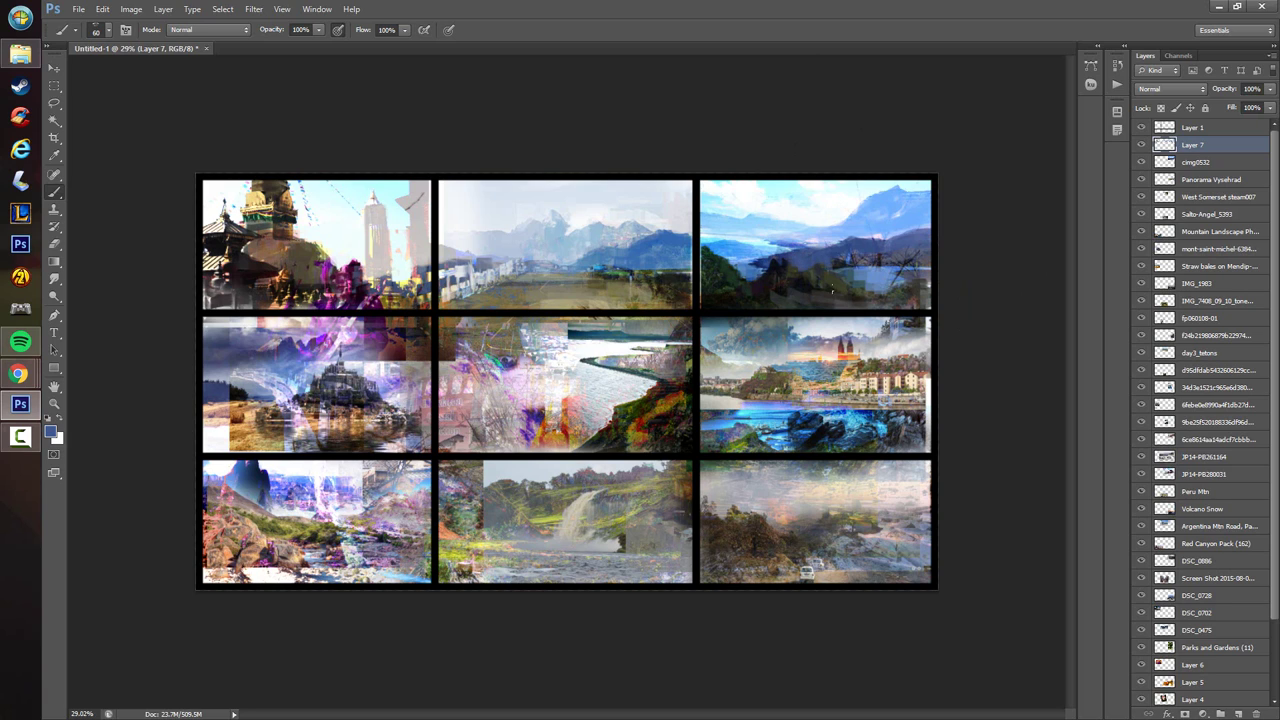
# - Paint over the light strip at the right edge of the top right panel and reset the brush colours to default
pyautogui.keyDown('alt'); pyautogui.click(804, 283); pyautogui.keyUp('alt')
pyautogui.keyDown('alt'); pyautogui.click(915, 296); pyautogui.keyUp('alt')
pyautogui.moveTo(919, 304); pyautogui.dragTo(926, 283)
pyautogui.keyDown('alt'); pyautogui.click(874, 276); pyautogui.keyUp('alt')
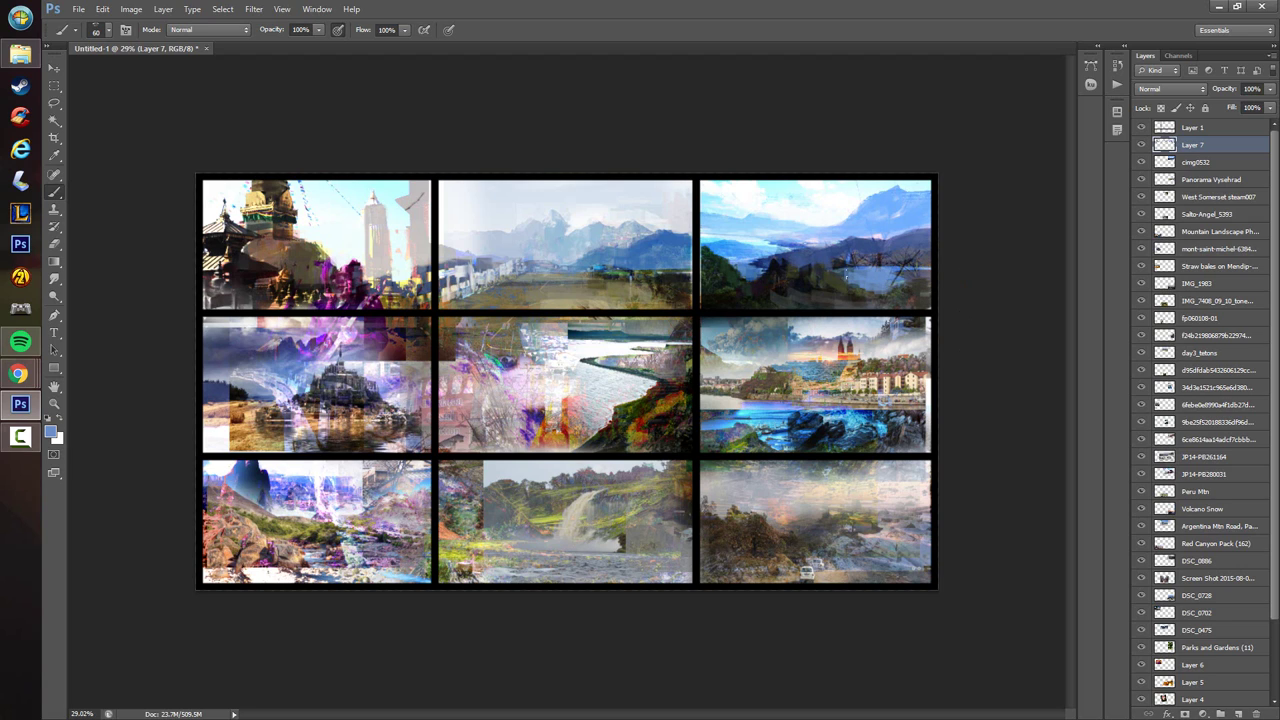
pyautogui.keyDown('alt'); pyautogui.click(928, 282); pyautogui.keyUp('alt')
pyautogui.press('d')
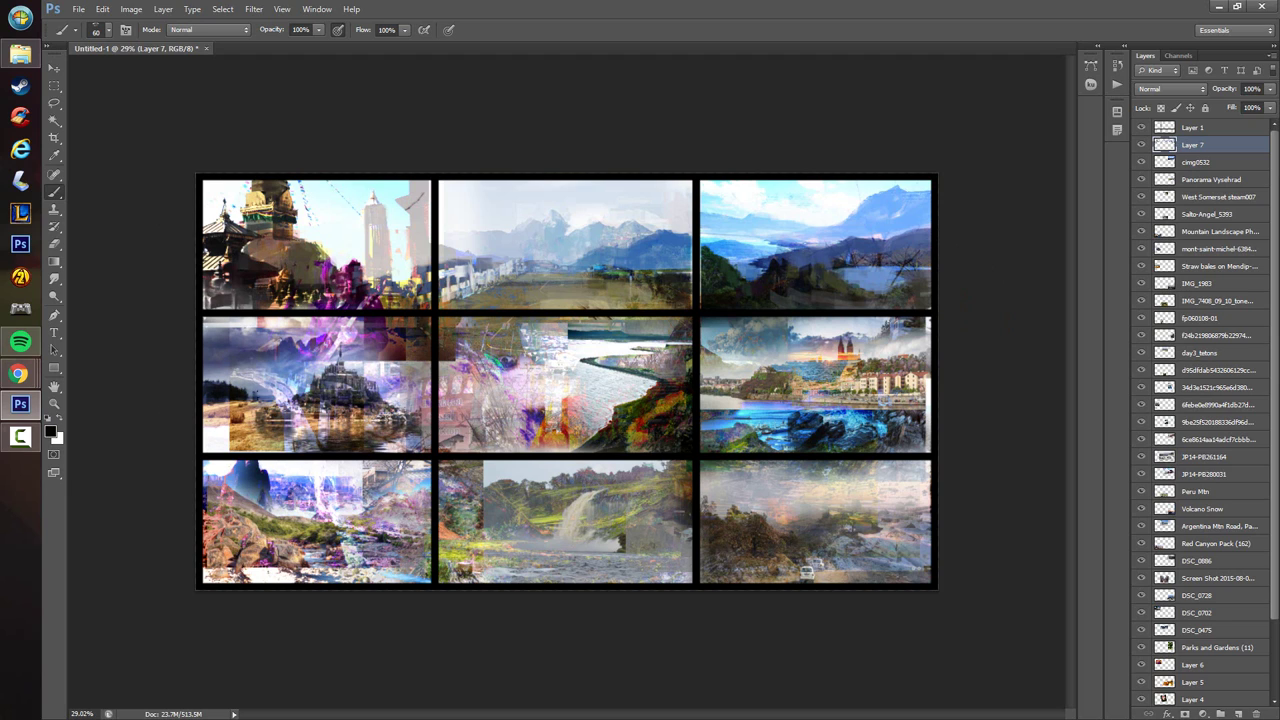
# - Paint the mountain range and hazy slopes in the middle left panel with blue-purple tones sampled from the mountains
pyautogui.keyDown('alt'); pyautogui.click(259, 378); pyautogui.keyUp('alt')
pyautogui.keyDown('alt'); pyautogui.click(260, 360); pyautogui.keyUp('alt')
pyautogui.keyDown('alt'); pyautogui.click(258, 348); pyautogui.keyUp('alt')
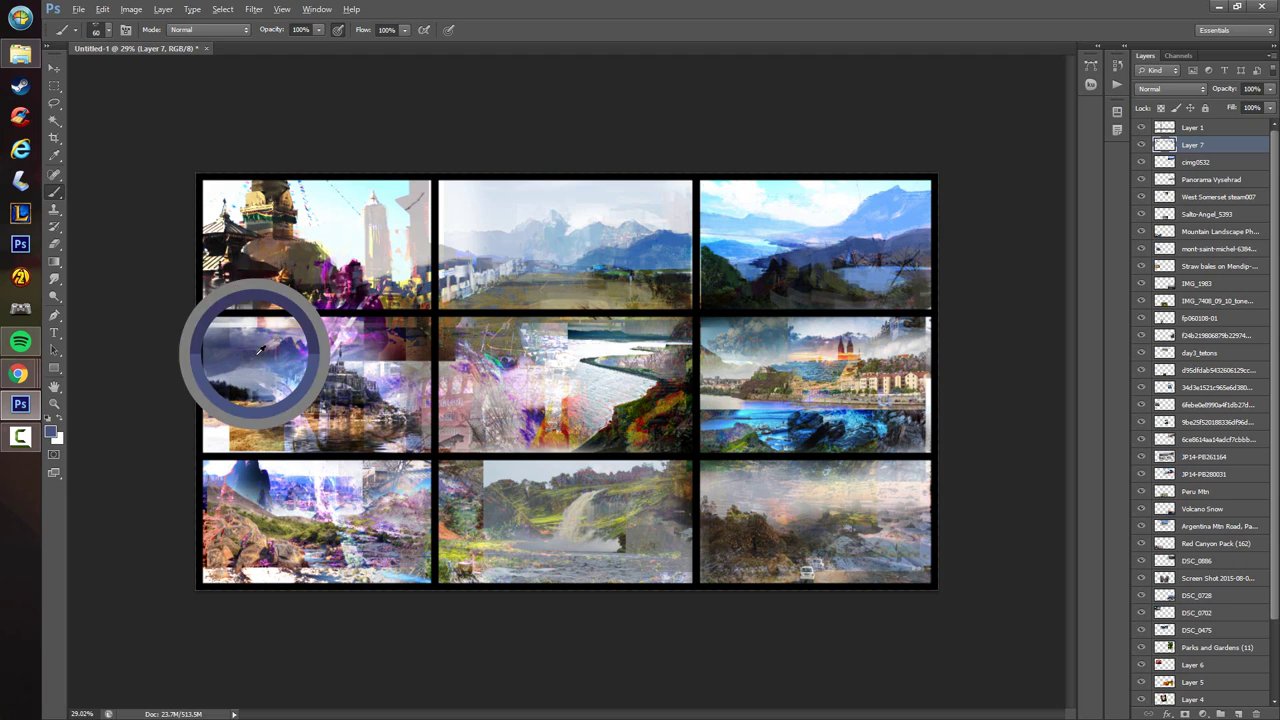
pyautogui.moveTo(212, 379)
pyautogui.mouseDown()
pyautogui.moveTo(268, 375)
pyautogui.moveTo(250, 376)
pyautogui.moveTo(320, 345)
pyautogui.moveTo(332, 353)
pyautogui.moveTo(316, 360)
pyautogui.moveTo(394, 370)
pyautogui.moveTo(378, 372)
pyautogui.moveTo(390, 376)
pyautogui.moveTo(376, 352)
pyautogui.moveTo(342, 380)
pyautogui.mouseUp()
pyautogui.keyDown('alt'); pyautogui.click(300, 338); pyautogui.keyUp('alt')
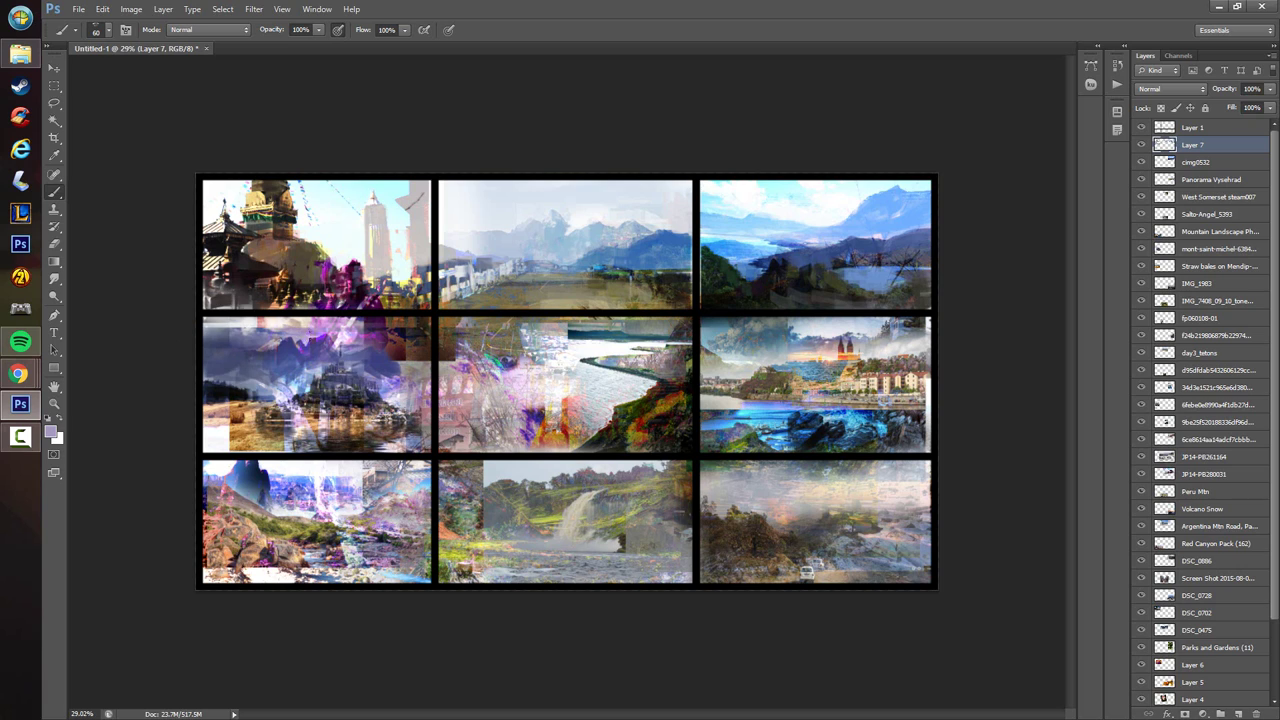
# - Paint lavender sky above the left-hand mountains in the middle left panel and redefine their peaks with sampled purple tones
pyautogui.moveTo(290, 338)
pyautogui.mouseDown()
pyautogui.moveTo(276, 330)
pyautogui.moveTo(300, 322)
pyautogui.moveTo(250, 344)
pyautogui.moveTo(256, 324)
pyautogui.moveTo(230, 330)
pyautogui.moveTo(243, 341)
pyautogui.moveTo(221, 335)
pyautogui.moveTo(236, 325)
pyautogui.moveTo(209, 325)
pyautogui.moveTo(254, 330)
pyautogui.mouseUp()
pyautogui.keyDown('alt'); pyautogui.click(233, 343); pyautogui.keyUp('alt')
pyautogui.keyDown('alt'); pyautogui.click(262, 329); pyautogui.keyUp('alt')
pyautogui.keyDown('alt'); pyautogui.click(240, 346); pyautogui.keyUp('alt')
pyautogui.keyDown('alt'); pyautogui.click(245, 349); pyautogui.keyUp('alt')
pyautogui.keyDown('alt'); pyautogui.click(312, 326); pyautogui.keyUp('alt')
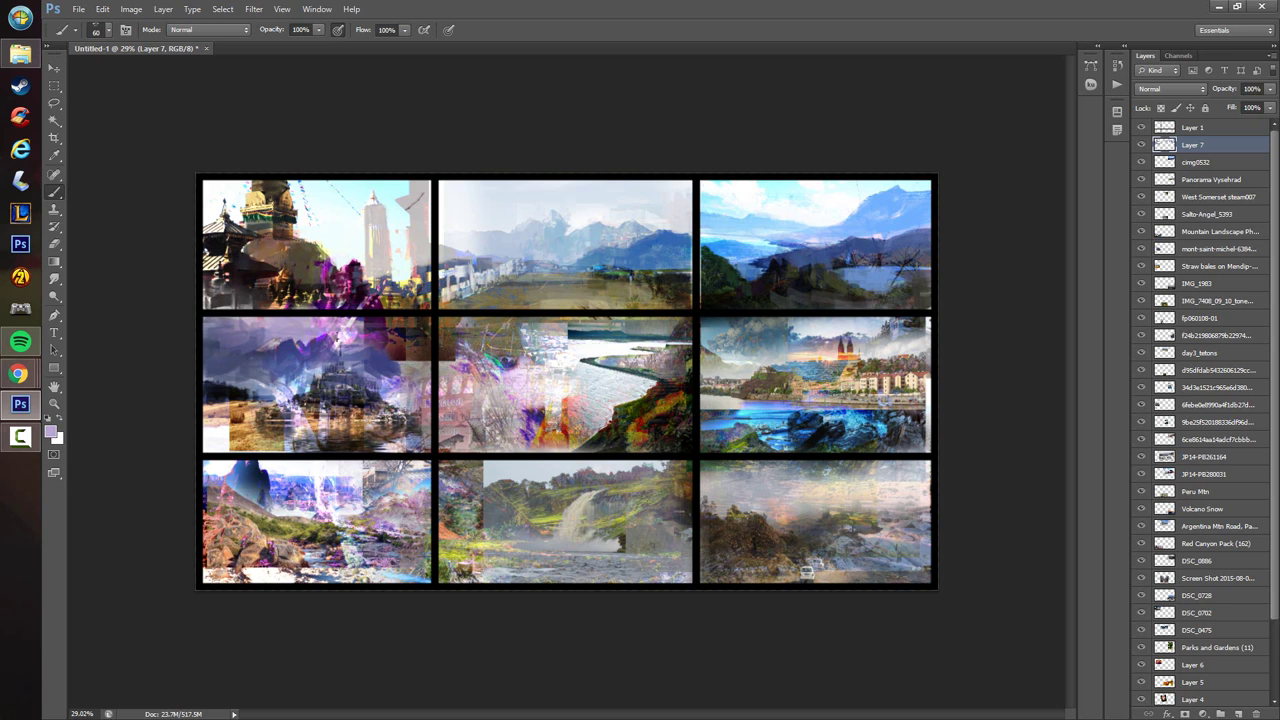
# - Cover the brown patch in the upper right of the middle left panel with sampled lavender and pale sky strokes
pyautogui.moveTo(338, 339)
pyautogui.mouseDown()
pyautogui.moveTo(403, 337)
pyautogui.moveTo(384, 325)
pyautogui.moveTo(421, 317)
pyautogui.moveTo(427, 338)
pyautogui.moveTo(403, 350)
pyautogui.mouseUp()
pyautogui.keyDown('alt'); pyautogui.click(318, 372); pyautogui.keyUp('alt')
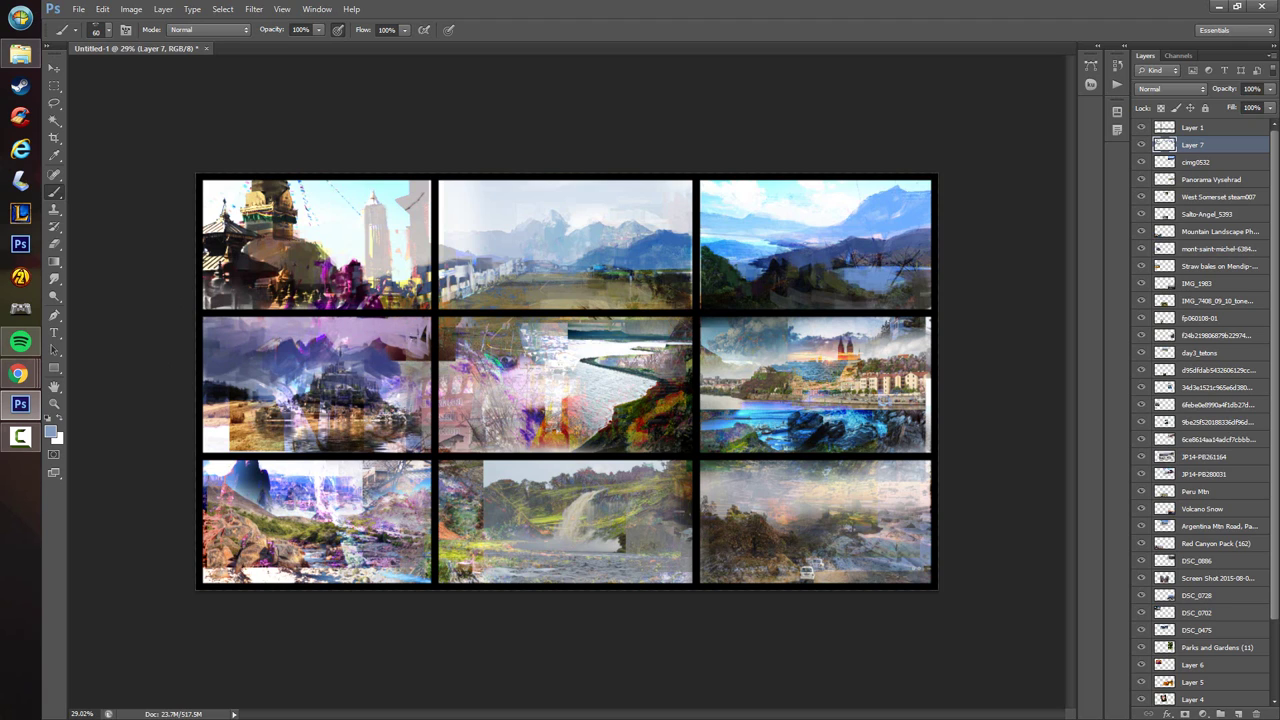
pyautogui.keyDown('alt'); pyautogui.click(298, 384); pyautogui.keyUp('alt')
pyautogui.moveTo(409, 348)
pyautogui.mouseDown()
pyautogui.moveTo(398, 362)
pyautogui.moveTo(427, 343)
pyautogui.moveTo(413, 335)
pyautogui.moveTo(405, 348)
pyautogui.moveTo(358, 320)
pyautogui.moveTo(365, 345)
pyautogui.moveTo(346, 340)
pyautogui.mouseUp()
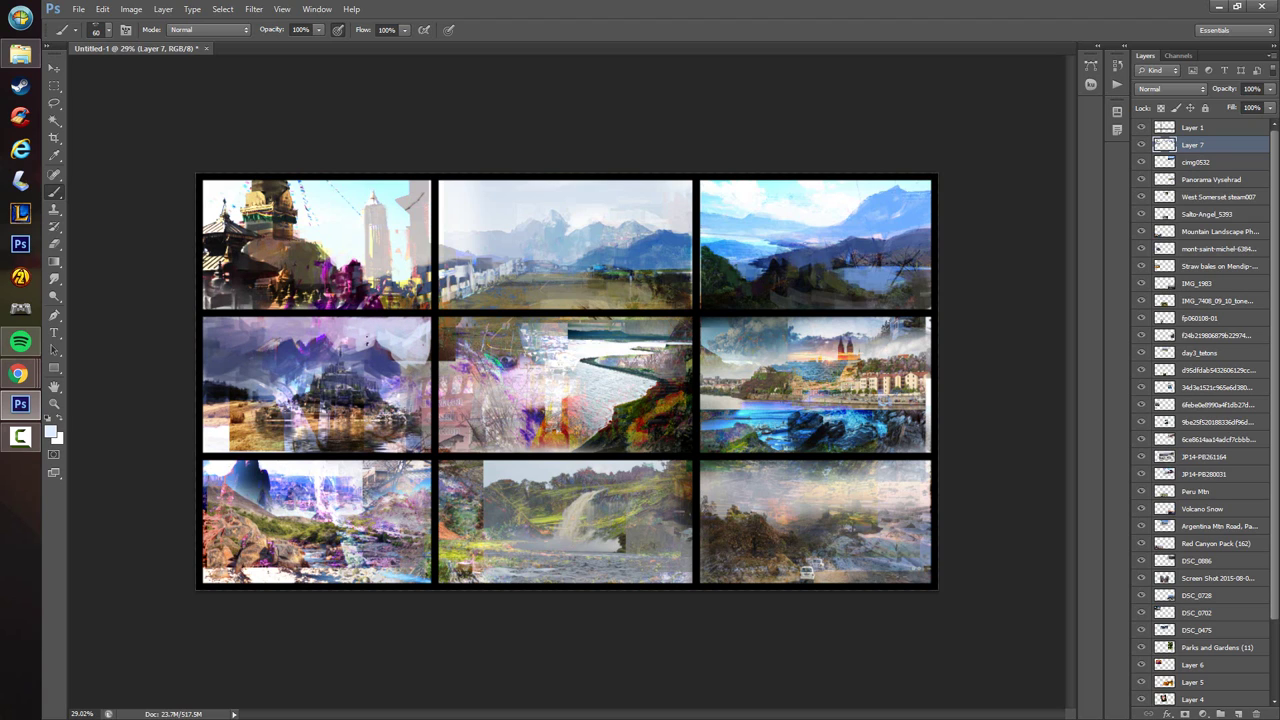
# - Paint purple haze around the castle in the middle left panel and rebuild its silhouette with sampled dark tones
pyautogui.keyDown('alt'); pyautogui.click(317, 345); pyautogui.keyUp('alt')
pyautogui.moveTo(385, 352)
pyautogui.mouseDown()
pyautogui.moveTo(428, 370)
pyautogui.moveTo(334, 385)
pyautogui.moveTo(336, 373)
pyautogui.moveTo(348, 387)
pyautogui.mouseUp()
pyautogui.keyDown('alt'); pyautogui.click(344, 403); pyautogui.keyUp('alt')
pyautogui.keyDown('alt'); pyautogui.click(356, 372); pyautogui.keyUp('alt')
pyautogui.keyDown('alt'); pyautogui.click(344, 400); pyautogui.keyUp('alt')
pyautogui.moveTo(352, 381); pyautogui.dragTo(357, 393)
pyautogui.moveTo(346, 385)
pyautogui.mouseDown()
pyautogui.moveTo(369, 389)
pyautogui.moveTo(292, 408)
pyautogui.moveTo(394, 404)
pyautogui.moveTo(416, 381)
pyautogui.moveTo(373, 366)
pyautogui.mouseUp()
pyautogui.click(402, 378)
pyautogui.keyDown('alt'); pyautogui.click(391, 380); pyautogui.keyUp('alt')
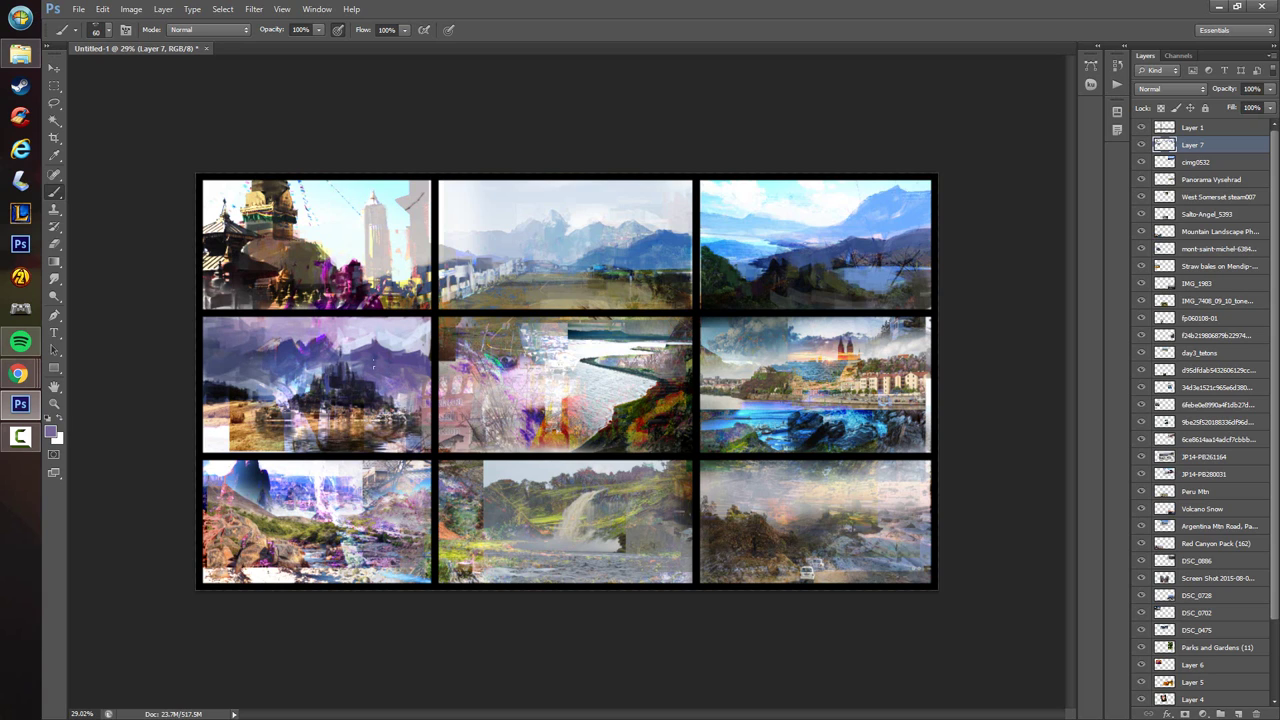
# - Blend the slope right of the castle in the middle left panel with purple and dark tones sampled nearby
pyautogui.keyDown('alt'); pyautogui.click(398, 401); pyautogui.keyUp('alt')
pyautogui.click(400, 392)
pyautogui.keyDown('alt'); pyautogui.click(405, 385); pyautogui.keyUp('alt')
pyautogui.click(399, 398)
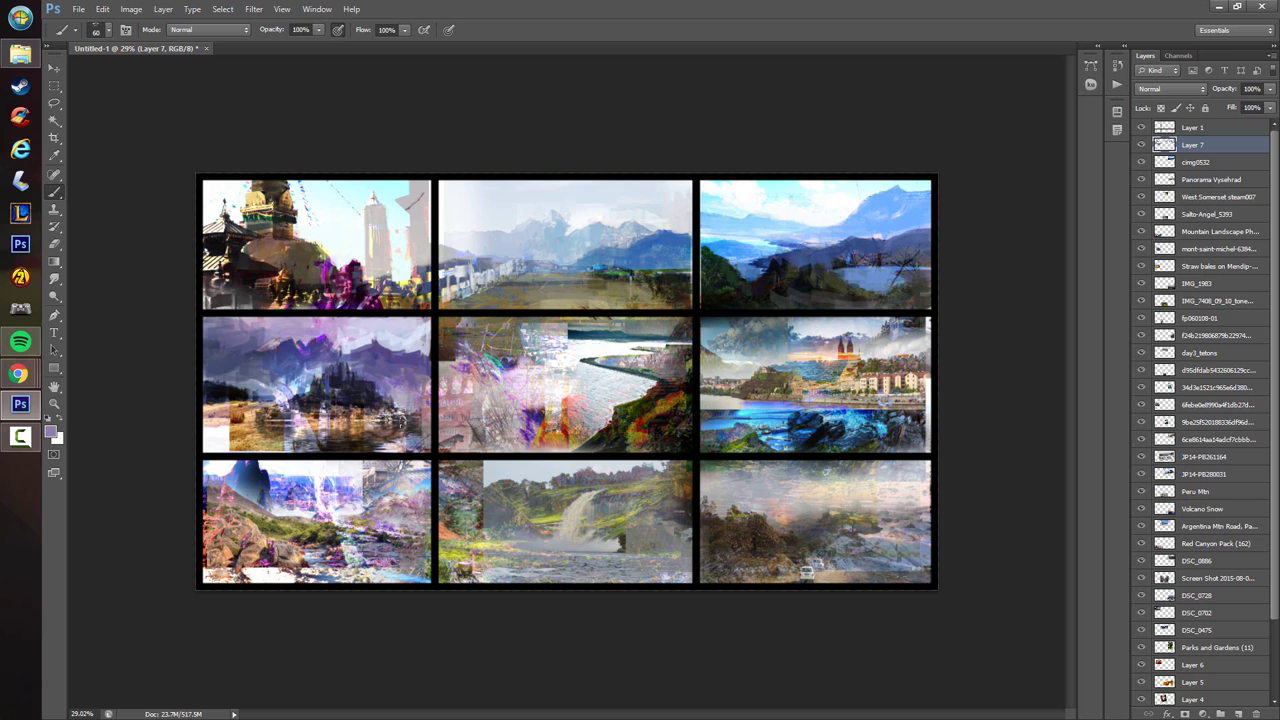
pyautogui.keyDown('alt'); pyautogui.click(398, 422); pyautogui.keyUp('alt')
pyautogui.moveTo(398, 422); pyautogui.dragTo(282, 422)
pyautogui.hotkey('ctrl', 'z')
# - Paint the sandy shore over the white patch in the lower left of the middle left panel with sampled tan tones
pyautogui.keyDown('alt'); pyautogui.click(343, 336); pyautogui.keyUp('alt')
pyautogui.keyDown('alt'); pyautogui.click(254, 429); pyautogui.keyUp('alt')
pyautogui.moveTo(190, 445)
pyautogui.mouseDown()
pyautogui.moveTo(255, 430)
pyautogui.moveTo(268, 447)
pyautogui.moveTo(214, 427)
pyautogui.moveTo(205, 407)
pyautogui.mouseUp()
pyautogui.keyDown('alt'); pyautogui.click(248, 416); pyautogui.keyUp('alt')
pyautogui.keyDown('alt'); pyautogui.click(238, 428); pyautogui.keyUp('alt')
pyautogui.keyDown('alt'); pyautogui.click(242, 409); pyautogui.keyUp('alt')
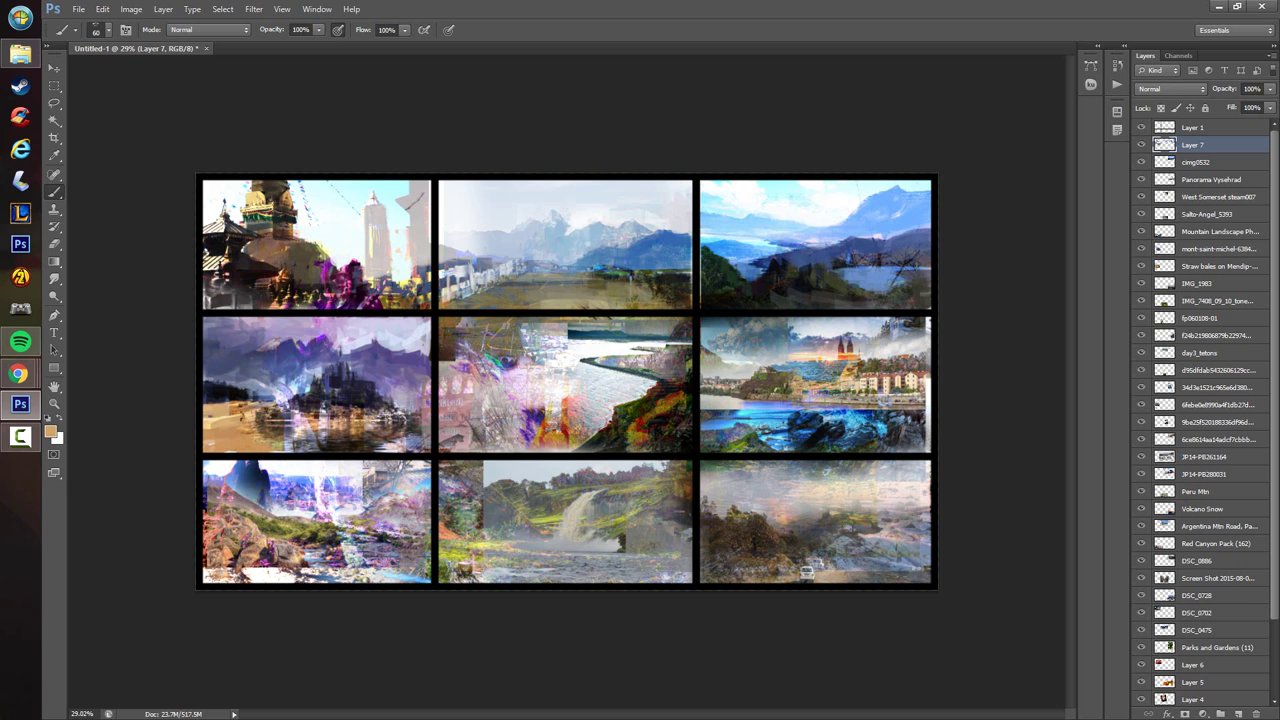
# - Paint pale lavender water and darker streaks below the castle in the middle left panel, undoing stray strokes and using a 45 px brush
pyautogui.keyDown('alt'); pyautogui.click(276, 431); pyautogui.keyUp('alt')
pyautogui.keyDown('alt'); pyautogui.click(351, 339); pyautogui.keyUp('alt')
pyautogui.moveTo(424, 417)
pyautogui.mouseDown()
pyautogui.moveTo(283, 417)
pyautogui.moveTo(337, 431)
pyautogui.moveTo(260, 421)
pyautogui.moveTo(412, 421)
pyautogui.moveTo(254, 420)
pyautogui.moveTo(402, 437)
pyautogui.moveTo(278, 439)
pyautogui.moveTo(409, 444)
pyautogui.mouseUp()
pyautogui.hotkey('ctrl', 'z')
pyautogui.hotkey('ctrl', 'z')
pyautogui.keyDown('alt'); pyautogui.click(355, 350); pyautogui.keyUp('alt')
pyautogui.hotkey('ctrl', 'z')
pyautogui.hotkey('ctrl', 'z')
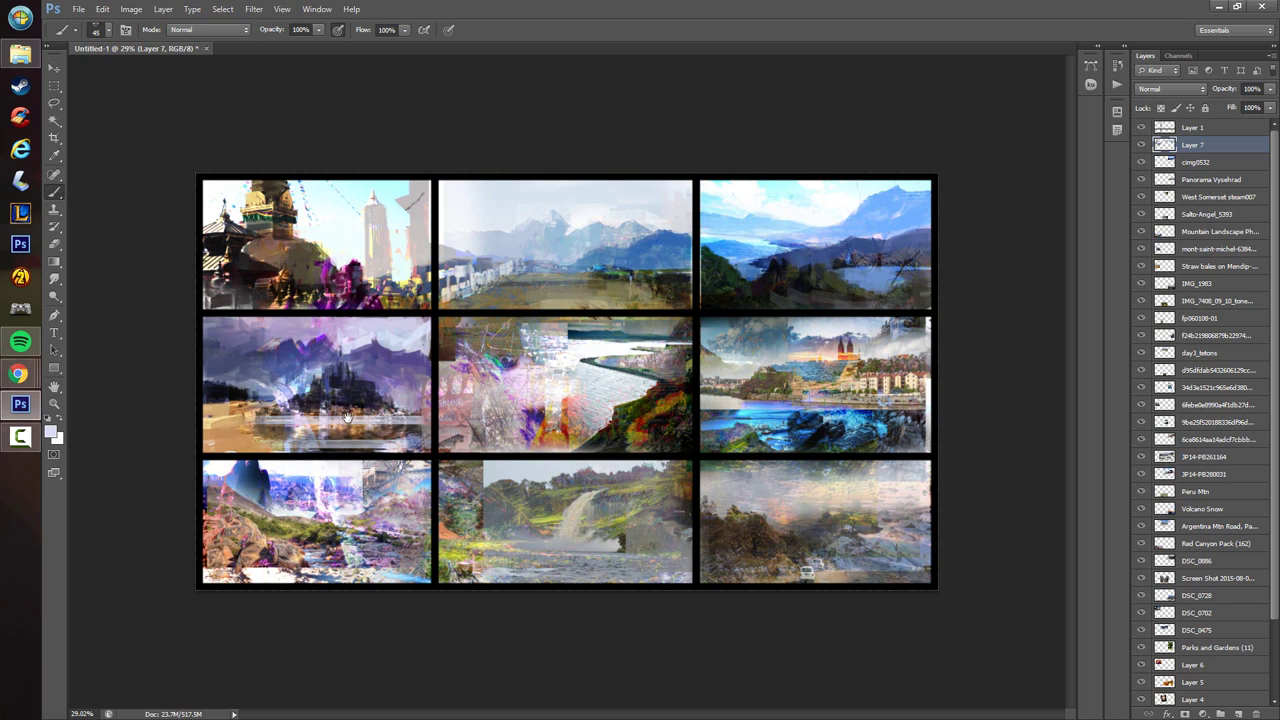
pyautogui.keyDown('alt'); pyautogui.click(404, 445); pyautogui.keyUp('alt')
pyautogui.keyDown('alt'); pyautogui.click(416, 428); pyautogui.keyUp('alt')
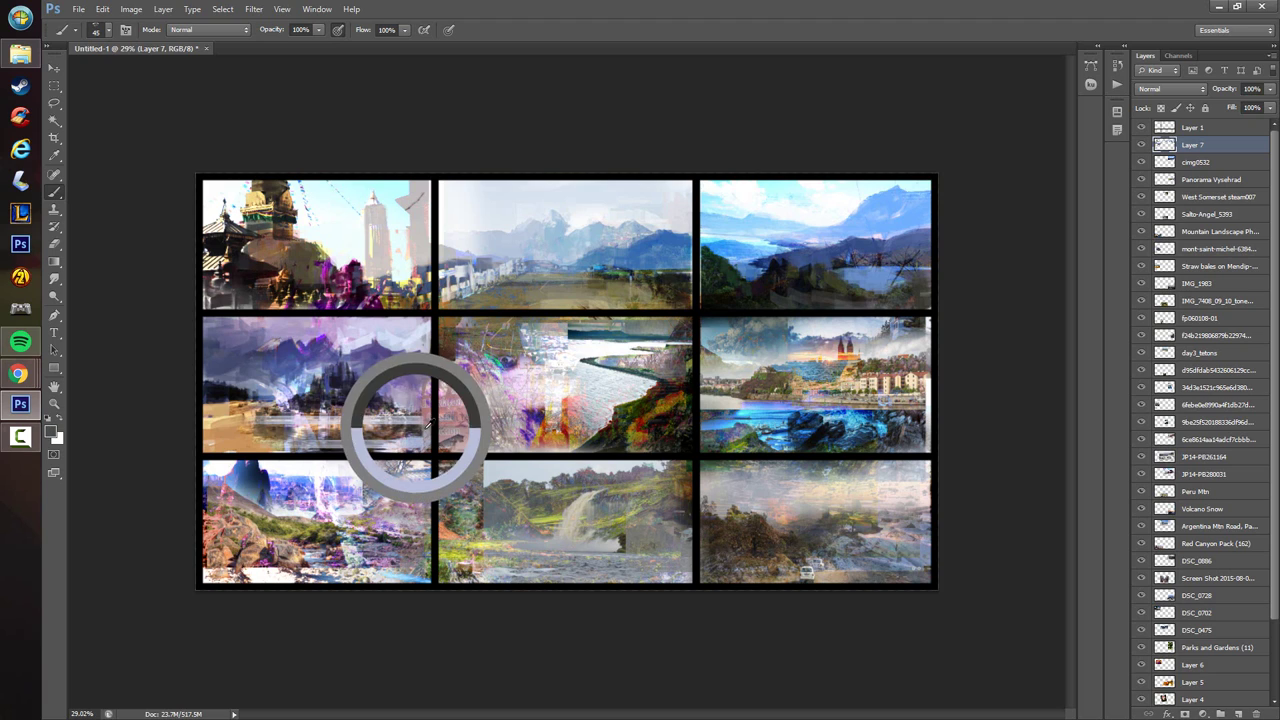
# - Retouch the area left of the castle in the middle left panel with blue and dark tones sampled around it
pyautogui.keyDown('alt'); pyautogui.click(296, 366); pyautogui.keyUp('alt')
pyautogui.keyDown('alt'); pyautogui.click(298, 383); pyautogui.keyUp('alt')
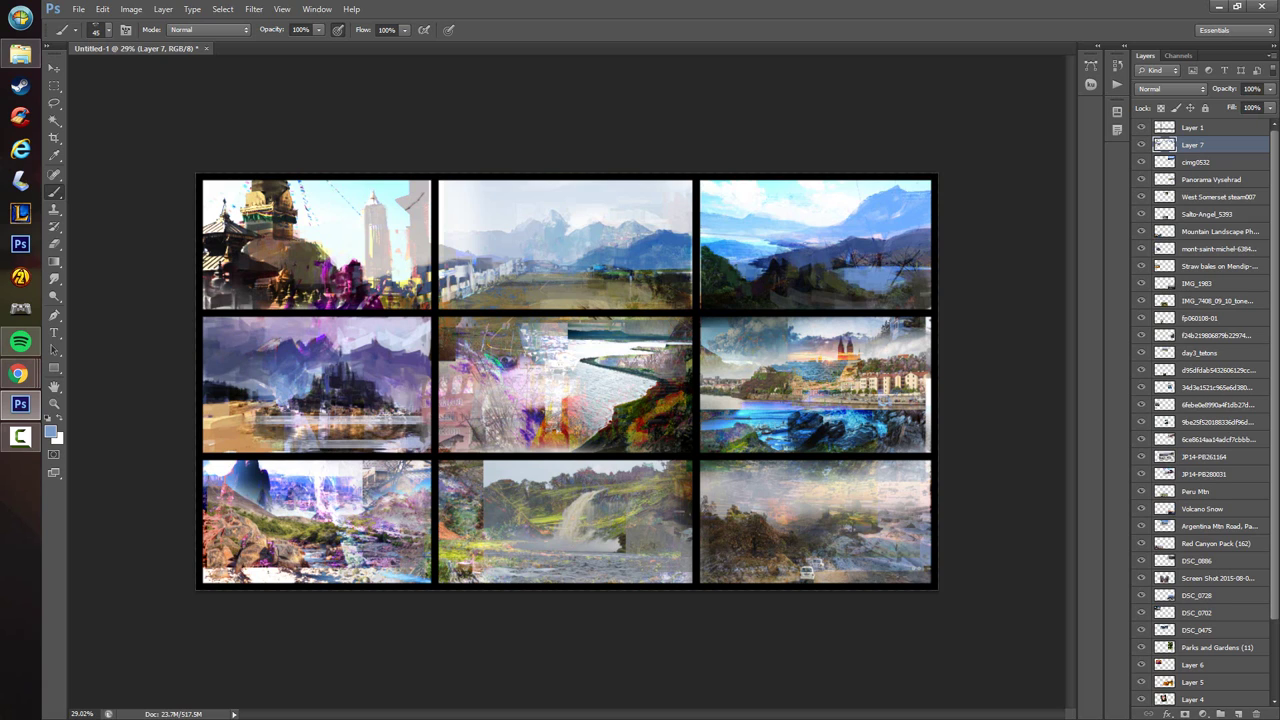
pyautogui.moveTo(299, 365)
pyautogui.mouseDown()
pyautogui.moveTo(275, 390)
pyautogui.moveTo(292, 408)
pyautogui.mouseUp()
pyautogui.keyDown('alt'); pyautogui.click(299, 365); pyautogui.keyUp('alt')
pyautogui.keyDown('alt'); pyautogui.click(308, 406); pyautogui.keyUp('alt')
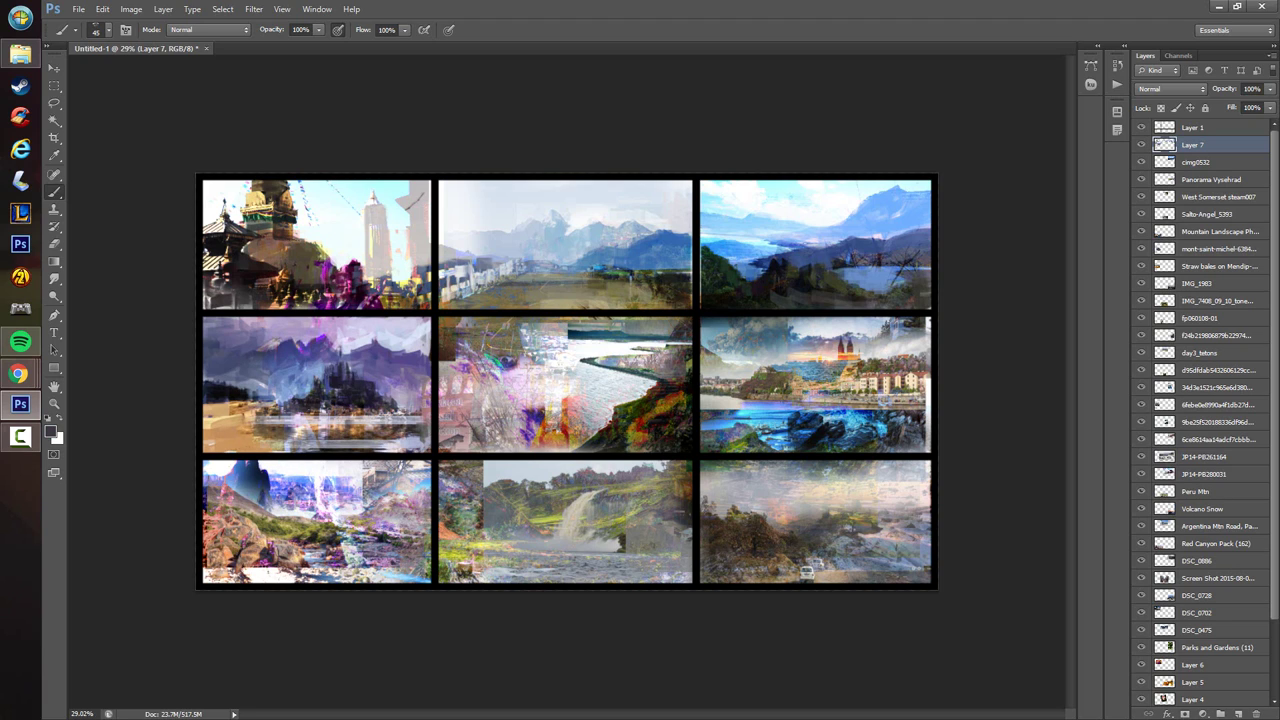
pyautogui.keyDown('alt'); pyautogui.click(323, 402); pyautogui.keyUp('alt')
pyautogui.moveTo(262, 416)
pyautogui.mouseDown()
pyautogui.moveTo(208, 441)
pyautogui.moveTo(290, 450)
pyautogui.mouseUp()
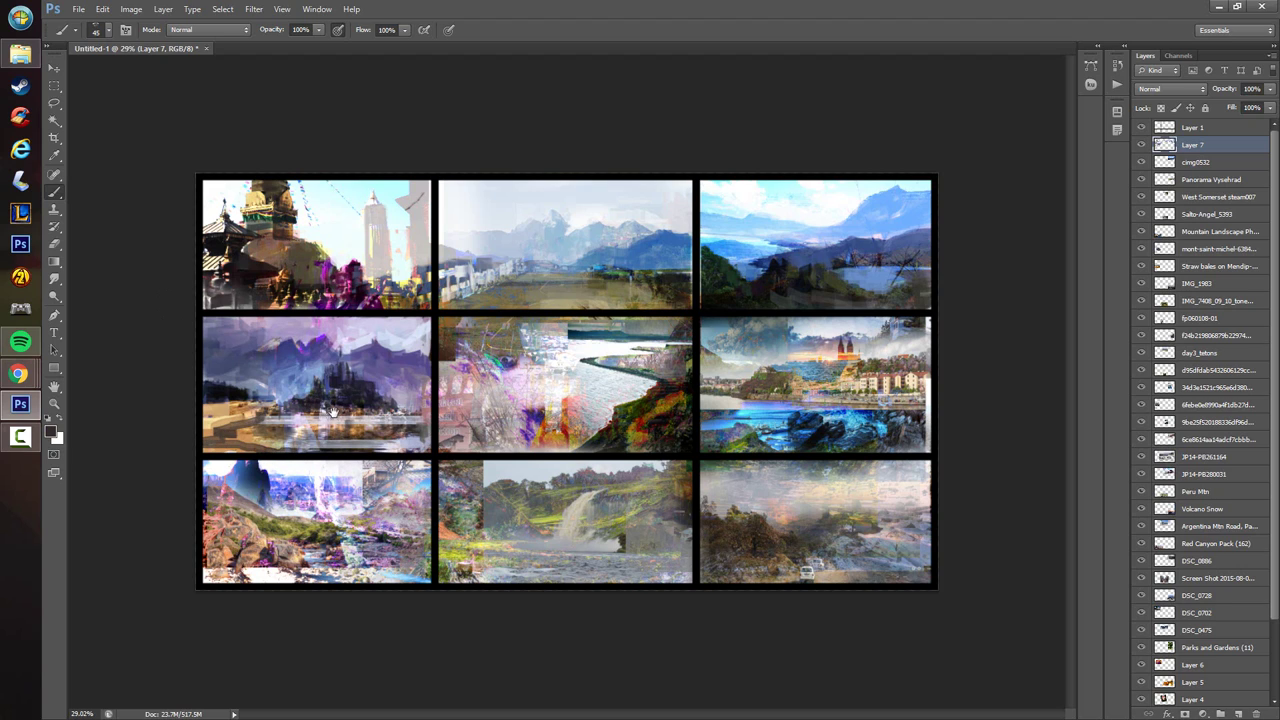
pyautogui.hotkey('ctrl', 'z')
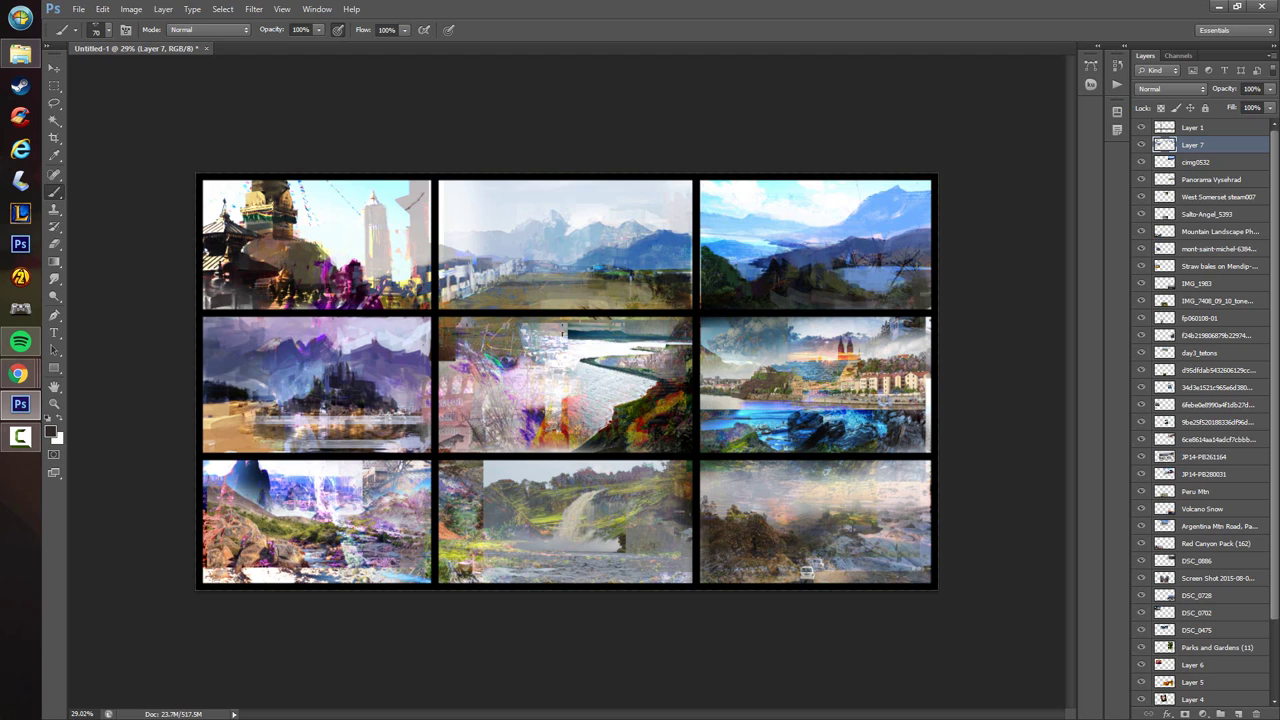
# - Extend the distant hills and pale sky across the top of the centre panel with sampled colours and a 70 px brush
pyautogui.keyDown('alt'); pyautogui.click(556, 322); pyautogui.keyUp('alt')
pyautogui.keyDown('alt'); pyautogui.click(594, 351); pyautogui.keyUp('alt')
pyautogui.moveTo(558, 328)
pyautogui.mouseDown()
pyautogui.moveTo(692, 325)
pyautogui.moveTo(444, 325)
pyautogui.moveTo(491, 321)
pyautogui.moveTo(535, 322)
pyautogui.moveTo(552, 339)
pyautogui.moveTo(441, 338)
pyautogui.mouseUp()
pyautogui.keyDown('alt'); pyautogui.click(599, 328); pyautogui.keyUp('alt')
pyautogui.keyDown('alt'); pyautogui.click(613, 332); pyautogui.keyUp('alt')
pyautogui.keyDown('alt'); pyautogui.click(494, 320); pyautogui.keyUp('alt')
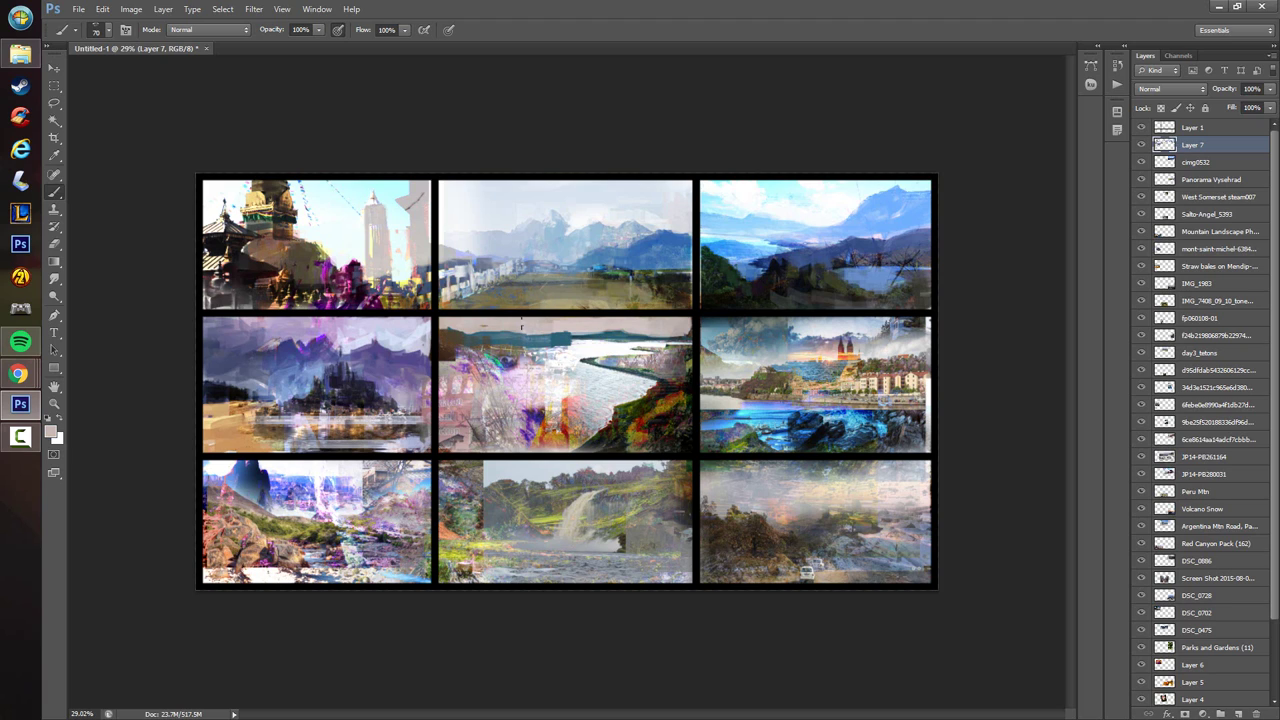
# - Cover the colourful patches in the centre panel with pale water using sampled white and light grey-blue tones
pyautogui.keyDown('alt'); pyautogui.click(580, 350); pyautogui.keyUp('alt')
pyautogui.moveTo(553, 353)
pyautogui.mouseDown()
pyautogui.moveTo(577, 350)
pyautogui.moveTo(442, 346)
pyautogui.mouseUp()
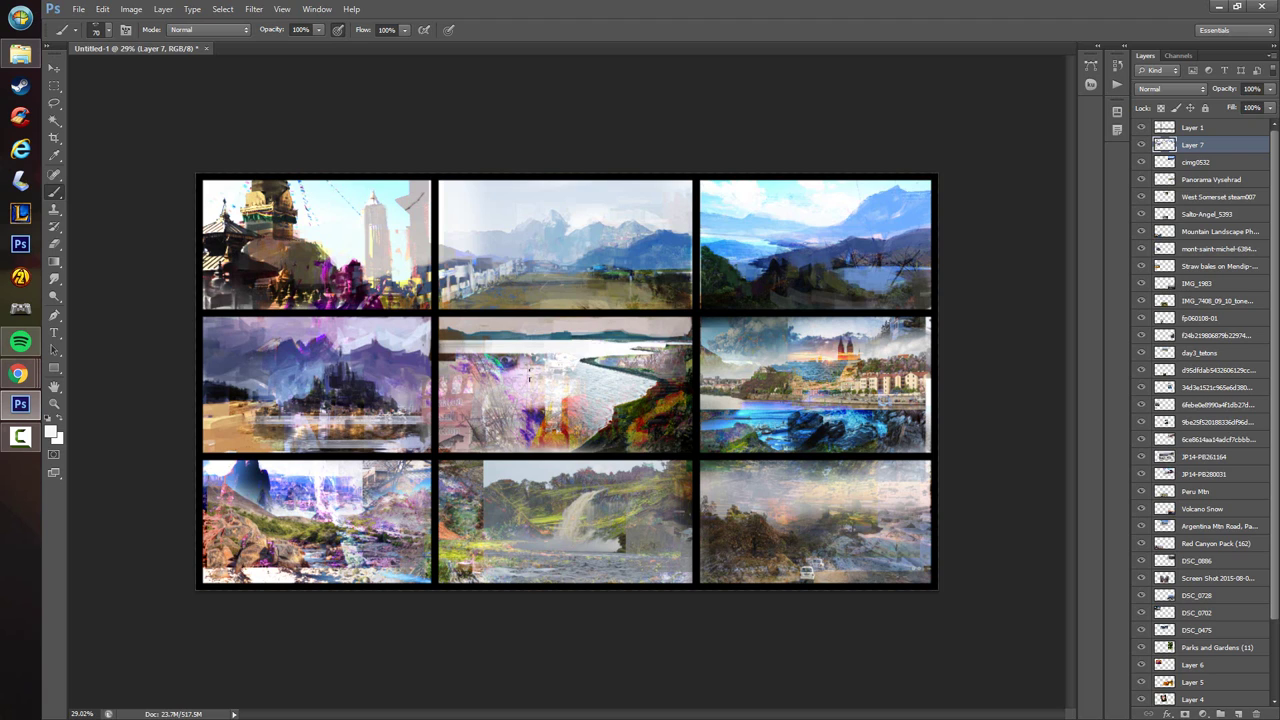
pyautogui.keyDown('alt'); pyautogui.click(543, 363); pyautogui.keyUp('alt')
pyautogui.moveTo(536, 362); pyautogui.dragTo(567, 384)
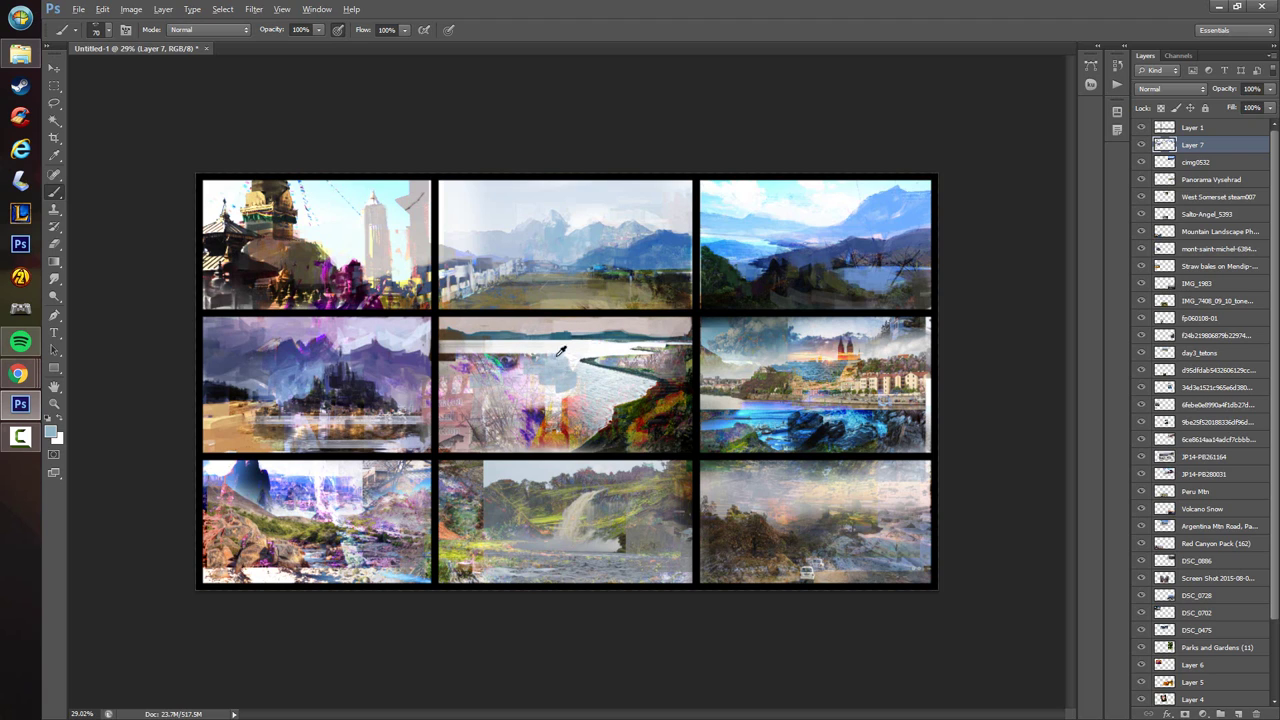
pyautogui.keyDown('alt'); pyautogui.click(556, 357); pyautogui.keyUp('alt')
pyautogui.moveTo(482, 356)
pyautogui.mouseDown()
pyautogui.moveTo(530, 364)
pyautogui.moveTo(528, 391)
pyautogui.moveTo(542, 367)
pyautogui.moveTo(578, 437)
pyautogui.moveTo(500, 425)
pyautogui.moveTo(450, 352)
pyautogui.moveTo(472, 425)
pyautogui.moveTo(457, 424)
pyautogui.moveTo(448, 398)
pyautogui.moveTo(468, 430)
pyautogui.moveTo(545, 443)
pyautogui.moveTo(525, 418)
pyautogui.moveTo(560, 410)
pyautogui.moveTo(545, 438)
pyautogui.moveTo(579, 437)
pyautogui.moveTo(671, 395)
pyautogui.moveTo(631, 441)
pyautogui.moveTo(626, 432)
pyautogui.mouseUp()
pyautogui.keyDown('alt'); pyautogui.click(563, 355); pyautogui.keyUp('alt')
pyautogui.keyDown('alt'); pyautogui.click(582, 403); pyautogui.keyUp('alt')
# - Repaint the hillside in the centre panel's lower right with sampled green and brown tones
pyautogui.keyDown('alt'); pyautogui.click(661, 413); pyautogui.keyUp('alt')
pyautogui.keyDown('alt'); pyautogui.click(652, 424); pyautogui.keyUp('alt')
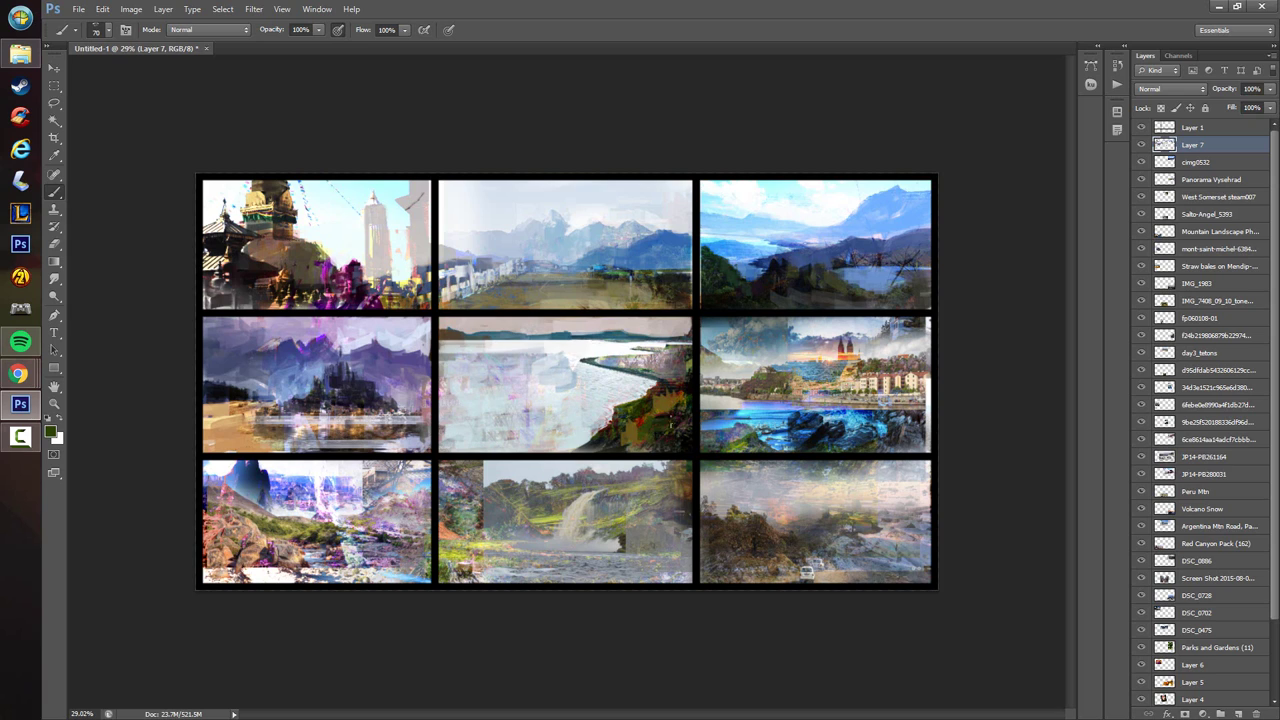
pyautogui.keyDown('alt'); pyautogui.click(677, 420); pyautogui.keyUp('alt')
pyautogui.keyDown('alt'); pyautogui.click(688, 386); pyautogui.keyUp('alt')
pyautogui.keyDown('alt'); pyautogui.click(672, 377); pyautogui.keyUp('alt')
pyautogui.moveTo(652, 361)
pyautogui.mouseDown()
pyautogui.moveTo(670, 376)
pyautogui.moveTo(618, 363)
pyautogui.moveTo(683, 370)
pyautogui.moveTo(596, 365)
pyautogui.moveTo(682, 350)
pyautogui.moveTo(660, 366)
pyautogui.moveTo(682, 370)
pyautogui.moveTo(638, 365)
pyautogui.moveTo(671, 420)
pyautogui.moveTo(660, 409)
pyautogui.mouseUp()
# - Darken the headland and lower shoreline on the centre panel's right side, and touch up the pale water beside them
pyautogui.keyDown('alt'); pyautogui.click(689, 357); pyautogui.keyUp('alt')
pyautogui.keyDown('alt'); pyautogui.click(668, 374); pyautogui.keyUp('alt')
pyautogui.keyDown('alt'); pyautogui.click(612, 380); pyautogui.keyUp('alt')
pyautogui.keyDown('alt'); pyautogui.click(639, 358); pyautogui.keyUp('alt')
pyautogui.keyDown('alt'); pyautogui.click(620, 377); pyautogui.keyUp('alt')
pyautogui.keyDown('alt'); pyautogui.click(617, 376); pyautogui.keyUp('alt')
pyautogui.keyDown('alt'); pyautogui.click(662, 364); pyautogui.keyUp('alt')
pyautogui.keyDown('alt'); pyautogui.click(688, 387); pyautogui.keyUp('alt')
pyautogui.moveTo(667, 385)
pyautogui.mouseDown()
pyautogui.moveTo(602, 448)
pyautogui.moveTo(554, 450)
pyautogui.mouseUp()
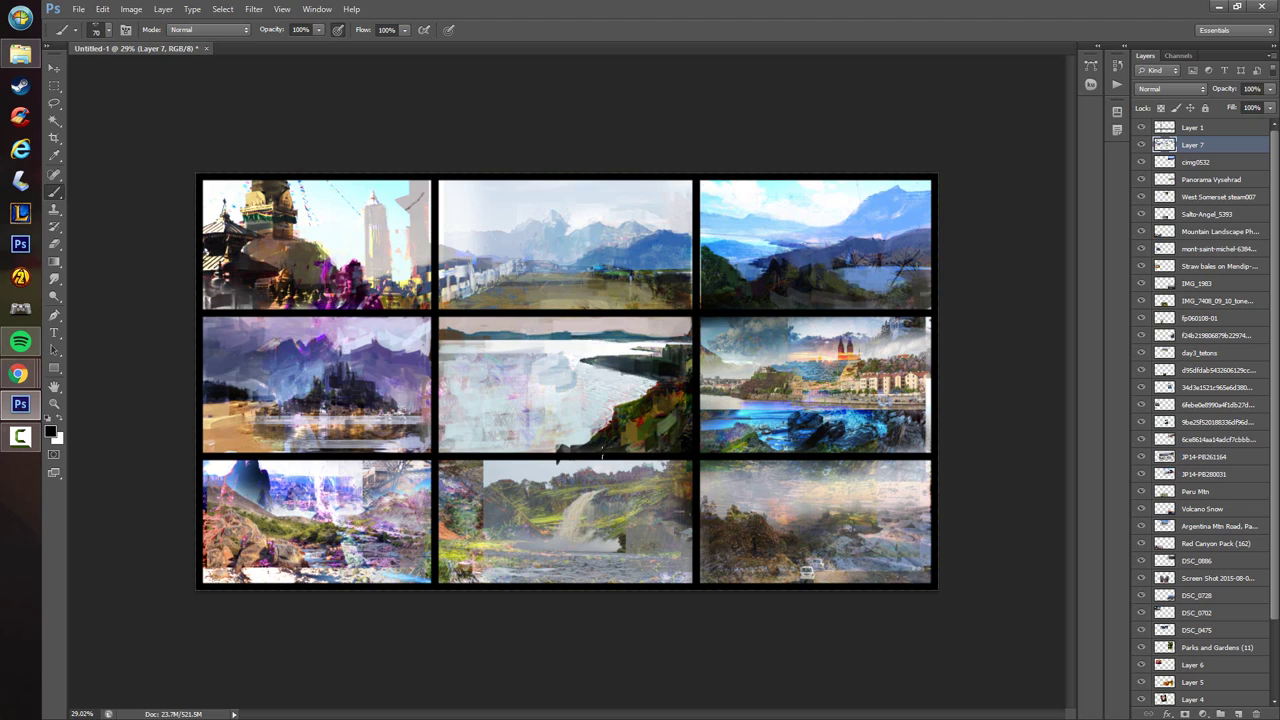
pyautogui.keyDown('alt'); pyautogui.click(567, 461); pyautogui.keyUp('alt')
pyautogui.moveTo(552, 342)
pyautogui.mouseDown()
pyautogui.moveTo(455, 362)
pyautogui.moveTo(530, 358)
pyautogui.moveTo(568, 375)
pyautogui.mouseUp()
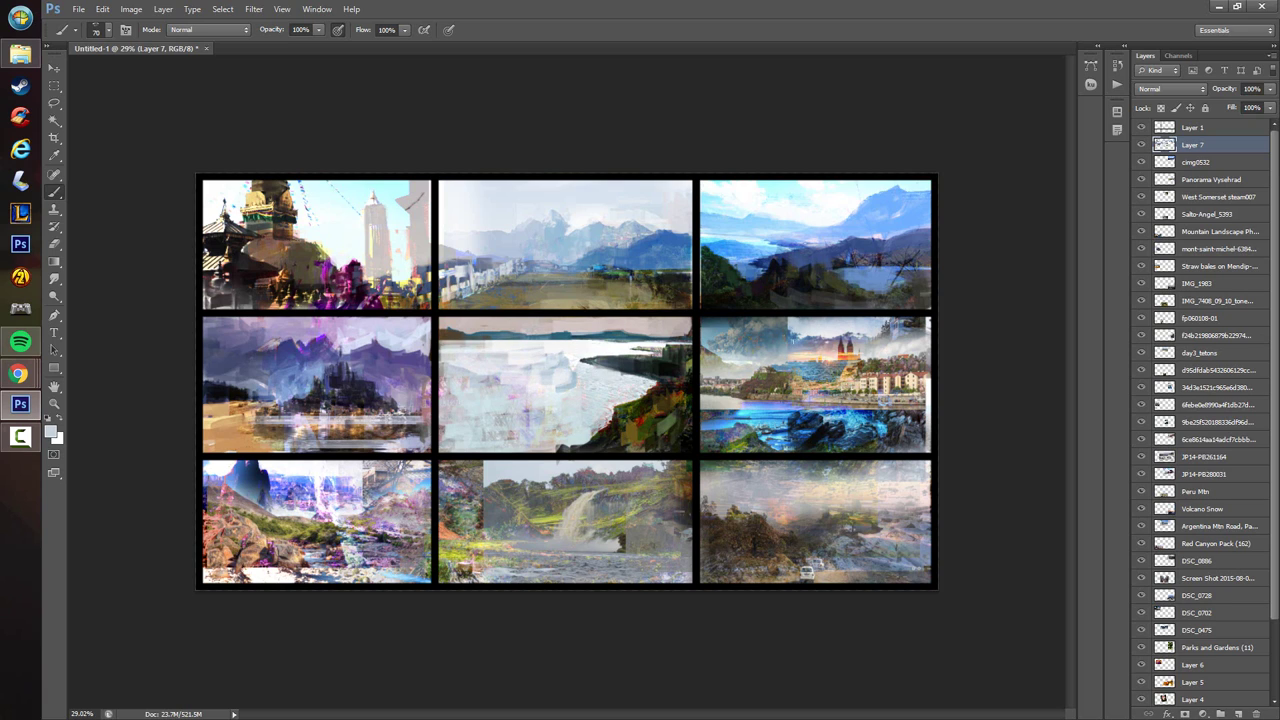
# - Paint over the upper right sky of the middle right panel with grey and pale tones sampled around it
pyautogui.keyDown('alt'); pyautogui.click(786, 322); pyautogui.keyUp('alt')
pyautogui.keyDown('alt'); pyautogui.click(793, 343); pyautogui.keyUp('alt')
pyautogui.keyDown('alt'); pyautogui.click(866, 345); pyautogui.keyUp('alt')
pyautogui.keyDown('alt'); pyautogui.click(887, 335); pyautogui.keyUp('alt')
pyautogui.moveTo(905, 326); pyautogui.dragTo(926, 350)
pyautogui.keyDown('alt'); pyautogui.click(900, 329); pyautogui.keyUp('alt')
pyautogui.keyDown('alt'); pyautogui.click(896, 344); pyautogui.keyUp('alt')
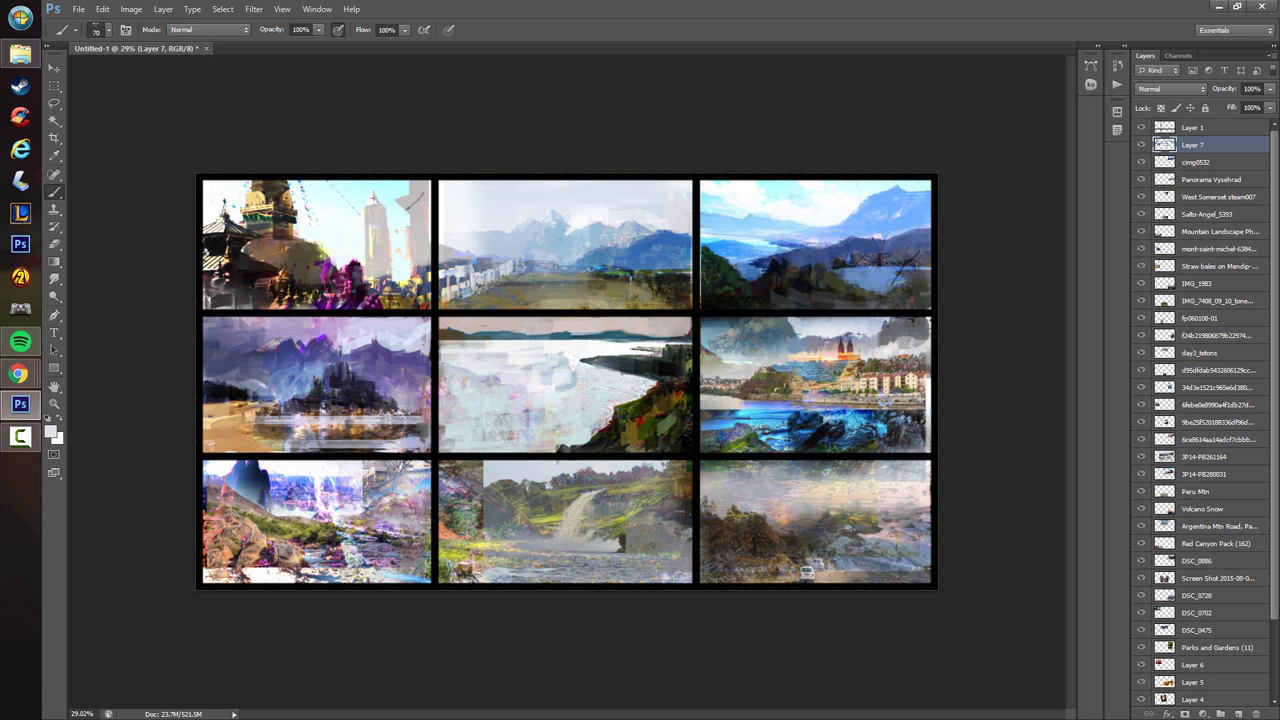
# - Blend the misty mountains and sky in the middle right panel's upper left with sampled blue-grey tones
pyautogui.keyDown('alt'); pyautogui.click(754, 328); pyautogui.keyUp('alt')
pyautogui.keyDown('alt'); pyautogui.click(724, 329); pyautogui.keyUp('alt')
pyautogui.keyDown('alt'); pyautogui.click(775, 338); pyautogui.keyUp('alt')
pyautogui.keyDown('alt'); pyautogui.click(802, 350); pyautogui.keyUp('alt')
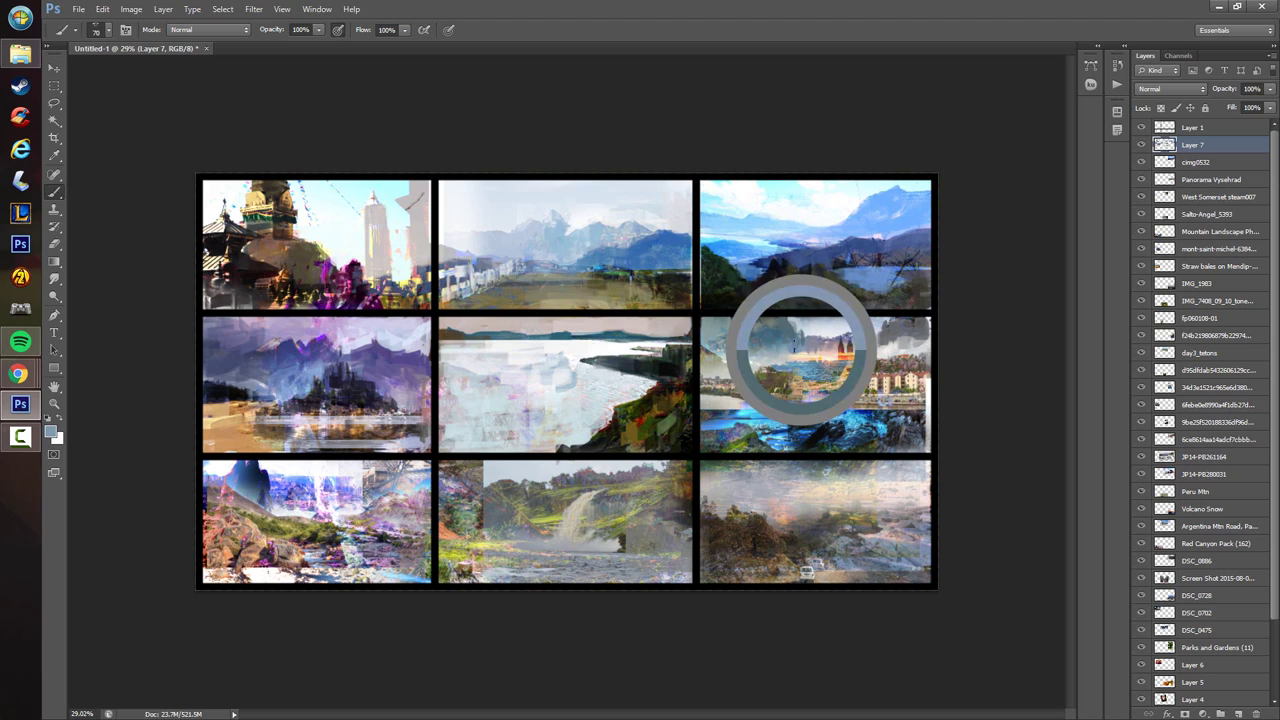
pyautogui.keyDown('alt'); pyautogui.click(782, 340); pyautogui.keyUp('alt')
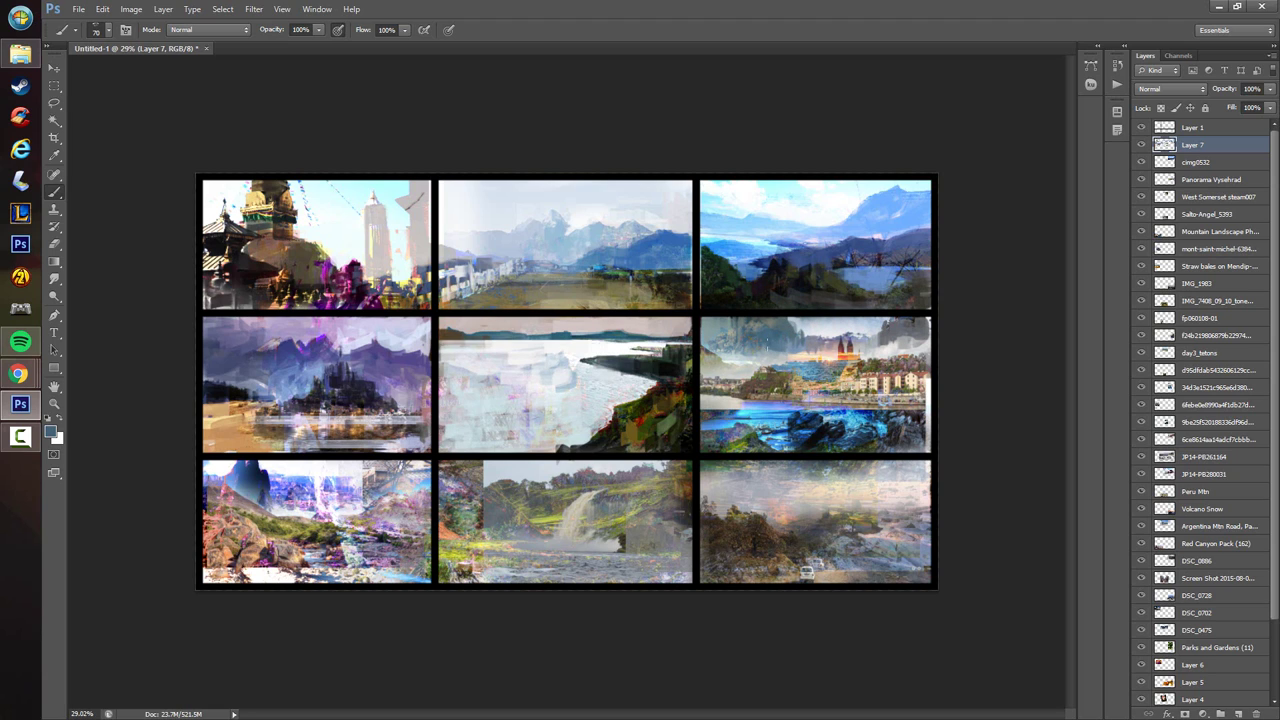
pyautogui.keyDown('alt'); pyautogui.click(751, 357); pyautogui.keyUp('alt')
# - Paint dark grey cloud shapes in the upper right corner of the middle right panel
pyautogui.scroll(2, 837, 341)
pyautogui.keyDown('alt'); pyautogui.click(892, 345); pyautogui.keyUp('alt')
pyautogui.moveTo(896, 347); pyautogui.dragTo(918, 344)
pyautogui.keyDown('alt'); pyautogui.click(907, 338); pyautogui.keyUp('alt')
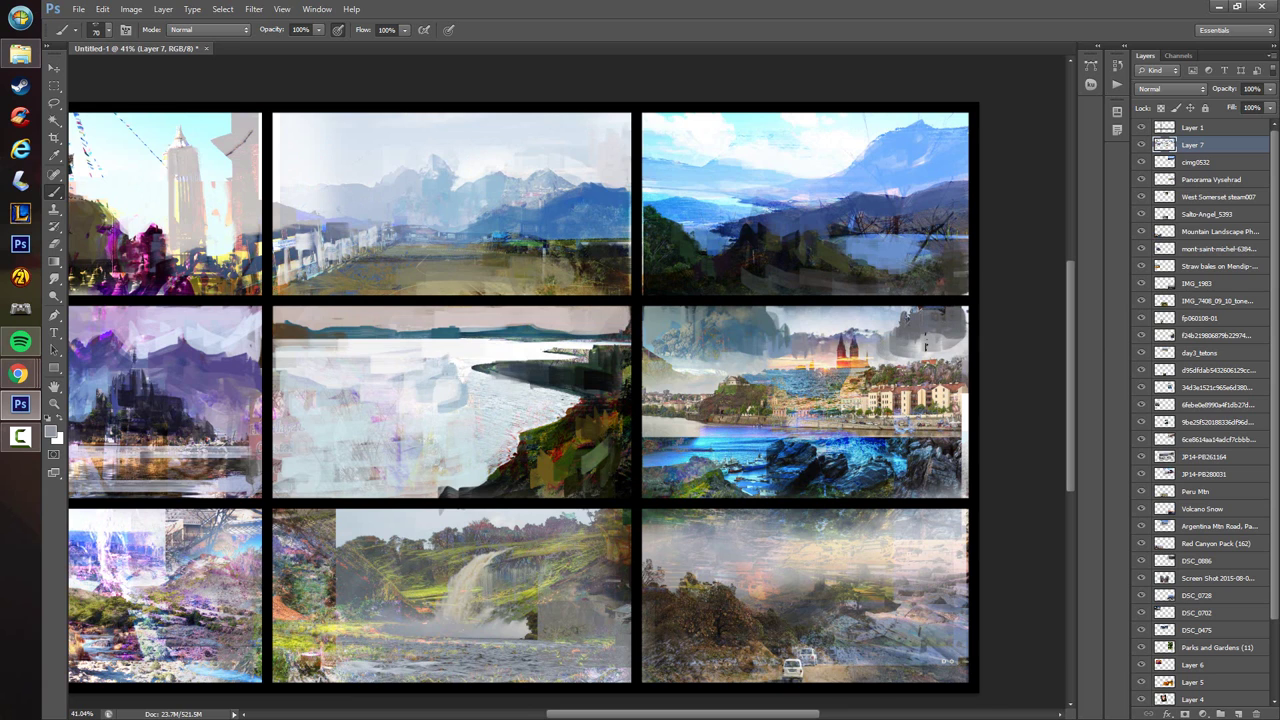
# - Repaint the cathedral towers in the middle right panel with sampled dark brown tones and a 40 px brush
pyautogui.scroll(1, 885, 345)
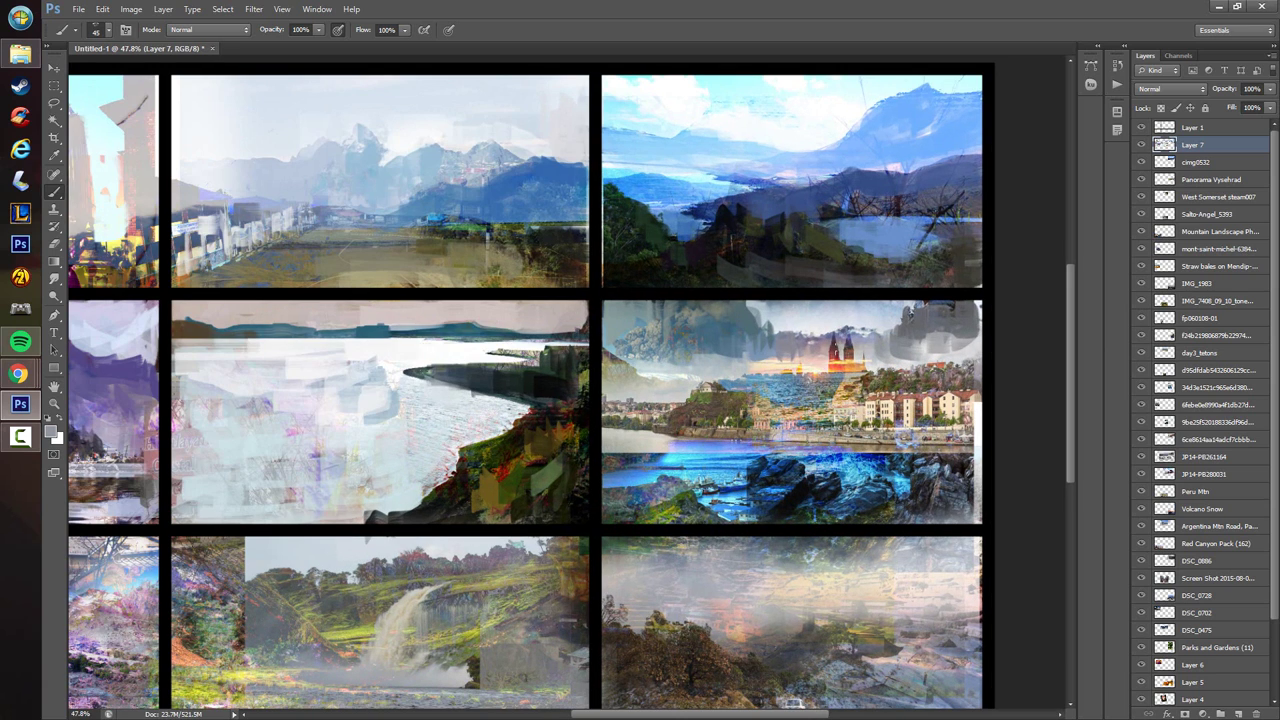
pyautogui.keyDown('alt'); pyautogui.click(841, 345); pyautogui.keyUp('alt')
pyautogui.keyDown('alt'); pyautogui.click(840, 342); pyautogui.keyUp('alt')
pyautogui.keyDown('alt'); pyautogui.click(858, 348); pyautogui.keyUp('alt')
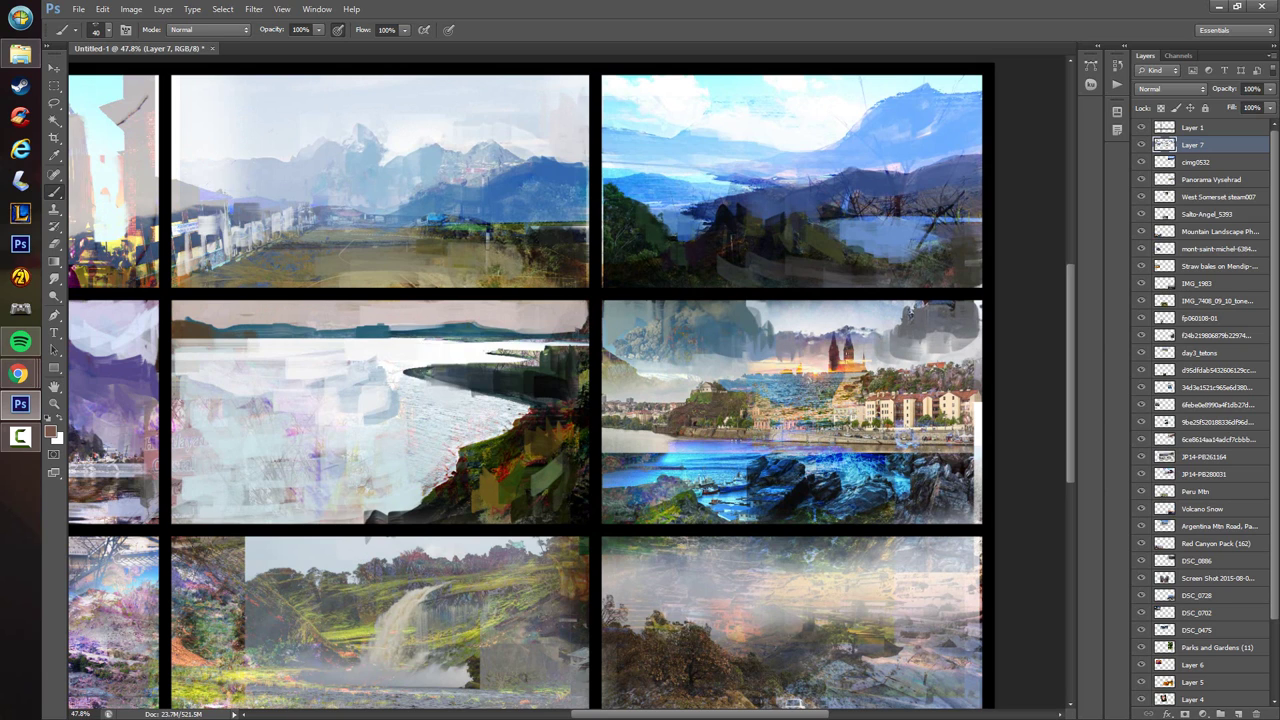
pyautogui.keyDown('alt'); pyautogui.click(856, 342); pyautogui.keyUp('alt')
pyautogui.moveTo(801, 365); pyautogui.dragTo(797, 365)
# - Retouch the wooded hill and buildings toward the right edge of the middle right panel with sampled tones
pyautogui.keyDown('alt'); pyautogui.click(782, 381); pyautogui.keyUp('alt')
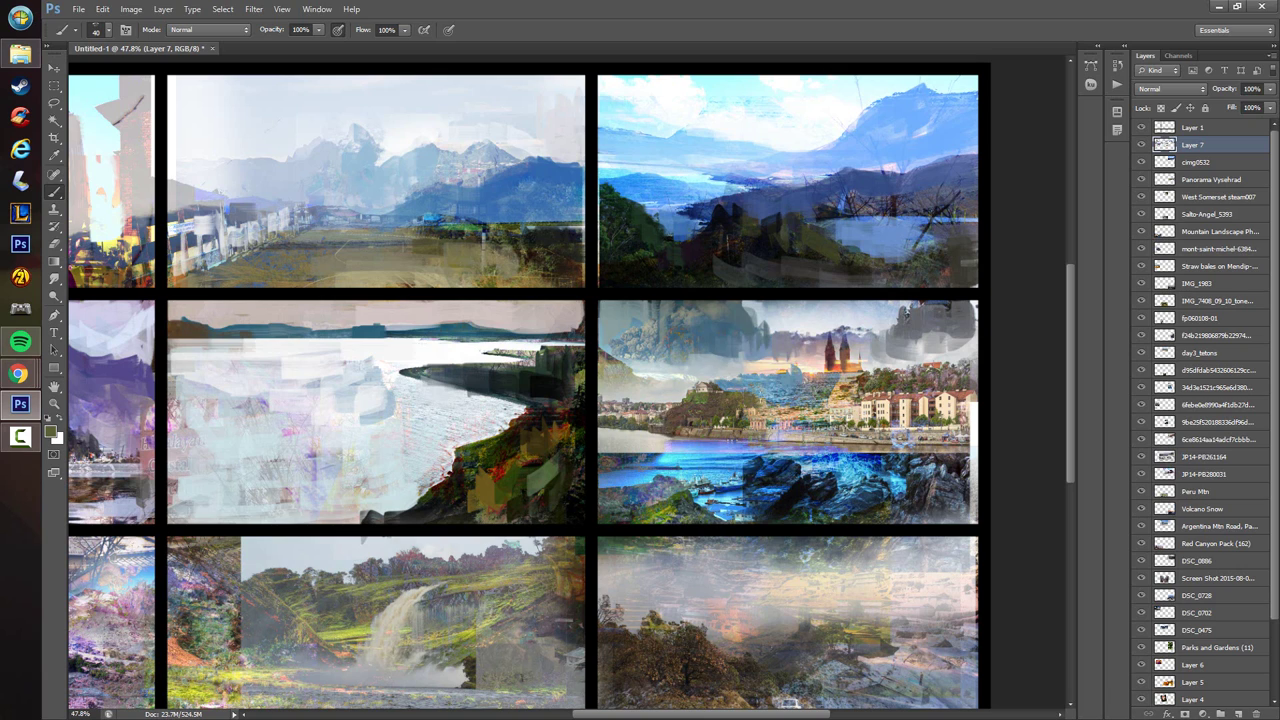
pyautogui.keyDown('alt'); pyautogui.click(760, 401); pyautogui.keyUp('alt')
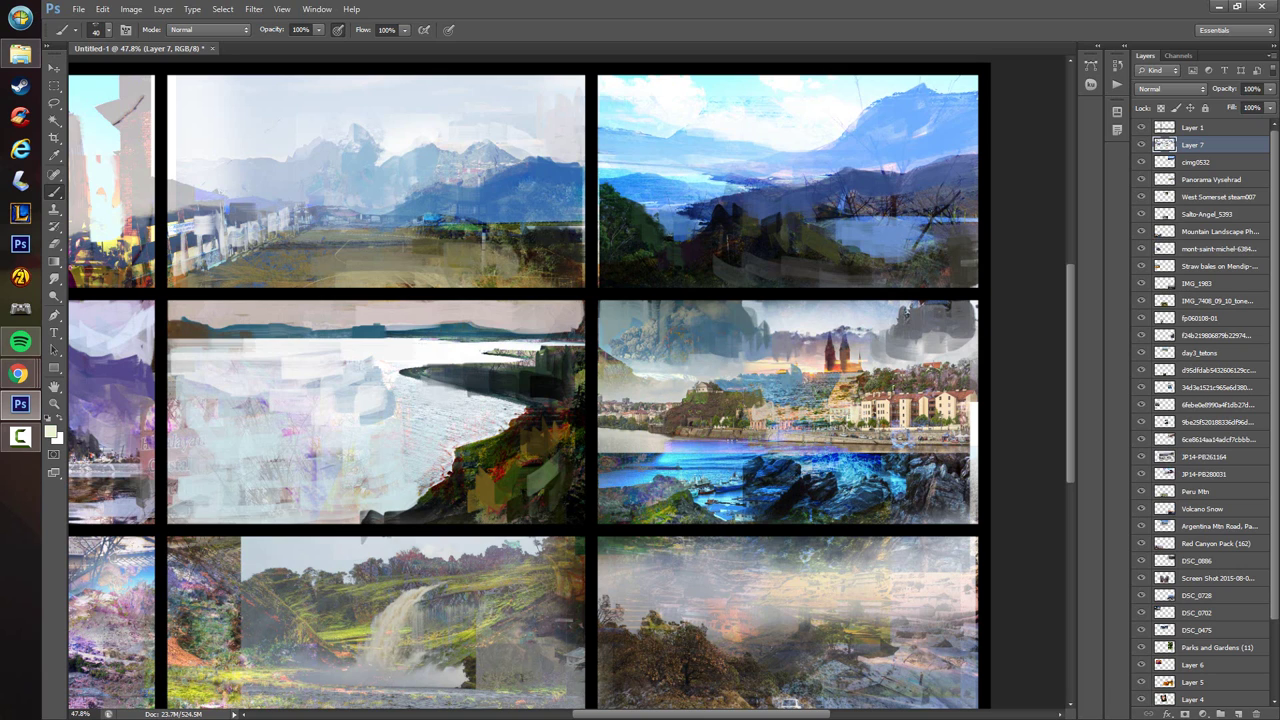
pyautogui.keyDown('alt'); pyautogui.click(856, 406); pyautogui.keyUp('alt')
pyautogui.keyDown('alt'); pyautogui.click(875, 372); pyautogui.keyUp('alt')
pyautogui.moveTo(914, 372)
pyautogui.mouseDown()
pyautogui.moveTo(968, 374)
pyautogui.moveTo(980, 445)
pyautogui.moveTo(974, 518)
pyautogui.moveTo(974, 471)
pyautogui.moveTo(958, 526)
pyautogui.moveTo(976, 530)
pyautogui.mouseUp()
pyautogui.keyDown('alt'); pyautogui.click(964, 410); pyautogui.keyUp('alt')
# - Cover the faded lower right edge of the middle right panel with sampled shore and dark rock tones
pyautogui.keyDown('alt'); pyautogui.click(949, 426); pyautogui.keyUp('alt')
pyautogui.keyDown('alt'); pyautogui.click(964, 448); pyautogui.keyUp('alt')
pyautogui.keyDown('alt'); pyautogui.click(955, 462); pyautogui.keyUp('alt')
pyautogui.keyDown('alt'); pyautogui.click(955, 493); pyautogui.keyUp('alt')
pyautogui.keyDown('alt'); pyautogui.click(959, 470); pyautogui.keyUp('alt')
pyautogui.keyDown('alt'); pyautogui.click(977, 478); pyautogui.keyUp('alt')
pyautogui.keyDown('alt'); pyautogui.click(962, 465); pyautogui.keyUp('alt')
pyautogui.moveTo(902, 512)
pyautogui.mouseDown()
pyautogui.moveTo(914, 514)
pyautogui.moveTo(865, 479)
pyautogui.mouseUp()
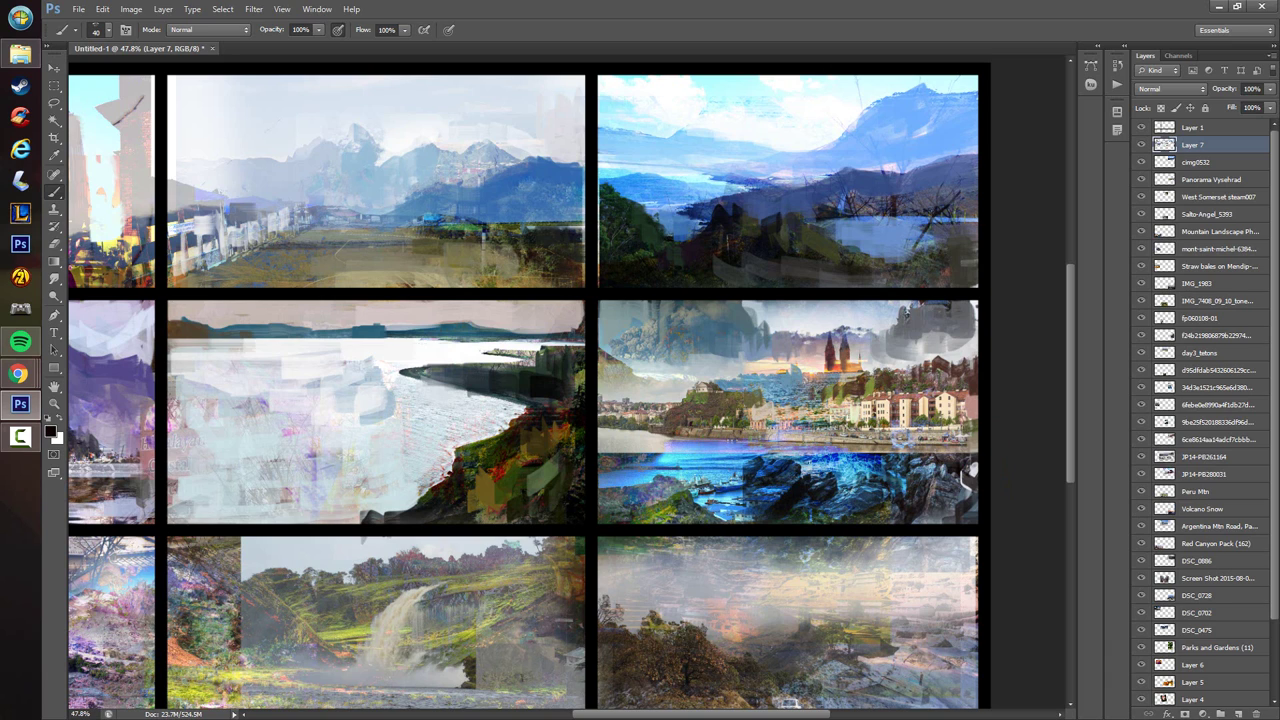
# - Paint pale grey water over the bright blue area in the middle right panel's lower left
pyautogui.keyDown('alt'); pyautogui.click(649, 442); pyautogui.keyUp('alt')
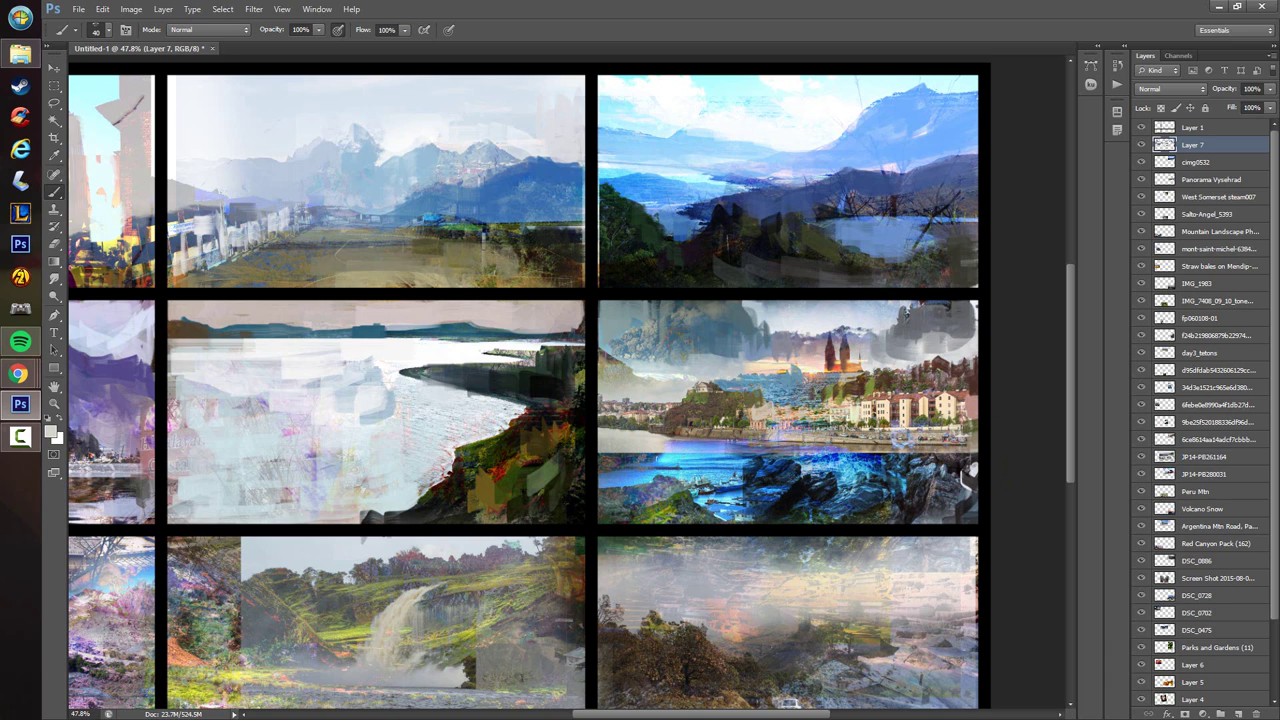
pyautogui.moveTo(605, 458)
pyautogui.mouseDown()
pyautogui.moveTo(662, 450)
pyautogui.moveTo(730, 476)
pyautogui.moveTo(634, 474)
pyautogui.moveTo(734, 473)
pyautogui.mouseUp()
pyautogui.moveTo(709, 474); pyautogui.dragTo(730, 493)
pyautogui.moveTo(714, 492); pyautogui.dragTo(734, 508)
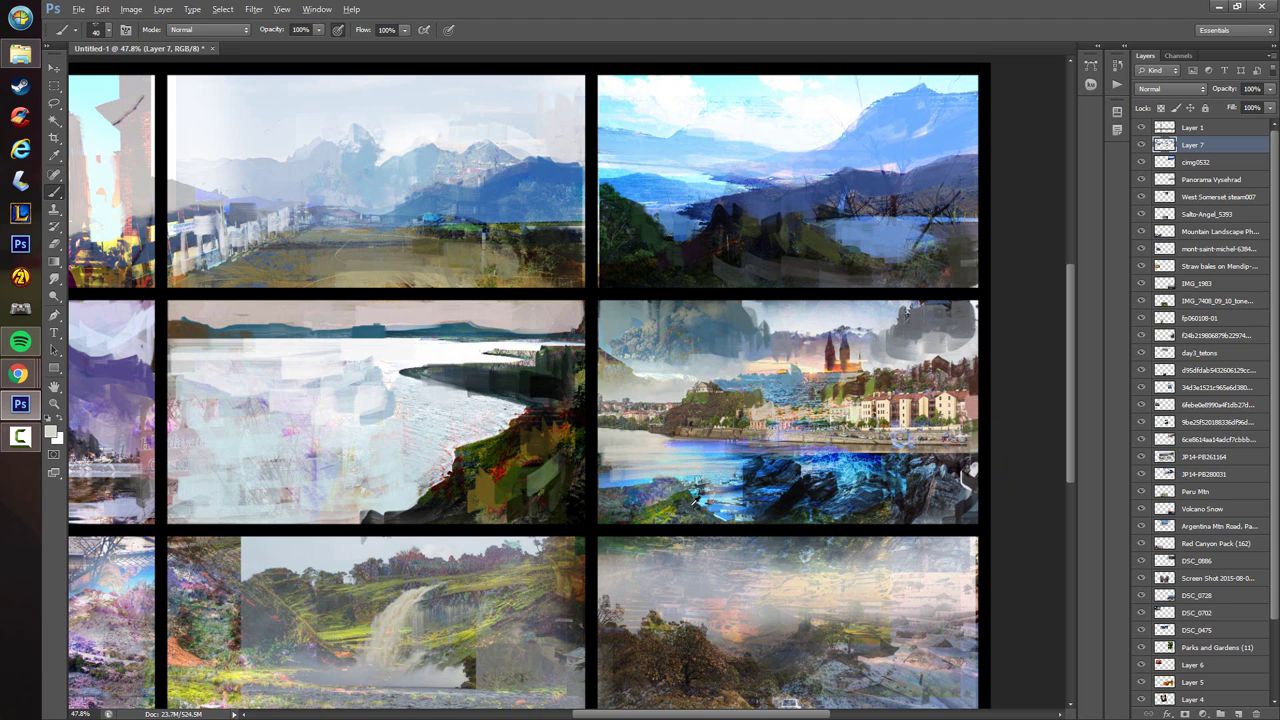
# - Paint dark rocks along the lower left bank of the middle right panel and on the left end of the central rocks
pyautogui.keyDown('alt'); pyautogui.click(770, 480); pyautogui.keyUp('alt')
pyautogui.moveTo(662, 480)
pyautogui.mouseDown()
pyautogui.moveTo(678, 490)
pyautogui.moveTo(600, 500)
pyautogui.moveTo(708, 519)
pyautogui.mouseUp()
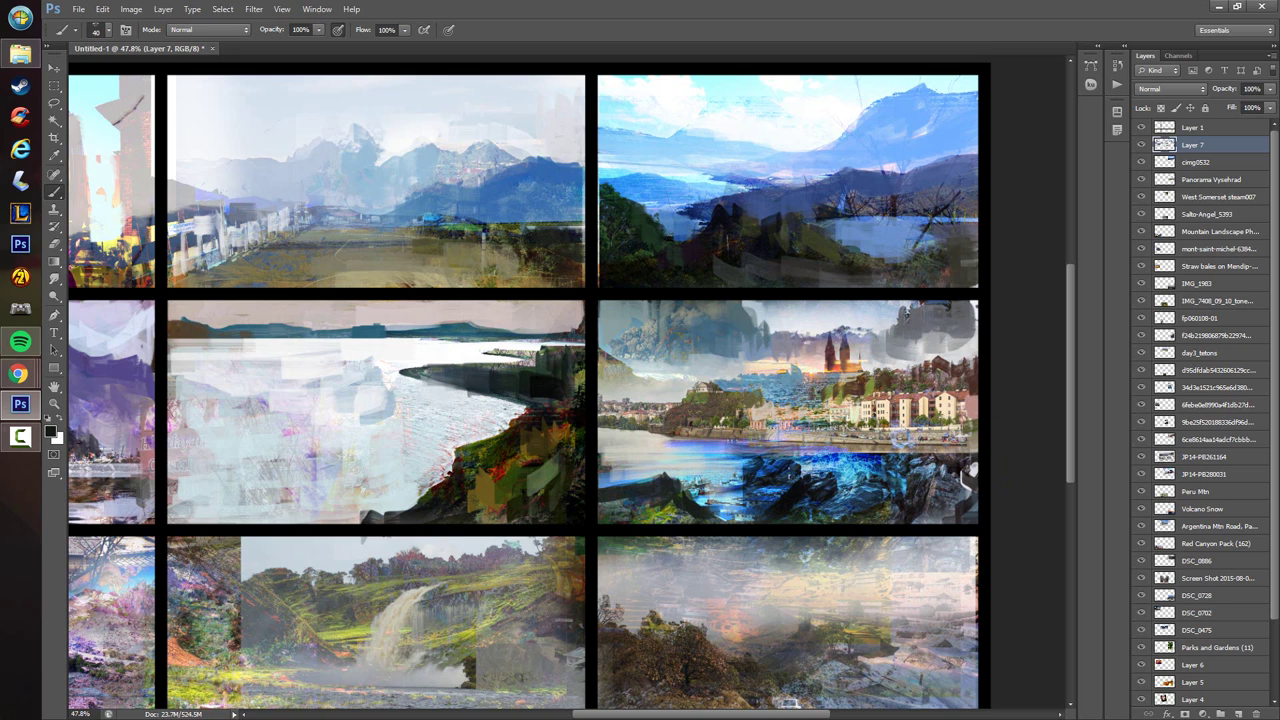
pyautogui.moveTo(748, 476)
pyautogui.mouseDown()
pyautogui.moveTo(728, 484)
pyautogui.moveTo(756, 462)
pyautogui.mouseUp()
# - Fill the water between the bank and the rocks in the middle right panel with sampled light blue
pyautogui.keyDown('alt'); pyautogui.click(730, 472); pyautogui.keyUp('alt')
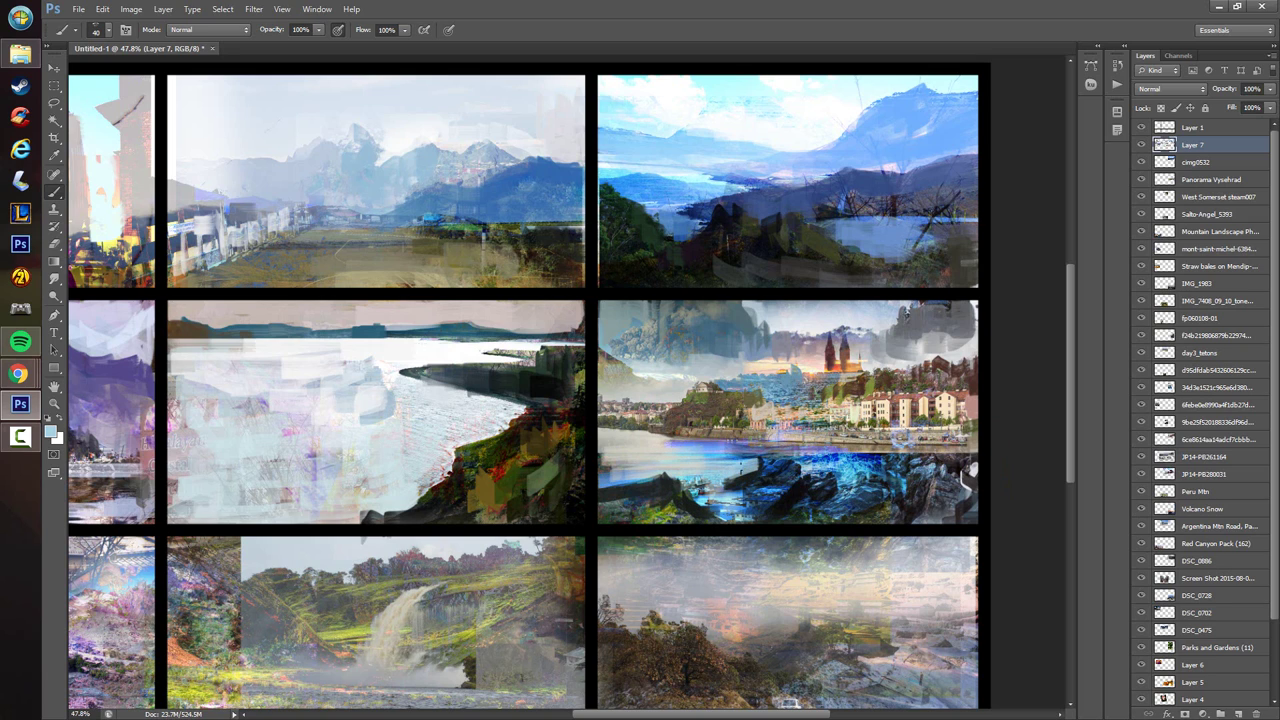
pyautogui.keyDown('alt'); pyautogui.click(750, 473); pyautogui.keyUp('alt')
pyautogui.keyDown('alt'); pyautogui.click(726, 492); pyautogui.keyUp('alt')
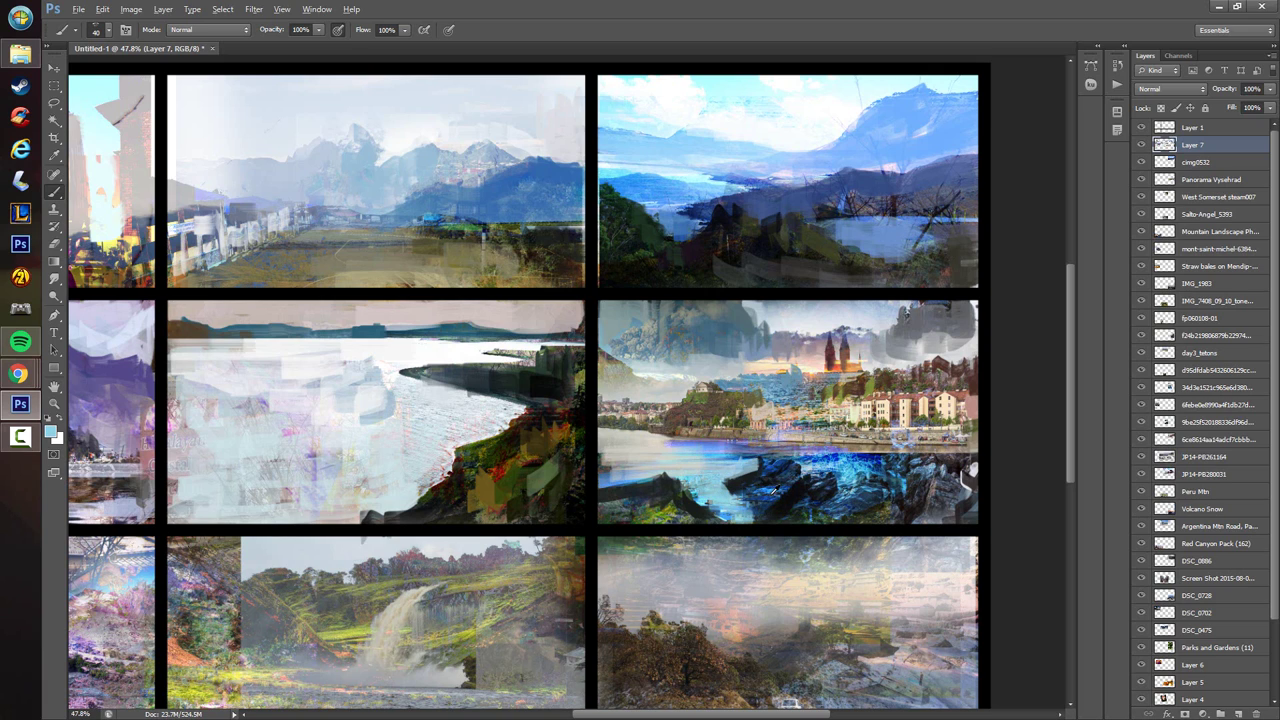
# - Darken the bright blue area around the foreground rocks of the middle right panel with sampled black and deep blue
pyautogui.keyDown('alt'); pyautogui.click(760, 508); pyautogui.keyUp('alt')
pyautogui.moveTo(760, 509); pyautogui.dragTo(756, 515)
pyautogui.moveTo(864, 481)
pyautogui.mouseDown()
pyautogui.moveTo(868, 519)
pyautogui.moveTo(856, 474)
pyautogui.moveTo(826, 468)
pyautogui.mouseUp()
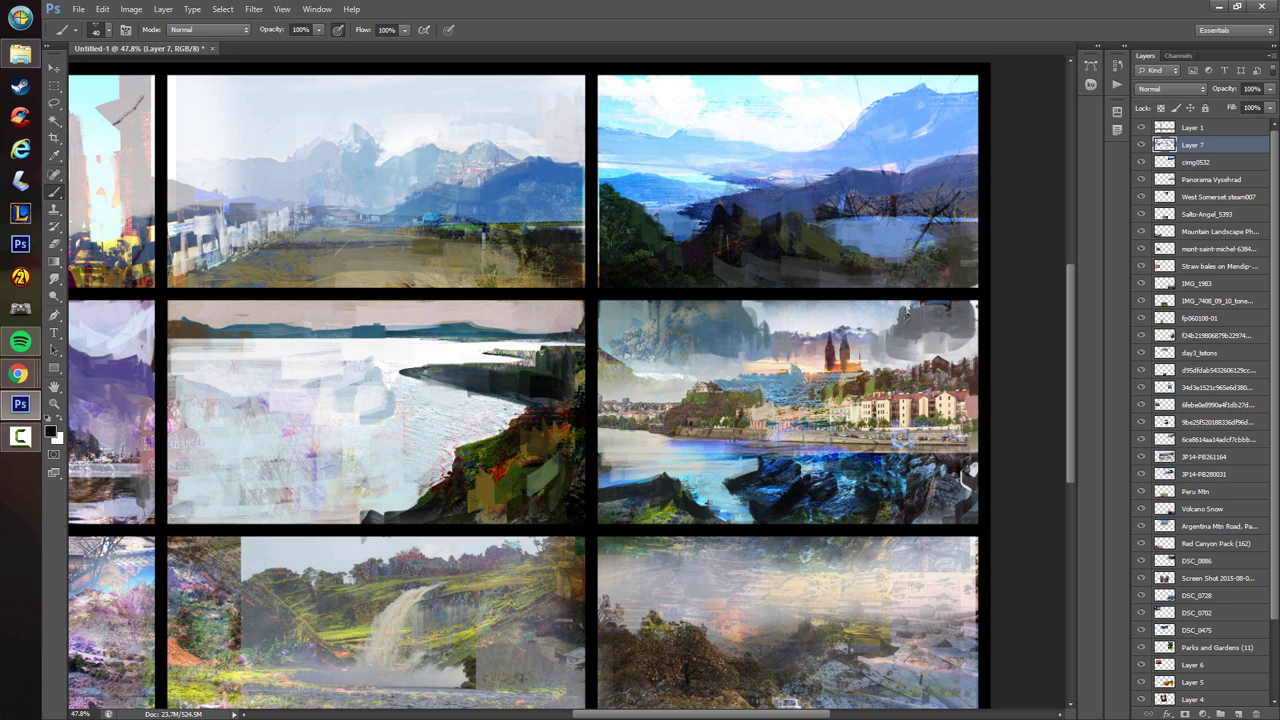
pyautogui.moveTo(856, 455); pyautogui.dragTo(976, 450)
pyautogui.keyDown('alt'); pyautogui.click(837, 471); pyautogui.keyUp('alt')
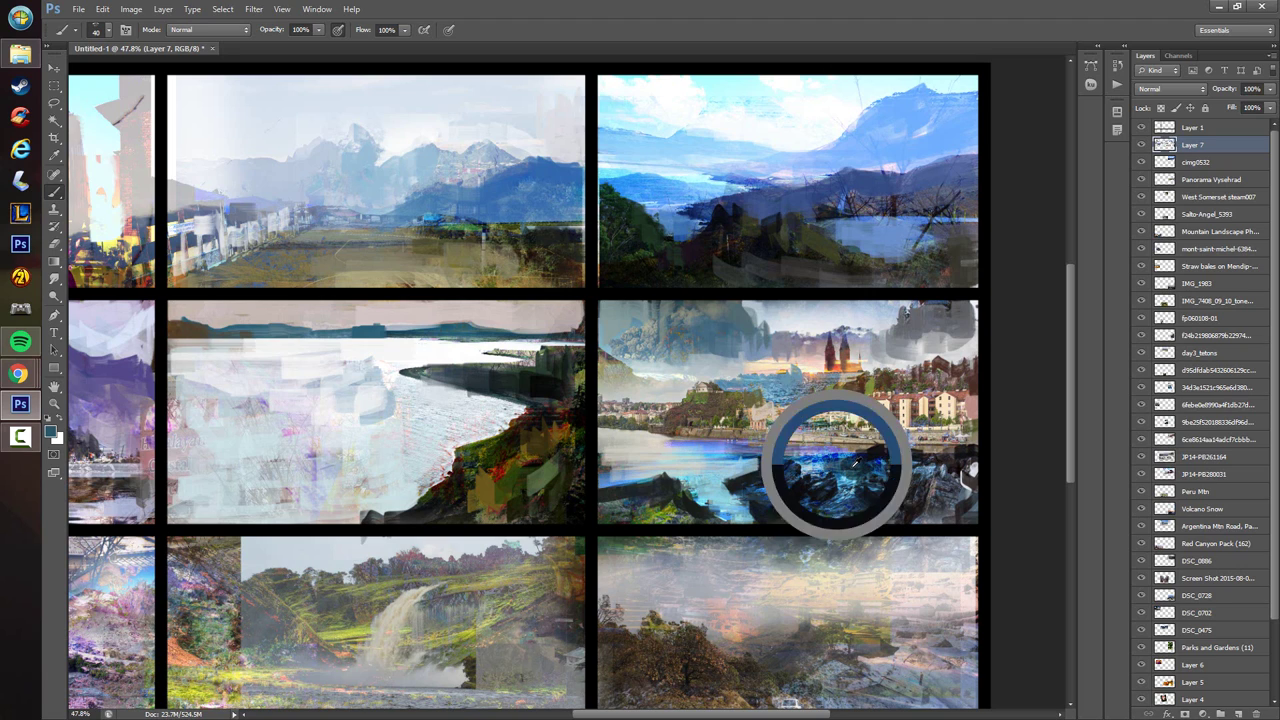
pyautogui.moveTo(832, 460)
pyautogui.mouseDown()
pyautogui.moveTo(795, 452)
pyautogui.moveTo(845, 452)
pyautogui.mouseUp()
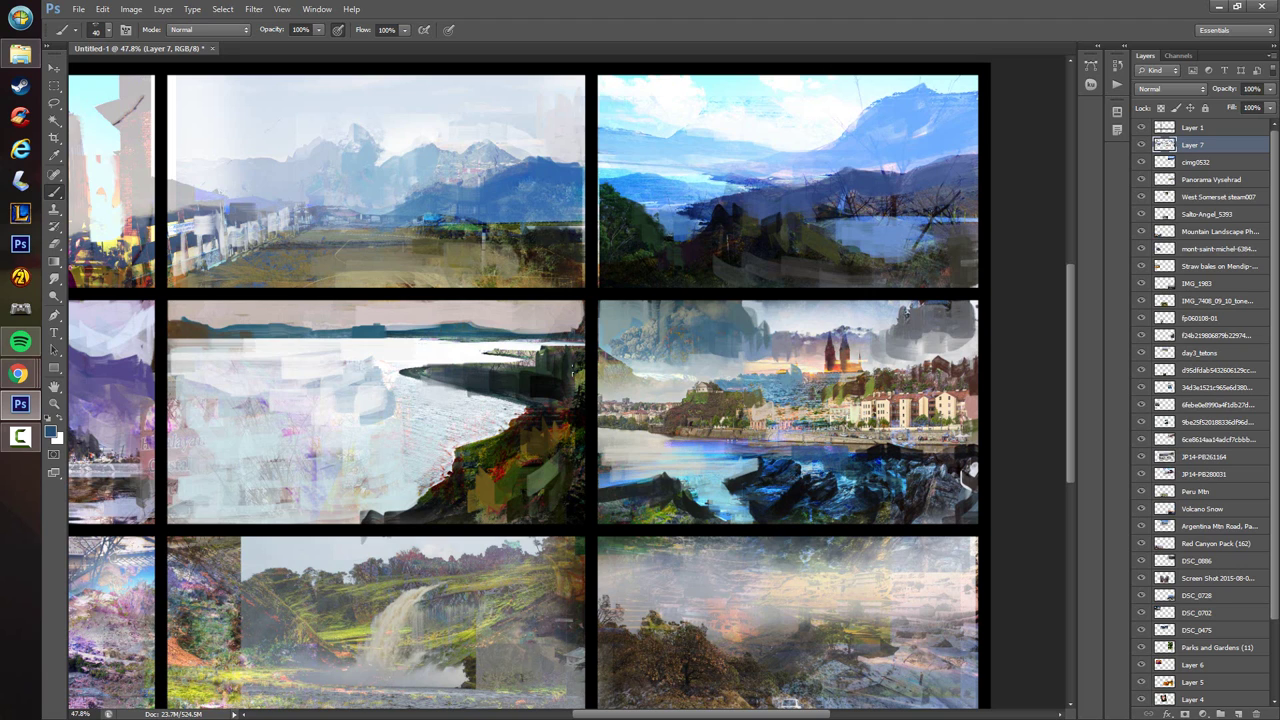
# - Try to paint a reddish-brown mountain slope at the left side of the middle right panel, and undo its strokes
pyautogui.keyDown('alt'); pyautogui.click(672, 422); pyautogui.keyUp('alt')
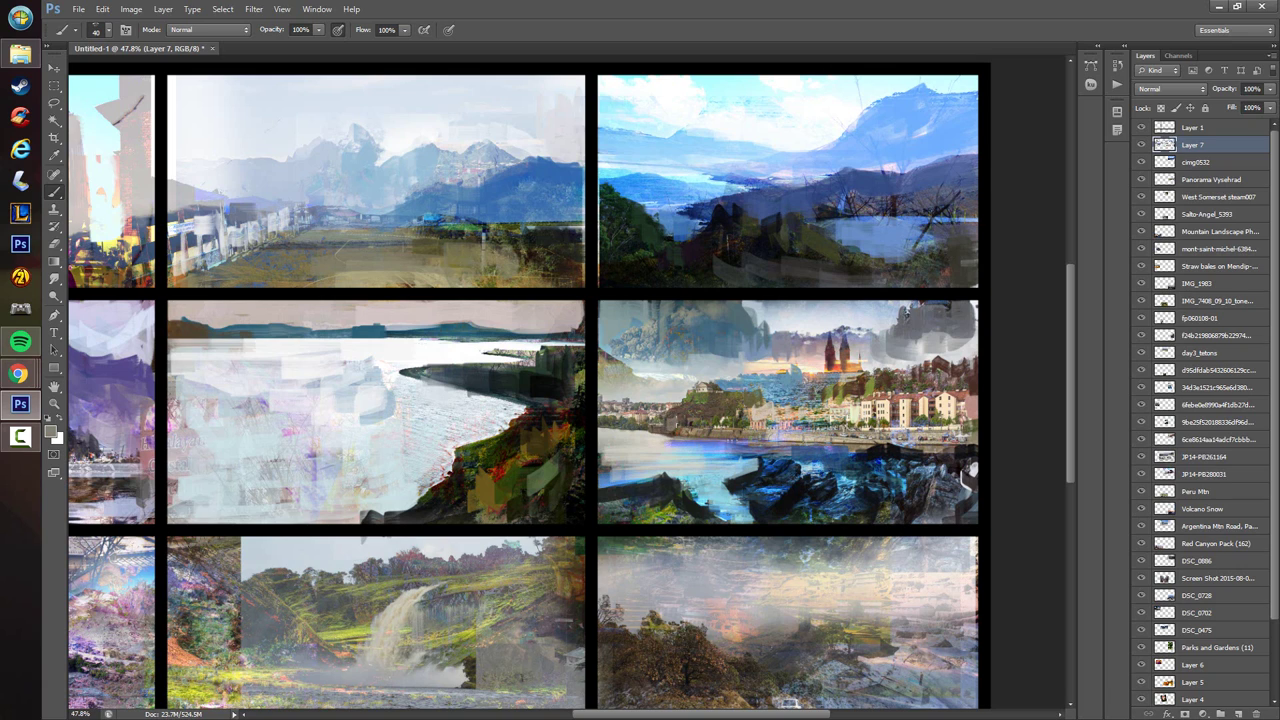
pyautogui.keyDown('alt'); pyautogui.click(616, 357); pyautogui.keyUp('alt')
pyautogui.moveTo(601, 352)
pyautogui.mouseDown()
pyautogui.moveTo(644, 386)
pyautogui.moveTo(617, 386)
pyautogui.moveTo(629, 389)
pyautogui.moveTo(622, 400)
pyautogui.moveTo(689, 386)
pyautogui.mouseUp()
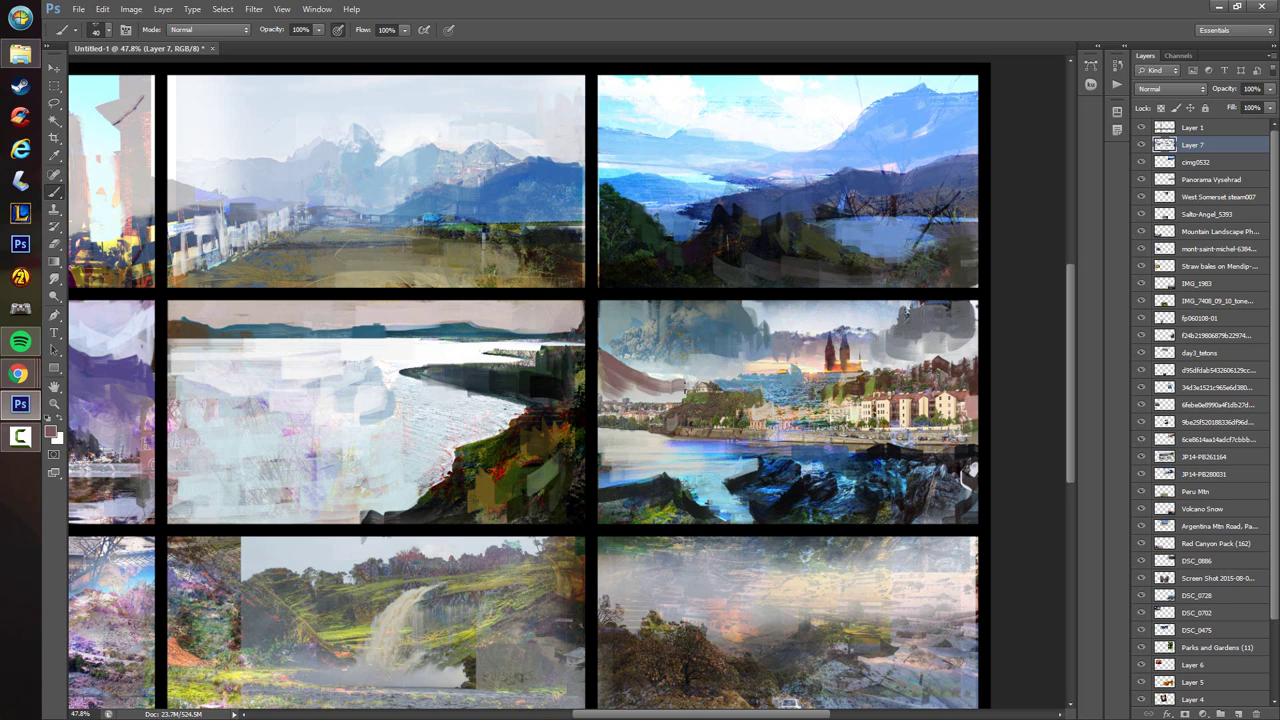
pyautogui.hotkey('ctrl', 'alt', 'z')
pyautogui.hotkey('ctrl', 'alt', 'z')
pyautogui.hotkey('ctrl', 'alt', 'z')
pyautogui.hotkey('ctrl', 'alt', 'z')
pyautogui.hotkey('ctrl', 'alt', 'z')
pyautogui.hotkey('ctrl', 'alt', 'z')
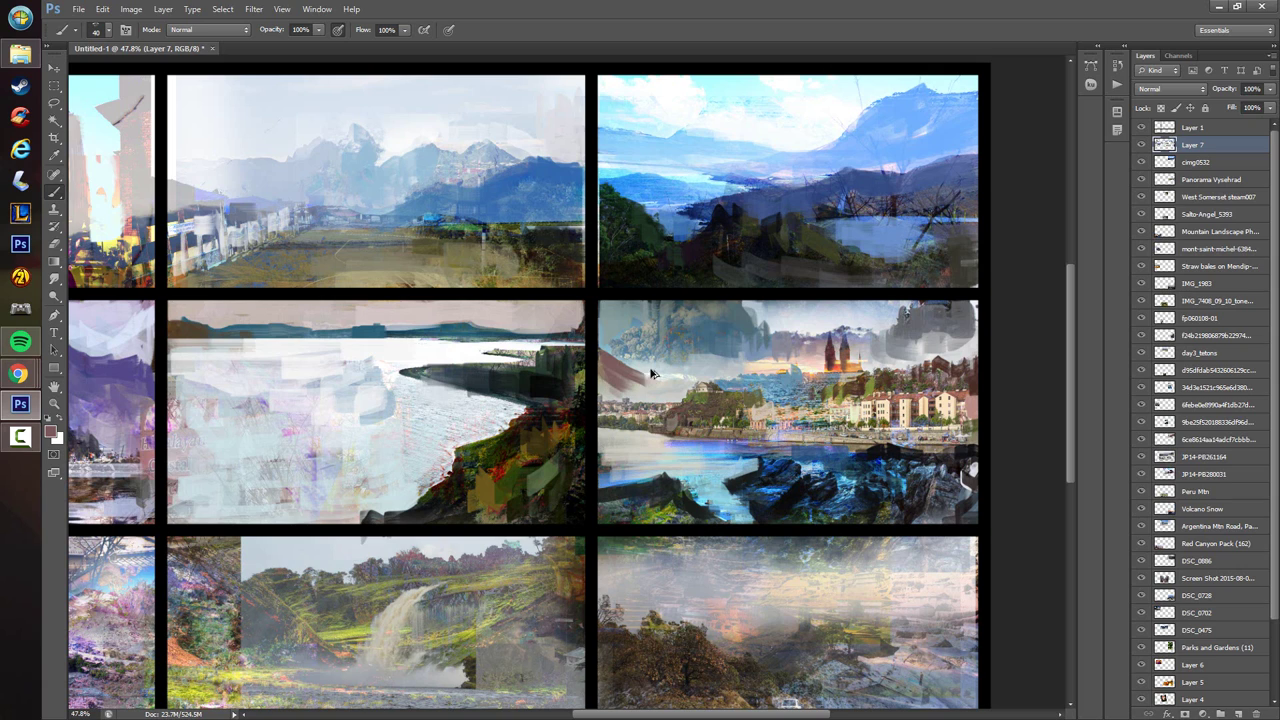
pyautogui.hotkey('ctrl', 'alt', 'z')
pyautogui.hotkey('ctrl', 'alt', 'z')
# - Soften the misty area at the left side of the middle right panel with sampled grey tones
pyautogui.keyDown('alt'); pyautogui.click(646, 360); pyautogui.keyUp('alt')
pyautogui.moveTo(622, 372); pyautogui.dragTo(607, 354)
pyautogui.keyDown('alt'); pyautogui.click(610, 338); pyautogui.keyUp('alt')
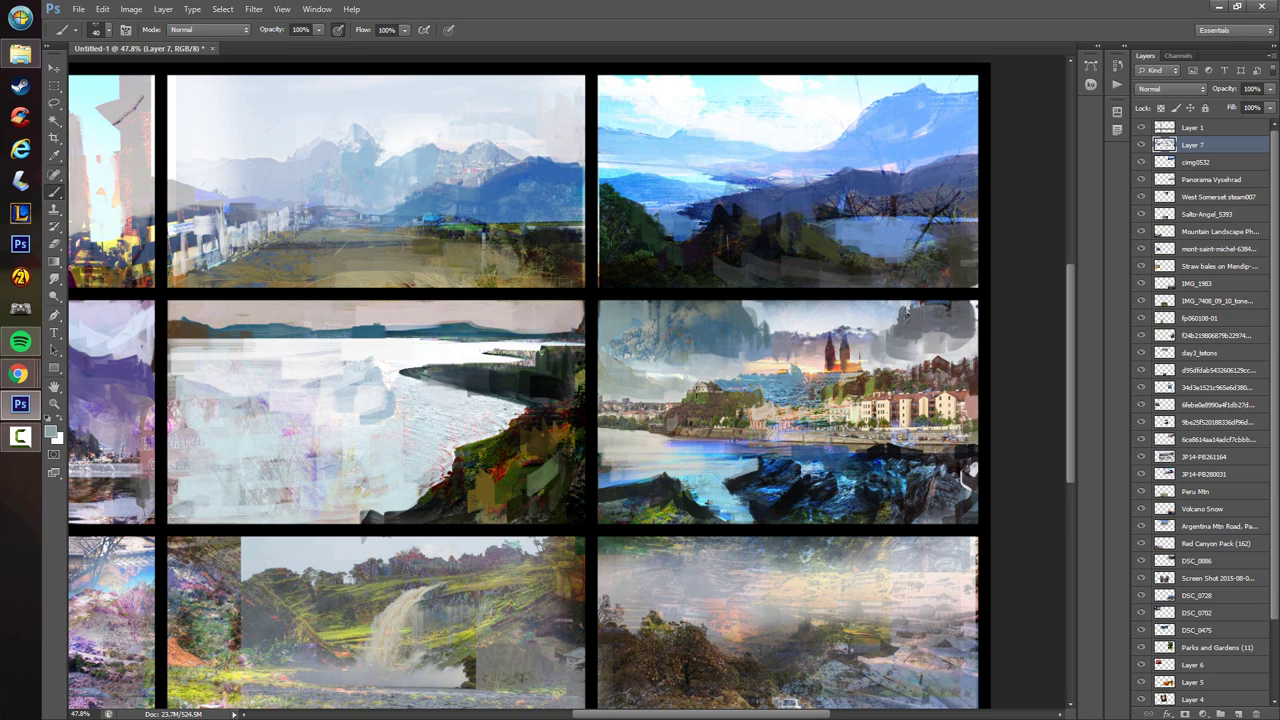
# - Add sampled dark brown accents to the far shore, right-hand trees and waterfront buildings in the middle right panel
pyautogui.keyDown('alt'); pyautogui.click(748, 380); pyautogui.keyUp('alt')
pyautogui.keyDown('alt'); pyautogui.click(714, 395); pyautogui.keyUp('alt')
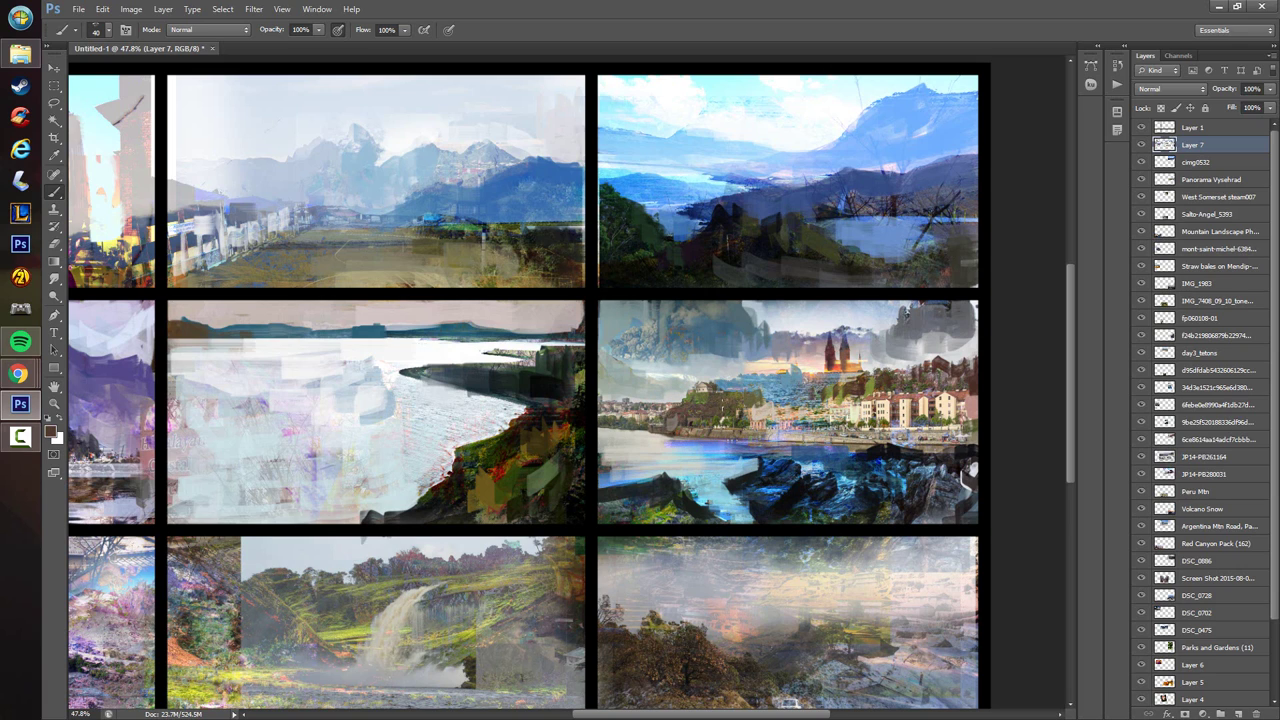
pyautogui.keyDown('alt'); pyautogui.click(697, 420); pyautogui.keyUp('alt')
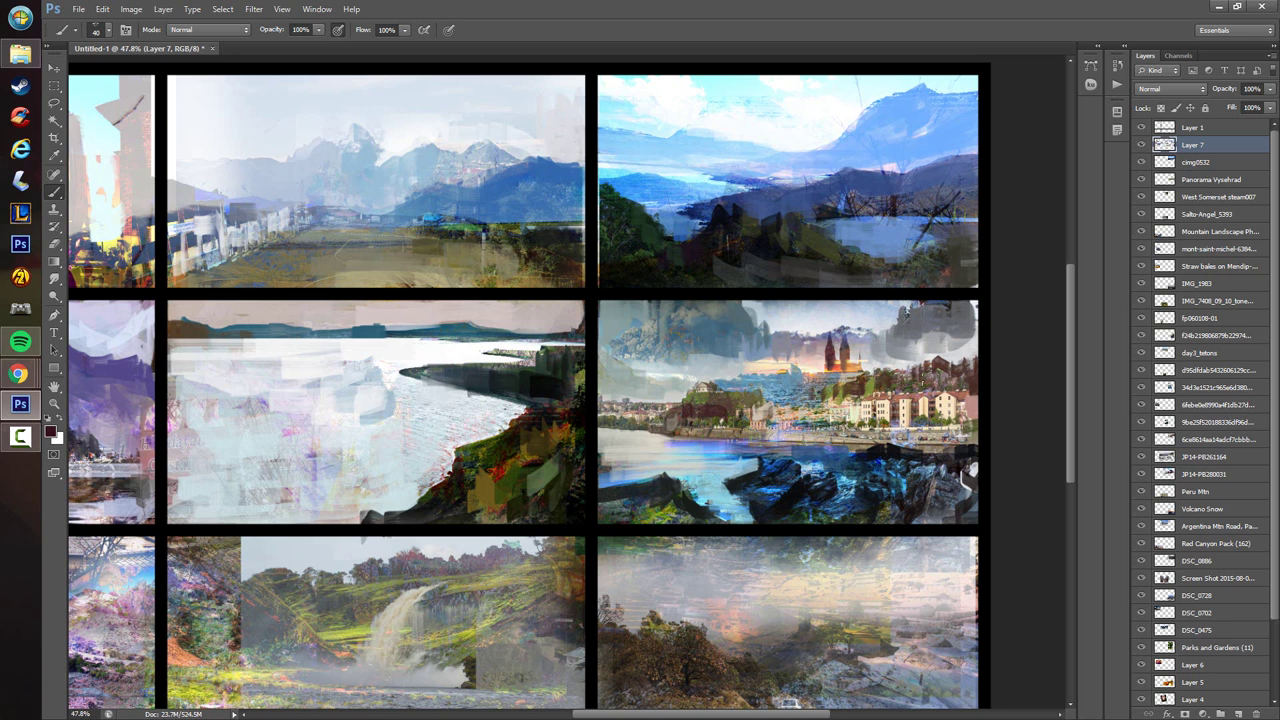
pyautogui.moveTo(932, 381)
pyautogui.mouseDown()
pyautogui.moveTo(967, 384)
pyautogui.moveTo(966, 366)
pyautogui.mouseUp()
pyautogui.moveTo(864, 403); pyautogui.dragTo(859, 439)
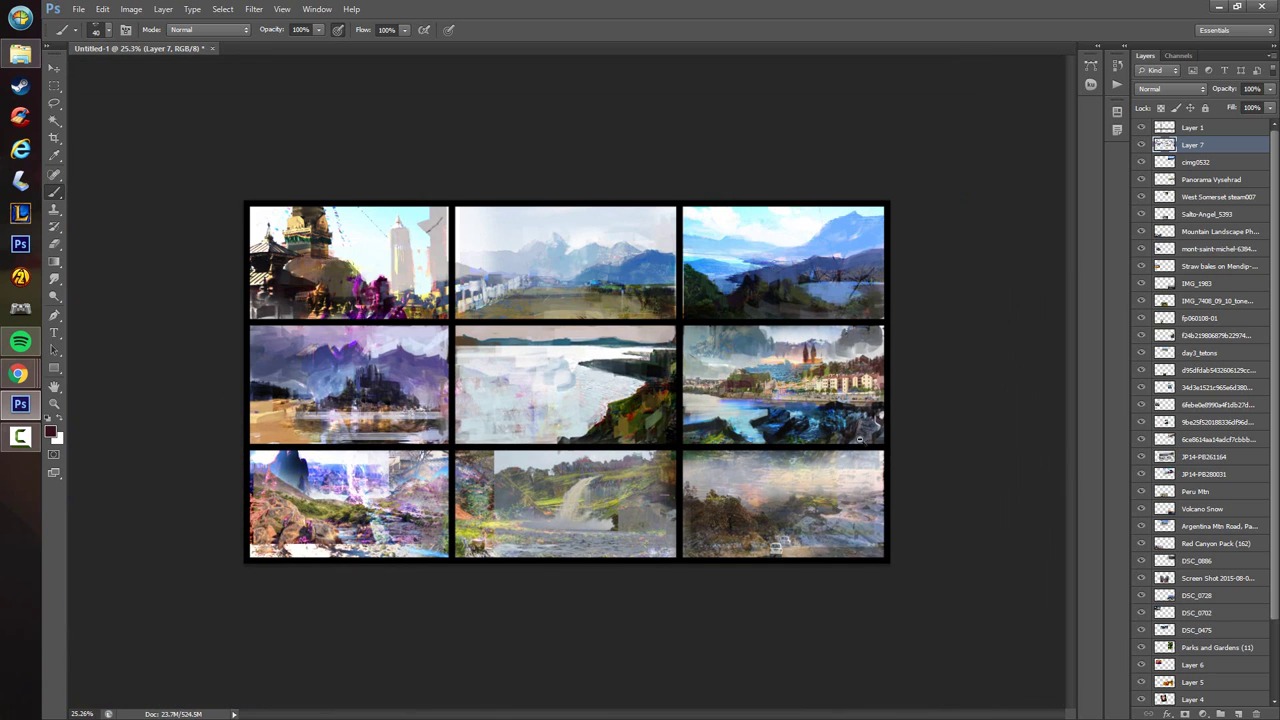
# - Paint sampled blue tones beside the peak and across the bright waterfall patch in the bottom left panel
pyautogui.scroll(1, 669, 449)
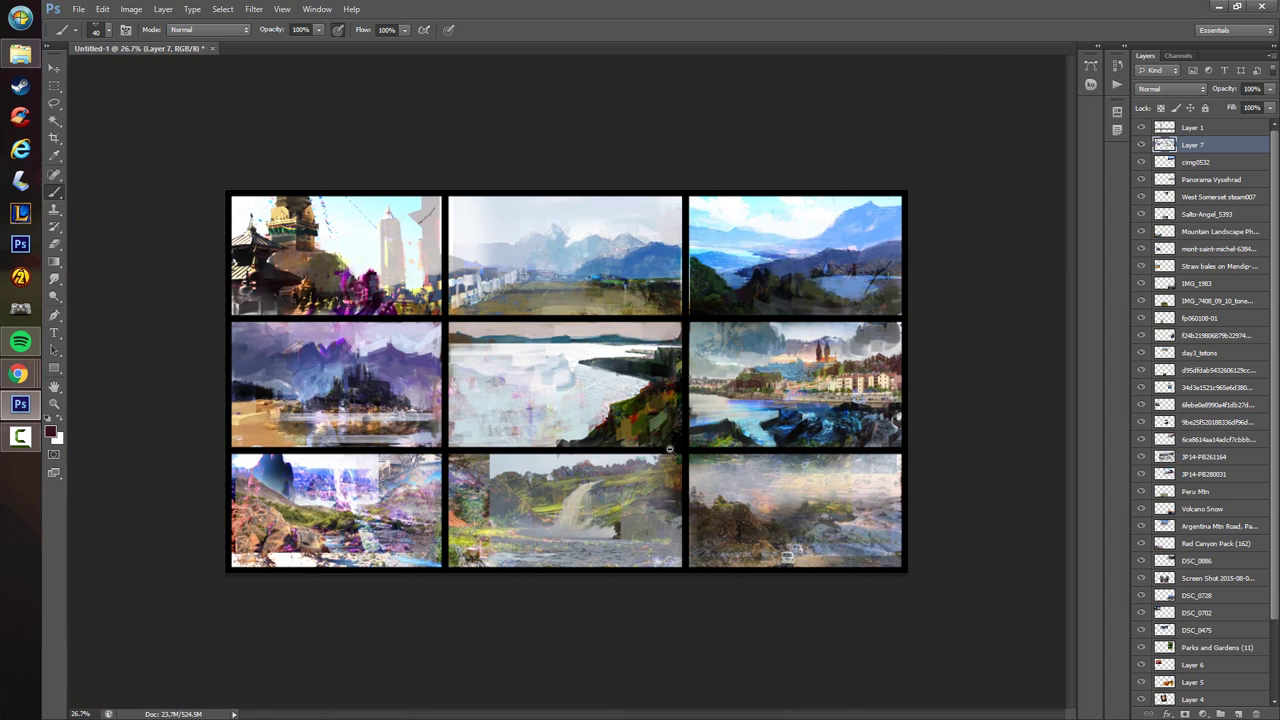
pyautogui.scroll(1, 607, 376)
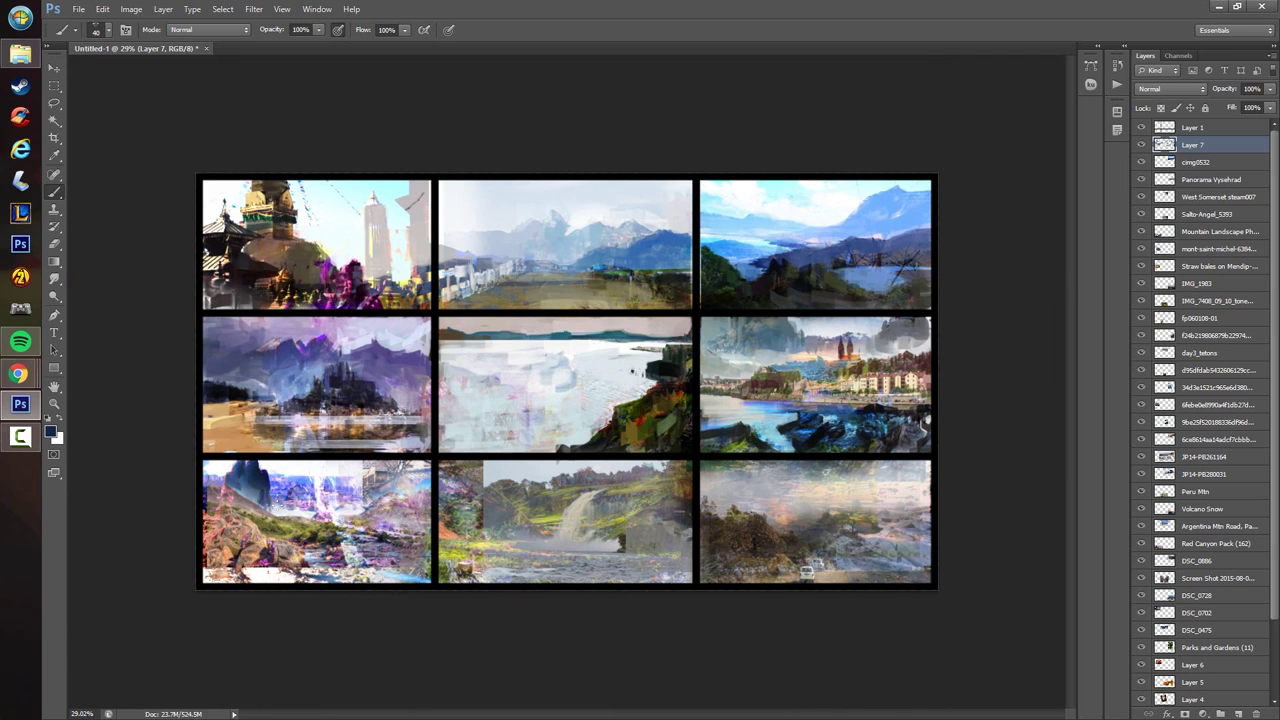
pyautogui.keyDown('alt'); pyautogui.click(286, 486); pyautogui.keyUp('alt')
pyautogui.click(290, 483)
pyautogui.keyDown('alt'); pyautogui.click(280, 491); pyautogui.keyUp('alt')
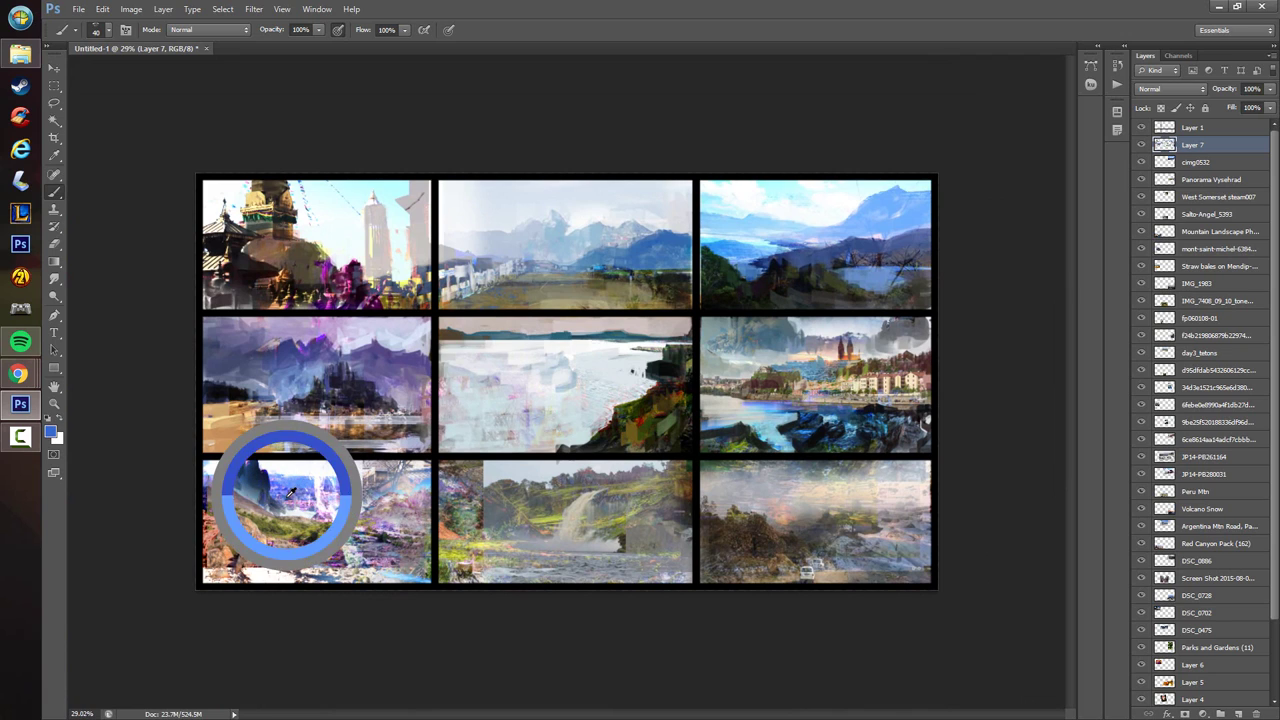
pyautogui.moveTo(279, 478); pyautogui.dragTo(327, 484)
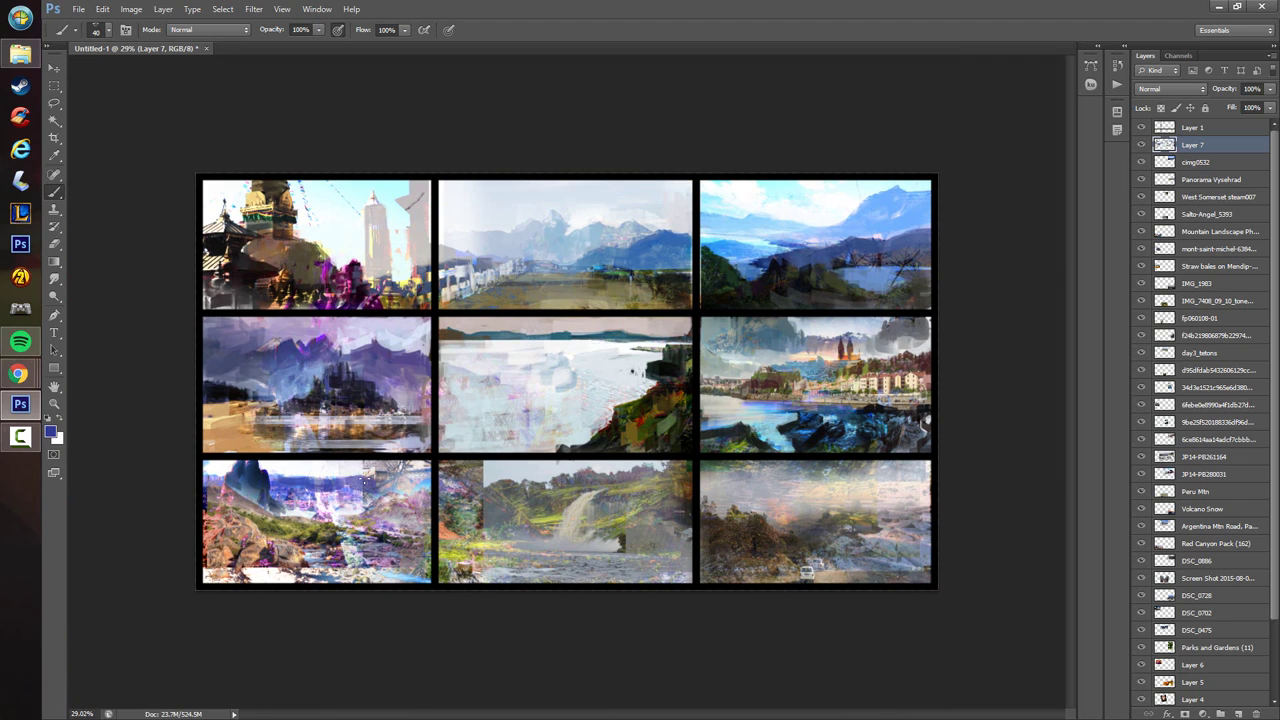
# - Extend the violet-blue distant hills toward the right edge of the bottom left panel with sampled colours
pyautogui.moveTo(355, 468); pyautogui.dragTo(377, 466)
pyautogui.keyDown('alt'); pyautogui.click(361, 479); pyautogui.keyUp('alt')
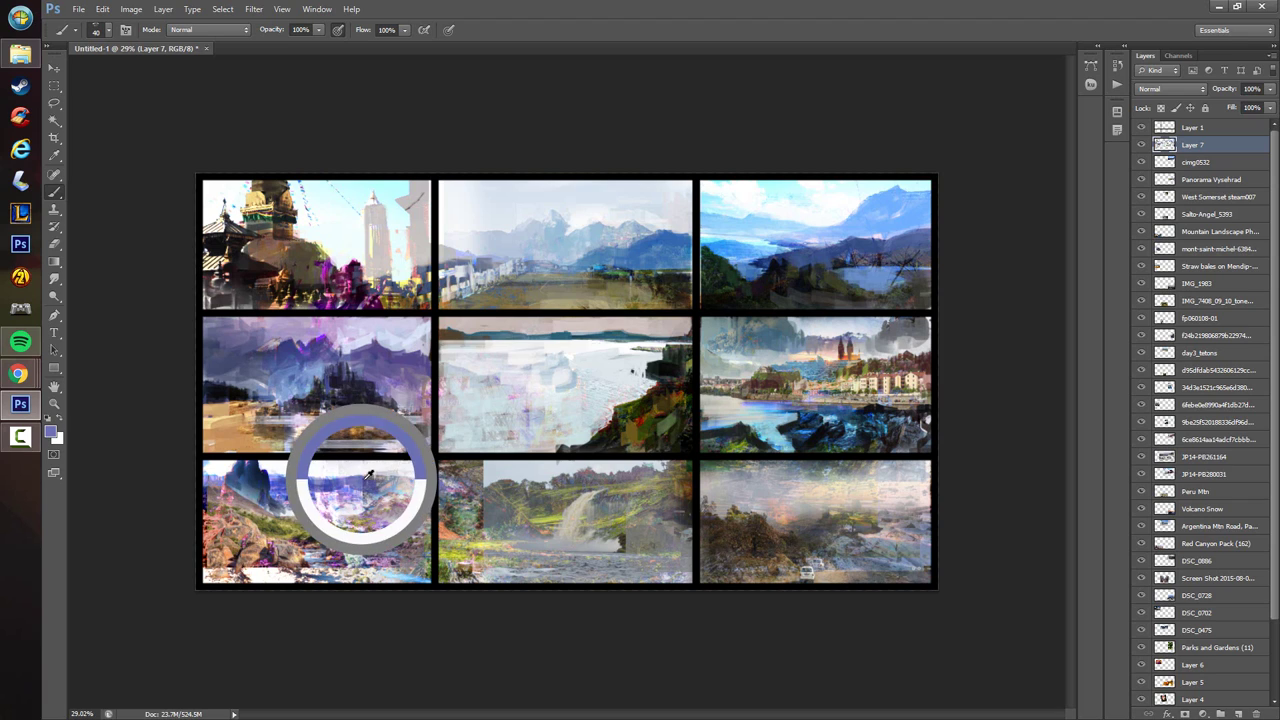
pyautogui.moveTo(422, 484); pyautogui.dragTo(390, 504)
pyautogui.keyDown('alt'); pyautogui.click(362, 505); pyautogui.keyUp('alt')
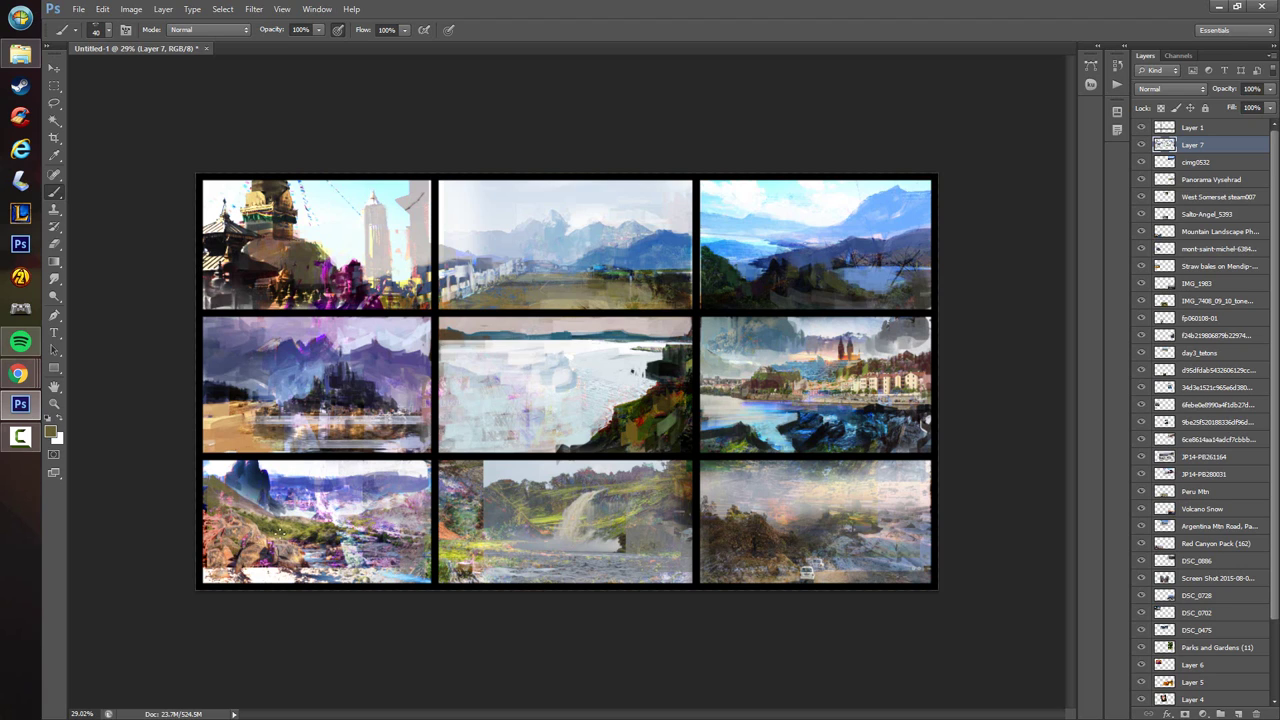
# - Sample dark tones in the bottom left panel, and hide and reshow Layer 7 to compare the overpainting with the photos
pyautogui.keyDown('alt'); pyautogui.click(314, 533); pyautogui.keyUp('alt')
pyautogui.keyDown('alt'); pyautogui.click(260, 562); pyautogui.keyUp('alt')
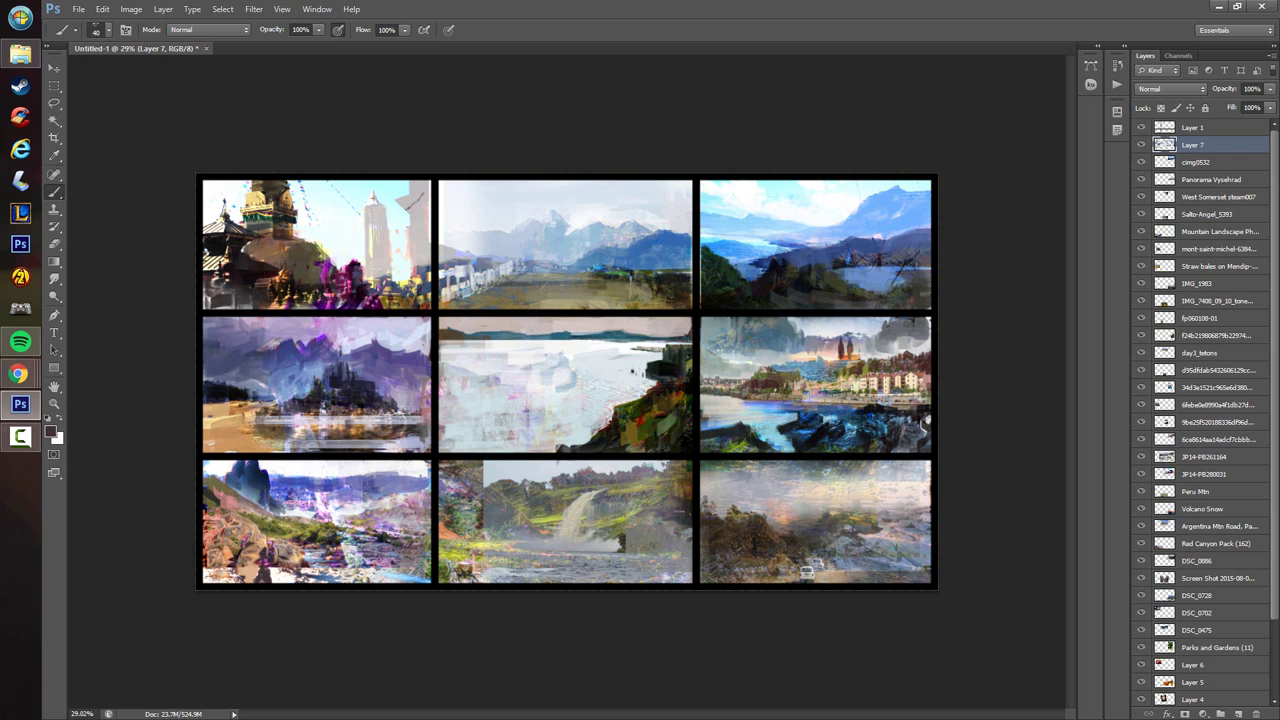
pyautogui.click(1141, 147)
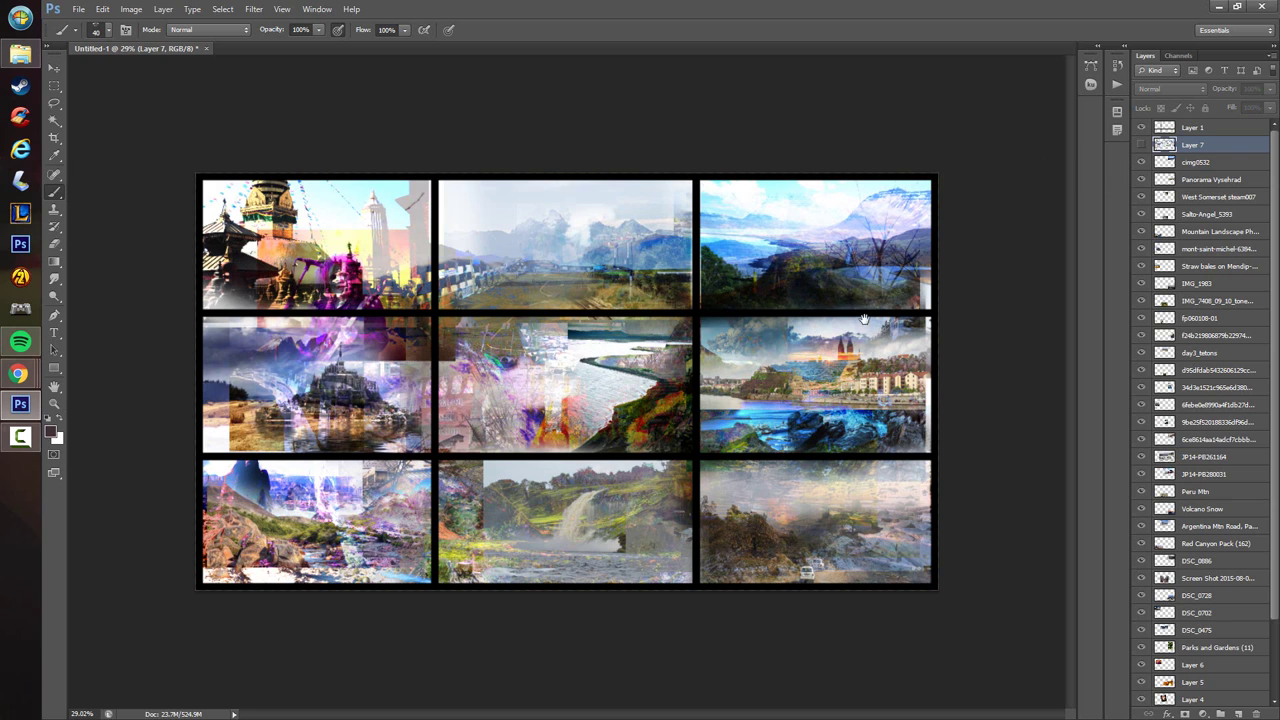
pyautogui.click(1141, 146)
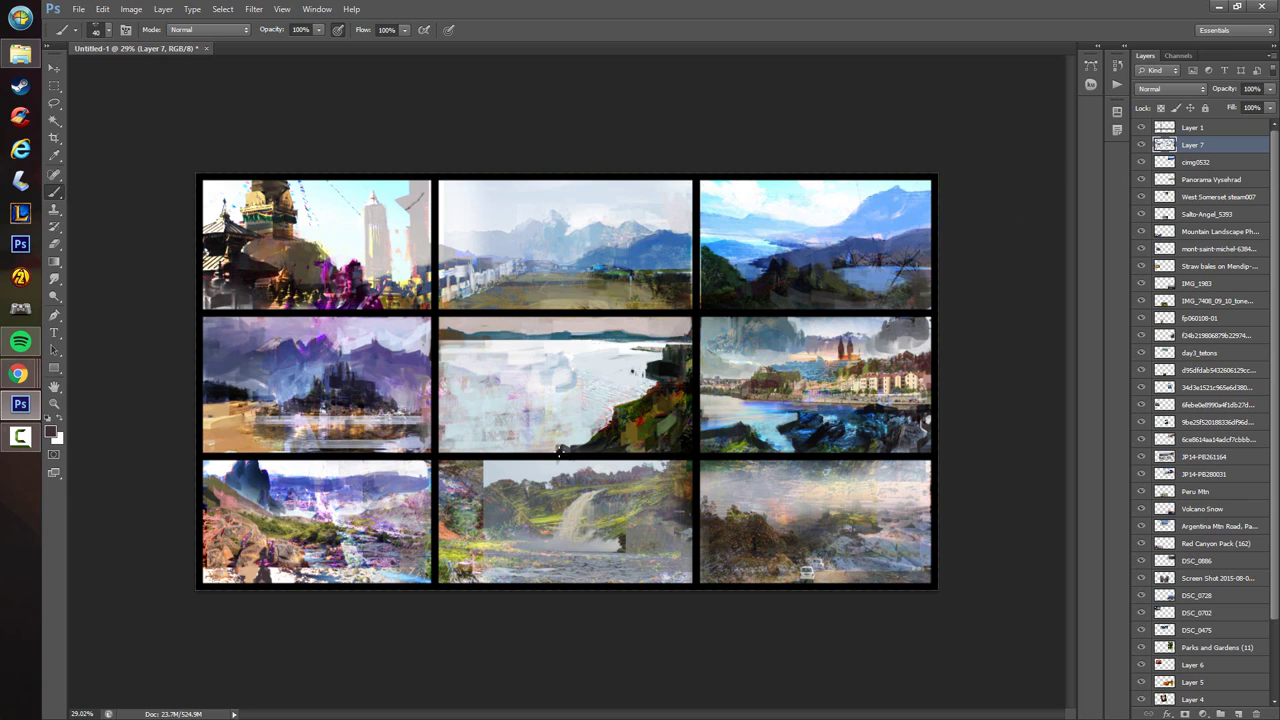
# - Create a white 1024 × 682 pixel document and cover its upper part with wide light blue (6cafe8) sky strokes
pyautogui.hotkey('ctrl', 'n')
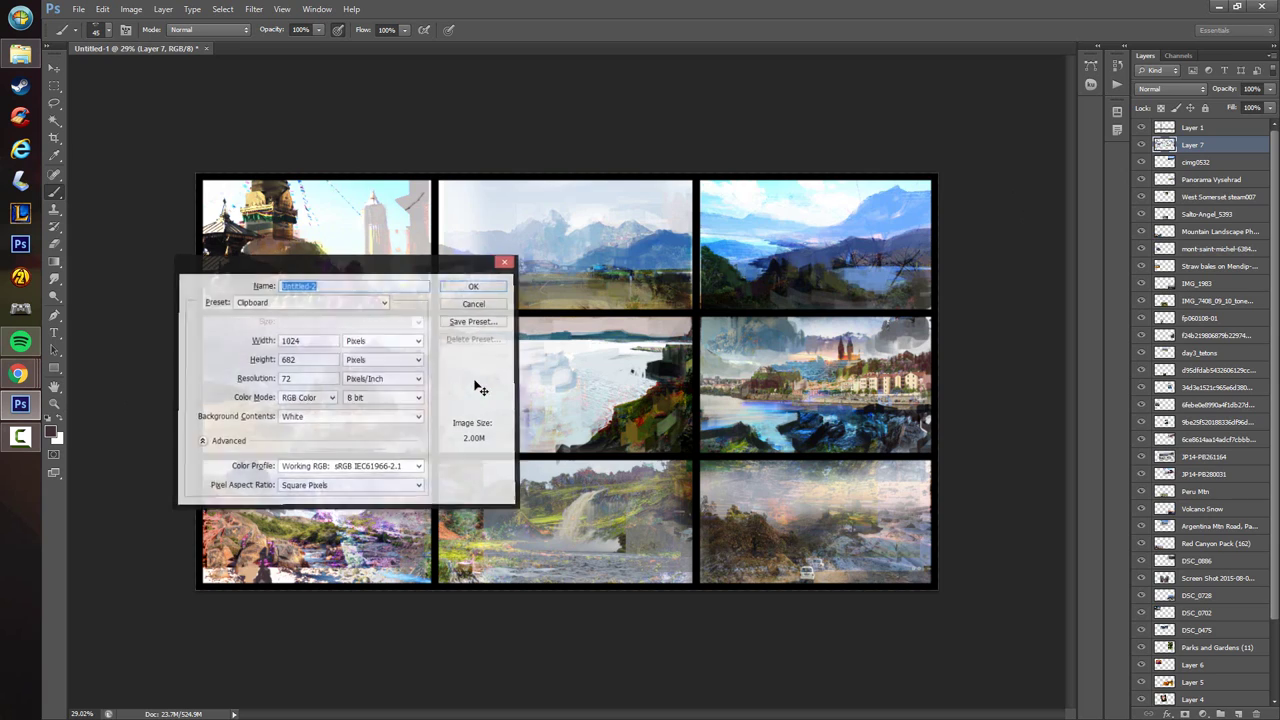
pyautogui.press('Return')
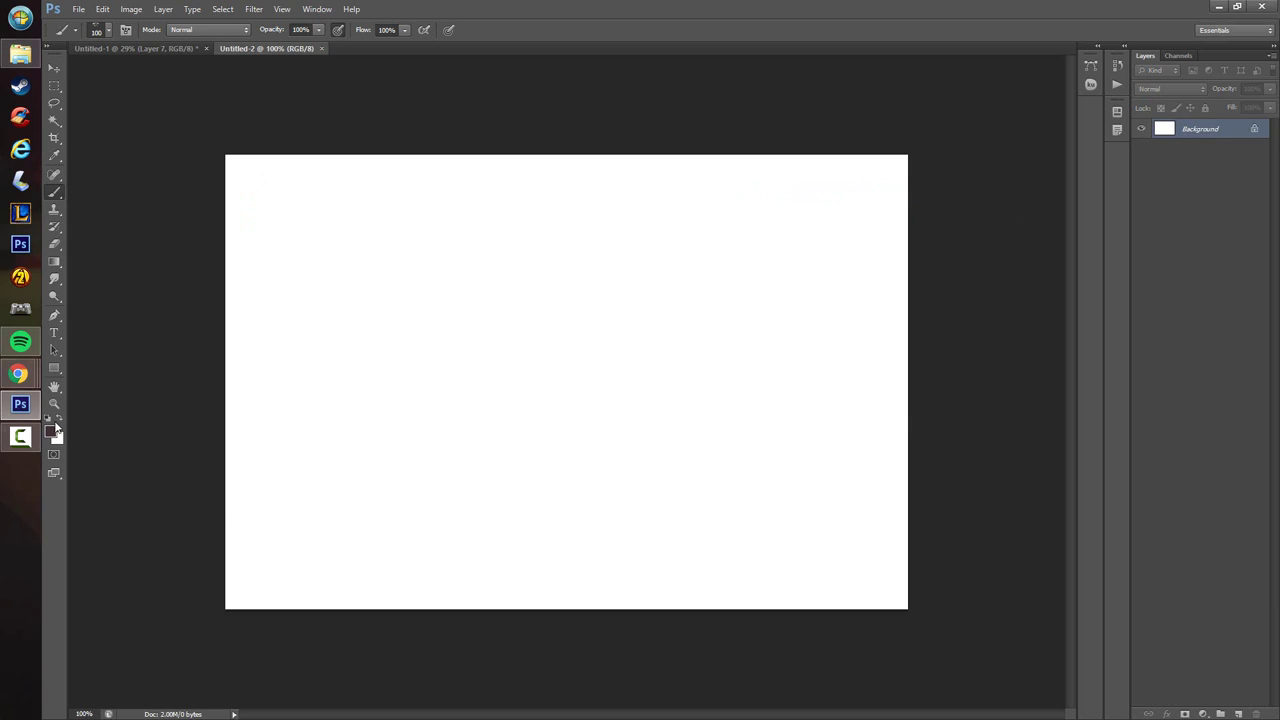
pyautogui.click(51, 431)
pyautogui.moveTo(333, 350)
pyautogui.mouseDown()
pyautogui.moveTo(333, 395)
pyautogui.moveTo(231, 334)
pyautogui.mouseUp()
pyautogui.click(444, 310)
pyautogui.press(']')
pyautogui.press(']')
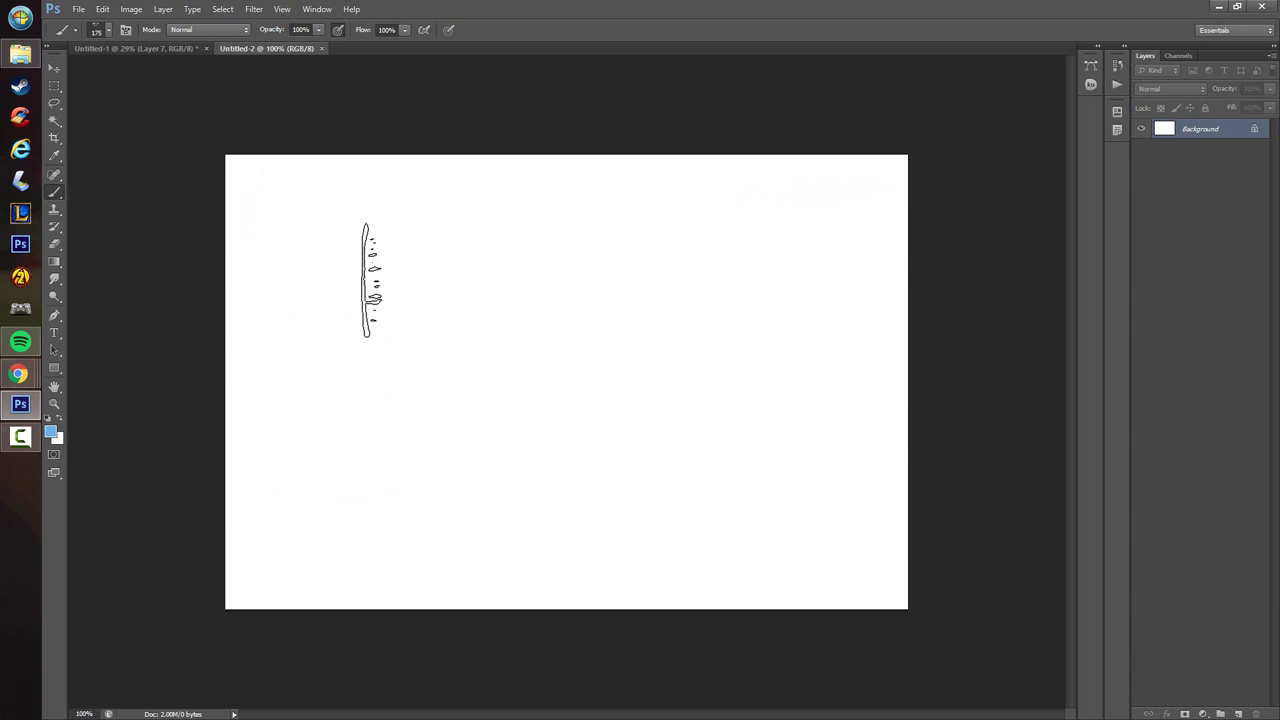
pyautogui.moveTo(194, 212); pyautogui.dragTo(930, 212)
pyautogui.moveTo(548, 340)
pyautogui.mouseDown()
pyautogui.moveTo(280, 366)
pyautogui.moveTo(1080, 343)
pyautogui.mouseUp()
# - Paint an olive horizontal band across the middle of the canvas, directly below the blue sky
pyautogui.click(52, 434)
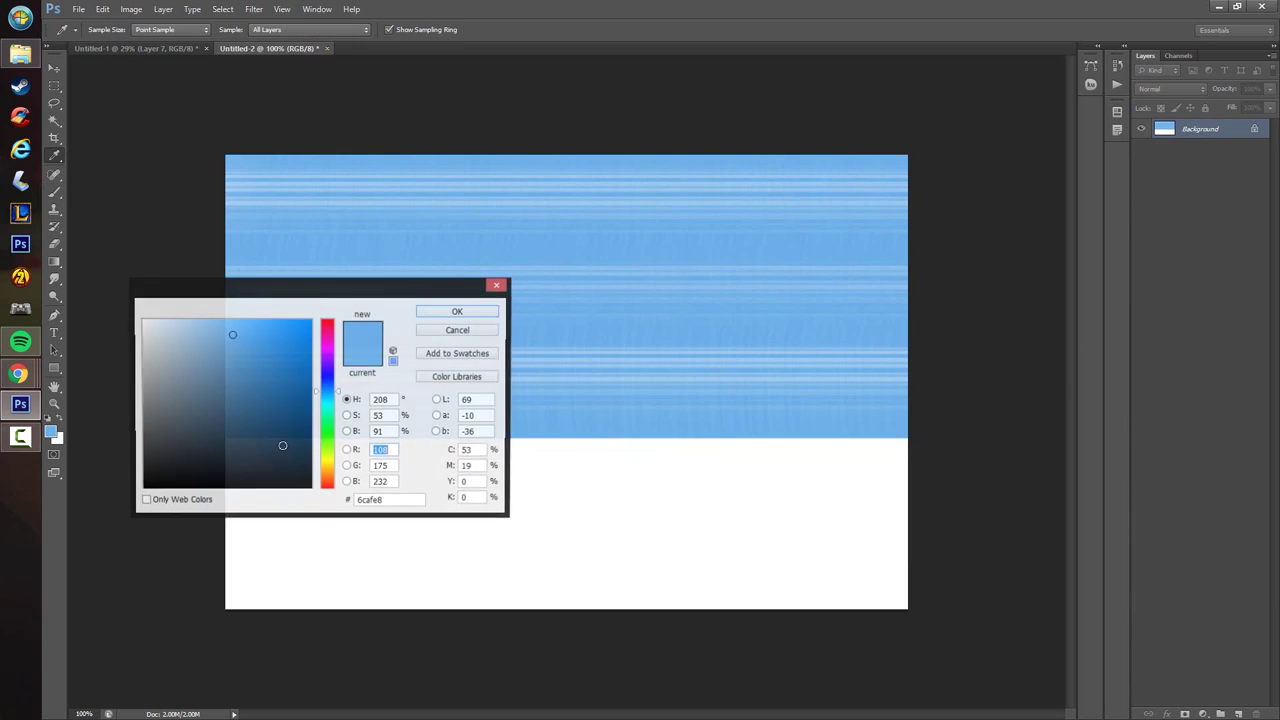
pyautogui.click(326, 462)
pyautogui.moveTo(234, 423)
pyautogui.mouseDown()
pyautogui.moveTo(212, 414)
pyautogui.moveTo(1000, 407)
pyautogui.mouseUp()
pyautogui.click(431, 314)
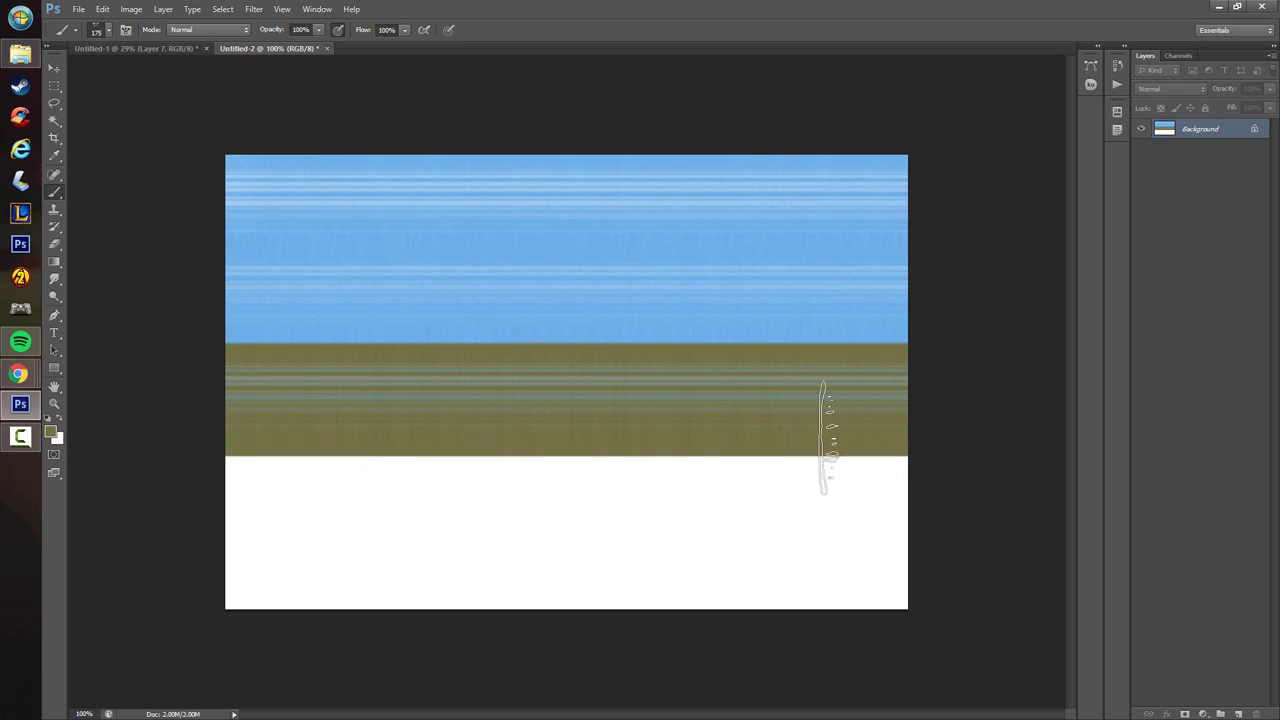
pyautogui.hotkey('ctrl', 'z')
pyautogui.moveTo(910, 427); pyautogui.dragTo(76, 430)
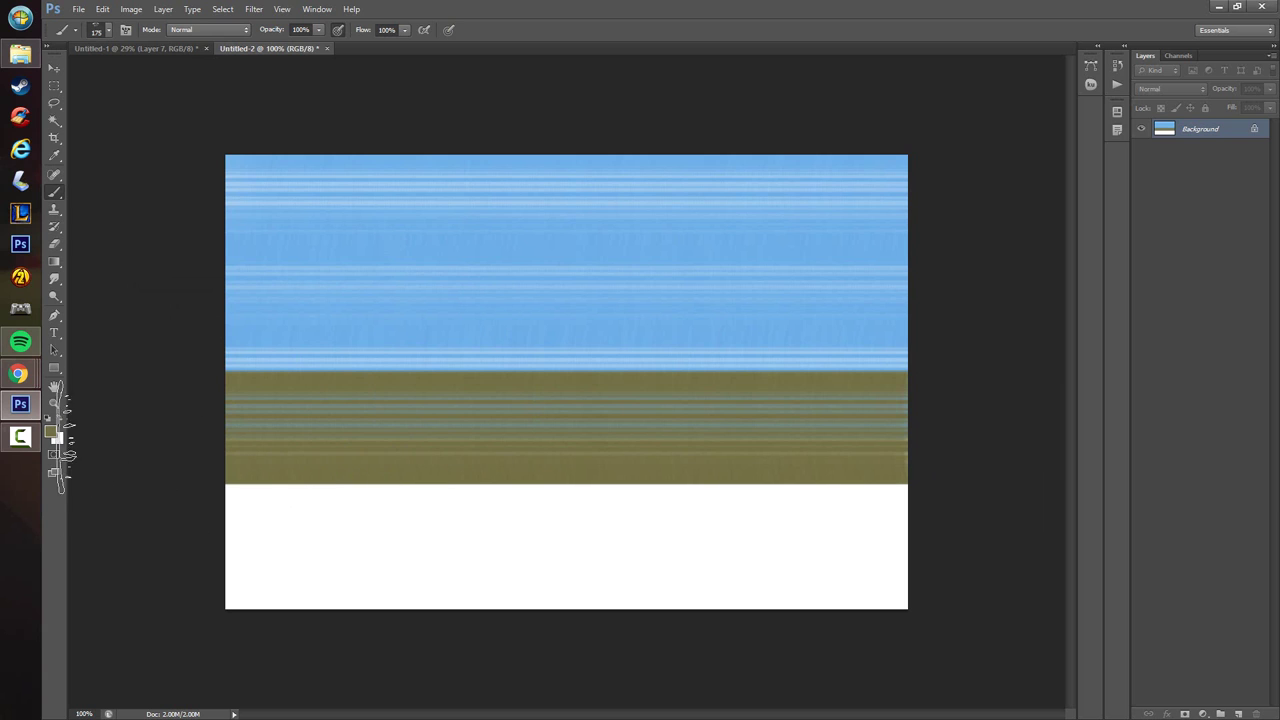
# - Cover the white lower part of the canvas with dark olive (4a4937) ground strokes
pyautogui.click(53, 433)
pyautogui.click(185, 436)
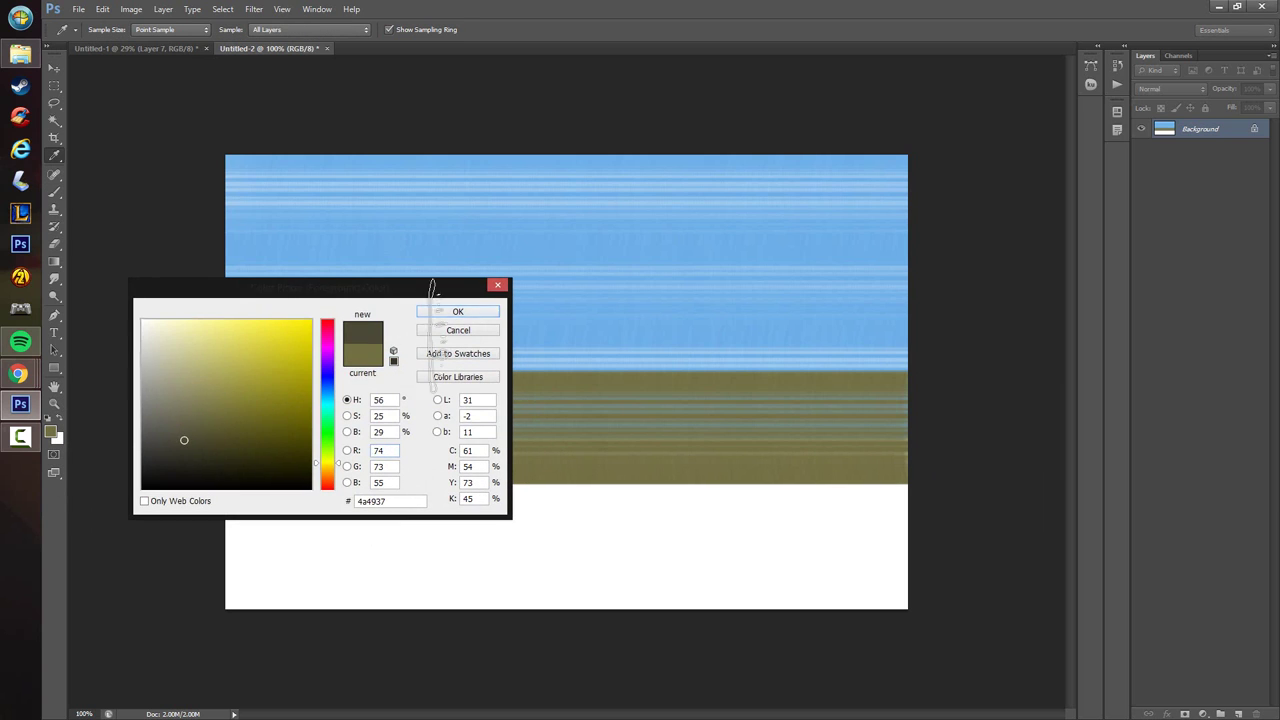
pyautogui.click(458, 311)
pyautogui.press('b')
pyautogui.moveTo(935, 527); pyautogui.dragTo(128, 572)
pyautogui.moveTo(886, 571); pyautogui.dragTo(176, 624)
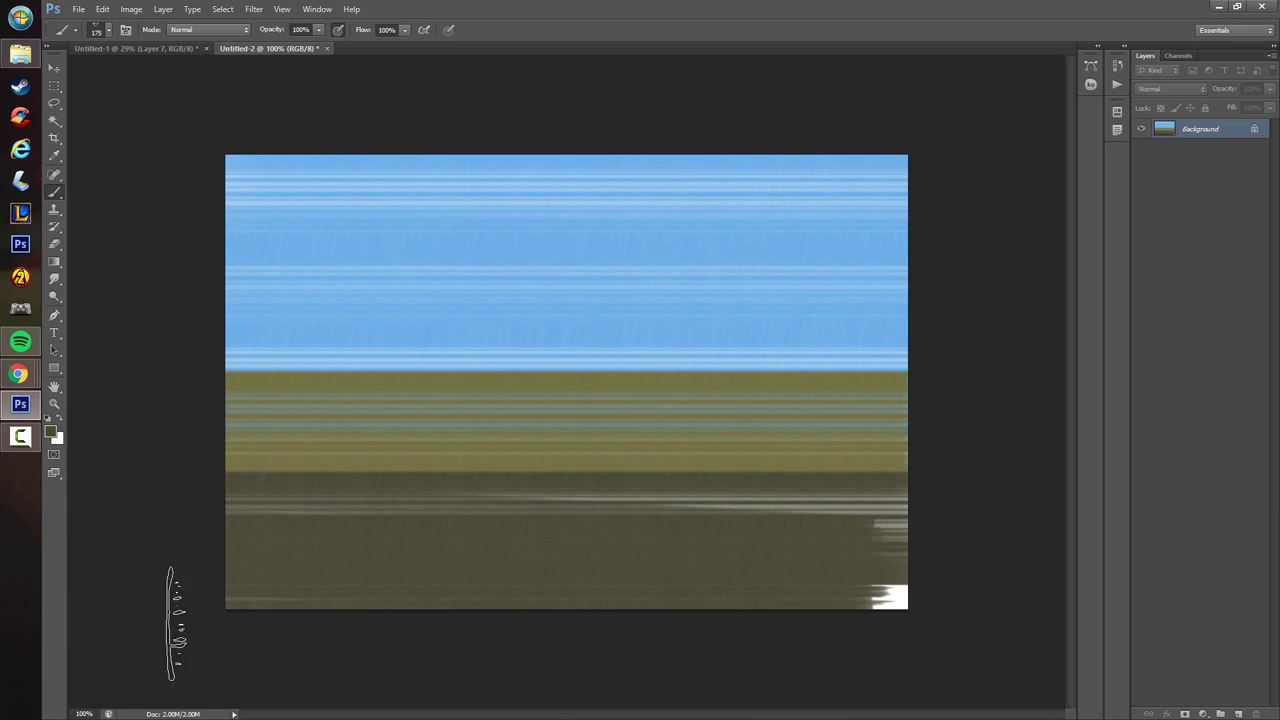
# - Reduce the brush size to 40, fill the white corner gap and paint dark mounds along the ground's upper edge
pyautogui.press('[')
pyautogui.press('[')
pyautogui.press('[')
pyautogui.press('[')
pyautogui.press('[')
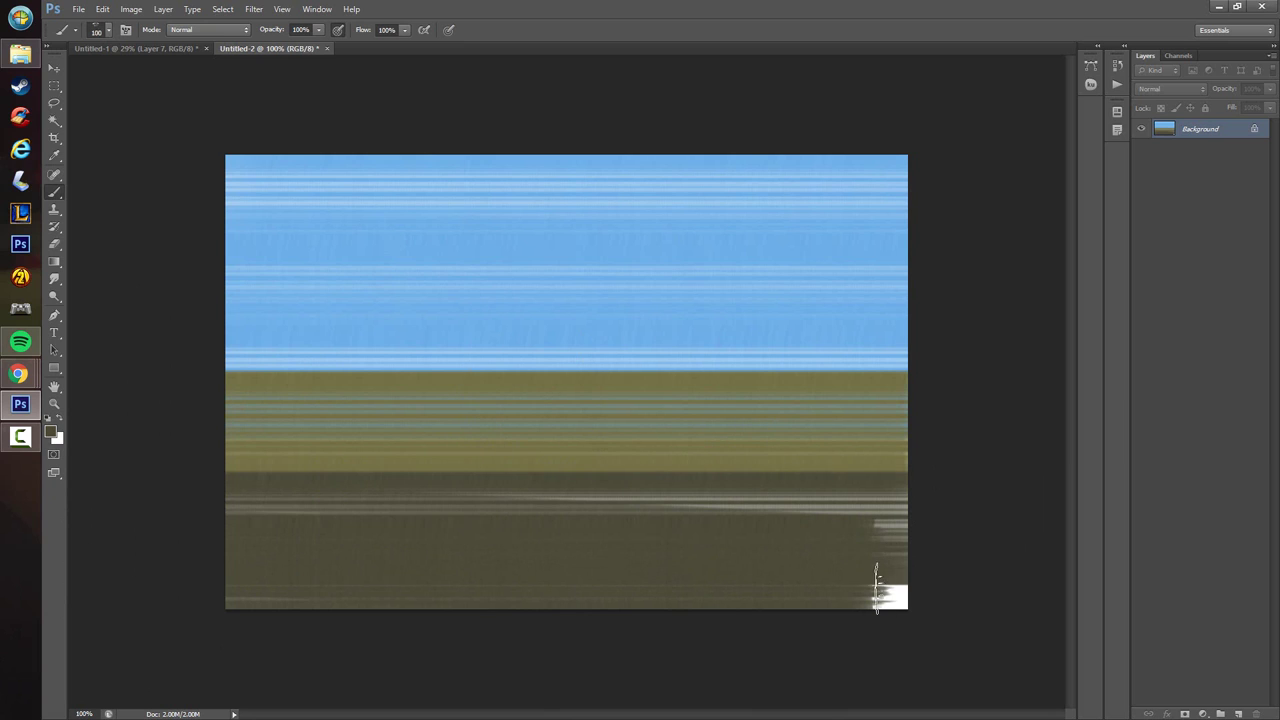
pyautogui.moveTo(877, 589); pyautogui.dragTo(917, 573)
pyautogui.press('[')
pyautogui.press('[')
pyautogui.press('[')
pyautogui.moveTo(759, 495)
pyautogui.mouseDown()
pyautogui.moveTo(794, 476)
pyautogui.moveTo(906, 512)
pyautogui.mouseUp()
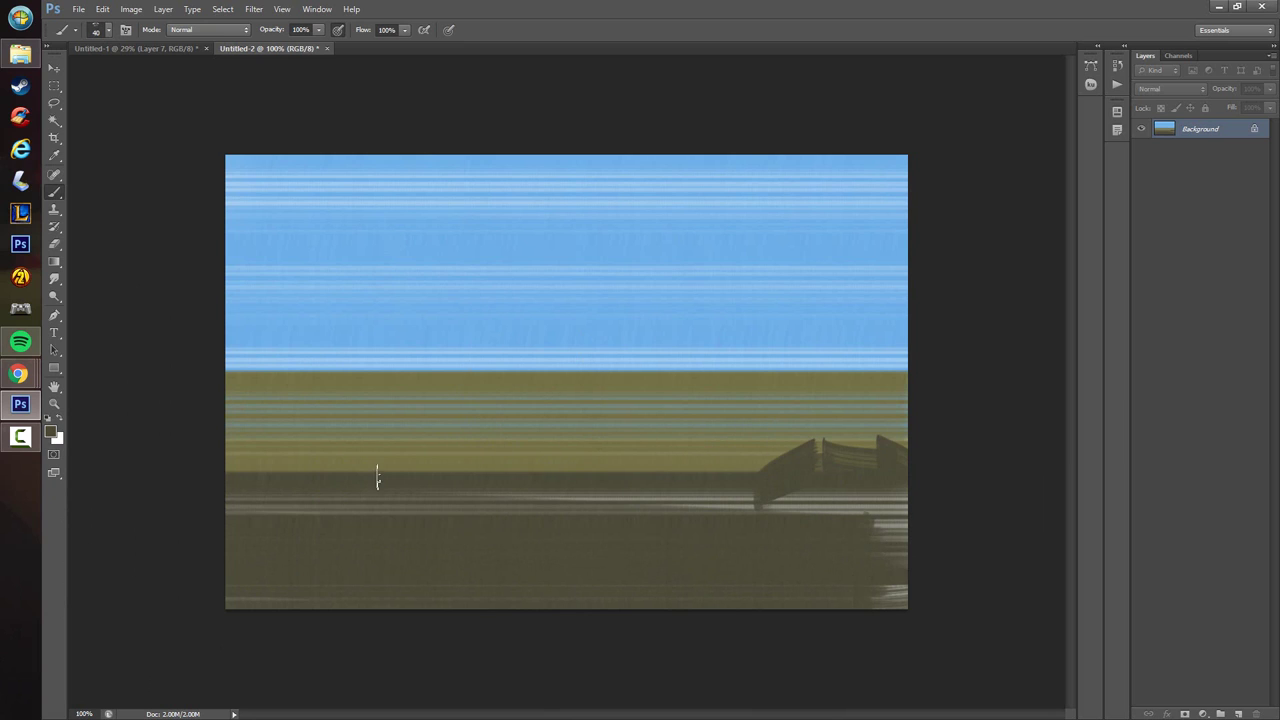
pyautogui.moveTo(377, 478); pyautogui.dragTo(559, 457)
# - Paint sampled olive hills along the horizon and a pale blue cloud in the middle of the sky
pyautogui.keyDown('alt'); pyautogui.click(697, 380); pyautogui.keyUp('alt')
pyautogui.moveTo(672, 386)
pyautogui.mouseDown()
pyautogui.moveTo(874, 380)
pyautogui.moveTo(800, 364)
pyautogui.mouseUp()
pyautogui.moveTo(360, 366)
pyautogui.mouseDown()
pyautogui.moveTo(471, 372)
pyautogui.moveTo(230, 340)
pyautogui.mouseUp()
pyautogui.keyDown('alt'); pyautogui.click(534, 349); pyautogui.keyUp('alt')
pyautogui.moveTo(529, 341)
pyautogui.mouseDown()
pyautogui.moveTo(567, 302)
pyautogui.moveTo(601, 303)
pyautogui.moveTo(569, 300)
pyautogui.moveTo(657, 300)
pyautogui.moveTo(709, 322)
pyautogui.moveTo(740, 312)
pyautogui.mouseUp()
pyautogui.moveTo(514, 300); pyautogui.dragTo(530, 326)
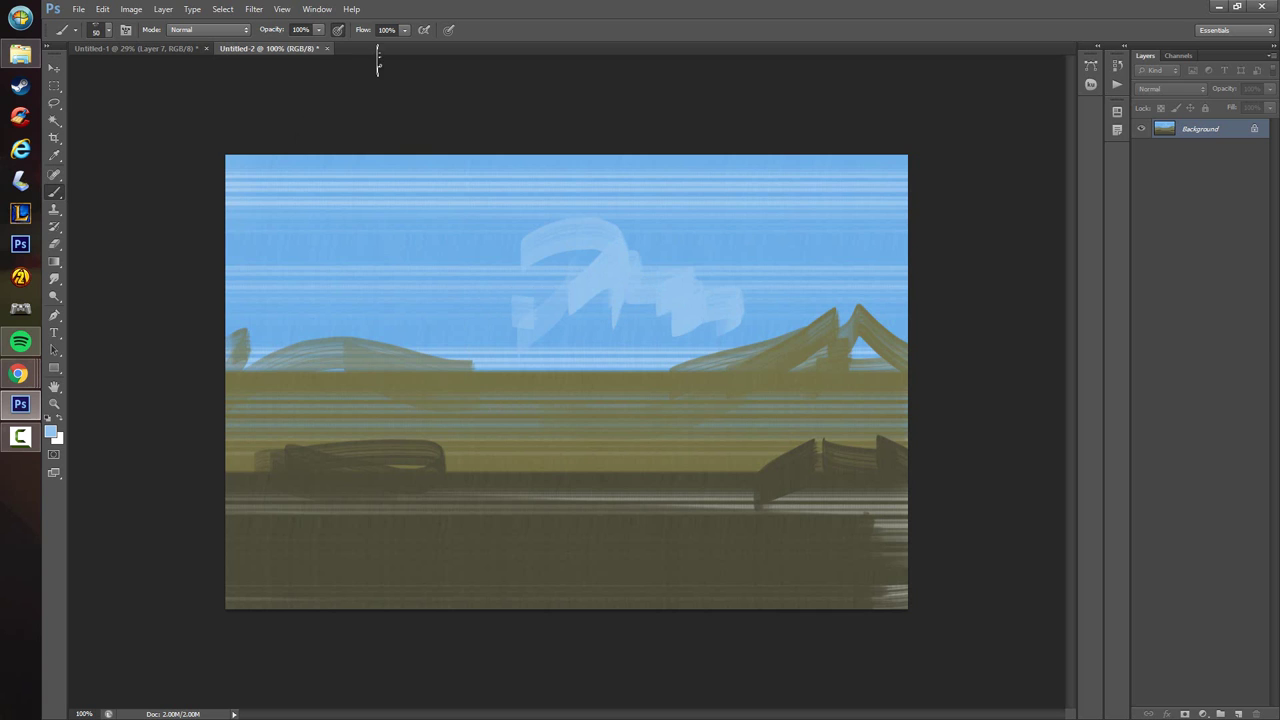
# - Close the practice landscape document without saving it
pyautogui.click(327, 48)
pyautogui.click(662, 275)
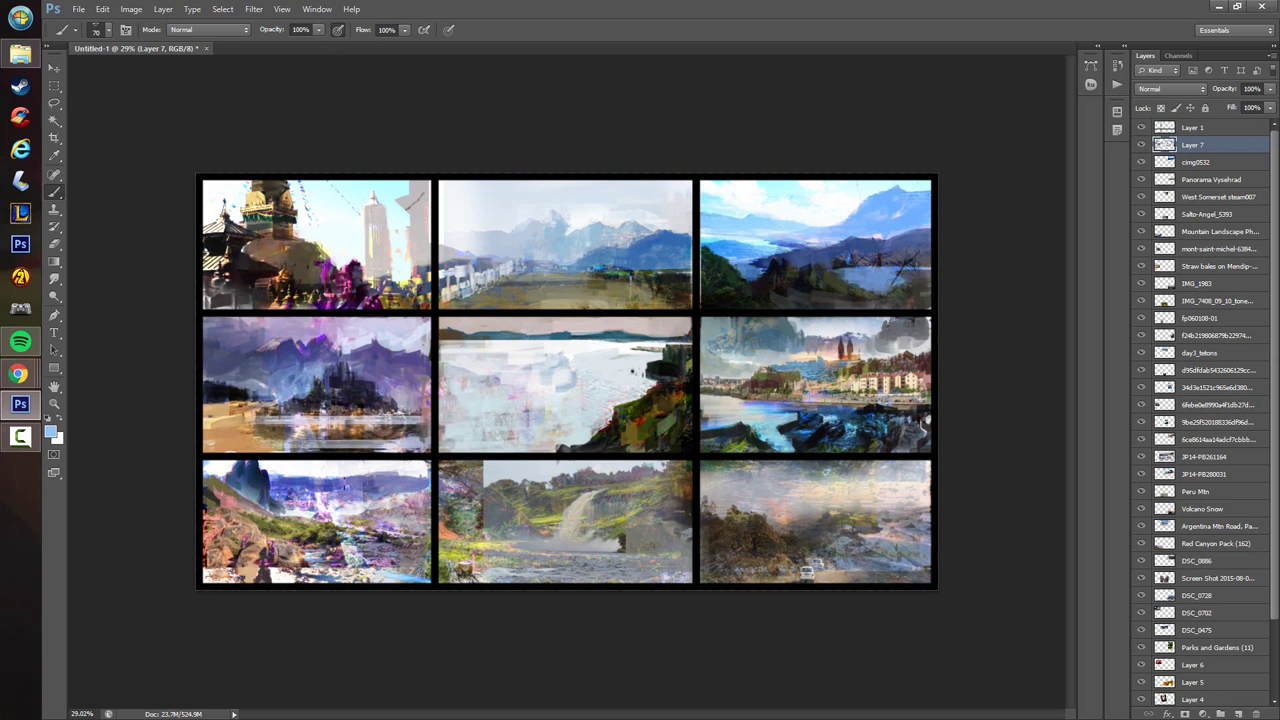
# - Try sampled olive-brown strokes over the upper left of the bottom middle panel and undo them
pyautogui.moveTo(519, 490)
pyautogui.mouseDown()
pyautogui.moveTo(600, 505)
pyautogui.moveTo(480, 591)
pyautogui.moveTo(465, 520)
pyautogui.mouseUp()
pyautogui.hotkey('ctrl', 'z')
pyautogui.moveTo(487, 470)
pyautogui.mouseDown()
pyautogui.moveTo(453, 490)
pyautogui.moveTo(516, 468)
pyautogui.moveTo(448, 478)
pyautogui.mouseUp()
pyautogui.keyDown('alt'); pyautogui.click(488, 472); pyautogui.keyUp('alt')
pyautogui.keyDown('alt'); pyautogui.click(465, 472); pyautogui.keyUp('alt')
pyautogui.moveTo(480, 470); pyautogui.dragTo(548, 478)
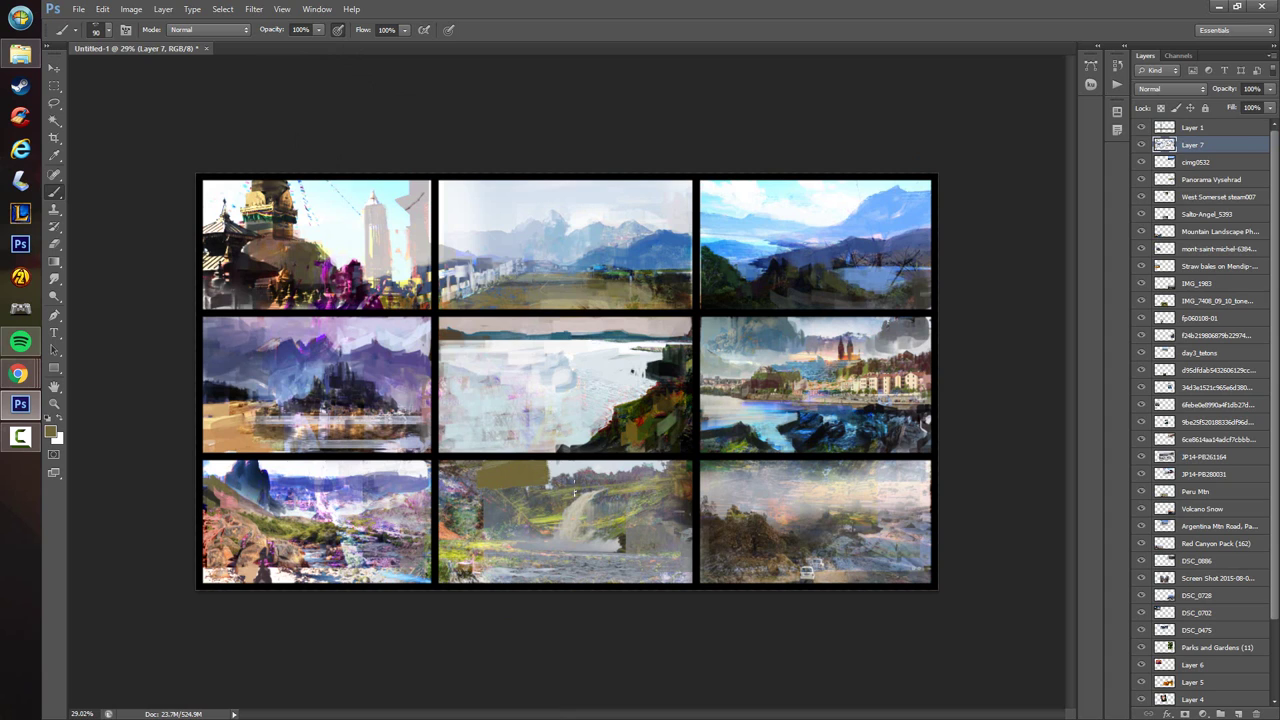
pyautogui.hotkey('ctrl', 'z')
# - Reduce the brush size to 45 and try a stroke in the sky above the trees of the bottom middle panel
pyautogui.scroll(6, 546, 457)
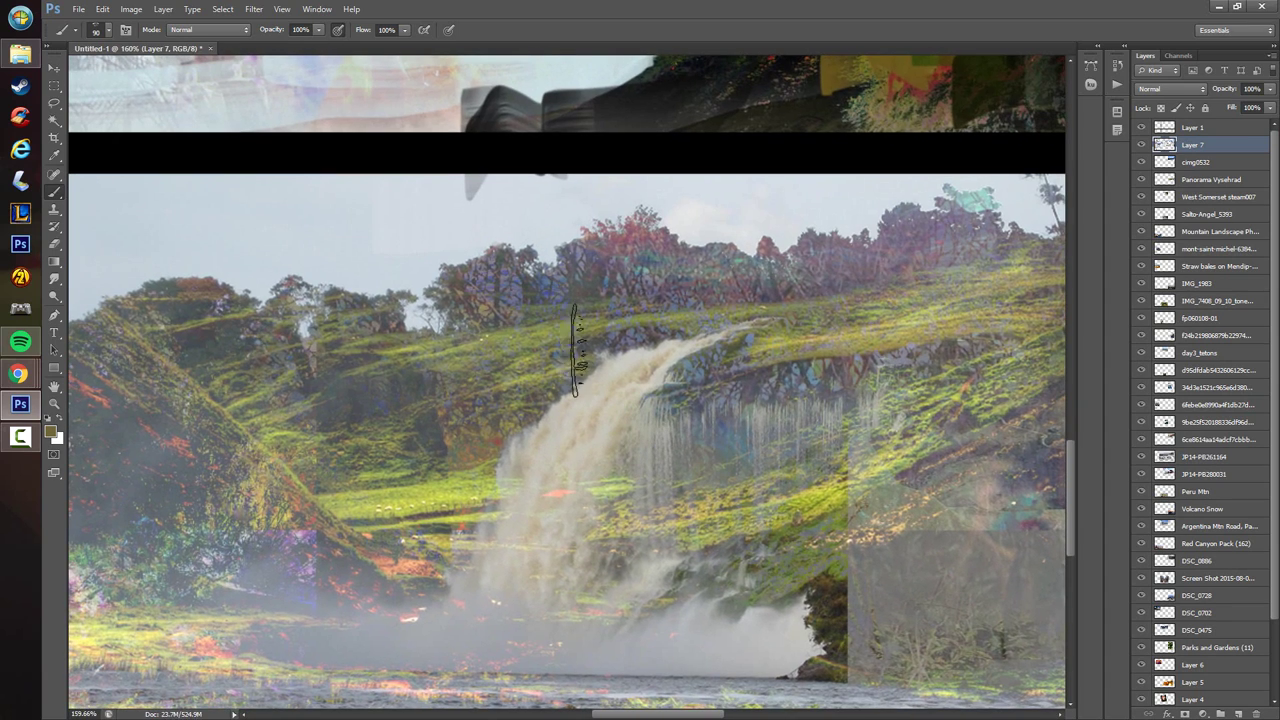
pyautogui.press('[')
pyautogui.press('[')
pyautogui.press('[')
pyautogui.press('[')
pyautogui.press('[')
pyautogui.press('[')
pyautogui.moveTo(750, 240); pyautogui.dragTo(600, 218)
pyautogui.hotkey('ctrl', 'z')
# - Extend the pale sky over the upper left corner of the bottom middle panel with a sampled sky colour
pyautogui.scroll(-4, 507, 298)
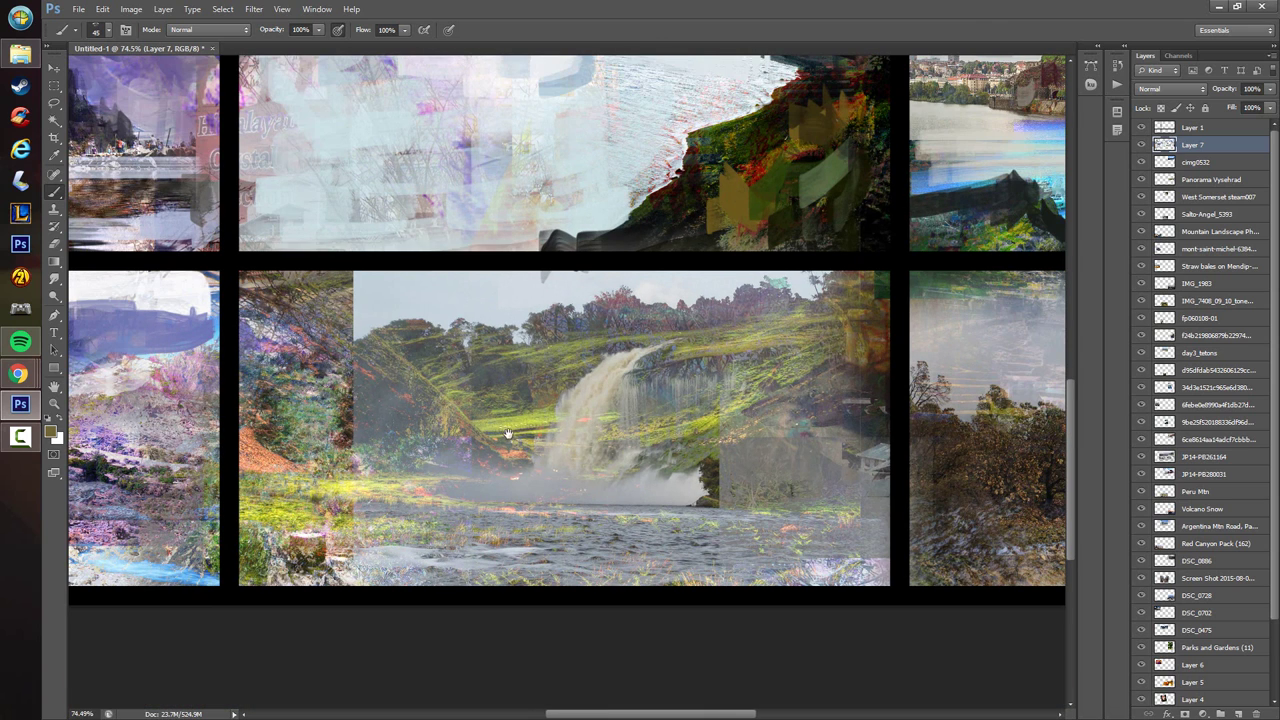
pyautogui.moveTo(508, 433); pyautogui.dragTo(620, 464)
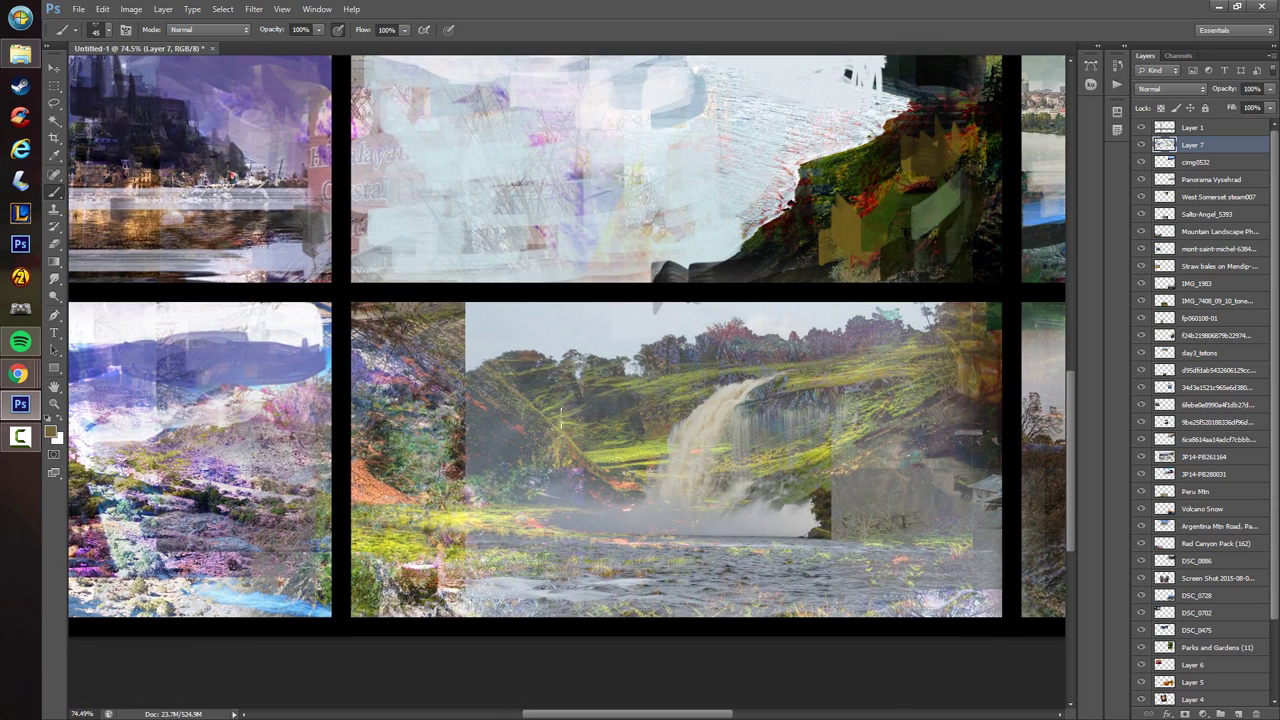
pyautogui.keyDown('alt'); pyautogui.click(484, 334); pyautogui.keyUp('alt')
pyautogui.moveTo(436, 342)
pyautogui.mouseDown()
pyautogui.moveTo(485, 334)
pyautogui.moveTo(441, 338)
pyautogui.moveTo(500, 316)
pyautogui.moveTo(410, 318)
pyautogui.moveTo(365, 335)
pyautogui.moveTo(420, 360)
pyautogui.moveTo(443, 349)
pyautogui.moveTo(395, 362)
pyautogui.moveTo(418, 348)
pyautogui.mouseUp()
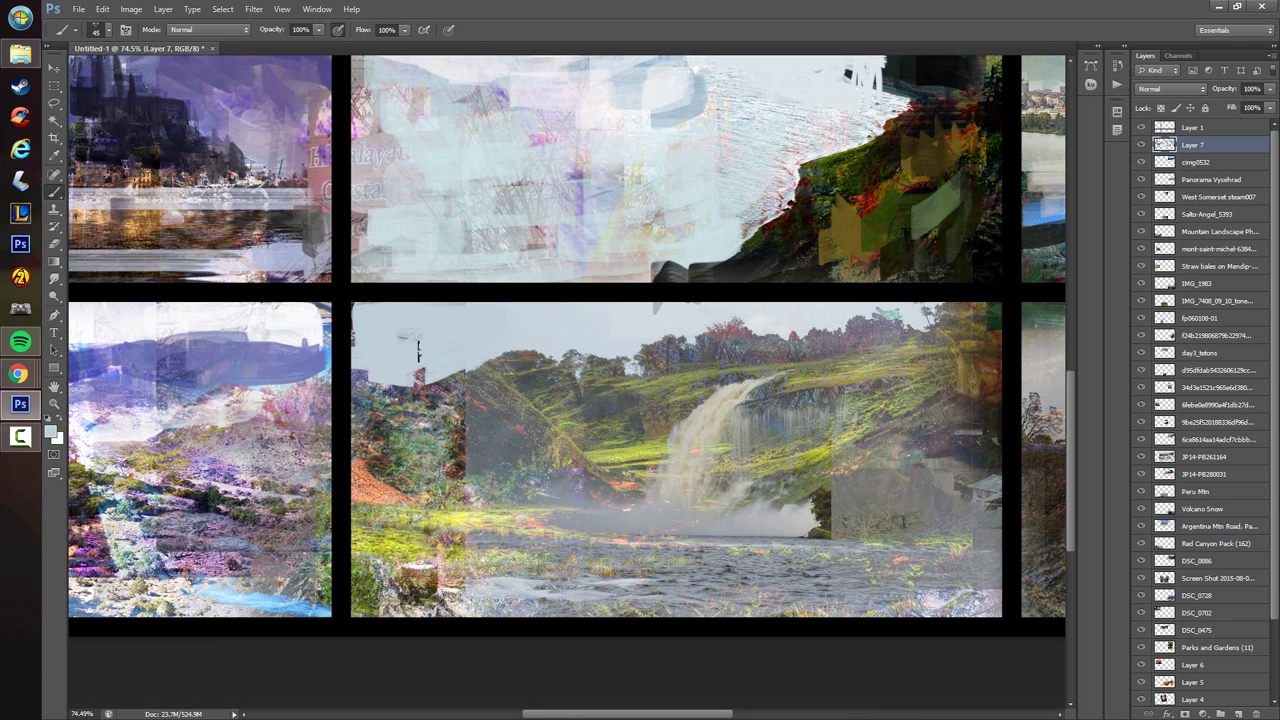
# - Paint sampled grey strokes over the hard photo edge on the left hillside and along the slope's base
pyautogui.scroll(-3, 430, 350)
pyautogui.hscroll(1, 430, 350)
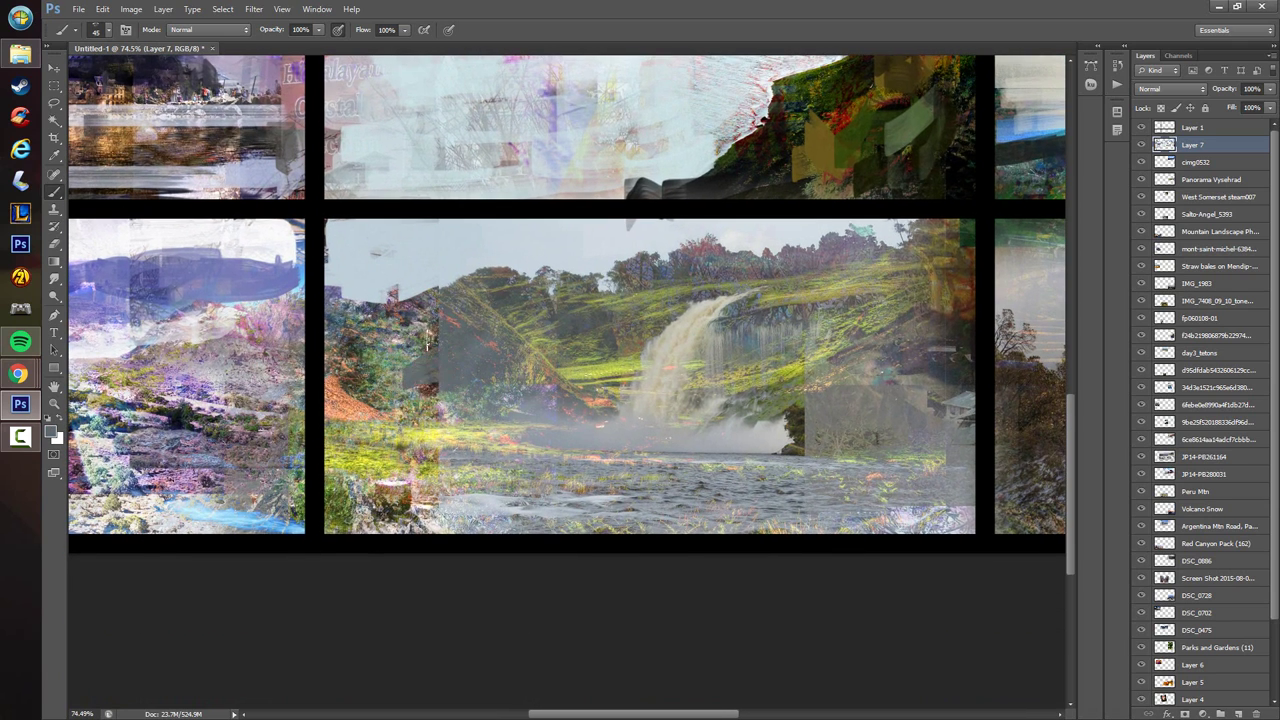
pyautogui.keyDown('alt'); pyautogui.click(458, 375); pyautogui.keyUp('alt')
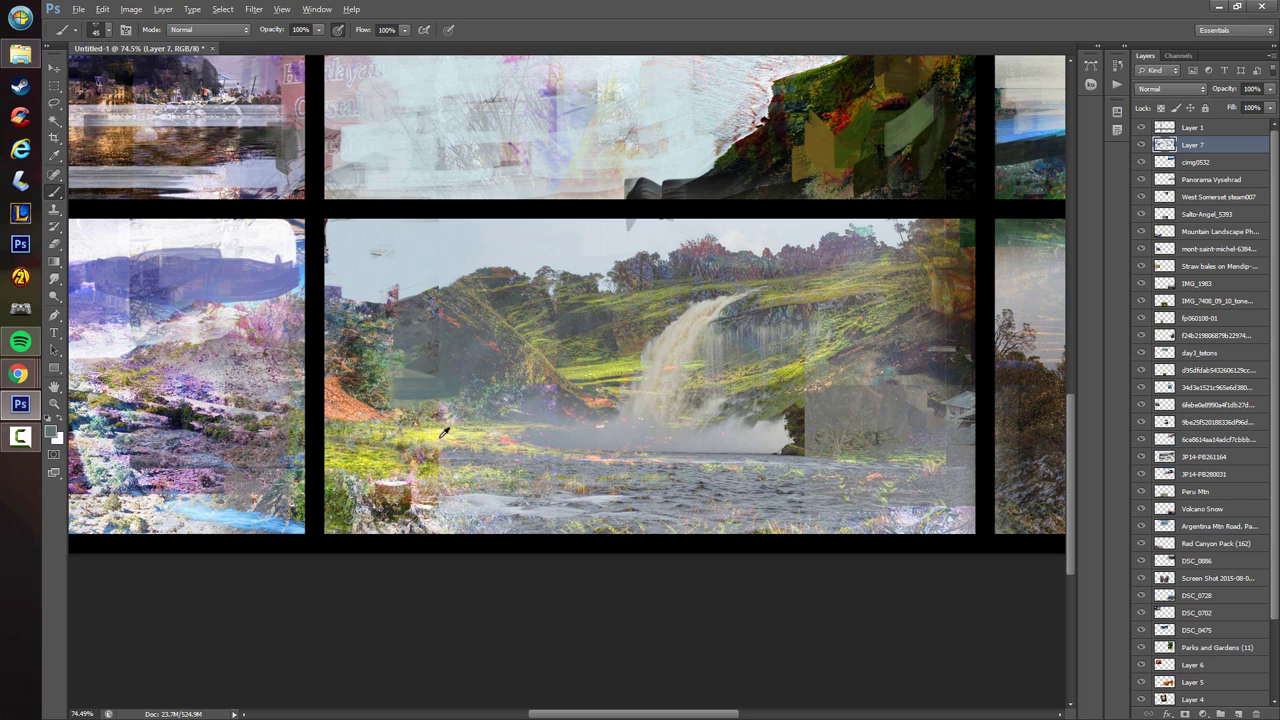
pyautogui.keyDown('alt'); pyautogui.click(492, 412); pyautogui.keyUp('alt')
pyautogui.moveTo(335, 372)
pyautogui.mouseDown()
pyautogui.moveTo(396, 412)
pyautogui.moveTo(350, 370)
pyautogui.moveTo(446, 414)
pyautogui.moveTo(455, 430)
pyautogui.moveTo(544, 425)
pyautogui.mouseUp()
# - Darken the curved bank at the foot of the left hillside with a near-black sampled beside the waterfall
pyautogui.keyDown('alt'); pyautogui.click(598, 330); pyautogui.keyUp('alt')
pyautogui.moveTo(647, 478); pyautogui.dragTo(452, 414)
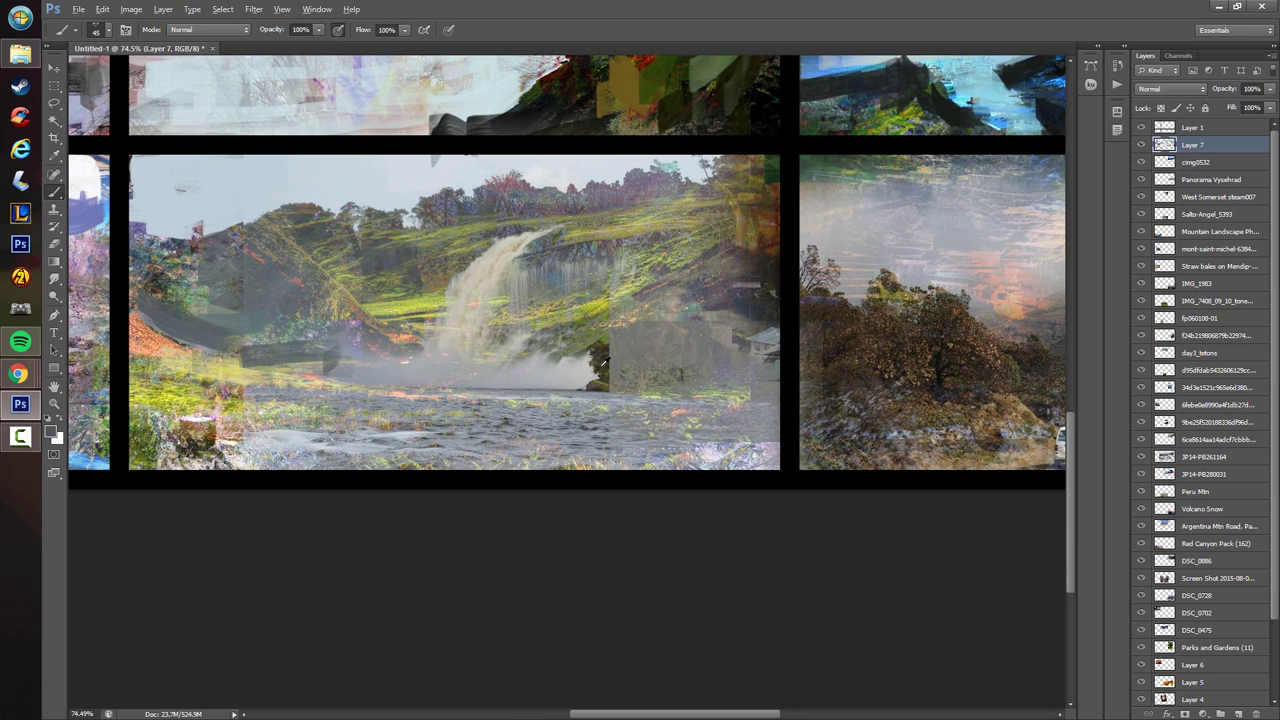
pyautogui.keyDown('alt'); pyautogui.click(585, 369); pyautogui.keyUp('alt')
pyautogui.keyDown('alt'); pyautogui.click(603, 358); pyautogui.keyUp('alt')
pyautogui.moveTo(145, 305); pyautogui.dragTo(256, 370)
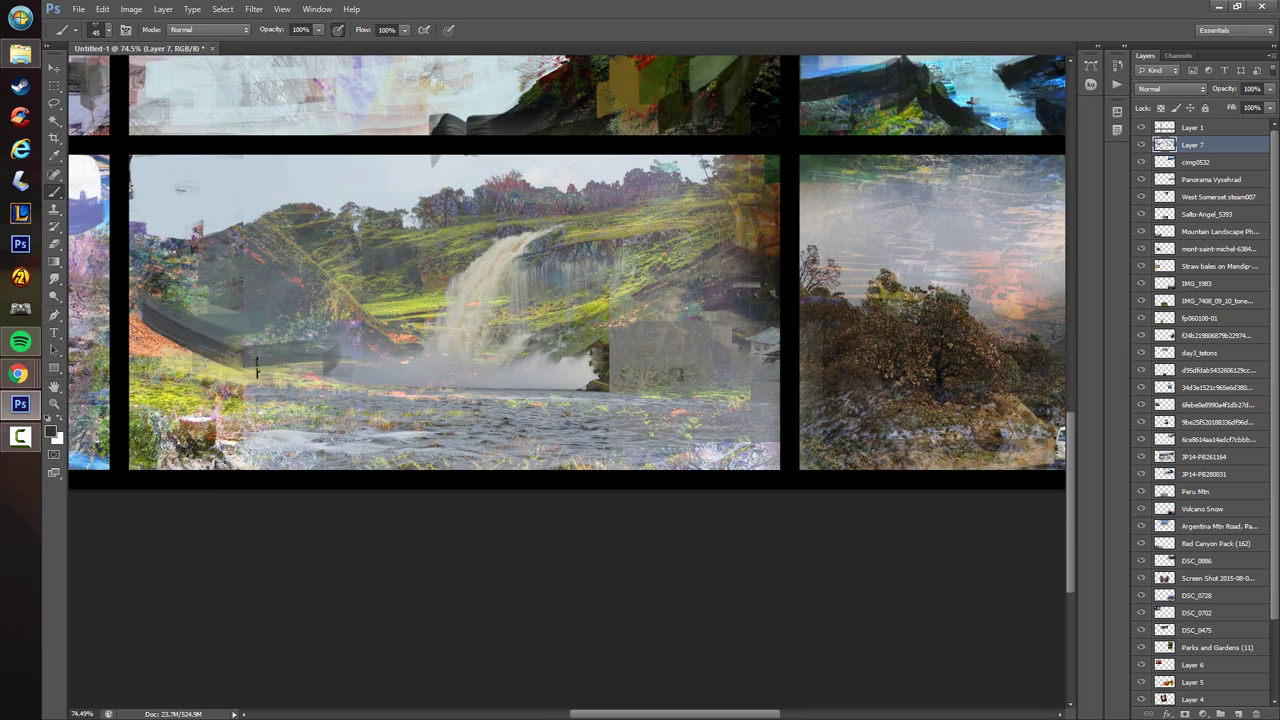
# - Paint dark strokes over the rectangular patch right of the waterfall and over the tree stump at the lower left
pyautogui.moveTo(618, 216); pyautogui.dragTo(607, 542)
pyautogui.moveTo(653, 425); pyautogui.dragTo(651, 333)
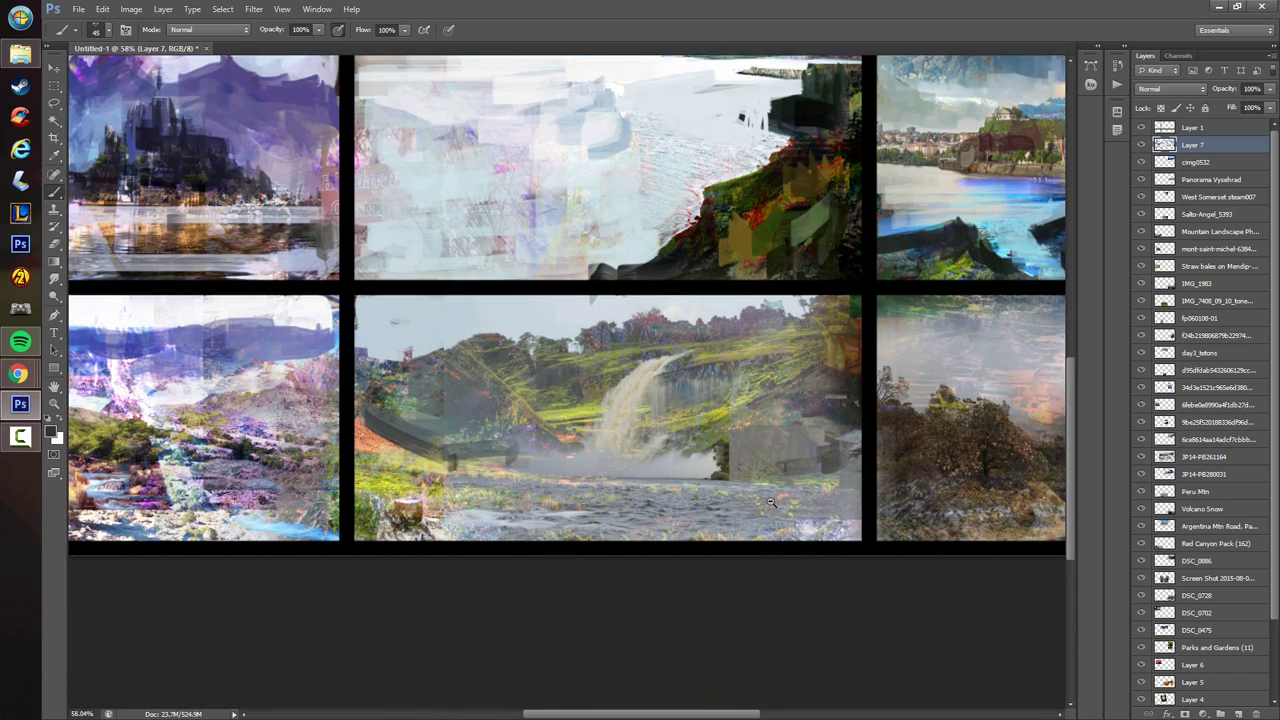
pyautogui.moveTo(753, 483); pyautogui.dragTo(812, 480)
pyautogui.moveTo(195, 422); pyautogui.dragTo(302, 438)
pyautogui.moveTo(197, 489)
pyautogui.mouseDown()
pyautogui.moveTo(260, 496)
pyautogui.moveTo(298, 524)
pyautogui.mouseUp()
# - Blend the right bank beside the waterfall into a dark rocky slope with sampled grey and dark tones
pyautogui.keyDown('alt'); pyautogui.click(679, 453); pyautogui.keyUp('alt')
pyautogui.moveTo(737, 455)
pyautogui.mouseDown()
pyautogui.moveTo(677, 458)
pyautogui.moveTo(756, 461)
pyautogui.moveTo(798, 423)
pyautogui.moveTo(906, 458)
pyautogui.moveTo(851, 393)
pyautogui.moveTo(862, 413)
pyautogui.moveTo(887, 406)
pyautogui.moveTo(890, 475)
pyautogui.moveTo(763, 465)
pyautogui.moveTo(892, 459)
pyautogui.moveTo(907, 437)
pyautogui.moveTo(902, 465)
pyautogui.moveTo(714, 458)
pyautogui.mouseUp()
pyautogui.keyDown('alt'); pyautogui.click(740, 456); pyautogui.keyUp('alt')
pyautogui.keyDown('alt'); pyautogui.click(919, 382); pyautogui.keyUp('alt')
pyautogui.keyDown('alt'); pyautogui.click(832, 466); pyautogui.keyUp('alt')
pyautogui.keyDown('alt'); pyautogui.click(904, 442); pyautogui.keyUp('alt')
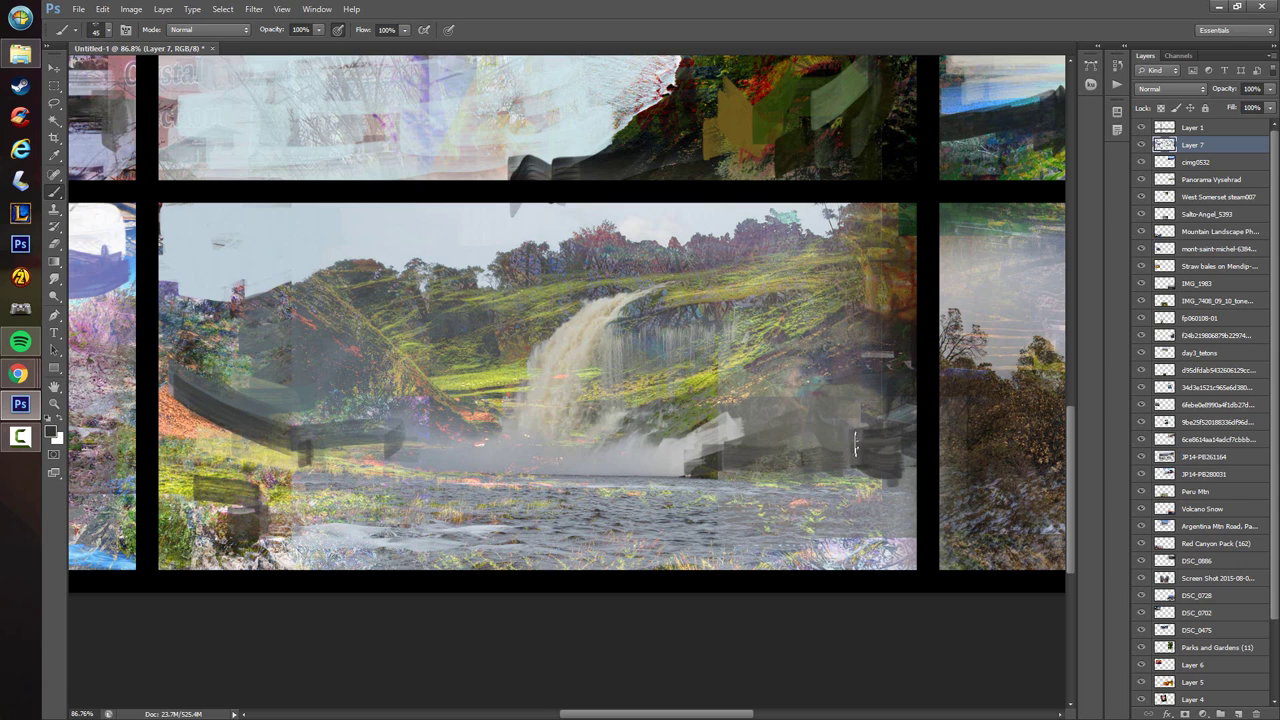
pyautogui.moveTo(863, 442)
pyautogui.mouseDown()
pyautogui.moveTo(884, 390)
pyautogui.moveTo(820, 406)
pyautogui.moveTo(752, 393)
pyautogui.moveTo(703, 434)
pyautogui.moveTo(703, 378)
pyautogui.moveTo(725, 444)
pyautogui.moveTo(764, 419)
pyautogui.moveTo(740, 400)
pyautogui.mouseUp()
pyautogui.keyDown('alt'); pyautogui.click(722, 448); pyautogui.keyUp('alt')
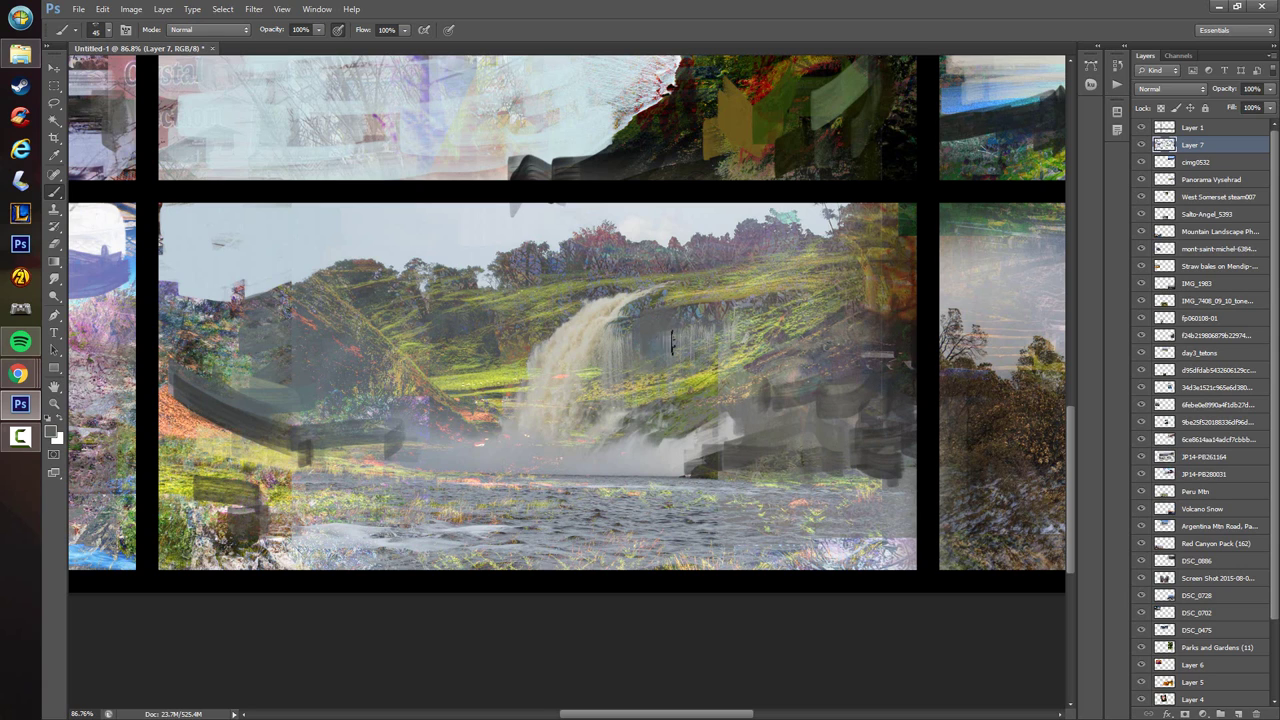
# - Add sampled dark green strokes to the cliff beside the waterfall and dark strokes down the panel's right edge
pyautogui.keyDown('alt'); pyautogui.click(902, 385); pyautogui.keyUp('alt')
pyautogui.moveTo(667, 323)
pyautogui.mouseDown()
pyautogui.moveTo(645, 336)
pyautogui.moveTo(660, 364)
pyautogui.moveTo(700, 316)
pyautogui.mouseUp()
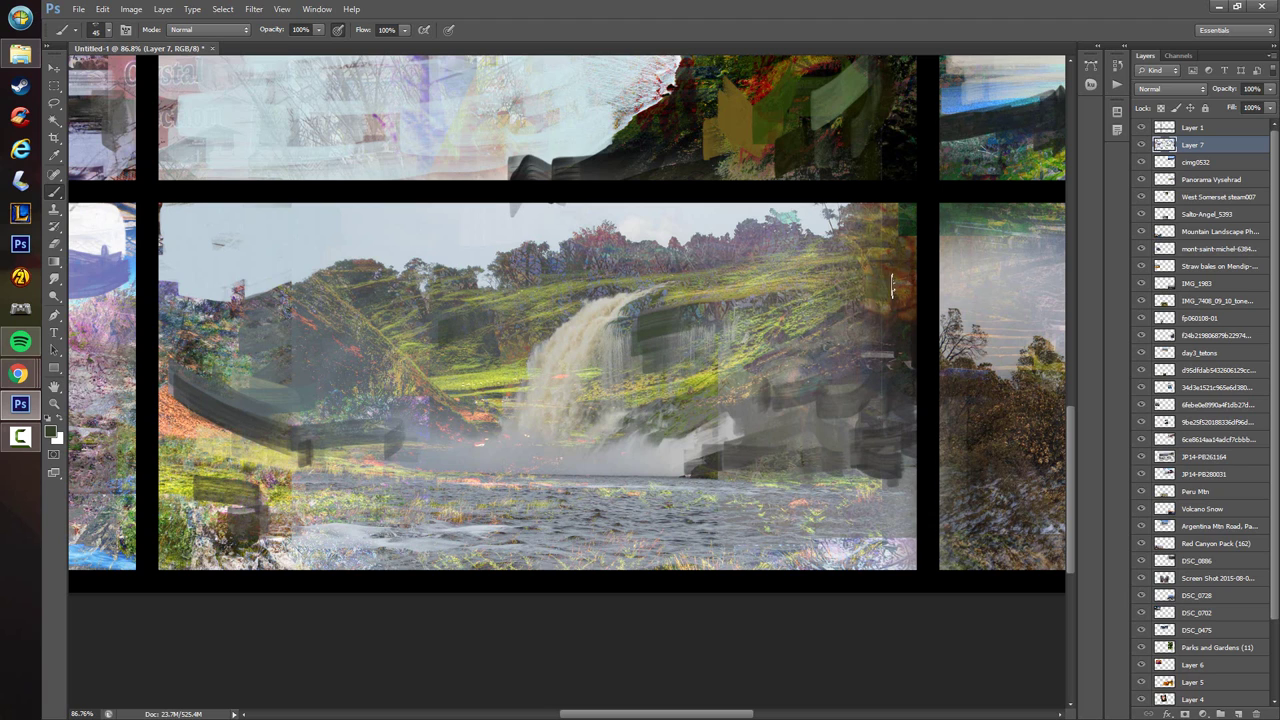
pyautogui.keyDown('alt'); pyautogui.click(907, 356); pyautogui.keyUp('alt')
pyautogui.moveTo(898, 308)
pyautogui.mouseDown()
pyautogui.moveTo(916, 266)
pyautogui.moveTo(875, 238)
pyautogui.moveTo(907, 355)
pyautogui.moveTo(822, 390)
pyautogui.mouseUp()
# - Paint a pale horizontal highlight across the water below the waterfall with a sampled sky tone, redoing unwanted strokes
pyautogui.moveTo(648, 432)
pyautogui.mouseDown()
pyautogui.moveTo(747, 343)
pyautogui.moveTo(724, 352)
pyautogui.mouseUp()
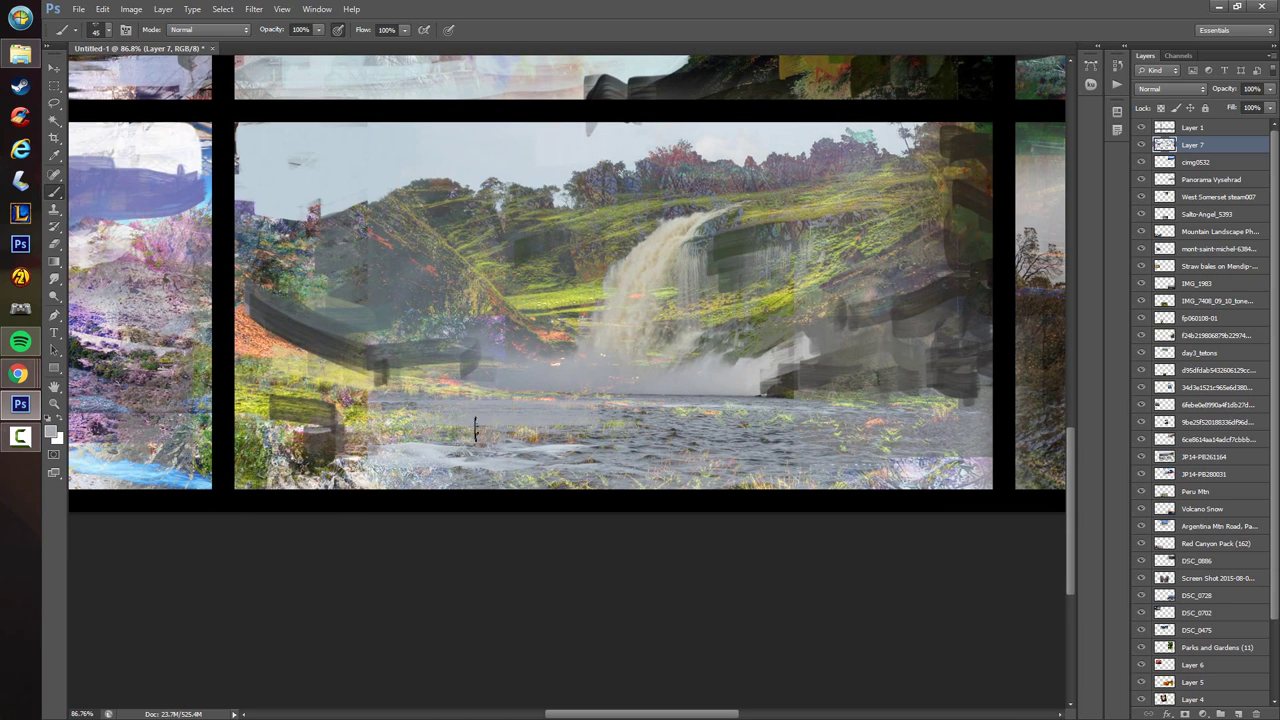
pyautogui.keyDown('alt'); pyautogui.click(552, 148); pyautogui.keyUp('alt')
pyautogui.moveTo(682, 428); pyautogui.dragTo(386, 431)
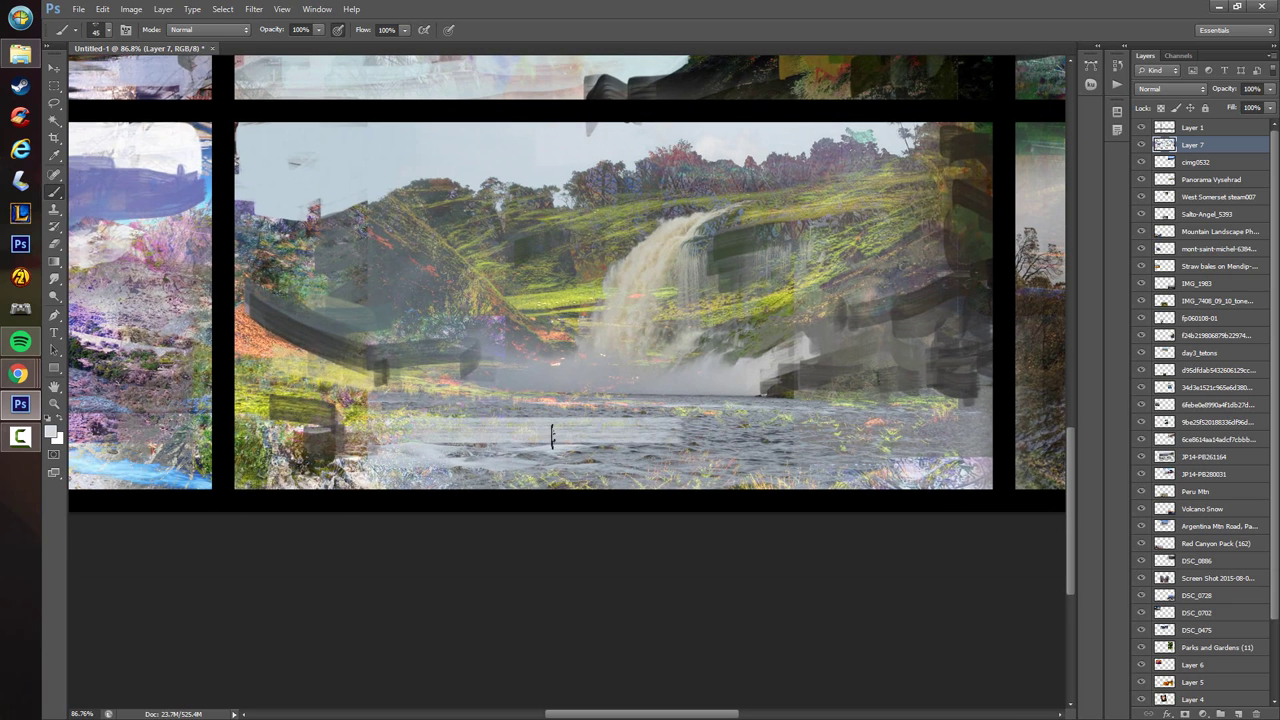
pyautogui.hotkey('ctrl', 'z')
pyautogui.moveTo(732, 424); pyautogui.dragTo(374, 425)
pyautogui.hotkey('ctrl', 'z')
pyautogui.hotkey('ctrl', '0')
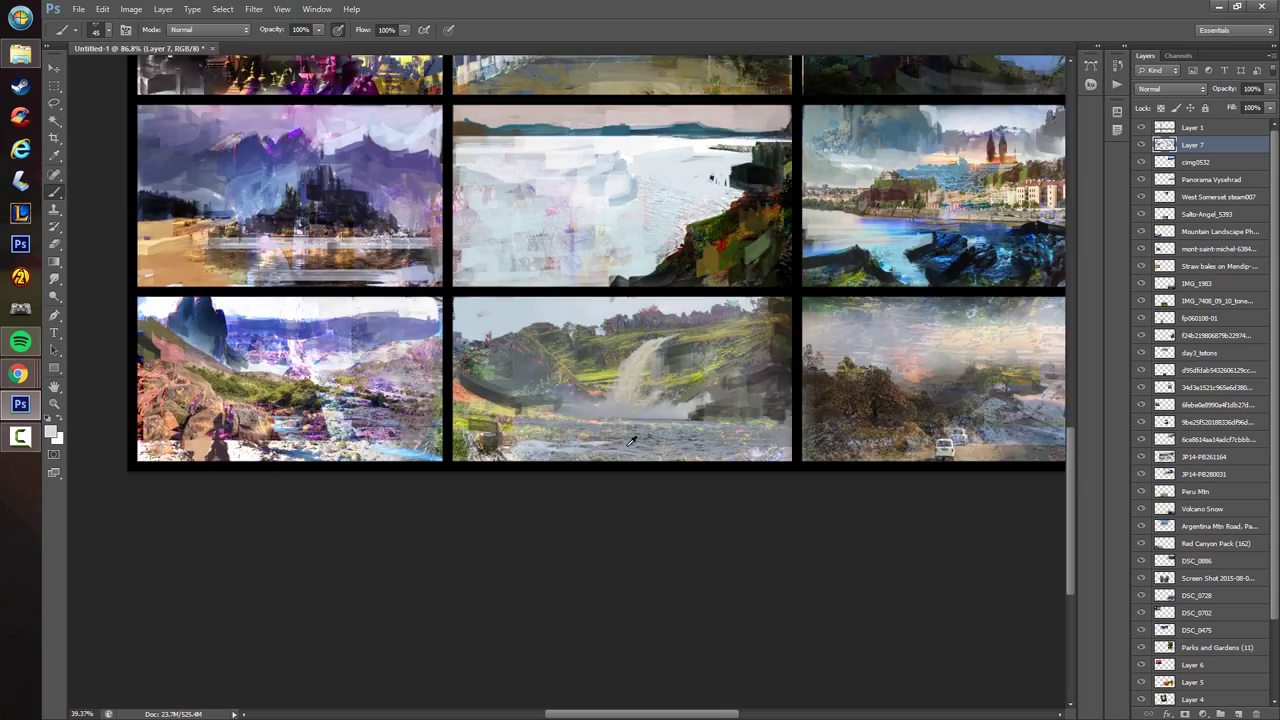
pyautogui.click(612, 616)
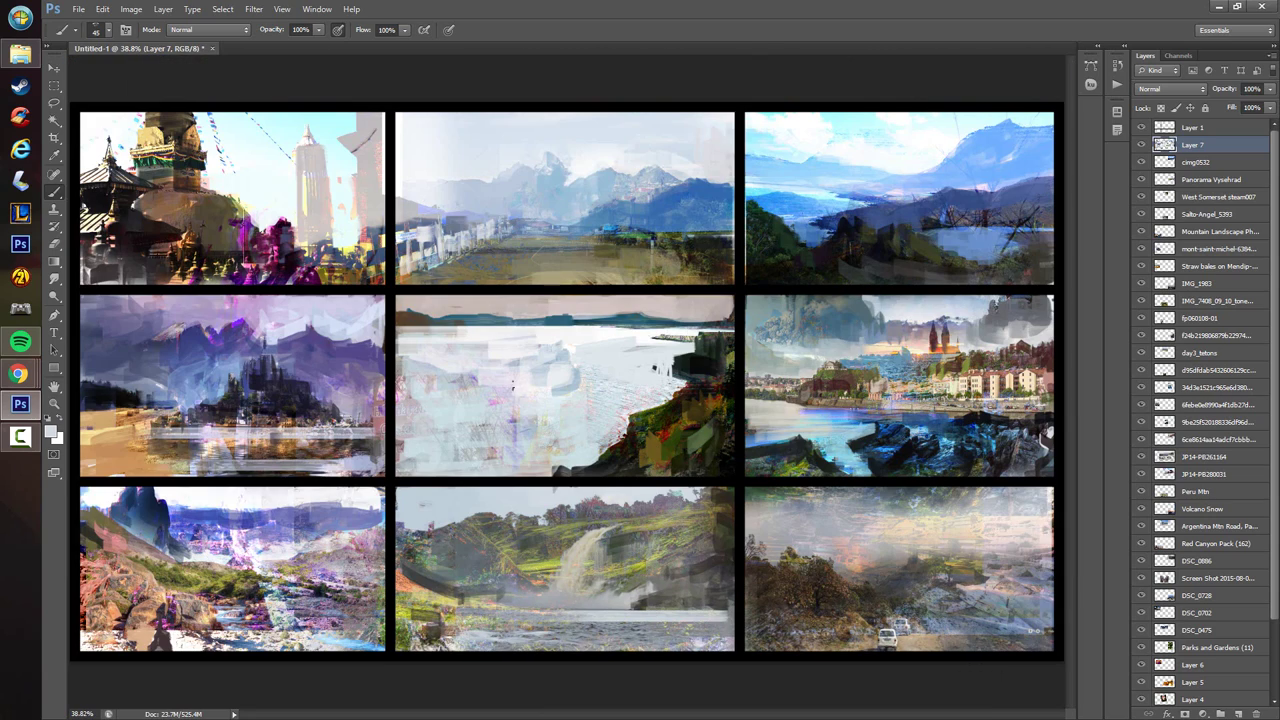
# - Sketch rough black composition lines over the trees, hills and road of the bottom-right panel, and undo them
pyautogui.scroll(2, 602, 519)
pyautogui.moveTo(950, 642); pyautogui.dragTo(527, 462)
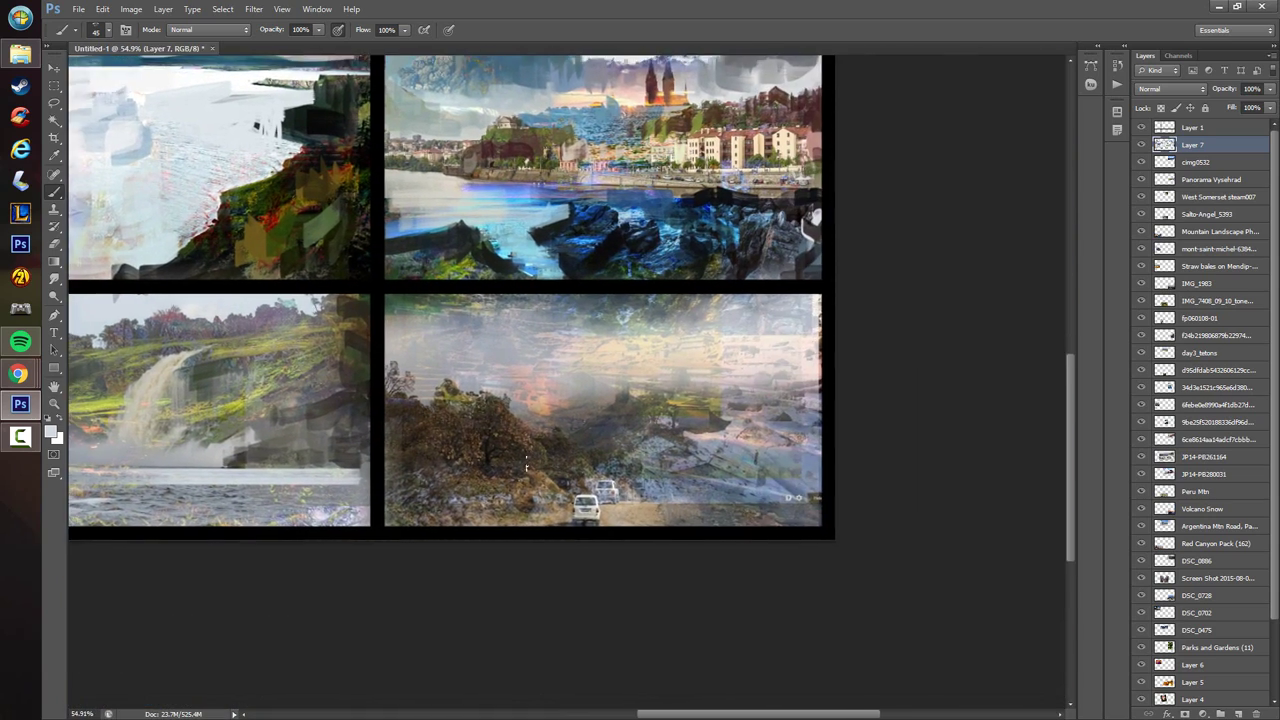
pyautogui.scroll(4, 690, 504)
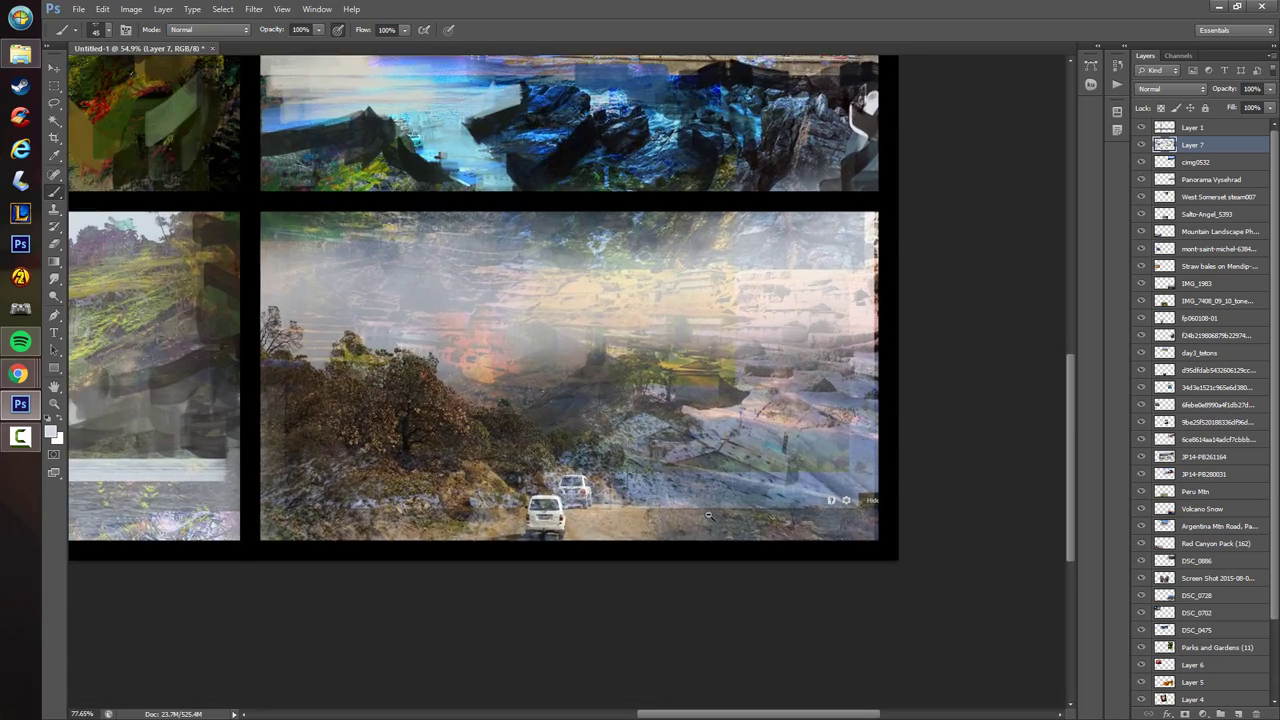
pyautogui.scroll(-2, 690, 490)
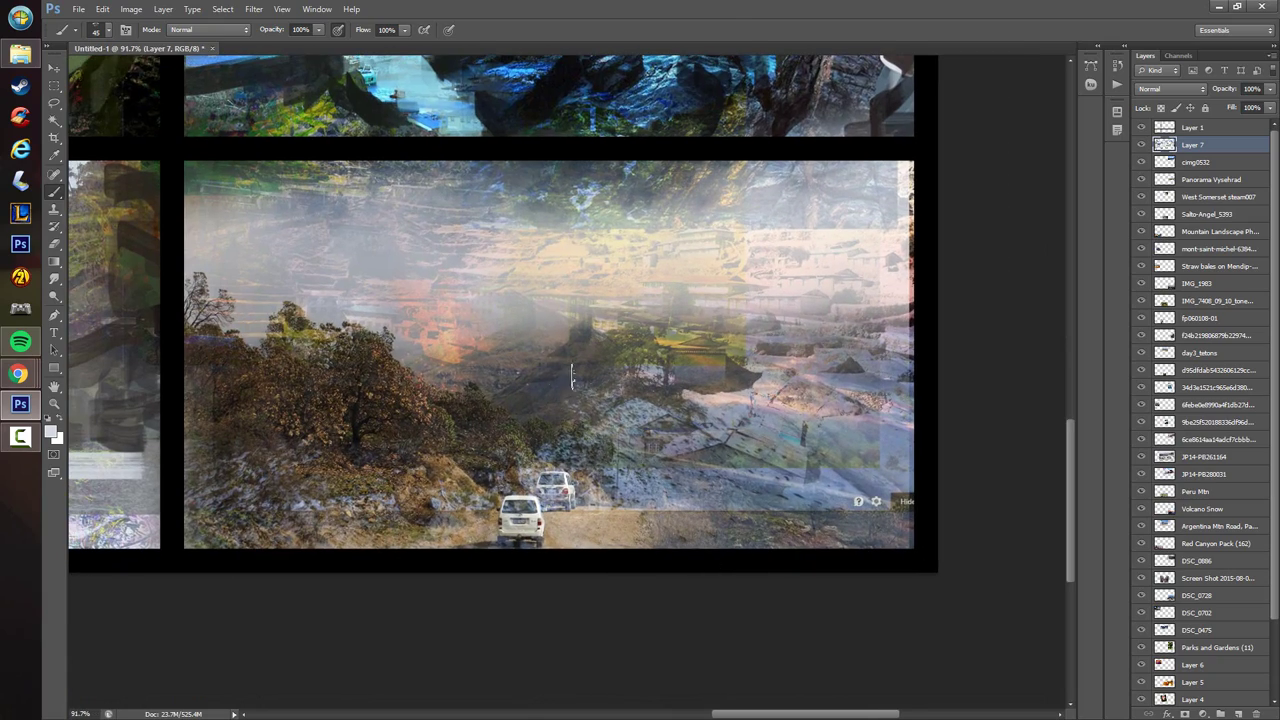
pyautogui.keyDown('alt'); pyautogui.click(286, 557); pyautogui.keyUp('alt')
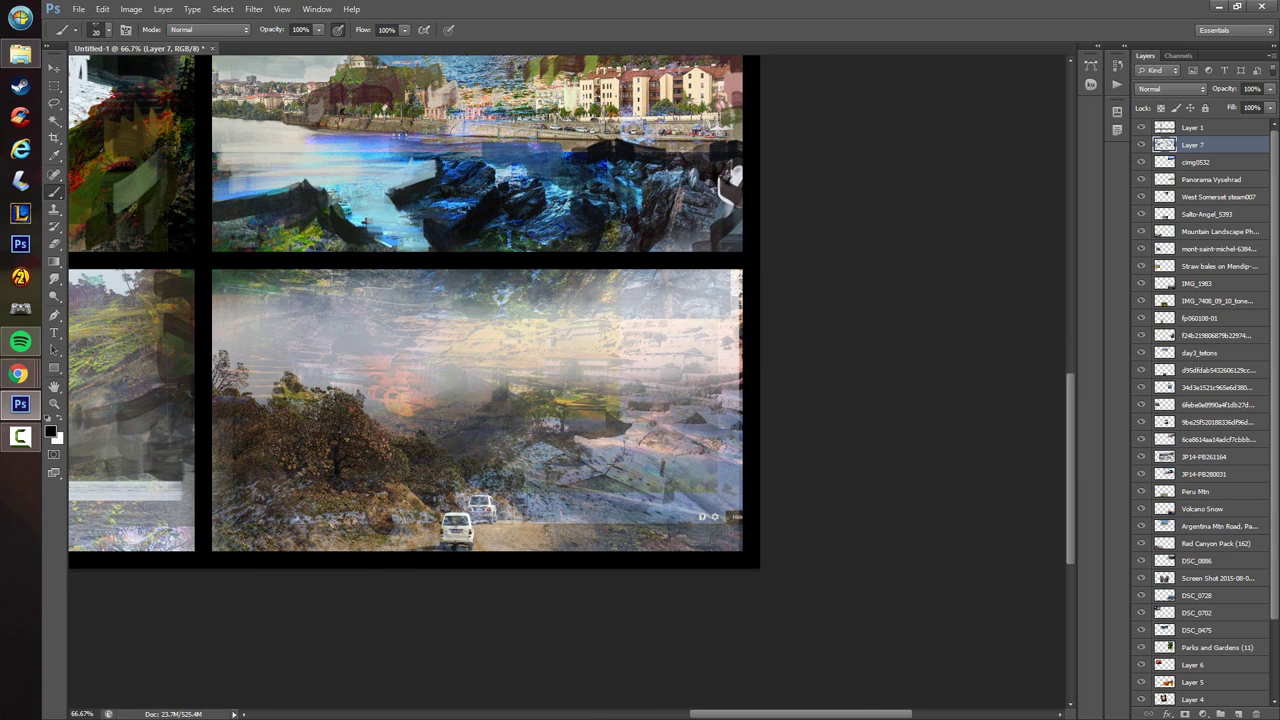
pyautogui.moveTo(750, 519)
pyautogui.mouseDown()
pyautogui.moveTo(252, 519)
pyautogui.moveTo(740, 518)
pyautogui.mouseUp()
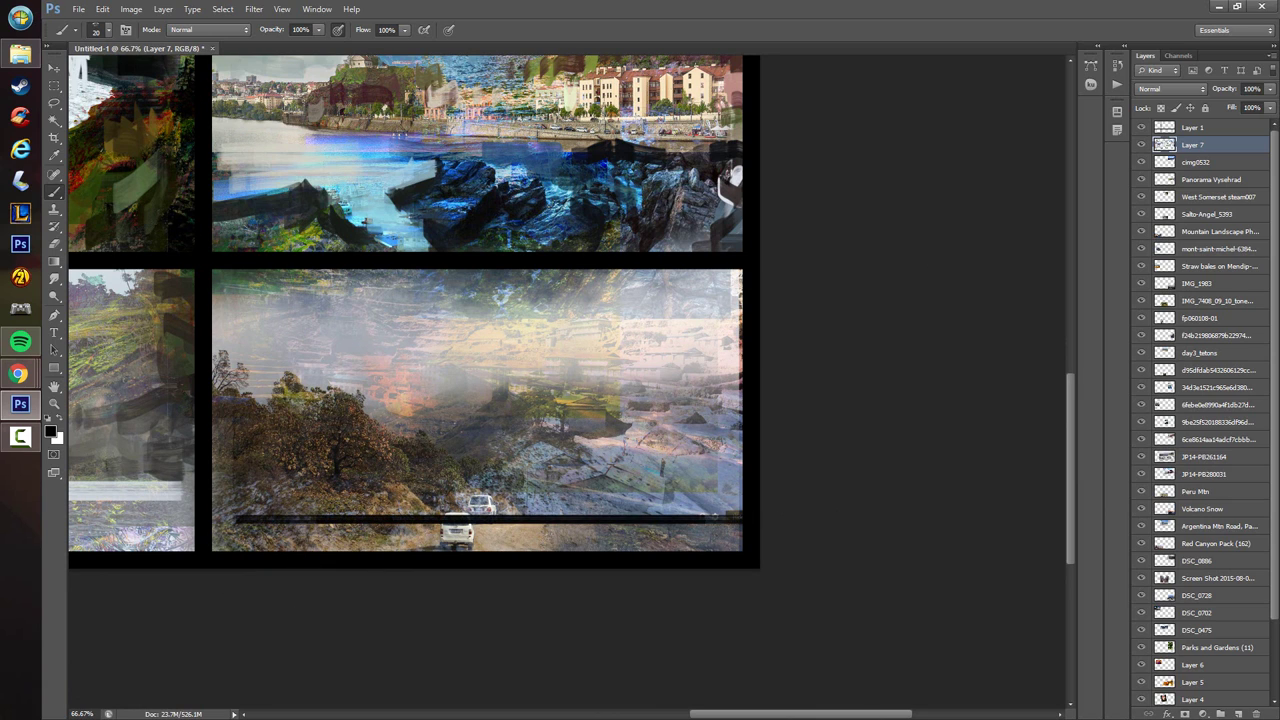
pyautogui.moveTo(455, 512)
pyautogui.mouseDown()
pyautogui.moveTo(352, 405)
pyautogui.moveTo(240, 380)
pyautogui.moveTo(446, 490)
pyautogui.moveTo(742, 388)
pyautogui.moveTo(336, 394)
pyautogui.mouseUp()
pyautogui.moveTo(336, 394); pyautogui.dragTo(828, 408)
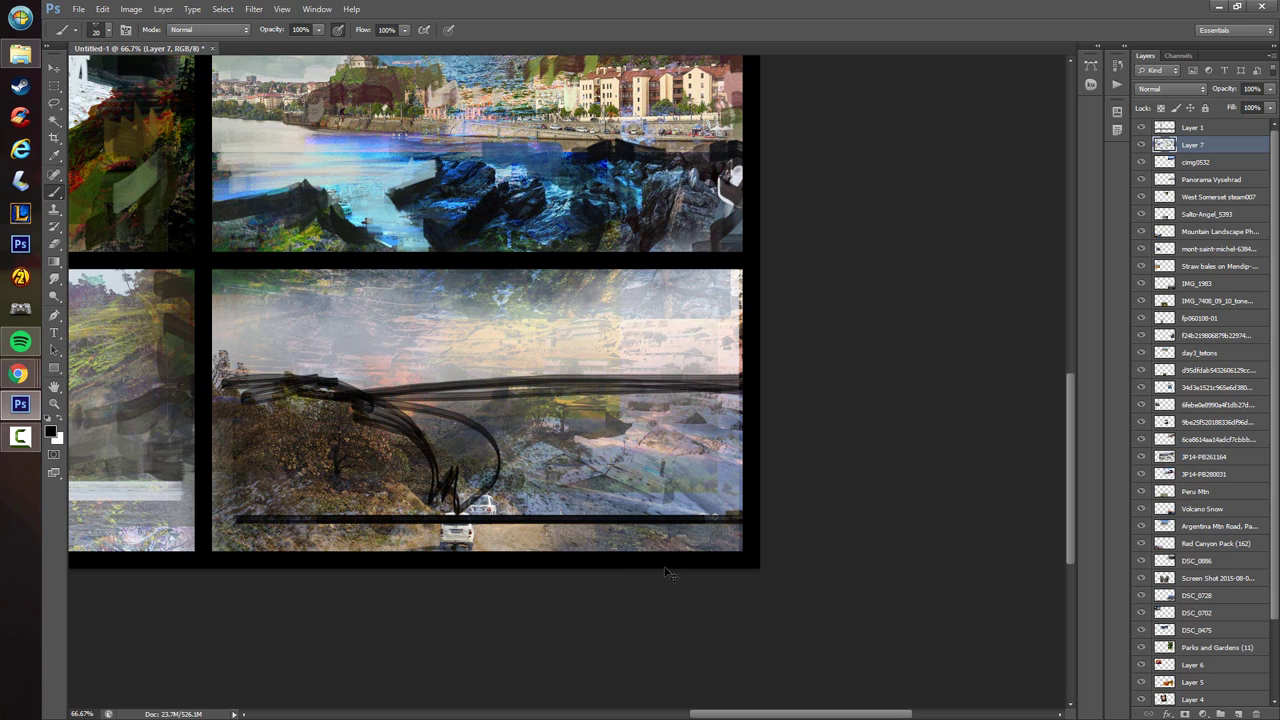
pyautogui.hotkey('ctrl', 'alt', 'z')
pyautogui.hotkey('ctrl', 'alt', 'z')
pyautogui.hotkey('ctrl', 'alt', 'z')
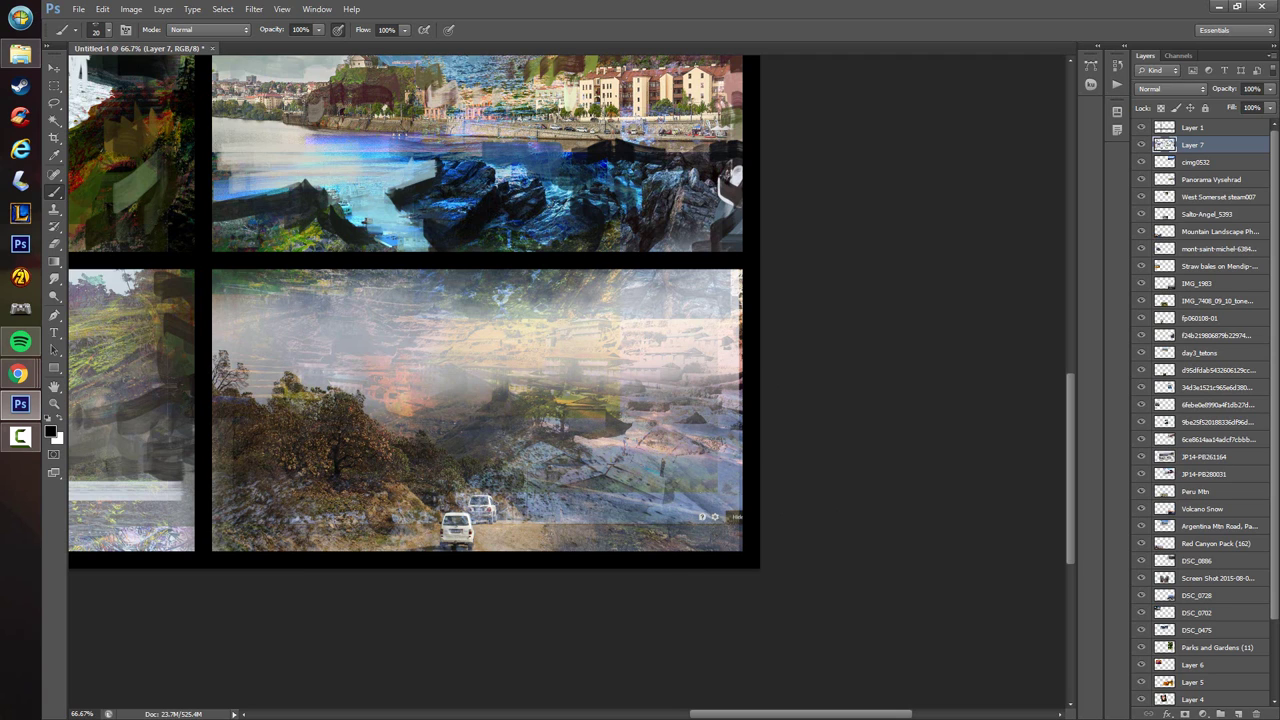
pyautogui.moveTo(725, 525)
pyautogui.mouseDown()
pyautogui.moveTo(640, 436)
pyautogui.moveTo(744, 404)
pyautogui.moveTo(435, 319)
pyautogui.moveTo(403, 339)
pyautogui.moveTo(457, 575)
pyautogui.mouseUp()
pyautogui.hotkey('ctrl', 'z')
pyautogui.moveTo(683, 471); pyautogui.dragTo(790, 469)
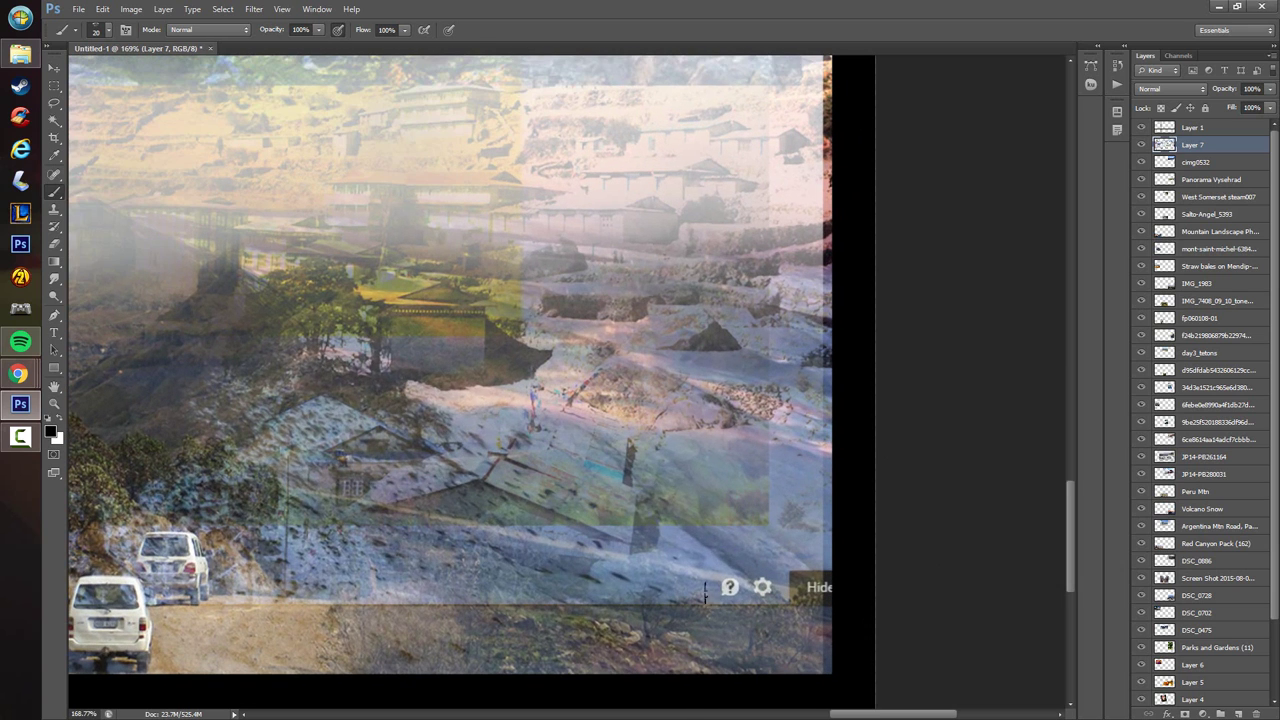
pyautogui.moveTo(728, 588)
pyautogui.mouseDown()
pyautogui.moveTo(420, 372)
pyautogui.moveTo(374, 598)
pyautogui.moveTo(415, 668)
pyautogui.mouseUp()
pyautogui.hotkey('ctrl', 'z')
# - Paint dark strokes with tones sampled from the foliage over the trees in the bottom-right panel
pyautogui.moveTo(648, 468); pyautogui.dragTo(480, 475)
pyautogui.scroll(4, 926, 576)
pyautogui.scroll(-2, 638, 497)
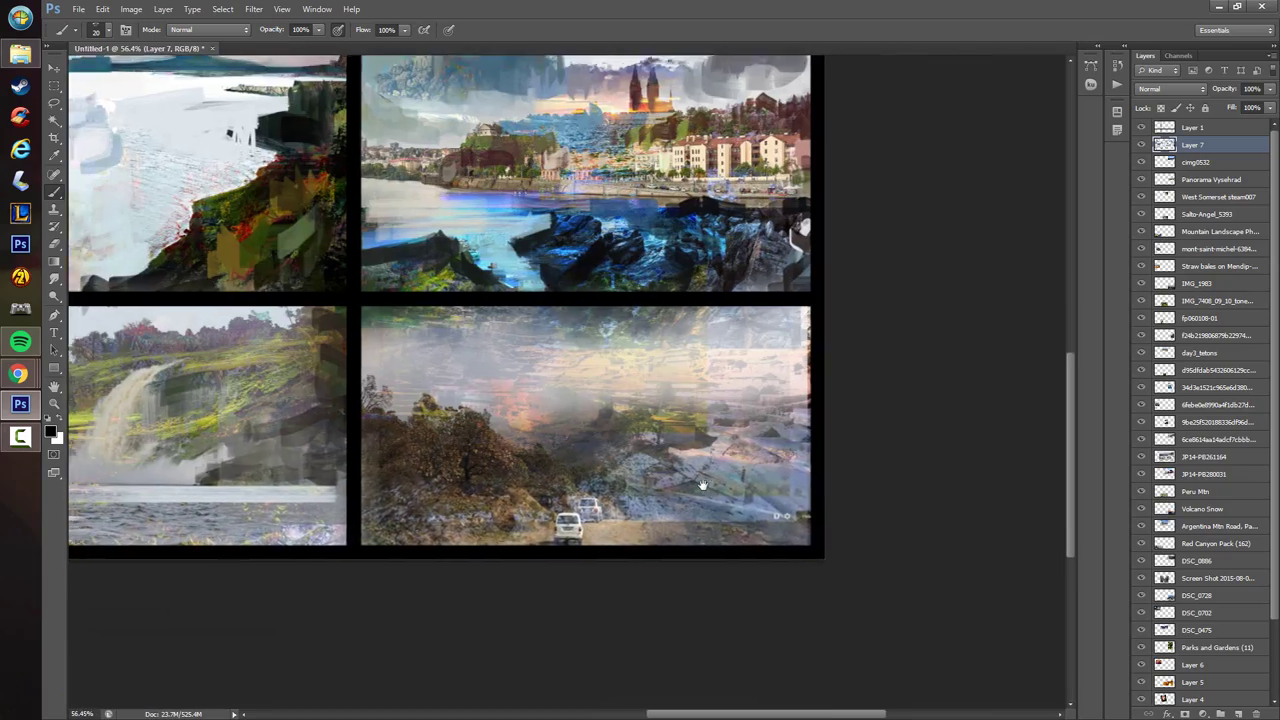
pyautogui.scroll(2, 637, 497)
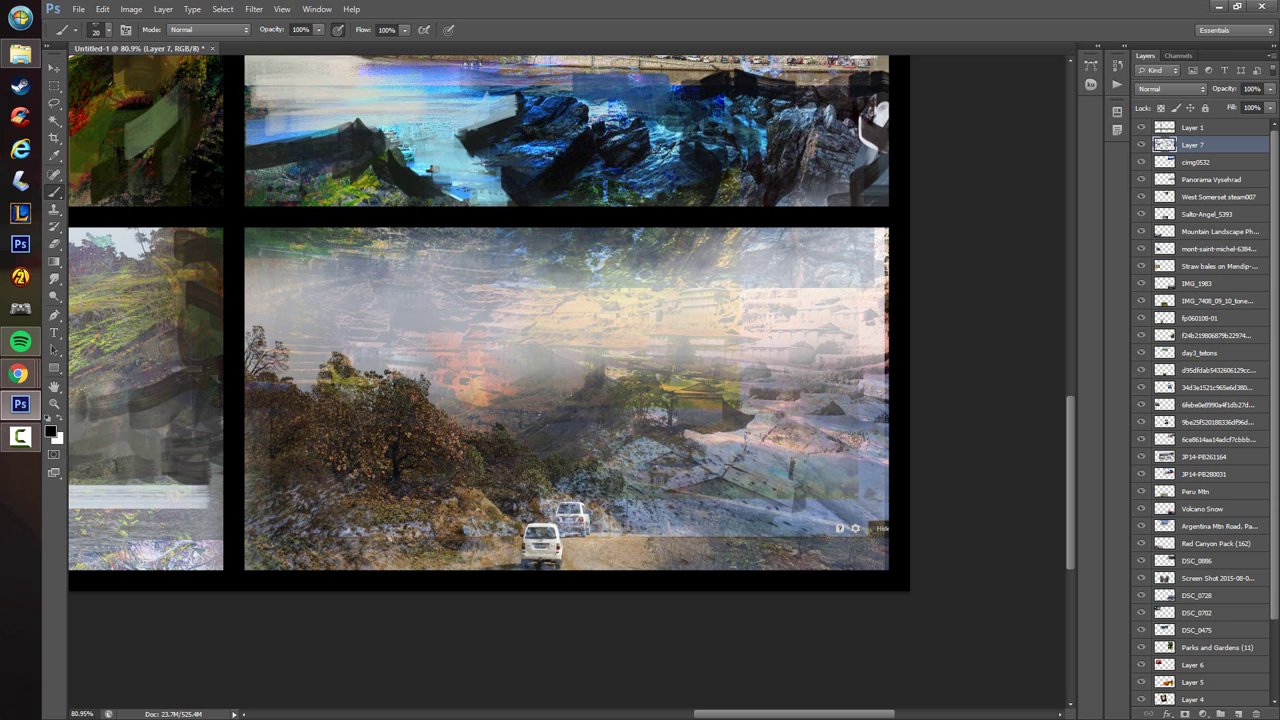
pyautogui.moveTo(636, 497); pyautogui.dragTo(608, 401)
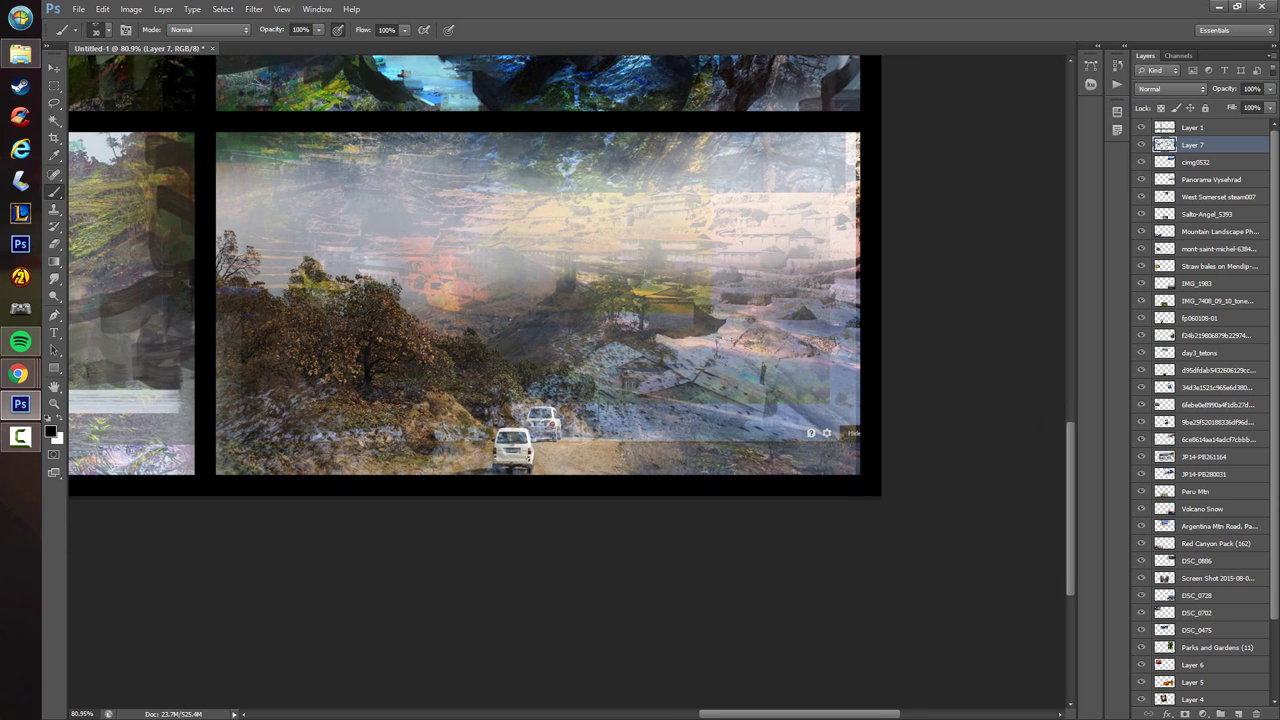
pyautogui.moveTo(348, 314); pyautogui.dragTo(378, 380)
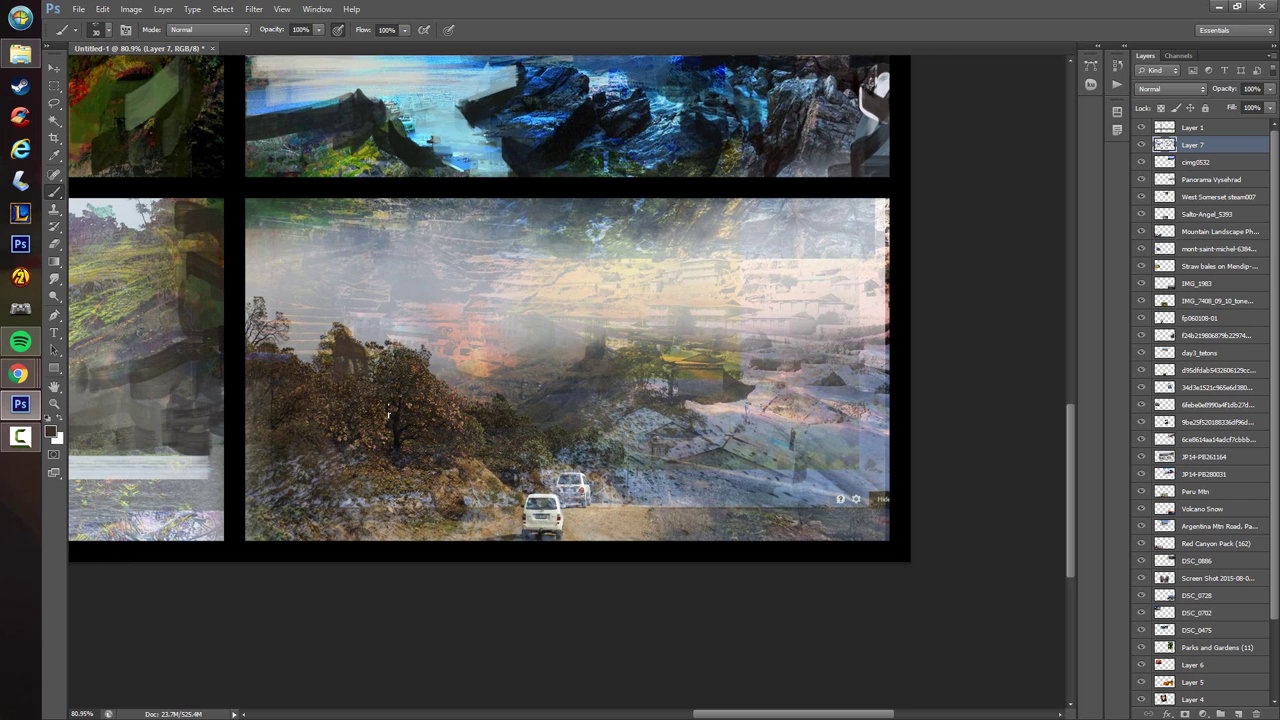
pyautogui.keyDown('alt'); pyautogui.click(394, 422); pyautogui.keyUp('alt')
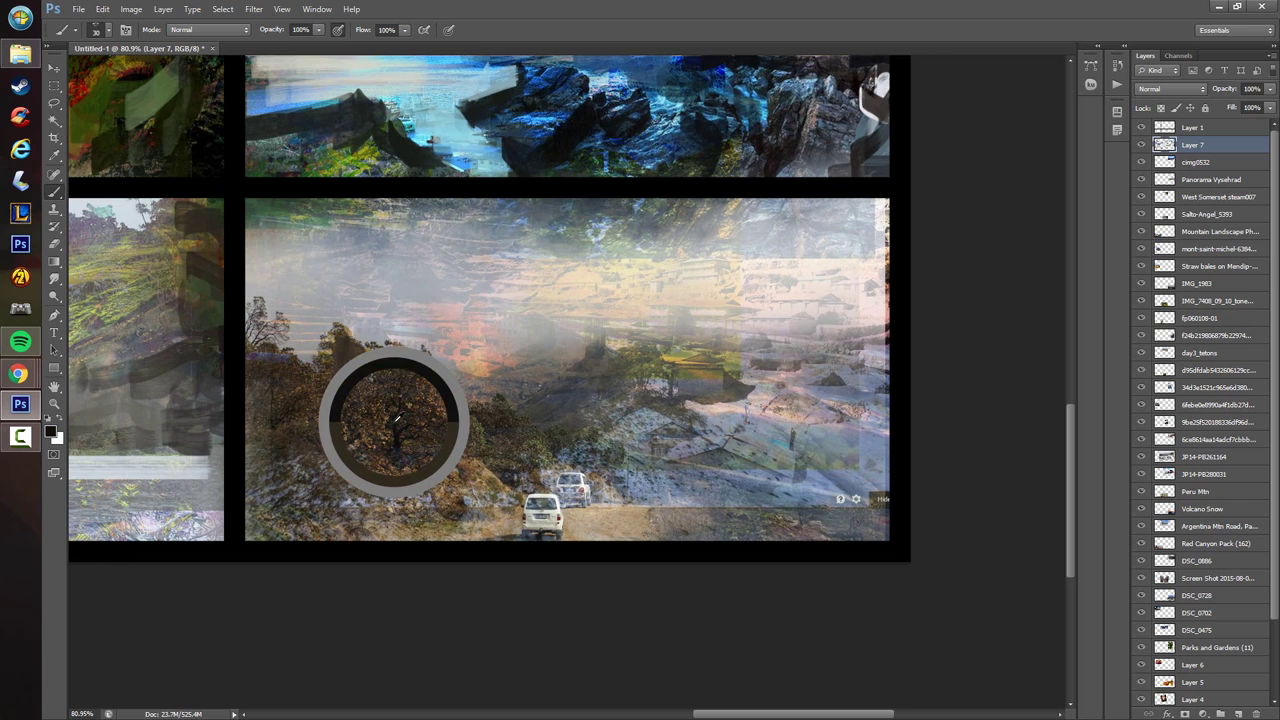
pyautogui.moveTo(342, 336); pyautogui.dragTo(332, 390)
pyautogui.moveTo(270, 344)
pyautogui.mouseDown()
pyautogui.moveTo(316, 402)
pyautogui.moveTo(258, 427)
pyautogui.moveTo(266, 460)
pyautogui.mouseUp()
pyautogui.moveTo(398, 362)
pyautogui.mouseDown()
pyautogui.moveTo(560, 475)
pyautogui.moveTo(438, 468)
pyautogui.moveTo(432, 510)
pyautogui.moveTo(511, 492)
pyautogui.moveTo(318, 512)
pyautogui.mouseUp()
# - Block in the slope below the trees with sampled grey, dark and brown strokes
pyautogui.keyDown('alt'); pyautogui.click(414, 500); pyautogui.keyUp('alt')
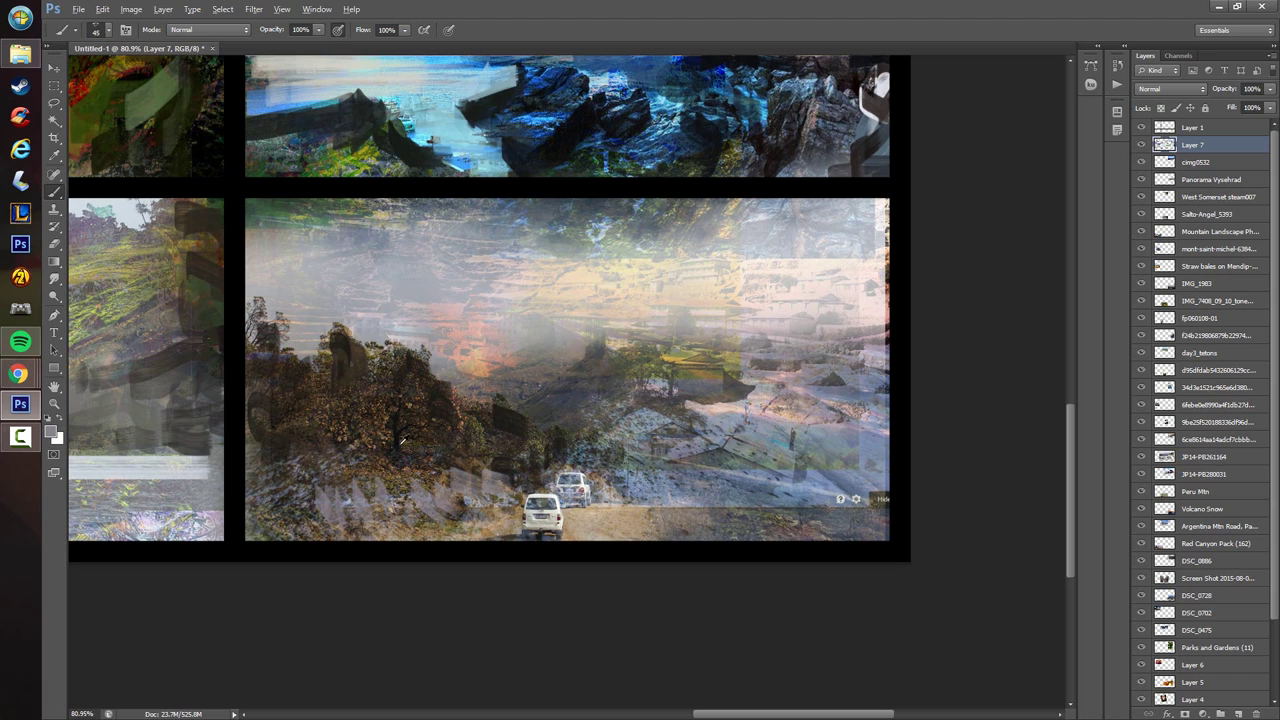
pyautogui.keyDown('alt'); pyautogui.click(402, 437); pyautogui.keyUp('alt')
pyautogui.moveTo(404, 455)
pyautogui.mouseDown()
pyautogui.moveTo(443, 510)
pyautogui.moveTo(376, 472)
pyautogui.moveTo(376, 515)
pyautogui.moveTo(325, 491)
pyautogui.moveTo(305, 535)
pyautogui.mouseUp()
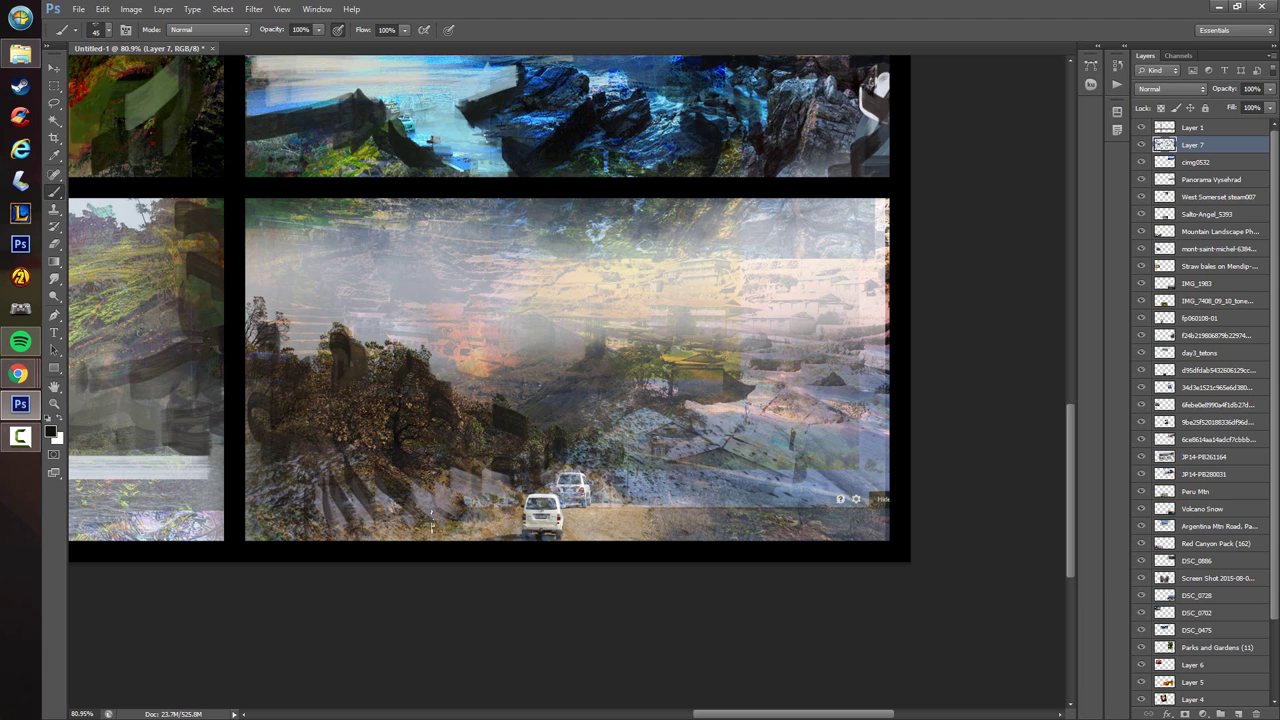
pyautogui.moveTo(432, 521); pyautogui.dragTo(501, 500)
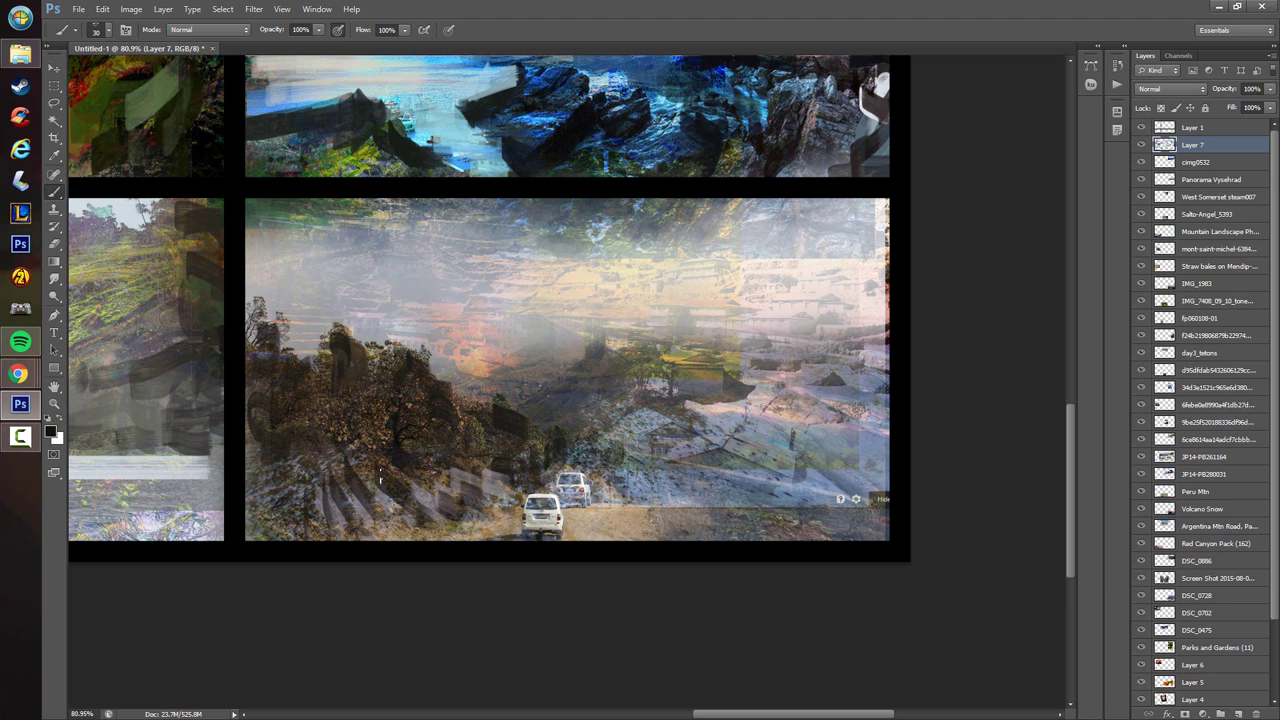
pyautogui.keyDown('alt'); pyautogui.click(376, 465); pyautogui.keyUp('alt')
pyautogui.moveTo(356, 474); pyautogui.dragTo(396, 494)
# - Paint the road in sampled tan over the front vehicle and extend it with grey-brown horizontal strokes along the panel's lower edge
pyautogui.keyDown('alt'); pyautogui.click(584, 530); pyautogui.keyUp('alt')
pyautogui.moveTo(562, 524); pyautogui.dragTo(532, 520)
pyautogui.keyDown('alt'); pyautogui.click(698, 524); pyautogui.keyUp('alt')
pyautogui.moveTo(616, 522); pyautogui.dragTo(875, 522)
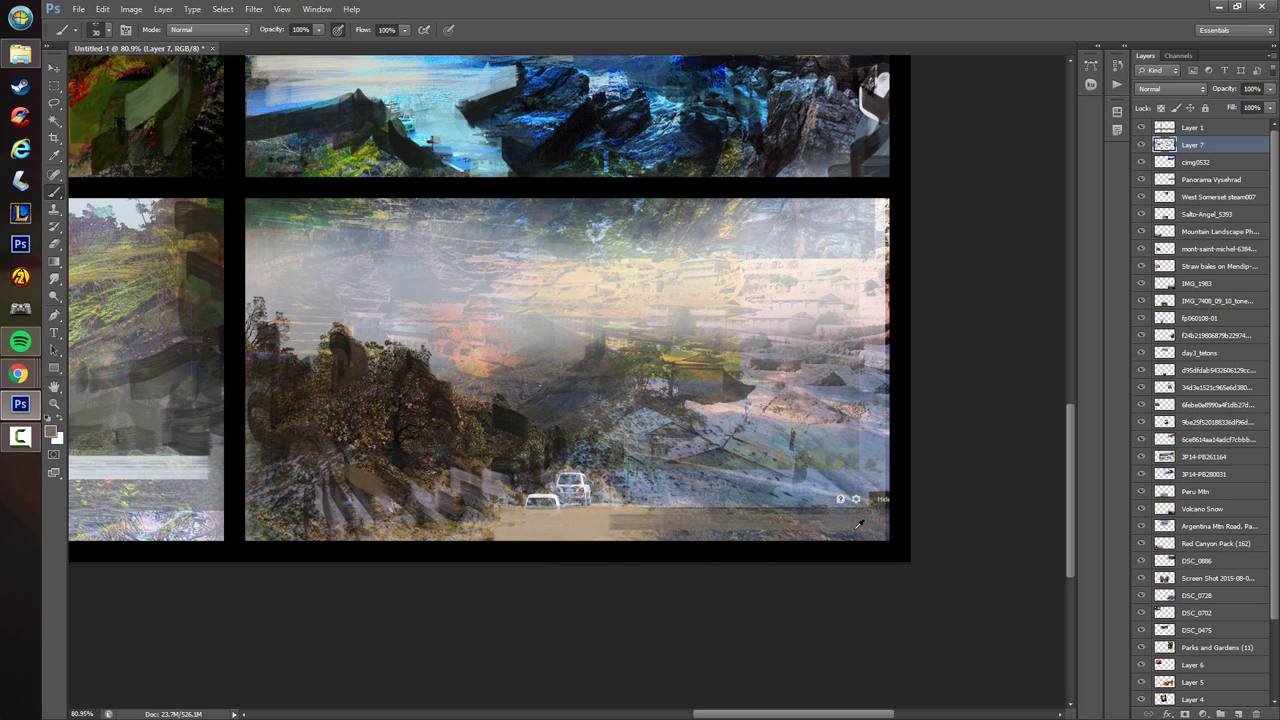
pyautogui.keyDown('alt'); pyautogui.click(854, 529); pyautogui.keyUp('alt')
pyautogui.moveTo(768, 528)
pyautogui.mouseDown()
pyautogui.moveTo(897, 543)
pyautogui.moveTo(534, 580)
pyautogui.mouseUp()
pyautogui.keyDown('alt'); pyautogui.click(587, 530); pyautogui.keyUp('alt')
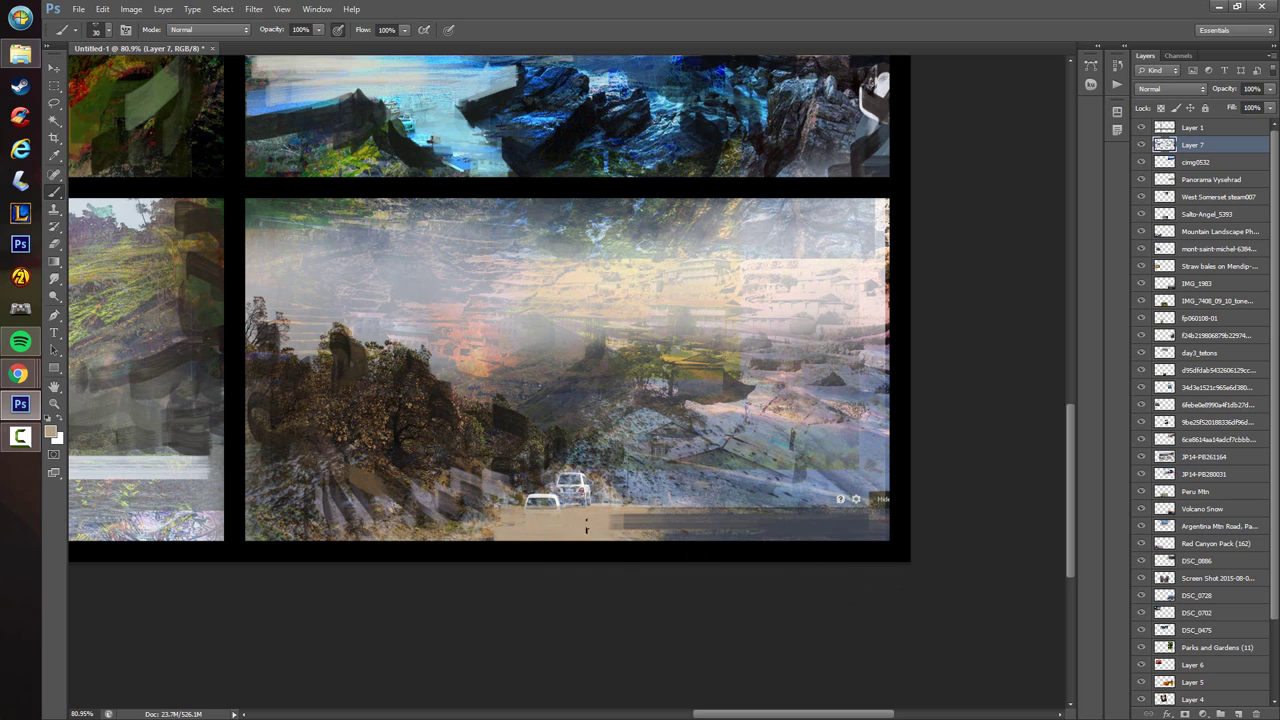
# - Cover the remaining vehicle with sampled brown-grey rock strokes and paint a grey castle-like outcrop on the middle hill
pyautogui.keyDown('alt'); pyautogui.scroll(3, 586, 528); pyautogui.keyUp('alt')
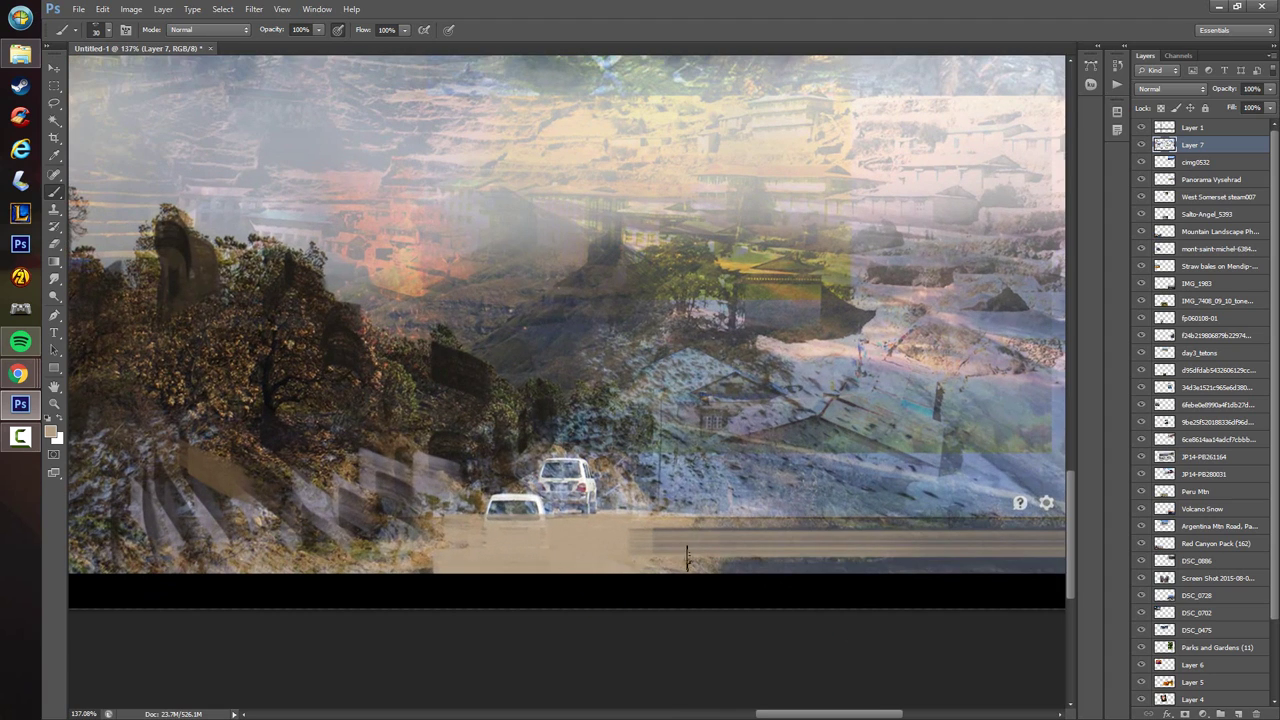
pyautogui.keyDown('alt'); pyautogui.scroll(-2, 636, 520); pyautogui.keyUp('alt')
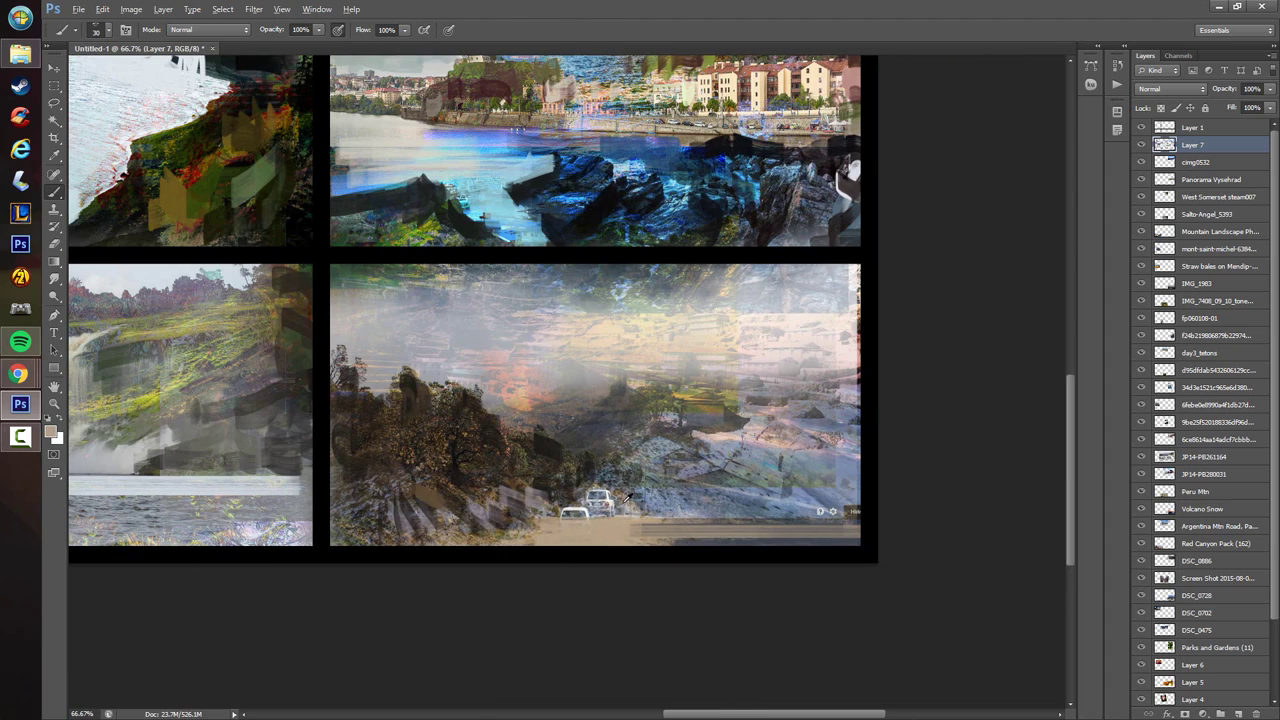
pyautogui.keyDown('alt'); pyautogui.click(626, 499); pyautogui.keyUp('alt')
pyautogui.moveTo(614, 503)
pyautogui.mouseDown()
pyautogui.moveTo(591, 504)
pyautogui.moveTo(612, 492)
pyautogui.moveTo(569, 516)
pyautogui.moveTo(598, 498)
pyautogui.moveTo(624, 510)
pyautogui.moveTo(495, 488)
pyautogui.moveTo(543, 487)
pyautogui.mouseUp()
pyautogui.keyDown('alt'); pyautogui.click(605, 526); pyautogui.keyUp('alt')
pyautogui.keyDown('alt'); pyautogui.click(568, 498); pyautogui.keyUp('alt')
pyautogui.keyDown('alt'); pyautogui.click(515, 489); pyautogui.keyUp('alt')
# - Unify the hillside around and below the castle-like outcrop with sampled olive, pink and grey-blue strokes
pyautogui.scroll(1, 542, 445)
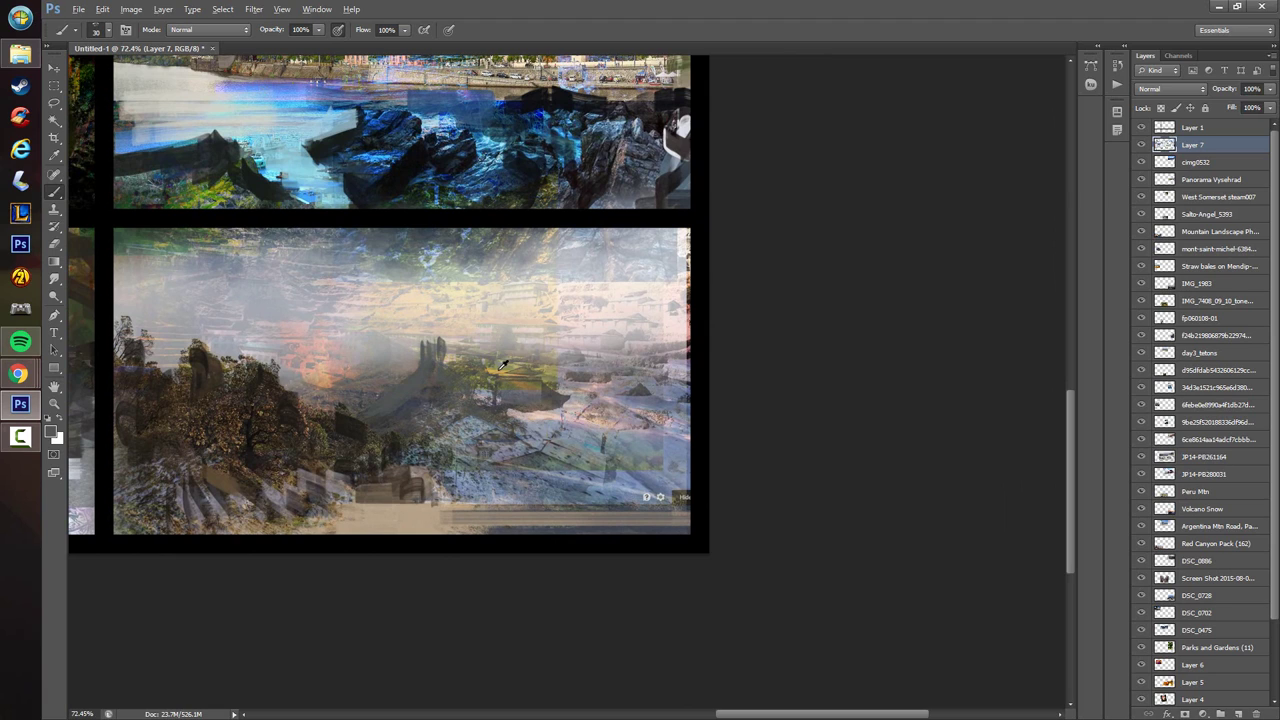
pyautogui.keyDown('alt'); pyautogui.click(455, 392); pyautogui.keyUp('alt')
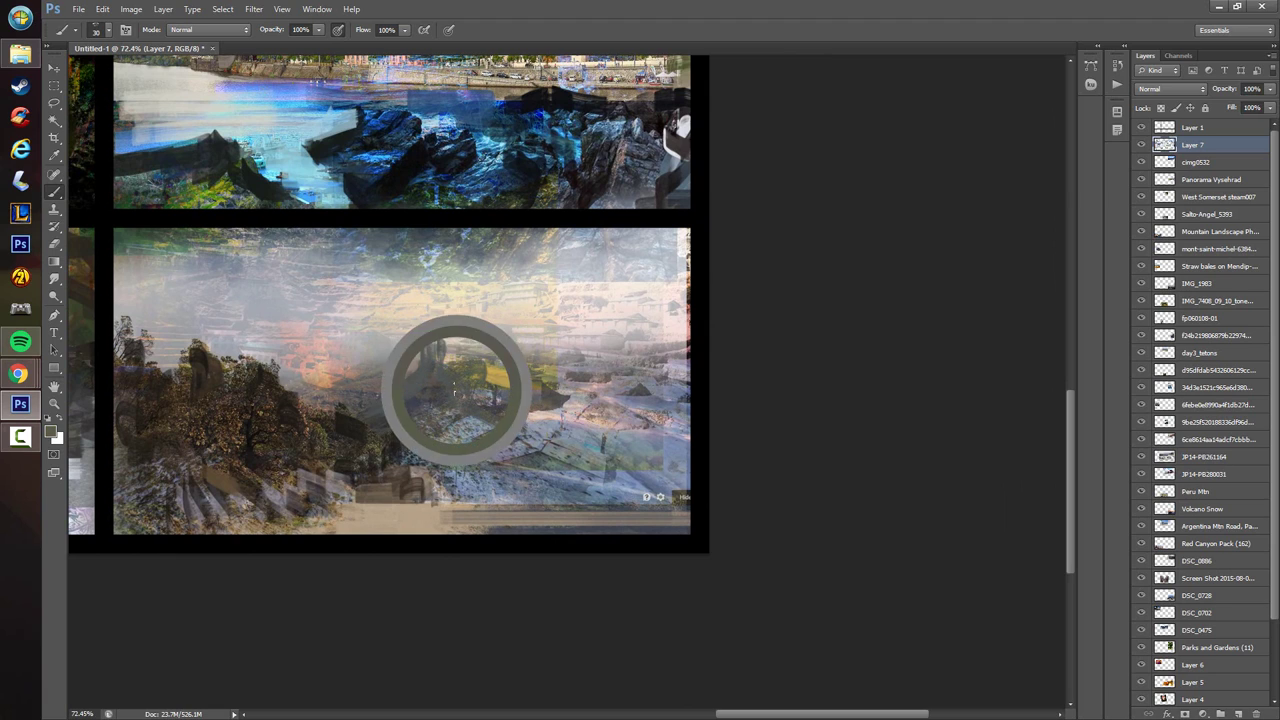
pyautogui.keyDown('alt'); pyautogui.click(577, 422); pyautogui.keyUp('alt')
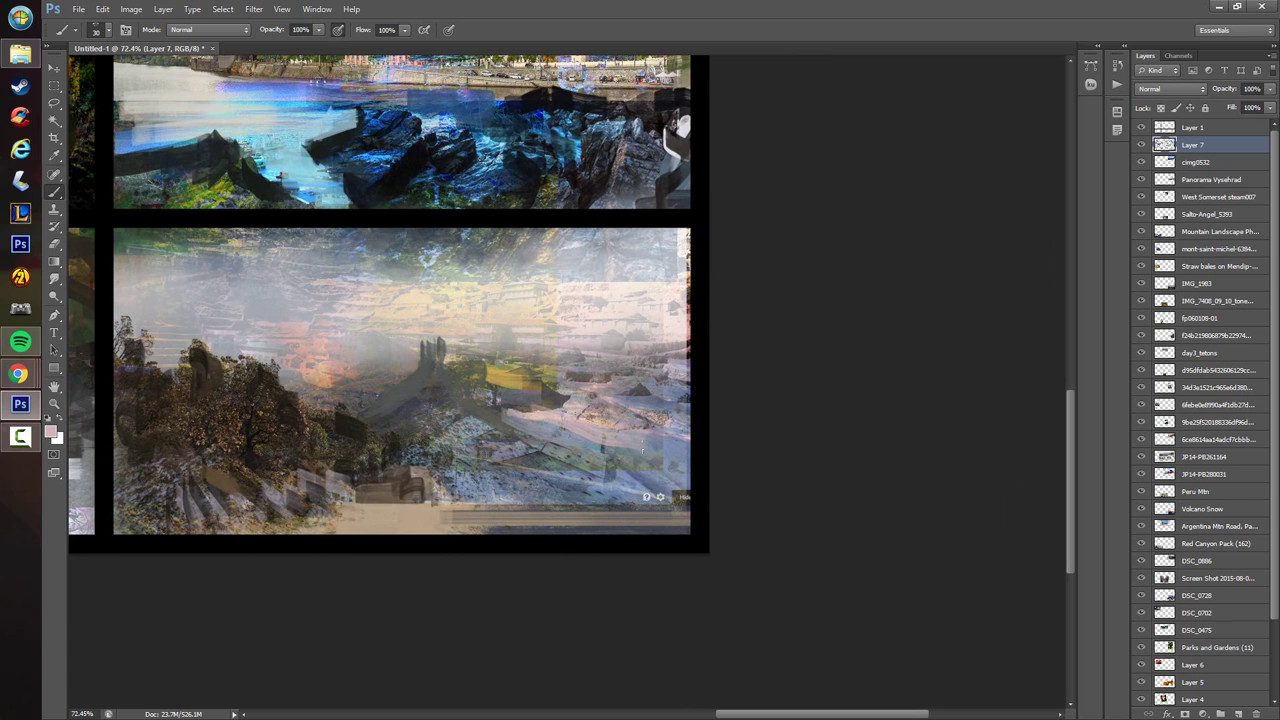
pyautogui.moveTo(642, 449)
pyautogui.mouseDown()
pyautogui.moveTo(580, 430)
pyautogui.moveTo(636, 424)
pyautogui.mouseUp()
pyautogui.keyDown('alt'); pyautogui.click(473, 411); pyautogui.keyUp('alt')
pyautogui.moveTo(450, 411)
pyautogui.mouseDown()
pyautogui.moveTo(469, 430)
pyautogui.moveTo(449, 431)
pyautogui.moveTo(444, 449)
pyautogui.moveTo(437, 427)
pyautogui.moveTo(442, 443)
pyautogui.moveTo(469, 470)
pyautogui.moveTo(524, 456)
pyautogui.mouseUp()
pyautogui.keyDown('alt'); pyautogui.click(467, 435); pyautogui.keyUp('alt')
pyautogui.keyDown('alt'); pyautogui.click(419, 415); pyautogui.keyUp('alt')
pyautogui.keyDown('alt'); pyautogui.click(475, 444); pyautogui.keyUp('alt')
pyautogui.keyDown('alt'); pyautogui.click(534, 471); pyautogui.keyUp('alt')
pyautogui.moveTo(435, 386); pyautogui.dragTo(528, 407)
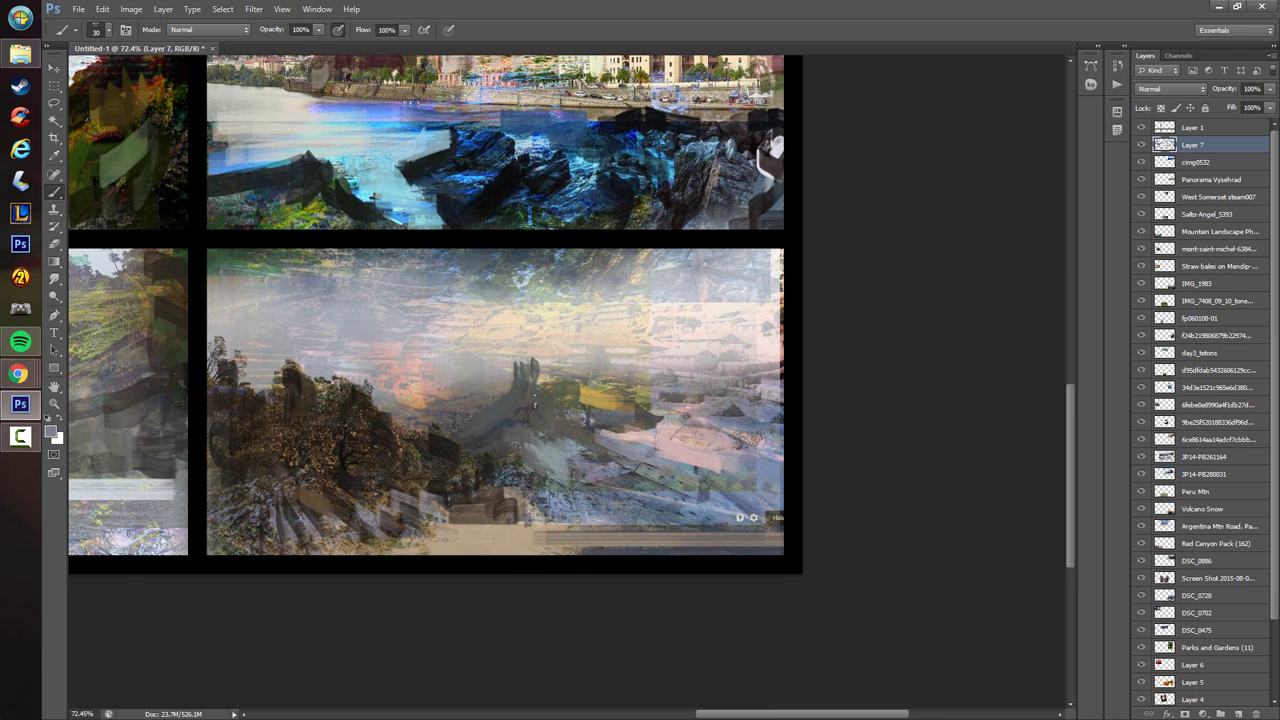
# - Paint a grey distant mountain behind the trees with sampled haze tones, undoing unwanted strokes
pyautogui.keyDown('alt'); pyautogui.click(413, 402); pyautogui.keyUp('alt')
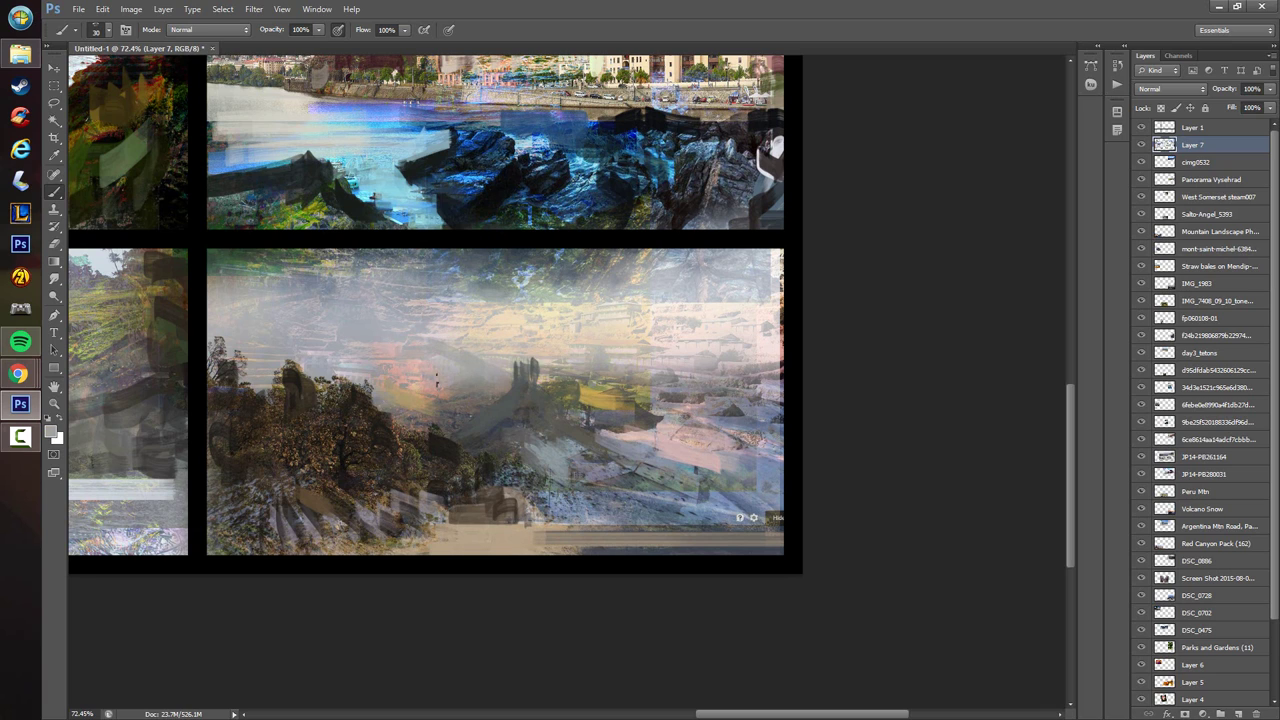
pyautogui.keyDown('alt'); pyautogui.click(464, 416); pyautogui.keyUp('alt')
pyautogui.moveTo(449, 358)
pyautogui.mouseDown()
pyautogui.moveTo(484, 372)
pyautogui.moveTo(415, 365)
pyautogui.moveTo(480, 371)
pyautogui.moveTo(493, 388)
pyautogui.moveTo(449, 355)
pyautogui.moveTo(392, 358)
pyautogui.moveTo(456, 340)
pyautogui.mouseUp()
pyautogui.hotkey('ctrl', 'z')
pyautogui.hotkey('ctrl', 'alt', 'z')
pyautogui.hotkey('ctrl', 'alt', 'z')
pyautogui.keyDown('alt'); pyautogui.click(485, 368); pyautogui.keyUp('alt')
pyautogui.keyDown('alt'); pyautogui.click(442, 357); pyautogui.keyUp('alt')
pyautogui.keyDown('alt'); pyautogui.click(488, 385); pyautogui.keyUp('alt')
pyautogui.keyDown('alt'); pyautogui.click(460, 341); pyautogui.keyUp('alt')
pyautogui.moveTo(372, 346); pyautogui.dragTo(359, 347)
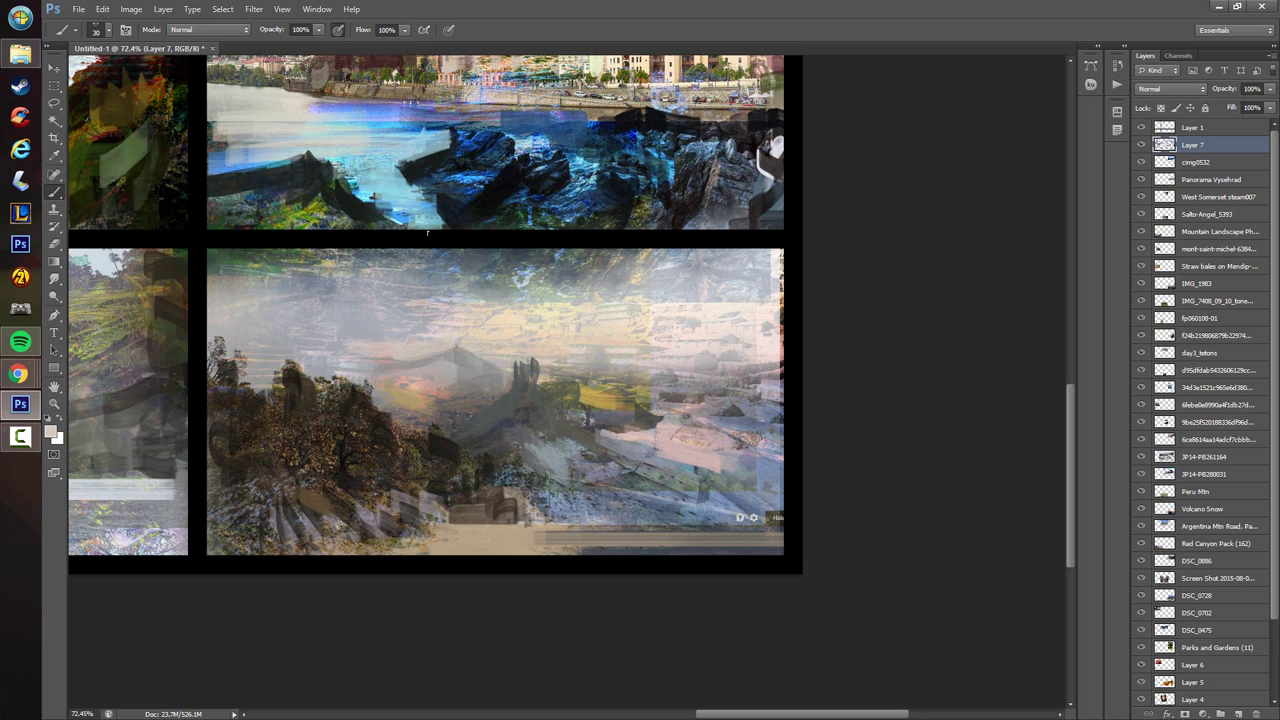
# - Refine the distant mountain's outline with sampled pale sky strokes and soften its left slope
pyautogui.keyDown('alt'); pyautogui.click(464, 355); pyautogui.keyUp('alt')
pyautogui.keyDown('alt'); pyautogui.click(462, 363); pyautogui.keyUp('alt')
pyautogui.moveTo(395, 335); pyautogui.dragTo(314, 343)
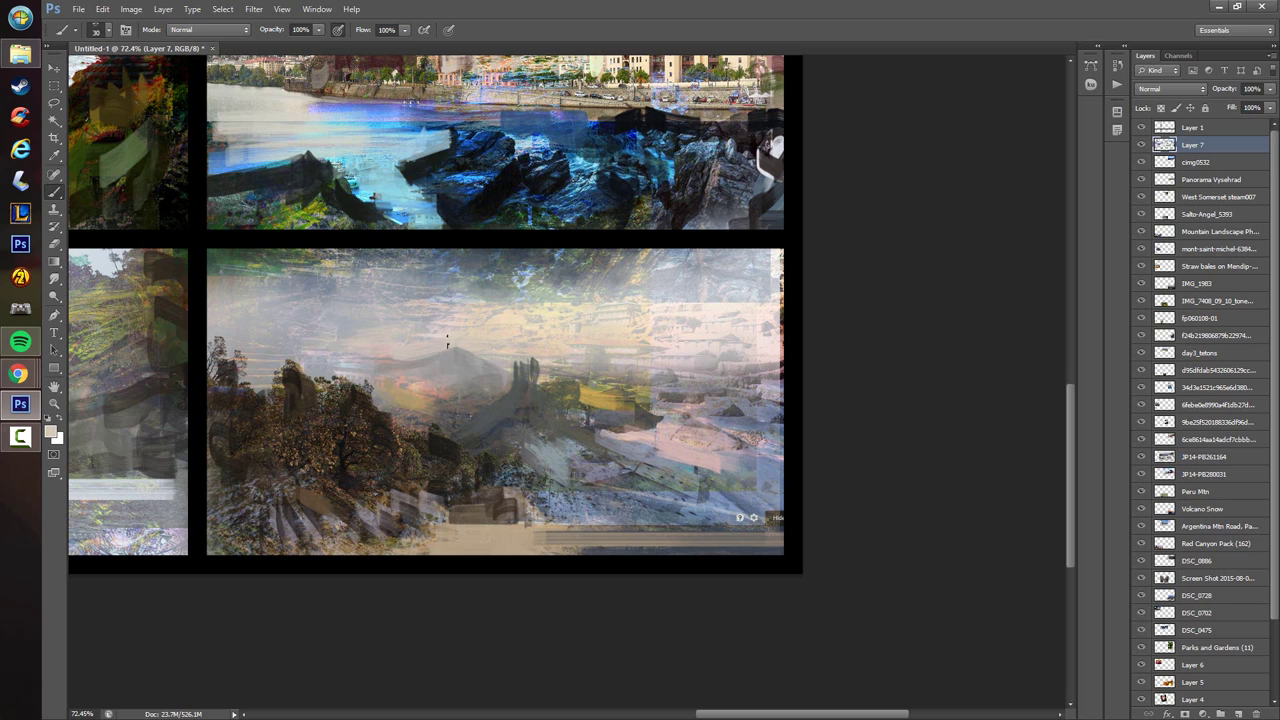
pyautogui.keyDown('alt'); pyautogui.click(416, 352); pyautogui.keyUp('alt')
pyautogui.moveTo(398, 361); pyautogui.dragTo(356, 366)
pyautogui.keyDown('alt'); pyautogui.click(404, 364); pyautogui.keyUp('alt')
# - Paint sampled blue-grey and pink tones over the snowy slope at the right, covering the leftover interface icons
pyautogui.keyDown('alt'); pyautogui.click(474, 414); pyautogui.keyUp('alt')
pyautogui.keyDown('alt'); pyautogui.click(511, 460); pyautogui.keyUp('alt')
pyautogui.keyDown('alt'); pyautogui.click(568, 517); pyautogui.keyUp('alt')
pyautogui.keyDown('alt'); pyautogui.click(741, 508); pyautogui.keyUp('alt')
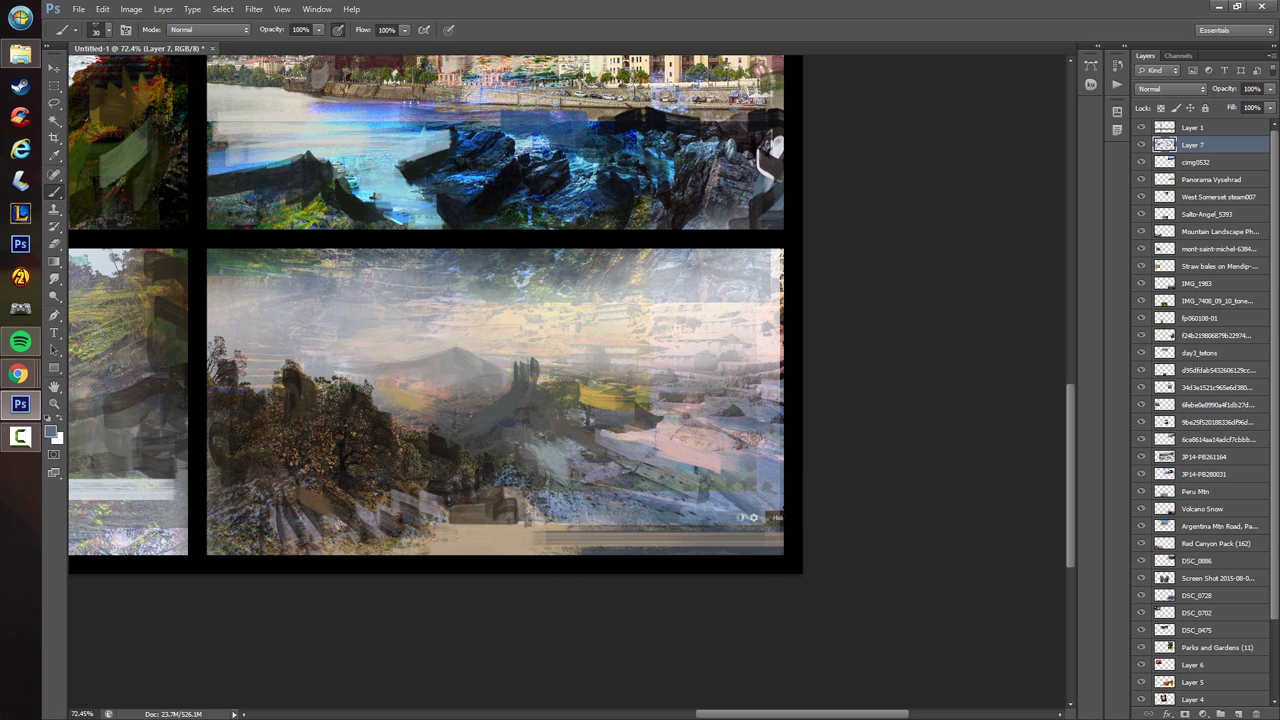
pyautogui.keyDown('alt'); pyautogui.click(700, 492); pyautogui.keyUp('alt')
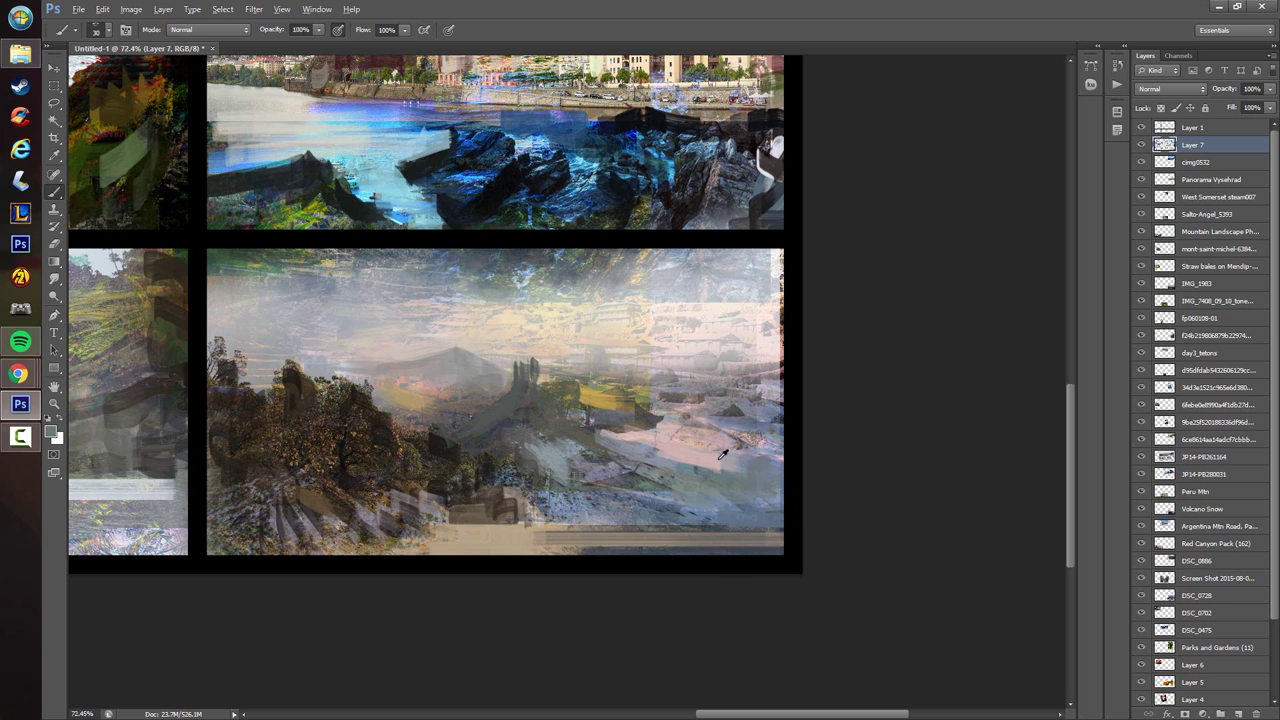
pyautogui.keyDown('alt'); pyautogui.click(719, 459); pyautogui.keyUp('alt')
pyautogui.moveTo(700, 468); pyautogui.dragTo(754, 474)
pyautogui.keyDown('alt'); pyautogui.click(758, 486); pyautogui.keyUp('alt')
pyautogui.keyDown('alt'); pyautogui.click(714, 462); pyautogui.keyUp('alt')
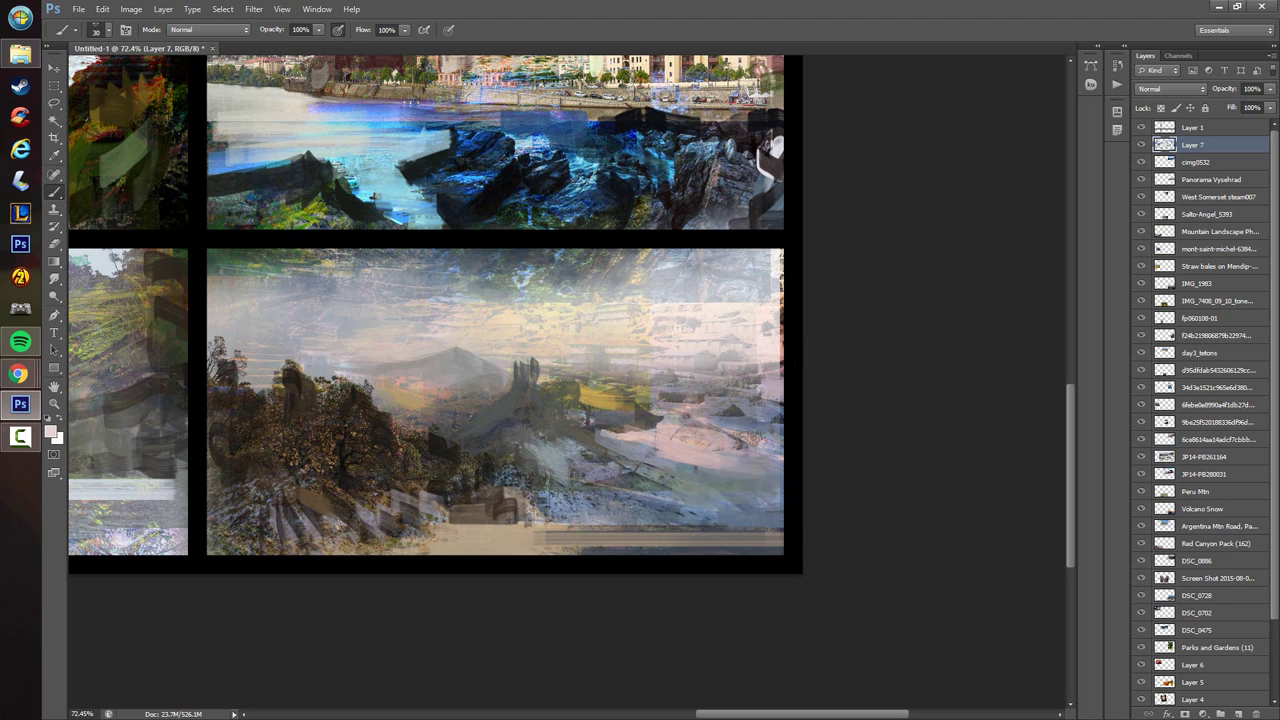
# - Cover the sky's dark right edge with a sampled pale tone and paint a grey cloud band across the sky
pyautogui.keyDown('alt'); pyautogui.click(764, 352); pyautogui.keyUp('alt')
pyautogui.moveTo(773, 330); pyautogui.dragTo(776, 255)
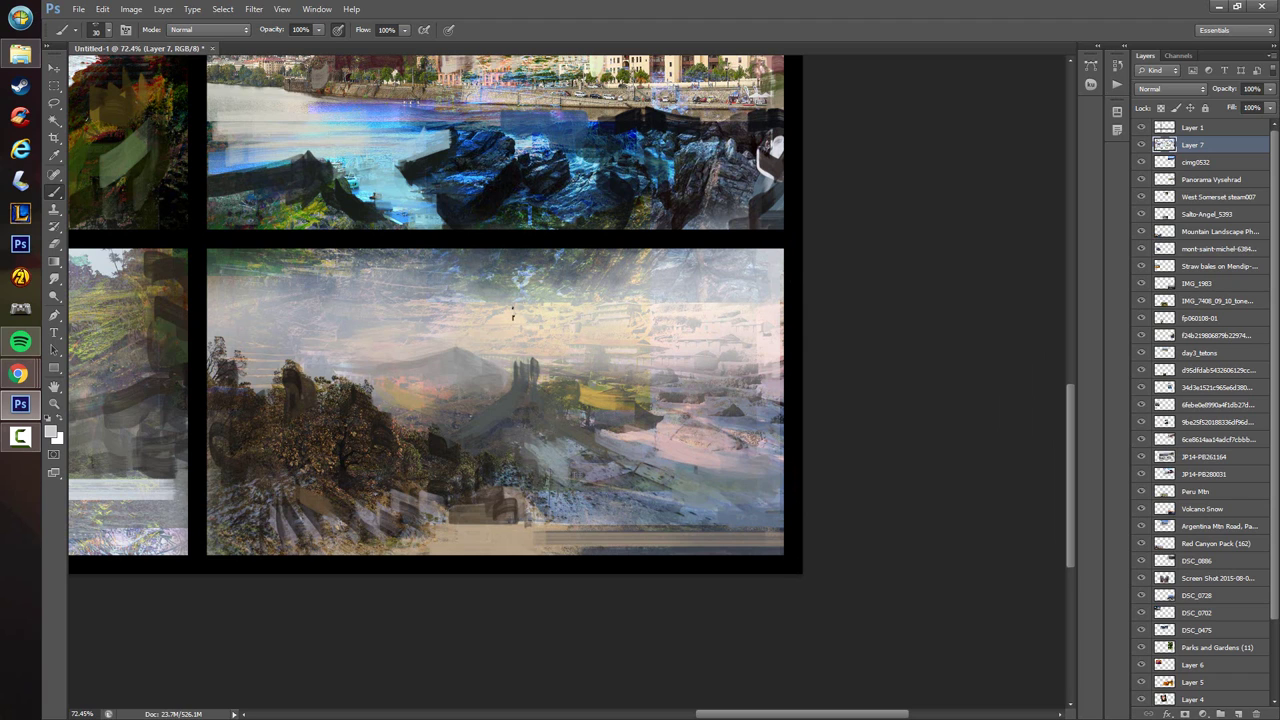
pyautogui.moveTo(583, 349); pyautogui.dragTo(575, 341)
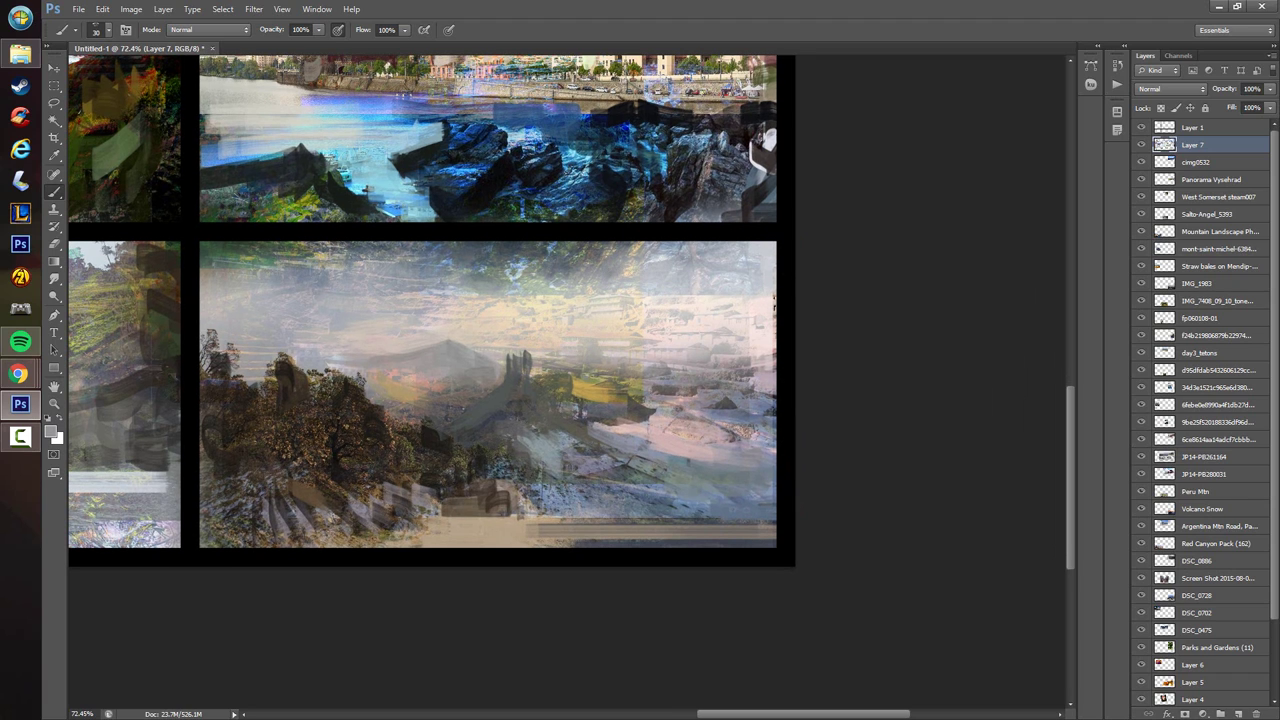
pyautogui.moveTo(776, 310)
pyautogui.mouseDown()
pyautogui.moveTo(592, 296)
pyautogui.moveTo(504, 305)
pyautogui.mouseUp()
pyautogui.moveTo(750, 329)
pyautogui.mouseDown()
pyautogui.moveTo(645, 335)
pyautogui.moveTo(722, 343)
pyautogui.mouseUp()
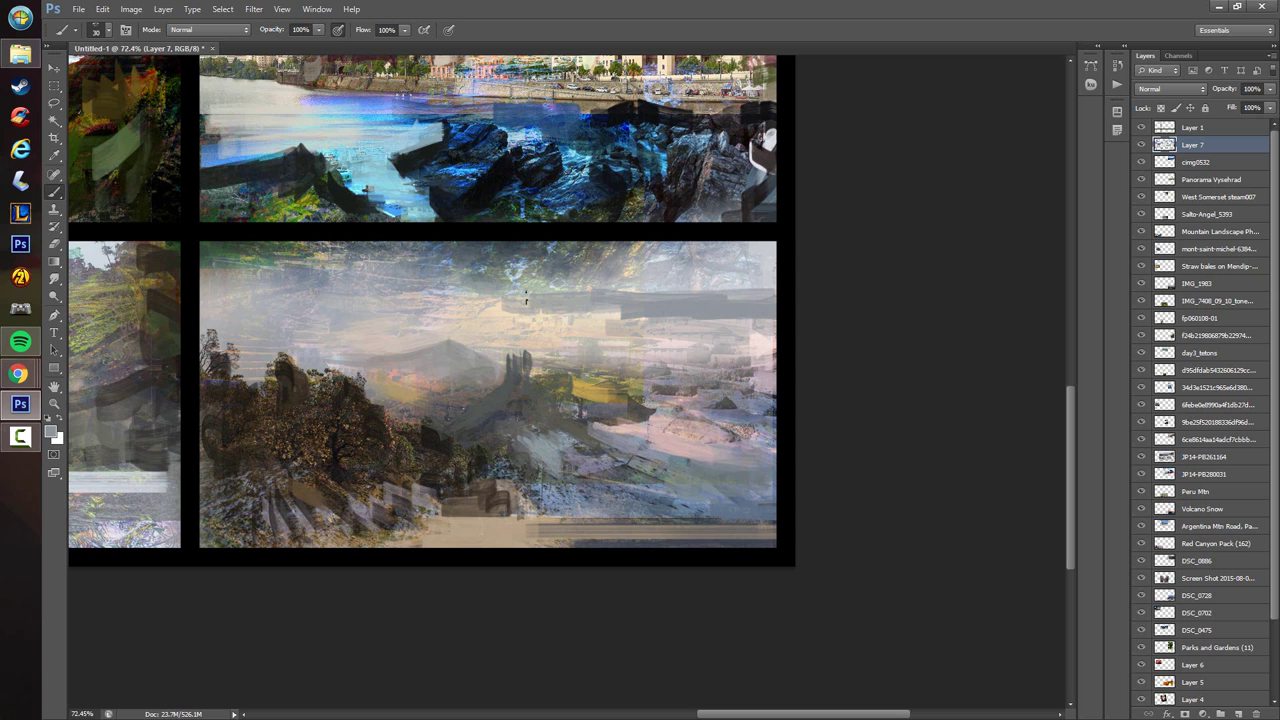
pyautogui.moveTo(526, 297)
pyautogui.mouseDown()
pyautogui.moveTo(236, 314)
pyautogui.moveTo(444, 303)
pyautogui.mouseUp()
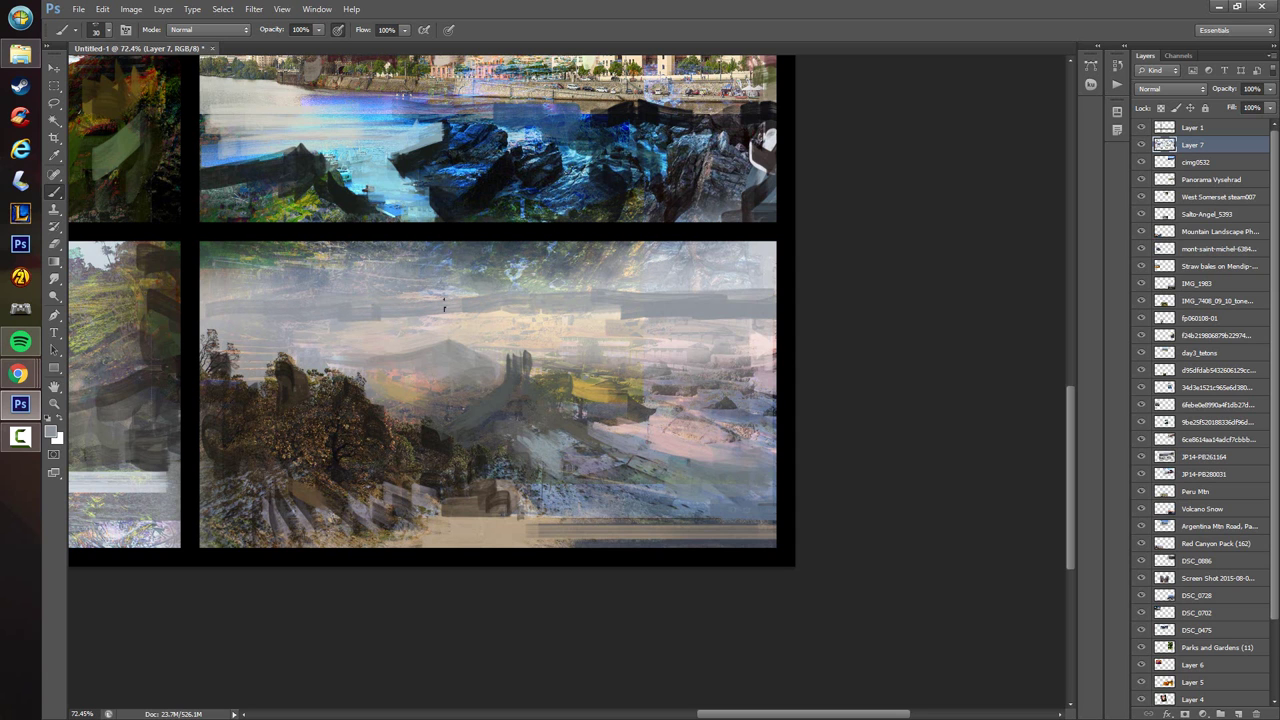
pyautogui.scroll(-5, 505, 351)
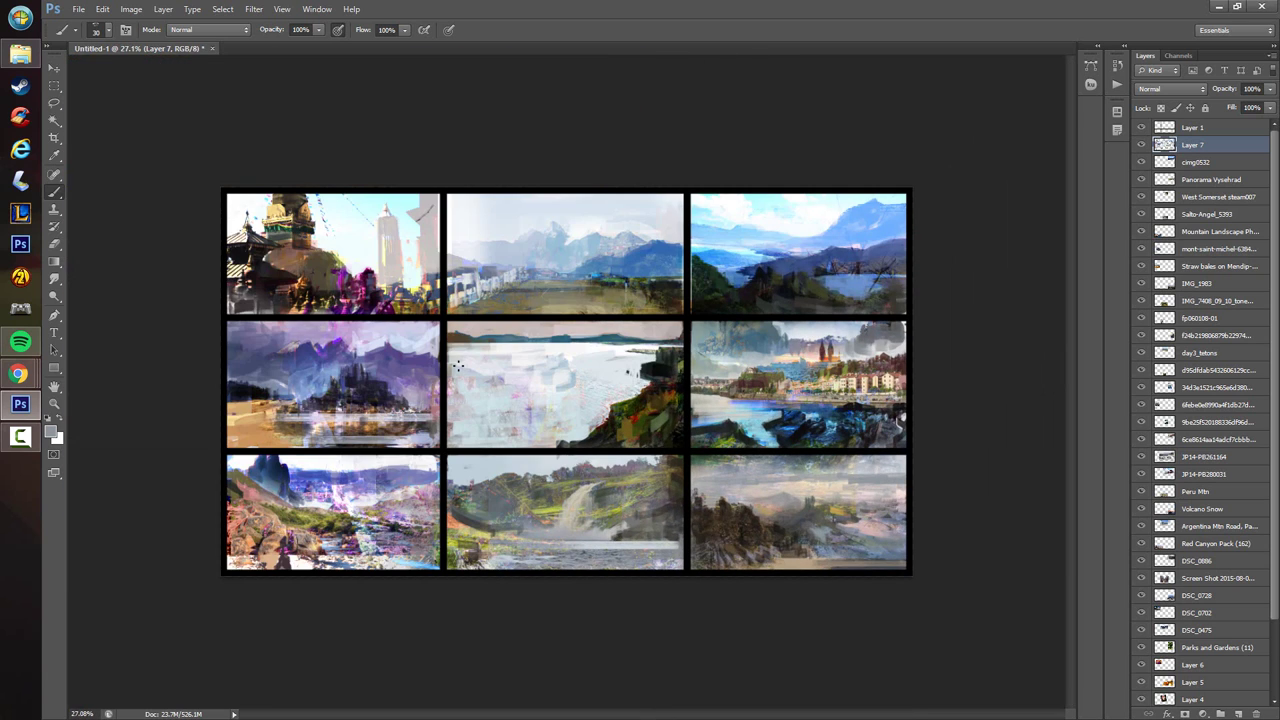
# - Paint a sampled purple distant mountain range with paler lilac haze below it across the bottom-left panel
pyautogui.scroll(2, 526, 514)
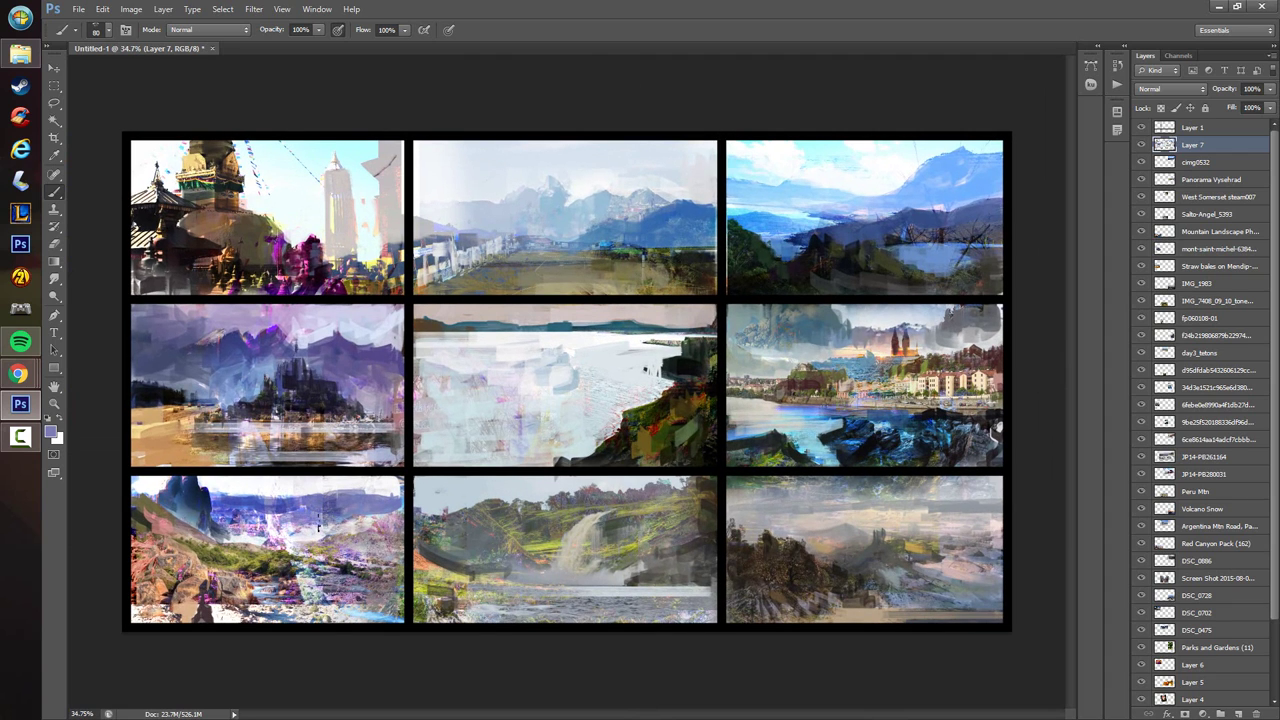
pyautogui.moveTo(319, 522)
pyautogui.mouseDown()
pyautogui.moveTo(256, 523)
pyautogui.moveTo(318, 528)
pyautogui.mouseUp()
pyautogui.moveTo(222, 506); pyautogui.dragTo(353, 499)
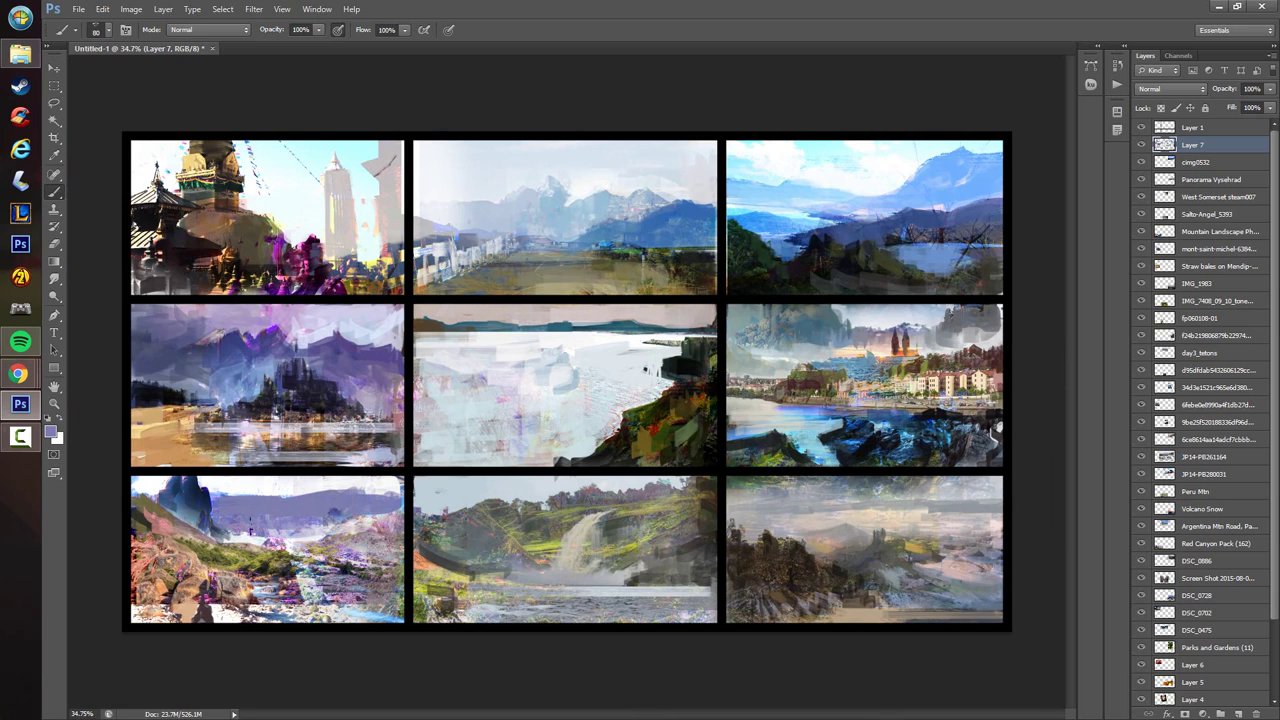
pyautogui.keyDown('alt'); pyautogui.click(258, 538); pyautogui.keyUp('alt')
pyautogui.moveTo(232, 538)
pyautogui.mouseDown()
pyautogui.moveTo(292, 533)
pyautogui.moveTo(222, 523)
pyautogui.moveTo(330, 523)
pyautogui.moveTo(316, 516)
pyautogui.moveTo(332, 498)
pyautogui.moveTo(284, 529)
pyautogui.moveTo(388, 512)
pyautogui.mouseUp()
pyautogui.keyDown('alt'); pyautogui.click(292, 524); pyautogui.keyUp('alt')
pyautogui.keyDown('alt'); pyautogui.click(320, 497); pyautogui.keyUp('alt')
# - Block in an olive-green hill with darker green at its base at the right of the bottom-left panel
pyautogui.keyDown('alt'); pyautogui.click(355, 560); pyautogui.keyUp('alt')
pyautogui.moveTo(325, 550); pyautogui.dragTo(400, 522)
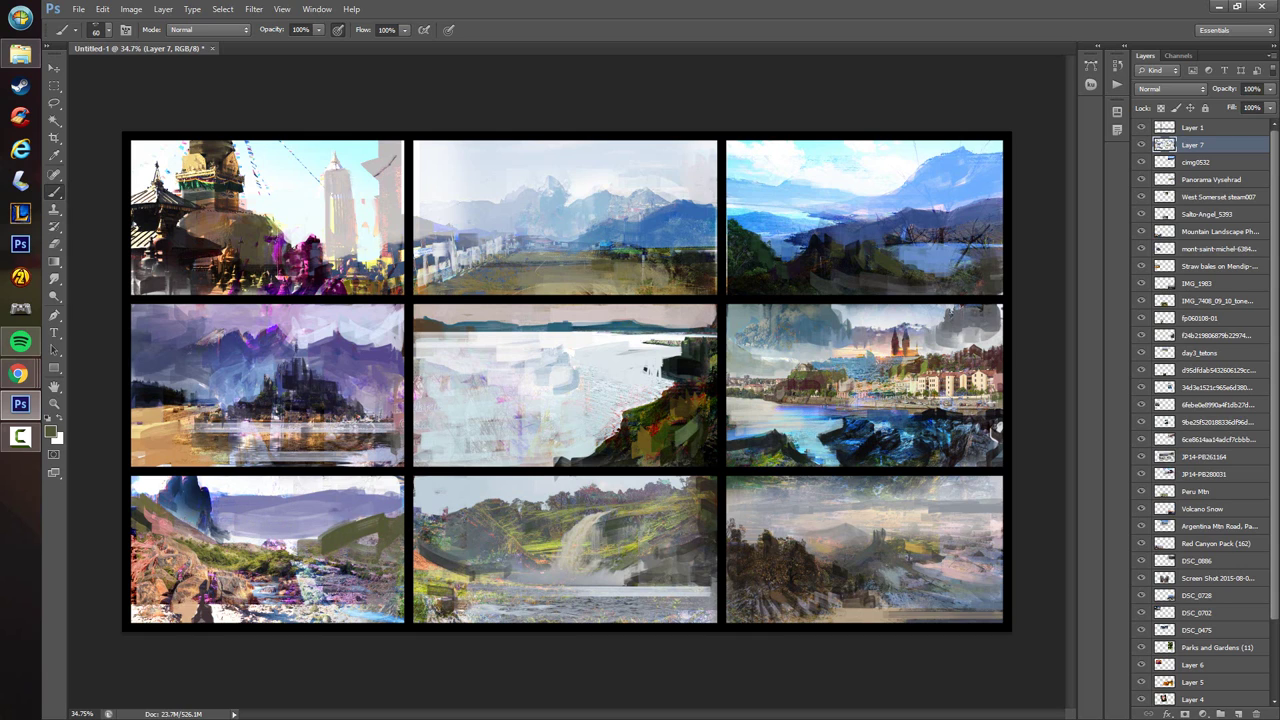
pyautogui.moveTo(359, 559)
pyautogui.mouseDown()
pyautogui.moveTo(328, 572)
pyautogui.moveTo(366, 578)
pyautogui.moveTo(212, 608)
pyautogui.mouseUp()
pyautogui.keyDown('alt'); pyautogui.click(288, 568); pyautogui.keyUp('alt')
pyautogui.press('[')
# - Paint a sampled blue water strip along the foot of the bottom-left panel and vary it with lighter blue
pyautogui.keyDown('alt'); pyautogui.click(354, 610); pyautogui.keyUp('alt')
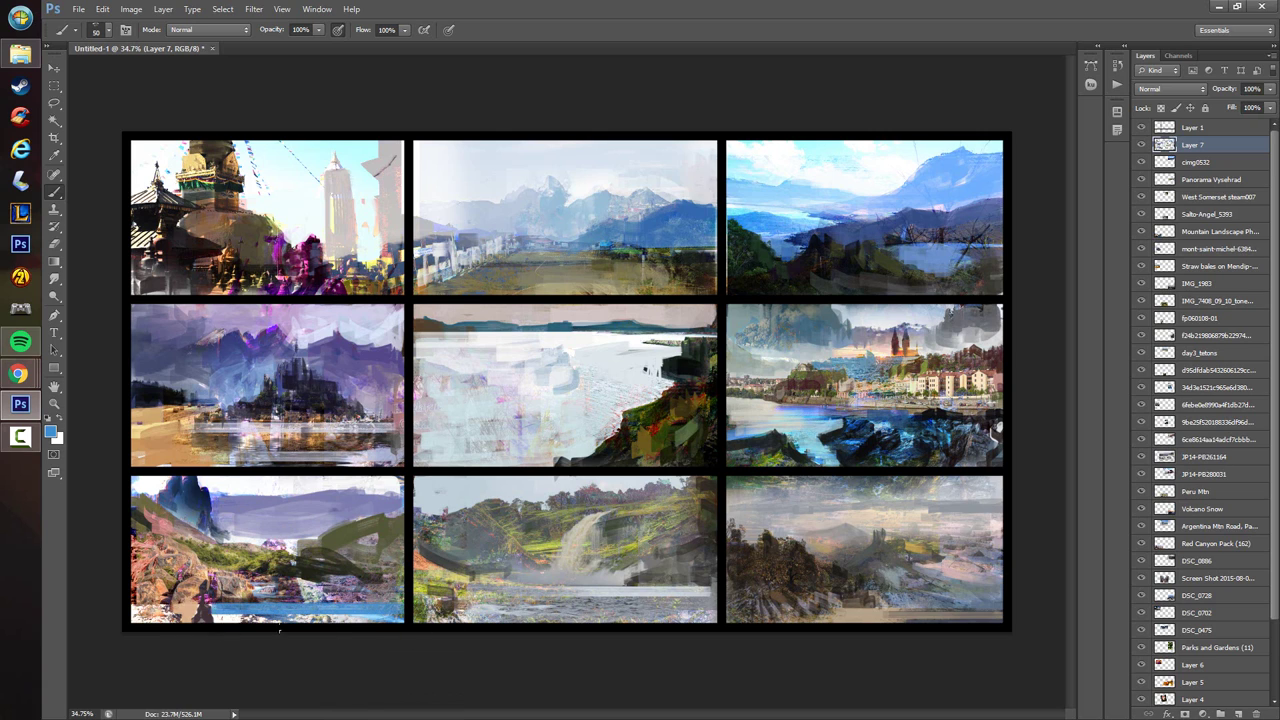
pyautogui.moveTo(350, 608)
pyautogui.mouseDown()
pyautogui.moveTo(134, 609)
pyautogui.moveTo(226, 613)
pyautogui.moveTo(164, 611)
pyautogui.mouseUp()
pyautogui.keyDown('alt'); pyautogui.click(226, 621); pyautogui.keyUp('alt')
pyautogui.keyDown('alt'); pyautogui.click(272, 610); pyautogui.keyUp('alt')
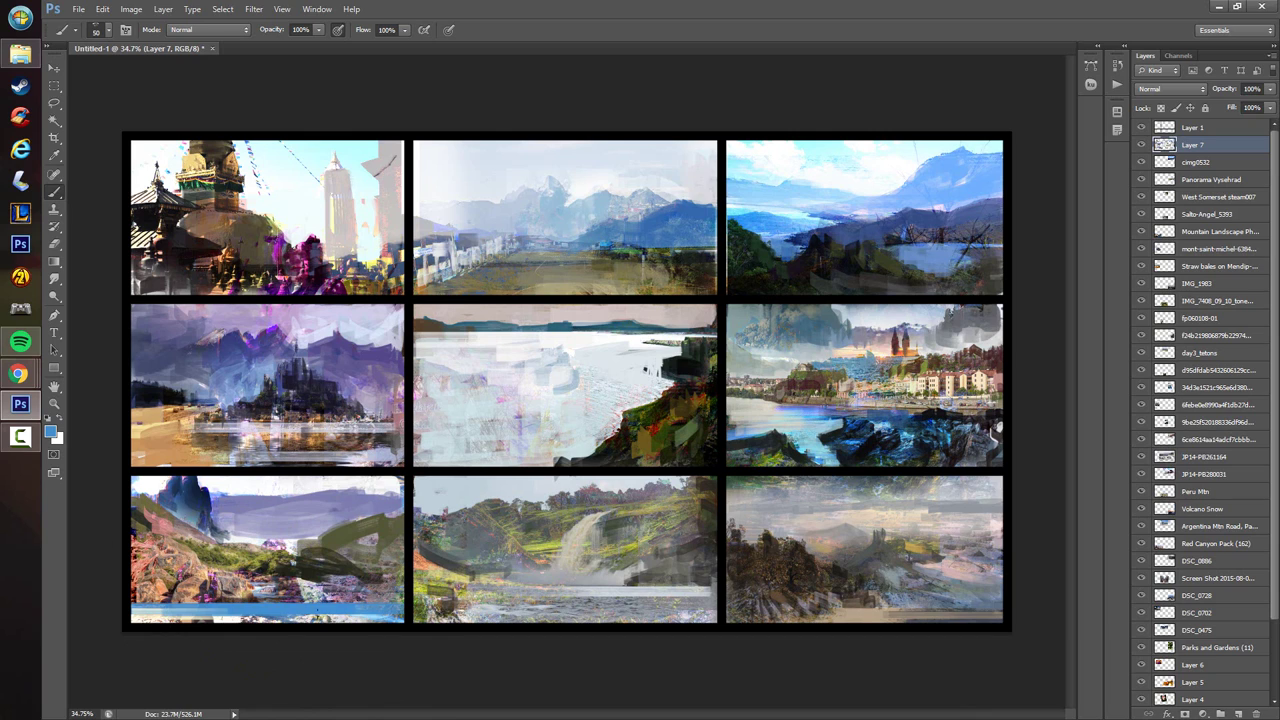
pyautogui.moveTo(316, 610); pyautogui.dragTo(361, 616)
# - Refine the castle island and its spires in the middle-left panel with sampled blue and grey-purple tones
pyautogui.keyDown('alt'); pyautogui.click(190, 496); pyautogui.keyUp('alt')
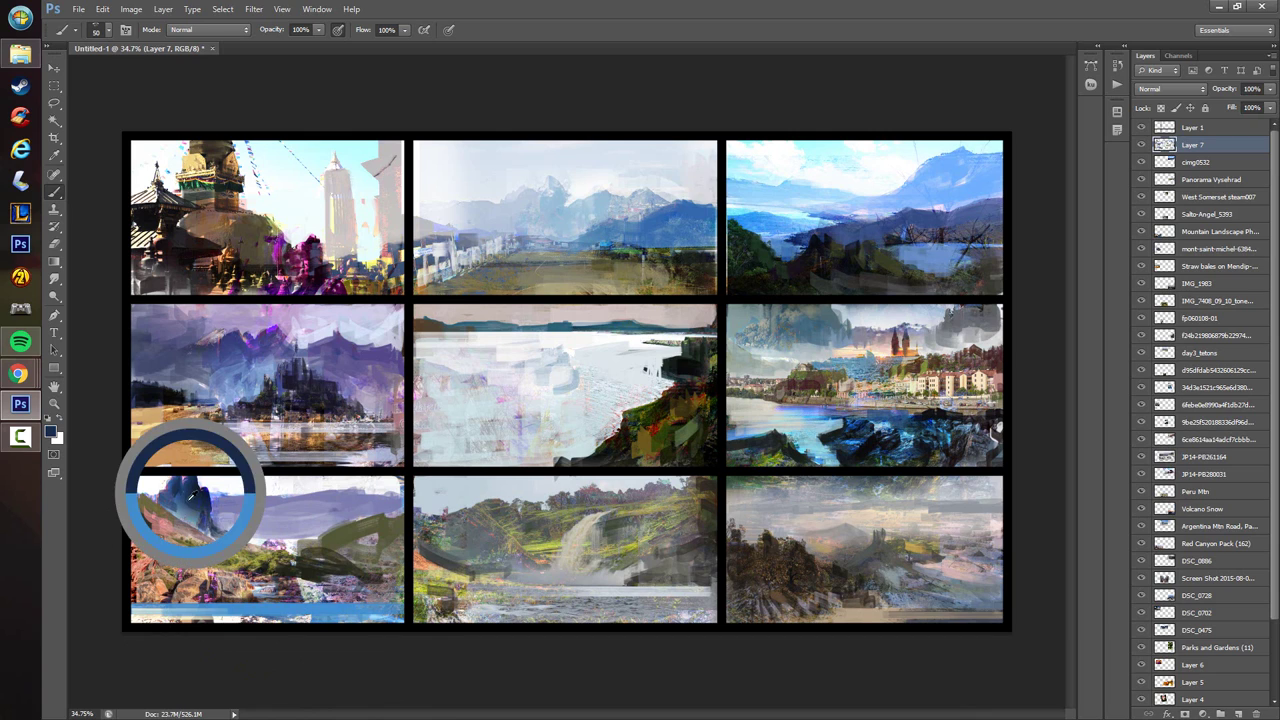
pyautogui.keyDown('alt'); pyautogui.click(252, 386); pyautogui.keyUp('alt')
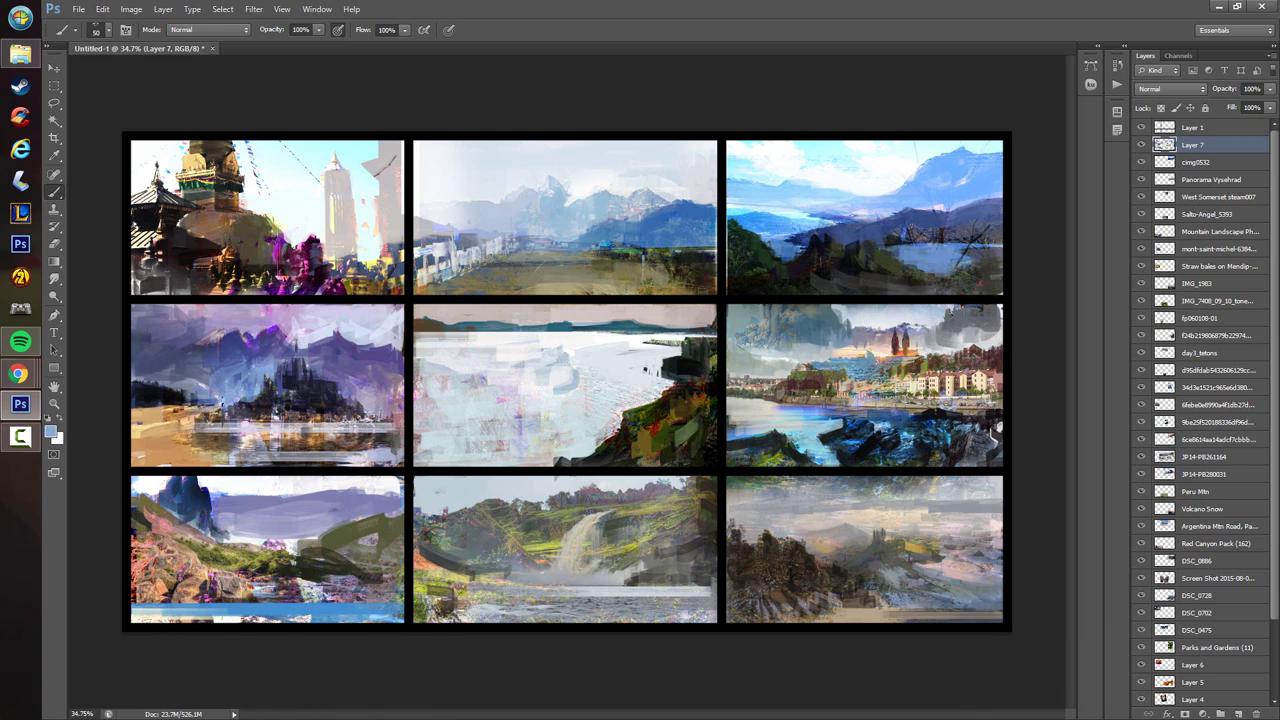
pyautogui.keyDown('alt'); pyautogui.click(223, 443); pyautogui.keyUp('alt')
pyautogui.moveTo(279, 414); pyautogui.dragTo(370, 416)
pyautogui.keyDown('alt'); pyautogui.click(370, 387); pyautogui.keyUp('alt')
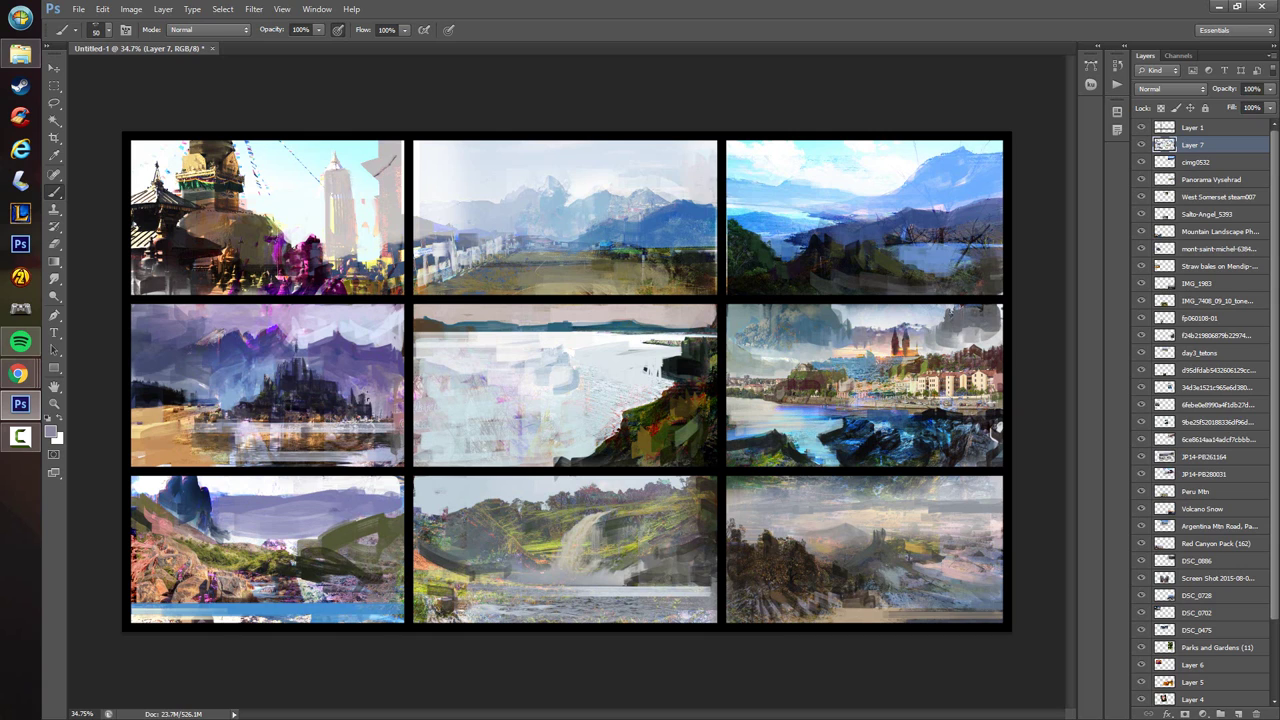
pyautogui.keyDown('alt'); pyautogui.click(356, 414); pyautogui.keyUp('alt')
pyautogui.keyDown('alt'); pyautogui.click(307, 385); pyautogui.keyUp('alt')
# - Try to repaint the pale tower in the top-left panel with vertical strokes of a sampled brown
pyautogui.keyDown('alt'); pyautogui.click(236, 187); pyautogui.keyUp('alt')
pyautogui.moveTo(335, 242)
pyautogui.mouseDown()
pyautogui.moveTo(332, 168)
pyautogui.moveTo(349, 195)
pyautogui.moveTo(349, 263)
pyautogui.mouseUp()
pyautogui.moveTo(345, 173); pyautogui.dragTo(349, 262)
pyautogui.moveTo(333, 174); pyautogui.dragTo(329, 262)
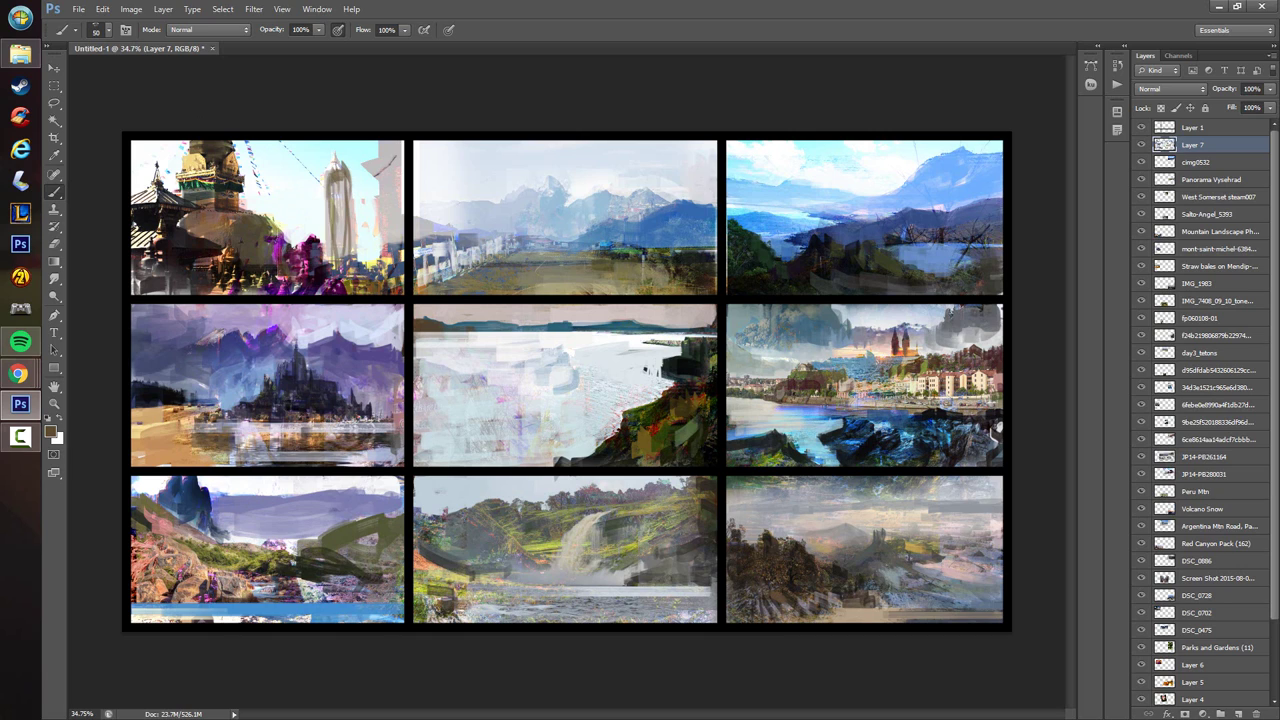
pyautogui.moveTo(331, 200)
pyautogui.mouseDown()
pyautogui.moveTo(329, 263)
pyautogui.moveTo(331, 172)
pyautogui.mouseUp()
pyautogui.moveTo(346, 172); pyautogui.dragTo(348, 266)
pyautogui.moveTo(340, 202); pyautogui.dragTo(340, 160)
pyautogui.moveTo(334, 166)
pyautogui.mouseDown()
pyautogui.moveTo(334, 270)
pyautogui.moveTo(349, 270)
pyautogui.mouseUp()
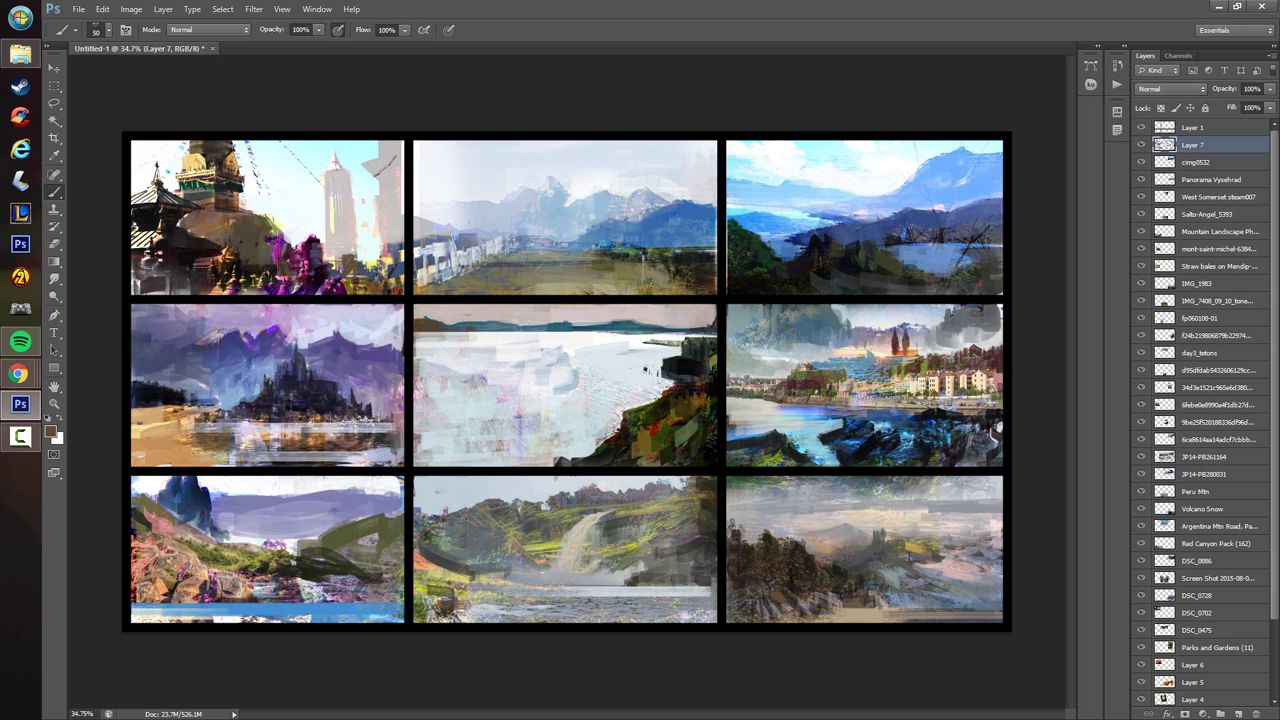
pyautogui.keyDown('alt'); pyautogui.click(333, 263); pyautogui.keyUp('alt')
# - Examine the whole collage and its individual panels, undoing the stray dark stroke across the middle row
pyautogui.scroll(-5, 448, 378)
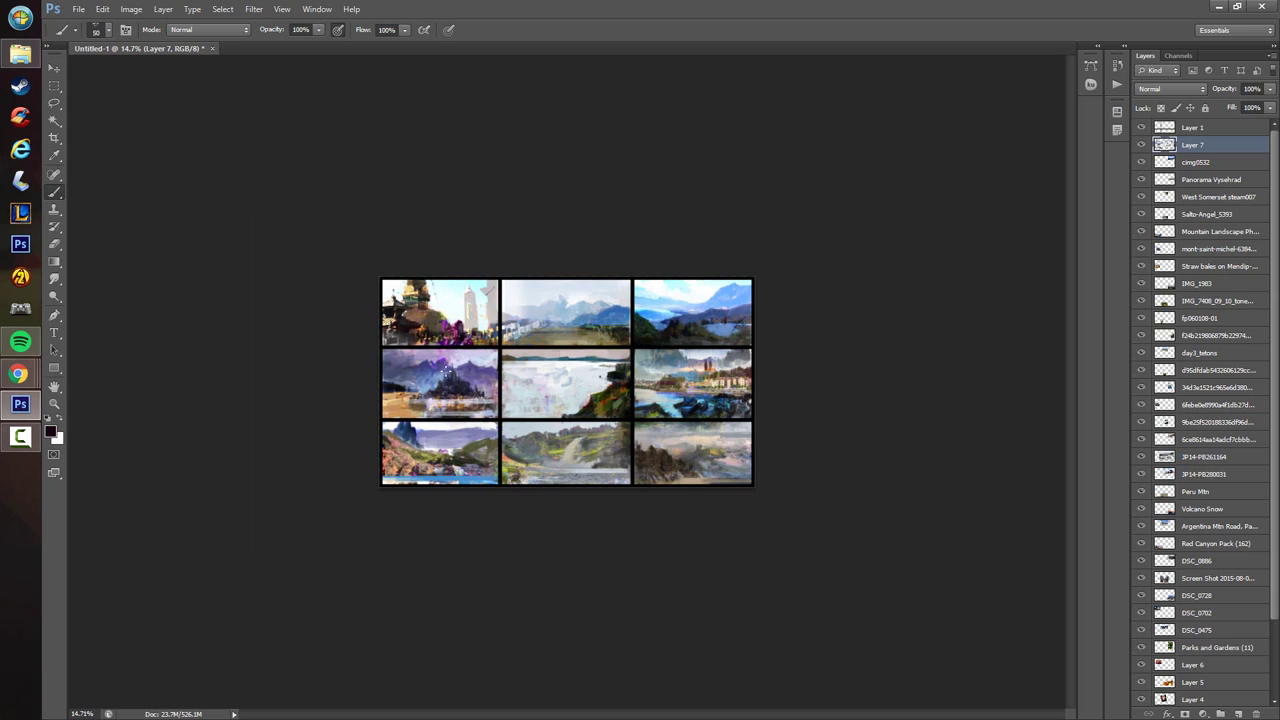
pyautogui.scroll(5, 560, 487)
pyautogui.scroll(-3, 562, 502)
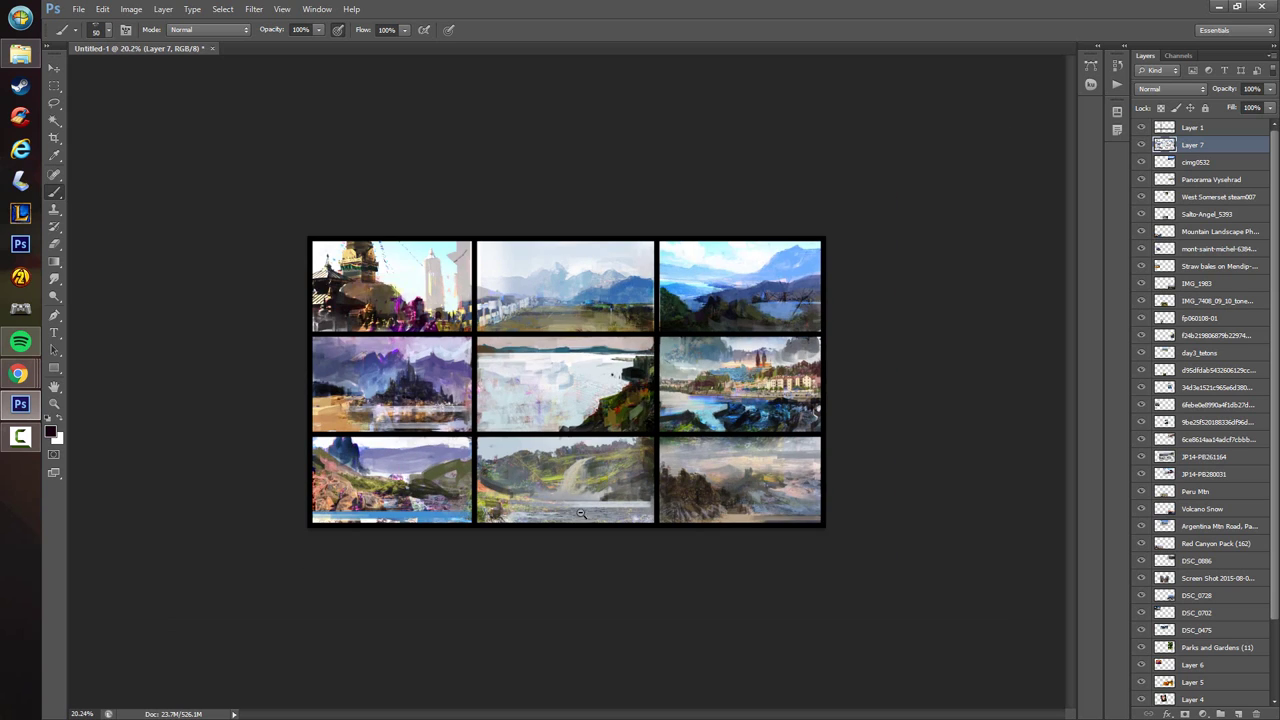
pyautogui.scroll(2, 578, 514)
pyautogui.moveTo(880, 358); pyautogui.dragTo(298, 401)
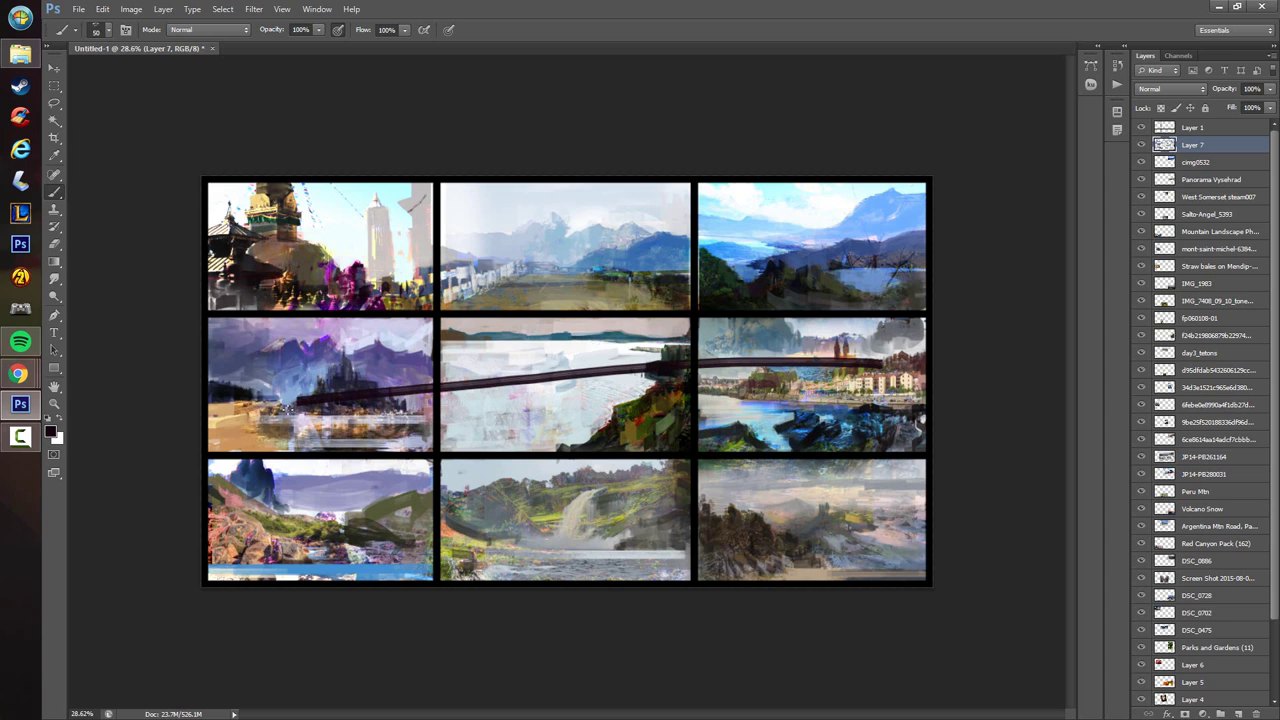
pyautogui.hotkey('ctrl', 'z')
pyautogui.scroll(-2, 606, 487)
pyautogui.scroll(1, 517, 511)
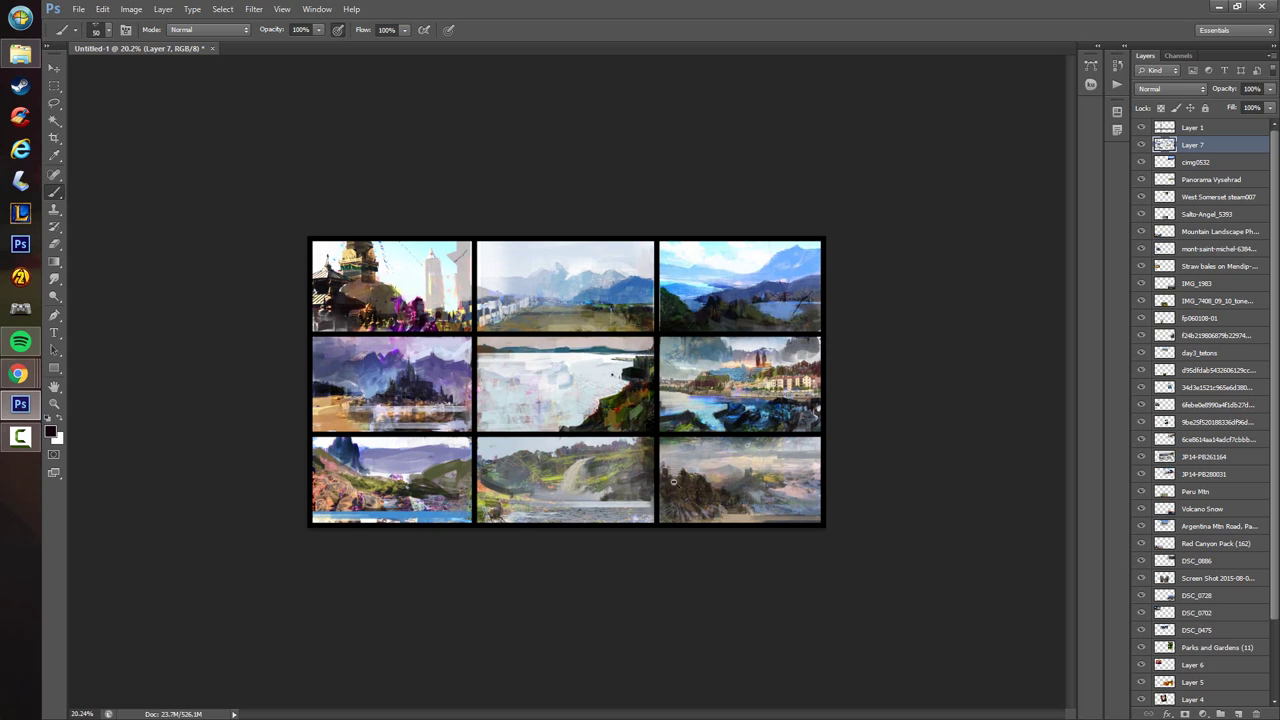
pyautogui.scroll(5, 767, 398)
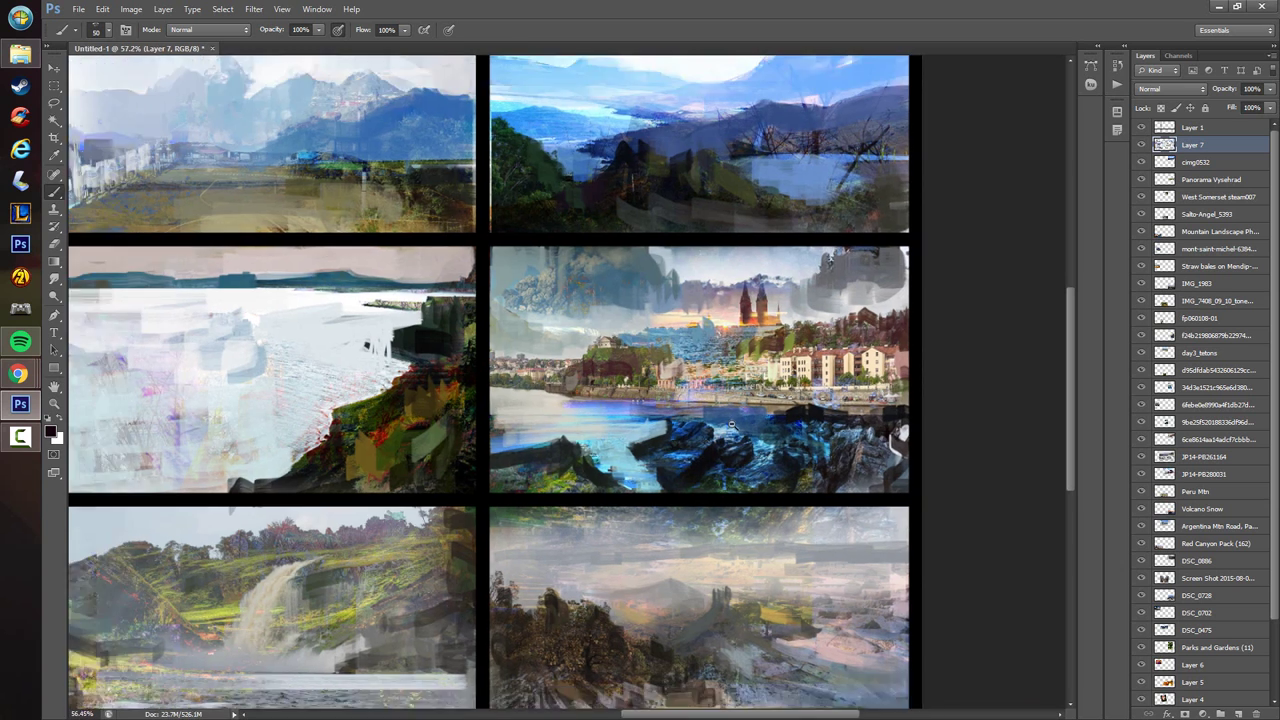
pyautogui.scroll(-4, 507, 488)
pyautogui.scroll(5, 507, 488)
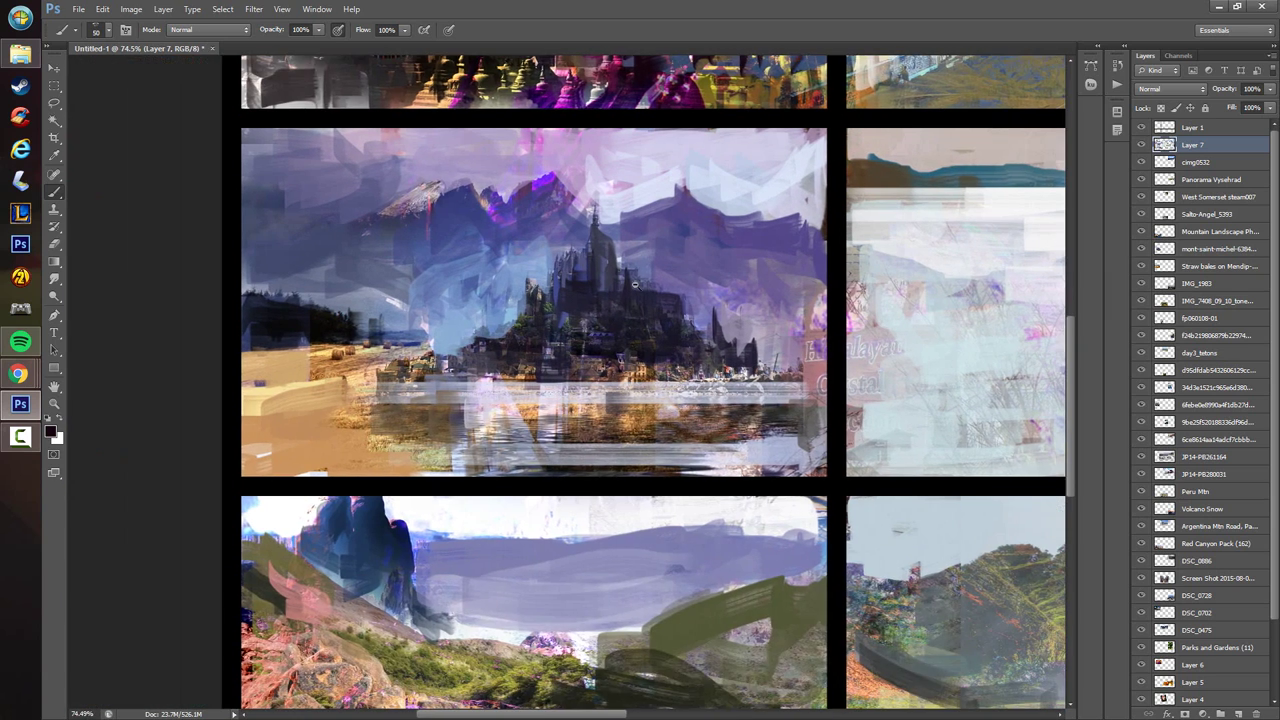
# - Paint sampled purple-grey tones over the snowy left slope of the mountains in the castle panel
pyautogui.moveTo(635, 285); pyautogui.dragTo(645, 287)
pyautogui.keyDown('alt'); pyautogui.click(374, 196); pyautogui.keyUp('alt')
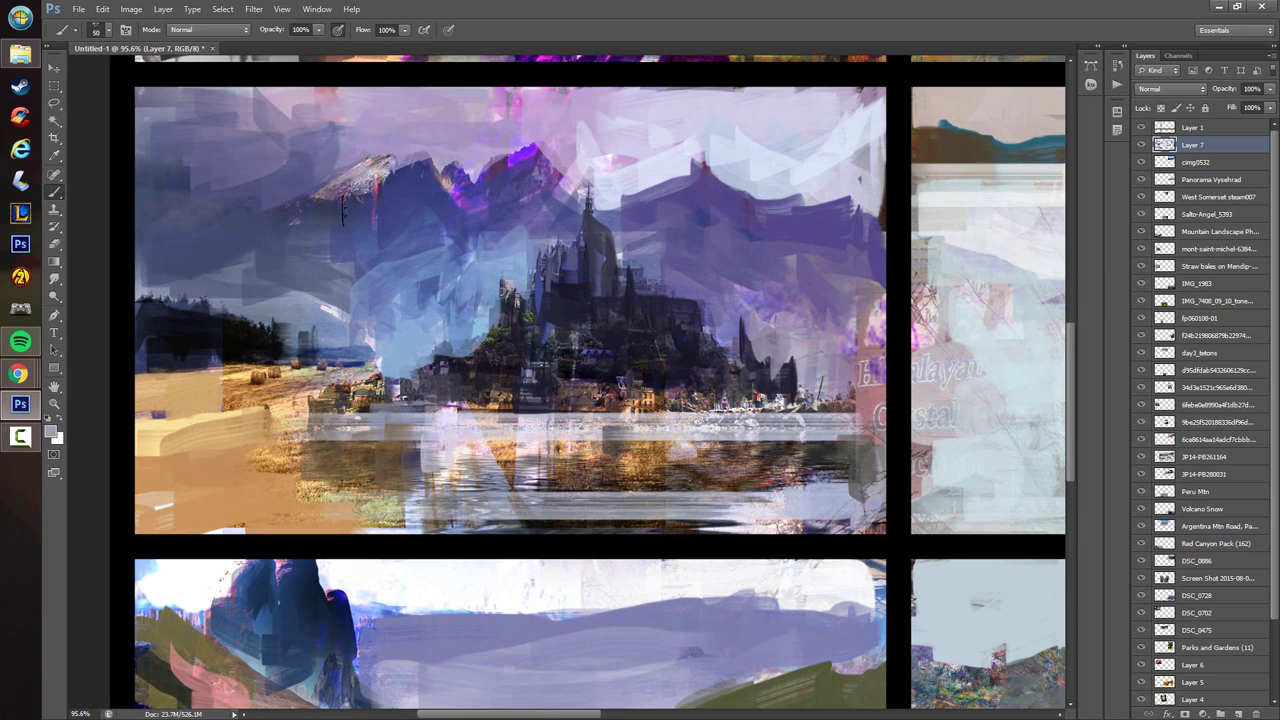
pyautogui.moveTo(269, 233)
pyautogui.mouseDown()
pyautogui.moveTo(362, 193)
pyautogui.moveTo(290, 260)
pyautogui.mouseUp()
pyautogui.keyDown('alt'); pyautogui.click(420, 205); pyautogui.keyUp('alt')
pyautogui.moveTo(390, 205); pyautogui.dragTo(245, 258)
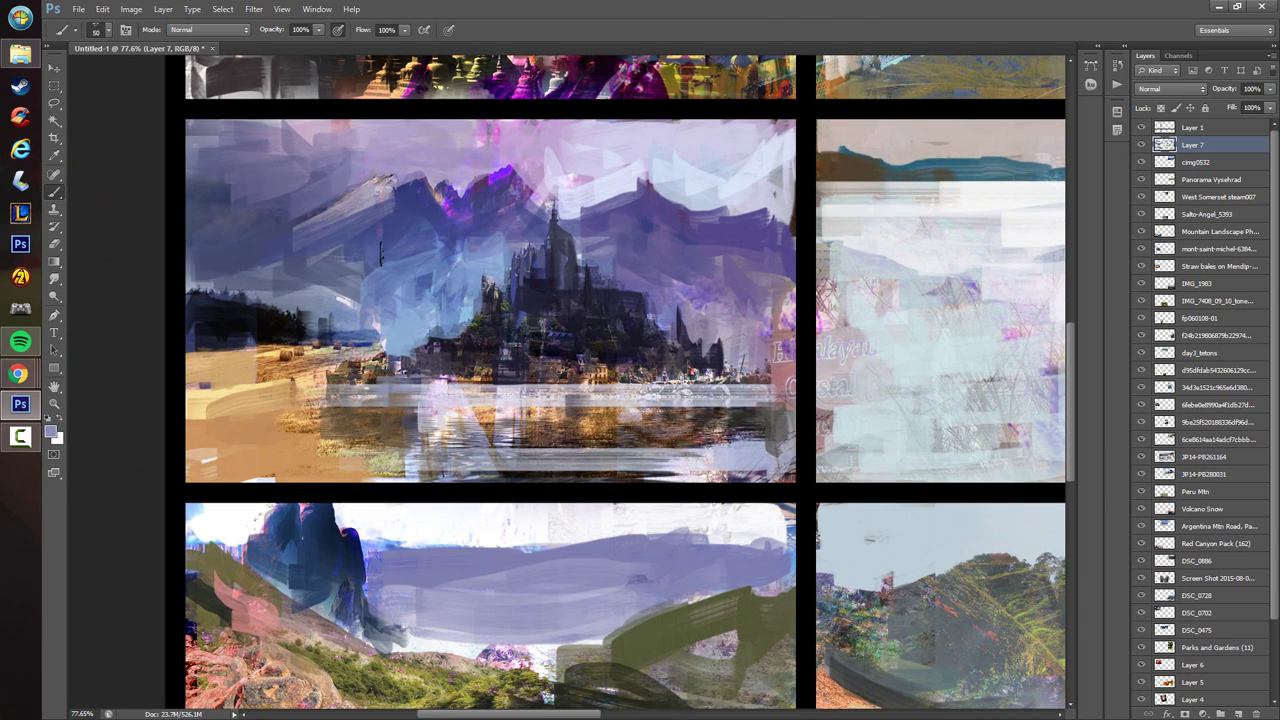
# - Cover the hay bales on the castle panel's beach with sampled sand tones and extend the dark treeline above
pyautogui.scroll(-1, 405, 262)
pyautogui.moveTo(476, 405)
pyautogui.mouseDown()
pyautogui.moveTo(474, 425)
pyautogui.moveTo(408, 457)
pyautogui.mouseUp()
pyautogui.keyDown('alt'); pyautogui.click(485, 441); pyautogui.keyUp('alt')
pyautogui.keyDown('alt'); pyautogui.click(511, 461); pyautogui.keyUp('alt')
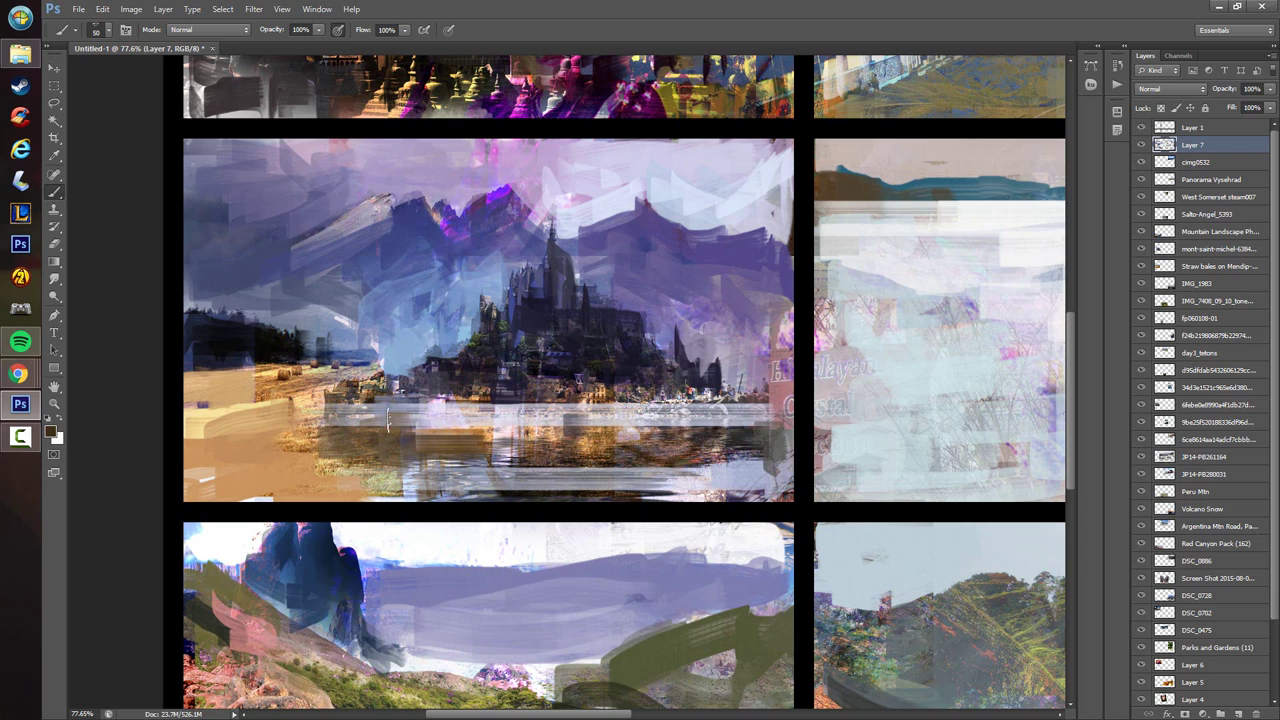
pyautogui.keyDown('alt'); pyautogui.moveTo(340, 432); pyautogui.dragTo(290, 370); pyautogui.keyUp('alt')
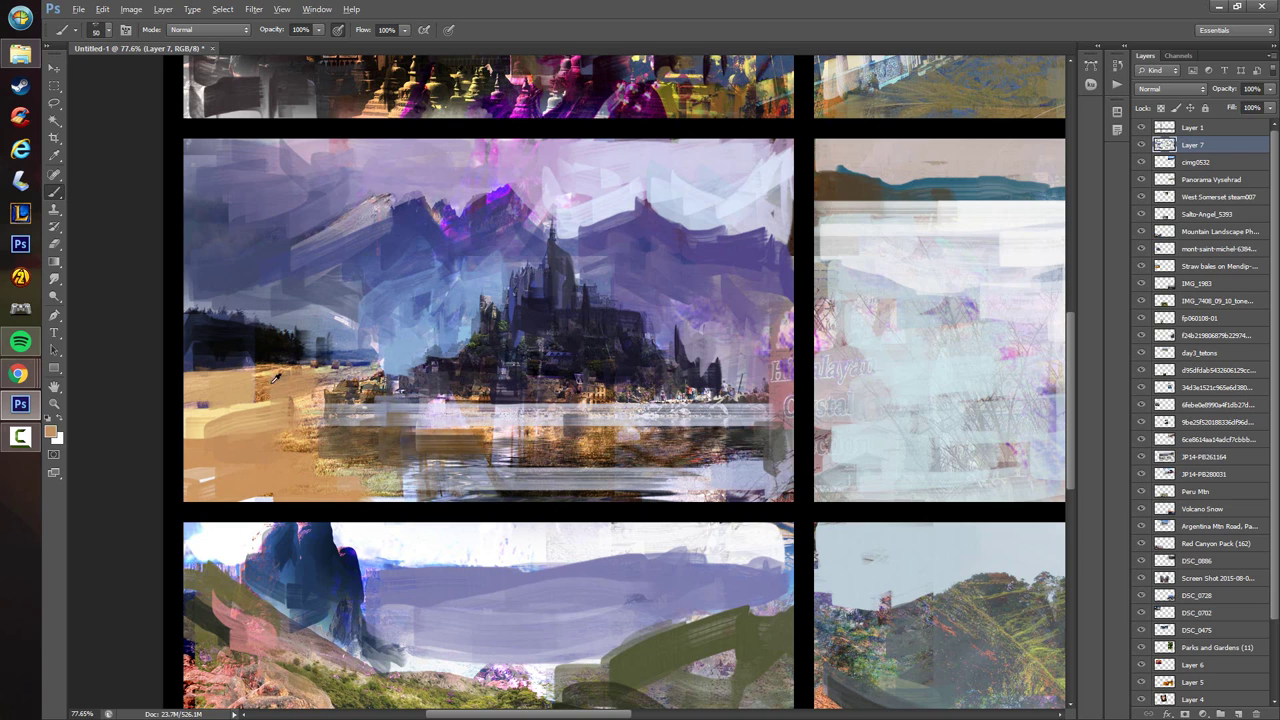
pyautogui.keyDown('alt'); pyautogui.click(265, 375); pyautogui.keyUp('alt')
pyautogui.moveTo(215, 395)
pyautogui.mouseDown()
pyautogui.moveTo(322, 378)
pyautogui.moveTo(300, 350)
pyautogui.mouseUp()
pyautogui.keyDown('alt'); pyautogui.click(289, 350); pyautogui.keyUp('alt')
pyautogui.keyDown('alt'); pyautogui.click(343, 338); pyautogui.keyUp('alt')
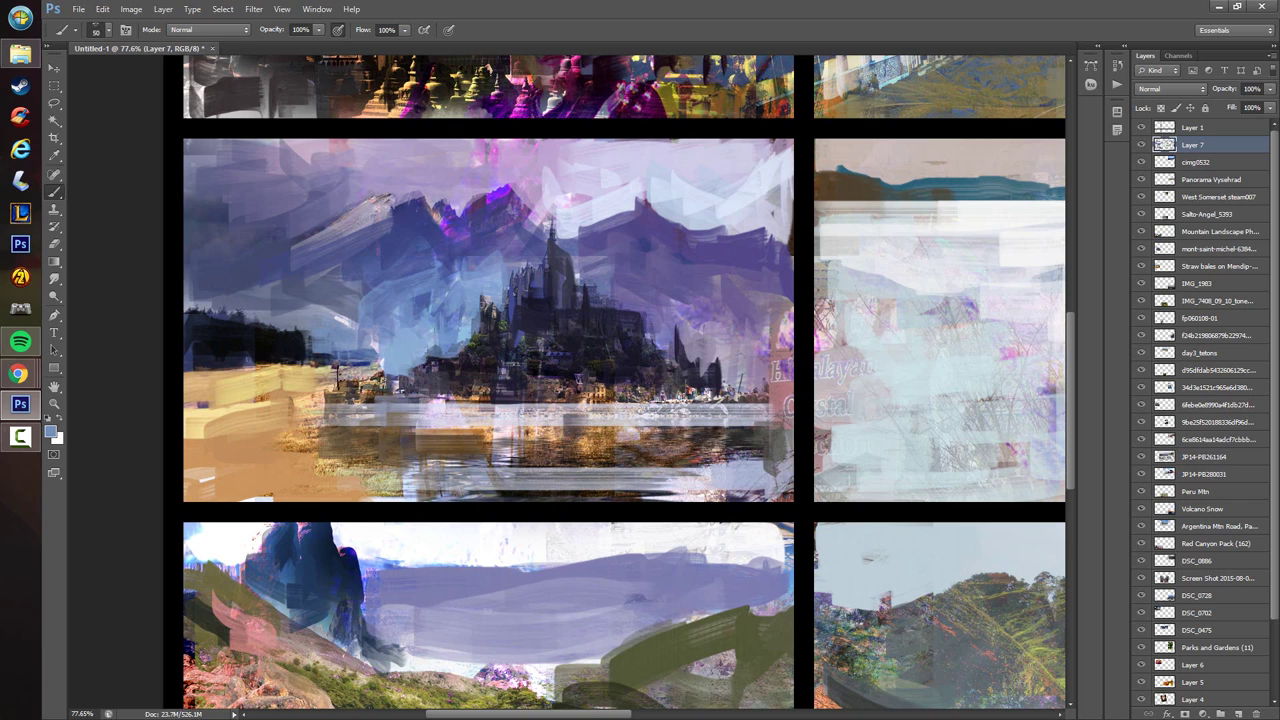
# - Blend the beach into the water in the castle panel with sampled golden and brown tones
pyautogui.keyDown('alt'); pyautogui.click(331, 386); pyautogui.keyUp('alt')
pyautogui.keyDown('alt'); pyautogui.click(281, 425); pyautogui.keyUp('alt')
pyautogui.moveTo(265, 444)
pyautogui.mouseDown()
pyautogui.moveTo(381, 460)
pyautogui.moveTo(335, 468)
pyautogui.moveTo(300, 399)
pyautogui.moveTo(381, 354)
pyautogui.moveTo(350, 321)
pyautogui.mouseUp()
pyautogui.keyDown('alt'); pyautogui.click(356, 439); pyautogui.keyUp('alt')
pyautogui.keyDown('alt'); pyautogui.click(305, 407); pyautogui.keyUp('alt')
# - Blend the shoreline and misty area between the beach and castle with sampled blue-grey tones, undoing an unwanted stroke
pyautogui.keyDown('alt'); pyautogui.click(353, 378); pyautogui.keyUp('alt')
pyautogui.keyDown('alt'); pyautogui.click(362, 351); pyautogui.keyUp('alt')
pyautogui.keyDown('alt'); pyautogui.click(406, 345); pyautogui.keyUp('alt')
pyautogui.keyDown('alt'); pyautogui.click(356, 338); pyautogui.keyUp('alt')
pyautogui.keyDown('alt'); pyautogui.click(328, 320); pyautogui.keyUp('alt')
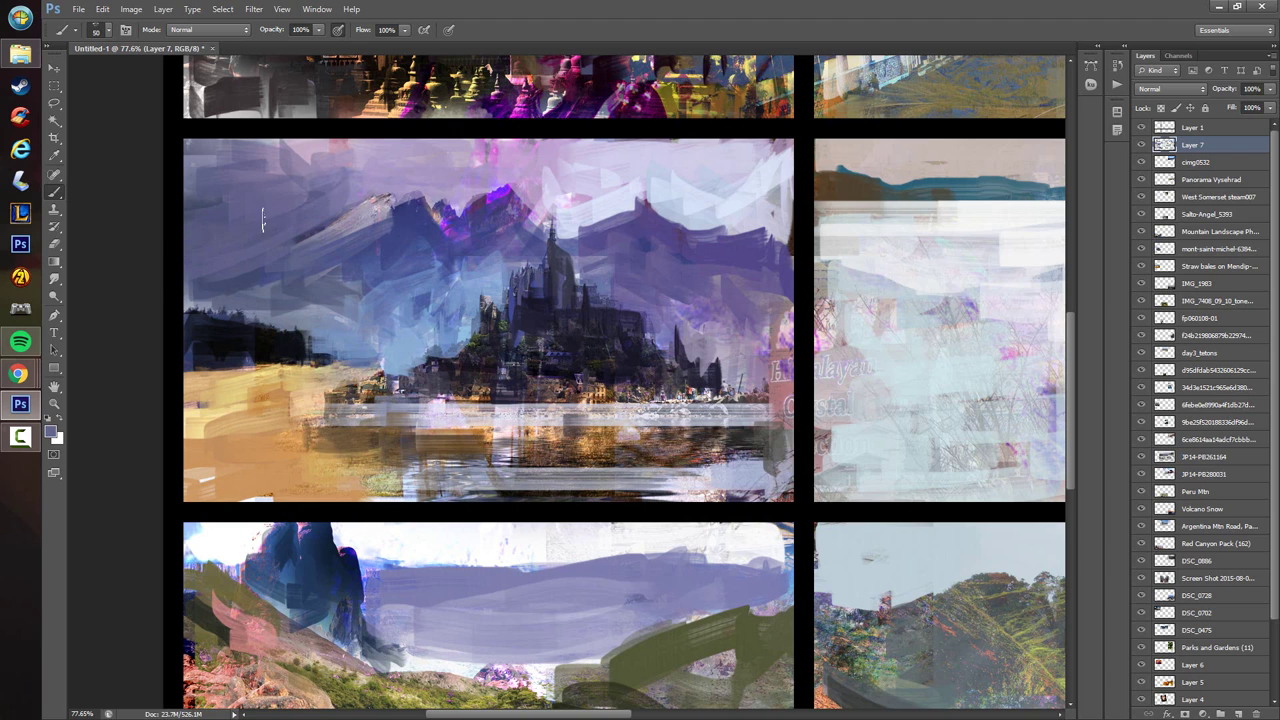
pyautogui.hotkey('ctrl', 'alt', 'z')
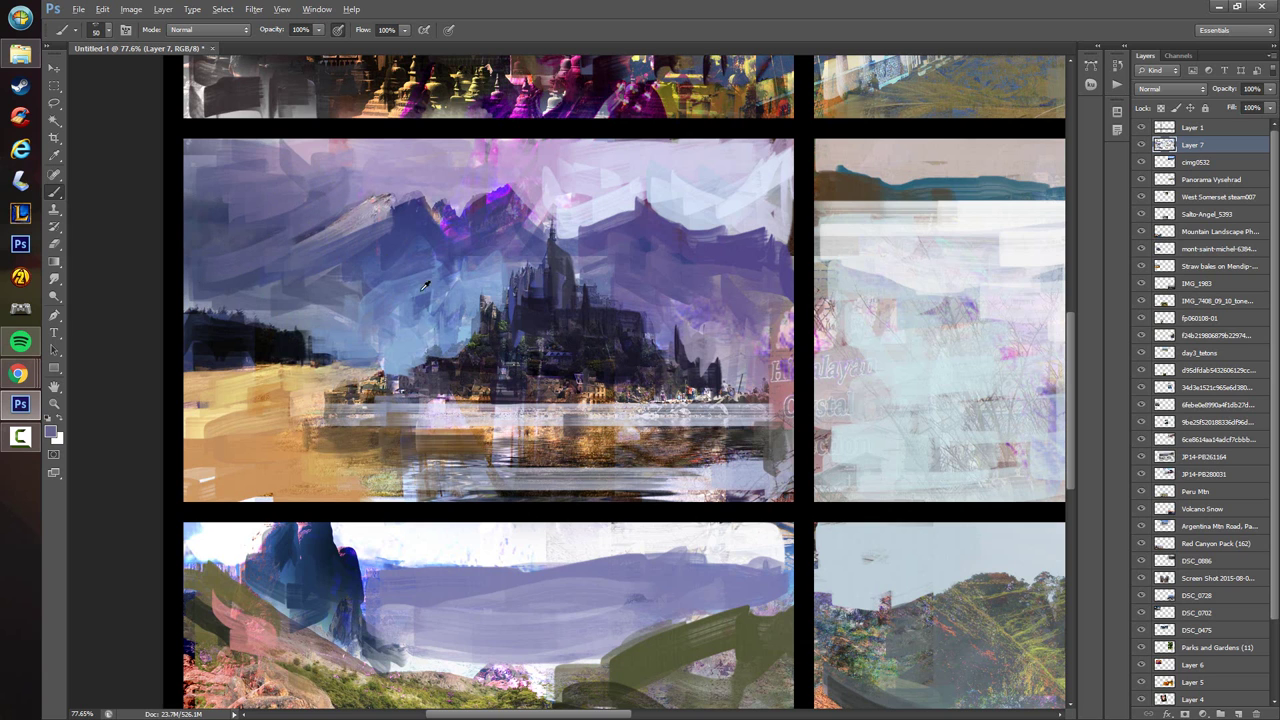
pyautogui.scroll(-1, 397, 311)
pyautogui.scroll(2, 397, 311)
pyautogui.keyDown('alt'); pyautogui.click(600, 207); pyautogui.keyUp('alt')
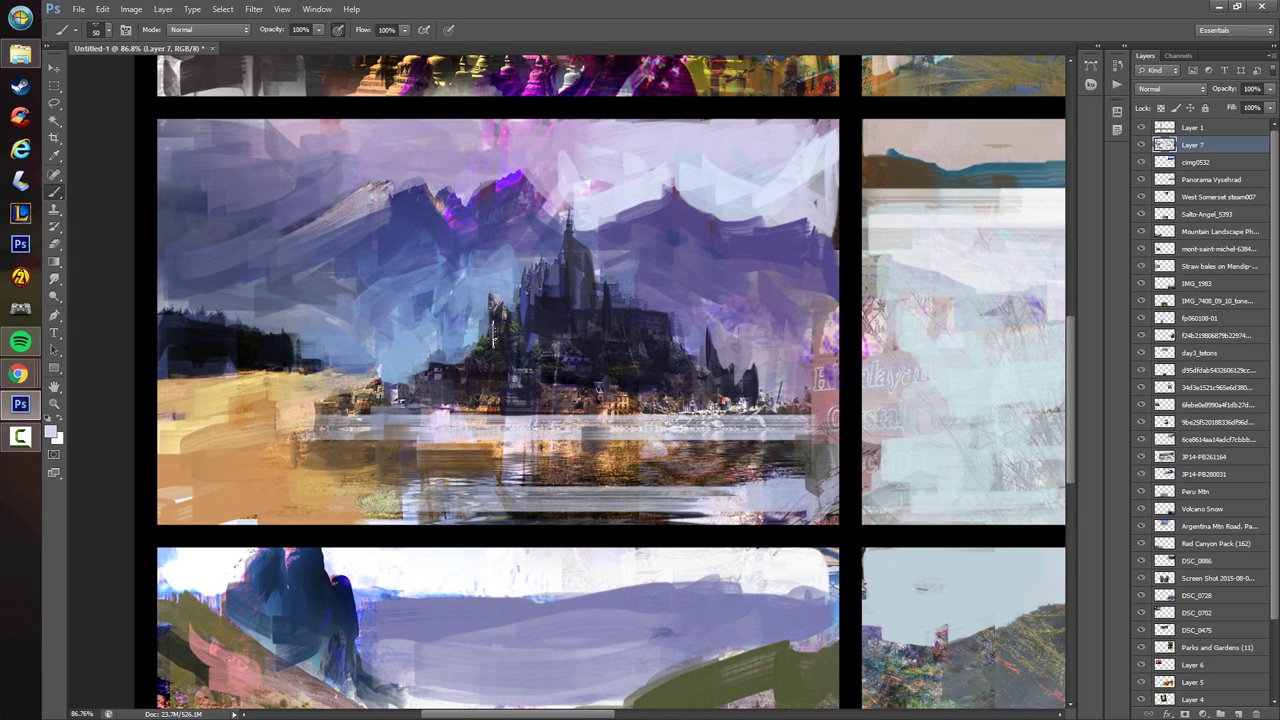
# - Select the whole castle panel in the middle row with a rectangular marquee
pyautogui.scroll(-10, 562, 390)
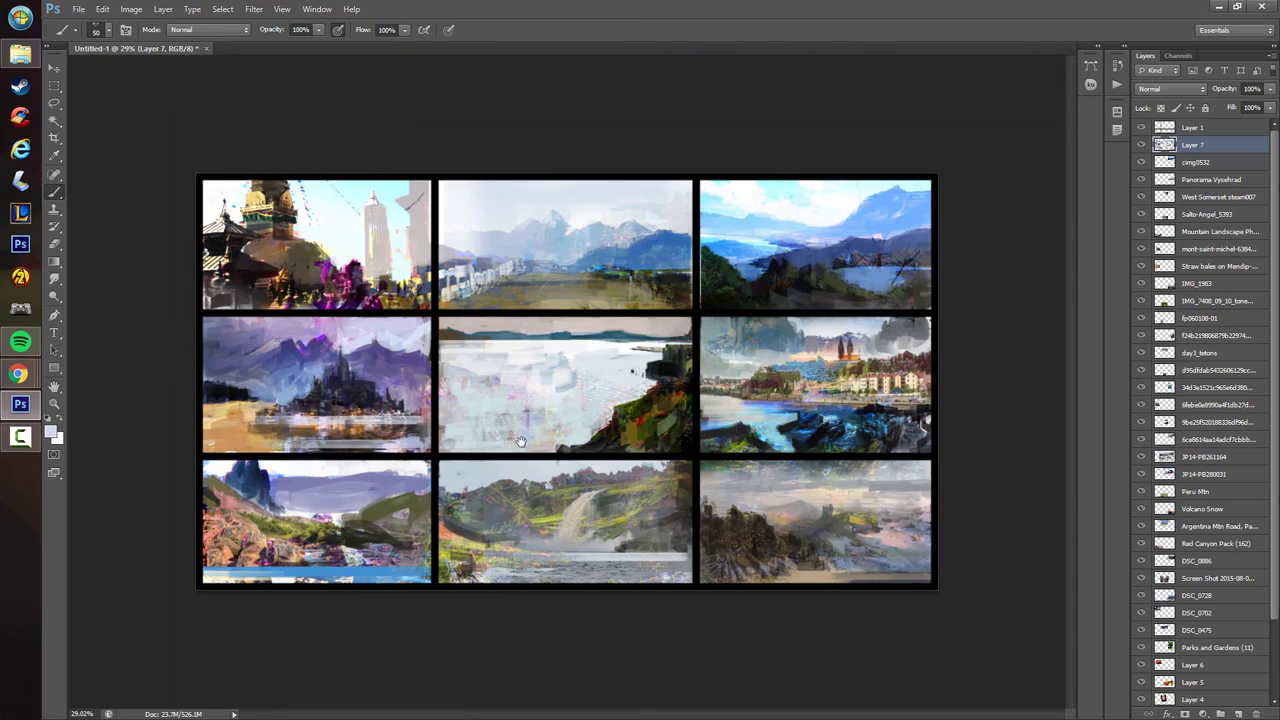
pyautogui.scroll(5, 480, 385)
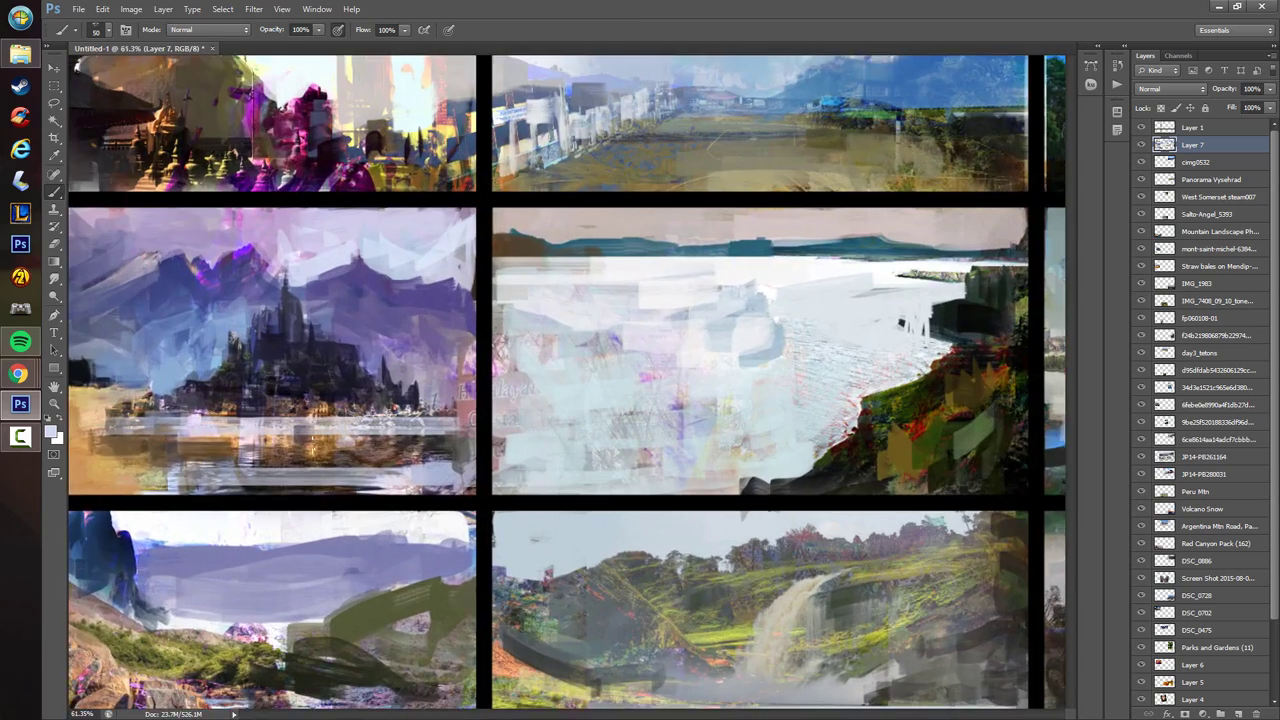
pyautogui.scroll(-2, 567, 431)
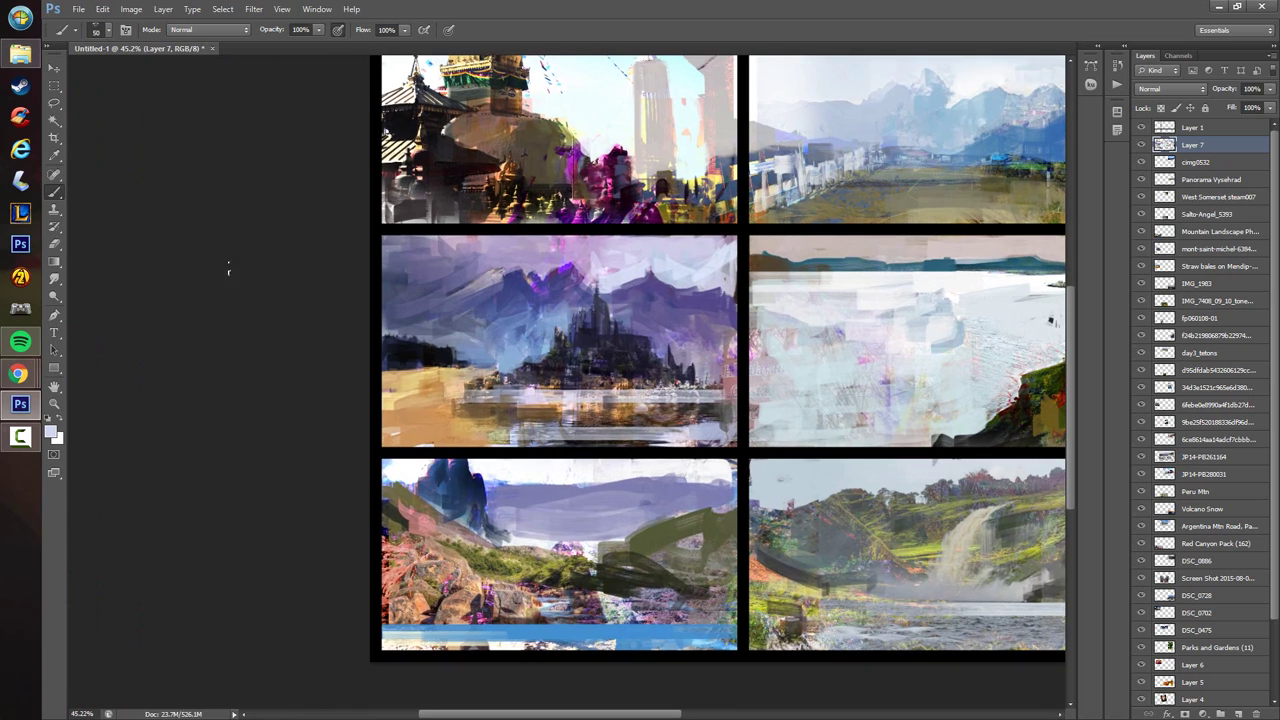
pyautogui.click(55, 86)
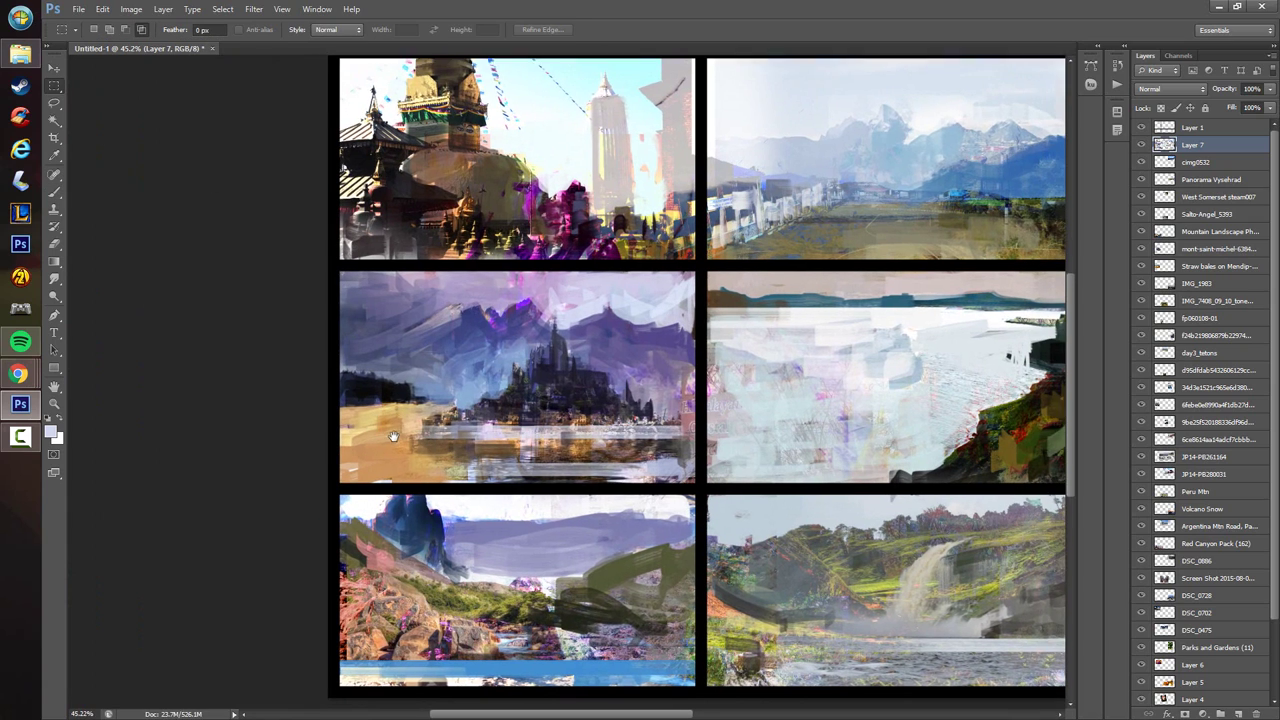
pyautogui.scroll(-2, 370, 440)
pyautogui.scroll(2, 255, 377)
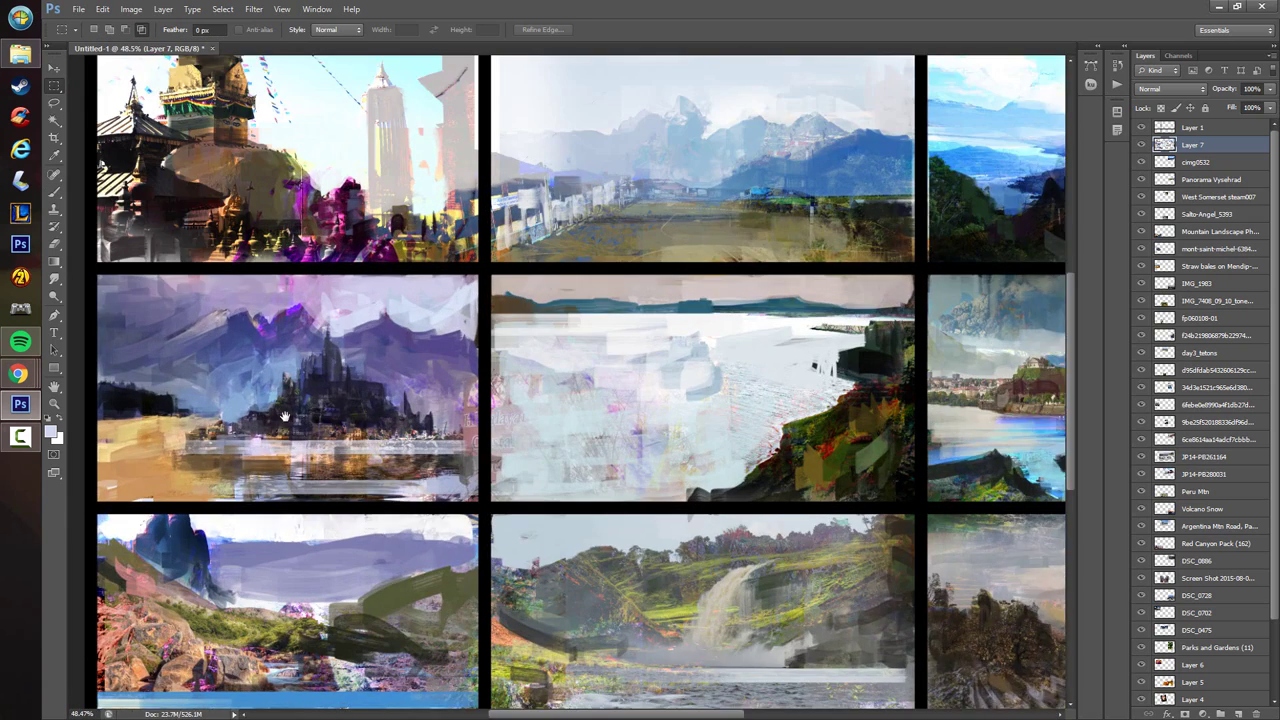
pyautogui.moveTo(162, 490)
pyautogui.mouseDown()
pyautogui.moveTo(342, 360)
pyautogui.moveTo(557, 248)
pyautogui.mouseUp()
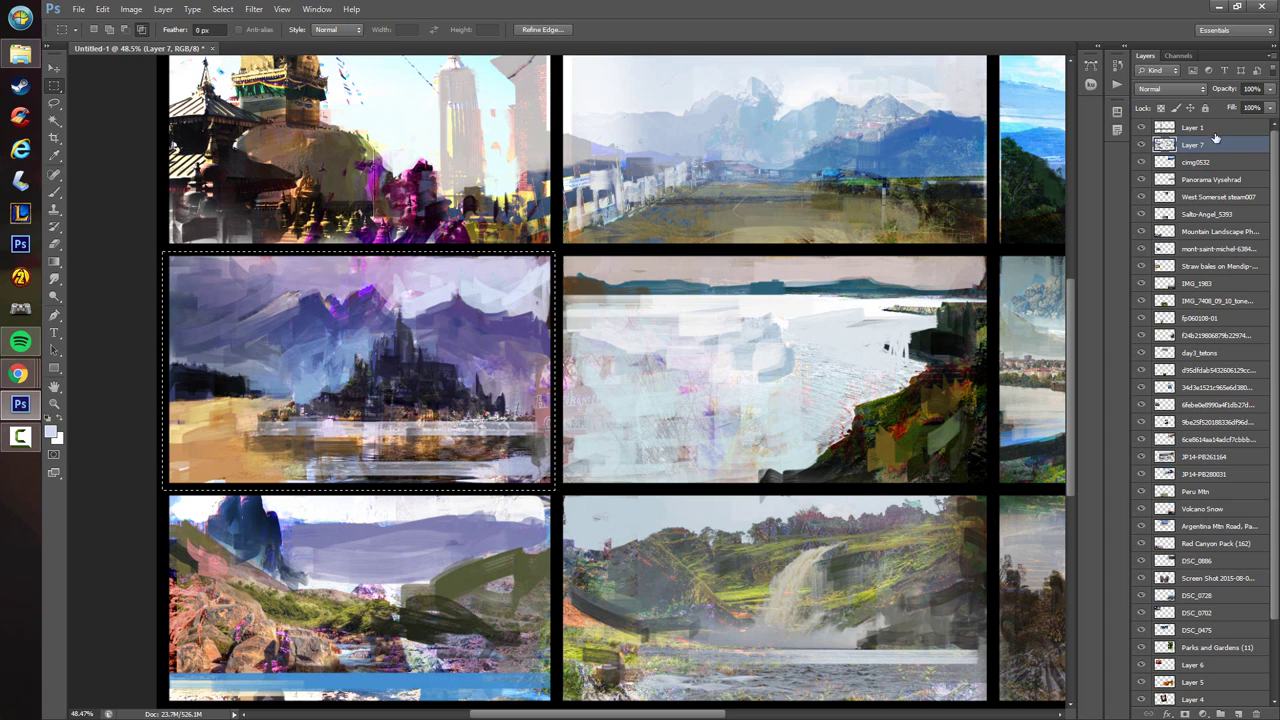
# - Hide the black border layer, Layer 1, and paste the merged castle panel into a new document
pyautogui.click(1141, 127)
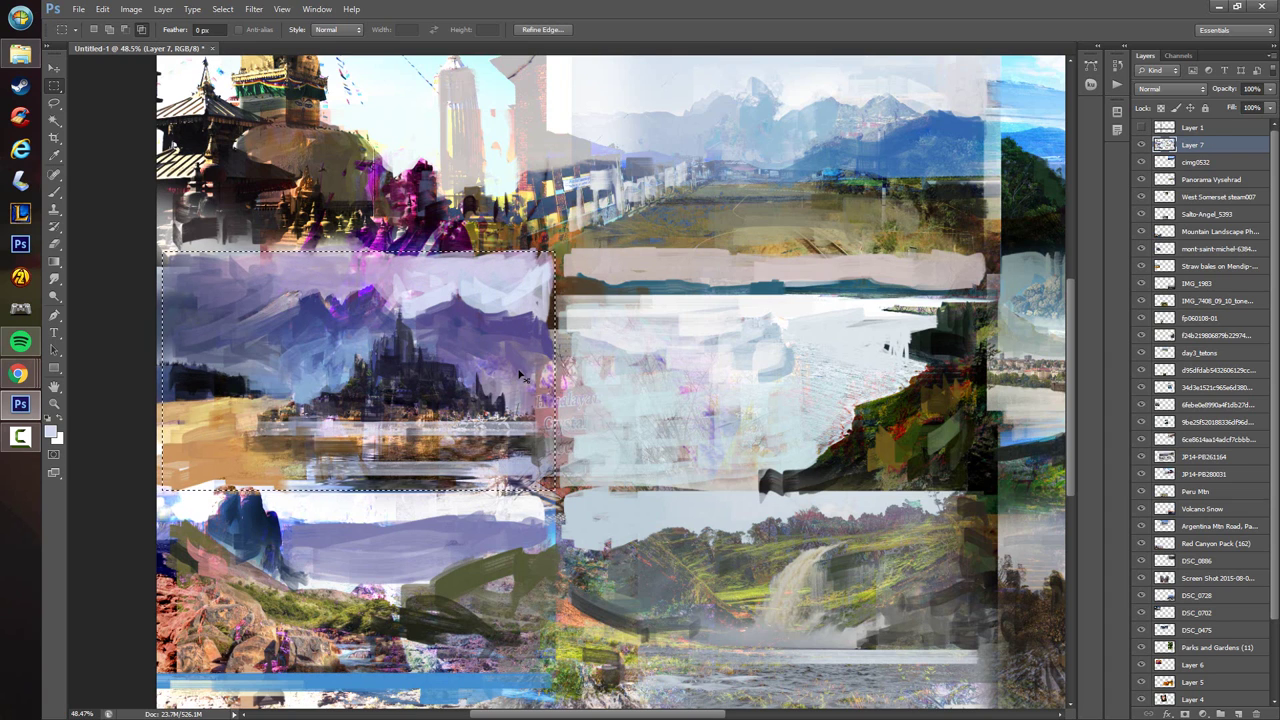
pyautogui.hotkey('ctrl', 'n')
pyautogui.press('Return')
pyautogui.hotkey('ctrl', 'v')
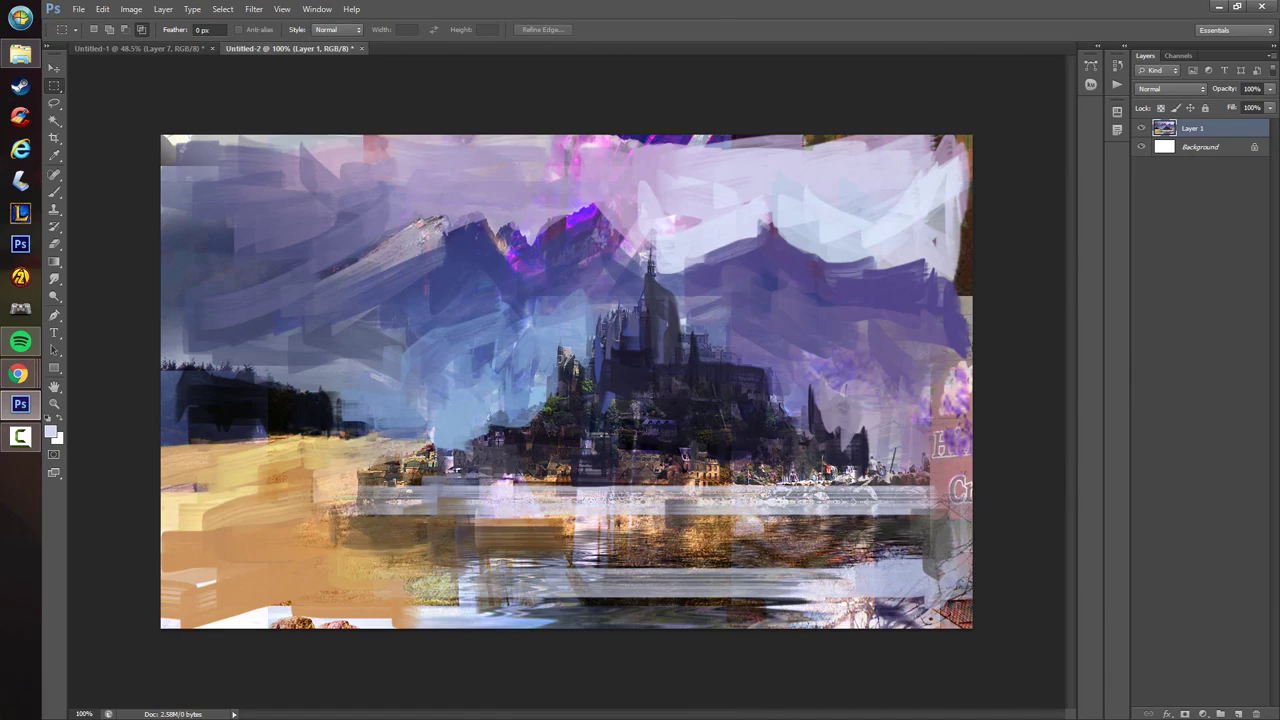
pyautogui.scroll(-3, 510, 464)
# - Return to the Untitled-1 collage and show the black border layer again
pyautogui.click(118, 47)
pyautogui.scroll(-3, 123, 166)
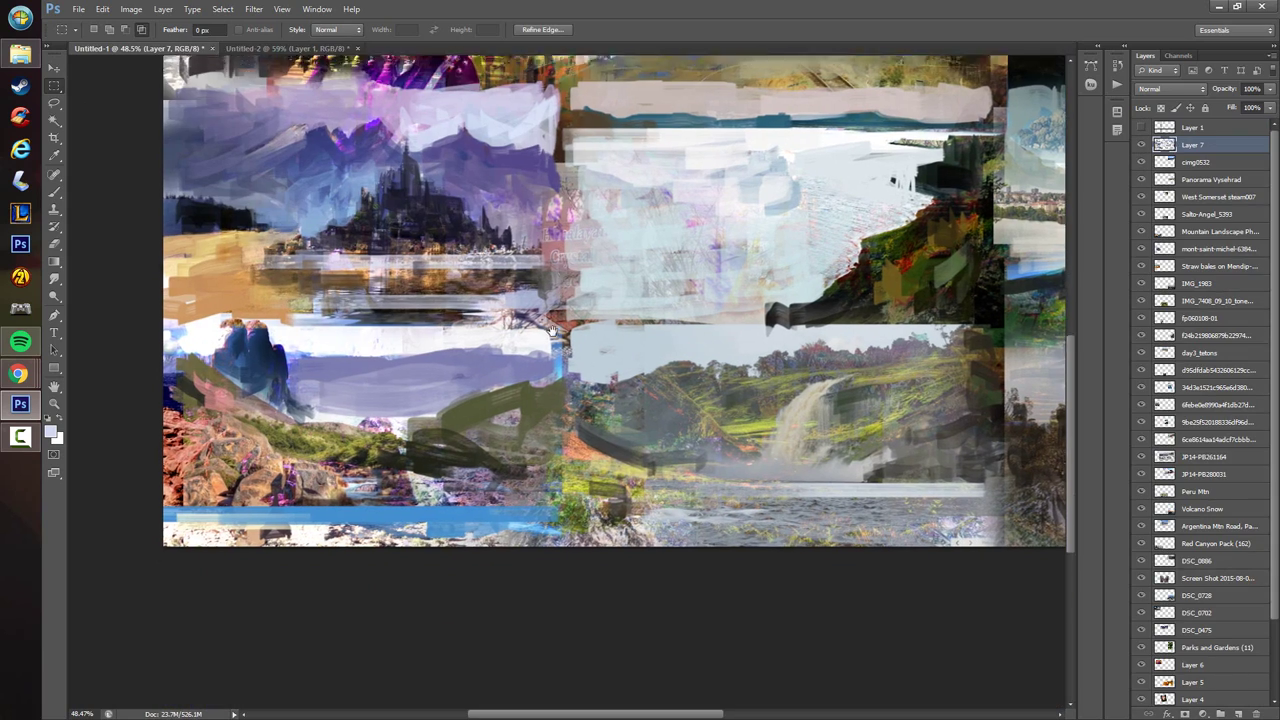
pyautogui.click(1142, 127)
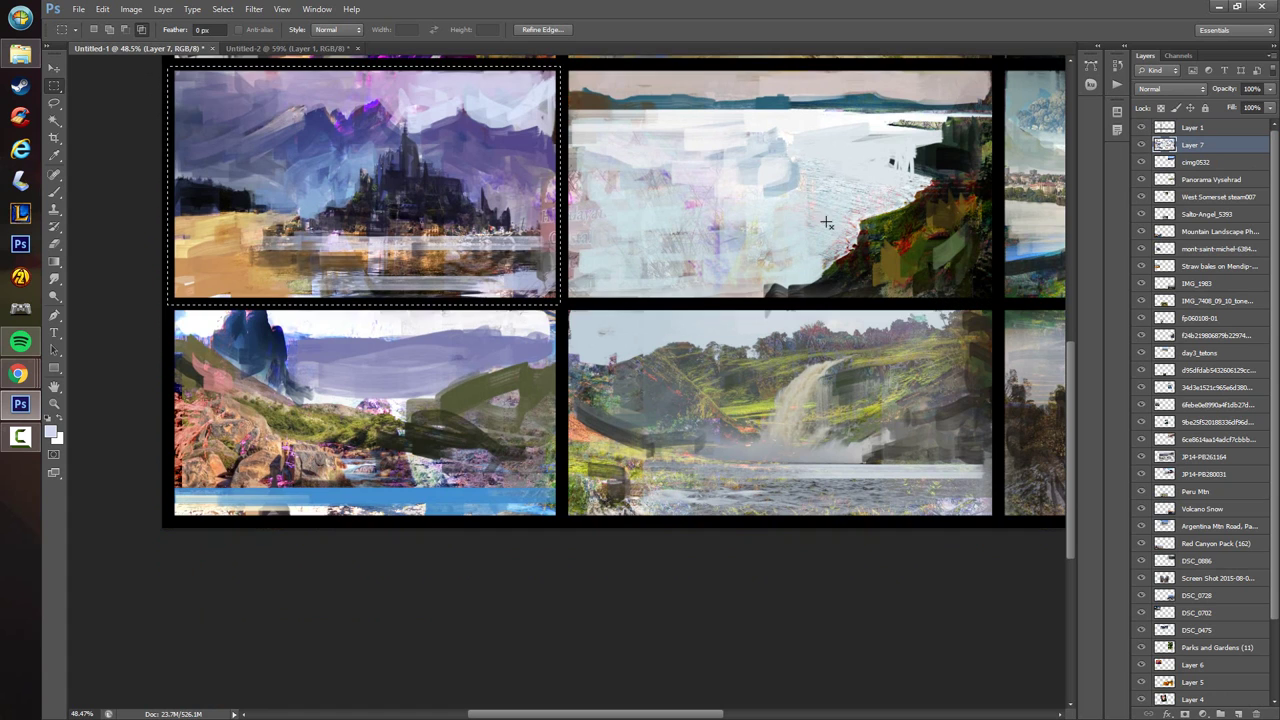
pyautogui.moveTo(637, 443); pyautogui.dragTo(325, 482)
pyautogui.click(419, 606)
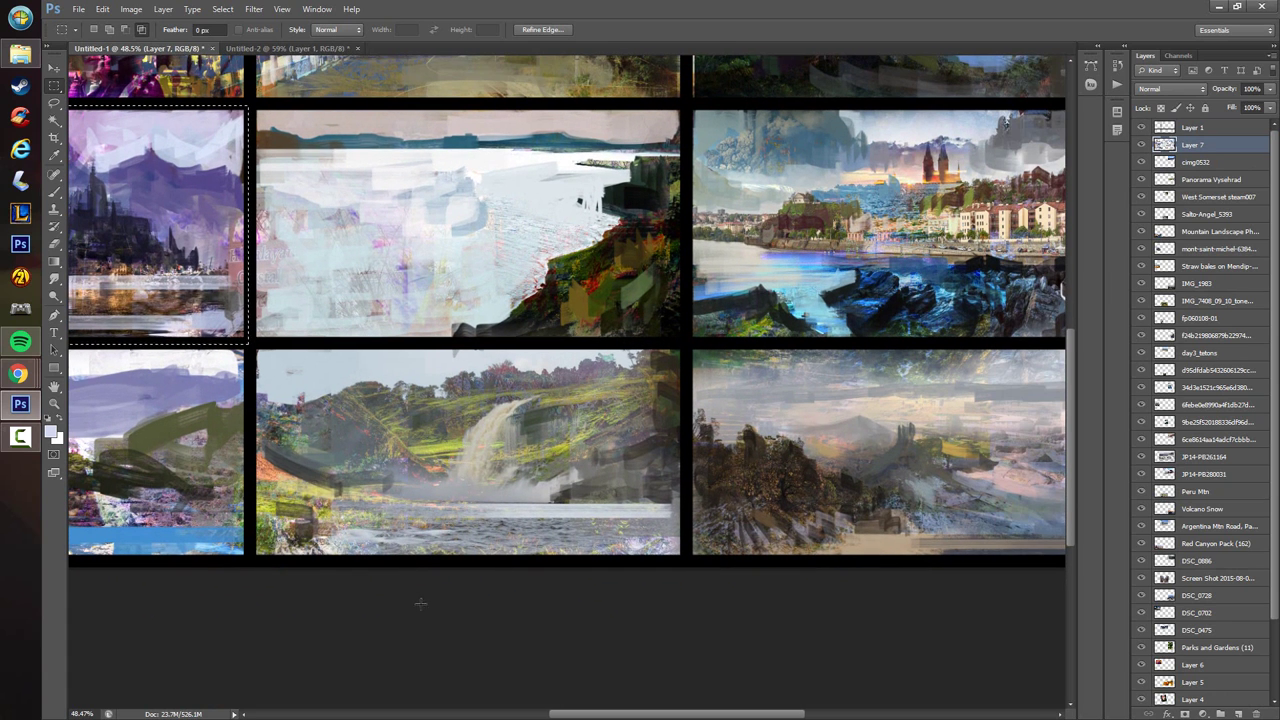
# - Select the whole waterfall panel in the collage's bottom row with a rectangular marquee and hide the black border layer, Layer 1
pyautogui.moveTo(249, 343); pyautogui.dragTo(684, 600)
pyautogui.hotkey('ctrl', 'z')
pyautogui.click(1142, 127)
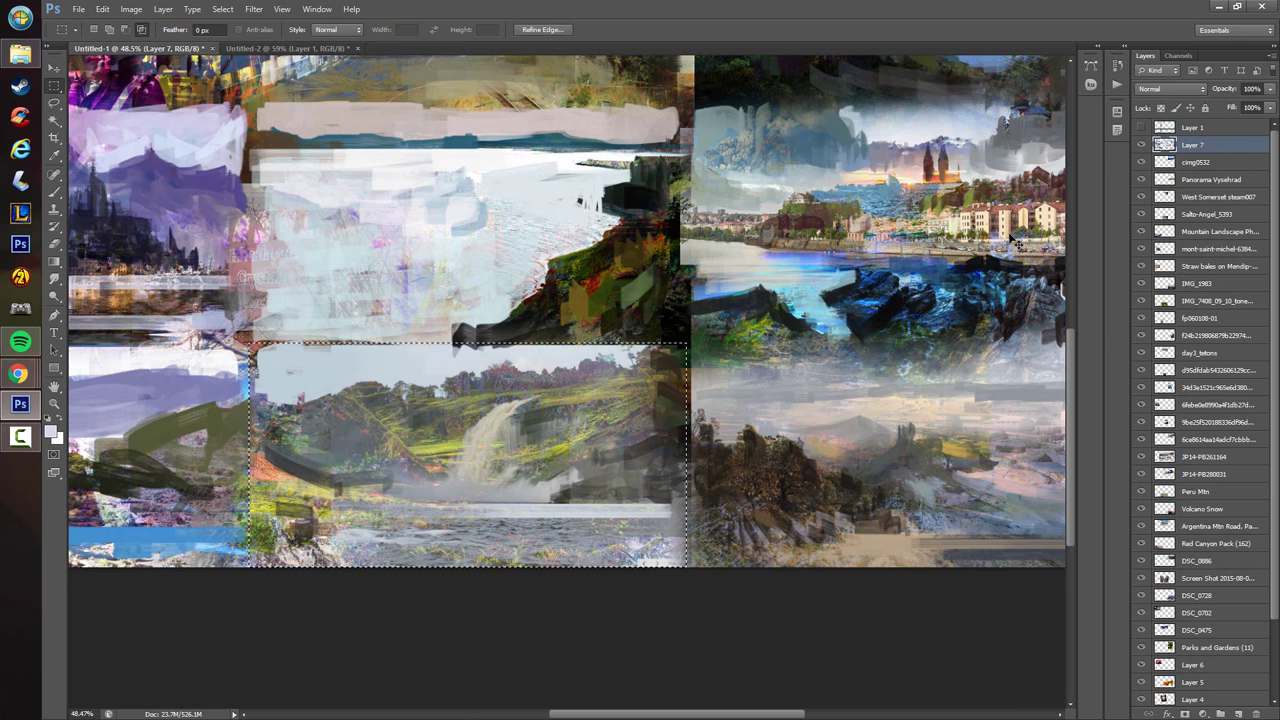
pyautogui.hotkey('ctrl', 'n')
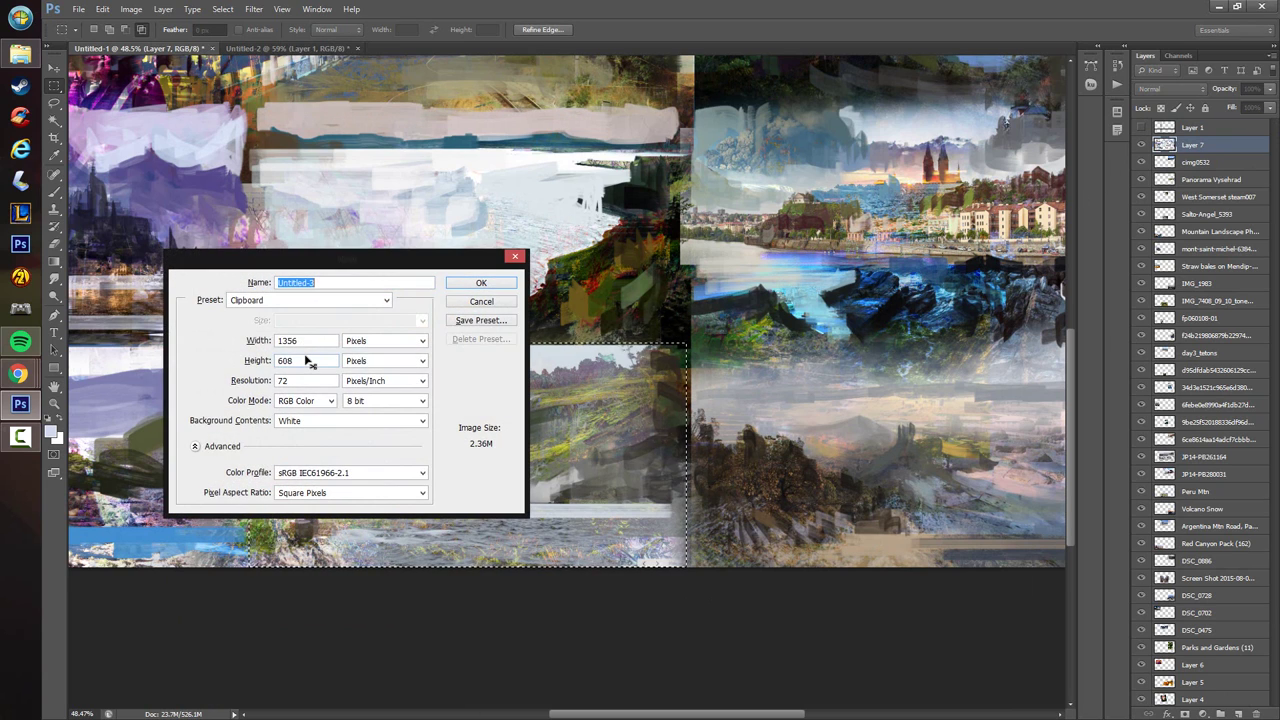
pyautogui.press('Return')
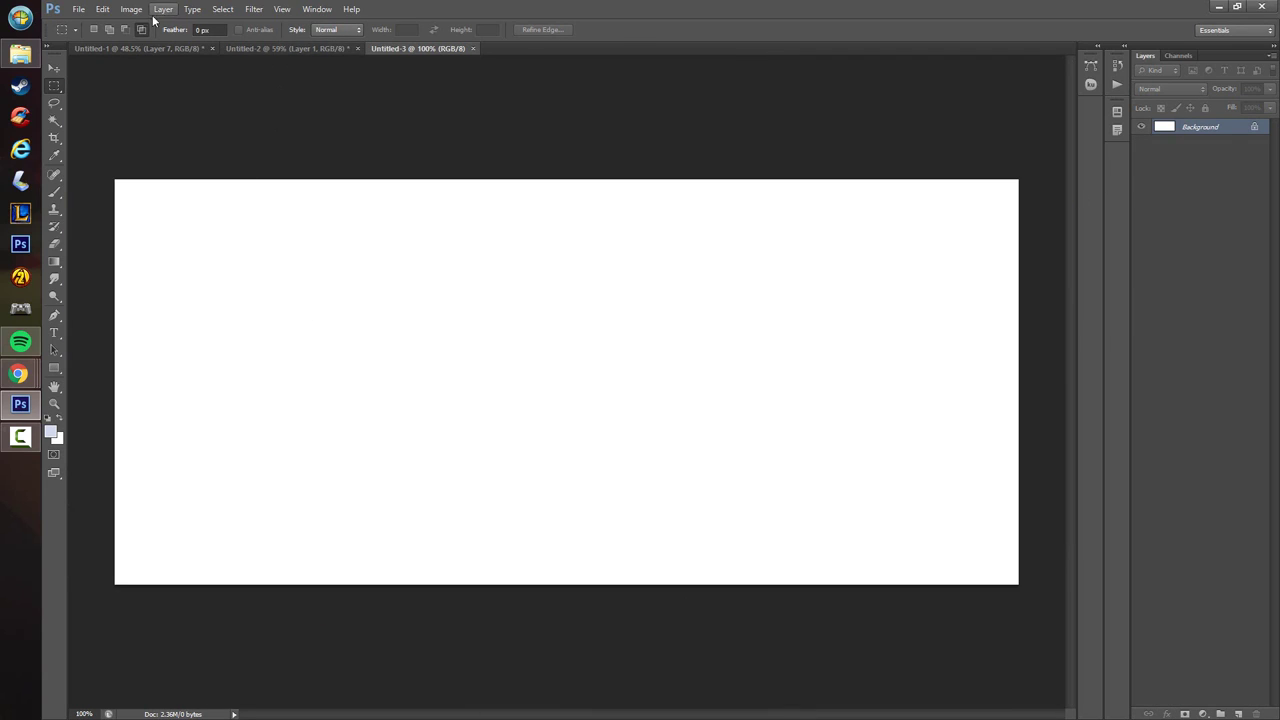
pyautogui.click(472, 48)
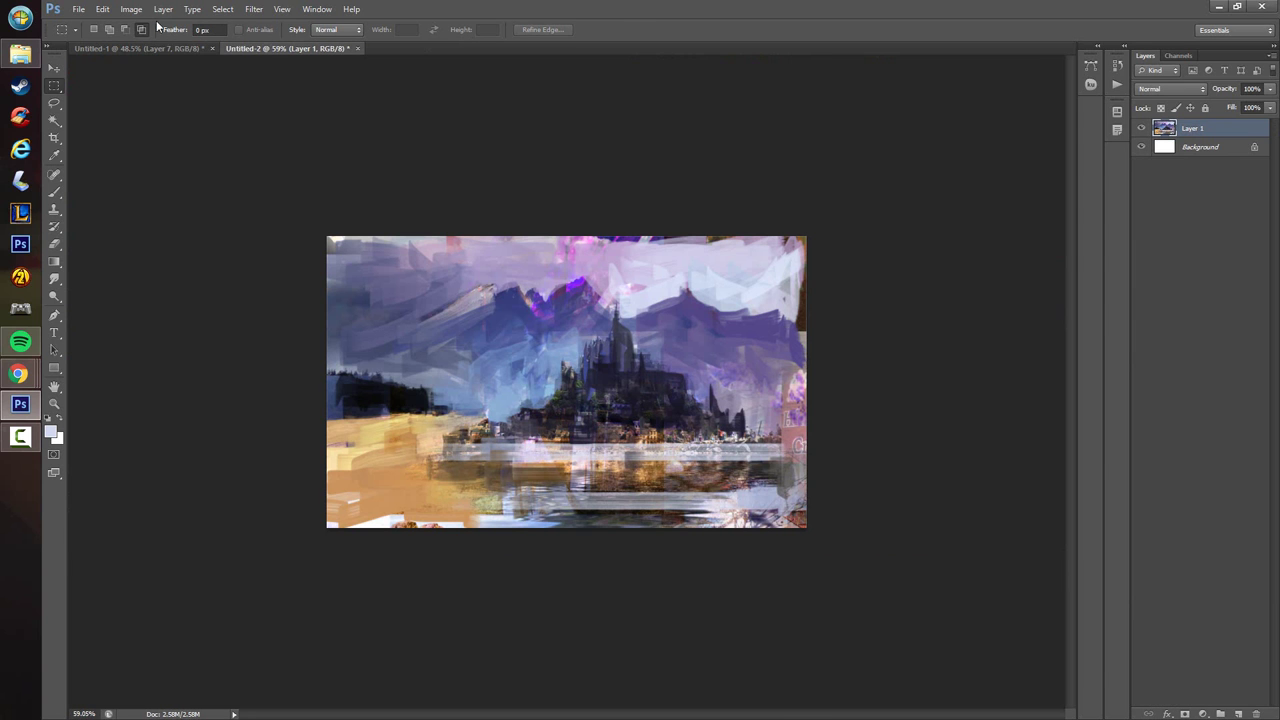
# - Enlarge the Untitled-2 canvas height to 400 percent and move the castle panel to the upper edge of the canvas
pyautogui.click(131, 9)
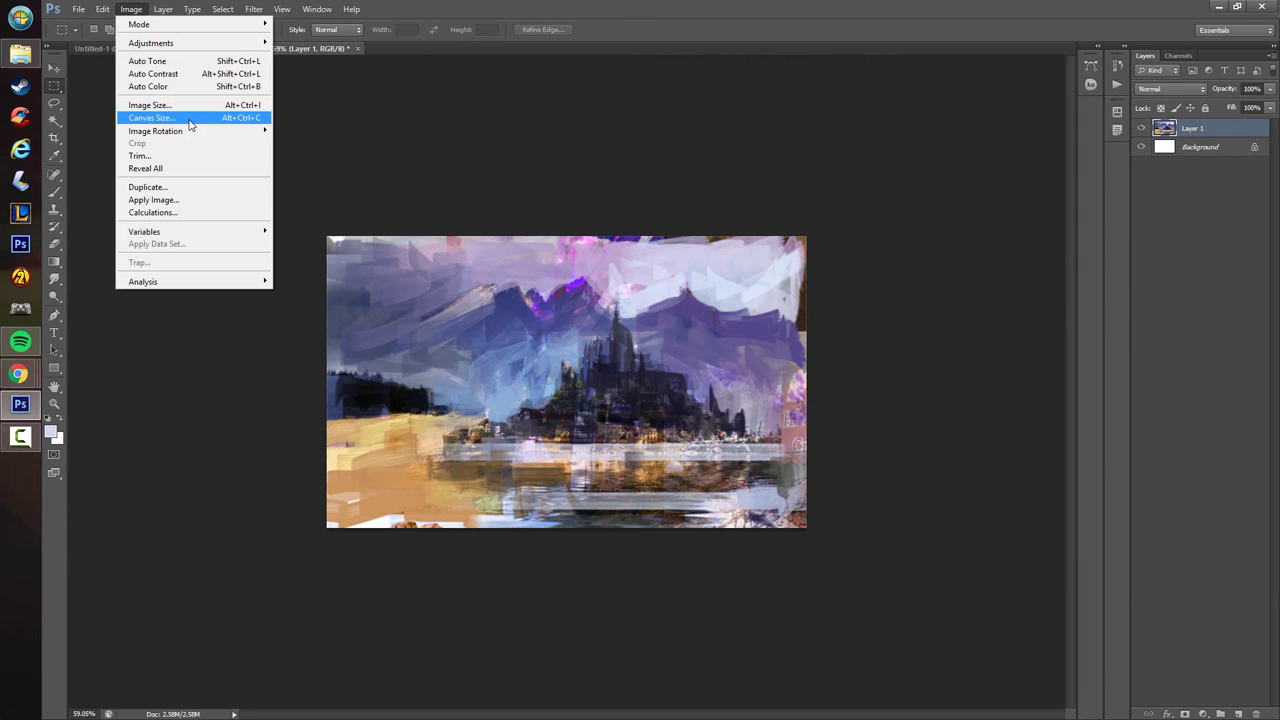
pyautogui.click(229, 114)
pyautogui.click(668, 346)
pyautogui.click(668, 361)
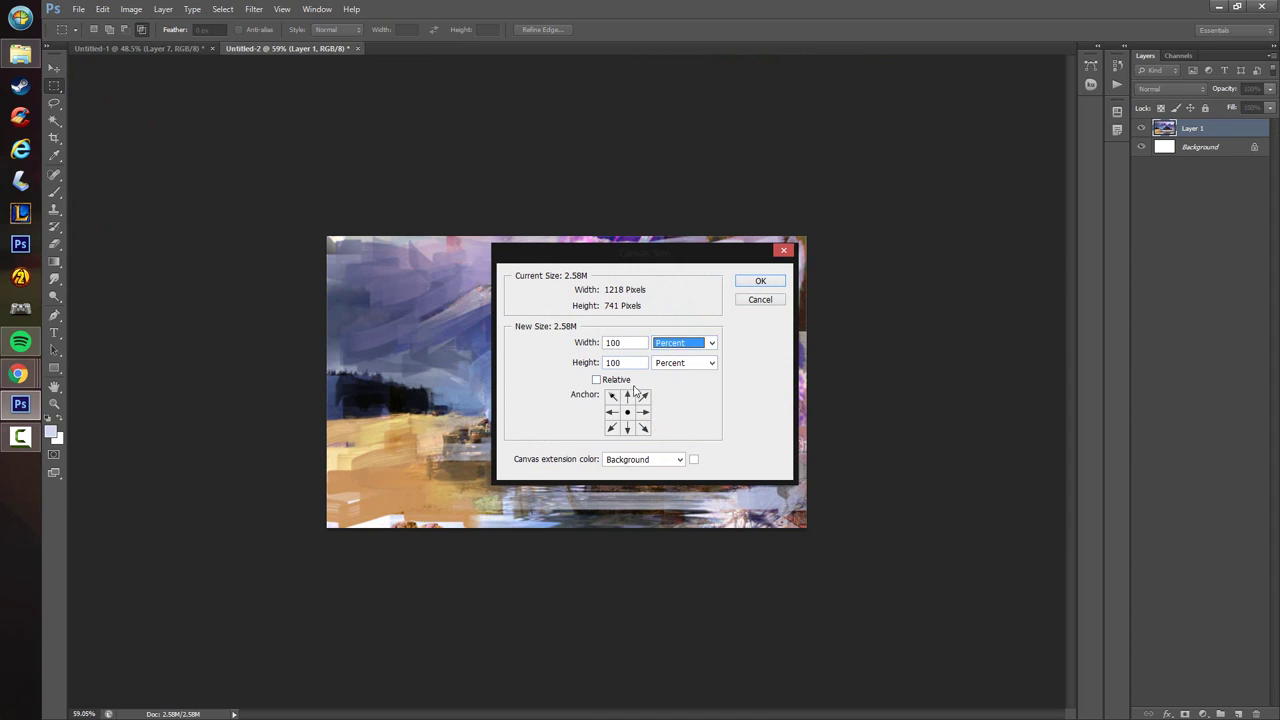
pyautogui.press('Tab')
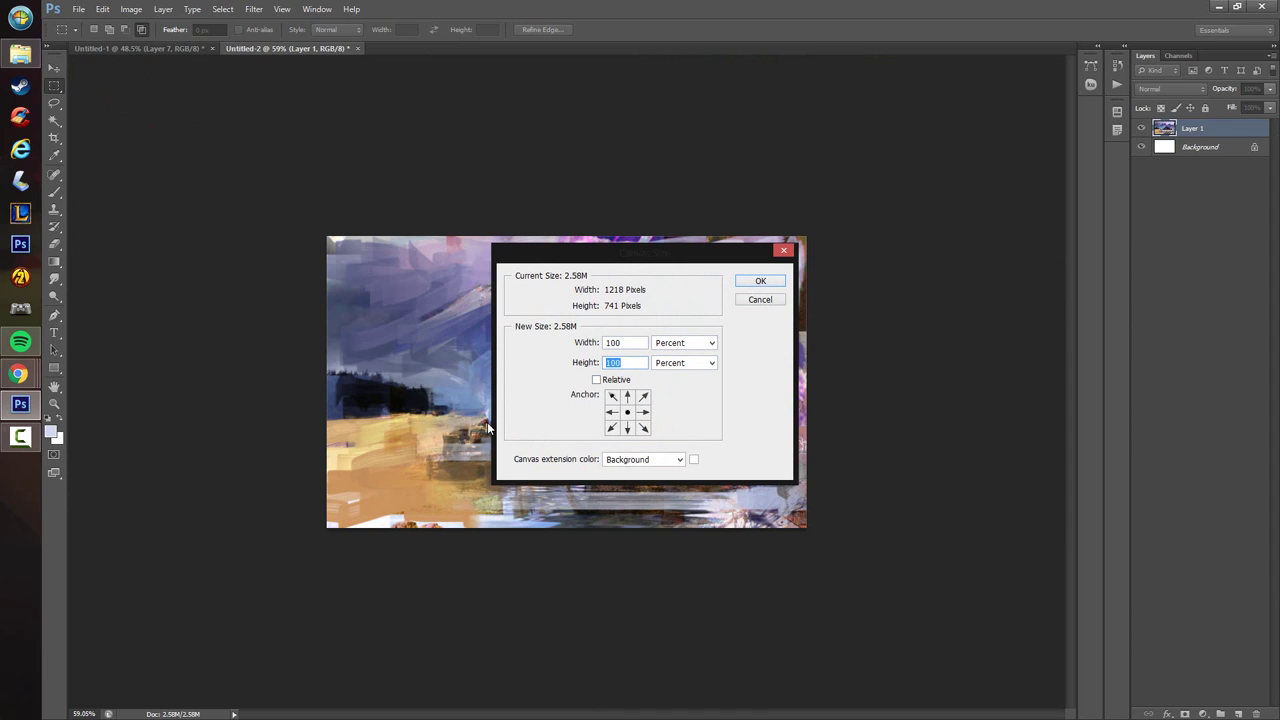
pyautogui.write('4000')
pyautogui.press('Return')
pyautogui.hotkey('ctrl', '-')
pyautogui.hotkey('ctrl', '-')
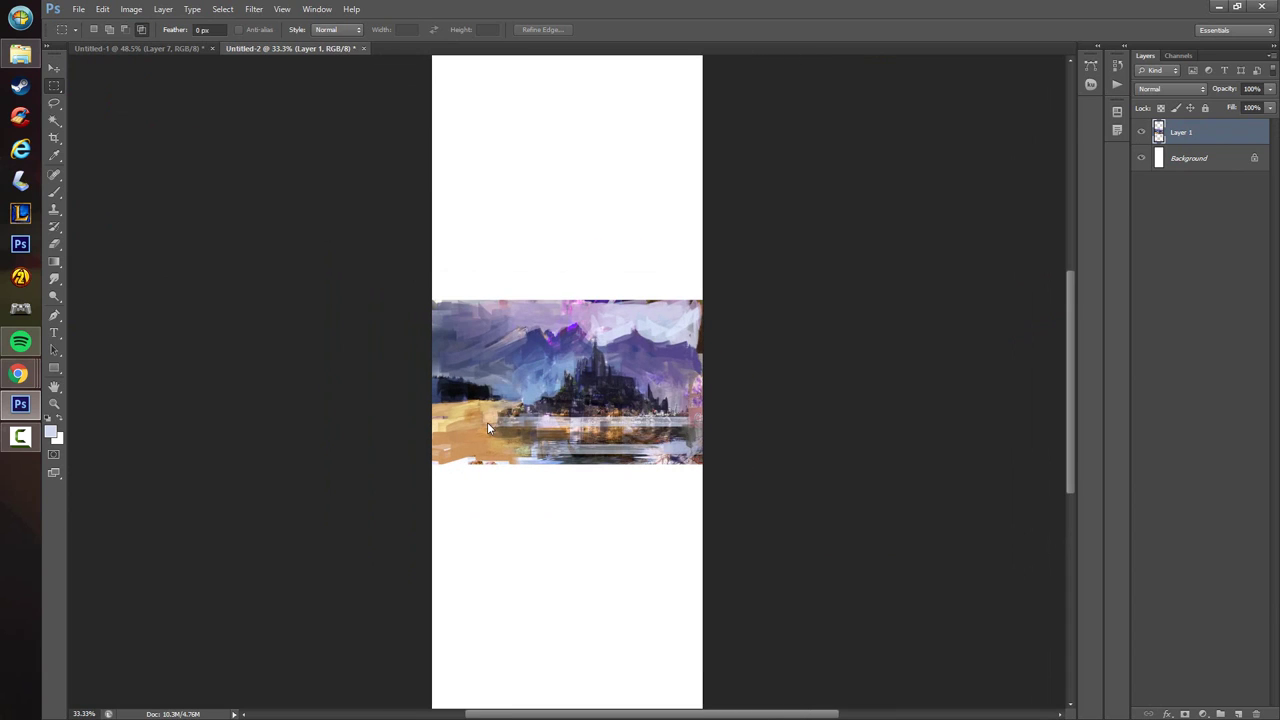
pyautogui.hotkey('ctrl', '-')
pyautogui.hotkey('ctrl', '-')
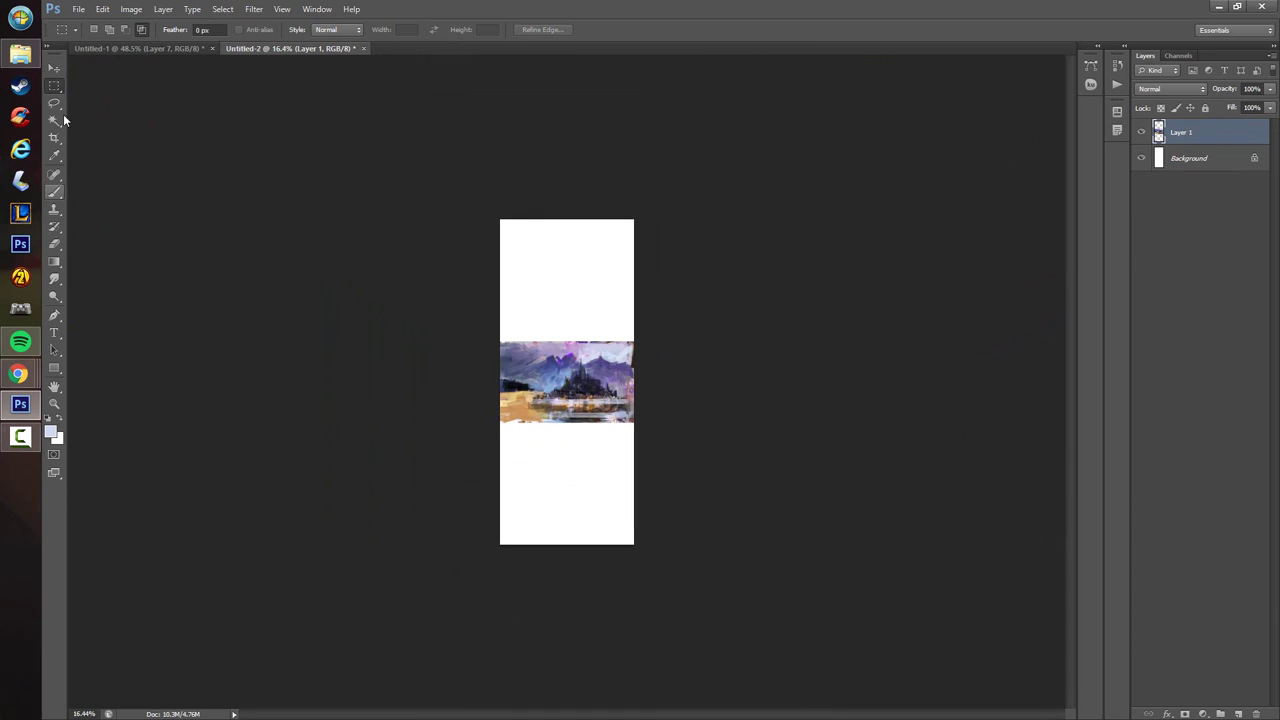
pyautogui.press('v')
pyautogui.moveTo(570, 402); pyautogui.dragTo(572, 285)
# - Copy the merged waterfall panel from Untitled-1 into Untitled-2 and place it directly below the castle panel
pyautogui.hotkey('ctrl', 'v')
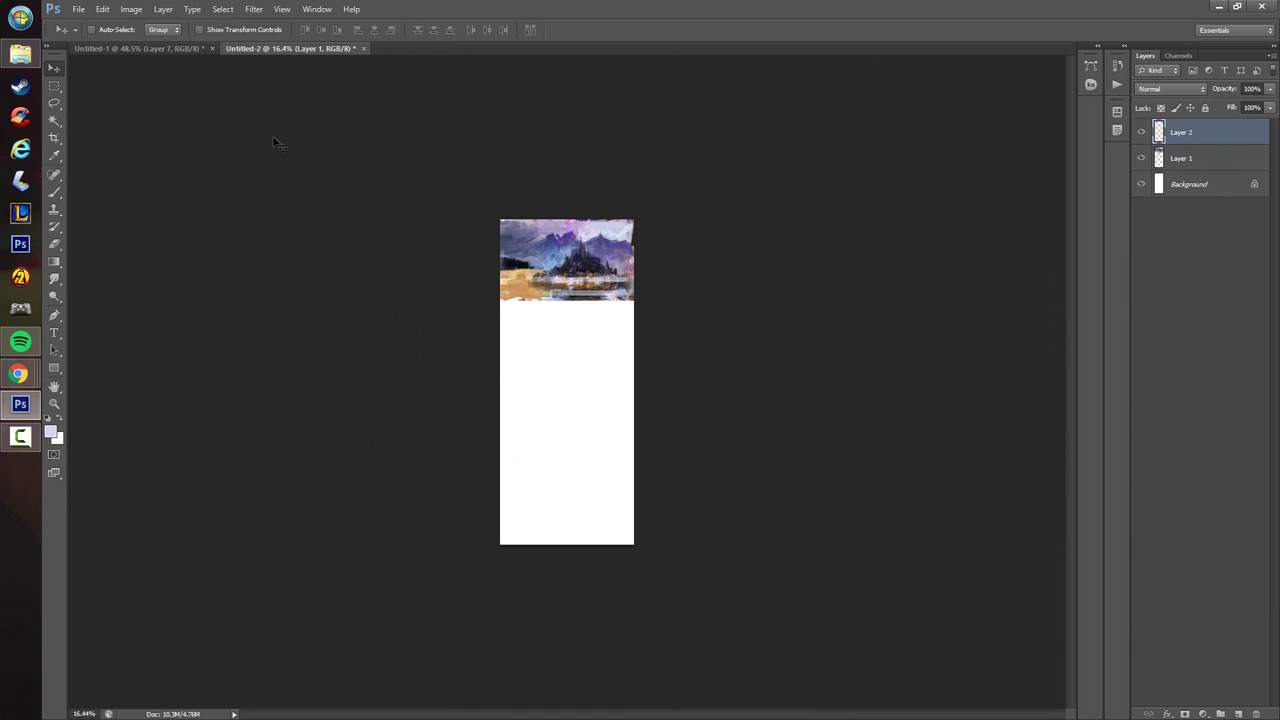
pyautogui.hotkey('ctrl', 'z')
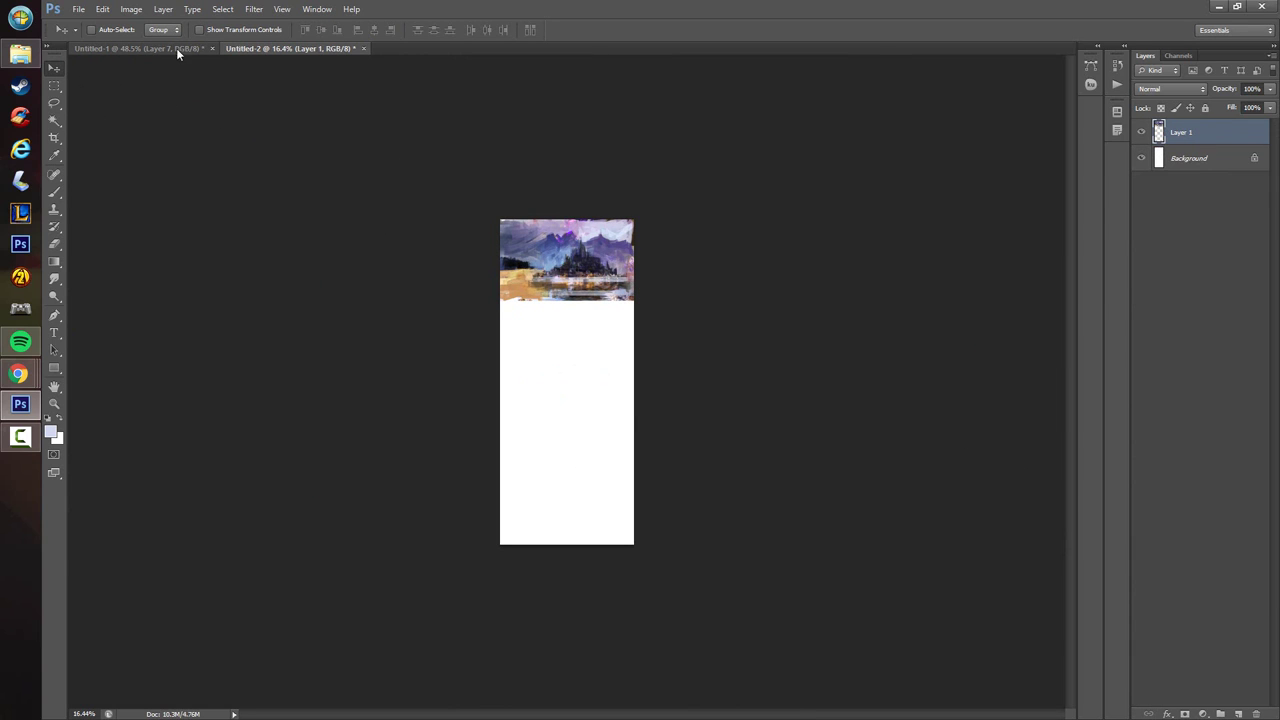
pyautogui.click(176, 48)
pyautogui.hotkey('ctrl', 'c')
pyautogui.click(290, 48)
pyautogui.hotkey('ctrl', 'v')
pyautogui.moveTo(614, 395); pyautogui.dragTo(598, 328)
pyautogui.moveTo(504, 316); pyautogui.dragTo(690, 340)
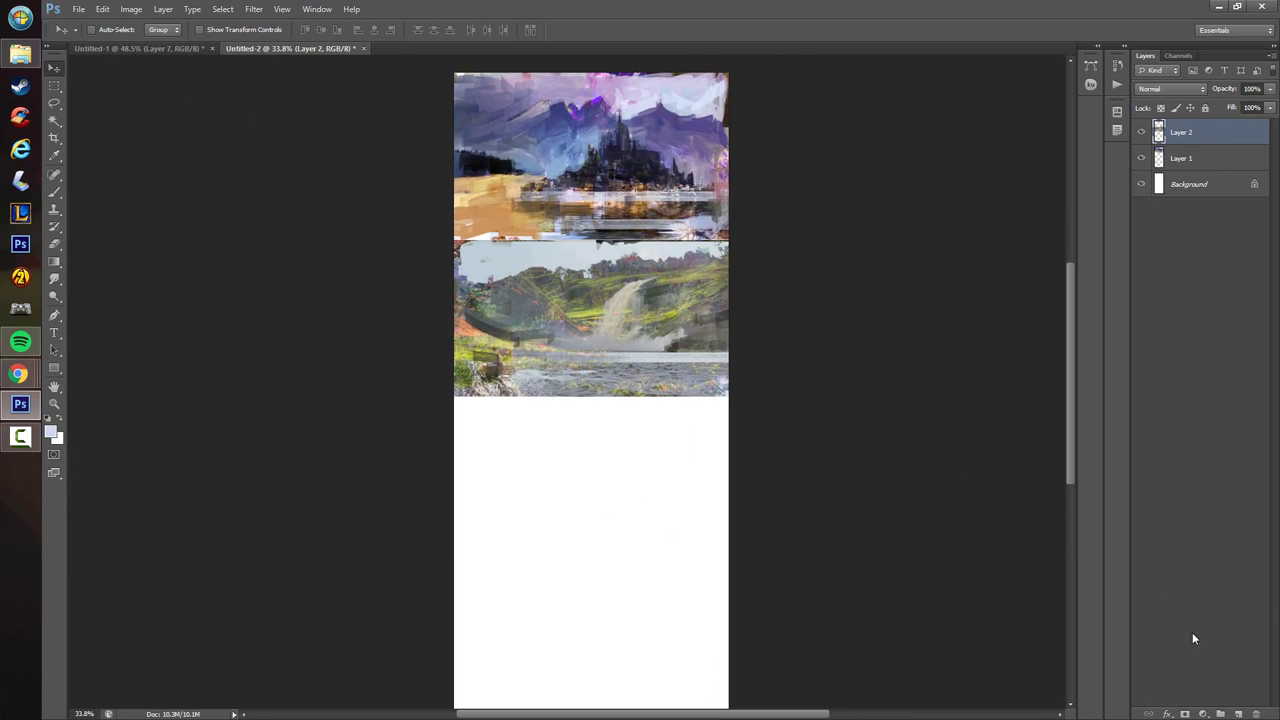
# - Apply a Brightness/Contrast adjustment to the waterfall panel with the contrast set to 100
pyautogui.click(131, 9)
pyautogui.moveTo(203, 50)
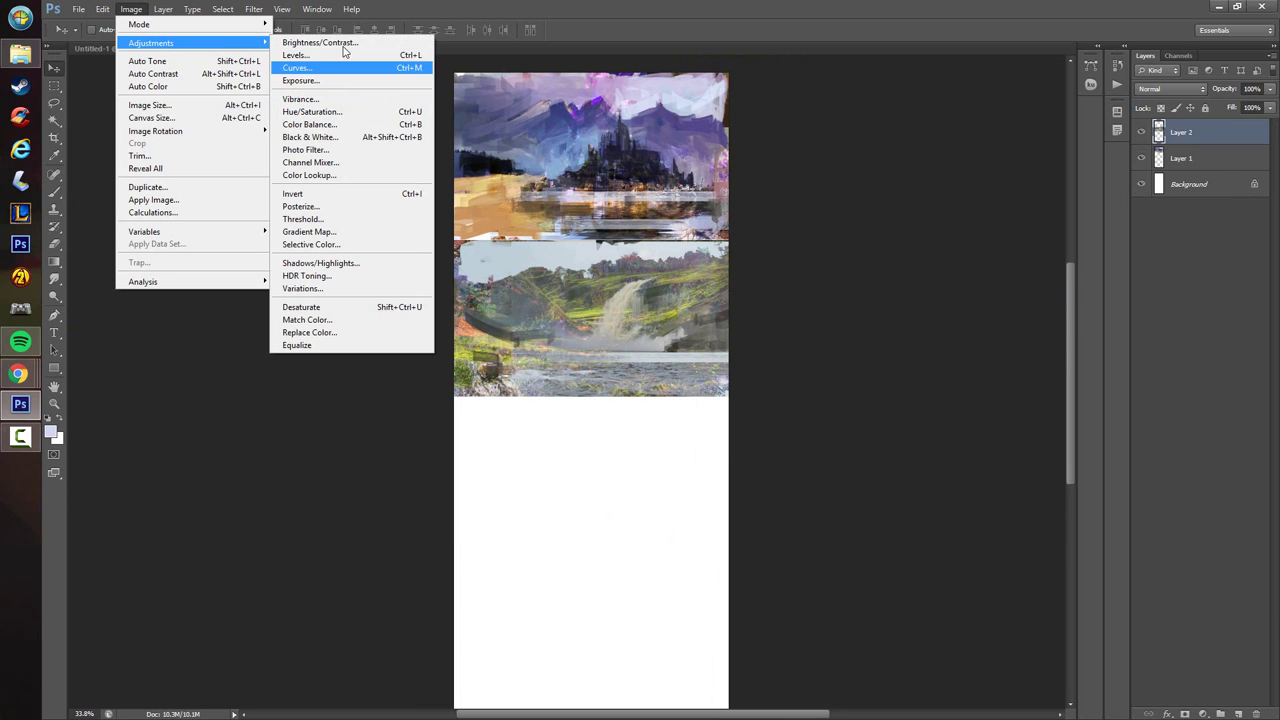
pyautogui.click(322, 42)
pyautogui.moveTo(1049, 262); pyautogui.dragTo(1113, 272)
pyautogui.click(1133, 214)
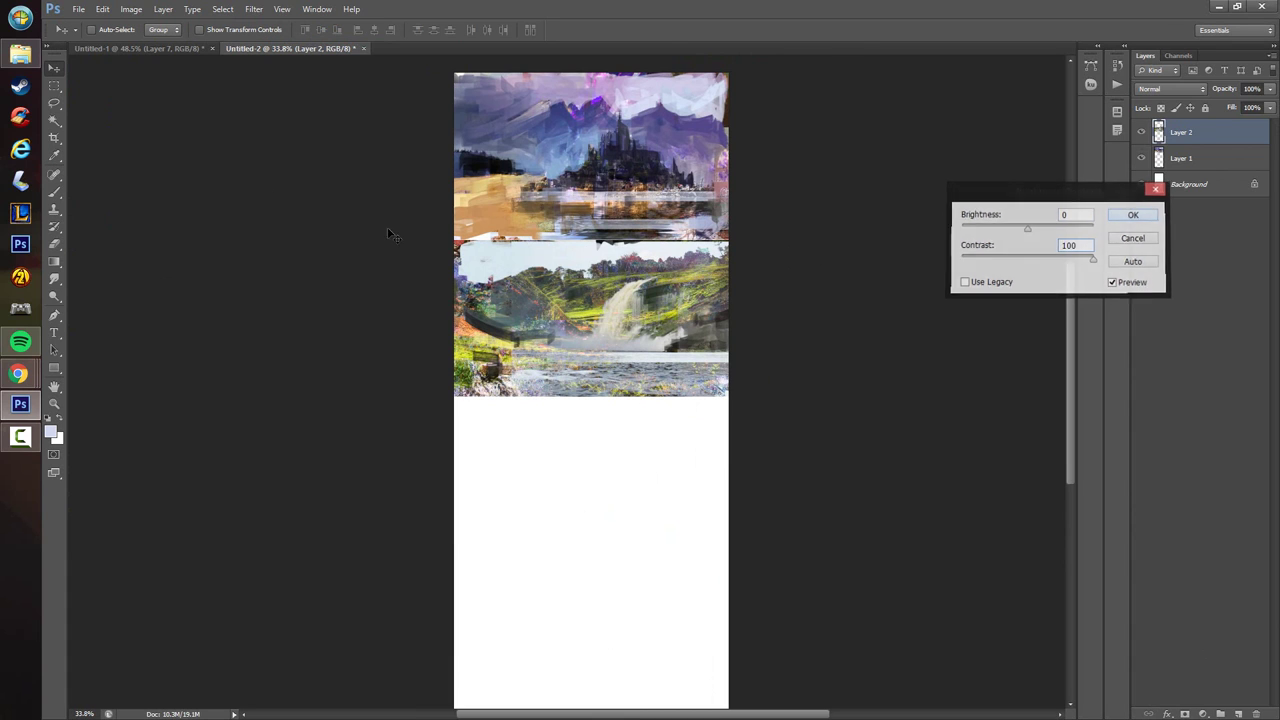
# - In the Untitled-1 collage, show the black border layer and marquee-select the misty forest panel in the bottom-right corner
pyautogui.click(158, 48)
pyautogui.hscroll(5, 960, 170)
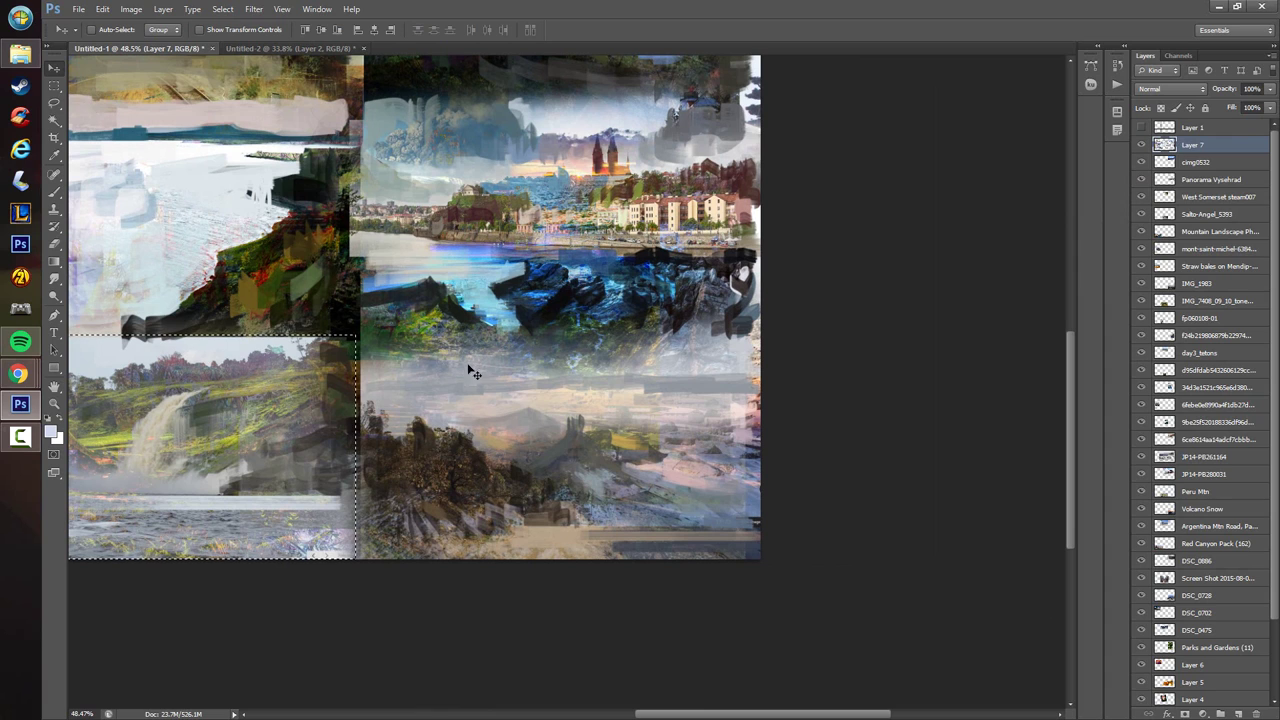
pyautogui.click(55, 87)
pyautogui.click(1142, 127)
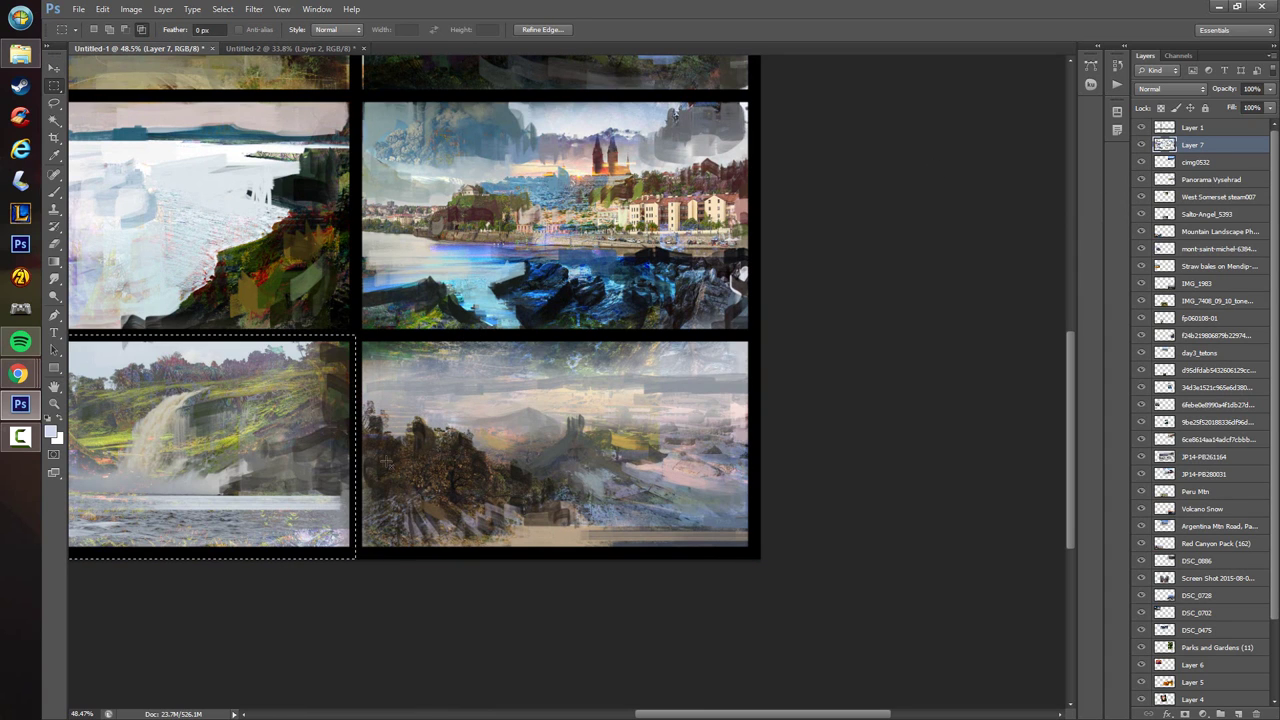
pyautogui.moveTo(357, 560); pyautogui.dragTo(780, 336)
# - Paste the merged misty forest panel into Untitled-2 and position it directly below the waterfall panel
pyautogui.click(258, 47)
pyautogui.hotkey('ctrl', 'v')
pyautogui.click(55, 67)
pyautogui.moveTo(690, 450); pyautogui.dragTo(655, 484)
# - Using the black borders in Untitled-1 as a guide, marquee-select the blue mountain lake panel in the top-right corner, and hide Layer 1
pyautogui.click(146, 47)
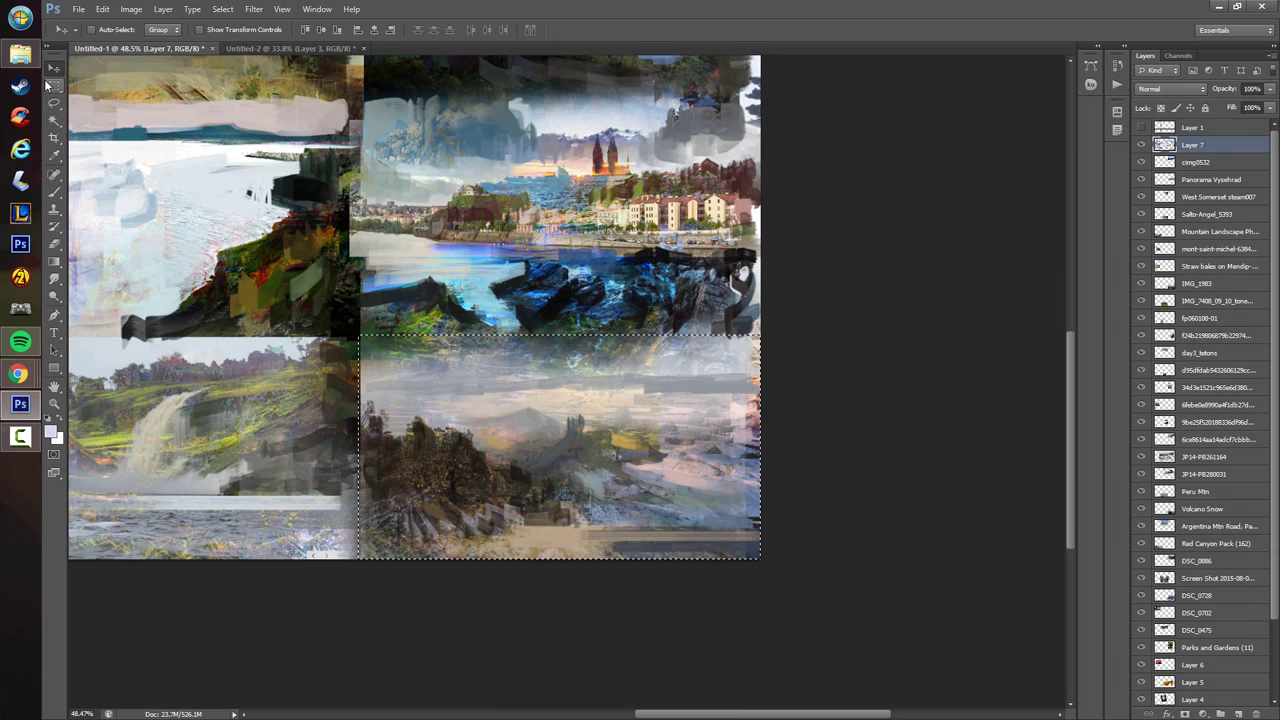
pyautogui.click(54, 86)
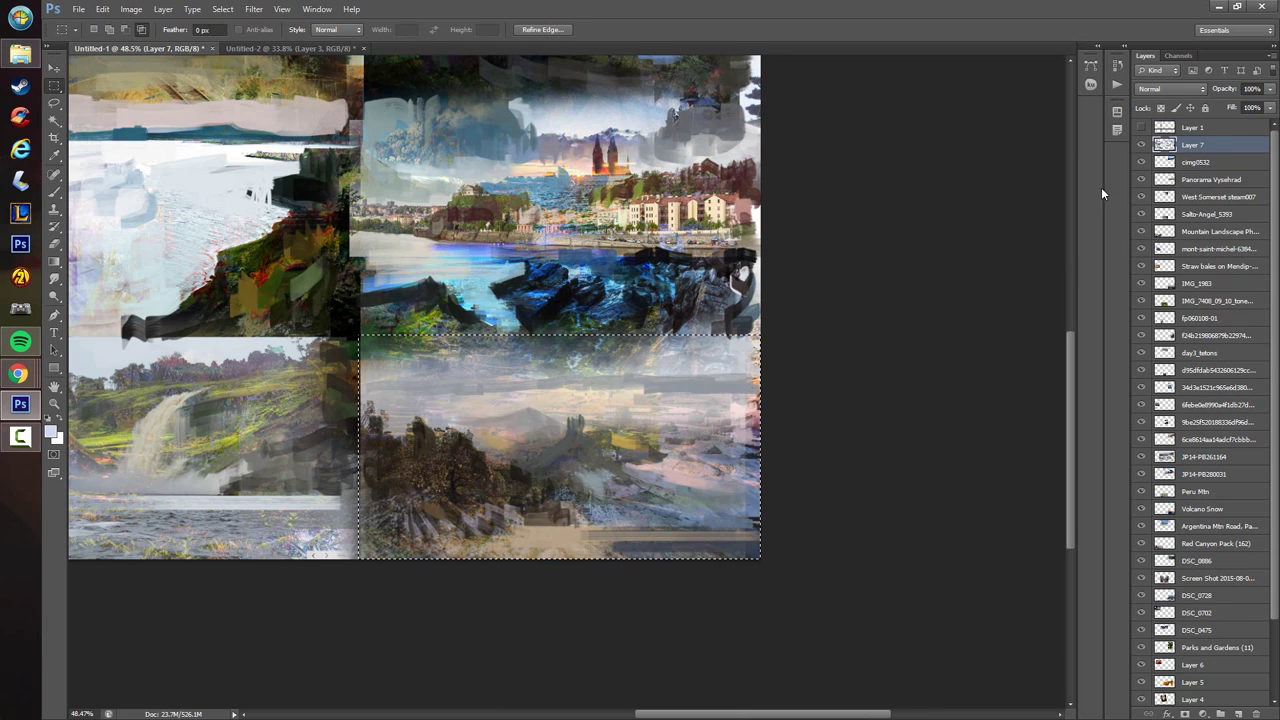
pyautogui.click(1141, 127)
pyautogui.scroll(5, 720, 258)
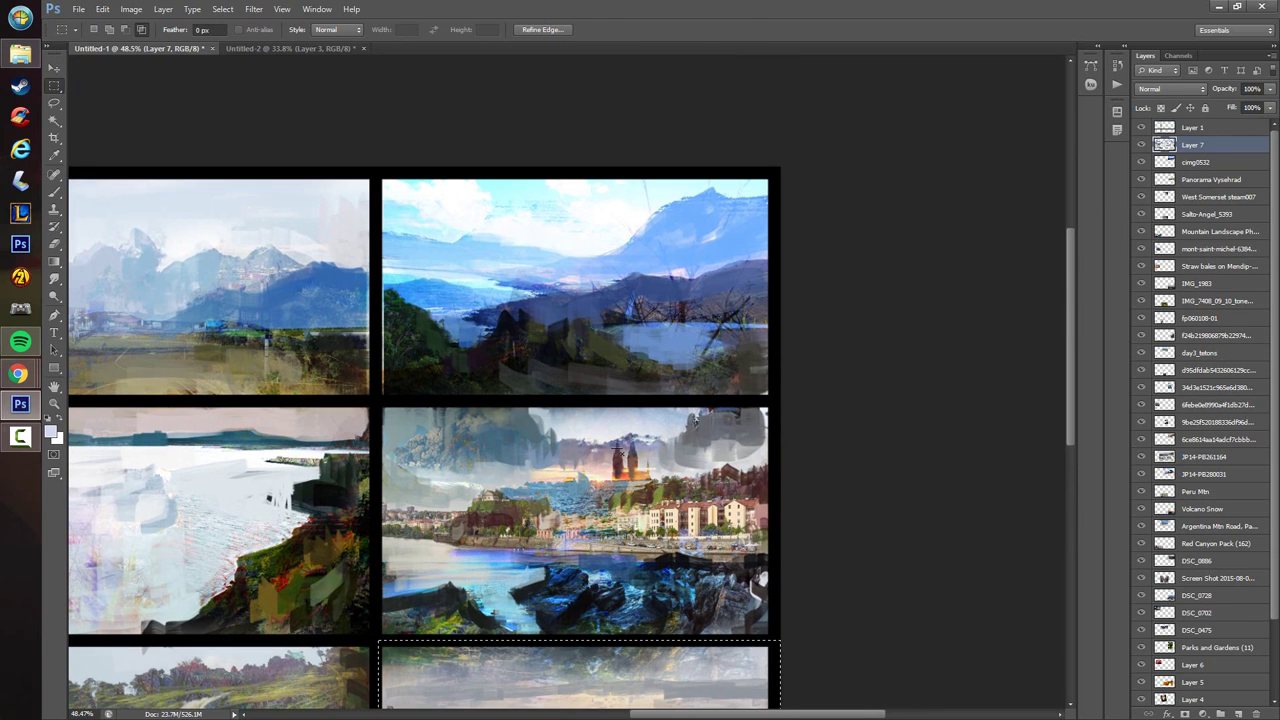
pyautogui.moveTo(372, 403); pyautogui.dragTo(790, 198)
pyautogui.click(1141, 127)
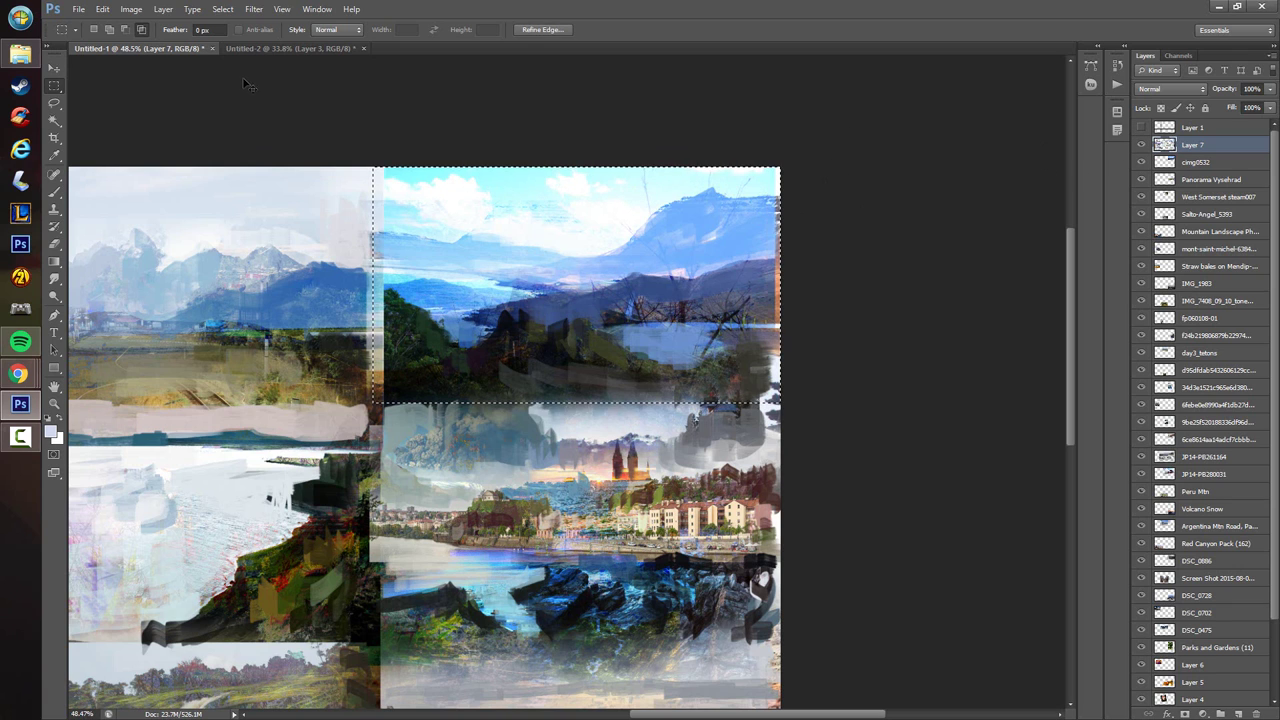
# - Paste the merged blue mountain lake panel into Untitled-2 and nudge it into place just below the misty forest panel
pyautogui.click(272, 48)
pyautogui.hotkey('ctrl', 'v')
pyautogui.press('v')
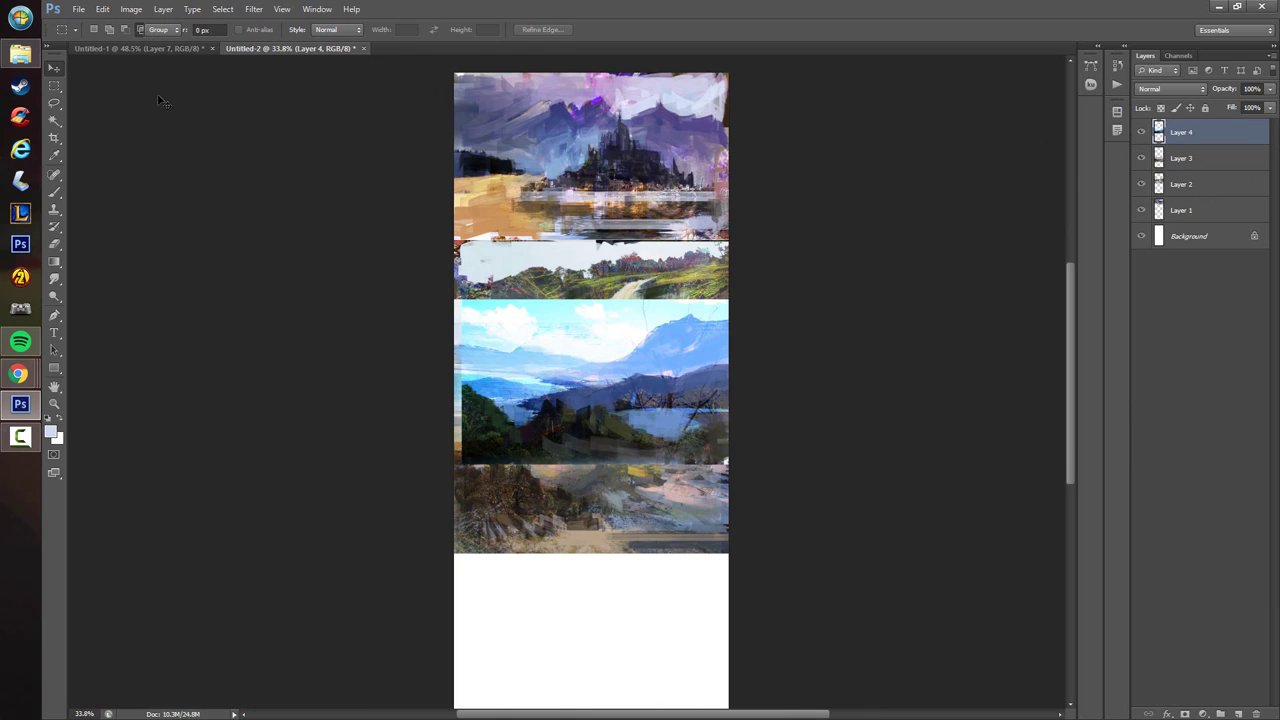
pyautogui.moveTo(498, 341); pyautogui.dragTo(478, 199)
pyautogui.moveTo(560, 227); pyautogui.dragTo(564, 530)
pyautogui.press('Up')
pyautogui.press('Up')
pyautogui.press('Up')
pyautogui.press('Up')
pyautogui.press('Up')
pyautogui.press('Up')
pyautogui.press('Up')
pyautogui.press('Up')
pyautogui.press('Up')
pyautogui.press('Up')
pyautogui.press('Up')
pyautogui.press('Up')
pyautogui.press('Up')
pyautogui.press('Up')
pyautogui.press('Up')
pyautogui.press('Up')
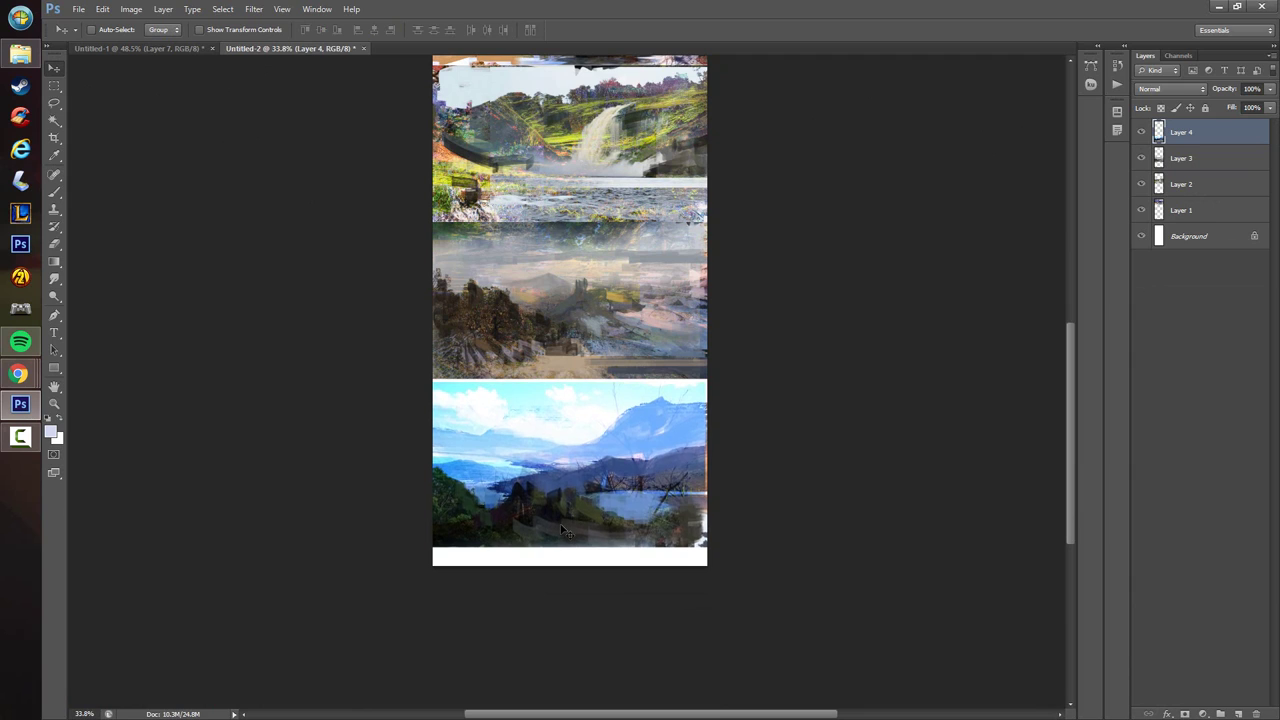
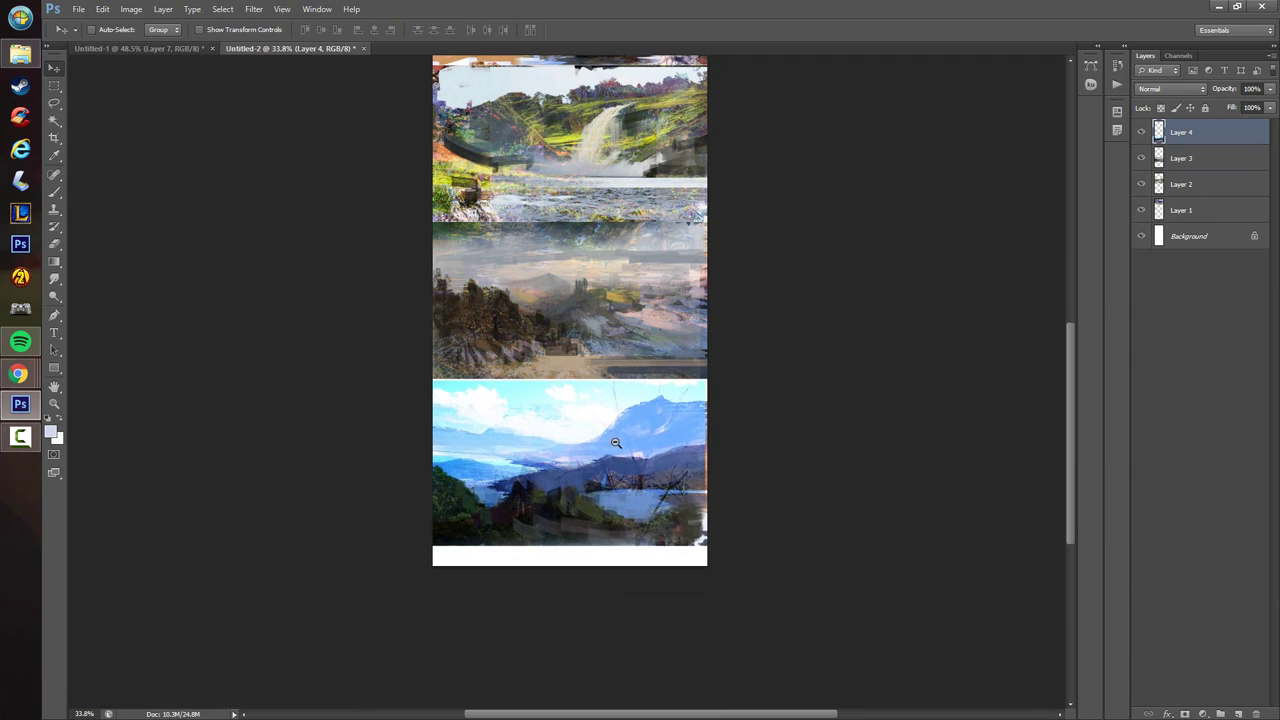
pyautogui.moveTo(615, 442); pyautogui.dragTo(545, 430)
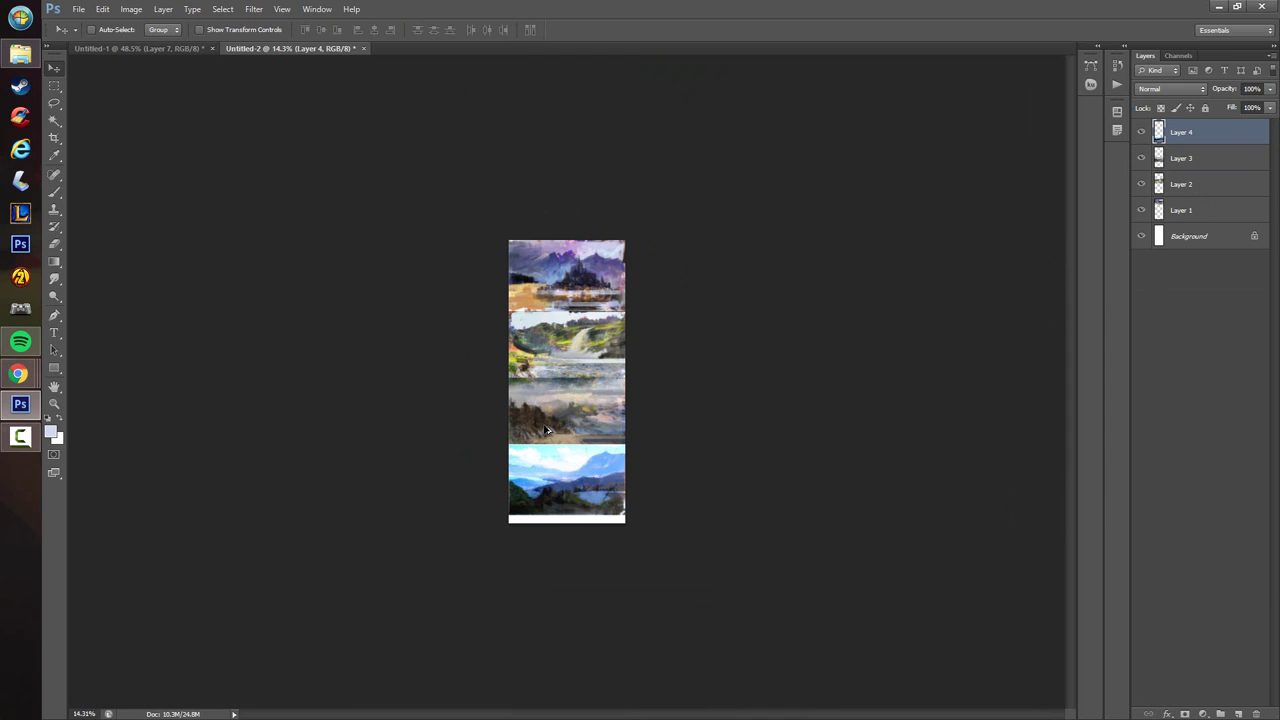
pyautogui.moveTo(578, 437); pyautogui.dragTo(587, 488)
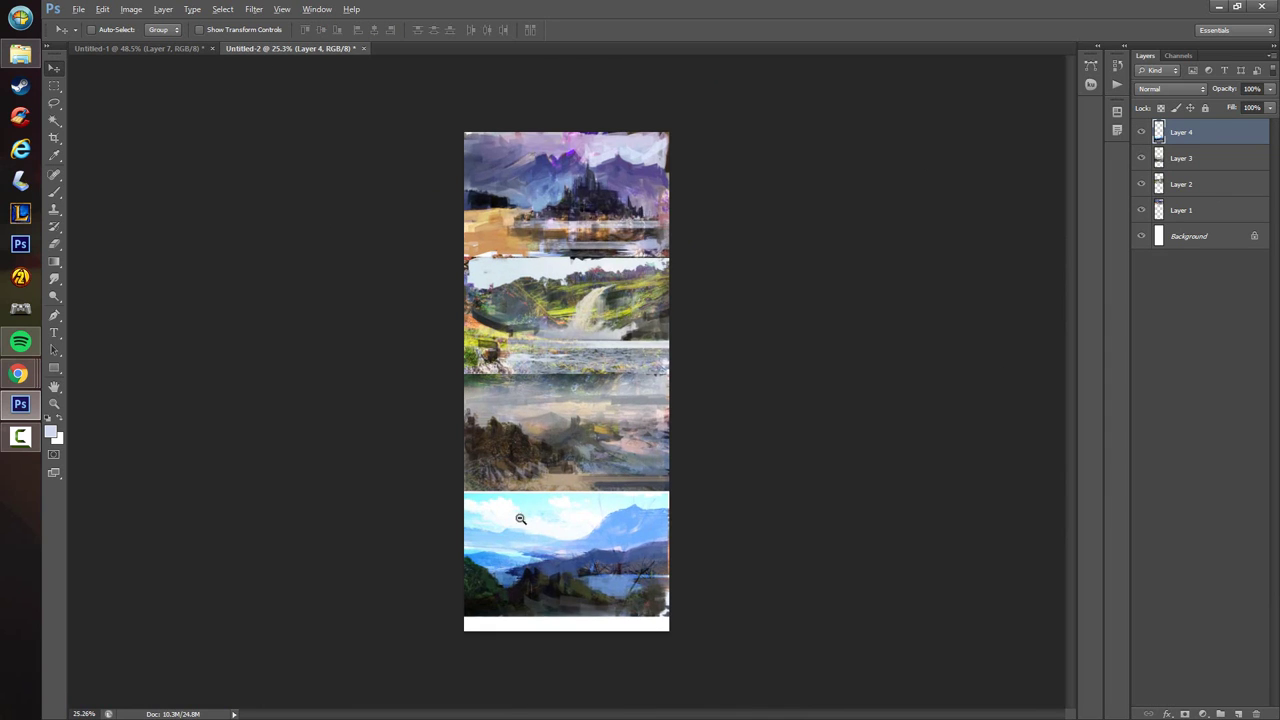
# - Crop the canvas to remove the white strip below the bottom landscape painting
pyautogui.moveTo(562, 536); pyautogui.dragTo(551, 545)
pyautogui.press('c')
pyautogui.moveTo(571, 682); pyautogui.dragTo(581, 674)
pyautogui.press('Return')
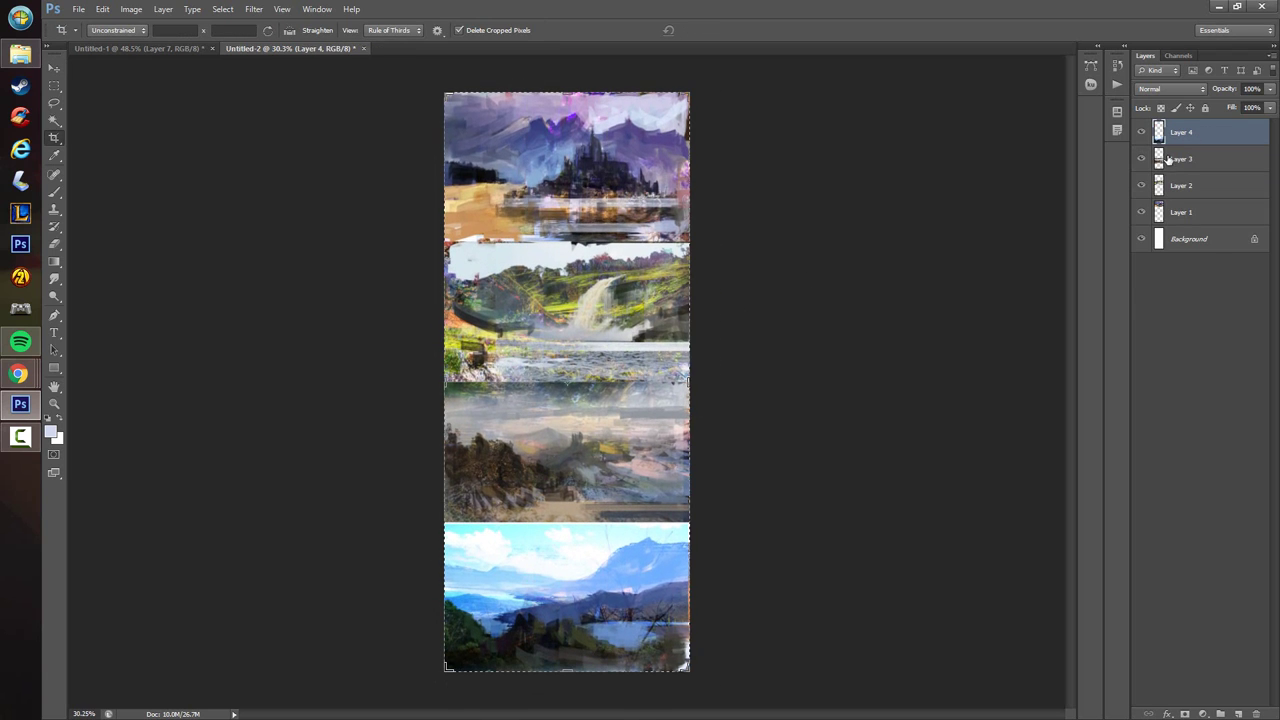
# - On a new layer, fill a thin horizontal strip between the first and second paintings with black as a divider
pyautogui.click(1238, 714)
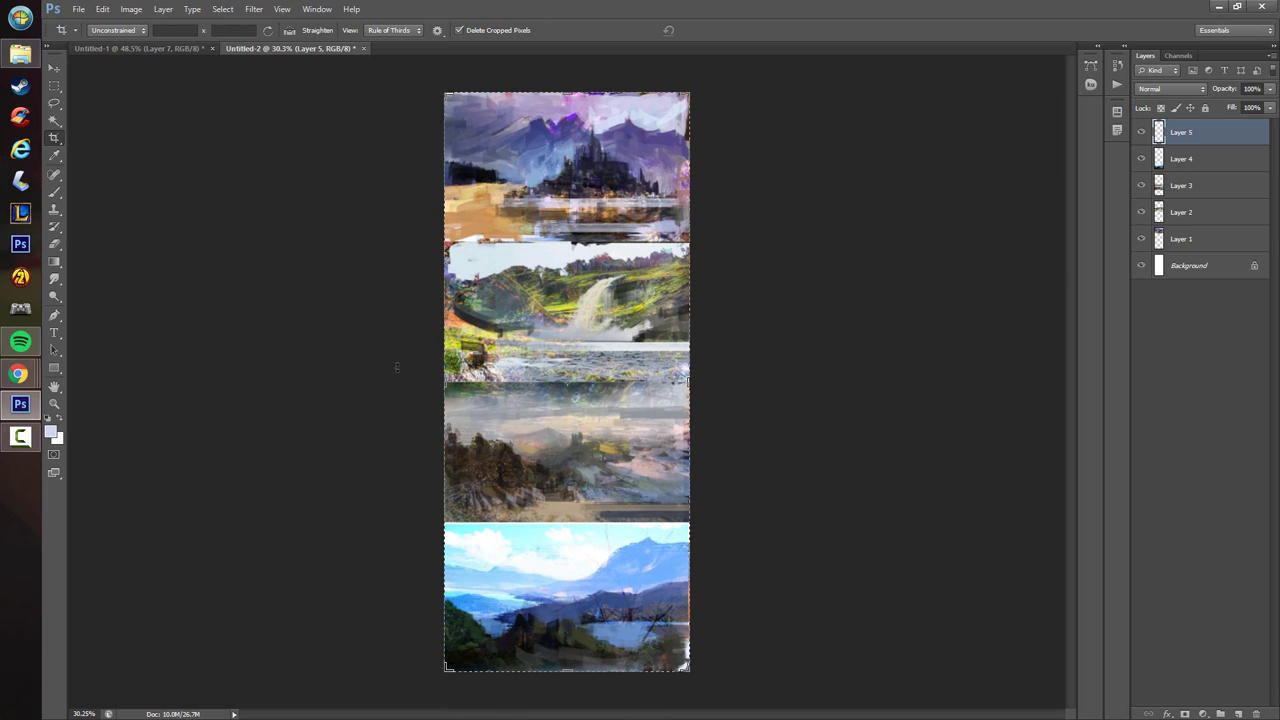
pyautogui.click(55, 86)
pyautogui.moveTo(444, 242); pyautogui.dragTo(750, 237)
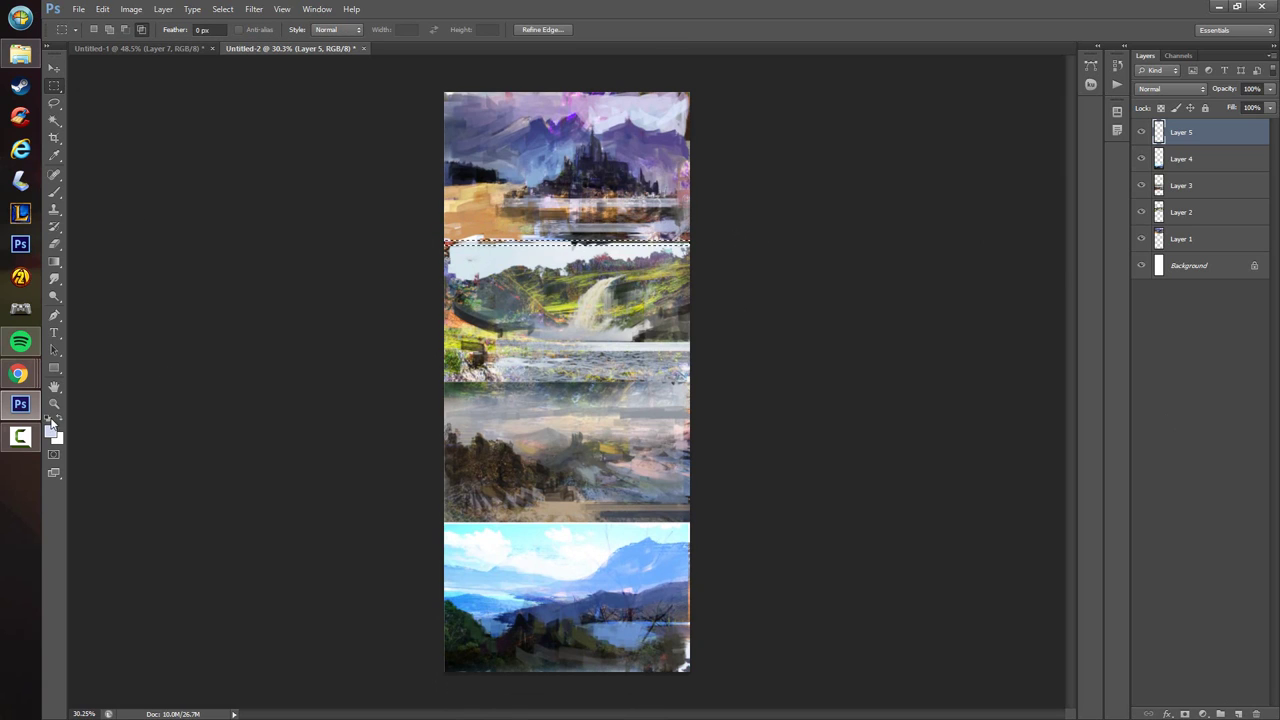
pyautogui.click(894, 251)
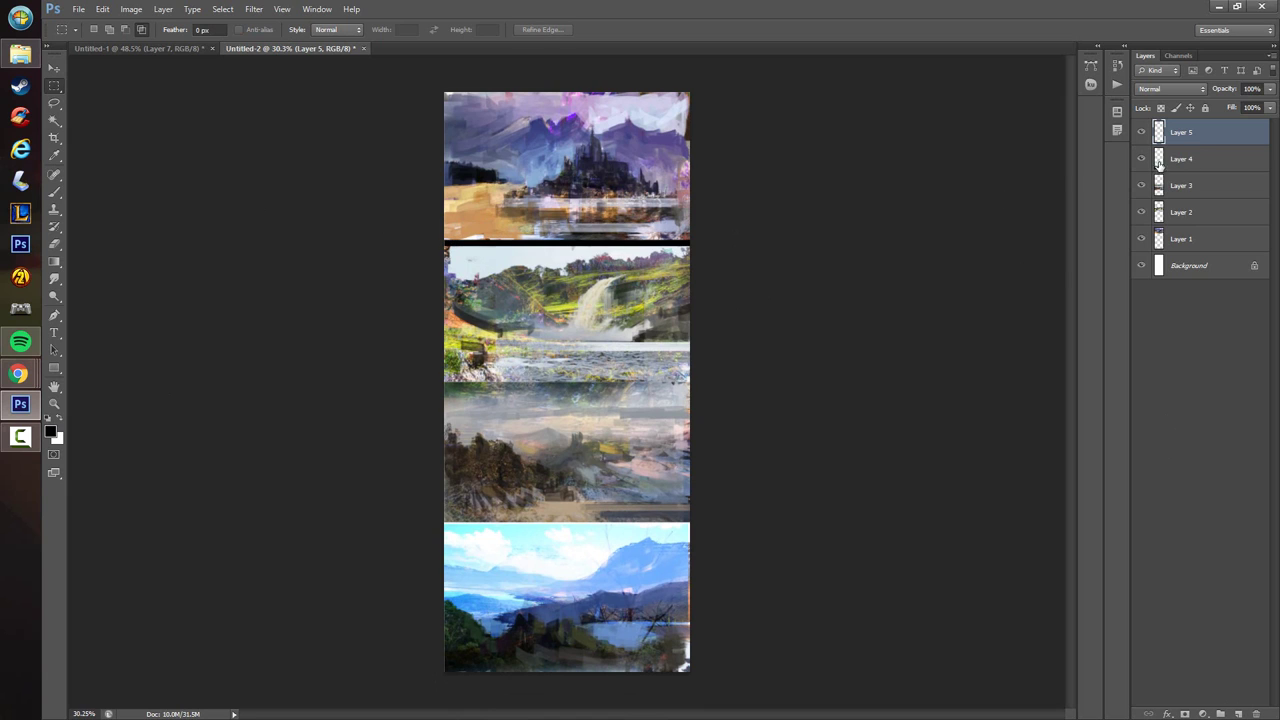
# - Duplicate the black divider twice and place the copies between the second and third and the third and fourth paintings
pyautogui.rightClick(1193, 133)
pyautogui.click(1193, 174)
pyautogui.press('Return')
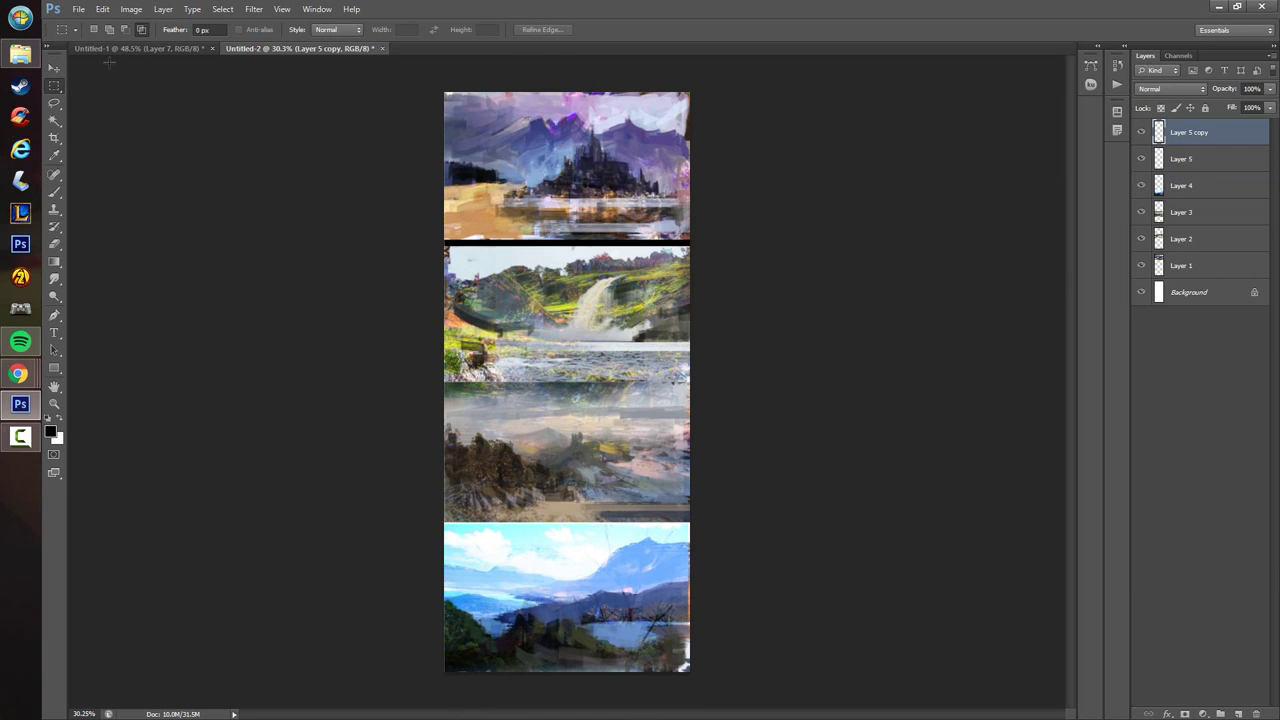
pyautogui.press('v')
pyautogui.moveTo(726, 340); pyautogui.dragTo(733, 430)
pyautogui.moveTo(682, 390); pyautogui.dragTo(678, 527)
pyautogui.hotkey('ctrl', 'z')
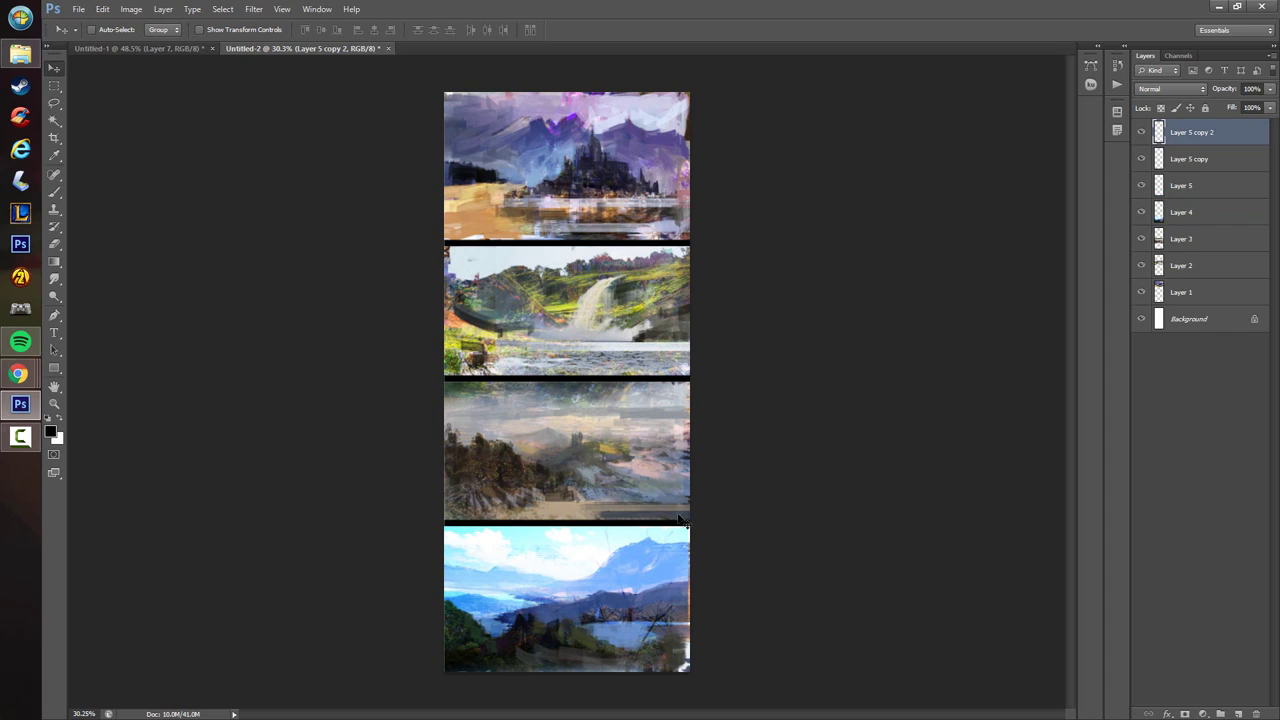
pyautogui.hotkey('ctrl', 't')
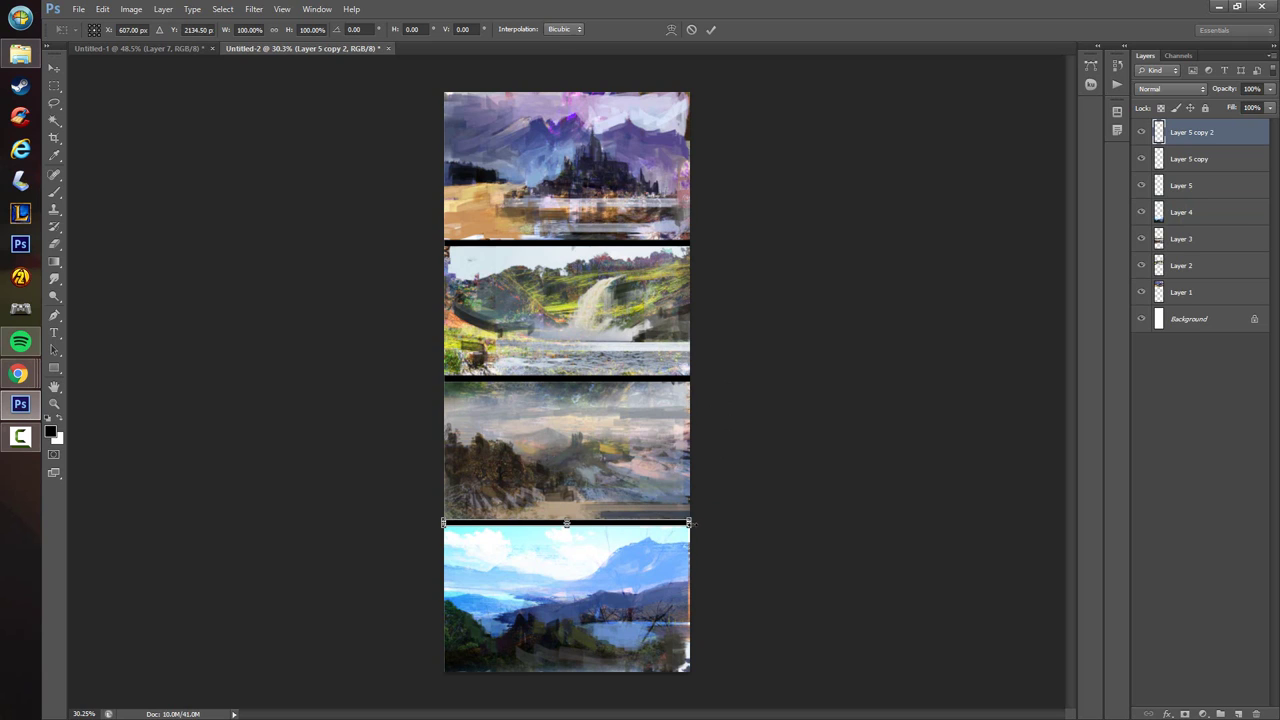
pyautogui.press('Return')
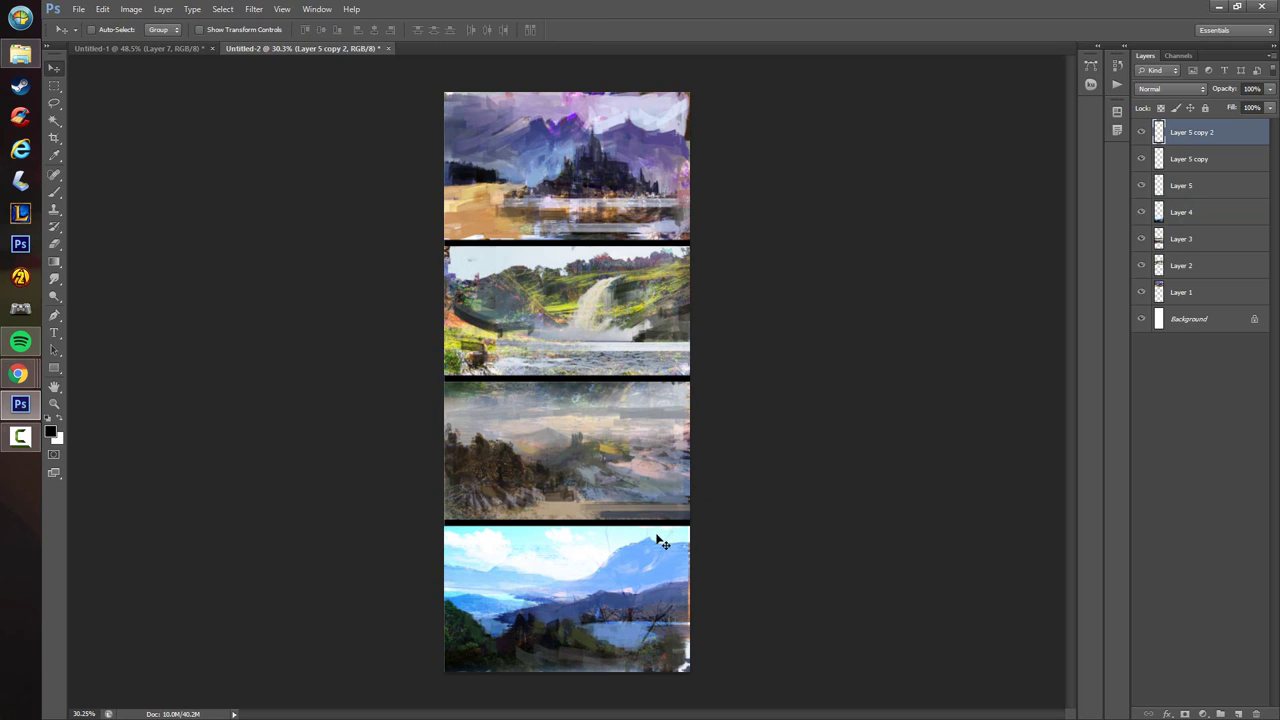
# - Try to place the black divider along the bottom edge of the lowest painting
pyautogui.moveTo(652, 527); pyautogui.dragTo(662, 674)
pyautogui.hotkey('ctrl', 'z')
pyautogui.moveTo(605, 463); pyautogui.dragTo(594, 465)
pyautogui.scroll(-5, 593, 463)
pyautogui.scroll(5, 581, 476)
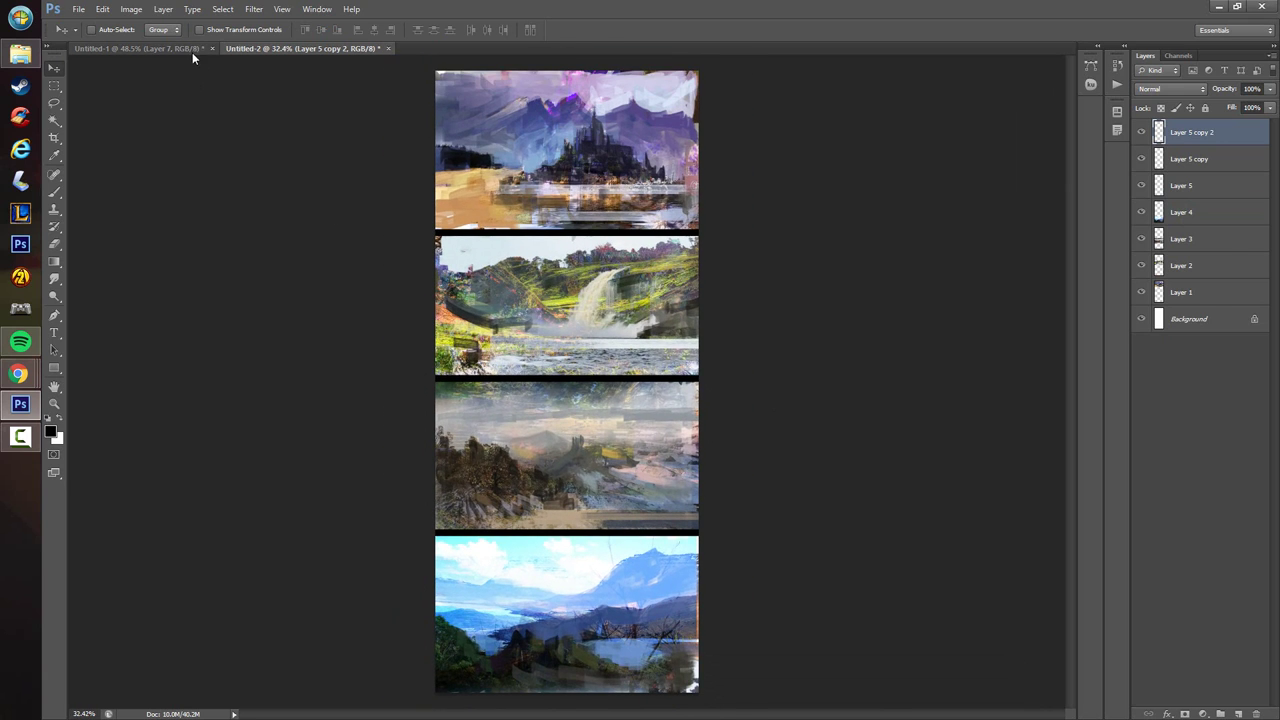
# - Start saving the Untitled-1 document with the nine thumbnails and browse to the Stream folder on the SAMSUNG (J:) drive
pyautogui.click(140, 48)
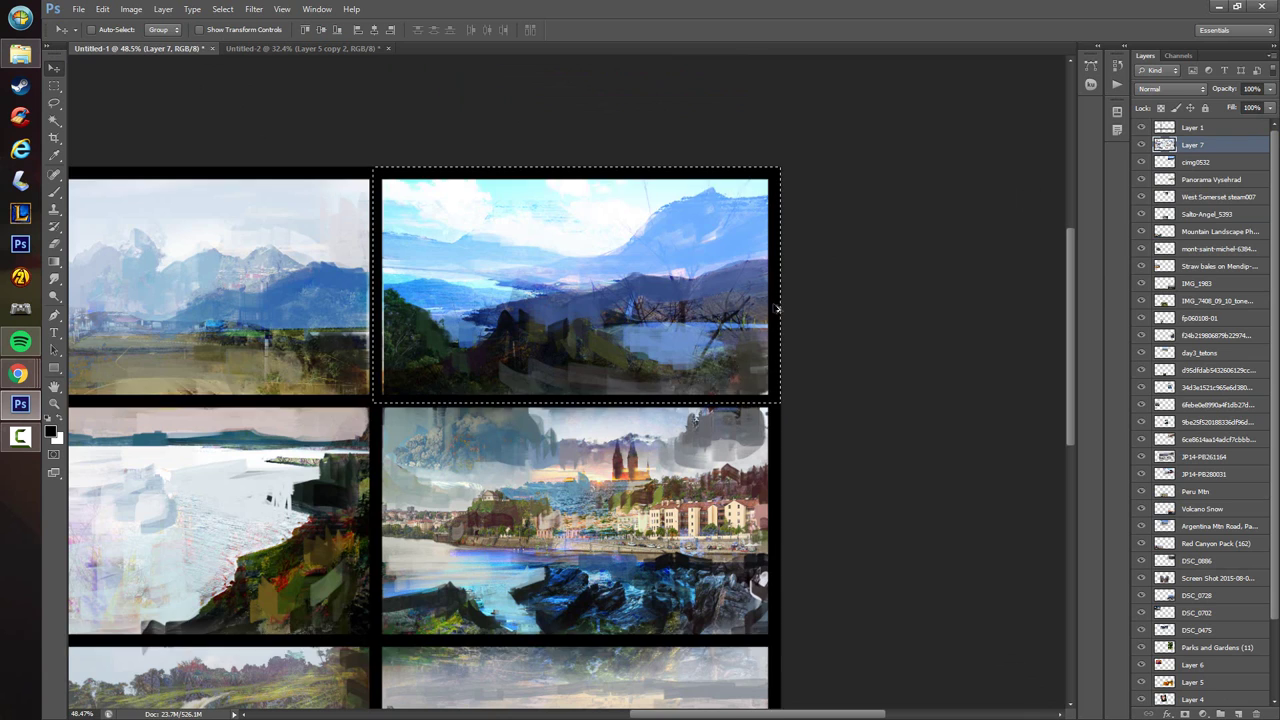
pyautogui.scroll(-10, 830, 258)
pyautogui.scroll(3, 540, 388)
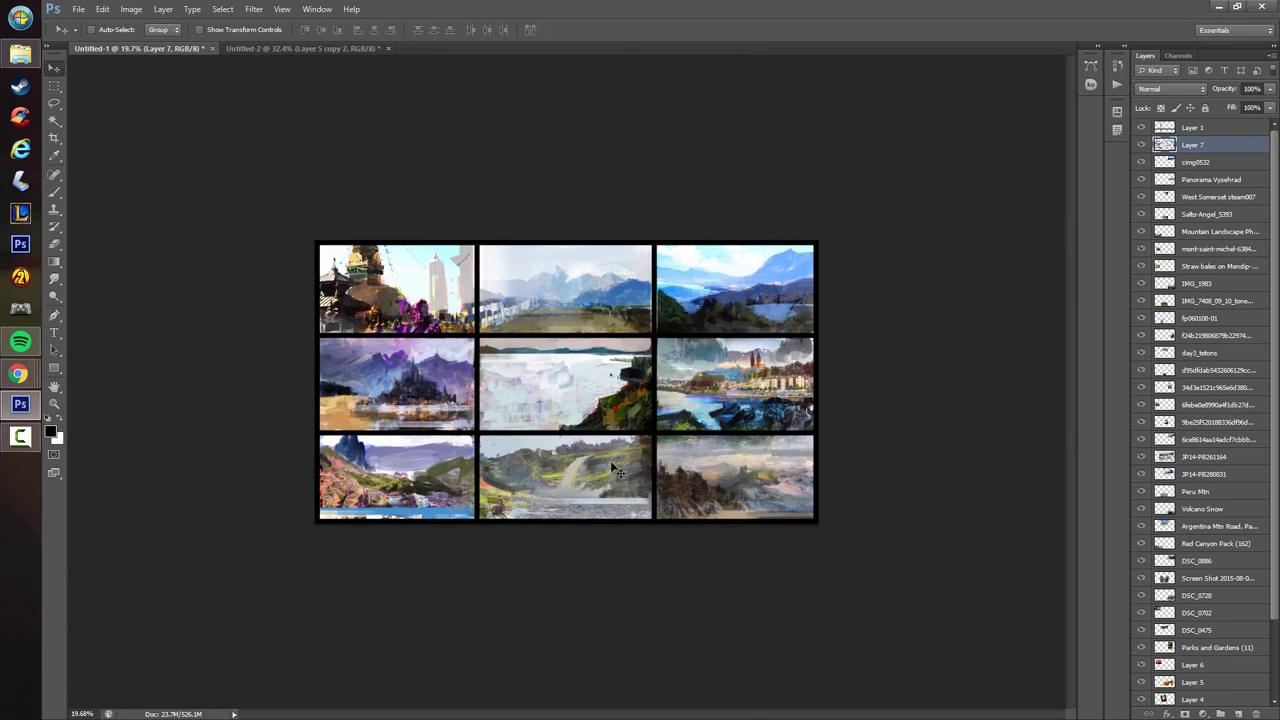
pyautogui.hotkey('ctrl', 's')
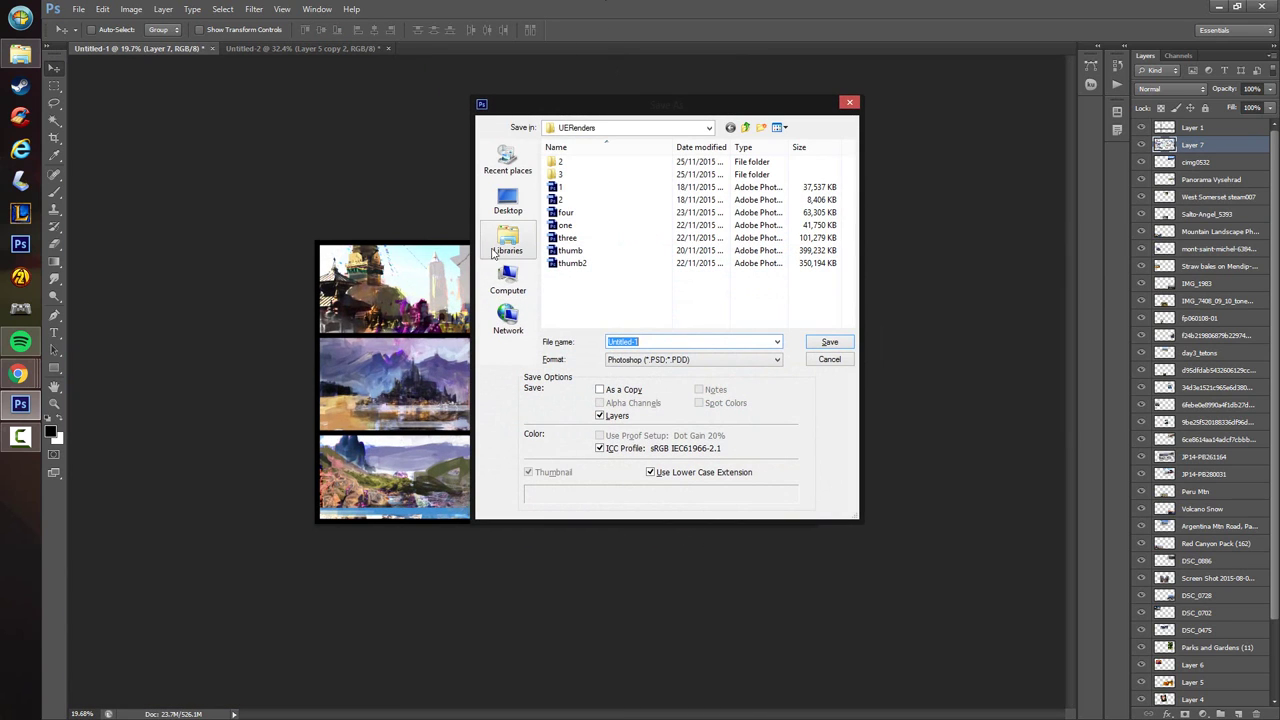
pyautogui.click(746, 128)
pyautogui.click(746, 128)
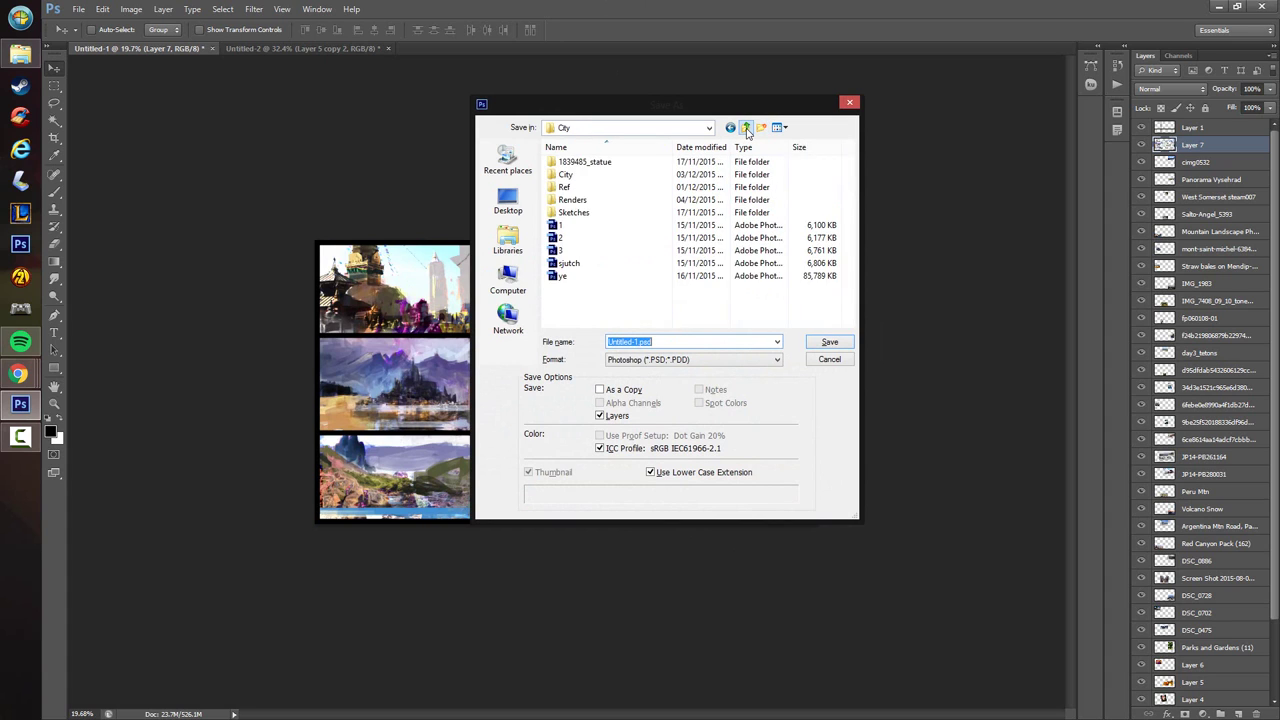
pyautogui.click(746, 128)
pyautogui.click(746, 128)
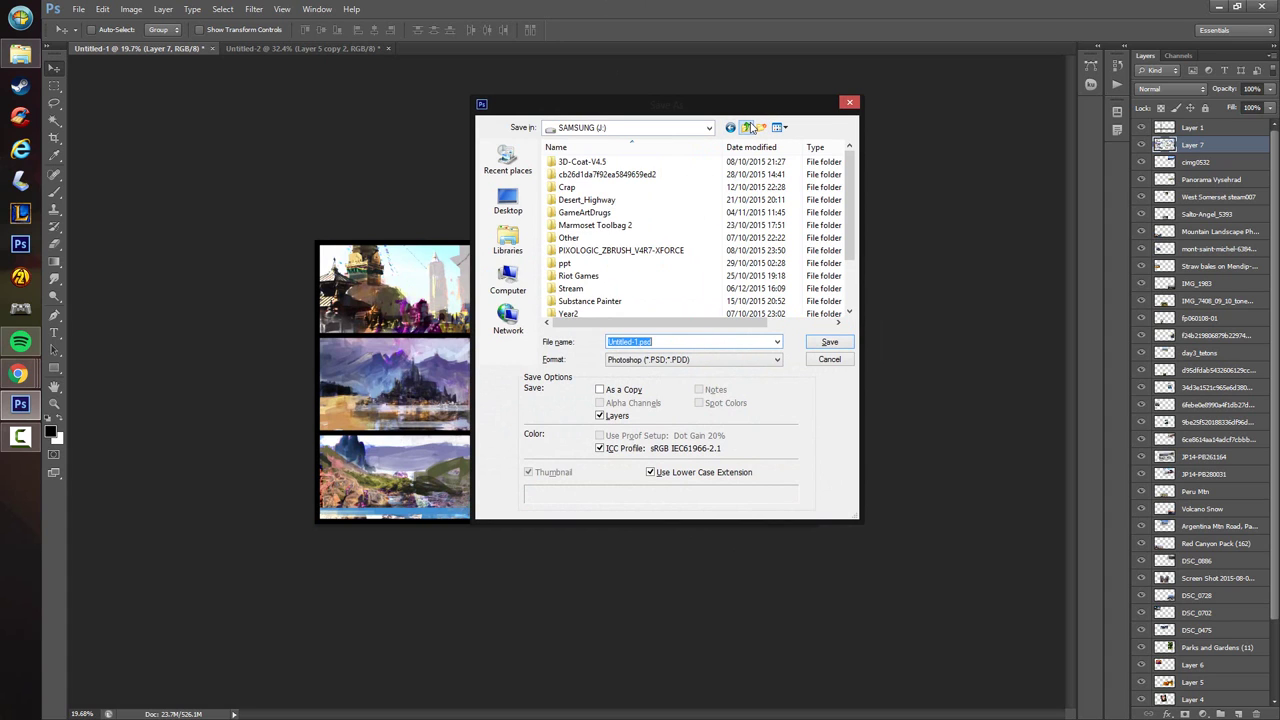
pyautogui.click(748, 128)
pyautogui.doubleClick(756, 176)
pyautogui.scroll(-2, 700, 264)
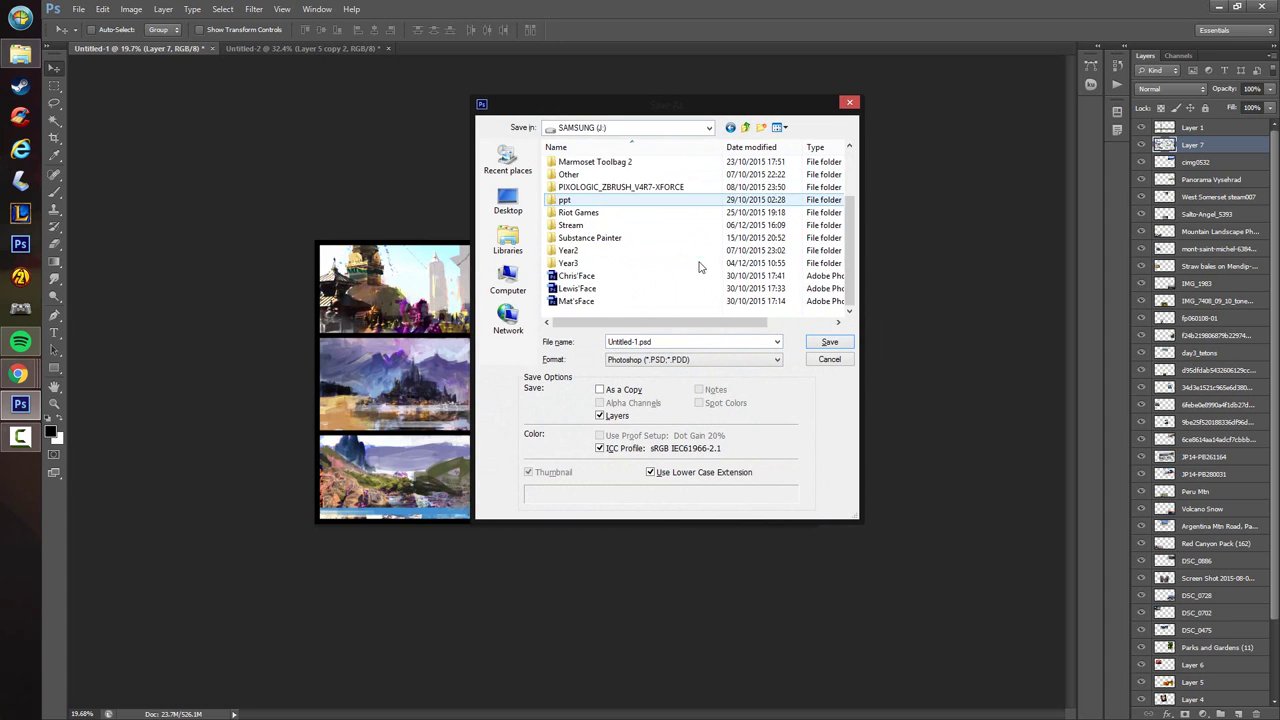
pyautogui.doubleClick(572, 225)
# - Create a folder named thumbs inside the Stream folder and open it
pyautogui.rightClick(635, 256)
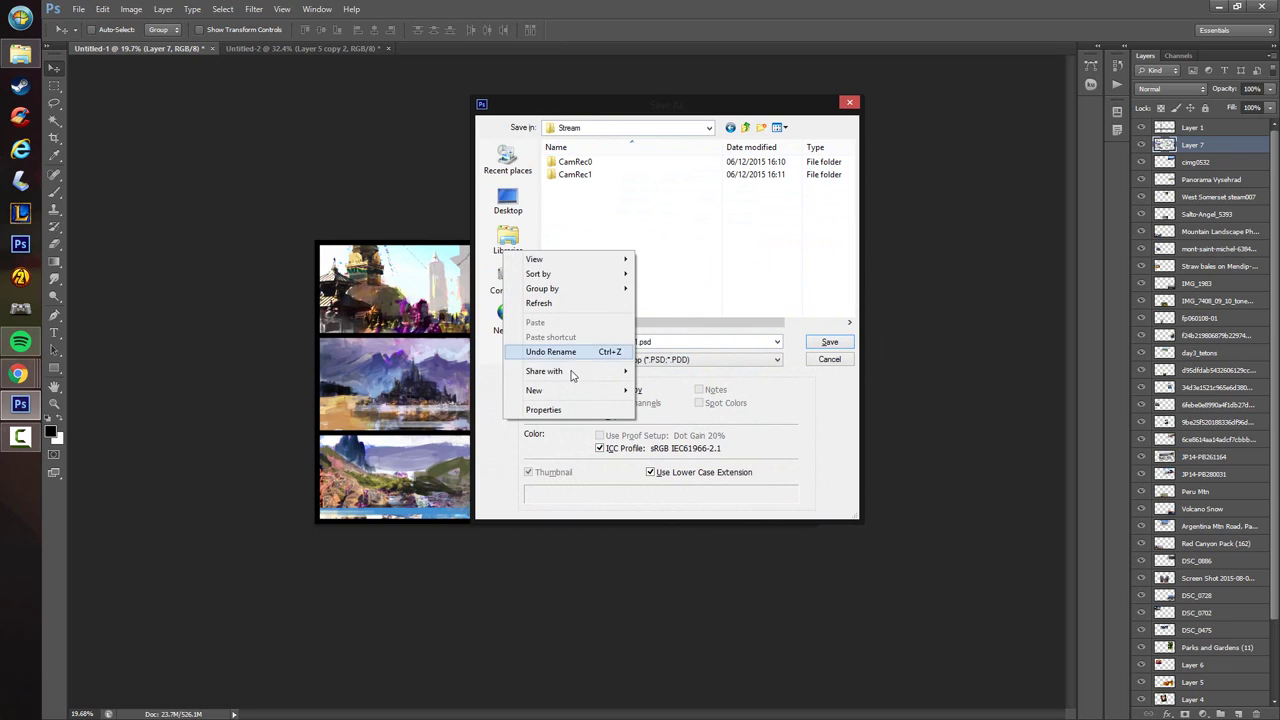
pyautogui.moveTo(577, 391)
pyautogui.click(463, 389)
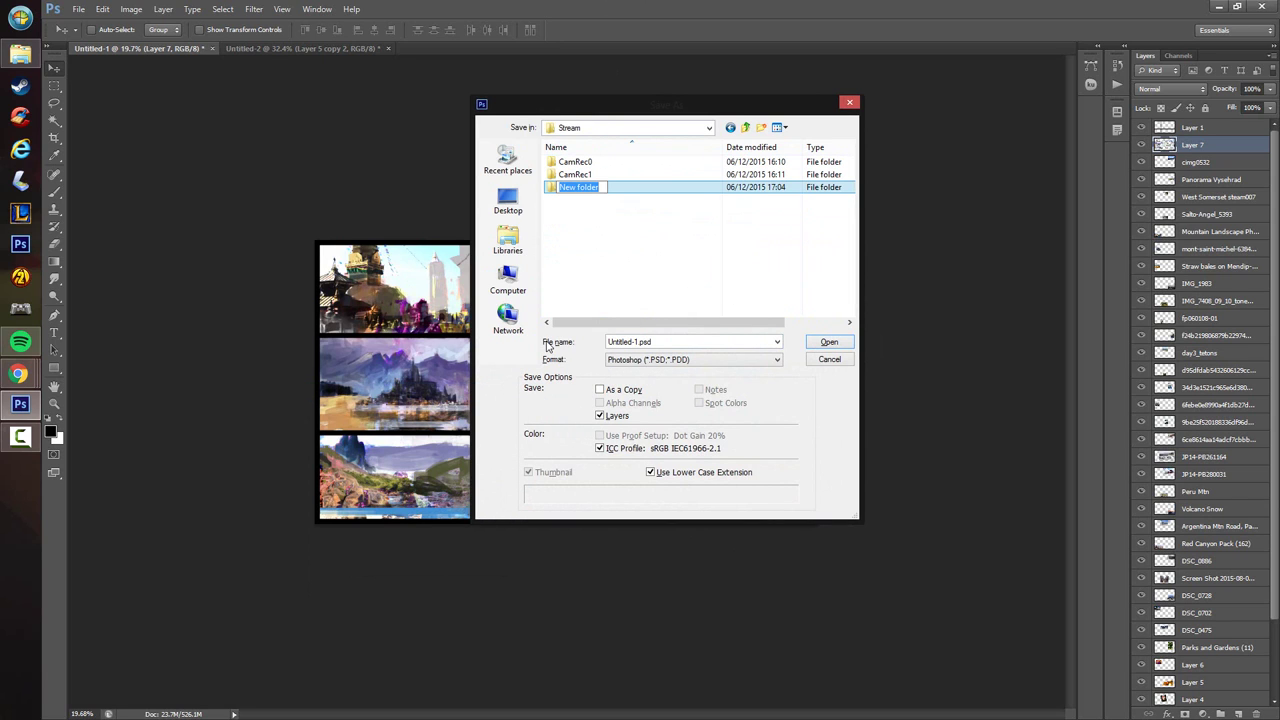
pyautogui.write('thu')
pyautogui.press('Return')
pyautogui.press('Return')
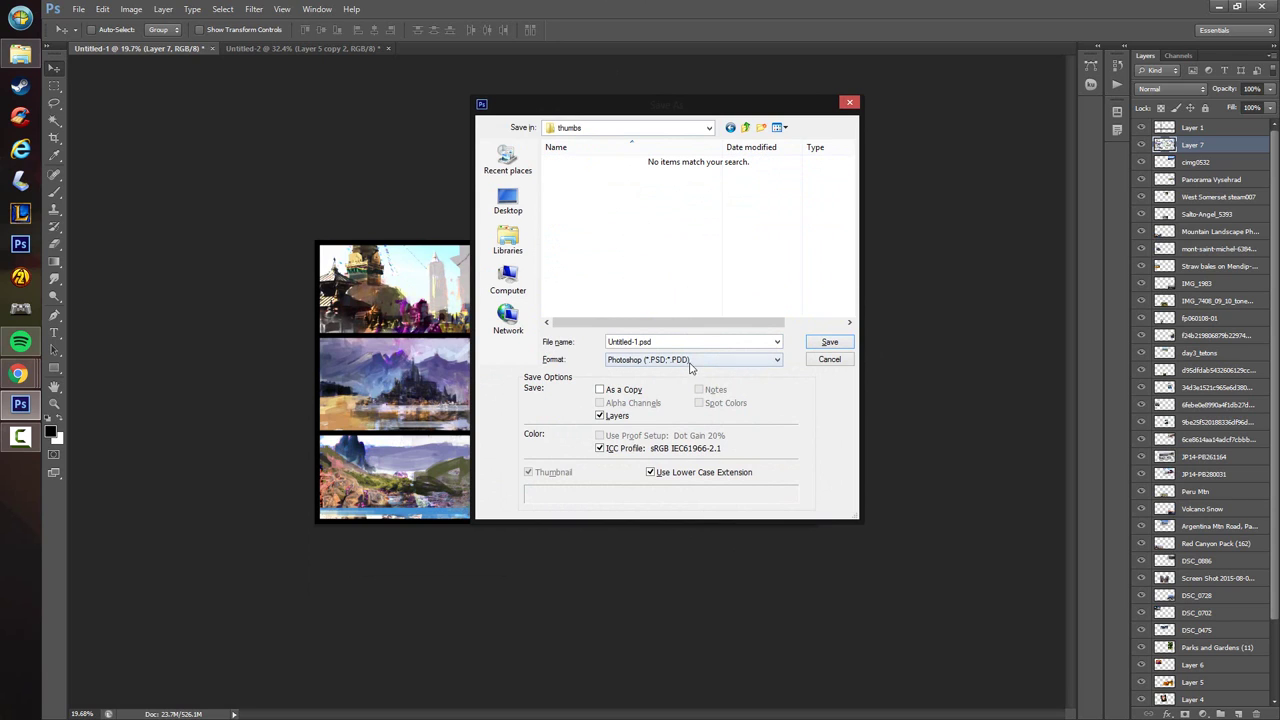
# - Save the nine-thumbnail document in Photoshop format under the name thumbs
pyautogui.click(651, 343)
pyautogui.write('thumbs')
pyautogui.press('Return')
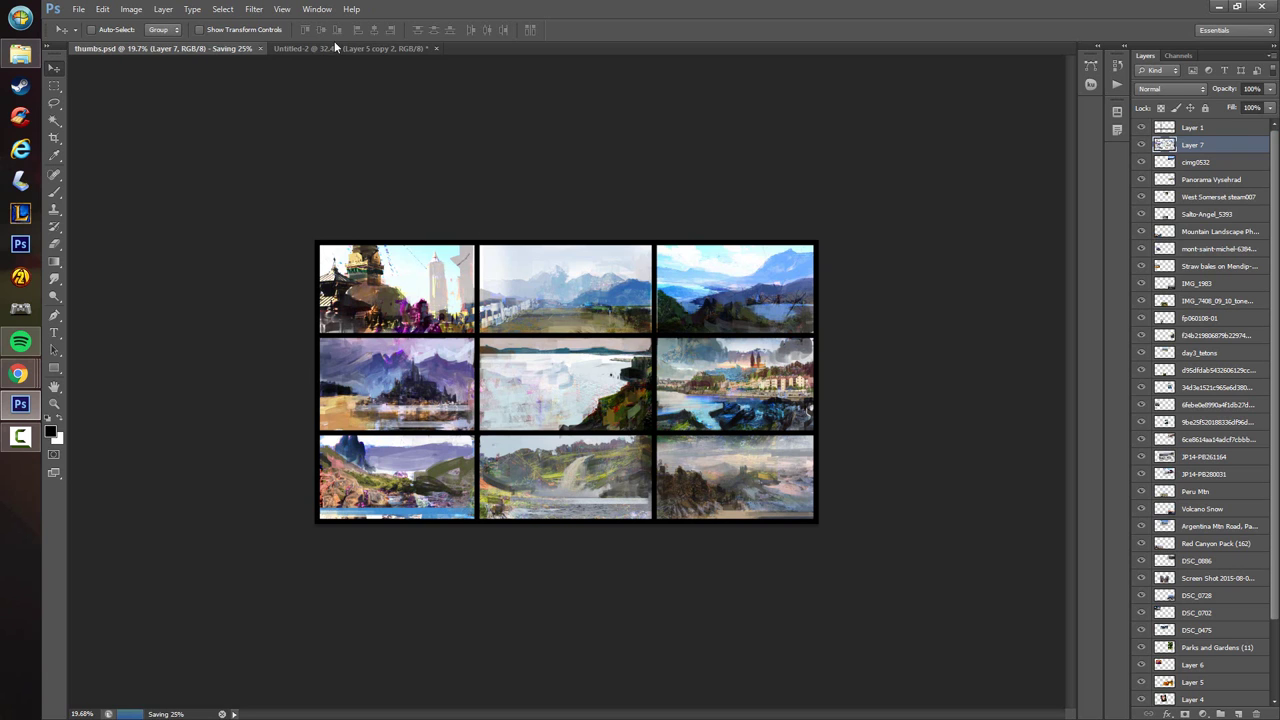
# - Save the document with the four stacked paintings as thumbs1.psd in the thumbs folder
pyautogui.click(336, 47)
pyautogui.hotkey('ctrl', 's')
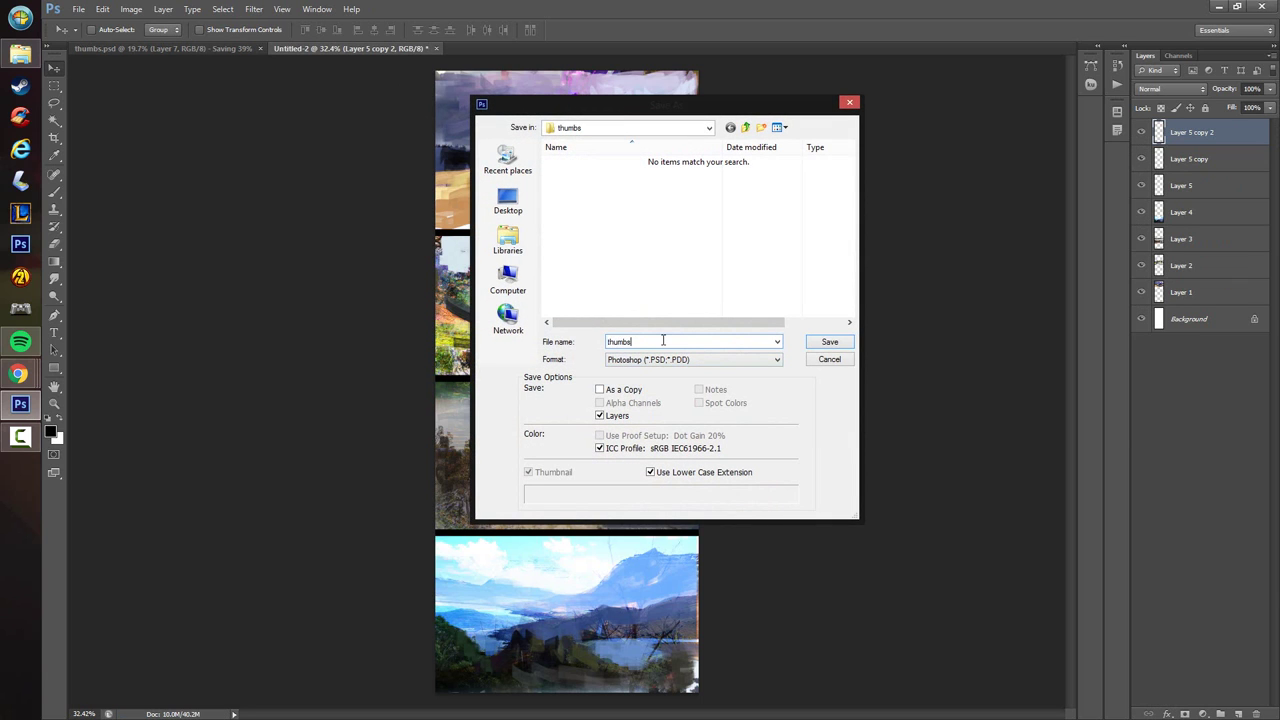
pyautogui.press('Return')
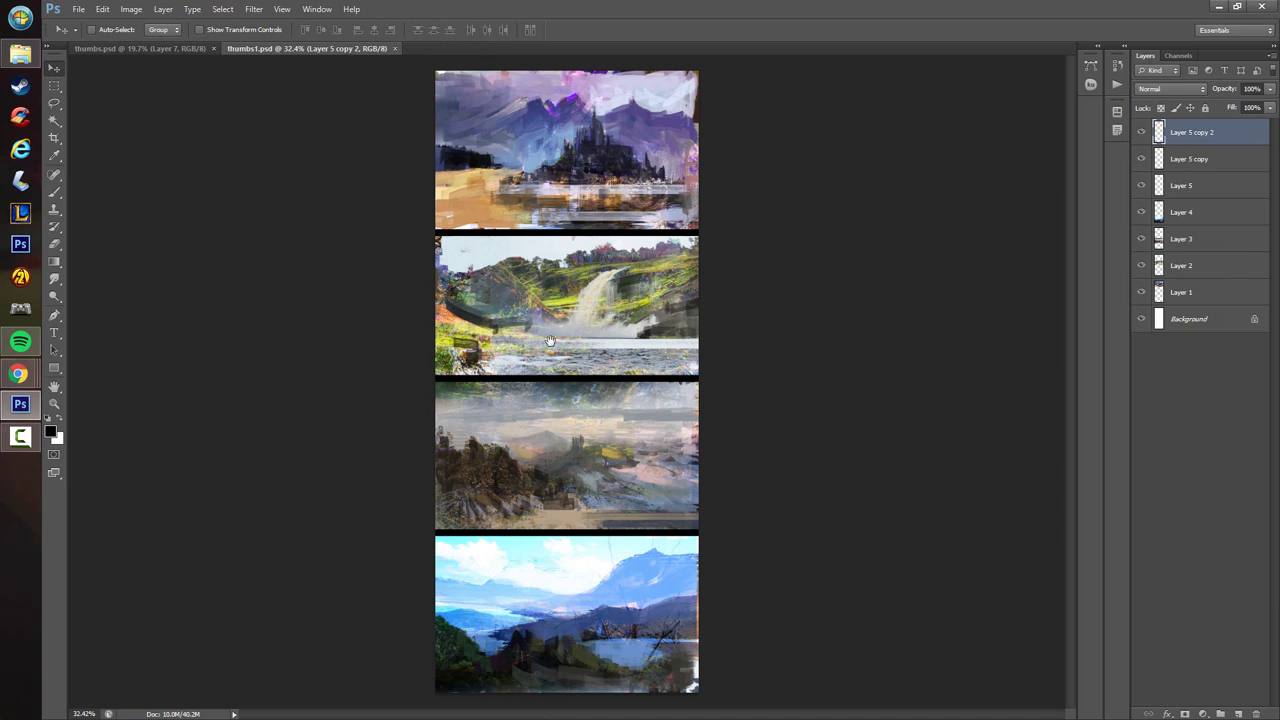
# - On a new layer, brush dark and grey strokes over the shadowed hill beside the waterfall in the second painting
pyautogui.moveTo(590, 452); pyautogui.dragTo(583, 409)
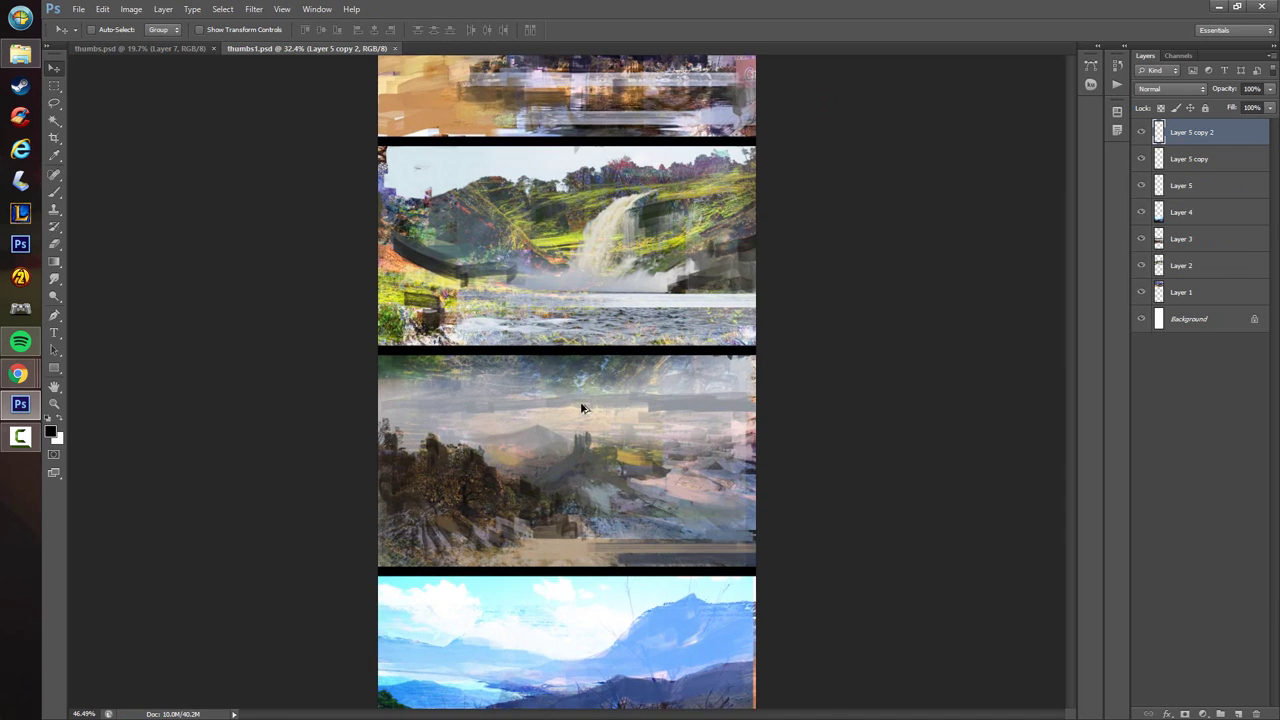
pyautogui.moveTo(532, 329); pyautogui.dragTo(541, 526)
pyautogui.moveTo(511, 411); pyautogui.dragTo(545, 405)
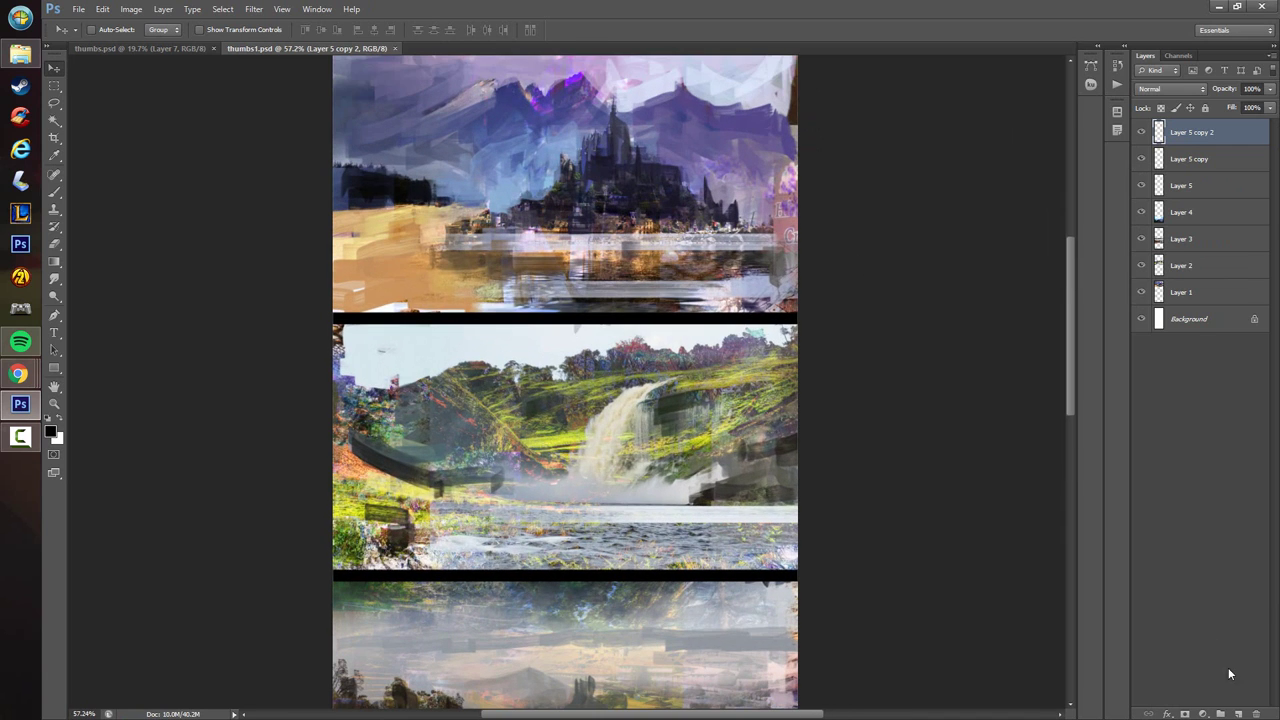
pyautogui.click(1248, 705)
pyautogui.click(54, 191)
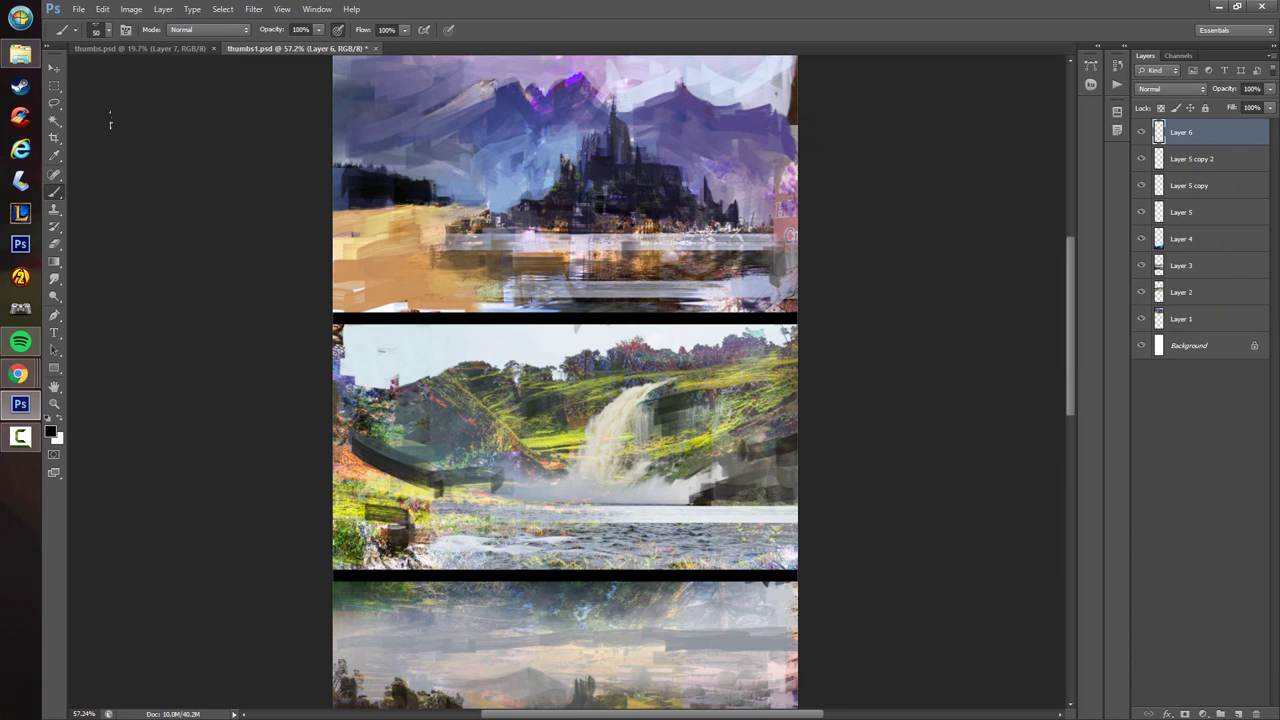
pyautogui.moveTo(517, 433); pyautogui.dragTo(537, 381)
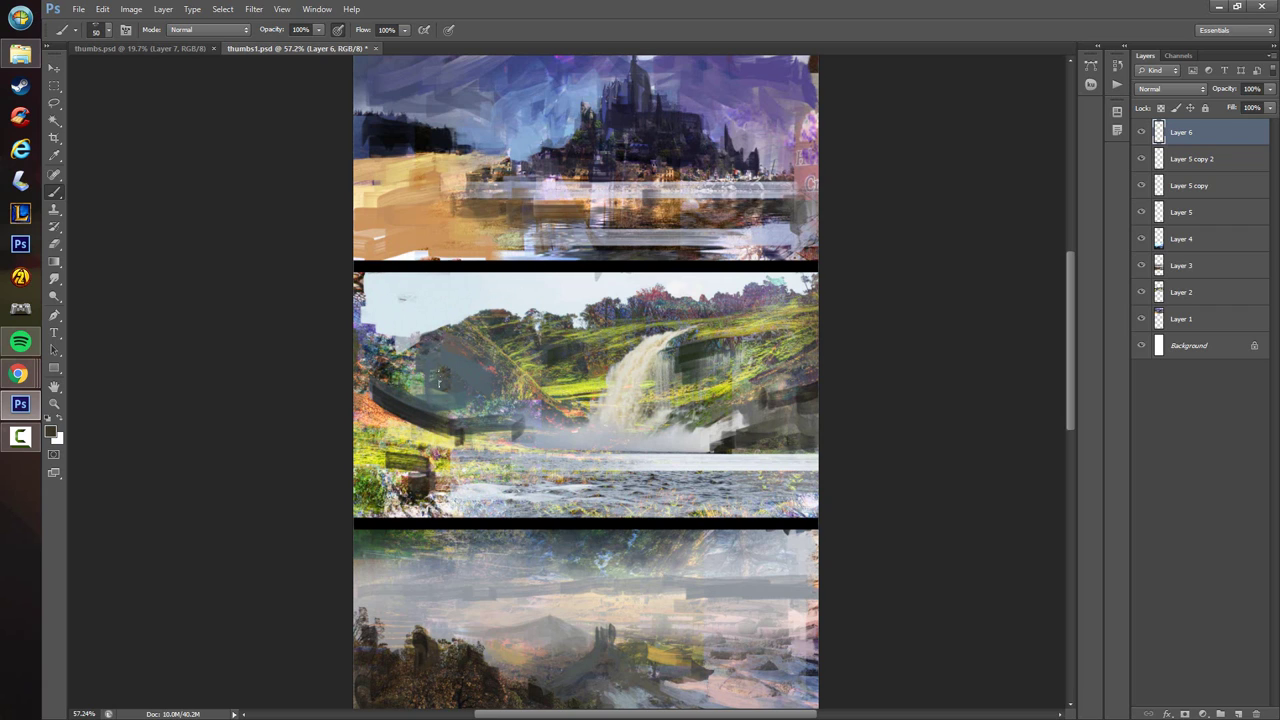
pyautogui.moveTo(441, 377)
pyautogui.mouseDown()
pyautogui.moveTo(465, 360)
pyautogui.moveTo(495, 410)
pyautogui.mouseUp()
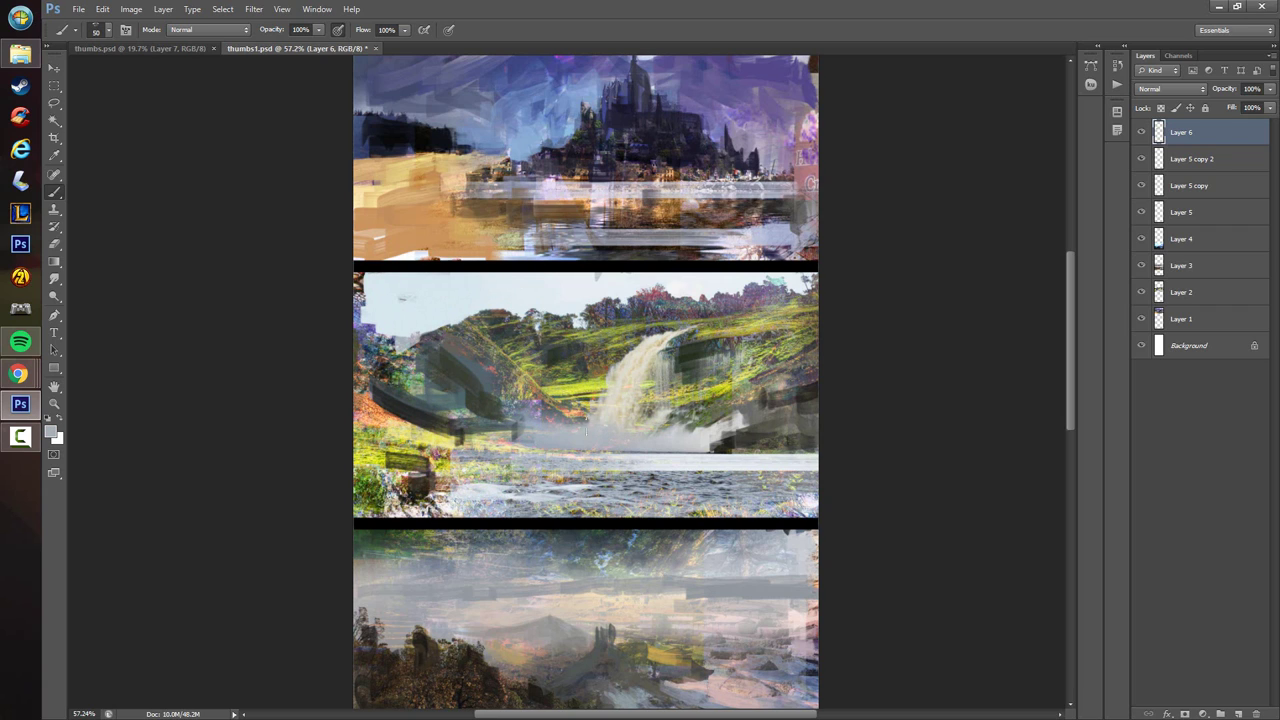
pyautogui.moveTo(614, 363); pyautogui.dragTo(561, 313)
pyautogui.moveTo(451, 377); pyautogui.dragTo(589, 451)
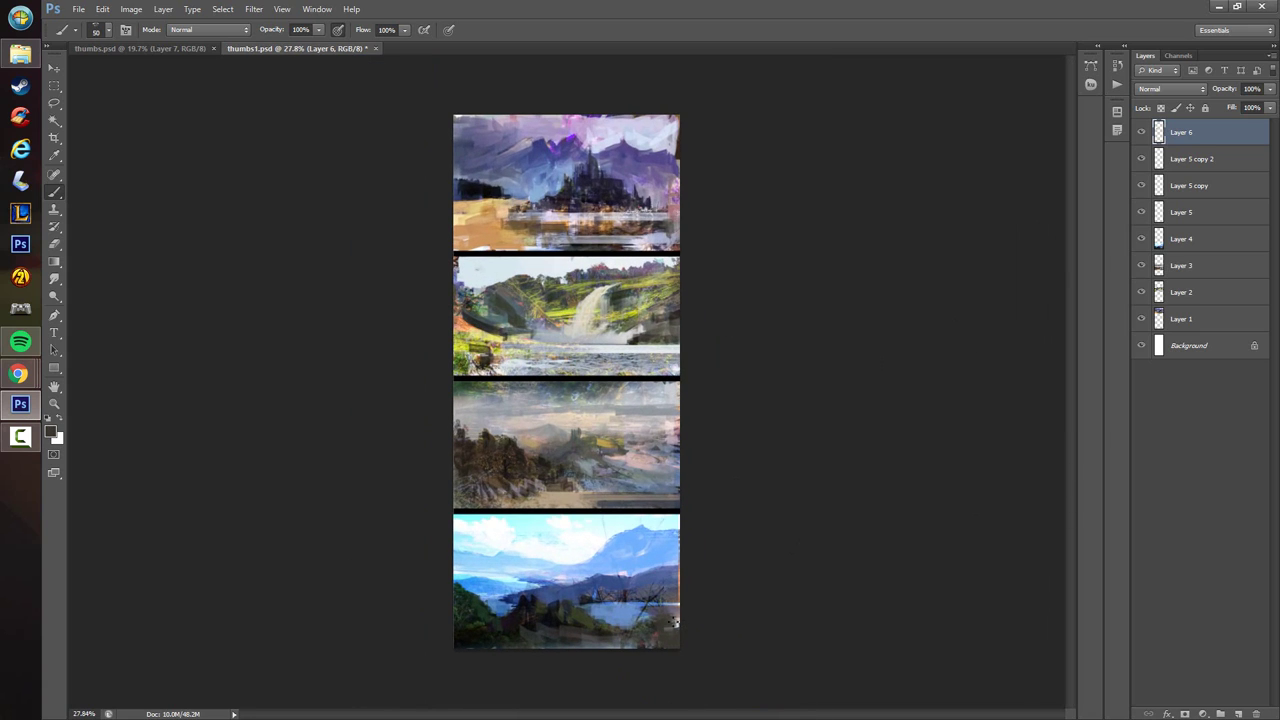
# - Sample nearby colours and paint over the lower-right corner and shoreline of the bottom painting
pyautogui.keyDown('alt'); pyautogui.click(654, 626); pyautogui.keyUp('alt')
pyautogui.moveTo(662, 641); pyautogui.dragTo(666, 623)
pyautogui.click(655, 622)
pyautogui.keyDown('alt'); pyautogui.click(655, 623); pyautogui.keyUp('alt')
pyautogui.keyDown('alt'); pyautogui.click(653, 597); pyautogui.keyUp('alt')
# - Add a Brightness/Contrast adjustment layer above all layers and set its brightness to -150
pyautogui.click(1203, 713)
pyautogui.click(1190, 473)
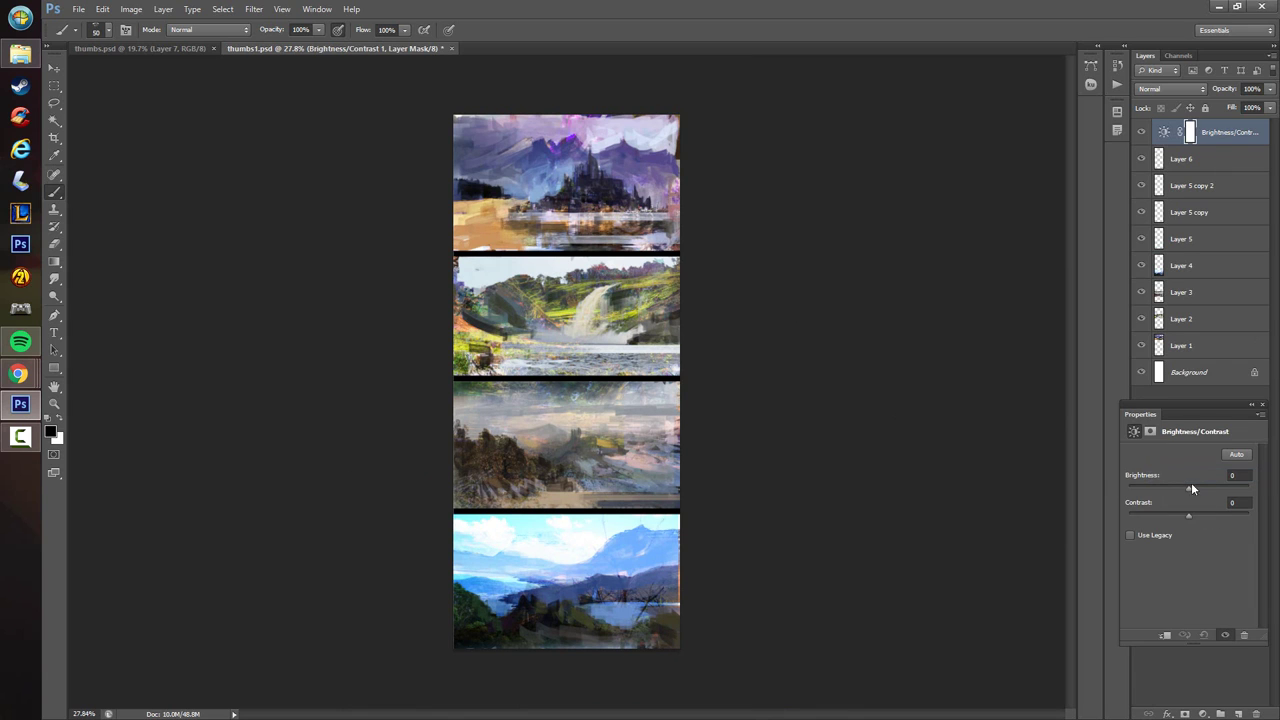
pyautogui.moveTo(1190, 486); pyautogui.dragTo(15, 308)
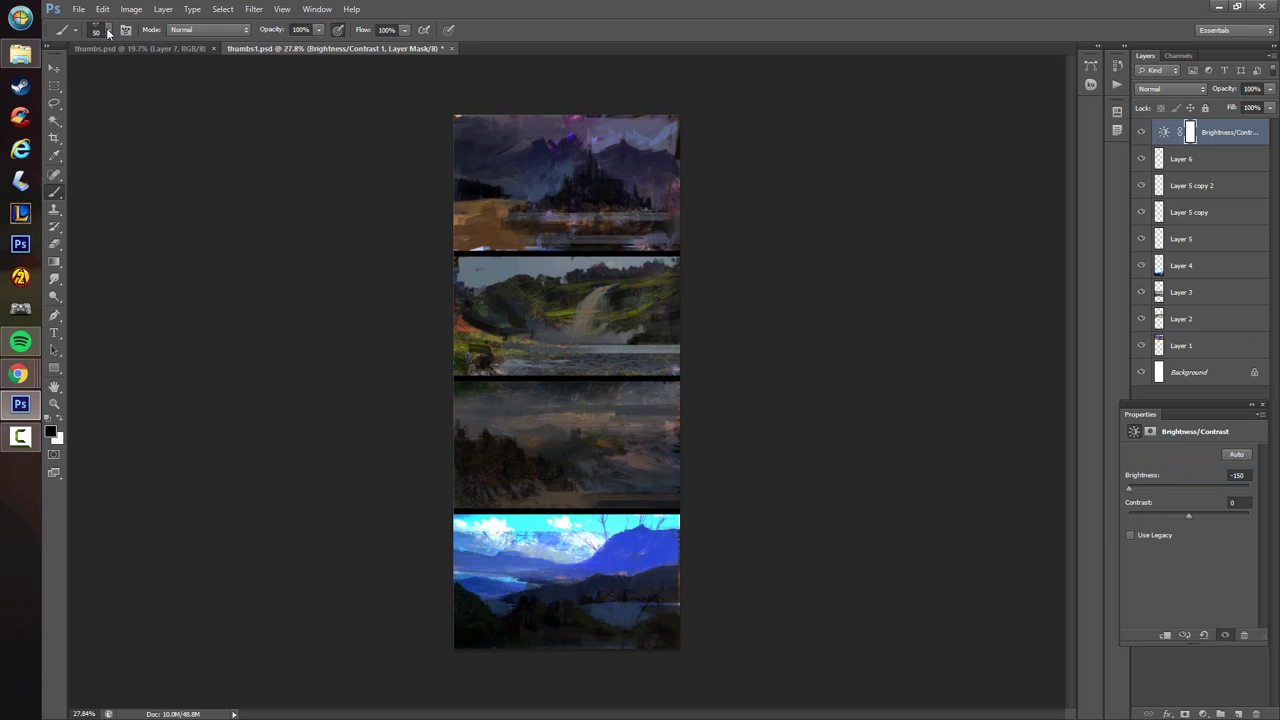
# - Choose a round brush for painting on the adjustment's mask and set its size to 250
pyautogui.click(108, 30)
pyautogui.click(344, 322)
pyautogui.press(']')
pyautogui.press(']')
pyautogui.press(']')
pyautogui.press(']')
pyautogui.press('[')
# - Paint black on the adjustment mask to restore light to the water, castle surroundings and sky of the top painting
pyautogui.moveTo(571, 218); pyautogui.dragTo(534, 219)
pyautogui.hotkey('ctrl', 'z')
pyautogui.hotkey('ctrl', 'z')
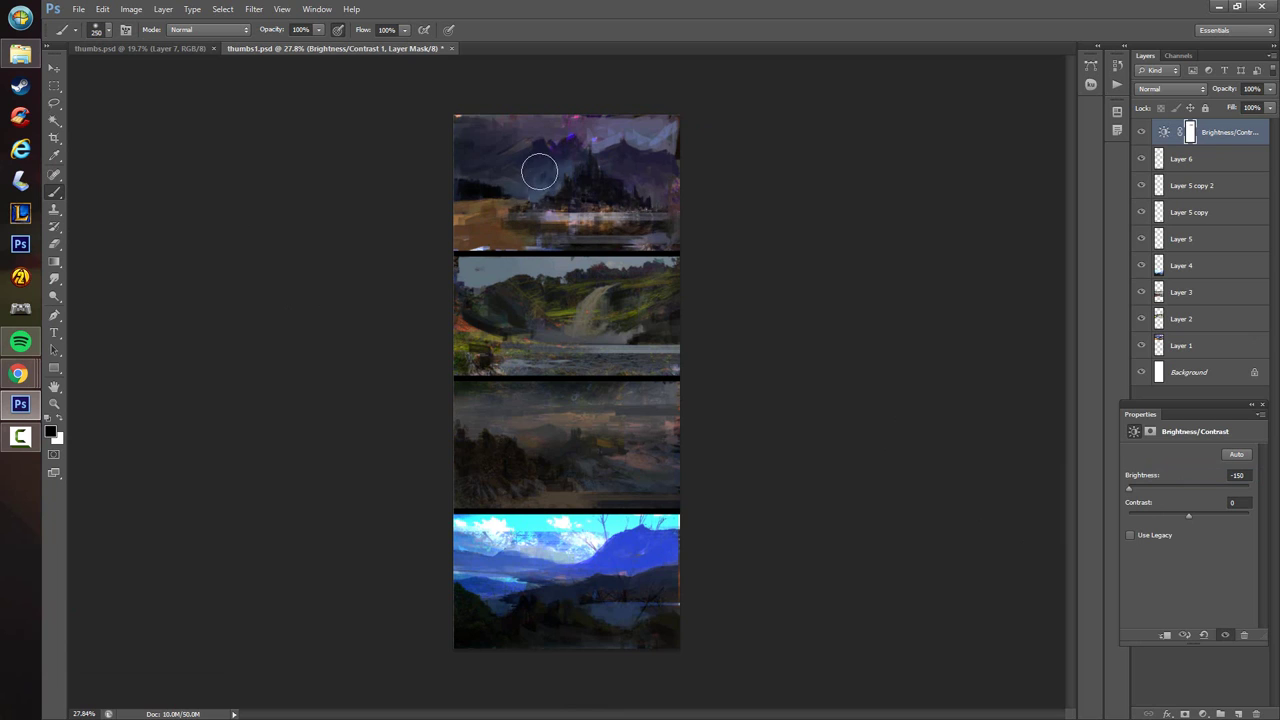
pyautogui.moveTo(534, 171)
pyautogui.mouseDown()
pyautogui.moveTo(648, 190)
pyautogui.moveTo(595, 194)
pyautogui.moveTo(584, 183)
pyautogui.moveTo(635, 189)
pyautogui.moveTo(656, 173)
pyautogui.moveTo(671, 194)
pyautogui.moveTo(665, 180)
pyautogui.moveTo(629, 177)
pyautogui.moveTo(610, 120)
pyautogui.mouseUp()
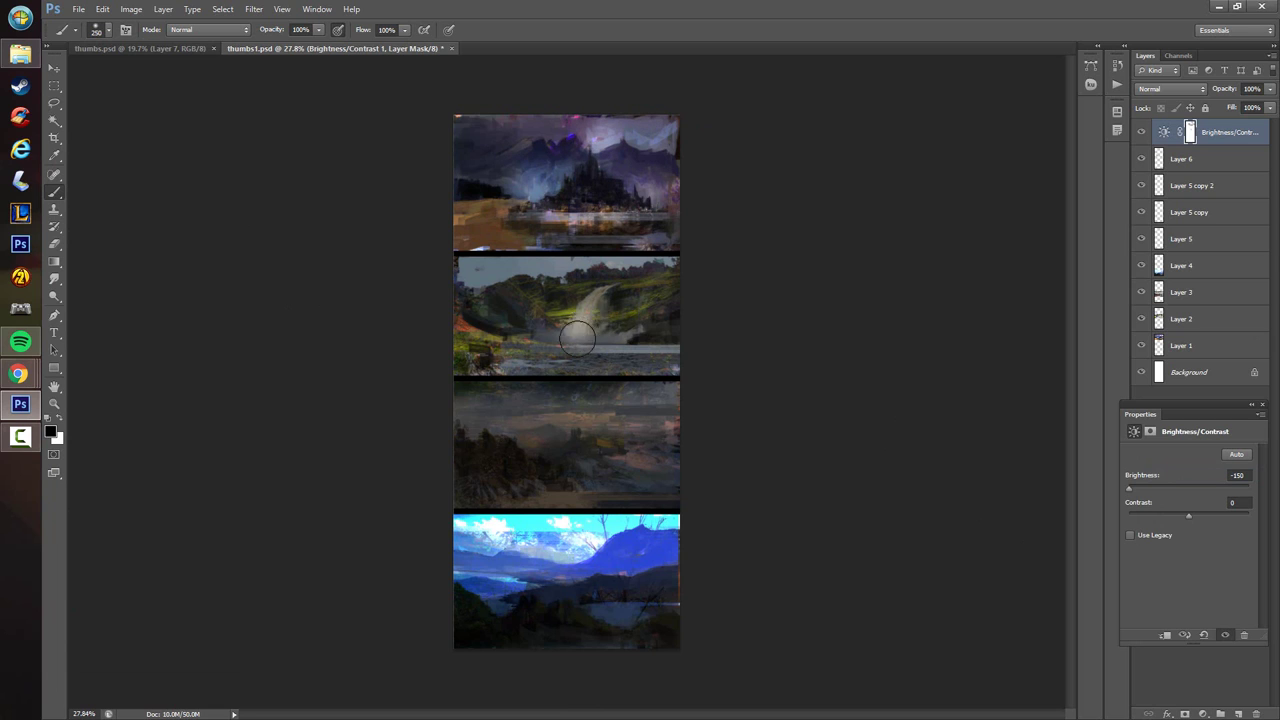
# - Paint black on the adjustment mask to restore light to the waterfall painting and the misty third painting
pyautogui.moveTo(577, 340)
pyautogui.mouseDown()
pyautogui.moveTo(623, 337)
pyautogui.moveTo(512, 330)
pyautogui.mouseUp()
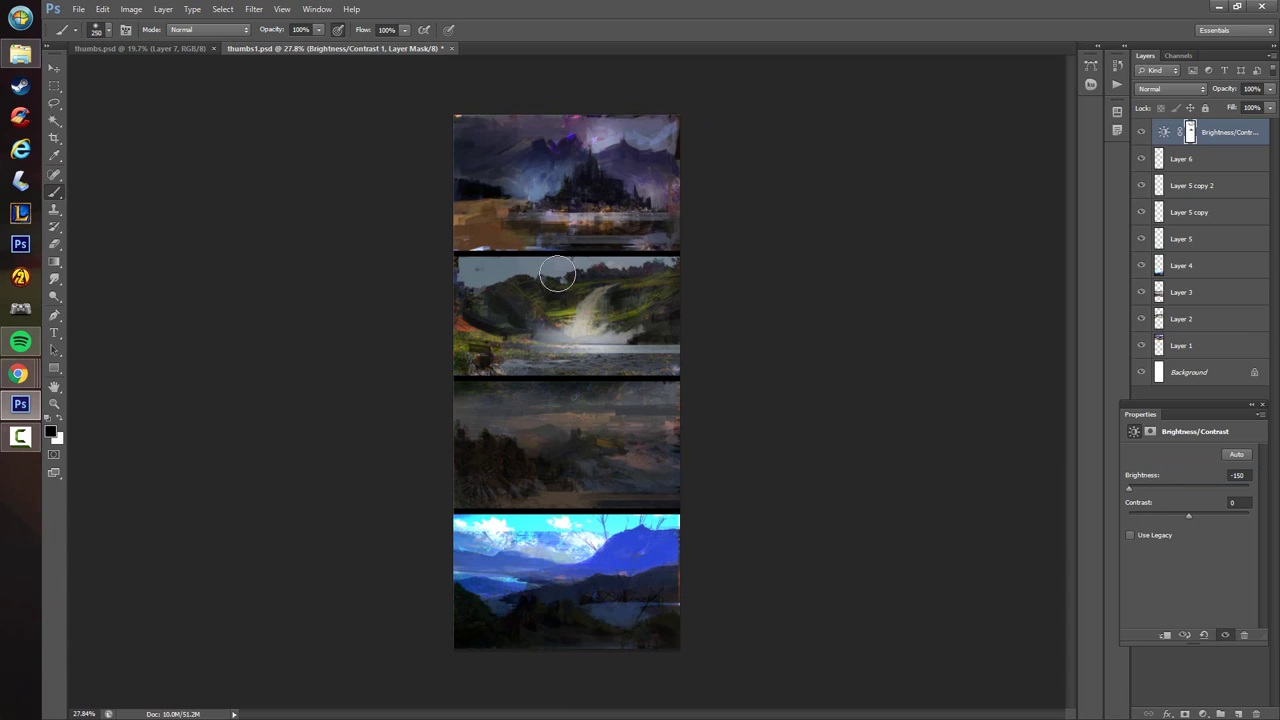
pyautogui.moveTo(557, 273); pyautogui.dragTo(523, 294)
pyautogui.moveTo(562, 418)
pyautogui.mouseDown()
pyautogui.moveTo(659, 458)
pyautogui.moveTo(622, 445)
pyautogui.moveTo(664, 474)
pyautogui.moveTo(591, 428)
pyautogui.moveTo(551, 477)
pyautogui.mouseUp()
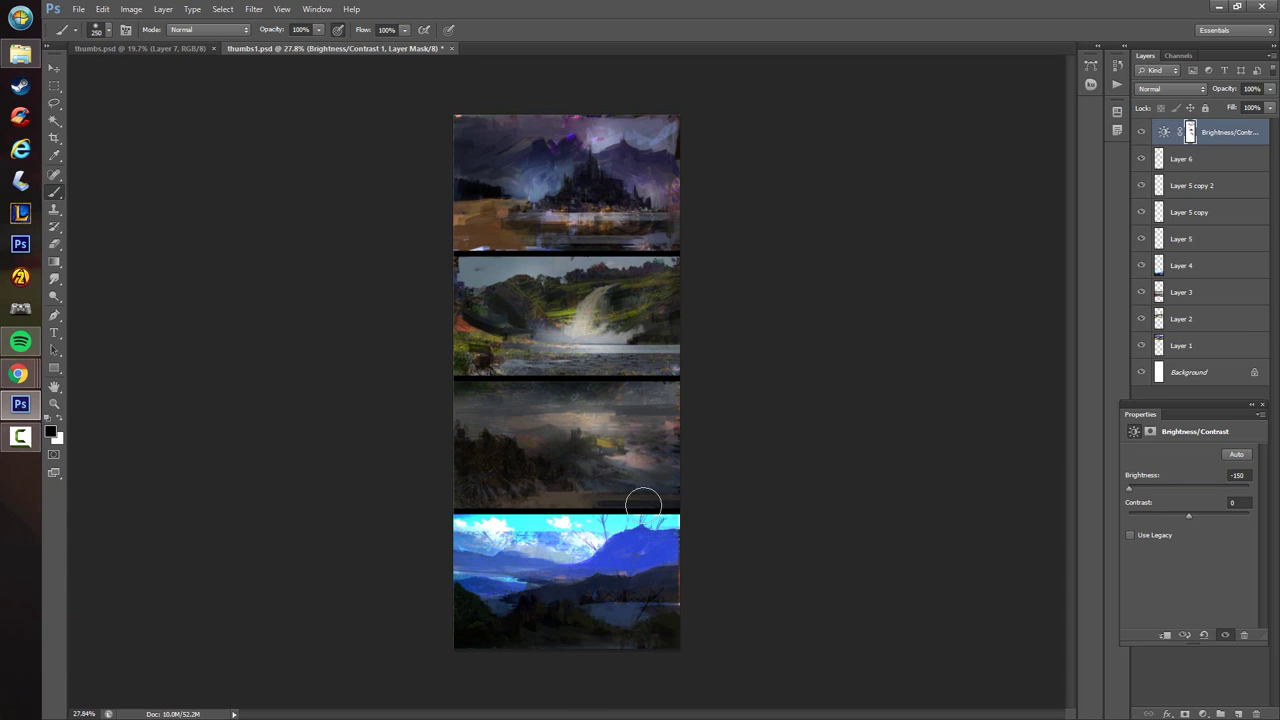
pyautogui.moveTo(643, 503)
pyautogui.mouseDown()
pyautogui.moveTo(545, 510)
pyautogui.moveTo(648, 500)
pyautogui.moveTo(582, 508)
pyautogui.moveTo(634, 500)
pyautogui.mouseUp()
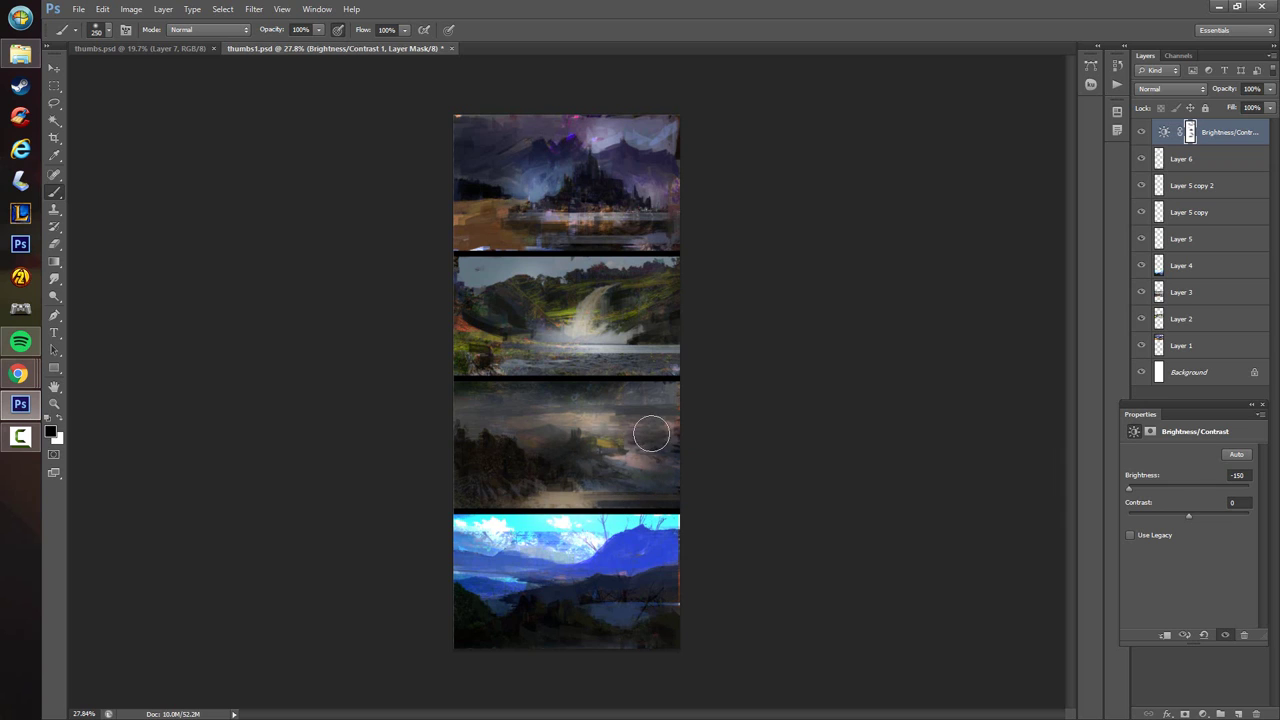
# - Paint black on the adjustment mask to restore light to the lake, shoreline and hills of the bottom painting
pyautogui.moveTo(650, 619)
pyautogui.mouseDown()
pyautogui.moveTo(600, 615)
pyautogui.moveTo(629, 617)
pyautogui.mouseUp()
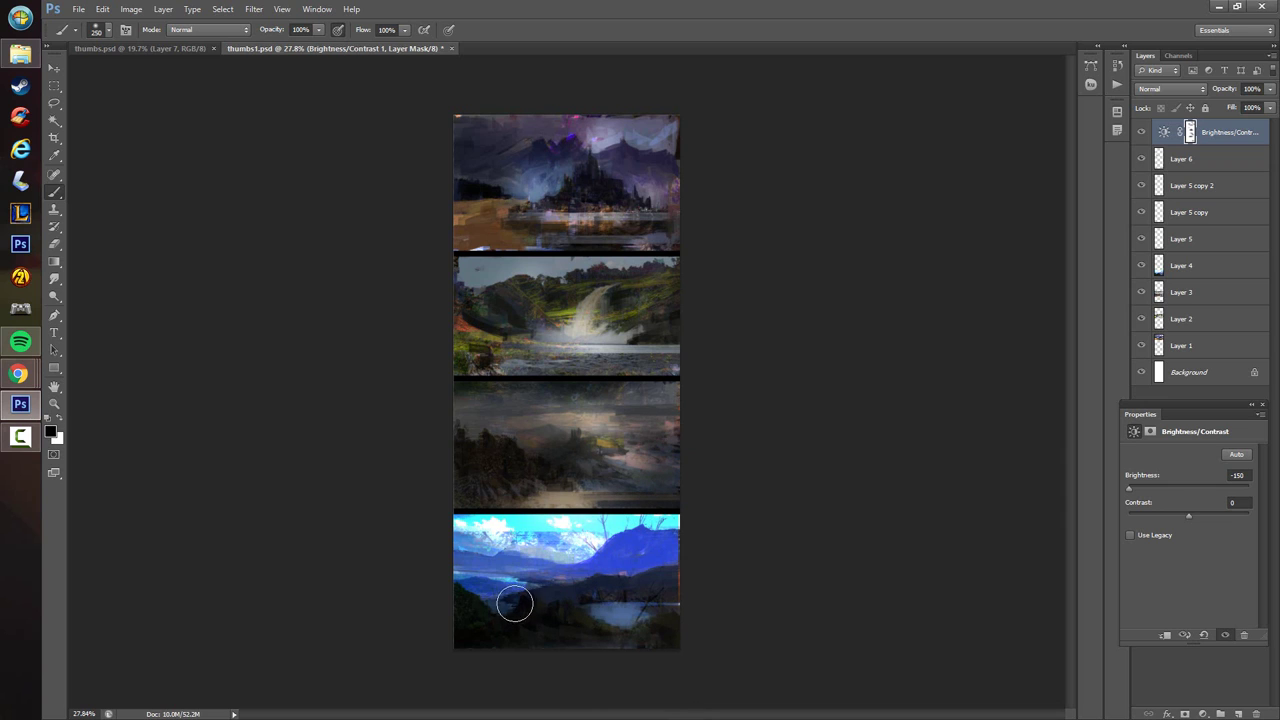
pyautogui.moveTo(515, 603)
pyautogui.mouseDown()
pyautogui.moveTo(594, 554)
pyautogui.moveTo(575, 540)
pyautogui.moveTo(637, 559)
pyautogui.mouseUp()
pyautogui.moveTo(646, 604)
pyautogui.mouseDown()
pyautogui.moveTo(635, 632)
pyautogui.moveTo(605, 633)
pyautogui.mouseUp()
# - Add a second Brightness/Contrast adjustment layer above the masked one and set its brightness to 60
pyautogui.click(1203, 714)
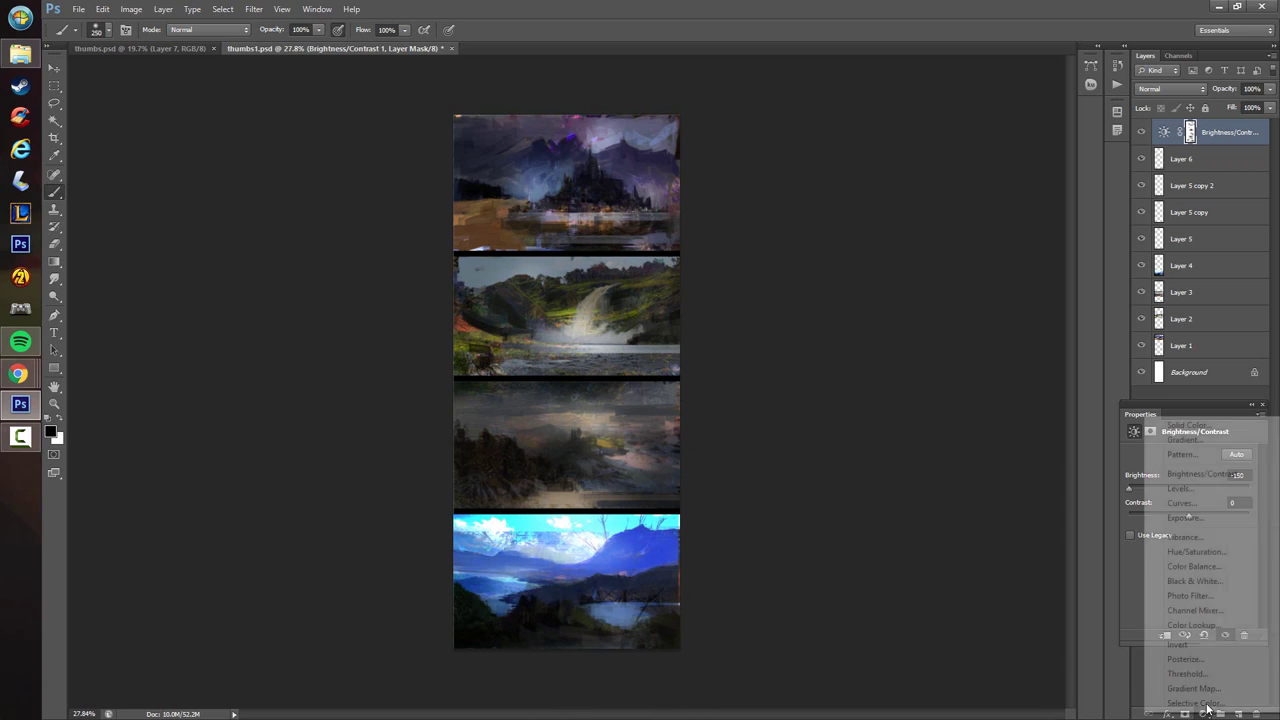
pyautogui.click(1190, 474)
pyautogui.moveTo(1188, 489); pyautogui.dragTo(1212, 490)
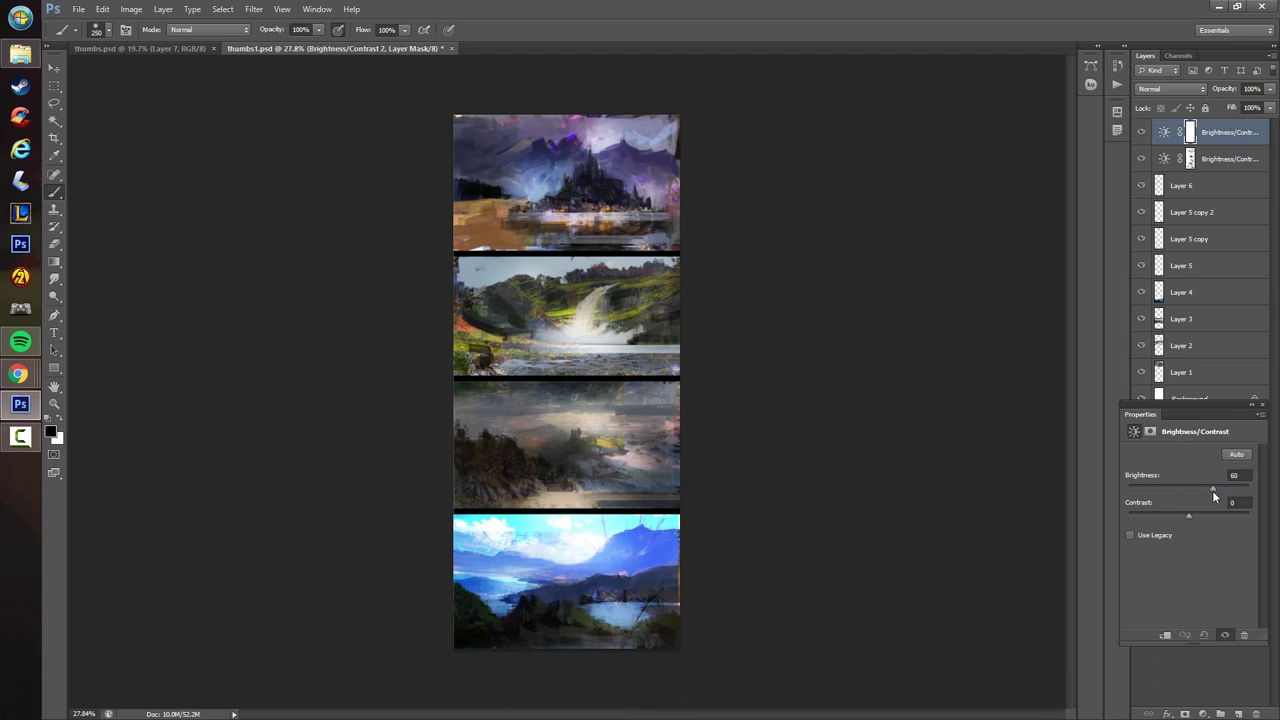
# - Examine the lighting of the whole sheet from a distance and of the castle and waterfall paintings up close
pyautogui.scroll(-2, 771, 476)
pyautogui.scroll(3, 771, 476)
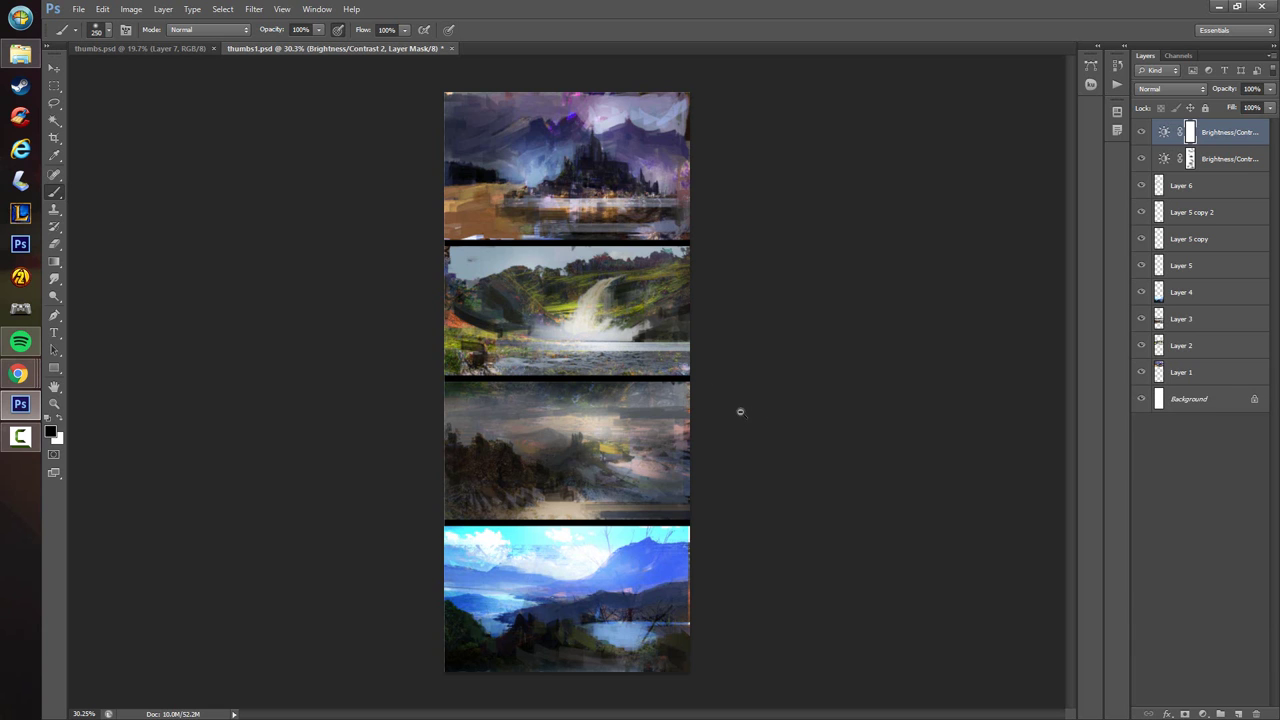
pyautogui.scroll(-2, 737, 408)
pyautogui.scroll(3, 723, 417)
pyautogui.scroll(-1, 760, 423)
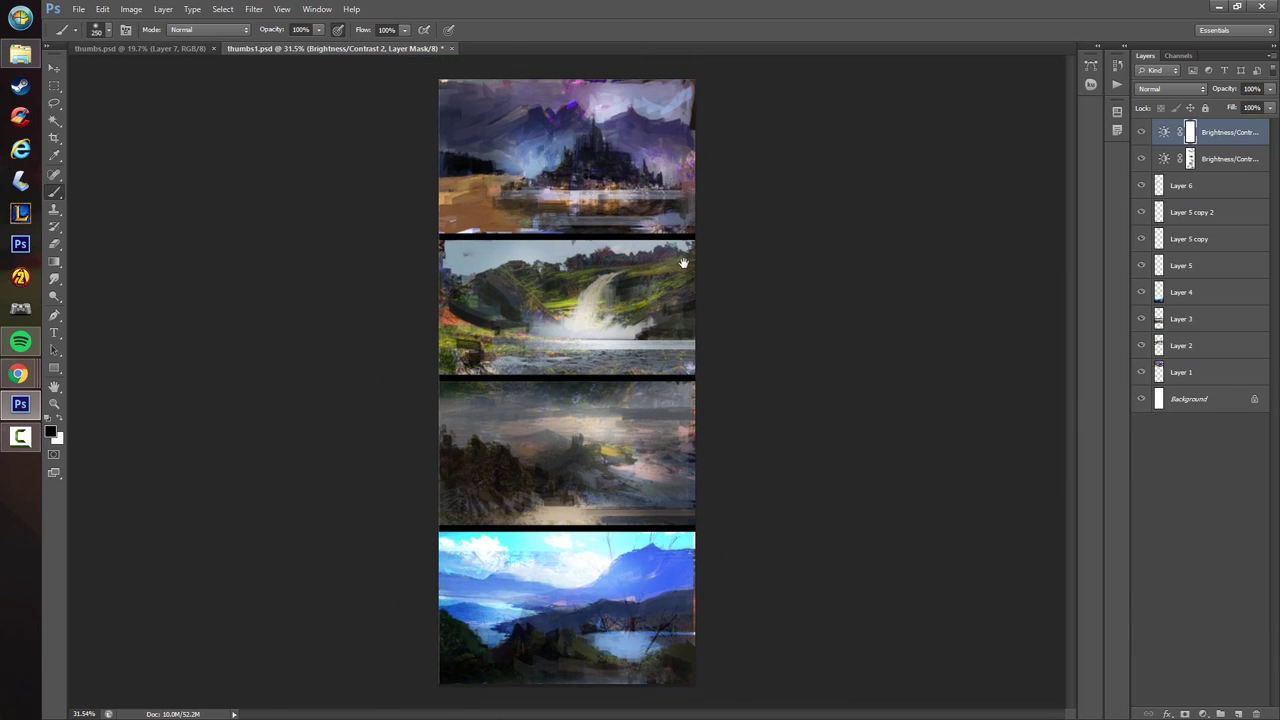
pyautogui.scroll(2, 678, 117)
pyautogui.scroll(2, 697, 143)
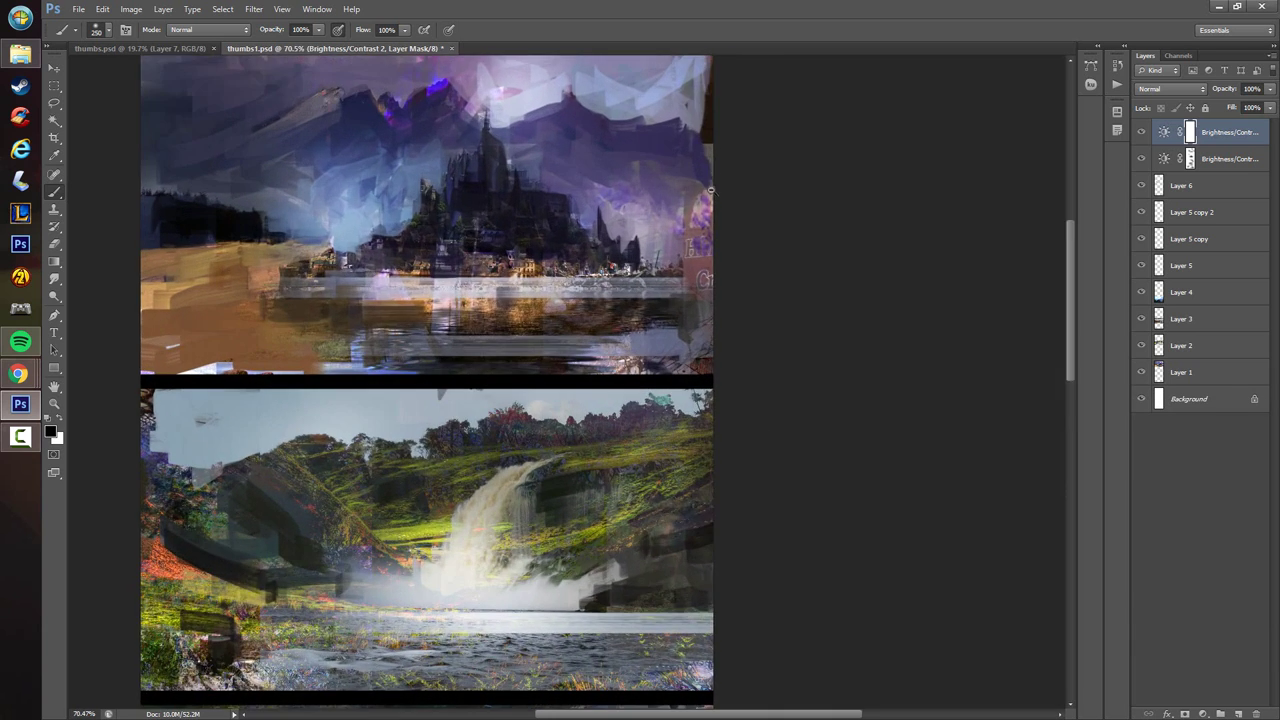
pyautogui.scroll(-4, 818, 521)
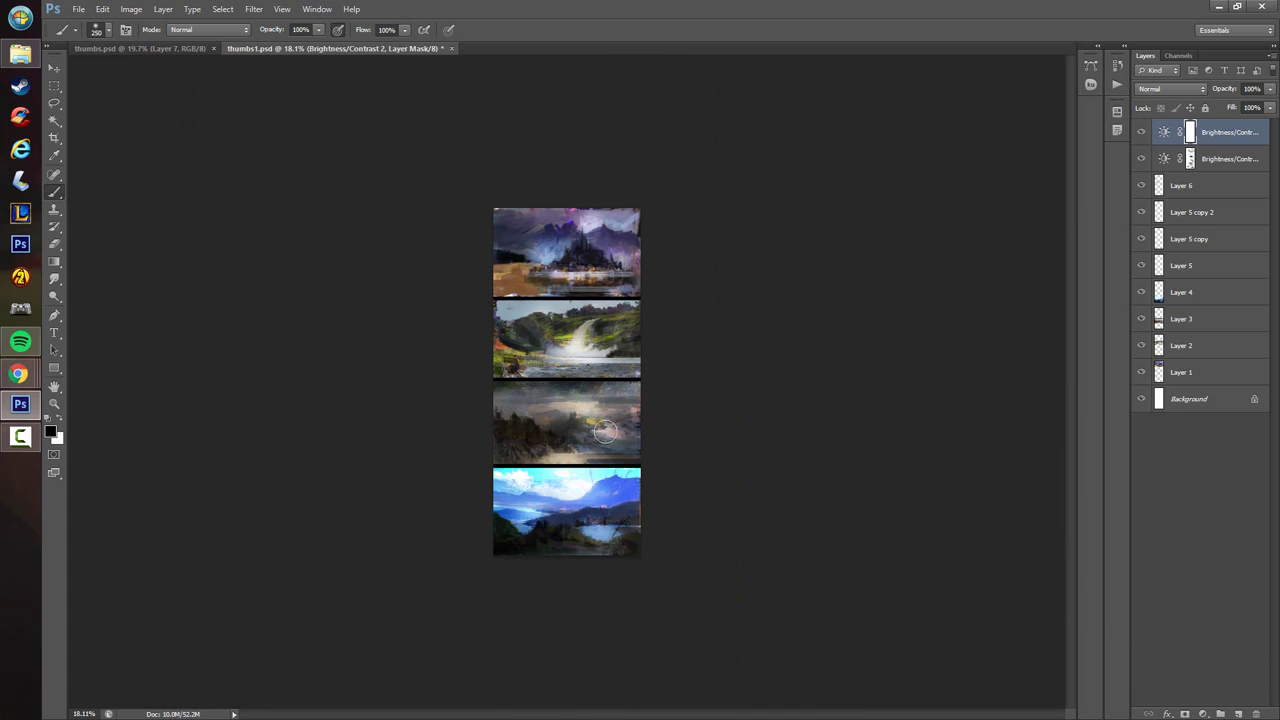
pyautogui.scroll(2, 660, 515)
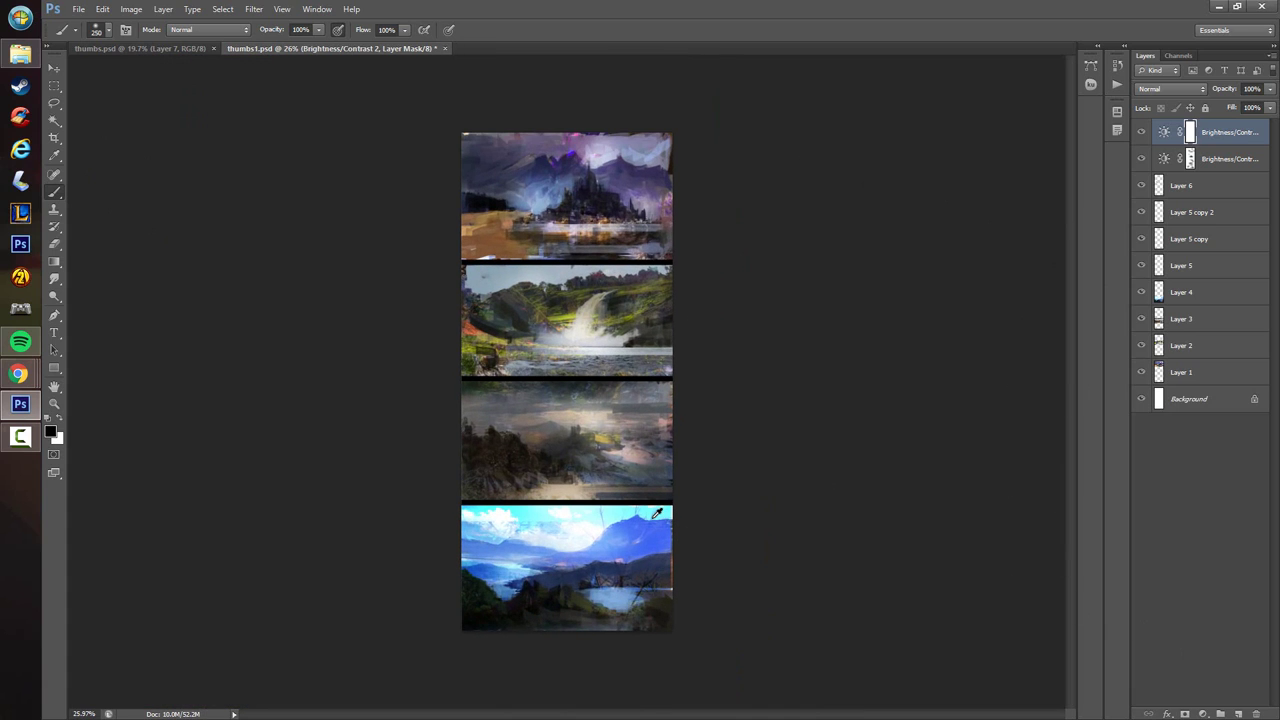
# - Save the file and hide both Brightness/Contrast adjustment layers, leaving Layer 6 selected
pyautogui.hotkey('ctrl', 's')
pyautogui.moveTo(1142, 133); pyautogui.dragTo(1142, 159)
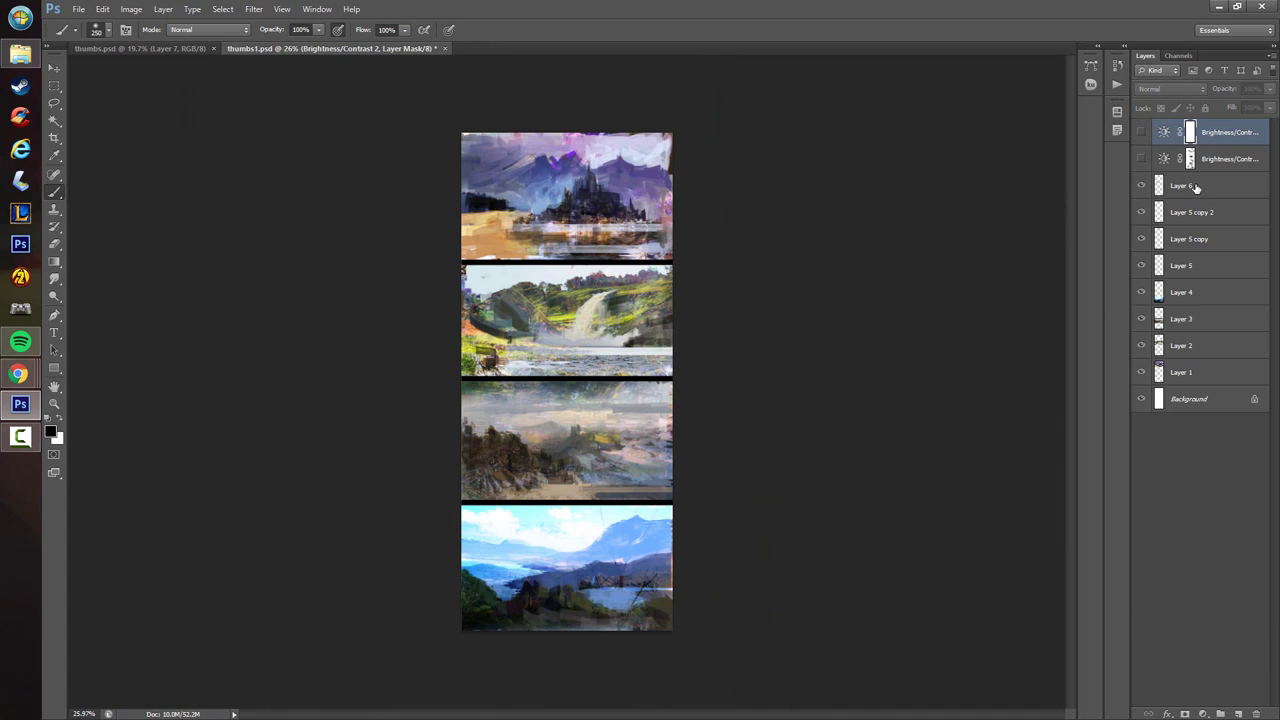
pyautogui.click(1195, 187)
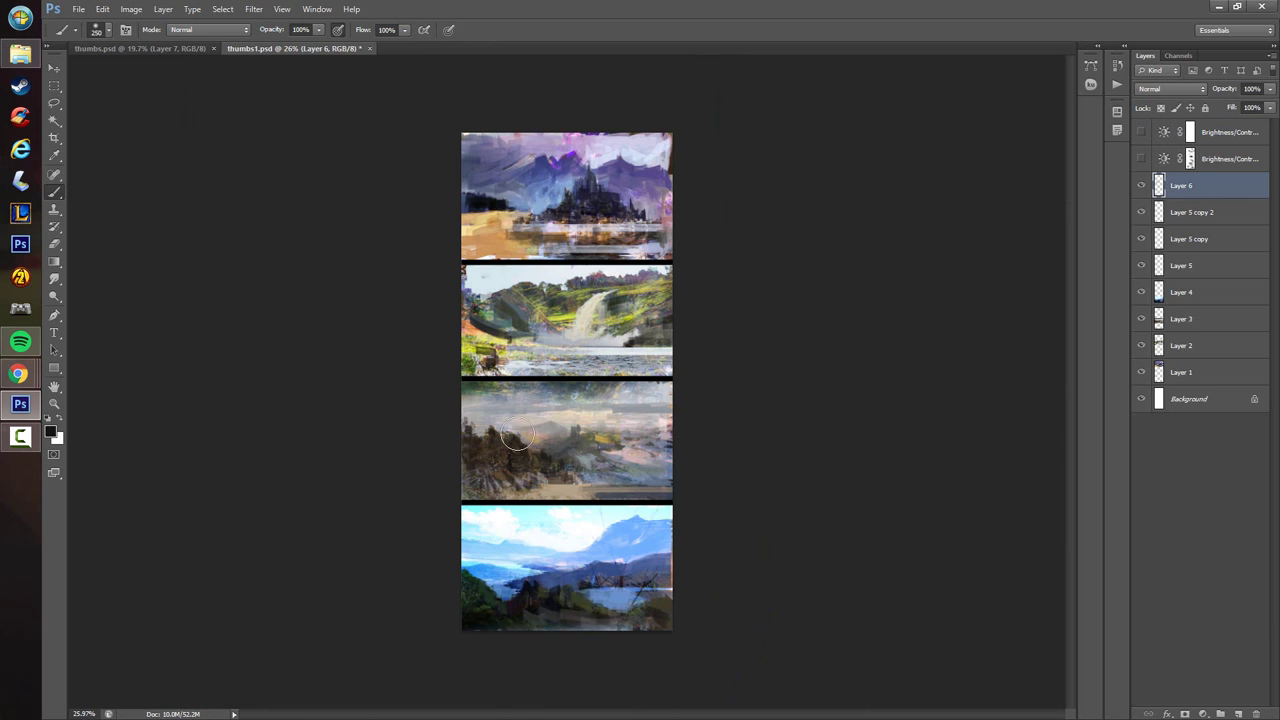
# - Examine the four paintings without the brightness adjustments, both close up and as a whole sheet
pyautogui.moveTo(590, 432); pyautogui.dragTo(680, 436)
pyautogui.moveTo(586, 278); pyautogui.dragTo(622, 588)
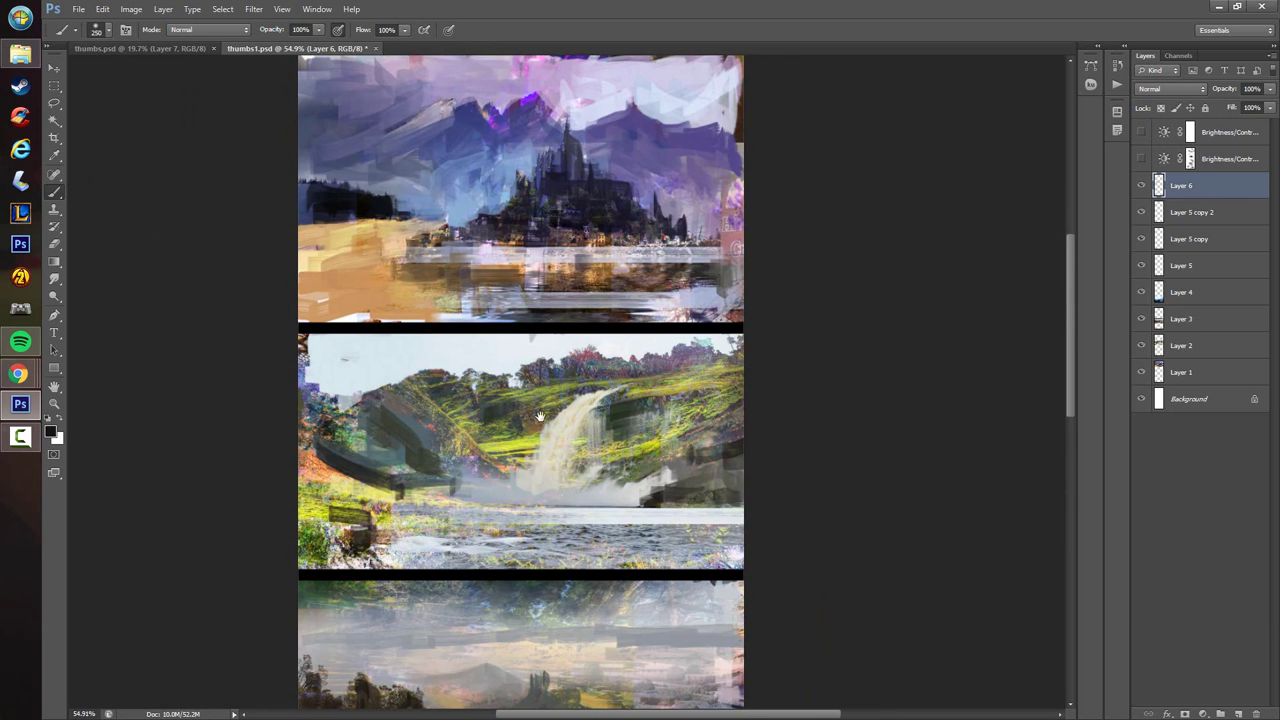
pyautogui.moveTo(540, 416); pyautogui.dragTo(532, 270)
pyautogui.moveTo(586, 668); pyautogui.dragTo(614, 228)
pyautogui.moveTo(705, 418); pyautogui.dragTo(603, 421)
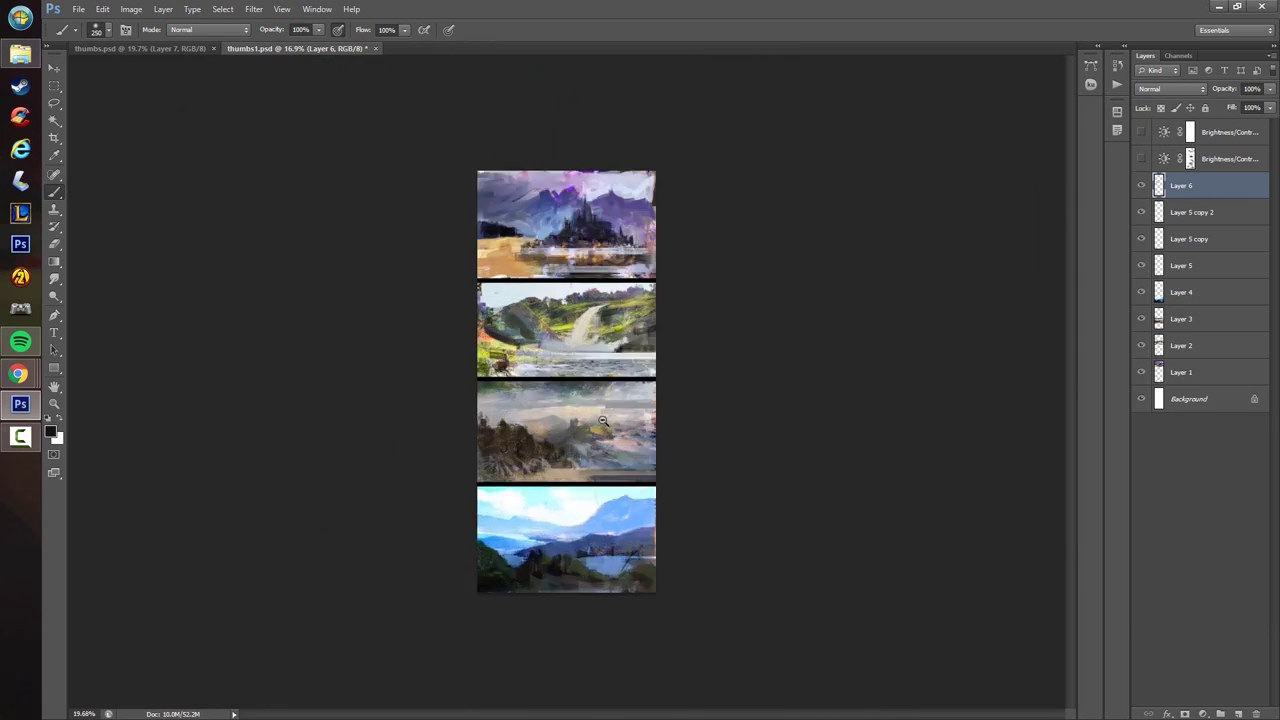
pyautogui.scroll(3, 603, 421)
pyautogui.scroll(-2, 894, 537)
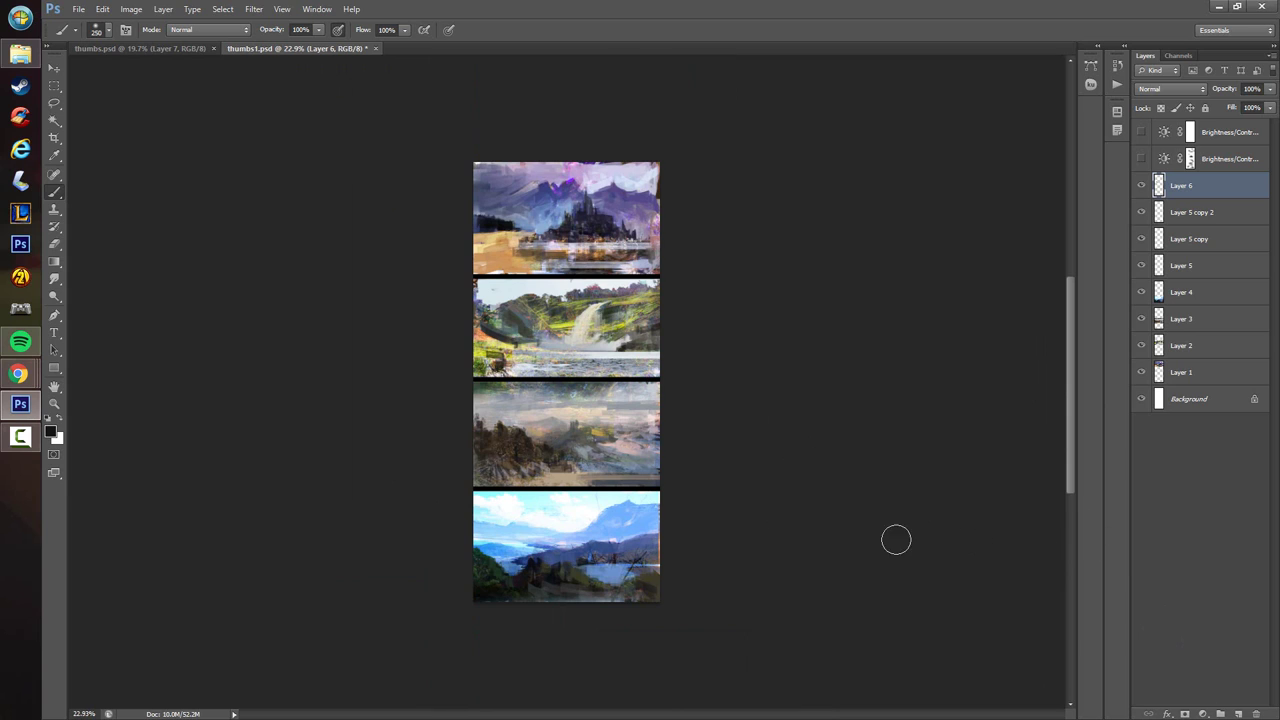
# - Add a new Brightness/Contrast adjustment layer directly above Layer 6 and set its brightness to -150
pyautogui.click(1205, 713)
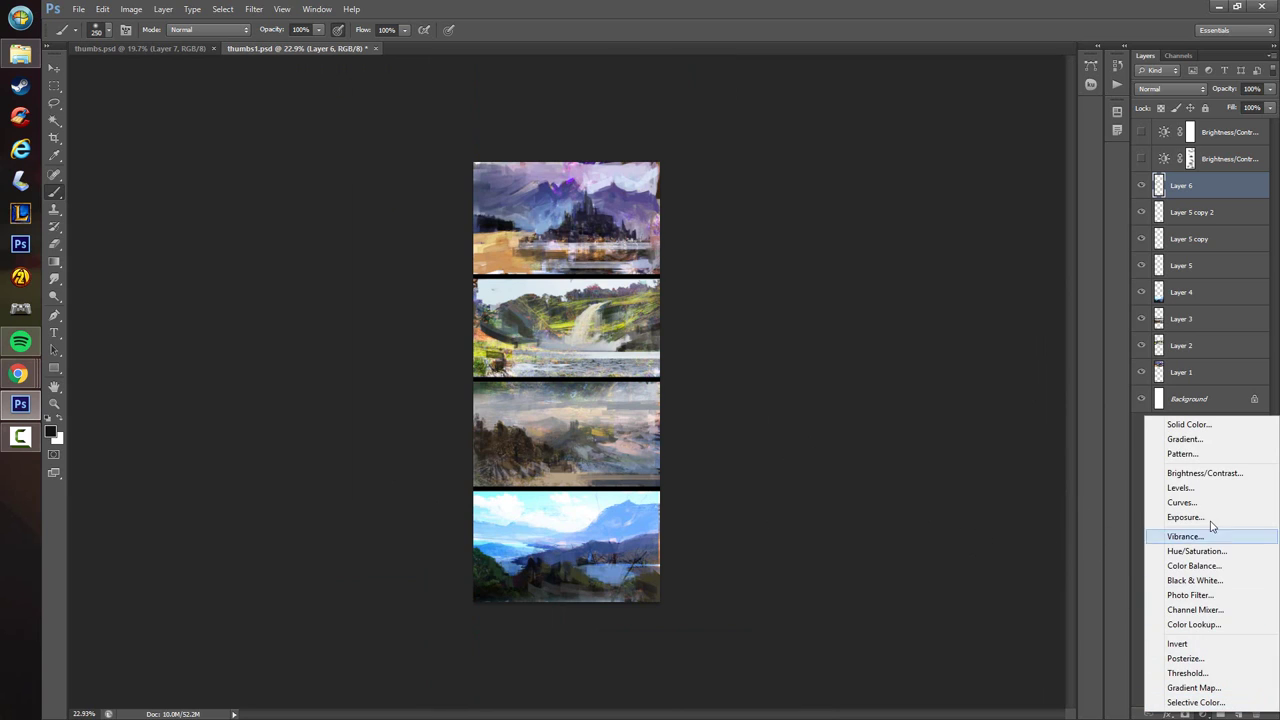
pyautogui.click(1228, 474)
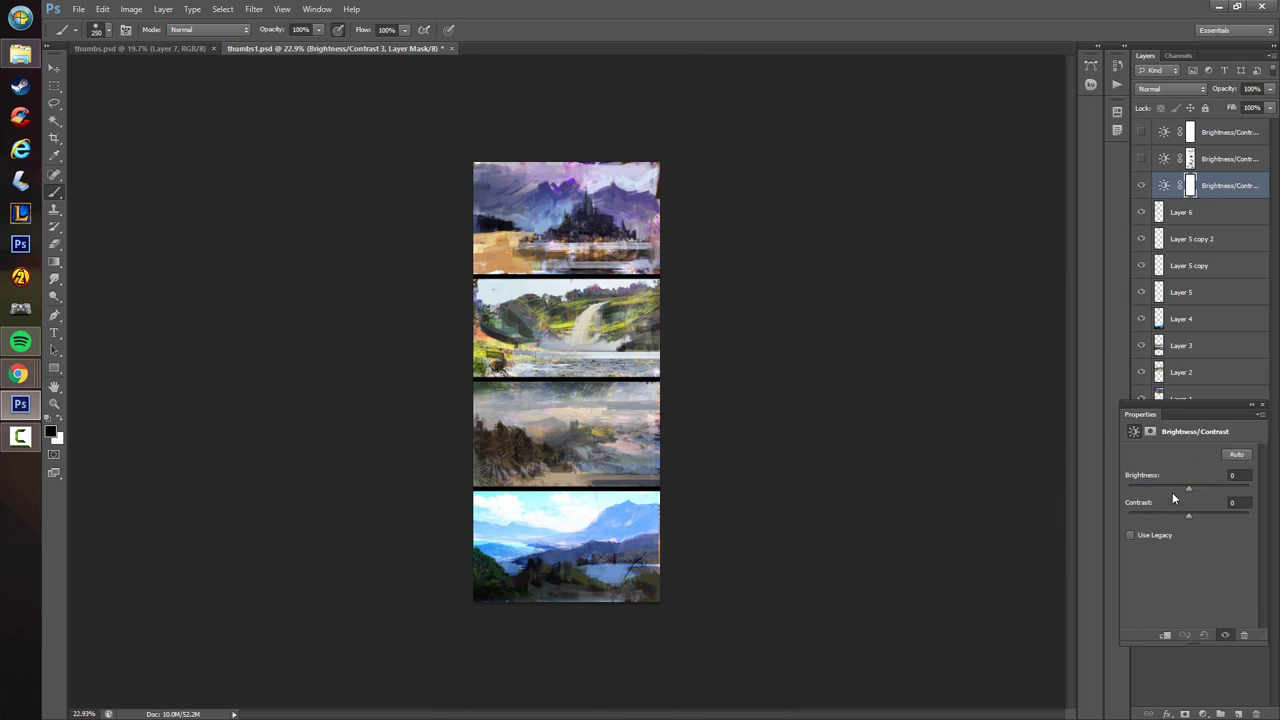
pyautogui.moveTo(1188, 487); pyautogui.dragTo(774, 549)
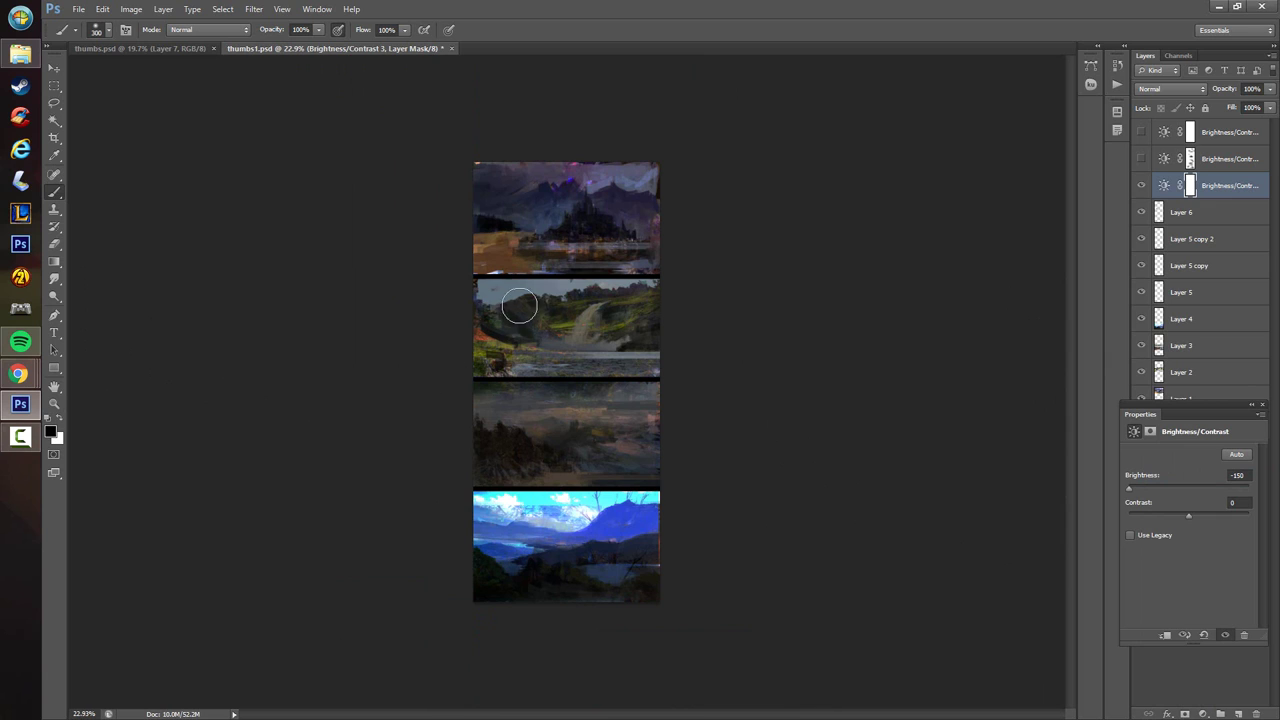
# - Resize the soft round brush and paint black on the new mask to relight the water and castle surroundings in the top painting
pyautogui.press(']')
pyautogui.press(']')
pyautogui.press(']')
pyautogui.press('[')
pyautogui.press(']')
pyautogui.click(108, 30)
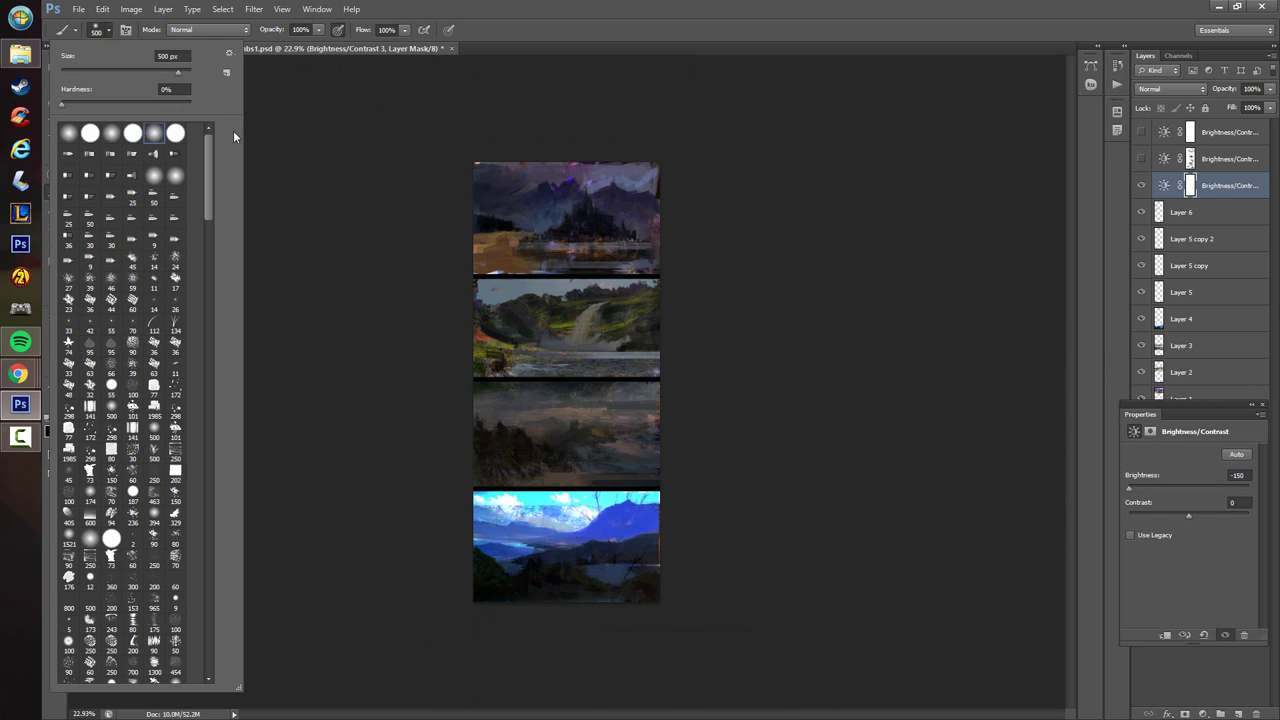
pyautogui.click(288, 391)
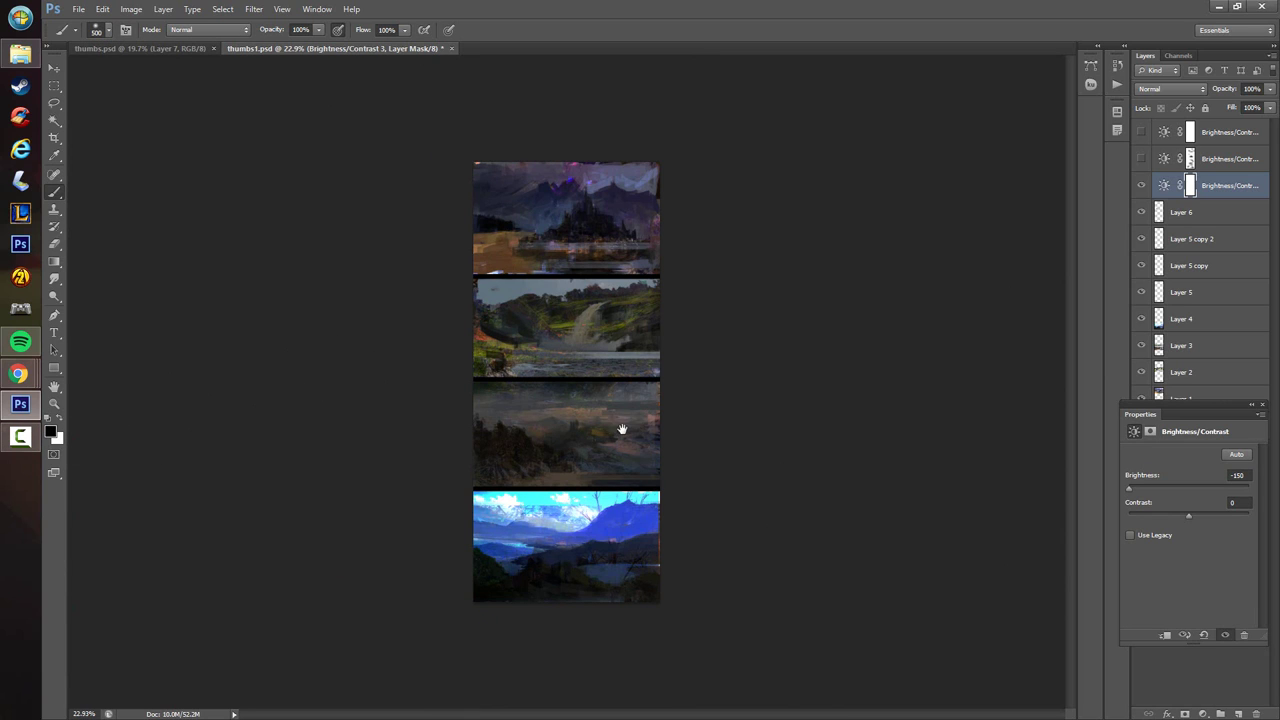
pyautogui.press('[')
pyautogui.press('[')
pyautogui.moveTo(539, 254)
pyautogui.mouseDown()
pyautogui.moveTo(638, 256)
pyautogui.moveTo(553, 252)
pyautogui.moveTo(577, 249)
pyautogui.moveTo(559, 224)
pyautogui.moveTo(571, 214)
pyautogui.moveTo(551, 230)
pyautogui.moveTo(610, 227)
pyautogui.moveTo(621, 221)
pyautogui.moveTo(611, 211)
pyautogui.moveTo(605, 306)
pyautogui.moveTo(561, 238)
pyautogui.moveTo(591, 184)
pyautogui.mouseUp()
# - Adjust the brush size and paint black on the mask to relight the waterfall and the centre of the third painting
pyautogui.press('[')
pyautogui.press(']')
pyautogui.press(']')
pyautogui.press('[')
pyautogui.press(']')
pyautogui.press('[')
pyautogui.press('[')
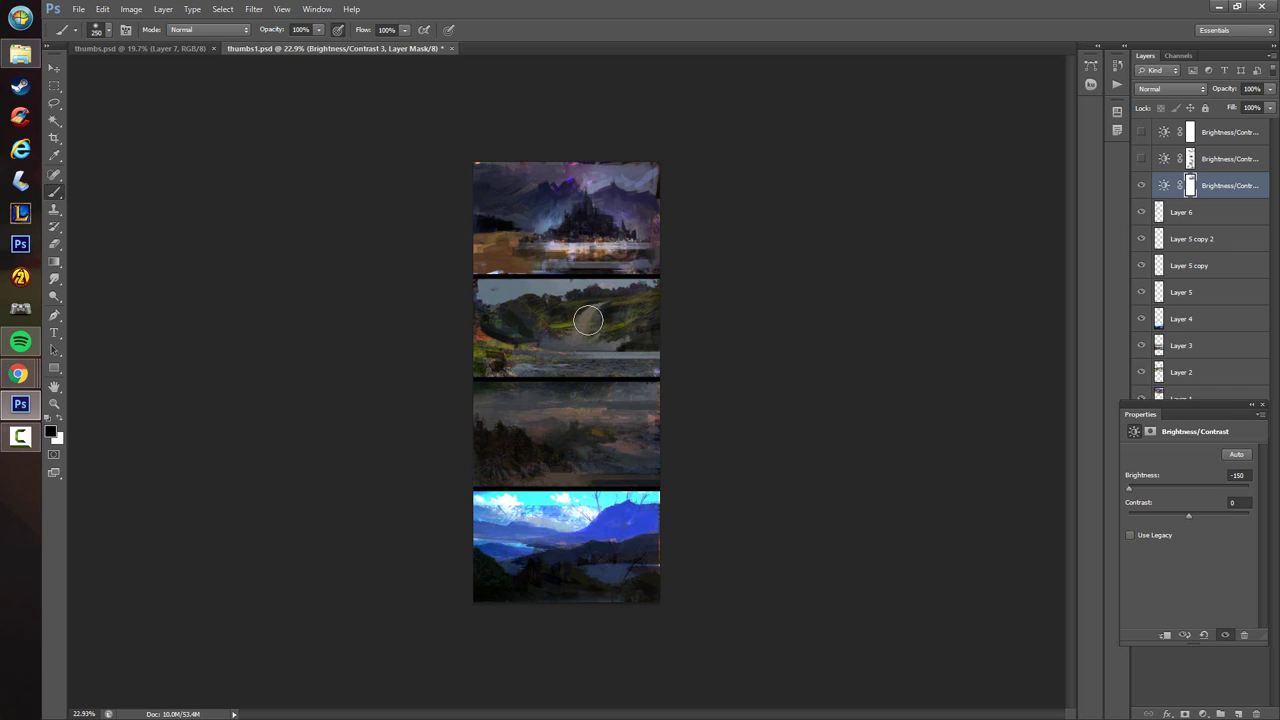
pyautogui.moveTo(592, 312)
pyautogui.mouseDown()
pyautogui.moveTo(584, 348)
pyautogui.moveTo(613, 349)
pyautogui.moveTo(549, 354)
pyautogui.moveTo(600, 355)
pyautogui.mouseUp()
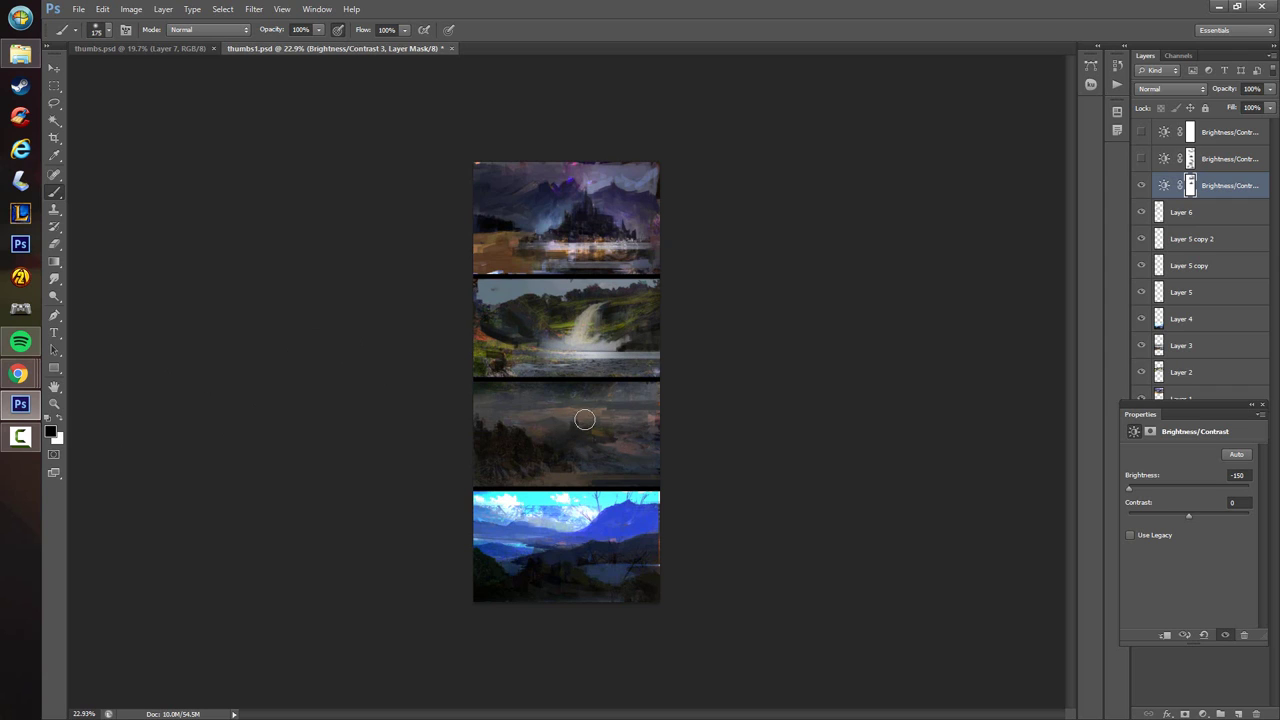
pyautogui.moveTo(585, 420)
pyautogui.mouseDown()
pyautogui.moveTo(654, 457)
pyautogui.moveTo(552, 483)
pyautogui.moveTo(600, 495)
pyautogui.mouseUp()
# - Paint black on the mask with brush sizes 250 and 200 to relight the lake and distant shoreline of the bottom painting
pyautogui.press(']')
pyautogui.press(']')
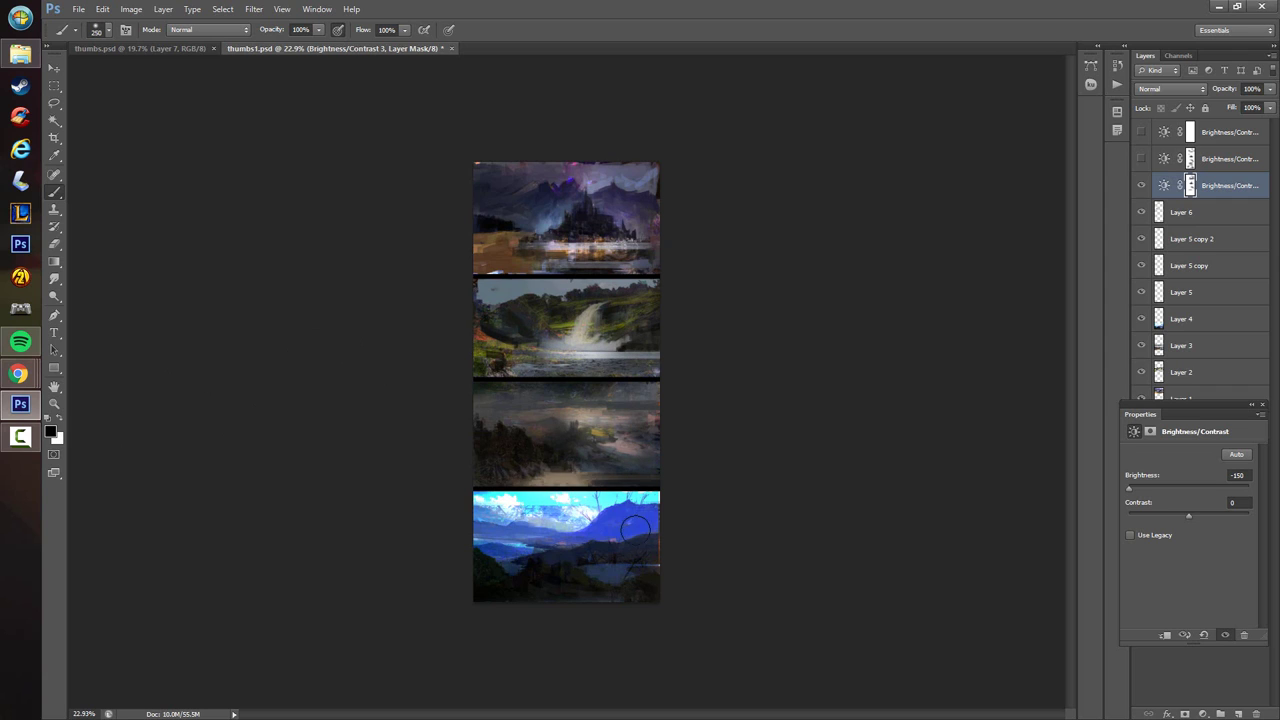
pyautogui.moveTo(606, 571)
pyautogui.mouseDown()
pyautogui.moveTo(586, 571)
pyautogui.moveTo(620, 575)
pyautogui.mouseUp()
pyautogui.press('[')
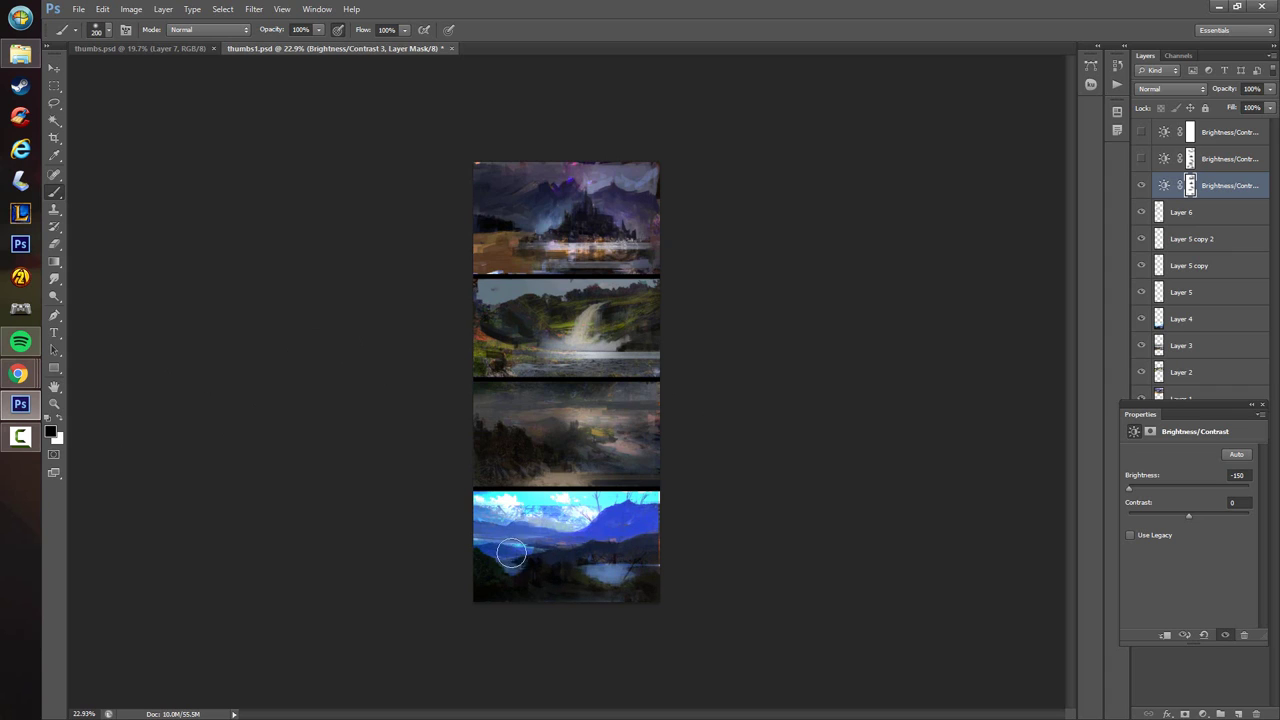
pyautogui.moveTo(511, 554)
pyautogui.mouseDown()
pyautogui.moveTo(572, 529)
pyautogui.moveTo(549, 523)
pyautogui.moveTo(631, 526)
pyautogui.moveTo(612, 561)
pyautogui.moveTo(651, 562)
pyautogui.mouseUp()
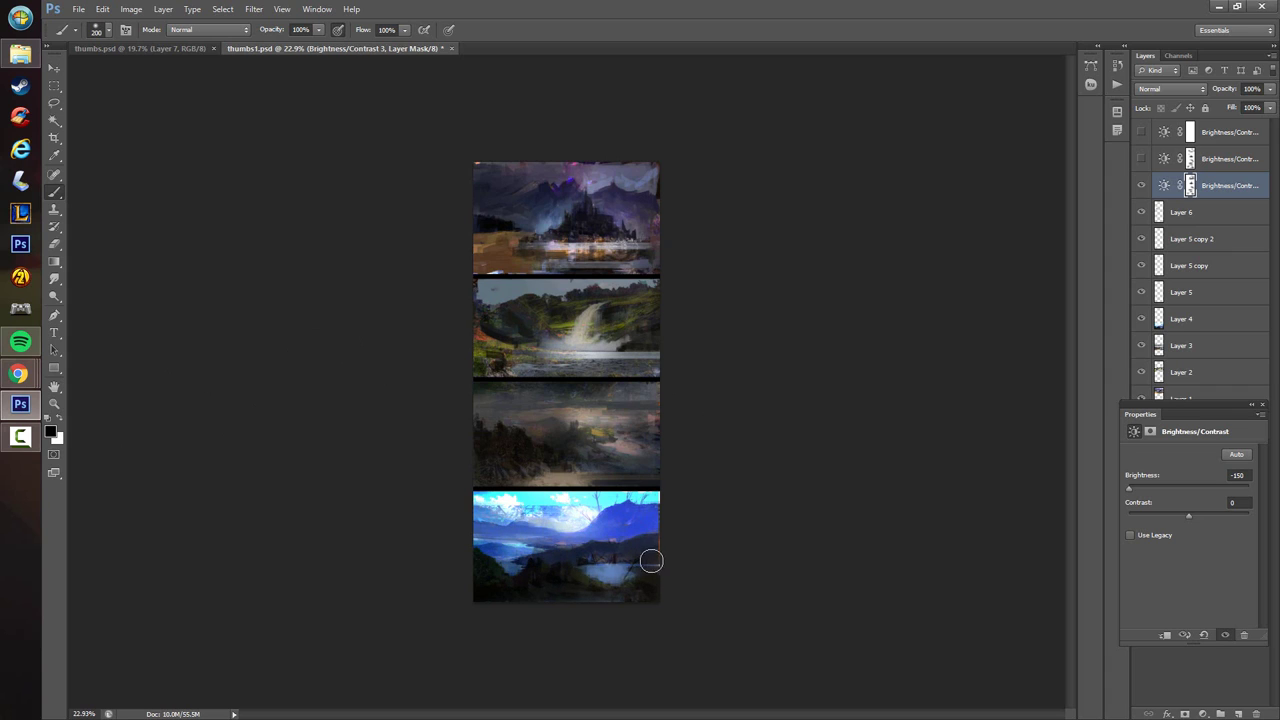
# - Add another Brightness/Contrast adjustment layer above the newly masked one and set its brightness to 63
pyautogui.click(1204, 713)
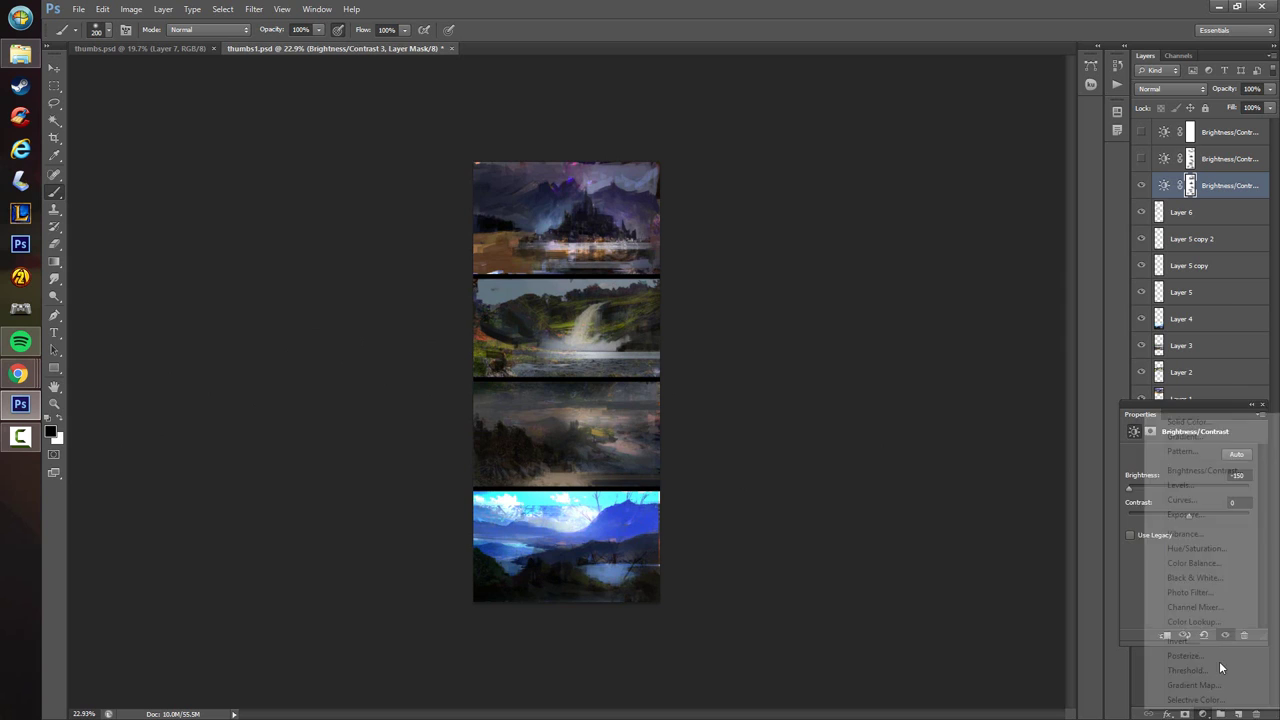
pyautogui.click(1172, 467)
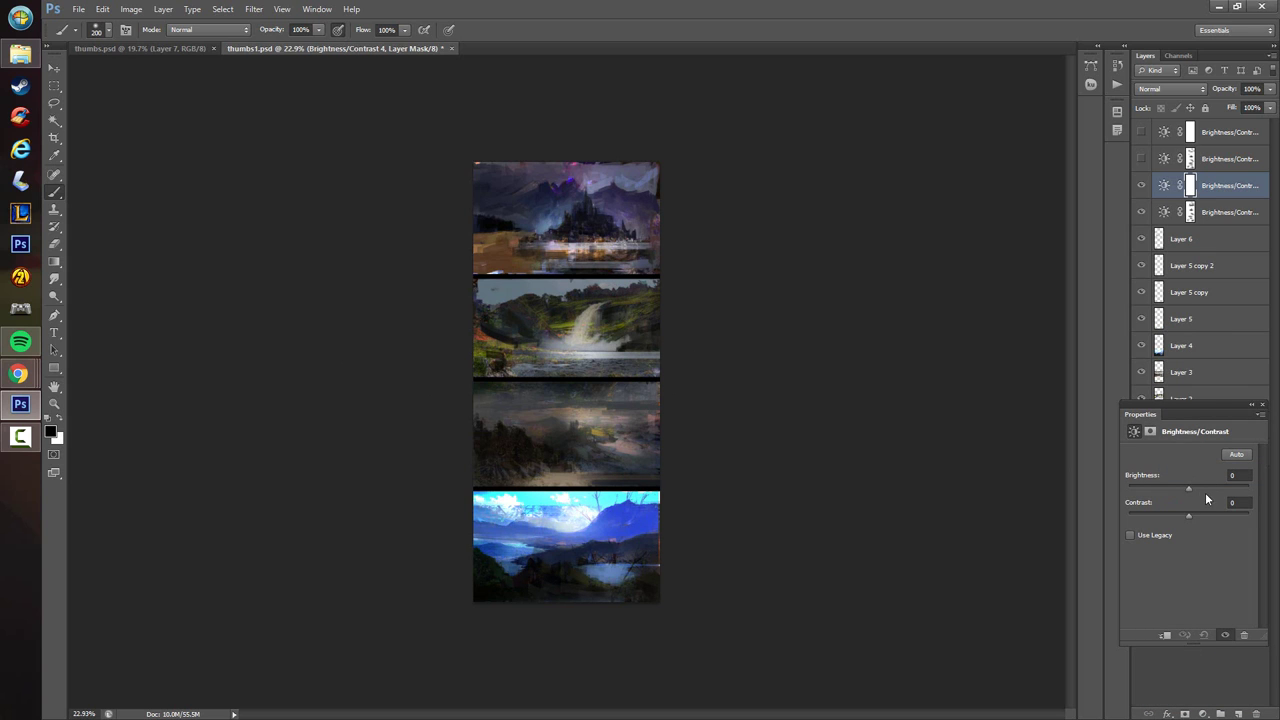
pyautogui.moveTo(1204, 489); pyautogui.dragTo(1218, 488)
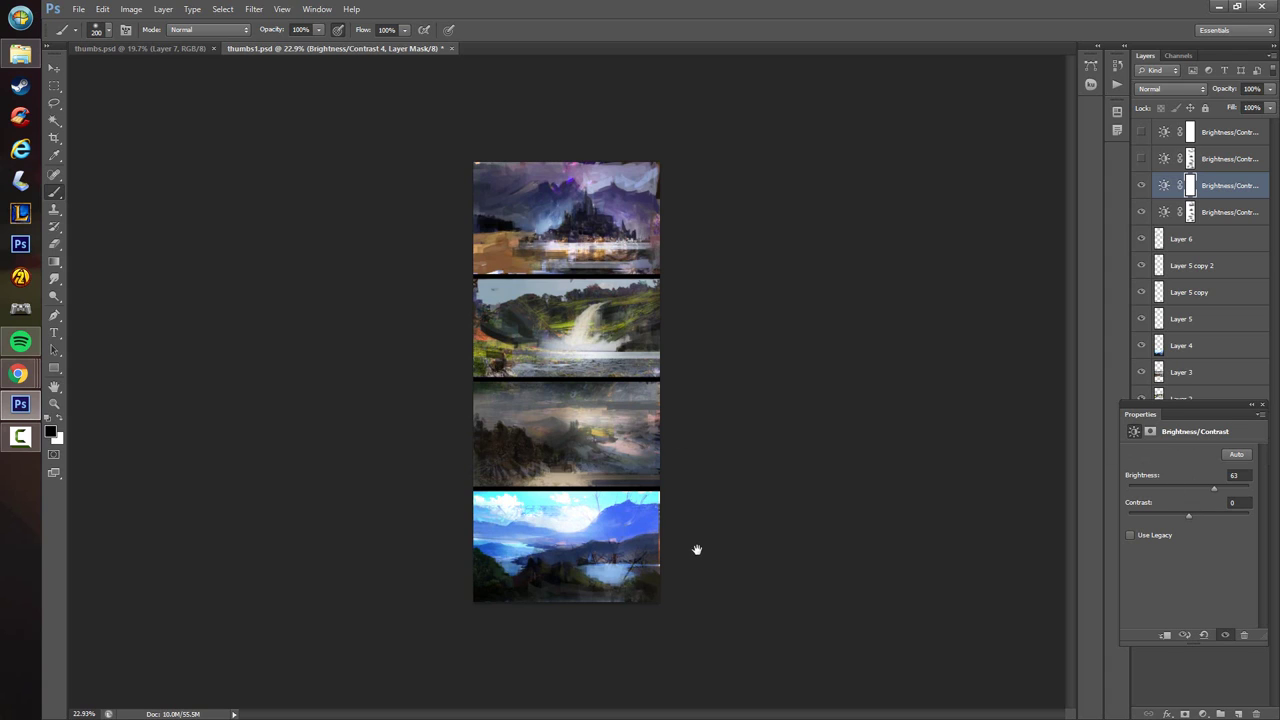
pyautogui.moveTo(584, 470)
pyautogui.mouseDown()
pyautogui.moveTo(520, 400)
pyautogui.moveTo(630, 410)
pyautogui.mouseUp()
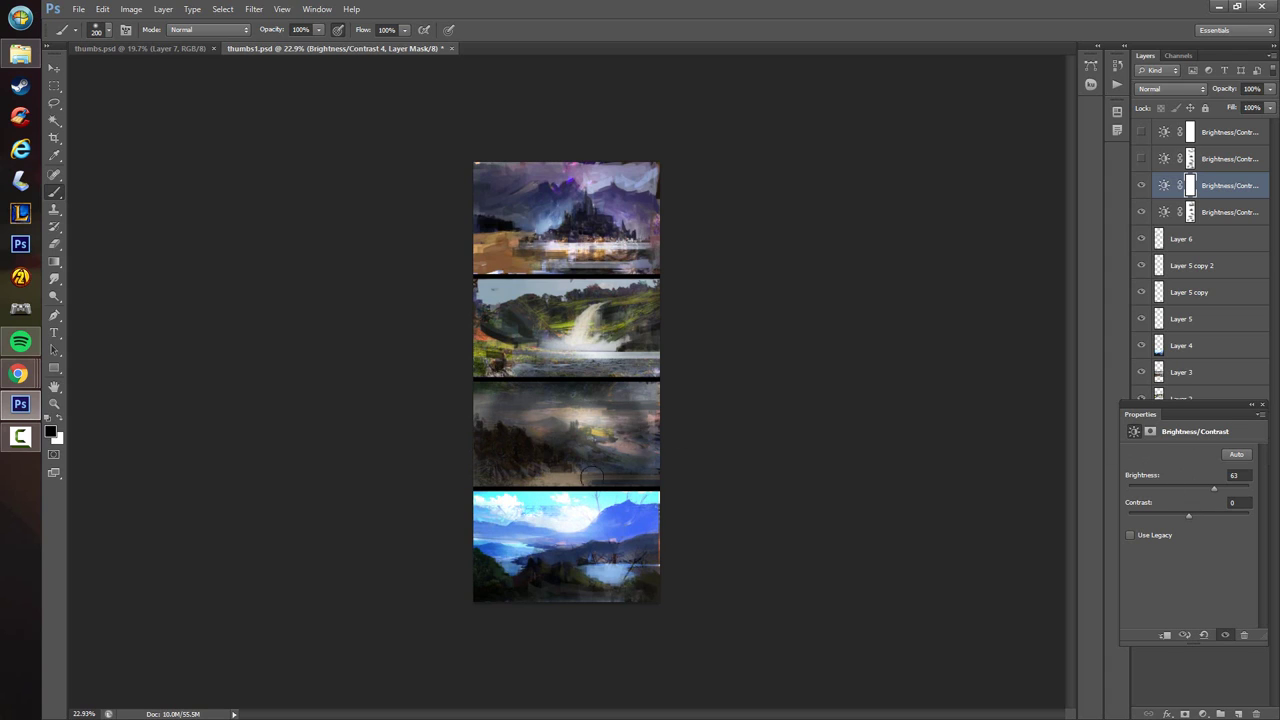
pyautogui.hotkey('ctrl', 'z')
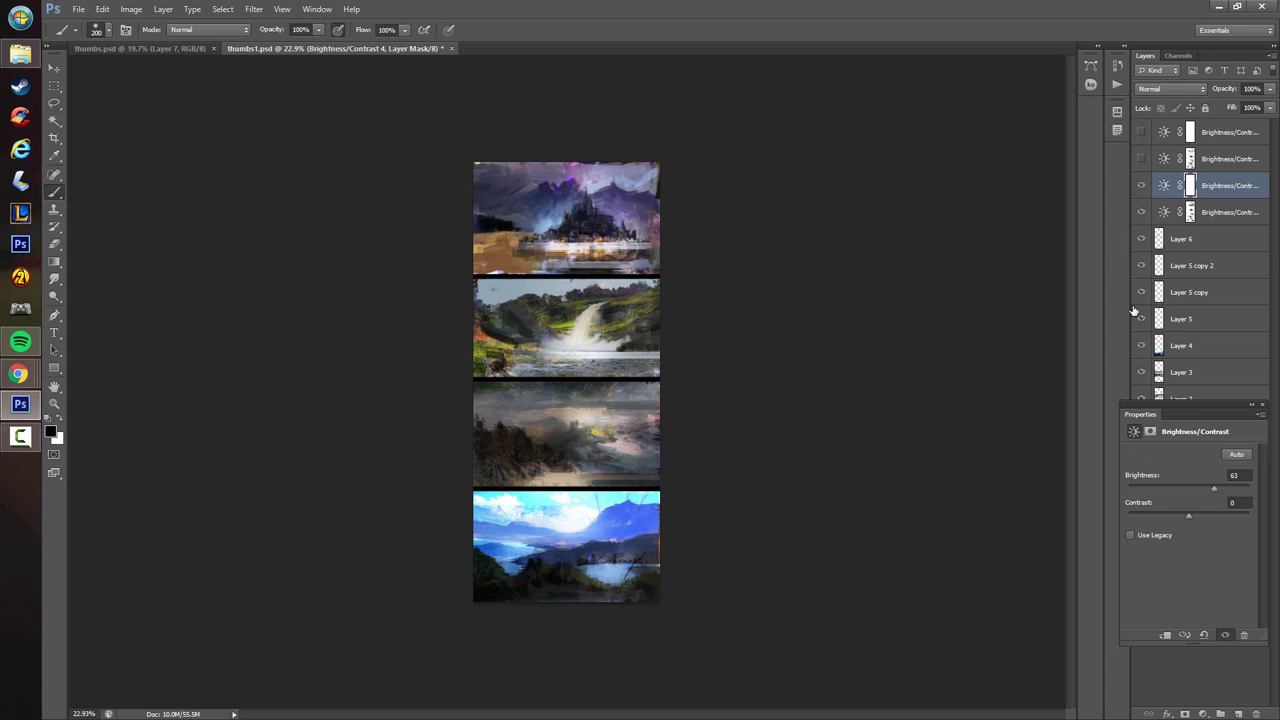
# - Create a new empty layer above the visible Brightness/Contrast adjustment layers
pyautogui.click(1237, 712)
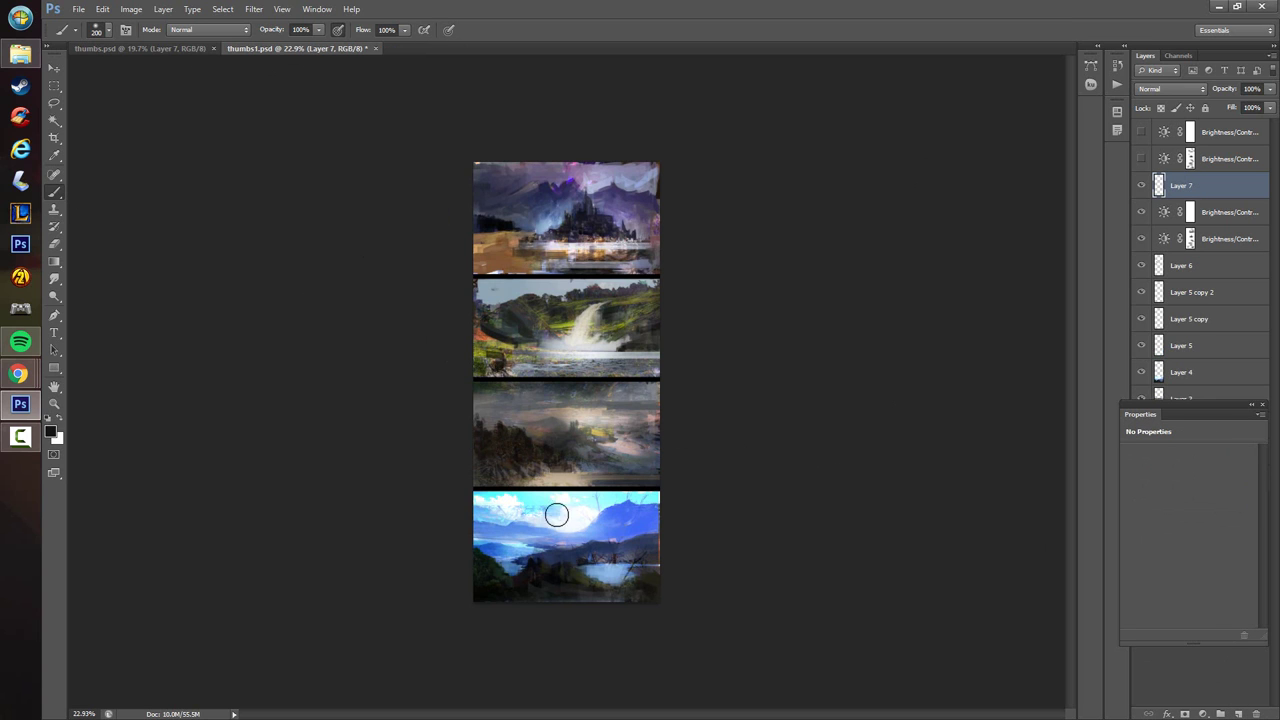
pyautogui.moveTo(558, 402)
pyautogui.mouseDown()
pyautogui.moveTo(565, 480)
pyautogui.moveTo(634, 466)
pyautogui.moveTo(560, 500)
pyautogui.mouseUp()
pyautogui.hotkey('ctrl', 'z')
# - Examine the relit sheet as a whole and the castle painting up close
pyautogui.moveTo(537, 439)
pyautogui.mouseDown()
pyautogui.moveTo(648, 520)
pyautogui.moveTo(585, 512)
pyautogui.moveTo(547, 448)
pyautogui.mouseUp()
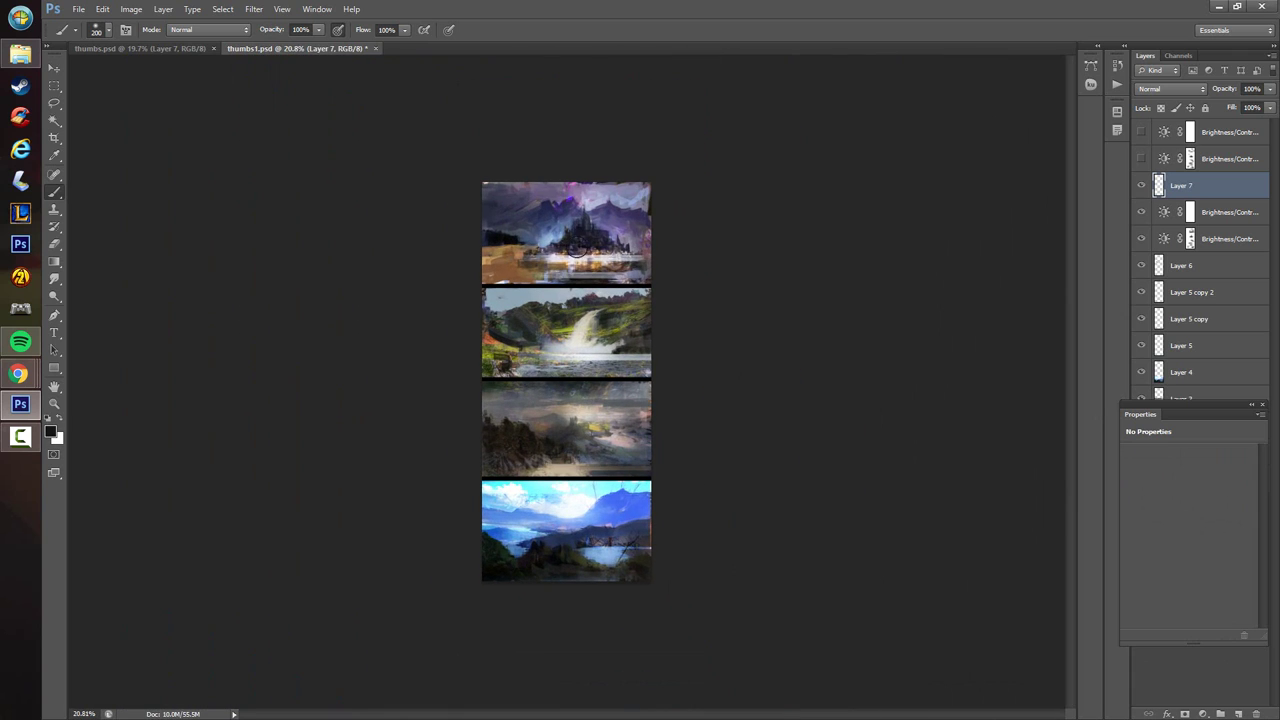
pyautogui.moveTo(608, 193); pyautogui.dragTo(575, 200)
pyautogui.hotkey('ctrl', 'z')
pyautogui.moveTo(606, 323); pyautogui.dragTo(626, 340)
pyautogui.moveTo(546, 323); pyautogui.dragTo(635, 120)
pyautogui.moveTo(669, 281); pyautogui.dragTo(659, 236)
pyautogui.moveTo(663, 283); pyautogui.dragTo(640, 612)
pyautogui.moveTo(577, 240); pyautogui.dragTo(545, 640)
pyautogui.moveTo(619, 209); pyautogui.dragTo(649, 557)
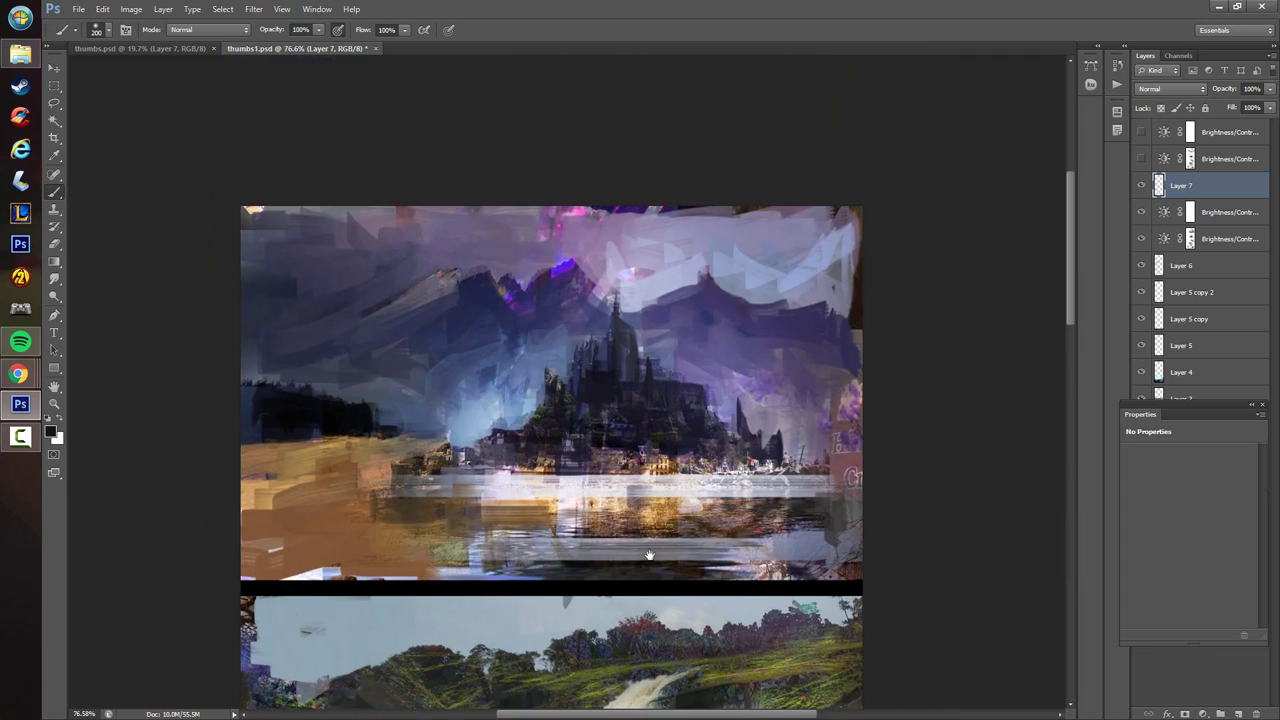
pyautogui.scroll(-3, 608, 470)
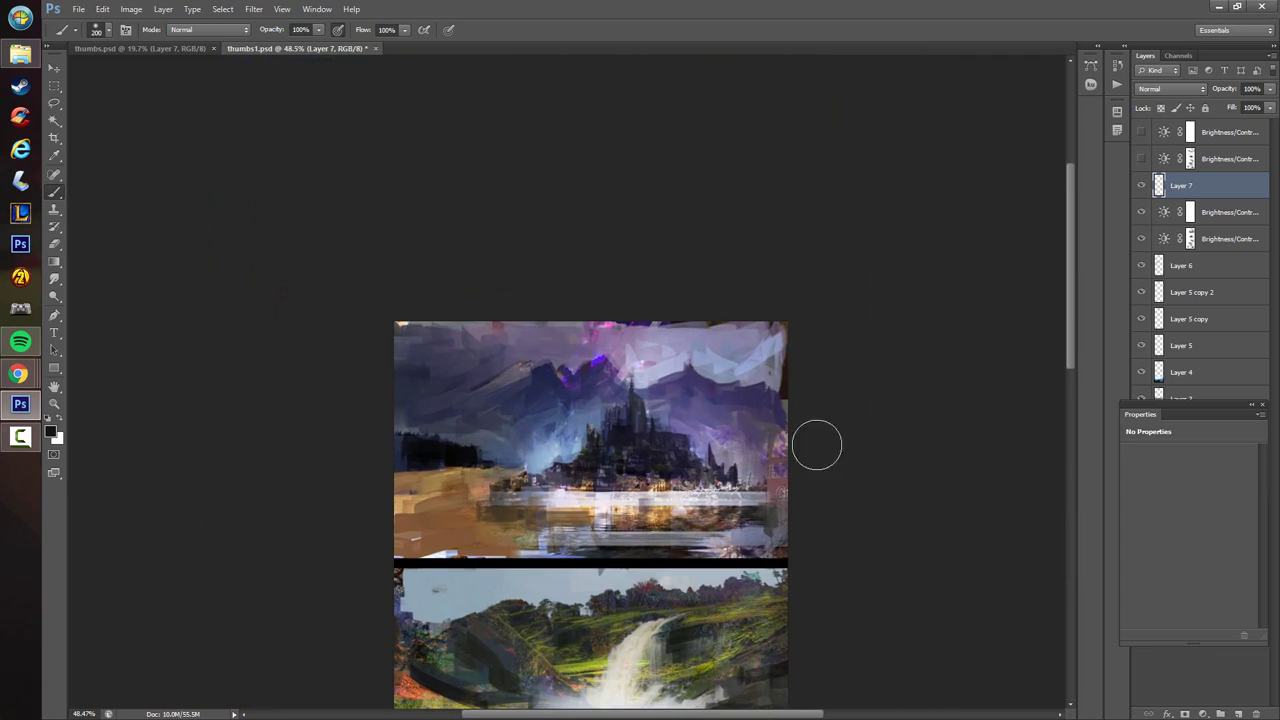
# - Close the adjustment properties and add a new empty layer above the current retouching layer
pyautogui.click(1263, 405)
pyautogui.click(1238, 713)
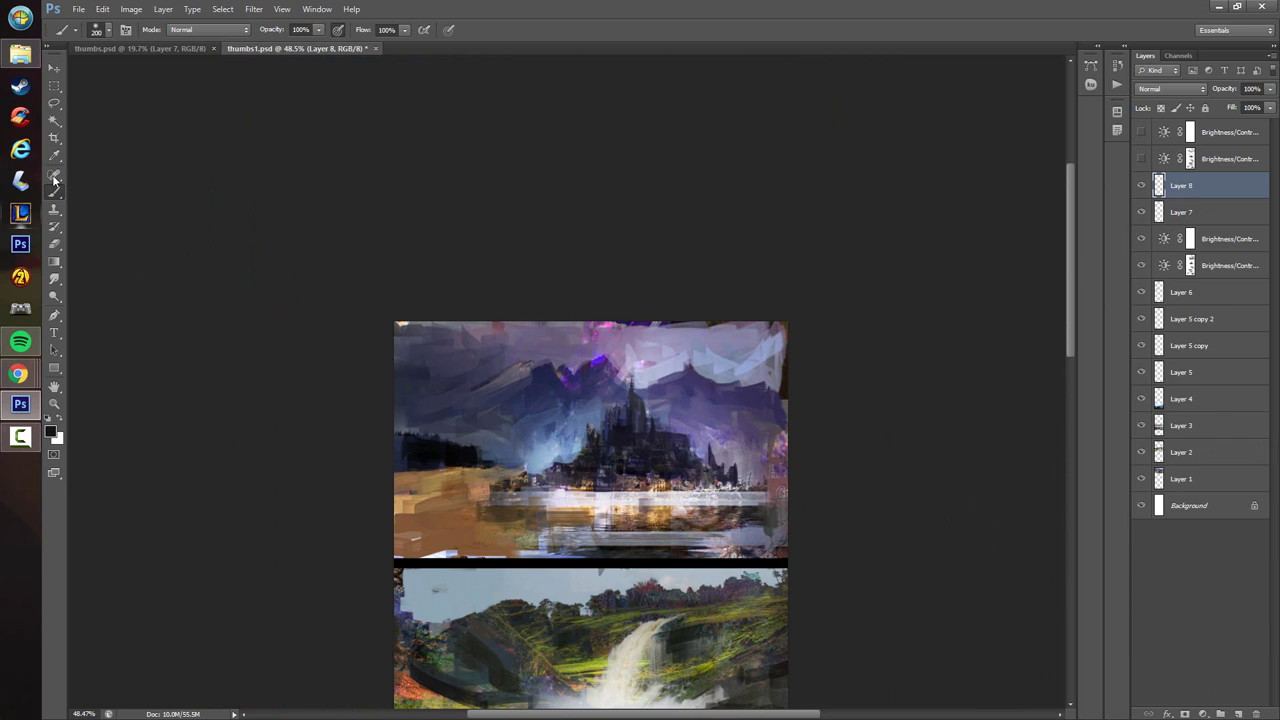
pyautogui.click(103, 33)
pyautogui.moveTo(411, 209); pyautogui.dragTo(378, 202)
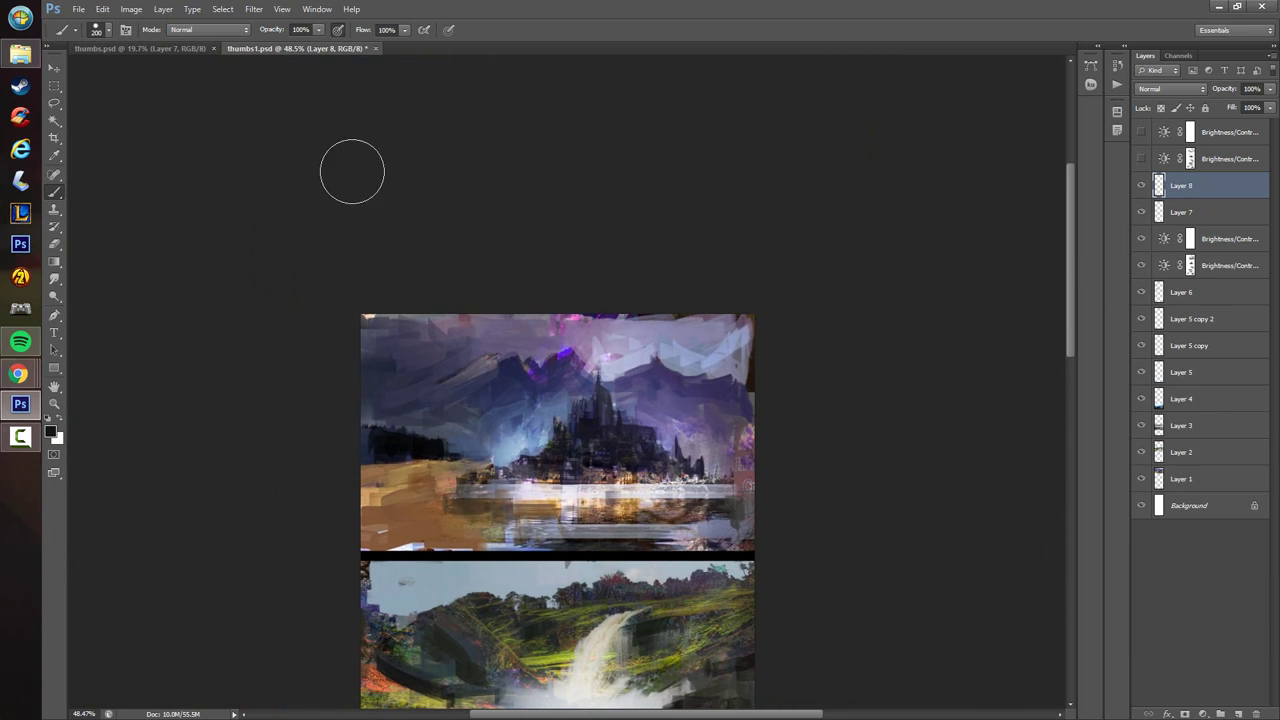
# - Paint sampled mauve across the sky above the left mountain slope of the castle painting with a 45-pixel brush
pyautogui.press('[')
pyautogui.press('[')
pyautogui.press('[')
pyautogui.press('[')
pyautogui.press('[')
pyautogui.press('[')
pyautogui.press('[')
pyautogui.press('[')
pyautogui.press('[')
pyautogui.press('[')
pyautogui.keyDown('alt'); pyautogui.click(477, 322); pyautogui.keyUp('alt')
pyautogui.moveTo(468, 343)
pyautogui.mouseDown()
pyautogui.moveTo(431, 371)
pyautogui.moveTo(384, 382)
pyautogui.moveTo(383, 339)
pyautogui.moveTo(369, 386)
pyautogui.mouseUp()
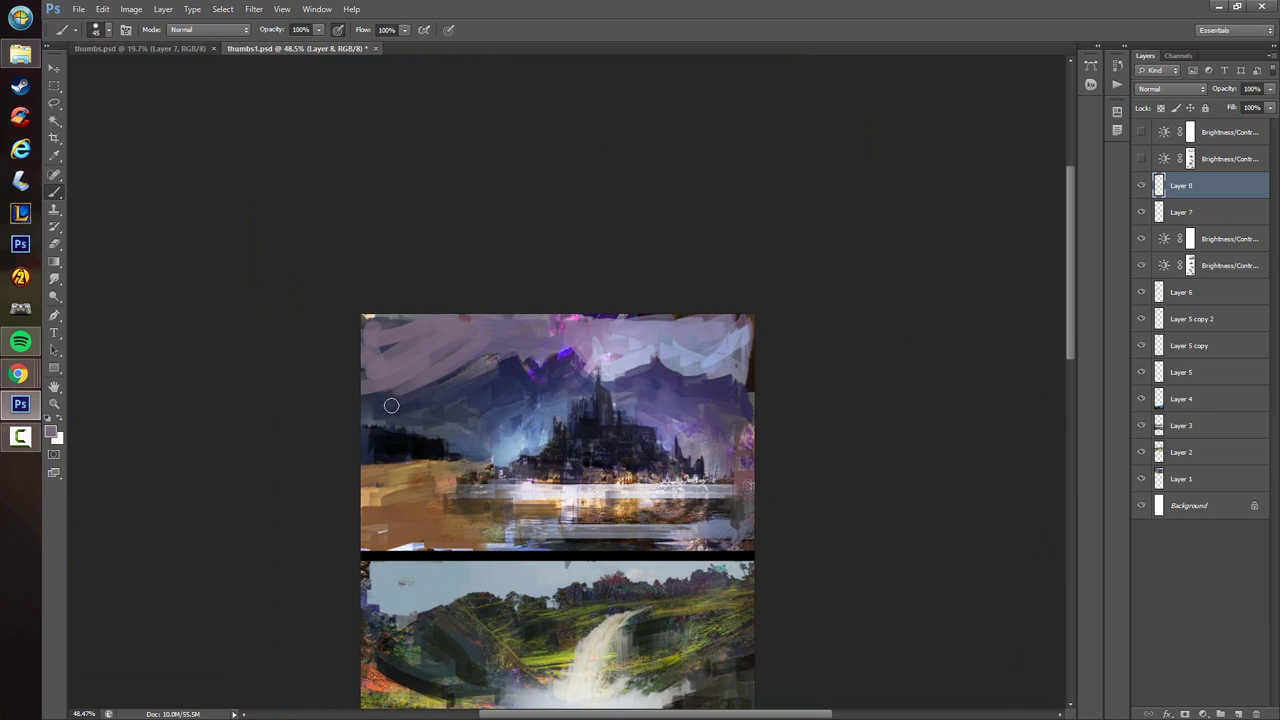
# - Repaint the left mountain slope of the castle painting with sampled dark purple and blue tones
pyautogui.keyDown('alt'); pyautogui.click(474, 373); pyautogui.keyUp('alt')
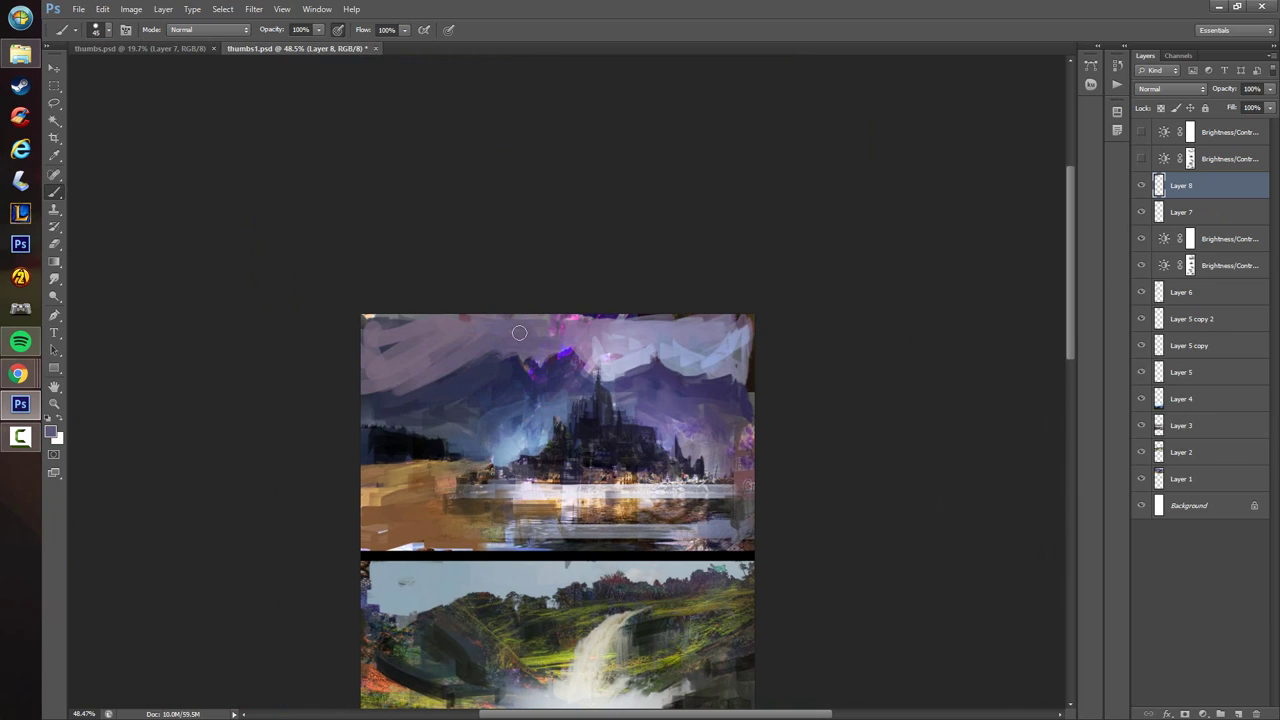
pyautogui.moveTo(491, 358)
pyautogui.mouseDown()
pyautogui.moveTo(374, 399)
pyautogui.moveTo(415, 379)
pyautogui.mouseUp()
pyautogui.keyDown('alt'); pyautogui.click(412, 348); pyautogui.keyUp('alt')
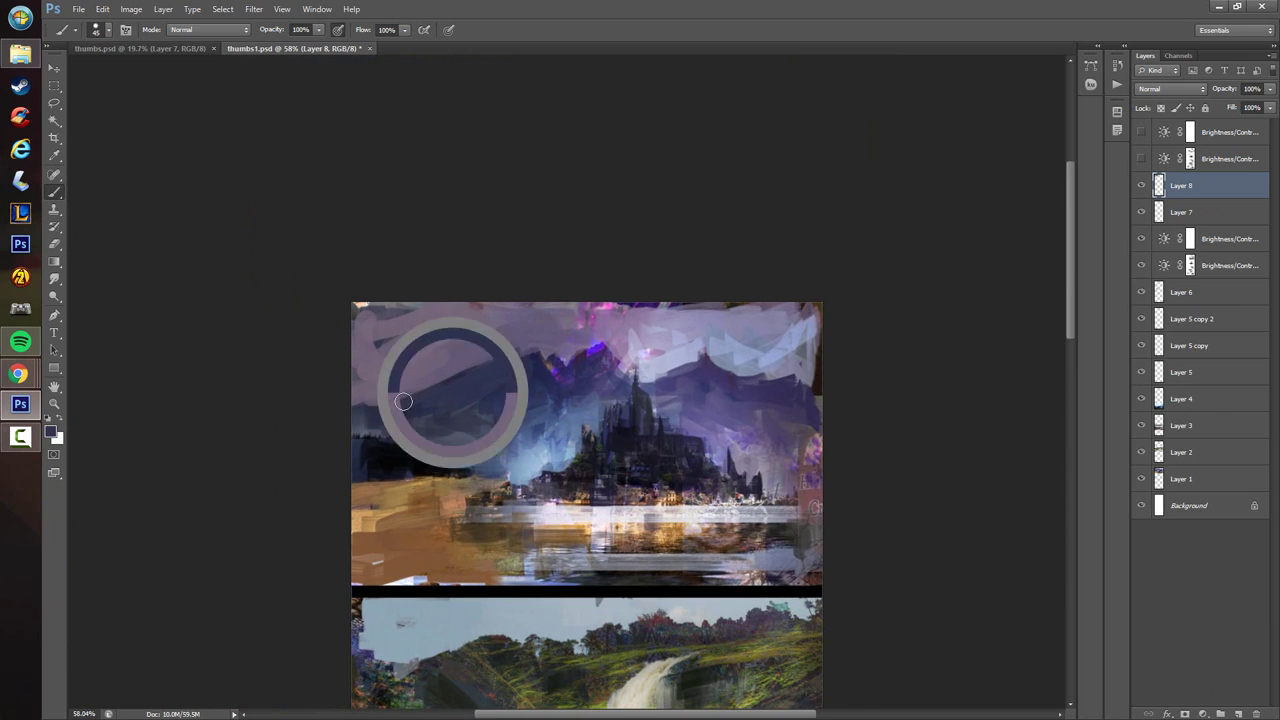
pyautogui.moveTo(490, 470); pyautogui.dragTo(364, 474)
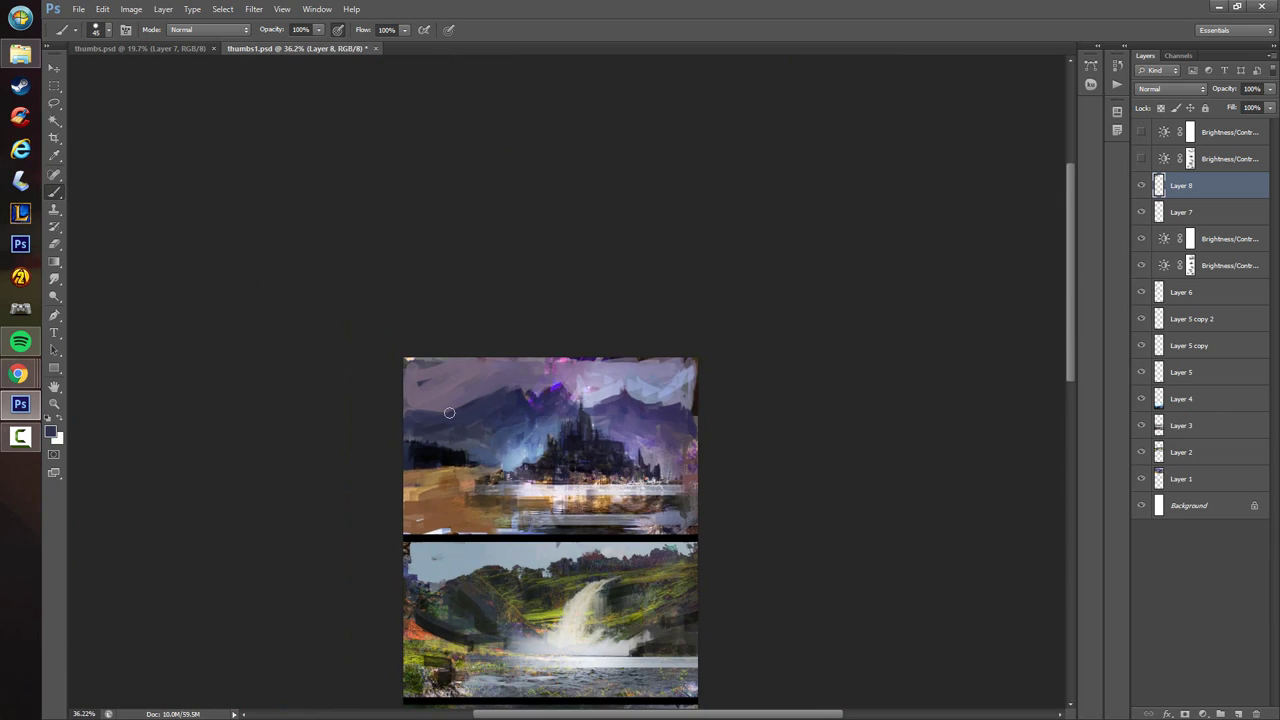
# - Cover the bright, patchy sky above and to the right of the castle with sampled lavender tones
pyautogui.moveTo(587, 367)
pyautogui.mouseDown()
pyautogui.moveTo(646, 377)
pyautogui.moveTo(624, 362)
pyautogui.moveTo(530, 358)
pyautogui.moveTo(534, 372)
pyautogui.mouseUp()
pyautogui.keyDown('alt'); pyautogui.click(638, 380); pyautogui.keyUp('alt')
pyautogui.moveTo(641, 375)
pyautogui.mouseDown()
pyautogui.moveTo(700, 359)
pyautogui.moveTo(729, 391)
pyautogui.moveTo(752, 366)
pyautogui.moveTo(777, 423)
pyautogui.moveTo(767, 383)
pyautogui.mouseUp()
pyautogui.keyDown('alt'); pyautogui.click(693, 384); pyautogui.keyUp('alt')
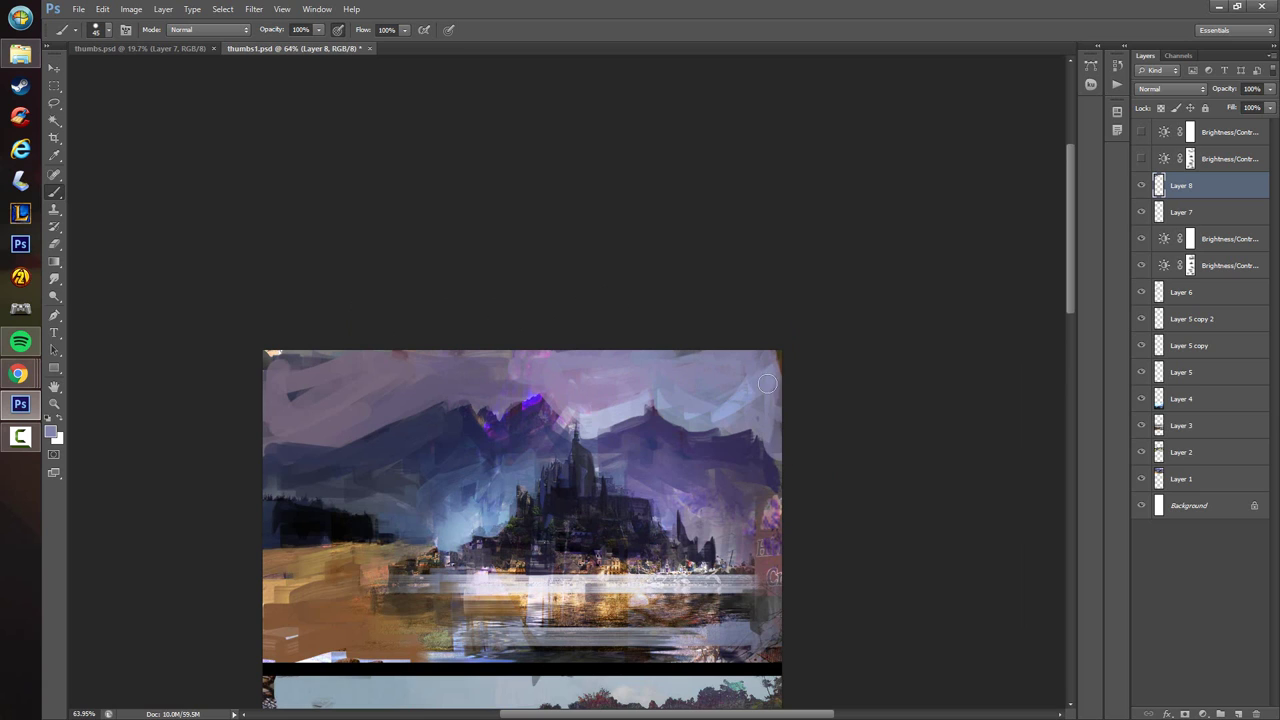
pyautogui.moveTo(664, 387); pyautogui.dragTo(590, 414)
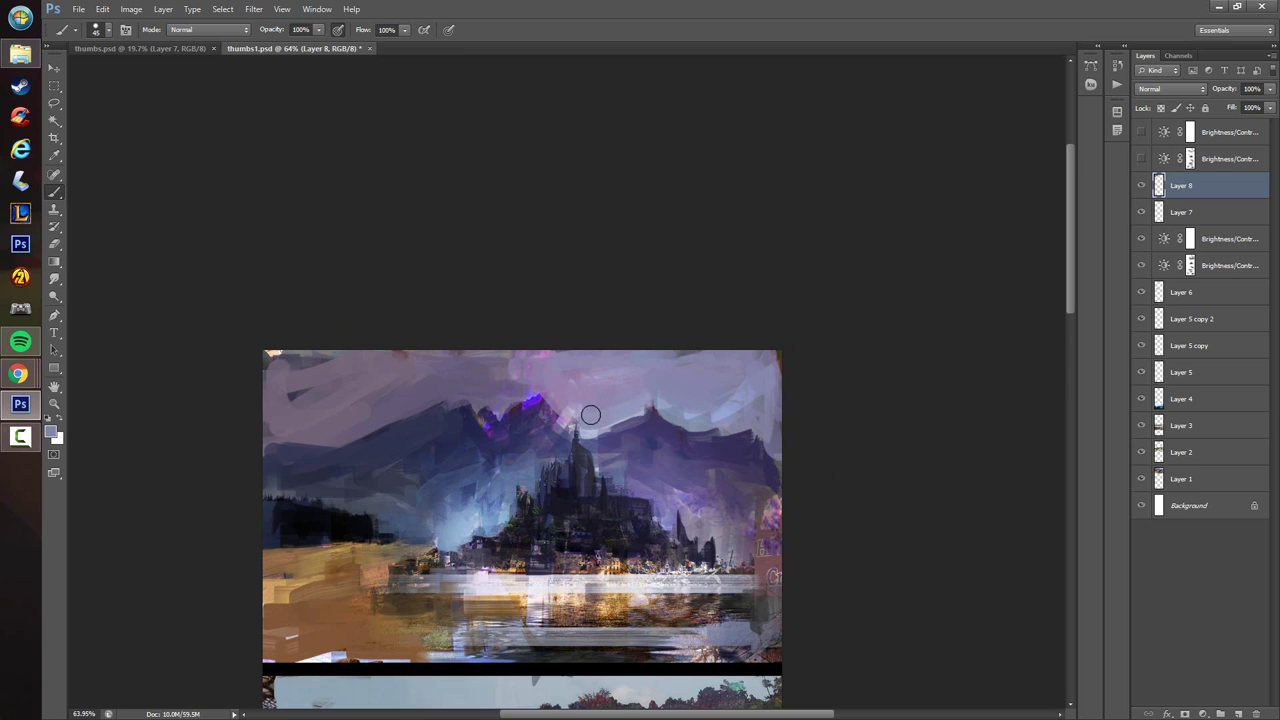
# - Blend sampled blue tones into the misty slope left of the castle with brush sizes 15 and 40
pyautogui.keyDown('alt'); pyautogui.scroll(1, 521, 444); pyautogui.keyUp('alt')
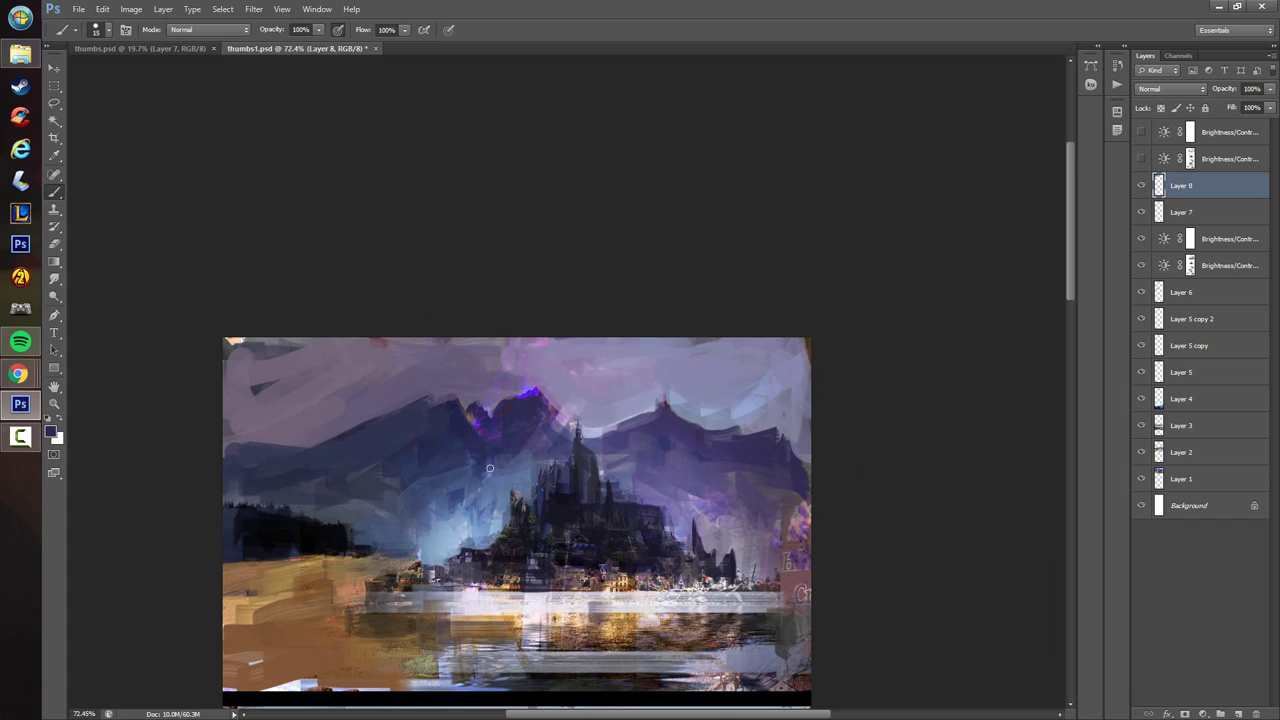
pyautogui.moveTo(490, 468); pyautogui.dragTo(530, 462)
pyautogui.moveTo(473, 503)
pyautogui.mouseDown()
pyautogui.moveTo(455, 480)
pyautogui.moveTo(497, 488)
pyautogui.mouseUp()
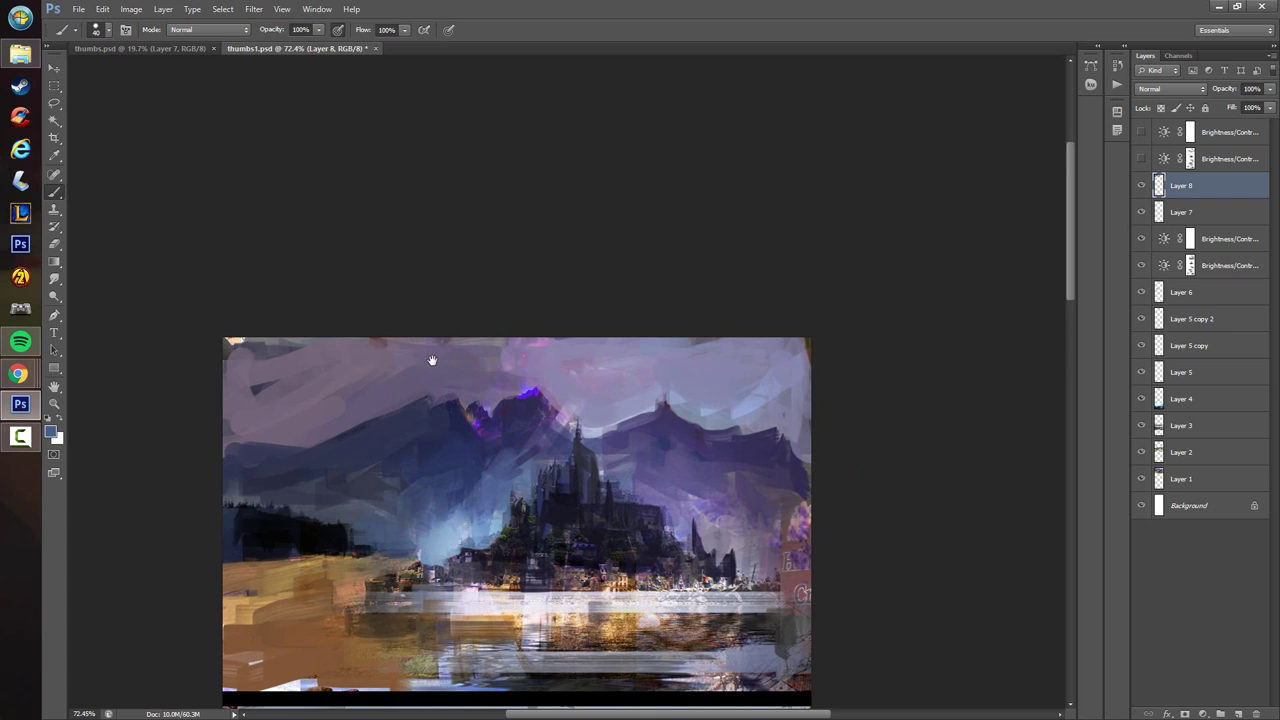
# - Clean up the mountain ridges and the sky around the castle's spire with sampled colours and a 40-pixel brush
pyautogui.moveTo(432, 360); pyautogui.dragTo(478, 197)
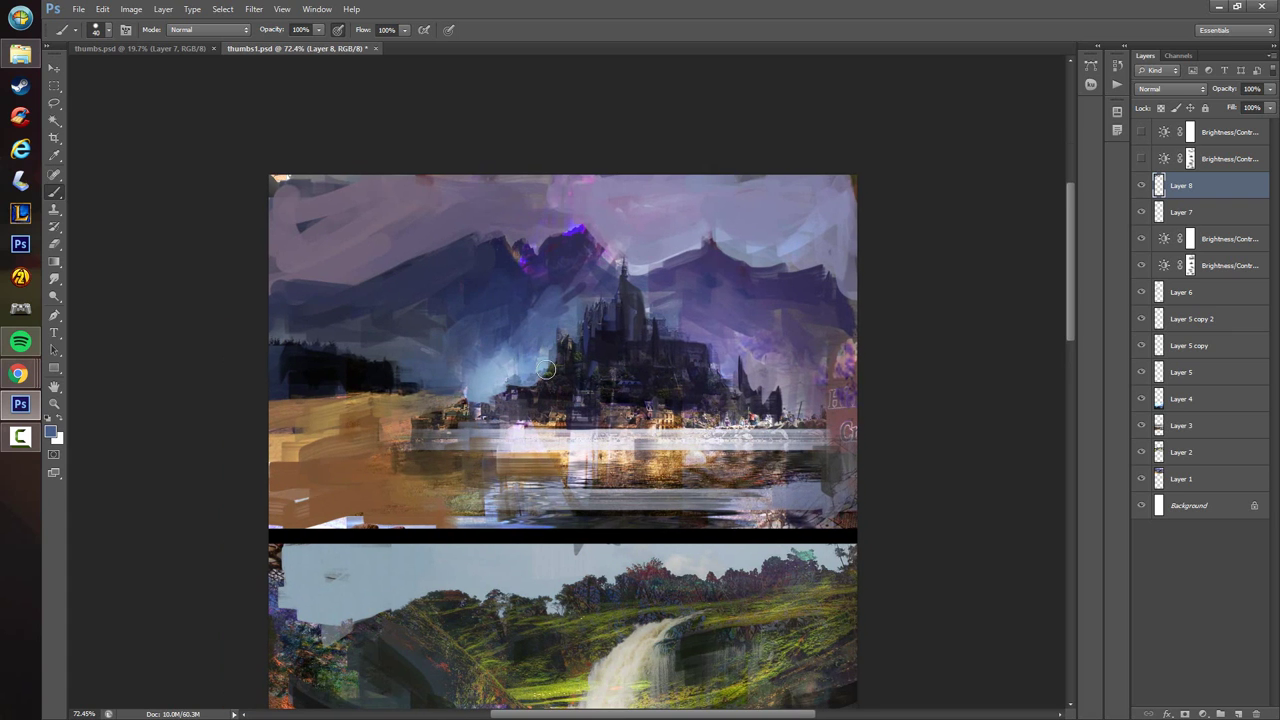
pyautogui.keyDown('alt'); pyautogui.click(667, 254); pyautogui.keyUp('alt')
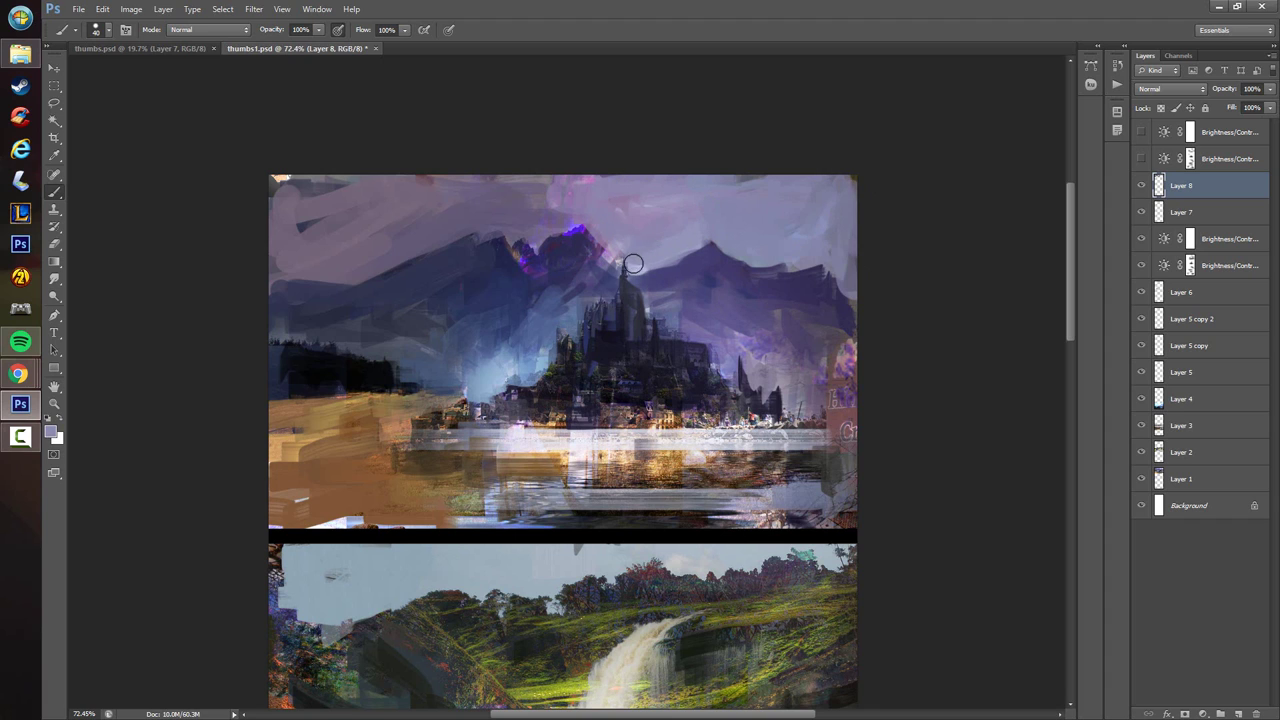
pyautogui.moveTo(601, 262); pyautogui.dragTo(598, 264)
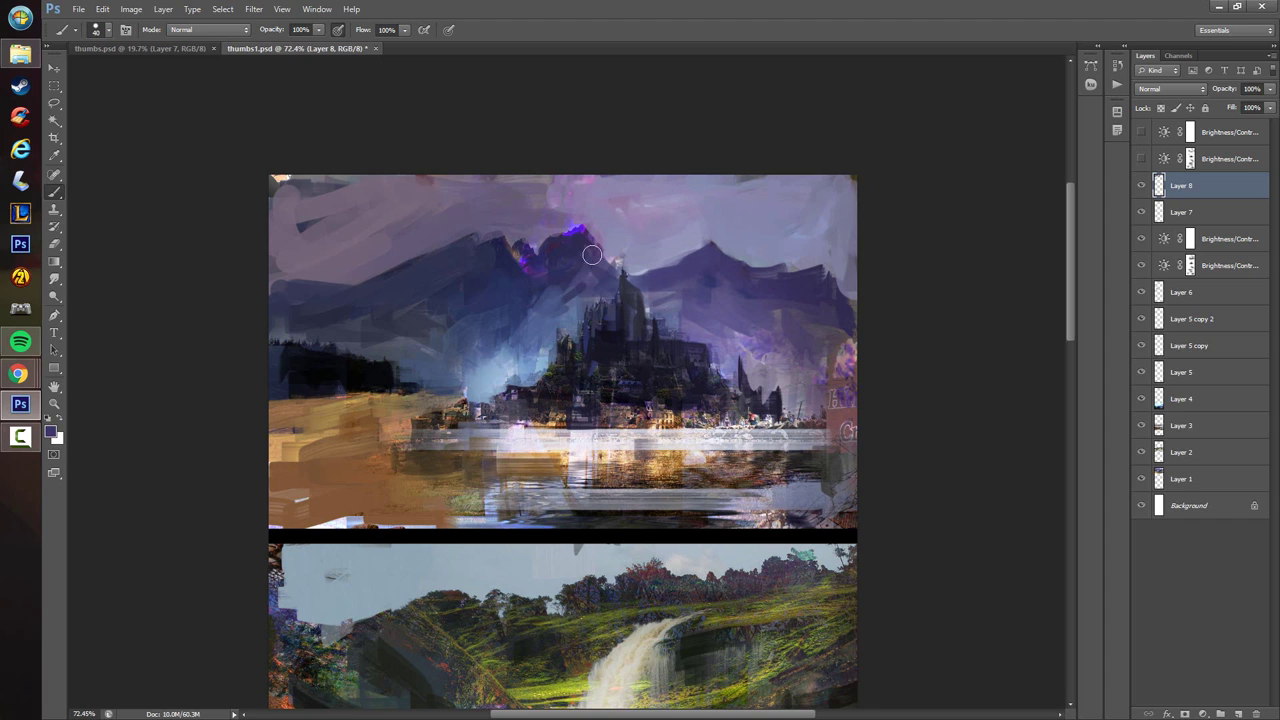
pyautogui.keyDown('alt'); pyautogui.click(494, 258); pyautogui.keyUp('alt')
pyautogui.keyDown('alt'); pyautogui.click(488, 224); pyautogui.keyUp('alt')
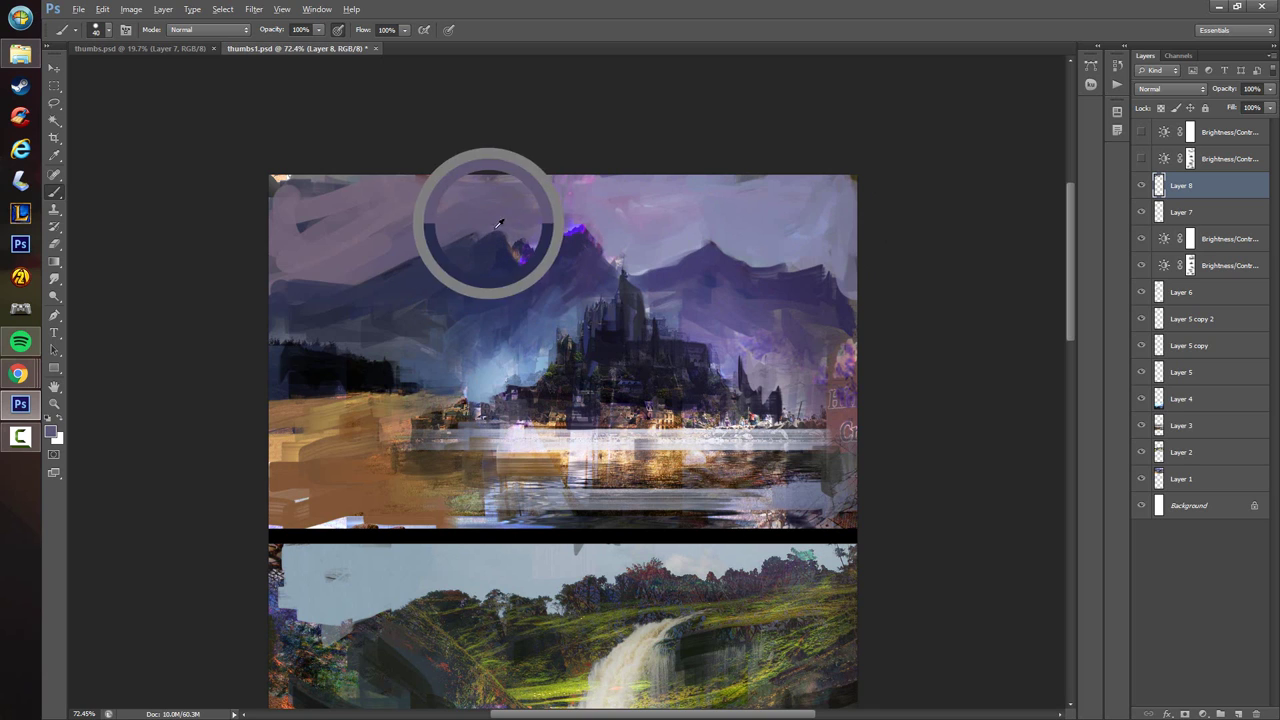
pyautogui.keyDown('alt'); pyautogui.click(470, 261); pyautogui.keyUp('alt')
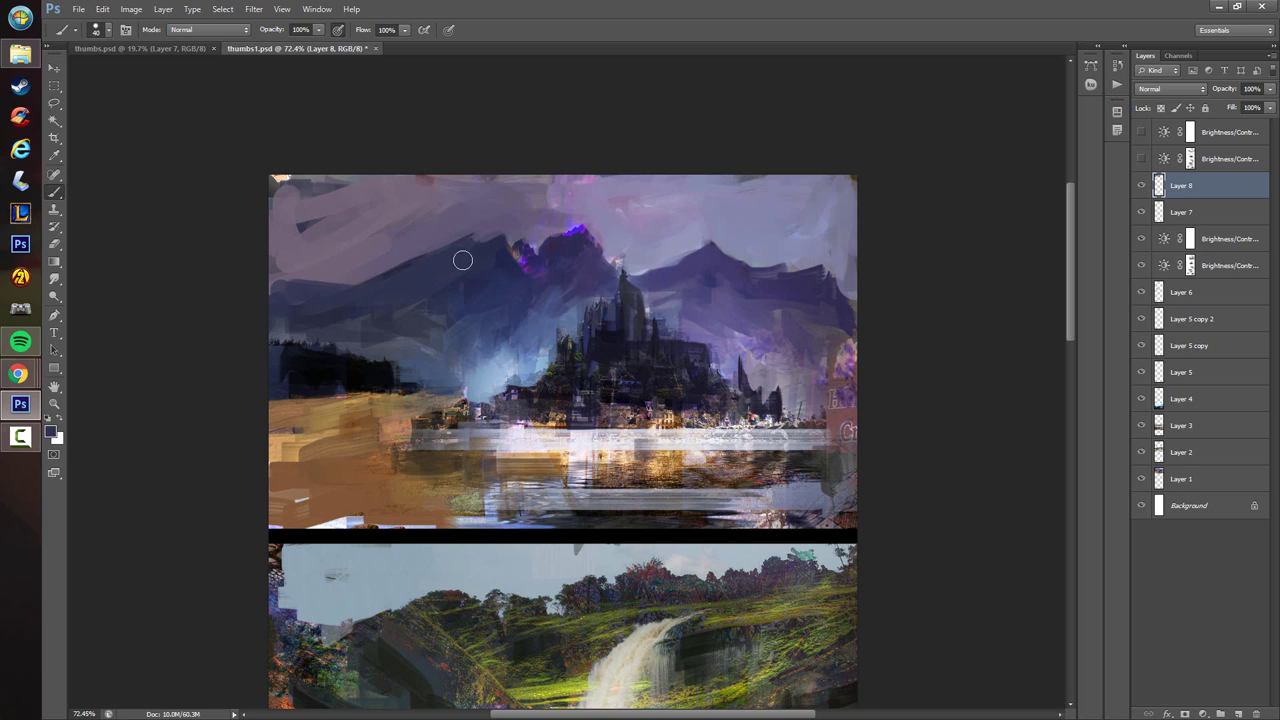
pyautogui.moveTo(431, 338); pyautogui.dragTo(405, 337)
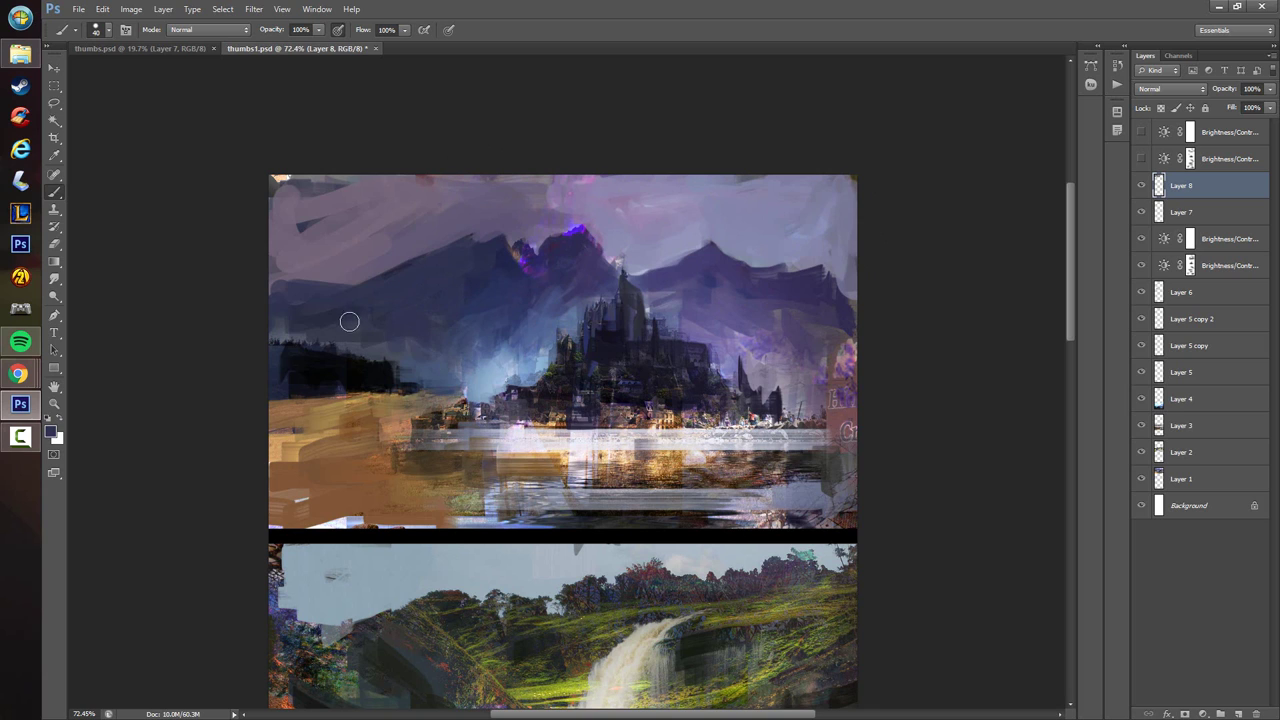
# - Soften the dark treeline on the castle painting's left shore with sampled blue-grey, using brush sizes 60 and 80
pyautogui.press(']')
pyautogui.press(']')
pyautogui.keyDown('alt'); pyautogui.click(386, 349); pyautogui.keyUp('alt')
pyautogui.click(397, 367)
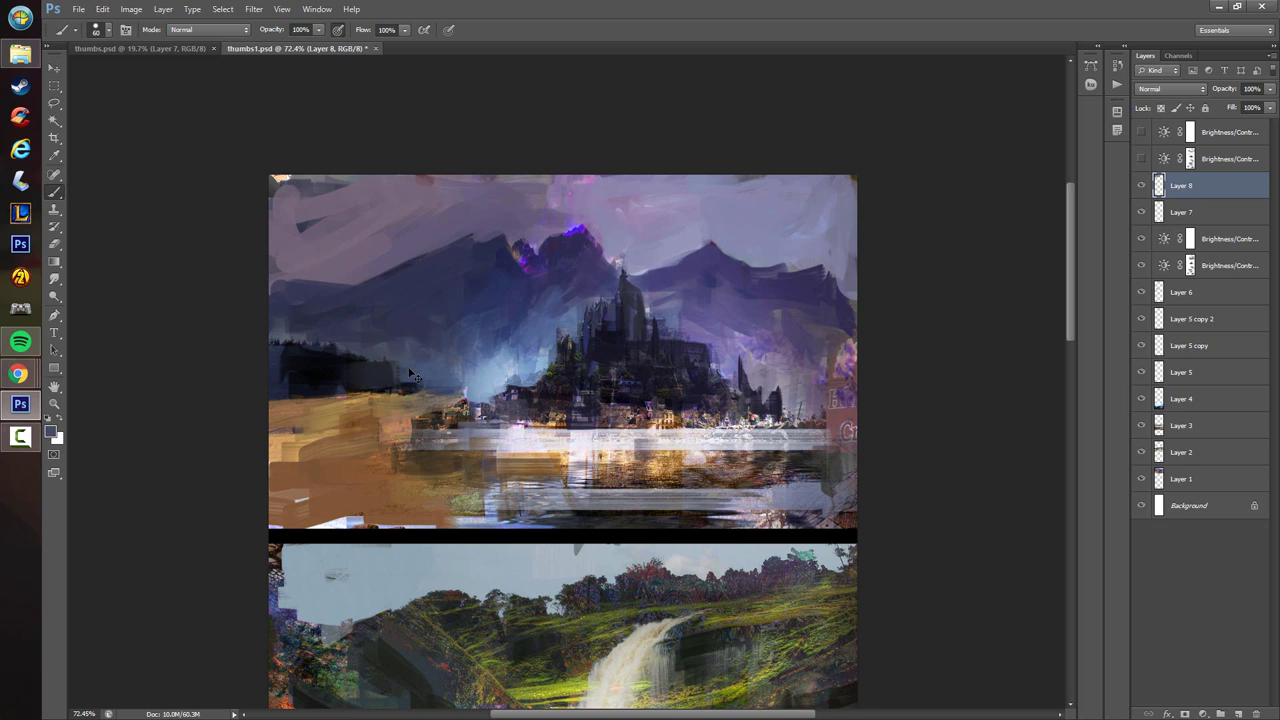
pyautogui.press(']')
pyautogui.press(']')
pyautogui.moveTo(350, 367); pyautogui.dragTo(298, 382)
pyautogui.press('alt')
pyautogui.hotkey('ctrl', 'z')
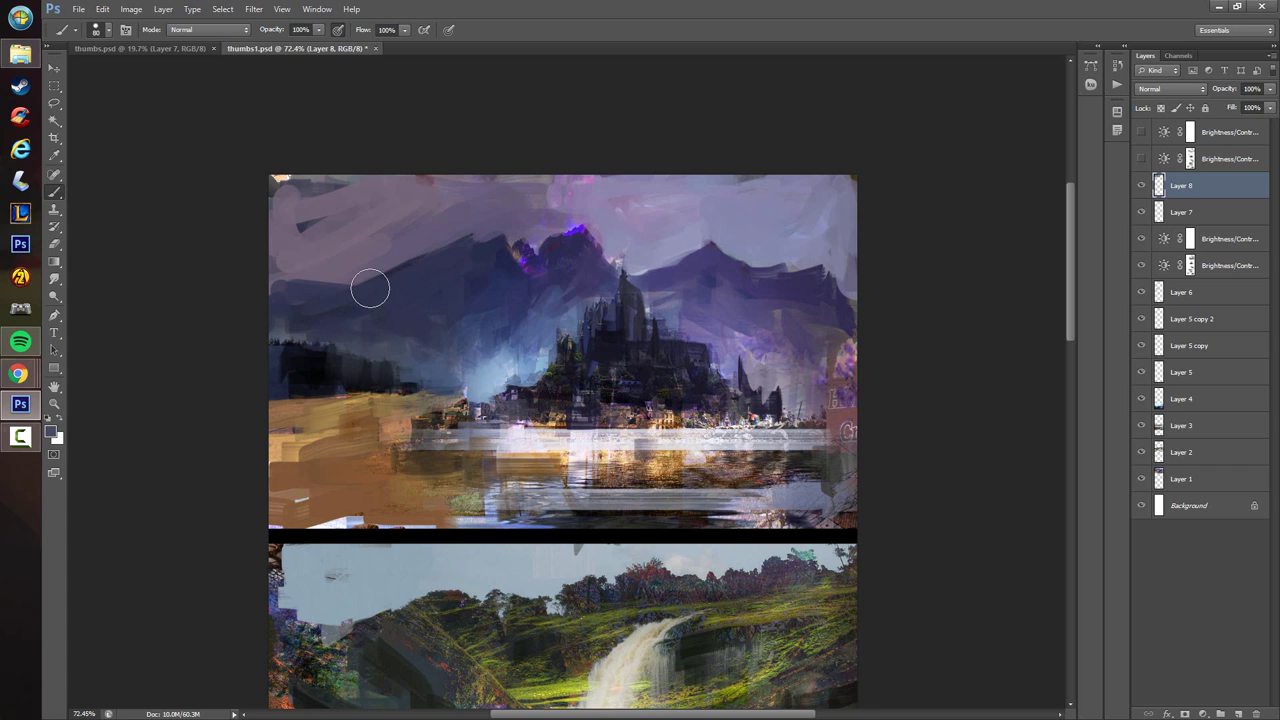
# - Try to paint a pale blue streak along the shoreline beneath the left treeline with a 20-pixel brush
pyautogui.press('[')
pyautogui.press('[')
pyautogui.press('[')
pyautogui.press('[')
pyautogui.press('[')
pyautogui.keyDown('alt'); pyautogui.click(476, 394); pyautogui.keyUp('alt')
pyautogui.moveTo(470, 396); pyautogui.dragTo(340, 396)
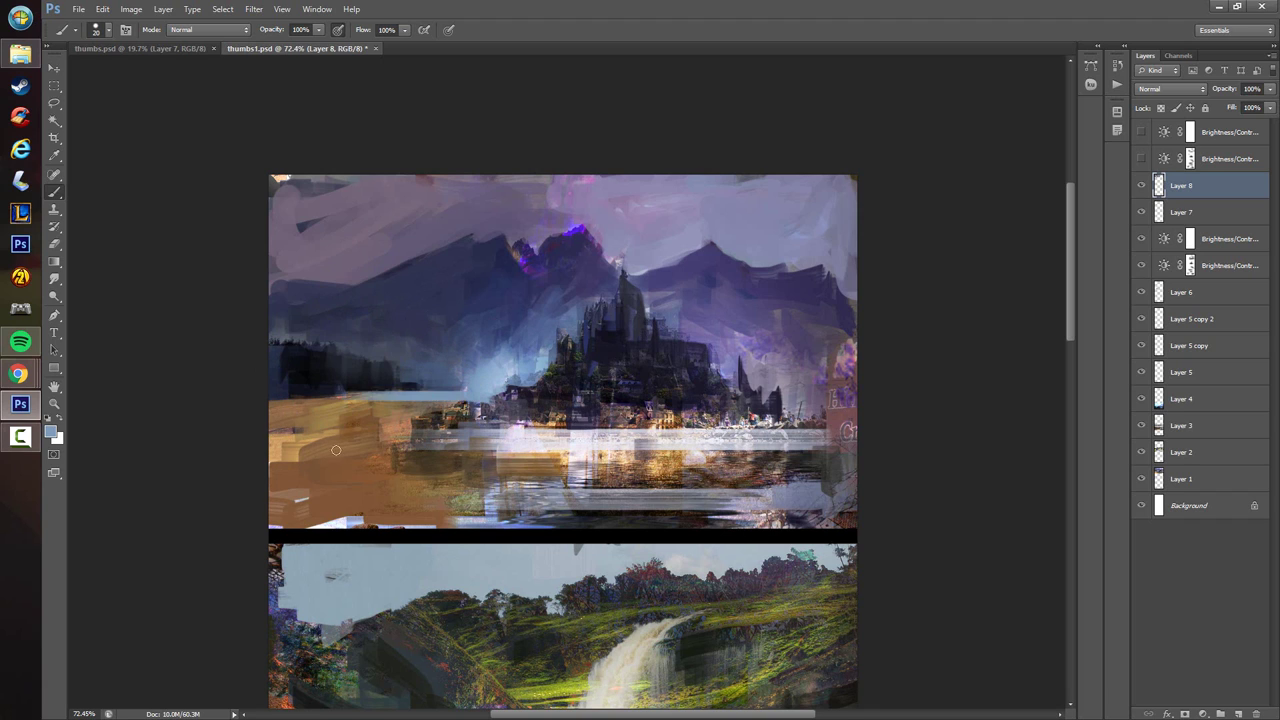
pyautogui.hotkey('ctrl', 'z')
# - Paint rounded dark bushes along the shore on both sides of the castle with brush sizes 15 and 20
pyautogui.keyDown('alt'); pyautogui.click(445, 398); pyautogui.keyUp('alt')
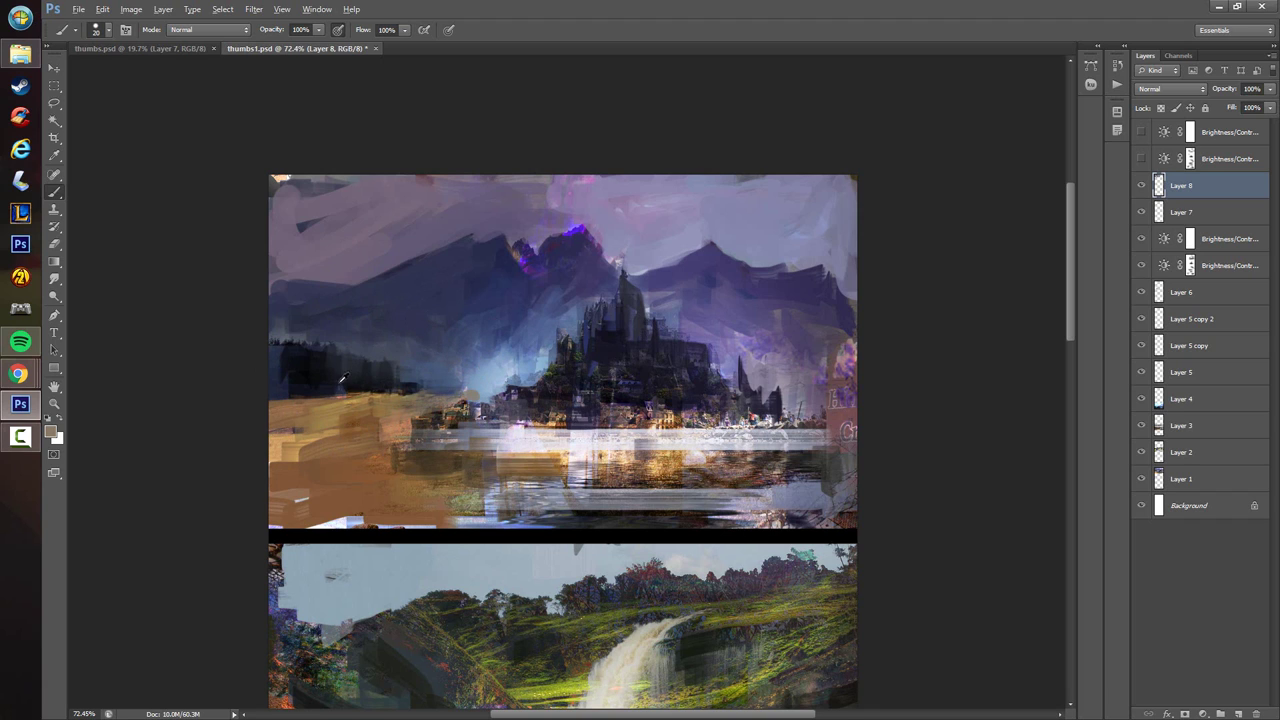
pyautogui.keyDown('alt'); pyautogui.click(342, 380); pyautogui.keyUp('alt')
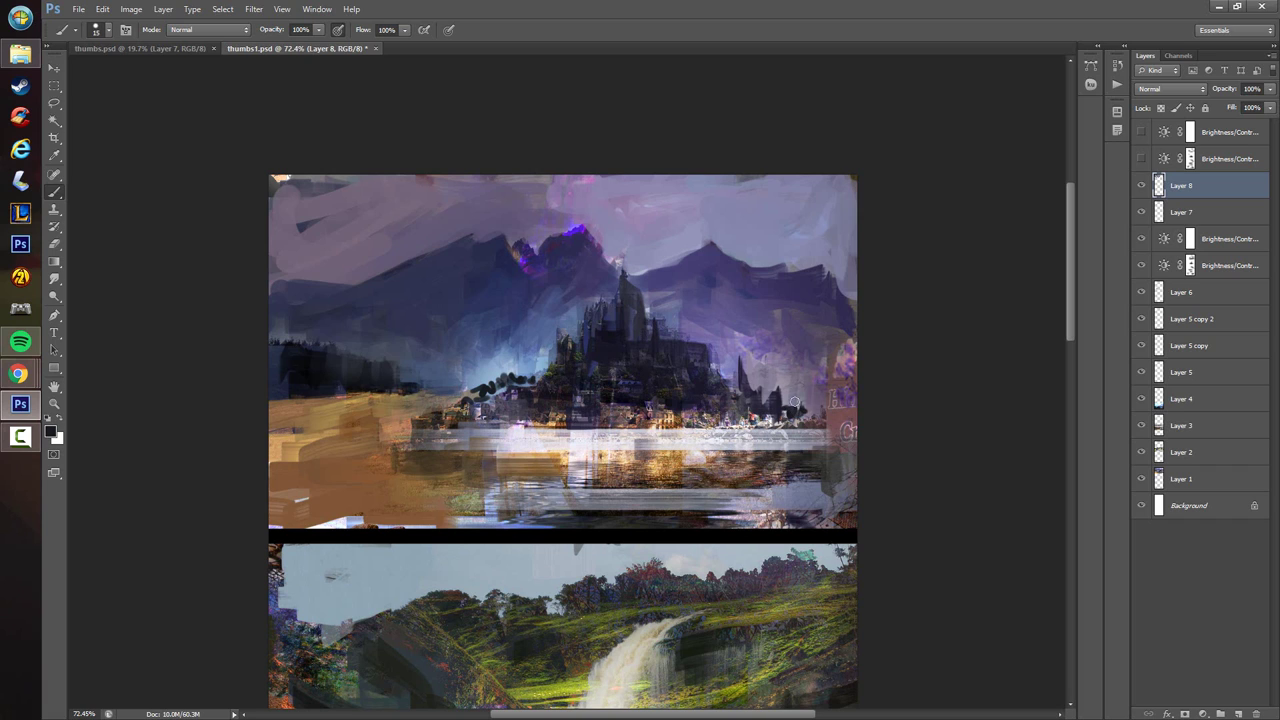
pyautogui.press(']')
pyautogui.moveTo(797, 404); pyautogui.dragTo(822, 411)
# - Cover the busy purple and pink patches at the castle painting's right edge with sampled mauve tones
pyautogui.keyDown('alt'); pyautogui.click(826, 355); pyautogui.keyUp('alt')
pyautogui.moveTo(832, 354)
pyautogui.mouseDown()
pyautogui.moveTo(825, 368)
pyautogui.moveTo(852, 398)
pyautogui.mouseUp()
pyautogui.keyDown('alt'); pyautogui.click(811, 395); pyautogui.keyUp('alt')
pyautogui.moveTo(809, 437)
pyautogui.mouseDown()
pyautogui.moveTo(855, 442)
pyautogui.moveTo(799, 437)
pyautogui.moveTo(869, 440)
pyautogui.moveTo(841, 426)
pyautogui.mouseUp()
pyautogui.keyDown('alt'); pyautogui.click(847, 415); pyautogui.keyUp('alt')
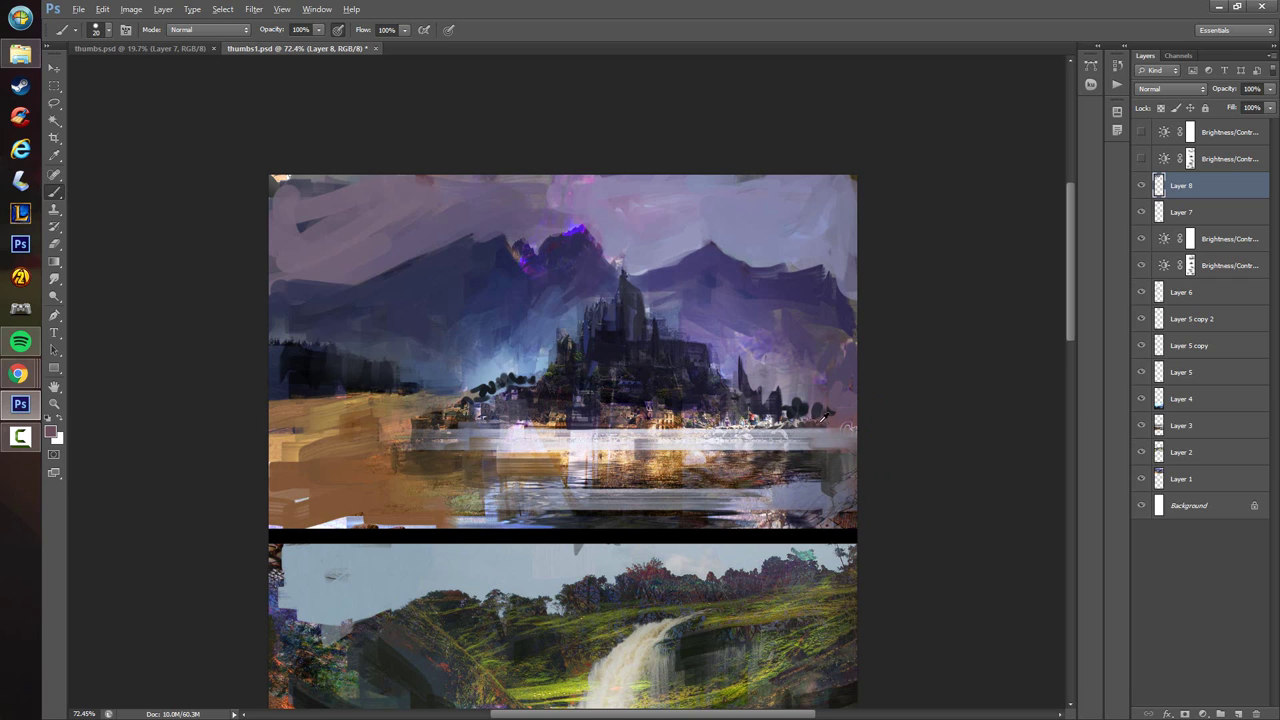
# - Extend the dark shore bushes and the pale water band towards the castle painting's right edge with sampled colours
pyautogui.keyDown('alt'); pyautogui.click(824, 410); pyautogui.keyUp('alt')
pyautogui.moveTo(660, 450); pyautogui.dragTo(642, 431)
pyautogui.keyDown('alt'); pyautogui.click(824, 466); pyautogui.keyUp('alt')
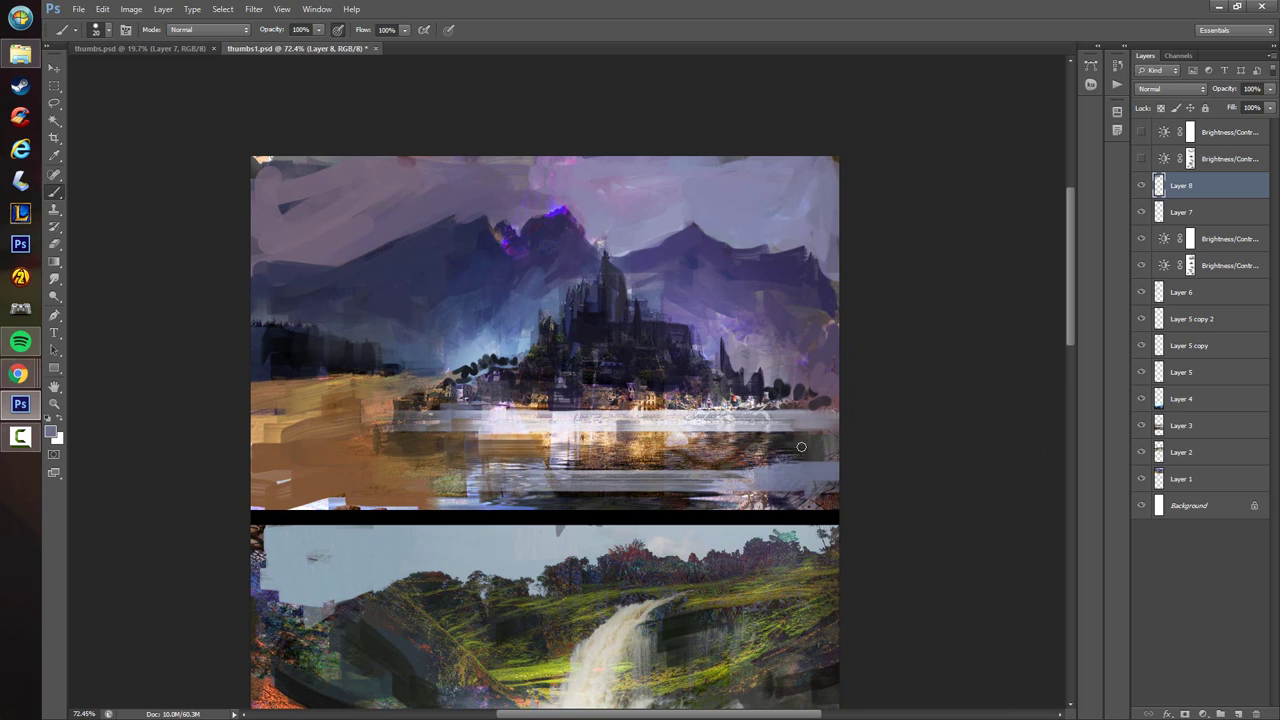
# - Try to repaint the dark water near the castle painting's right edge with sampled tones
pyautogui.keyDown('alt'); pyautogui.click(801, 447); pyautogui.keyUp('alt')
pyautogui.moveTo(814, 448)
pyautogui.mouseDown()
pyautogui.moveTo(849, 451)
pyautogui.moveTo(850, 437)
pyautogui.moveTo(756, 450)
pyautogui.mouseUp()
pyautogui.keyDown('alt'); pyautogui.click(806, 427); pyautogui.keyUp('alt')
pyautogui.hotkey('ctrl', 'alt', 'z')
pyautogui.hotkey('ctrl', 'alt', 'z')
# - Paint sampled tones over the castle painting's lower shore edge and the dark marks in its upper-left sky
pyautogui.keyDown('alt'); pyautogui.click(482, 448); pyautogui.keyUp('alt')
pyautogui.keyDown('alt'); pyautogui.click(455, 488); pyautogui.keyUp('alt')
pyautogui.moveTo(472, 498)
pyautogui.mouseDown()
pyautogui.moveTo(410, 505)
pyautogui.moveTo(462, 489)
pyautogui.moveTo(352, 490)
pyautogui.mouseUp()
pyautogui.scroll(-5, 334, 345)
pyautogui.scroll(4, 502, 250)
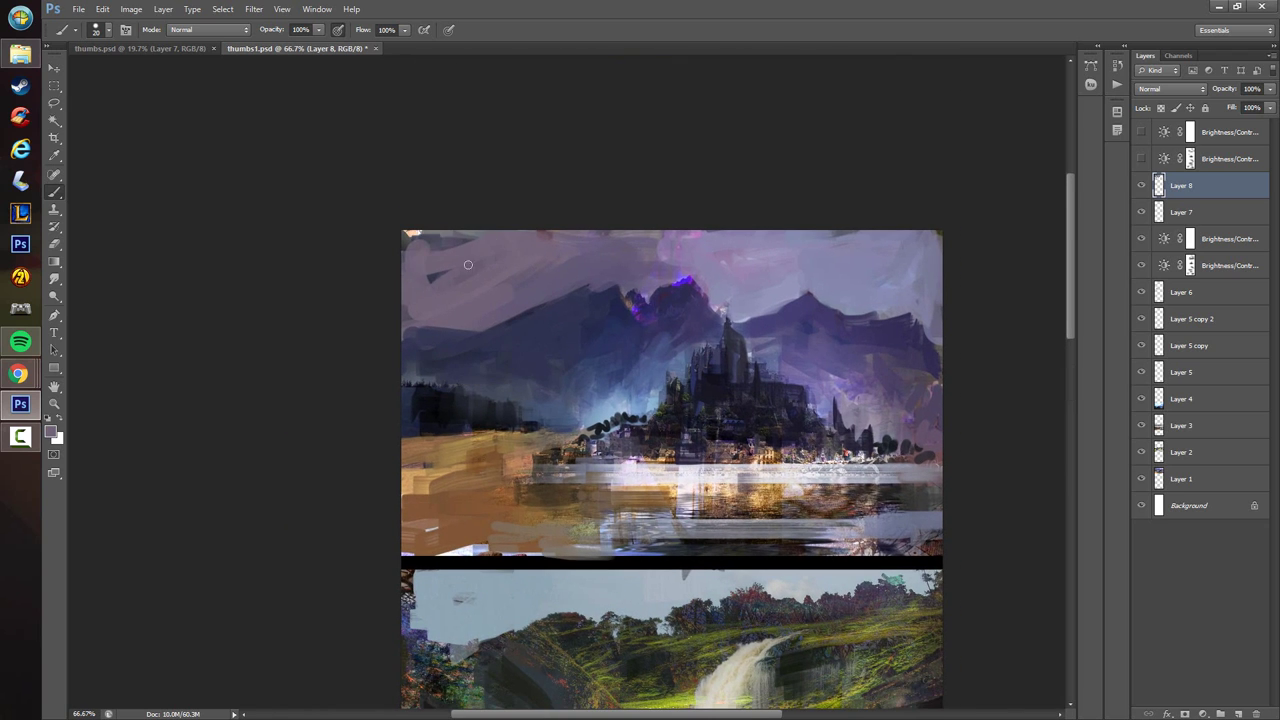
pyautogui.moveTo(467, 264)
pyautogui.mouseDown()
pyautogui.moveTo(390, 268)
pyautogui.moveTo(419, 223)
pyautogui.moveTo(484, 236)
pyautogui.mouseUp()
pyautogui.scroll(-4, 522, 363)
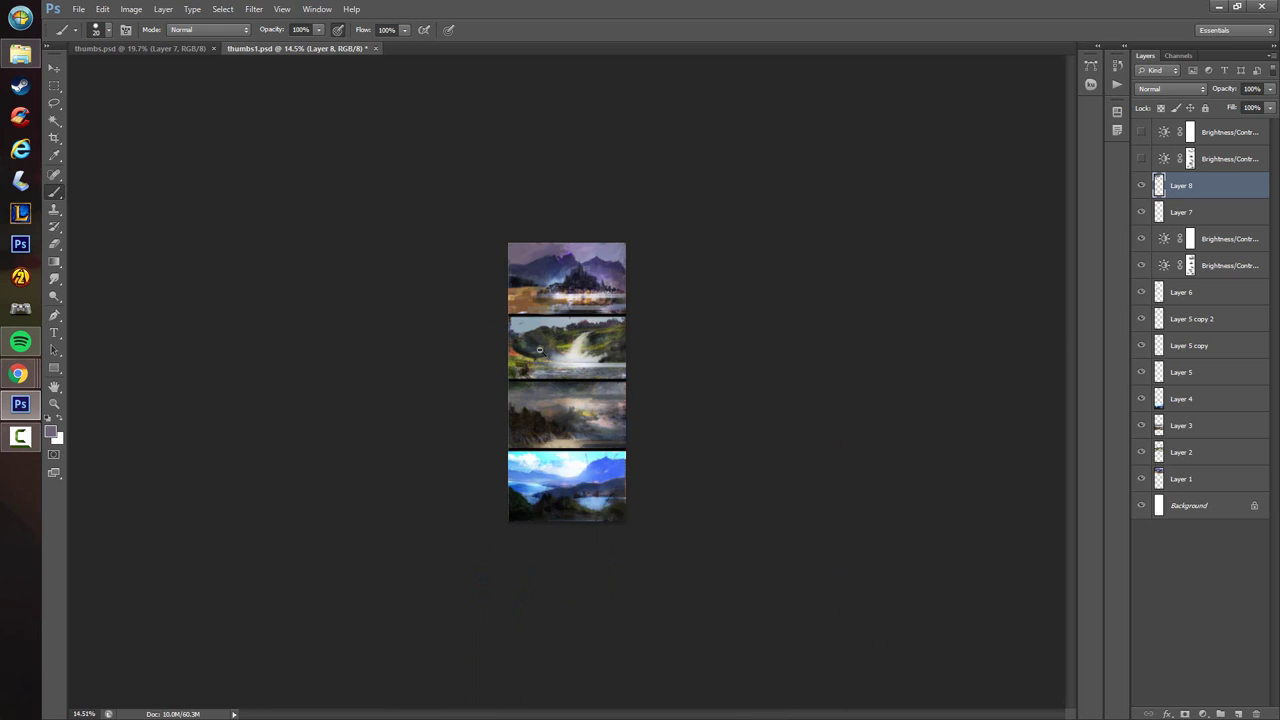
# - Clean up the waterfall painting's sky, covering stray marks at its left and above the trees with sampled pale blue
pyautogui.scroll(3, 455, 255)
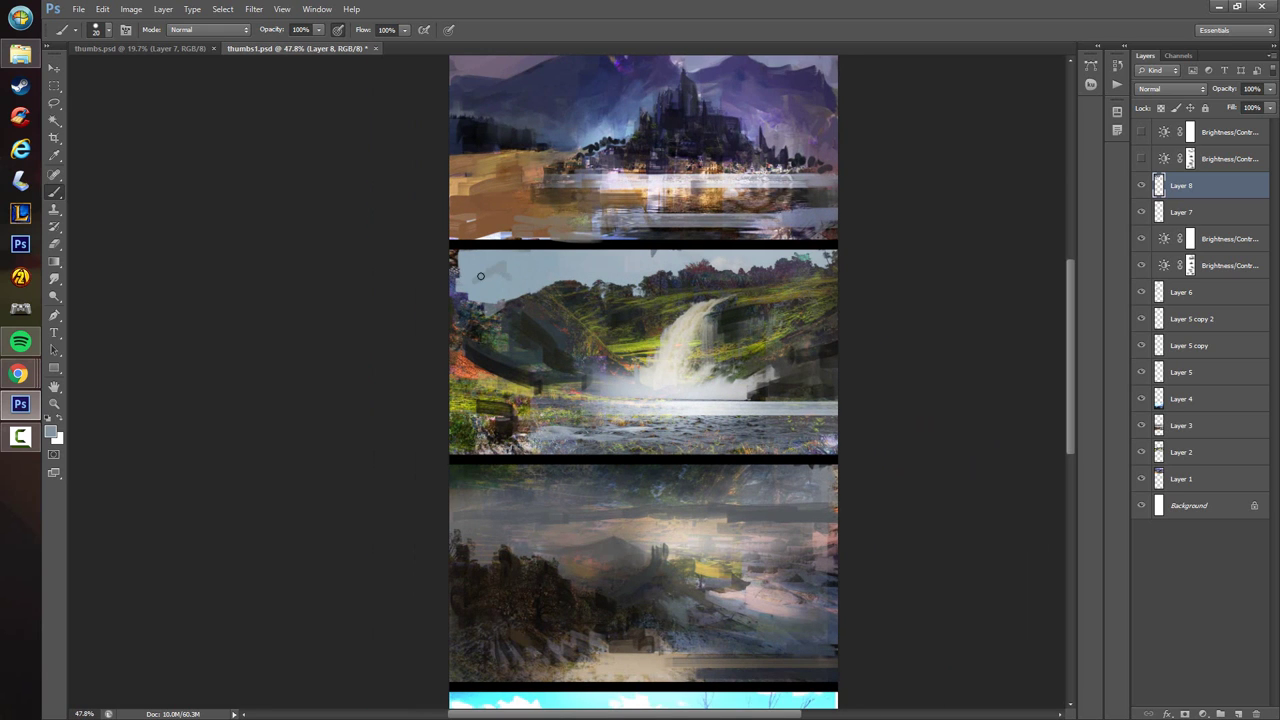
pyautogui.moveTo(480, 276)
pyautogui.mouseDown()
pyautogui.moveTo(462, 266)
pyautogui.moveTo(505, 271)
pyautogui.moveTo(450, 303)
pyautogui.mouseUp()
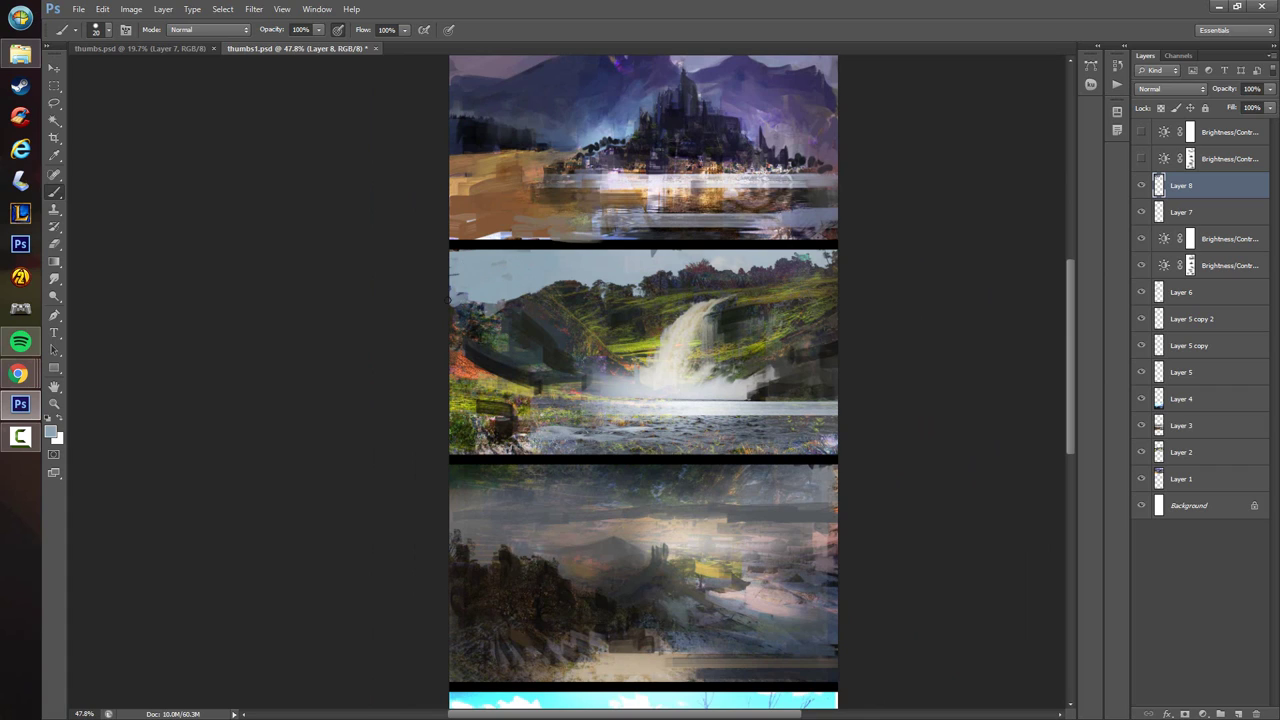
pyautogui.keyDown('alt'); pyautogui.click(665, 263); pyautogui.keyUp('alt')
pyautogui.moveTo(673, 256)
pyautogui.mouseDown()
pyautogui.moveTo(639, 252)
pyautogui.moveTo(621, 271)
pyautogui.mouseUp()
pyautogui.hotkey('ctrl', 'z')
# - Paint black strokes into the dark hollow of the hillside left of the waterfall
pyautogui.scroll(1, 532, 364)
pyautogui.press('d')
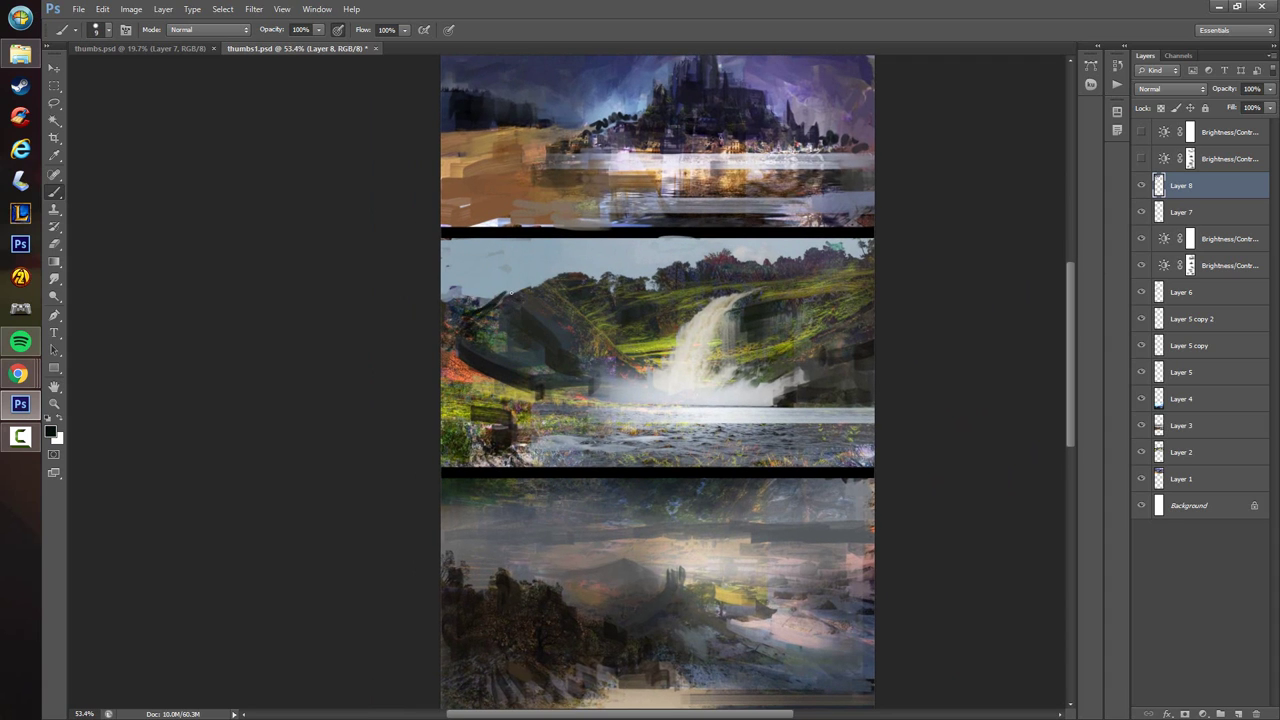
pyautogui.moveTo(491, 316)
pyautogui.mouseDown()
pyautogui.moveTo(529, 323)
pyautogui.moveTo(520, 352)
pyautogui.moveTo(576, 388)
pyautogui.mouseUp()
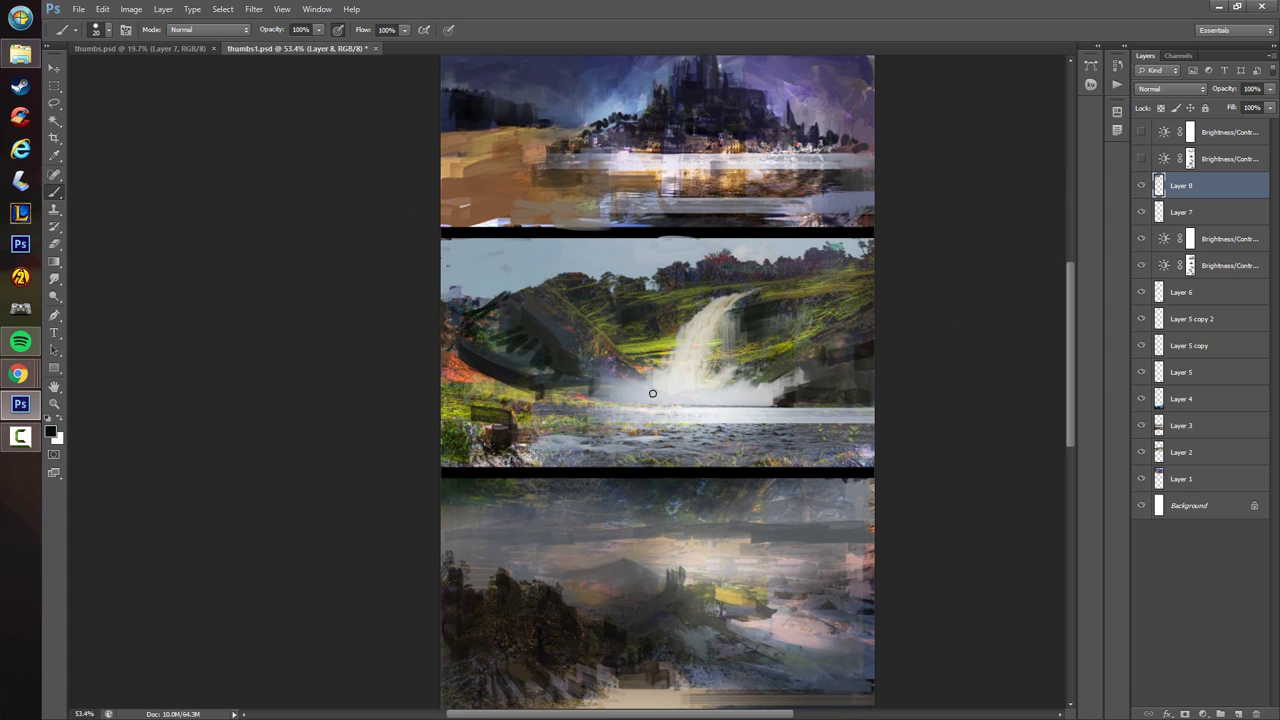
# - Brighten the grassy bank below the dark hollow with sampled yellow-green and a 15-pixel brush
pyautogui.keyDown('alt'); pyautogui.click(508, 396); pyautogui.keyUp('alt')
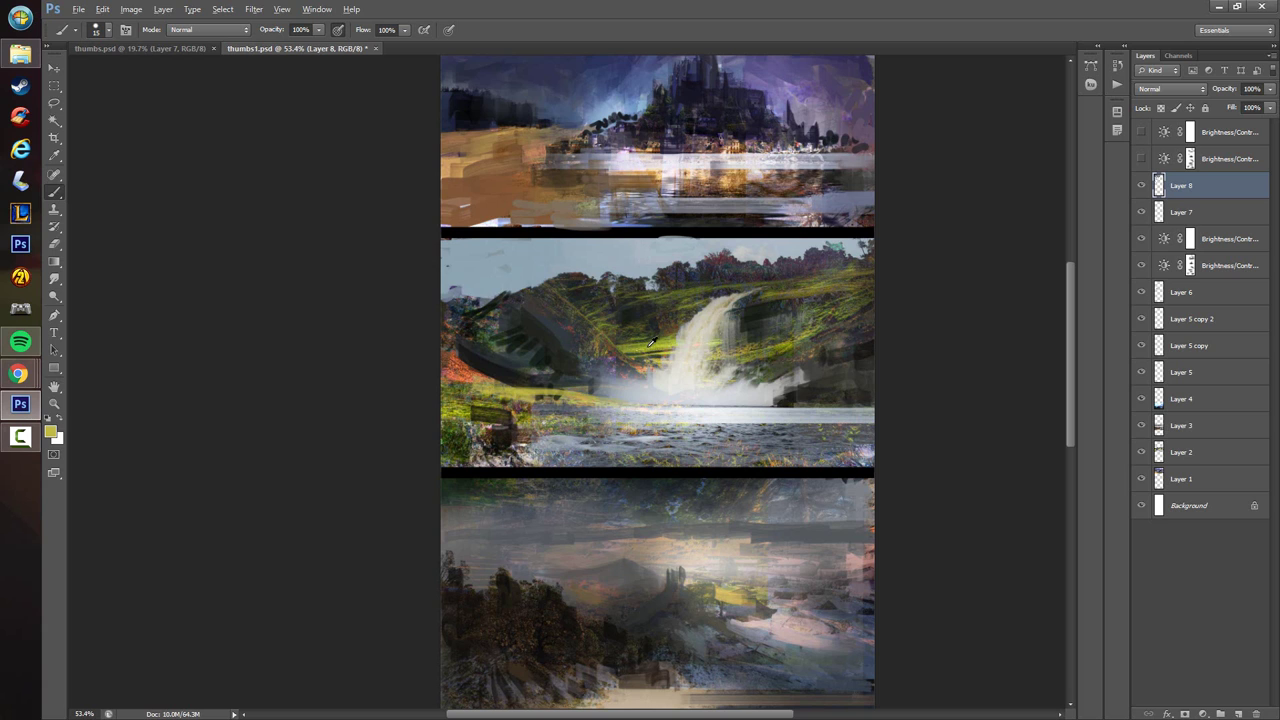
pyautogui.moveTo(537, 399); pyautogui.dragTo(538, 401)
pyautogui.scroll(1, 560, 340)
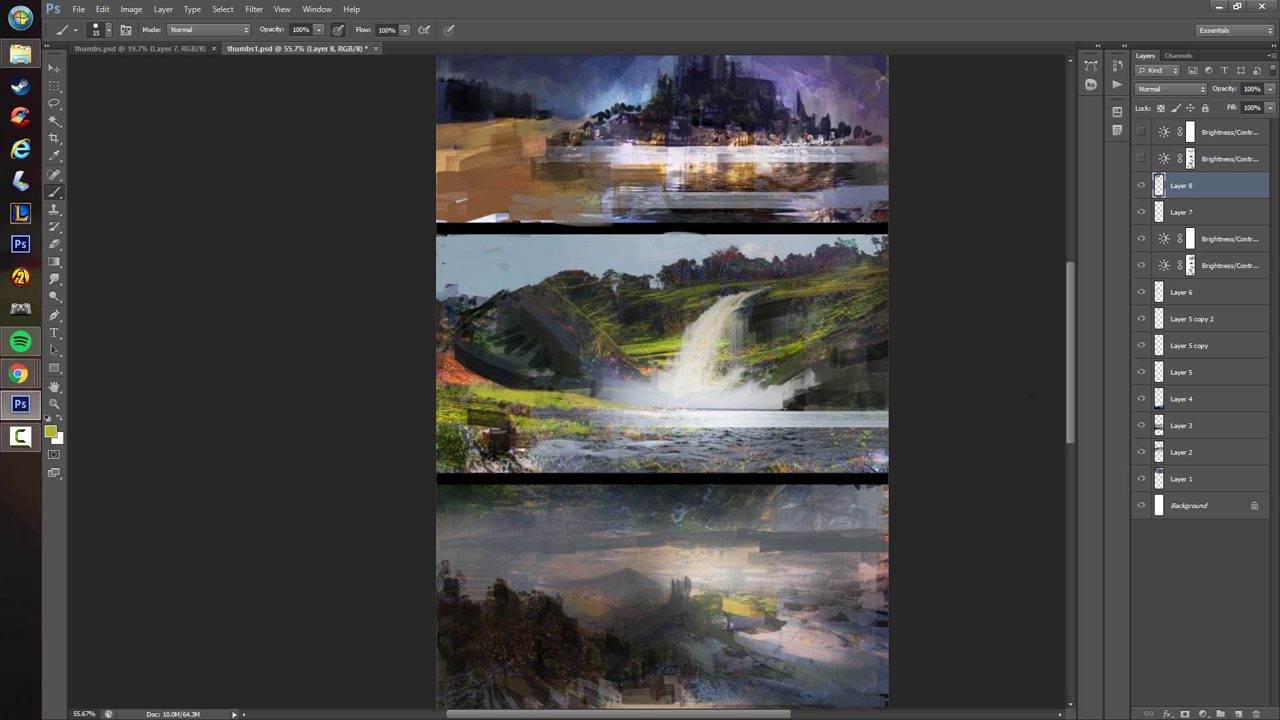
# - Add another new empty layer above the retouching layer
pyautogui.click(1240, 712)
pyautogui.scroll(3, 681, 268)
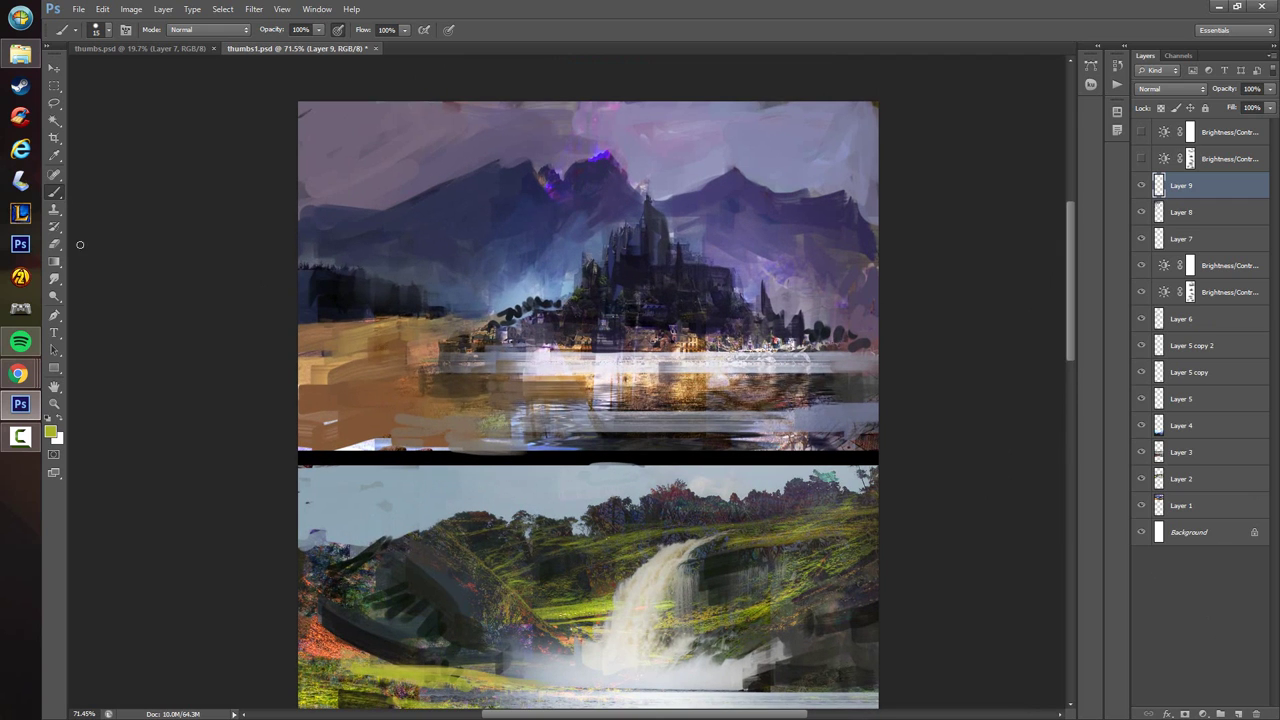
# - Try to merge Layer 6 and the three divider-bar layers into a single layer
pyautogui.click(1141, 399)
pyautogui.click(1141, 399)
pyautogui.click(1182, 400)
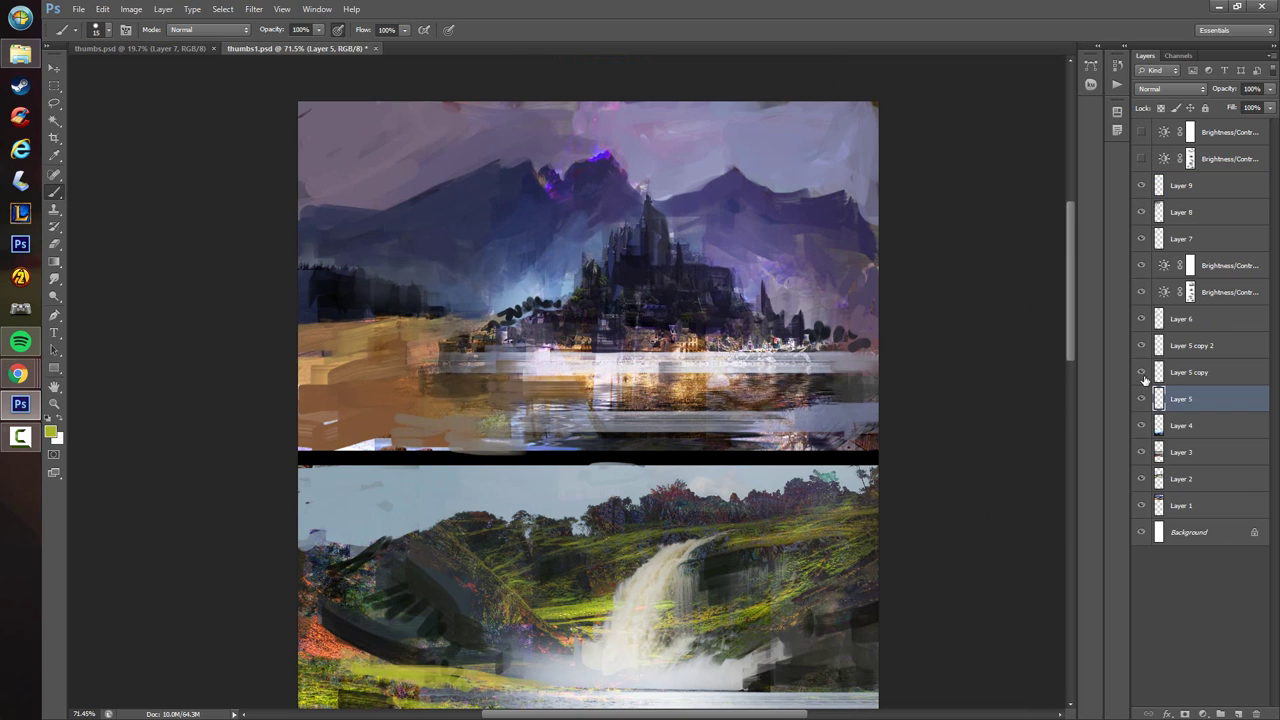
pyautogui.moveTo(931, 413); pyautogui.dragTo(855, 195)
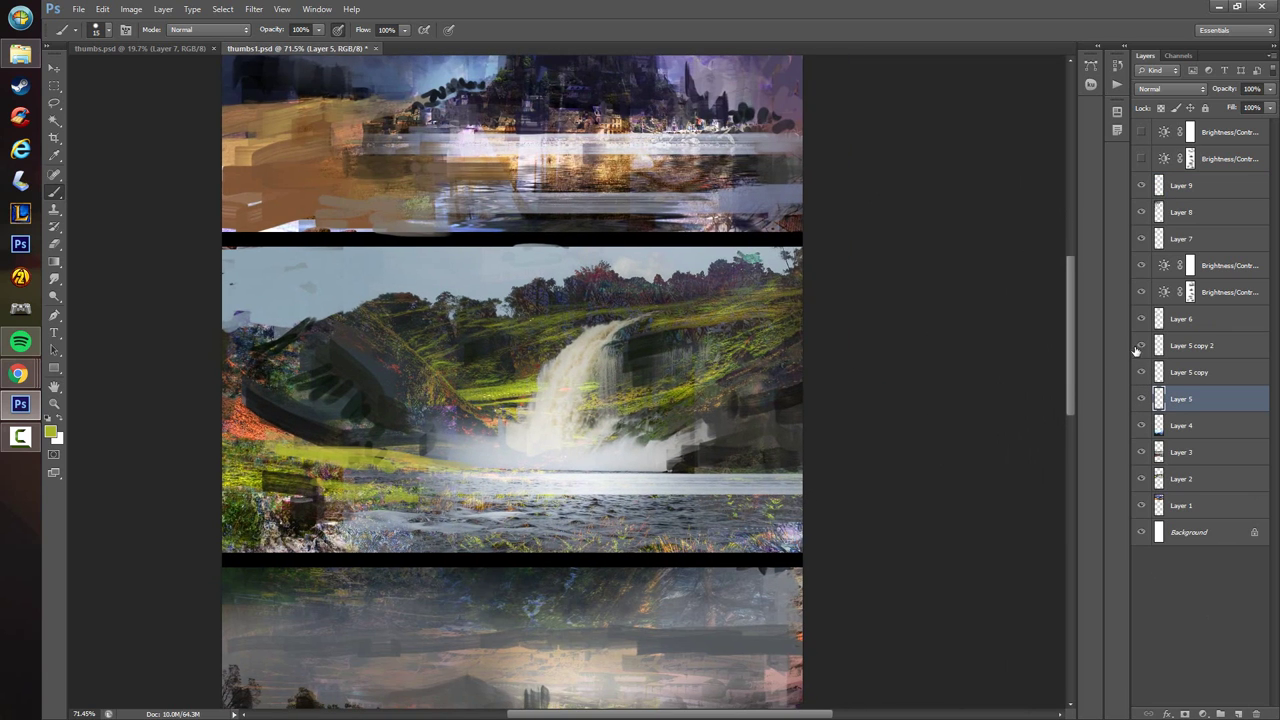
pyautogui.click(1146, 373)
pyautogui.click(1146, 373)
pyautogui.click(1181, 320)
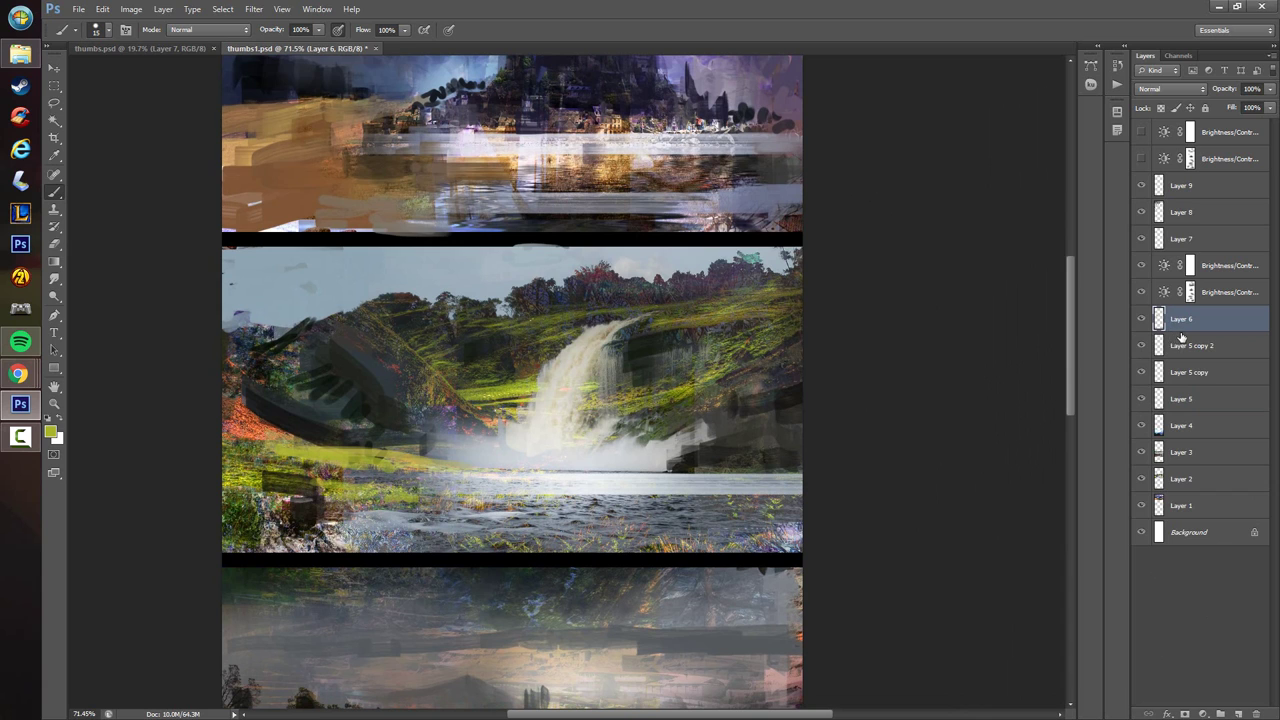
pyautogui.hotkey('ctrl', 'e')
pyautogui.hotkey('ctrl', 'e')
pyautogui.hotkey('ctrl', 'e')
pyautogui.click(1146, 320)
pyautogui.click(1146, 320)
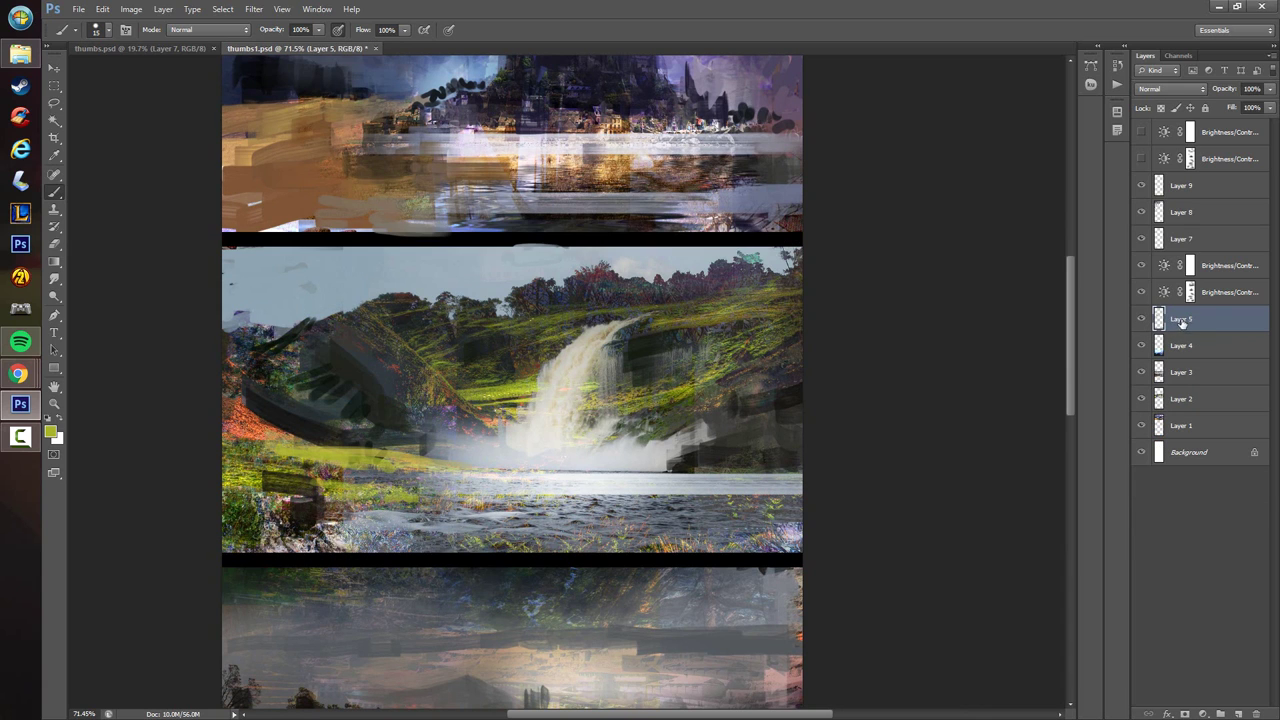
# - Try to redo the divider-bar merge and move the merged layer above Layer 9
pyautogui.moveTo(1182, 321); pyautogui.dragTo(1182, 317)
pyautogui.click(1143, 325)
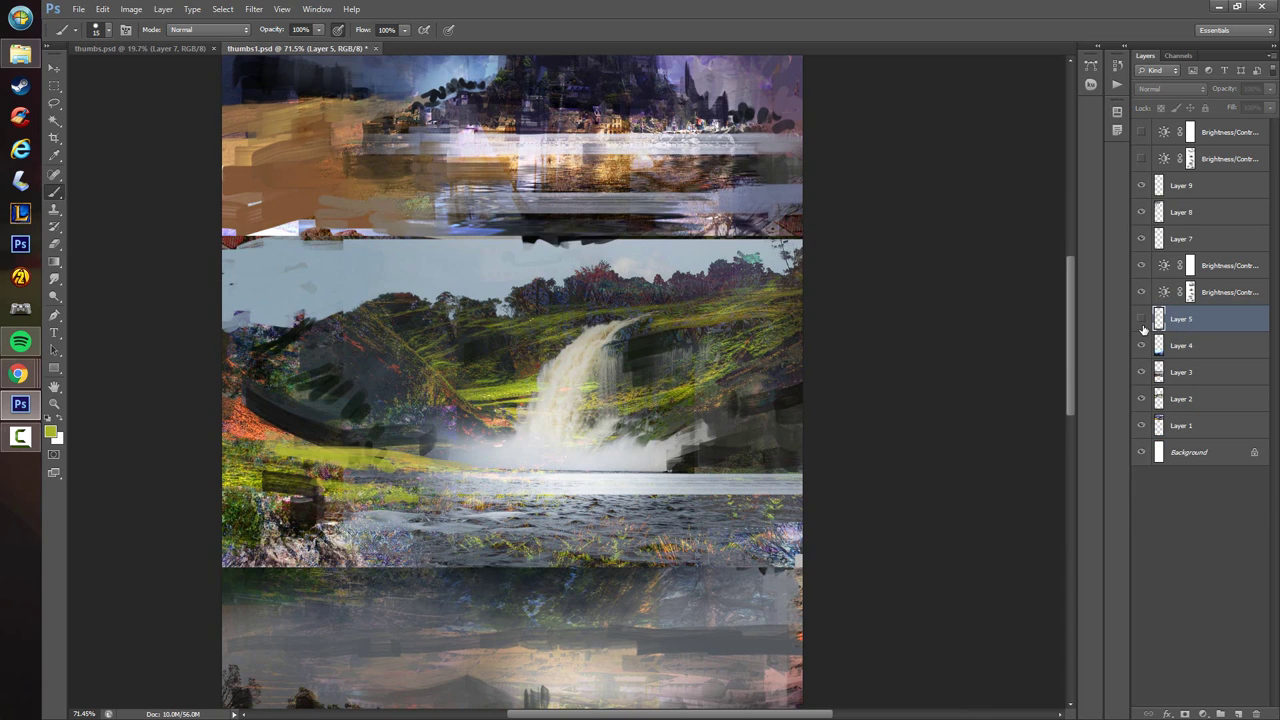
pyautogui.click(1146, 328)
pyautogui.hotkey('ctrl', 'j')
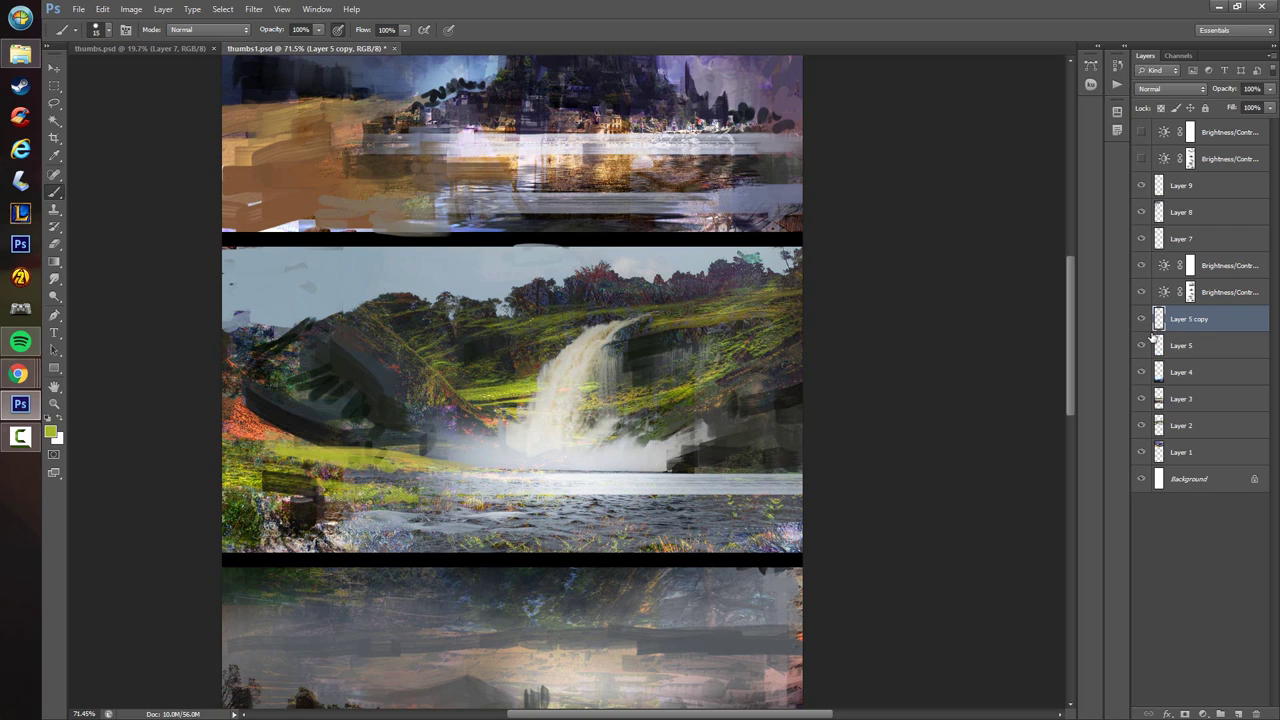
pyautogui.click(1143, 325)
pyautogui.click(1145, 330)
pyautogui.hotkey('ctrl', 'e')
pyautogui.moveTo(1178, 324); pyautogui.dragTo(1183, 194)
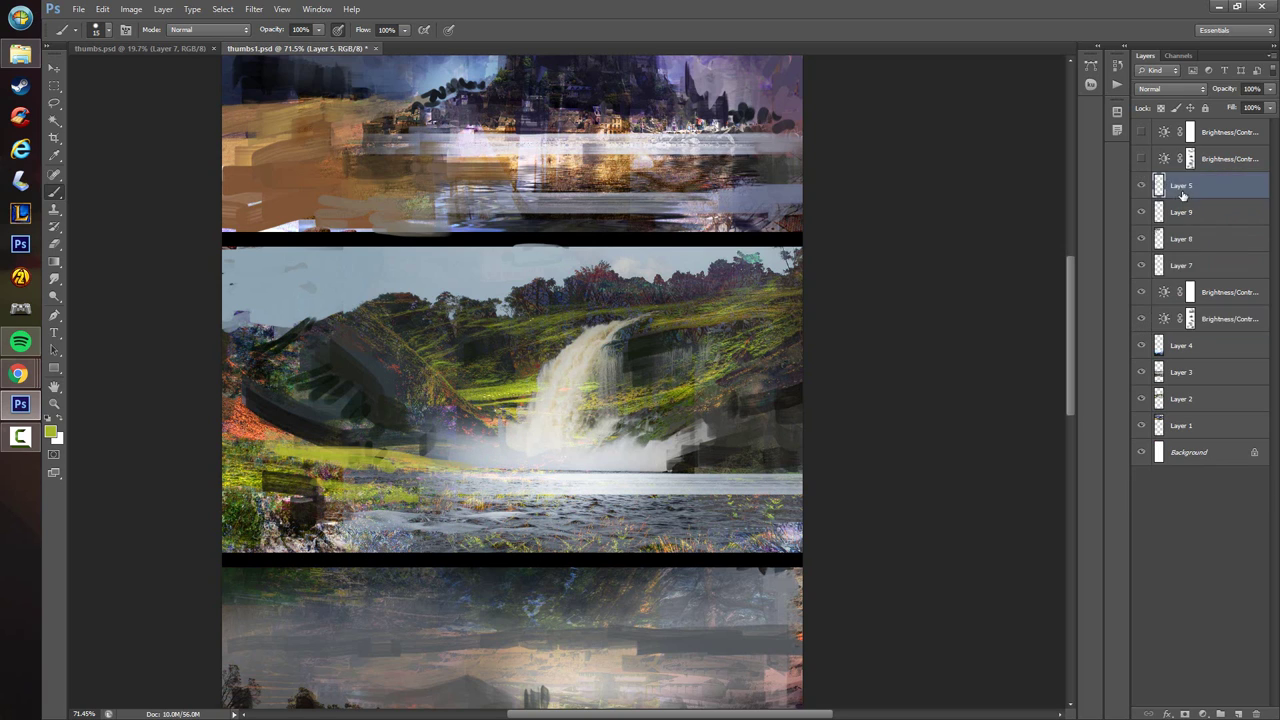
# - Undo the layer move and the merges of Layer 6 with the divider-bar layers
pyautogui.hotkey('ctrl', 'z')
pyautogui.hotkey('ctrl', 'j')
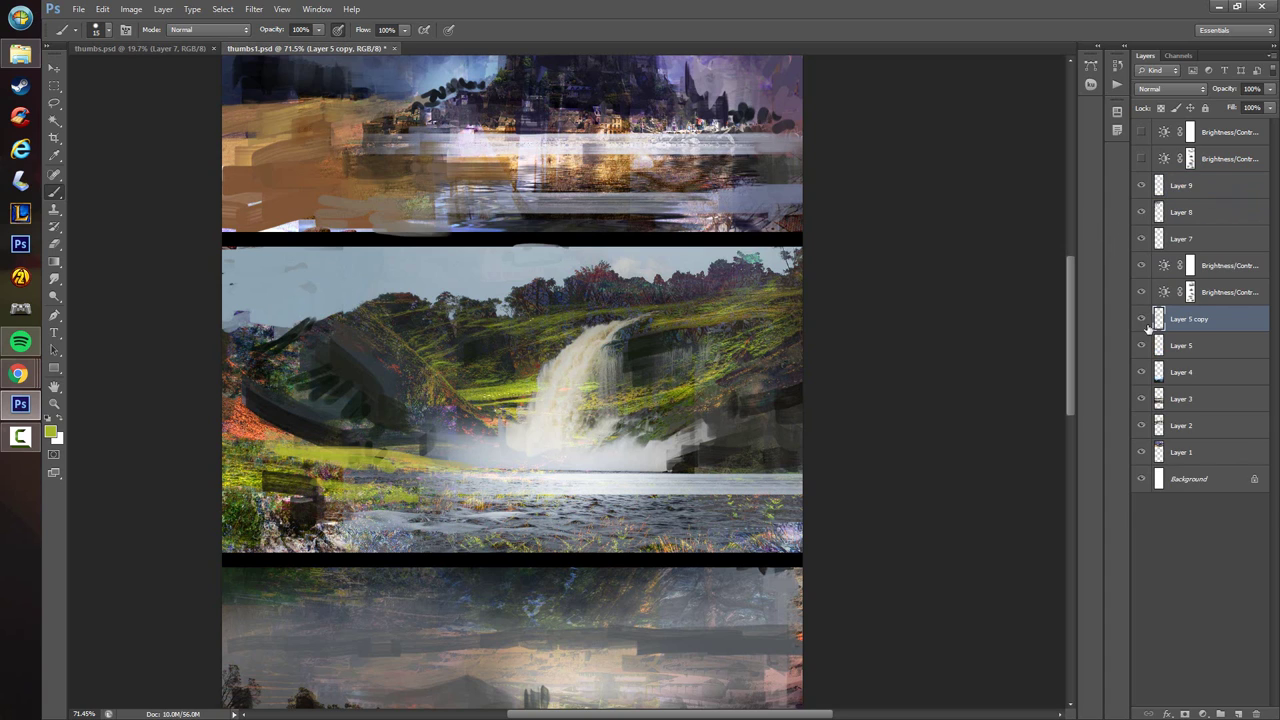
pyautogui.hotkey('ctrl', 'j')
pyautogui.click(1143, 347)
pyautogui.click(1144, 349)
pyautogui.click(1143, 373)
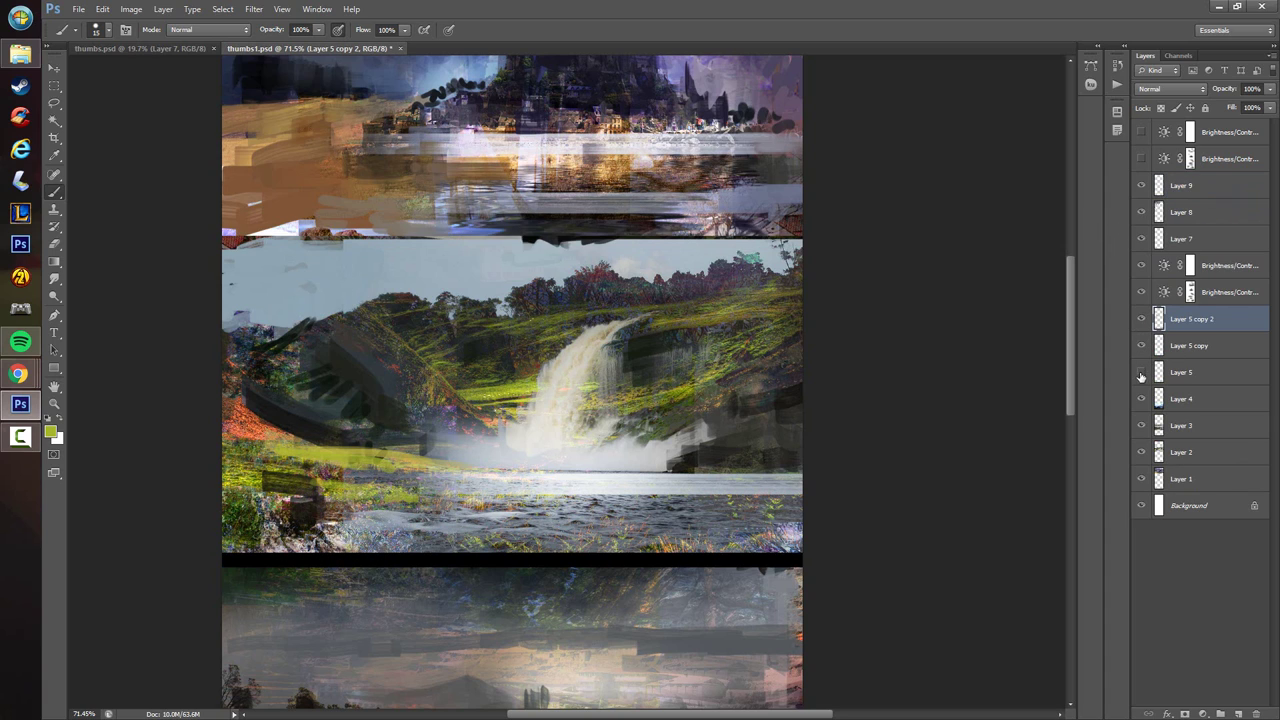
pyautogui.click(1142, 374)
pyautogui.click(1142, 326)
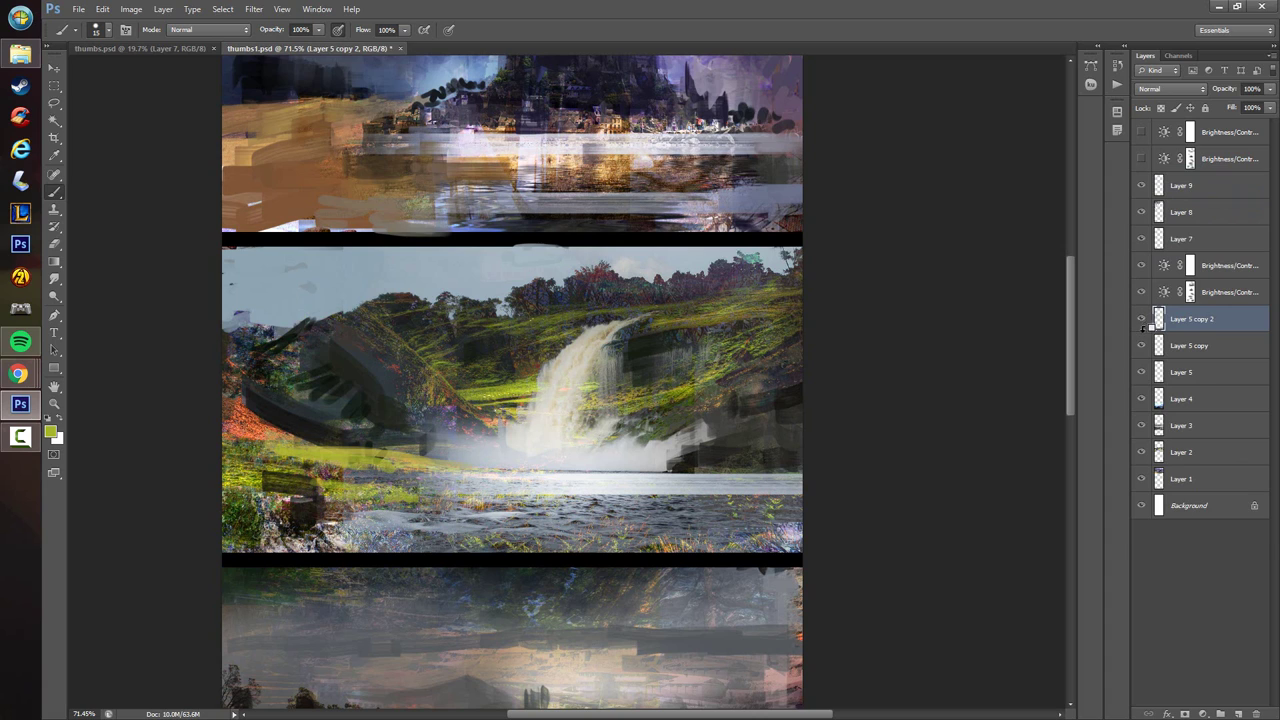
pyautogui.hotkey('ctrl', 'alt', 'z')
pyautogui.hotkey('ctrl', 'alt', 'z')
# - Merge Layer 5 copy 2 and Layer 5 copy down into Layer 5, keeping Layer 6 separate
pyautogui.click(1175, 327)
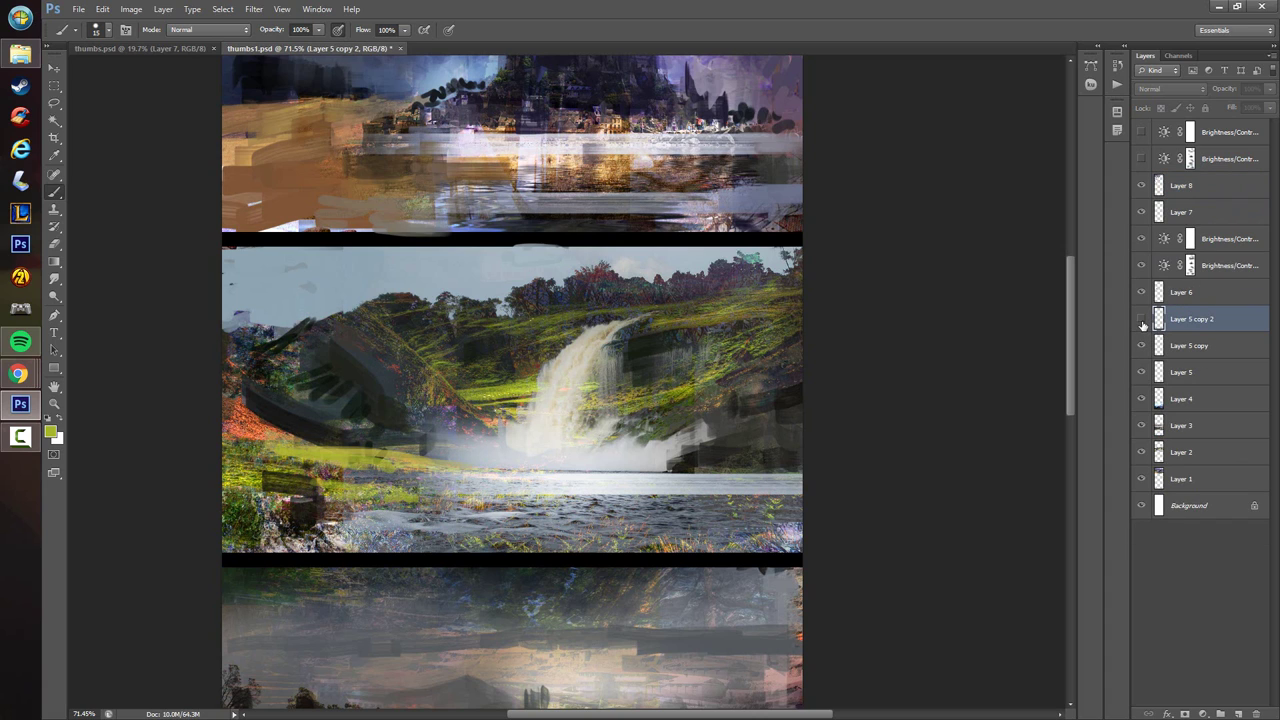
pyautogui.press('Delete')
pyautogui.click(1142, 319)
pyautogui.click(1142, 319)
pyautogui.press('Delete')
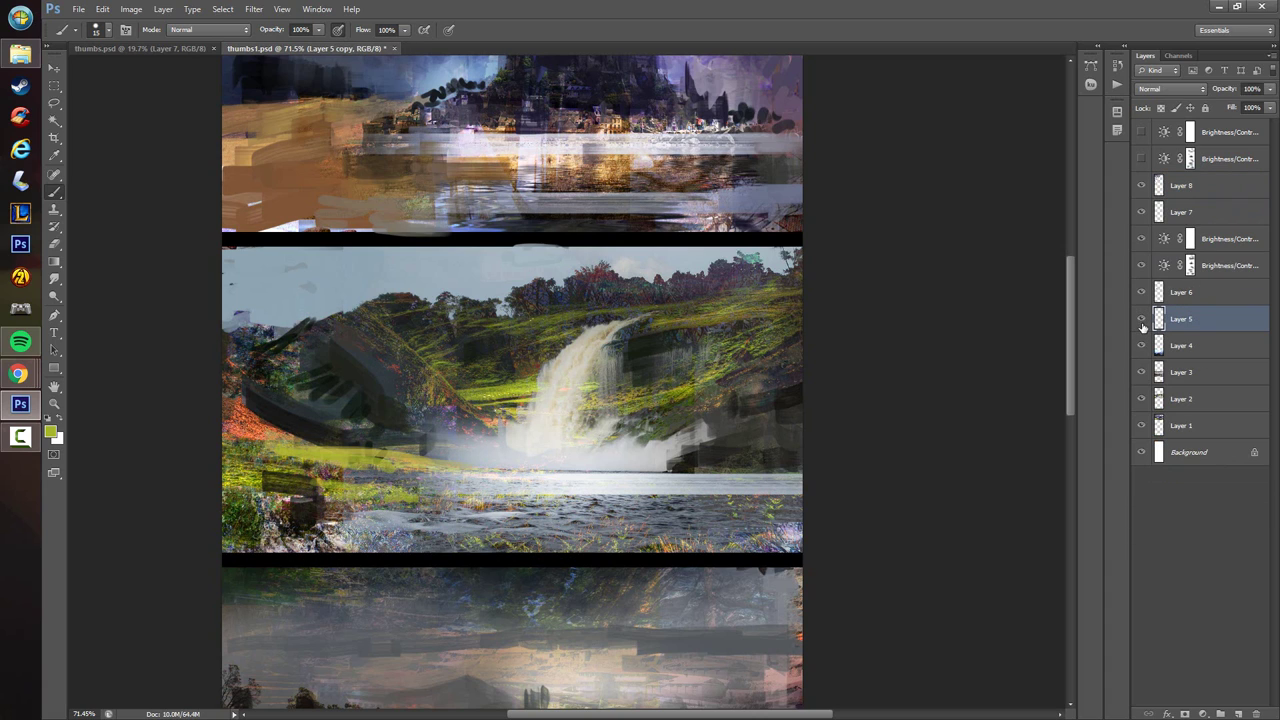
pyautogui.click(1142, 319)
pyautogui.click(1142, 319)
pyautogui.click(1142, 318)
pyautogui.click(1142, 318)
# - Check what Layers 4 and 5 contain, and move the merged divider-bar layer above Layer 8
pyautogui.hotkey('ctrl', '0')
pyautogui.click(1142, 345)
pyautogui.click(1142, 345)
pyautogui.click(1142, 345)
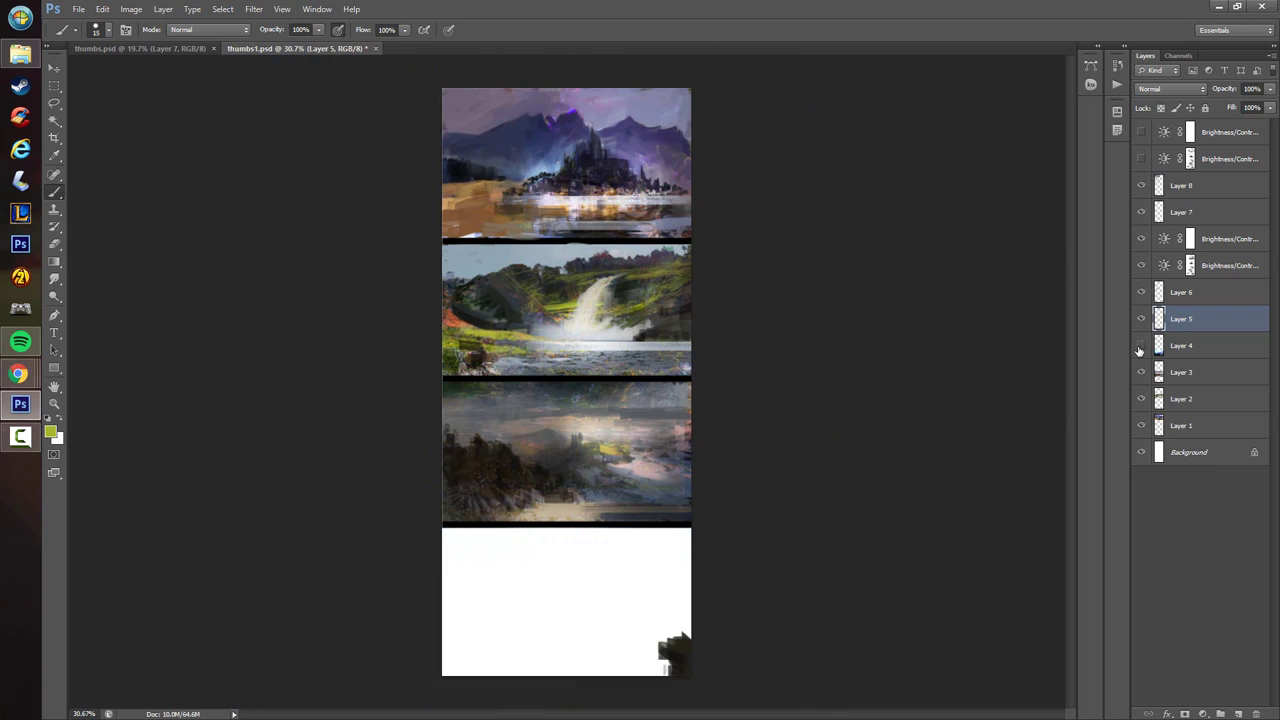
pyautogui.click(1142, 345)
pyautogui.click(1142, 318)
pyautogui.click(1142, 319)
pyautogui.moveTo(1183, 319); pyautogui.dragTo(1182, 185)
# - Add a new empty layer between Layer 8 and the divider-bar layer
pyautogui.scroll(2, 820, 300)
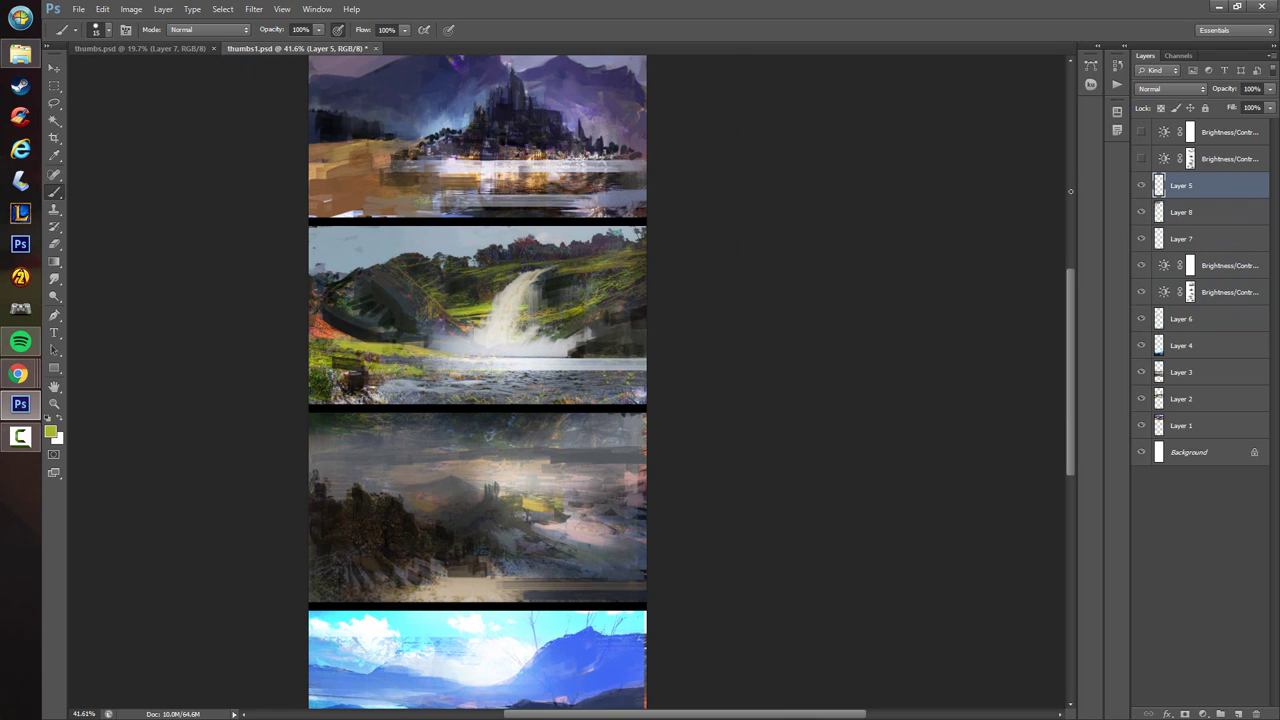
pyautogui.click(1188, 214)
pyautogui.click(1238, 713)
# - Overpaint the dark slope below the castle in the third thumbnail using the Mixer Brush and sampled colours
pyautogui.moveTo(496, 234)
pyautogui.mouseDown()
pyautogui.moveTo(588, 456)
pyautogui.moveTo(591, 131)
pyautogui.mouseUp()
pyautogui.moveTo(605, 571); pyautogui.dragTo(609, 360)
pyautogui.scroll(3, 608, 360)
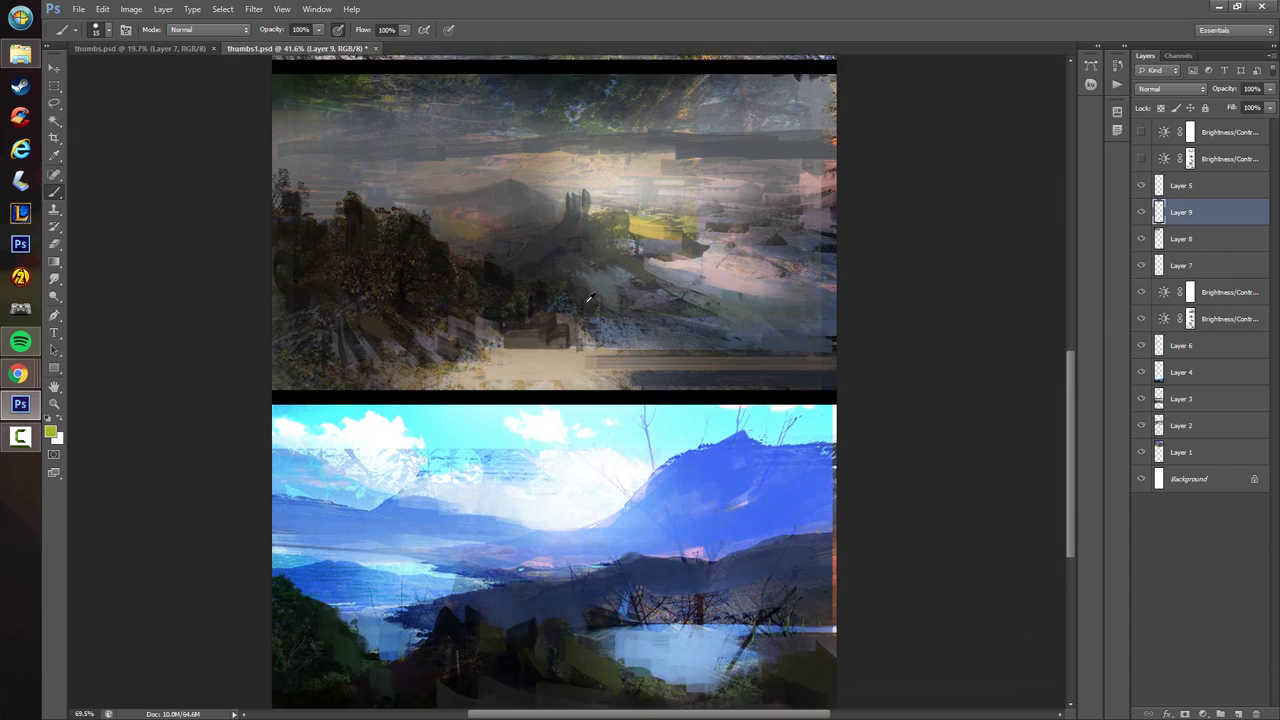
pyautogui.click(130, 228)
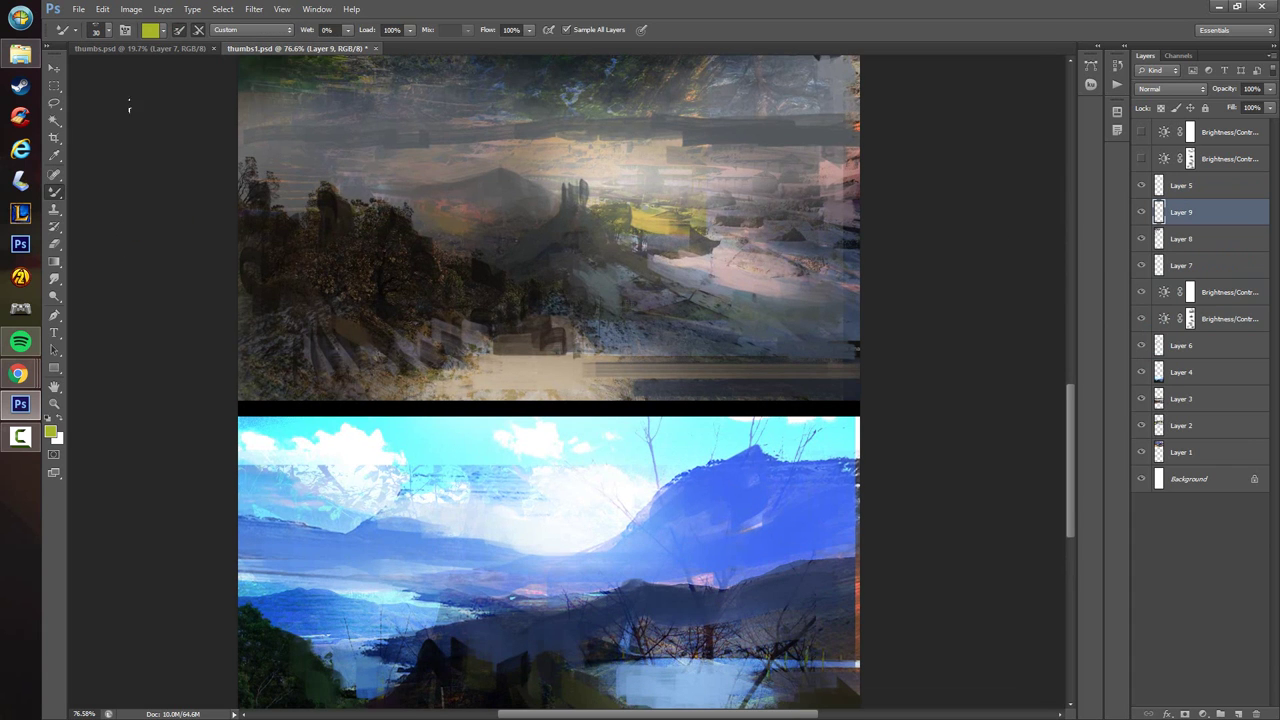
pyautogui.moveTo(461, 348); pyautogui.dragTo(421, 384)
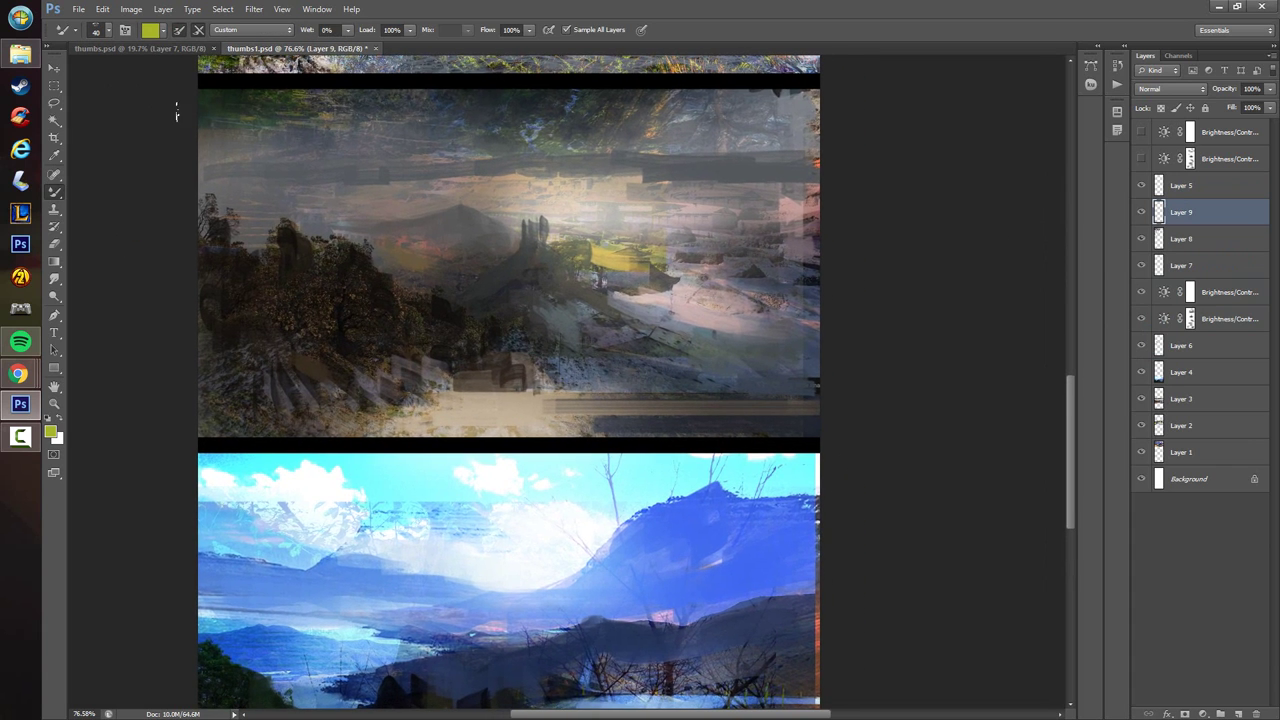
pyautogui.keyDown('alt'); pyautogui.click(607, 315); pyautogui.keyUp('alt')
pyautogui.moveTo(667, 351)
pyautogui.mouseDown()
pyautogui.moveTo(585, 328)
pyautogui.moveTo(575, 300)
pyautogui.moveTo(623, 334)
pyautogui.moveTo(578, 313)
pyautogui.moveTo(559, 254)
pyautogui.moveTo(534, 271)
pyautogui.moveTo(541, 296)
pyautogui.moveTo(521, 309)
pyautogui.moveTo(552, 312)
pyautogui.mouseUp()
pyautogui.keyDown('alt'); pyautogui.click(582, 328); pyautogui.keyUp('alt')
pyautogui.keyDown('alt'); pyautogui.click(568, 298); pyautogui.keyUp('alt')
pyautogui.keyDown('alt'); pyautogui.click(533, 271); pyautogui.keyUp('alt')
pyautogui.keyDown('alt'); pyautogui.click(538, 297); pyautogui.keyUp('alt')
# - Paint 45-pixel strokes of sampled grey-blue and green across the lower slope right of the castle
pyautogui.keyDown('alt'); pyautogui.click(579, 350); pyautogui.keyUp('alt')
pyautogui.moveTo(580, 354)
pyautogui.mouseDown()
pyautogui.moveTo(597, 373)
pyautogui.moveTo(645, 366)
pyautogui.mouseUp()
pyautogui.keyDown('alt'); pyautogui.click(596, 372); pyautogui.keyUp('alt')
pyautogui.keyDown('alt'); pyautogui.click(609, 365); pyautogui.keyUp('alt')
pyautogui.keyDown('alt'); pyautogui.click(630, 367); pyautogui.keyUp('alt')
pyautogui.keyDown('alt'); pyautogui.click(690, 362); pyautogui.keyUp('alt')
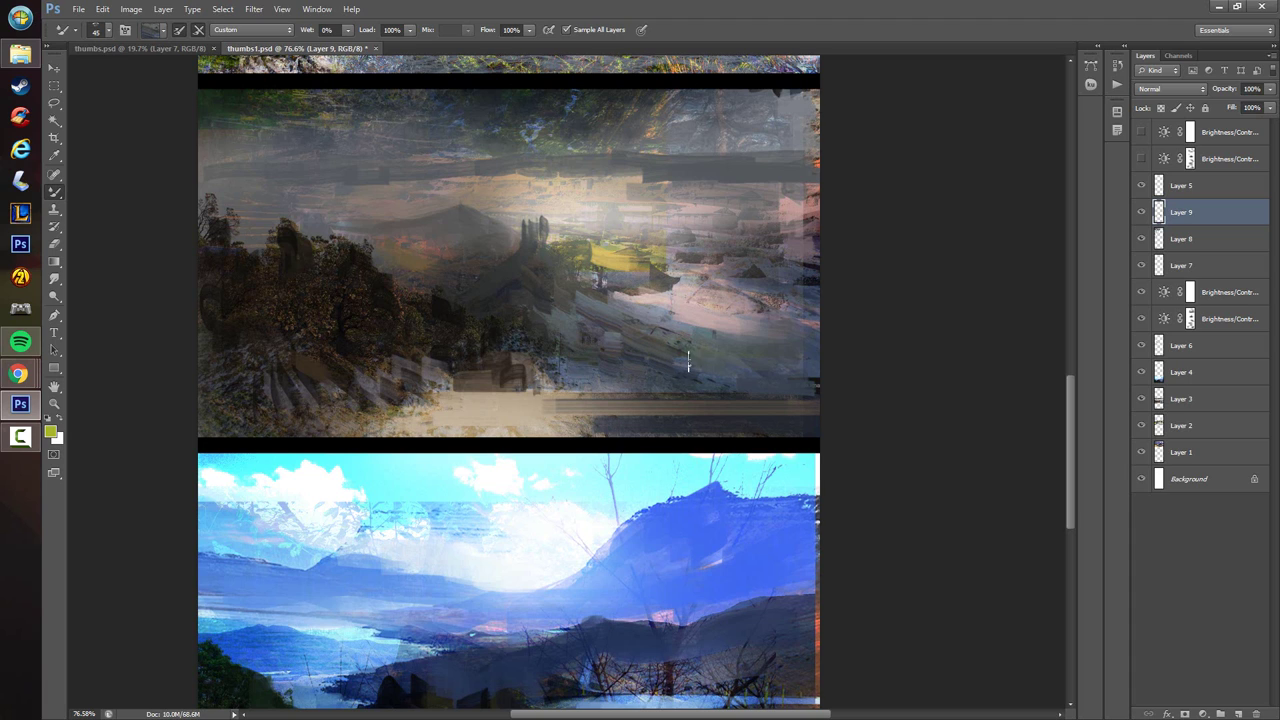
pyautogui.keyDown('alt'); pyautogui.click(684, 344); pyautogui.keyUp('alt')
pyautogui.keyDown('alt'); pyautogui.click(691, 309); pyautogui.keyUp('alt')
# - Rework the pale pink slope near the third thumbnail's right edge with sampled pinks and greys
pyautogui.moveTo(738, 330)
pyautogui.mouseDown()
pyautogui.moveTo(739, 362)
pyautogui.moveTo(721, 347)
pyautogui.moveTo(742, 350)
pyautogui.moveTo(738, 334)
pyautogui.moveTo(758, 335)
pyautogui.moveTo(752, 305)
pyautogui.moveTo(799, 299)
pyautogui.mouseUp()
pyautogui.keyDown('alt'); pyautogui.click(746, 340); pyautogui.keyUp('alt')
pyautogui.keyDown('alt'); pyautogui.click(743, 347); pyautogui.keyUp('alt')
pyautogui.keyDown('alt'); pyautogui.click(757, 308); pyautogui.keyUp('alt')
pyautogui.keyDown('alt'); pyautogui.click(784, 299); pyautogui.keyUp('alt')
pyautogui.keyDown('alt'); pyautogui.click(817, 303); pyautogui.keyUp('alt')
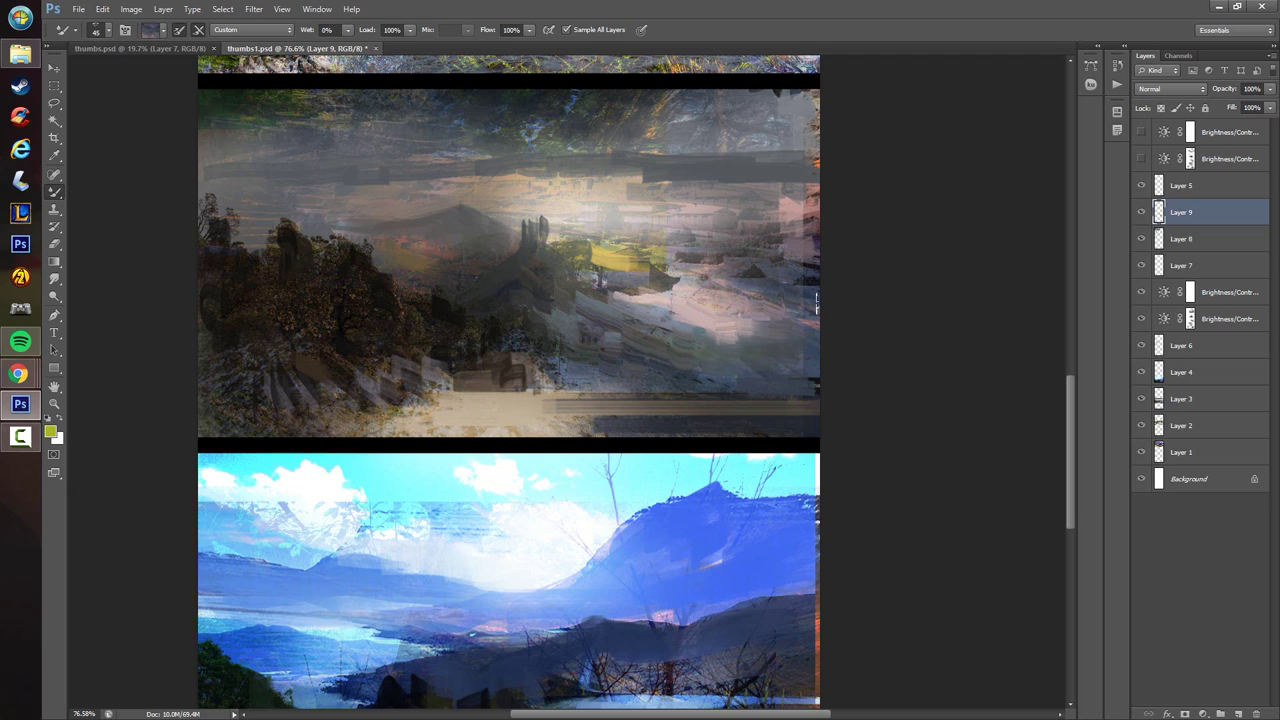
# - Blend the bluish lower-right slope down to the shore strip with sampled dark blues
pyautogui.keyDown('alt'); pyautogui.click(798, 320); pyautogui.keyUp('alt')
pyautogui.keyDown('alt'); pyautogui.click(797, 350); pyautogui.keyUp('alt')
pyautogui.keyDown('alt'); pyautogui.click(800, 370); pyautogui.keyUp('alt')
pyautogui.keyDown('alt'); pyautogui.click(788, 390); pyautogui.keyUp('alt')
pyautogui.moveTo(801, 392); pyautogui.dragTo(820, 392)
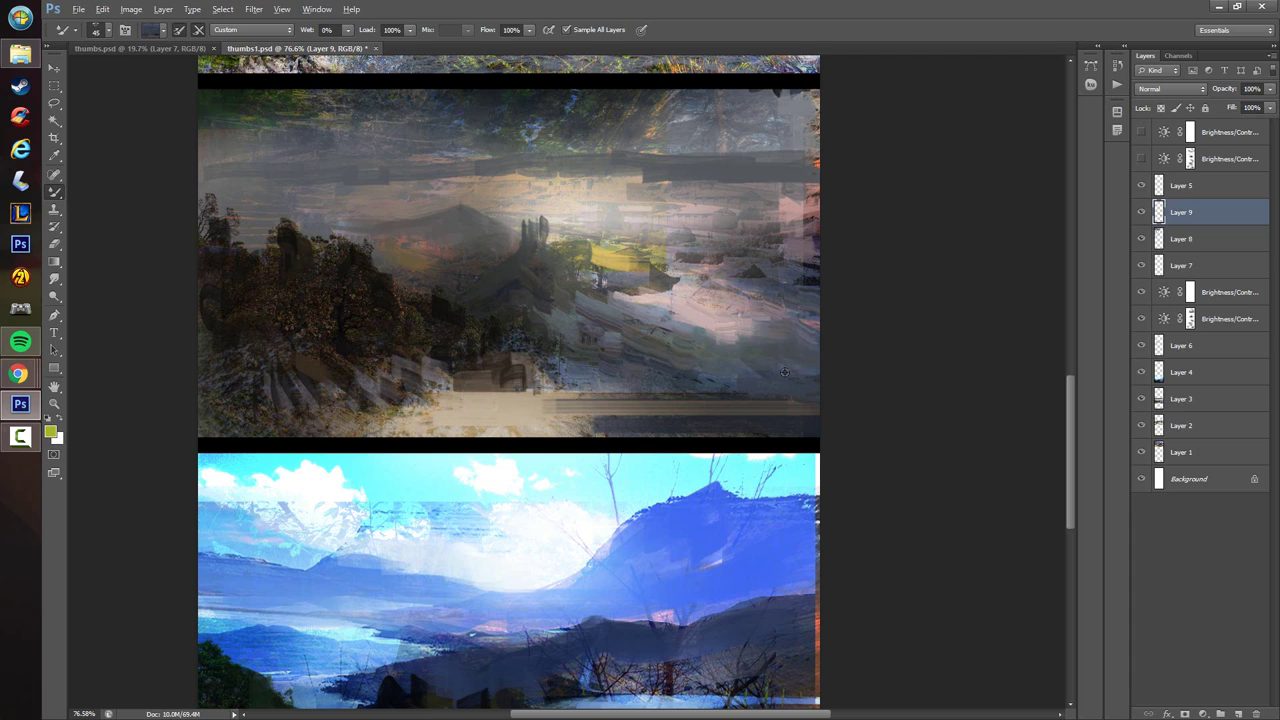
pyautogui.keyDown('alt'); pyautogui.click(784, 372); pyautogui.keyUp('alt')
# - Repaint the dark bushes and block-like shape above the sandy strip with sampled browns and pale highlights
pyautogui.keyDown('alt'); pyautogui.click(514, 349); pyautogui.keyUp('alt')
pyautogui.moveTo(514, 346)
pyautogui.mouseDown()
pyautogui.moveTo(549, 370)
pyautogui.moveTo(513, 337)
pyautogui.moveTo(536, 358)
pyautogui.moveTo(559, 355)
pyautogui.moveTo(542, 375)
pyautogui.moveTo(512, 376)
pyautogui.moveTo(548, 383)
pyautogui.moveTo(477, 342)
pyautogui.mouseUp()
pyautogui.keyDown('alt'); pyautogui.click(549, 371); pyautogui.keyUp('alt')
pyautogui.keyDown('alt'); pyautogui.click(513, 336); pyautogui.keyUp('alt')
pyautogui.keyDown('alt'); pyautogui.click(557, 359); pyautogui.keyUp('alt')
pyautogui.keyDown('alt'); pyautogui.click(513, 376); pyautogui.keyUp('alt')
pyautogui.keyDown('alt'); pyautogui.click(549, 383); pyautogui.keyUp('alt')
pyautogui.keyDown('alt'); pyautogui.click(499, 353); pyautogui.keyUp('alt')
pyautogui.keyDown('alt'); pyautogui.click(436, 331); pyautogui.keyUp('alt')
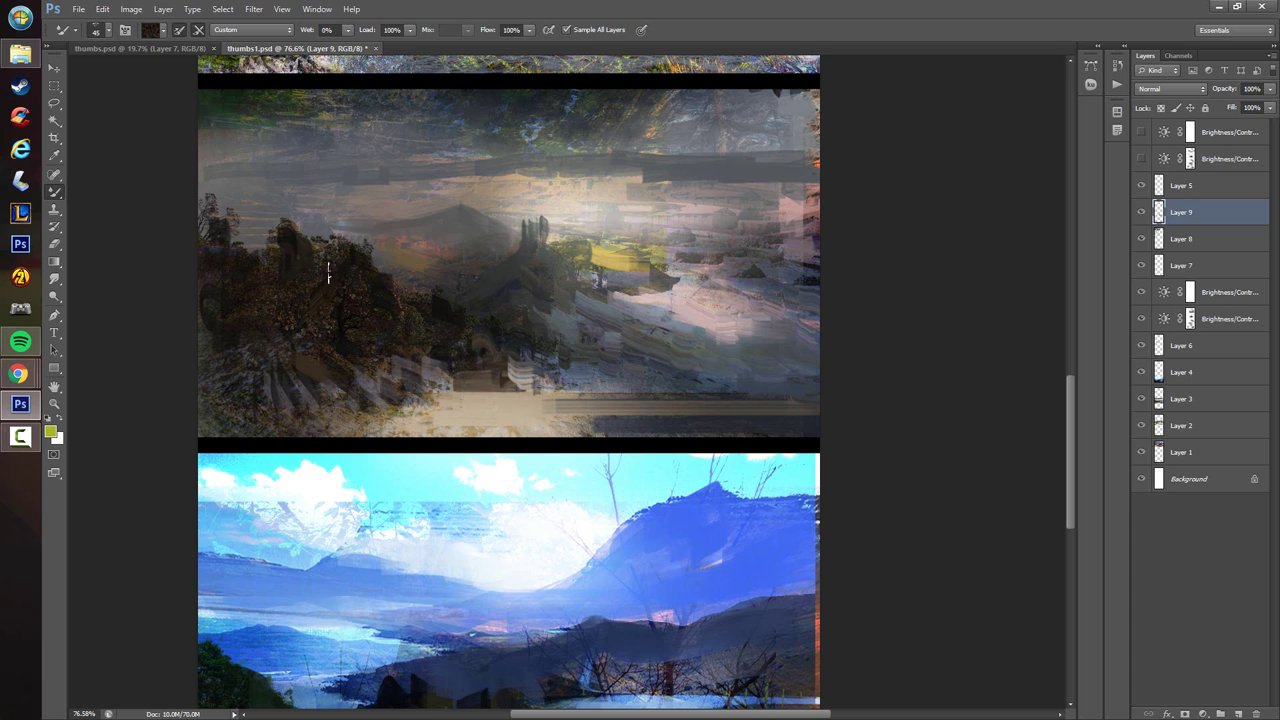
# - Paint dark strokes over the tree mass at the left and curved brown strokes along its base
pyautogui.moveTo(328, 272)
pyautogui.mouseDown()
pyautogui.moveTo(357, 258)
pyautogui.moveTo(393, 282)
pyautogui.moveTo(350, 307)
pyautogui.mouseUp()
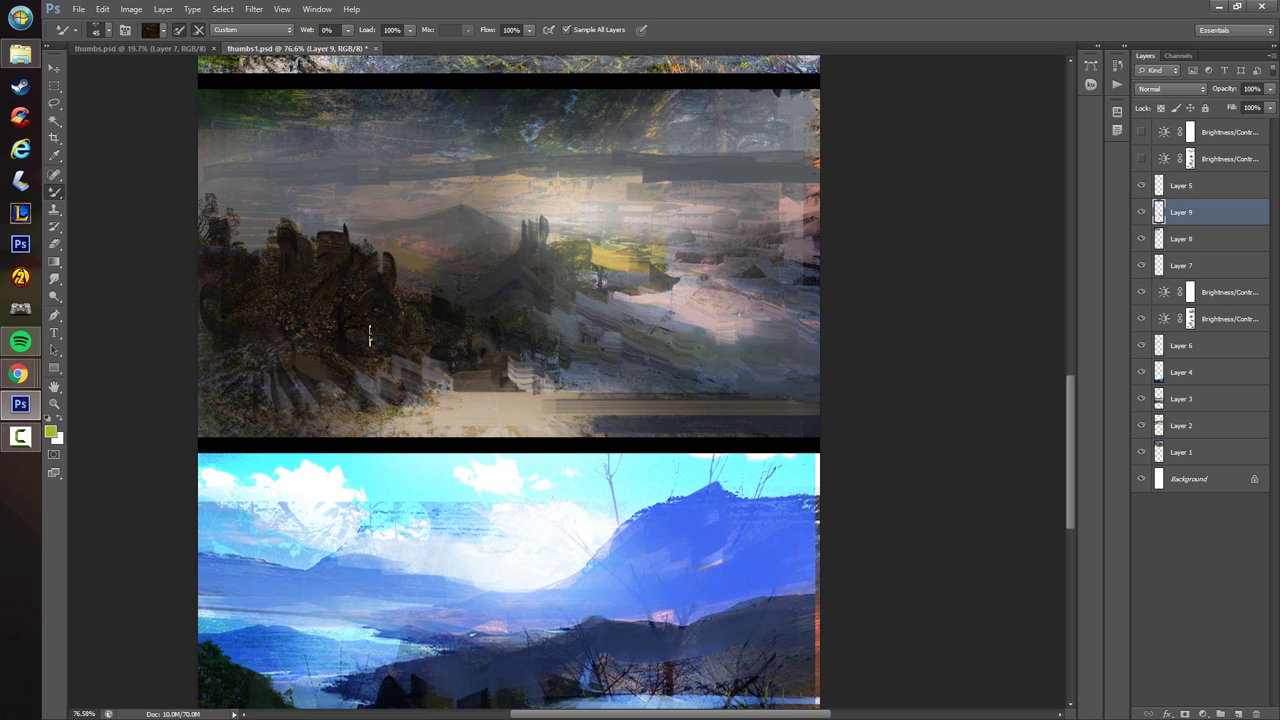
pyautogui.keyDown('alt'); pyautogui.click(380, 366); pyautogui.keyUp('alt')
pyautogui.moveTo(376, 370); pyautogui.dragTo(405, 348)
pyautogui.moveTo(412, 332); pyautogui.dragTo(413, 312)
pyautogui.moveTo(350, 352); pyautogui.dragTo(342, 364)
pyautogui.moveTo(328, 342); pyautogui.dragTo(331, 356)
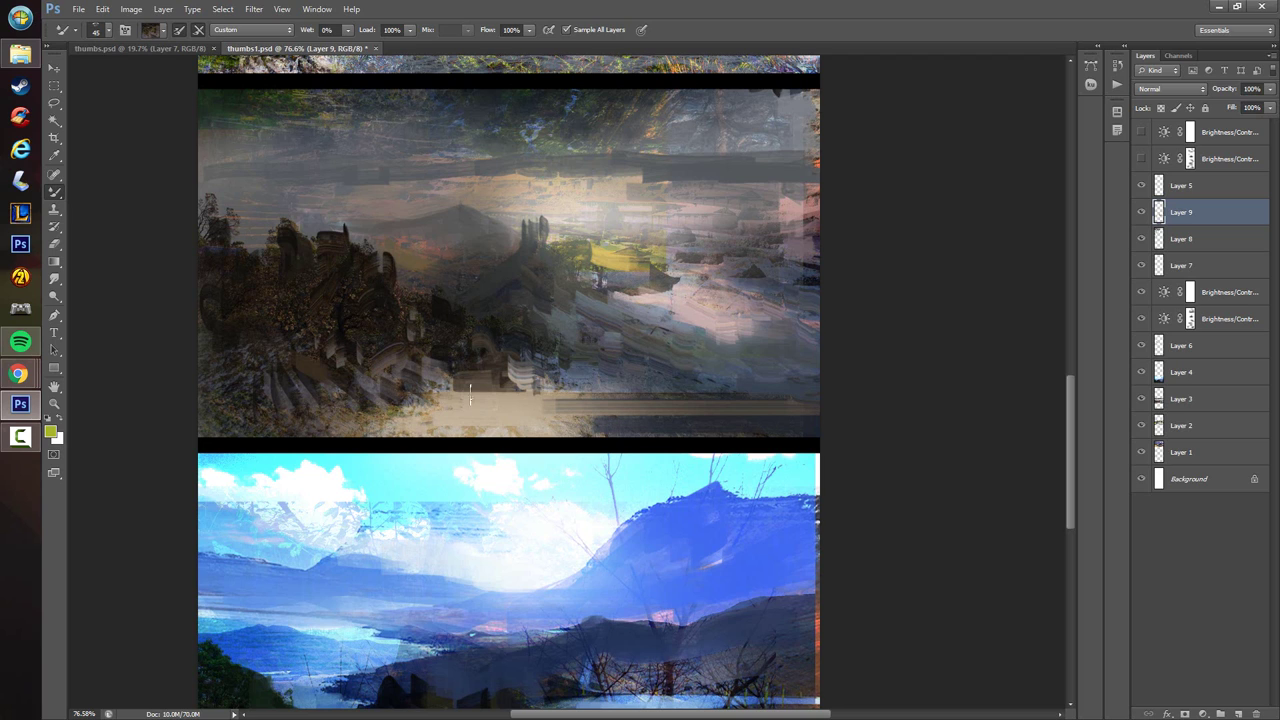
# - Streak the sandy strip along the bottom horizontally, moving from sampled beige into dark grey
pyautogui.keyDown('alt'); pyautogui.click(428, 426); pyautogui.keyUp('alt')
pyautogui.moveTo(417, 413)
pyautogui.mouseDown()
pyautogui.moveTo(550, 429)
pyautogui.moveTo(480, 445)
pyautogui.moveTo(558, 443)
pyautogui.moveTo(536, 415)
pyautogui.moveTo(604, 429)
pyautogui.moveTo(593, 419)
pyautogui.moveTo(706, 414)
pyautogui.mouseUp()
pyautogui.keyDown('alt'); pyautogui.click(536, 415); pyautogui.keyUp('alt')
pyautogui.keyDown('alt'); pyautogui.click(605, 428); pyautogui.keyUp('alt')
pyautogui.keyDown('alt'); pyautogui.click(685, 419); pyautogui.keyUp('alt')
pyautogui.keyDown('alt'); pyautogui.click(731, 416); pyautogui.keyUp('alt')
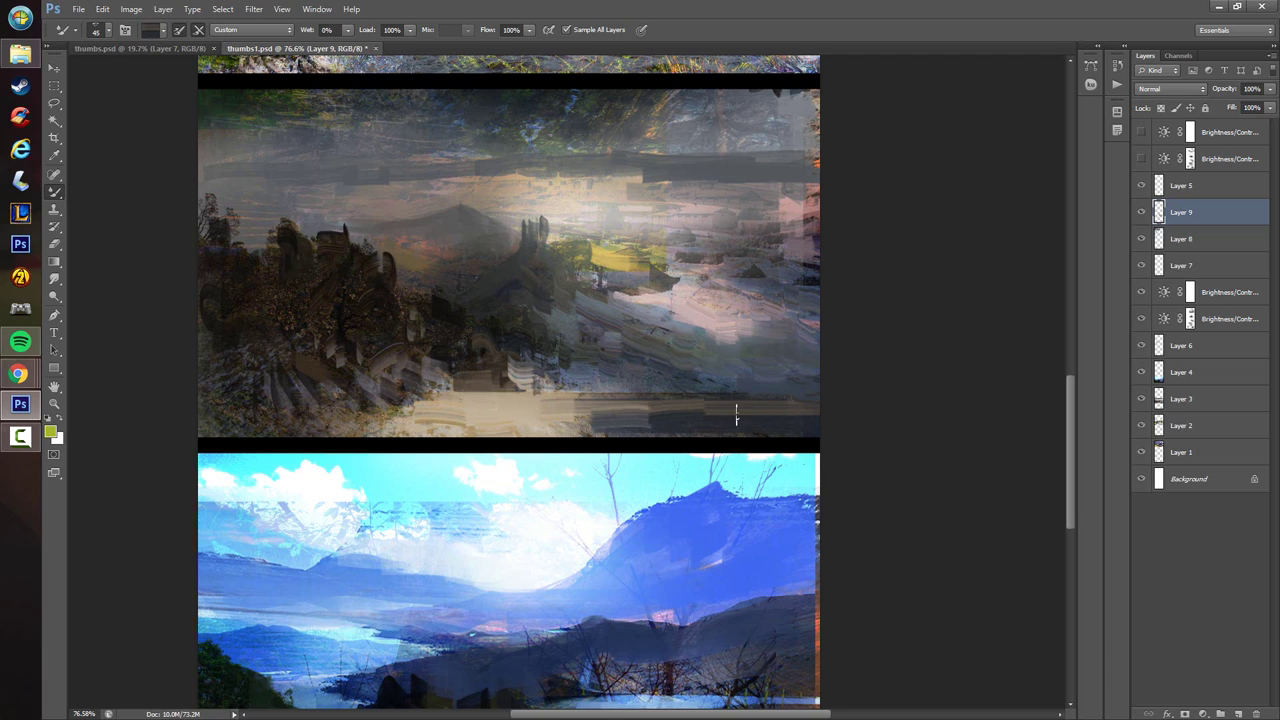
# - Repaint the castle's towers and the glowing distance to its right with sampled cream, pink and yellow
pyautogui.keyDown('alt'); pyautogui.click(535, 236); pyautogui.keyUp('alt')
pyautogui.scroll(1, 537, 240)
pyautogui.scroll(2, 549, 284)
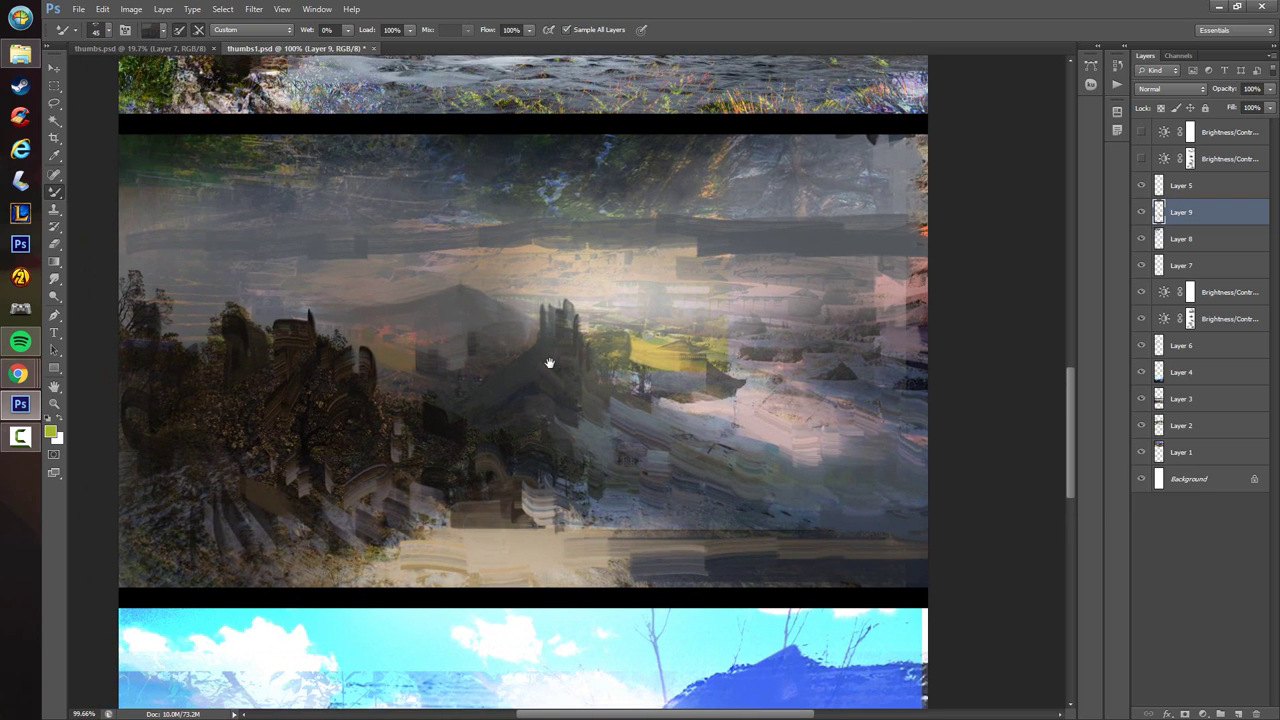
pyautogui.keyDown('alt'); pyautogui.click(632, 252); pyautogui.keyUp('alt')
pyautogui.moveTo(632, 252)
pyautogui.mouseDown()
pyautogui.moveTo(708, 254)
pyautogui.moveTo(857, 293)
pyautogui.moveTo(927, 278)
pyautogui.moveTo(906, 282)
pyautogui.moveTo(921, 290)
pyautogui.moveTo(891, 311)
pyautogui.moveTo(923, 305)
pyautogui.moveTo(943, 345)
pyautogui.moveTo(894, 348)
pyautogui.moveTo(923, 360)
pyautogui.moveTo(883, 384)
pyautogui.moveTo(842, 372)
pyautogui.moveTo(884, 352)
pyautogui.moveTo(864, 336)
pyautogui.moveTo(891, 327)
pyautogui.moveTo(812, 329)
pyautogui.moveTo(777, 305)
pyautogui.moveTo(754, 307)
pyautogui.moveTo(757, 324)
pyautogui.moveTo(740, 330)
pyautogui.moveTo(776, 357)
pyautogui.moveTo(751, 350)
pyautogui.moveTo(767, 362)
pyautogui.moveTo(689, 346)
pyautogui.moveTo(740, 364)
pyautogui.mouseUp()
pyautogui.keyDown('alt'); pyautogui.click(888, 315); pyautogui.keyUp('alt')
pyautogui.keyDown('alt'); pyautogui.click(914, 350); pyautogui.keyUp('alt')
pyautogui.keyDown('alt'); pyautogui.click(889, 379); pyautogui.keyUp('alt')
pyautogui.keyDown('alt'); pyautogui.click(752, 349); pyautogui.keyUp('alt')
pyautogui.keyDown('alt'); pyautogui.click(695, 354); pyautogui.keyUp('alt')
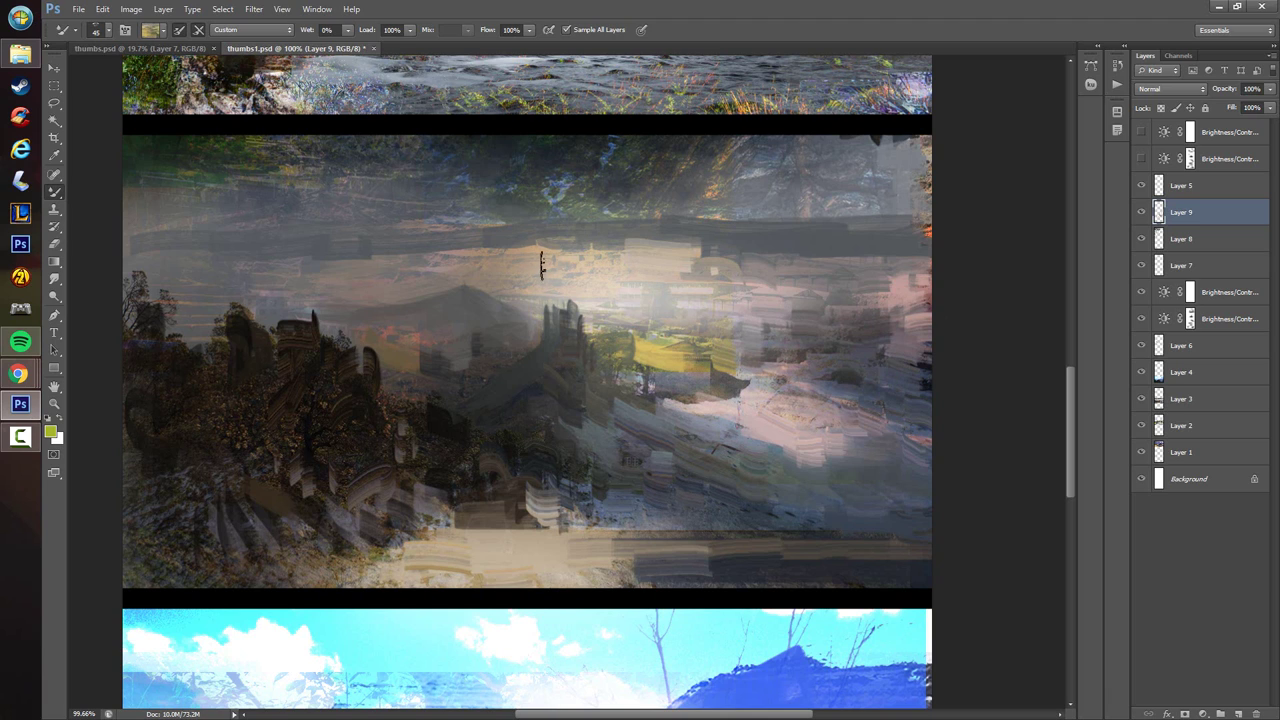
# - Break up the edge between the dark bushes and sandy strip with sampled dark brown and sand strokes
pyautogui.keyDown('alt'); pyautogui.click(454, 540); pyautogui.keyUp('alt')
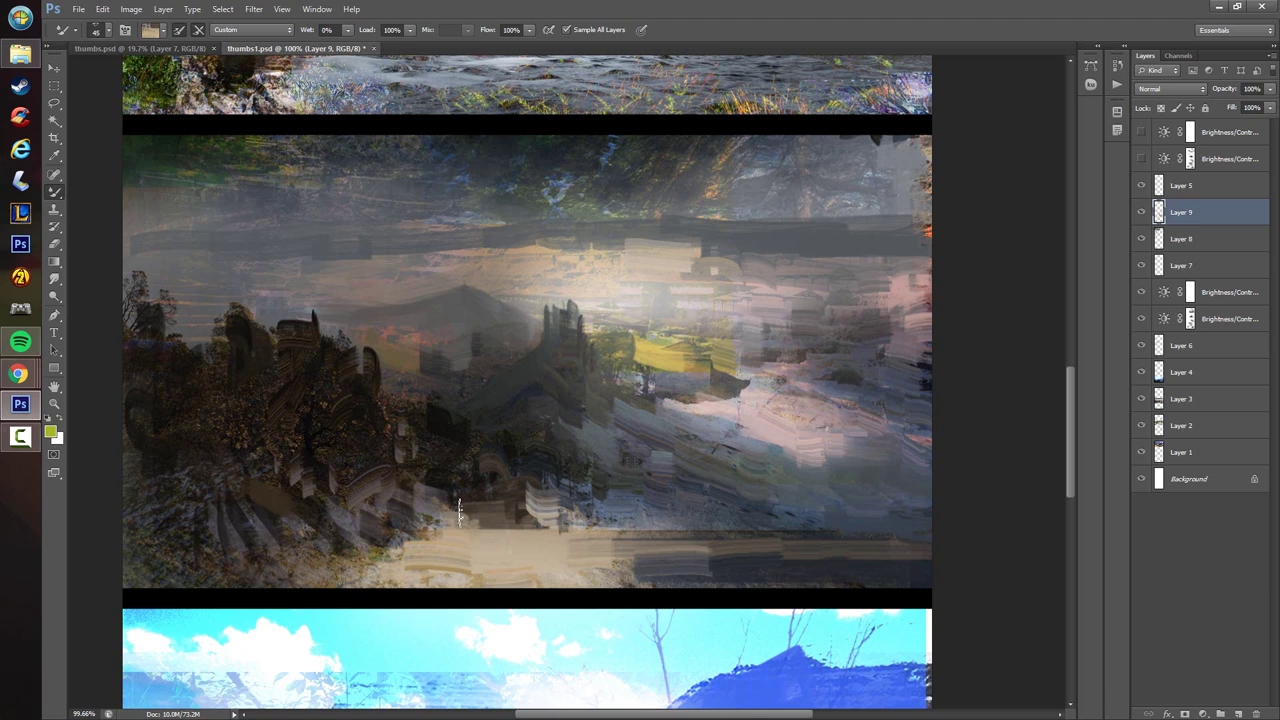
pyautogui.keyDown('alt'); pyautogui.click(394, 464); pyautogui.keyUp('alt')
pyautogui.moveTo(416, 508)
pyautogui.mouseDown()
pyautogui.moveTo(480, 549)
pyautogui.moveTo(474, 533)
pyautogui.mouseUp()
pyautogui.click(466, 531)
pyautogui.click(480, 543)
pyautogui.keyDown('alt'); pyautogui.click(503, 553); pyautogui.keyUp('alt')
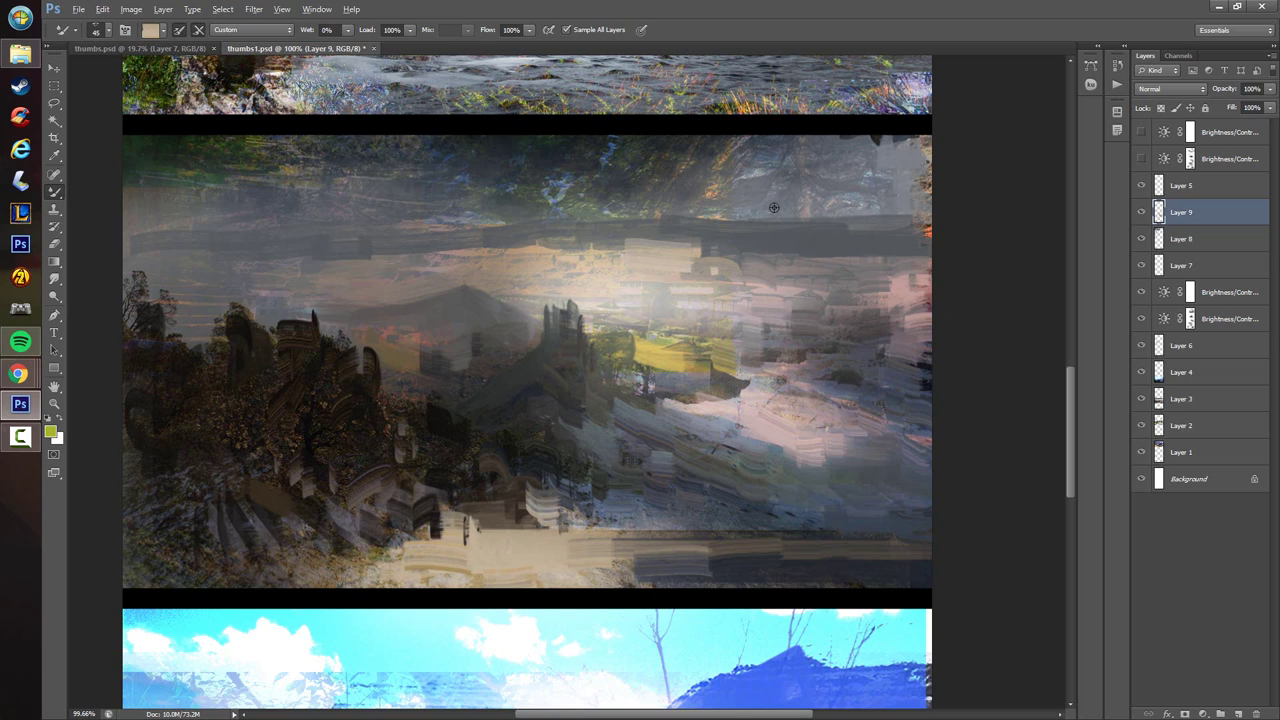
# - Cover the textured upper-right sky of the third thumbnail with sampled dark and blue-grey strokes
pyautogui.keyDown('alt'); pyautogui.click(626, 188); pyautogui.keyUp('alt')
pyautogui.moveTo(704, 183); pyautogui.dragTo(664, 200)
pyautogui.moveTo(627, 162)
pyautogui.mouseDown()
pyautogui.moveTo(584, 188)
pyautogui.moveTo(612, 157)
pyautogui.moveTo(587, 179)
pyautogui.moveTo(554, 170)
pyautogui.moveTo(557, 192)
pyautogui.moveTo(616, 198)
pyautogui.mouseUp()
pyautogui.keyDown('alt'); pyautogui.click(585, 188); pyautogui.keyUp('alt')
pyautogui.moveTo(736, 163)
pyautogui.mouseDown()
pyautogui.moveTo(786, 179)
pyautogui.moveTo(789, 193)
pyautogui.moveTo(846, 173)
pyautogui.moveTo(858, 190)
pyautogui.moveTo(927, 200)
pyautogui.mouseUp()
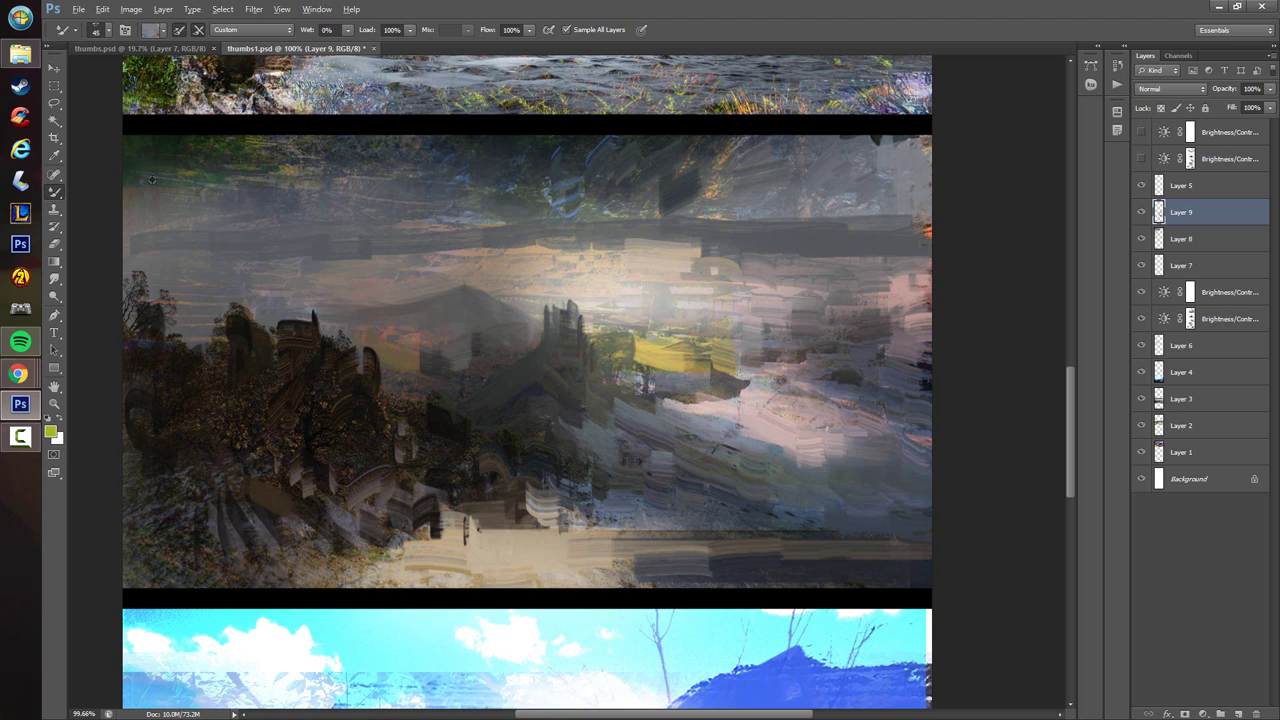
# - Paint blue-grey strokes over the green, textured upper-left sky of the third thumbnail
pyautogui.moveTo(152, 180)
pyautogui.mouseDown()
pyautogui.moveTo(203, 188)
pyautogui.moveTo(186, 187)
pyautogui.moveTo(232, 163)
pyautogui.moveTo(305, 177)
pyautogui.mouseUp()
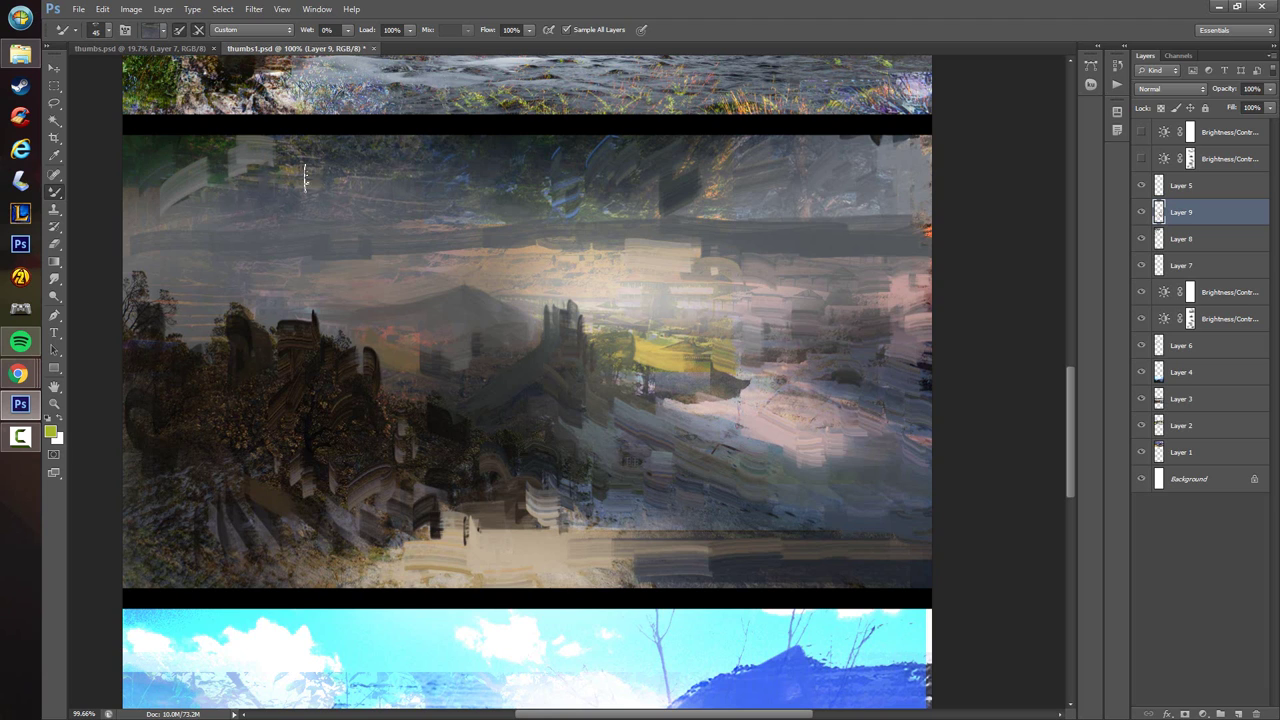
pyautogui.moveTo(186, 210); pyautogui.dragTo(249, 207)
pyautogui.moveTo(319, 177)
pyautogui.mouseDown()
pyautogui.moveTo(351, 158)
pyautogui.moveTo(382, 198)
pyautogui.mouseUp()
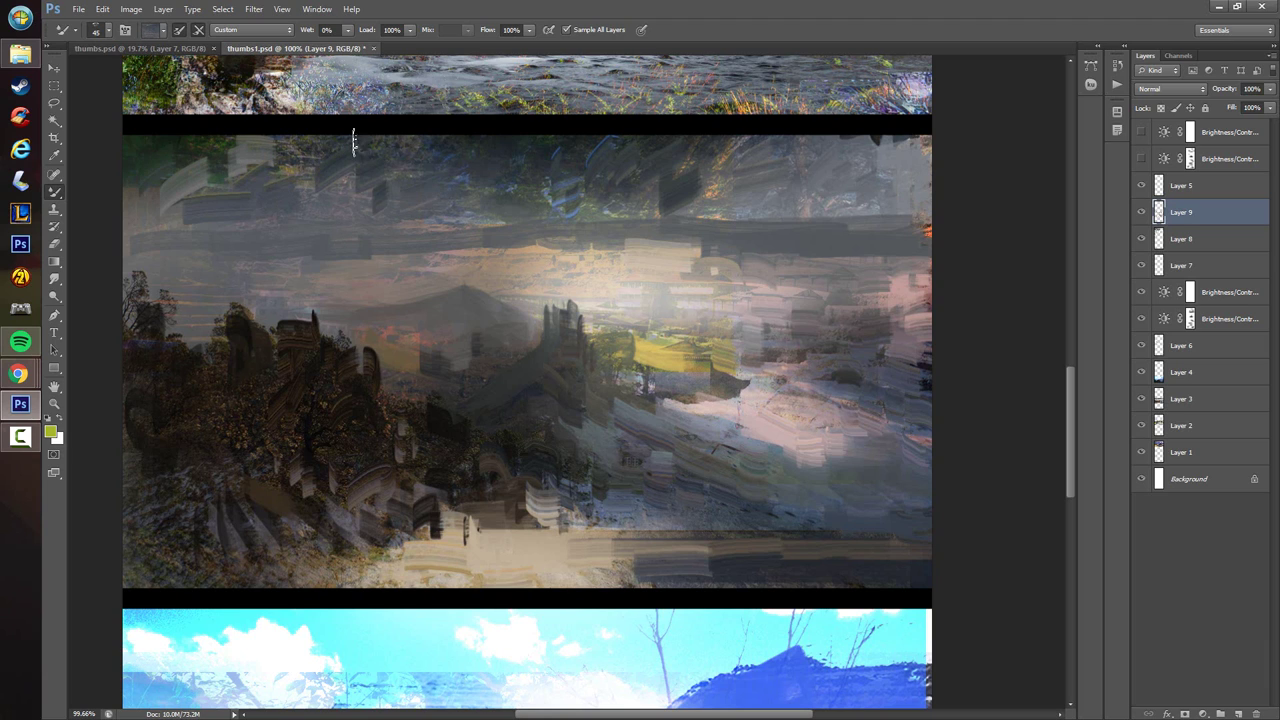
# - Add dark tree strokes with small yellow accents between the tree mass and the castle
pyautogui.scroll(-3, 433, 245)
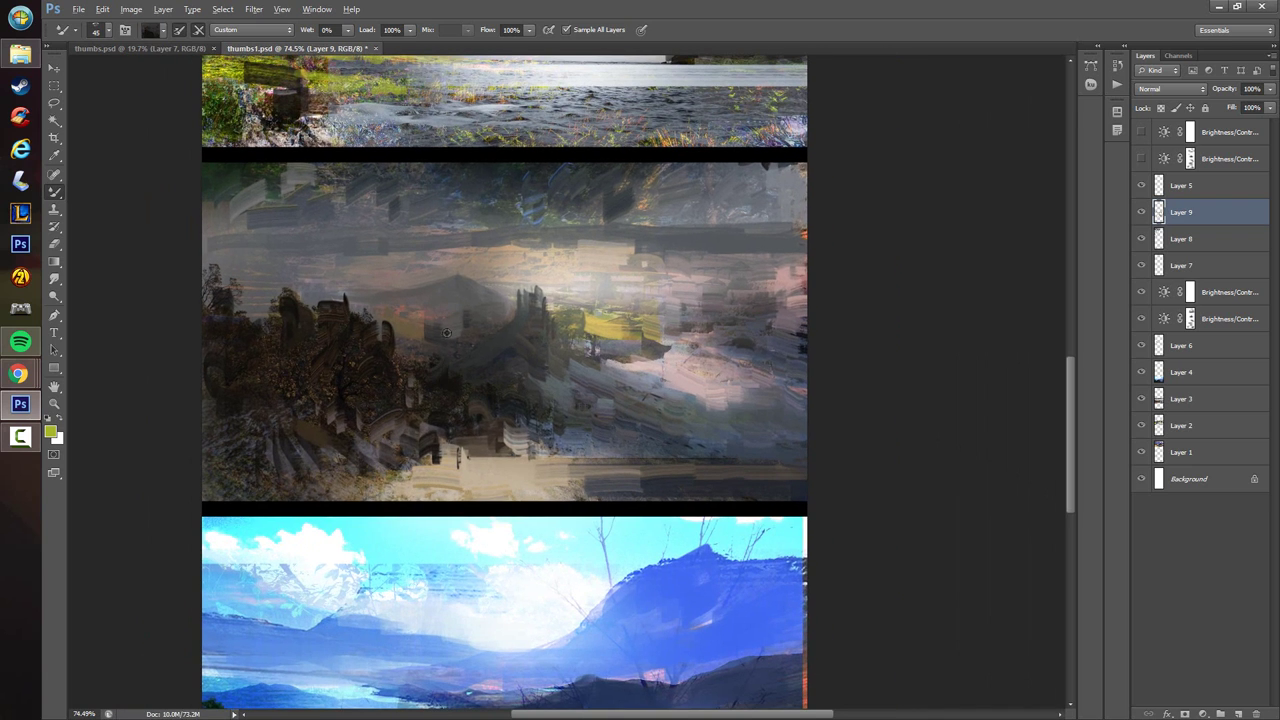
pyautogui.keyDown('alt'); pyautogui.click(446, 333); pyautogui.keyUp('alt')
pyautogui.moveTo(445, 362)
pyautogui.mouseDown()
pyautogui.moveTo(417, 391)
pyautogui.moveTo(430, 386)
pyautogui.mouseUp()
pyautogui.keyDown('alt'); pyautogui.click(610, 332); pyautogui.keyUp('alt')
pyautogui.moveTo(452, 374); pyautogui.dragTo(452, 392)
pyautogui.moveTo(428, 320); pyautogui.dragTo(429, 346)
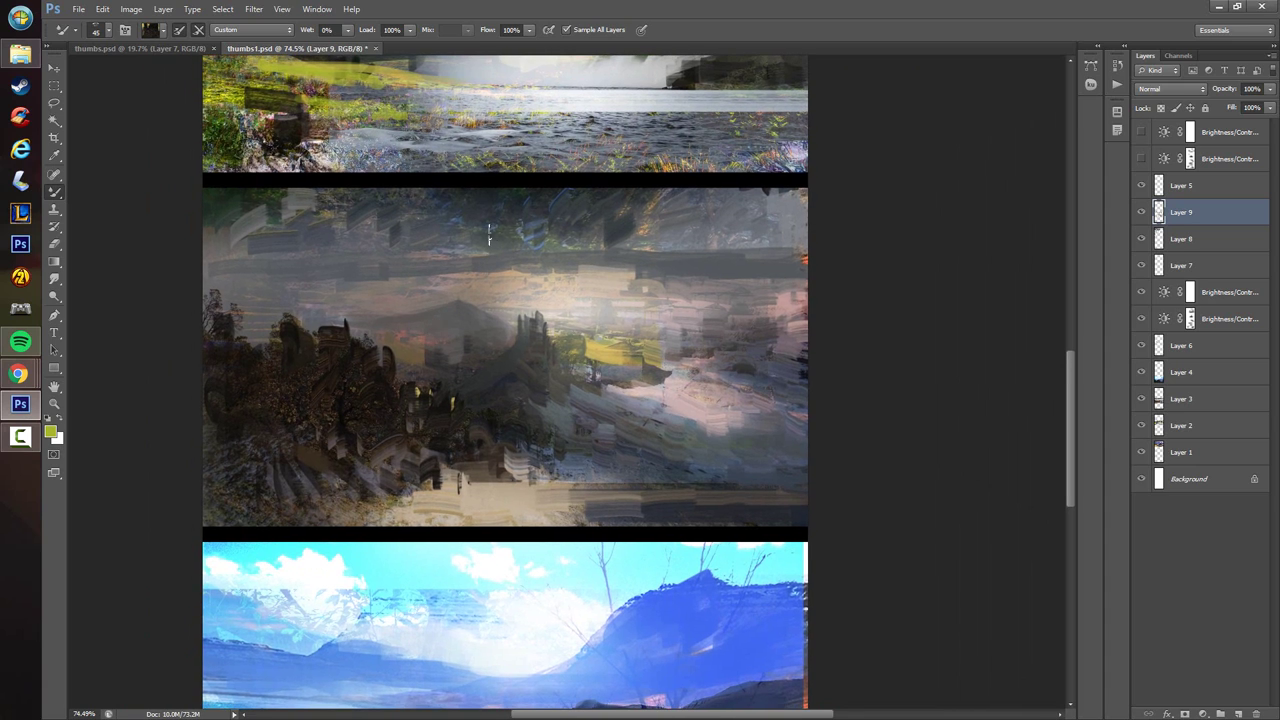
# - Smooth the upper-middle sky and the cloud band below it with sampled dark greys
pyautogui.keyDown('alt'); pyautogui.click(449, 196); pyautogui.keyUp('alt')
pyautogui.moveTo(430, 196); pyautogui.dragTo(335, 200)
pyautogui.keyDown('alt'); pyautogui.click(409, 198); pyautogui.keyUp('alt')
pyautogui.moveTo(437, 204); pyautogui.dragTo(334, 208)
pyautogui.keyDown('alt'); pyautogui.click(345, 203); pyautogui.keyUp('alt')
pyautogui.keyDown('alt'); pyautogui.click(425, 244); pyautogui.keyUp('alt')
pyautogui.keyDown('alt'); pyautogui.click(452, 255); pyautogui.keyUp('alt')
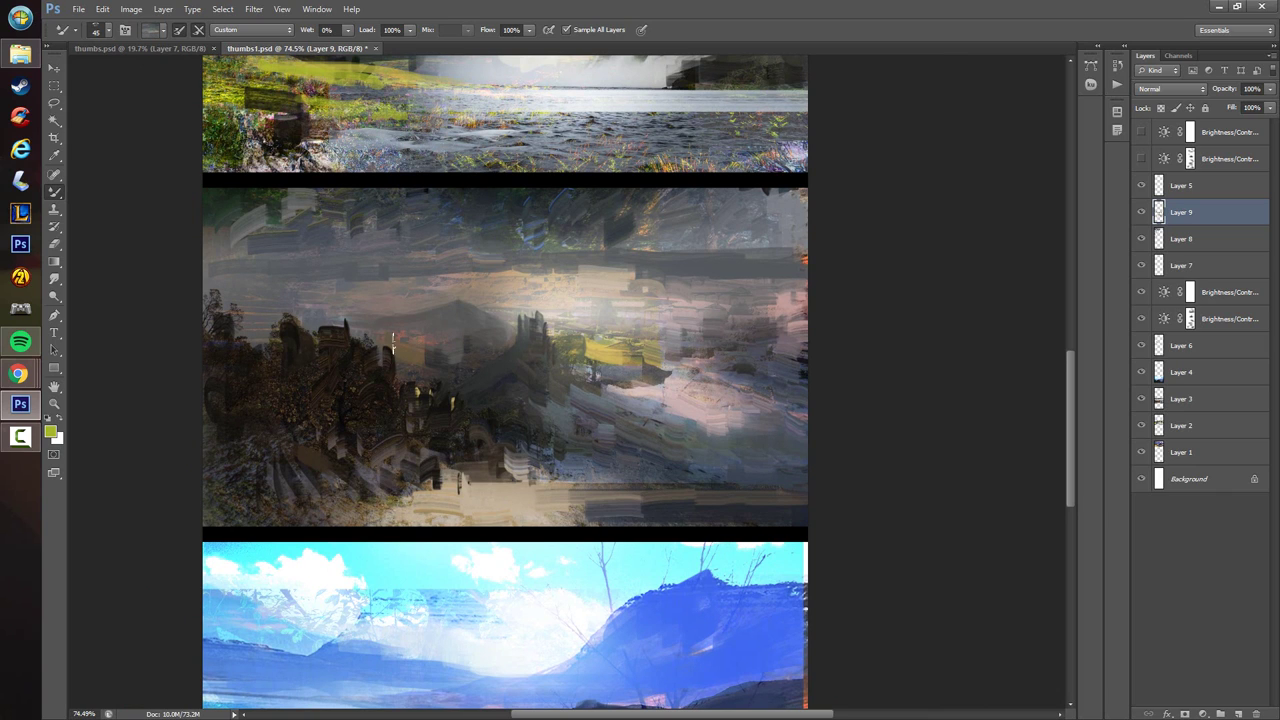
# - Overpaint the textured trees and ground at the third thumbnail's lower left with sampled dark tones
pyautogui.keyDown('alt'); pyautogui.click(274, 398); pyautogui.keyUp('alt')
pyautogui.keyDown('alt'); pyautogui.click(212, 458); pyautogui.keyUp('alt')
pyautogui.keyDown('alt'); pyautogui.click(246, 486); pyautogui.keyUp('alt')
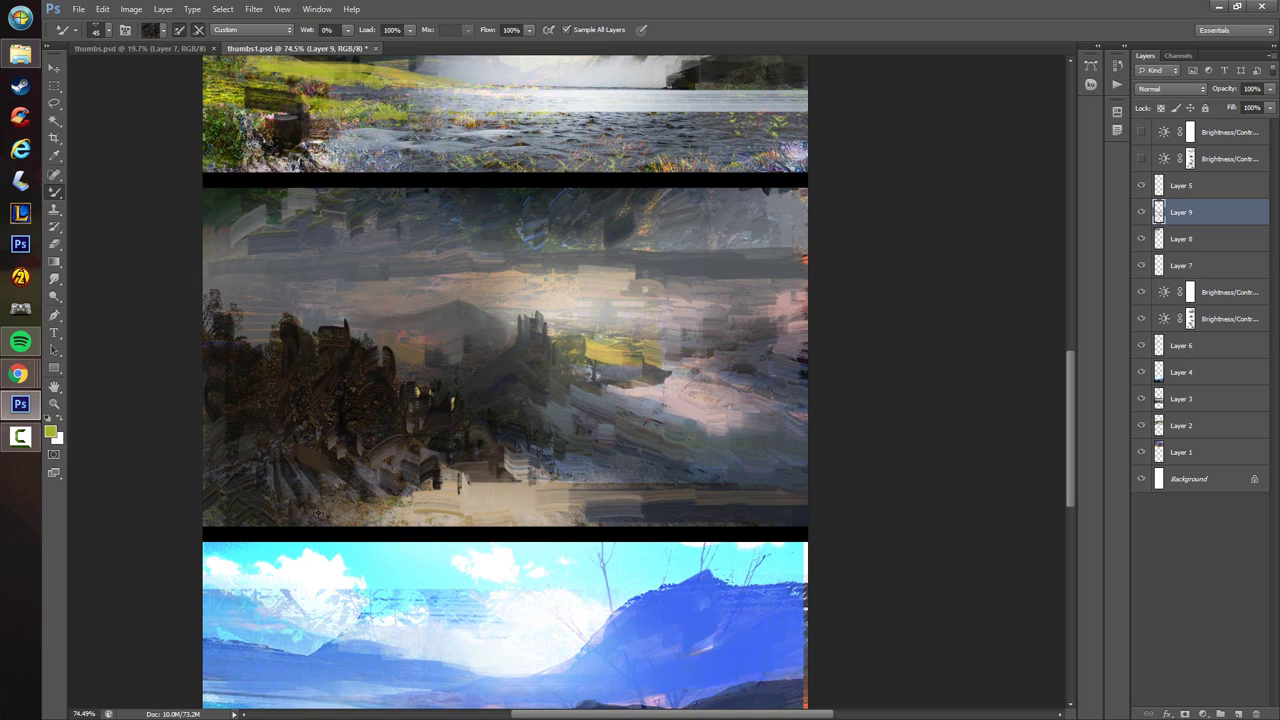
# - Add a few more sampled dark touches along the third thumbnail's lower shore, tree mass and slope
pyautogui.keyDown('alt'); pyautogui.click(284, 510); pyautogui.keyUp('alt')
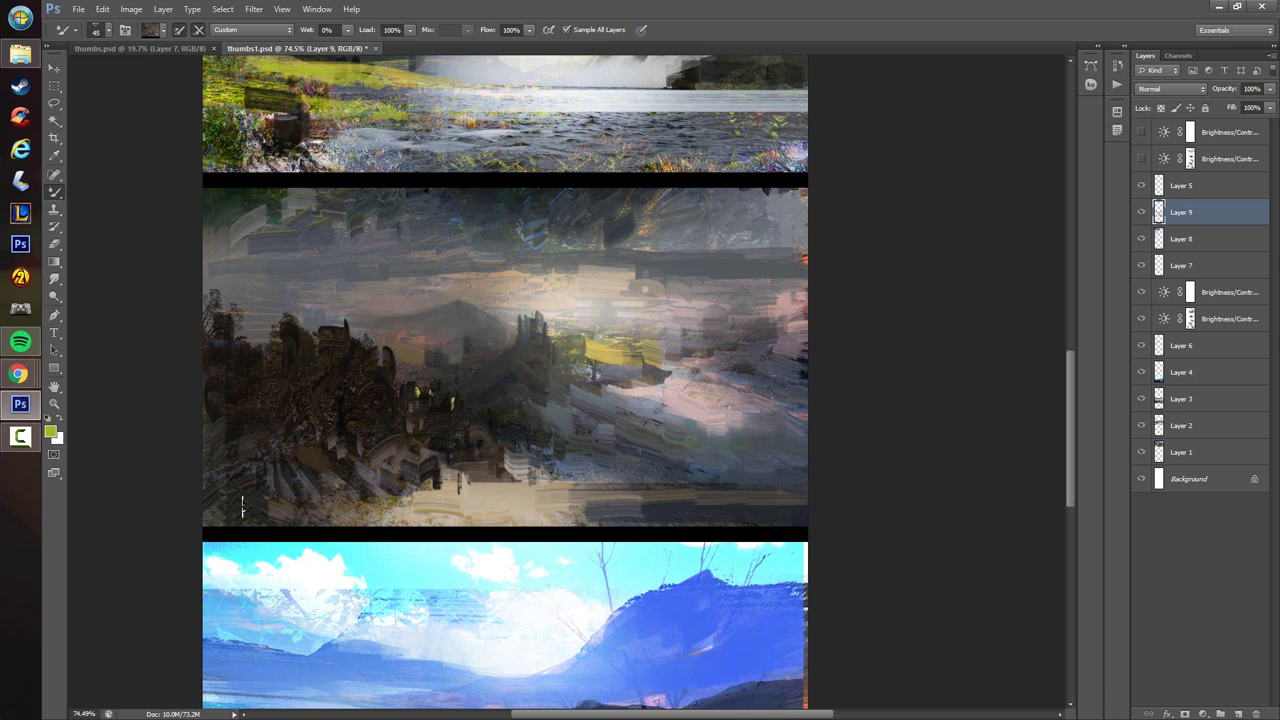
pyautogui.keyDown('alt'); pyautogui.click(228, 330); pyautogui.keyUp('alt')
pyautogui.keyDown('alt'); pyautogui.click(527, 393); pyautogui.keyUp('alt')
# - Paint sampled blues over the fourth thumbnail's large right mountain and dark blue along the ridge below it
pyautogui.moveTo(504, 427); pyautogui.dragTo(469, 50)
pyautogui.moveTo(582, 270)
pyautogui.mouseDown()
pyautogui.moveTo(629, 234)
pyautogui.moveTo(722, 246)
pyautogui.moveTo(685, 284)
pyautogui.moveTo(621, 266)
pyautogui.moveTo(575, 280)
pyautogui.moveTo(568, 296)
pyautogui.moveTo(592, 318)
pyautogui.moveTo(661, 328)
pyautogui.mouseUp()
pyautogui.keyDown('alt'); pyautogui.click(605, 226); pyautogui.keyUp('alt')
pyautogui.hotkey('ctrl', 'z')
pyautogui.keyDown('alt'); pyautogui.click(629, 322); pyautogui.keyUp('alt')
pyautogui.hotkey('ctrl', 'z')
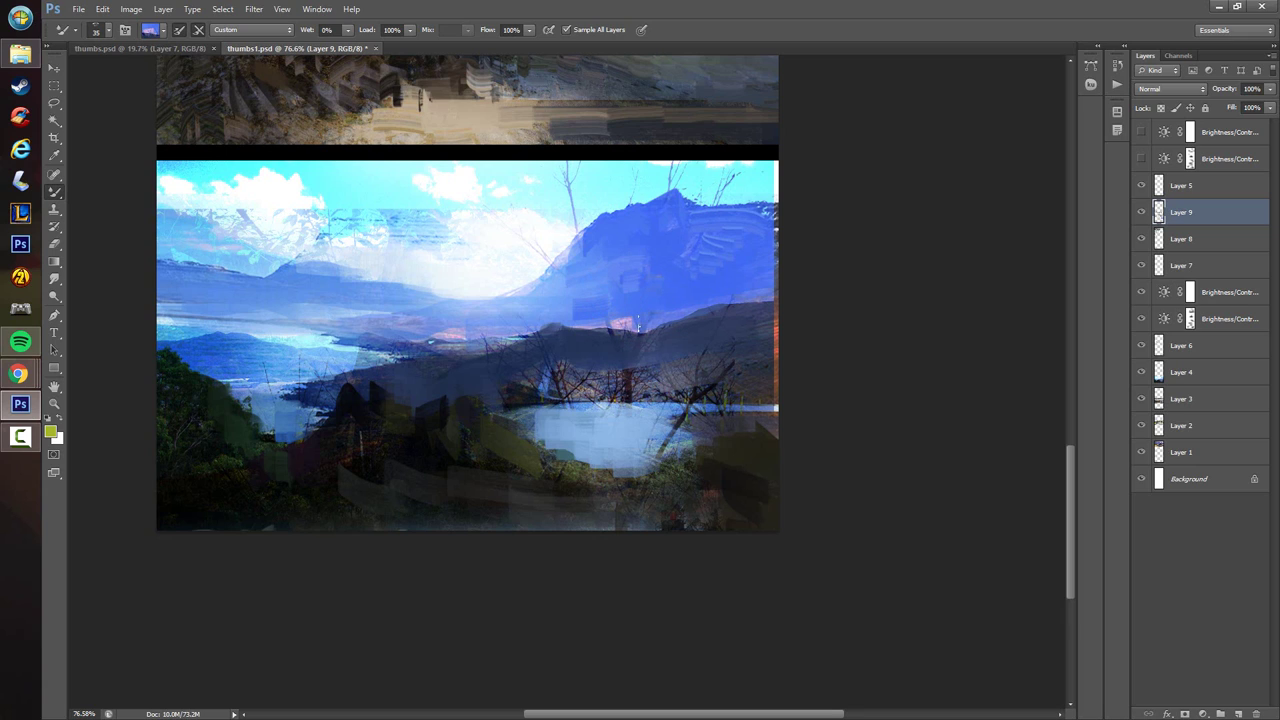
pyautogui.moveTo(676, 325)
pyautogui.mouseDown()
pyautogui.moveTo(645, 322)
pyautogui.moveTo(698, 308)
pyautogui.moveTo(657, 341)
pyautogui.moveTo(692, 316)
pyautogui.moveTo(737, 317)
pyautogui.mouseUp()
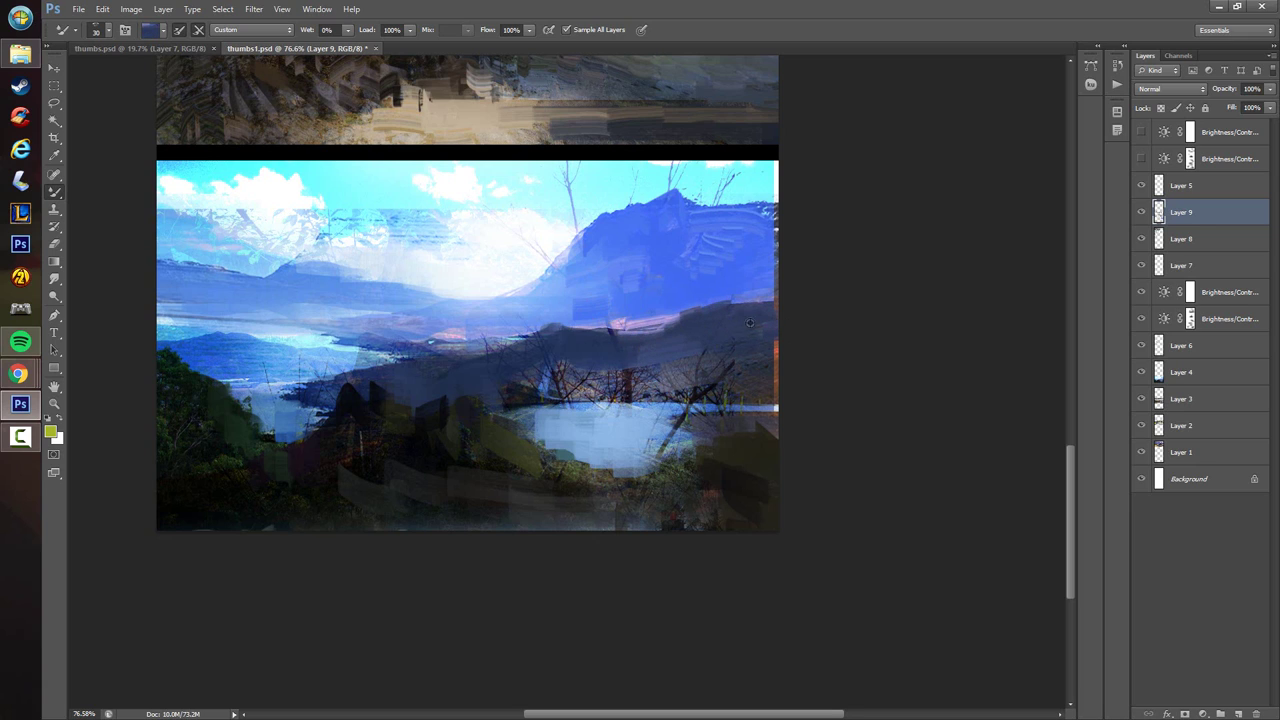
pyautogui.keyDown('alt'); pyautogui.click(762, 280); pyautogui.keyUp('alt')
pyautogui.press('alt')
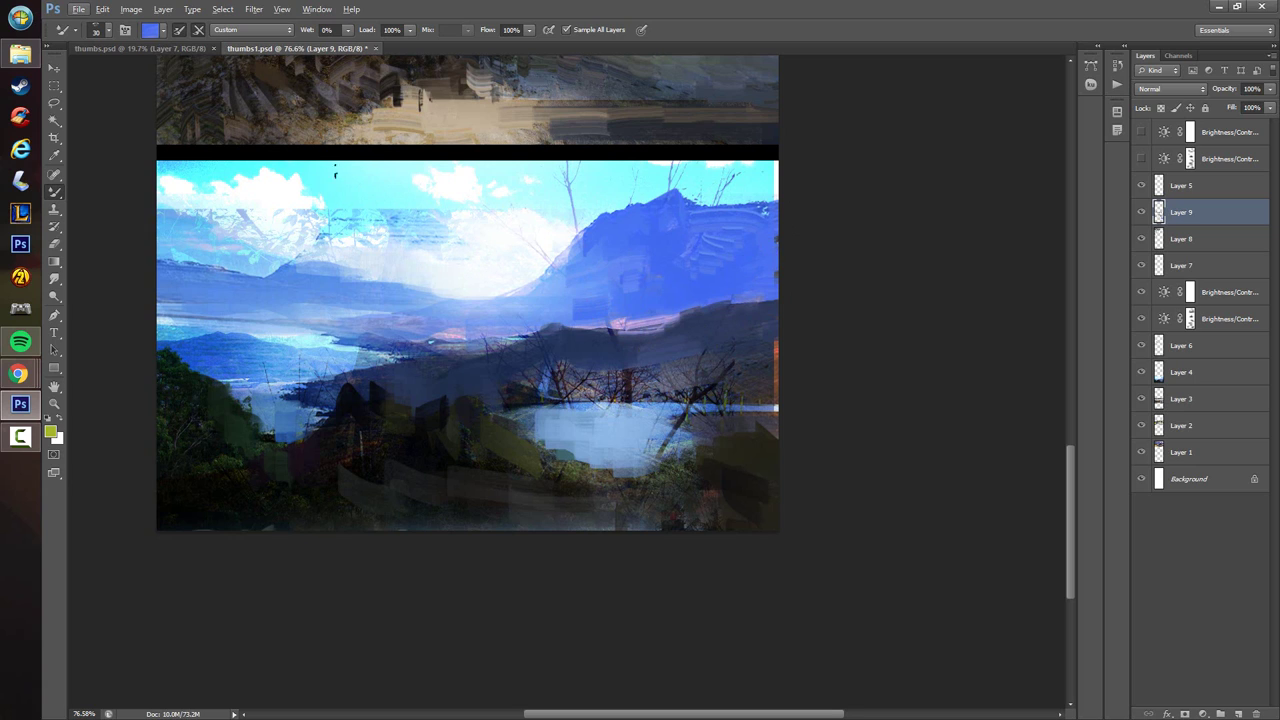
# - Cover the textured sky between the fourth thumbnail's two cloud masses with larger strokes of sampled pale blue and white
pyautogui.keyDown('alt'); pyautogui.click(352, 203); pyautogui.keyUp('alt')
pyautogui.press(']')
pyautogui.moveTo(360, 220)
pyautogui.mouseDown()
pyautogui.moveTo(329, 234)
pyautogui.moveTo(379, 241)
pyautogui.moveTo(374, 215)
pyautogui.moveTo(395, 224)
pyautogui.moveTo(362, 225)
pyautogui.moveTo(416, 216)
pyautogui.moveTo(472, 250)
pyautogui.moveTo(458, 264)
pyautogui.moveTo(477, 249)
pyautogui.moveTo(403, 263)
pyautogui.mouseUp()
pyautogui.keyDown('alt'); pyautogui.click(477, 250); pyautogui.keyUp('alt')
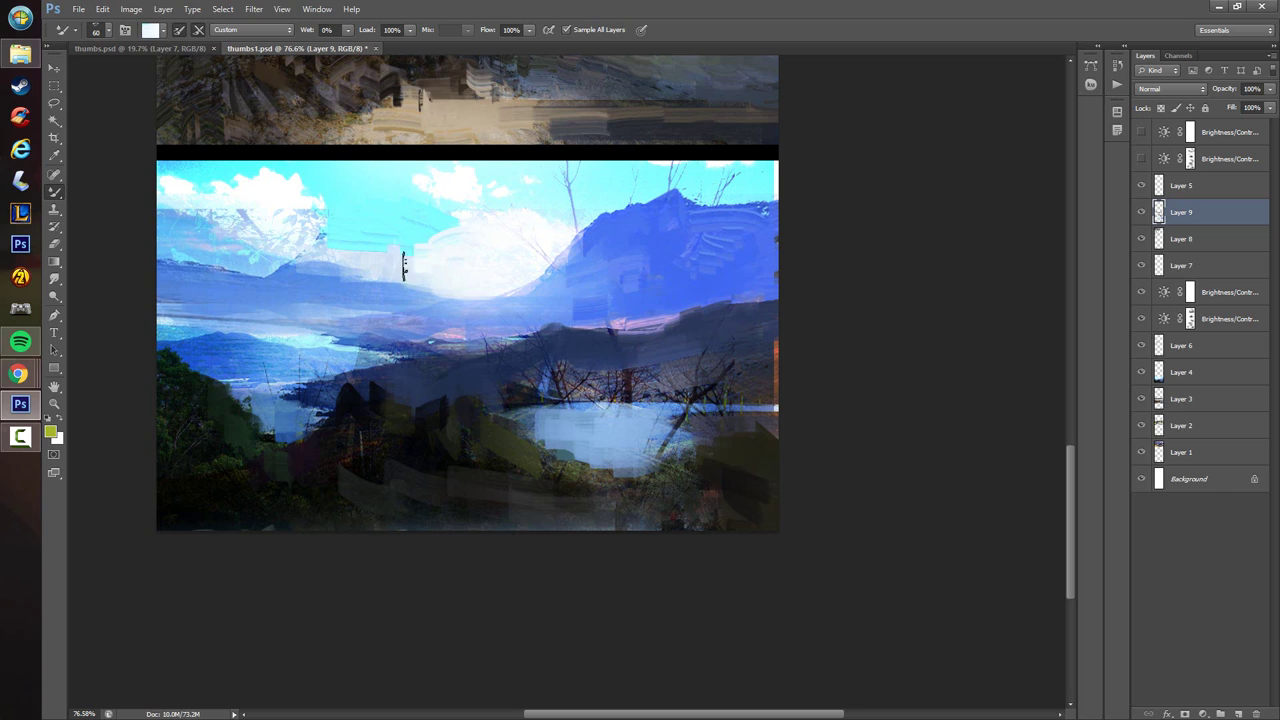
pyautogui.keyDown('alt'); pyautogui.click(283, 199); pyautogui.keyUp('alt')
pyautogui.moveTo(320, 216); pyautogui.dragTo(329, 243)
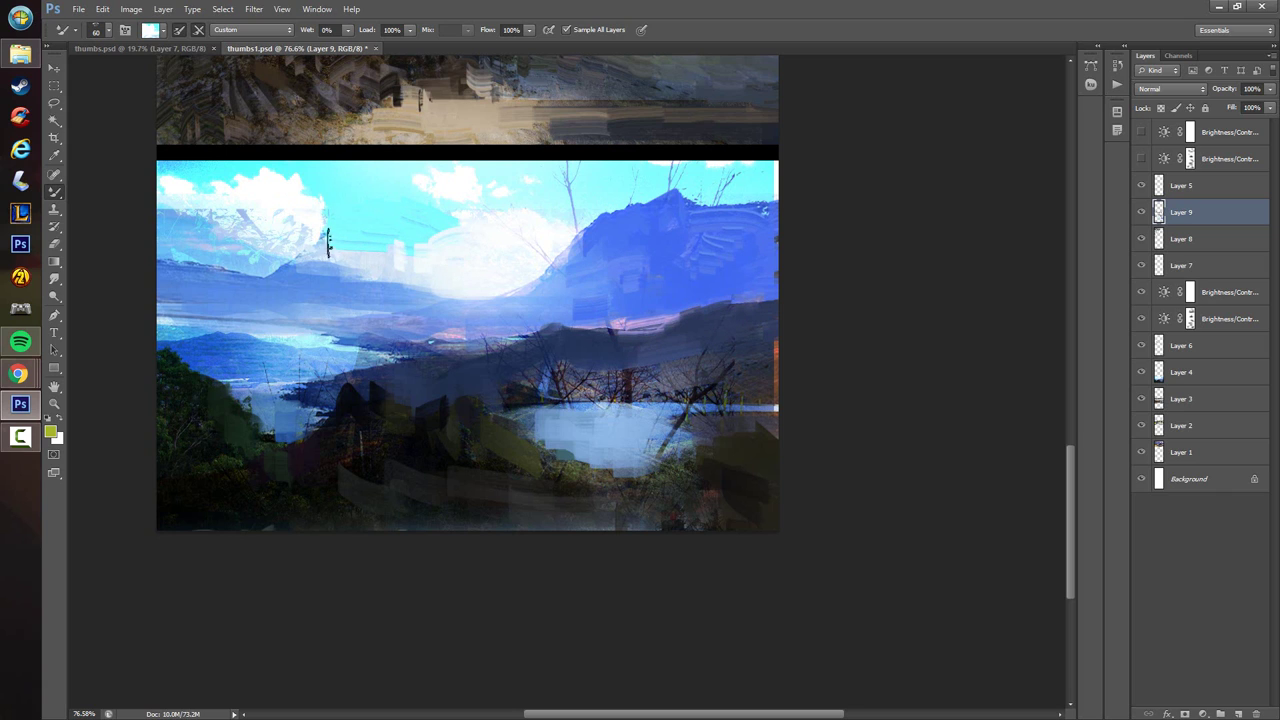
# - Overpaint the left cloud mass of the fourth thumbnail with sampled white and light blue strokes
pyautogui.keyDown('alt'); pyautogui.click(241, 247); pyautogui.keyUp('alt')
pyautogui.keyDown('alt'); pyautogui.click(259, 213); pyautogui.keyUp('alt')
pyautogui.moveTo(240, 218)
pyautogui.mouseDown()
pyautogui.moveTo(204, 233)
pyautogui.moveTo(214, 217)
pyautogui.moveTo(197, 225)
pyautogui.moveTo(241, 213)
pyautogui.moveTo(276, 248)
pyautogui.moveTo(258, 255)
pyautogui.moveTo(302, 220)
pyautogui.moveTo(288, 244)
pyautogui.moveTo(163, 243)
pyautogui.moveTo(233, 250)
pyautogui.moveTo(165, 278)
pyautogui.moveTo(238, 291)
pyautogui.moveTo(295, 220)
pyautogui.moveTo(478, 252)
pyautogui.mouseUp()
pyautogui.keyDown('alt'); pyautogui.click(214, 215); pyautogui.keyUp('alt')
pyautogui.keyDown('alt'); pyautogui.click(252, 232); pyautogui.keyUp('alt')
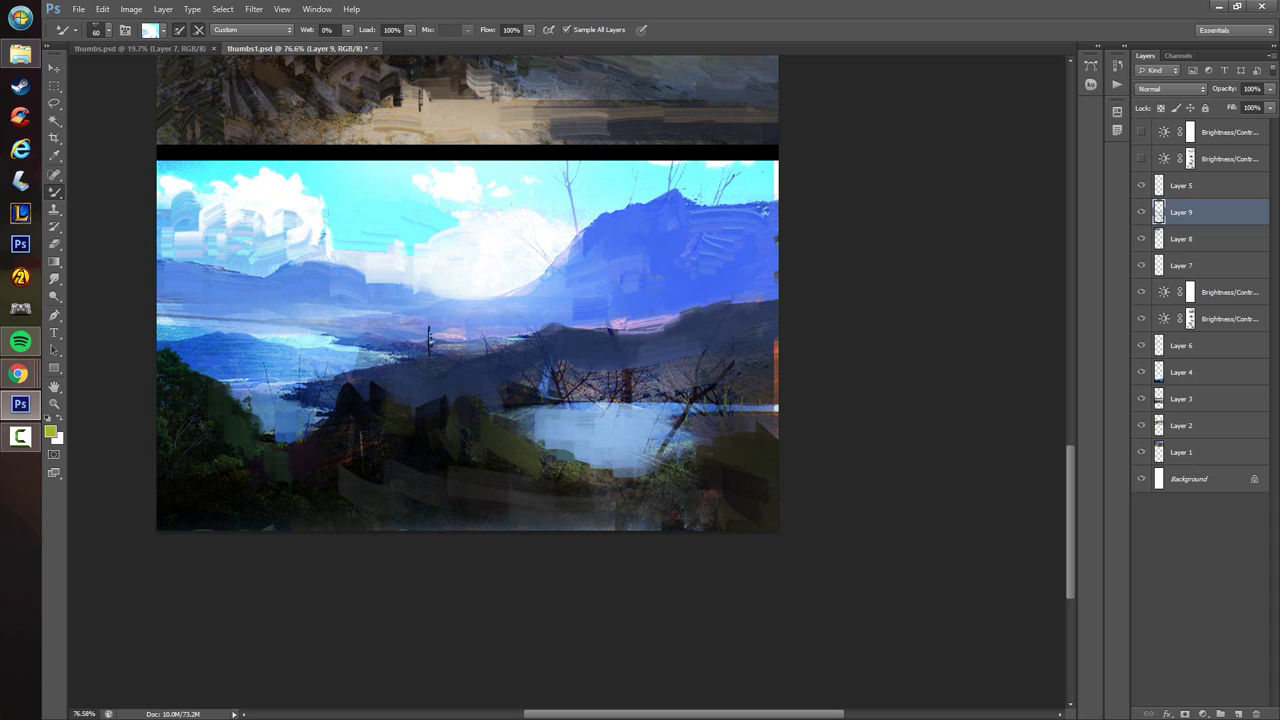
# - Block in the hazy distant shore below the fourth thumbnail's left mountains with sampled blues
pyautogui.keyDown('alt'); pyautogui.click(344, 328); pyautogui.keyUp('alt')
pyautogui.moveTo(354, 328)
pyautogui.mouseDown()
pyautogui.moveTo(292, 328)
pyautogui.moveTo(309, 314)
pyautogui.mouseUp()
pyautogui.keyDown('alt'); pyautogui.click(384, 323); pyautogui.keyUp('alt')
pyautogui.moveTo(364, 333); pyautogui.dragTo(398, 338)
pyautogui.keyDown('alt'); pyautogui.click(271, 321); pyautogui.keyUp('alt')
pyautogui.moveTo(250, 313)
pyautogui.mouseDown()
pyautogui.moveTo(287, 320)
pyautogui.moveTo(168, 312)
pyautogui.moveTo(268, 308)
pyautogui.moveTo(233, 311)
pyautogui.mouseUp()
pyautogui.press('[')
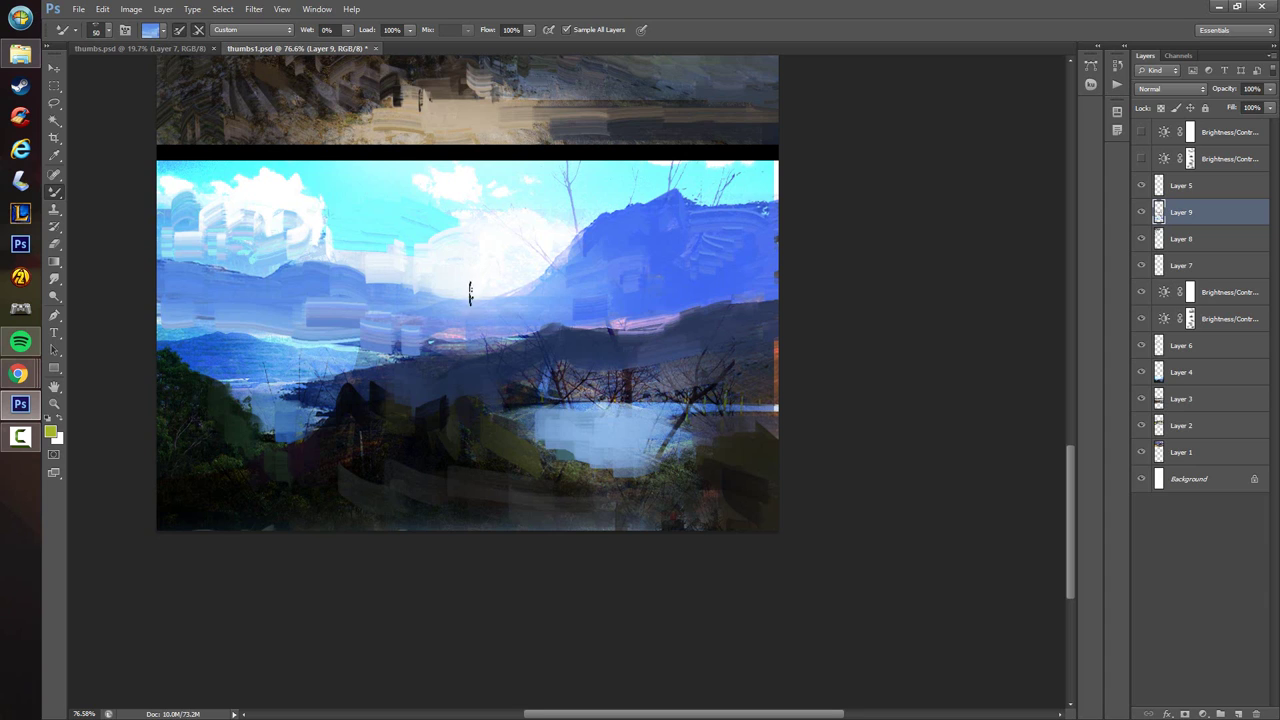
pyautogui.keyDown('alt'); pyautogui.click(317, 312); pyautogui.keyUp('alt')
pyautogui.moveTo(300, 303); pyautogui.dragTo(328, 305)
# - Overpaint the fourth thumbnail's foreground hills and bushes with sampled dark green and near-black strokes
pyautogui.keyDown('alt'); pyautogui.click(488, 438); pyautogui.keyUp('alt')
pyautogui.moveTo(480, 438)
pyautogui.mouseDown()
pyautogui.moveTo(543, 500)
pyautogui.moveTo(534, 481)
pyautogui.moveTo(473, 459)
pyautogui.moveTo(481, 442)
pyautogui.moveTo(471, 478)
pyautogui.moveTo(447, 460)
pyautogui.moveTo(475, 459)
pyautogui.moveTo(452, 491)
pyautogui.moveTo(438, 474)
pyautogui.moveTo(471, 473)
pyautogui.moveTo(484, 496)
pyautogui.moveTo(508, 489)
pyautogui.moveTo(498, 479)
pyautogui.moveTo(441, 494)
pyautogui.moveTo(429, 469)
pyautogui.moveTo(413, 485)
pyautogui.moveTo(372, 448)
pyautogui.moveTo(381, 460)
pyautogui.moveTo(364, 457)
pyautogui.moveTo(373, 414)
pyautogui.moveTo(413, 426)
pyautogui.moveTo(397, 408)
pyautogui.moveTo(430, 444)
pyautogui.moveTo(445, 409)
pyautogui.moveTo(432, 451)
pyautogui.moveTo(373, 391)
pyautogui.moveTo(395, 459)
pyautogui.moveTo(318, 408)
pyautogui.moveTo(286, 472)
pyautogui.moveTo(234, 472)
pyautogui.moveTo(222, 454)
pyautogui.moveTo(296, 488)
pyautogui.mouseUp()
pyautogui.keyDown('alt'); pyautogui.click(492, 456); pyautogui.keyUp('alt')
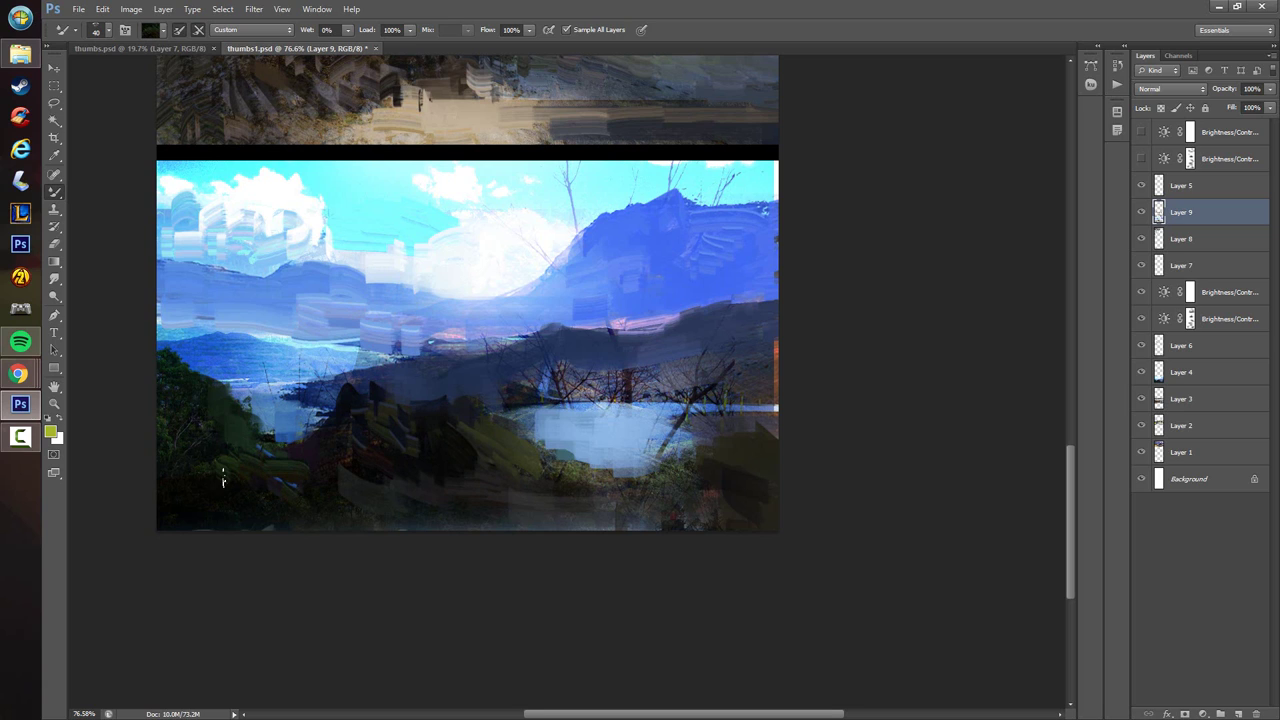
pyautogui.keyDown('alt'); pyautogui.click(215, 486); pyautogui.keyUp('alt')
pyautogui.moveTo(322, 518)
pyautogui.mouseDown()
pyautogui.moveTo(464, 530)
pyautogui.moveTo(436, 521)
pyautogui.moveTo(501, 517)
pyautogui.moveTo(439, 527)
pyautogui.moveTo(514, 498)
pyautogui.moveTo(577, 501)
pyautogui.moveTo(601, 541)
pyautogui.moveTo(620, 519)
pyautogui.moveTo(570, 473)
pyautogui.moveTo(633, 487)
pyautogui.mouseUp()
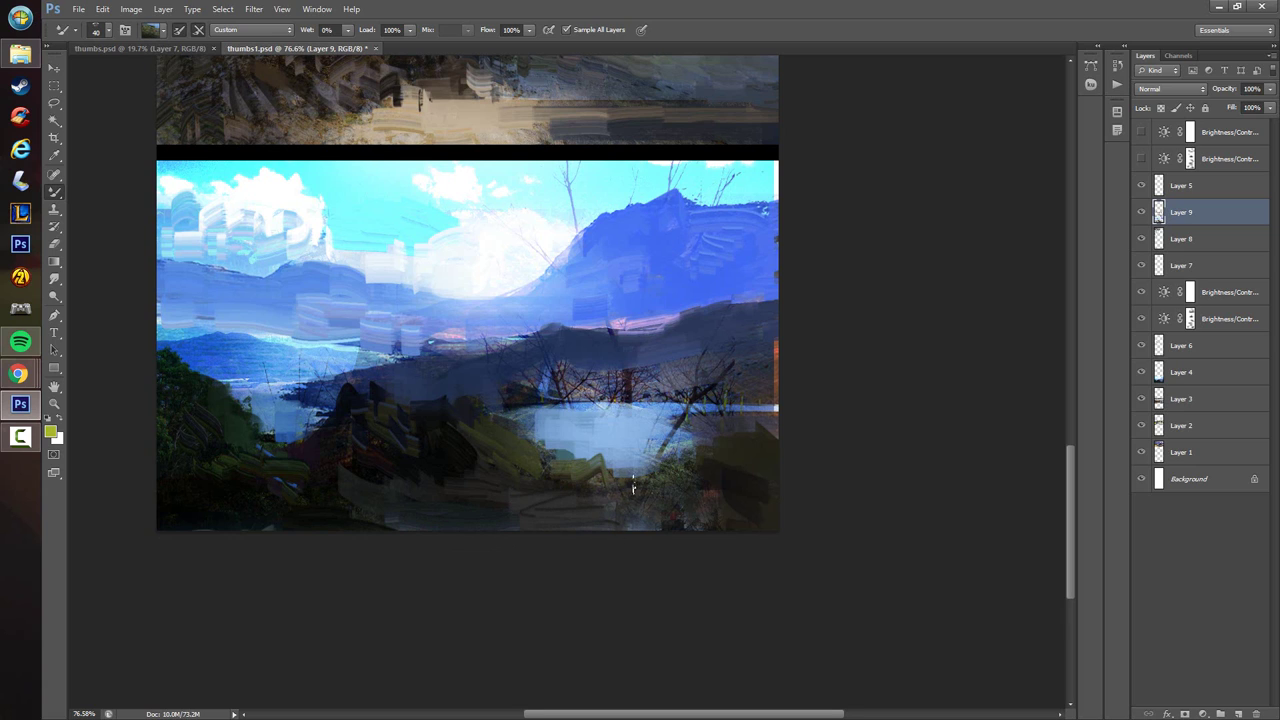
# - Straighten the lake's far shoreline and cover the bare trees on the slope behind it with sampled dark blue
pyautogui.keyDown('alt'); pyautogui.click(616, 423); pyautogui.keyUp('alt')
pyautogui.moveTo(616, 423)
pyautogui.mouseDown()
pyautogui.moveTo(493, 420)
pyautogui.moveTo(778, 398)
pyautogui.mouseUp()
pyautogui.keyDown('alt'); pyautogui.click(493, 420); pyautogui.keyUp('alt')
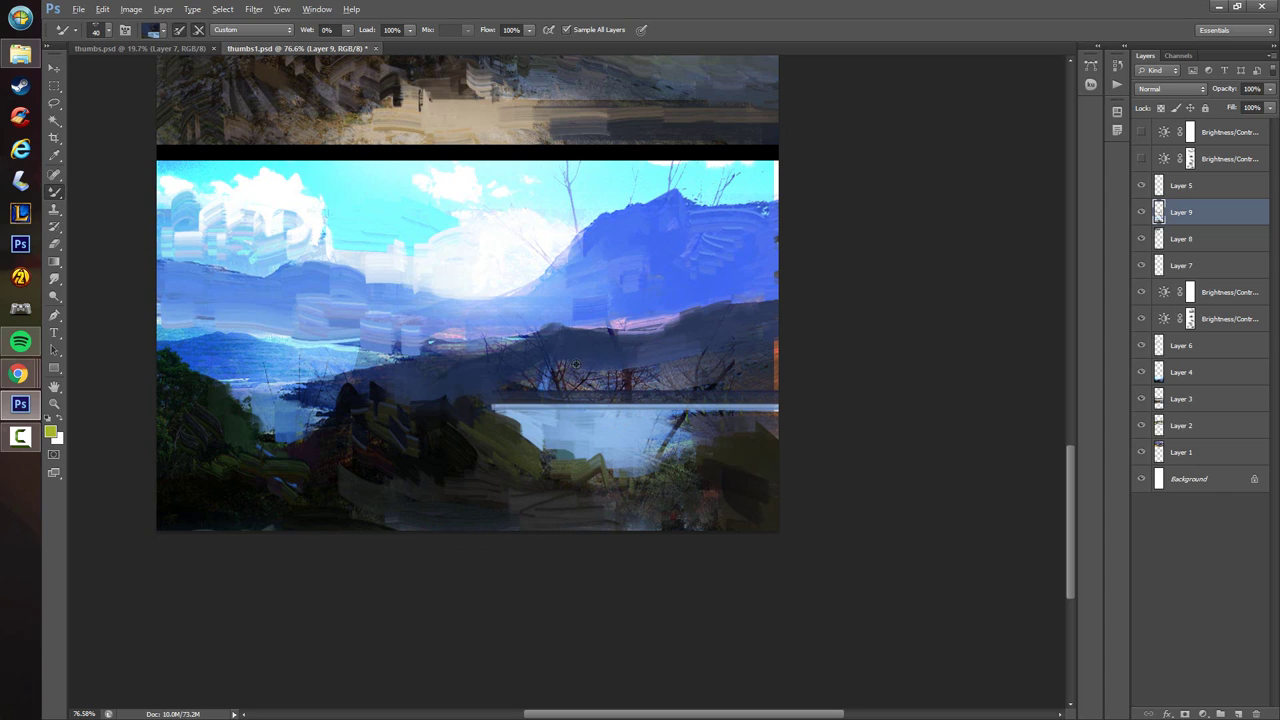
pyautogui.keyDown('alt'); pyautogui.click(575, 364); pyautogui.keyUp('alt')
pyautogui.moveTo(575, 364)
pyautogui.mouseDown()
pyautogui.moveTo(524, 383)
pyautogui.moveTo(656, 389)
pyautogui.moveTo(667, 350)
pyautogui.moveTo(703, 363)
pyautogui.moveTo(663, 387)
pyautogui.moveTo(695, 393)
pyautogui.moveTo(708, 363)
pyautogui.moveTo(742, 341)
pyautogui.moveTo(725, 367)
pyautogui.moveTo(761, 386)
pyautogui.moveTo(741, 379)
pyautogui.moveTo(763, 356)
pyautogui.moveTo(703, 385)
pyautogui.mouseUp()
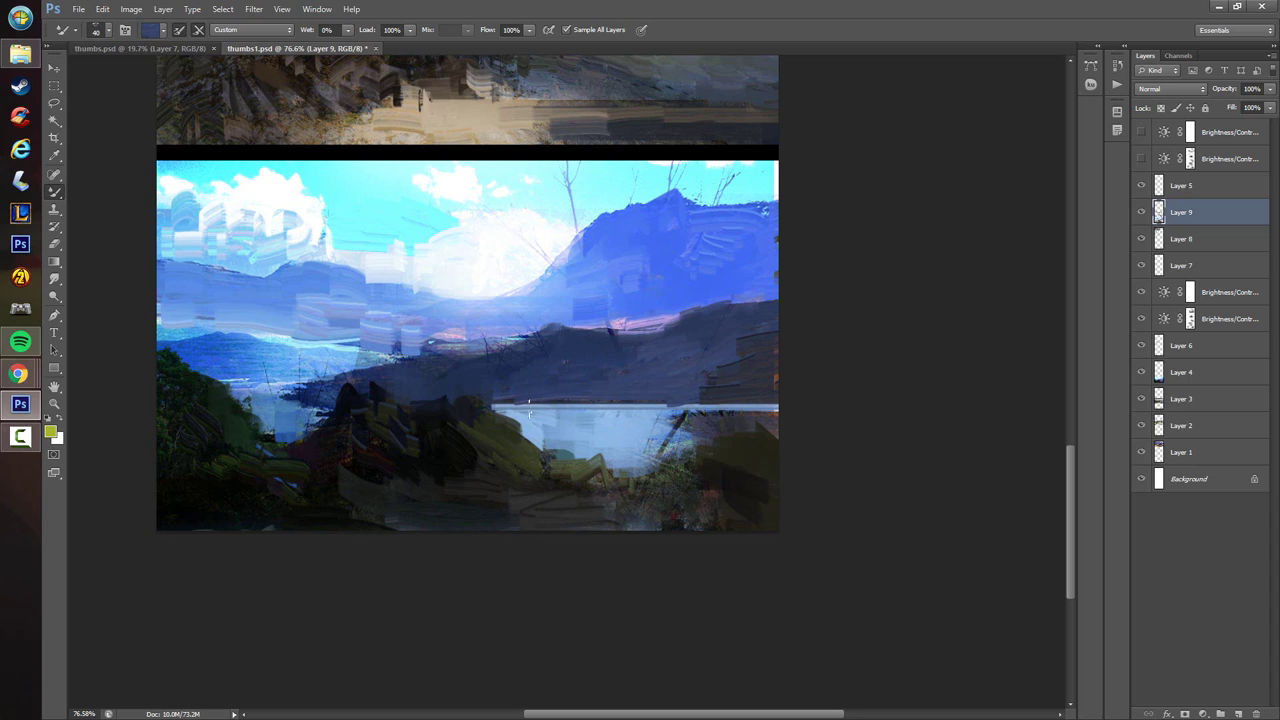
# - Paint out the branches over the lake with light blue and cover the lower-right bushes with sampled dark olive strokes
pyautogui.keyDown('alt'); pyautogui.click(632, 424); pyautogui.keyUp('alt')
pyautogui.moveTo(645, 420)
pyautogui.mouseDown()
pyautogui.moveTo(699, 420)
pyautogui.moveTo(695, 433)
pyautogui.moveTo(641, 435)
pyautogui.moveTo(681, 438)
pyautogui.moveTo(667, 466)
pyautogui.mouseUp()
pyautogui.keyDown('alt'); pyautogui.click(741, 456); pyautogui.keyUp('alt')
pyautogui.moveTo(738, 442)
pyautogui.mouseDown()
pyautogui.moveTo(760, 425)
pyautogui.moveTo(778, 432)
pyautogui.mouseUp()
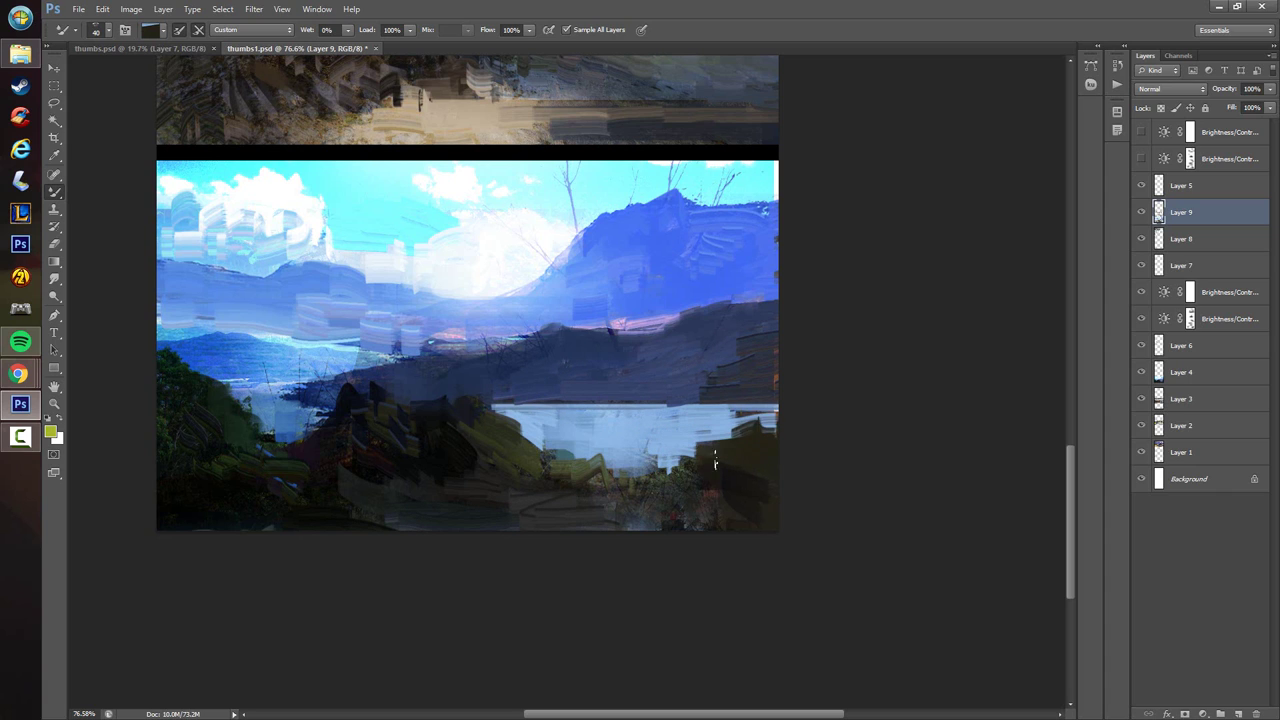
pyautogui.moveTo(677, 481)
pyautogui.mouseDown()
pyautogui.moveTo(667, 515)
pyautogui.moveTo(681, 524)
pyautogui.moveTo(734, 491)
pyautogui.moveTo(727, 474)
pyautogui.moveTo(785, 480)
pyautogui.moveTo(742, 514)
pyautogui.moveTo(747, 453)
pyautogui.moveTo(749, 469)
pyautogui.moveTo(700, 526)
pyautogui.moveTo(715, 496)
pyautogui.moveTo(689, 498)
pyautogui.moveTo(705, 530)
pyautogui.moveTo(642, 518)
pyautogui.moveTo(660, 543)
pyautogui.moveTo(631, 530)
pyautogui.moveTo(701, 526)
pyautogui.moveTo(714, 494)
pyautogui.moveTo(793, 498)
pyautogui.moveTo(718, 467)
pyautogui.moveTo(753, 496)
pyautogui.moveTo(711, 503)
pyautogui.moveTo(718, 480)
pyautogui.moveTo(696, 483)
pyautogui.moveTo(707, 532)
pyautogui.moveTo(745, 484)
pyautogui.mouseUp()
pyautogui.keyDown('alt'); pyautogui.click(747, 453); pyautogui.keyUp('alt')
pyautogui.keyDown('alt'); pyautogui.click(641, 511); pyautogui.keyUp('alt')
pyautogui.keyDown('alt'); pyautogui.click(717, 472); pyautogui.keyUp('alt')
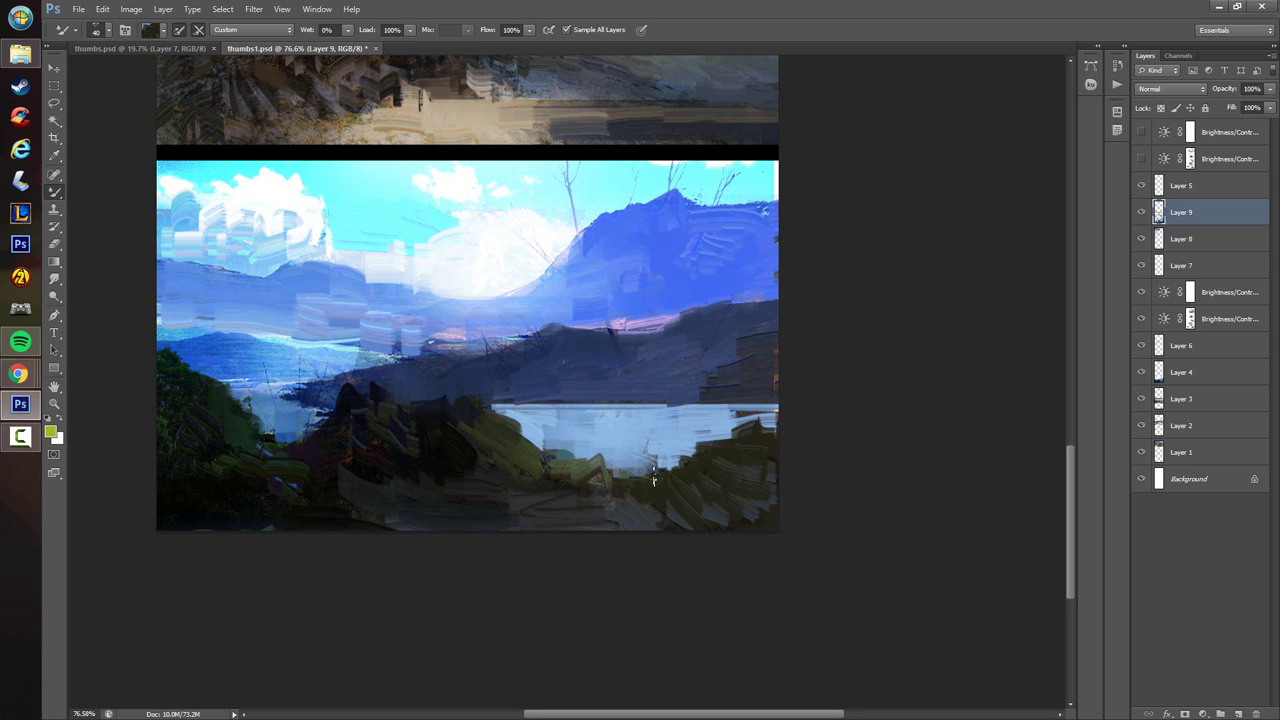
# - Smooth the lake water with sampled light blue and add short upright dark strokes along its right bank
pyautogui.keyDown('alt'); pyautogui.click(642, 450); pyautogui.keyUp('alt')
pyautogui.moveTo(557, 448); pyautogui.dragTo(600, 451)
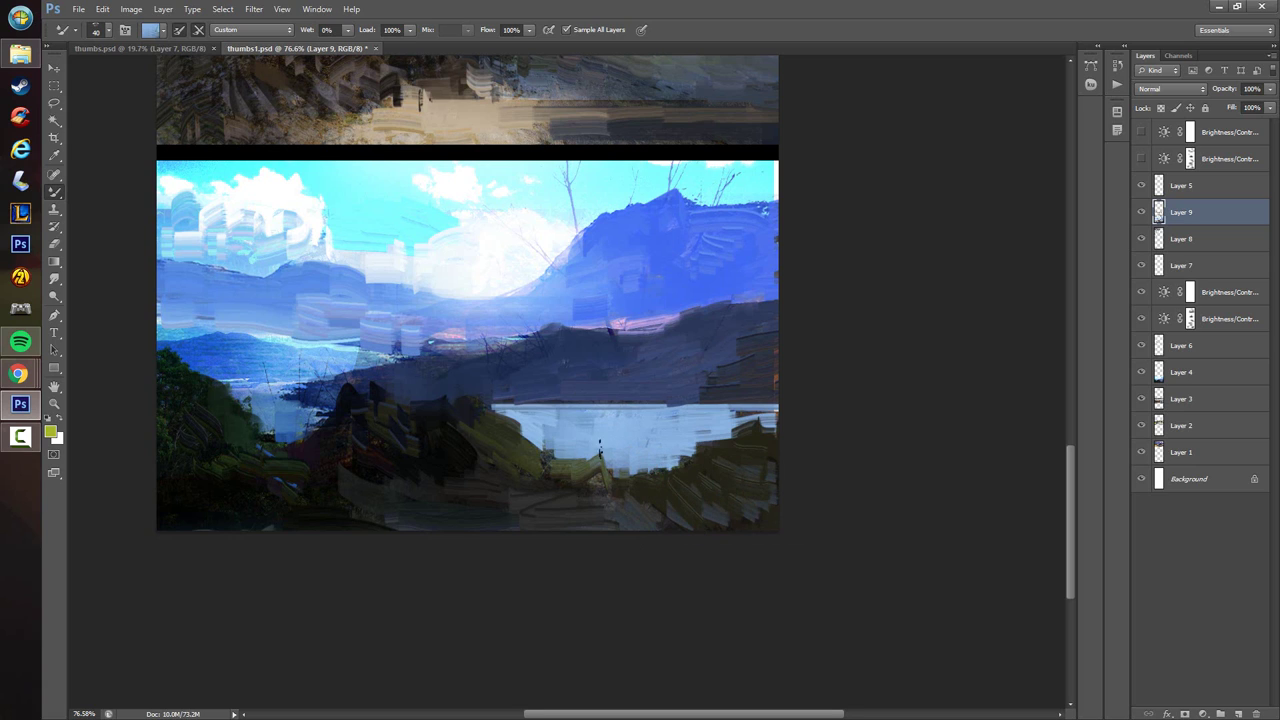
pyautogui.keyDown('alt'); pyautogui.click(640, 462); pyautogui.keyUp('alt')
pyautogui.moveTo(756, 427); pyautogui.dragTo(763, 449)
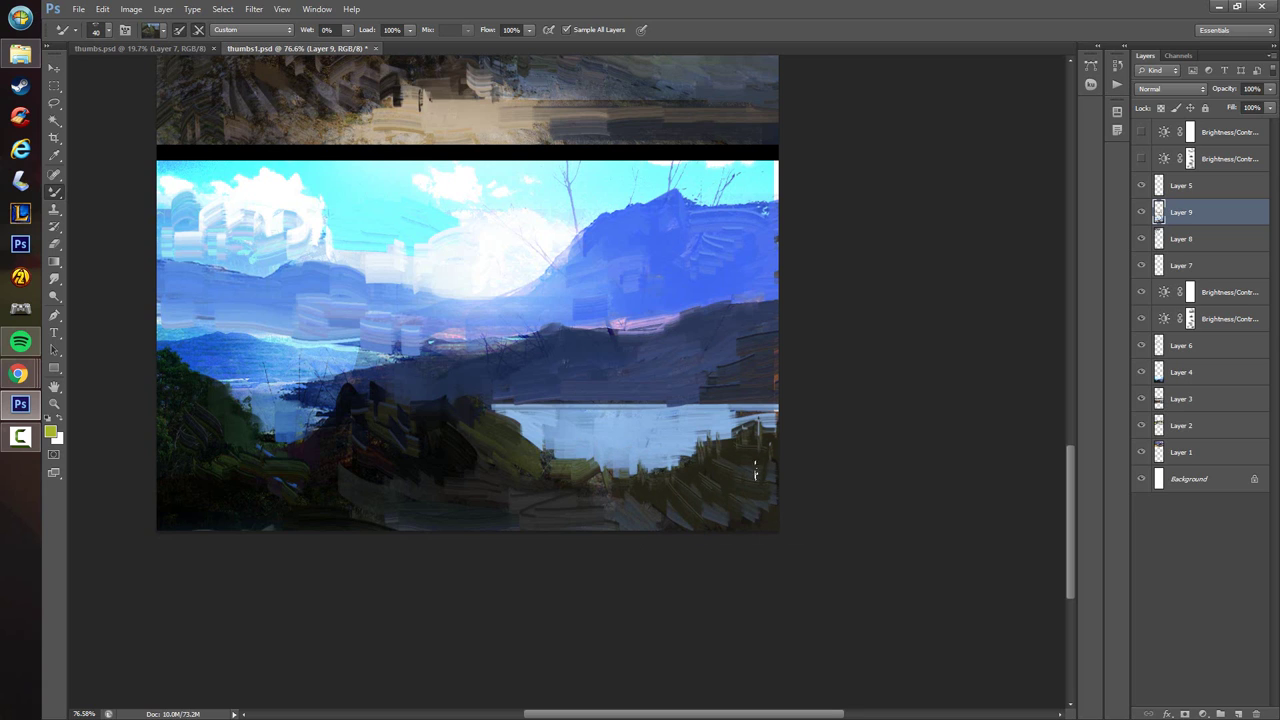
# - Cover the textured left end of the fourth thumbnail's dark middle ridge with sampled dark blue strokes
pyautogui.moveTo(473, 335); pyautogui.dragTo(495, 389)
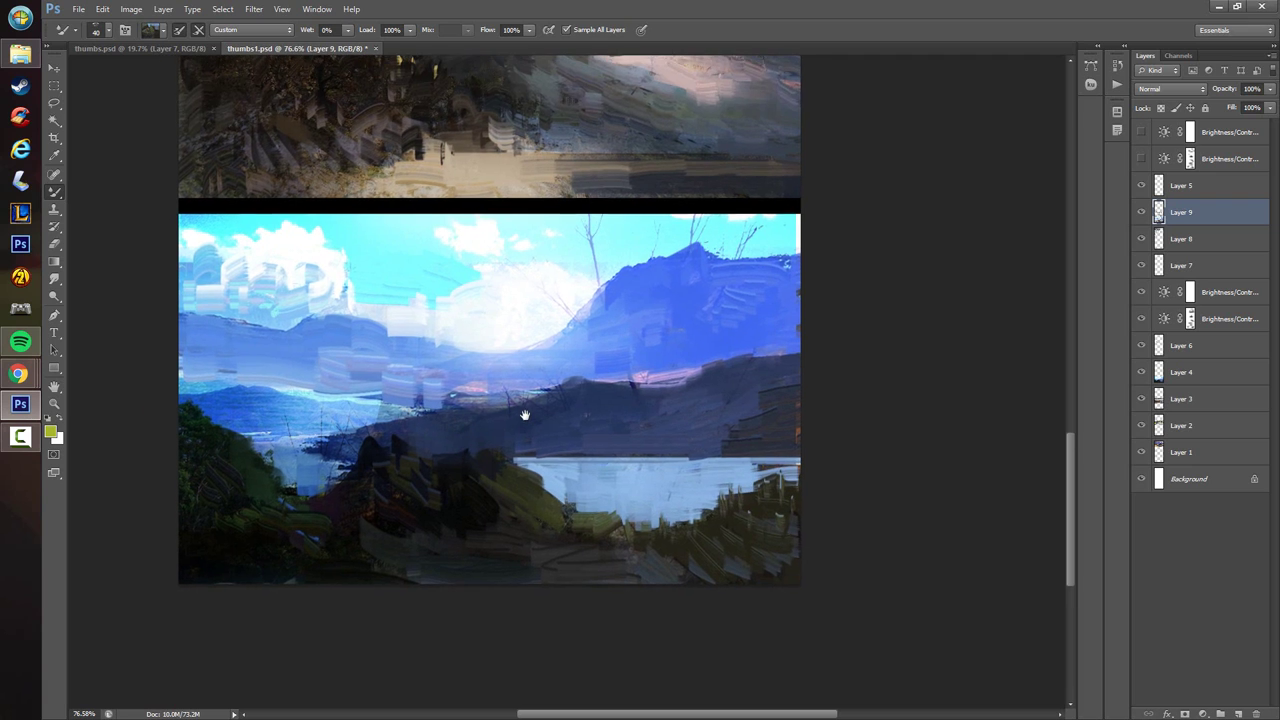
pyautogui.keyDown('alt'); pyautogui.click(469, 427); pyautogui.keyUp('alt')
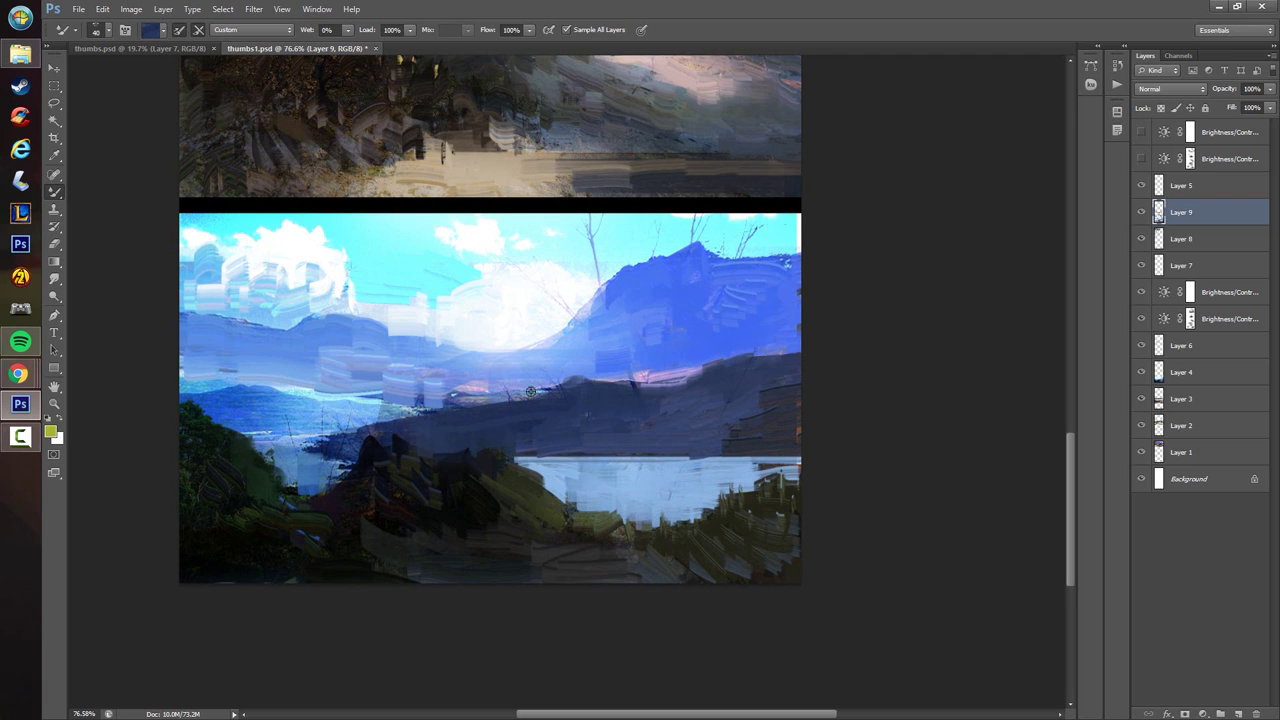
pyautogui.keyDown('alt'); pyautogui.click(530, 392); pyautogui.keyUp('alt')
pyautogui.moveTo(512, 394)
pyautogui.mouseDown()
pyautogui.moveTo(465, 401)
pyautogui.moveTo(541, 390)
pyautogui.moveTo(512, 402)
pyautogui.mouseUp()
pyautogui.keyDown('alt'); pyautogui.click(550, 402); pyautogui.keyUp('alt')
pyautogui.keyDown('alt'); pyautogui.click(398, 430); pyautogui.keyUp('alt')
pyautogui.moveTo(423, 430)
pyautogui.mouseDown()
pyautogui.moveTo(376, 429)
pyautogui.moveTo(389, 405)
pyautogui.mouseUp()
pyautogui.keyDown('alt'); pyautogui.click(343, 414); pyautogui.keyUp('alt')
# - Simplify the distant headland and the water at the fourth thumbnail's left with sampled blues
pyautogui.keyDown('alt'); pyautogui.click(248, 404); pyautogui.keyUp('alt')
pyautogui.moveTo(216, 393)
pyautogui.mouseDown()
pyautogui.moveTo(295, 401)
pyautogui.moveTo(287, 394)
pyautogui.moveTo(322, 381)
pyautogui.moveTo(314, 398)
pyautogui.moveTo(397, 396)
pyautogui.moveTo(307, 398)
pyautogui.moveTo(413, 405)
pyautogui.mouseUp()
pyautogui.keyDown('alt'); pyautogui.click(284, 409); pyautogui.keyUp('alt')
pyautogui.keyDown('alt'); pyautogui.click(339, 400); pyautogui.keyUp('alt')
pyautogui.keyDown('alt'); pyautogui.click(437, 422); pyautogui.keyUp('alt')
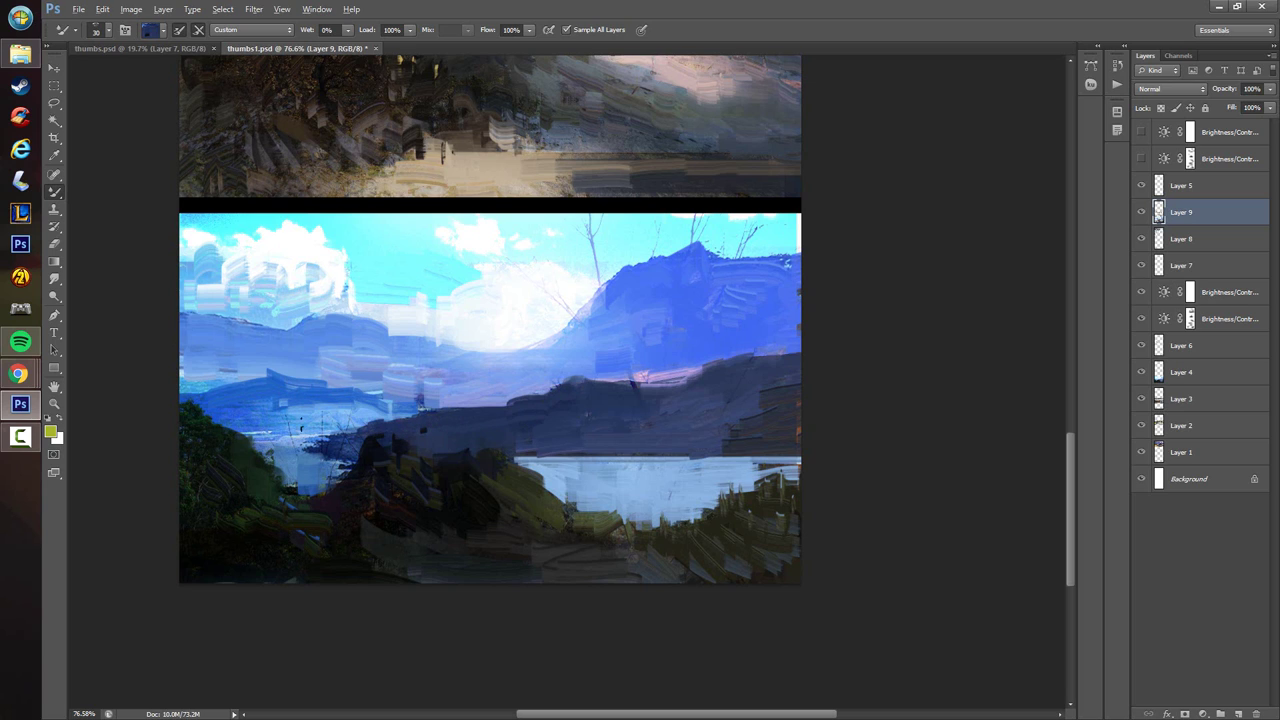
pyautogui.keyDown('alt'); pyautogui.click(262, 416); pyautogui.keyUp('alt')
pyautogui.keyDown('alt'); pyautogui.click(208, 374); pyautogui.keyUp('alt')
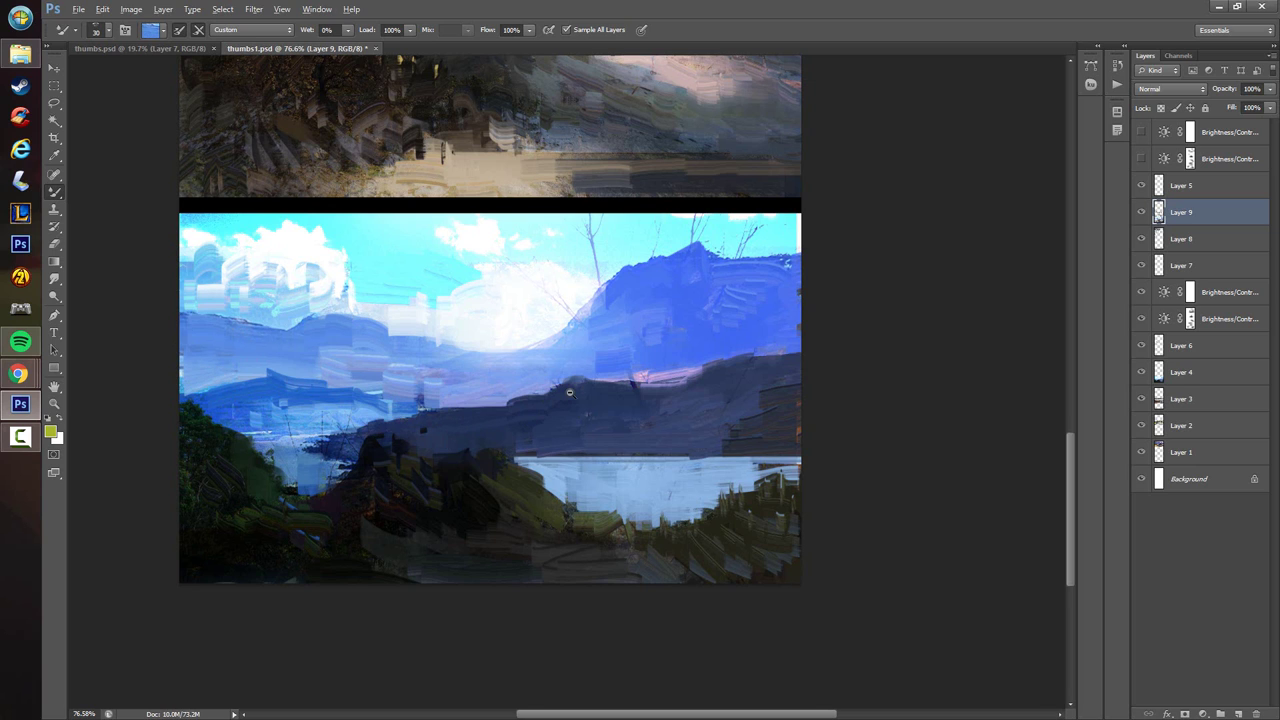
# - Clean up the fourth thumbnail's lake and its lower right edge with sampled slope and water blues
pyautogui.scroll(-3, 570, 392)
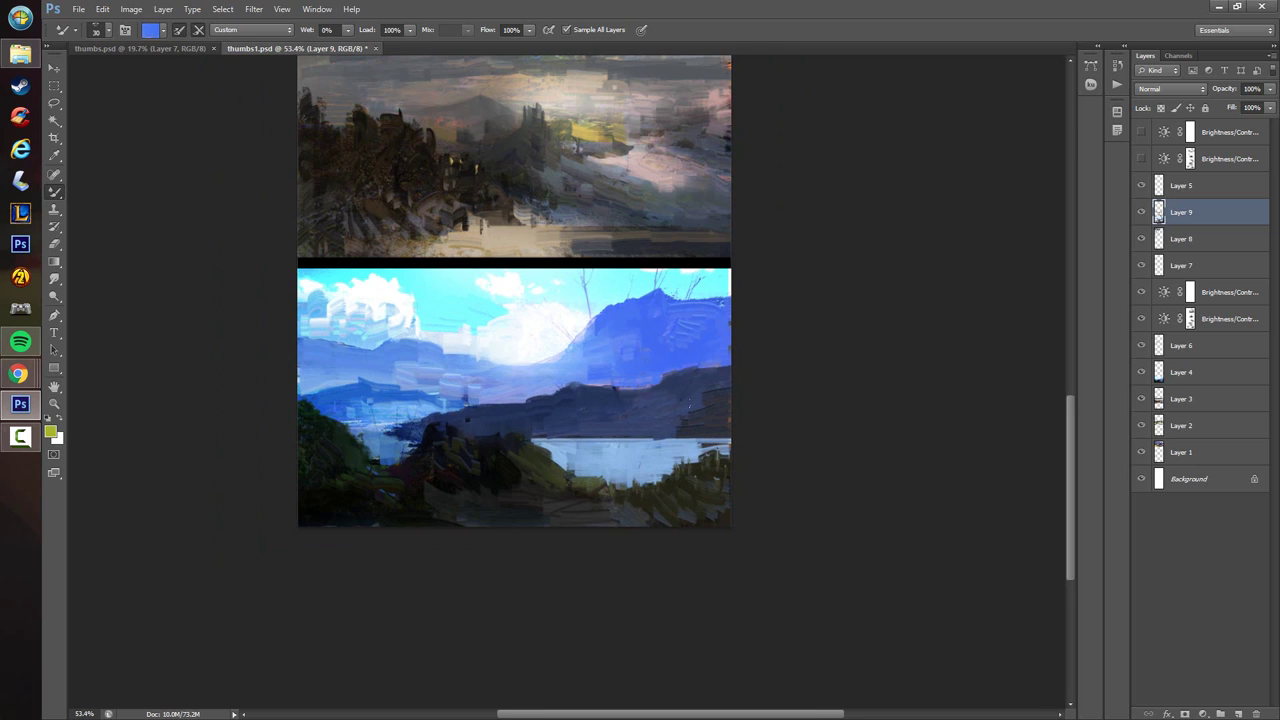
pyautogui.keyDown('alt'); pyautogui.click(676, 406); pyautogui.keyUp('alt')
pyautogui.keyDown('alt'); pyautogui.click(668, 443); pyautogui.keyUp('alt')
pyautogui.moveTo(662, 474); pyautogui.dragTo(626, 484)
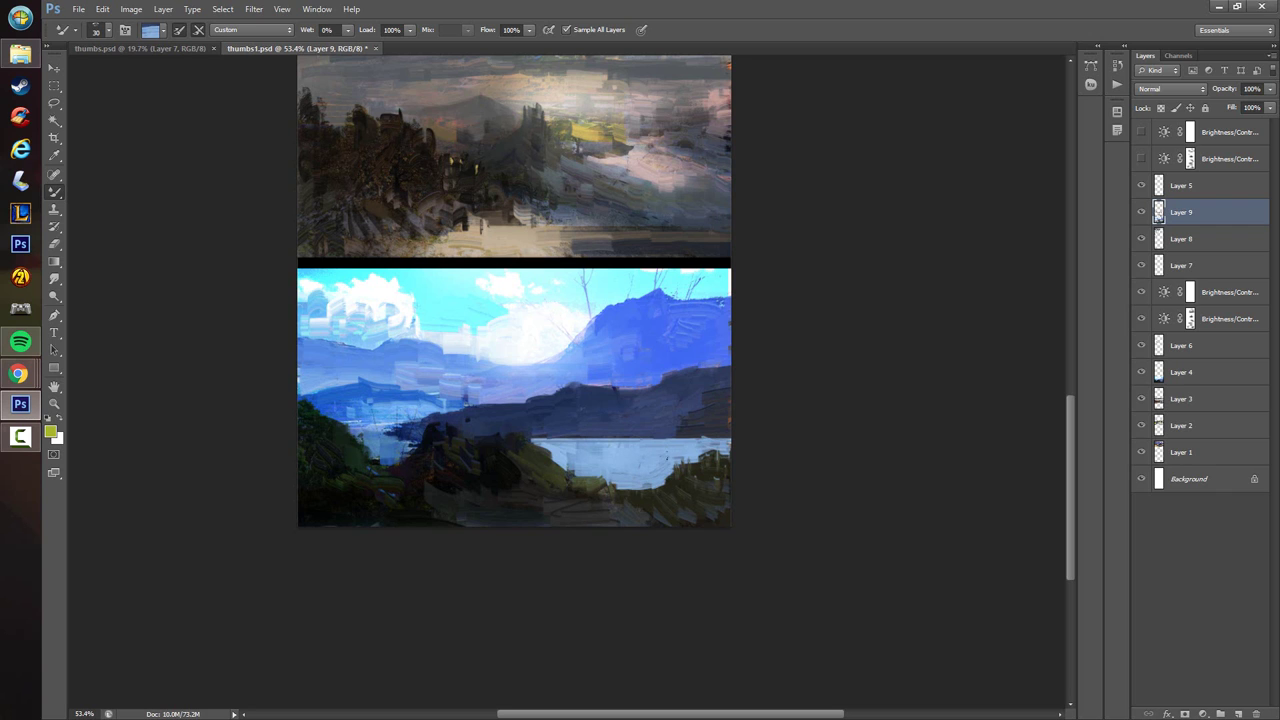
pyautogui.moveTo(606, 418)
pyautogui.mouseDown()
pyautogui.moveTo(578, 420)
pyautogui.moveTo(590, 418)
pyautogui.mouseUp()
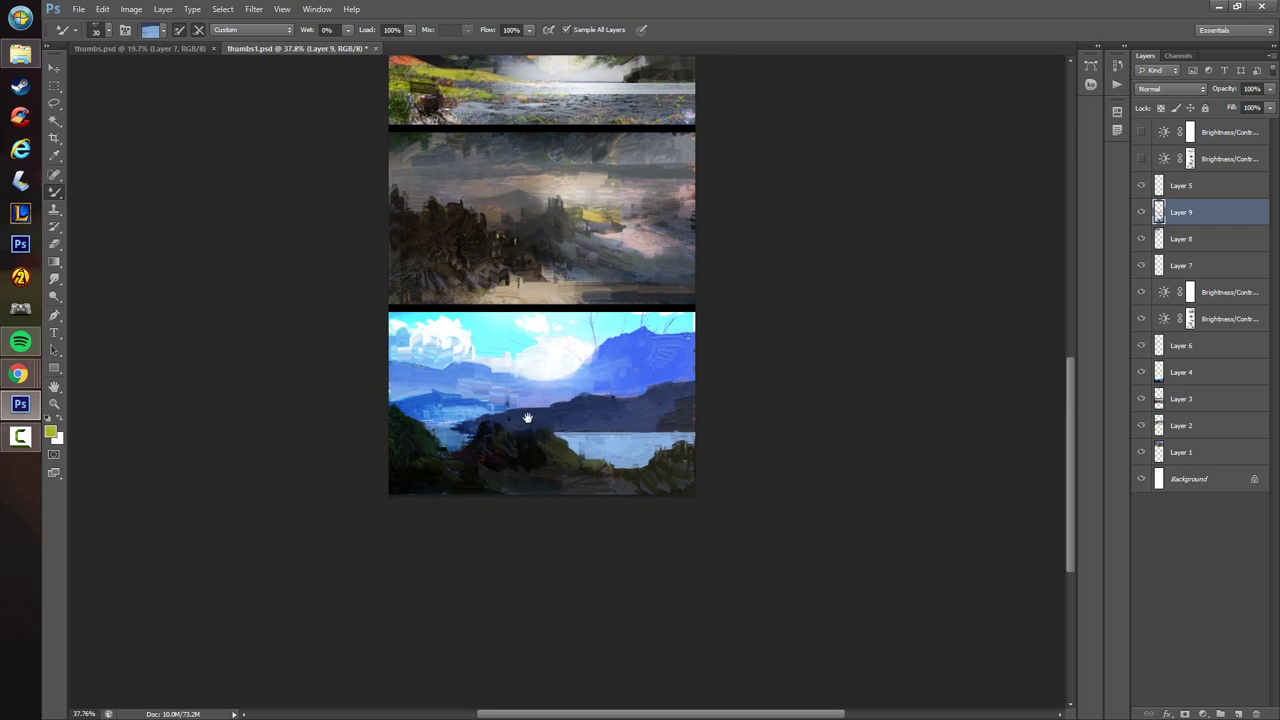
pyautogui.keyDown('alt'); pyautogui.click(513, 425); pyautogui.keyUp('alt')
# - Paint sampled grey and dark strokes down the second thumbnail's left hill and into the mist at its foot
pyautogui.moveTo(547, 334); pyautogui.dragTo(538, 459)
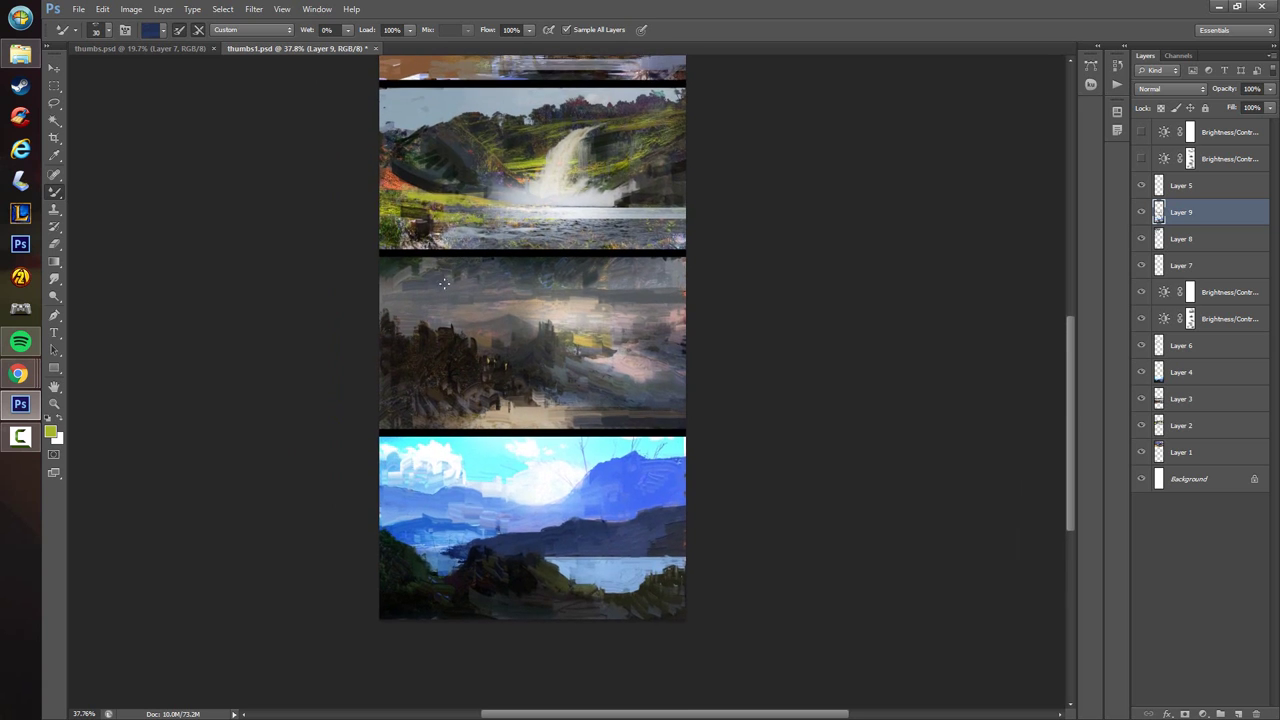
pyautogui.moveTo(514, 377); pyautogui.dragTo(519, 554)
pyautogui.moveTo(507, 336); pyautogui.dragTo(537, 338)
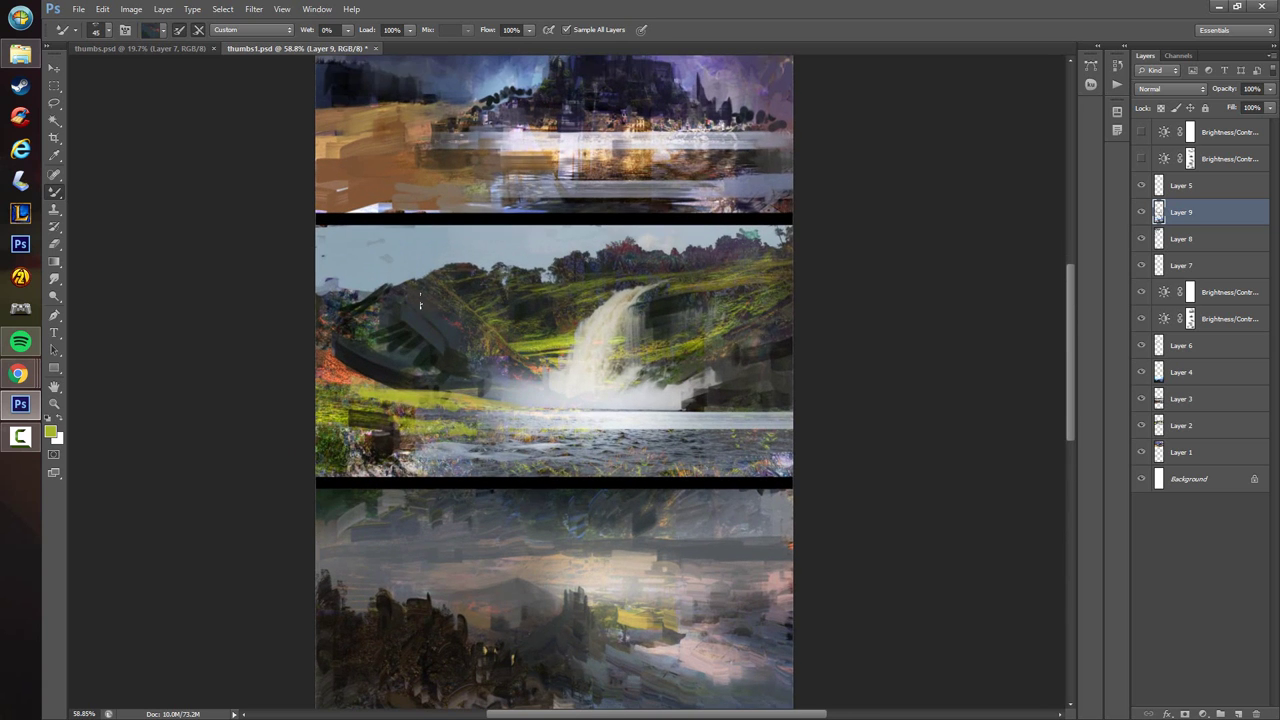
pyautogui.moveTo(462, 296)
pyautogui.mouseDown()
pyautogui.moveTo(526, 350)
pyautogui.moveTo(505, 384)
pyautogui.mouseUp()
pyautogui.keyDown('alt'); pyautogui.click(540, 350); pyautogui.keyUp('alt')
pyautogui.keyDown('alt'); pyautogui.click(520, 372); pyautogui.keyUp('alt')
pyautogui.moveTo(494, 376)
pyautogui.mouseDown()
pyautogui.moveTo(505, 407)
pyautogui.moveTo(482, 379)
pyautogui.moveTo(459, 453)
pyautogui.mouseUp()
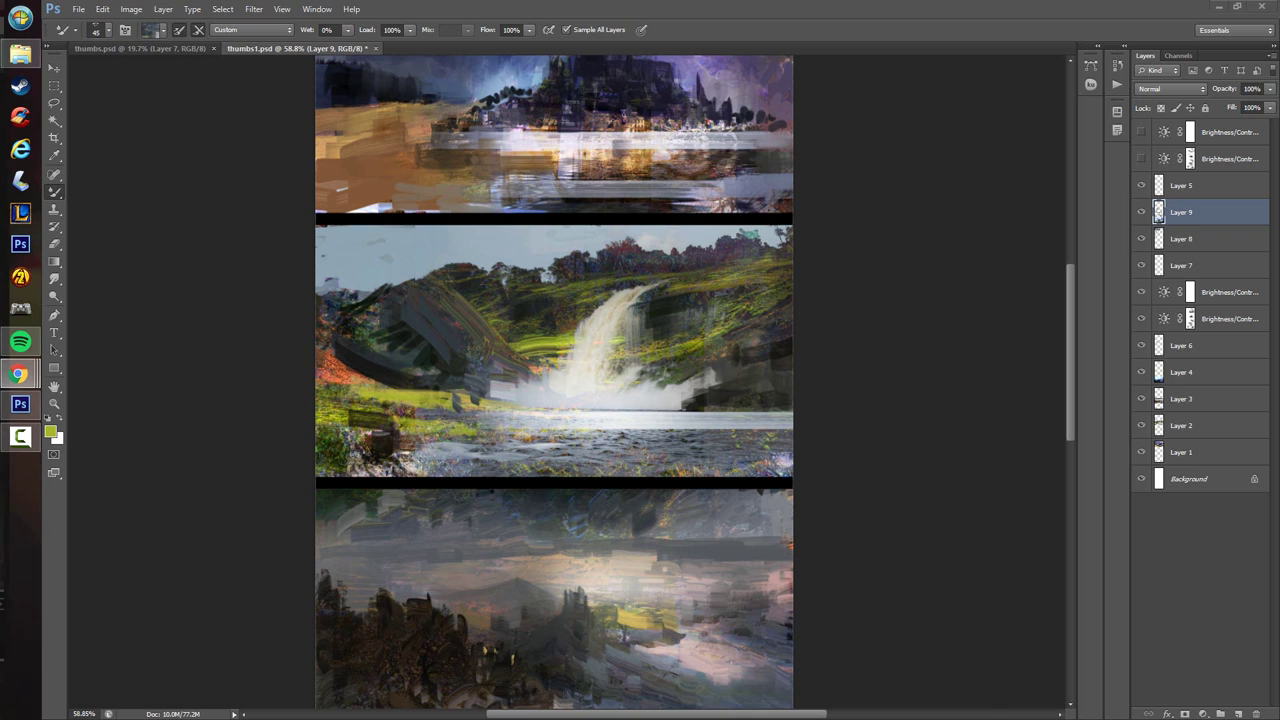
# - Switch to Chrome to check the Google Hangouts screen share, and return to Photoshop
pyautogui.click(20, 374)
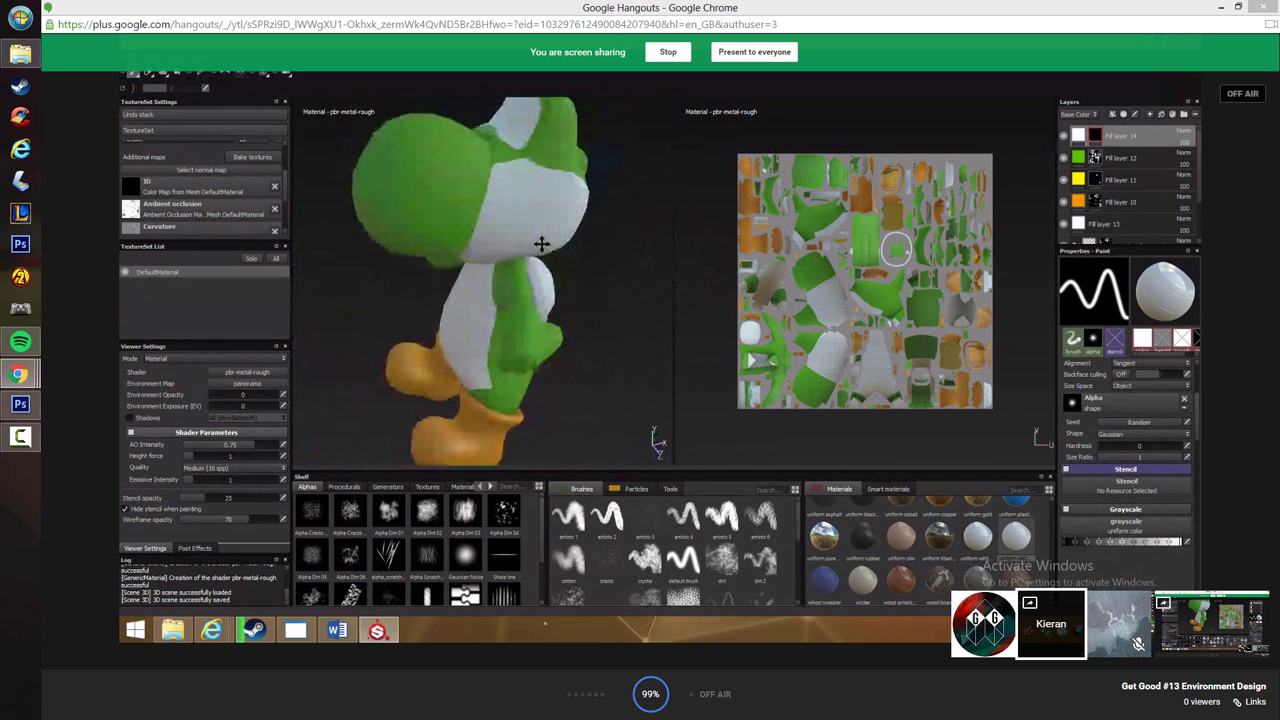
pyautogui.moveTo(546, 6); pyautogui.dragTo(0, 12)
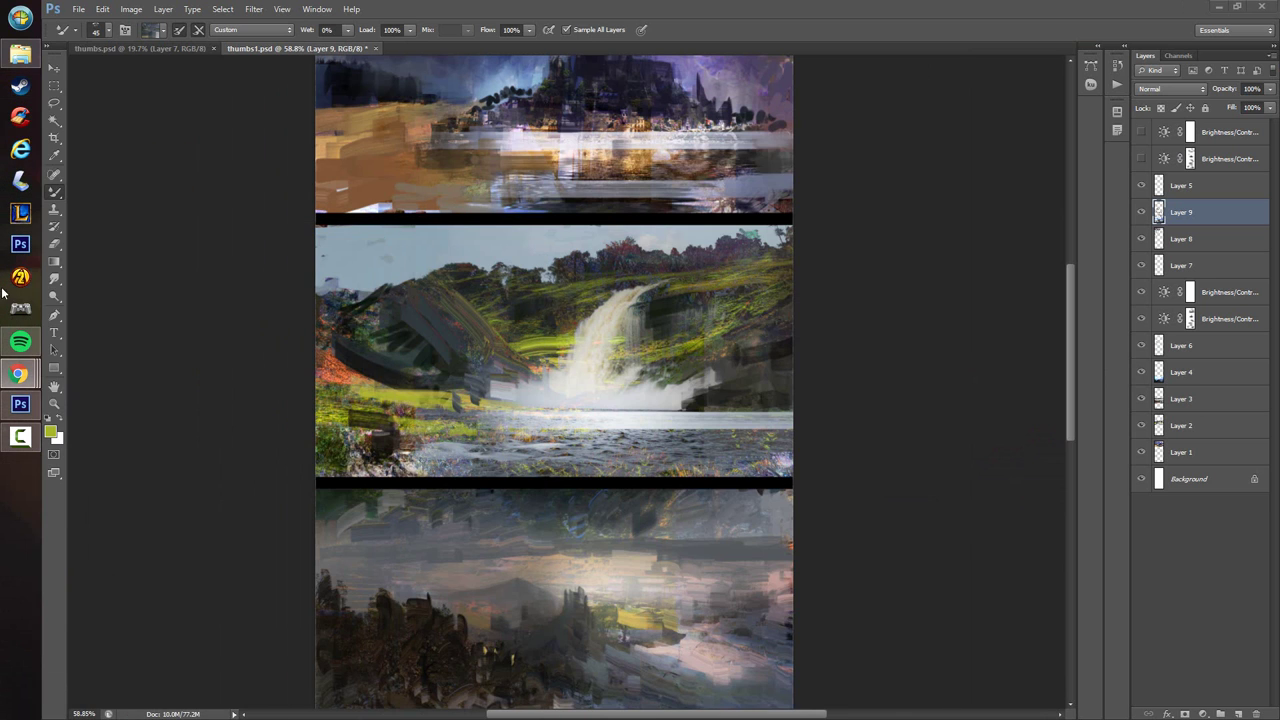
# - Paint over the second thumbnail's trees and grassy ridge near the waterfall's top with larger strokes of sampled colours
pyautogui.press(']')
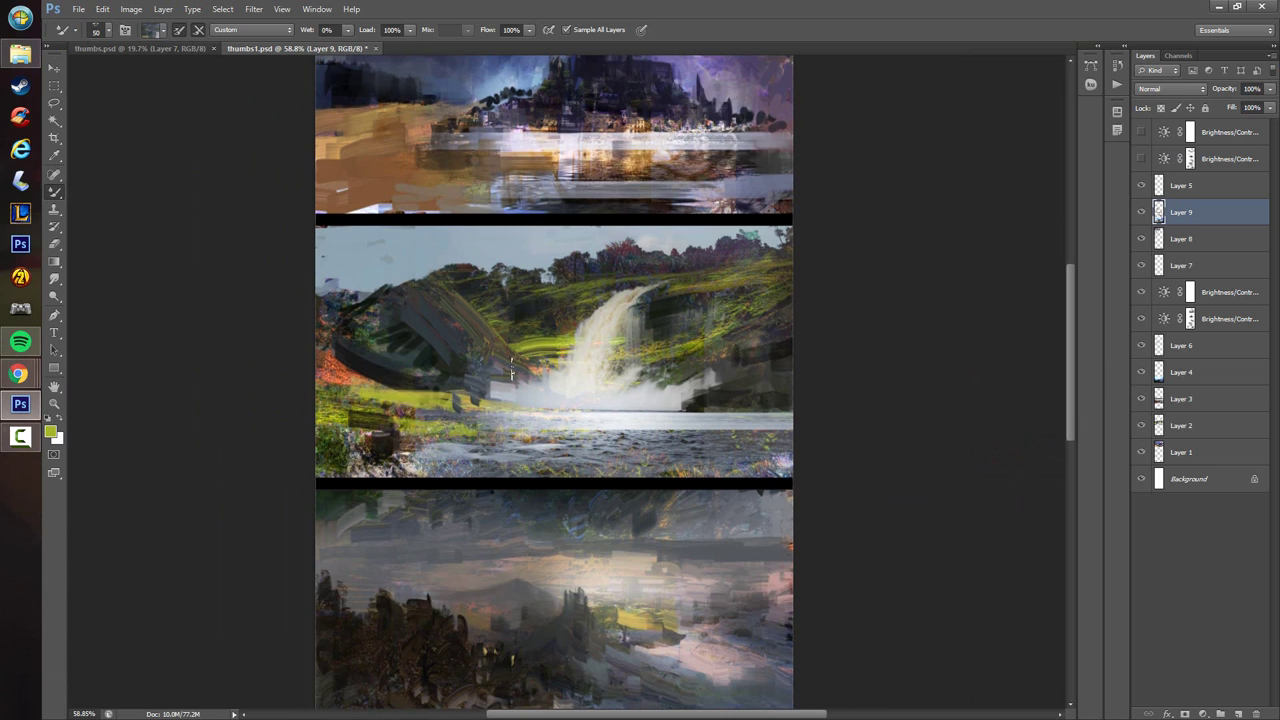
pyautogui.keyDown('alt'); pyautogui.click(584, 294); pyautogui.keyUp('alt')
pyautogui.moveTo(577, 318)
pyautogui.mouseDown()
pyautogui.moveTo(544, 323)
pyautogui.moveTo(547, 304)
pyautogui.moveTo(576, 298)
pyautogui.moveTo(549, 262)
pyautogui.moveTo(602, 271)
pyautogui.mouseUp()
pyautogui.keyDown('alt'); pyautogui.click(532, 307); pyautogui.keyUp('alt')
pyautogui.keyDown('alt'); pyautogui.click(599, 291); pyautogui.keyUp('alt')
pyautogui.keyDown('alt'); pyautogui.click(581, 267); pyautogui.keyUp('alt')
# - Cover the turquoise patch and treetops on the second thumbnail's right skyline with smaller strokes of sampled dark purple
pyautogui.moveTo(613, 282); pyautogui.dragTo(633, 278)
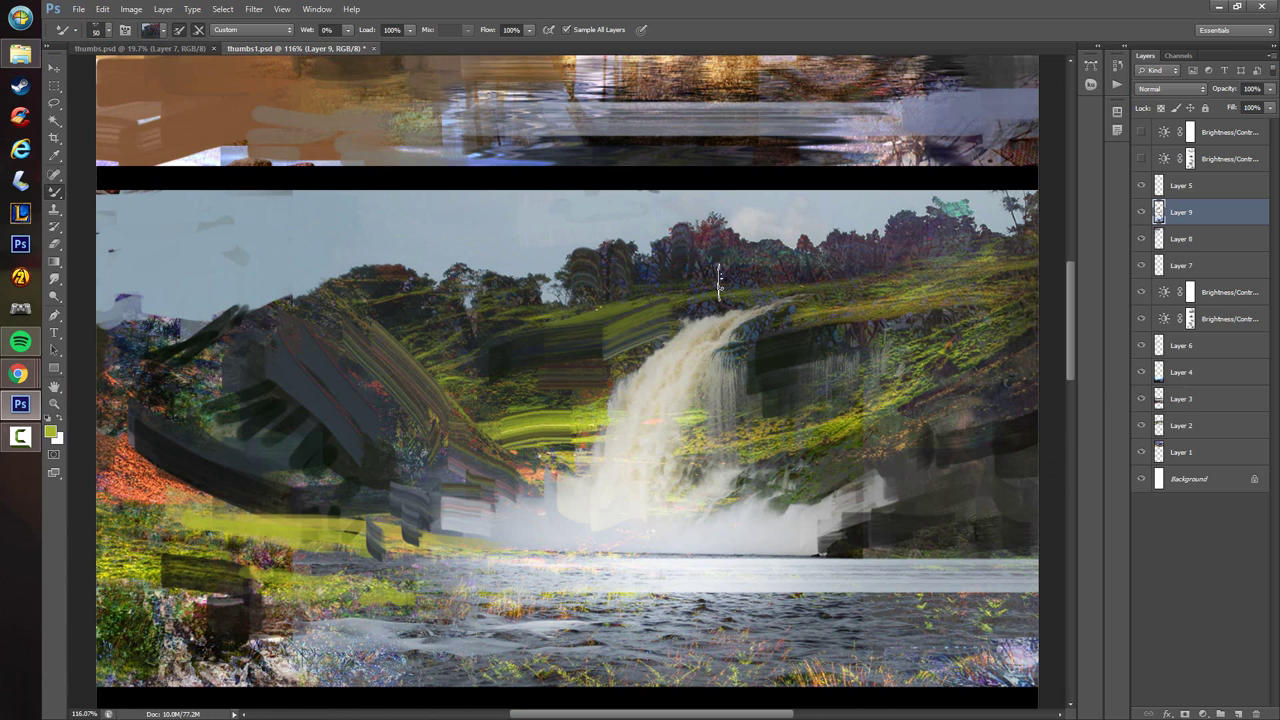
pyautogui.press('[')
pyautogui.press('[')
pyautogui.moveTo(818, 271)
pyautogui.mouseDown()
pyautogui.moveTo(706, 267)
pyautogui.moveTo(725, 274)
pyautogui.mouseUp()
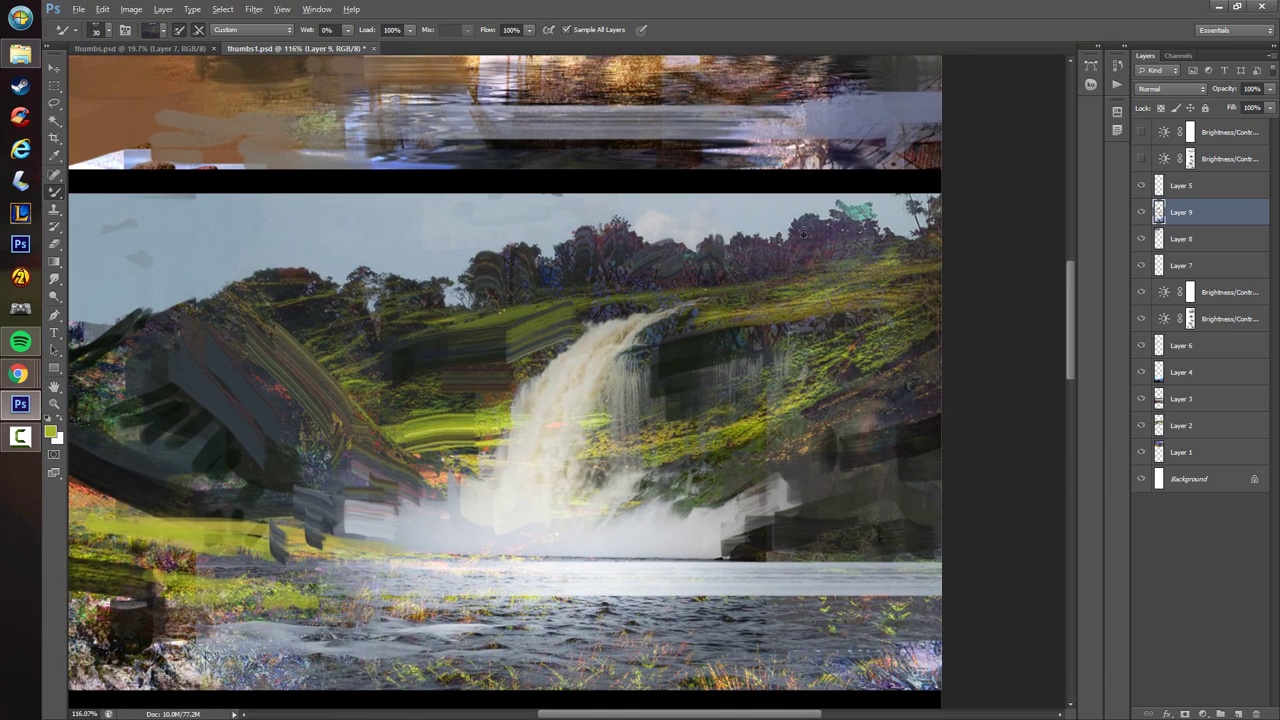
pyautogui.keyDown('alt'); pyautogui.click(804, 237); pyautogui.keyUp('alt')
pyautogui.moveTo(838, 214)
pyautogui.mouseDown()
pyautogui.moveTo(870, 236)
pyautogui.moveTo(931, 242)
pyautogui.mouseUp()
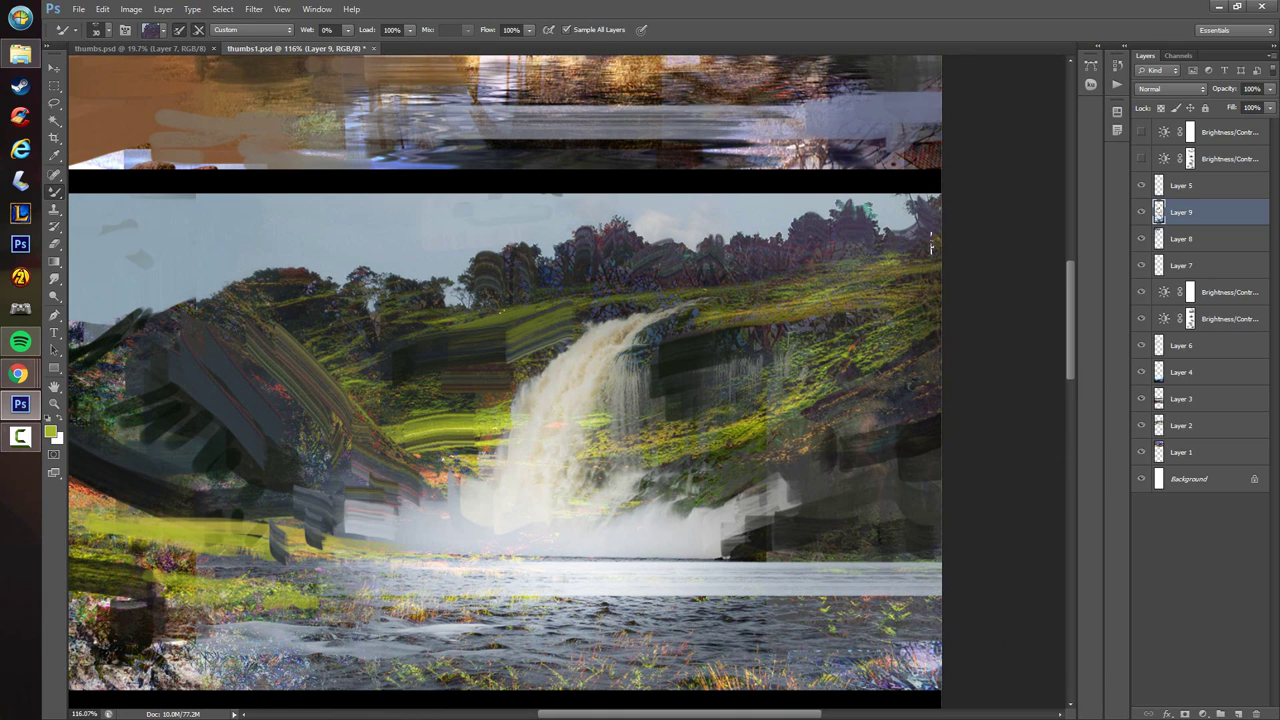
# - Overpaint the grassy slope to the right of the waterfall with sampled greens and dark tones
pyautogui.keyDown('alt'); pyautogui.click(802, 288); pyautogui.keyUp('alt')
pyautogui.moveTo(748, 304); pyautogui.dragTo(868, 272)
pyautogui.keyDown('alt'); pyautogui.click(806, 313); pyautogui.keyUp('alt')
pyautogui.moveTo(718, 326)
pyautogui.mouseDown()
pyautogui.moveTo(874, 296)
pyautogui.moveTo(854, 292)
pyautogui.moveTo(927, 299)
pyautogui.moveTo(850, 376)
pyautogui.moveTo(778, 409)
pyautogui.moveTo(778, 392)
pyautogui.moveTo(784, 417)
pyautogui.moveTo(713, 449)
pyautogui.moveTo(694, 443)
pyautogui.moveTo(750, 422)
pyautogui.moveTo(714, 445)
pyautogui.moveTo(715, 434)
pyautogui.moveTo(681, 443)
pyautogui.mouseUp()
pyautogui.keyDown('alt'); pyautogui.click(874, 296); pyautogui.keyUp('alt')
# - Paint sampled cream down the waterfall's right-hand streams and yellow-green on the ledge beside them
pyautogui.keyDown('alt'); pyautogui.click(615, 377); pyautogui.keyUp('alt')
pyautogui.moveTo(616, 382)
pyautogui.mouseDown()
pyautogui.moveTo(628, 421)
pyautogui.moveTo(628, 380)
pyautogui.moveTo(604, 451)
pyautogui.moveTo(590, 420)
pyautogui.mouseUp()
pyautogui.keyDown('alt'); pyautogui.click(603, 453); pyautogui.keyUp('alt')
pyautogui.moveTo(686, 431); pyautogui.dragTo(654, 437)
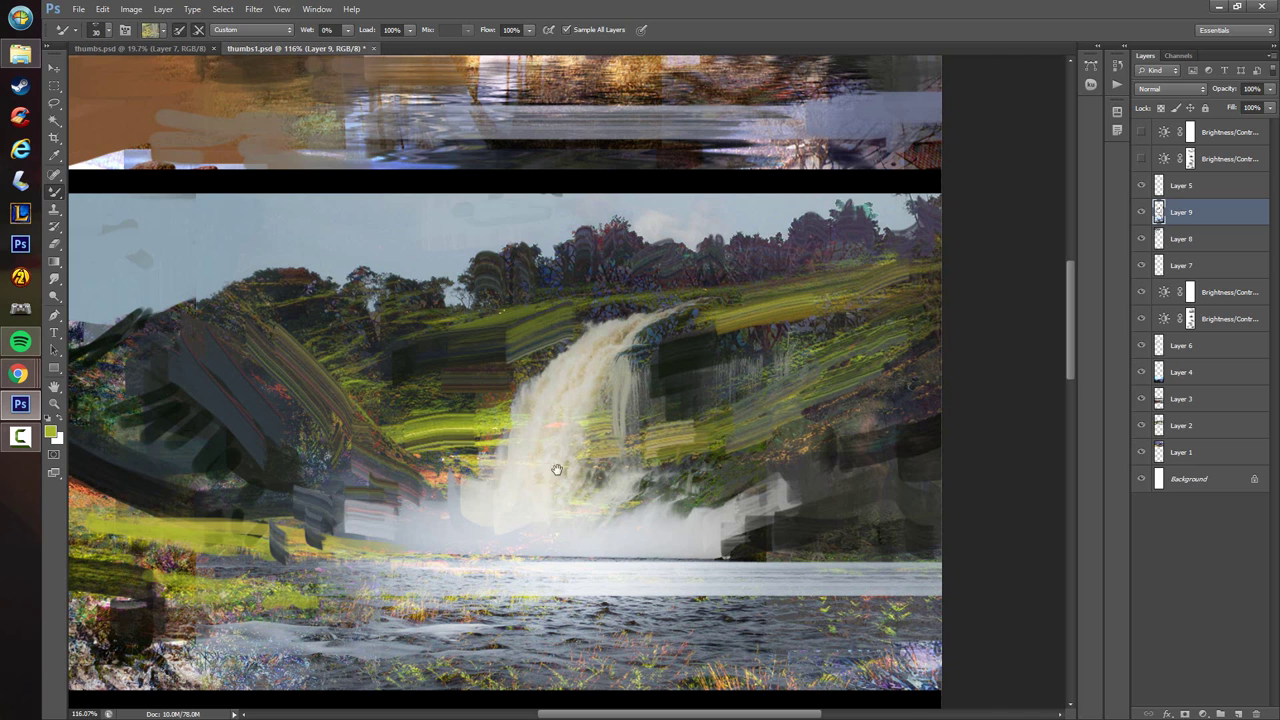
# - Smooth the waterfall's main body and its lower spray with sampled cream and pale tones
pyautogui.moveTo(557, 471); pyautogui.dragTo(639, 448)
pyautogui.keyDown('alt'); pyautogui.click(563, 408); pyautogui.keyUp('alt')
pyautogui.moveTo(584, 397); pyautogui.dragTo(567, 430)
pyautogui.keyDown('alt'); pyautogui.click(592, 461); pyautogui.keyUp('alt')
pyautogui.moveTo(568, 478)
pyautogui.mouseDown()
pyautogui.moveTo(552, 472)
pyautogui.moveTo(543, 502)
pyautogui.mouseUp()
pyautogui.moveTo(661, 350)
pyautogui.mouseDown()
pyautogui.moveTo(650, 401)
pyautogui.moveTo(642, 353)
pyautogui.moveTo(598, 362)
pyautogui.mouseUp()
pyautogui.keyDown('alt'); pyautogui.click(618, 350); pyautogui.keyUp('alt')
# - Paint sampled dark strokes around the waterfall's upper lip and over the trees directly above it
pyautogui.keyDown('alt'); pyautogui.click(682, 287); pyautogui.keyUp('alt')
pyautogui.moveTo(676, 290)
pyautogui.mouseDown()
pyautogui.moveTo(717, 284)
pyautogui.moveTo(725, 252)
pyautogui.mouseUp()
pyautogui.keyDown('alt'); pyautogui.click(738, 263); pyautogui.keyUp('alt')
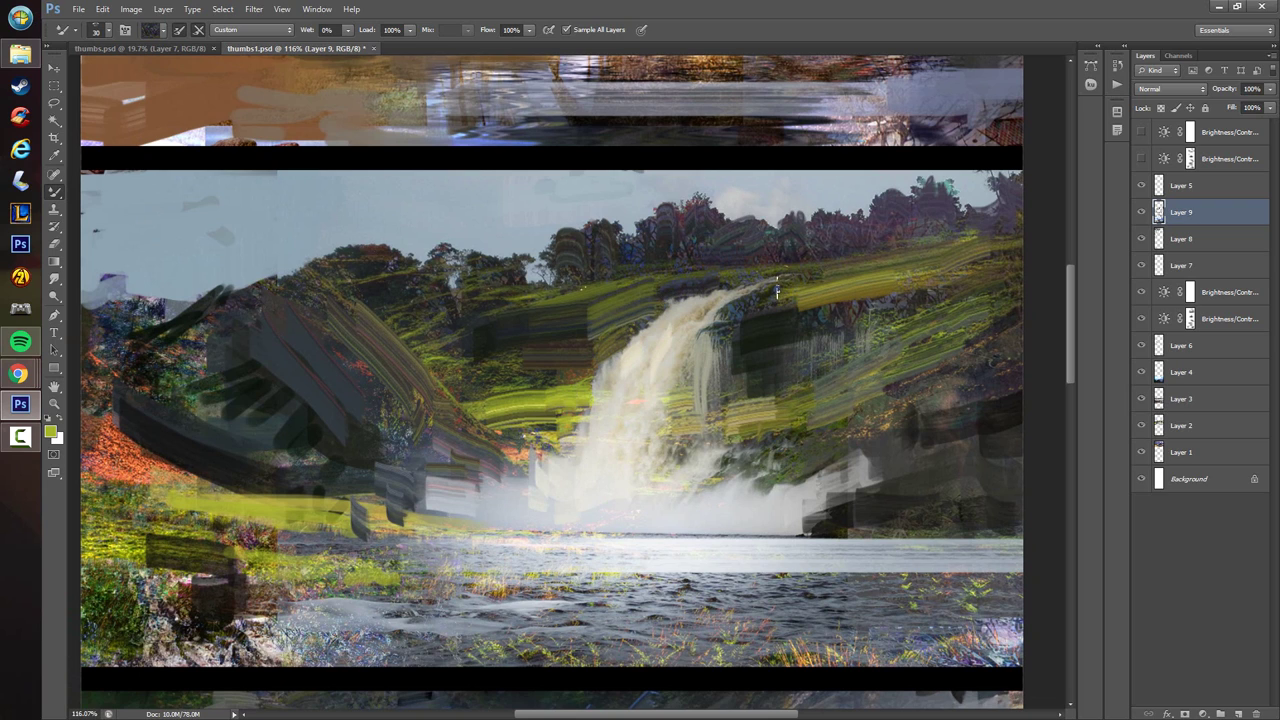
pyautogui.keyDown('alt'); pyautogui.click(808, 283); pyautogui.keyUp('alt')
pyautogui.keyDown('alt'); pyautogui.click(750, 311); pyautogui.keyUp('alt')
pyautogui.moveTo(798, 284)
pyautogui.mouseDown()
pyautogui.moveTo(763, 291)
pyautogui.moveTo(768, 309)
pyautogui.mouseUp()
# - Block in the rocky slope right of the waterfall with sampled dark and green strokes
pyautogui.keyDown('alt'); pyautogui.click(841, 308); pyautogui.keyUp('alt')
pyautogui.moveTo(880, 307)
pyautogui.mouseDown()
pyautogui.moveTo(892, 302)
pyautogui.moveTo(874, 322)
pyautogui.mouseUp()
pyautogui.keyDown('alt'); pyautogui.click(926, 303); pyautogui.keyUp('alt')
pyautogui.moveTo(809, 448)
pyautogui.mouseDown()
pyautogui.moveTo(720, 369)
pyautogui.moveTo(760, 440)
pyautogui.moveTo(860, 432)
pyautogui.moveTo(832, 392)
pyautogui.mouseUp()
pyautogui.keyDown('alt'); pyautogui.click(906, 297); pyautogui.keyUp('alt')
pyautogui.moveTo(846, 340)
pyautogui.mouseDown()
pyautogui.moveTo(906, 292)
pyautogui.moveTo(918, 326)
pyautogui.mouseUp()
pyautogui.moveTo(905, 348); pyautogui.dragTo(852, 382)
pyautogui.moveTo(903, 282); pyautogui.dragTo(721, 373)
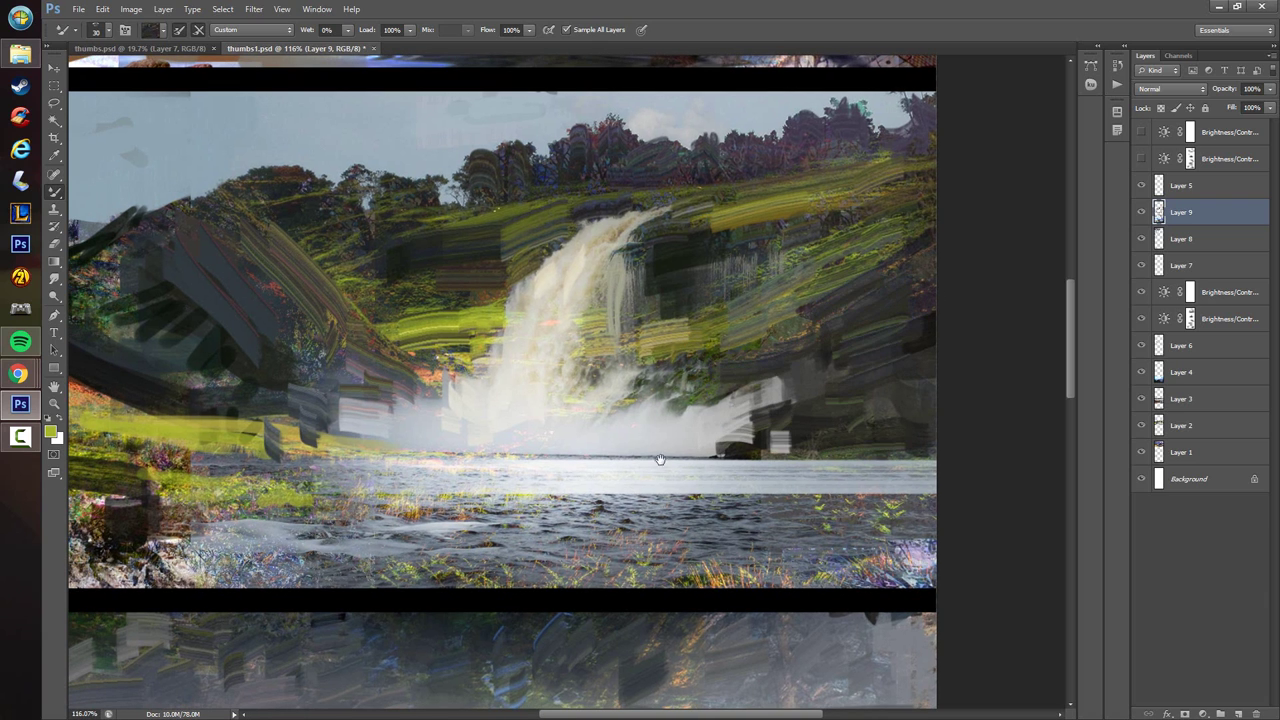
pyautogui.moveTo(660, 460); pyautogui.dragTo(676, 437)
pyautogui.keyDown('alt'); pyautogui.click(818, 450); pyautogui.keyUp('alt')
pyautogui.moveTo(898, 452); pyautogui.dragTo(520, 452)
pyautogui.hotkey('ctrl', 'z')
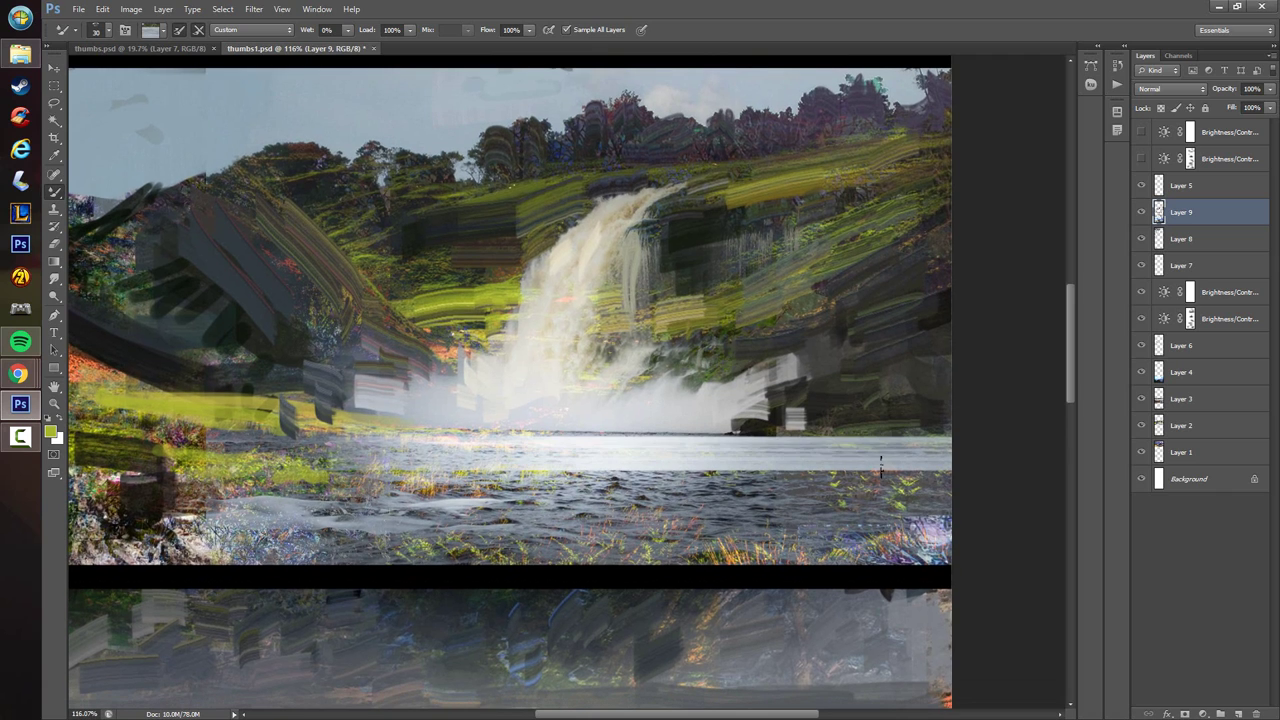
# - Paint sampled grey strokes across the pale pool below the waterfall and the rippled foreground water
pyautogui.moveTo(930, 455)
pyautogui.mouseDown()
pyautogui.moveTo(636, 456)
pyautogui.moveTo(714, 506)
pyautogui.mouseUp()
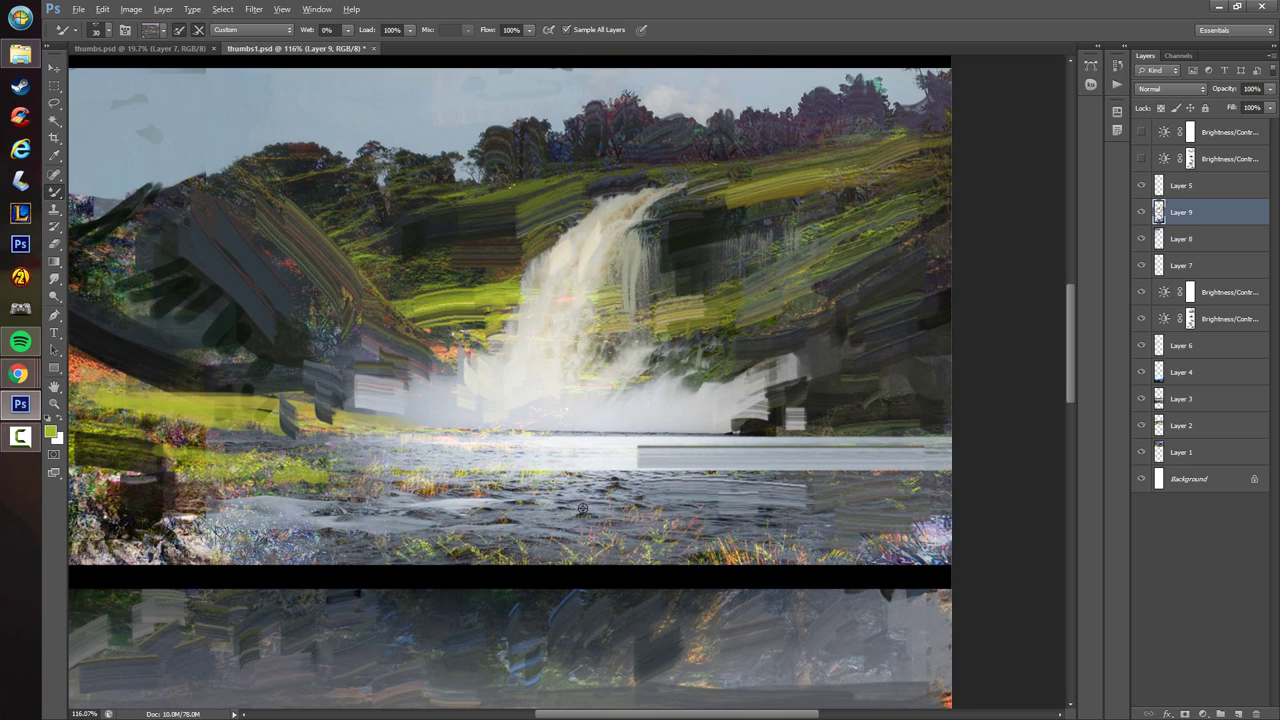
pyautogui.moveTo(582, 508)
pyautogui.mouseDown()
pyautogui.moveTo(651, 490)
pyautogui.moveTo(566, 499)
pyautogui.moveTo(574, 531)
pyautogui.moveTo(856, 555)
pyautogui.moveTo(713, 531)
pyautogui.mouseUp()
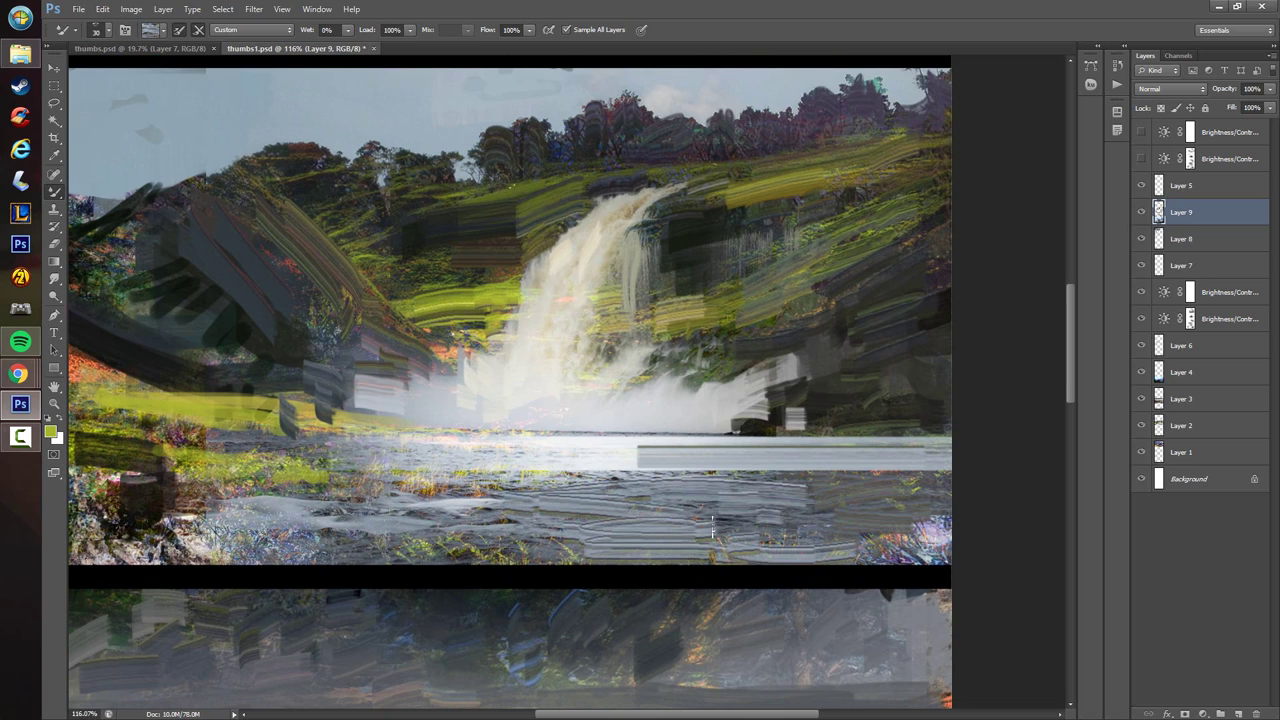
pyautogui.moveTo(530, 498)
pyautogui.mouseDown()
pyautogui.moveTo(812, 473)
pyautogui.moveTo(700, 458)
pyautogui.moveTo(797, 478)
pyautogui.moveTo(720, 508)
pyautogui.moveTo(830, 512)
pyautogui.moveTo(470, 510)
pyautogui.moveTo(574, 460)
pyautogui.moveTo(614, 462)
pyautogui.mouseUp()
pyautogui.keyDown('alt'); pyautogui.click(722, 460); pyautogui.keyUp('alt')
pyautogui.keyDown('alt'); pyautogui.click(488, 473); pyautogui.keyUp('alt')
pyautogui.keyDown('alt'); pyautogui.click(577, 443); pyautogui.keyUp('alt')
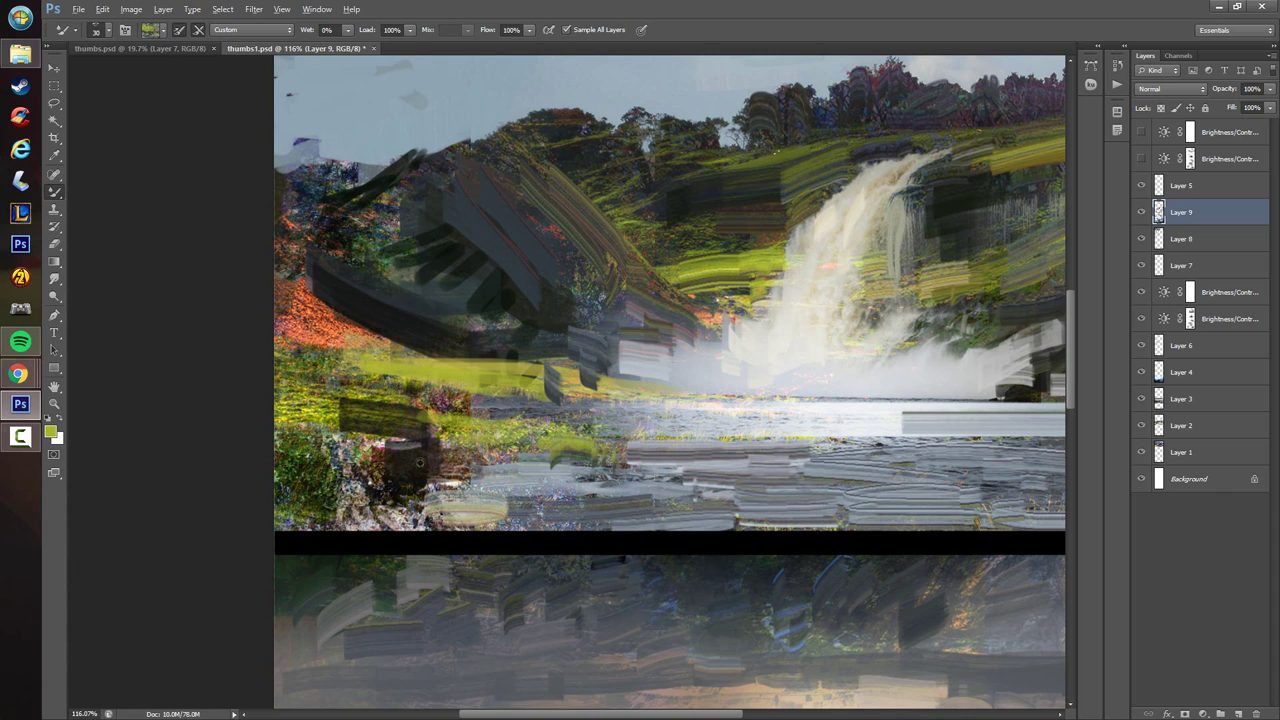
# - Paint sampled brown, green and grey strokes along the waterline of the grassy left bank, using a smaller brush
pyautogui.keyDown('alt'); pyautogui.click(419, 462); pyautogui.keyUp('alt')
pyautogui.moveTo(419, 462)
pyautogui.mouseDown()
pyautogui.moveTo(488, 477)
pyautogui.moveTo(566, 453)
pyautogui.mouseUp()
pyautogui.press('[')
pyautogui.moveTo(540, 456)
pyautogui.mouseDown()
pyautogui.moveTo(597, 450)
pyautogui.moveTo(500, 472)
pyautogui.moveTo(608, 474)
pyautogui.moveTo(560, 450)
pyautogui.moveTo(598, 450)
pyautogui.moveTo(570, 470)
pyautogui.mouseUp()
pyautogui.keyDown('alt'); pyautogui.click(550, 479); pyautogui.keyUp('alt')
pyautogui.keyDown('alt'); pyautogui.click(588, 453); pyautogui.keyUp('alt')
pyautogui.keyDown('alt'); pyautogui.click(546, 445); pyautogui.keyUp('alt')
pyautogui.keyDown('alt'); pyautogui.click(636, 468); pyautogui.keyUp('alt')
pyautogui.keyDown('alt'); pyautogui.click(438, 474); pyautogui.keyUp('alt')
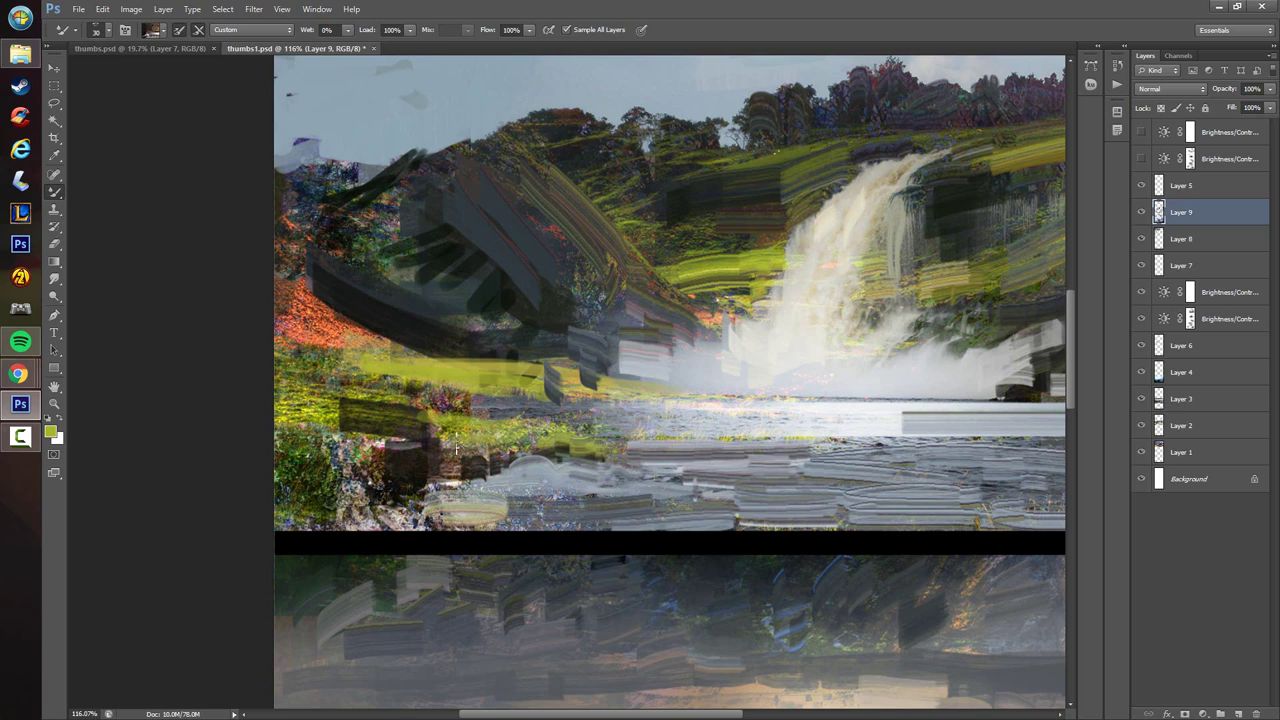
# - Paint sampled dark brown and green strokes over the stump and grass in the waterfall scene's lower-left foreground
pyautogui.keyDown('alt'); pyautogui.click(456, 453); pyautogui.keyUp('alt')
pyautogui.moveTo(432, 450); pyautogui.dragTo(352, 453)
pyautogui.keyDown('alt'); pyautogui.click(451, 418); pyautogui.keyUp('alt')
pyautogui.moveTo(418, 423)
pyautogui.mouseDown()
pyautogui.moveTo(338, 403)
pyautogui.moveTo(433, 412)
pyautogui.mouseUp()
pyautogui.keyDown('alt'); pyautogui.click(326, 407); pyautogui.keyUp('alt')
pyautogui.keyDown('alt'); pyautogui.click(324, 426); pyautogui.keyUp('alt')
pyautogui.moveTo(334, 422)
pyautogui.mouseDown()
pyautogui.moveTo(292, 432)
pyautogui.moveTo(300, 505)
pyautogui.moveTo(381, 494)
pyautogui.moveTo(356, 498)
pyautogui.moveTo(425, 508)
pyautogui.moveTo(292, 502)
pyautogui.moveTo(318, 455)
pyautogui.moveTo(296, 495)
pyautogui.moveTo(306, 408)
pyautogui.moveTo(290, 480)
pyautogui.moveTo(405, 490)
pyautogui.moveTo(292, 500)
pyautogui.moveTo(345, 480)
pyautogui.moveTo(390, 512)
pyautogui.moveTo(468, 515)
pyautogui.moveTo(369, 490)
pyautogui.moveTo(322, 440)
pyautogui.moveTo(344, 456)
pyautogui.mouseUp()
pyautogui.keyDown('alt'); pyautogui.click(409, 515); pyautogui.keyUp('alt')
pyautogui.keyDown('alt'); pyautogui.click(426, 482); pyautogui.keyUp('alt')
# - Overpaint the orange foliage and dark hillside at the waterfall scene's left edge with sampled orange and dark tones
pyautogui.moveTo(328, 347)
pyautogui.mouseDown()
pyautogui.moveTo(365, 376)
pyautogui.moveTo(313, 368)
pyautogui.moveTo(345, 388)
pyautogui.moveTo(436, 394)
pyautogui.moveTo(294, 366)
pyautogui.moveTo(412, 390)
pyautogui.moveTo(303, 373)
pyautogui.moveTo(399, 390)
pyautogui.moveTo(398, 358)
pyautogui.moveTo(290, 356)
pyautogui.moveTo(388, 376)
pyautogui.mouseUp()
pyautogui.keyDown('alt'); pyautogui.click(370, 365); pyautogui.keyUp('alt')
pyautogui.keyDown('alt'); pyautogui.click(287, 245); pyautogui.keyUp('alt')
pyautogui.moveTo(283, 241)
pyautogui.mouseDown()
pyautogui.moveTo(301, 287)
pyautogui.moveTo(319, 260)
pyautogui.mouseUp()
pyautogui.keyDown('alt'); pyautogui.click(350, 262); pyautogui.keyUp('alt')
pyautogui.moveTo(341, 240); pyautogui.dragTo(385, 278)
pyautogui.moveTo(379, 238); pyautogui.dragTo(398, 284)
pyautogui.moveTo(313, 276); pyautogui.dragTo(347, 314)
pyautogui.moveTo(335, 285)
pyautogui.mouseDown()
pyautogui.moveTo(415, 316)
pyautogui.moveTo(508, 318)
pyautogui.moveTo(527, 339)
pyautogui.moveTo(559, 343)
pyautogui.moveTo(597, 317)
pyautogui.moveTo(567, 321)
pyautogui.moveTo(591, 351)
pyautogui.moveTo(575, 390)
pyautogui.moveTo(528, 378)
pyautogui.moveTo(600, 398)
pyautogui.mouseUp()
pyautogui.moveTo(472, 345); pyautogui.dragTo(455, 425)
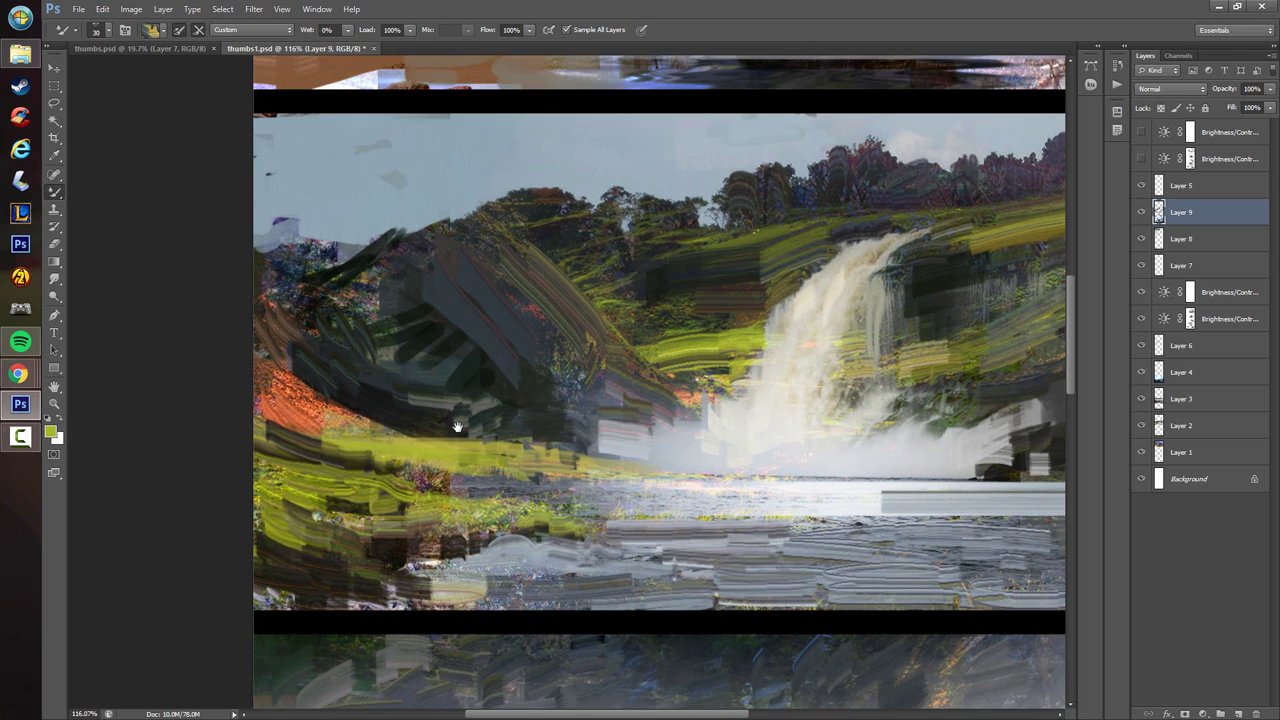
# - Extend sampled orange and green along the bank below the left hill and soften the mist at its foot
pyautogui.keyDown('alt'); pyautogui.click(311, 423); pyautogui.keyUp('alt')
pyautogui.moveTo(273, 427); pyautogui.dragTo(314, 446)
pyautogui.moveTo(341, 458)
pyautogui.mouseDown()
pyautogui.moveTo(338, 441)
pyautogui.moveTo(630, 470)
pyautogui.mouseUp()
pyautogui.moveTo(581, 436)
pyautogui.mouseDown()
pyautogui.moveTo(689, 458)
pyautogui.moveTo(605, 443)
pyautogui.mouseUp()
pyautogui.keyDown('alt'); pyautogui.click(633, 441); pyautogui.keyUp('alt')
pyautogui.keyDown('alt'); pyautogui.click(698, 459); pyautogui.keyUp('alt')
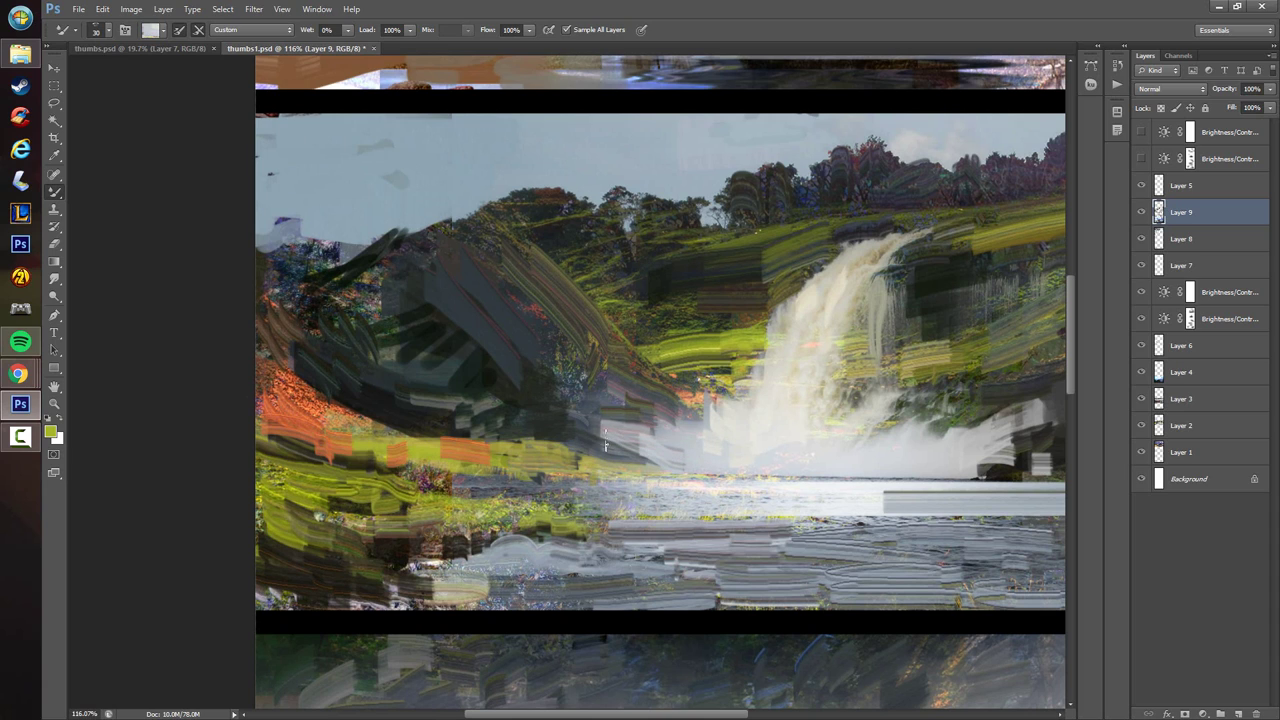
# - Paint sampled dark green strokes along the left hill's crest and the upper slope behind it
pyautogui.keyDown('alt'); pyautogui.click(490, 237); pyautogui.keyUp('alt')
pyautogui.moveTo(475, 235)
pyautogui.mouseDown()
pyautogui.moveTo(523, 239)
pyautogui.moveTo(611, 215)
pyautogui.mouseUp()
pyautogui.keyDown('alt'); pyautogui.click(549, 226); pyautogui.keyUp('alt')
pyautogui.keyDown('alt'); pyautogui.click(622, 263); pyautogui.keyUp('alt')
pyautogui.moveTo(578, 273)
pyautogui.mouseDown()
pyautogui.moveTo(652, 256)
pyautogui.moveTo(653, 234)
pyautogui.mouseUp()
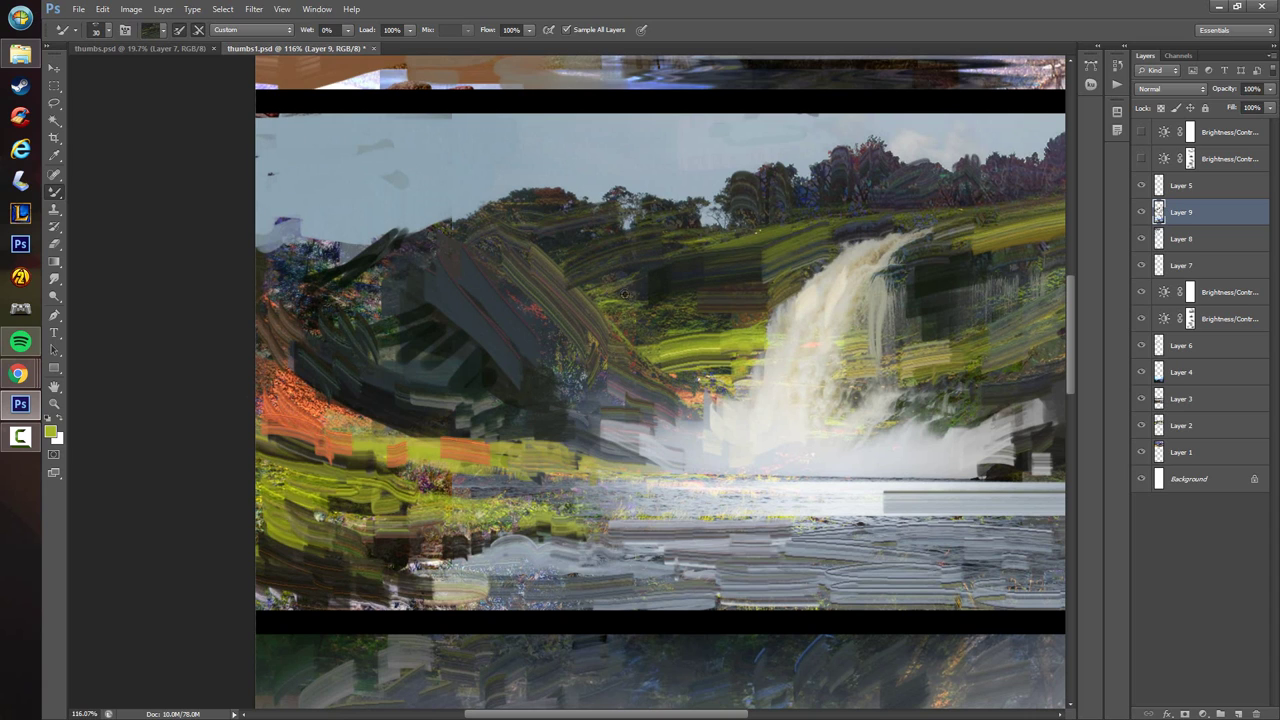
# - Overpaint the green slope left of the waterfall and the small skyline trees above it with sampled greens and darks
pyautogui.keyDown('alt'); pyautogui.click(625, 294); pyautogui.keyUp('alt')
pyautogui.moveTo(606, 294)
pyautogui.mouseDown()
pyautogui.moveTo(648, 322)
pyautogui.moveTo(688, 304)
pyautogui.mouseUp()
pyautogui.keyDown('alt'); pyautogui.click(662, 308); pyautogui.keyUp('alt')
pyautogui.moveTo(704, 323); pyautogui.dragTo(648, 336)
pyautogui.keyDown('alt'); pyautogui.click(615, 226); pyautogui.keyUp('alt')
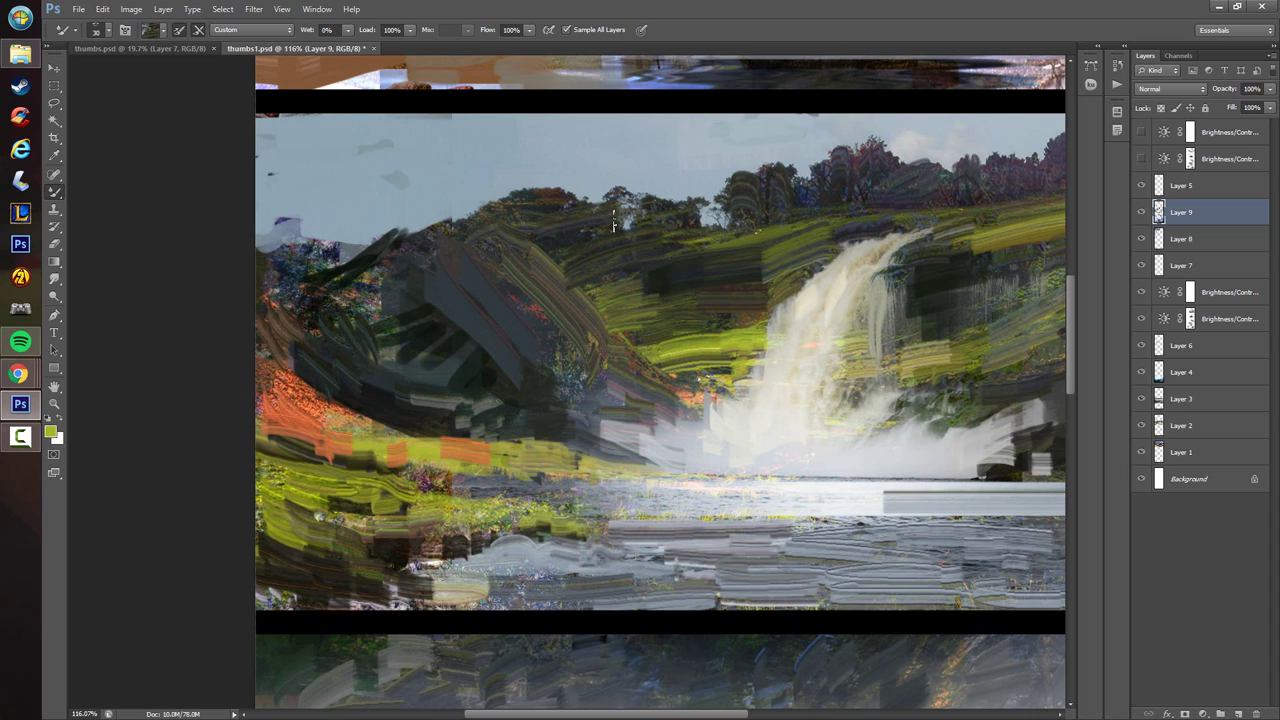
pyautogui.moveTo(616, 225); pyautogui.dragTo(641, 208)
pyautogui.moveTo(626, 203); pyautogui.dragTo(648, 205)
# - Paint sampled dark strokes over the left hill's shoulder and build up blue-black trees at the scene's left edge
pyautogui.keyDown('alt'); pyautogui.click(368, 280); pyautogui.keyUp('alt')
pyautogui.moveTo(367, 283); pyautogui.dragTo(390, 268)
pyautogui.moveTo(354, 294)
pyautogui.mouseDown()
pyautogui.moveTo(396, 322)
pyautogui.moveTo(397, 354)
pyautogui.mouseUp()
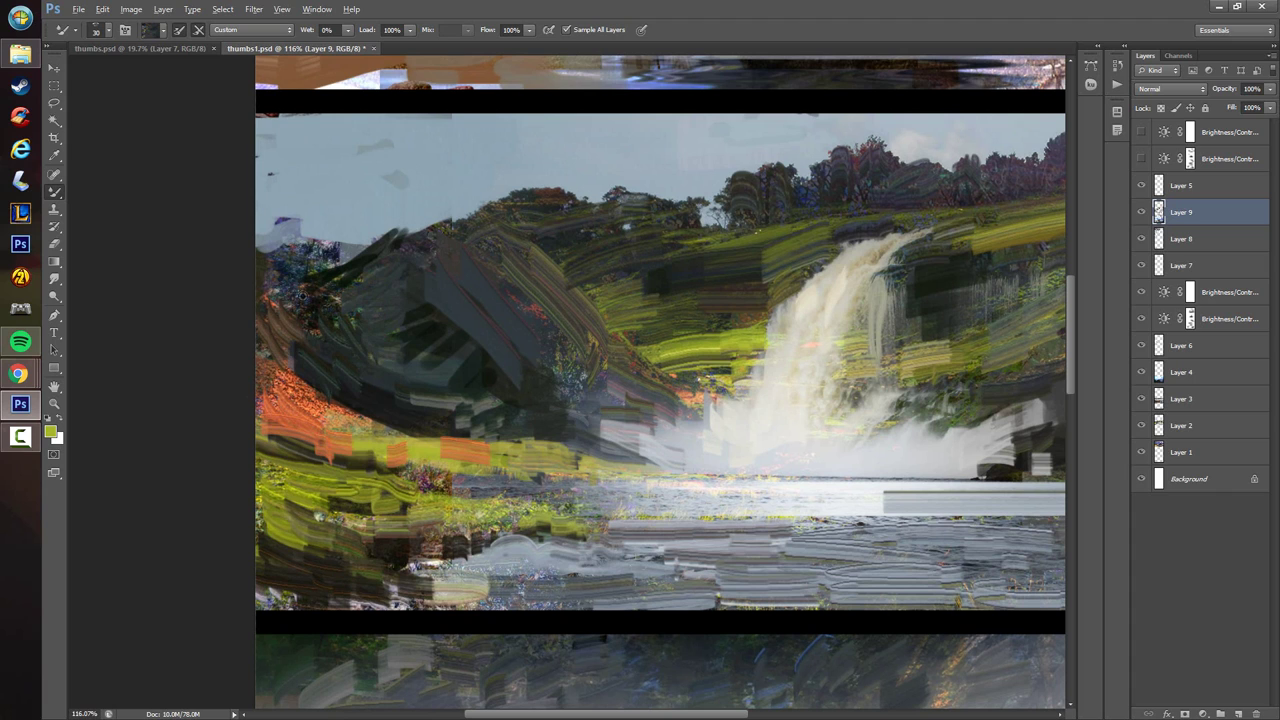
pyautogui.keyDown('alt'); pyautogui.click(303, 296); pyautogui.keyUp('alt')
pyautogui.moveTo(287, 270); pyautogui.dragTo(336, 246)
pyautogui.moveTo(281, 254)
pyautogui.mouseDown()
pyautogui.moveTo(285, 222)
pyautogui.moveTo(262, 255)
pyautogui.moveTo(268, 310)
pyautogui.moveTo(305, 318)
pyautogui.moveTo(275, 382)
pyautogui.moveTo(298, 402)
pyautogui.mouseUp()
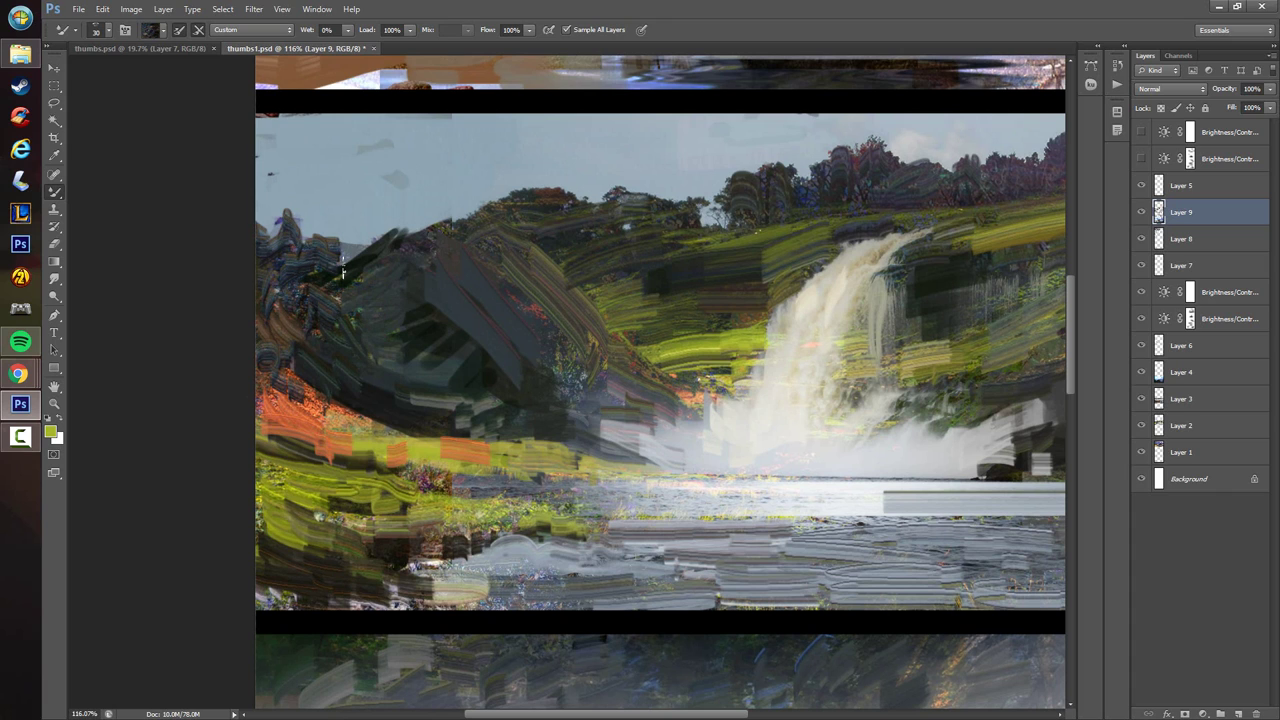
# - Touch up the hillside and the pool's left-hand water with sampled tones, undoing the last stroke
pyautogui.moveTo(790, 325)
pyautogui.mouseDown()
pyautogui.moveTo(544, 308)
pyautogui.moveTo(545, 322)
pyautogui.moveTo(522, 330)
pyautogui.mouseUp()
pyautogui.keyDown('alt'); pyautogui.click(561, 308); pyautogui.keyUp('alt')
pyautogui.keyDown('alt'); pyautogui.click(531, 312); pyautogui.keyUp('alt')
pyautogui.scroll(-3, 567, 376)
pyautogui.keyDown('alt'); pyautogui.click(452, 468); pyautogui.keyUp('alt')
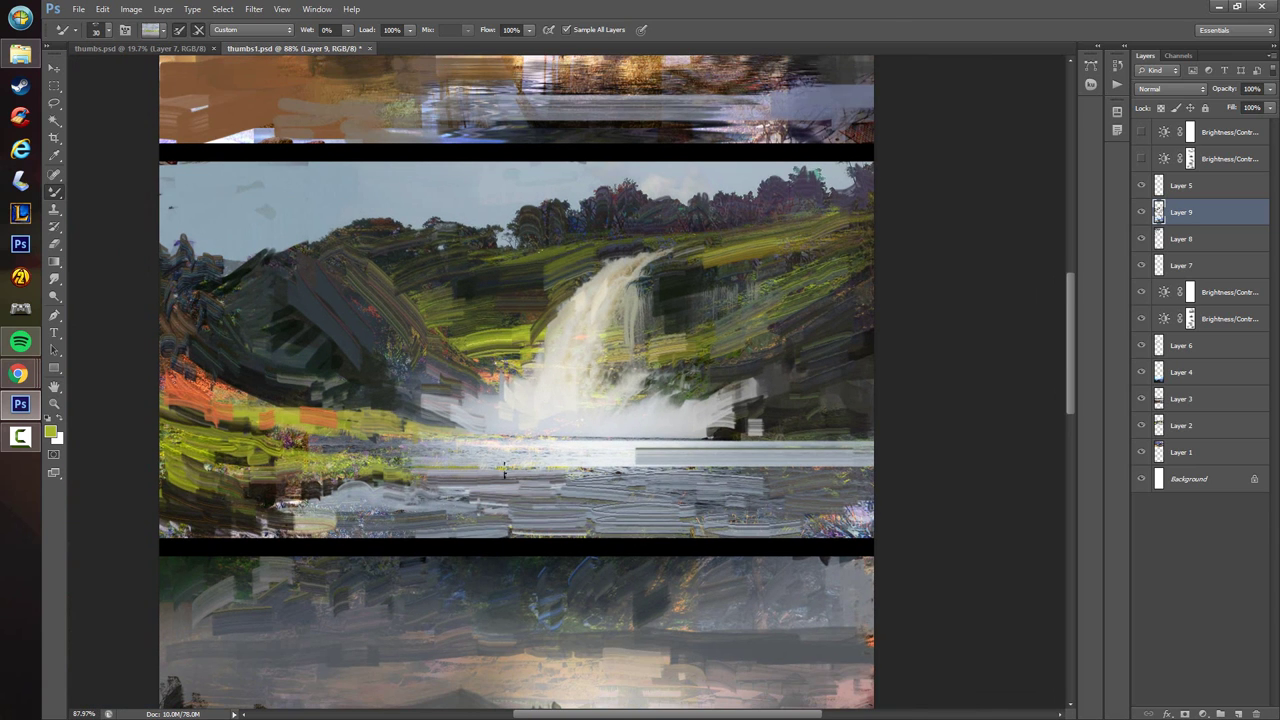
pyautogui.moveTo(497, 475)
pyautogui.mouseDown()
pyautogui.moveTo(574, 473)
pyautogui.moveTo(422, 463)
pyautogui.moveTo(398, 448)
pyautogui.mouseUp()
pyautogui.keyDown('alt'); pyautogui.click(570, 459); pyautogui.keyUp('alt')
pyautogui.hotkey('ctrl', 'z')
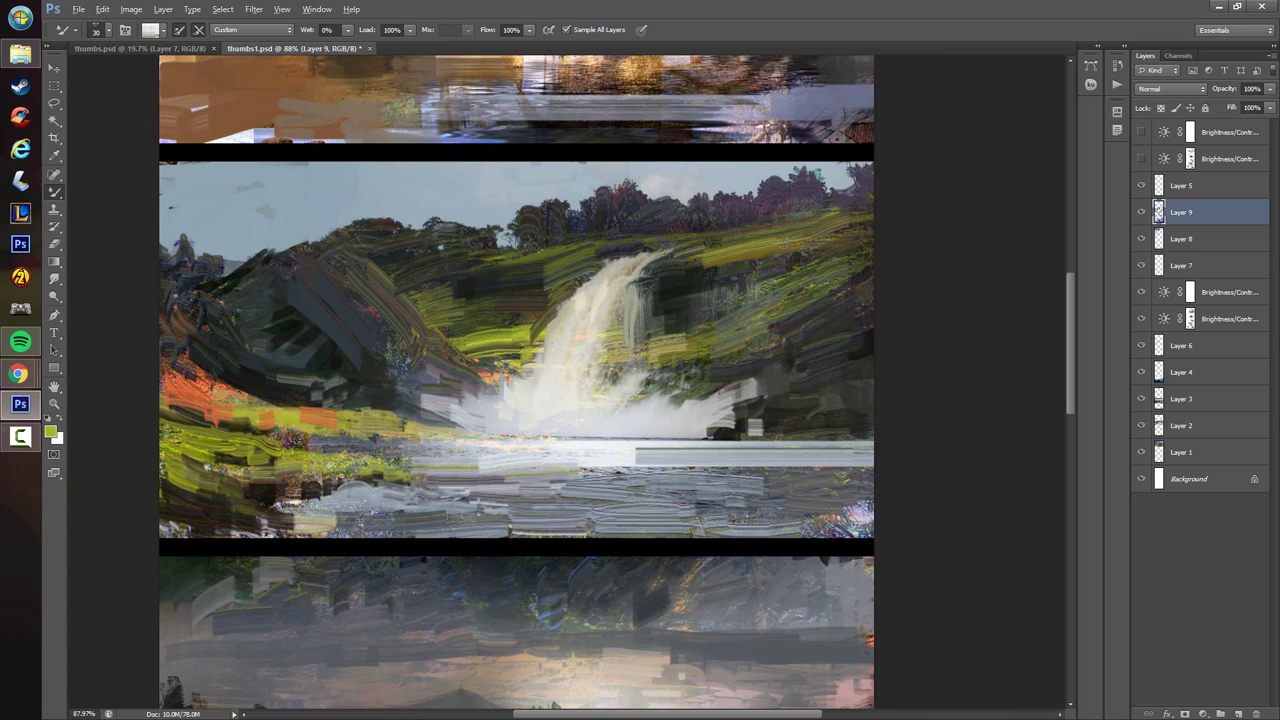
# - Paint sampled green and orange-brown strokes over the flowery patch where the left bank meets the pool
pyautogui.keyDown('alt'); pyautogui.click(298, 442); pyautogui.keyUp('alt')
pyautogui.moveTo(300, 433)
pyautogui.mouseDown()
pyautogui.moveTo(286, 448)
pyautogui.moveTo(308, 453)
pyautogui.moveTo(304, 436)
pyautogui.moveTo(332, 454)
pyautogui.mouseUp()
pyautogui.keyDown('alt'); pyautogui.click(317, 487); pyautogui.keyUp('alt')
pyautogui.keyDown('alt'); pyautogui.click(328, 463); pyautogui.keyUp('alt')
pyautogui.keyDown('alt'); pyautogui.click(337, 431); pyautogui.keyUp('alt')
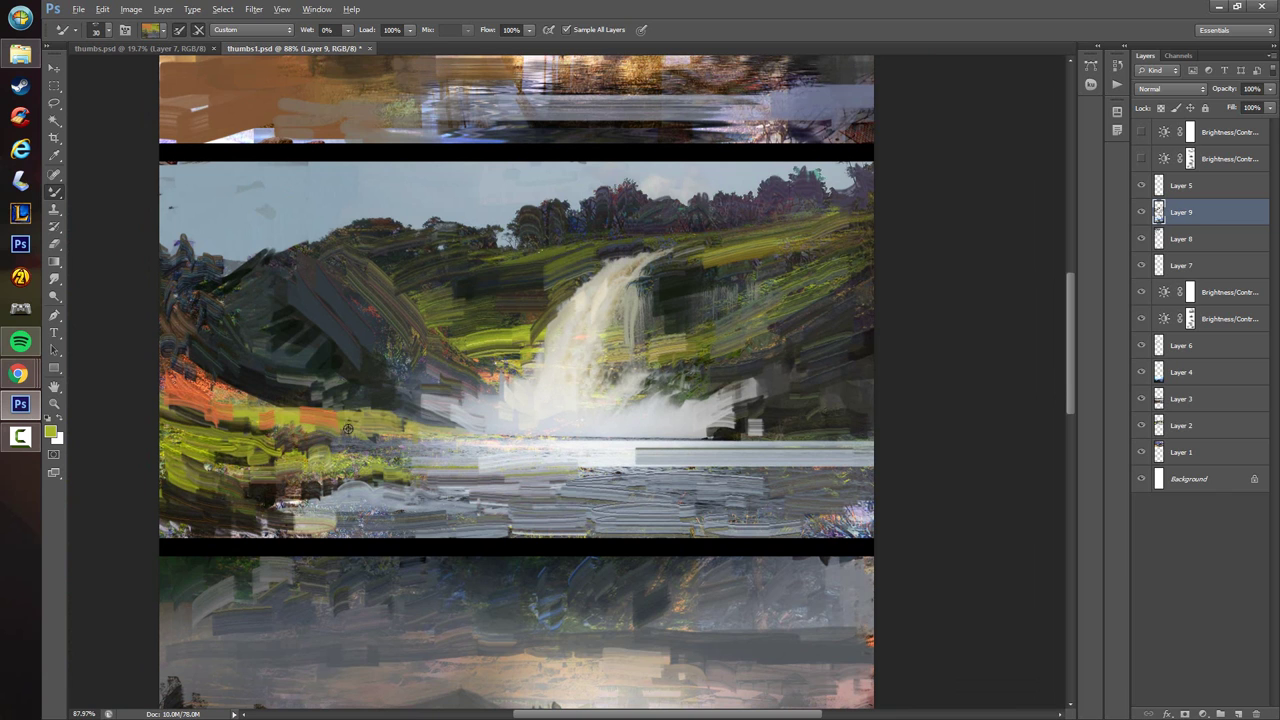
# - Paint sampled green strokes at the foot of the left slope and on the hillside right of the waterfall
pyautogui.scroll(-2, 340, 390)
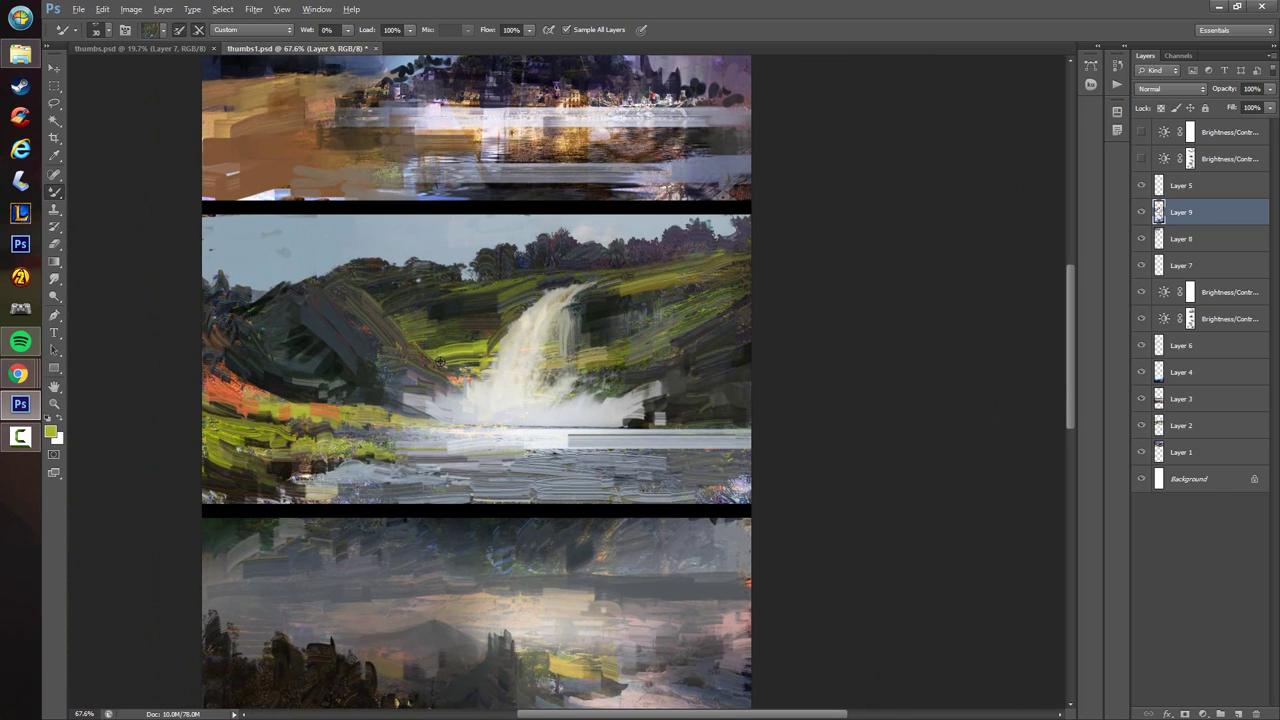
pyautogui.moveTo(440, 360); pyautogui.dragTo(450, 376)
pyautogui.click(614, 377)
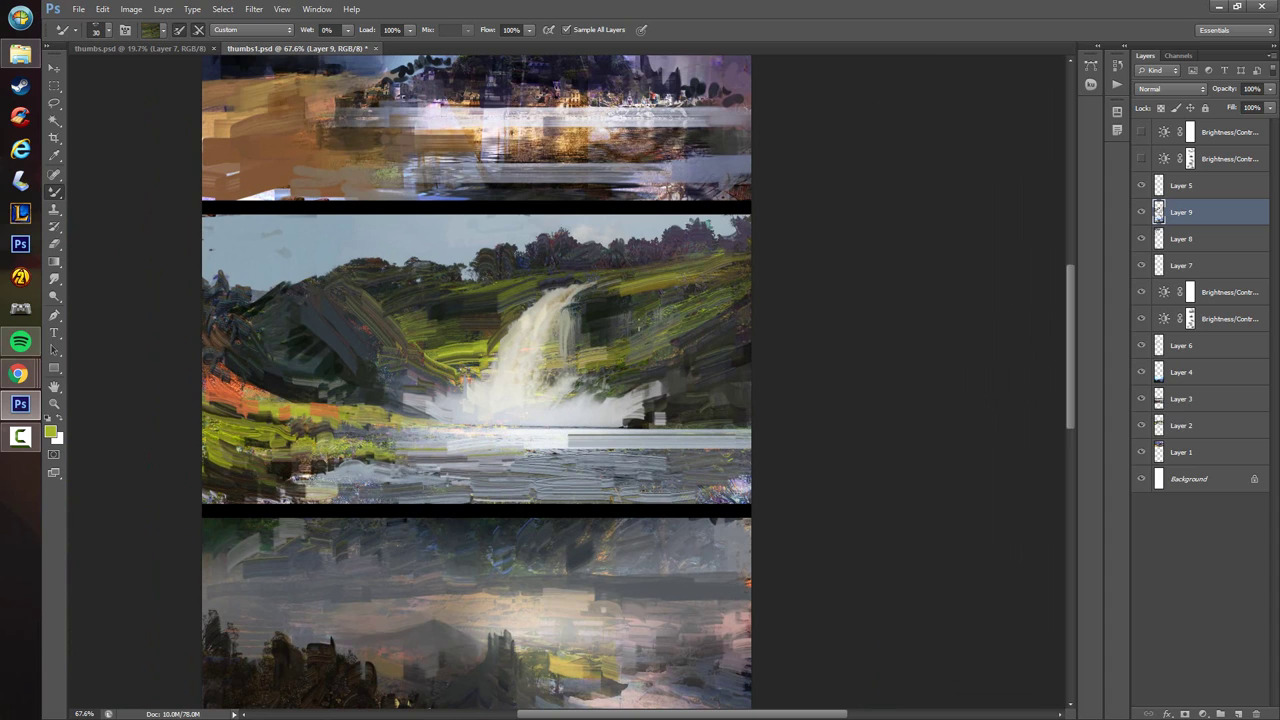
pyautogui.moveTo(651, 344)
pyautogui.mouseDown()
pyautogui.moveTo(655, 304)
pyautogui.moveTo(678, 310)
pyautogui.mouseUp()
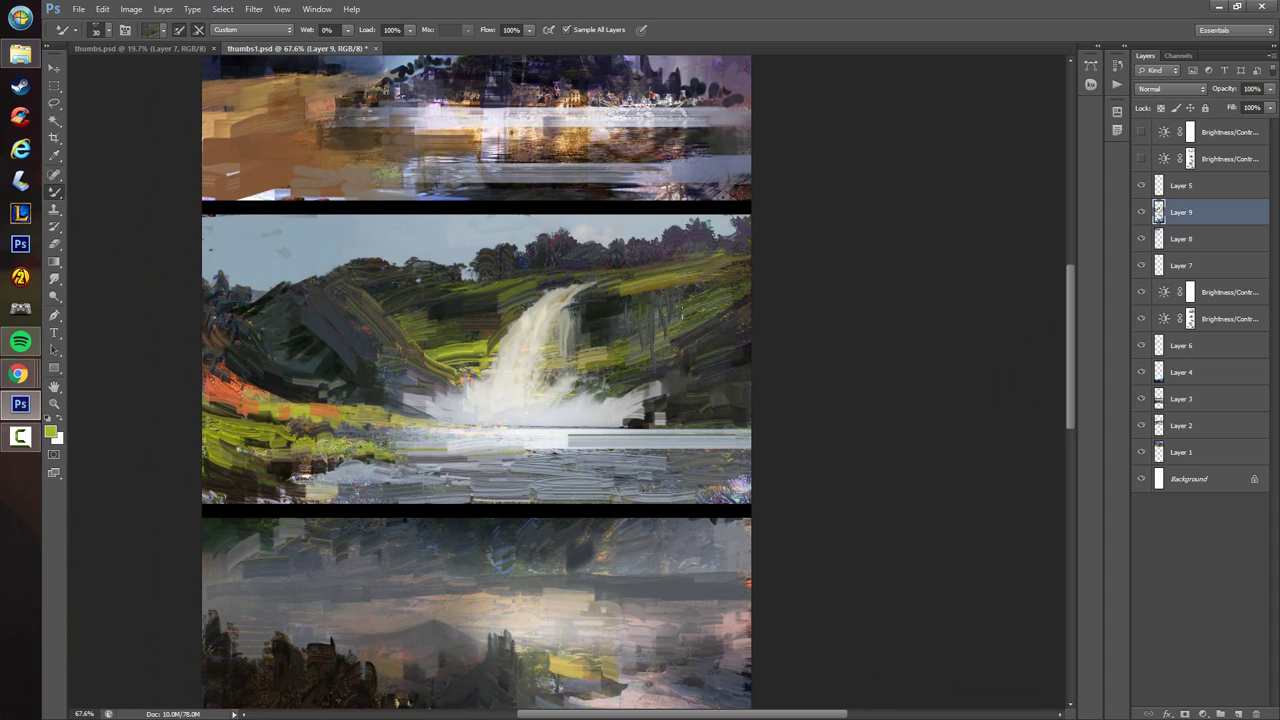
# - Add short vertical dark strokes to the slope left of the waterfall and sampled dark tones on the left hill
pyautogui.moveTo(453, 330); pyautogui.dragTo(452, 354)
pyautogui.moveTo(424, 343); pyautogui.dragTo(424, 358)
pyautogui.moveTo(489, 322)
pyautogui.mouseDown()
pyautogui.moveTo(487, 304)
pyautogui.moveTo(466, 313)
pyautogui.mouseUp()
pyautogui.keyDown('alt'); pyautogui.click(452, 322); pyautogui.keyUp('alt')
pyautogui.moveTo(451, 316)
pyautogui.mouseDown()
pyautogui.moveTo(452, 336)
pyautogui.moveTo(357, 331)
pyautogui.moveTo(376, 352)
pyautogui.moveTo(318, 354)
pyautogui.mouseUp()
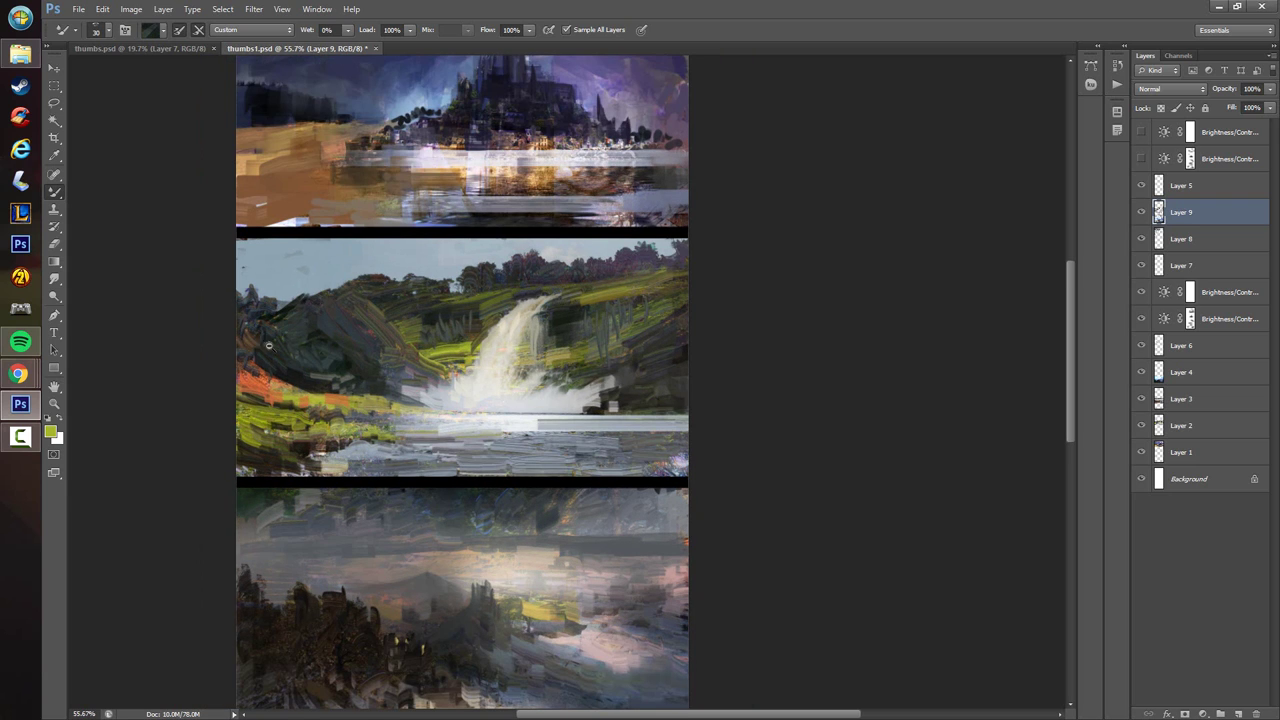
# - Paint the shoreline houses and trees left of the castle in the top thumbnail with sampled dark tones
pyautogui.scroll(-3, 270, 340)
pyautogui.scroll(4, 441, 364)
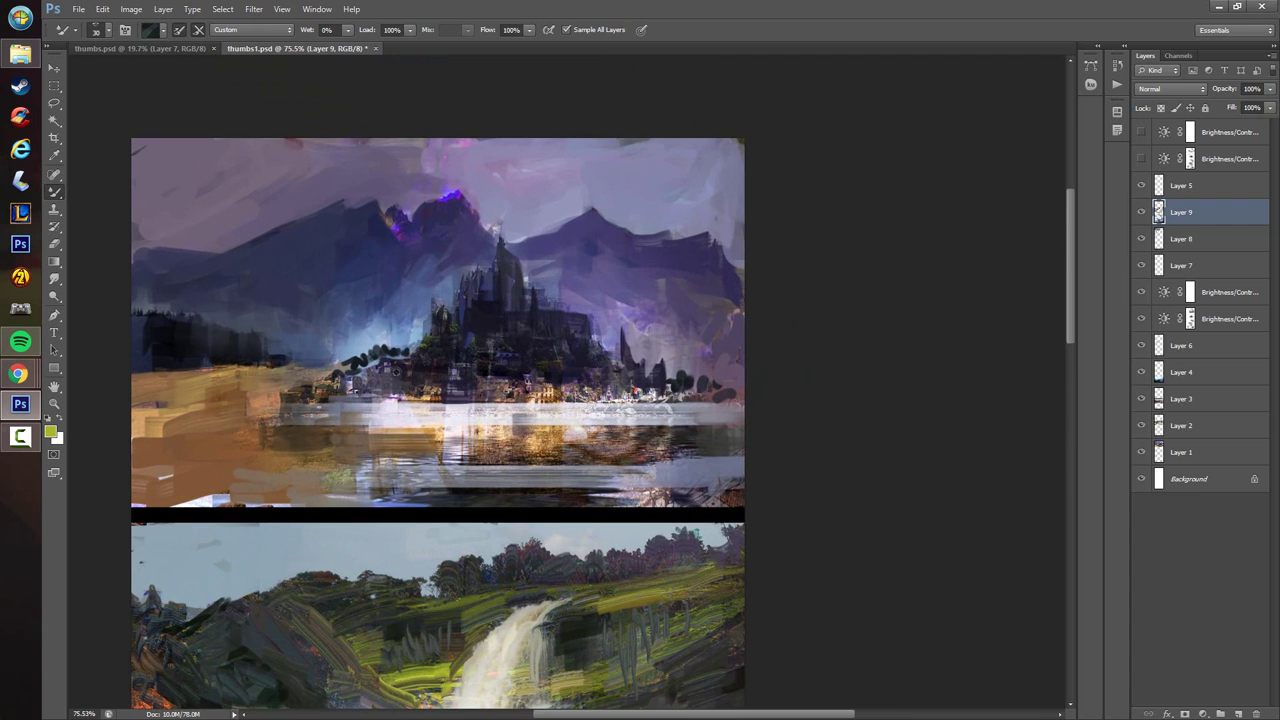
pyautogui.keyDown('alt'); pyautogui.click(411, 370); pyautogui.keyUp('alt')
pyautogui.moveTo(411, 370)
pyautogui.mouseDown()
pyautogui.moveTo(381, 374)
pyautogui.moveTo(394, 391)
pyautogui.moveTo(336, 389)
pyautogui.moveTo(362, 352)
pyautogui.moveTo(388, 354)
pyautogui.moveTo(423, 364)
pyautogui.moveTo(406, 397)
pyautogui.moveTo(420, 354)
pyautogui.mouseUp()
pyautogui.keyDown('alt'); pyautogui.click(354, 363); pyautogui.keyUp('alt')
pyautogui.keyDown('alt'); pyautogui.click(363, 364); pyautogui.keyUp('alt')
pyautogui.keyDown('alt'); pyautogui.click(370, 360); pyautogui.keyUp('alt')
pyautogui.keyDown('alt'); pyautogui.click(408, 366); pyautogui.keyUp('alt')
pyautogui.keyDown('alt'); pyautogui.click(421, 348); pyautogui.keyUp('alt')
pyautogui.keyDown('alt'); pyautogui.click(428, 384); pyautogui.keyUp('alt')
pyautogui.keyDown('alt'); pyautogui.click(435, 394); pyautogui.keyUp('alt')
pyautogui.keyDown('alt'); pyautogui.click(429, 364); pyautogui.keyUp('alt')
pyautogui.keyDown('alt'); pyautogui.click(441, 336); pyautogui.keyUp('alt')
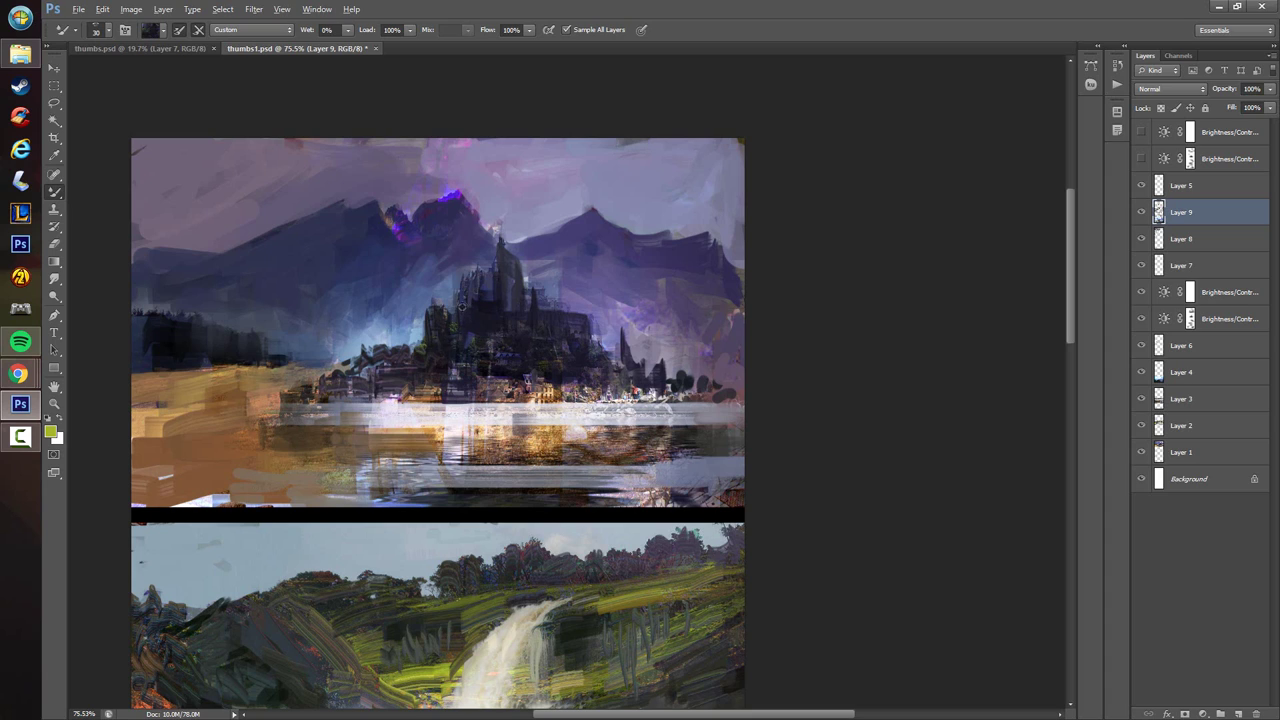
# - Build up the castle's central towers and the walls beneath them with sampled dark blue strokes
pyautogui.keyDown('alt'); pyautogui.click(479, 340); pyautogui.keyUp('alt')
pyautogui.keyDown('alt'); pyautogui.click(462, 384); pyautogui.keyUp('alt')
pyautogui.keyDown('alt'); pyautogui.click(492, 387); pyautogui.keyUp('alt')
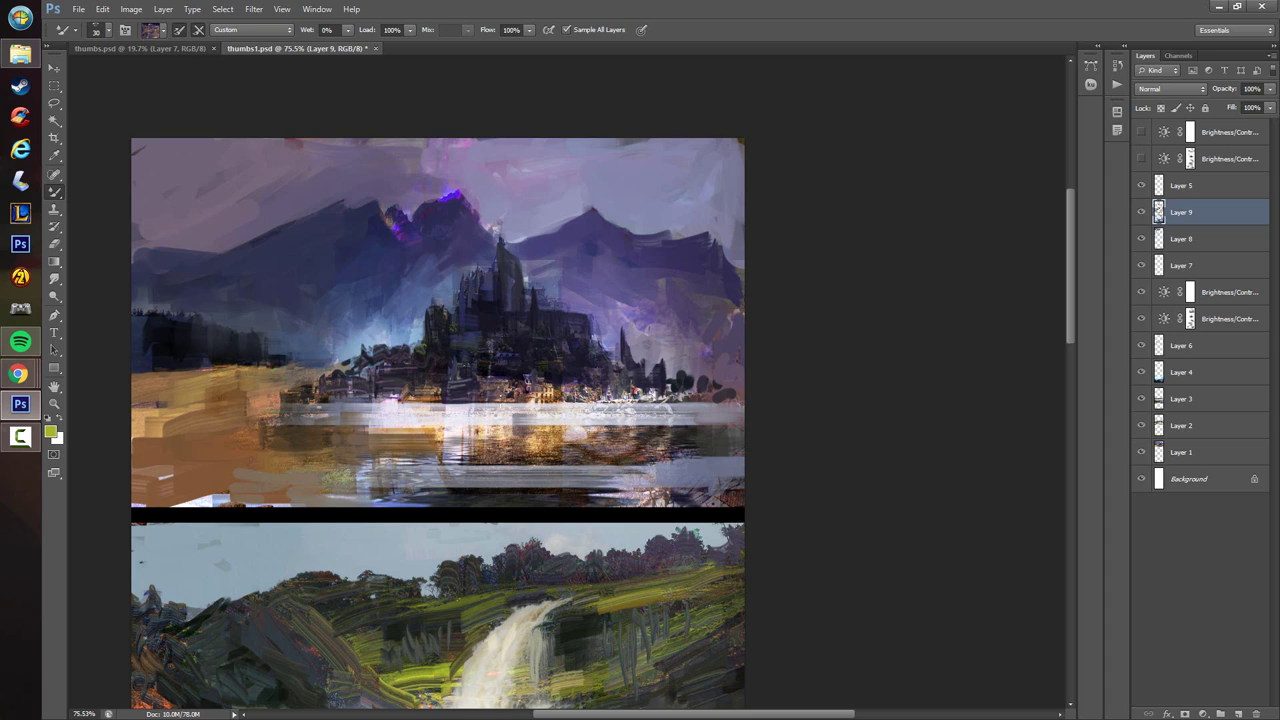
pyautogui.keyDown('alt'); pyautogui.click(490, 288); pyautogui.keyUp('alt')
pyautogui.keyDown('alt'); pyautogui.click(513, 287); pyautogui.keyUp('alt')
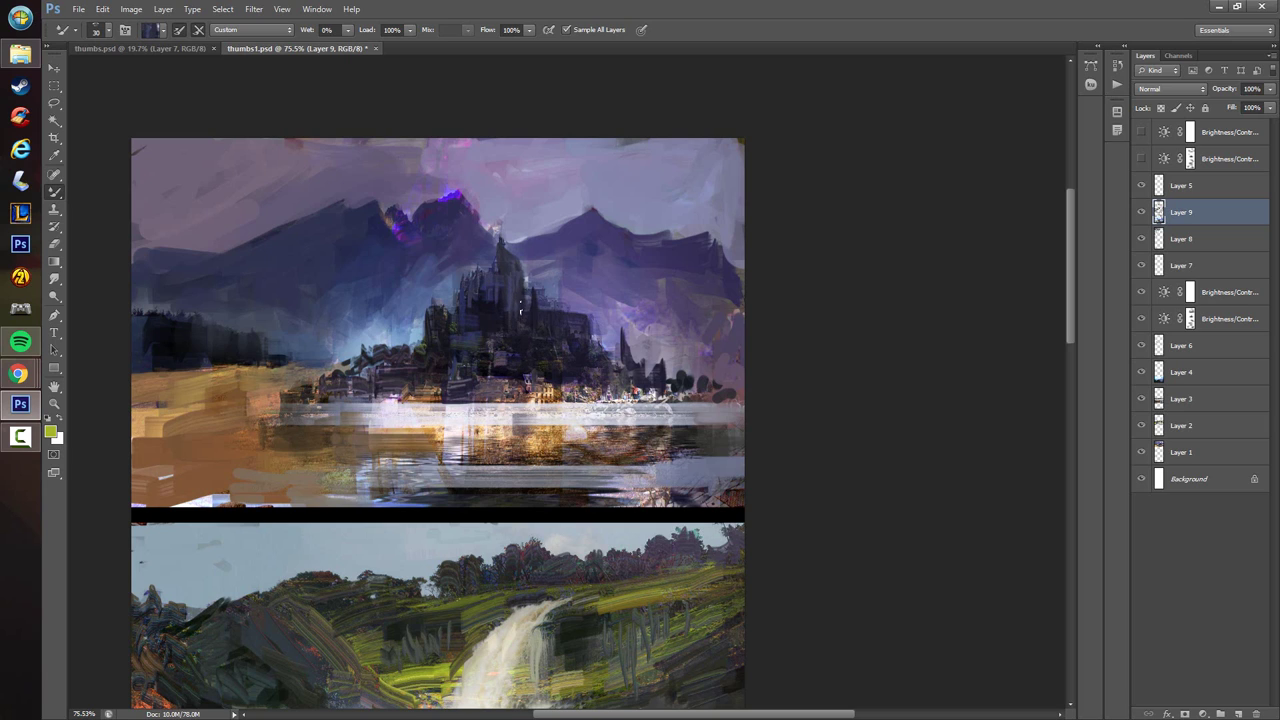
pyautogui.keyDown('alt'); pyautogui.click(501, 318); pyautogui.keyUp('alt')
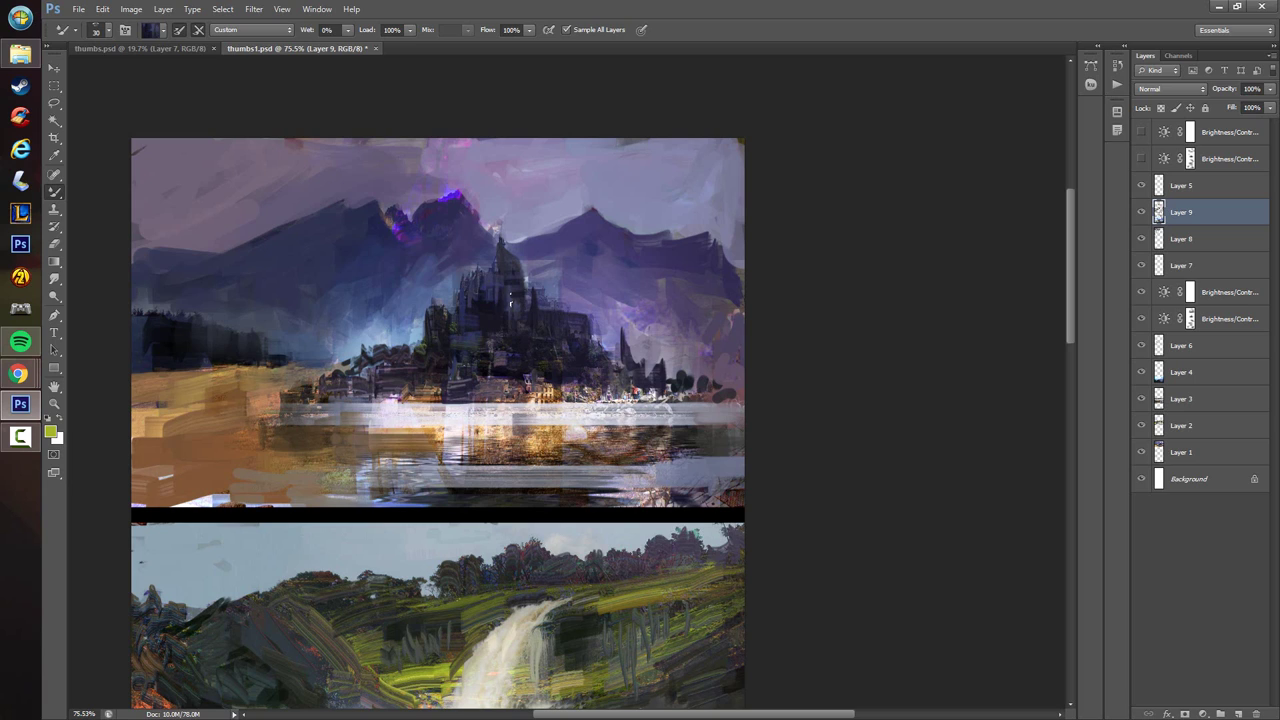
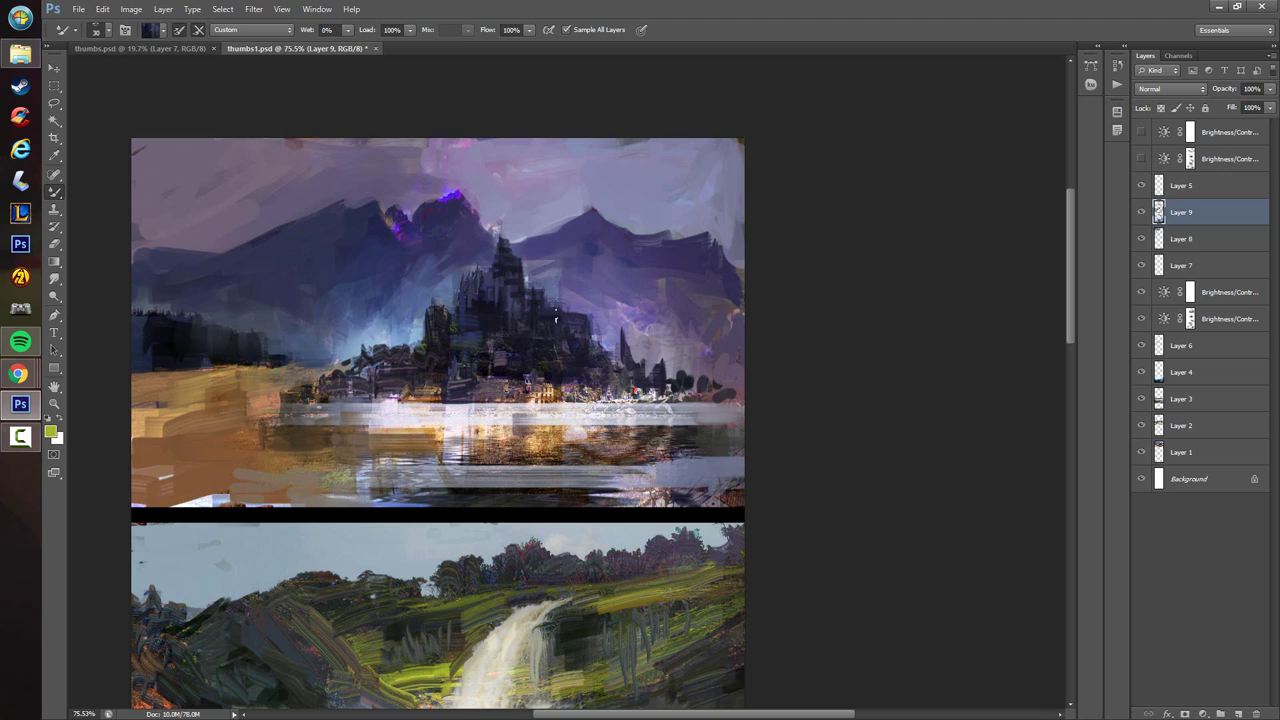
pyautogui.moveTo(546, 317)
pyautogui.mouseDown()
pyautogui.moveTo(563, 316)
pyautogui.moveTo(569, 356)
pyautogui.moveTo(556, 370)
pyautogui.mouseUp()
# - Define the lit buildings along the castle's base with sampled orange and dark strokes
pyautogui.keyDown('alt'); pyautogui.click(547, 392); pyautogui.keyUp('alt')
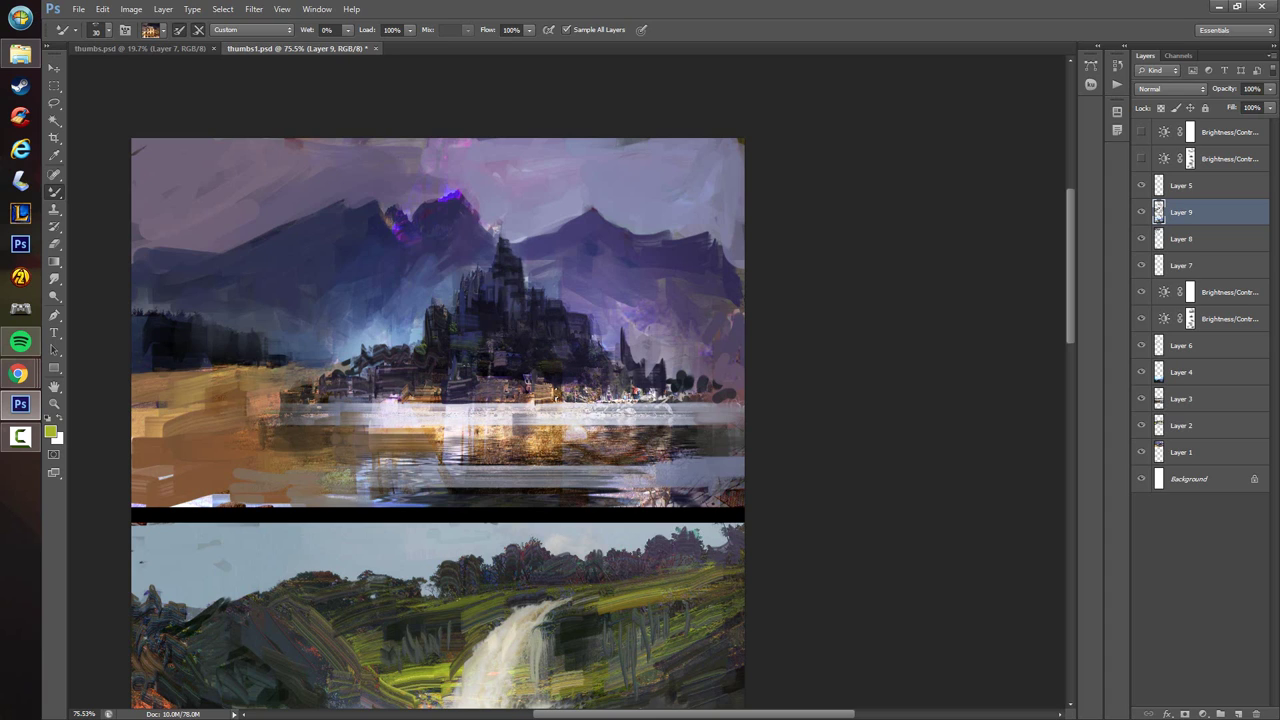
pyautogui.keyDown('alt'); pyautogui.click(557, 395); pyautogui.keyUp('alt')
pyautogui.keyDown('alt'); pyautogui.click(527, 397); pyautogui.keyUp('alt')
pyautogui.keyDown('alt'); pyautogui.click(520, 382); pyautogui.keyUp('alt')
pyautogui.keyDown('alt'); pyautogui.click(505, 363); pyautogui.keyUp('alt')
pyautogui.keyDown('alt'); pyautogui.click(493, 371); pyautogui.keyUp('alt')
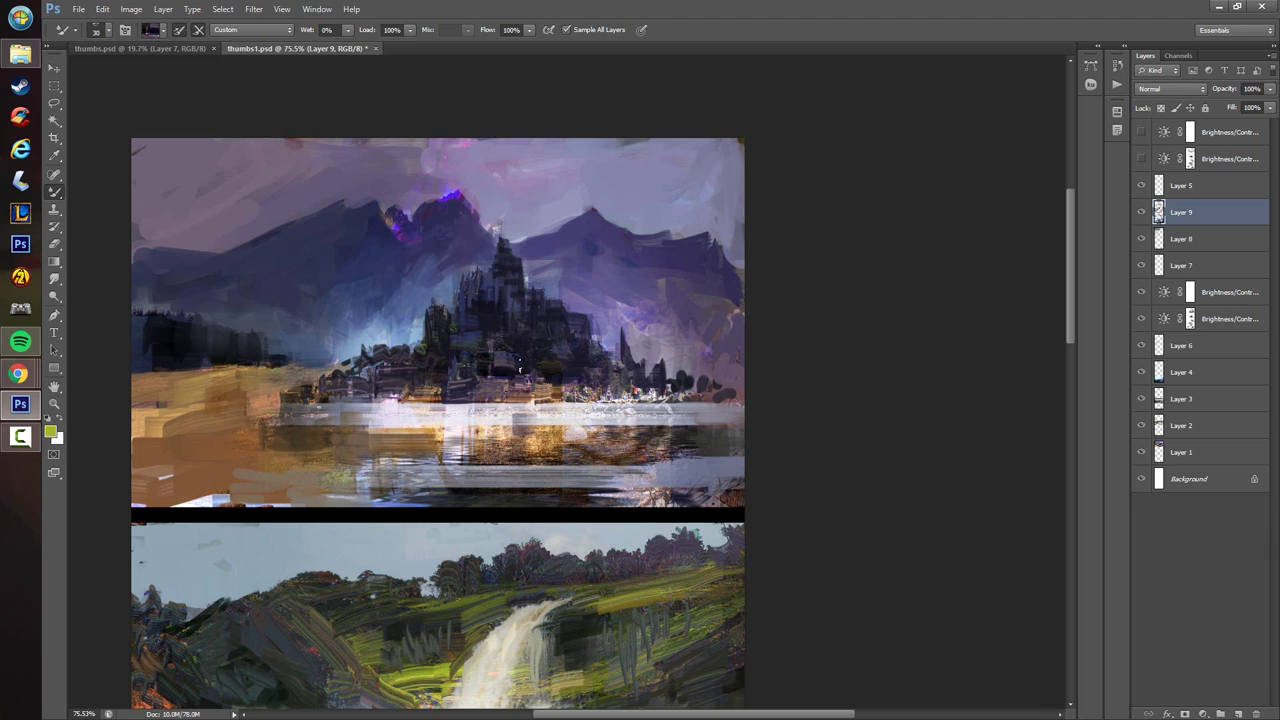
# - Paint sampled dark purple tones over the castle's lower walls and its right wing
pyautogui.keyDown('alt'); pyautogui.click(477, 390); pyautogui.keyUp('alt')
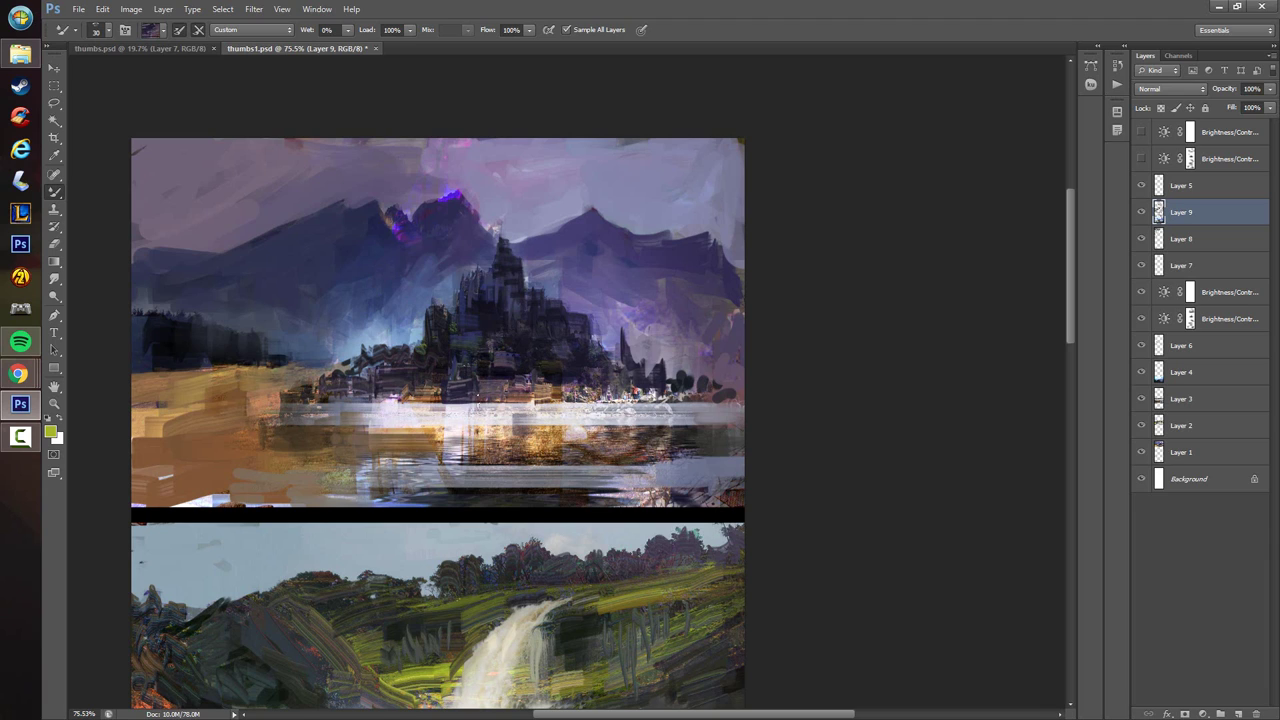
pyautogui.keyDown('alt'); pyautogui.click(497, 393); pyautogui.keyUp('alt')
pyautogui.keyDown('alt'); pyautogui.click(511, 382); pyautogui.keyUp('alt')
pyautogui.keyDown('alt'); pyautogui.click(596, 346); pyautogui.keyUp('alt')
pyautogui.keyDown('alt'); pyautogui.click(585, 356); pyautogui.keyUp('alt')
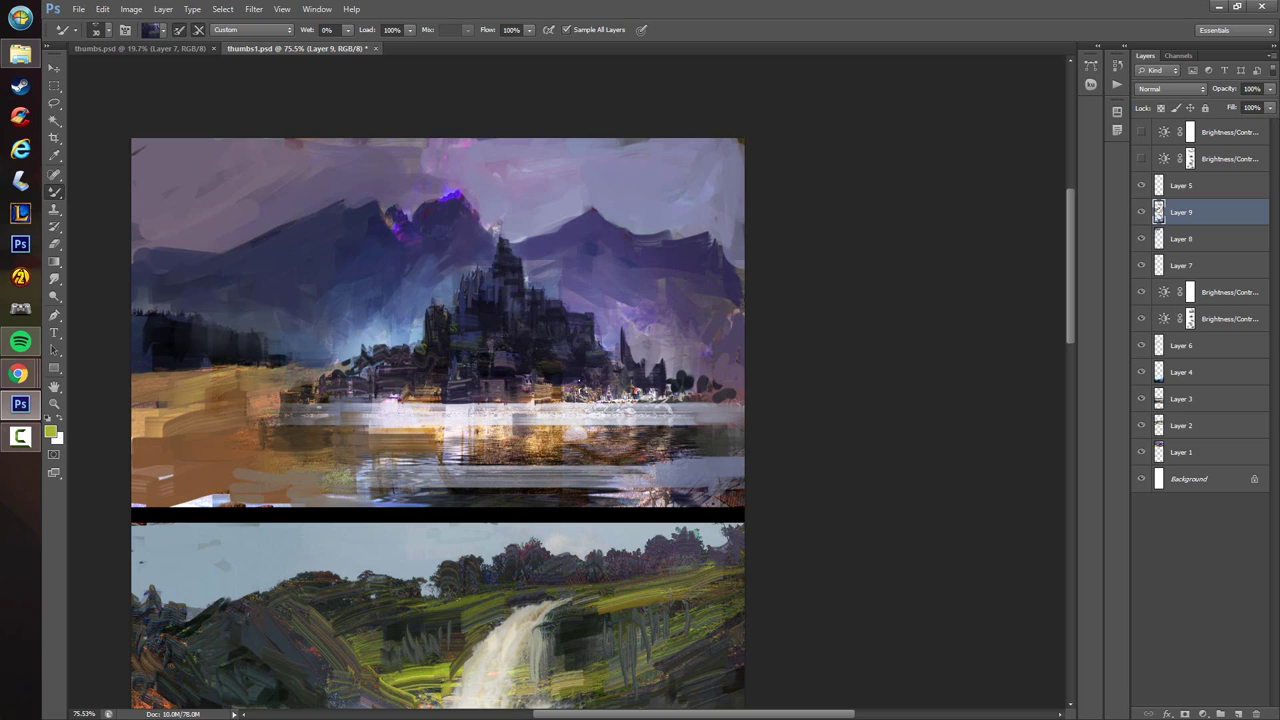
# - Cover the speckled shoreline buildings just right of the castle with sampled dark and warm dabs
pyautogui.keyDown('alt'); pyautogui.click(565, 383); pyautogui.keyUp('alt')
pyautogui.moveTo(567, 384); pyautogui.dragTo(579, 393)
pyautogui.keyDown('alt'); pyautogui.click(577, 396); pyautogui.keyUp('alt')
pyautogui.keyDown('alt'); pyautogui.click(587, 382); pyautogui.keyUp('alt')
pyautogui.keyDown('alt'); pyautogui.click(612, 383); pyautogui.keyUp('alt')
pyautogui.keyDown('alt'); pyautogui.click(596, 394); pyautogui.keyUp('alt')
pyautogui.keyDown('alt'); pyautogui.click(624, 385); pyautogui.keyUp('alt')
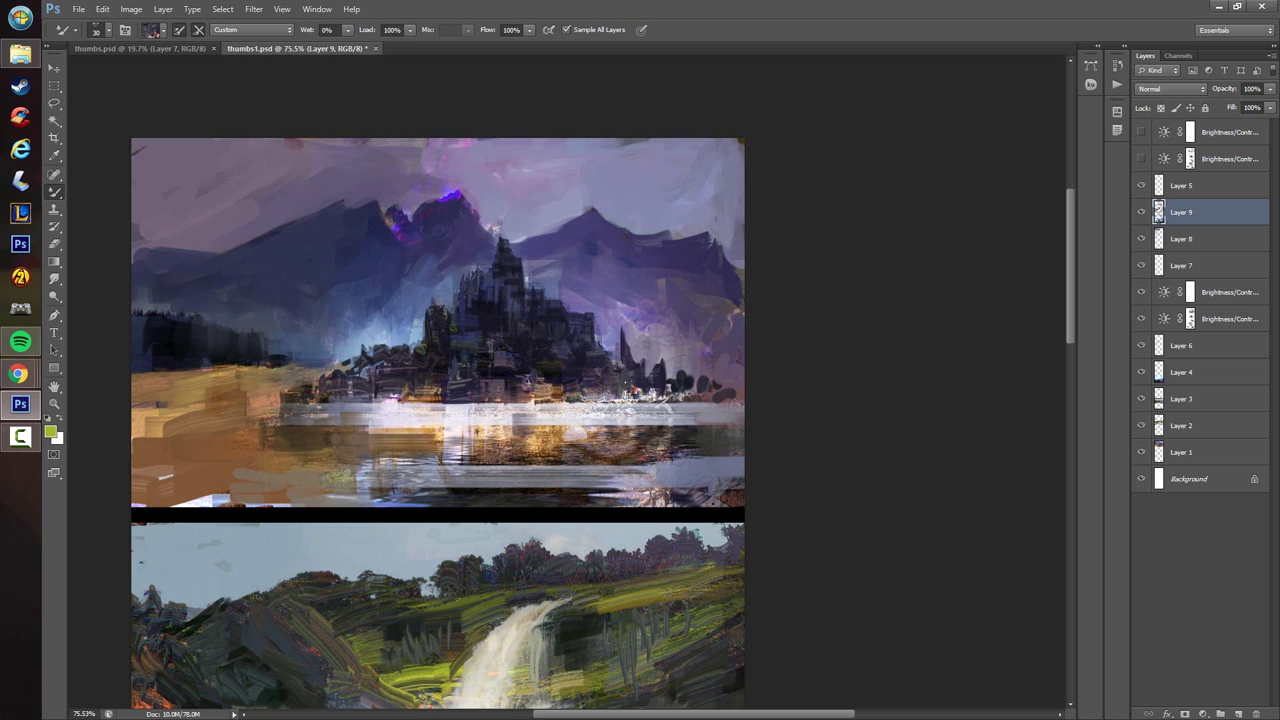
# - Paint the spires and trees at the far right of the castle shoreline with sampled dark tones
pyautogui.keyDown('alt'); pyautogui.click(620, 370); pyautogui.keyUp('alt')
pyautogui.keyDown('alt'); pyautogui.click(628, 358); pyautogui.keyUp('alt')
pyautogui.keyDown('alt'); pyautogui.click(660, 377); pyautogui.keyUp('alt')
pyautogui.keyDown('alt'); pyautogui.click(633, 393); pyautogui.keyUp('alt')
pyautogui.keyDown('alt'); pyautogui.click(654, 386); pyautogui.keyUp('alt')
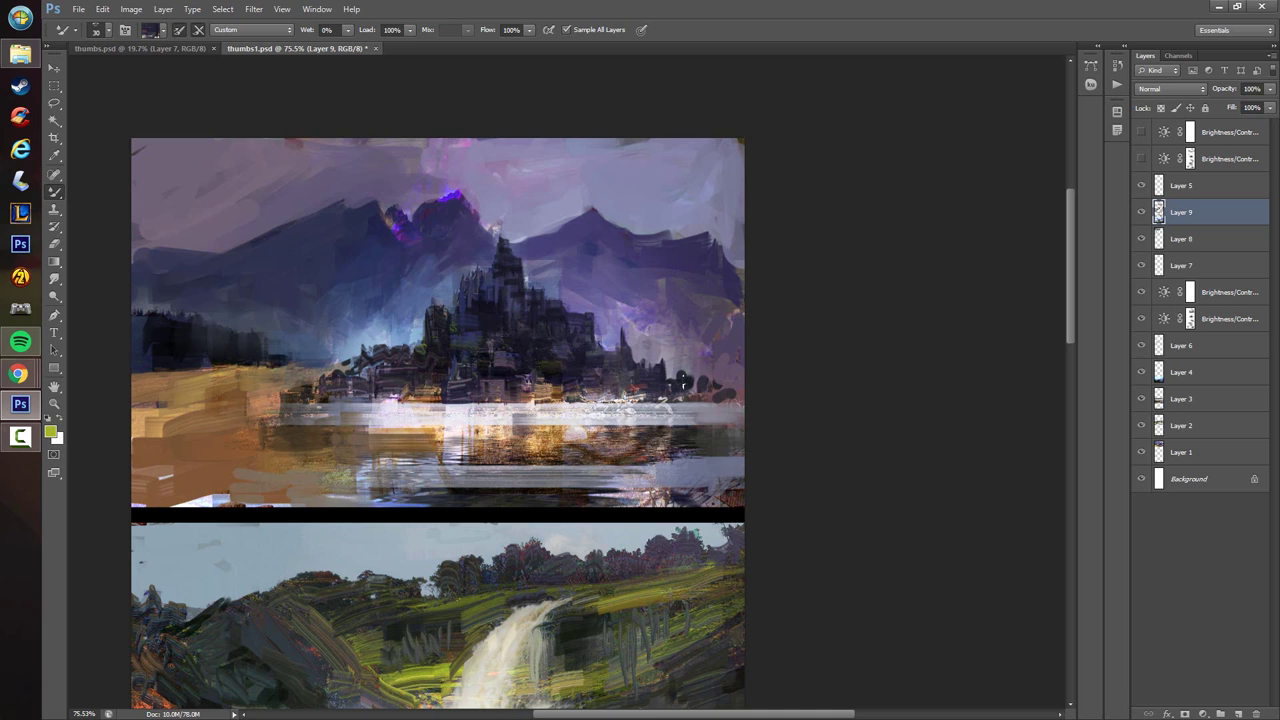
pyautogui.moveTo(690, 381); pyautogui.dragTo(736, 398)
# - Smooth the purple haze and mountainside right of the castle with sampled purples
pyautogui.moveTo(646, 370); pyautogui.dragTo(723, 394)
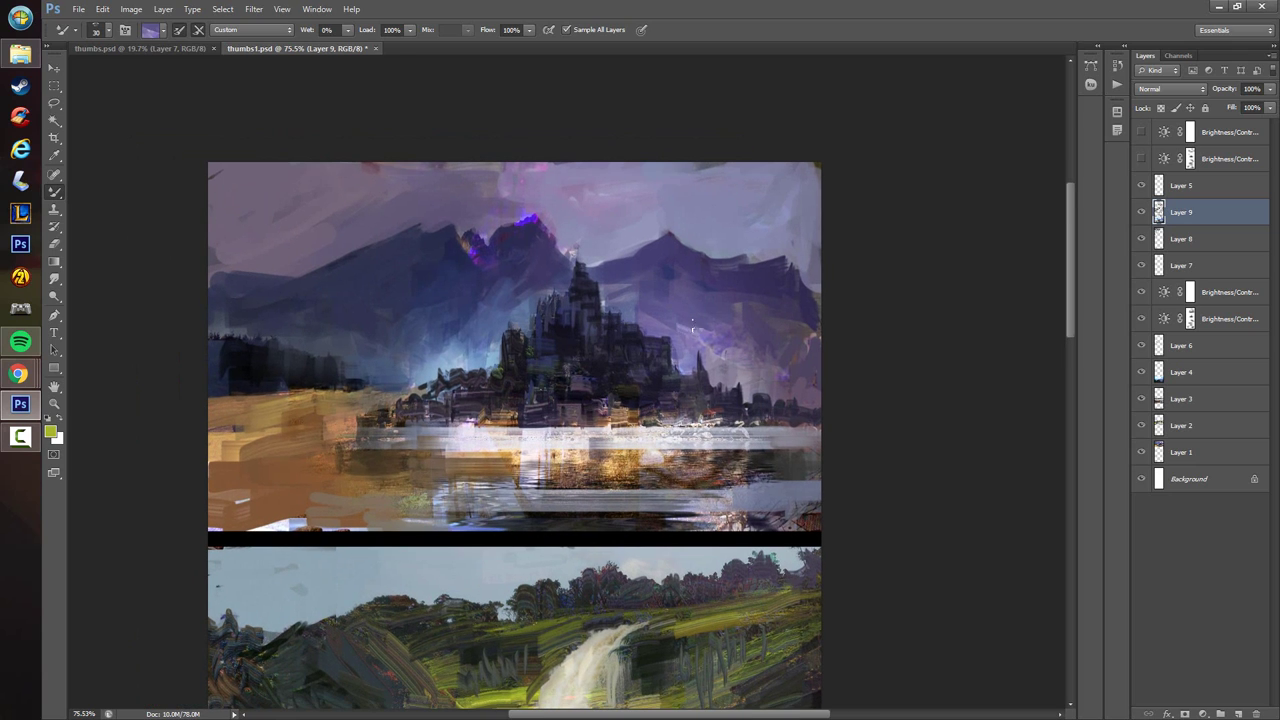
pyautogui.keyDown('alt'); pyautogui.click(736, 329); pyautogui.keyUp('alt')
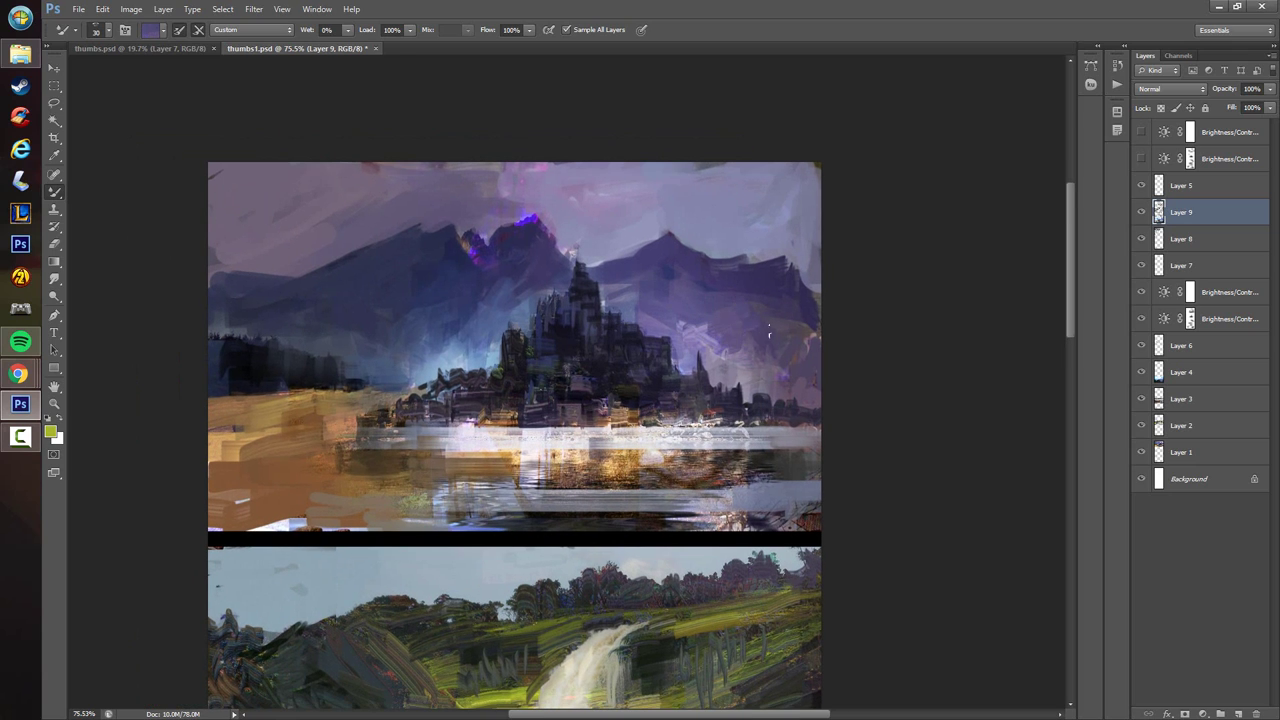
pyautogui.keyDown('alt'); pyautogui.click(780, 340); pyautogui.keyUp('alt')
pyautogui.keyDown('alt'); pyautogui.click(758, 366); pyautogui.keyUp('alt')
pyautogui.keyDown('alt'); pyautogui.click(806, 380); pyautogui.keyUp('alt')
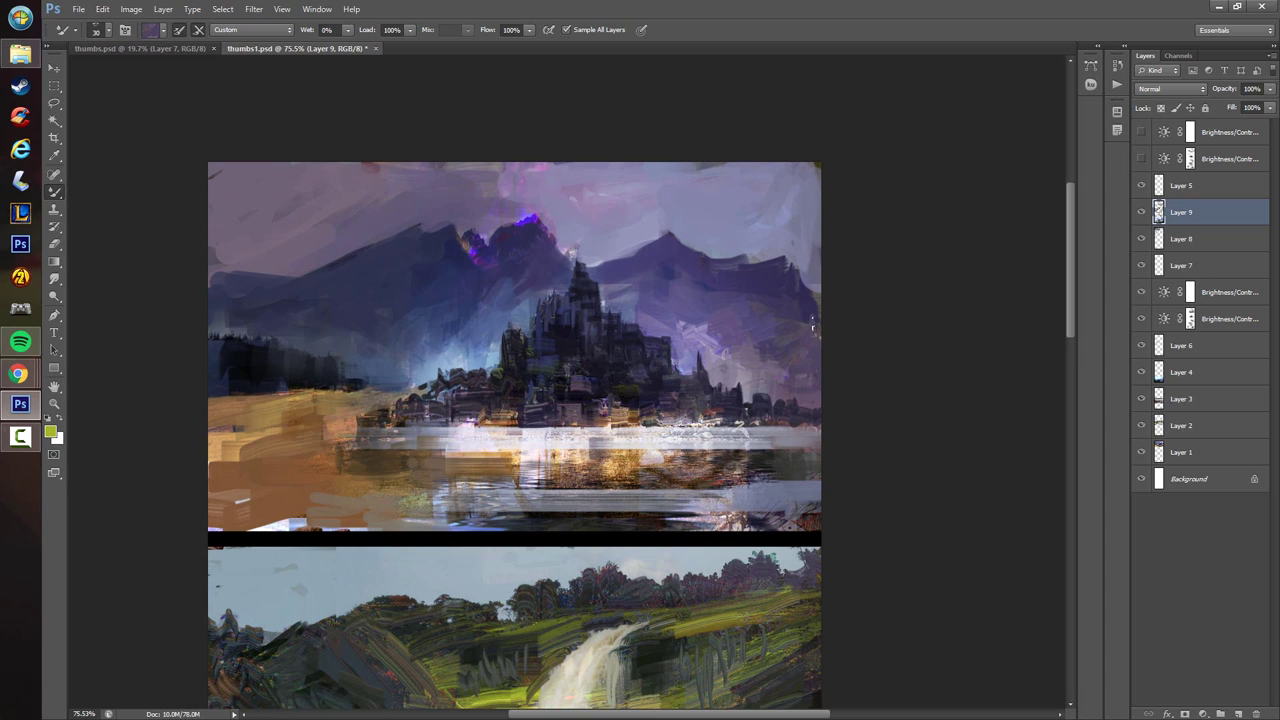
pyautogui.keyDown('alt'); pyautogui.click(805, 302); pyautogui.keyUp('alt')
pyautogui.keyDown('alt'); pyautogui.click(802, 294); pyautogui.keyUp('alt')
# - Paint sampled purple strokes down the right mountain's face and beside the castle's main tower
pyautogui.moveTo(735, 273)
pyautogui.mouseDown()
pyautogui.moveTo(690, 262)
pyautogui.moveTo(672, 284)
pyautogui.mouseUp()
pyautogui.moveTo(674, 292)
pyautogui.mouseDown()
pyautogui.moveTo(716, 330)
pyautogui.moveTo(688, 336)
pyautogui.mouseUp()
pyautogui.keyDown('alt'); pyautogui.click(629, 297); pyautogui.keyUp('alt')
pyautogui.moveTo(632, 296); pyautogui.dragTo(612, 284)
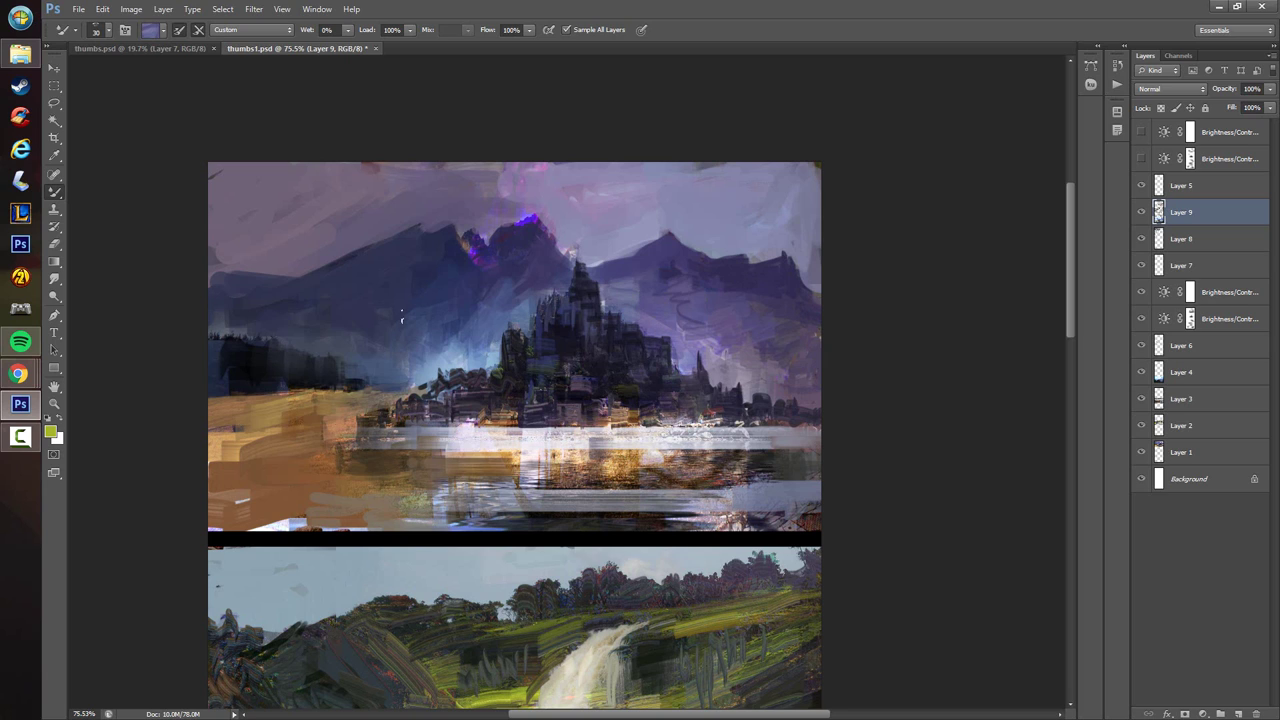
# - Overpaint the middle mountain's lower face and the bright purple notch on its ridge with sampled mountain blues
pyautogui.keyDown('alt'); pyautogui.click(481, 300); pyautogui.keyUp('alt')
pyautogui.moveTo(506, 297); pyautogui.dragTo(519, 306)
pyautogui.keyDown('alt'); pyautogui.click(474, 246); pyautogui.keyUp('alt')
pyautogui.moveTo(474, 252); pyautogui.dragTo(457, 250)
pyautogui.keyDown('alt'); pyautogui.click(471, 262); pyautogui.keyUp('alt')
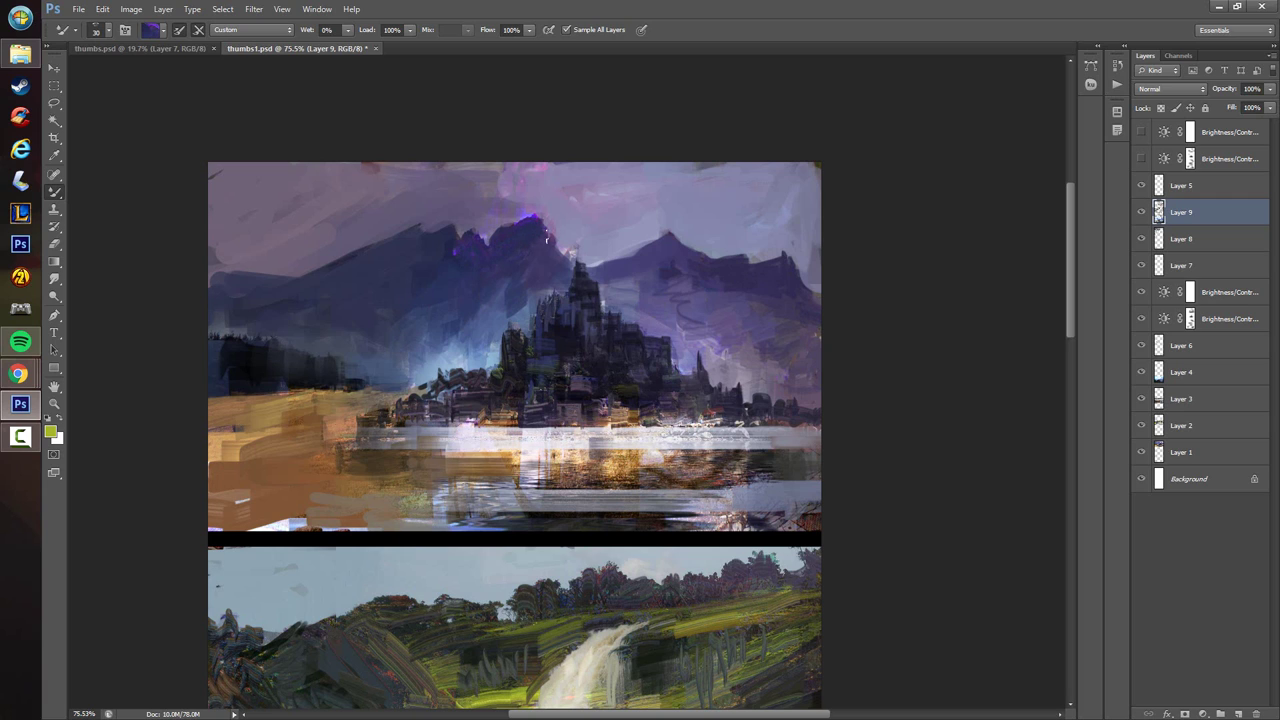
# - Paint over the sky just above the middle mountain's ridge with sampled purple
pyautogui.keyDown('alt'); pyautogui.click(512, 197); pyautogui.keyUp('alt')
pyautogui.moveTo(493, 198)
pyautogui.mouseDown()
pyautogui.moveTo(506, 178)
pyautogui.moveTo(514, 189)
pyautogui.mouseUp()
pyautogui.keyDown('alt'); pyautogui.click(502, 208); pyautogui.keyUp('alt')
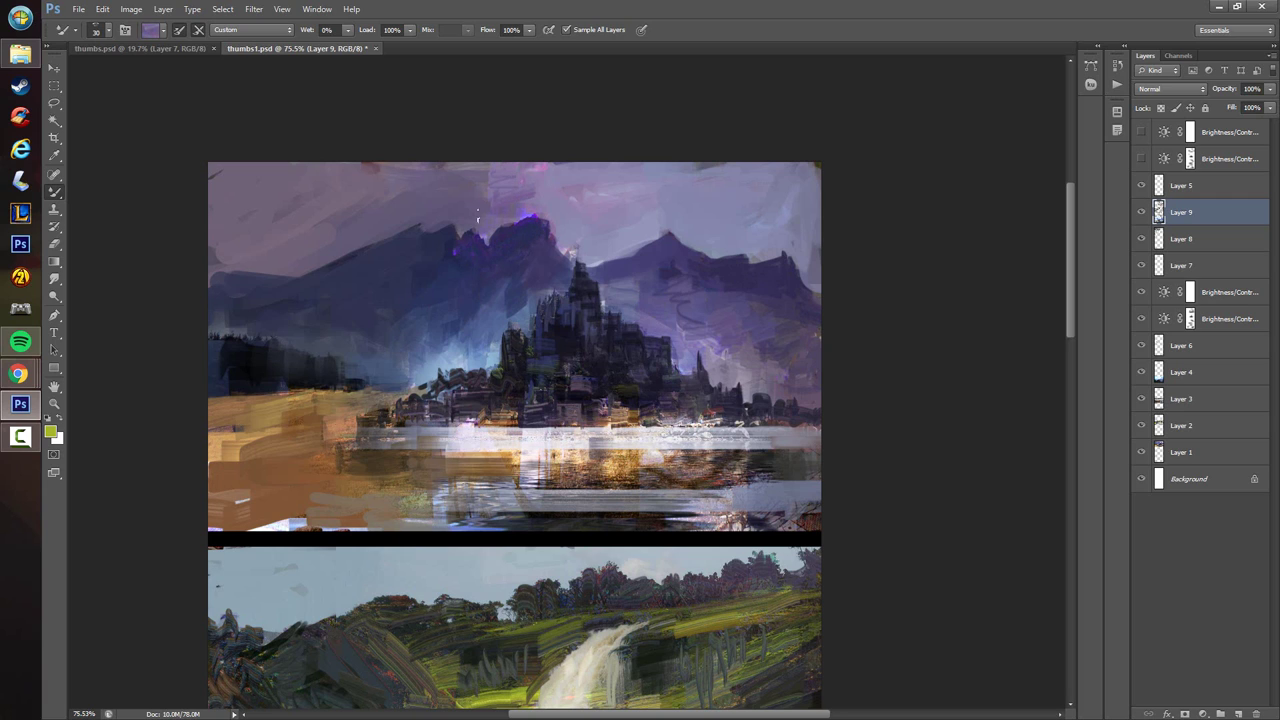
# - Overpaint the blue haze and lower mountainside between the dark trees and the castle with sampled blues
pyautogui.keyDown('alt'); pyautogui.click(417, 272); pyautogui.keyUp('alt')
pyautogui.keyDown('alt'); pyautogui.click(427, 322); pyautogui.keyUp('alt')
pyautogui.moveTo(425, 315)
pyautogui.mouseDown()
pyautogui.moveTo(399, 323)
pyautogui.moveTo(441, 345)
pyautogui.moveTo(438, 391)
pyautogui.moveTo(449, 382)
pyautogui.moveTo(443, 399)
pyautogui.moveTo(418, 395)
pyautogui.mouseUp()
pyautogui.keyDown('alt'); pyautogui.click(452, 348); pyautogui.keyUp('alt')
pyautogui.keyDown('alt'); pyautogui.click(449, 377); pyautogui.keyUp('alt')
pyautogui.keyDown('alt'); pyautogui.click(421, 377); pyautogui.keyUp('alt')
pyautogui.keyDown('alt'); pyautogui.click(458, 378); pyautogui.keyUp('alt')
pyautogui.keyDown('alt'); pyautogui.click(418, 382); pyautogui.keyUp('alt')
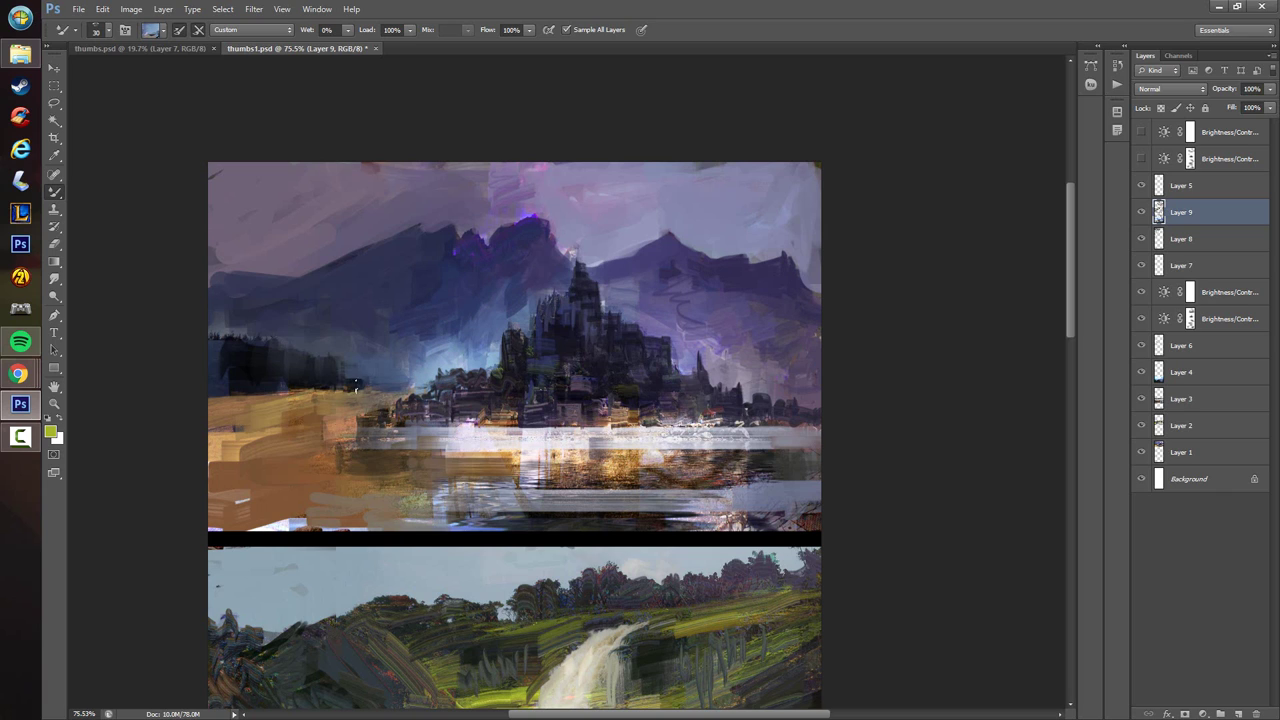
pyautogui.keyDown('alt'); pyautogui.click(355, 385); pyautogui.keyUp('alt')
pyautogui.moveTo(374, 376); pyautogui.dragTo(408, 374)
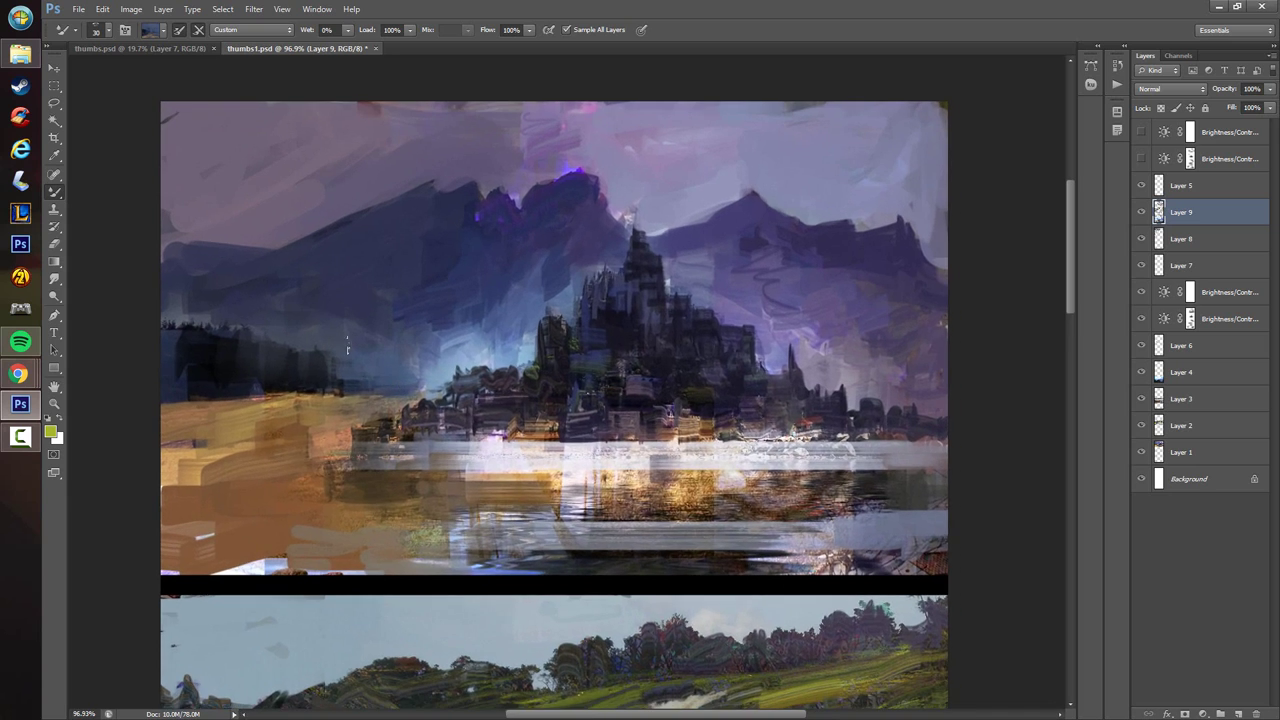
# - Extend the dark forest down to the waterline and across to the castle, covering the ochre bank with sampled dark tones
pyautogui.keyDown('alt'); pyautogui.click(308, 385); pyautogui.keyUp('alt')
pyautogui.moveTo(318, 390)
pyautogui.mouseDown()
pyautogui.moveTo(278, 434)
pyautogui.moveTo(162, 434)
pyautogui.mouseUp()
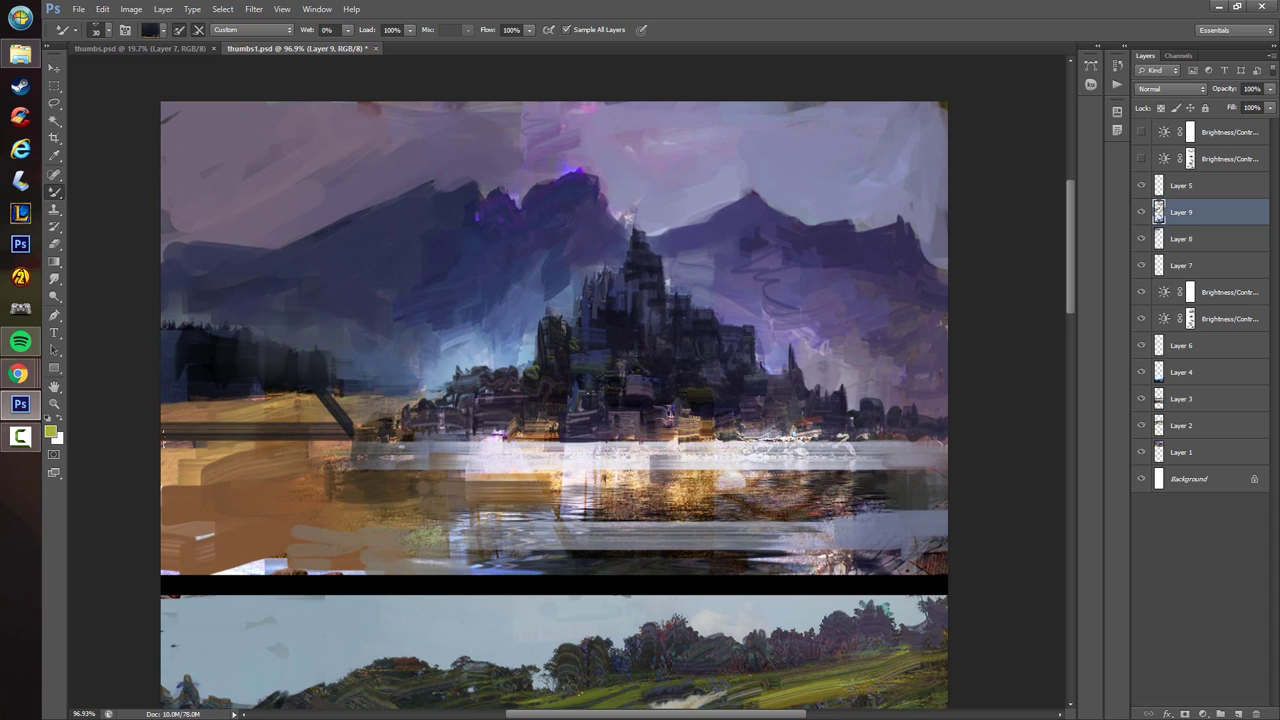
pyautogui.moveTo(298, 405)
pyautogui.mouseDown()
pyautogui.moveTo(339, 420)
pyautogui.moveTo(354, 386)
pyautogui.moveTo(362, 410)
pyautogui.moveTo(401, 408)
pyautogui.moveTo(374, 415)
pyautogui.moveTo(414, 402)
pyautogui.moveTo(381, 416)
pyautogui.mouseUp()
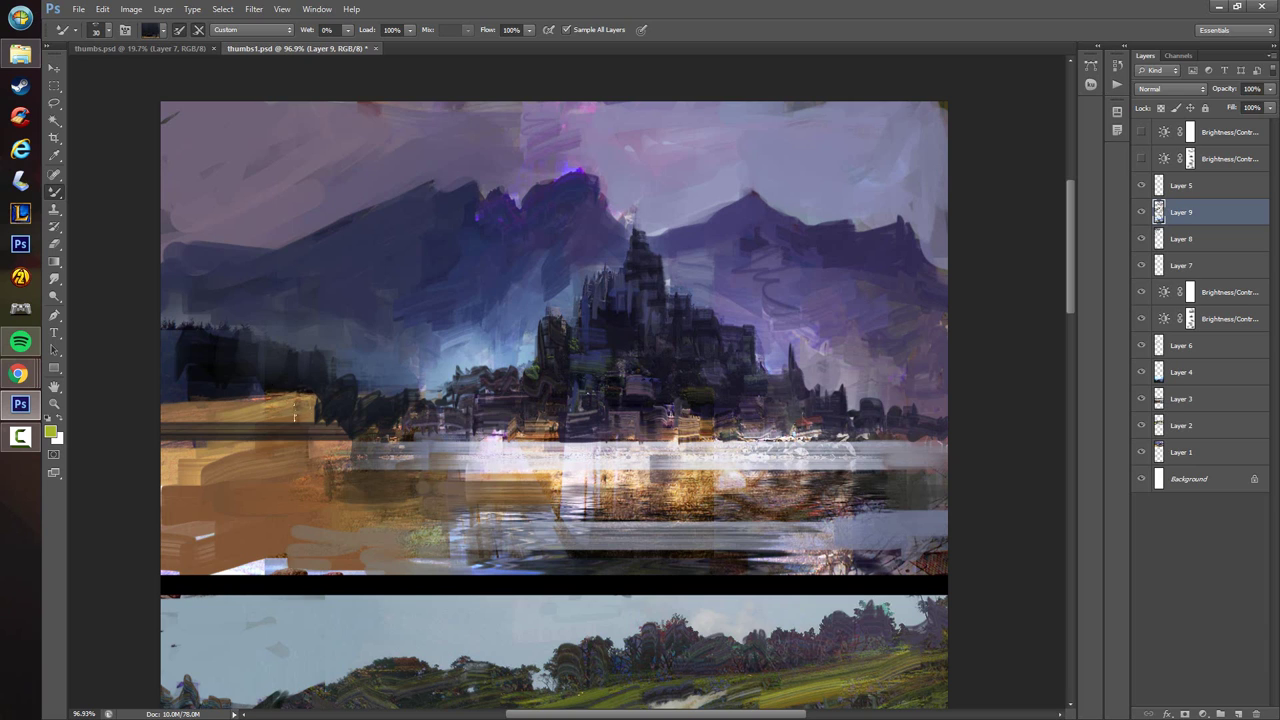
pyautogui.moveTo(290, 380)
pyautogui.mouseDown()
pyautogui.moveTo(330, 432)
pyautogui.moveTo(319, 406)
pyautogui.mouseUp()
pyautogui.moveTo(240, 378)
pyautogui.mouseDown()
pyautogui.moveTo(238, 421)
pyautogui.moveTo(265, 424)
pyautogui.moveTo(222, 421)
pyautogui.moveTo(218, 381)
pyautogui.moveTo(192, 388)
pyautogui.moveTo(240, 406)
pyautogui.moveTo(205, 416)
pyautogui.moveTo(228, 426)
pyautogui.moveTo(184, 403)
pyautogui.moveTo(191, 386)
pyautogui.moveTo(168, 404)
pyautogui.moveTo(202, 419)
pyautogui.moveTo(185, 429)
pyautogui.moveTo(215, 424)
pyautogui.moveTo(190, 380)
pyautogui.mouseUp()
pyautogui.keyDown('alt'); pyautogui.click(225, 414); pyautogui.keyUp('alt')
pyautogui.keyDown('alt'); pyautogui.click(178, 345); pyautogui.keyUp('alt')
pyautogui.moveTo(173, 333)
pyautogui.mouseDown()
pyautogui.moveTo(195, 355)
pyautogui.moveTo(165, 335)
pyautogui.moveTo(319, 358)
pyautogui.moveTo(360, 398)
pyautogui.mouseUp()
pyautogui.keyDown('alt'); pyautogui.click(195, 354); pyautogui.keyUp('alt')
pyautogui.moveTo(240, 404)
pyautogui.mouseDown()
pyautogui.moveTo(286, 414)
pyautogui.moveTo(343, 422)
pyautogui.moveTo(362, 404)
pyautogui.moveTo(403, 403)
pyautogui.moveTo(352, 428)
pyautogui.moveTo(390, 432)
pyautogui.mouseUp()
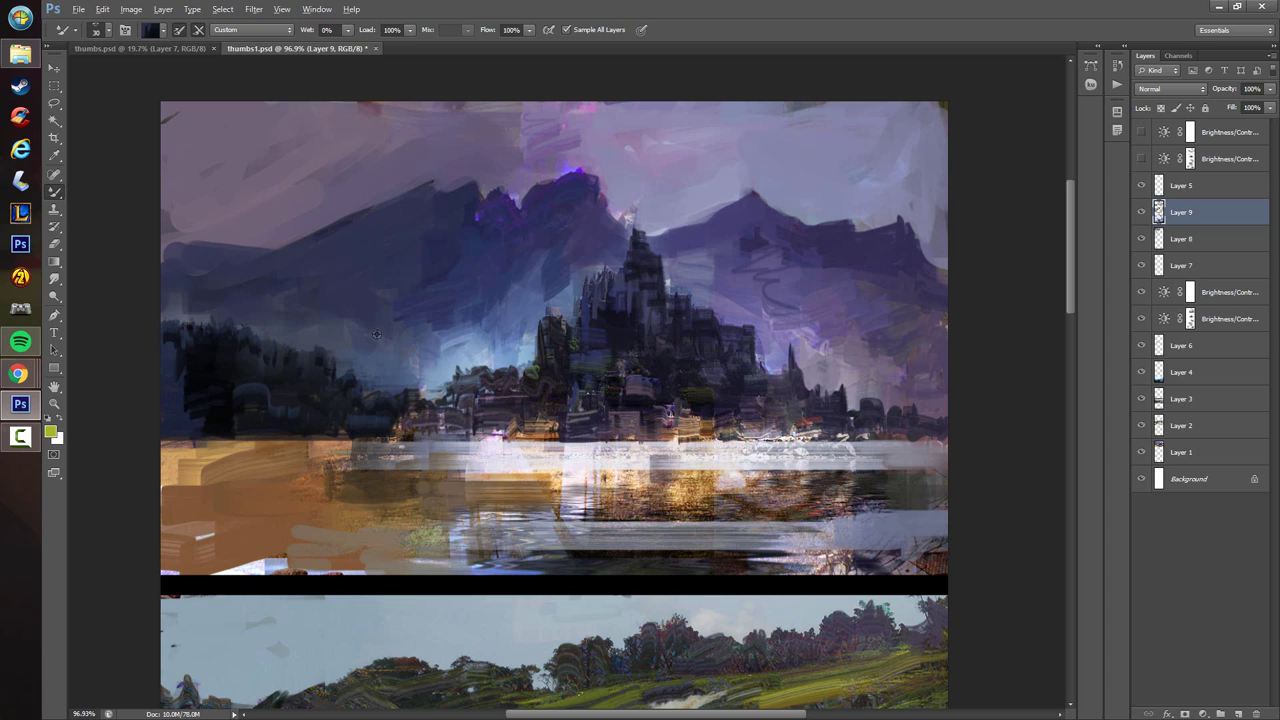
# - Refine the shoreline between the forest and the castle with small strokes of sampled shore and water tones
pyautogui.keyDown('alt'); pyautogui.click(350, 355); pyautogui.keyUp('alt')
pyautogui.moveTo(367, 438)
pyautogui.mouseDown()
pyautogui.moveTo(400, 439)
pyautogui.moveTo(443, 406)
pyautogui.moveTo(449, 429)
pyautogui.mouseUp()
pyautogui.hotkey('ctrl', 'z')
pyautogui.keyDown('alt'); pyautogui.click(446, 452); pyautogui.keyUp('alt')
pyautogui.keyDown('alt'); pyautogui.click(406, 451); pyautogui.keyUp('alt')
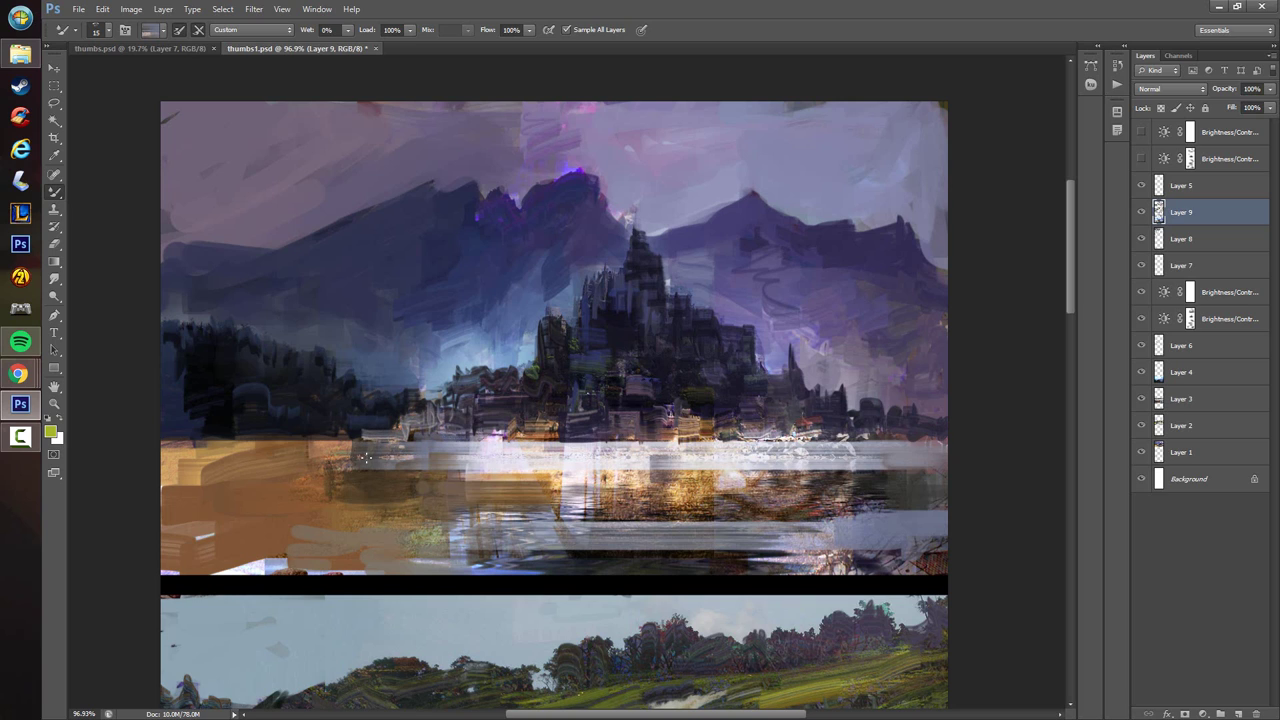
pyautogui.press('alt')
pyautogui.moveTo(319, 438)
pyautogui.mouseDown()
pyautogui.moveTo(302, 449)
pyautogui.moveTo(383, 419)
pyautogui.moveTo(355, 419)
pyautogui.moveTo(316, 458)
pyautogui.mouseUp()
# - Rework the upper ochre water below the forest with sampled orange and brown strokes at brush size 30
pyautogui.press(']')
pyautogui.press(']')
pyautogui.press(']')
pyautogui.keyDown('alt'); pyautogui.click(344, 469); pyautogui.keyUp('alt')
pyautogui.press('[')
pyautogui.press('[')
pyautogui.press('[')
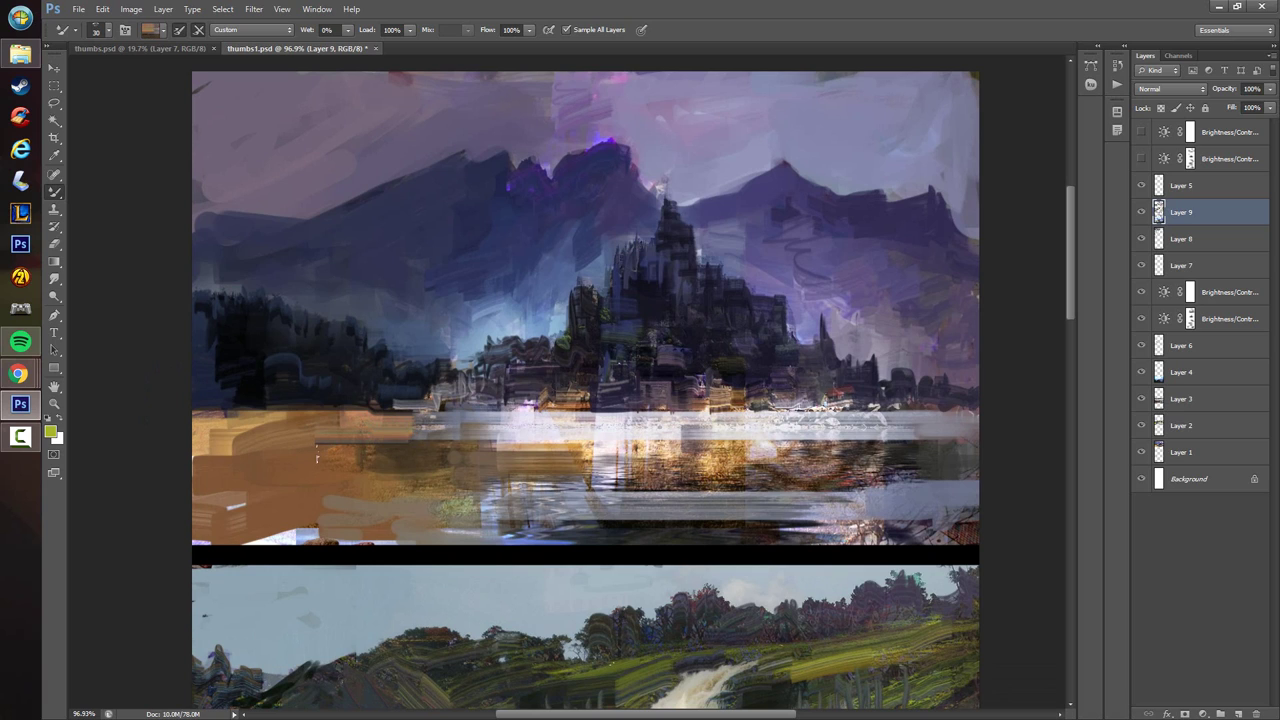
pyautogui.keyDown('alt'); pyautogui.click(213, 425); pyautogui.keyUp('alt')
pyautogui.moveTo(212, 431)
pyautogui.mouseDown()
pyautogui.moveTo(235, 473)
pyautogui.moveTo(234, 441)
pyautogui.moveTo(288, 434)
pyautogui.mouseUp()
pyautogui.keyDown('alt'); pyautogui.click(222, 466); pyautogui.keyUp('alt')
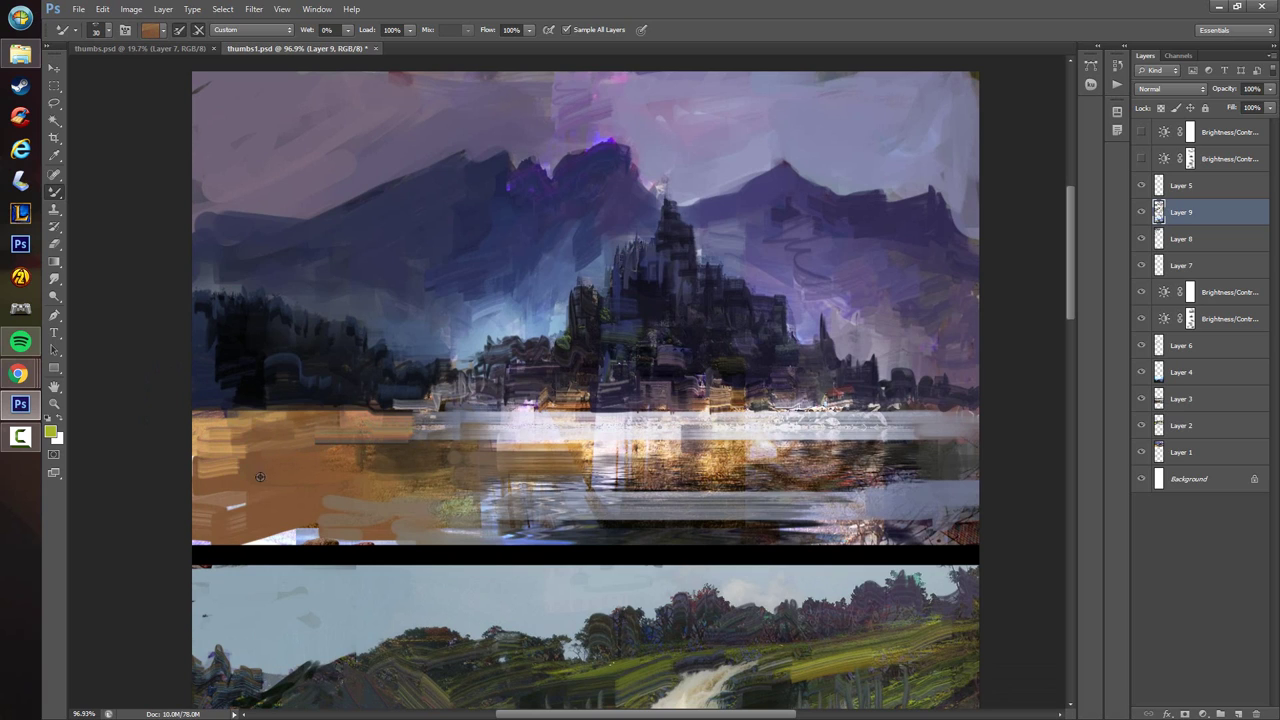
# - Cover the pale and green patches in the lower ochre water of the castle thumbnail with sampled browns
pyautogui.keyDown('alt'); pyautogui.click(260, 477); pyautogui.keyUp('alt')
pyautogui.moveTo(240, 500)
pyautogui.mouseDown()
pyautogui.moveTo(219, 509)
pyautogui.moveTo(313, 503)
pyautogui.moveTo(300, 530)
pyautogui.moveTo(262, 543)
pyautogui.moveTo(399, 504)
pyautogui.moveTo(335, 466)
pyautogui.moveTo(384, 466)
pyautogui.moveTo(284, 468)
pyautogui.mouseUp()
pyautogui.keyDown('alt'); pyautogui.click(426, 464); pyautogui.keyUp('alt')
pyautogui.moveTo(385, 488)
pyautogui.mouseDown()
pyautogui.moveTo(318, 470)
pyautogui.moveTo(436, 493)
pyautogui.moveTo(492, 530)
pyautogui.moveTo(479, 528)
pyautogui.mouseUp()
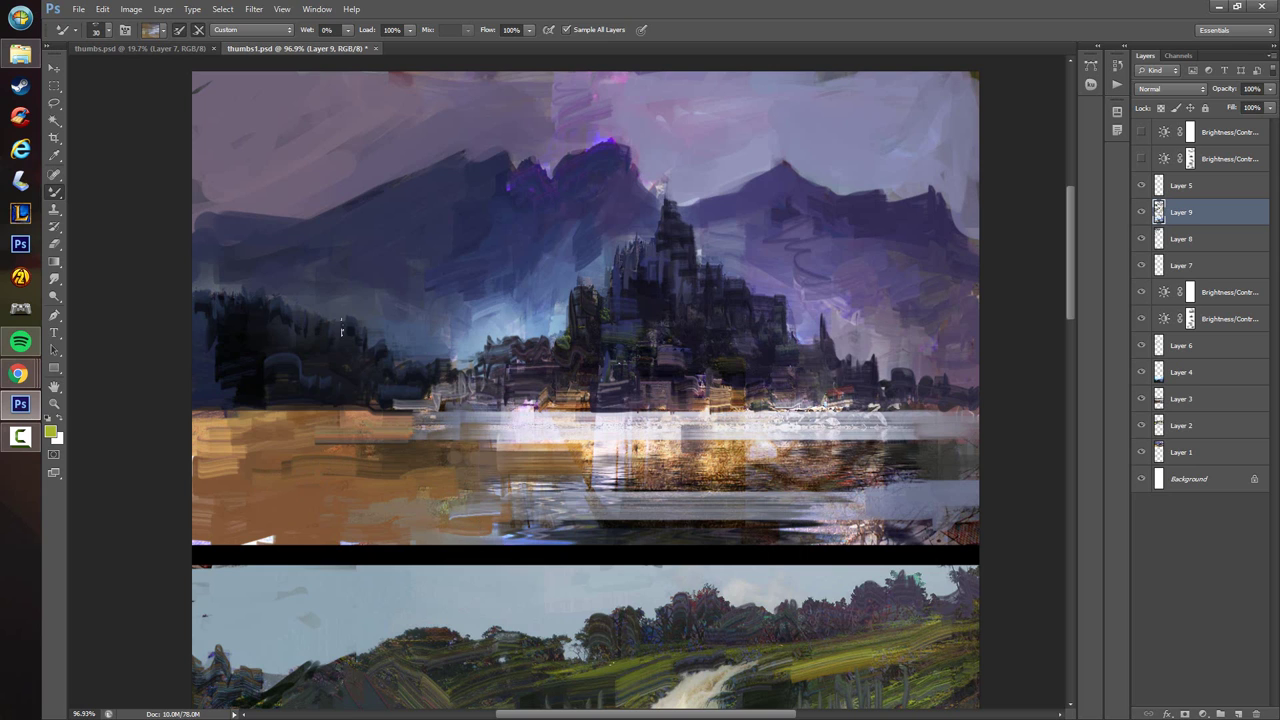
# - Blend the edge between the ochre water and the castle's reflection with sampled water colours
pyautogui.hscroll(2, 414, 458)
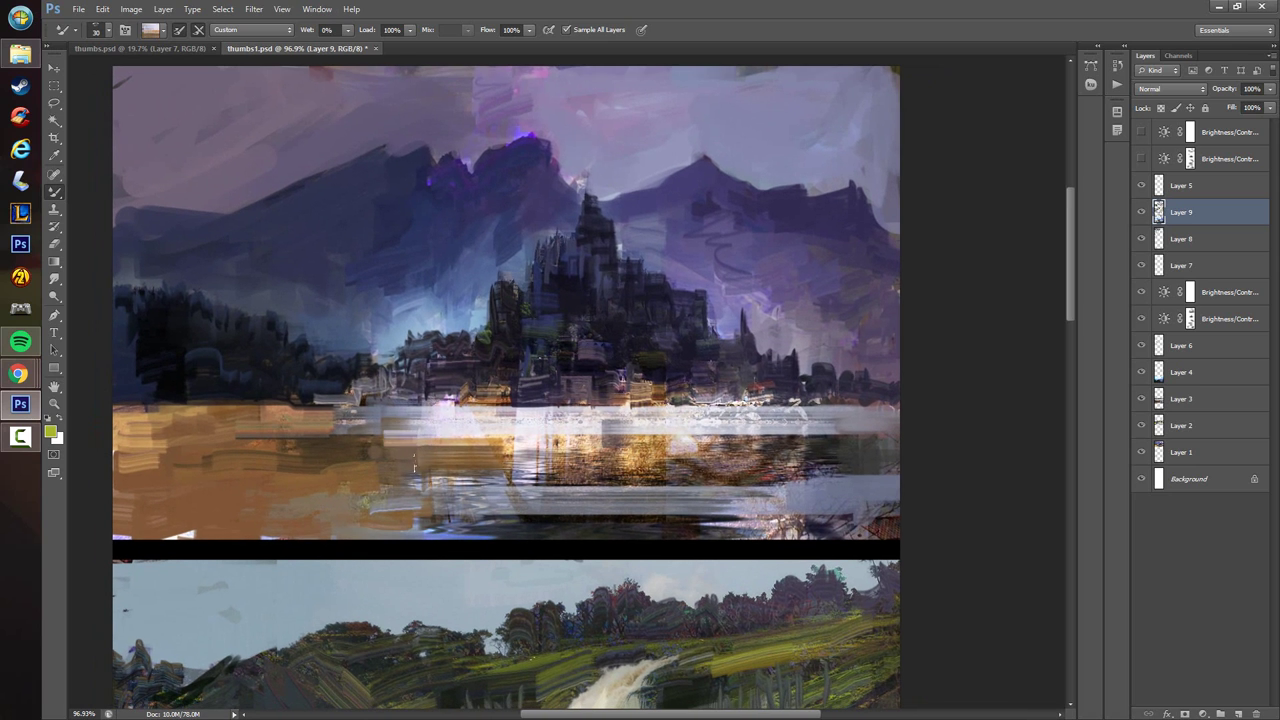
pyautogui.moveTo(410, 440)
pyautogui.mouseDown()
pyautogui.moveTo(392, 439)
pyautogui.moveTo(430, 450)
pyautogui.moveTo(434, 477)
pyautogui.moveTo(412, 482)
pyautogui.mouseUp()
pyautogui.keyDown('alt'); pyautogui.click(402, 457); pyautogui.keyUp('alt')
pyautogui.keyDown('alt'); pyautogui.click(478, 483); pyautogui.keyUp('alt')
pyautogui.keyDown('alt'); pyautogui.click(546, 466); pyautogui.keyUp('alt')
pyautogui.moveTo(552, 461)
pyautogui.mouseDown()
pyautogui.moveTo(508, 454)
pyautogui.moveTo(561, 442)
pyautogui.mouseUp()
pyautogui.keyDown('alt'); pyautogui.click(556, 466); pyautogui.keyUp('alt')
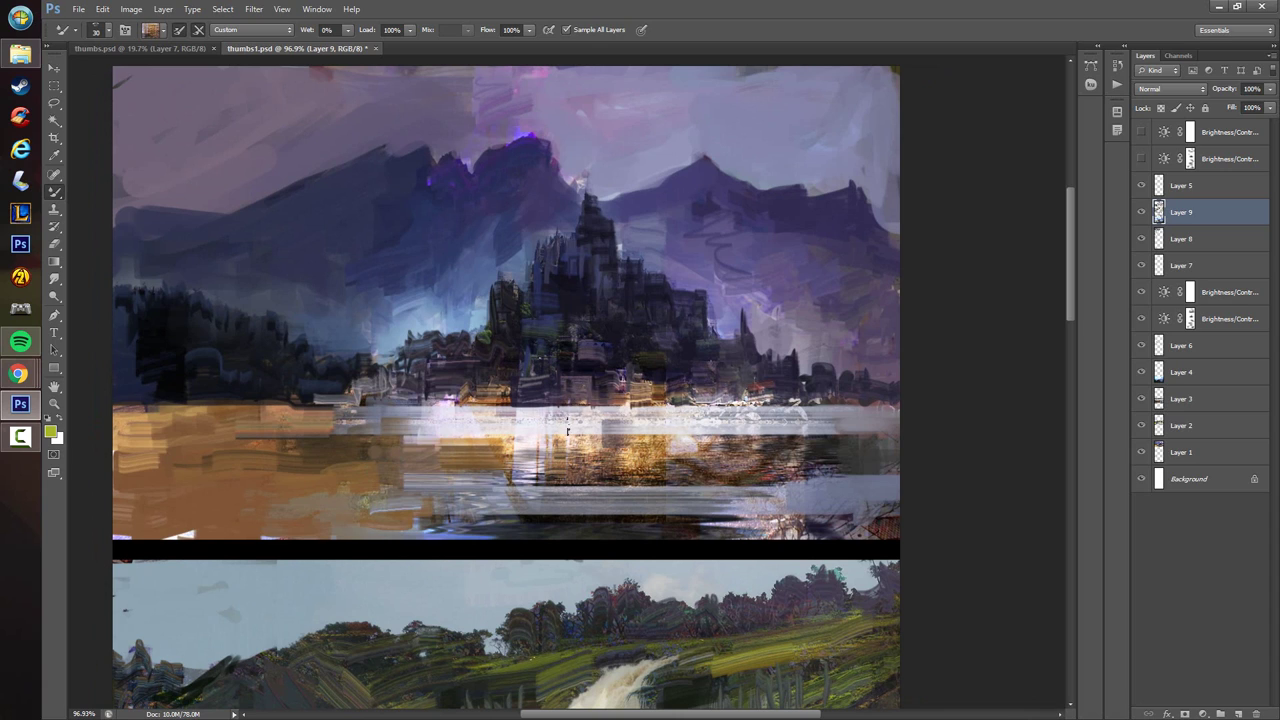
# - Touch up the bright shoreline reflection and the dark lower-right corner of the castle's lake with sampled tones
pyautogui.click(567, 430)
pyautogui.keyDown('alt'); pyautogui.click(873, 517); pyautogui.keyUp('alt')
pyautogui.keyDown('alt'); pyautogui.click(887, 513); pyautogui.keyUp('alt')
pyautogui.moveTo(889, 511); pyautogui.dragTo(874, 536)
pyautogui.moveTo(548, 473); pyautogui.dragTo(544, 475)
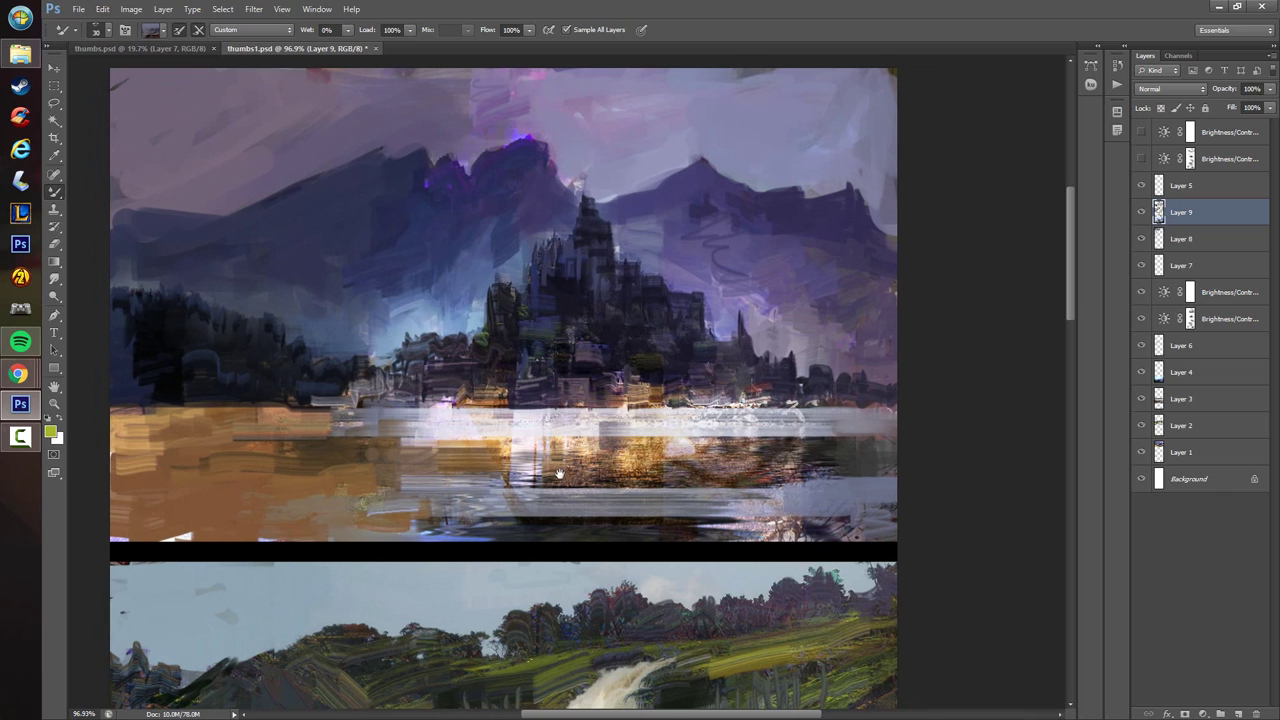
# - Extend the pale reflection band below the shoreline to the castle thumbnail's left edge with sampled light tones
pyautogui.keyDown('alt'); pyautogui.click(442, 431); pyautogui.keyUp('alt')
pyautogui.moveTo(430, 420)
pyautogui.mouseDown()
pyautogui.moveTo(264, 419)
pyautogui.moveTo(117, 443)
pyautogui.mouseUp()
pyautogui.hotkey('ctrl', 'z')
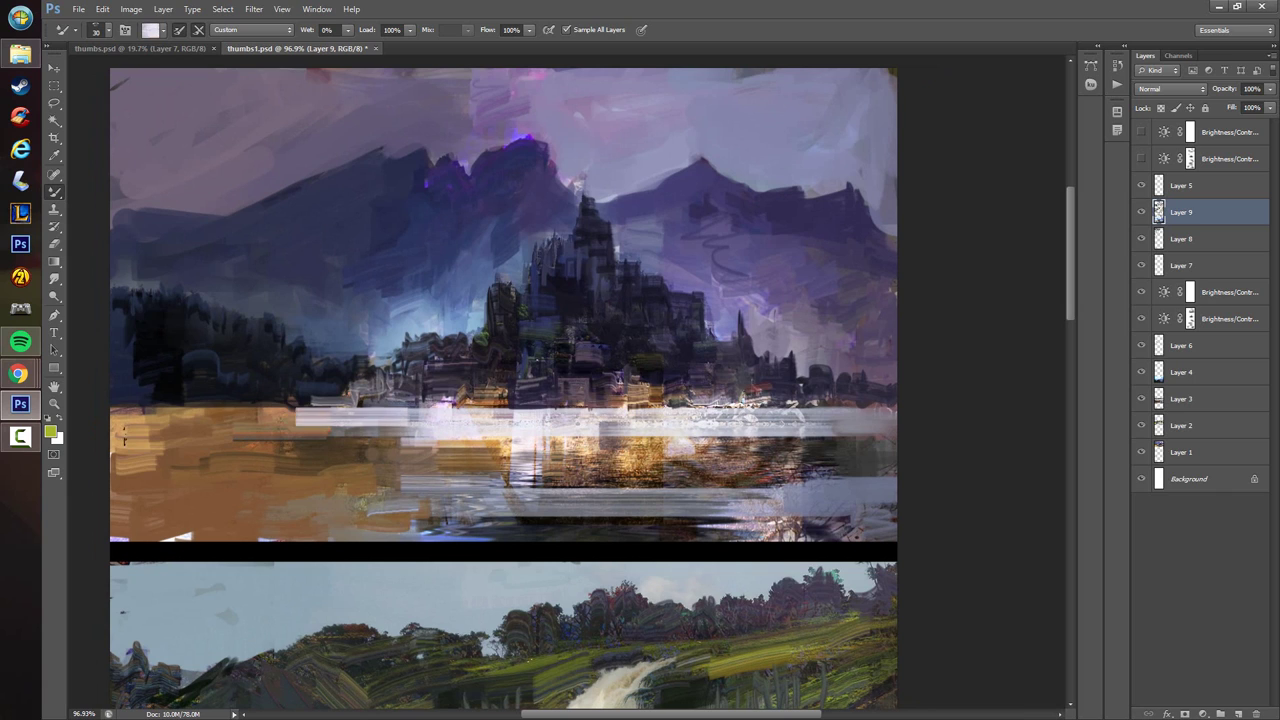
pyautogui.moveTo(383, 415); pyautogui.dragTo(201, 436)
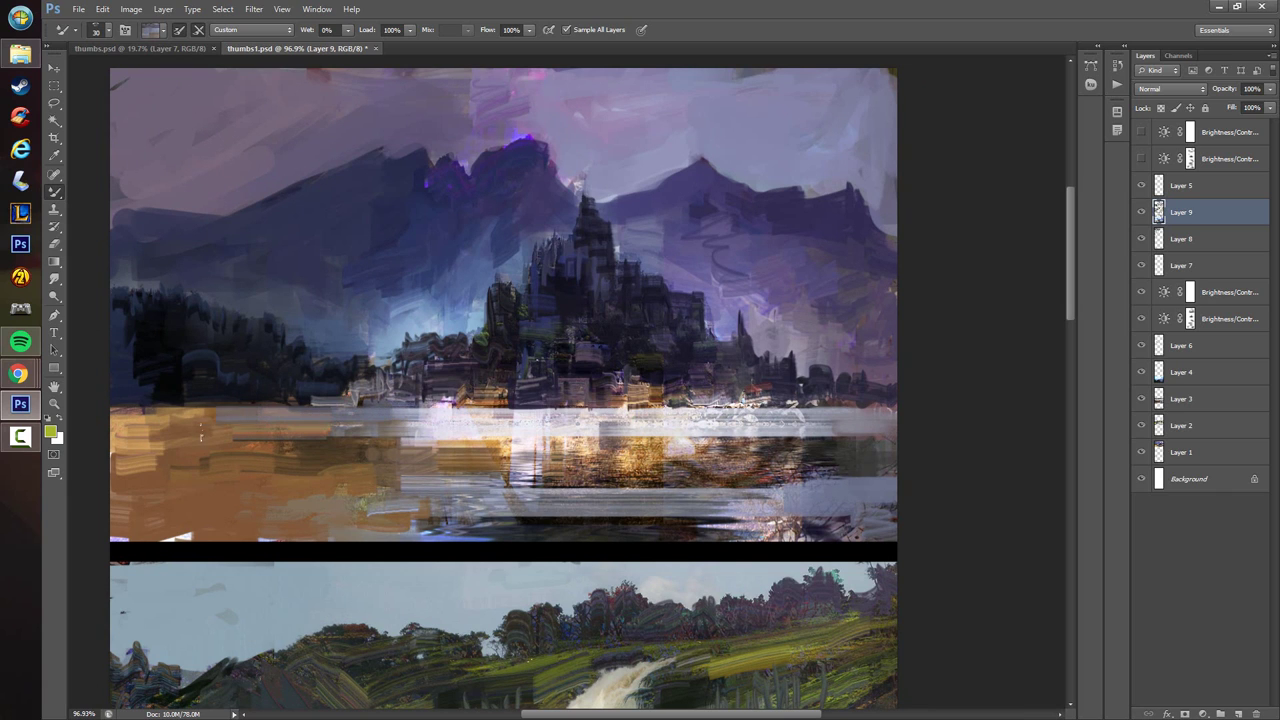
pyautogui.moveTo(291, 418)
pyautogui.mouseDown()
pyautogui.moveTo(424, 419)
pyautogui.moveTo(112, 418)
pyautogui.mouseUp()
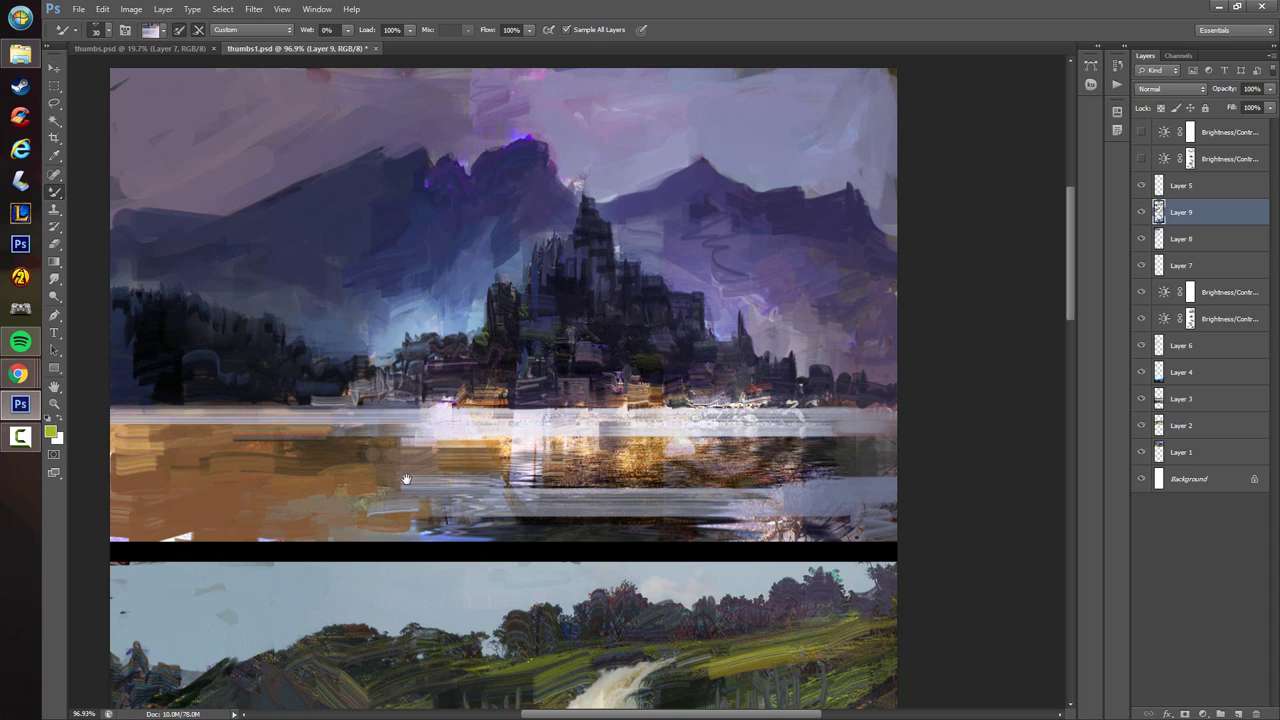
# - Extend the grey reflection band across the lower ochre water at brush size 40
pyautogui.keyDown('shift'); pyautogui.click(470, 503); pyautogui.keyUp('shift')
pyautogui.keyDown('alt'); pyautogui.click(562, 502); pyautogui.keyUp('alt')
pyautogui.moveTo(549, 502)
pyautogui.mouseDown()
pyautogui.moveTo(288, 514)
pyautogui.moveTo(320, 508)
pyautogui.moveTo(150, 492)
pyautogui.mouseUp()
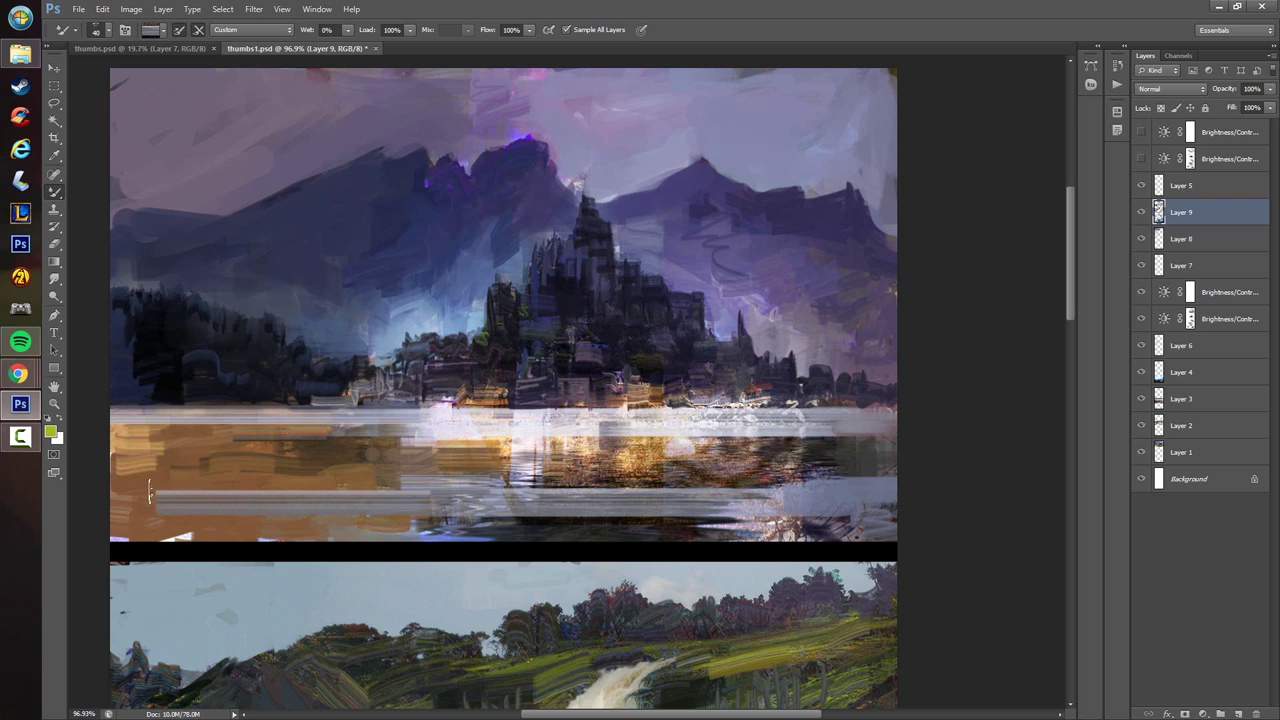
# - Paint vertical grey strokes across the castle's lake, linking the two horizontal reflection bands
pyautogui.scroll(-1, 411, 470)
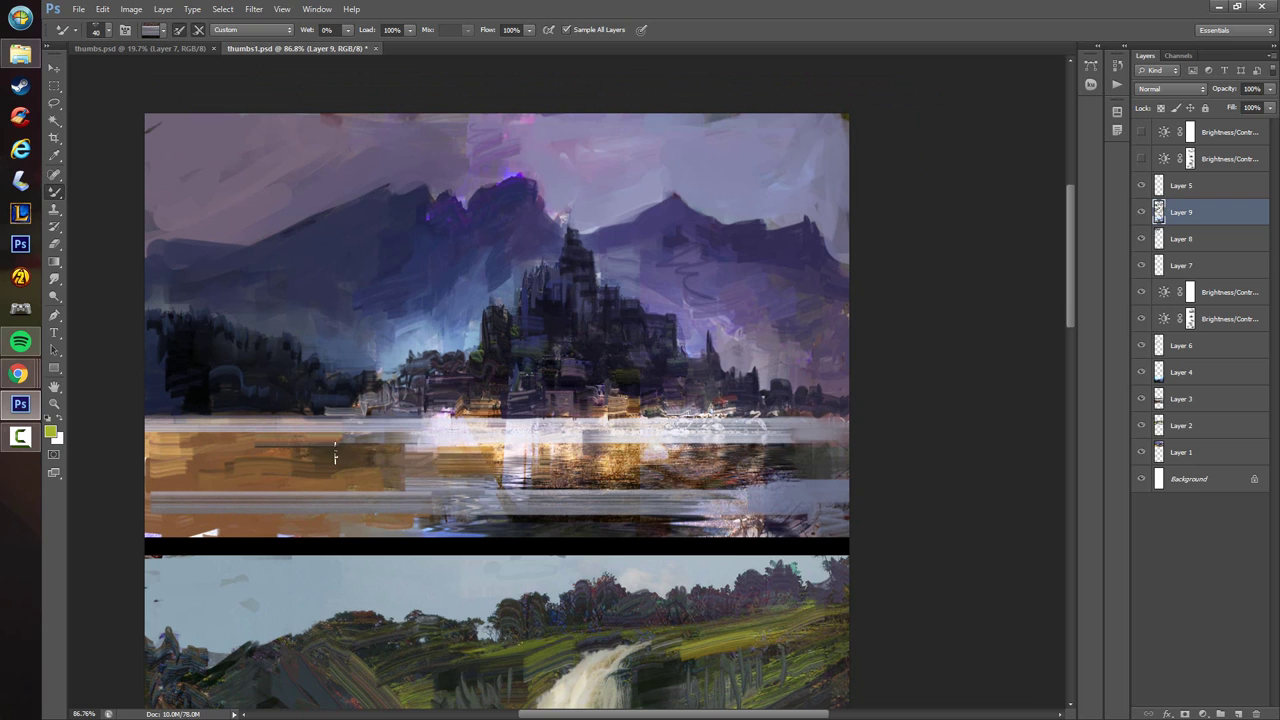
pyautogui.moveTo(327, 442)
pyautogui.mouseDown()
pyautogui.moveTo(350, 480)
pyautogui.moveTo(335, 492)
pyautogui.moveTo(371, 499)
pyautogui.moveTo(329, 490)
pyautogui.mouseUp()
pyautogui.scroll(-4, 392, 470)
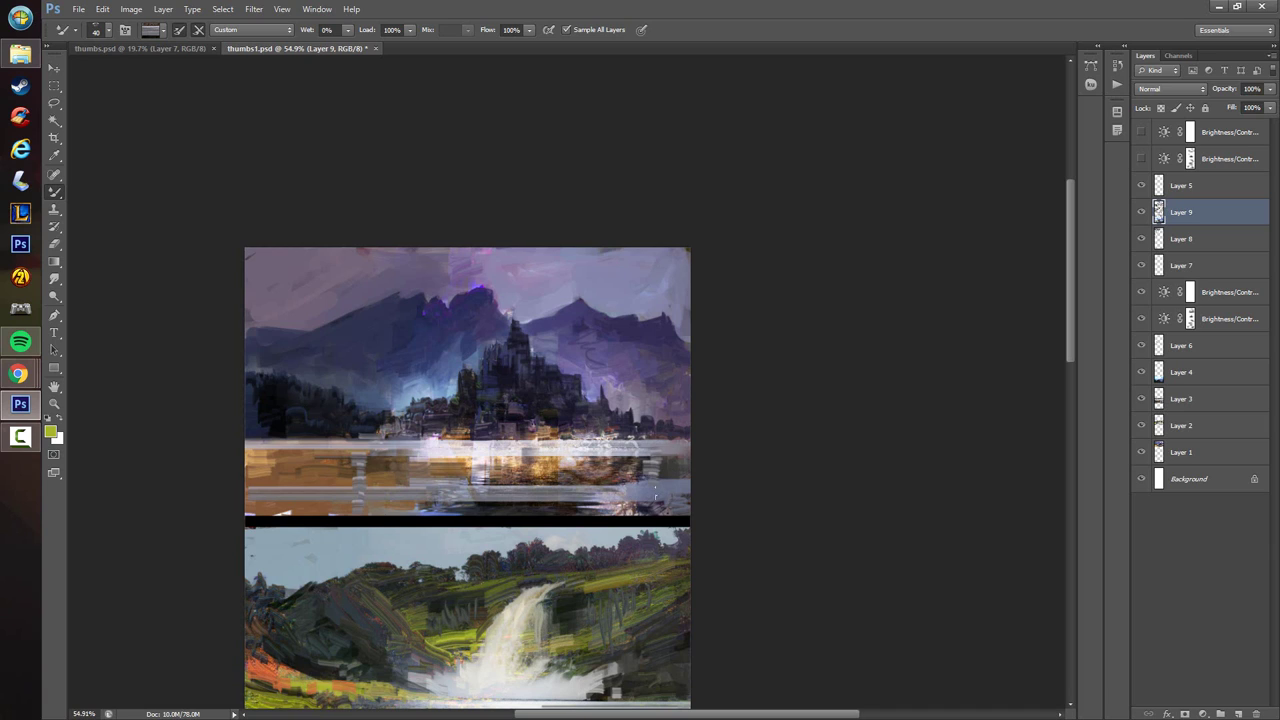
pyautogui.moveTo(476, 498); pyautogui.dragTo(480, 516)
pyautogui.moveTo(266, 446); pyautogui.dragTo(272, 484)
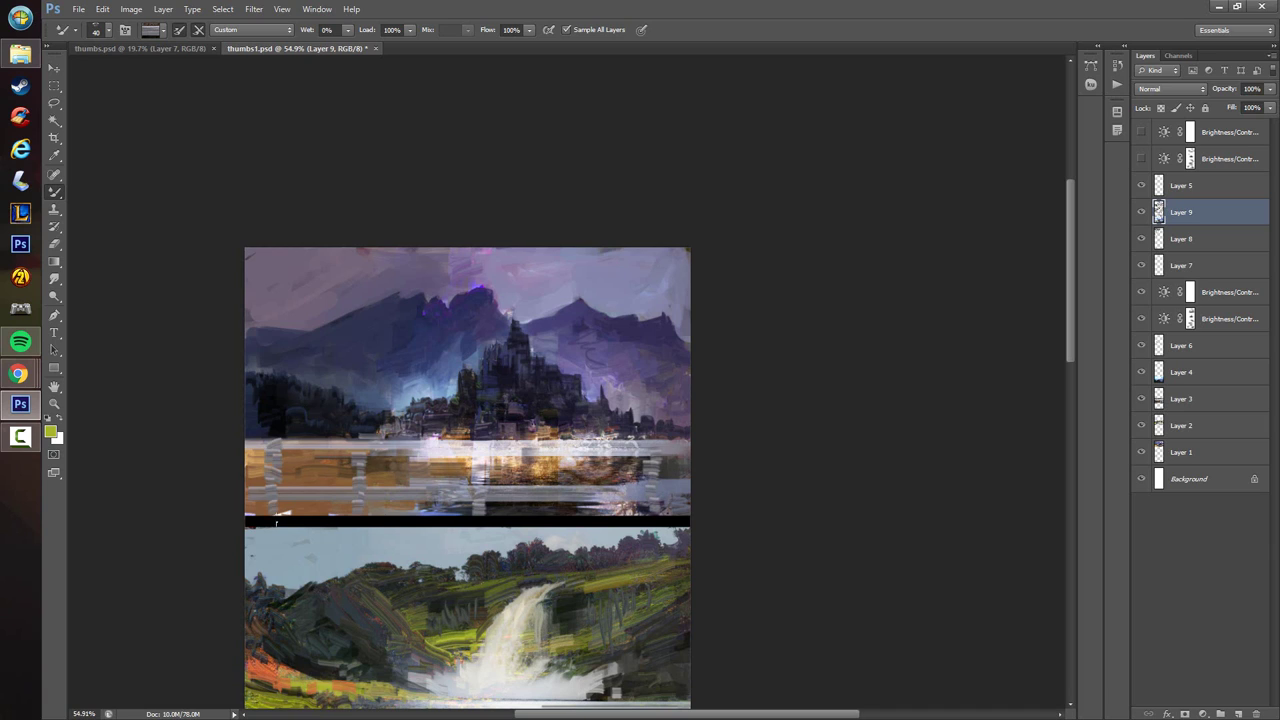
# - Retouch the sky around the bottom thumbnail's mountain peak with sampled whites and cyans, and save the file
pyautogui.scroll(-2, 372, 476)
pyautogui.scroll(-4, 383, 485)
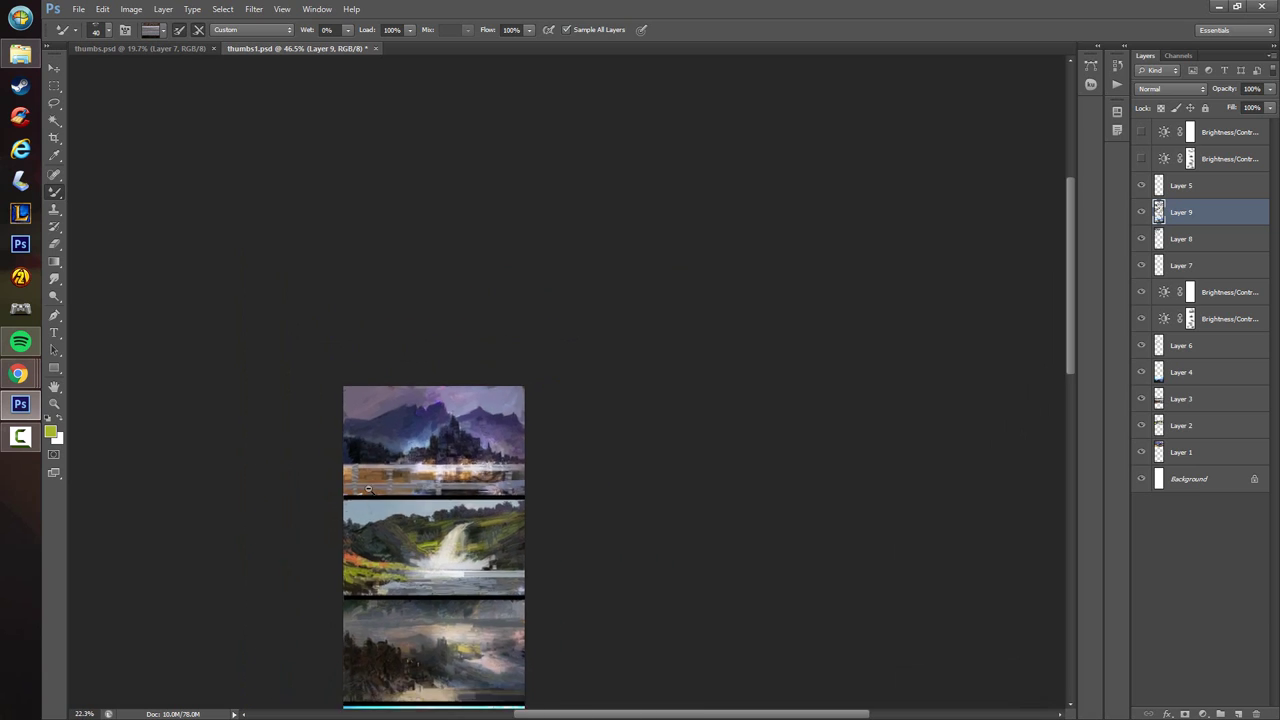
pyautogui.scroll(1, 665, 442)
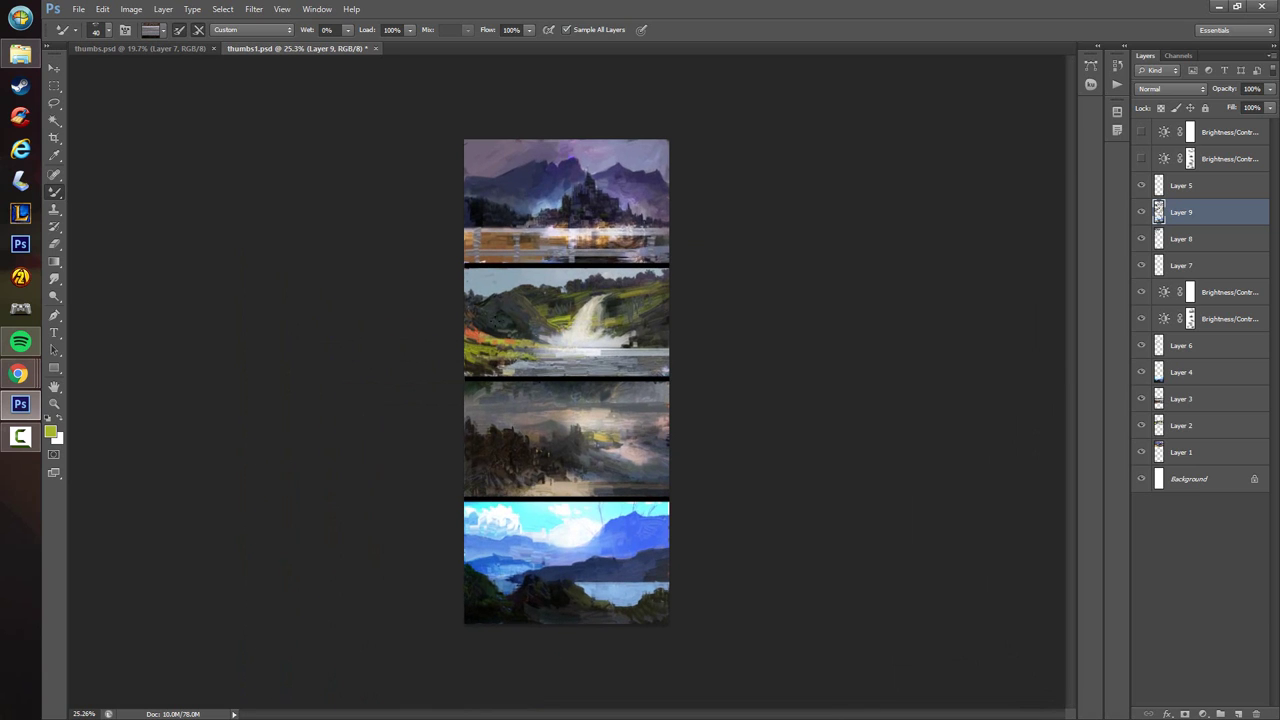
pyautogui.scroll(1, 637, 377)
pyautogui.keyDown('alt'); pyautogui.click(599, 525); pyautogui.keyUp('alt')
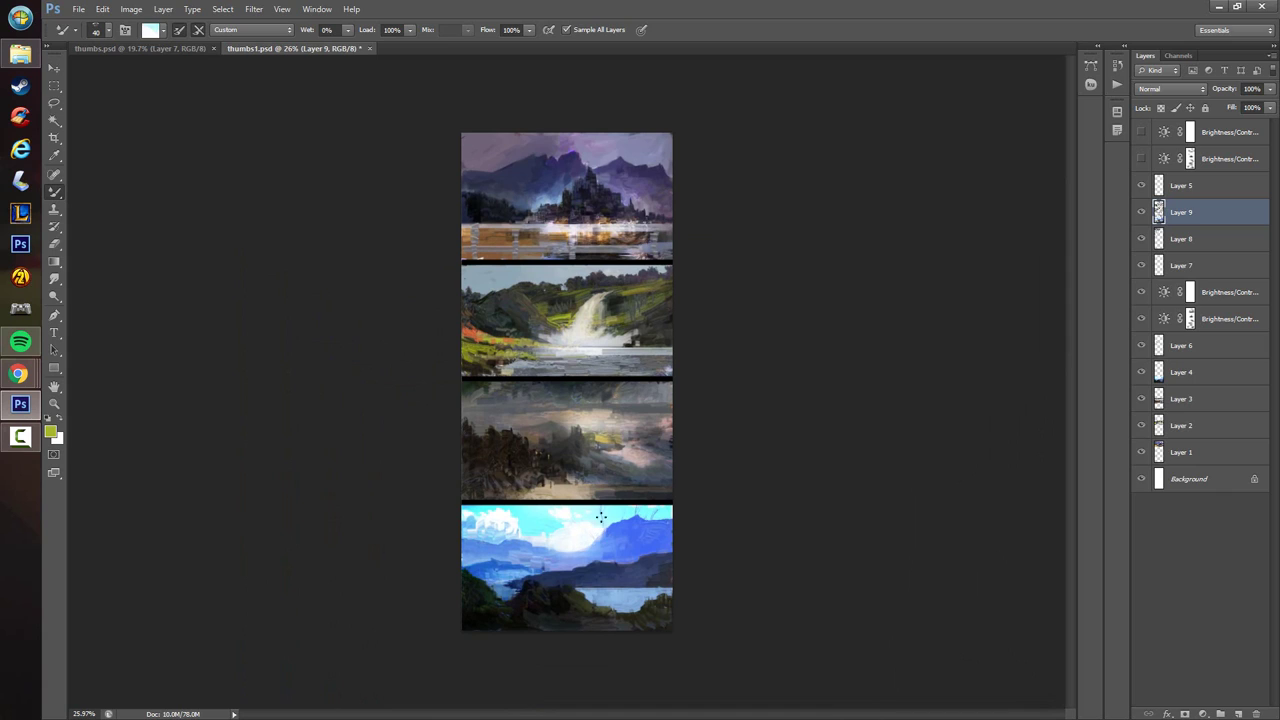
pyautogui.keyDown('alt'); pyautogui.click(611, 514); pyautogui.keyUp('alt')
pyautogui.keyDown('alt'); pyautogui.click(636, 511); pyautogui.keyUp('alt')
pyautogui.keyDown('alt'); pyautogui.click(641, 512); pyautogui.keyUp('alt')
pyautogui.scroll(2, 622, 431)
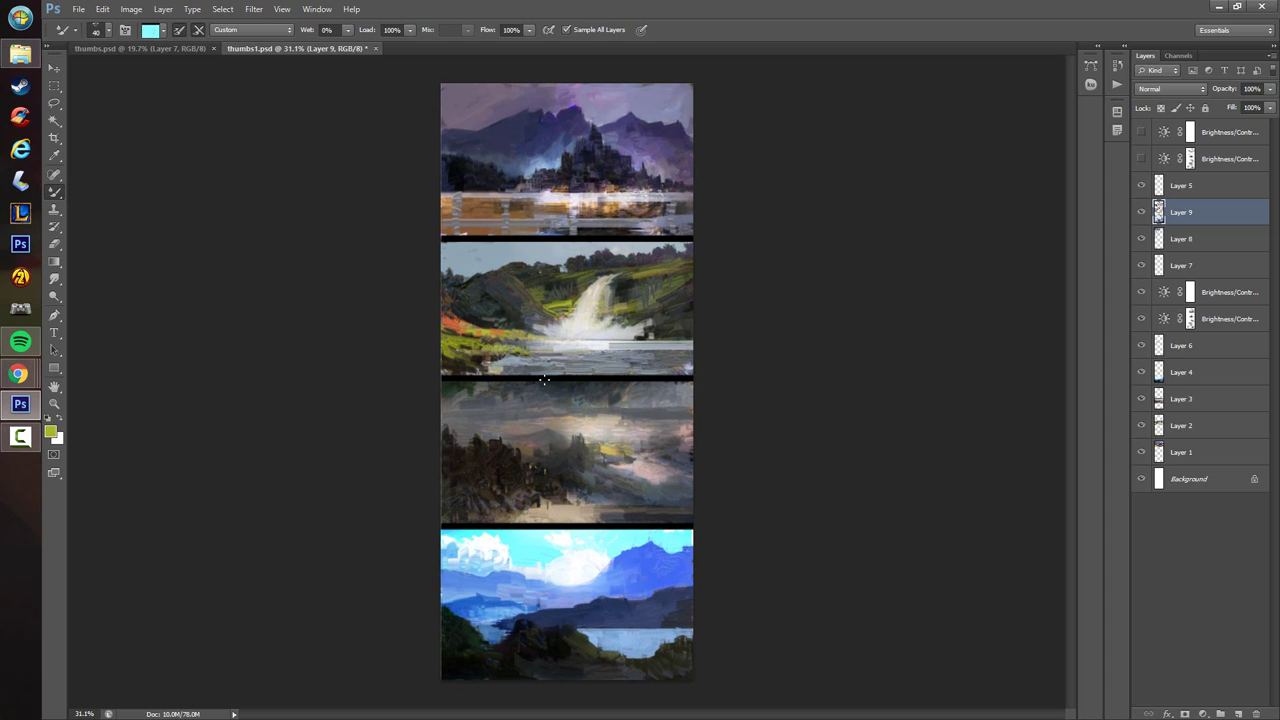
pyautogui.hotkey('ctrl', 's')
# - Add a new layer above Layer 9 and set the Mixer Brush to 100% wet and 1% load
pyautogui.scroll(5, 602, 237)
pyautogui.moveTo(600, 245); pyautogui.dragTo(591, 385)
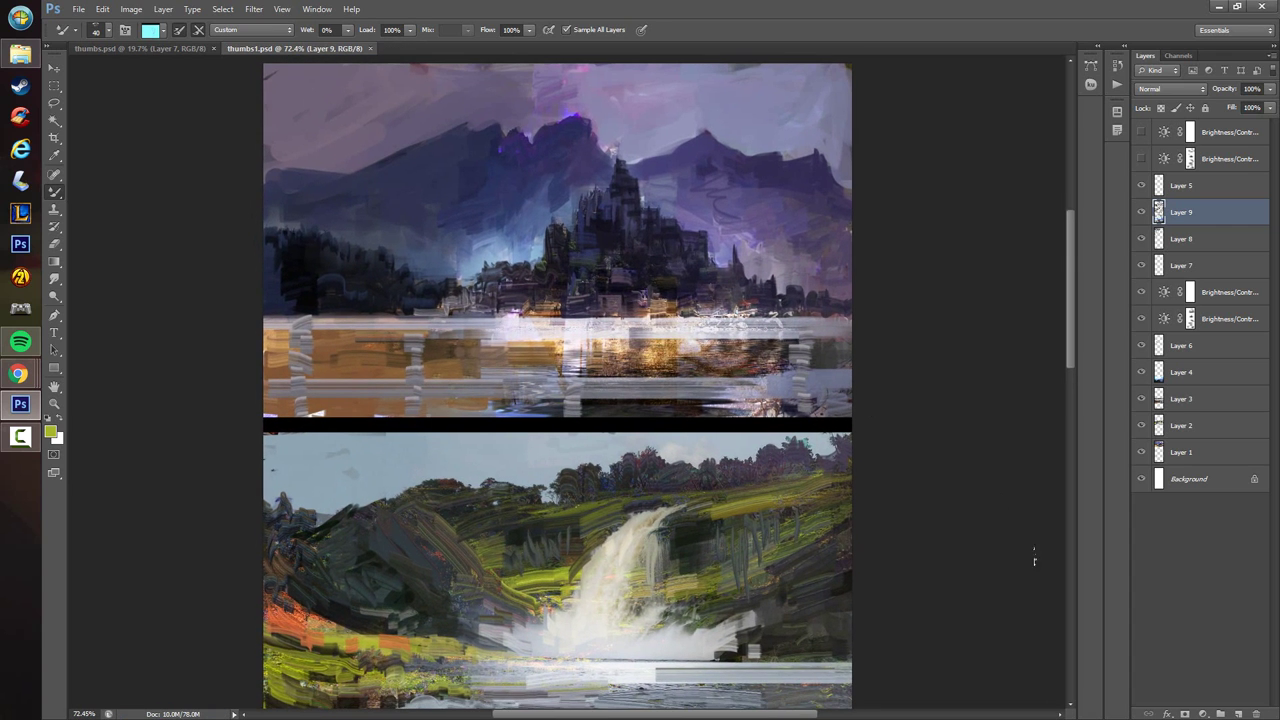
pyautogui.click(1237, 705)
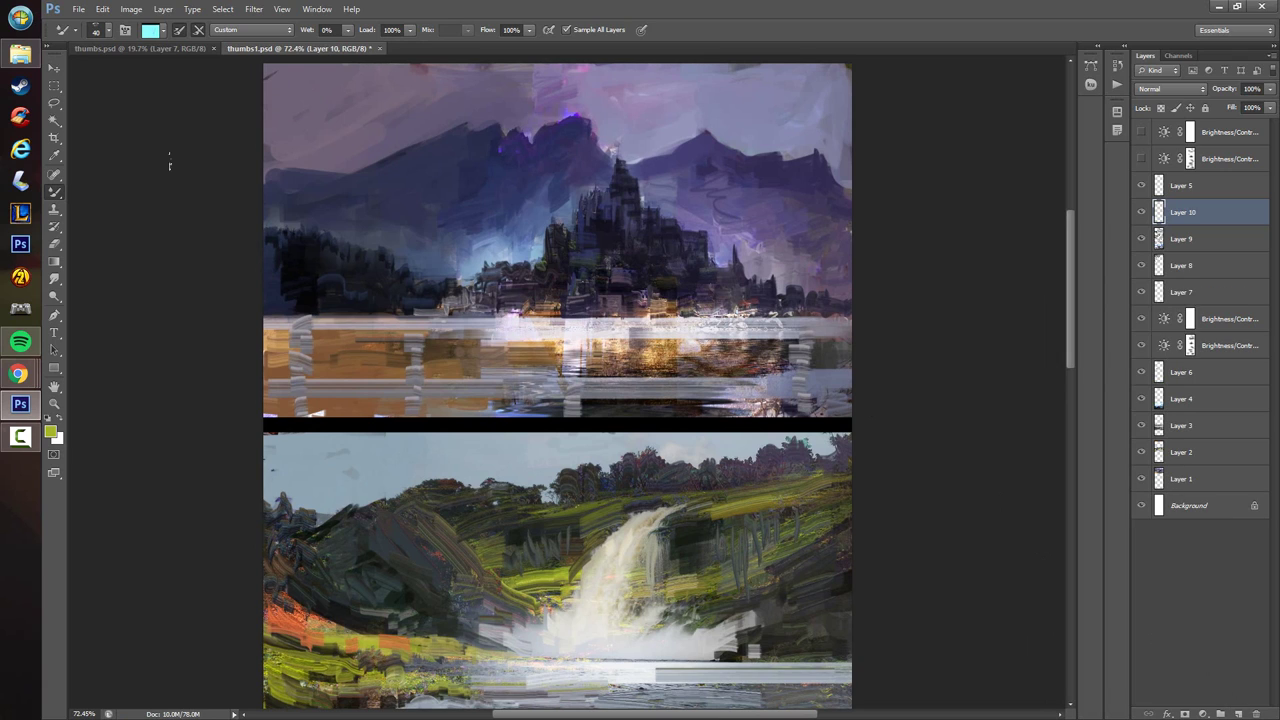
pyautogui.click(347, 34)
pyautogui.moveTo(347, 45); pyautogui.dragTo(297, 50)
pyautogui.click(411, 33)
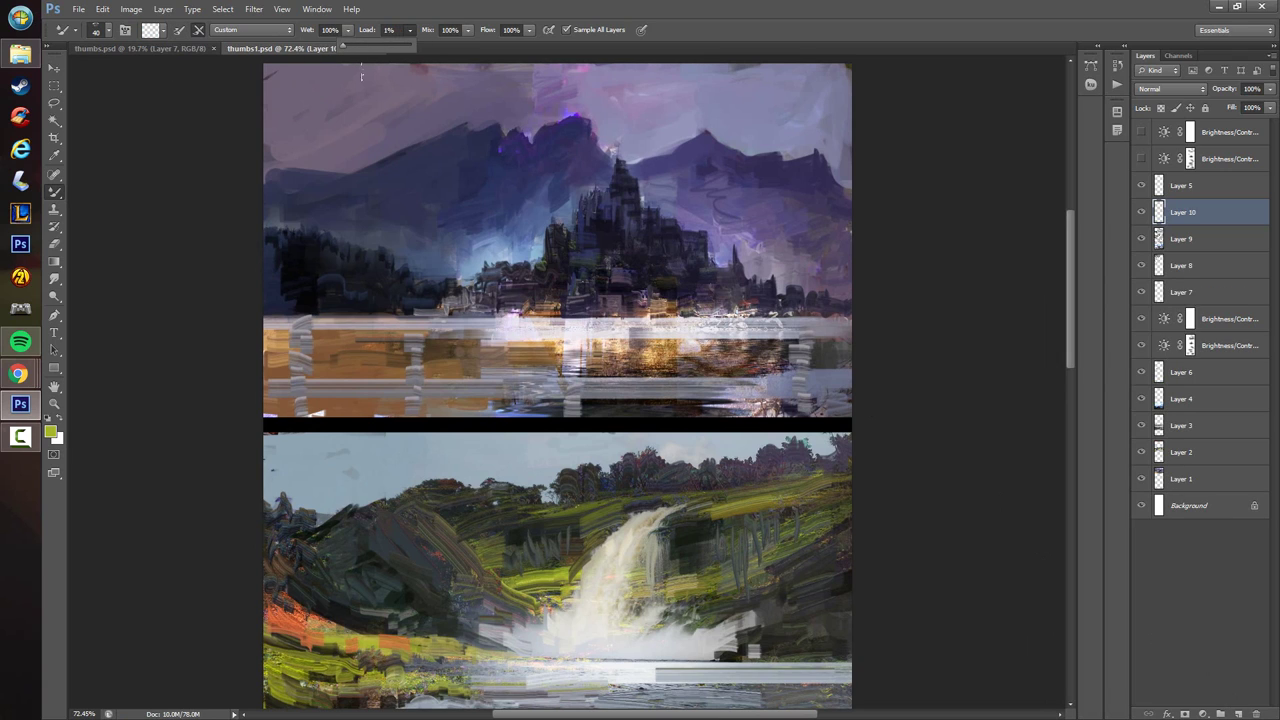
pyautogui.click(452, 338)
# - Smear the castle's orange reflections and lower water horizontally with the Mixer Brush at size 90
pyautogui.press(']')
pyautogui.press(']')
pyautogui.press(']')
pyautogui.press(']')
pyautogui.press(']')
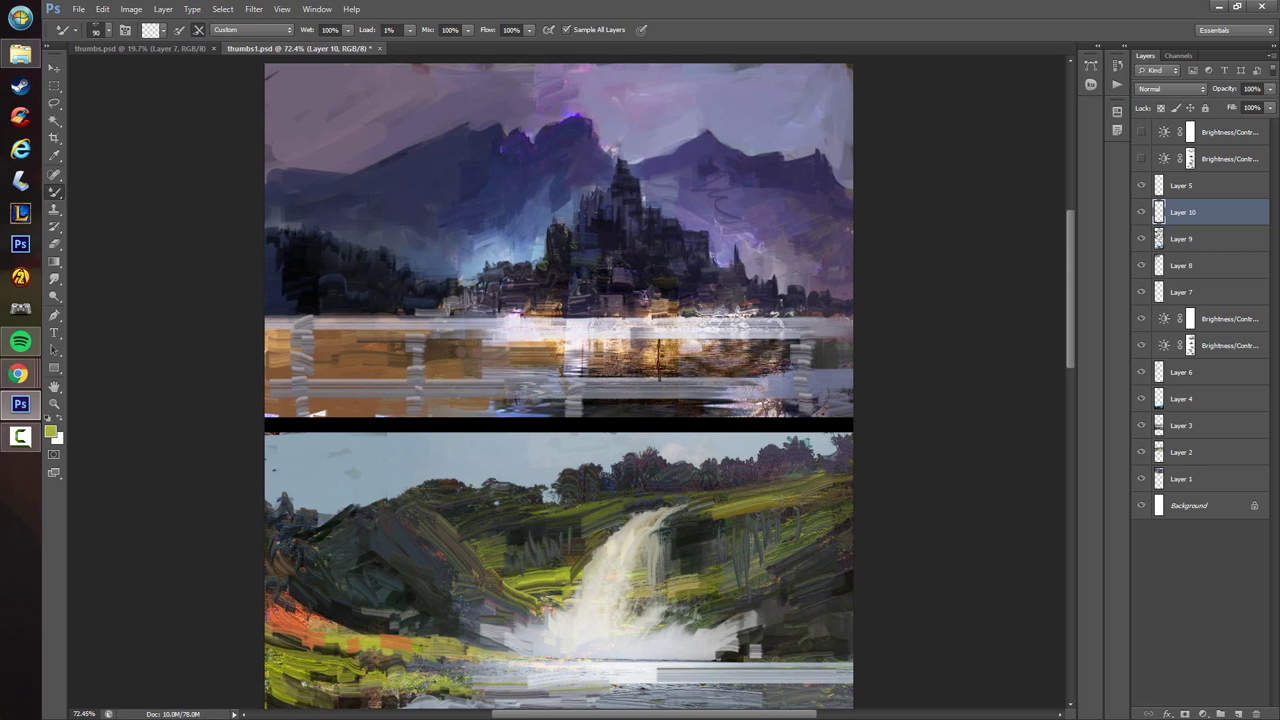
pyautogui.moveTo(780, 360); pyautogui.dragTo(270, 360)
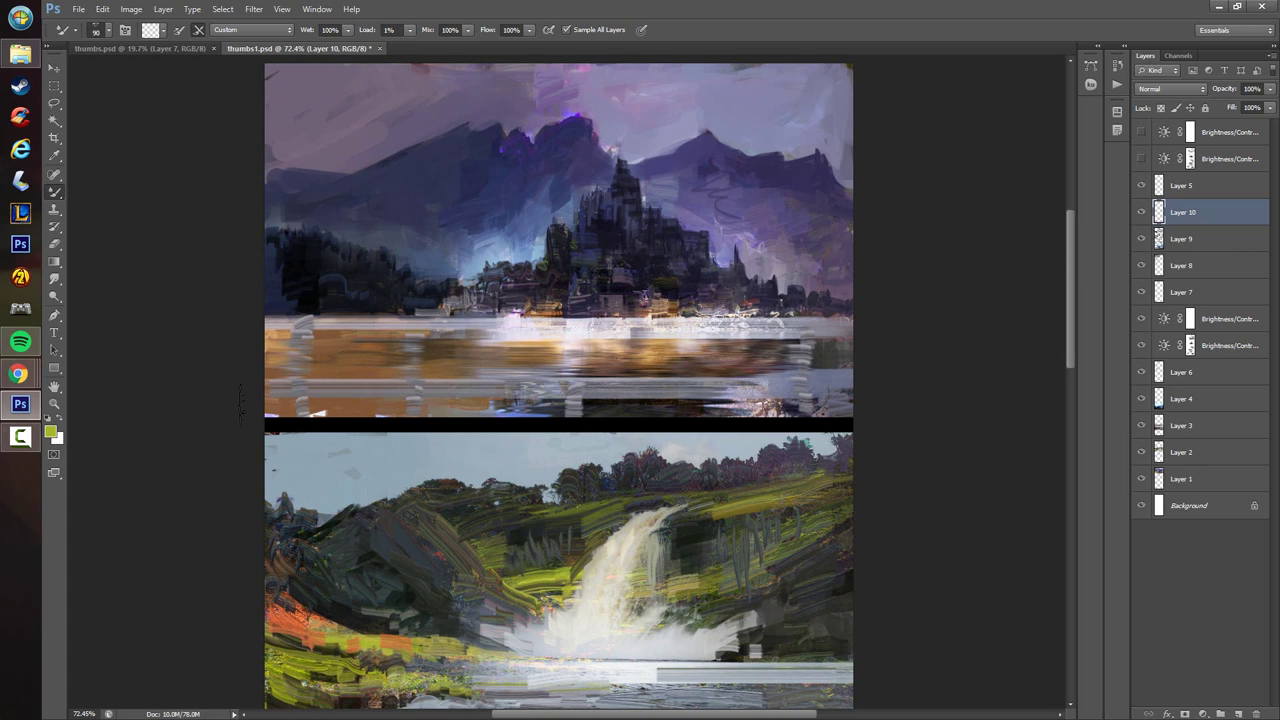
pyautogui.moveTo(241, 404); pyautogui.dragTo(854, 392)
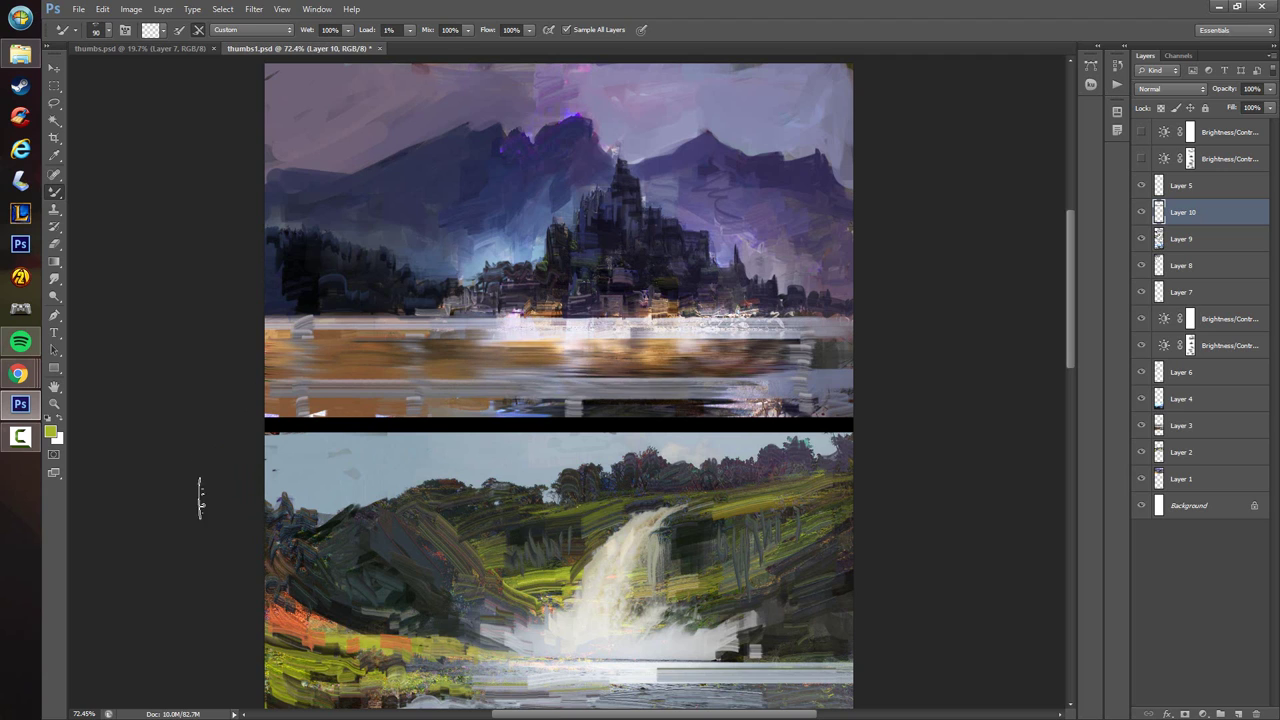
pyautogui.hotkey('ctrl', 'z')
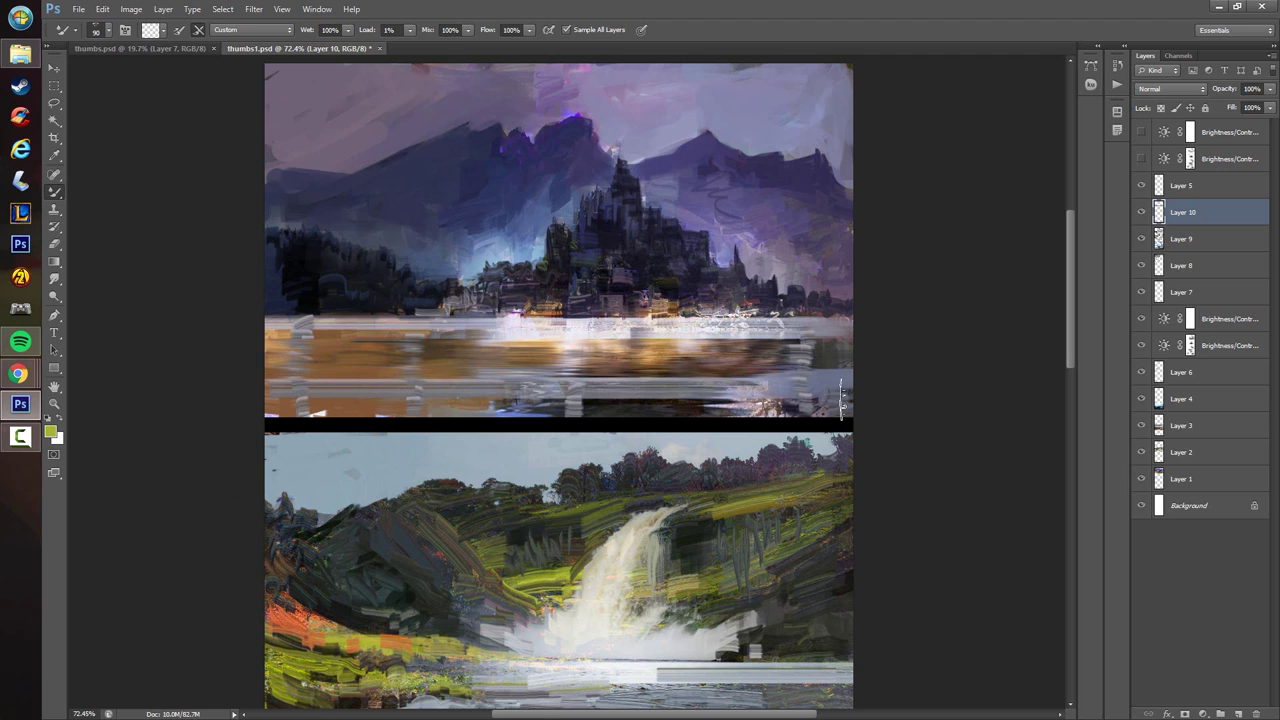
pyautogui.moveTo(841, 397)
pyautogui.mouseDown()
pyautogui.moveTo(633, 390)
pyautogui.moveTo(196, 410)
pyautogui.mouseUp()
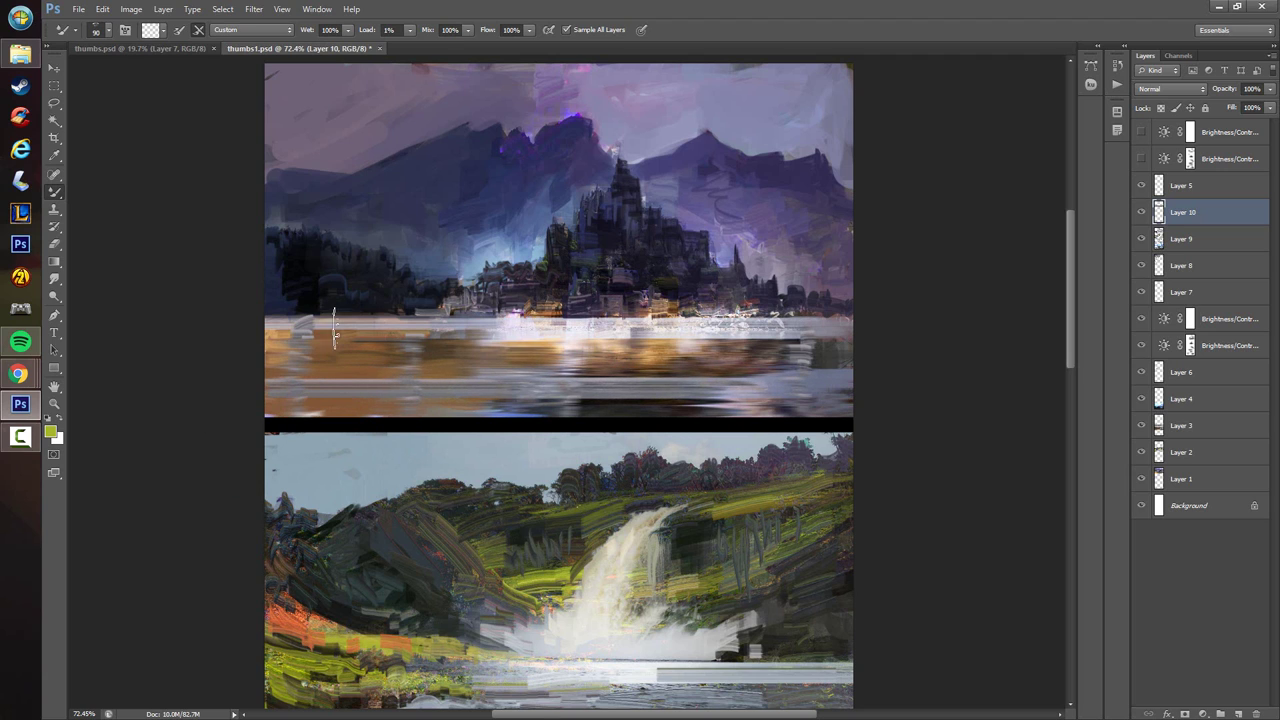
# - Smear the pale band below the castle's shoreline horizontally with the brush at size 50
pyautogui.press('[')
pyautogui.press('[')
pyautogui.press('[')
pyautogui.press('[')
pyautogui.moveTo(724, 330); pyautogui.dragTo(286, 330)
# - Smear the pale waterline at the foot of the waterfall sideways
pyautogui.scroll(-2, 618, 438)
pyautogui.moveTo(628, 544); pyautogui.dragTo(587, 431)
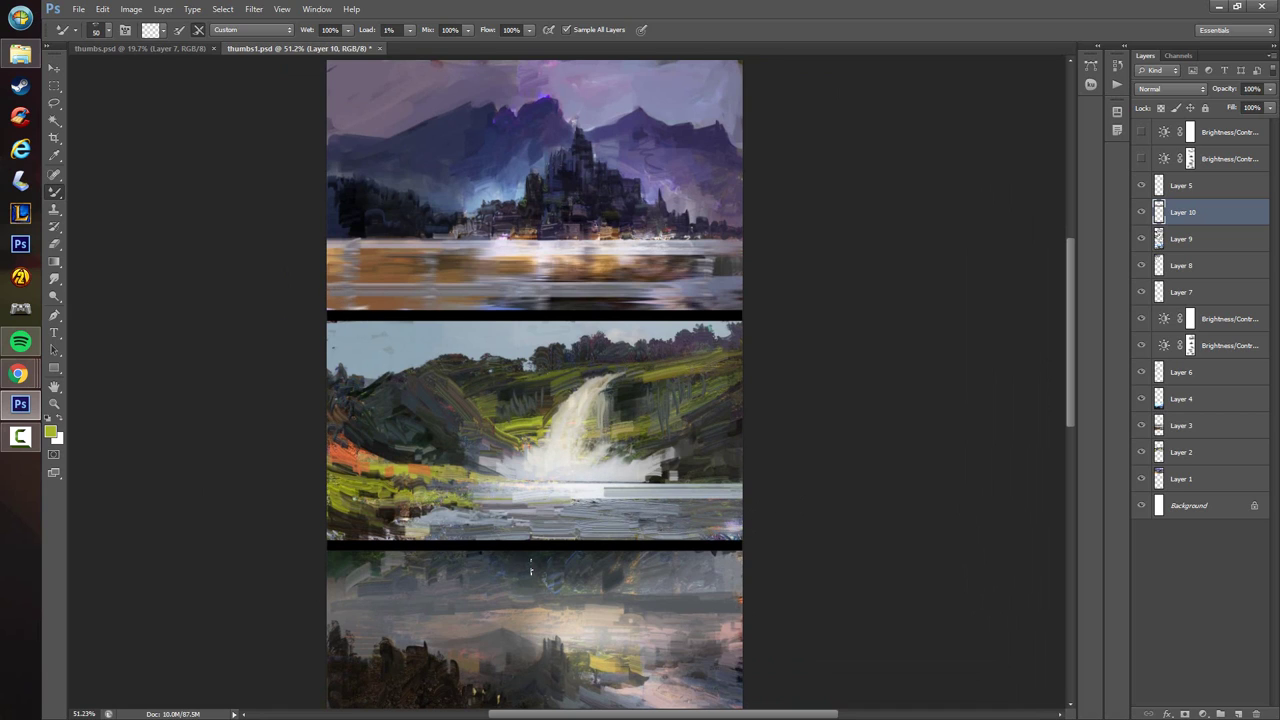
pyautogui.scroll(-5, 544, 553)
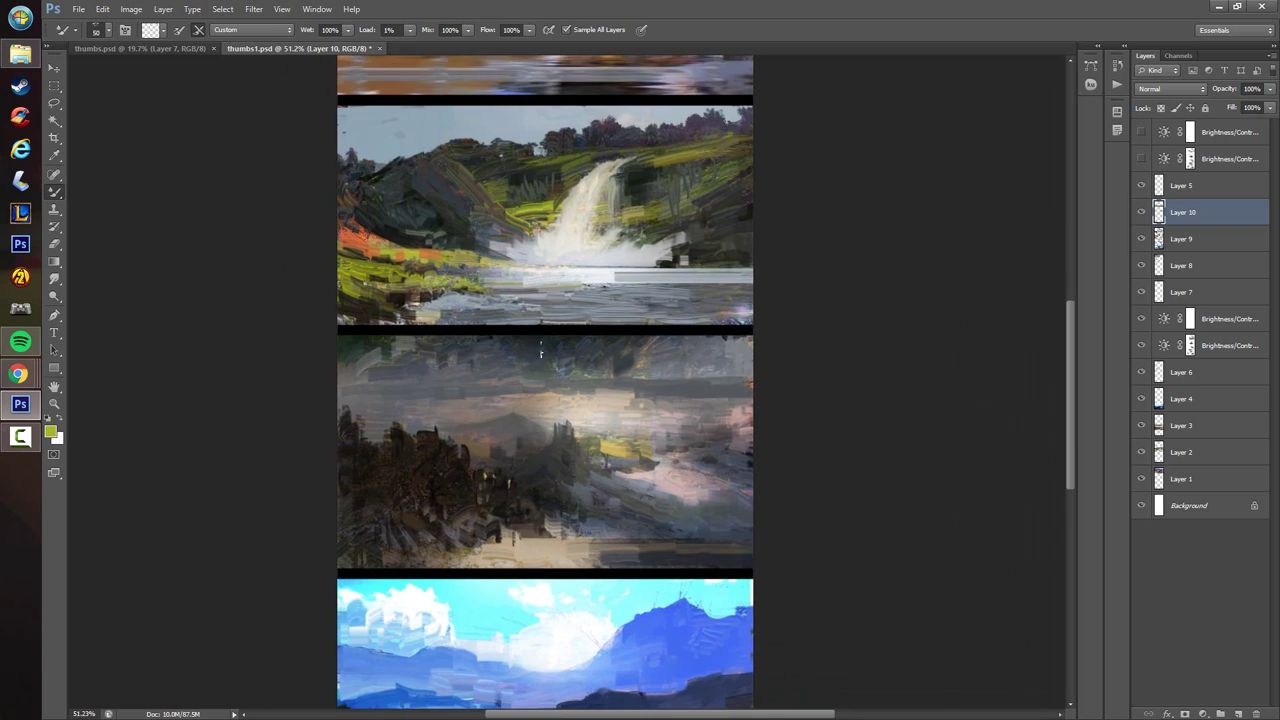
pyautogui.moveTo(570, 344); pyautogui.dragTo(566, 612)
pyautogui.moveTo(606, 535); pyautogui.dragTo(536, 535)
pyautogui.moveTo(534, 257); pyautogui.dragTo(587, 364)
pyautogui.scroll(-2, 598, 350)
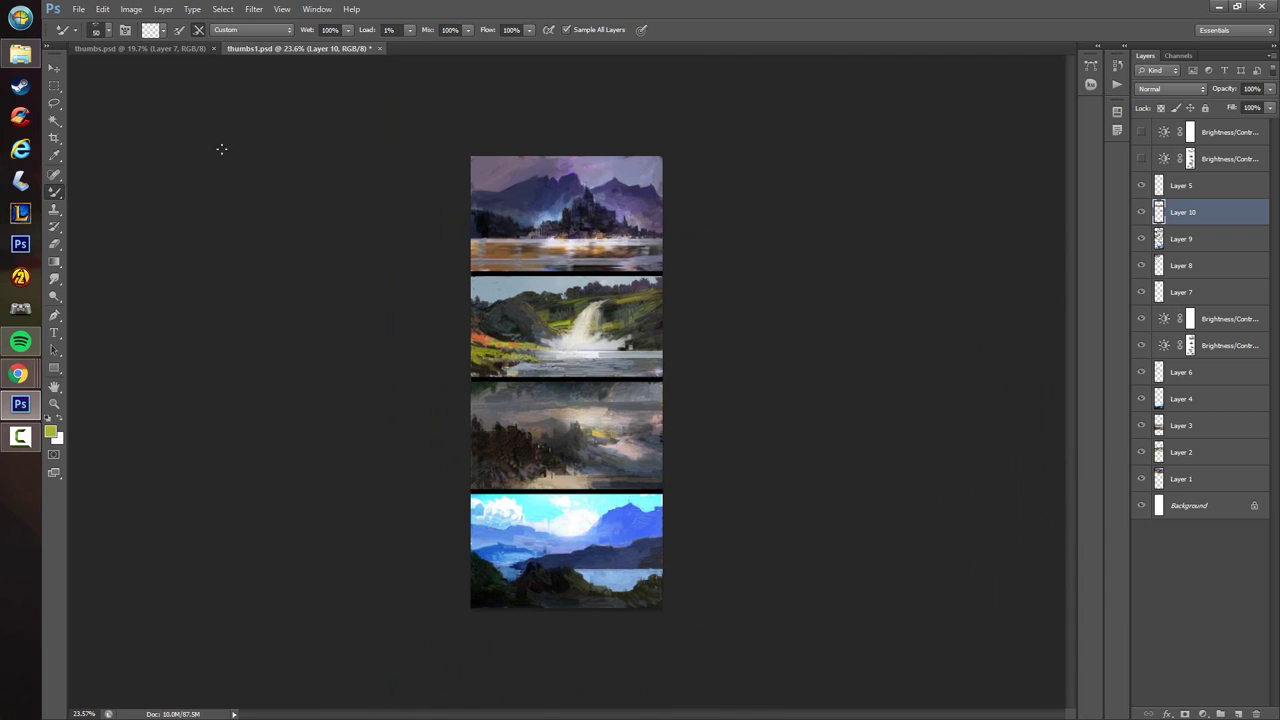
# - Add a new layer above Layer 10 and replace the Mixer Brush with the regular Brush using a different preset
pyautogui.click(1238, 713)
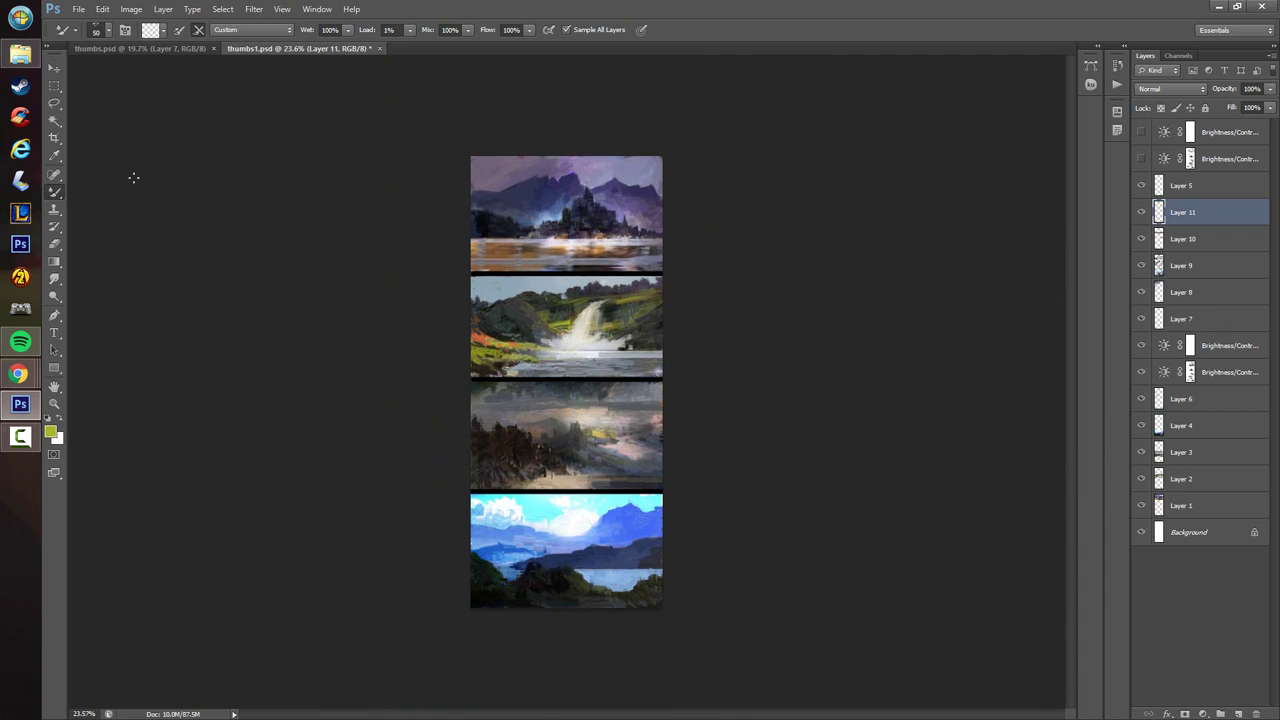
pyautogui.moveTo(56, 191); pyautogui.dragTo(87, 193)
pyautogui.click(87, 192)
pyautogui.click(100, 30)
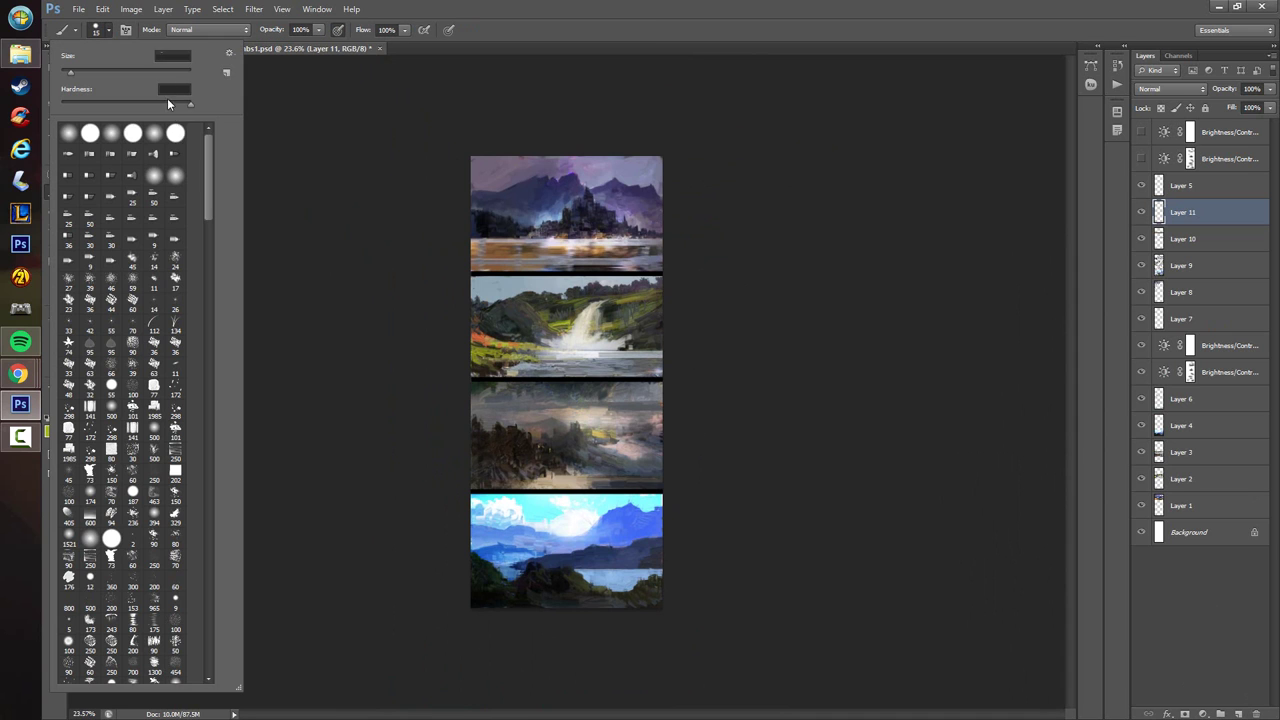
pyautogui.moveTo(211, 195); pyautogui.dragTo(215, 343)
pyautogui.click(96, 267)
# - Dot small white birds into the sky on both sides of the castle with the brush at size 7
pyautogui.moveTo(563, 274); pyautogui.dragTo(635, 284)
pyautogui.moveTo(558, 313); pyautogui.dragTo(513, 529)
pyautogui.scroll(4, 510, 470)
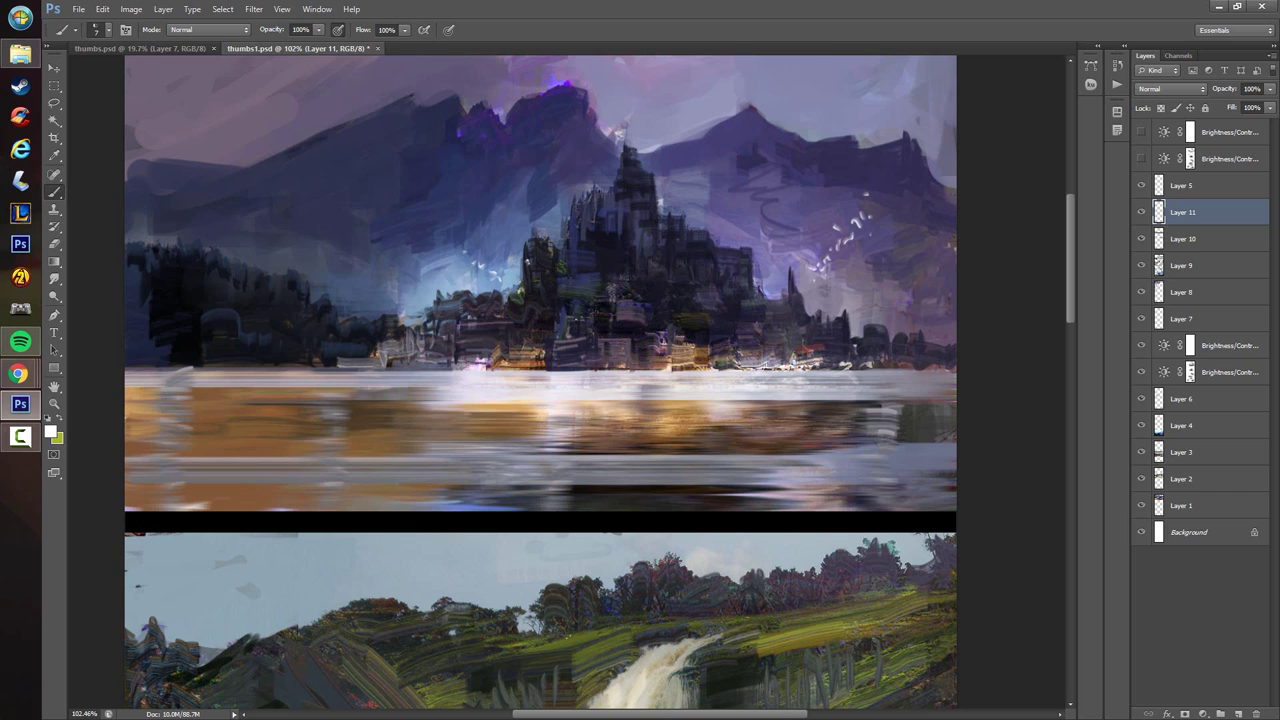
pyautogui.scroll(-4, 433, 283)
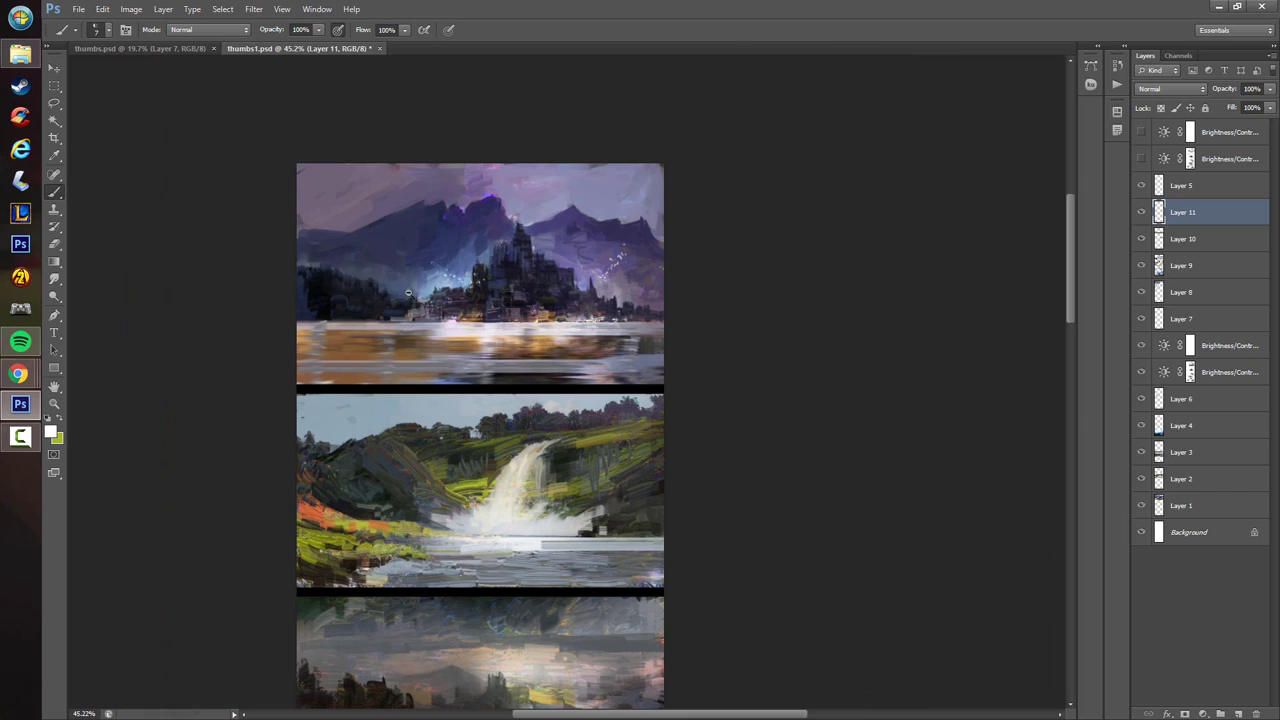
pyautogui.scroll(4, 408, 258)
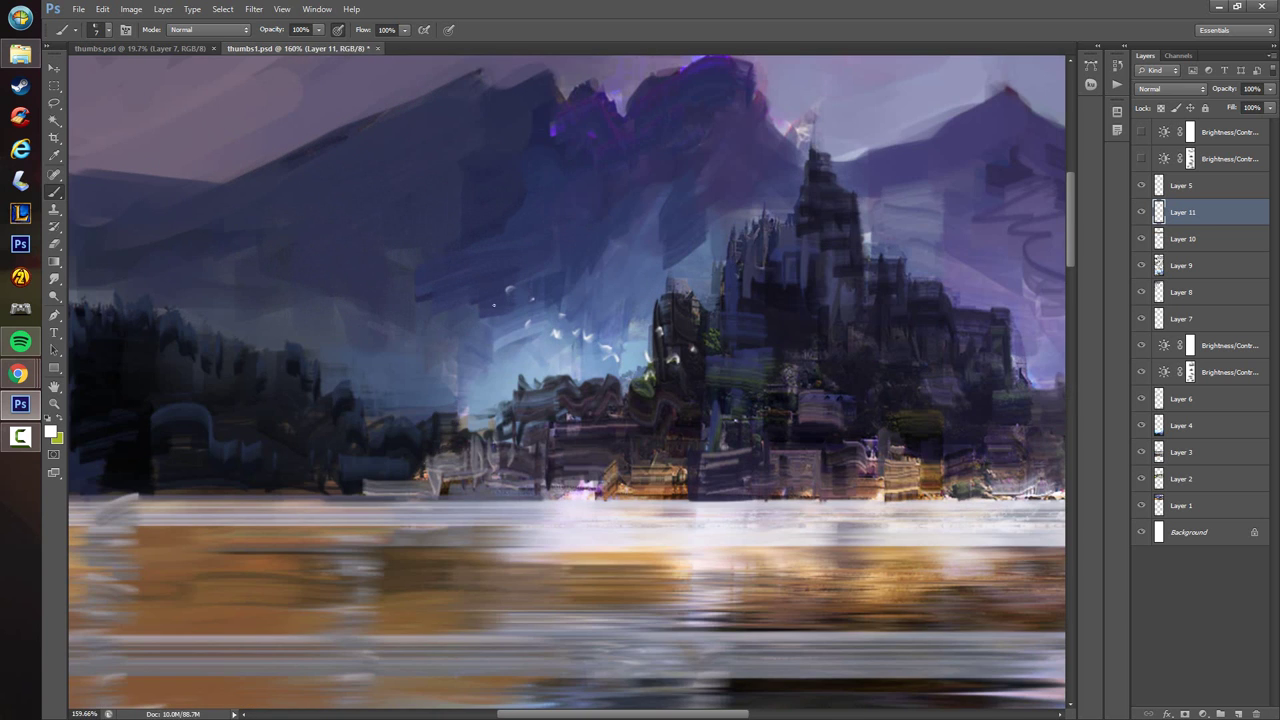
pyautogui.scroll(-5, 585, 388)
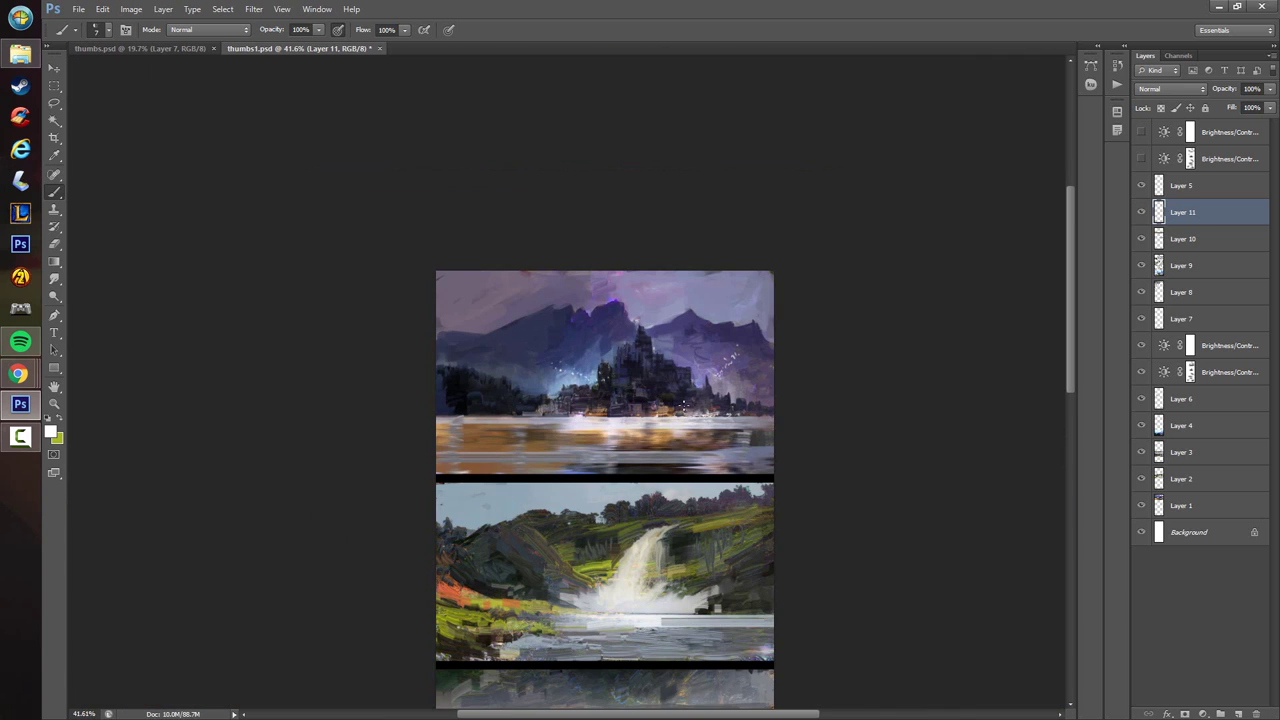
# - Draw thin black bare branches rising from the left shore of the blue lake thumbnail with the brush at size 6
pyautogui.moveTo(593, 460); pyautogui.dragTo(545, 298)
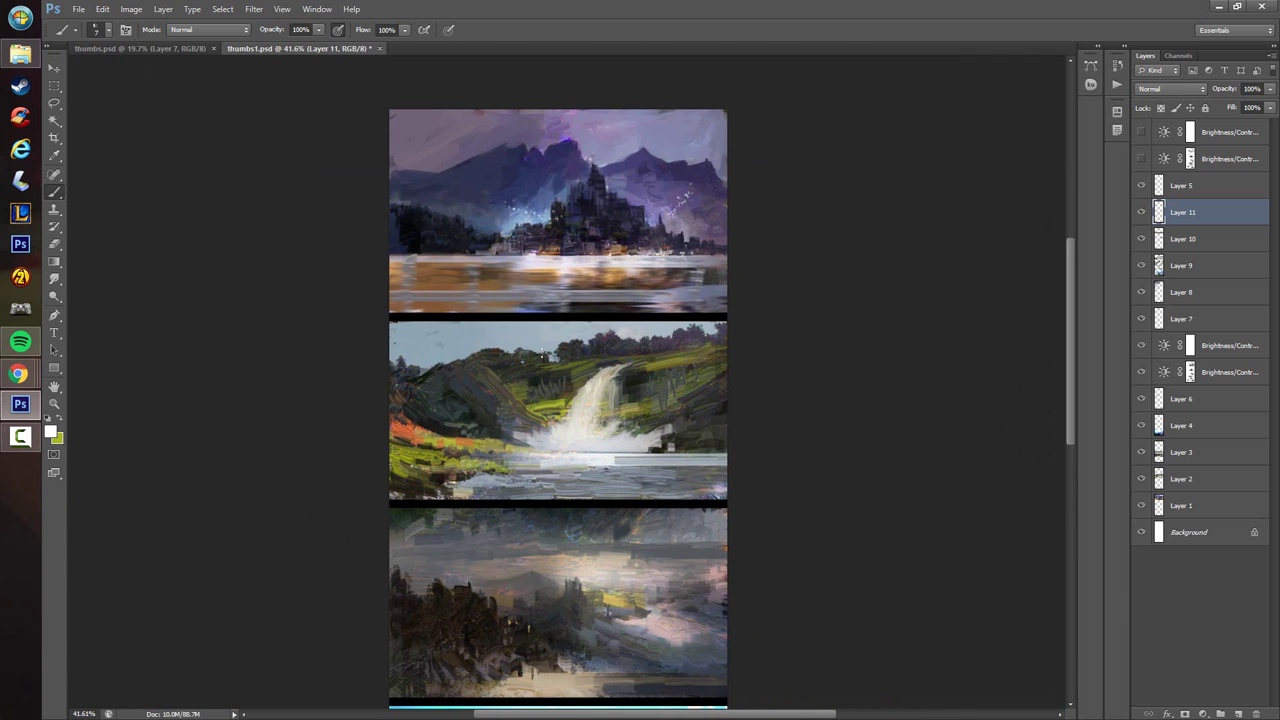
pyautogui.moveTo(627, 489); pyautogui.dragTo(618, 178)
pyautogui.scroll(3, 632, 519)
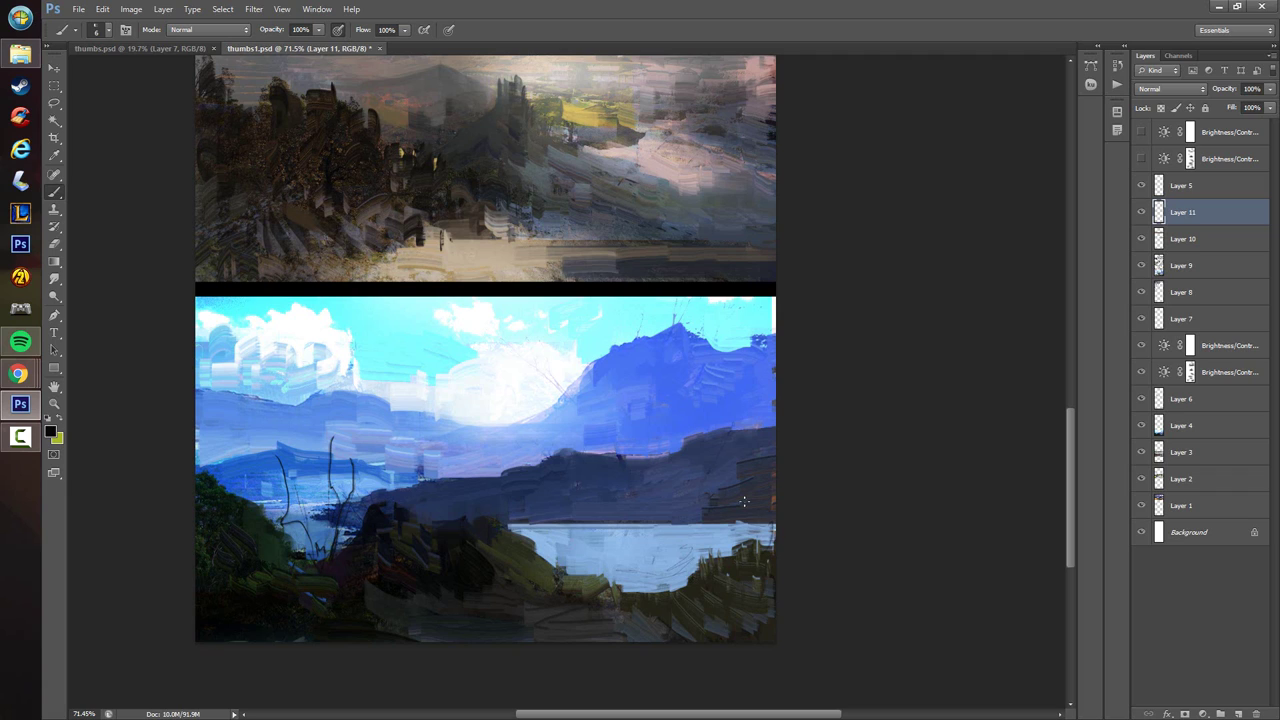
pyautogui.moveTo(707, 331)
pyautogui.mouseDown()
pyautogui.moveTo(700, 388)
pyautogui.moveTo(714, 423)
pyautogui.mouseUp()
pyautogui.hotkey('ctrl', 'z')
pyautogui.scroll(-4, 585, 420)
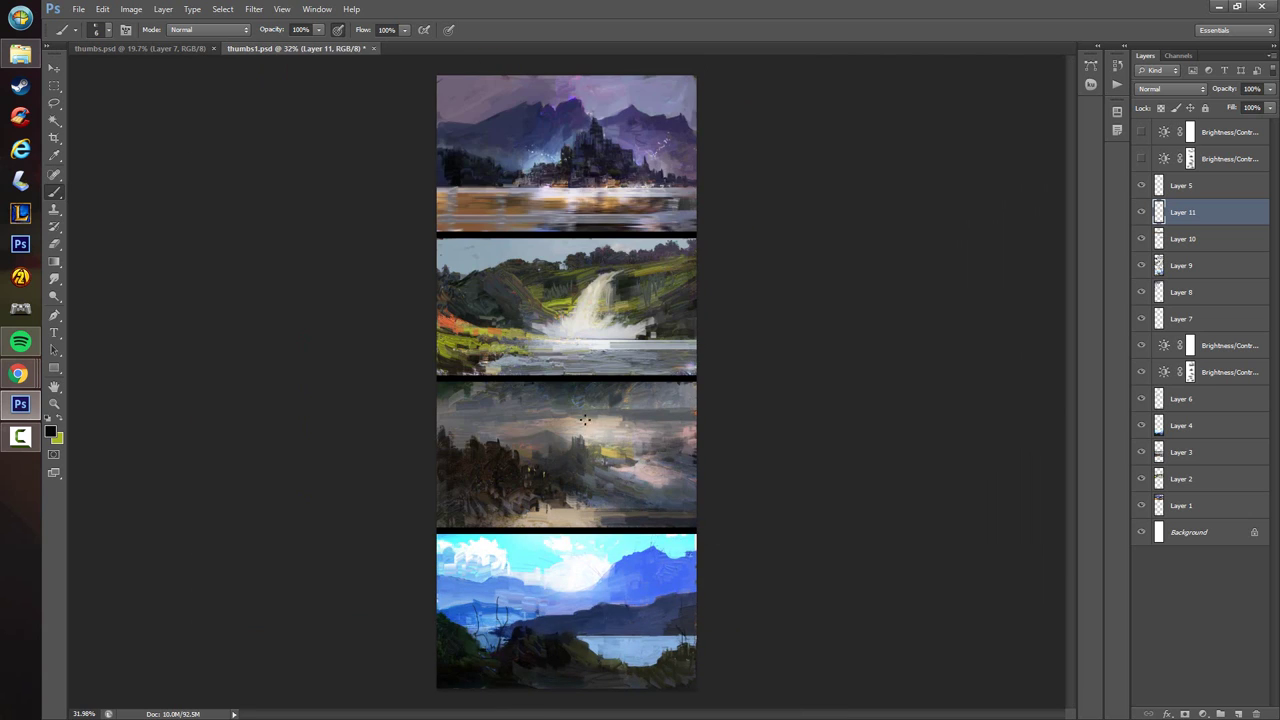
# - Define the towers on the dark central hill of the third thumbnail with thin black strokes
pyautogui.scroll(5, 600, 463)
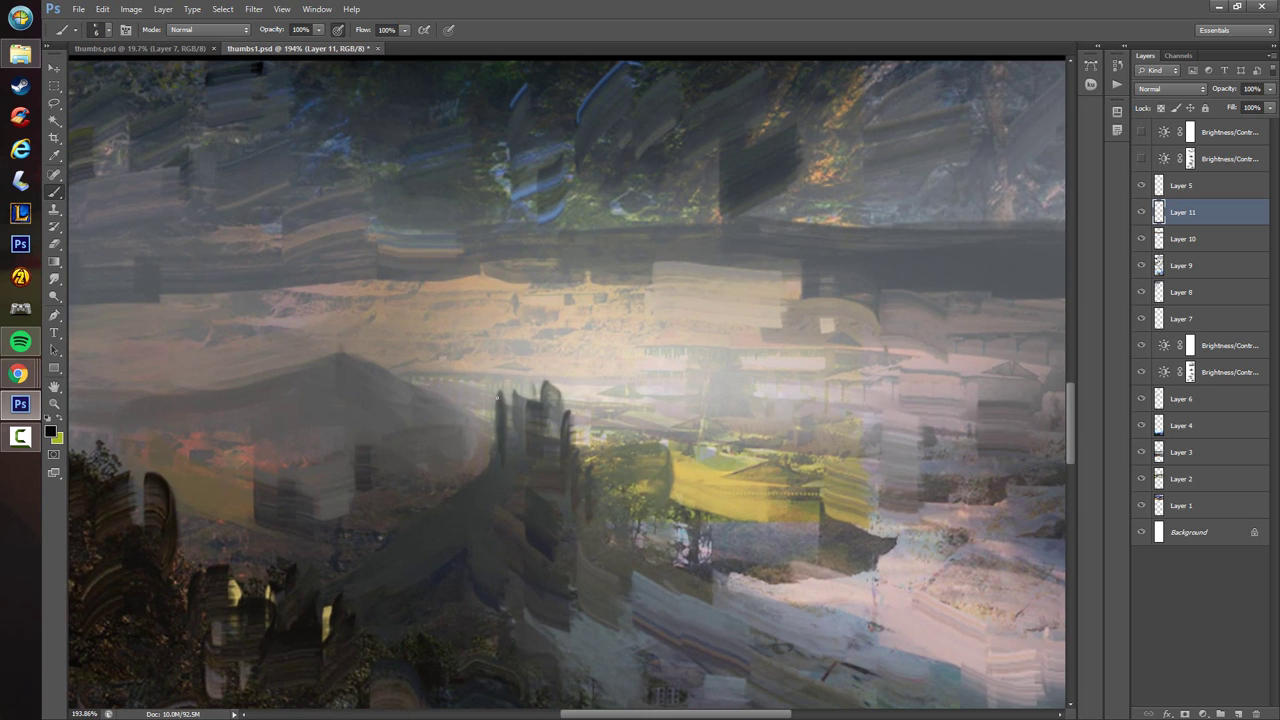
pyautogui.moveTo(497, 397)
pyautogui.mouseDown()
pyautogui.moveTo(511, 480)
pyautogui.moveTo(497, 395)
pyautogui.moveTo(524, 474)
pyautogui.moveTo(557, 426)
pyautogui.mouseUp()
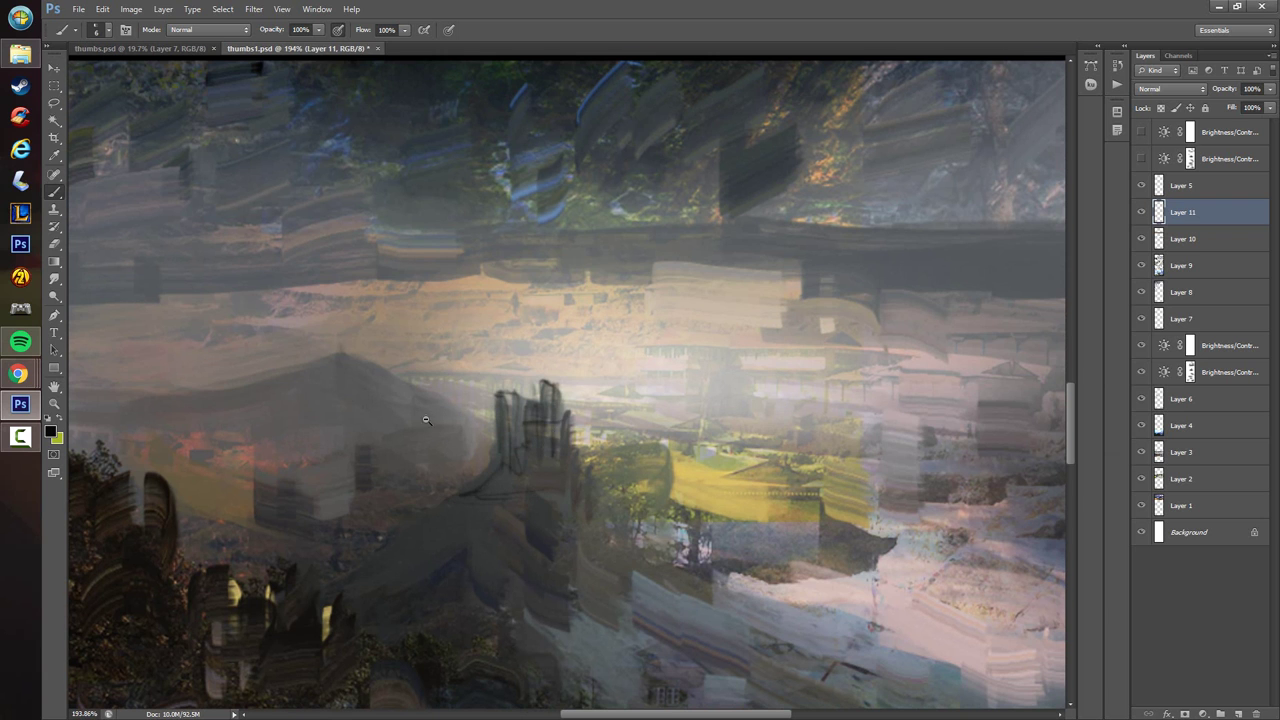
pyautogui.scroll(-3, 426, 420)
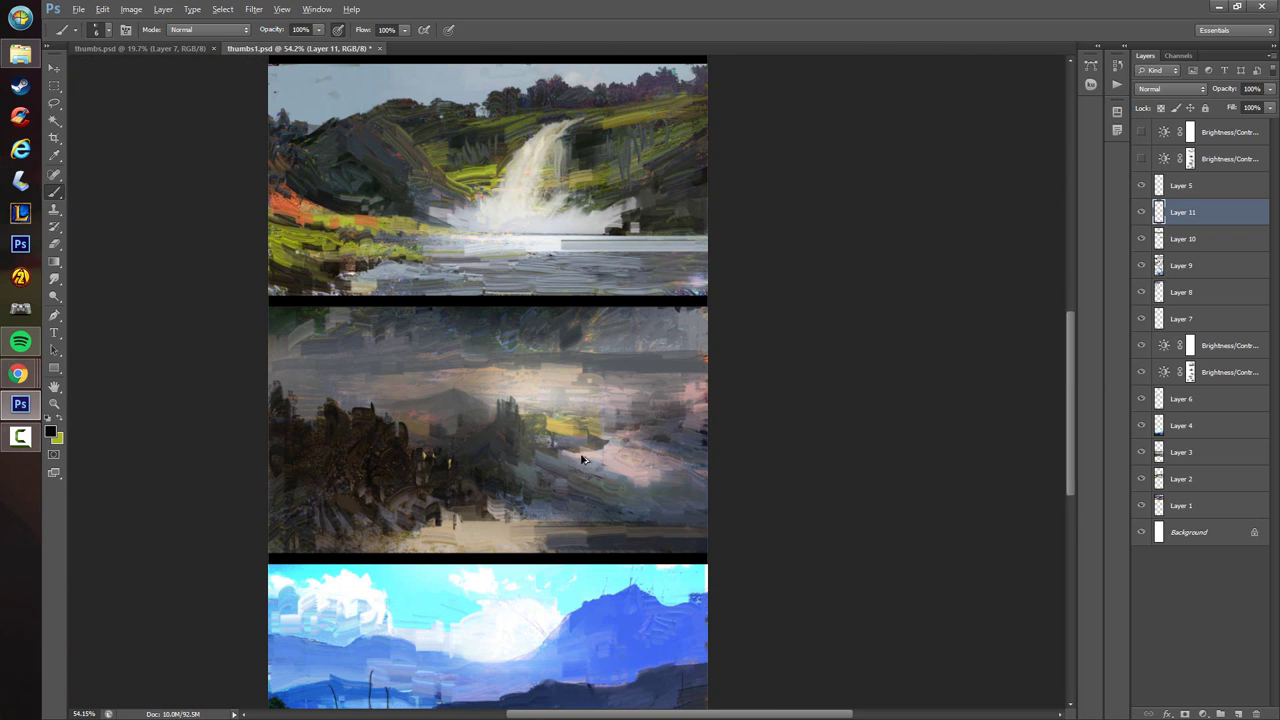
# - Paint over the stray pale strokes left of the waterfall's foot with dark colours sampled from the bank, using brush size 40
pyautogui.scroll(-3, 580, 450)
pyautogui.scroll(2, 585, 390)
pyautogui.scroll(4, 580, 280)
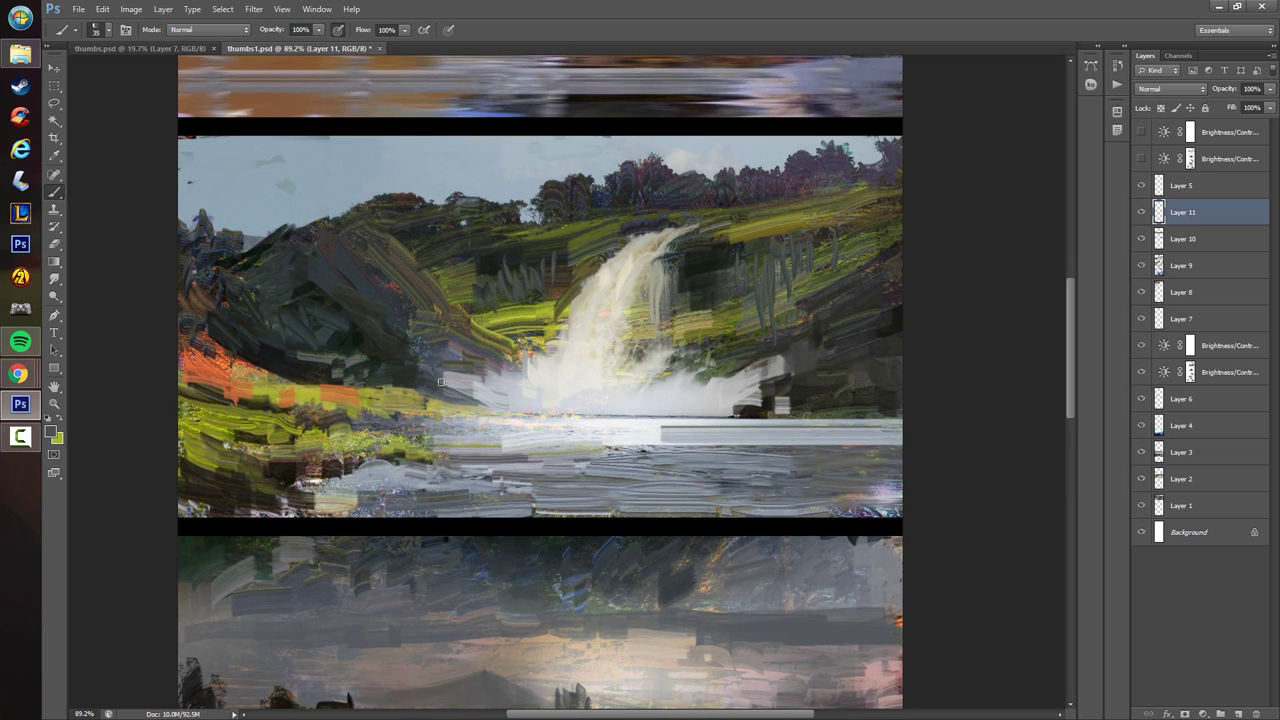
pyautogui.moveTo(440, 381)
pyautogui.mouseDown()
pyautogui.moveTo(507, 417)
pyautogui.moveTo(531, 410)
pyautogui.moveTo(508, 395)
pyautogui.moveTo(526, 400)
pyautogui.moveTo(525, 381)
pyautogui.moveTo(555, 375)
pyautogui.mouseUp()
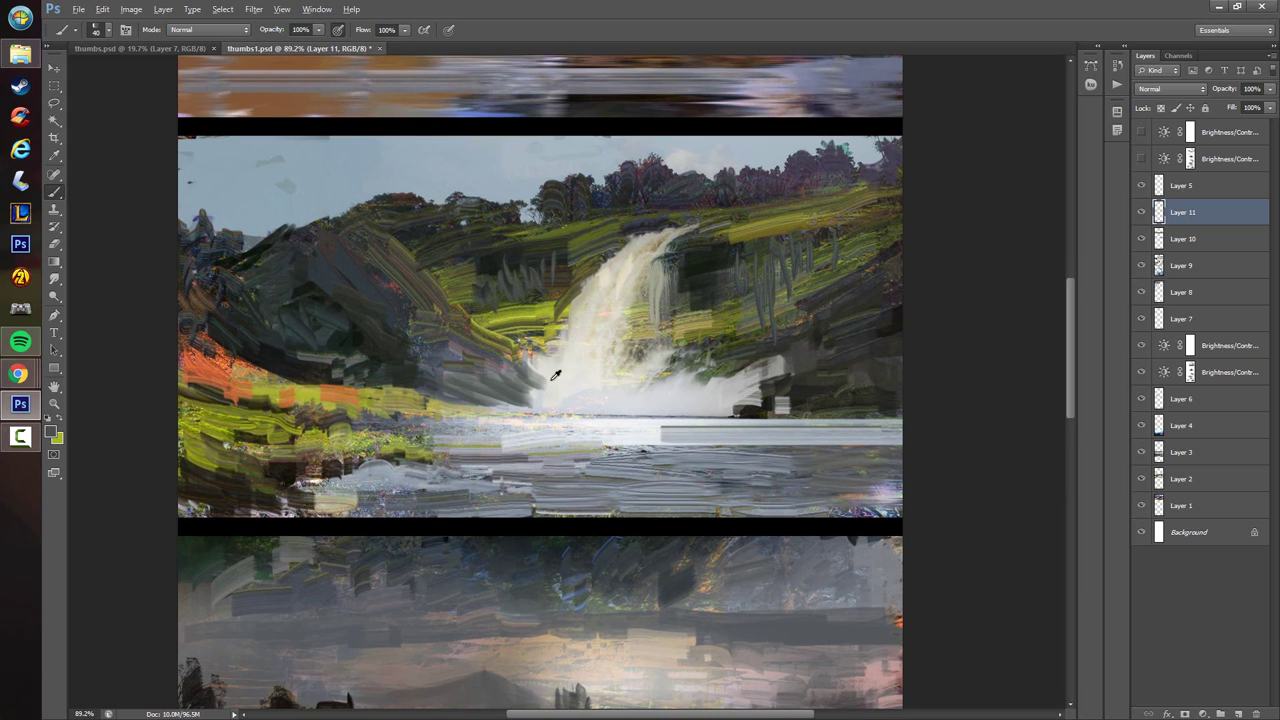
pyautogui.keyDown('alt'); pyautogui.click(426, 372); pyautogui.keyUp('alt')
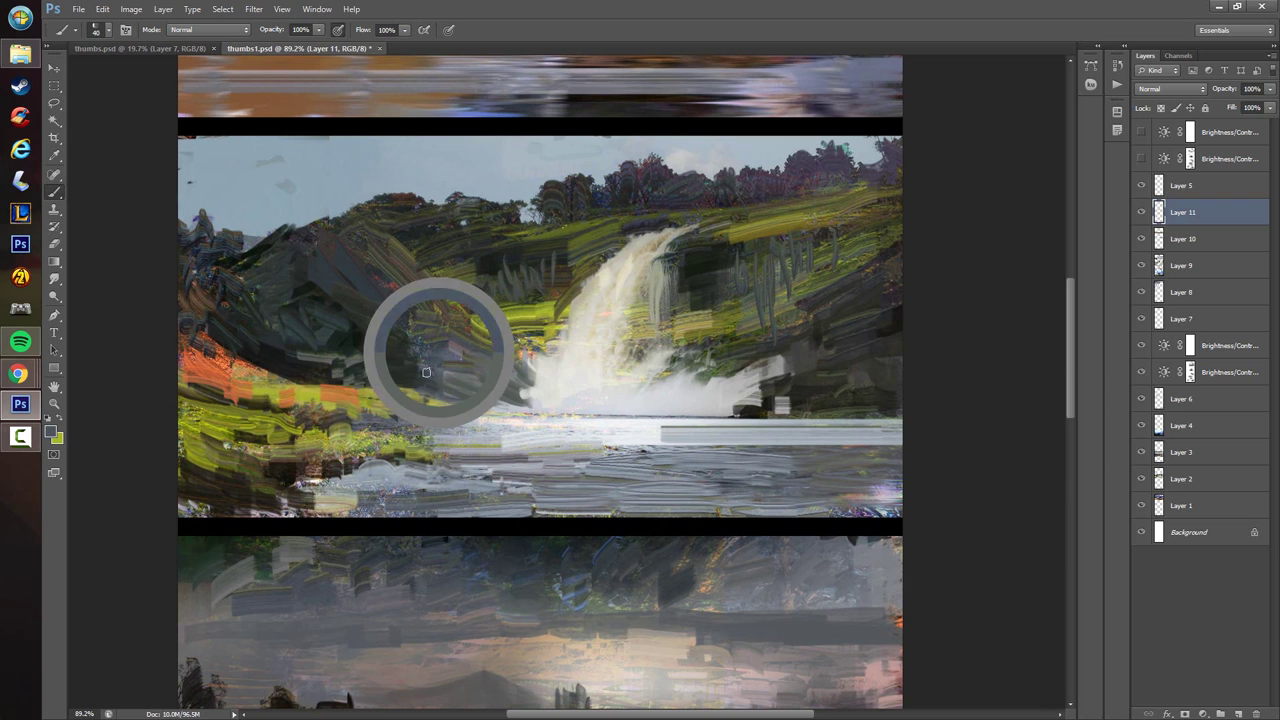
pyautogui.keyDown('alt'); pyautogui.click(413, 381); pyautogui.keyUp('alt')
pyautogui.moveTo(414, 380); pyautogui.dragTo(452, 378)
pyautogui.scroll(-5, 452, 338)
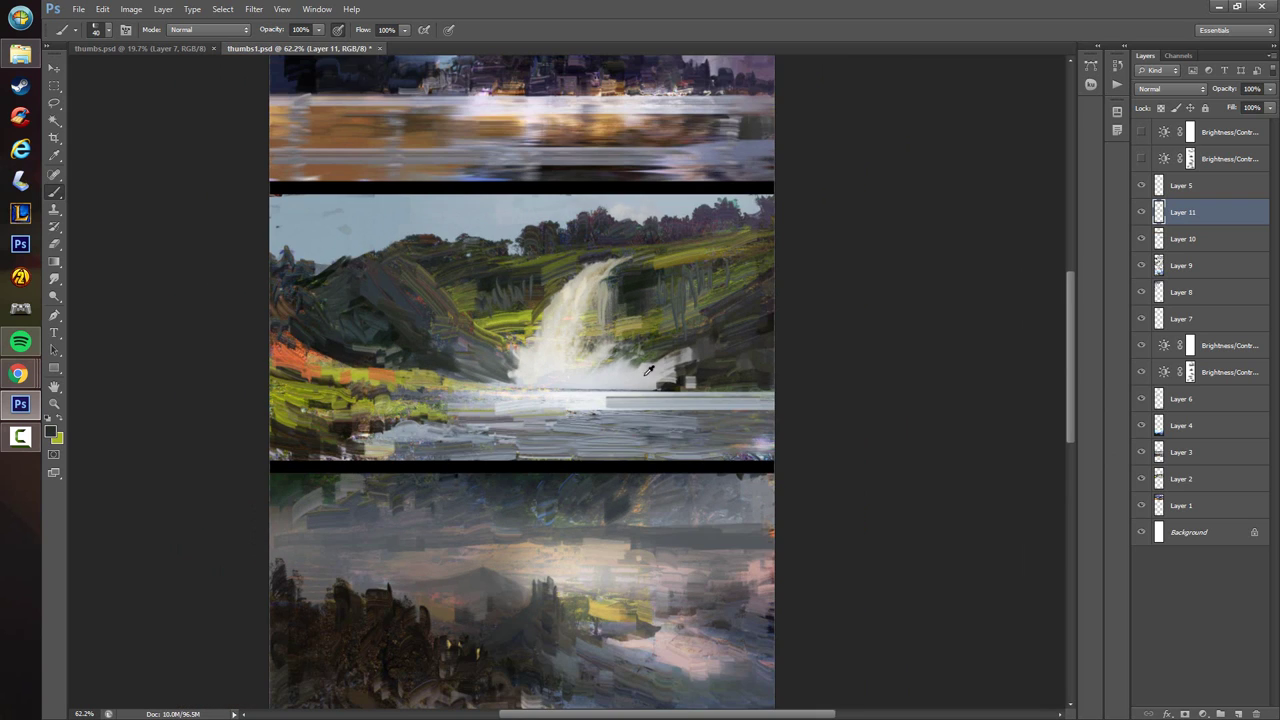
pyautogui.scroll(3, 585, 352)
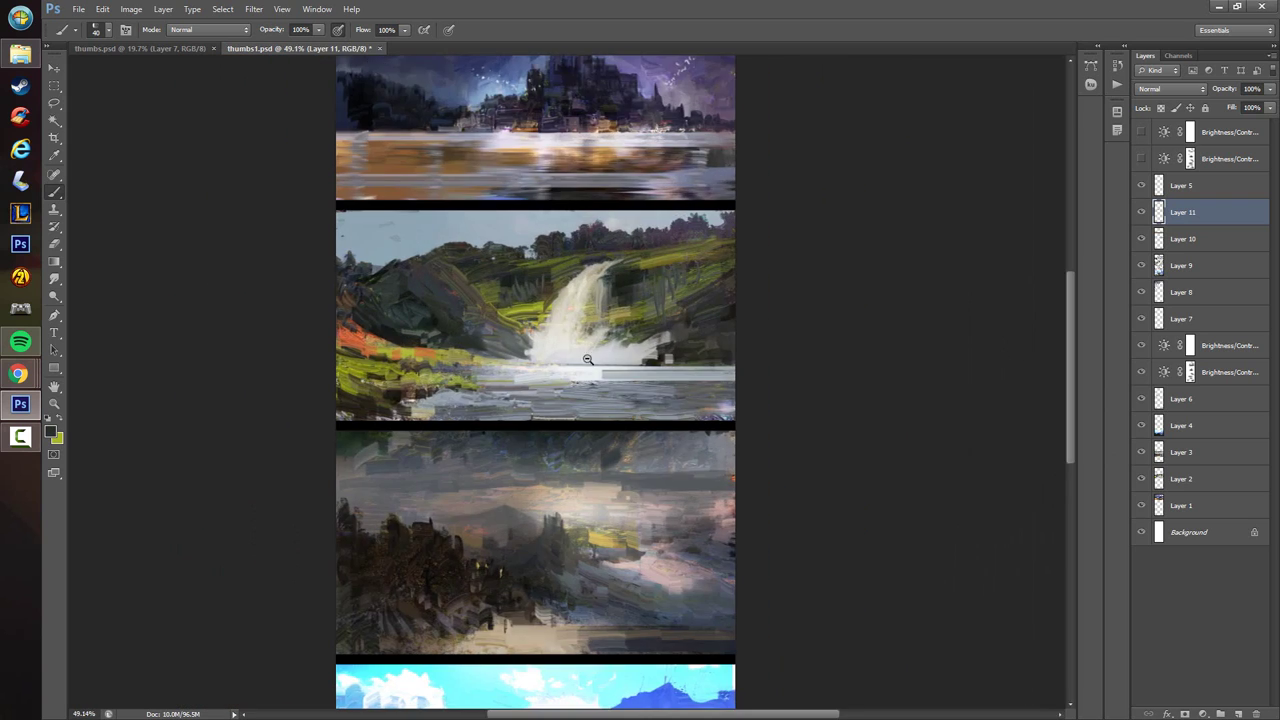
pyautogui.moveTo(525, 306); pyautogui.dragTo(515, 508)
pyautogui.scroll(-3, 540, 430)
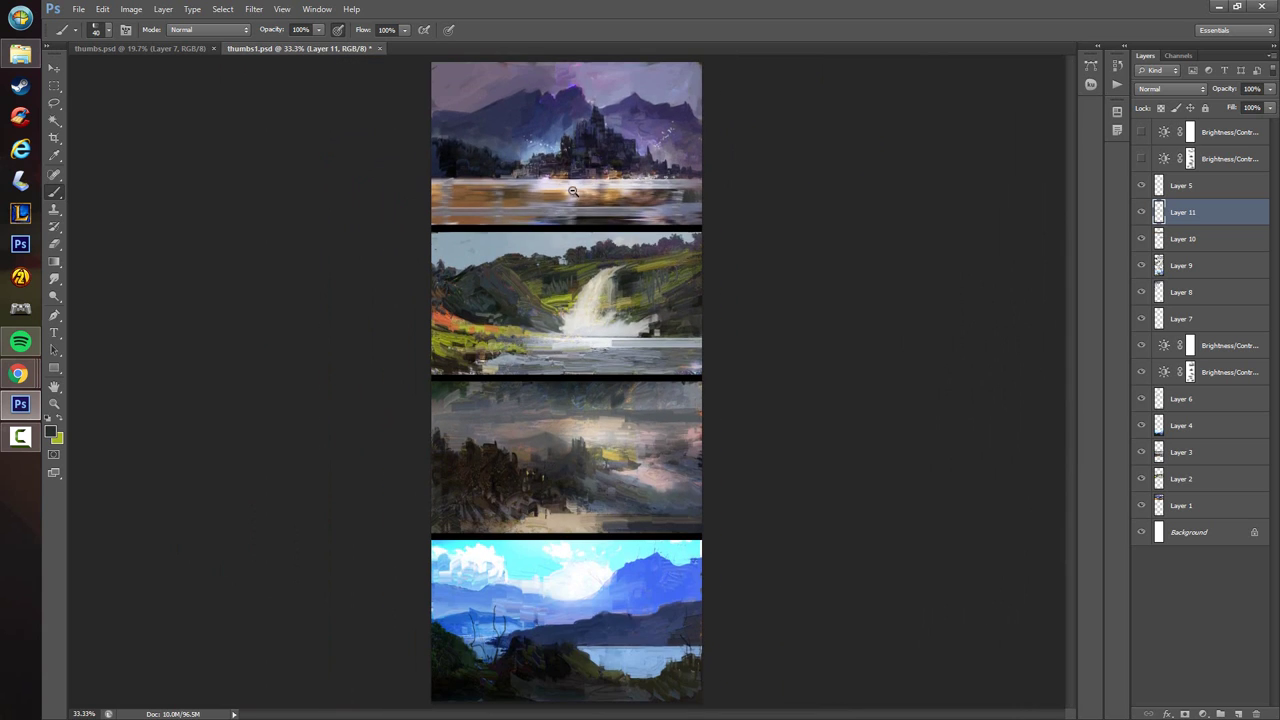
# - Paint a column of pale rippled reflections down the water below the castle with the brush at size 10
pyautogui.scroll(4, 574, 205)
pyautogui.moveTo(574, 205); pyautogui.dragTo(585, 241)
pyautogui.scroll(4, 585, 241)
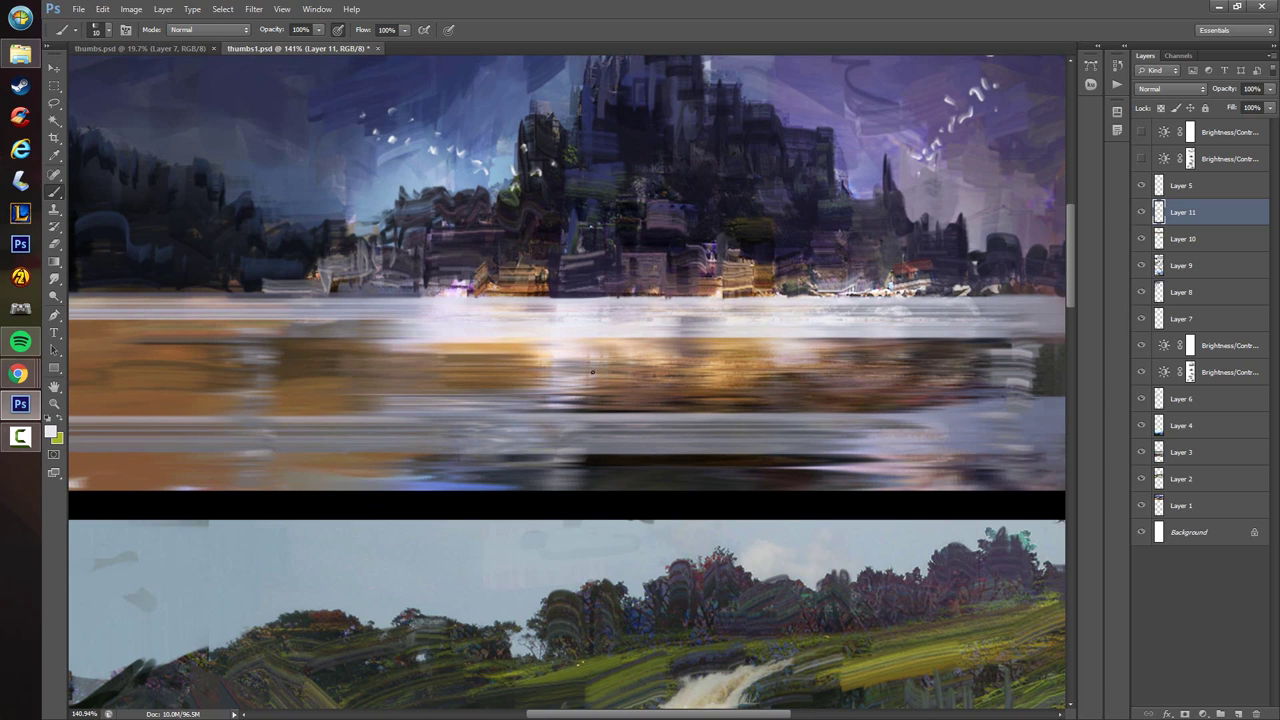
pyautogui.moveTo(571, 407)
pyautogui.mouseDown()
pyautogui.moveTo(538, 416)
pyautogui.moveTo(596, 444)
pyautogui.moveTo(541, 458)
pyautogui.moveTo(571, 456)
pyautogui.mouseUp()
pyautogui.moveTo(595, 466); pyautogui.dragTo(606, 467)
pyautogui.moveTo(556, 467); pyautogui.dragTo(571, 476)
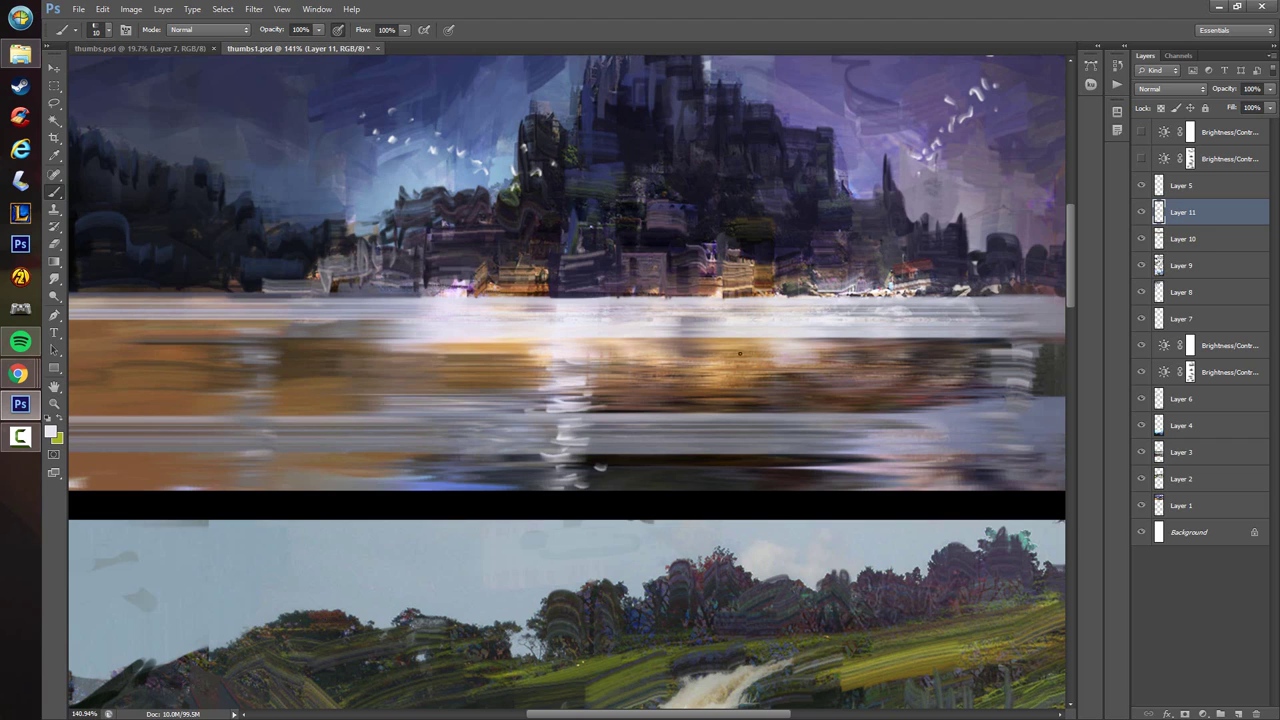
# - Add pale ripple highlights to the right half of the castle's water, including a column near the right edge
pyautogui.moveTo(773, 368)
pyautogui.mouseDown()
pyautogui.moveTo(811, 372)
pyautogui.moveTo(791, 393)
pyautogui.moveTo(812, 413)
pyautogui.moveTo(696, 358)
pyautogui.moveTo(817, 384)
pyautogui.moveTo(455, 373)
pyautogui.moveTo(518, 384)
pyautogui.mouseUp()
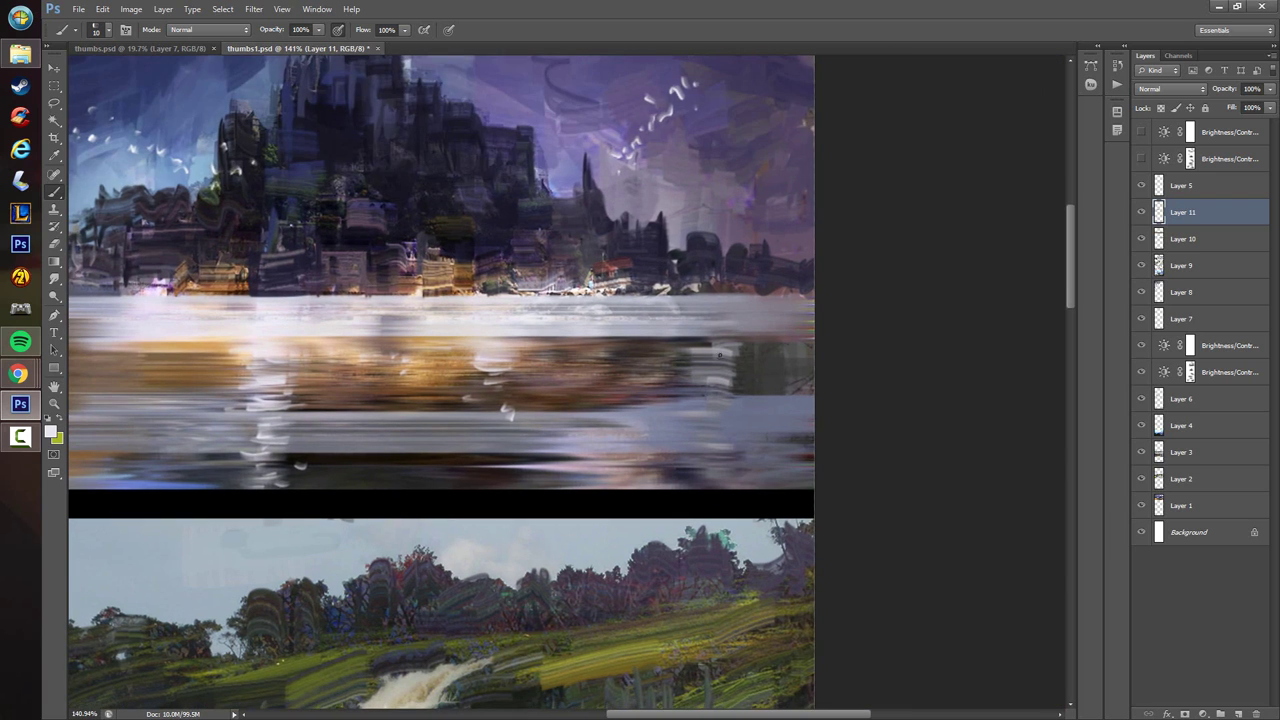
pyautogui.moveTo(674, 347); pyautogui.dragTo(738, 348)
pyautogui.moveTo(698, 364); pyautogui.dragTo(720, 364)
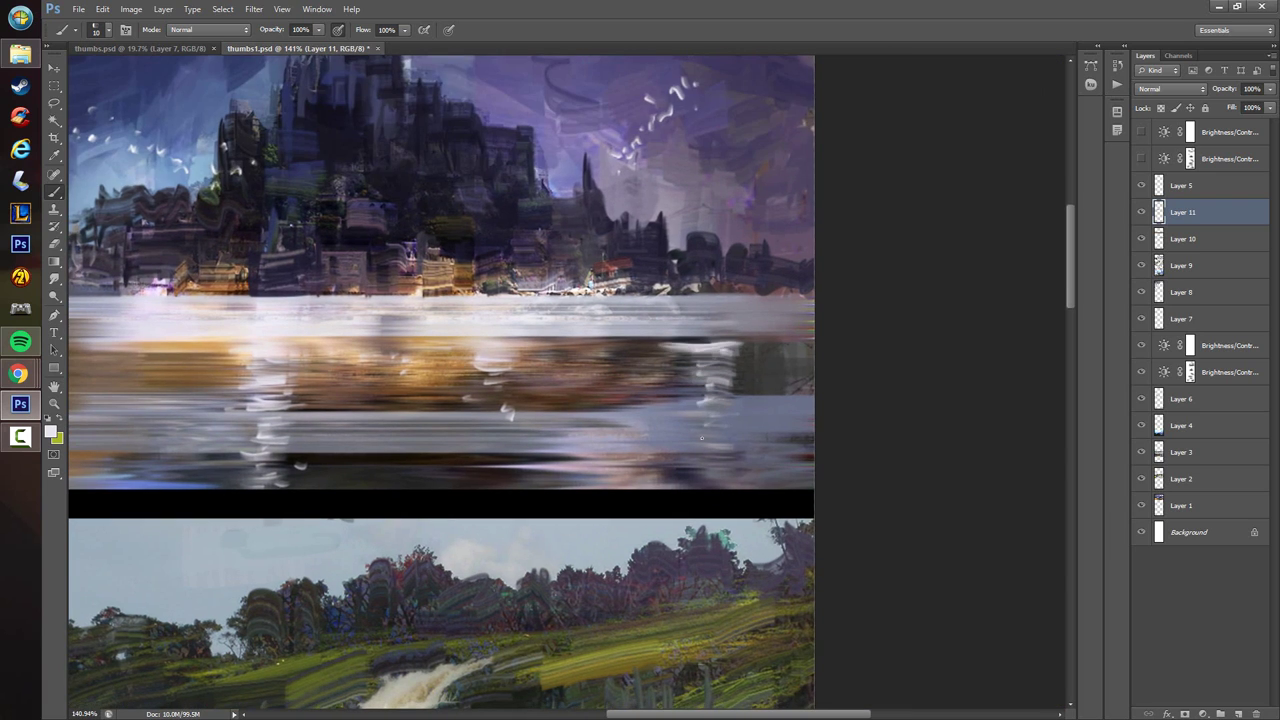
pyautogui.moveTo(701, 437); pyautogui.dragTo(710, 461)
# - Add short pale ripple strokes to the reflection columns in the left part of the castle's water
pyautogui.hscroll(-10, 616, 447)
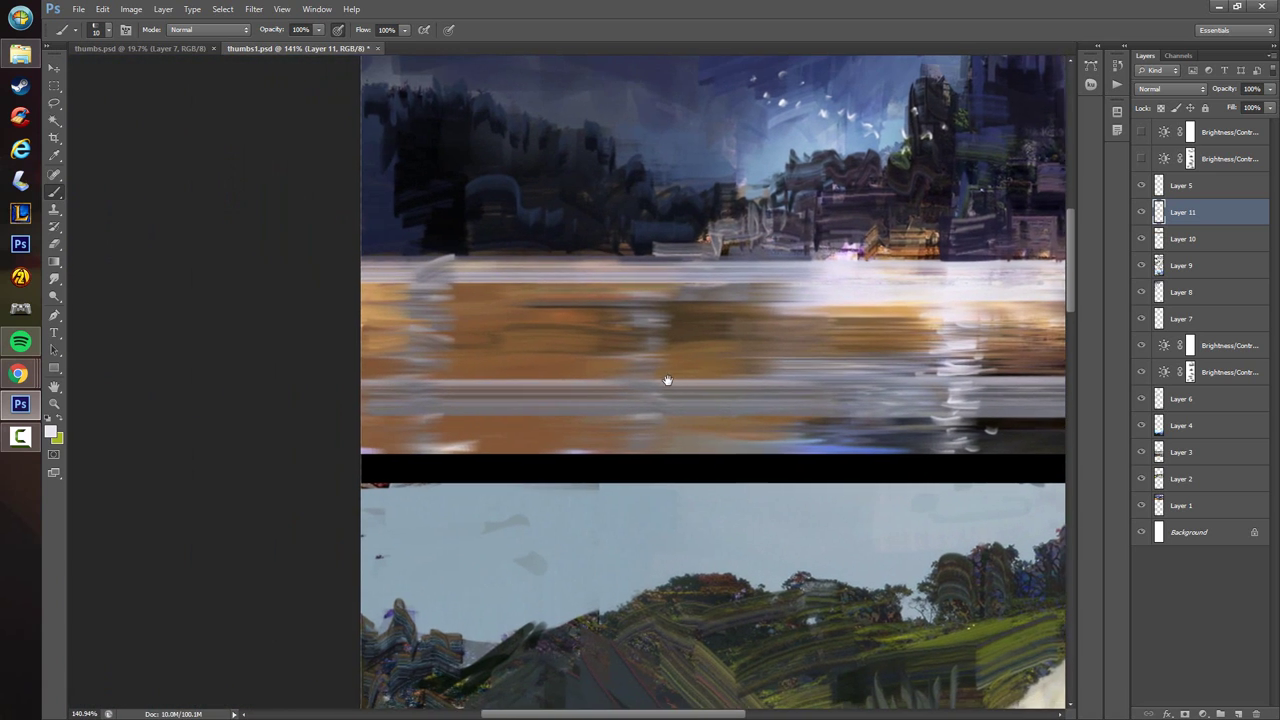
pyautogui.moveTo(651, 287); pyautogui.dragTo(628, 296)
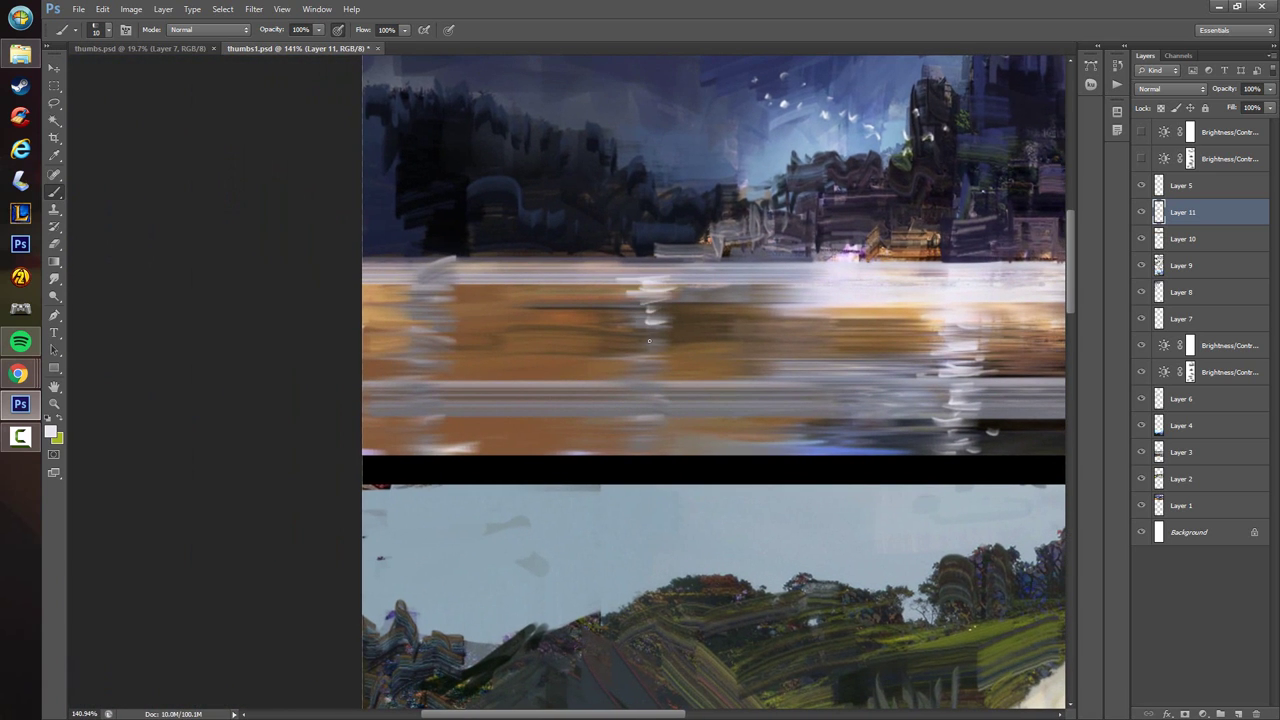
pyautogui.moveTo(444, 282)
pyautogui.mouseDown()
pyautogui.moveTo(432, 276)
pyautogui.moveTo(429, 327)
pyautogui.mouseUp()
# - Paint short pale horizontal ripples on the water below the waterfall and farther right across the pool
pyautogui.scroll(-10, 601, 490)
pyautogui.hscroll(5, 601, 490)
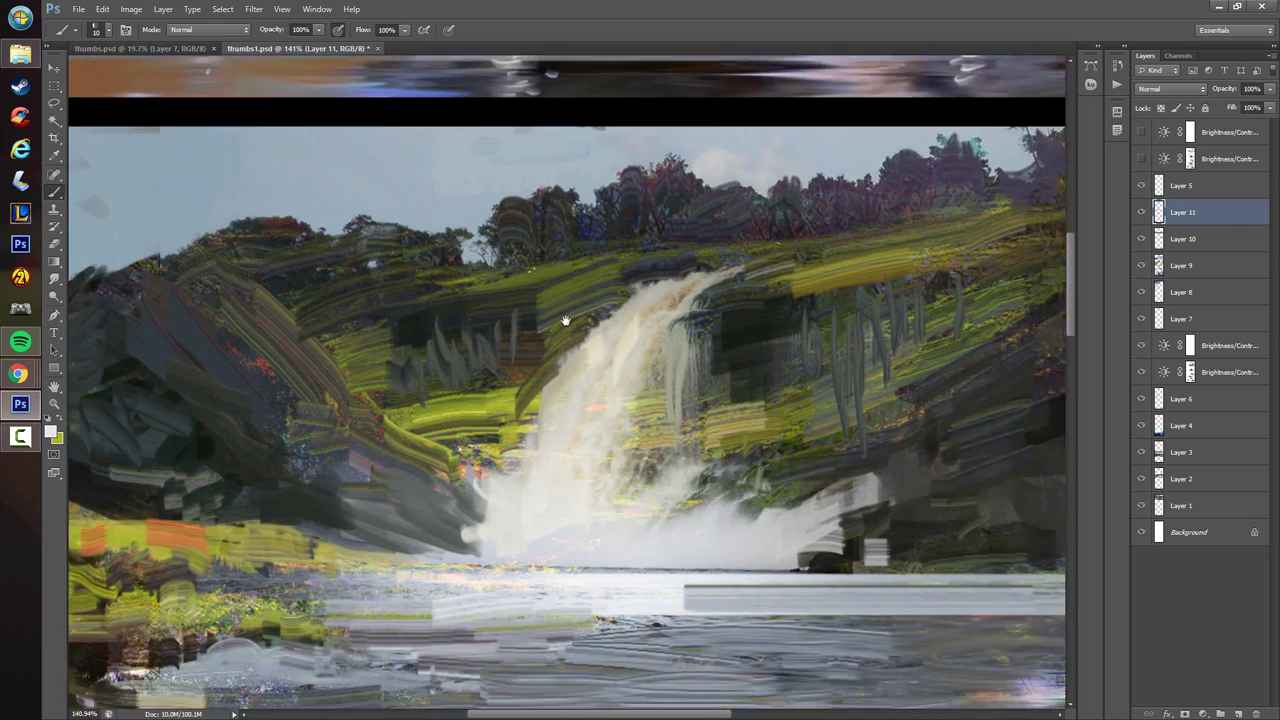
pyautogui.moveTo(508, 472)
pyautogui.mouseDown()
pyautogui.moveTo(664, 481)
pyautogui.moveTo(673, 496)
pyautogui.moveTo(609, 511)
pyautogui.moveTo(616, 530)
pyautogui.moveTo(521, 567)
pyautogui.moveTo(604, 565)
pyautogui.moveTo(568, 584)
pyautogui.mouseUp()
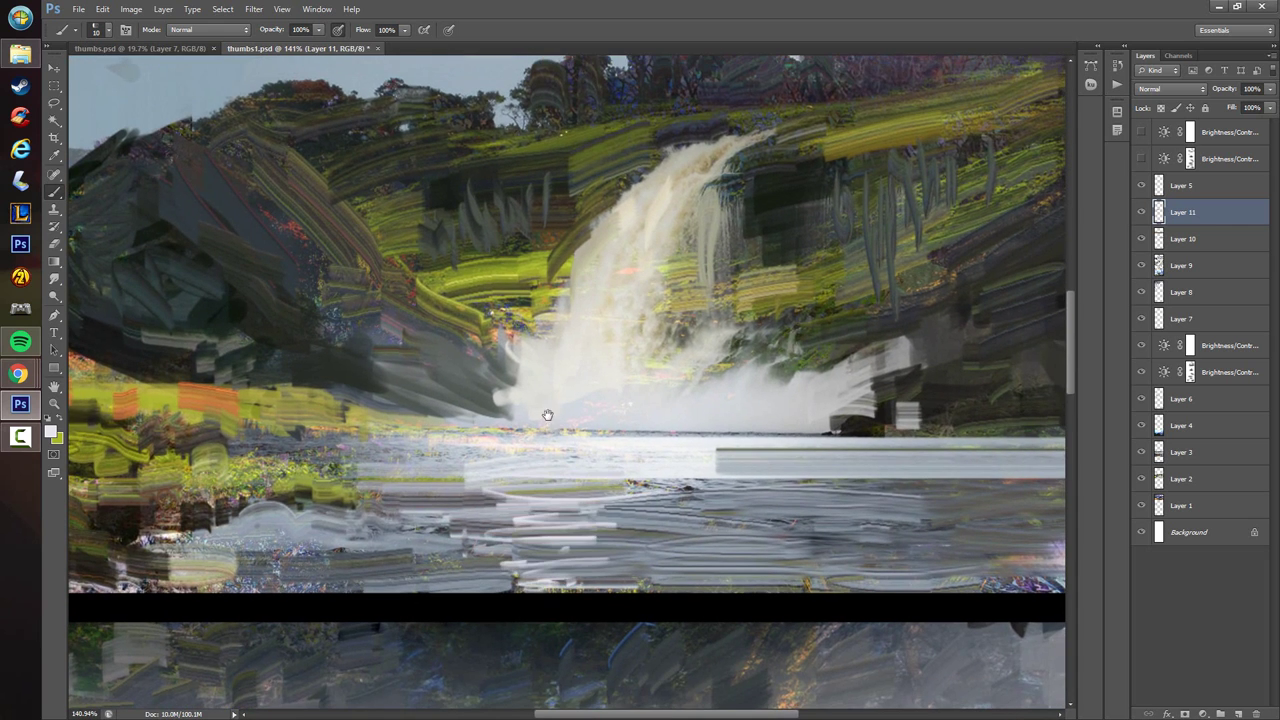
pyautogui.moveTo(548, 414); pyautogui.dragTo(408, 398)
pyautogui.moveTo(780, 481); pyautogui.dragTo(792, 492)
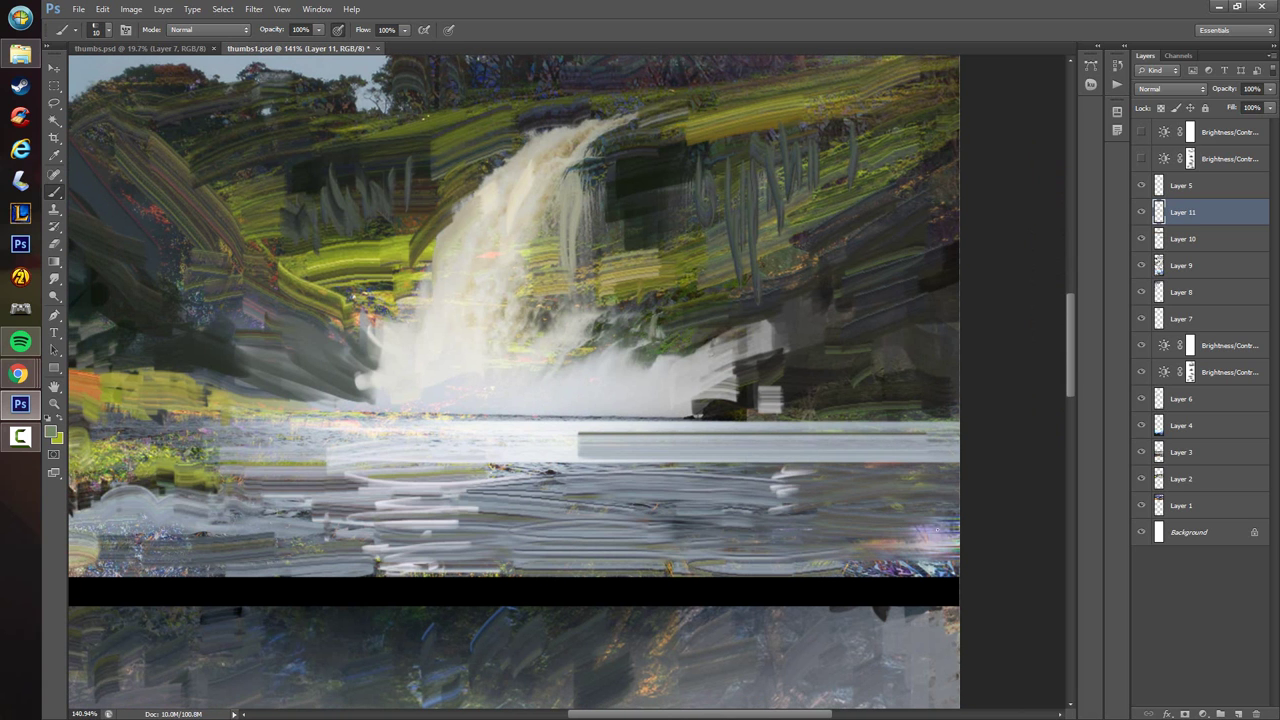
# - Cover the speckled lower right corner of the waterfall's pool with grey tones sampled from the water
pyautogui.moveTo(937, 530)
pyautogui.mouseDown()
pyautogui.moveTo(914, 545)
pyautogui.moveTo(955, 553)
pyautogui.moveTo(955, 539)
pyautogui.moveTo(882, 568)
pyautogui.mouseUp()
pyautogui.keyDown('alt'); pyautogui.click(892, 519); pyautogui.keyUp('alt')
pyautogui.moveTo(886, 572); pyautogui.dragTo(946, 573)
# - Add a new layer above Layer 11 and dot sampled pale window lights onto the castle's lower buildings
pyautogui.moveTo(831, 456); pyautogui.dragTo(749, 370)
pyautogui.moveTo(756, 468); pyautogui.dragTo(685, 288)
pyautogui.moveTo(719, 238); pyautogui.dragTo(633, 534)
pyautogui.moveTo(514, 529); pyautogui.dragTo(603, 423)
pyautogui.moveTo(540, 469); pyautogui.dragTo(622, 465)
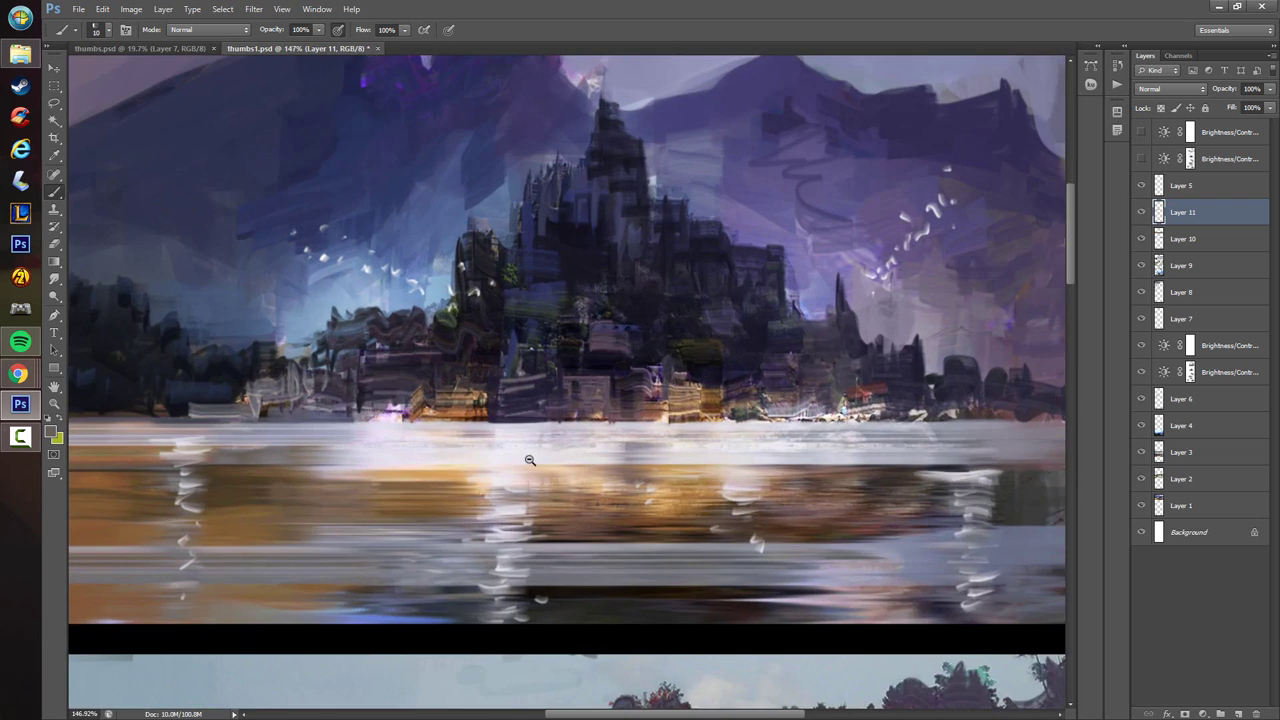
pyautogui.scroll(3, 530, 460)
pyautogui.click(1238, 714)
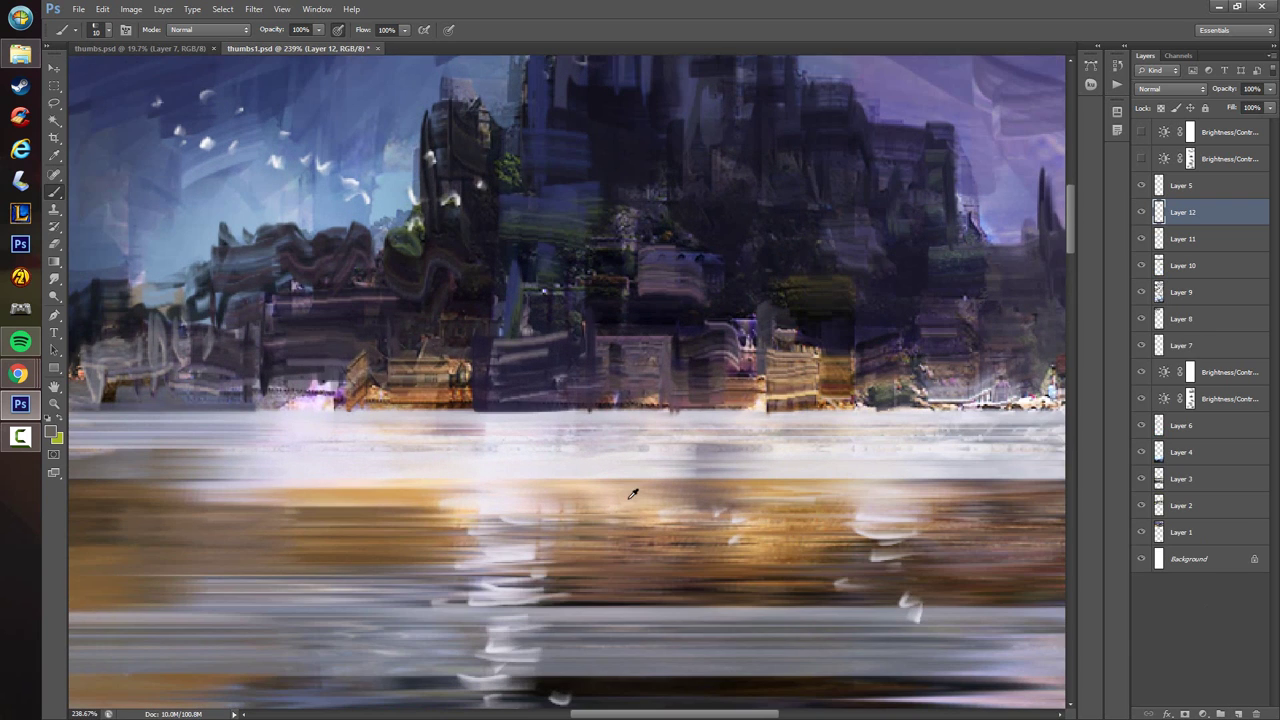
pyautogui.keyDown('alt'); pyautogui.click(493, 424); pyautogui.keyUp('alt')
pyautogui.moveTo(489, 380); pyautogui.dragTo(492, 372)
pyautogui.moveTo(822, 372)
pyautogui.mouseDown()
pyautogui.moveTo(824, 388)
pyautogui.moveTo(830, 374)
pyautogui.moveTo(794, 377)
pyautogui.mouseUp()
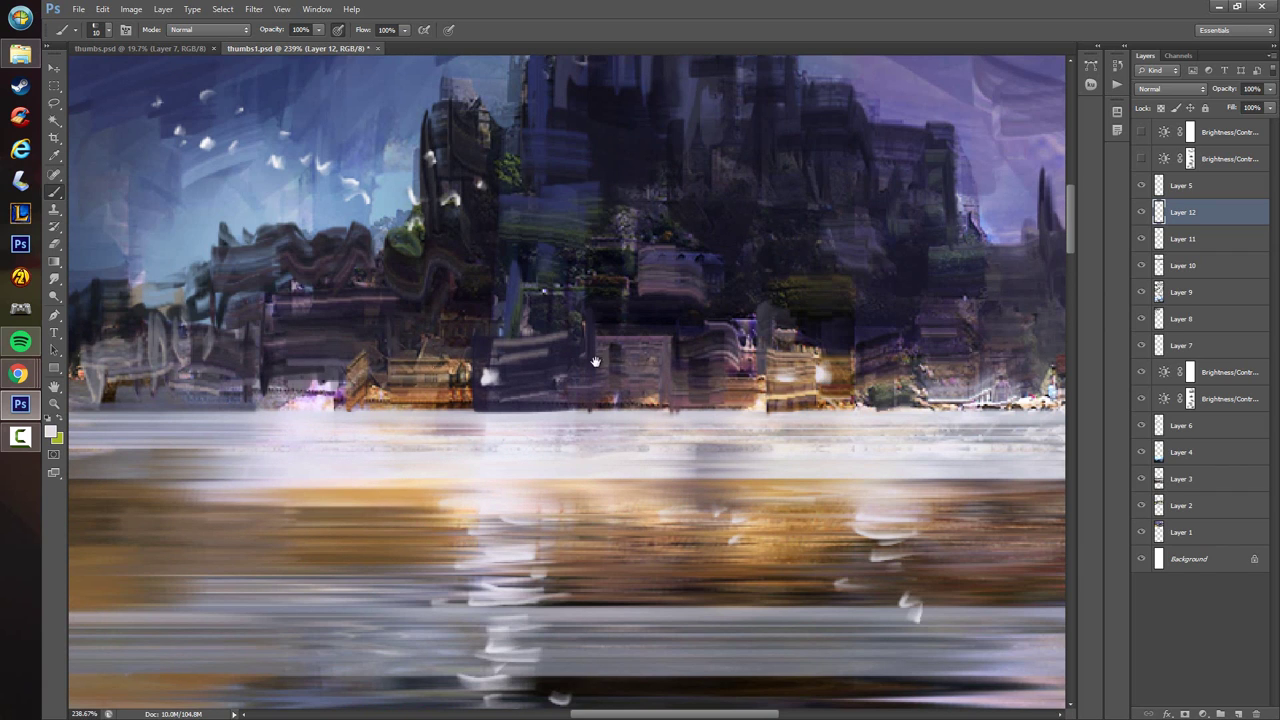
# - Dot more pale lights among the buildings to the left and along the right shoreline of the castle thumbnail
pyautogui.hscroll(-4, 600, 364)
pyautogui.moveTo(388, 371); pyautogui.dragTo(389, 386)
pyautogui.moveTo(360, 386); pyautogui.dragTo(888, 325)
pyautogui.moveTo(544, 321); pyautogui.dragTo(546, 325)
pyautogui.moveTo(748, 438); pyautogui.dragTo(190, 475)
pyautogui.moveTo(1040, 425); pyautogui.dragTo(720, 464)
pyautogui.moveTo(569, 394); pyautogui.dragTo(571, 405)
pyautogui.moveTo(887, 388); pyautogui.dragTo(677, 363)
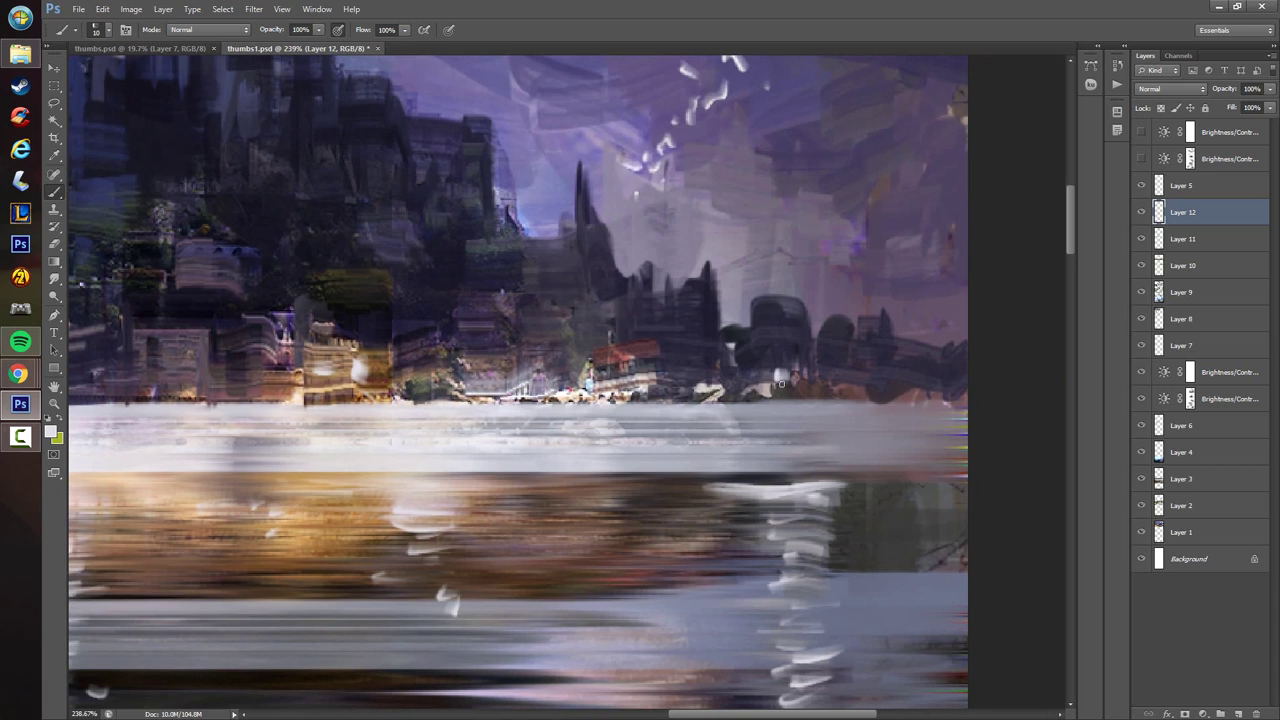
# - Add a new layer between Layer 11 and Layer 12 and choose a soft round brush at size 50
pyautogui.click(1203, 240)
pyautogui.click(1238, 711)
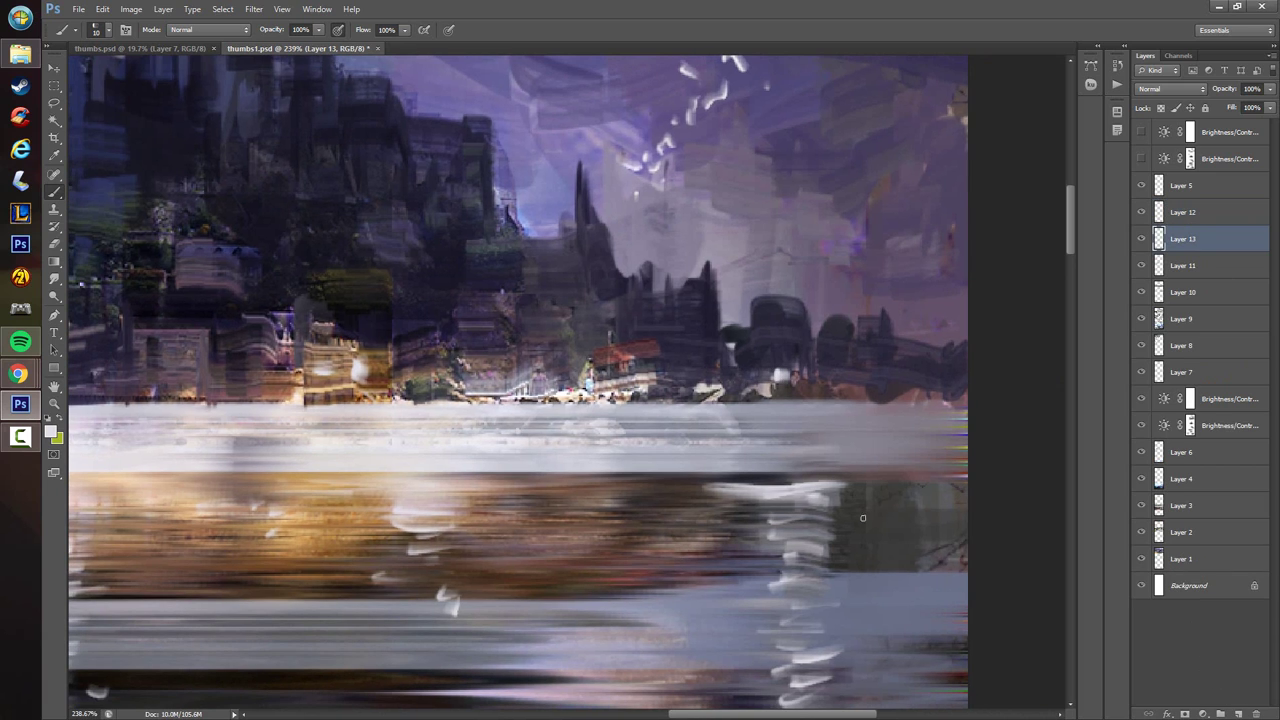
pyautogui.click(106, 30)
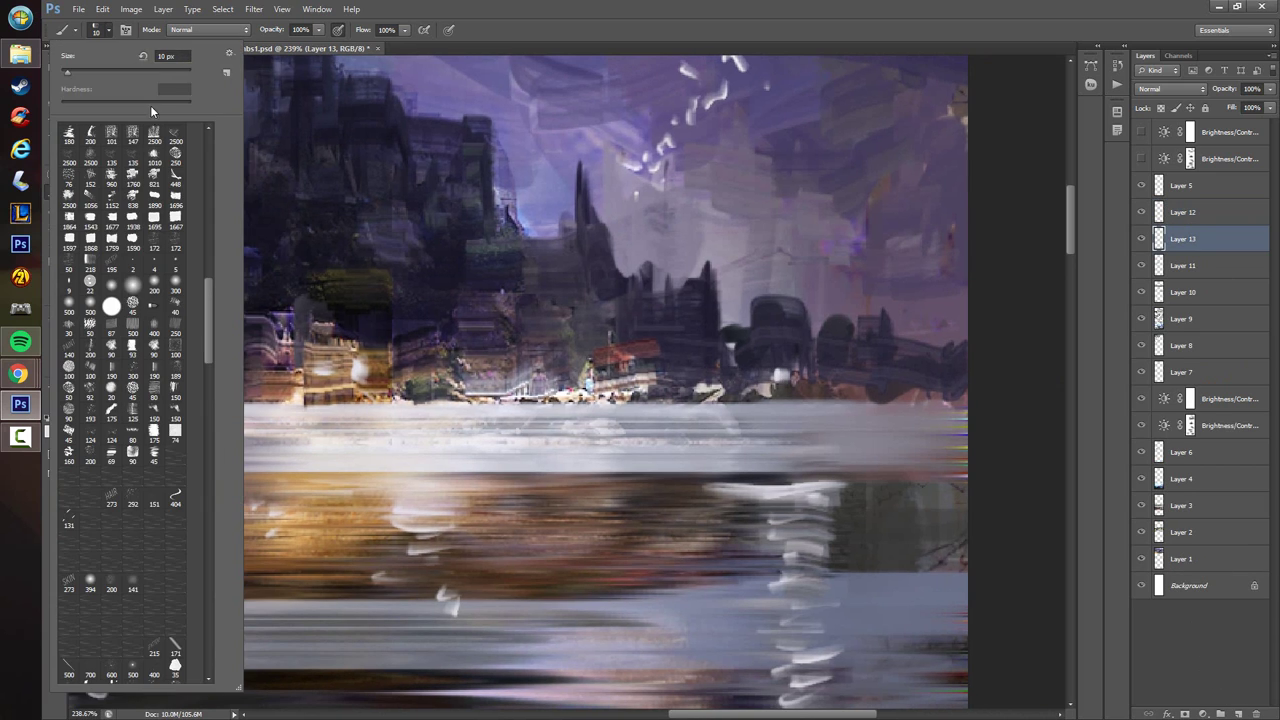
pyautogui.moveTo(210, 286); pyautogui.dragTo(207, 132)
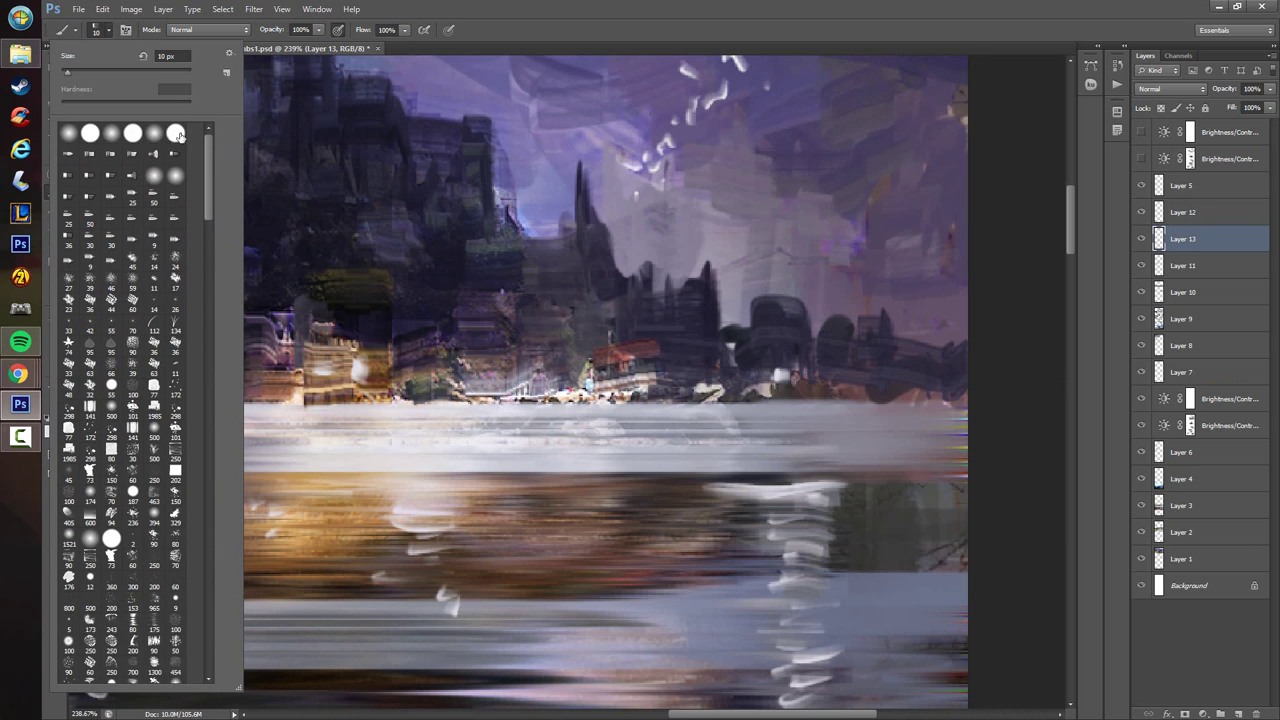
pyautogui.click(155, 136)
pyautogui.click(594, 370)
pyautogui.press(']')
pyautogui.press(']')
pyautogui.press(']')
pyautogui.press(']')
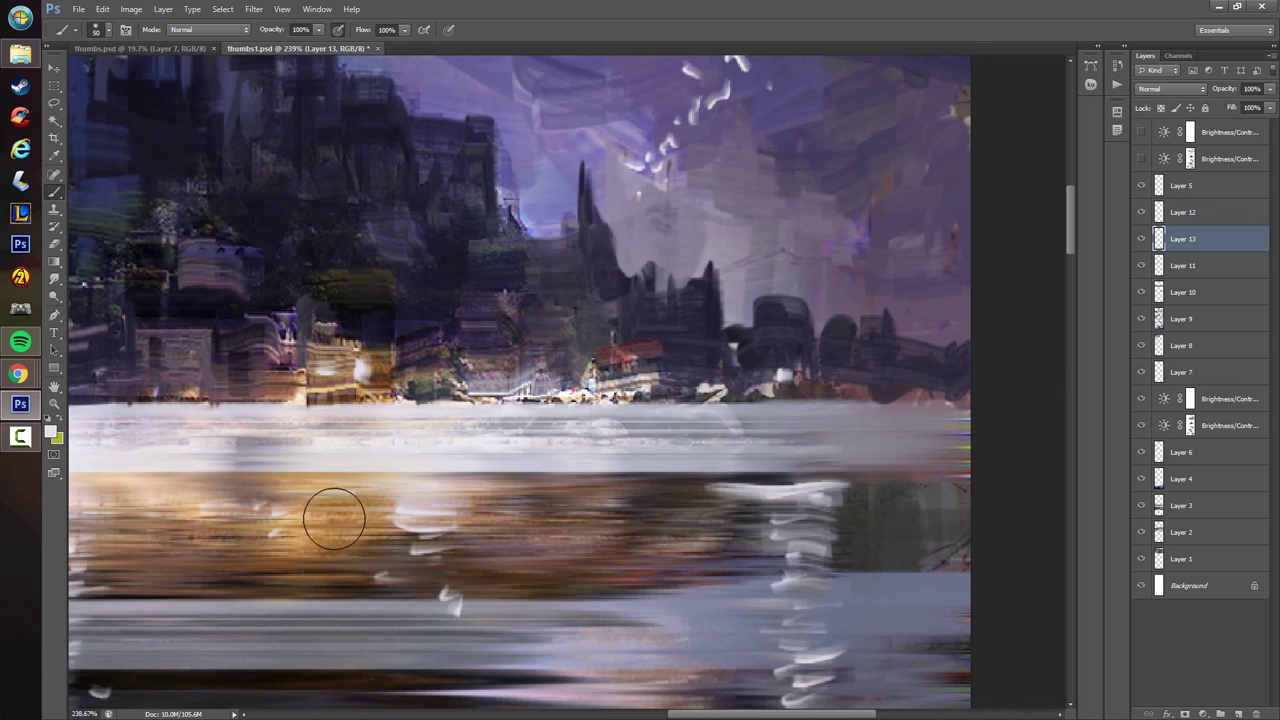
# - Dab soft orange glows around the bright lights along the castle thumbnail's shoreline on Layer 13
pyautogui.moveTo(360, 350)
pyautogui.mouseDown()
pyautogui.moveTo(359, 384)
pyautogui.moveTo(371, 269)
pyautogui.moveTo(373, 299)
pyautogui.moveTo(405, 330)
pyautogui.mouseUp()
pyautogui.moveTo(766, 379)
pyautogui.mouseDown()
pyautogui.moveTo(745, 349)
pyautogui.moveTo(782, 383)
pyautogui.moveTo(813, 360)
pyautogui.mouseUp()
pyautogui.hscroll(-5, 620, 365)
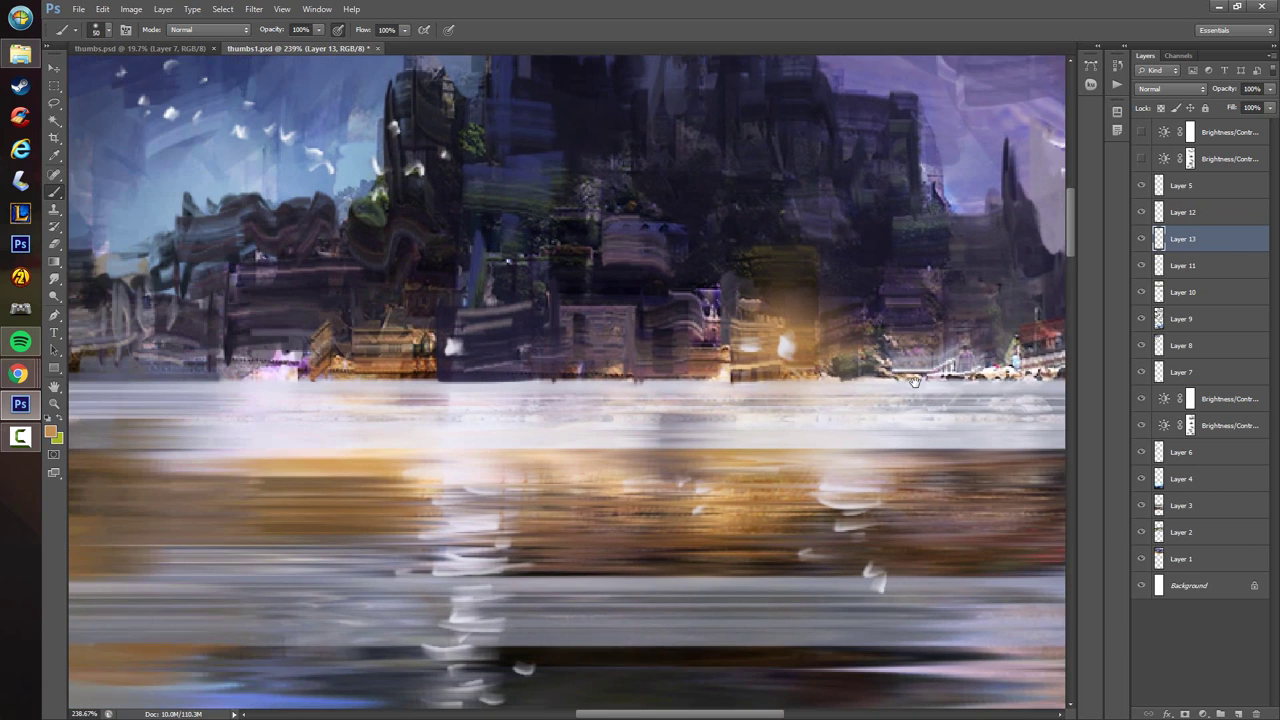
pyautogui.moveTo(459, 362)
pyautogui.mouseDown()
pyautogui.moveTo(440, 348)
pyautogui.moveTo(471, 321)
pyautogui.mouseUp()
pyautogui.moveTo(454, 413); pyautogui.dragTo(675, 429)
pyautogui.moveTo(598, 308)
pyautogui.mouseDown()
pyautogui.moveTo(614, 251)
pyautogui.moveTo(574, 296)
pyautogui.mouseUp()
pyautogui.moveTo(209, 305); pyautogui.dragTo(235, 285)
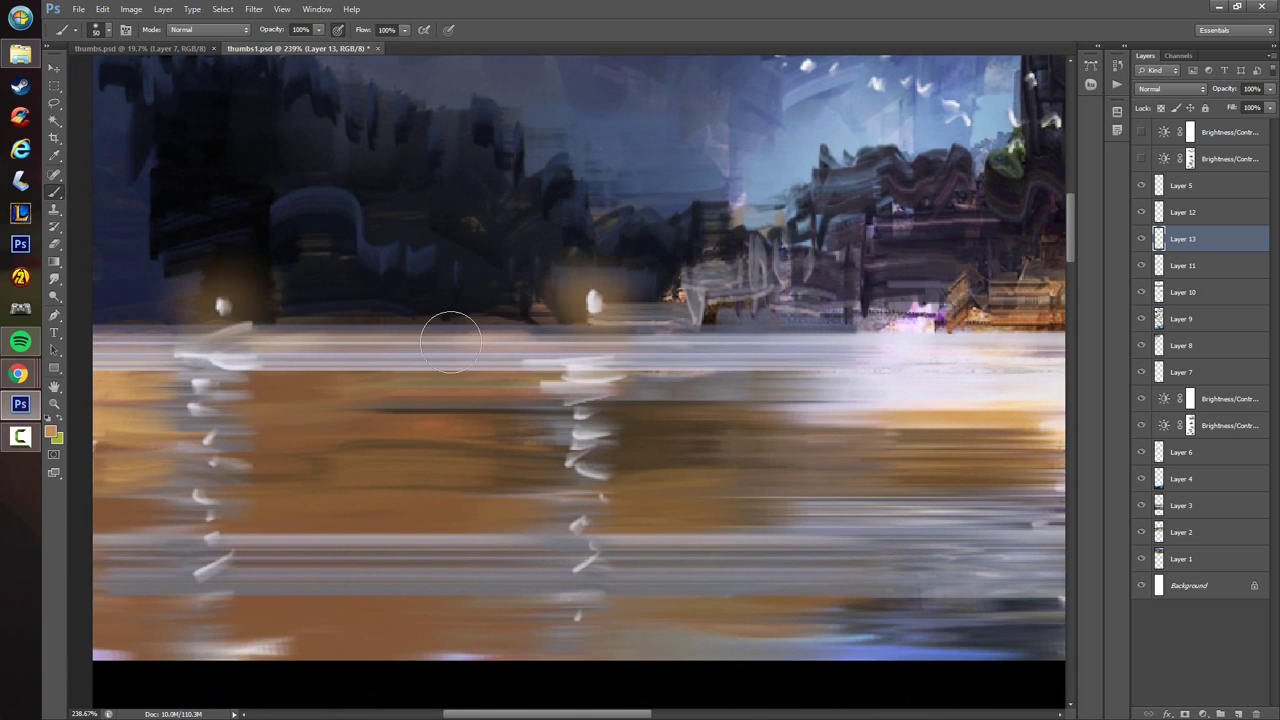
pyautogui.moveTo(778, 350); pyautogui.dragTo(615, 359)
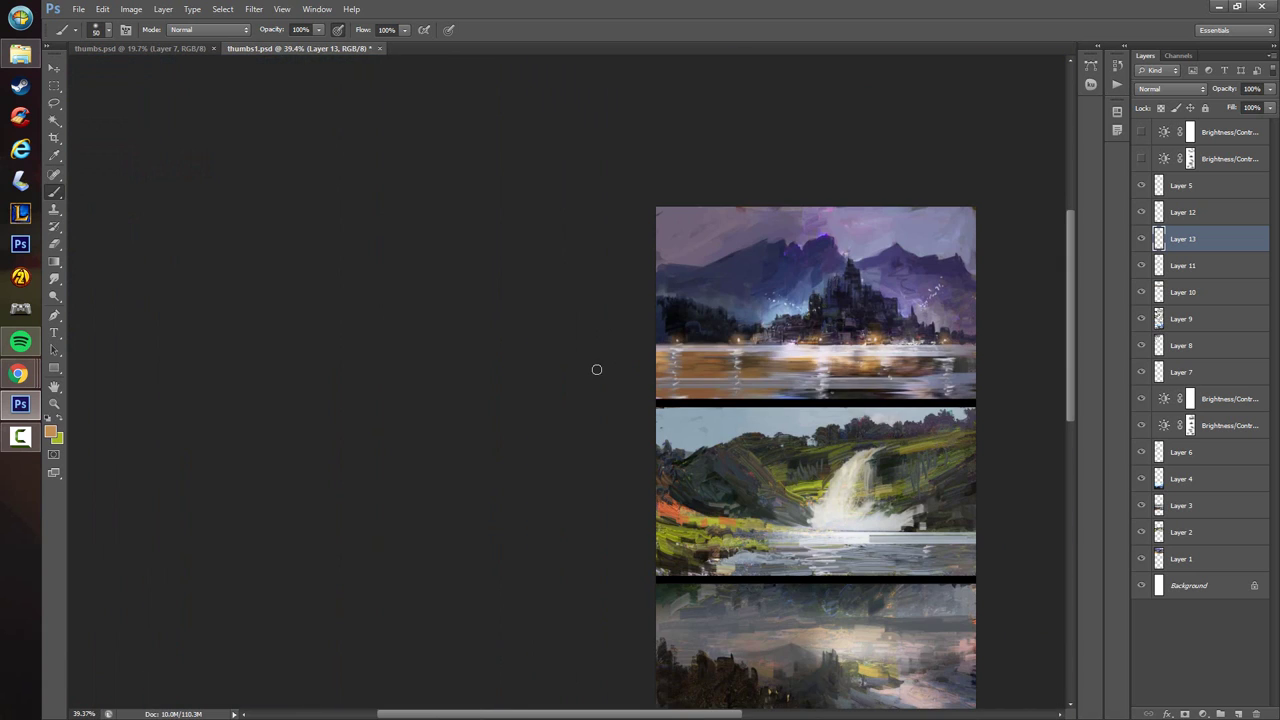
pyautogui.moveTo(694, 429); pyautogui.dragTo(541, 400)
pyautogui.scroll(3, 603, 242)
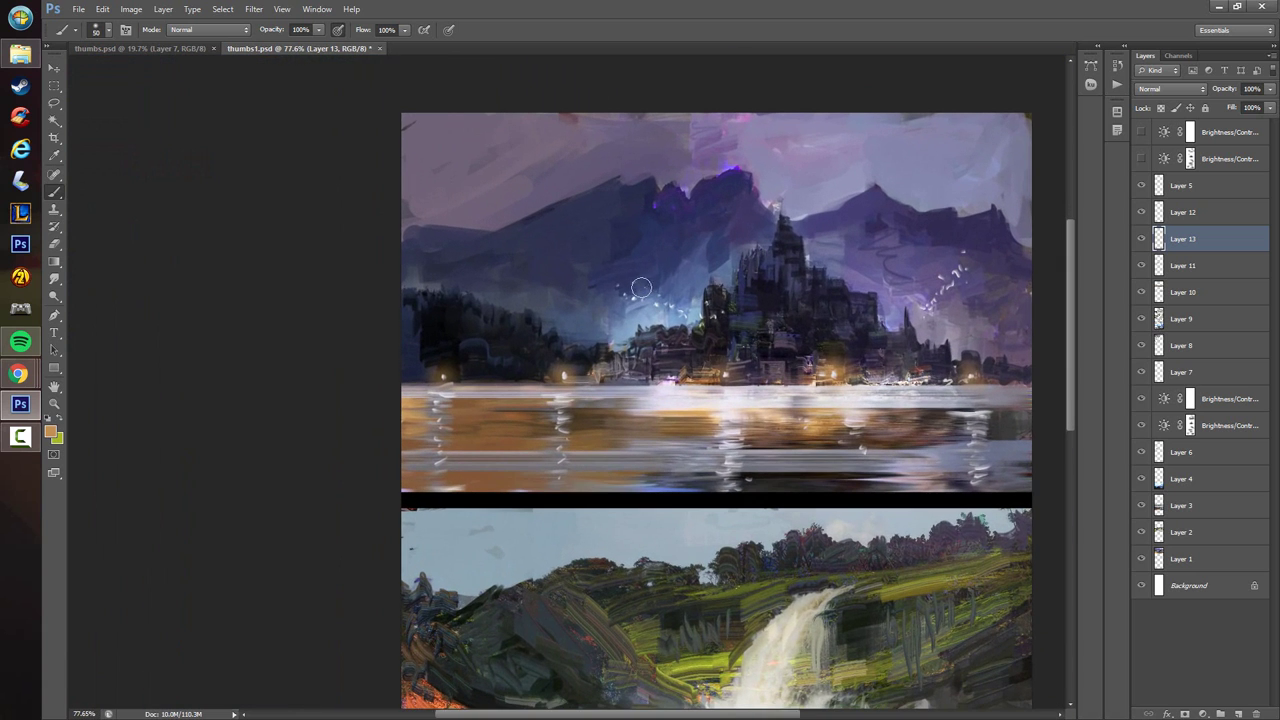
pyautogui.moveTo(590, 292); pyautogui.dragTo(554, 440)
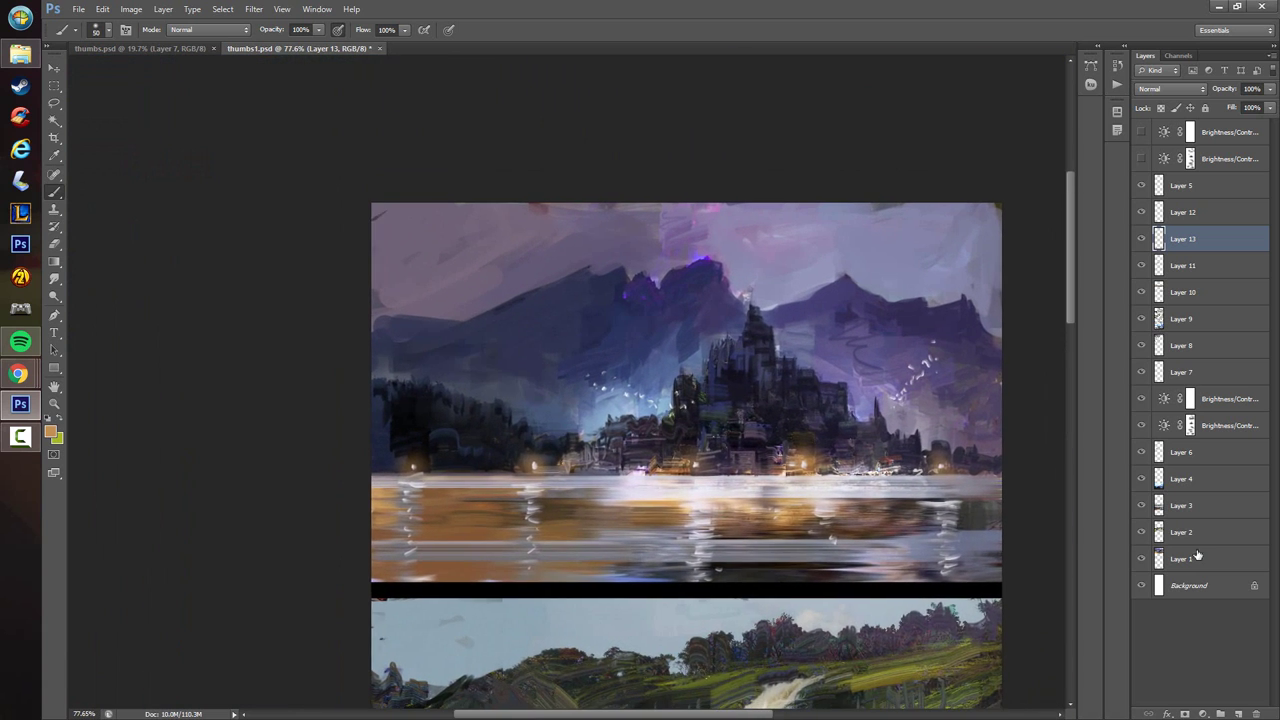
# - Reset the colours to black and white and cover the left part of the castle's sky in black on a new layer above Layer 13
pyautogui.click(1240, 712)
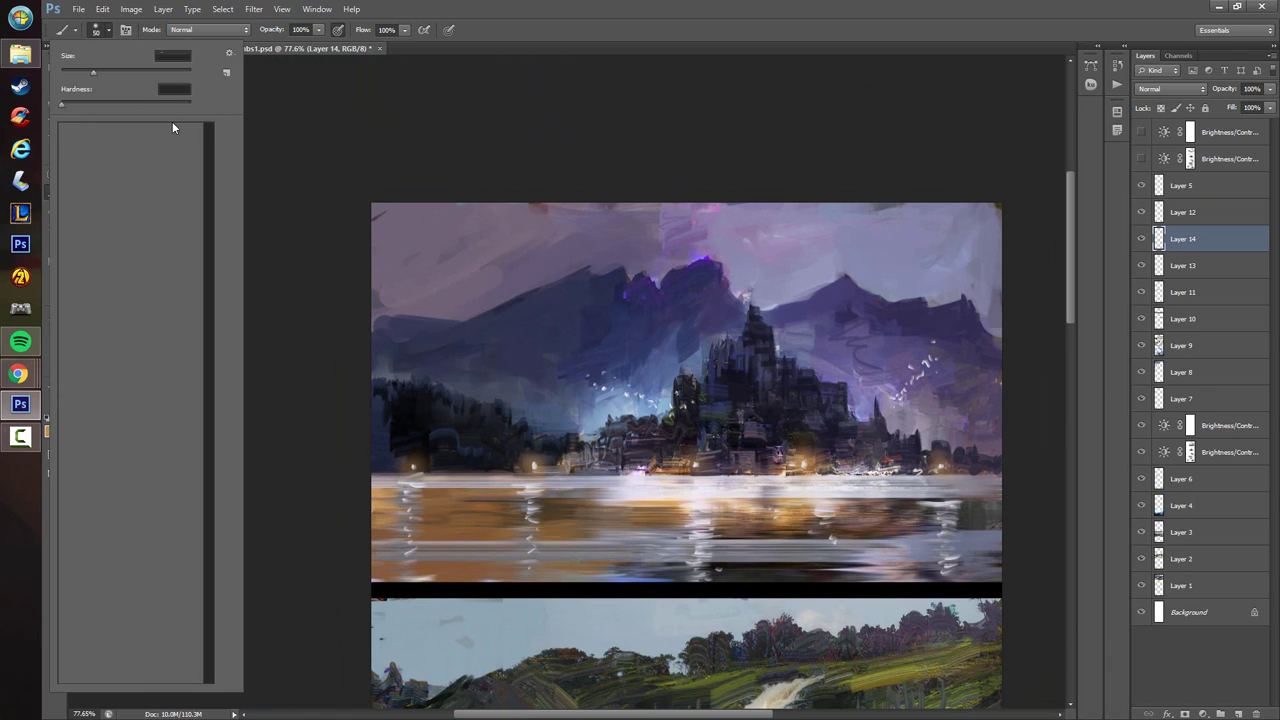
pyautogui.click(100, 30)
pyautogui.moveTo(550, 293); pyautogui.dragTo(555, 292)
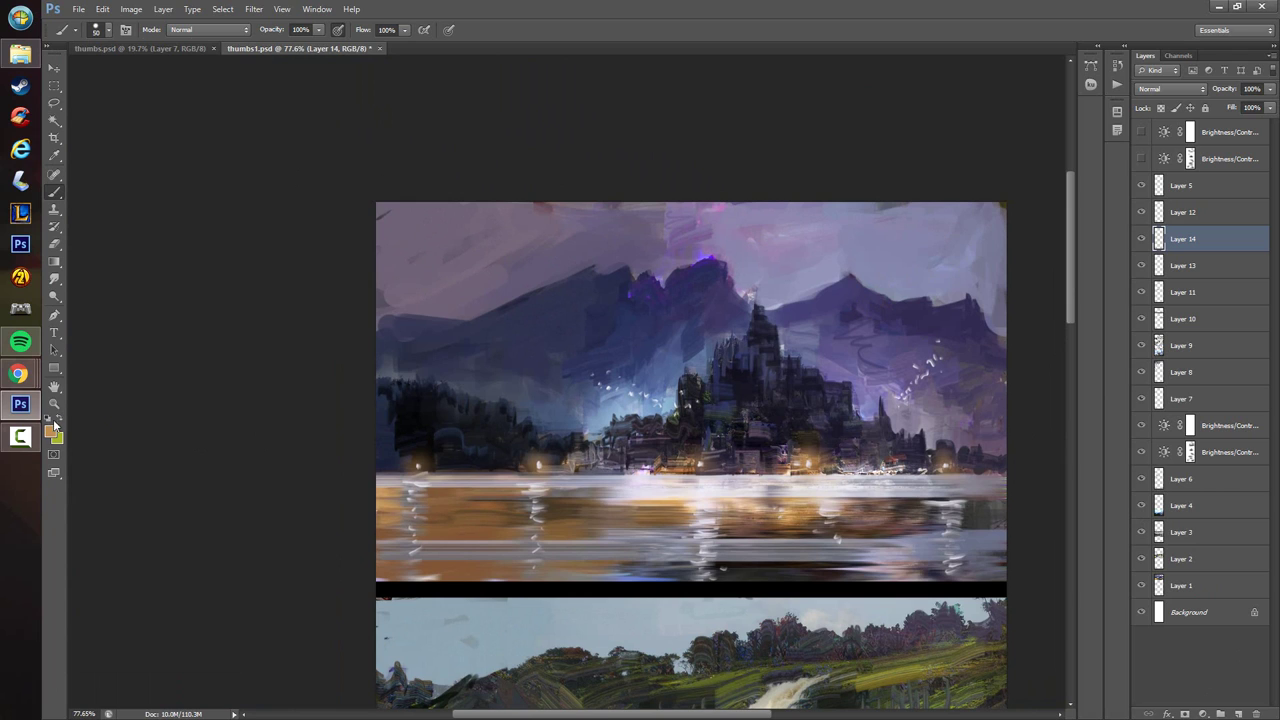
pyautogui.click(48, 419)
pyautogui.moveTo(334, 237)
pyautogui.mouseDown()
pyautogui.moveTo(376, 228)
pyautogui.moveTo(376, 289)
pyautogui.moveTo(426, 294)
pyautogui.moveTo(374, 303)
pyautogui.moveTo(480, 305)
pyautogui.moveTo(545, 266)
pyautogui.mouseUp()
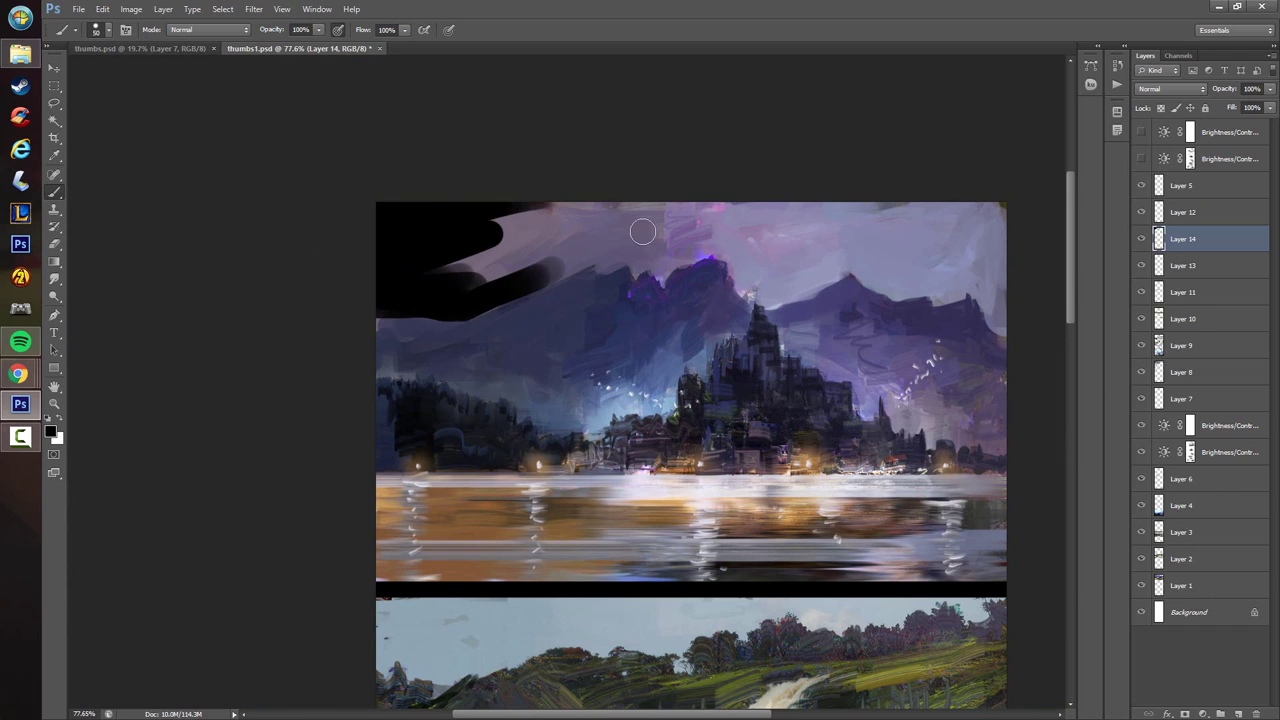
pyautogui.moveTo(643, 232)
pyautogui.mouseDown()
pyautogui.moveTo(500, 262)
pyautogui.moveTo(609, 220)
pyautogui.moveTo(585, 200)
pyautogui.moveTo(502, 262)
pyautogui.moveTo(579, 246)
pyautogui.moveTo(564, 270)
pyautogui.moveTo(531, 206)
pyautogui.moveTo(600, 257)
pyautogui.moveTo(738, 212)
pyautogui.moveTo(627, 223)
pyautogui.mouseUp()
pyautogui.press('[')
pyautogui.press('[')
pyautogui.press('[')
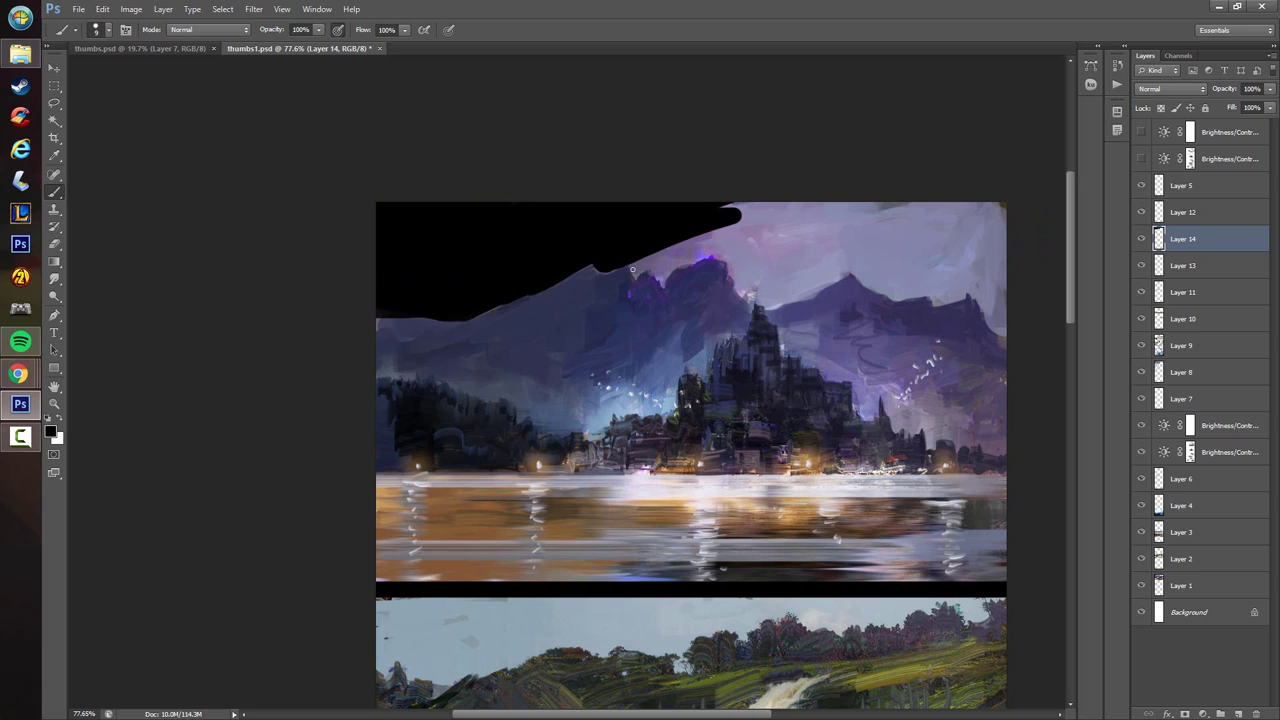
pyautogui.moveTo(654, 261)
pyautogui.mouseDown()
pyautogui.moveTo(660, 280)
pyautogui.moveTo(710, 245)
pyautogui.moveTo(755, 248)
pyautogui.mouseUp()
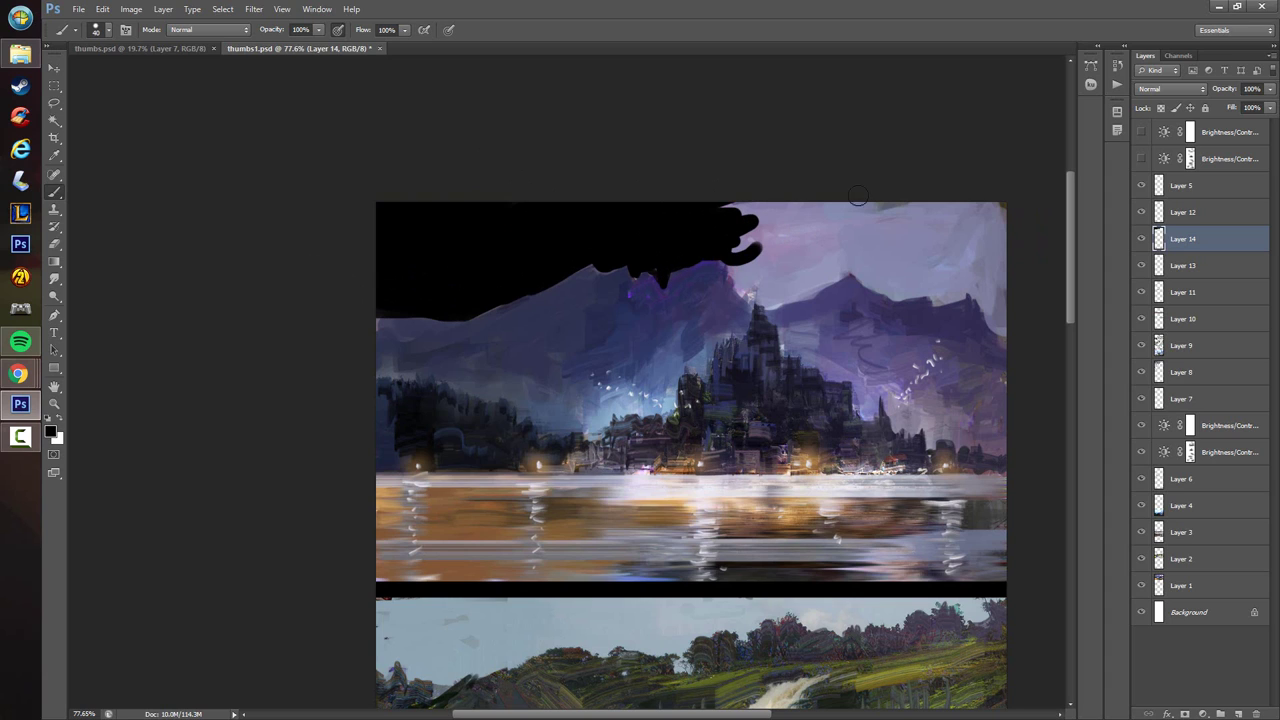
# - Cover the rest of the castle thumbnail's sky in black down to the right-hand mountain ridge, varying the brush size
pyautogui.moveTo(860, 205)
pyautogui.mouseDown()
pyautogui.moveTo(811, 206)
pyautogui.moveTo(757, 251)
pyautogui.moveTo(773, 268)
pyautogui.mouseUp()
pyautogui.press(']')
pyautogui.moveTo(838, 238)
pyautogui.mouseDown()
pyautogui.moveTo(780, 237)
pyautogui.moveTo(935, 212)
pyautogui.moveTo(1044, 212)
pyautogui.moveTo(1001, 257)
pyautogui.moveTo(1016, 286)
pyautogui.moveTo(999, 278)
pyautogui.moveTo(995, 330)
pyautogui.moveTo(969, 251)
pyautogui.moveTo(998, 325)
pyautogui.moveTo(940, 272)
pyautogui.moveTo(956, 258)
pyautogui.mouseUp()
pyautogui.press('[')
pyautogui.press('[')
pyautogui.press('[')
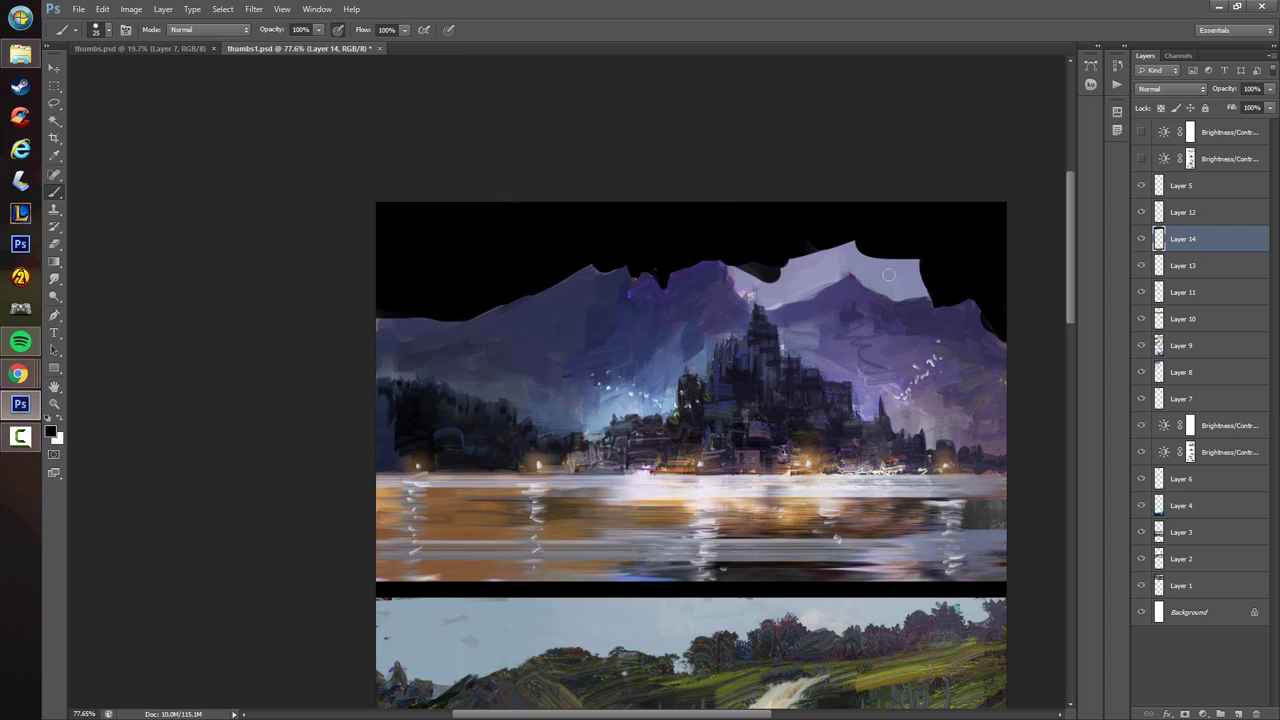
pyautogui.moveTo(888, 274)
pyautogui.mouseDown()
pyautogui.moveTo(858, 263)
pyautogui.moveTo(912, 291)
pyautogui.moveTo(894, 294)
pyautogui.moveTo(924, 294)
pyautogui.moveTo(890, 282)
pyautogui.moveTo(931, 274)
pyautogui.mouseUp()
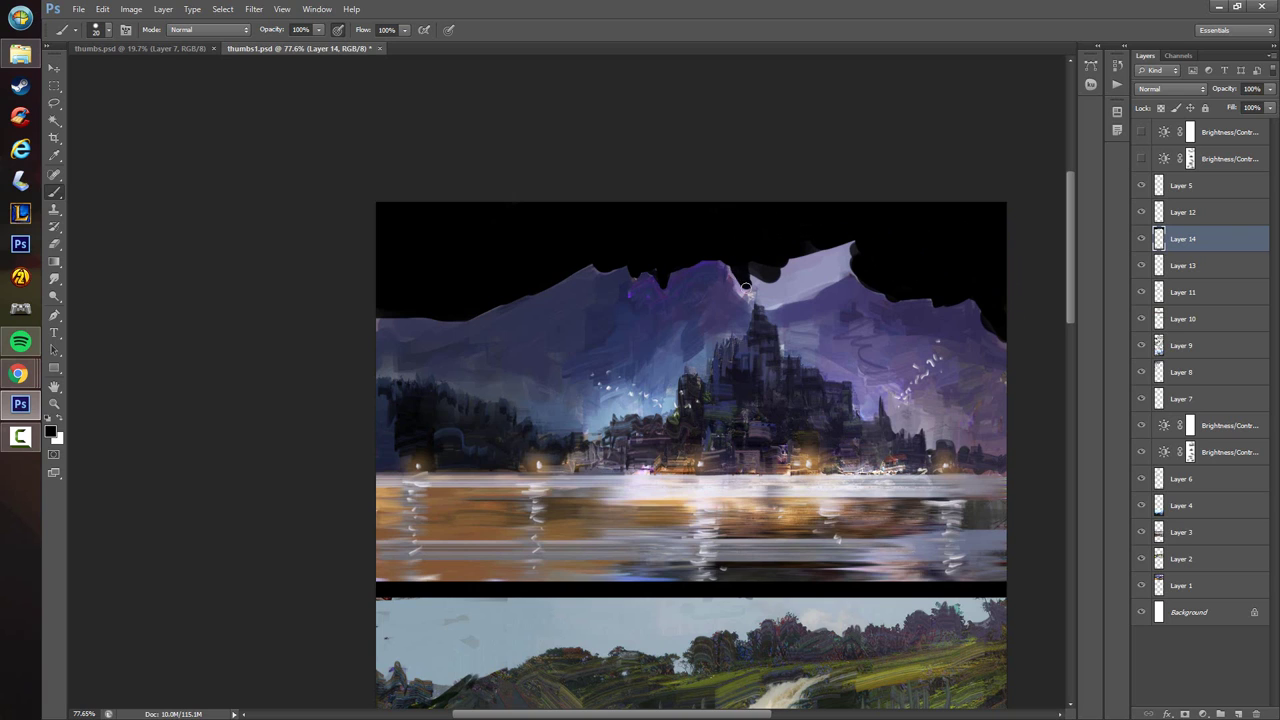
pyautogui.moveTo(746, 286)
pyautogui.mouseDown()
pyautogui.moveTo(781, 298)
pyautogui.moveTo(768, 303)
pyautogui.moveTo(819, 291)
pyautogui.moveTo(865, 257)
pyautogui.moveTo(860, 240)
pyautogui.moveTo(780, 291)
pyautogui.moveTo(791, 249)
pyautogui.mouseUp()
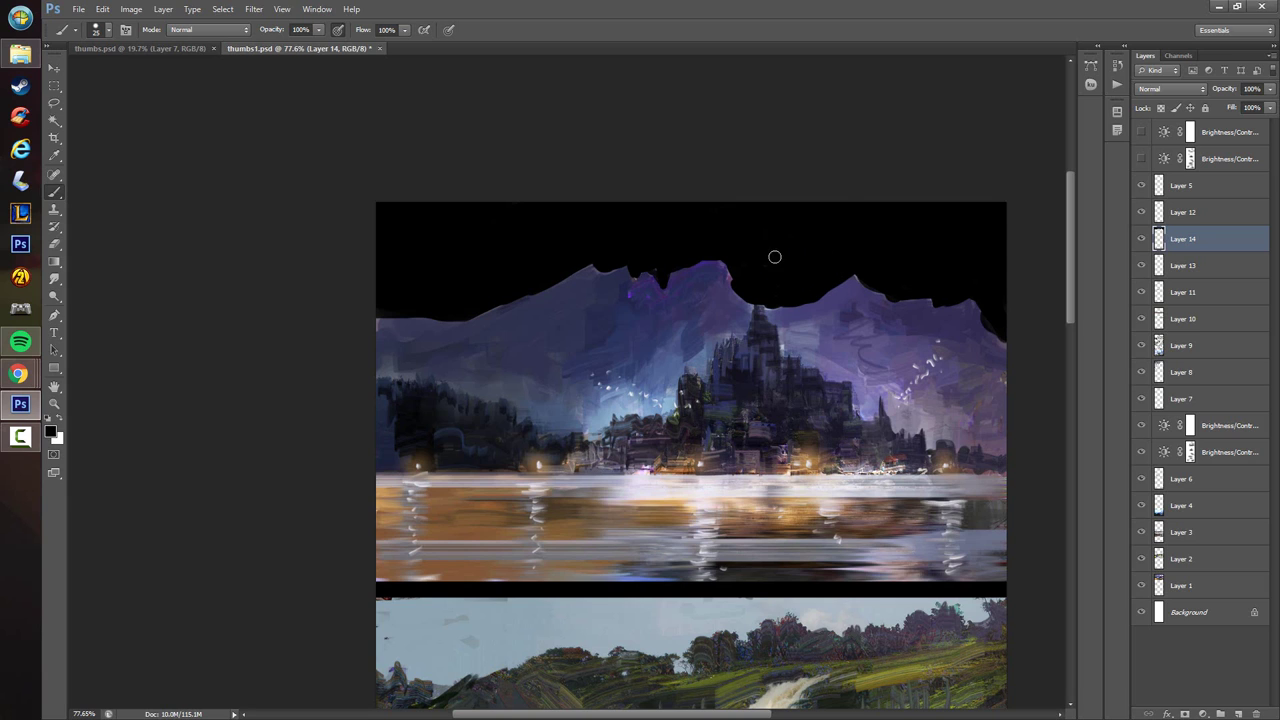
# - Try blend modes such as Overlay, Linear Light and Saturation on the black sky layer and return it to Normal
pyautogui.click(1188, 90)
pyautogui.click(1180, 160)
pyautogui.press('Down')
pyautogui.press('Down')
pyautogui.press('Down')
pyautogui.press('Down')
pyautogui.press('Down')
pyautogui.press('Down')
pyautogui.press('Down')
pyautogui.press('Down')
pyautogui.press('Down')
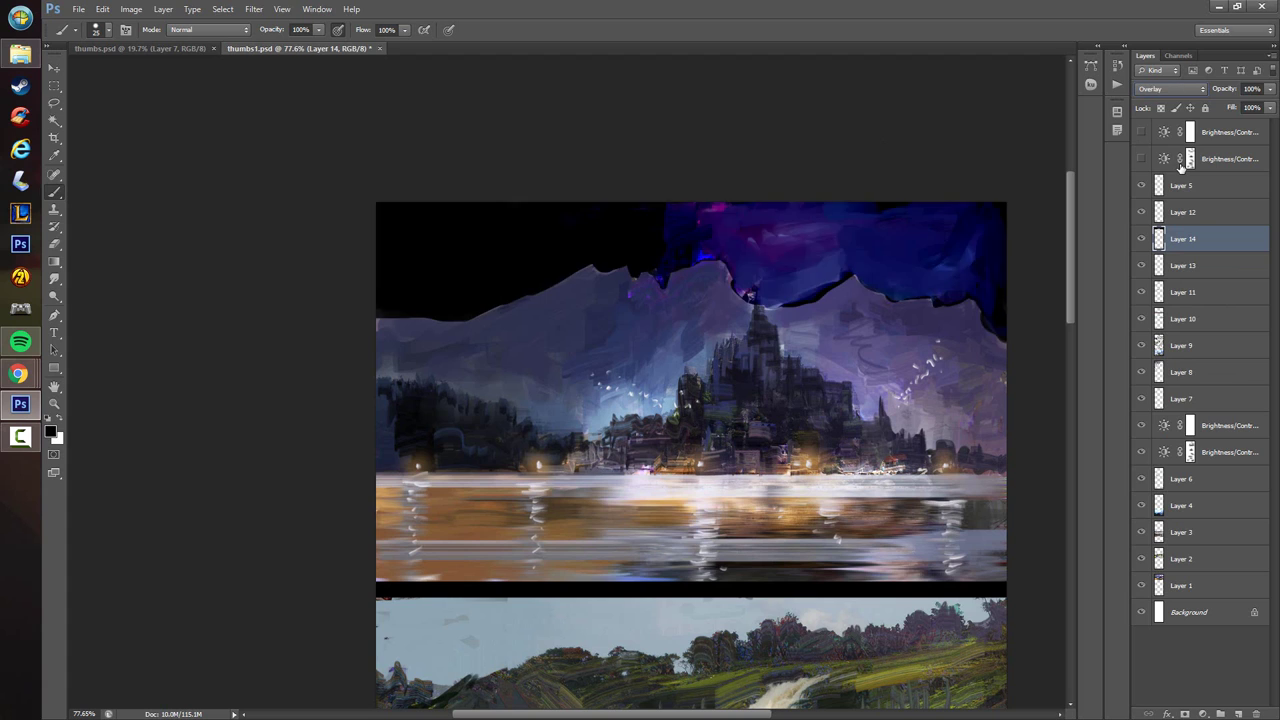
pyautogui.press('Down')
pyautogui.press('Down')
pyautogui.press('Down')
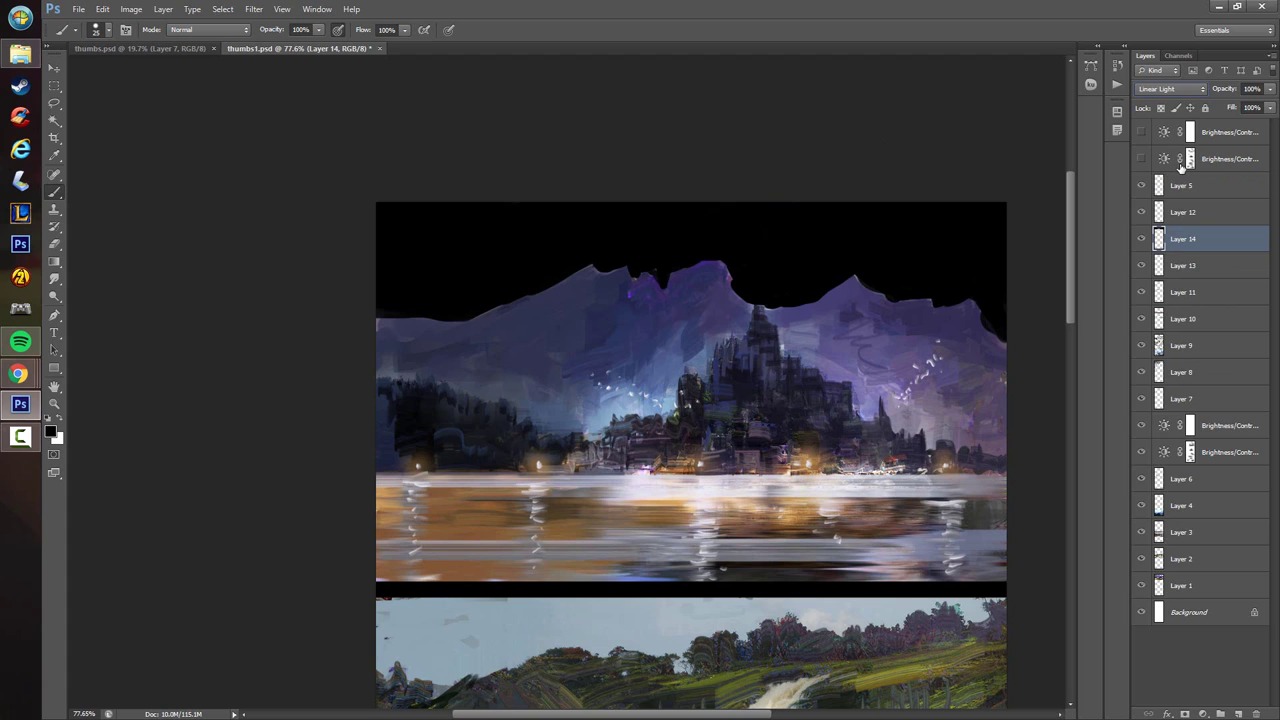
pyautogui.press('Down')
pyautogui.press('Down')
pyautogui.press('Down')
pyautogui.press('Down')
pyautogui.press('Down')
pyautogui.press('Down')
pyautogui.press('Down')
pyautogui.press('Down')
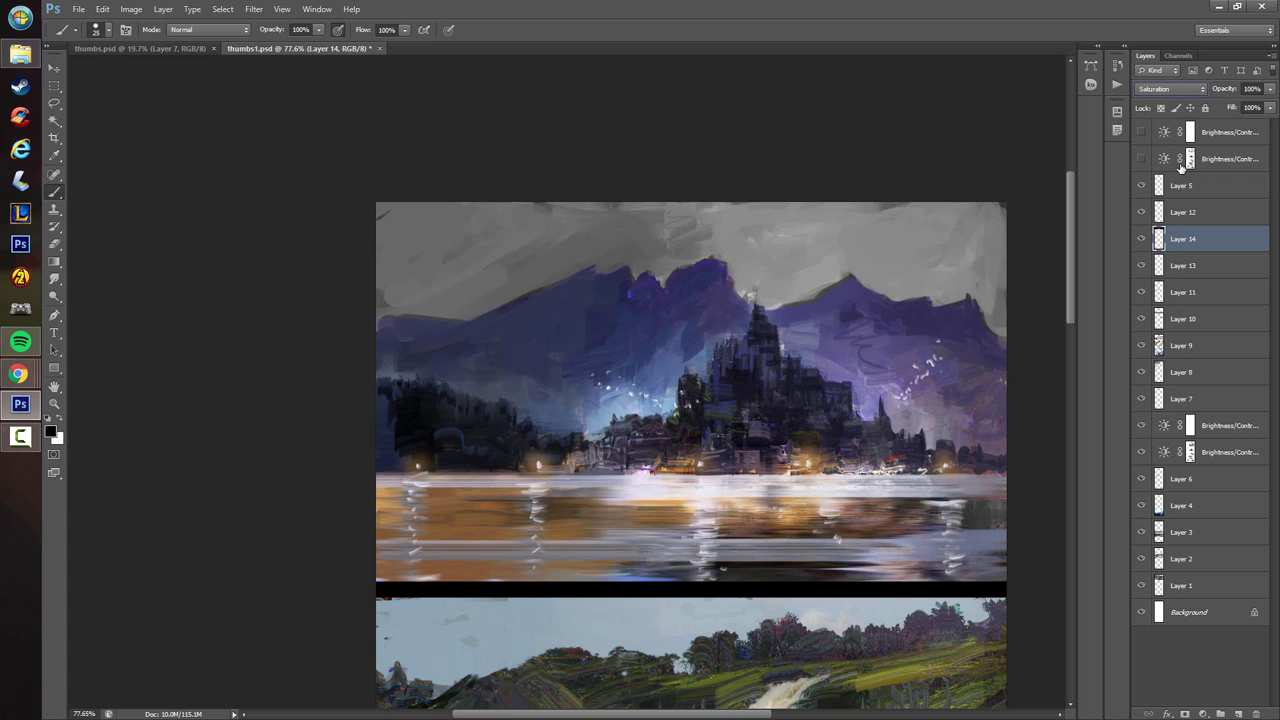
pyautogui.press('Up')
pyautogui.press('Up')
pyautogui.press('Up')
pyautogui.press('Up')
pyautogui.press('Up')
pyautogui.press('Up')
pyautogui.press('Up')
pyautogui.press('Up')
pyautogui.press('Up')
pyautogui.press('Up')
pyautogui.press('Up')
pyautogui.press('Up')
pyautogui.press('Up')
pyautogui.press('Up')
pyautogui.press('Up')
pyautogui.press('Up')
pyautogui.press('Up')
pyautogui.press('Up')
pyautogui.press('Up')
pyautogui.press('Up')
pyautogui.press('Up')
# - Try the black sky layer at about 41% opacity and delete the layer
pyautogui.moveTo(1270, 90); pyautogui.dragTo(1240, 108)
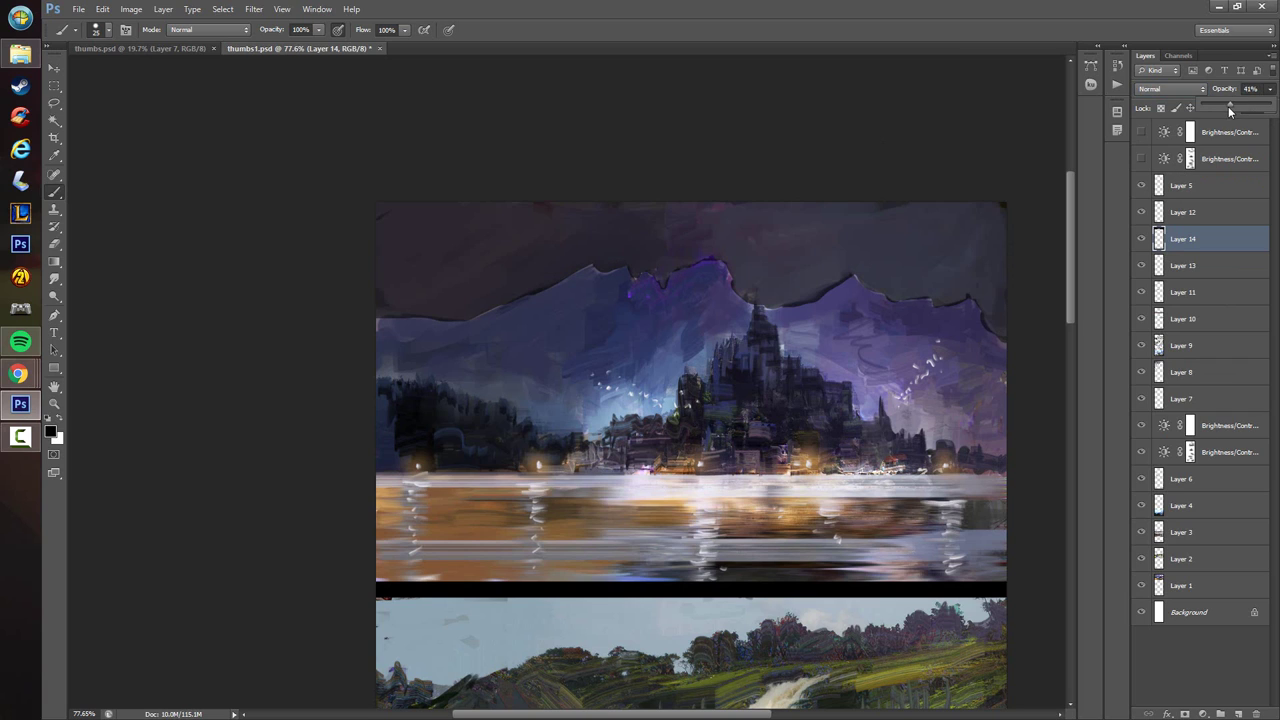
pyautogui.rightClick(1188, 244)
pyautogui.click(1186, 305)
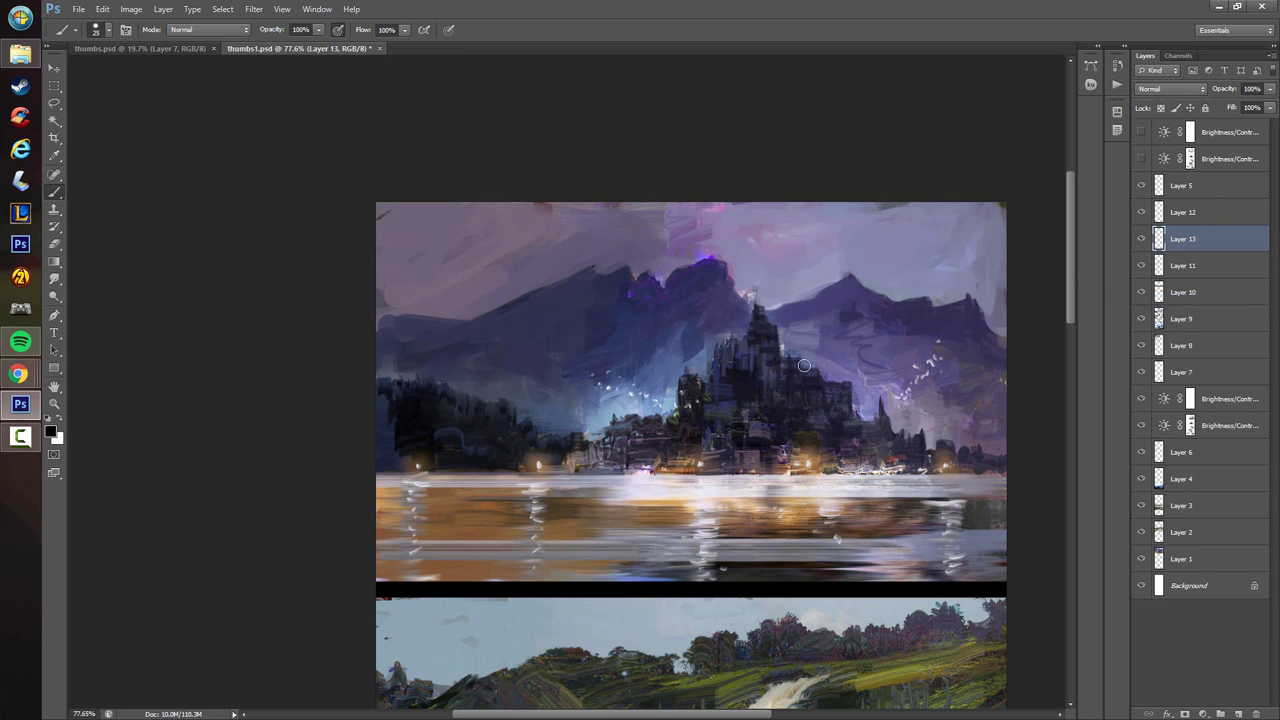
# - Fit all four thumbnails in view and save thumbs1.psd
pyautogui.moveTo(769, 424); pyautogui.dragTo(731, 433)
pyautogui.scroll(2, 731, 433)
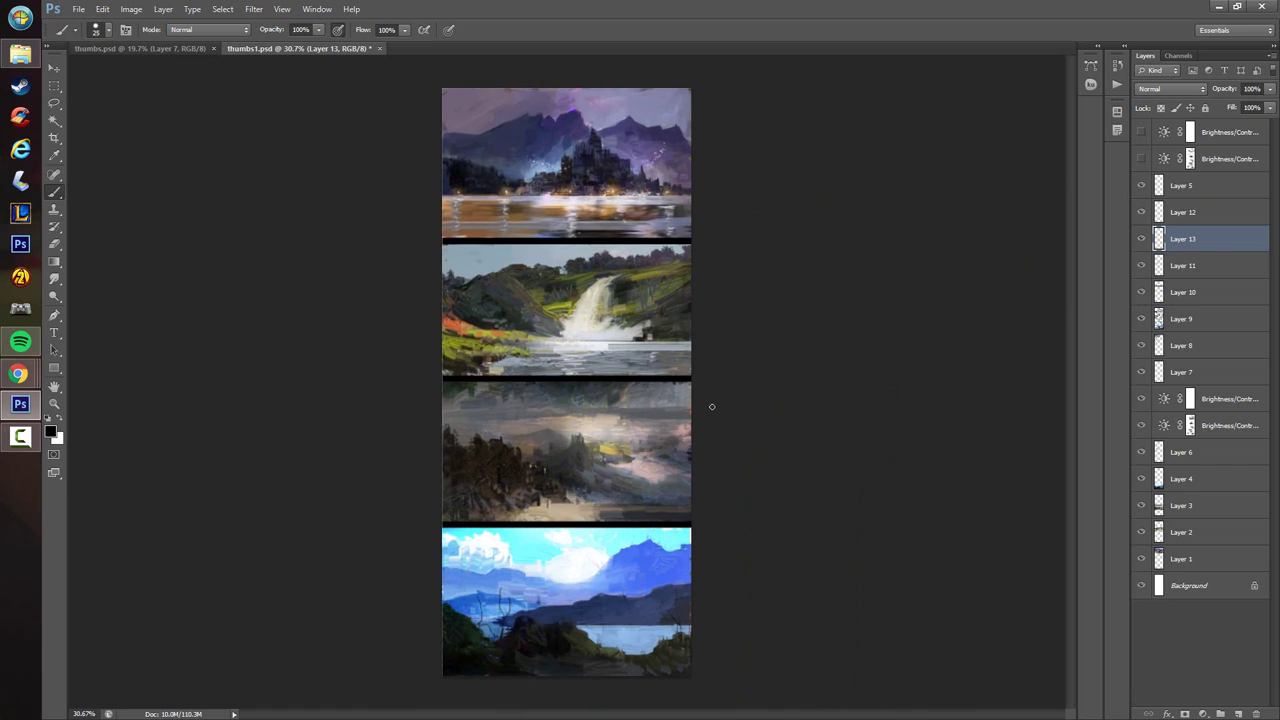
pyautogui.hotkey('ctrl', 's')
# - Switch to the Google Hangouts window in Chrome, watch the shared 3D character texturing, and return to Photoshop
pyautogui.click(20, 373)
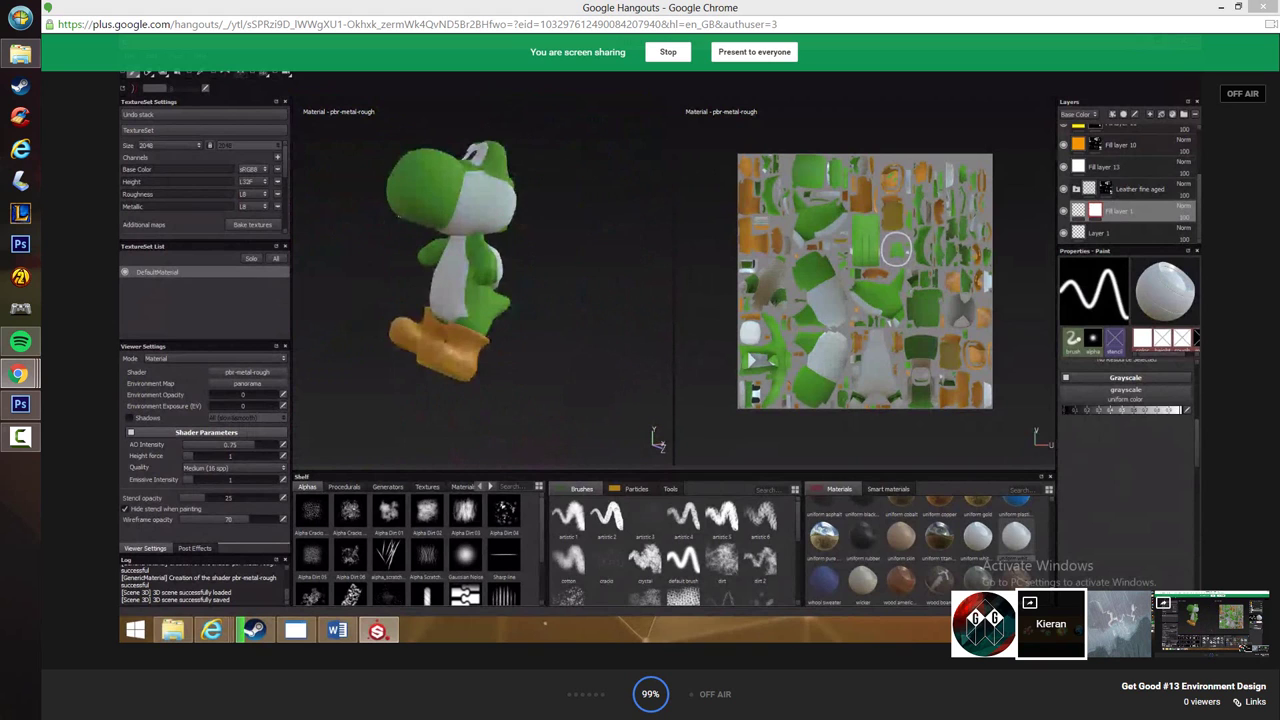
pyautogui.moveTo(504, 321)
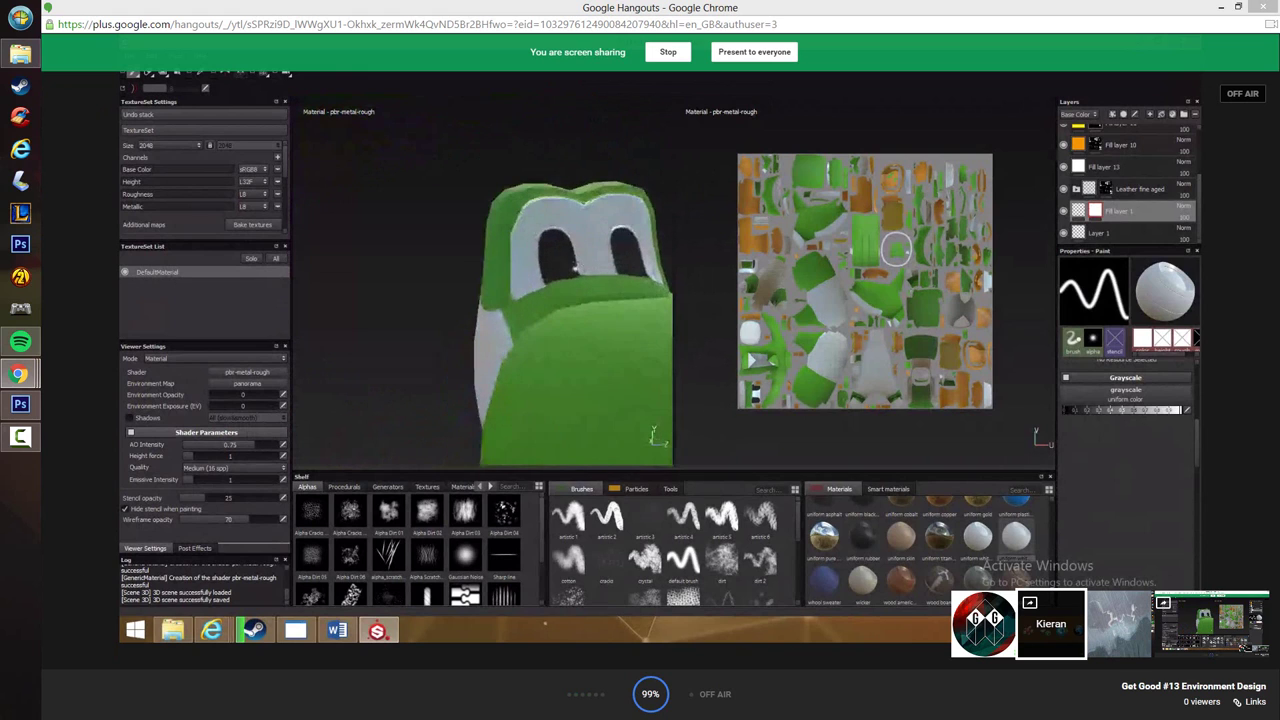
pyautogui.moveTo(214, 506)
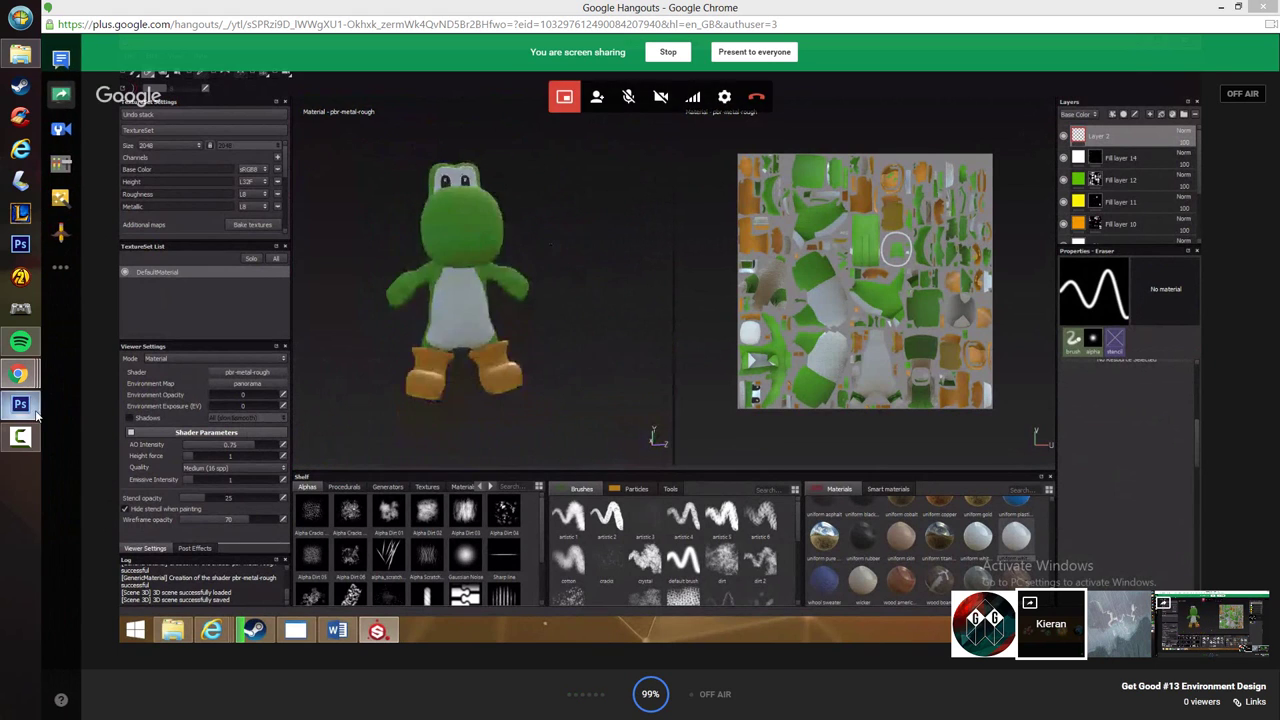
pyautogui.click(21, 405)
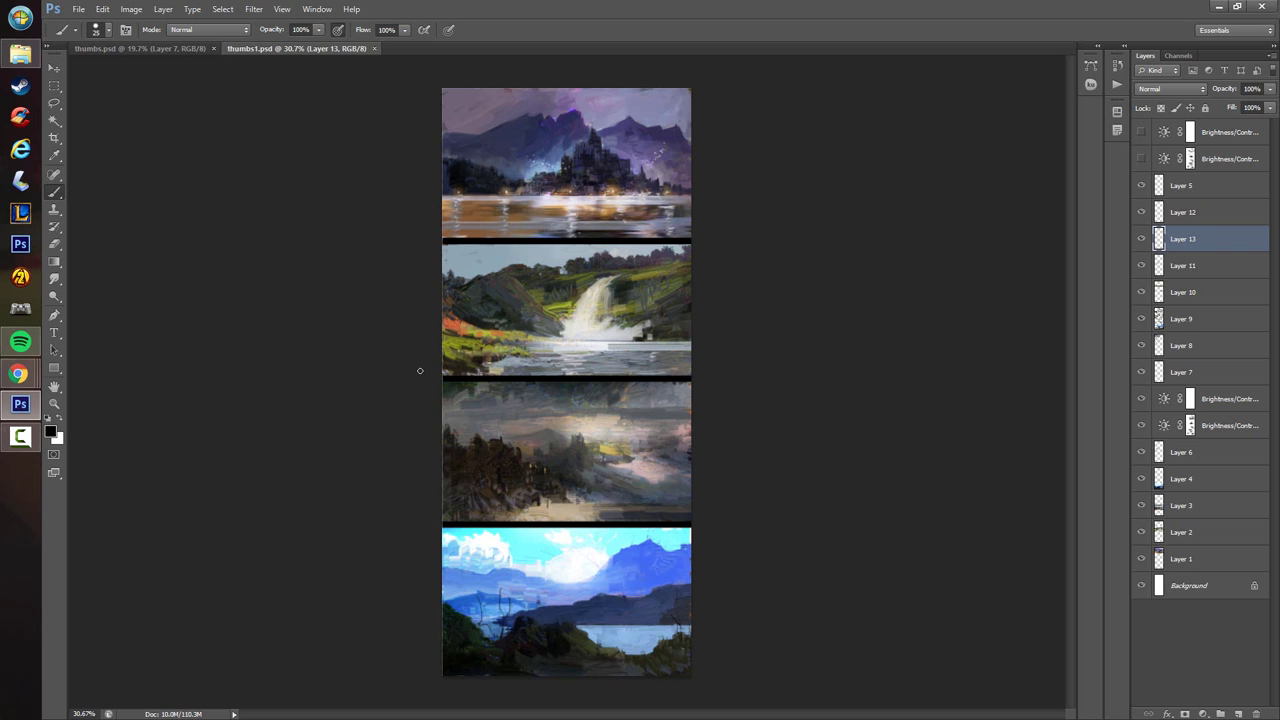
# - Switch to Chrome, look through the Google Images results for Robert Smith, and go back to Photoshop
pyautogui.click(19, 373)
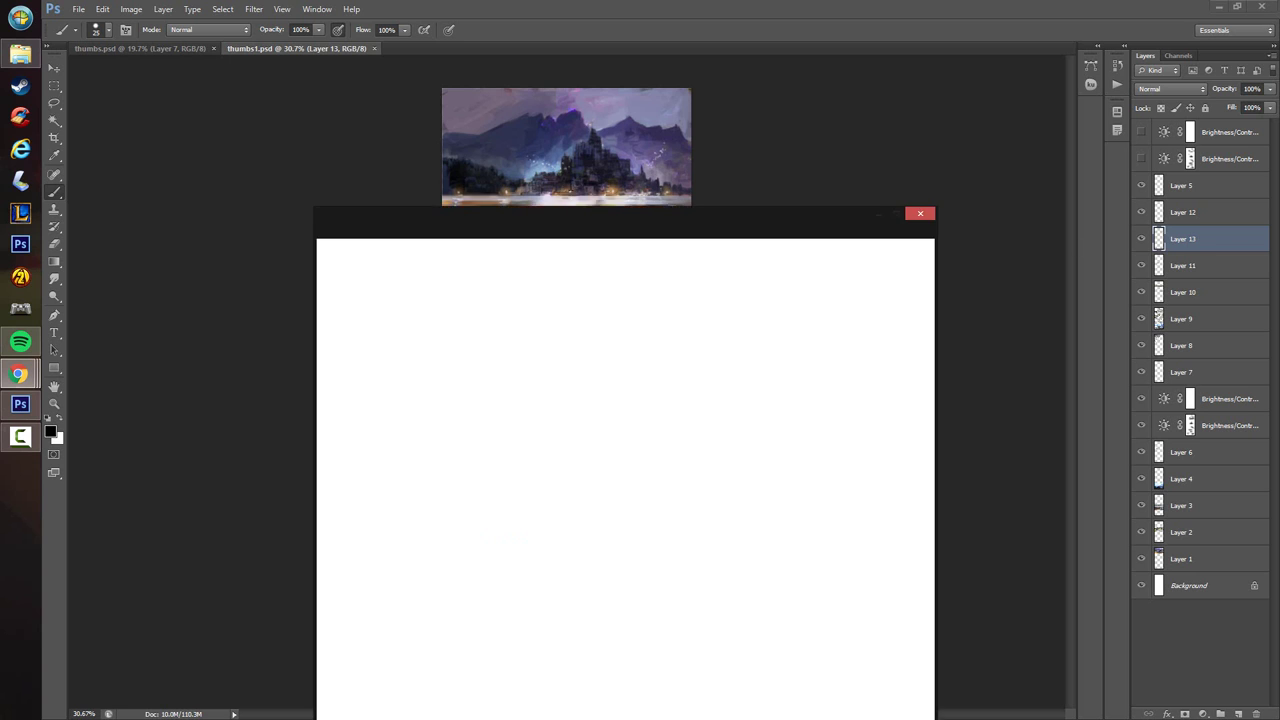
pyautogui.scroll(2, 520, 447)
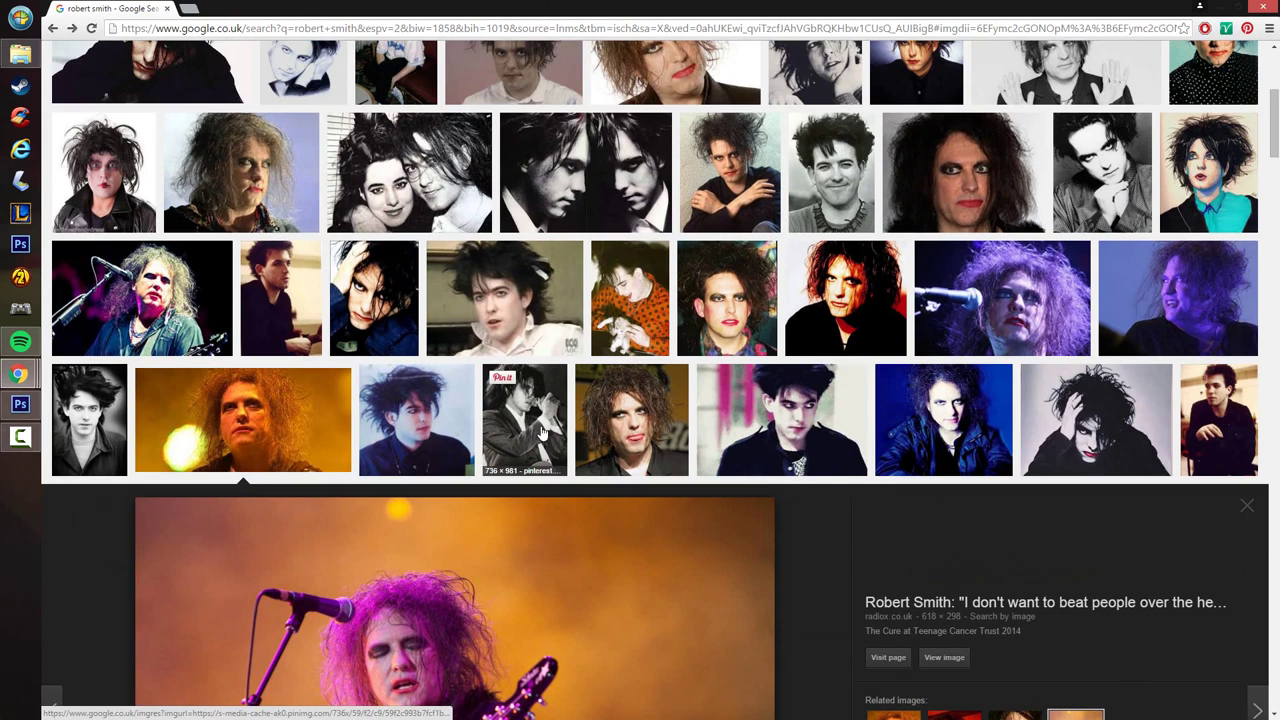
pyautogui.scroll(-2, 540, 435)
pyautogui.scroll(6, 760, 225)
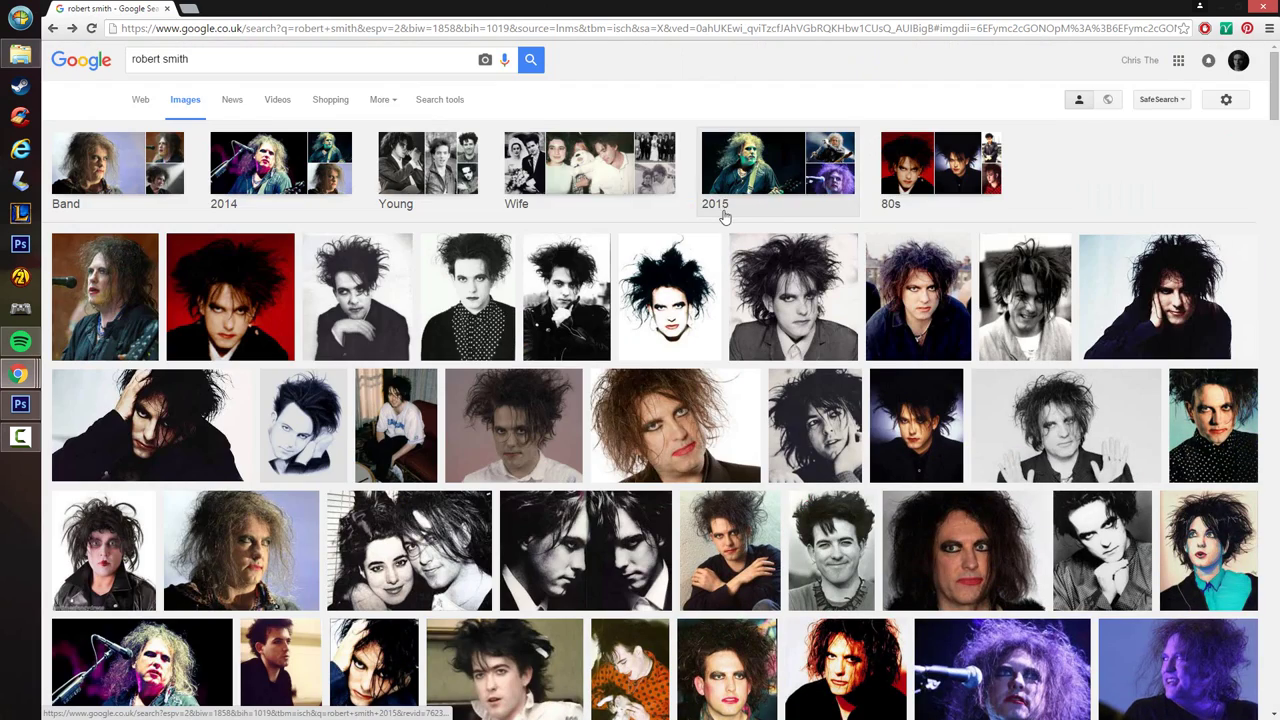
pyautogui.scroll(-2, 745, 232)
pyautogui.scroll(-4, 630, 320)
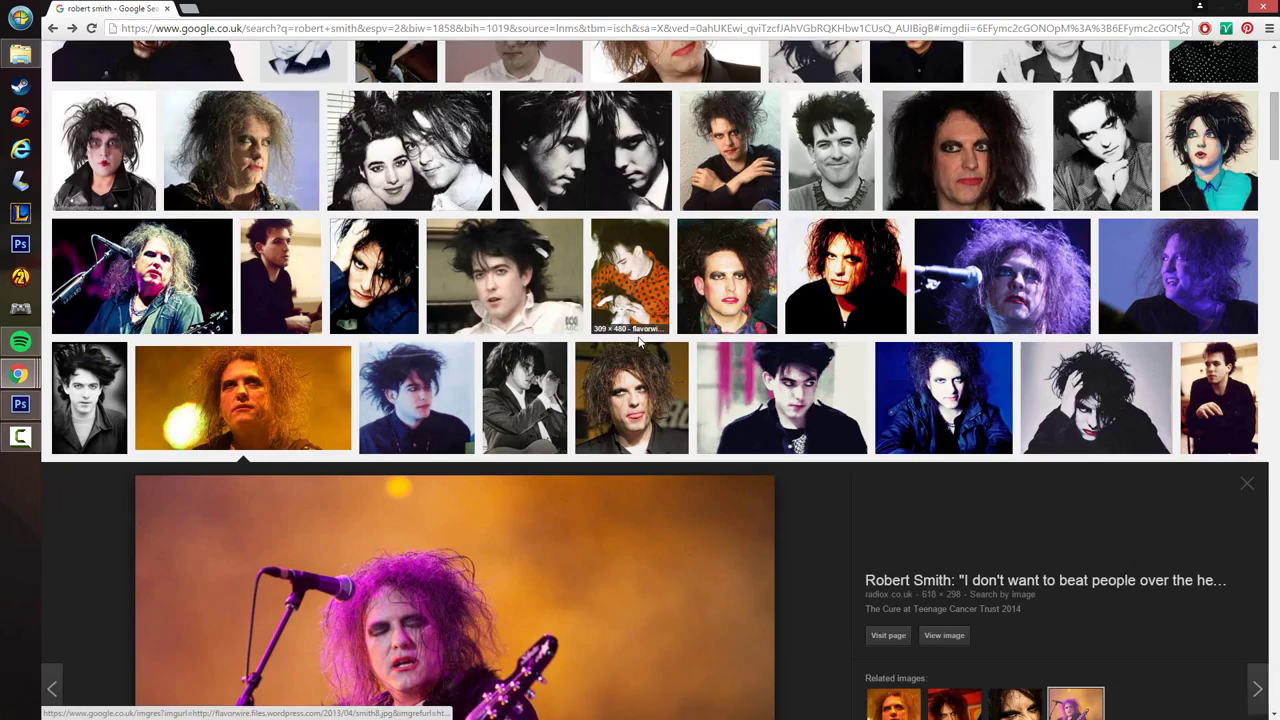
pyautogui.scroll(-1, 760, 440)
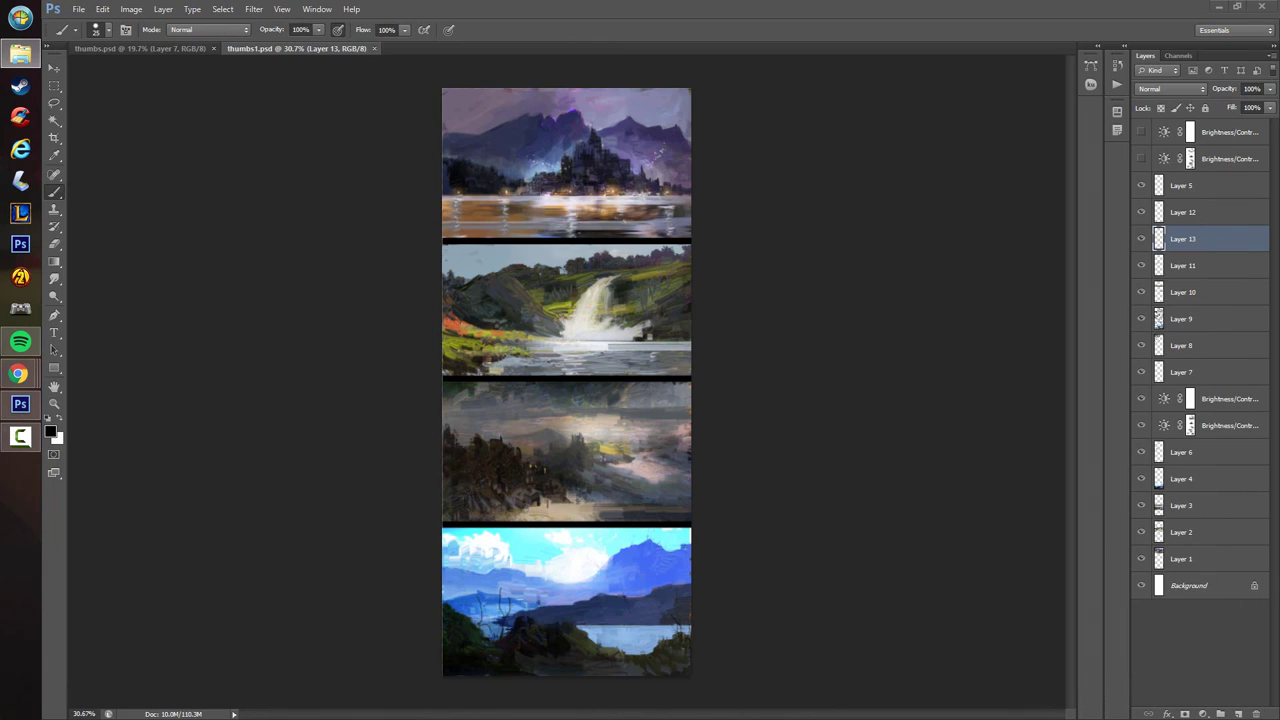
pyautogui.moveTo(20, 373)
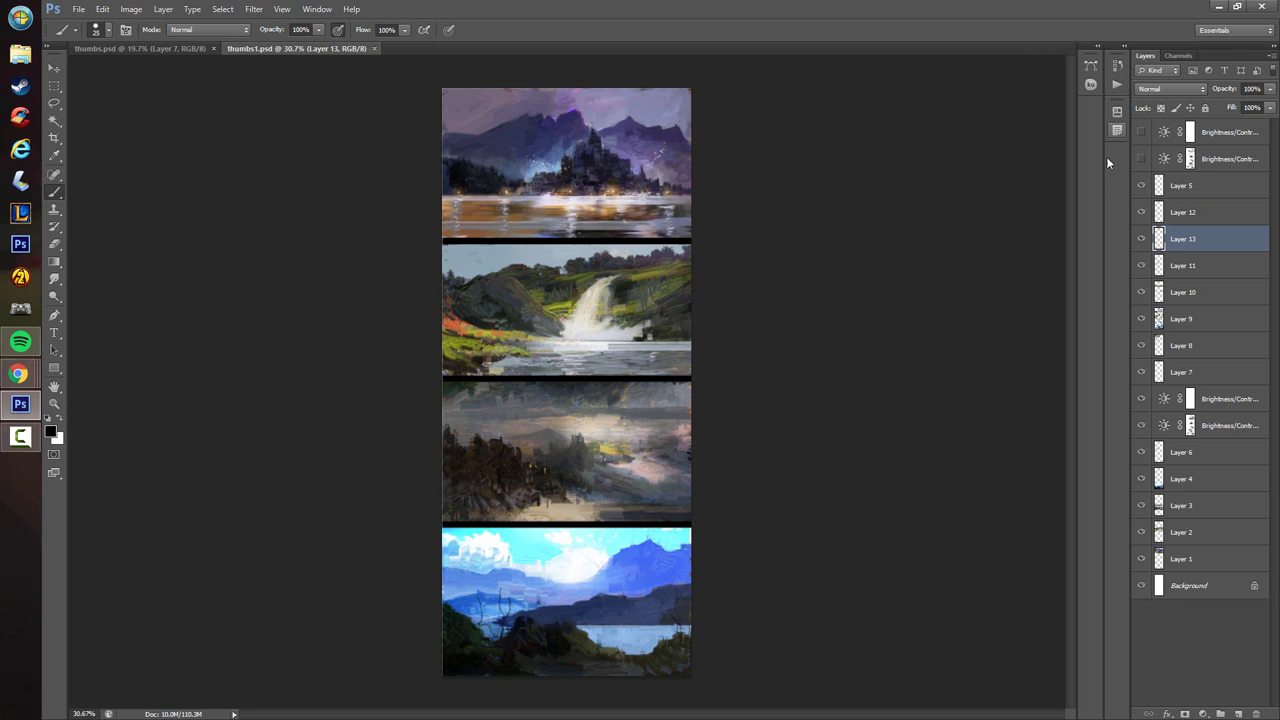
# - Compare the nine-thumbnail sheet in thumbs.psd with and without its Layer 7 paintover, and return to thumbs1.psd
pyautogui.click(195, 48)
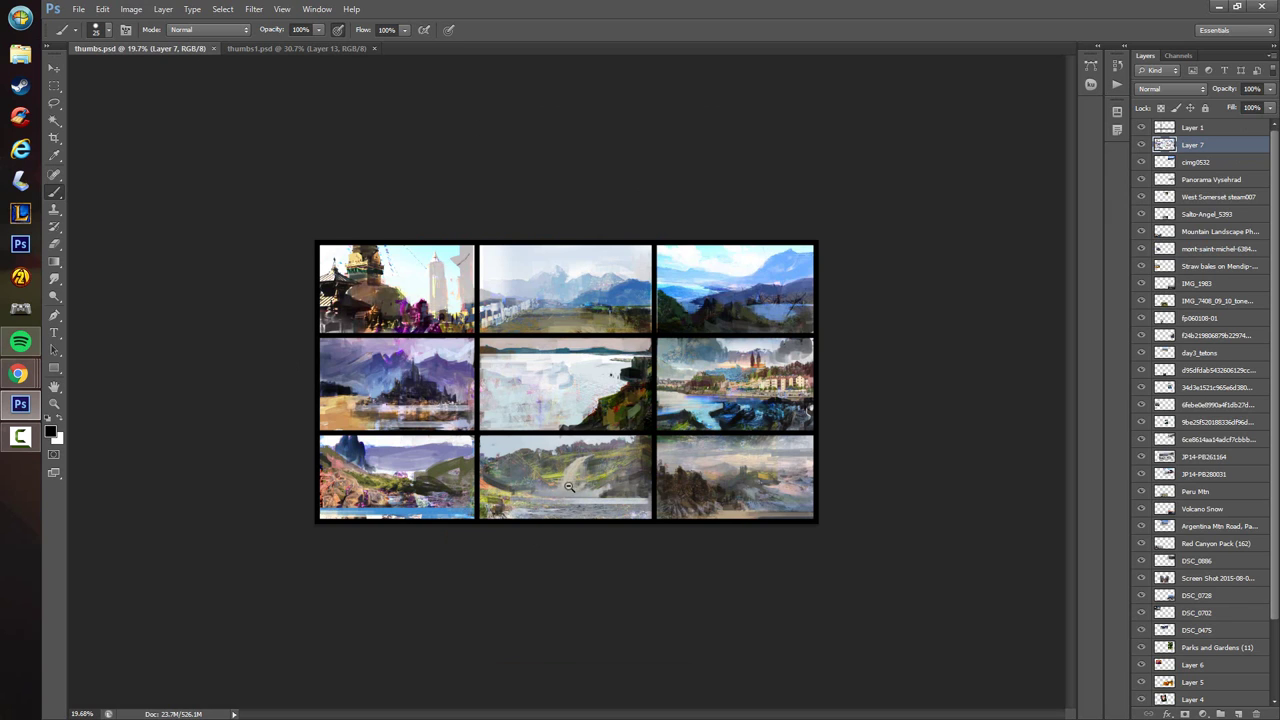
pyautogui.scroll(3, 598, 466)
pyautogui.click(1141, 145)
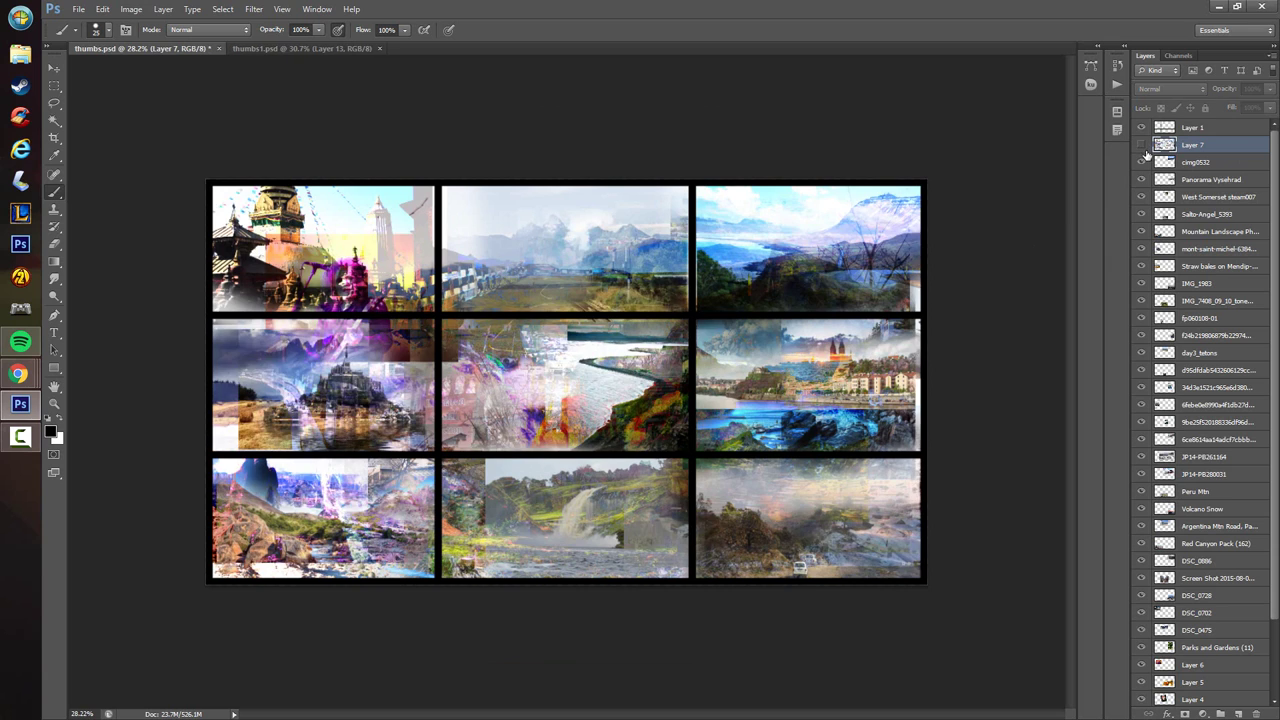
pyautogui.click(1141, 145)
pyautogui.click(318, 50)
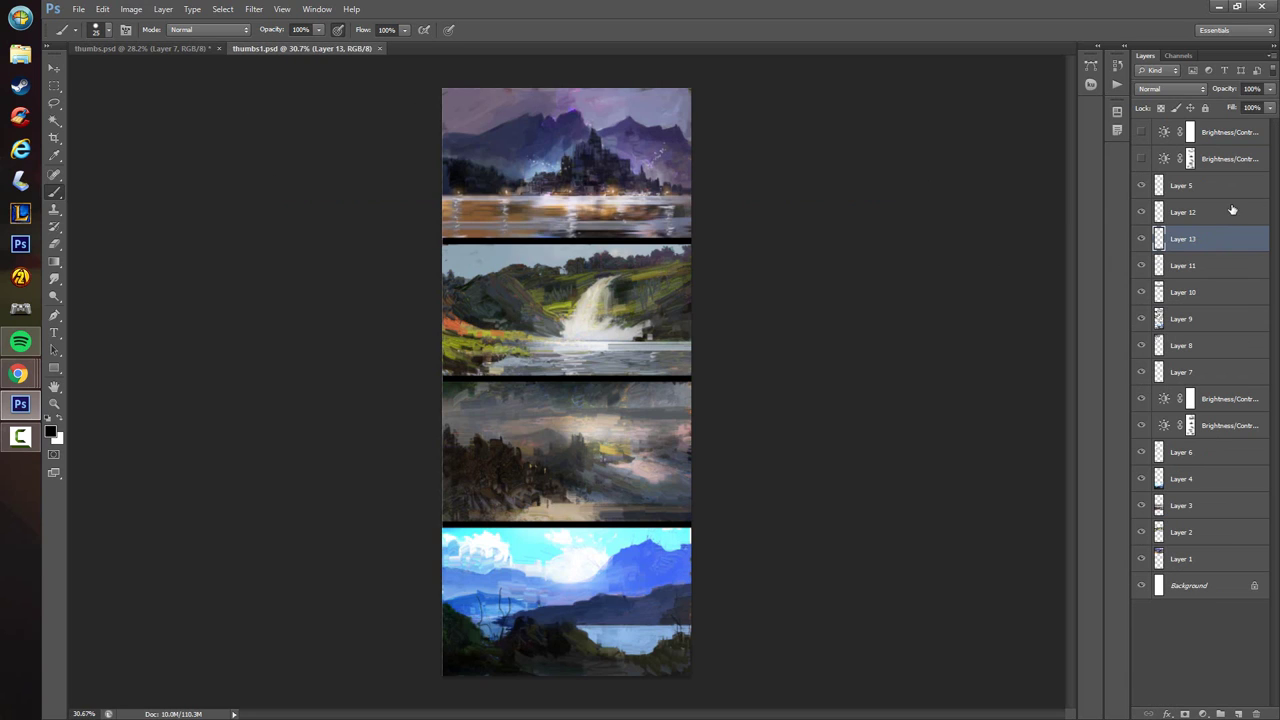
# - Hide Layers 9 to 13 in thumbs1.psd, leaving Layer 5 visible, to review the thumbnails without the newest overpainting
pyautogui.click(1143, 187)
pyautogui.click(1141, 212)
pyautogui.scroll(1, 900, 312)
pyautogui.moveTo(1141, 240); pyautogui.dragTo(1140, 290)
pyautogui.moveTo(973, 340); pyautogui.dragTo(1017, 318)
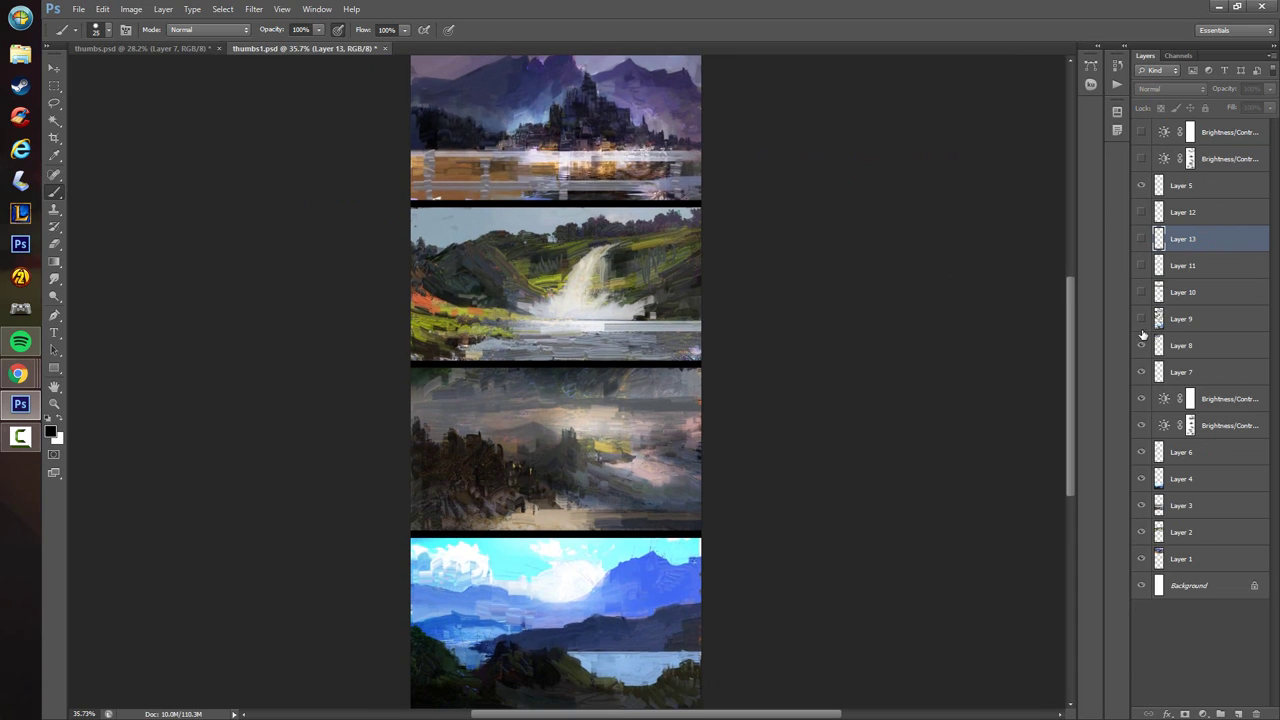
pyautogui.click(1141, 318)
# - Hide Layers 8, 7, 6 and 4 plus the lower two Brightness/Contrast adjustments, and toggle Layer 3, to review the earliest thumbnail stages
pyautogui.click(1141, 345)
pyautogui.click(1141, 372)
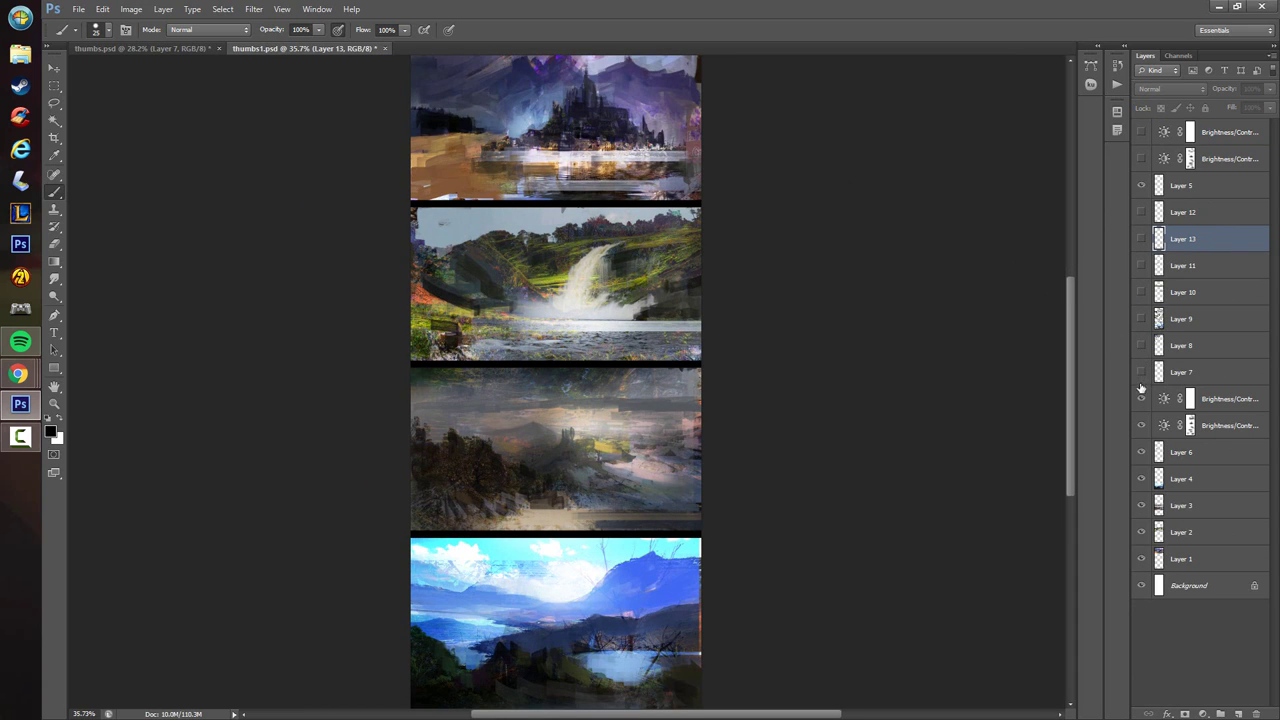
pyautogui.moveTo(1141, 452); pyautogui.dragTo(1141, 399)
pyautogui.click(1141, 478)
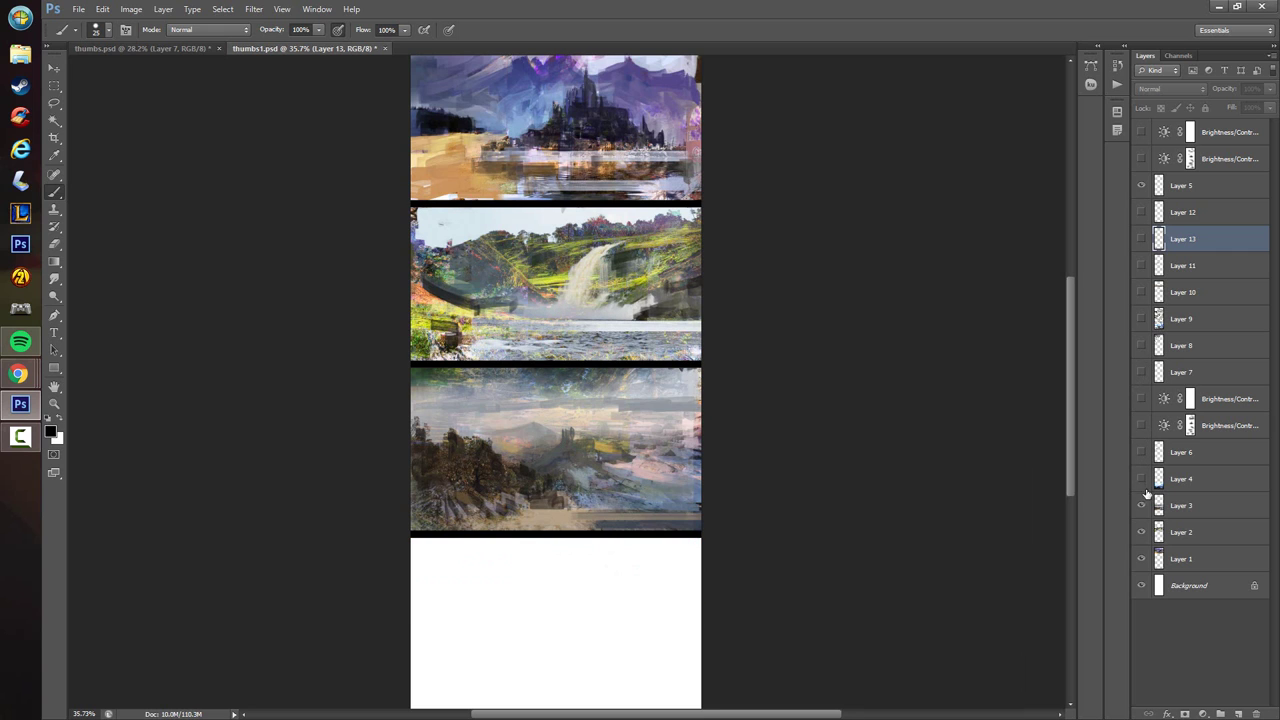
pyautogui.click(1141, 505)
pyautogui.click(1141, 505)
# - Show Layer 4, Layers 6 to 13 and the lower two Brightness/Contrast adjustments again, and save thumbs1.psd
pyautogui.click(1141, 478)
pyautogui.click(1142, 452)
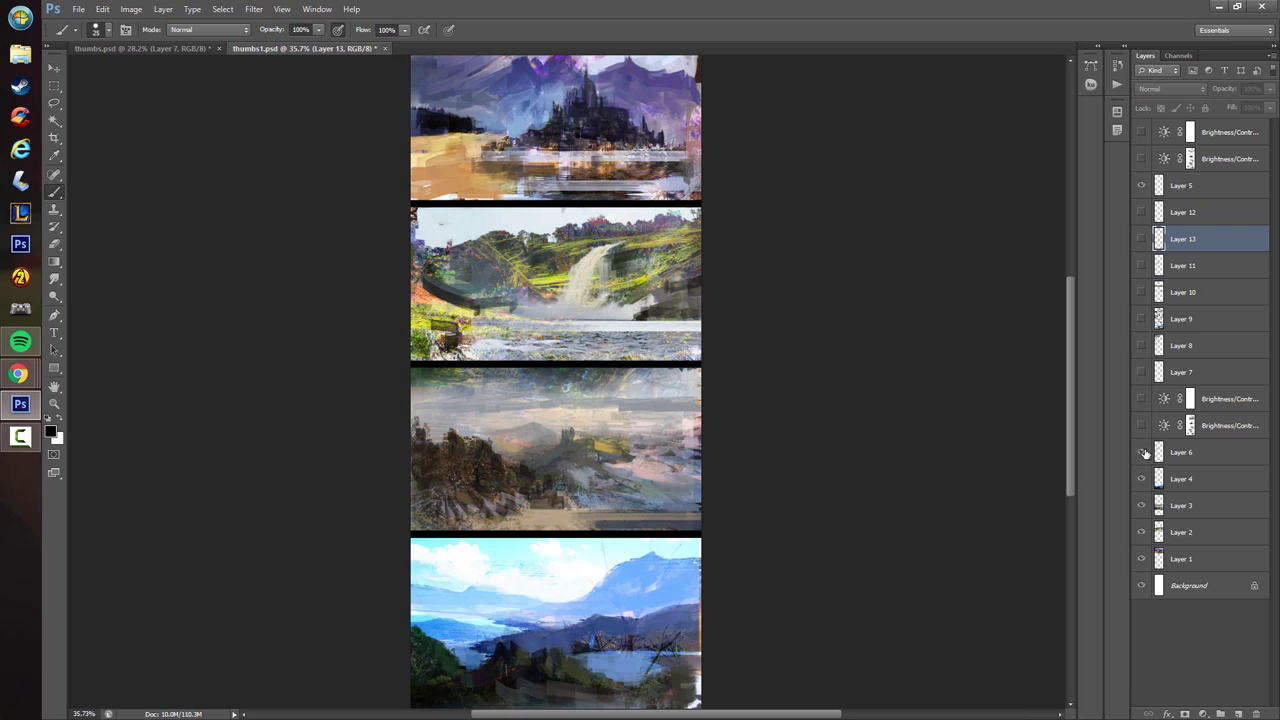
pyautogui.scroll(-2, 977, 437)
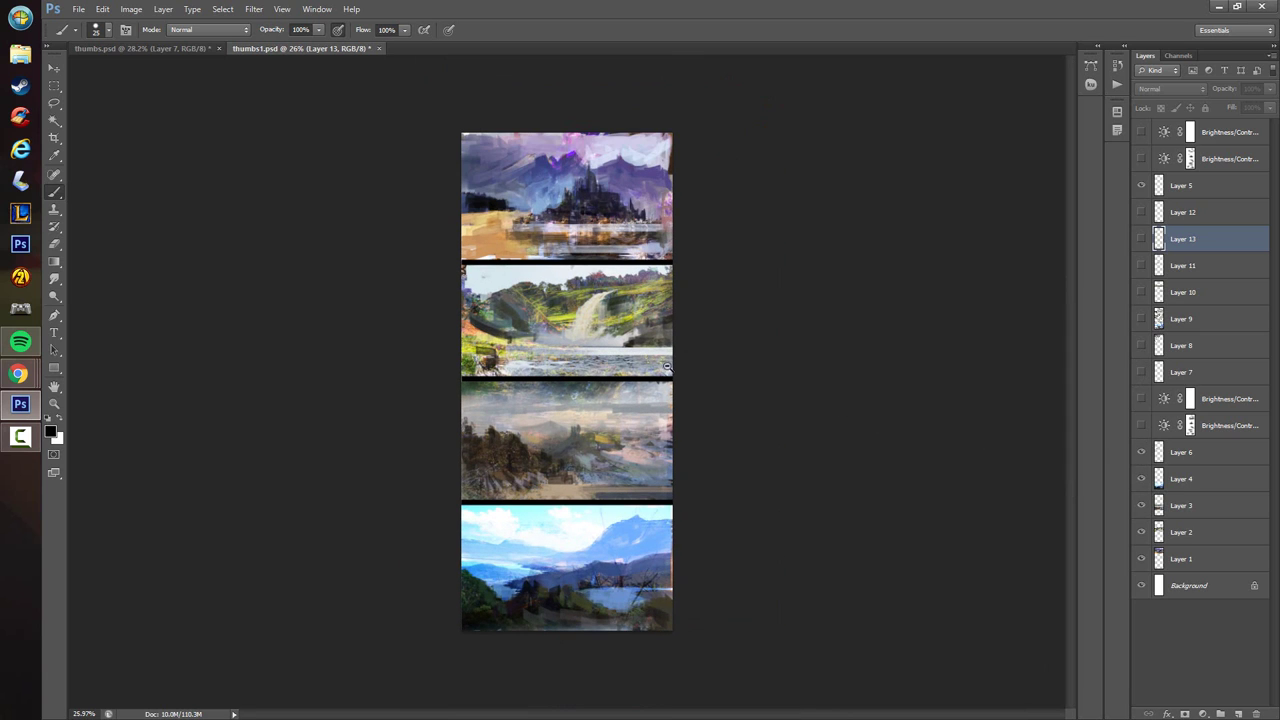
pyautogui.scroll(1, 672, 370)
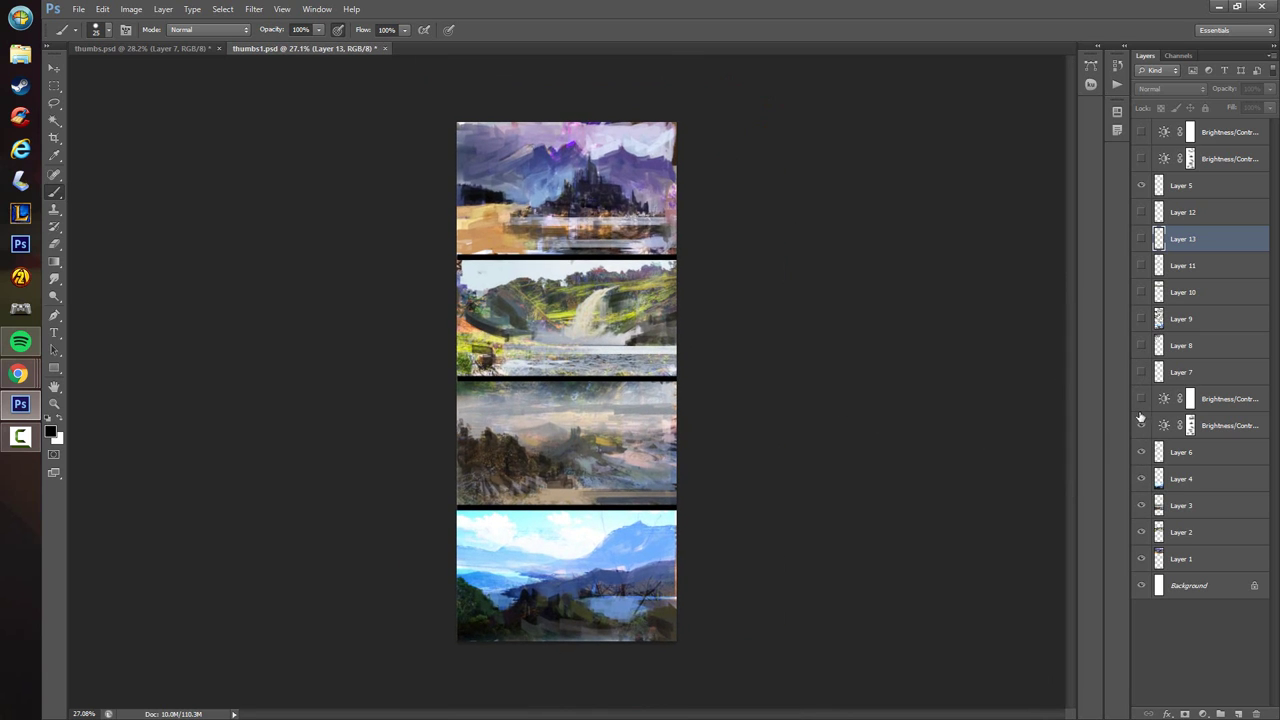
pyautogui.moveTo(1140, 416); pyautogui.dragTo(1141, 212)
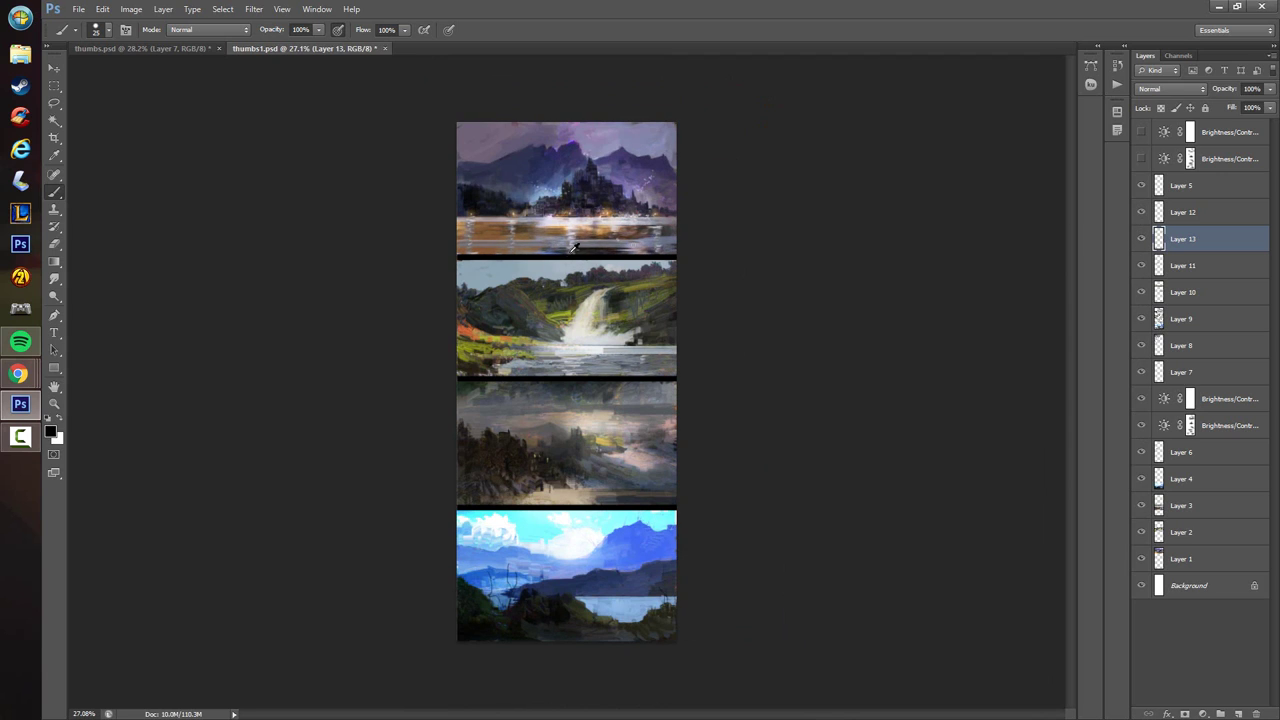
pyautogui.moveTo(591, 309); pyautogui.dragTo(622, 460)
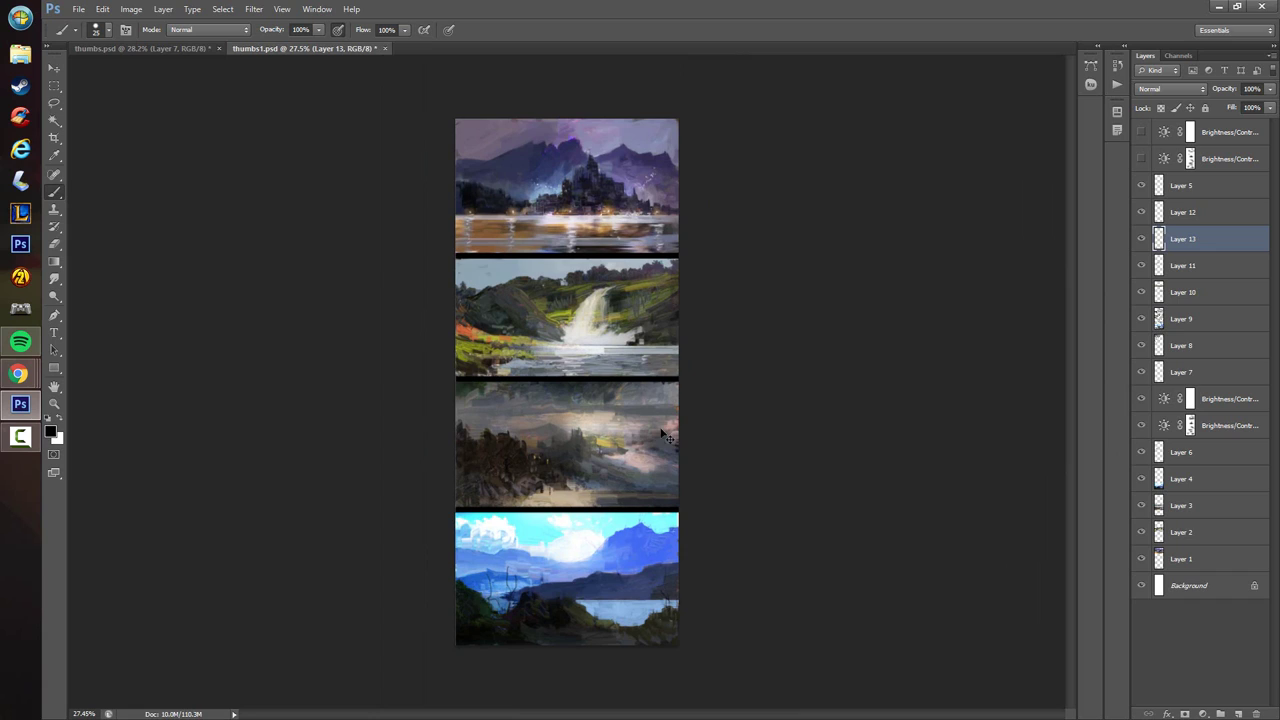
pyautogui.hotkey('ctrl', 's')
pyautogui.moveTo(567, 211)
pyautogui.mouseDown()
pyautogui.moveTo(560, 160)
pyautogui.moveTo(577, 134)
pyautogui.moveTo(606, 140)
pyautogui.moveTo(609, 192)
pyautogui.moveTo(635, 199)
pyautogui.moveTo(504, 179)
pyautogui.mouseUp()
pyautogui.hotkey('ctrl', 'z')
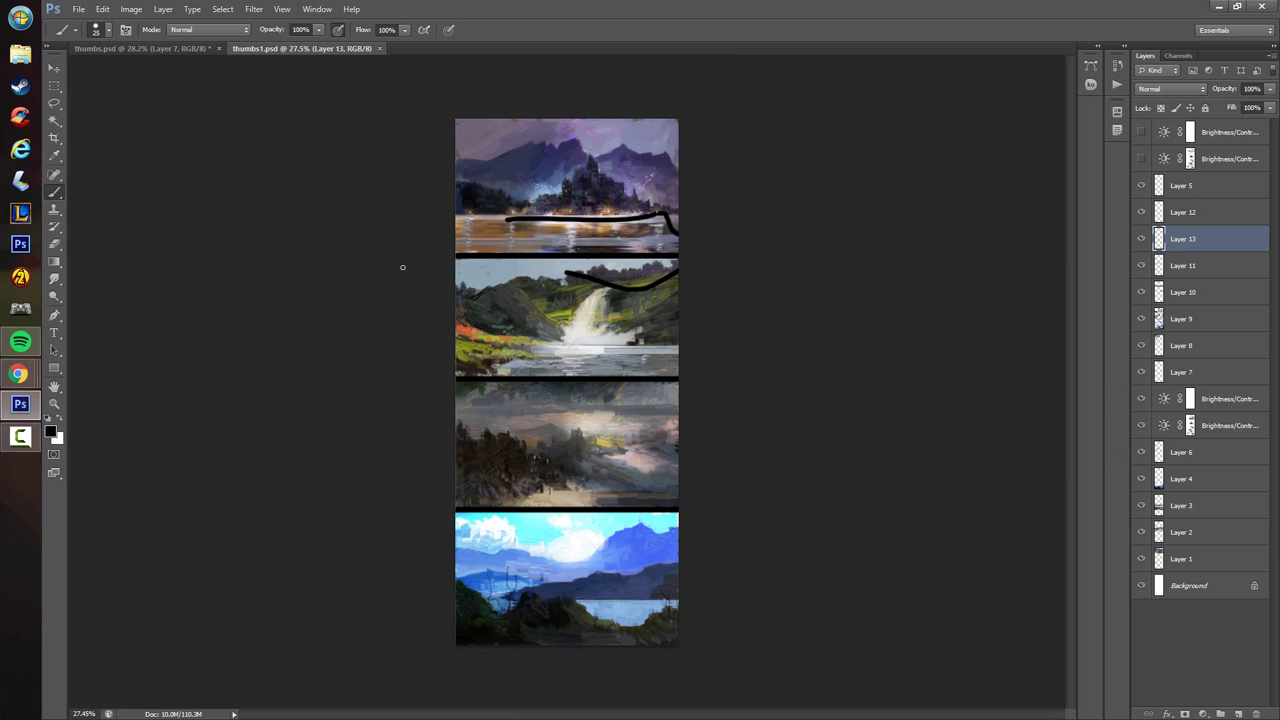
pyautogui.moveTo(565, 334); pyautogui.dragTo(592, 303)
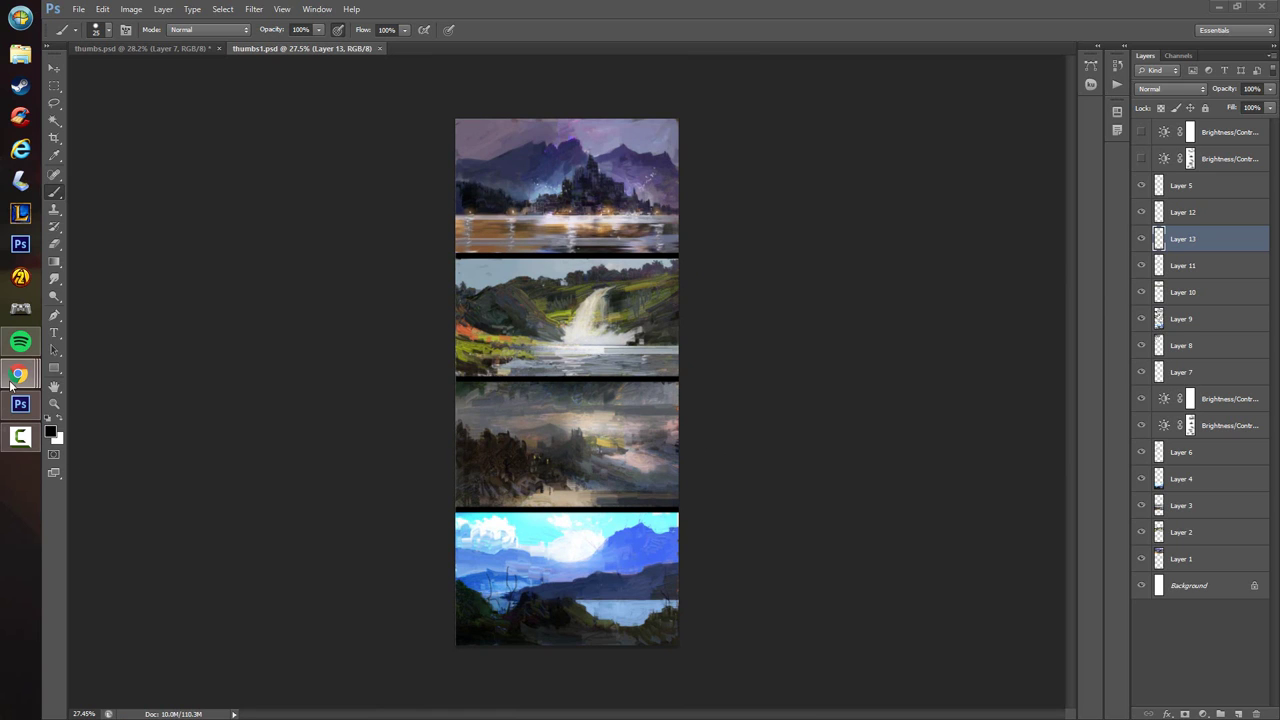
# - Check the shared 3D character texturing in the Google Hangouts window in Chrome, and return to Photoshop
pyautogui.moveTo(16, 386)
pyautogui.click(120, 360)
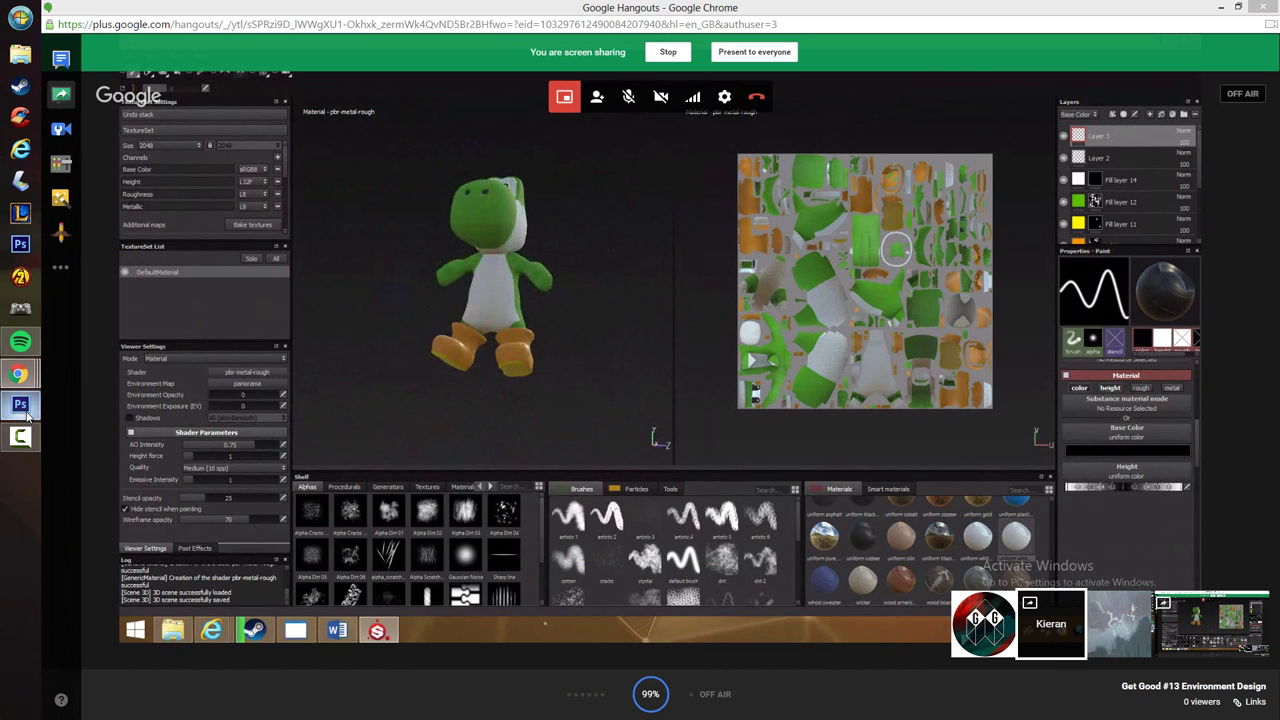
pyautogui.click(22, 408)
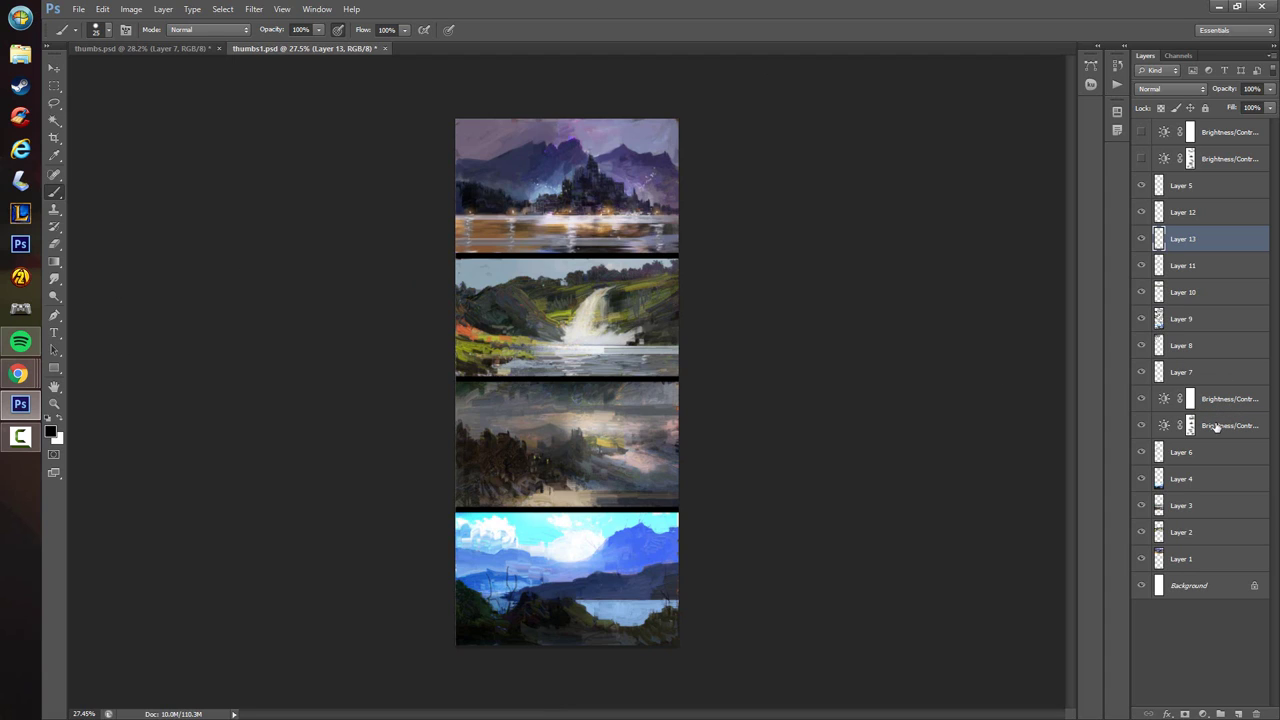
# - Preview the thumbnails with the top two Brightness/Contrast adjustments, hide both again, and save thumbs1.psd with Layer 5 selected
pyautogui.click(1192, 160)
pyautogui.click(1141, 132)
pyautogui.click(1141, 159)
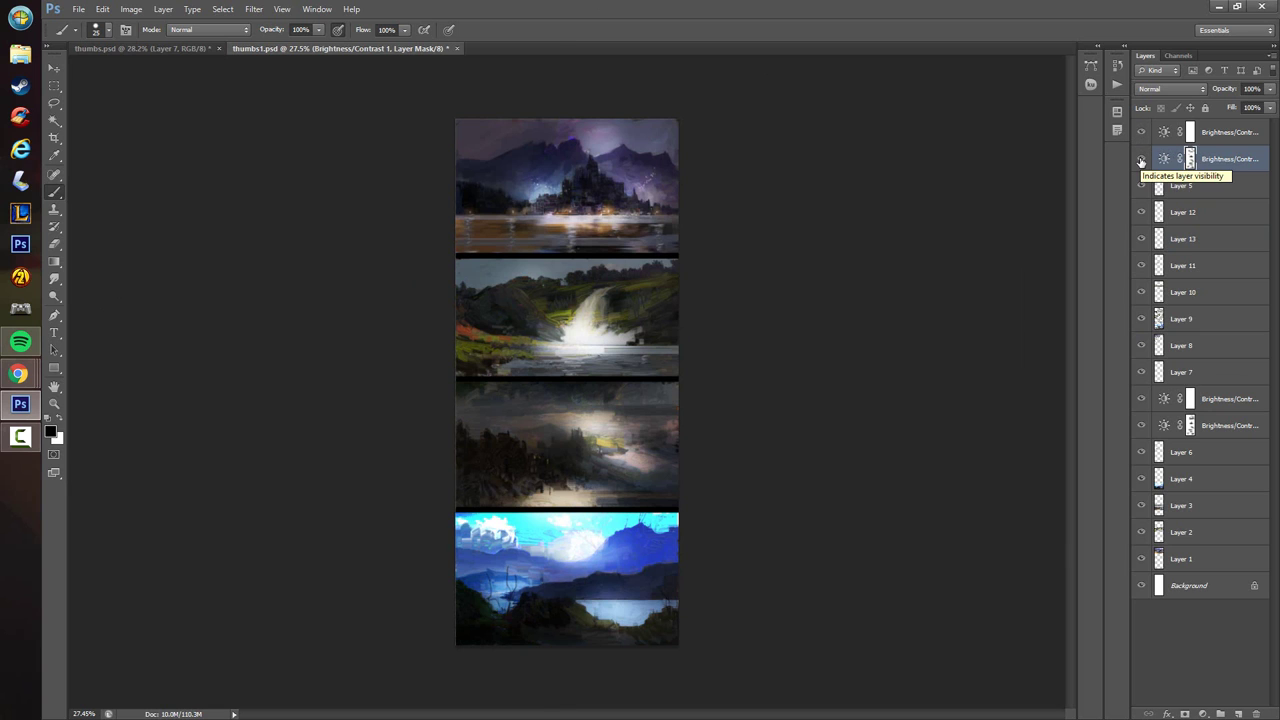
pyautogui.click(1141, 159)
pyautogui.click(1141, 132)
pyautogui.click(1200, 185)
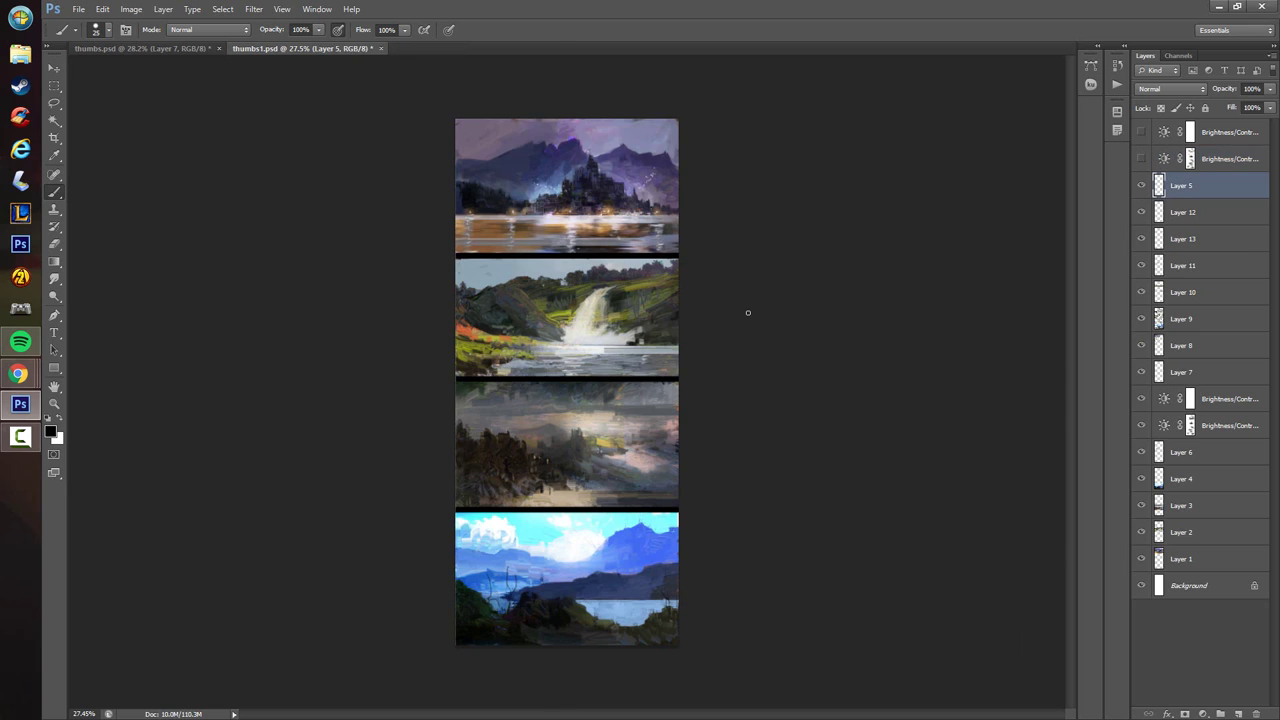
pyautogui.hotkey('ctrl', 's')
# - Inspect the castle, waterfall, misty forest and blue lake thumbnails up close, ending with the whole sheet in view
pyautogui.moveTo(526, 358); pyautogui.dragTo(591, 377)
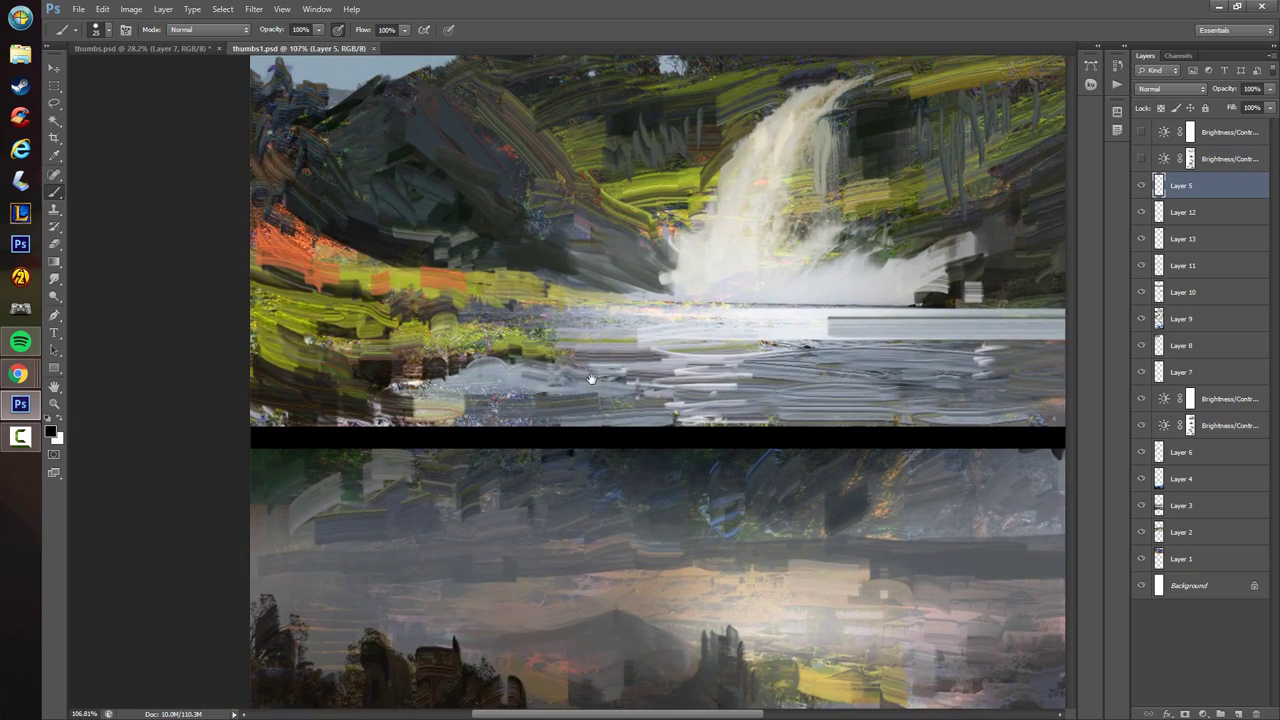
pyautogui.moveTo(556, 502); pyautogui.dragTo(556, 532)
pyautogui.moveTo(703, 203); pyautogui.dragTo(641, 398)
pyautogui.moveTo(666, 352); pyautogui.dragTo(674, 489)
pyautogui.moveTo(686, 325)
pyautogui.mouseDown()
pyautogui.moveTo(680, 491)
pyautogui.moveTo(642, 574)
pyautogui.mouseUp()
pyautogui.scroll(1, 642, 573)
pyautogui.scroll(-14, 646, 545)
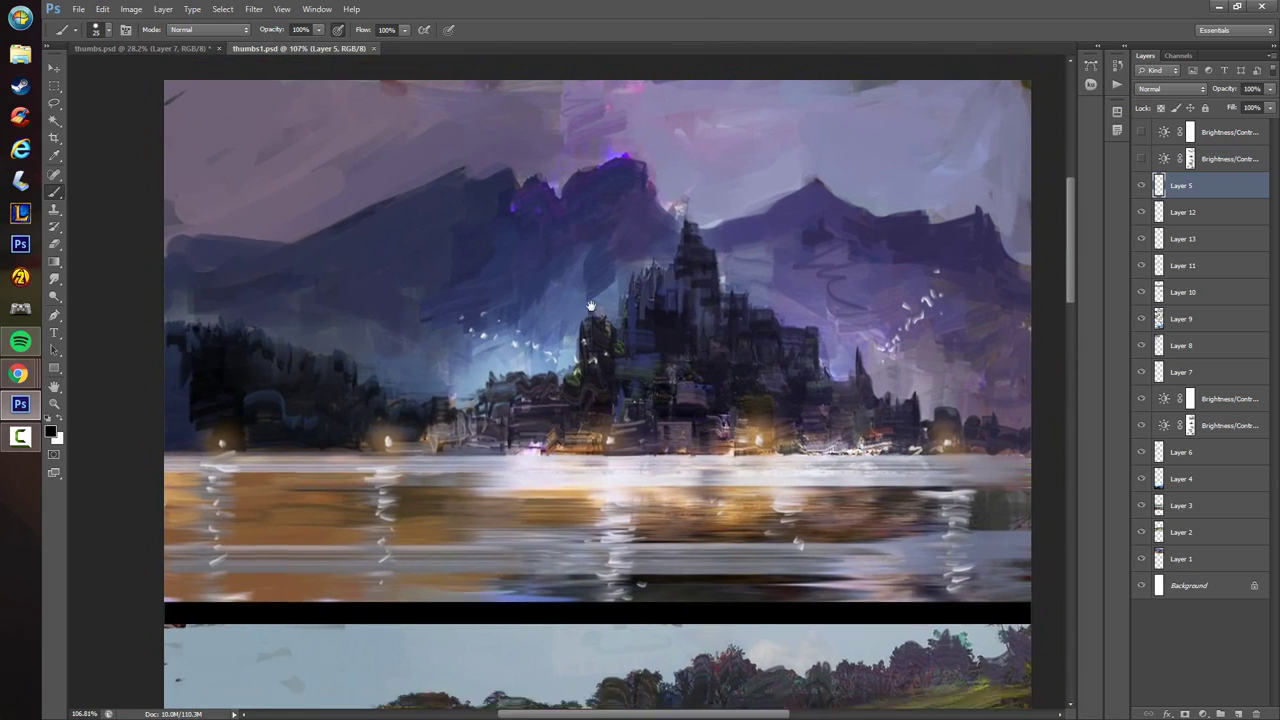
pyautogui.scroll(-10, 648, 528)
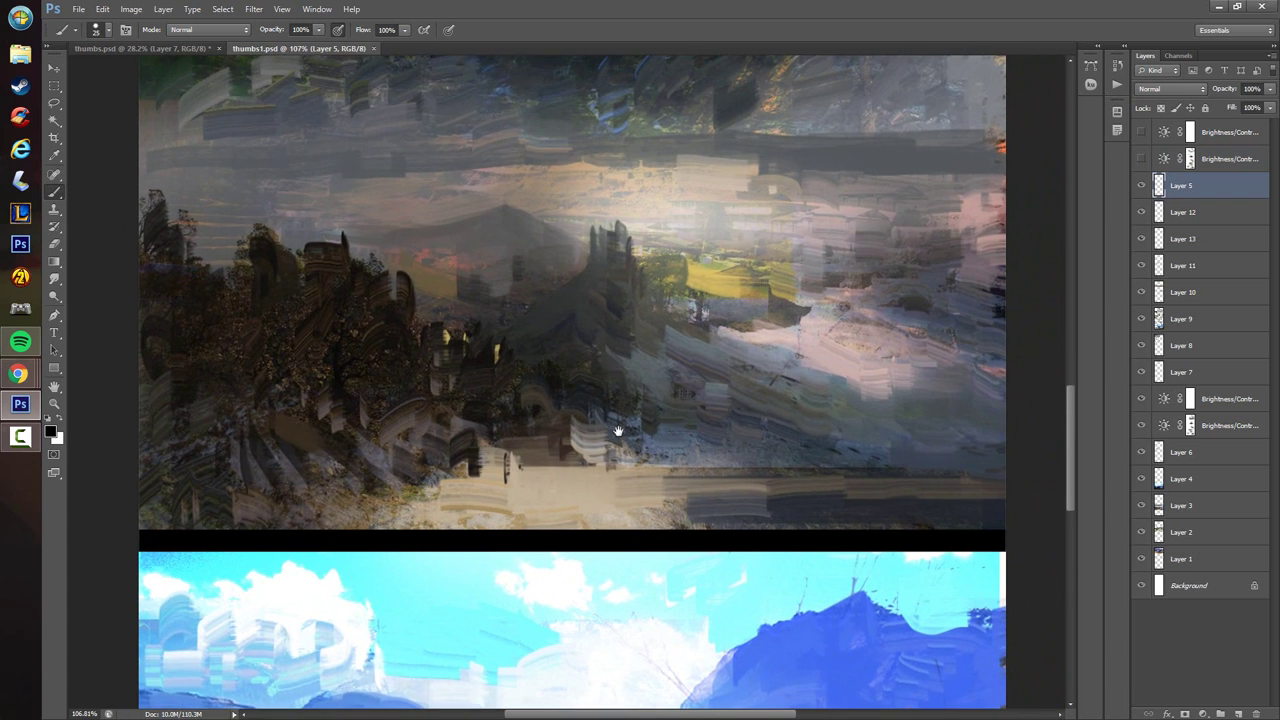
pyautogui.scroll(-14, 633, 522)
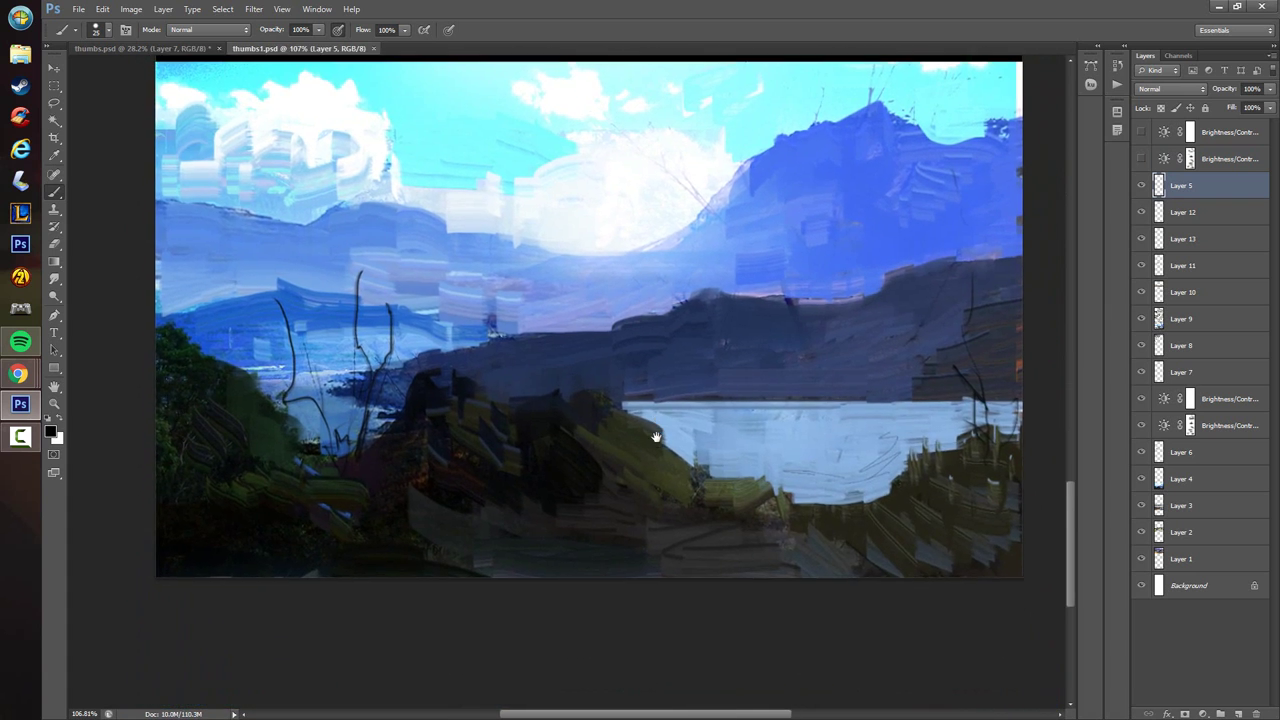
pyautogui.hotkey('ctrl', '0')
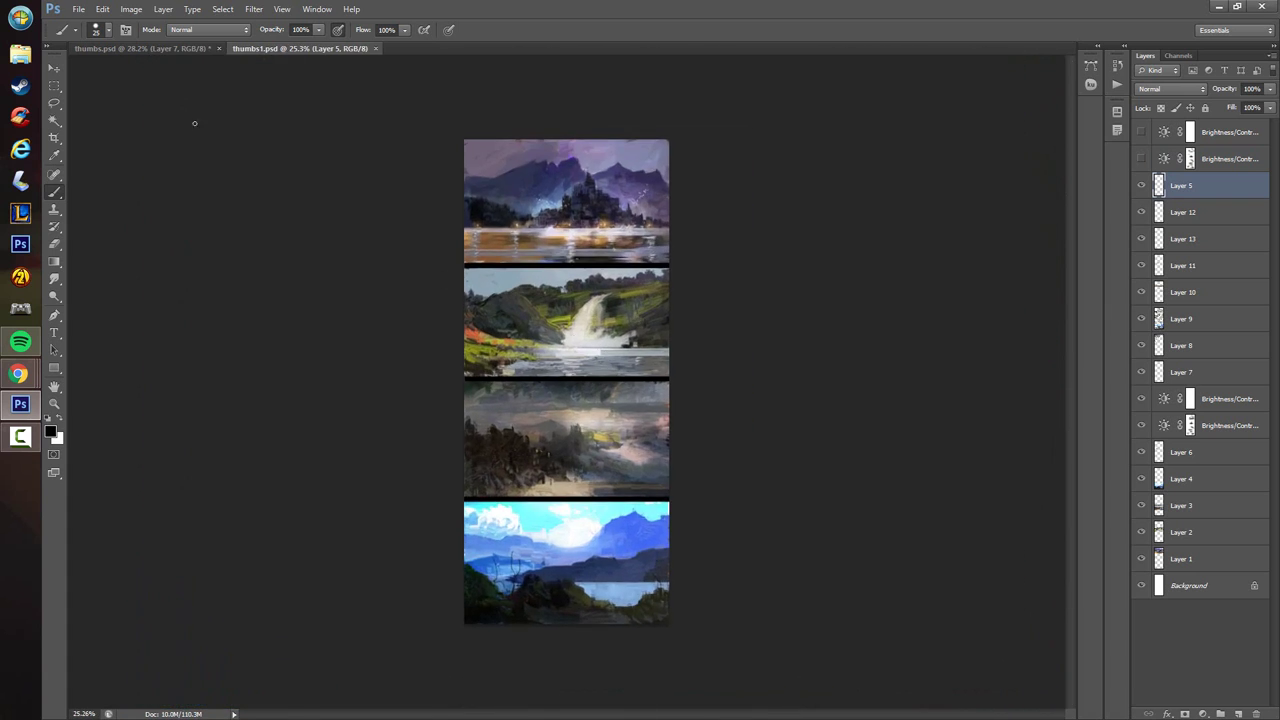
# - Review the whole nine-thumbnail sheet in thumbs.psd and close it, saving its changes
pyautogui.click(171, 55)
pyautogui.hotkey('ctrl', '0')
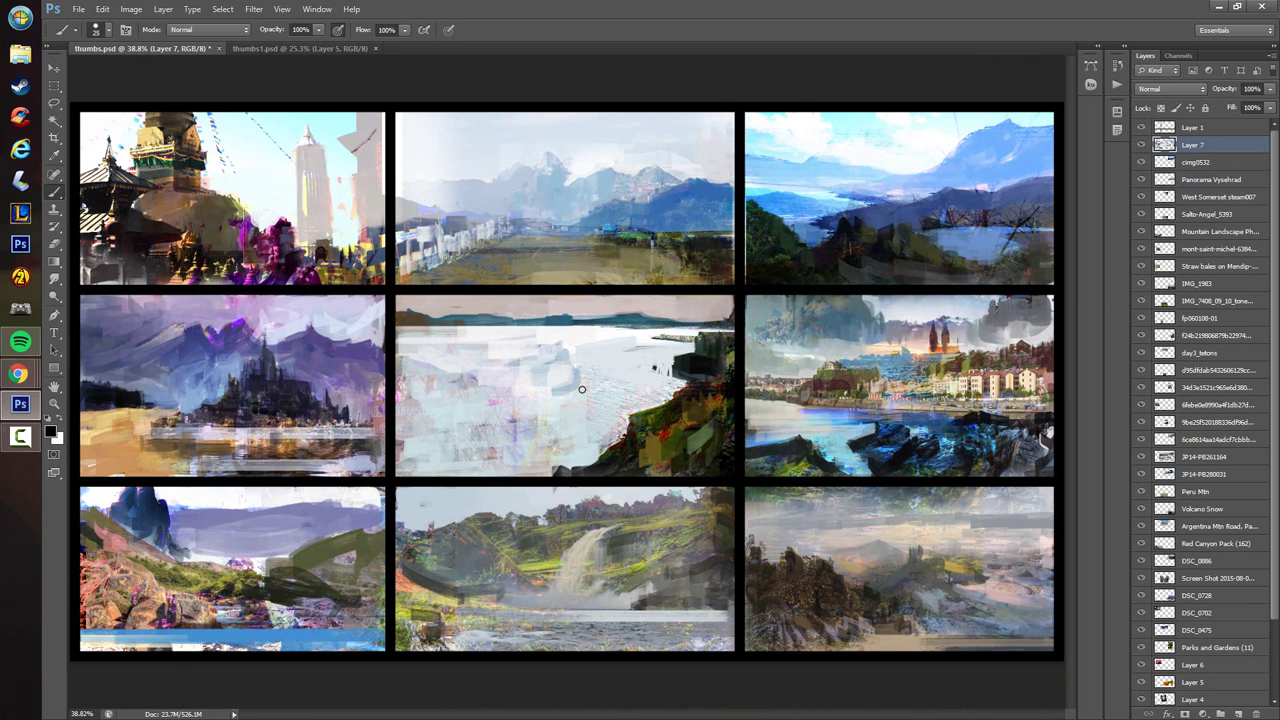
pyautogui.click(219, 48)
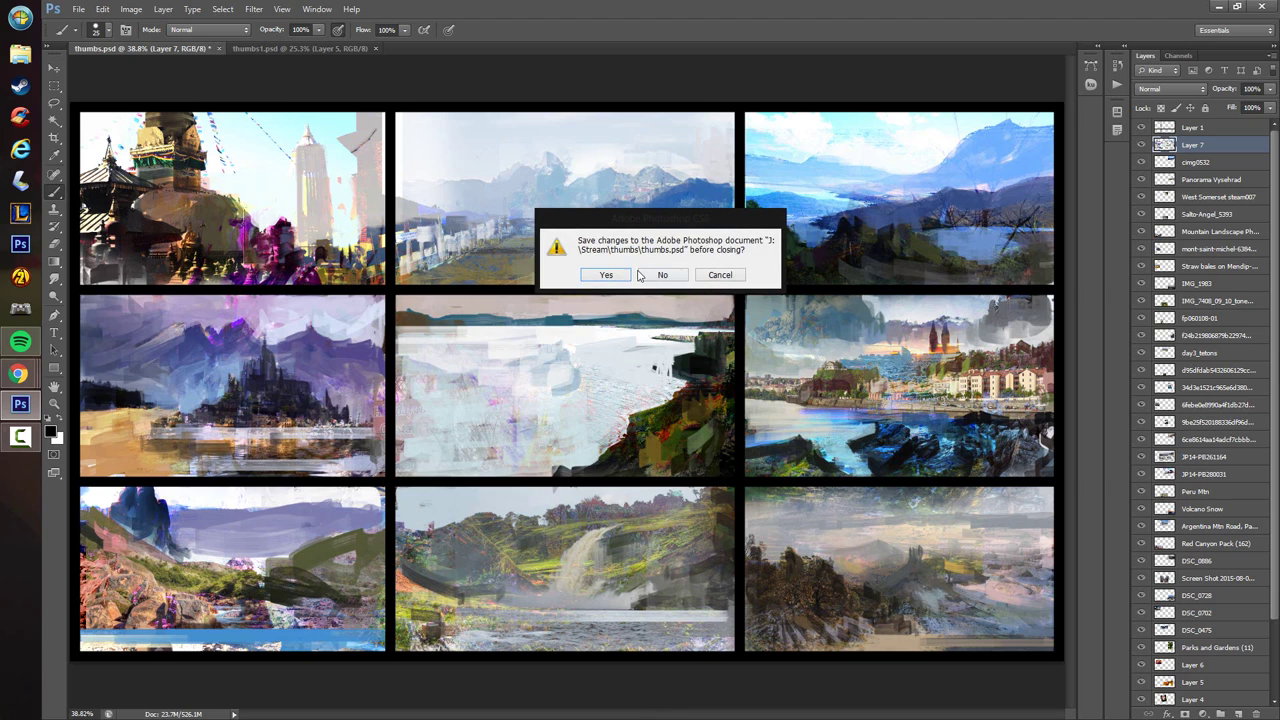
pyautogui.click(606, 275)
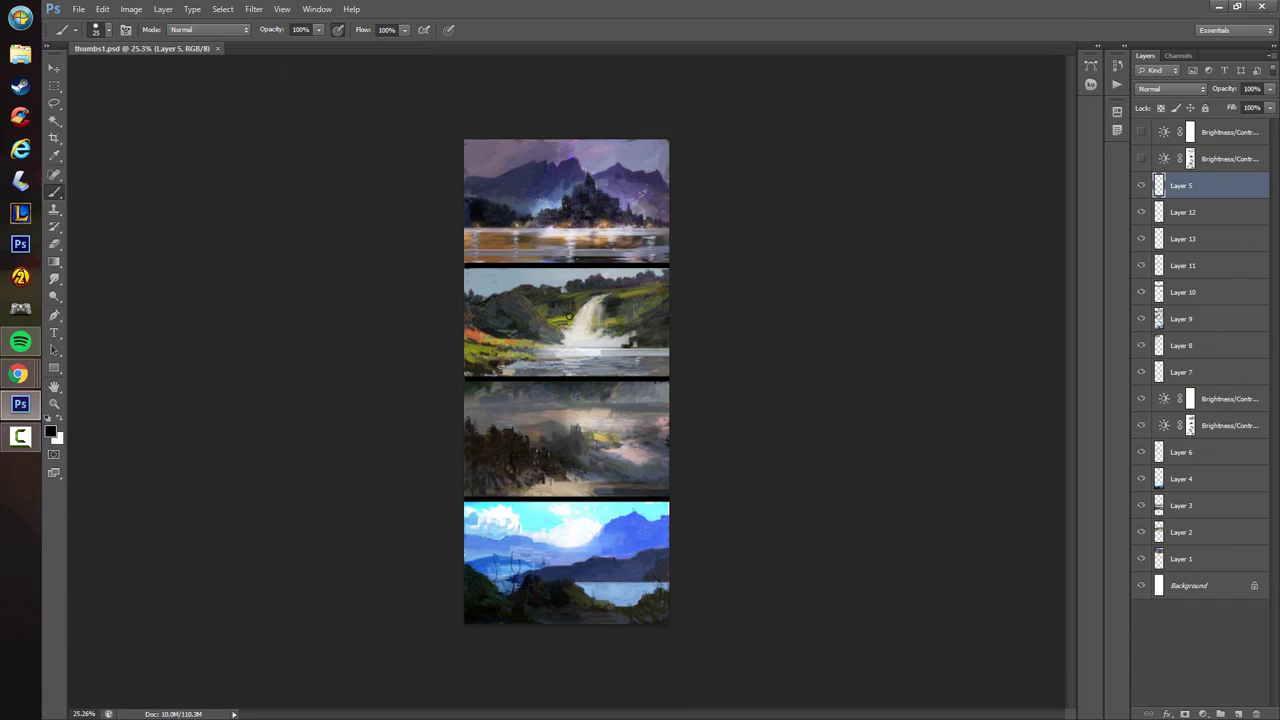
# - View the finished four-thumbnail sheet once more and switch to the Google Hangouts window in Chrome
pyautogui.moveTo(616, 424); pyautogui.dragTo(637, 450)
pyautogui.scroll(-1, 641, 453)
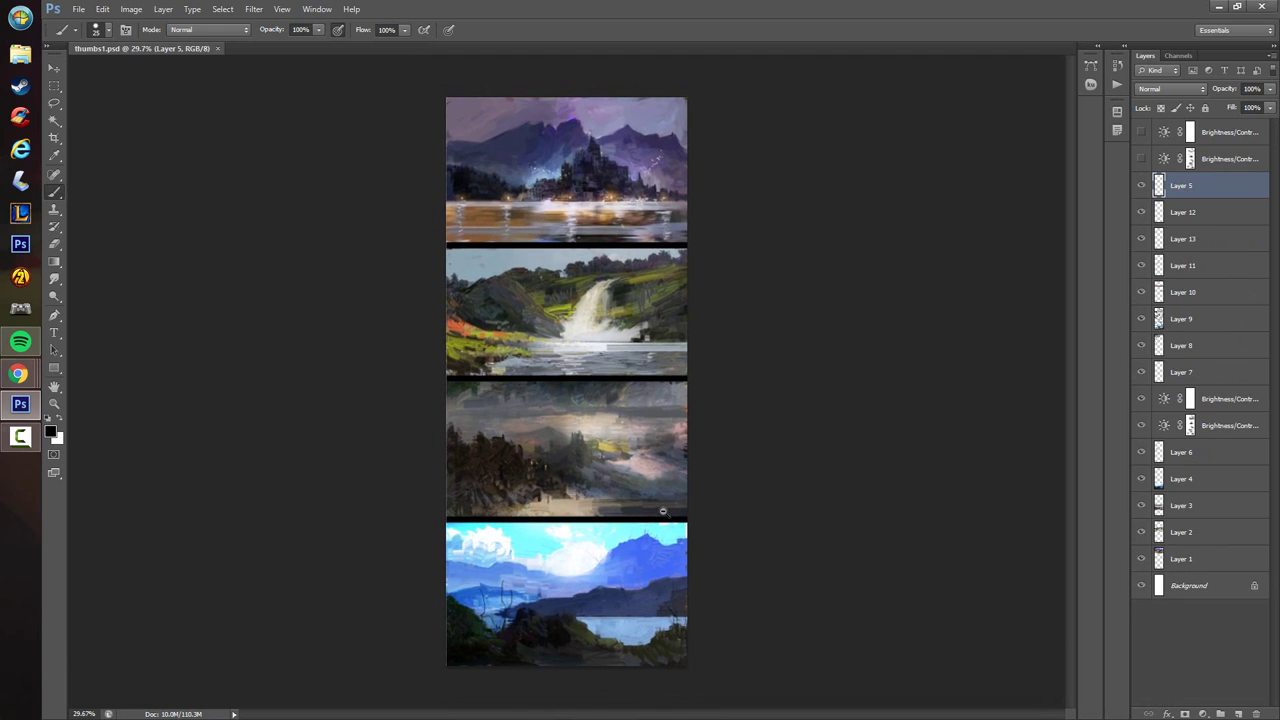
pyautogui.hotkey('alt', 'Tab')
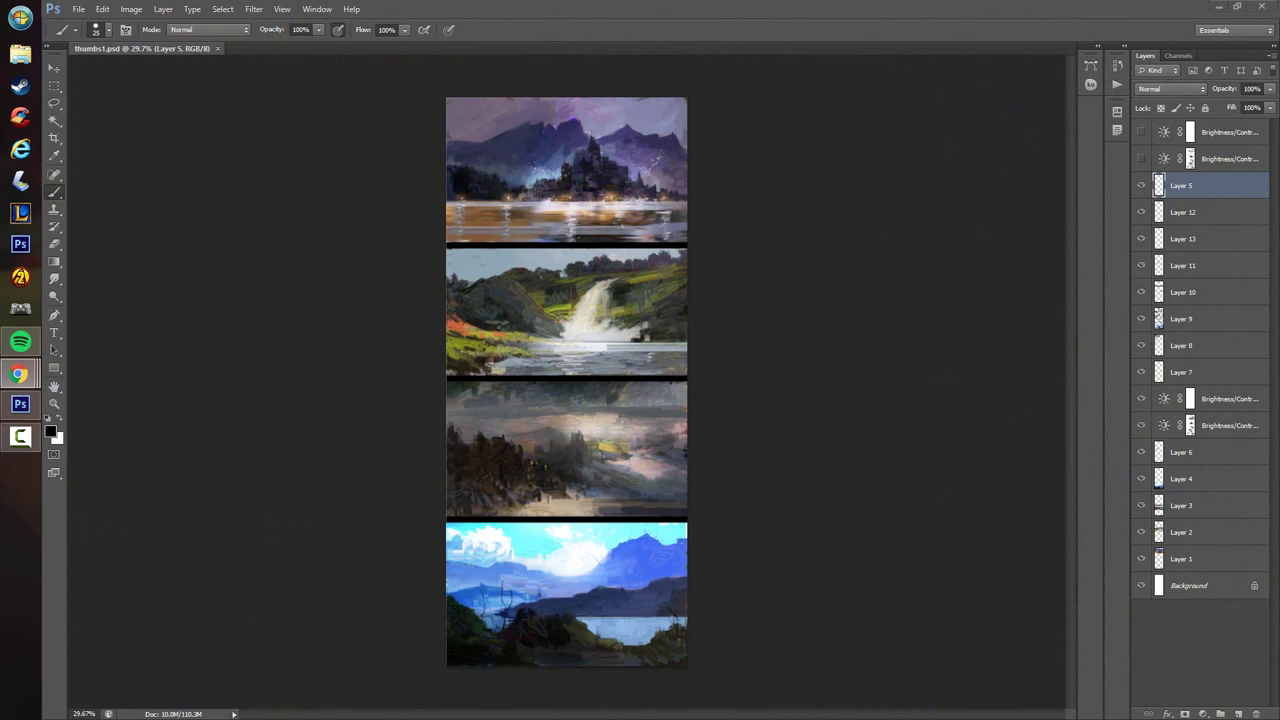
pyautogui.click(280, 262)
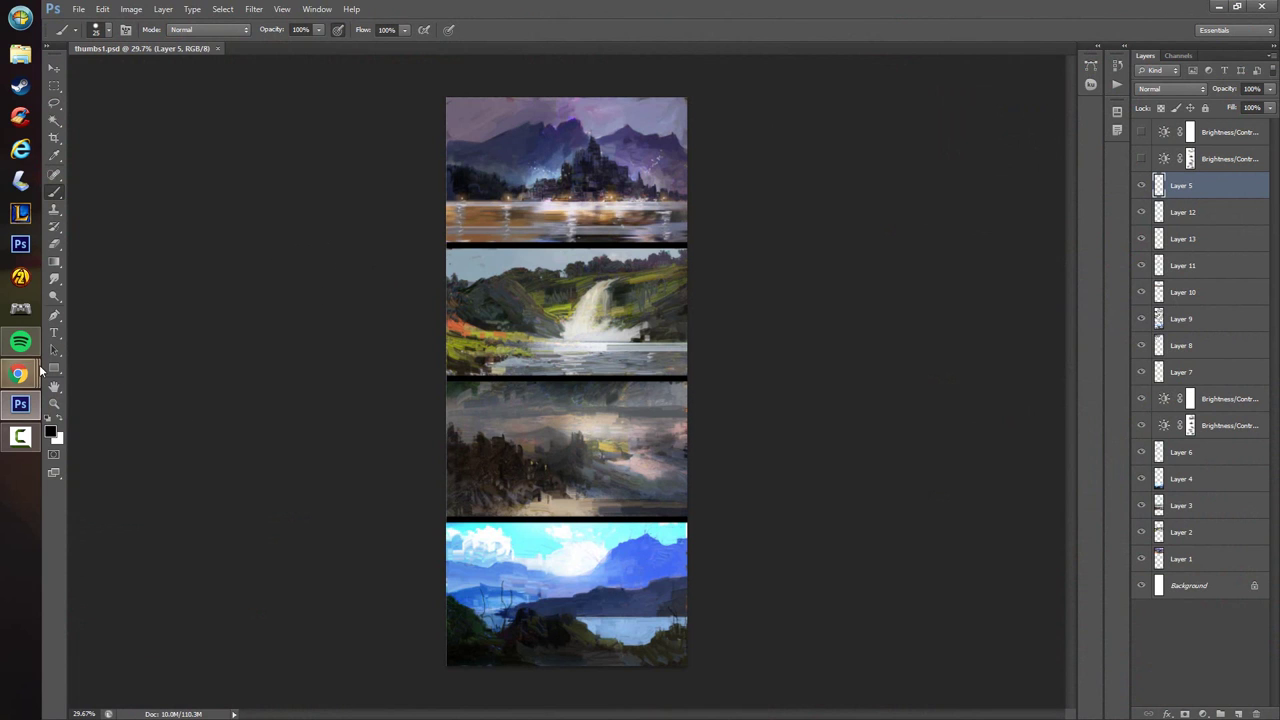
pyautogui.moveTo(20, 373)
pyautogui.click(118, 381)
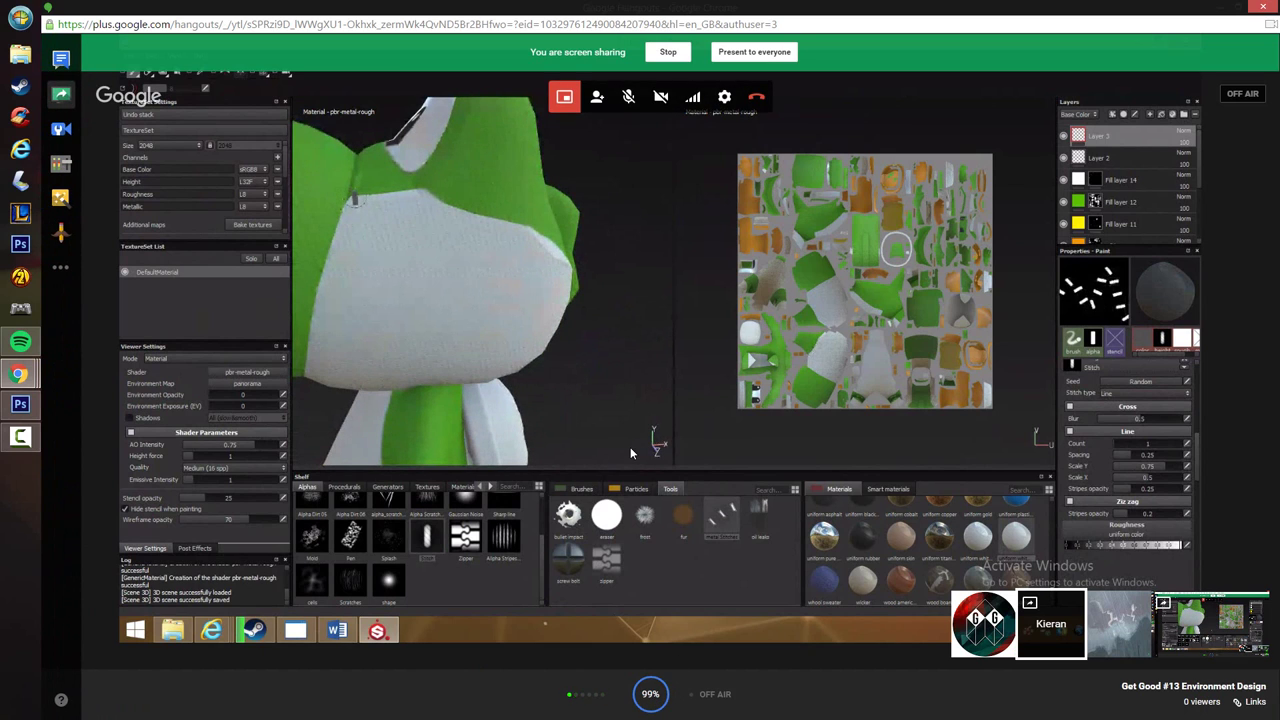
pyautogui.hotkey('ctrl', '+')
pyautogui.hotkey('ctrl', '+')
pyautogui.hotkey('ctrl', '+')
pyautogui.hotkey('ctrl', '+')
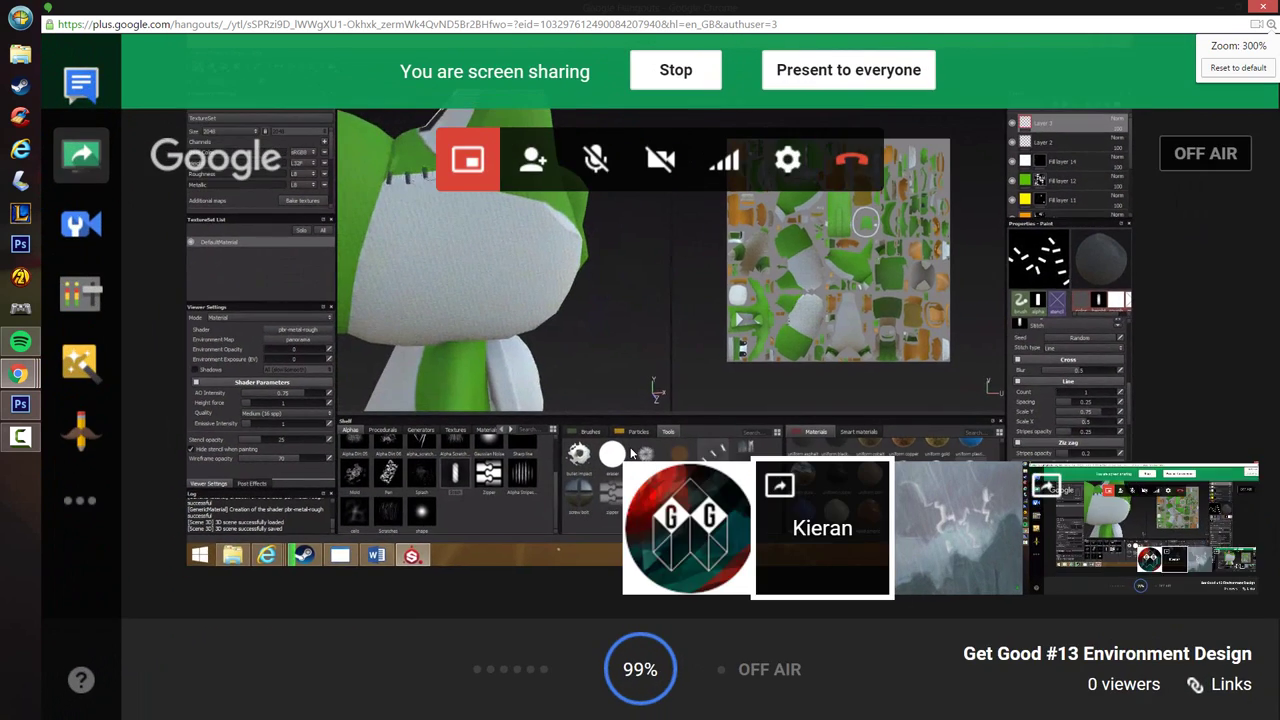
pyautogui.hotkey('ctrl', '+')
pyautogui.hotkey('ctrl', '+')
pyautogui.hotkey('ctrl', '+')
pyautogui.hotkey('ctrl', '+')
pyautogui.hotkey('ctrl', '+')
pyautogui.hotkey('ctrl', '-')
pyautogui.hotkey('ctrl', '-')
pyautogui.hotkey('ctrl', '-')
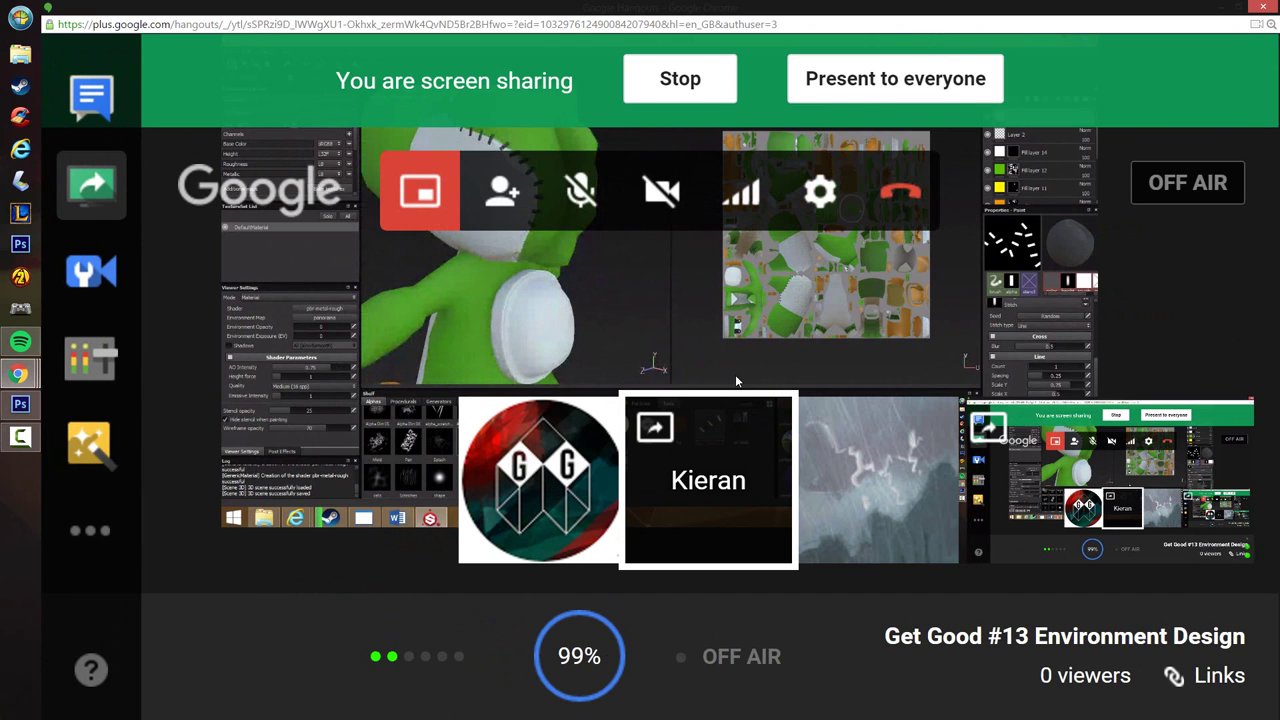
pyautogui.hotkey('ctrl', '-')
pyautogui.hotkey('ctrl', '-')
pyautogui.hotkey('ctrl', '-')
pyautogui.hotkey('ctrl', '-')
pyautogui.hotkey('ctrl', '-')
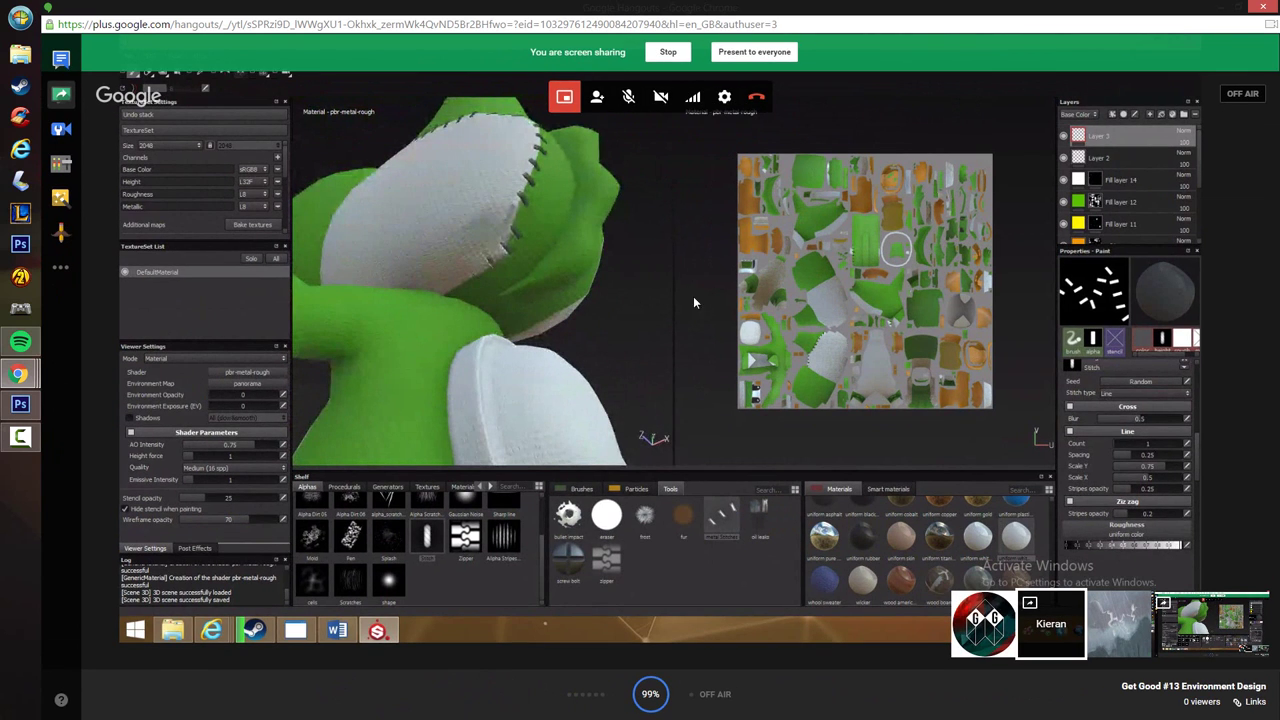
# - Bring the participant with the stormy painting picture into the main Hangouts view and set the page zoom to 90%
pyautogui.click(1107, 631)
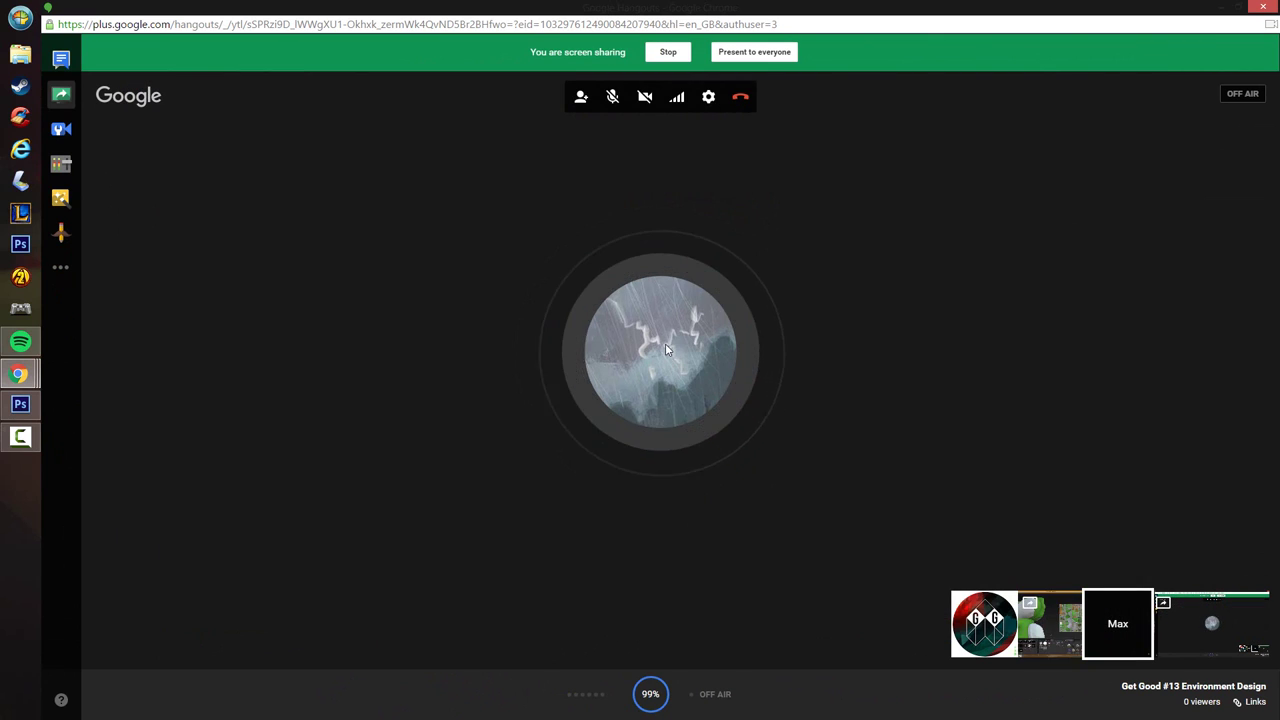
pyautogui.hotkey('ctrl', '+')
pyautogui.hotkey('ctrl', '+')
pyautogui.hotkey('ctrl', '+')
pyautogui.hotkey('ctrl', '+')
pyautogui.hotkey('ctrl', '+')
pyautogui.hotkey('ctrl', '-')
pyautogui.hotkey('ctrl', '-')
pyautogui.hotkey('ctrl', '-')
pyautogui.hotkey('ctrl', '-')
pyautogui.hotkey('ctrl', '-')
pyautogui.hotkey('ctrl', '-')
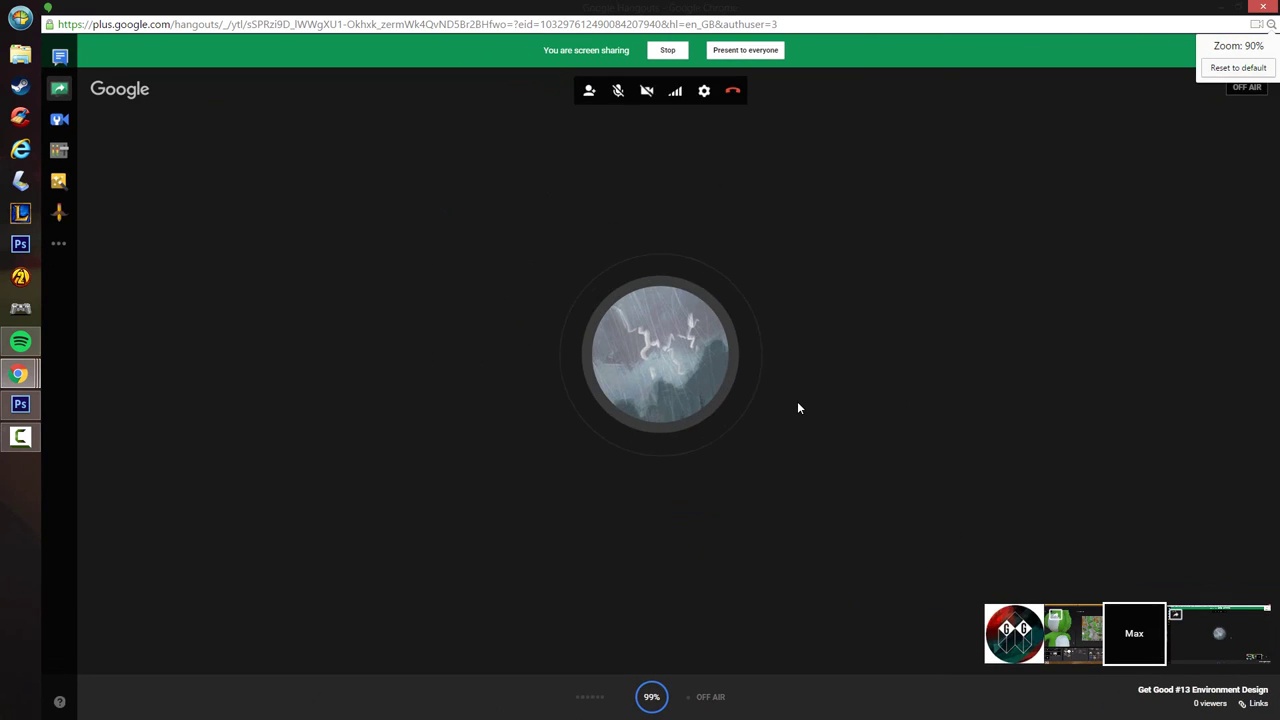